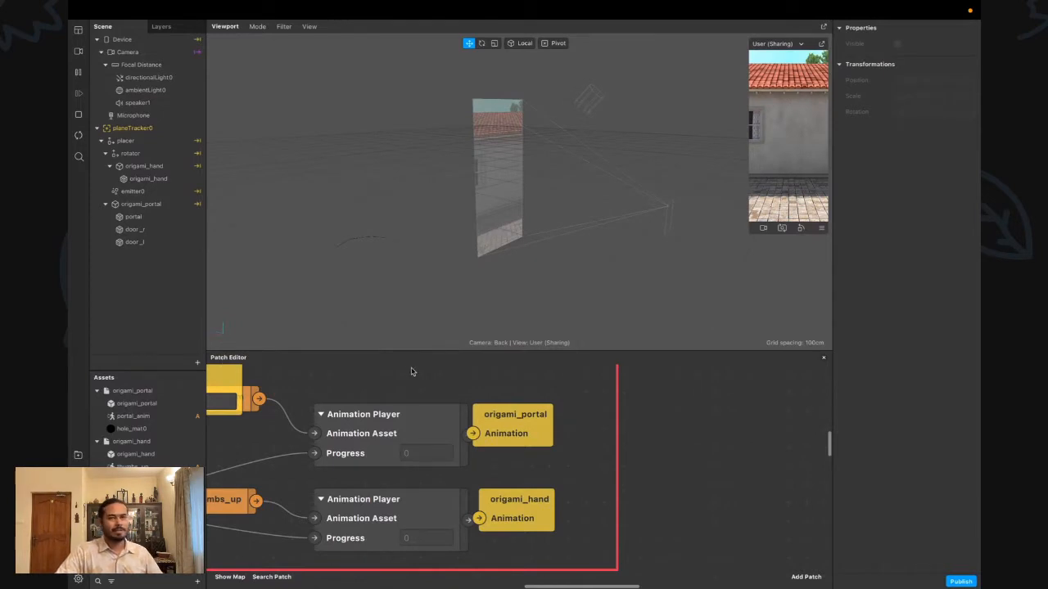
Enable Real-World Scale on planeTracker0 for all devices, and inspect the placer null object
{"action": "left_click", "coordinate": [128, 128]}
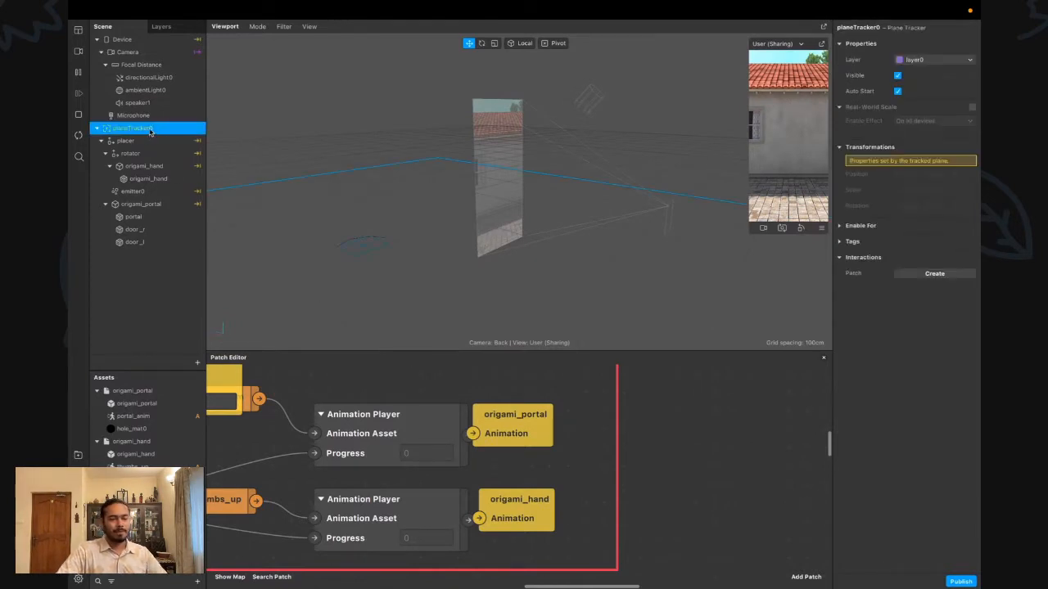
{"action": "left_click", "coordinate": [972, 108]}
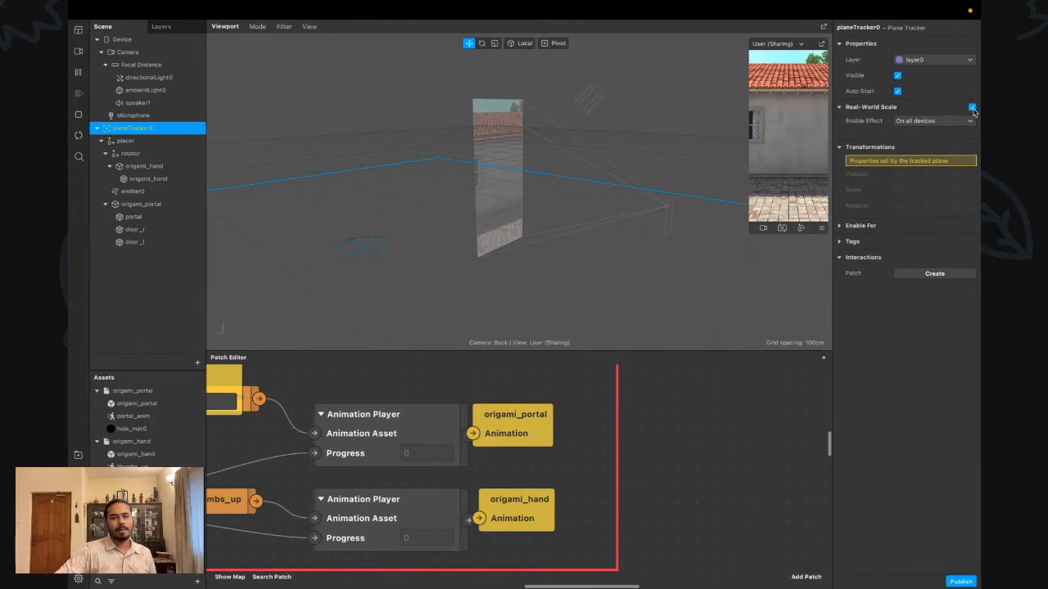
{"action": "left_click", "coordinate": [124, 140]}
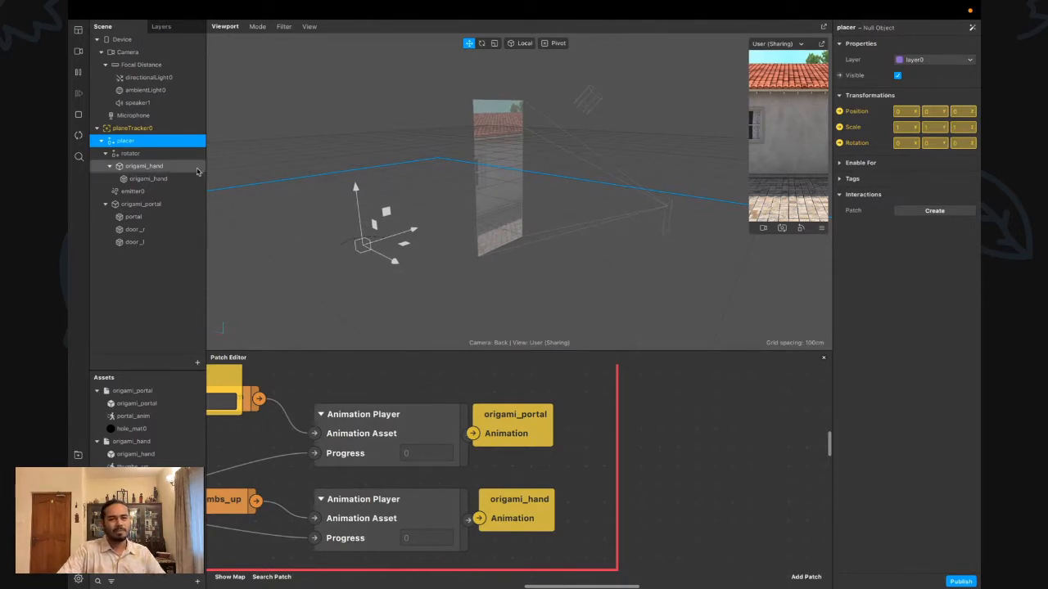
{"action": "left_click", "coordinate": [138, 129]}
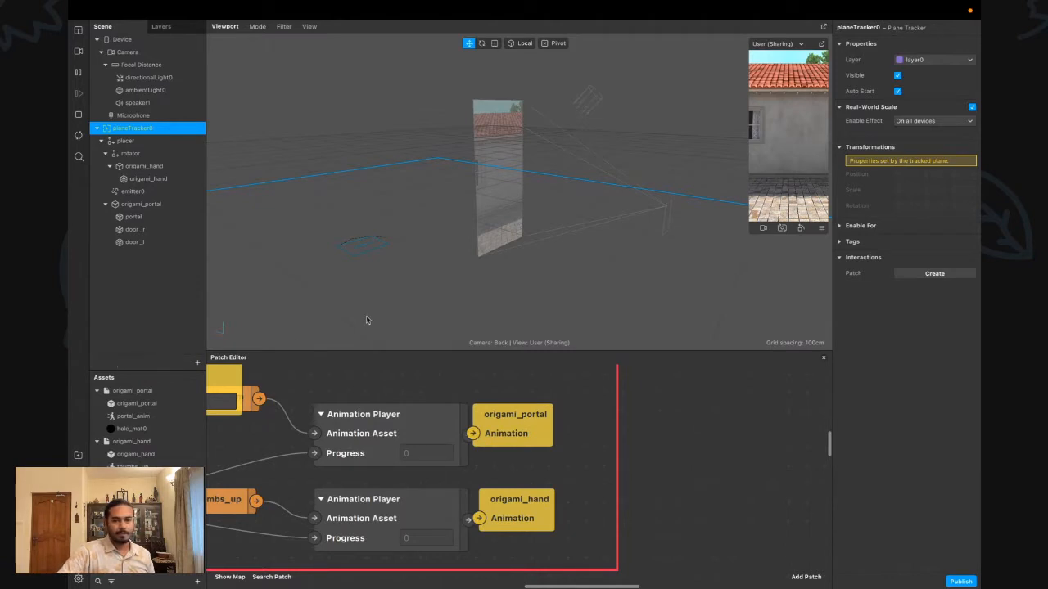
Enlarge the simulator preview and the viewport to give the plane tracker scene more room
{"action": "mouse_move", "coordinate": [358, 262]}
{"action": "left_mouse_down", "text": "alt"}
{"action": "mouse_move", "coordinate": [509, 261]}
{"action": "mouse_move", "coordinate": [204, 249]}
{"action": "mouse_move", "coordinate": [359, 252]}
{"action": "left_mouse_up", "text": "alt"}
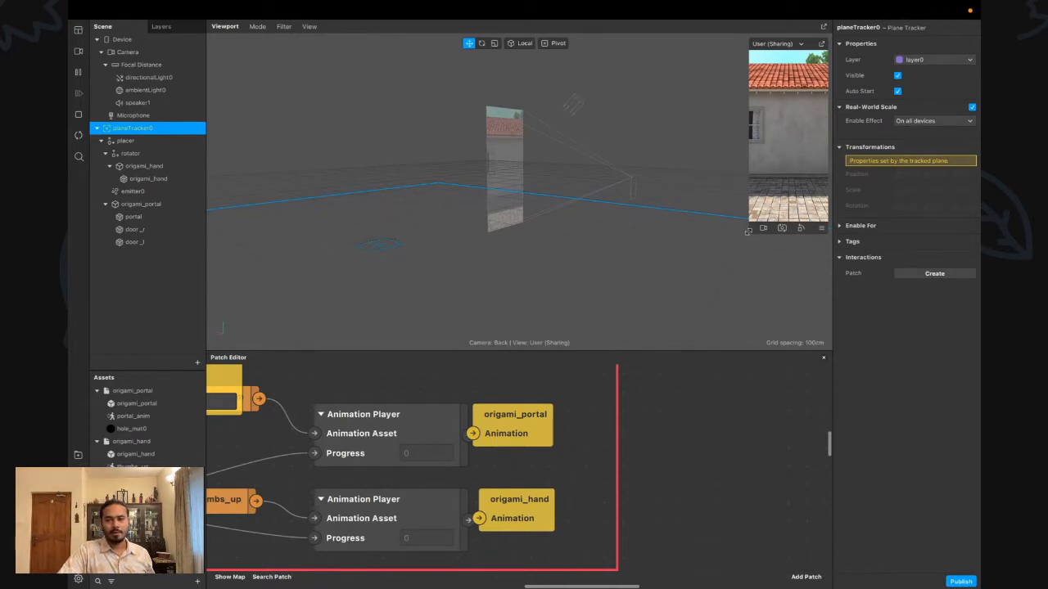
{"action": "left_click_drag", "start_coordinate": [748, 232], "coordinate": [696, 342]}
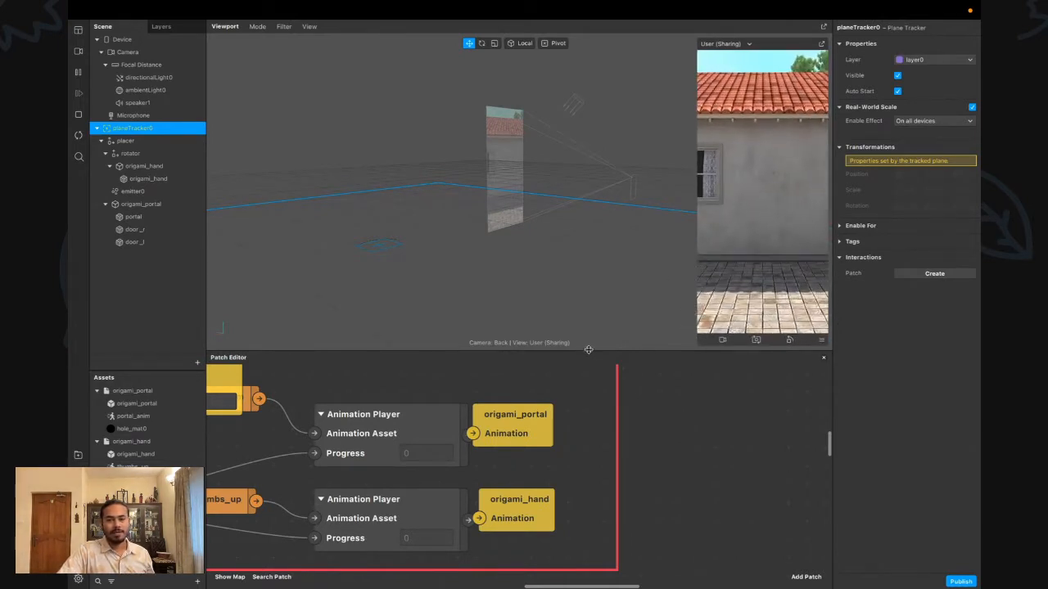
{"action": "left_click_drag", "start_coordinate": [584, 350], "coordinate": [572, 450]}
{"action": "middle_click_drag", "start_coordinate": [488, 376], "coordinate": [563, 352]}
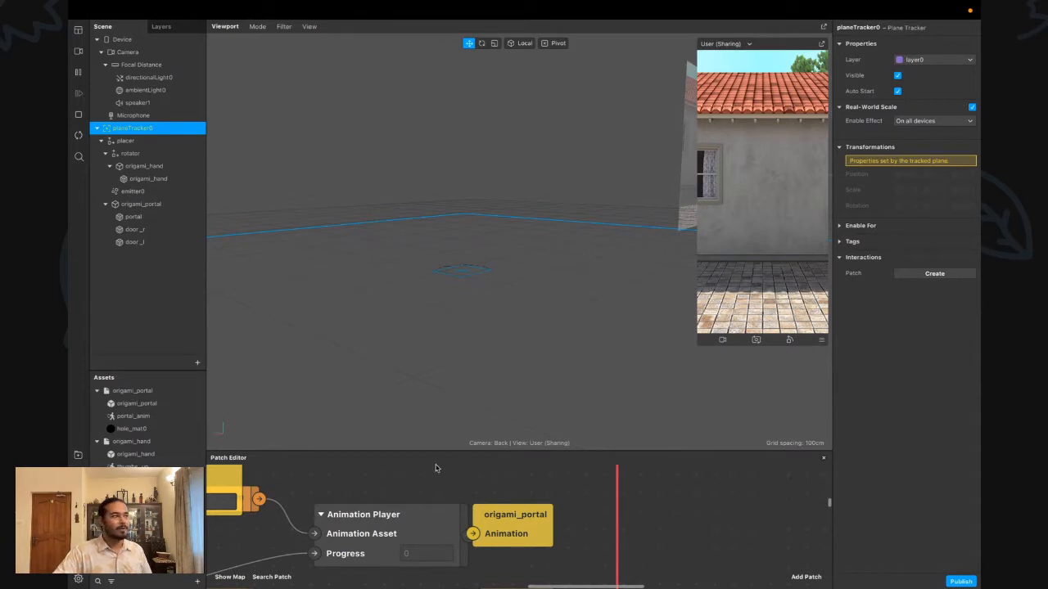
Examine the origami hand and the portal around it from above, below and the side of the tracked plane
{"action": "mouse_move", "coordinate": [616, 375]}
{"action": "left_mouse_down", "text": "alt"}
{"action": "mouse_move", "coordinate": [600, 380]}
{"action": "mouse_move", "coordinate": [616, 382]}
{"action": "left_mouse_up", "text": "alt"}
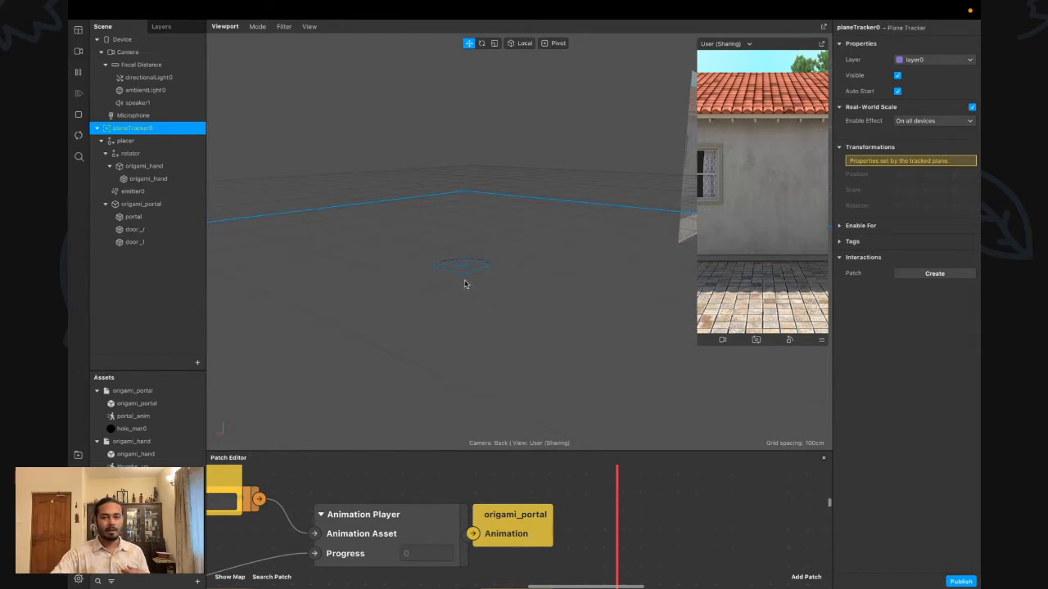
{"action": "left_click_drag", "start_coordinate": [559, 334], "coordinate": [515, 350], "text": "alt"}
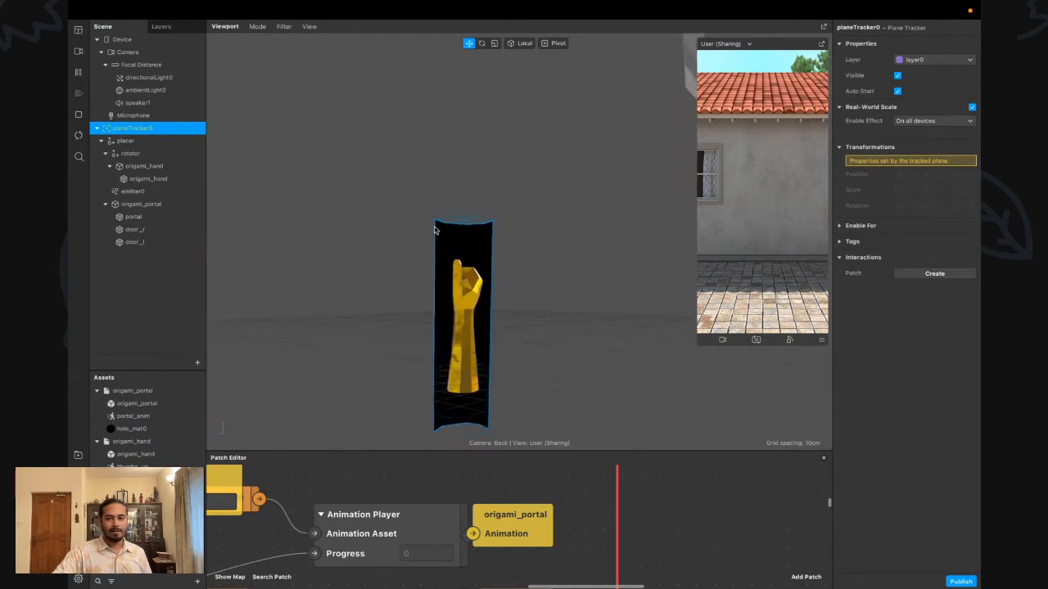
{"action": "left_click_drag", "start_coordinate": [513, 412], "coordinate": [477, 423], "text": "alt"}
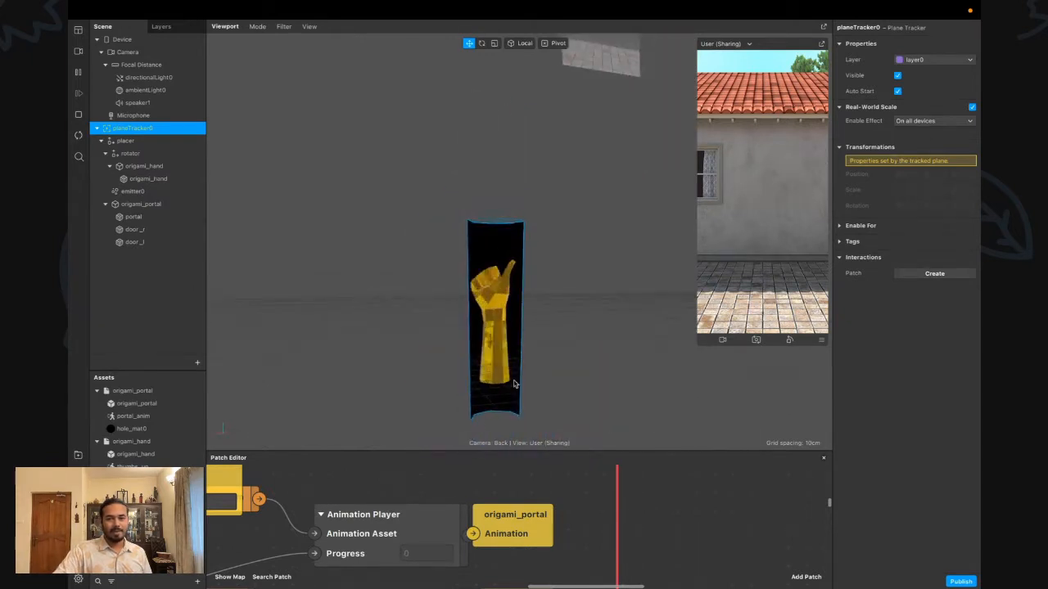
{"action": "left_click_drag", "start_coordinate": [579, 267], "coordinate": [556, 430], "text": "alt"}
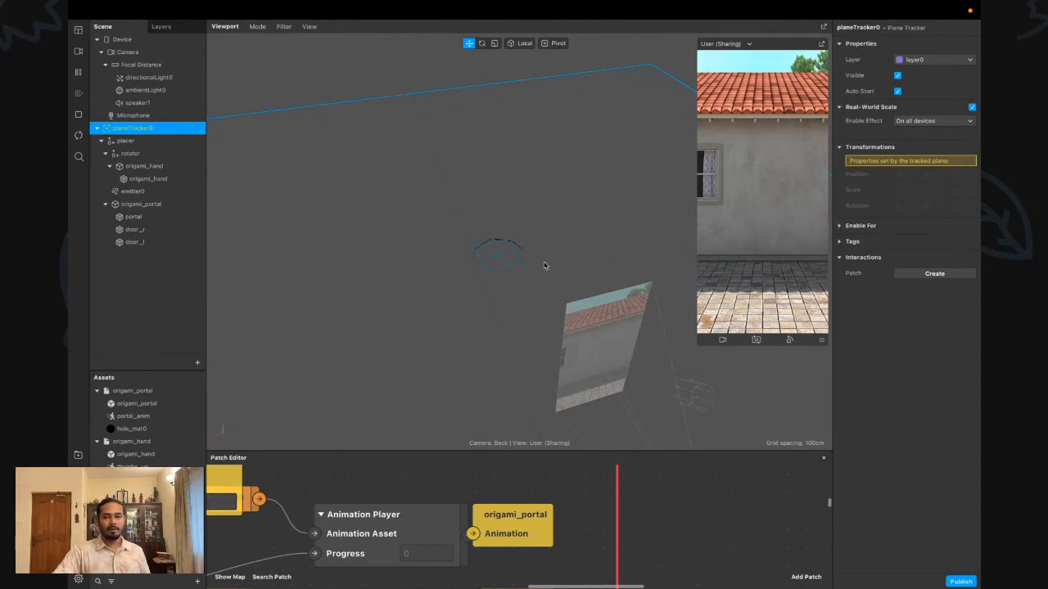
{"action": "left_click_drag", "start_coordinate": [545, 265], "coordinate": [565, 195], "text": "alt"}
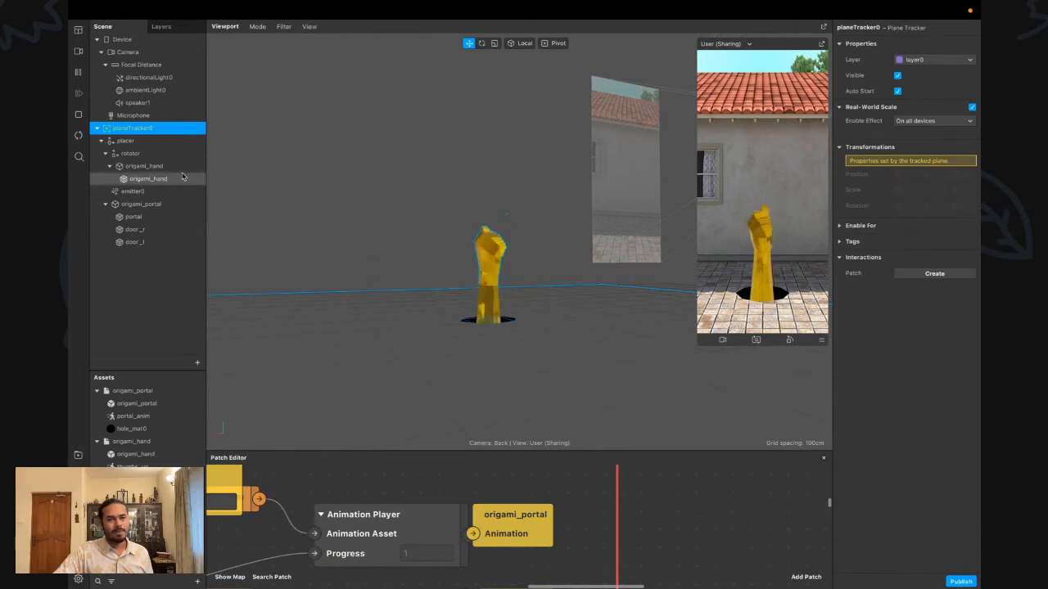
{"action": "left_click_drag", "start_coordinate": [442, 253], "coordinate": [458, 317]}
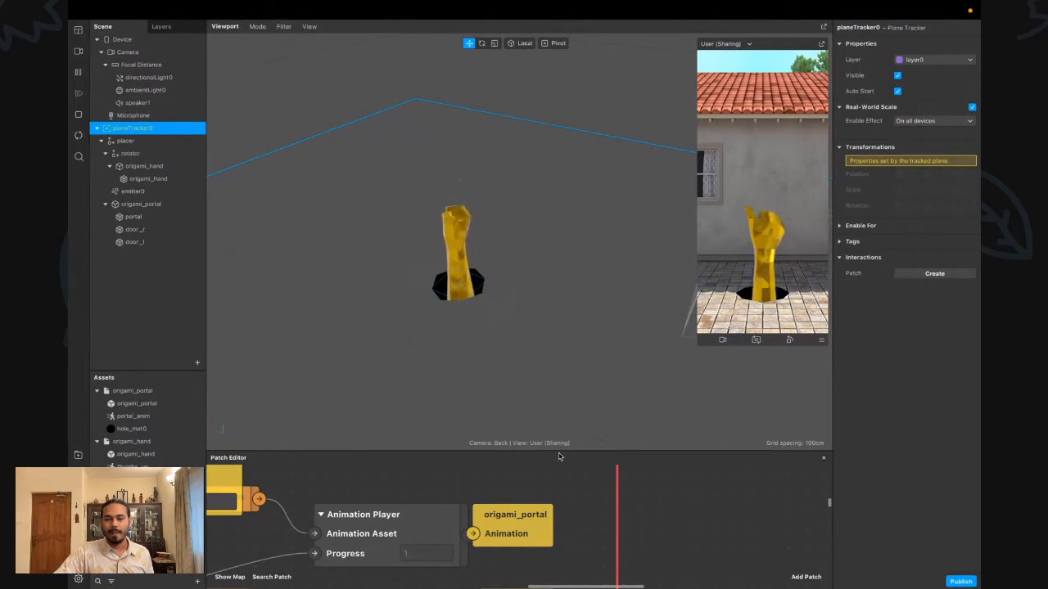
Give the Patch Editor more room and inspect the portal mesh, the portal_anim animation and the origami_hand asset collection
{"action": "left_click_drag", "start_coordinate": [559, 452], "coordinate": [557, 390]}
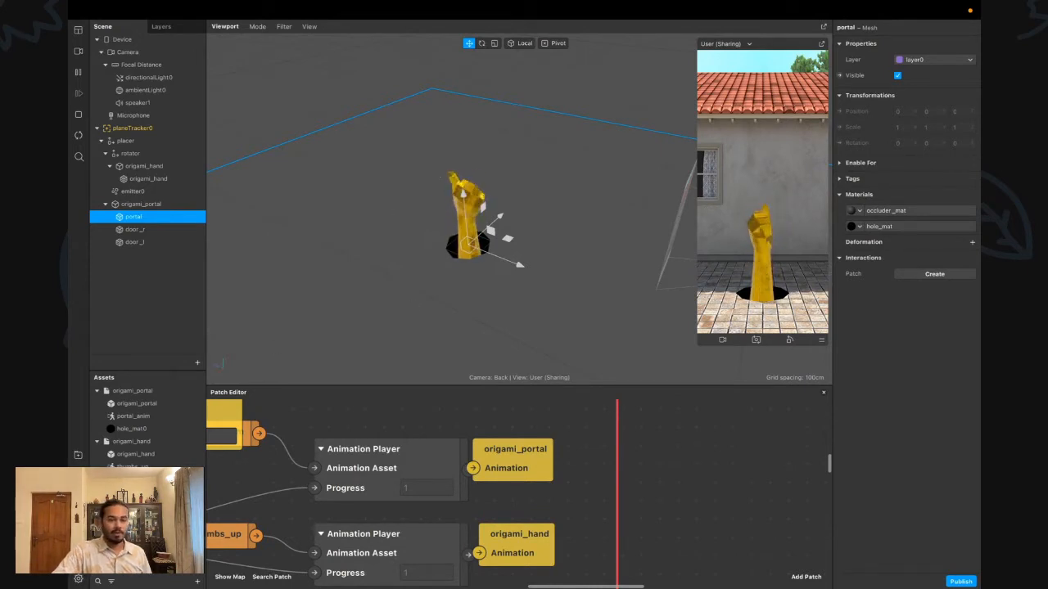
{"action": "left_click", "coordinate": [132, 416]}
{"action": "left_click", "coordinate": [137, 443]}
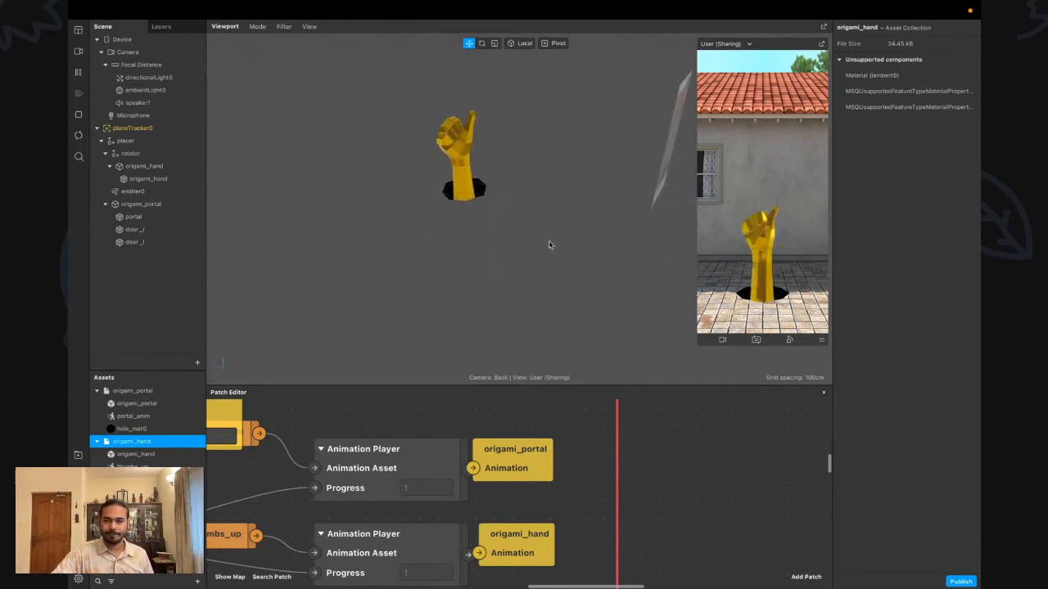
Examine the thumbs-up hand animation in the scene along with the Animation Player patches driving origami_portal and origami_hand
{"action": "left_click_drag", "start_coordinate": [538, 274], "coordinate": [589, 330]}
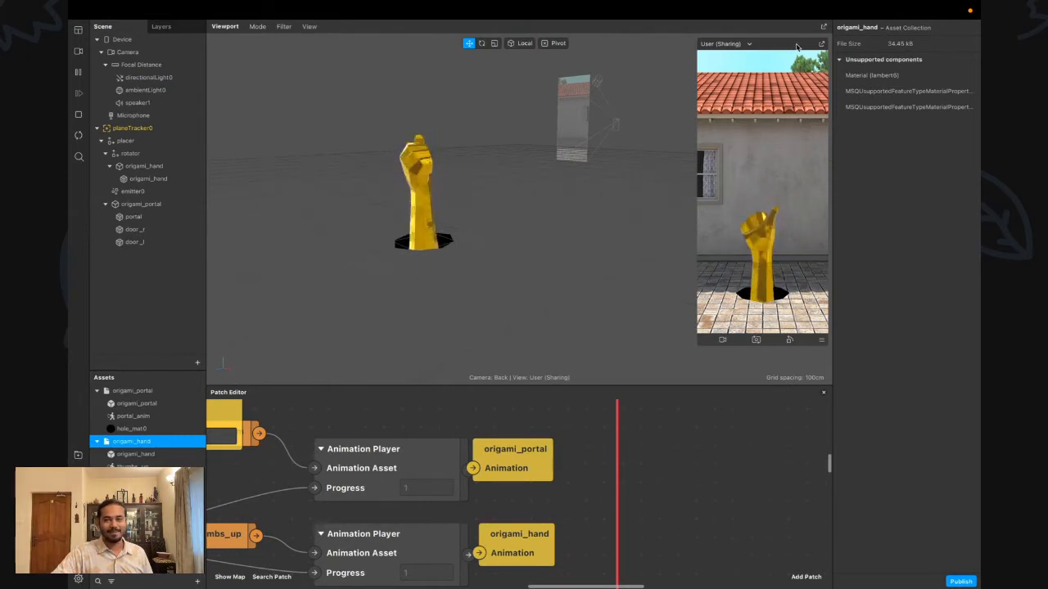
{"action": "left_click_drag", "start_coordinate": [798, 46], "coordinate": [772, 46]}
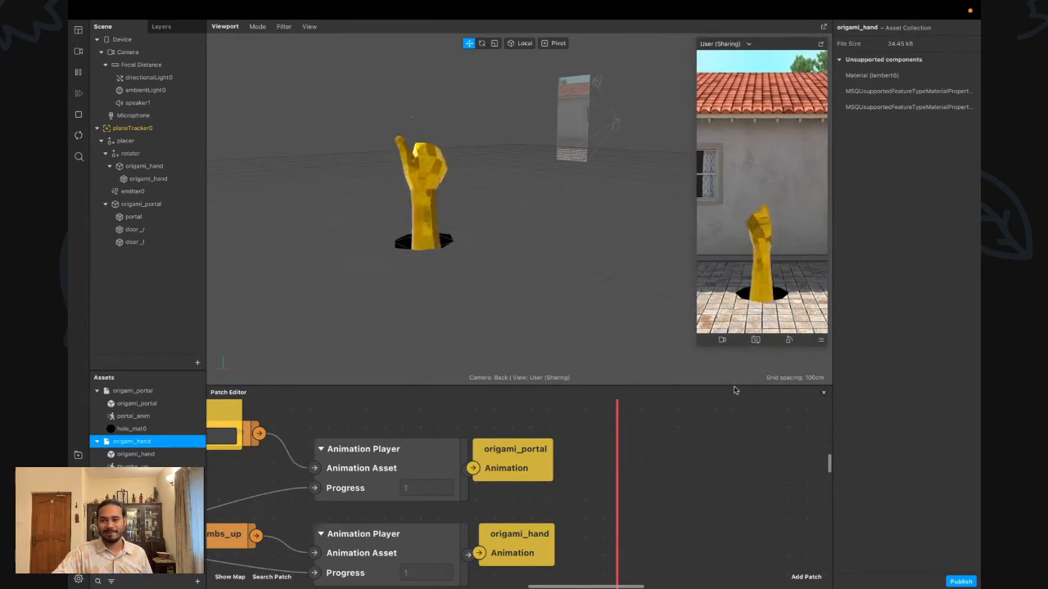
{"action": "scroll", "coordinate": [382, 430], "scroll_direction": "left", "scroll_amount": 5}
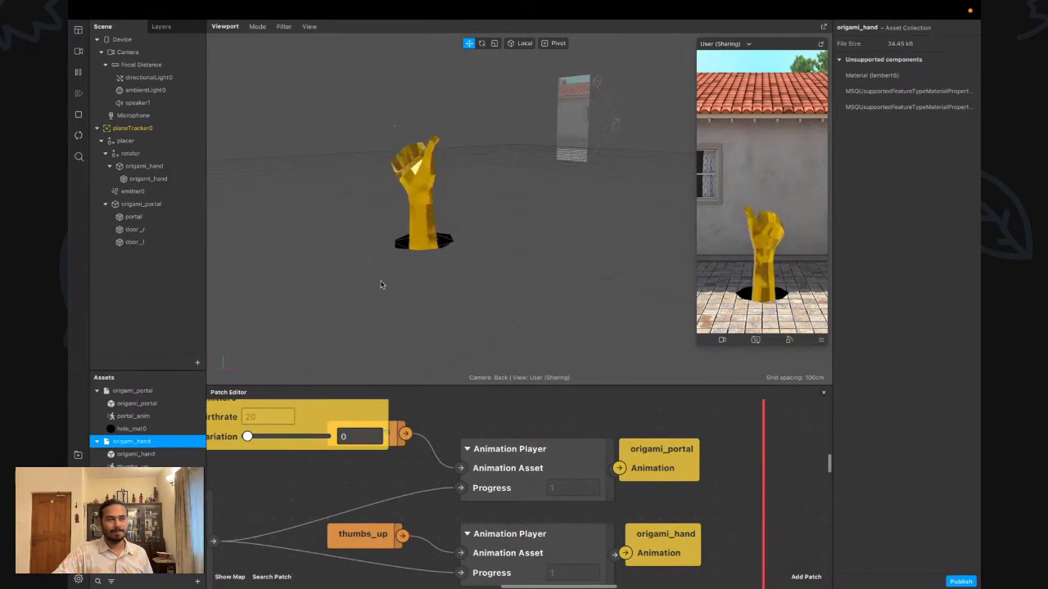
{"action": "scroll", "coordinate": [537, 280], "scroll_direction": "left", "scroll_amount": 3}
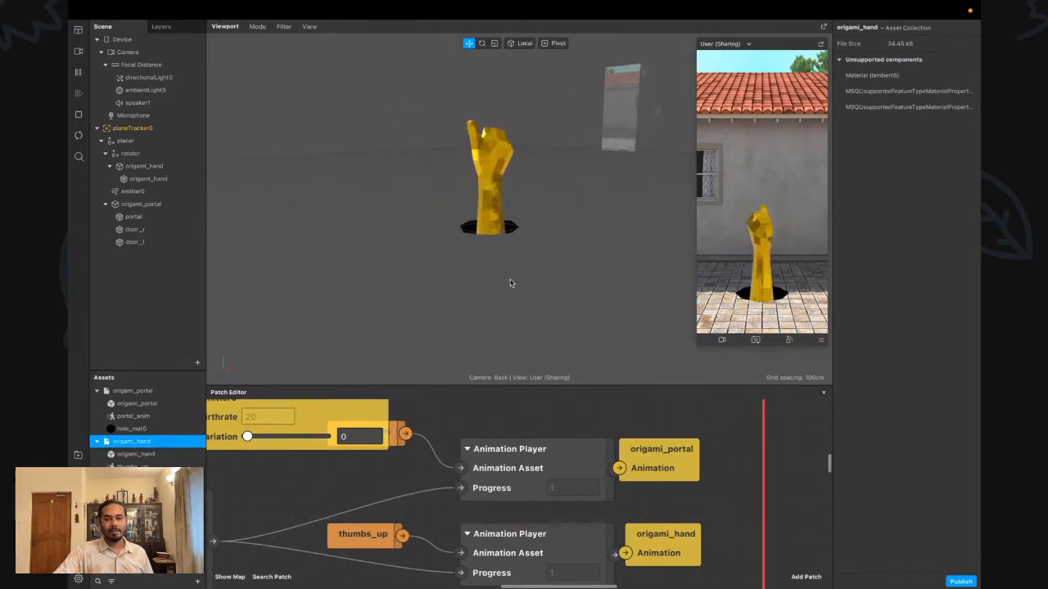
{"action": "left_click_drag", "start_coordinate": [512, 283], "coordinate": [620, 323], "text": "alt"}
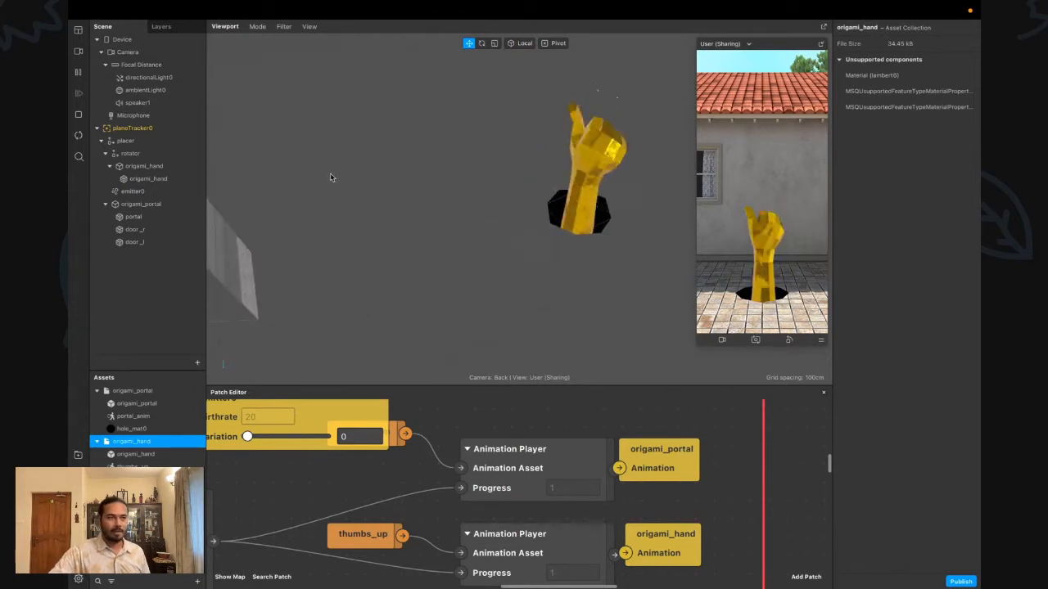
{"action": "scroll", "coordinate": [582, 255], "scroll_direction": "down", "scroll_amount": 3}
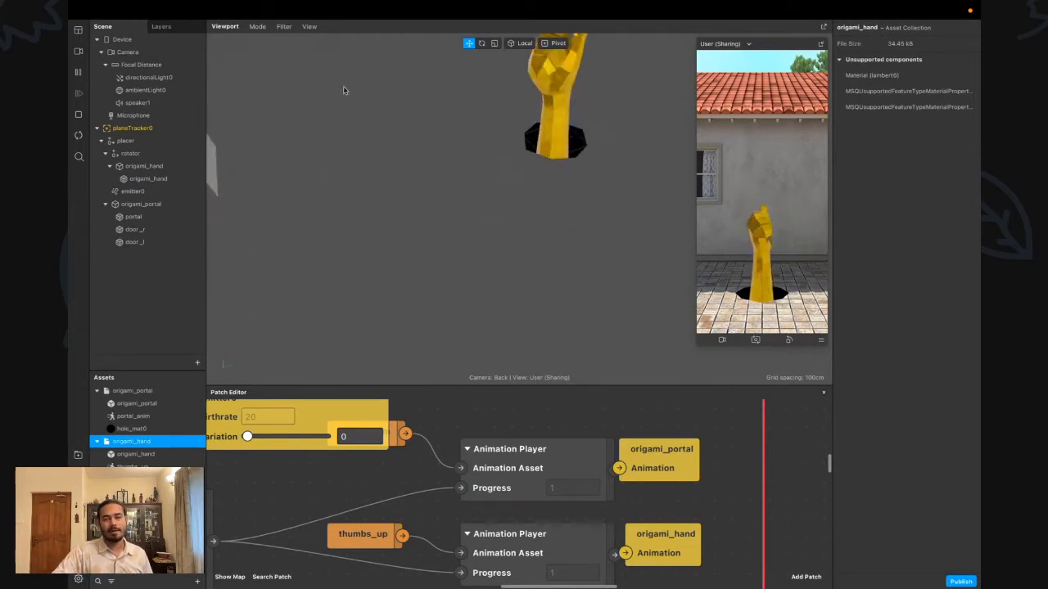
Close the Thumbs Up Finished Project and discard its changes
{"action": "mouse_move", "coordinate": [76, 26]}
{"action": "left_click", "coordinate": [95, 26]}
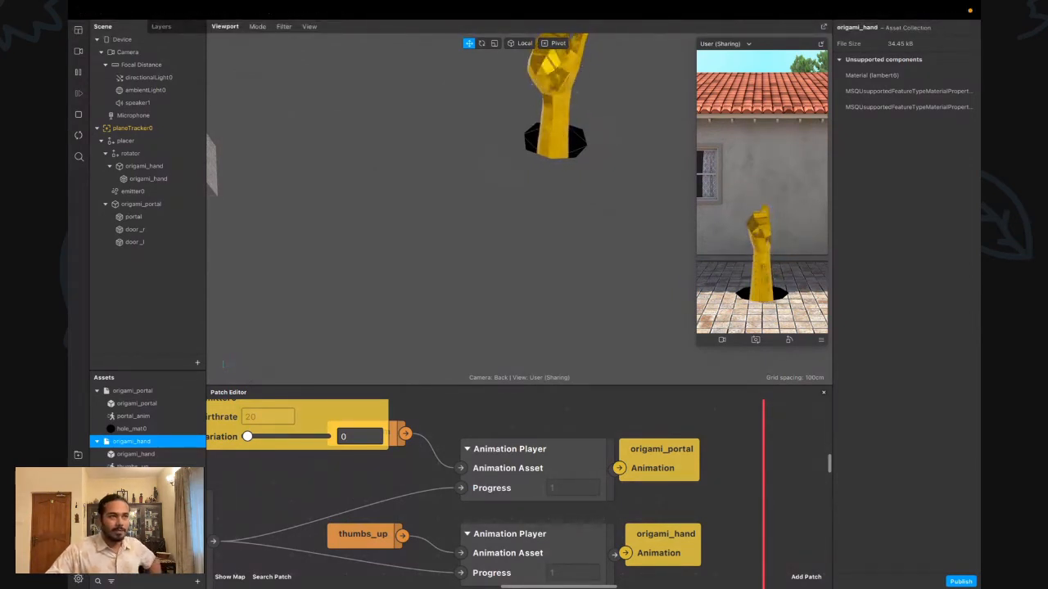
{"action": "mouse_move", "coordinate": [242, 4]}
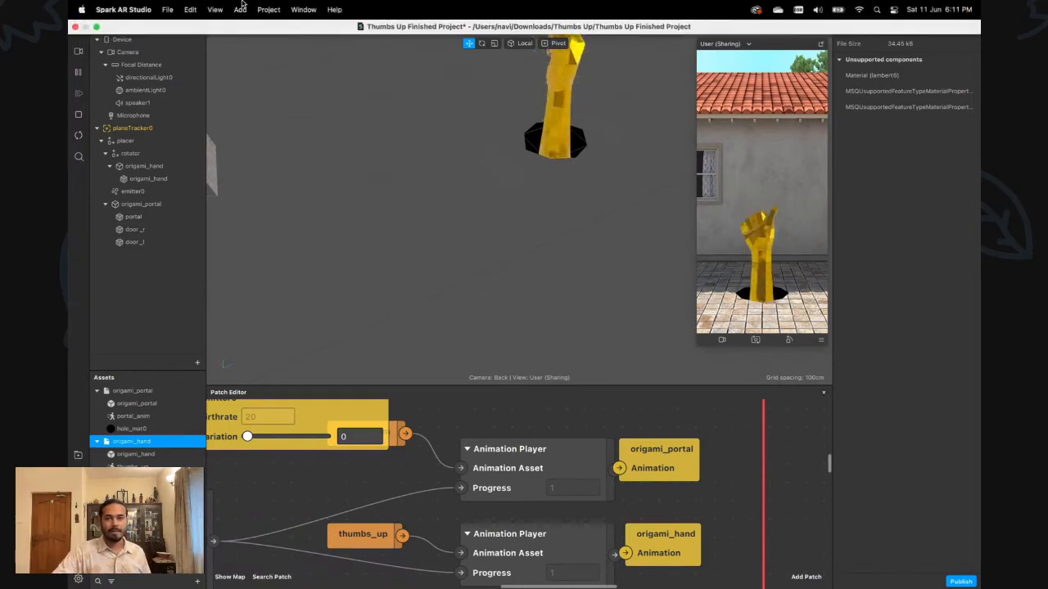
{"action": "left_click", "coordinate": [75, 26]}
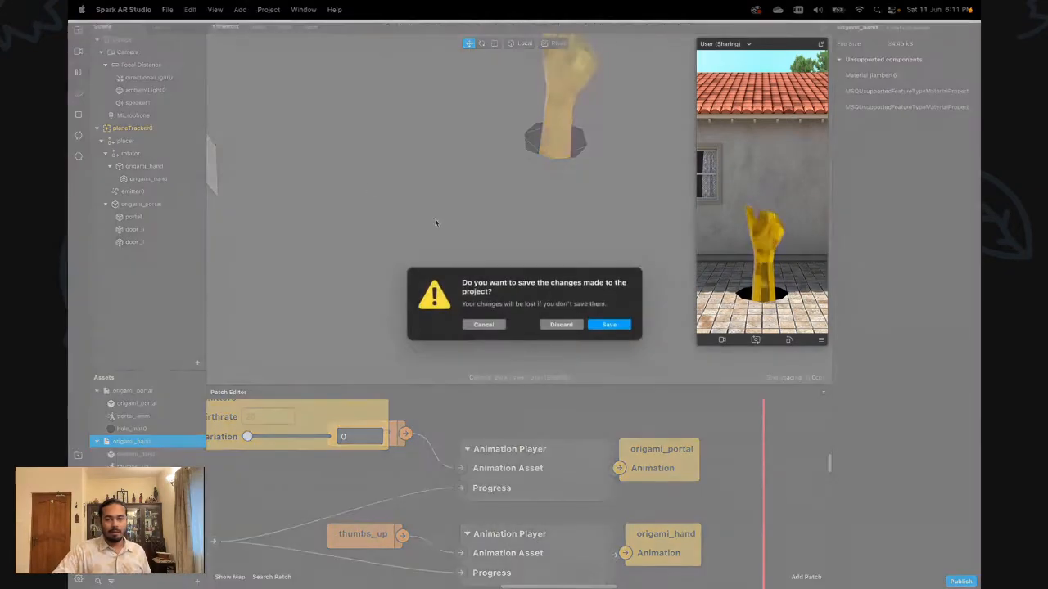
{"action": "left_click", "coordinate": [561, 325]}
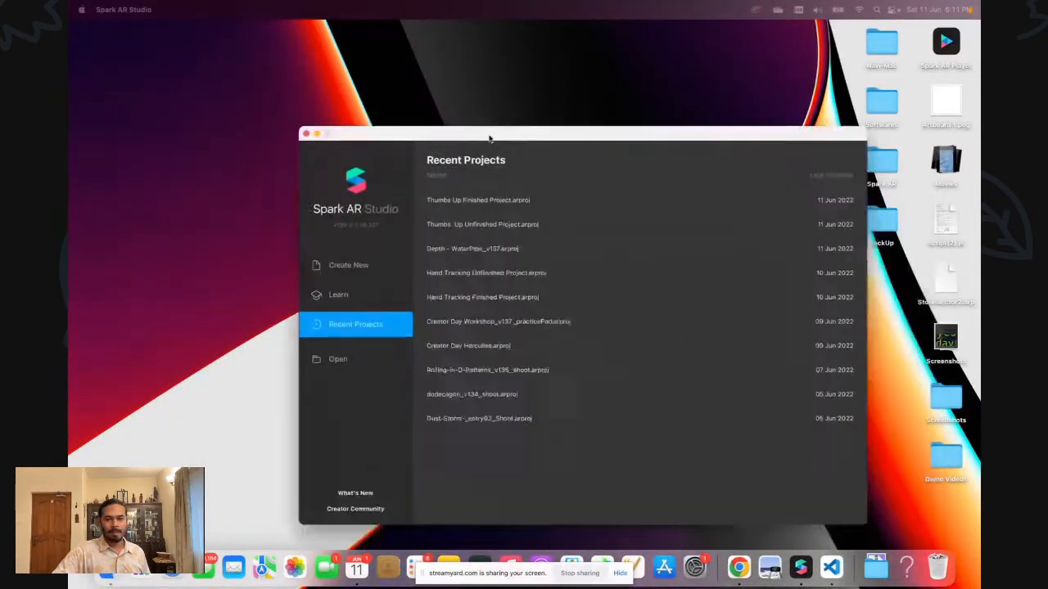
Open the Thumbs Up Unfinished Project in full screen, and enlarge the Patch Editor and the Assets area
{"action": "left_click", "coordinate": [454, 184]}
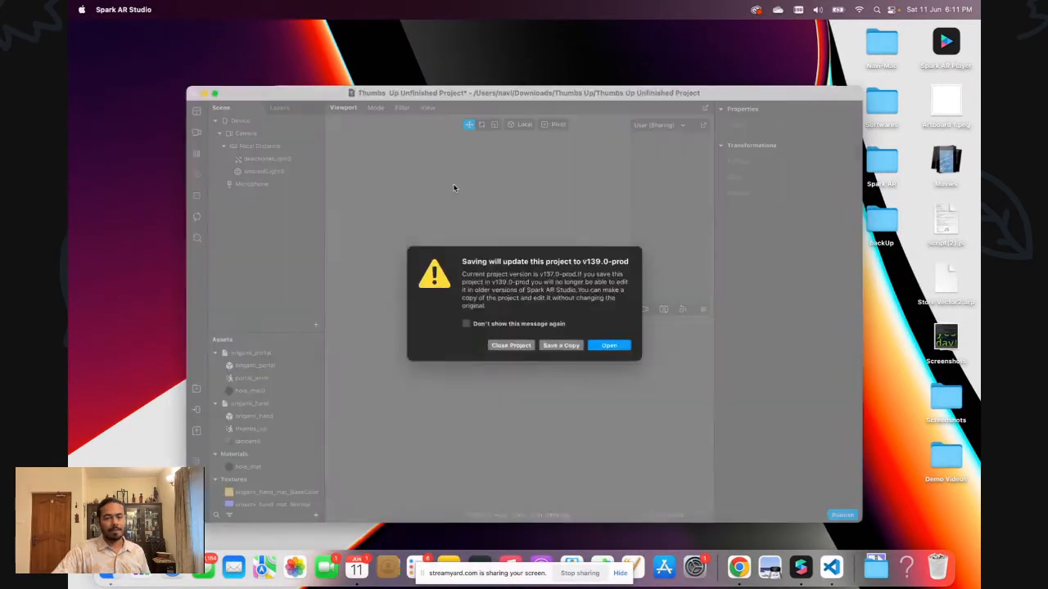
{"action": "left_click", "coordinate": [619, 352]}
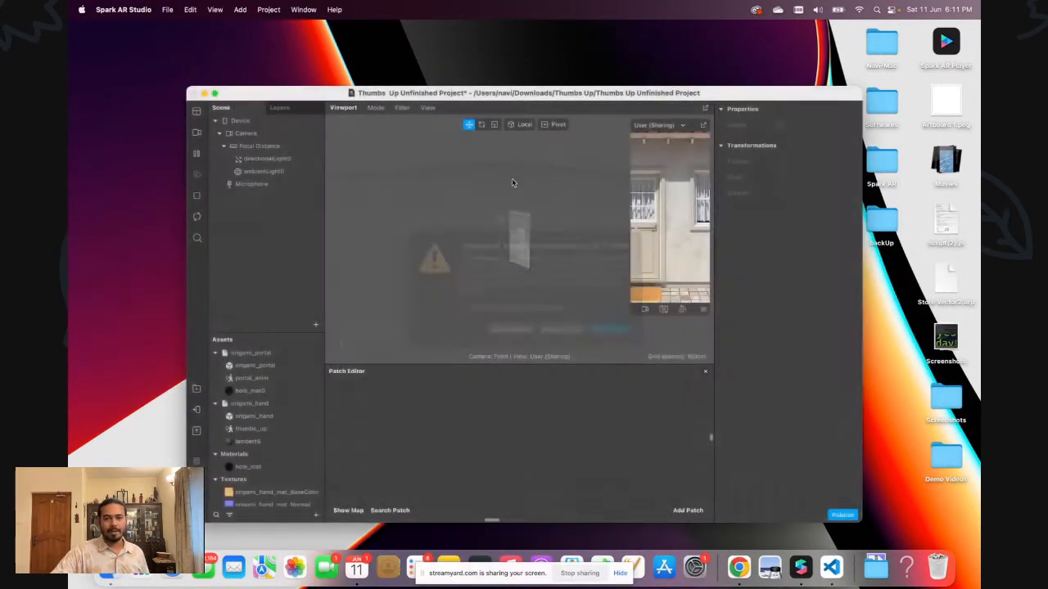
{"action": "left_click", "coordinate": [215, 93]}
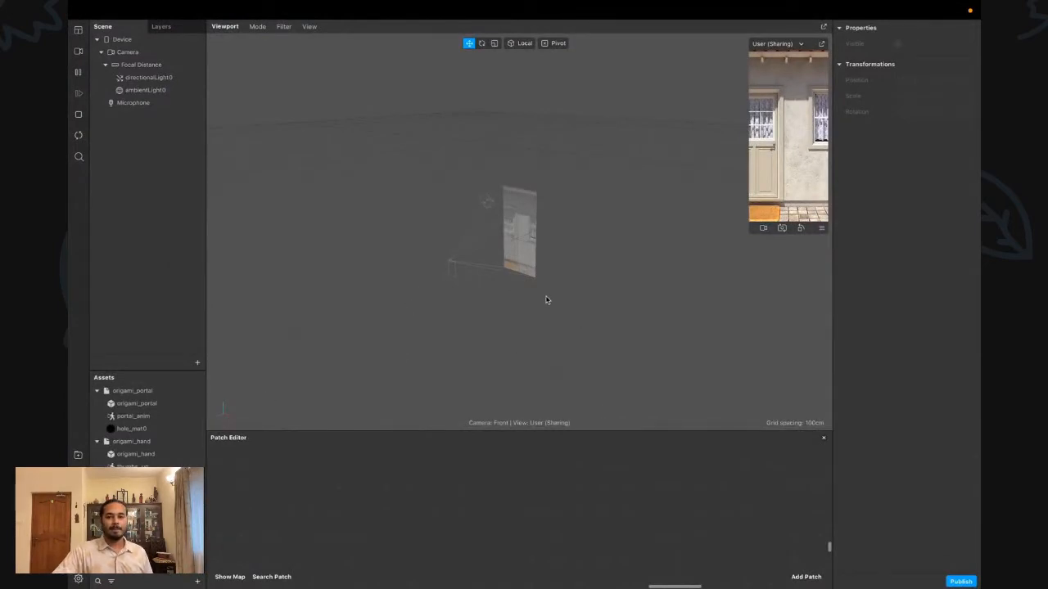
{"action": "left_click_drag", "start_coordinate": [547, 297], "coordinate": [390, 255]}
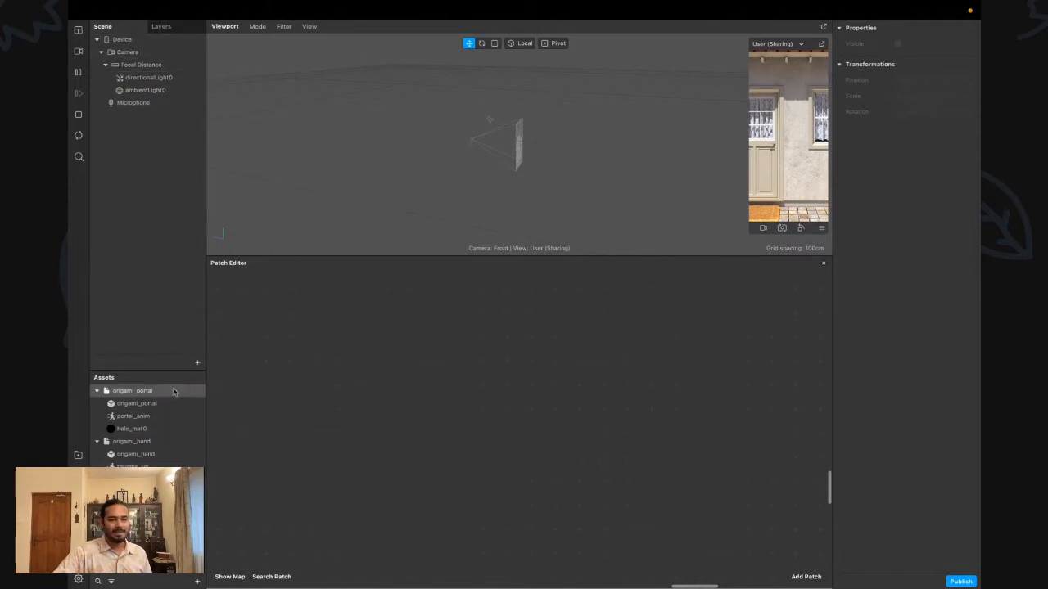
{"action": "left_click_drag", "start_coordinate": [158, 368], "coordinate": [171, 253]}
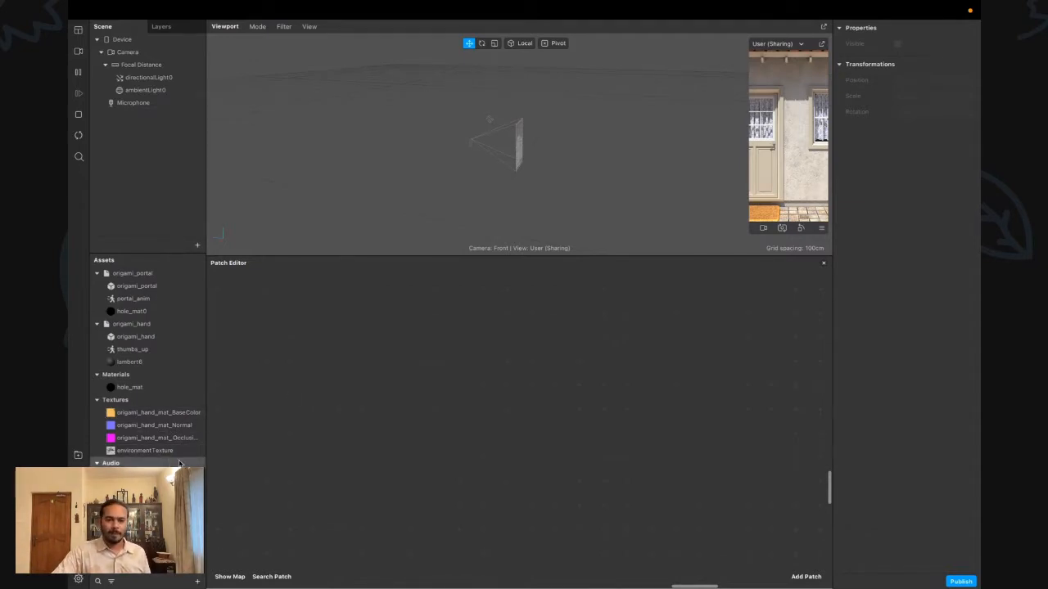
Inspect the hand_reveal audio file, the origami_portal and origami_hand collections, and their portal_anim and thumbs_up animations
{"action": "left_click", "coordinate": [138, 476]}
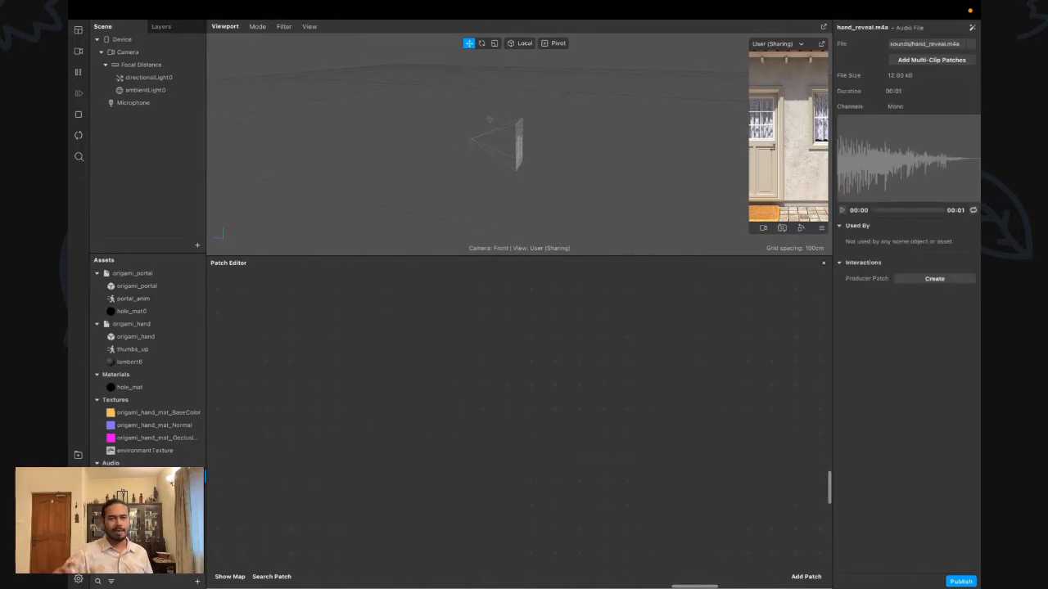
{"action": "left_click", "coordinate": [146, 276]}
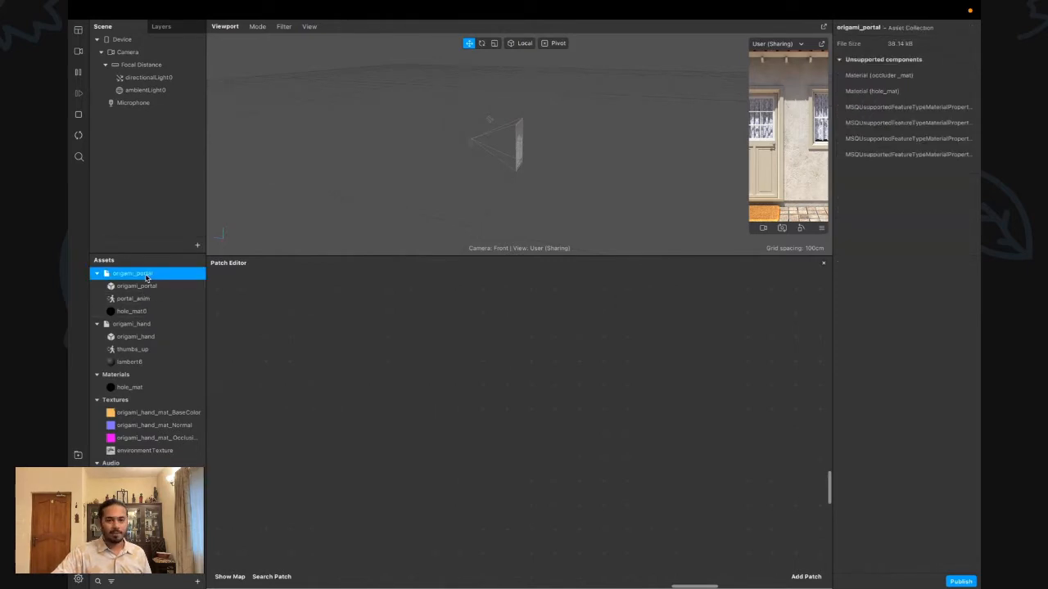
{"action": "left_click", "coordinate": [144, 300]}
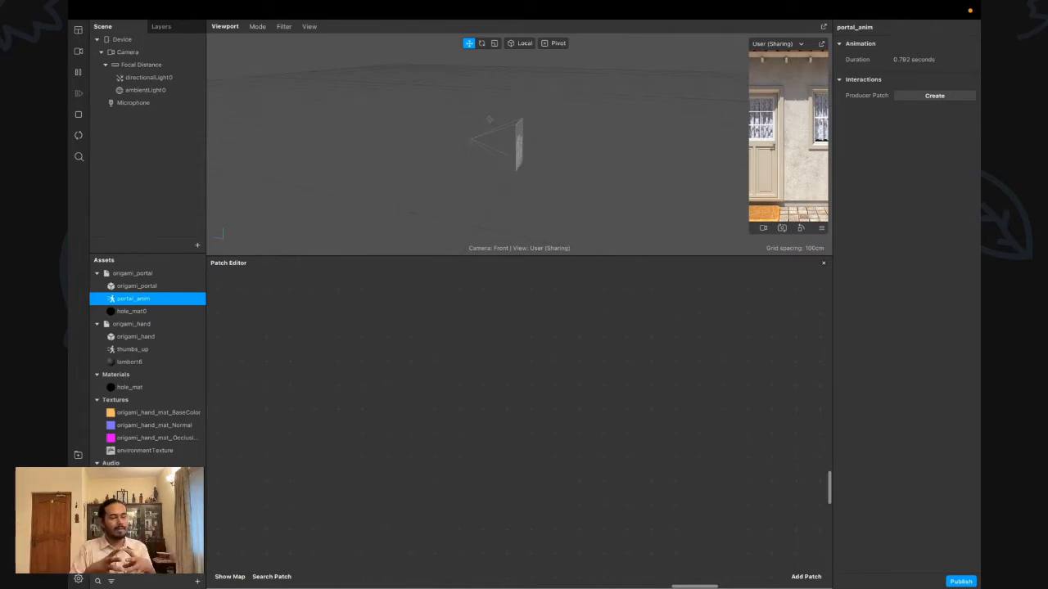
{"action": "left_click", "coordinate": [130, 330]}
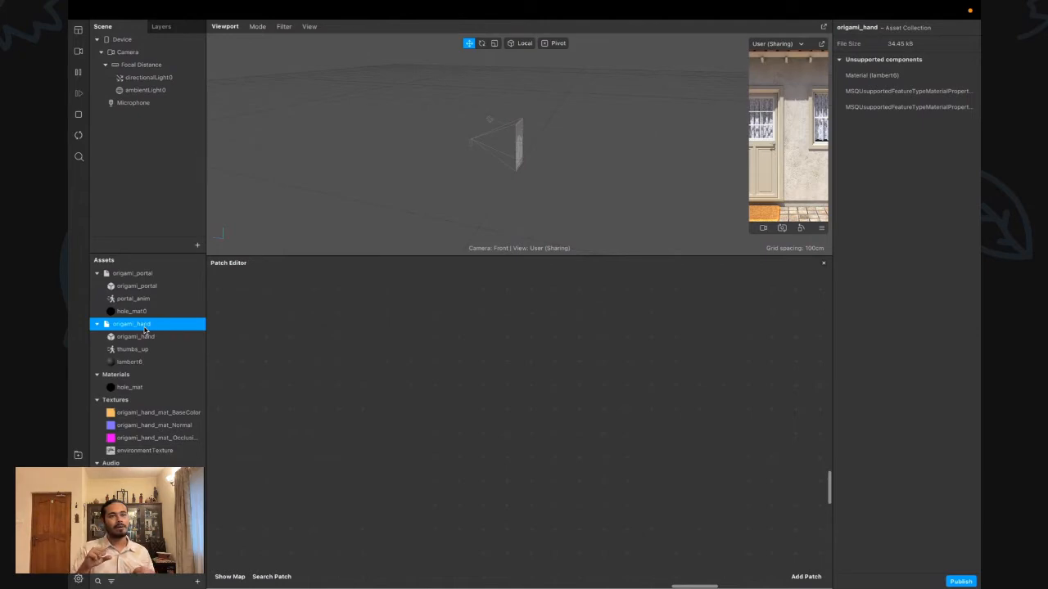
{"action": "left_click", "coordinate": [146, 350]}
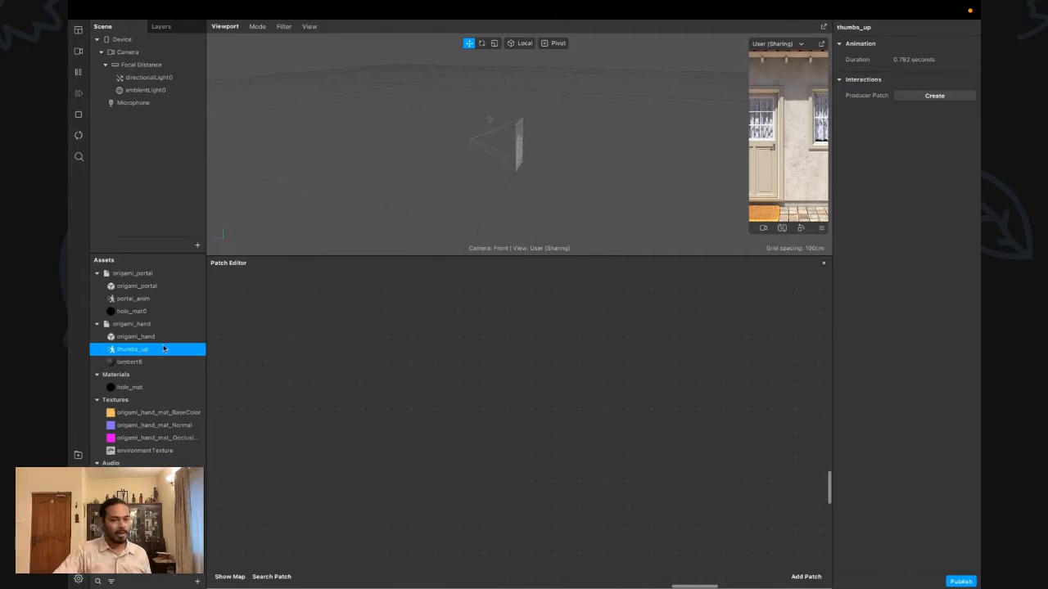
Inspect the origami_hand collection, its BaseColor, Normal and Occlusion textures and the environmentTexture, and collapse the origami_portal and origami_hand collections
{"action": "left_click", "coordinate": [137, 324]}
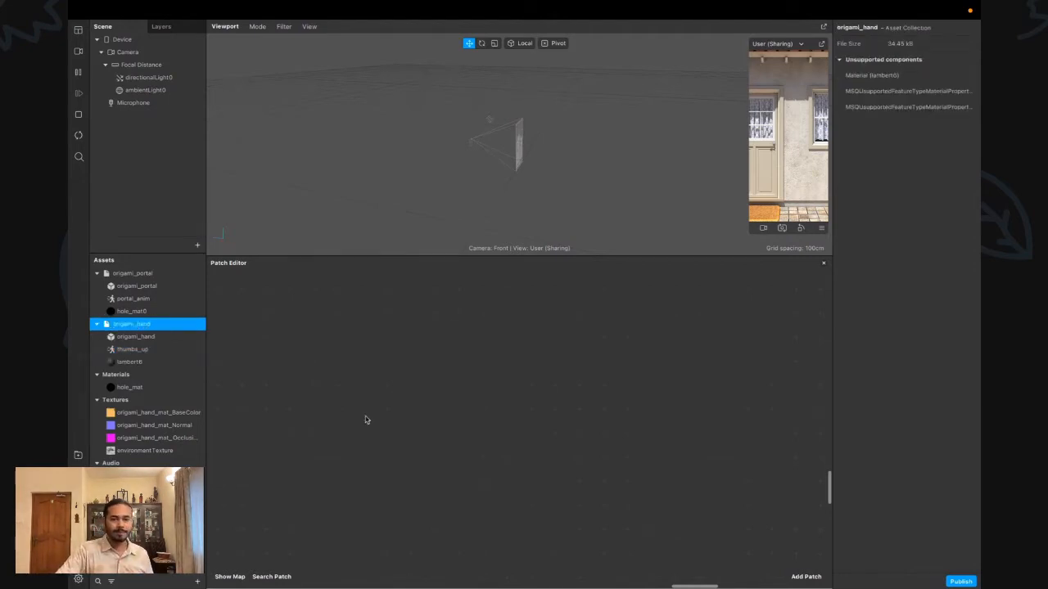
{"action": "left_click", "coordinate": [152, 418]}
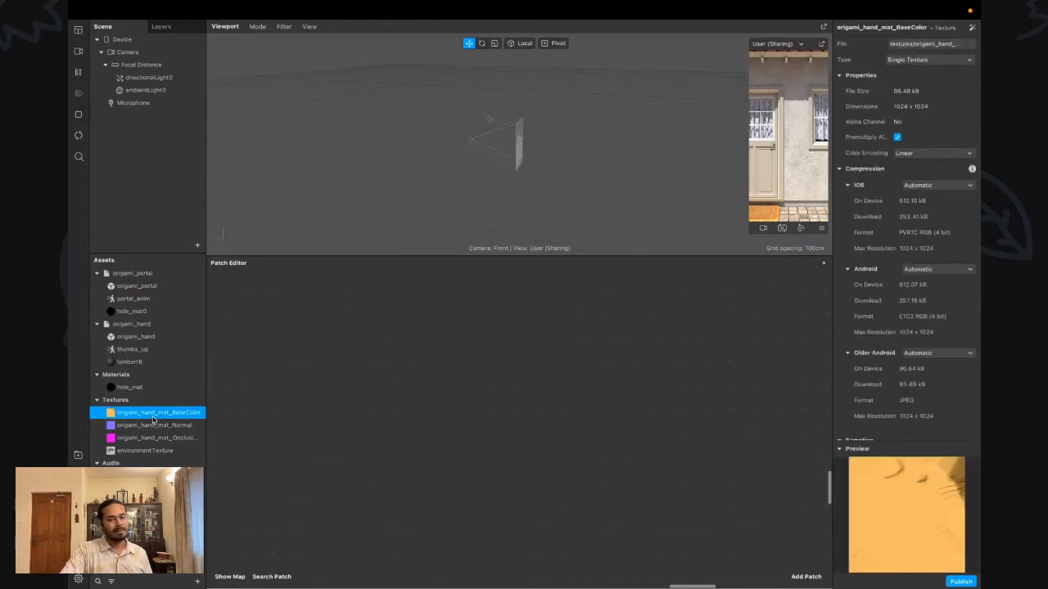
{"action": "key", "text": "Down"}
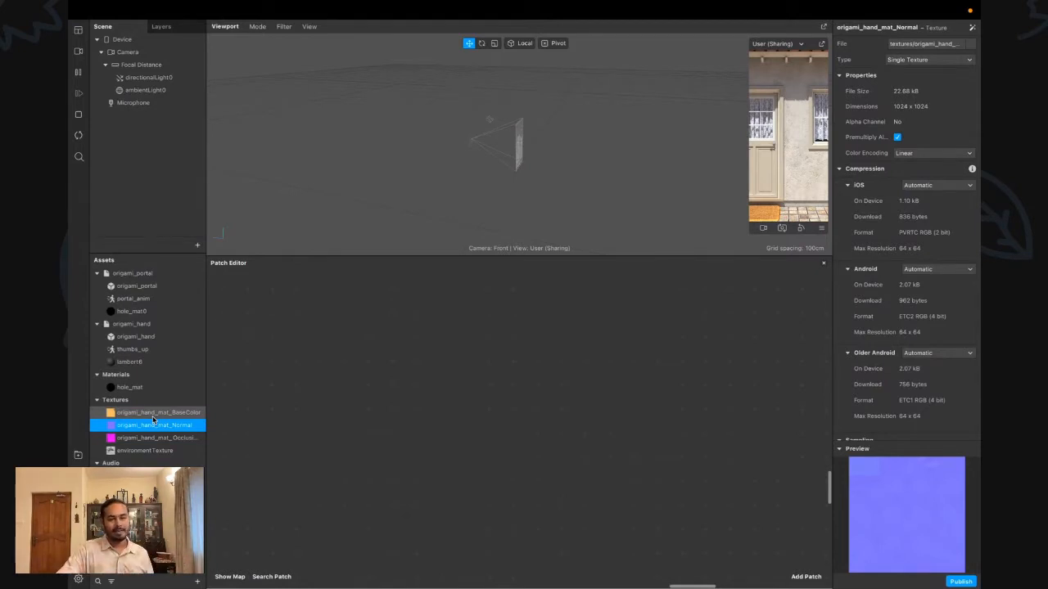
{"action": "left_click", "coordinate": [152, 439]}
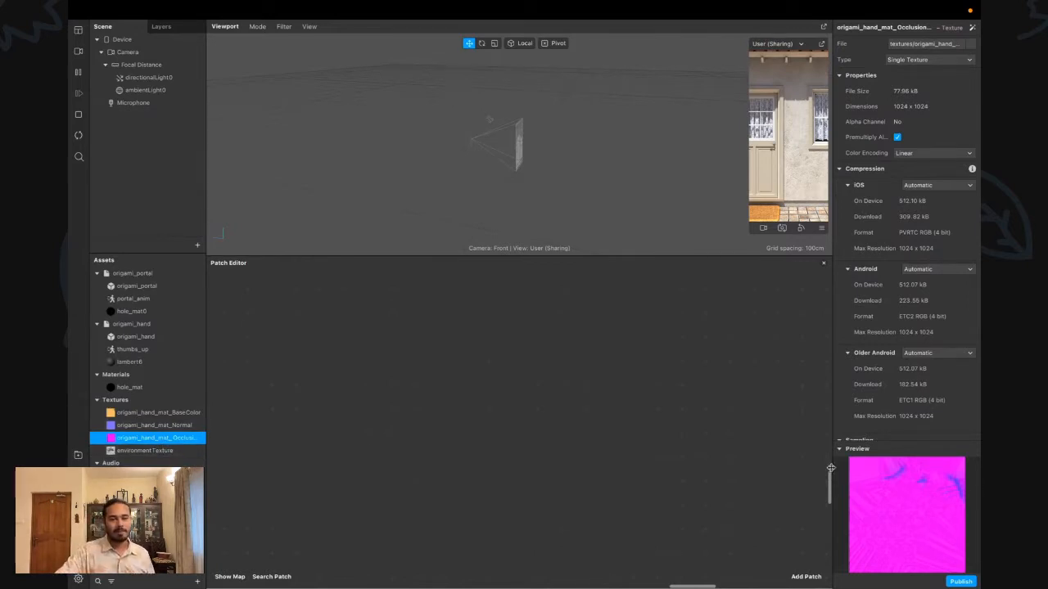
{"action": "left_click", "coordinate": [178, 414]}
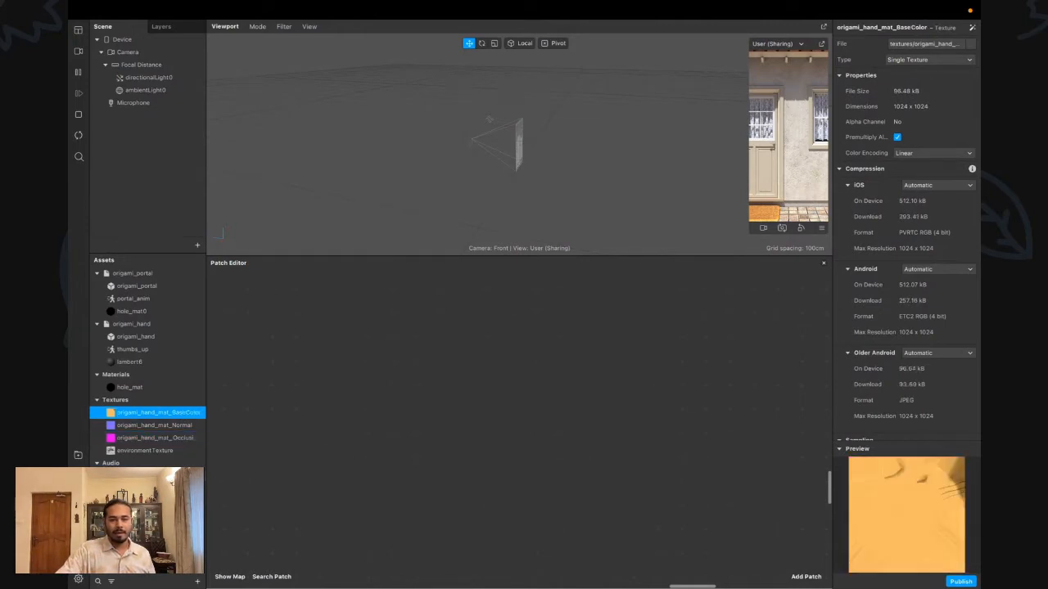
{"action": "left_click", "coordinate": [145, 450]}
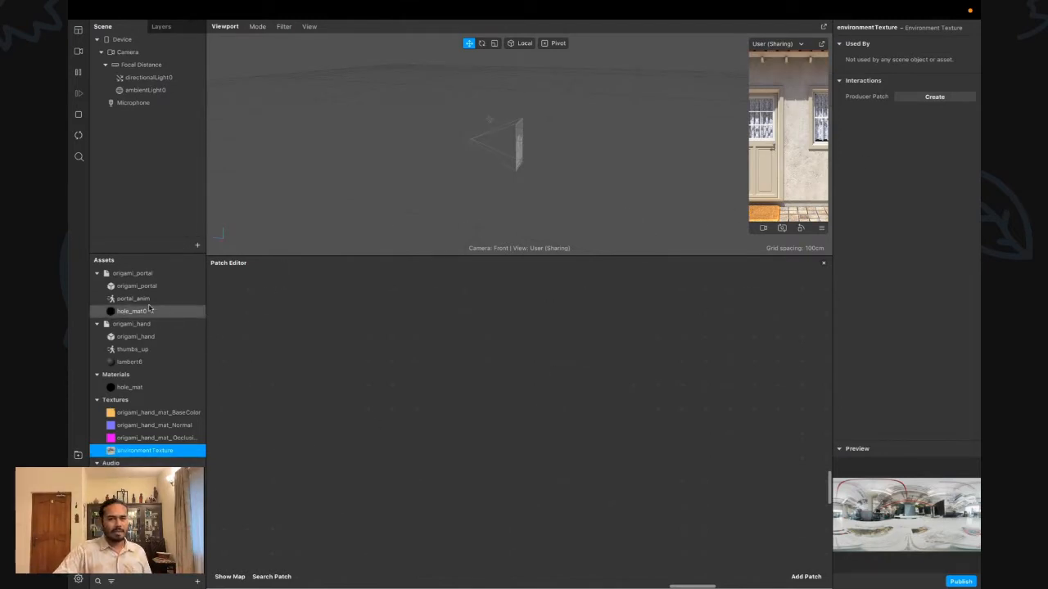
{"action": "left_click", "coordinate": [98, 274]}
{"action": "left_click", "coordinate": [97, 287]}
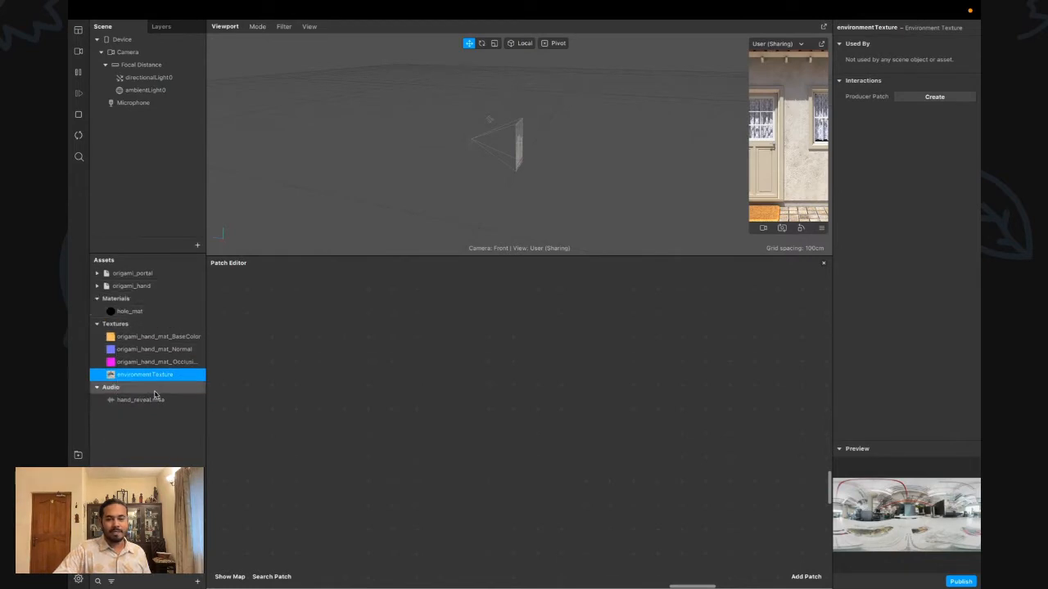
Add a Plane Tracker to the scene
{"action": "left_click", "coordinate": [198, 245]}
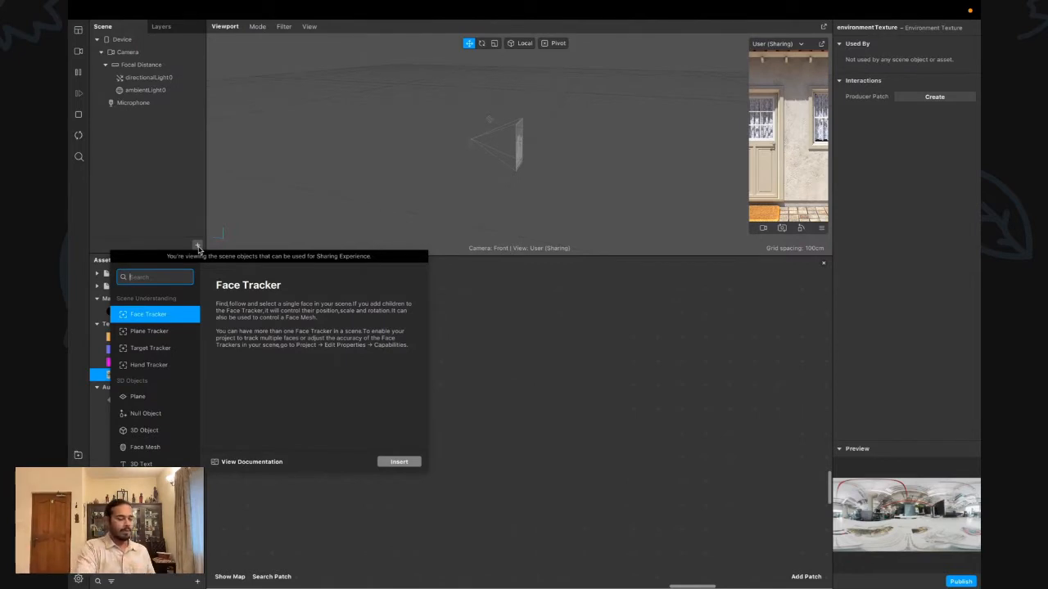
{"action": "type", "text": "pl"}
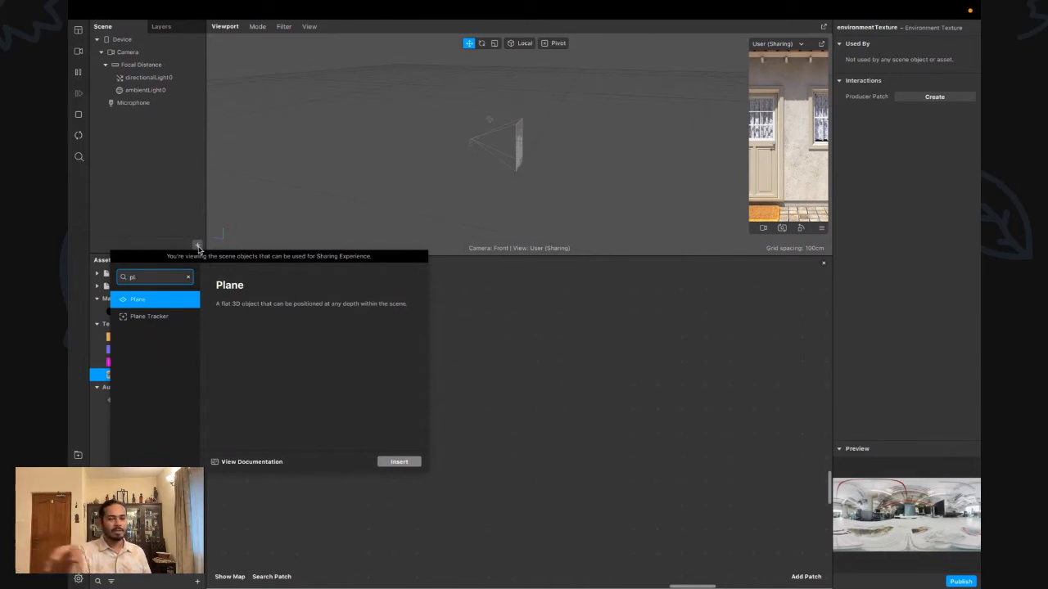
{"action": "key", "text": "Down"}
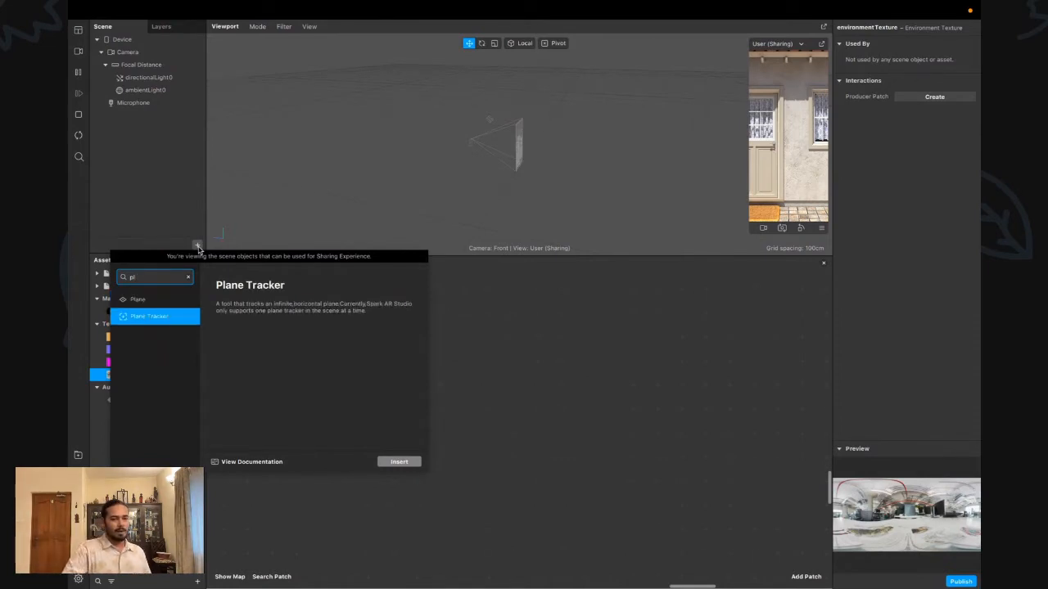
{"action": "key", "text": "Return"}
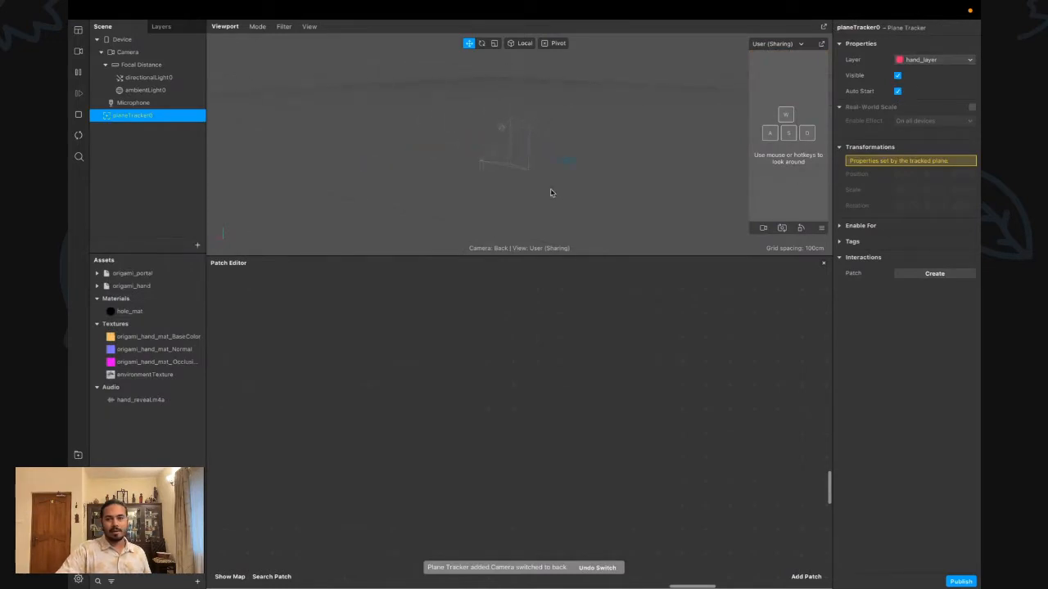
Add a null object inside the plane tracker and rename it placer
{"action": "left_click_drag", "start_coordinate": [550, 190], "coordinate": [273, 216], "text": "alt"}
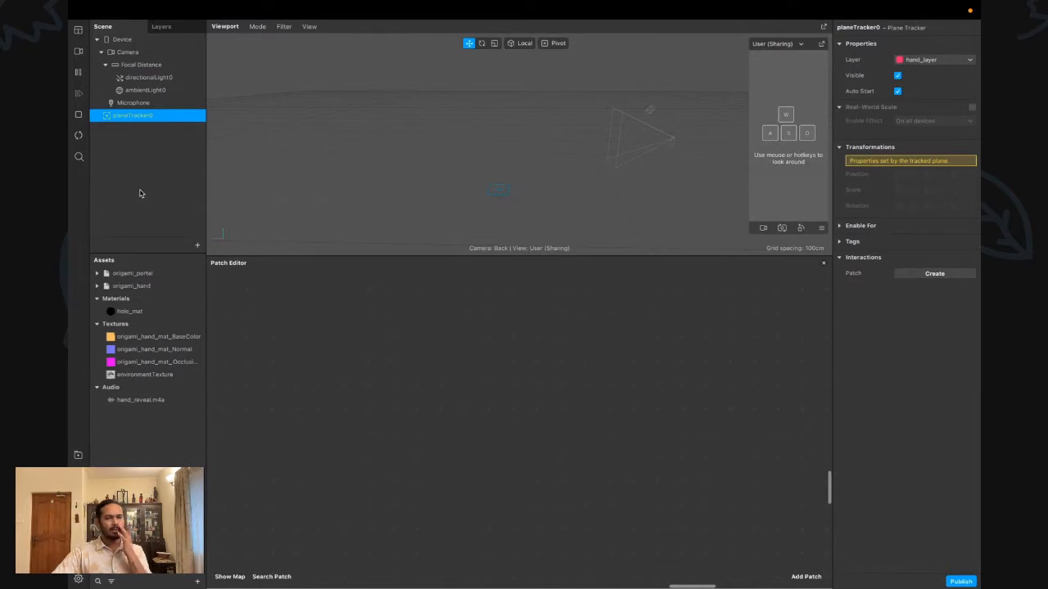
{"action": "right_click", "coordinate": [127, 122]}
{"action": "mouse_move", "coordinate": [163, 129]}
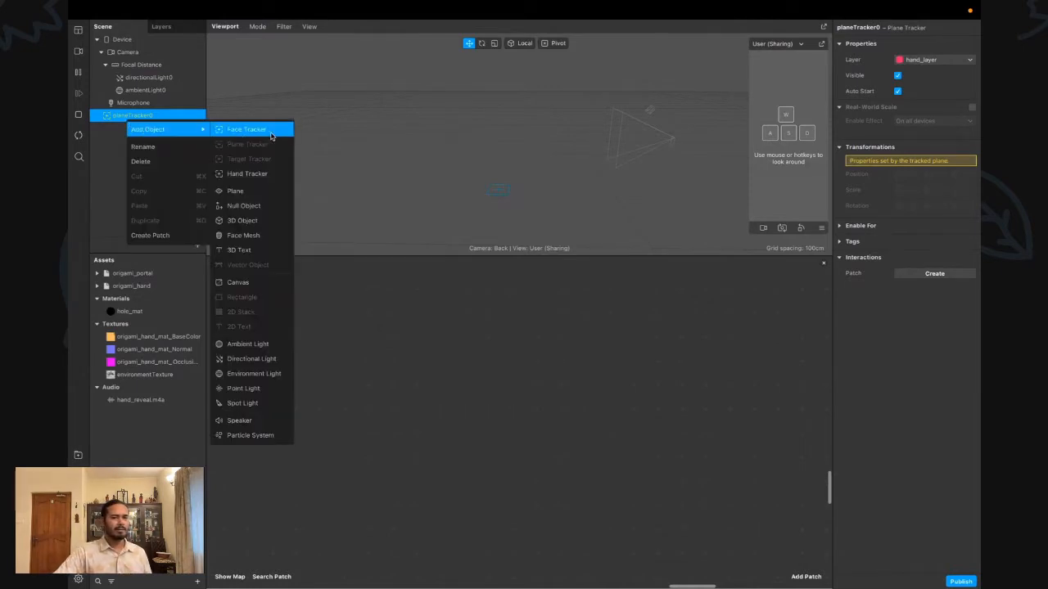
{"action": "left_click", "coordinate": [264, 206]}
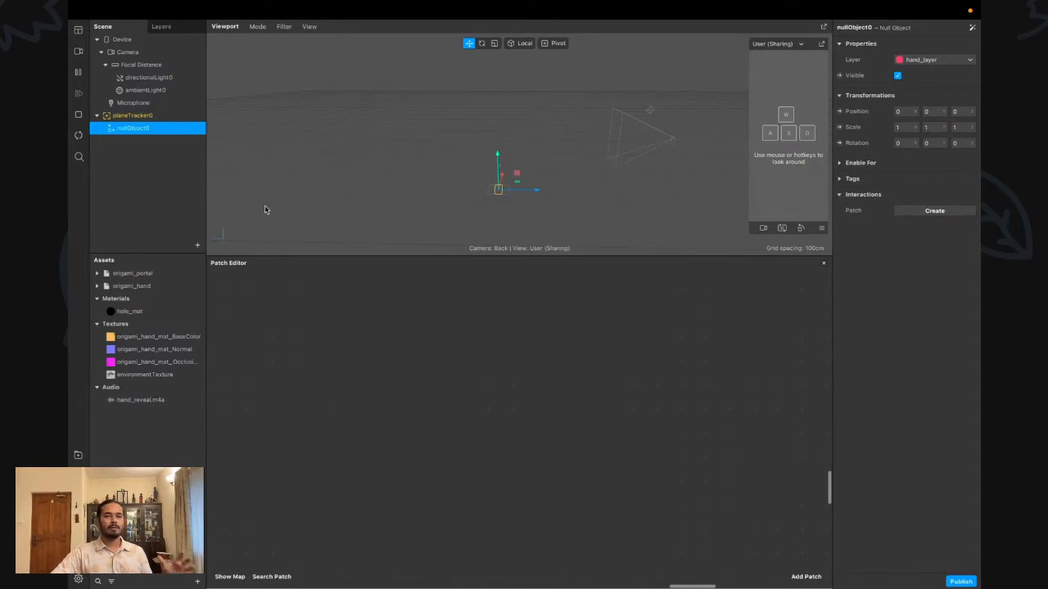
{"action": "key", "text": "Return"}
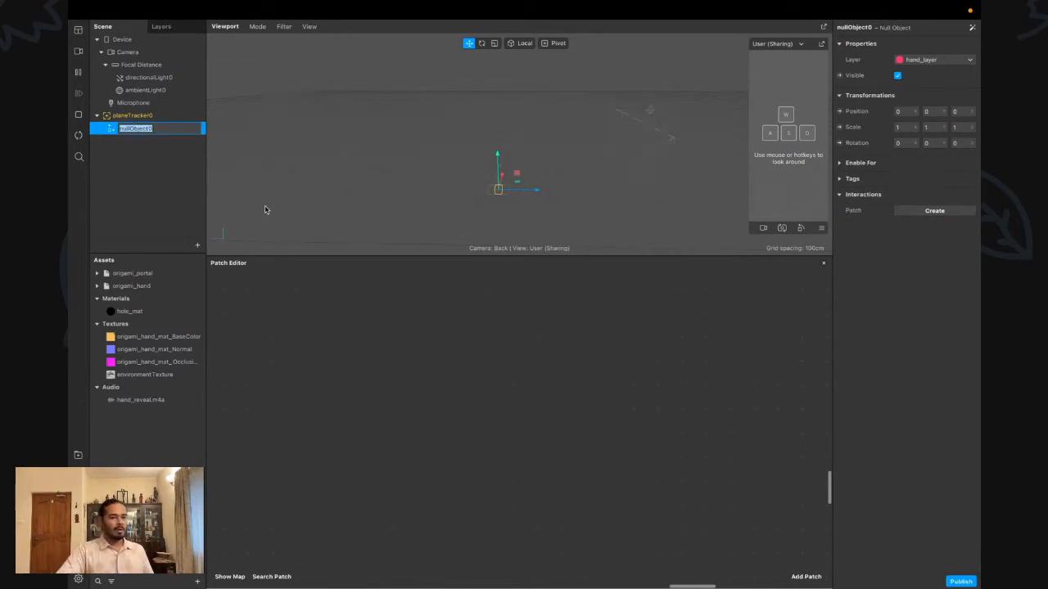
{"action": "type", "text": "placer"}
{"action": "key", "text": "Return"}
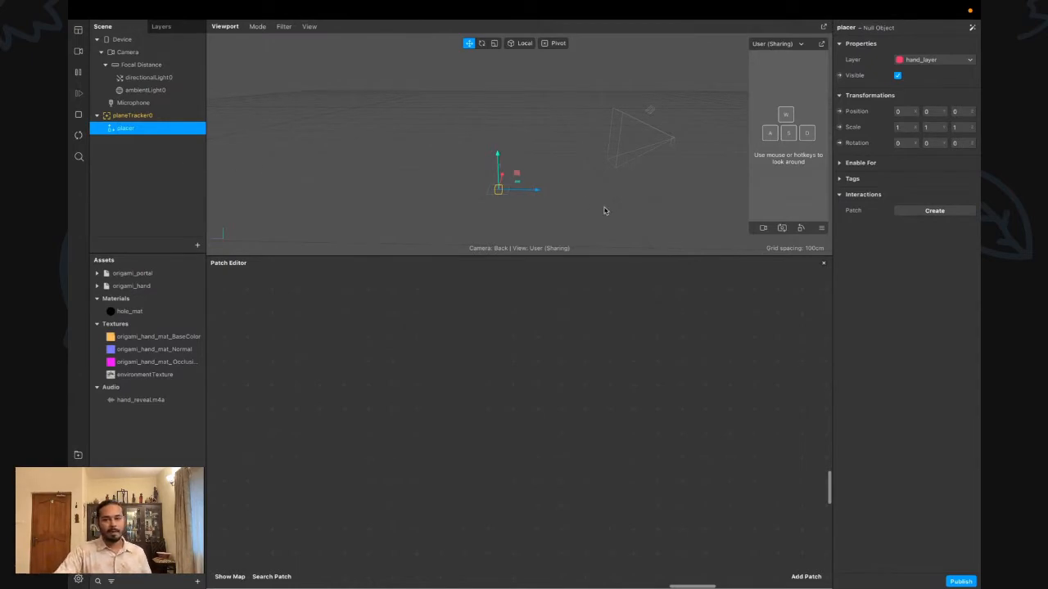
{"action": "left_click_drag", "start_coordinate": [605, 211], "coordinate": [483, 203], "text": "alt"}
{"action": "middle_click_drag", "start_coordinate": [514, 196], "coordinate": [660, 204]}
{"action": "scroll", "coordinate": [540, 148], "scroll_direction": "up", "scroll_amount": 5}
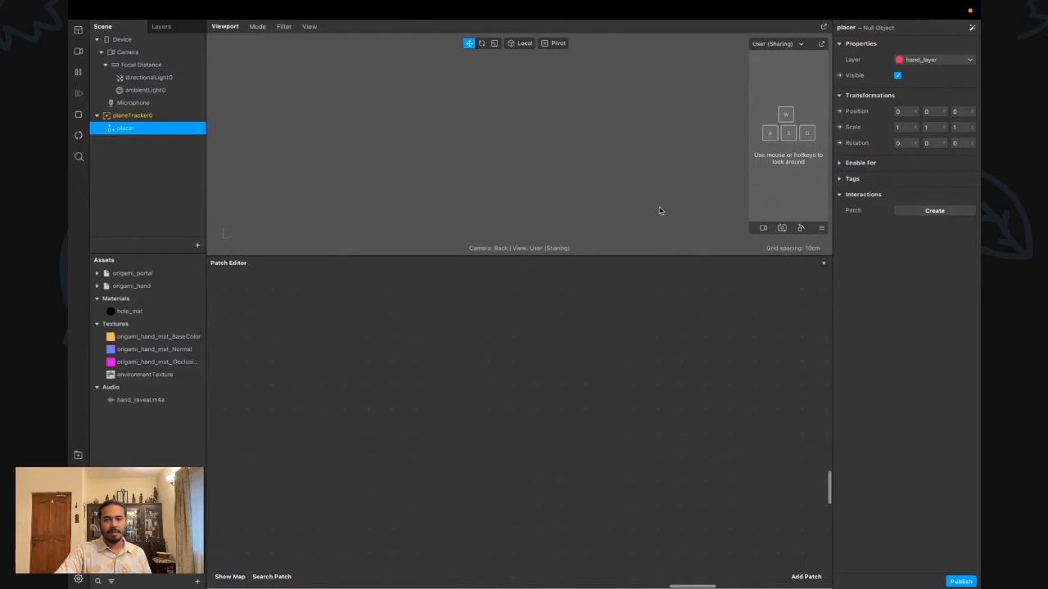
{"action": "scroll", "coordinate": [659, 211], "scroll_direction": "down", "scroll_amount": 5}
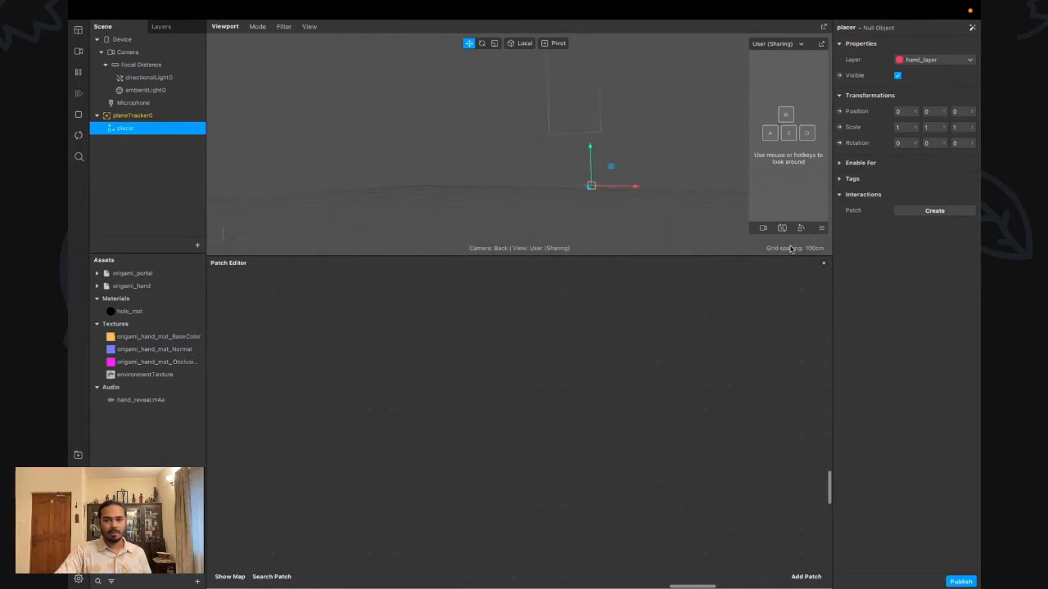
{"action": "key", "text": "f"}
{"action": "left_click_drag", "start_coordinate": [497, 166], "coordinate": [639, 239], "text": "alt"}
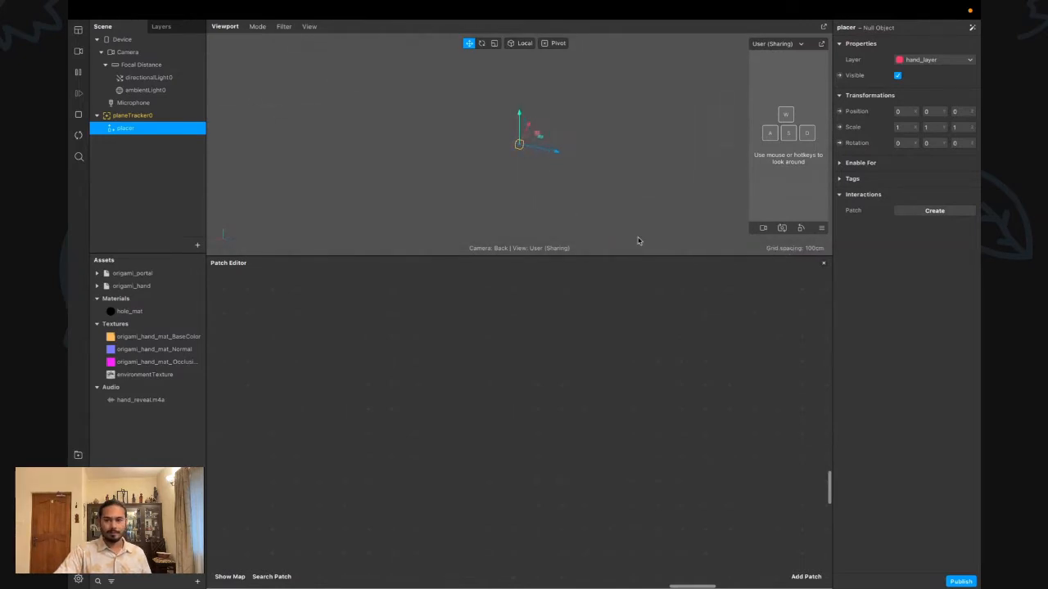
{"action": "scroll", "coordinate": [518, 165], "scroll_direction": "up", "scroll_amount": 3}
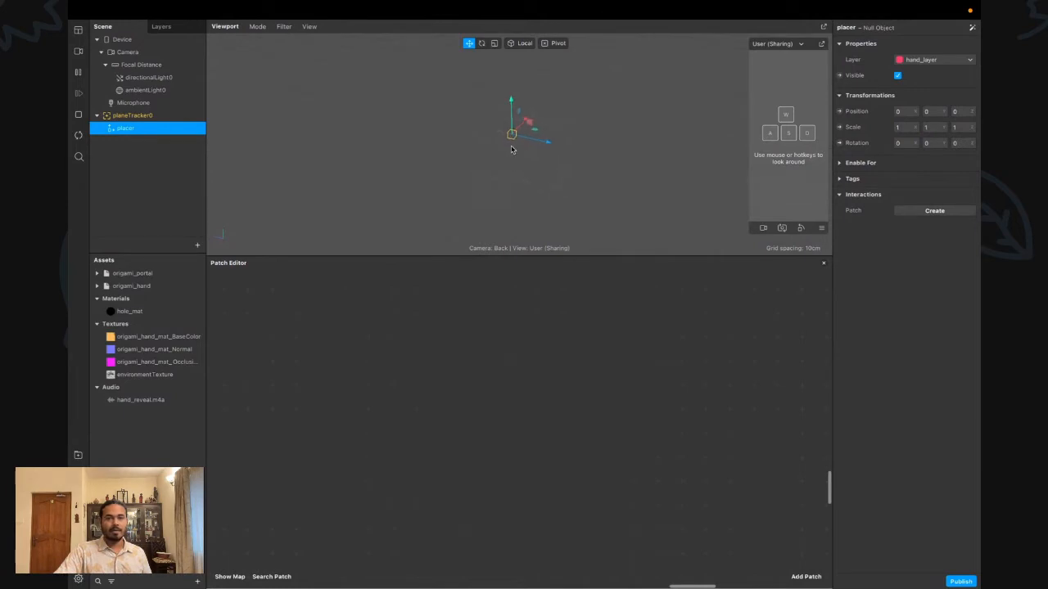
{"action": "right_click", "coordinate": [135, 134]}
{"action": "mouse_move", "coordinate": [165, 143]}
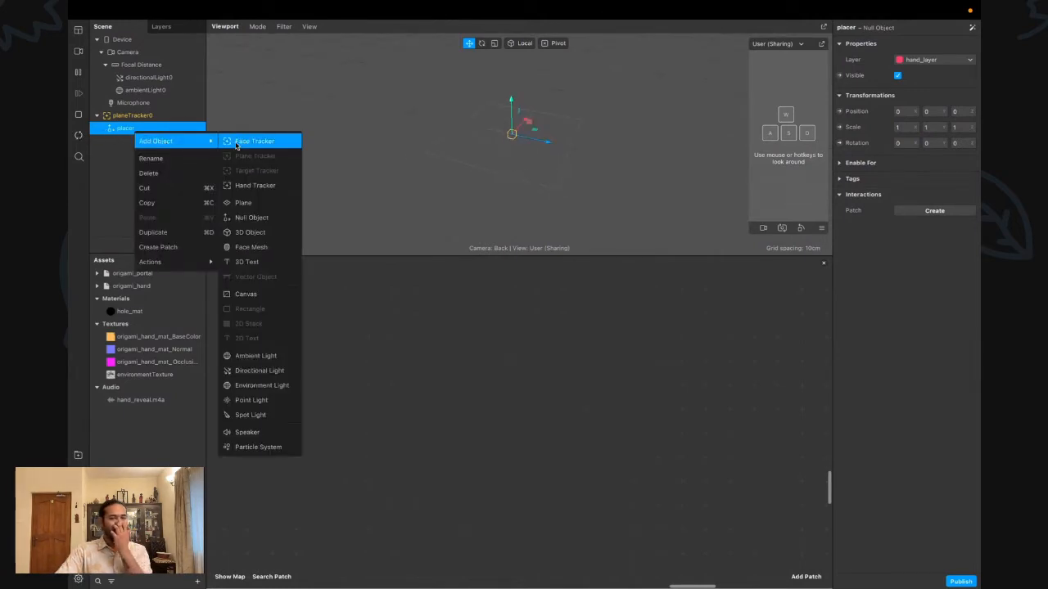
{"action": "left_click", "coordinate": [243, 337]}
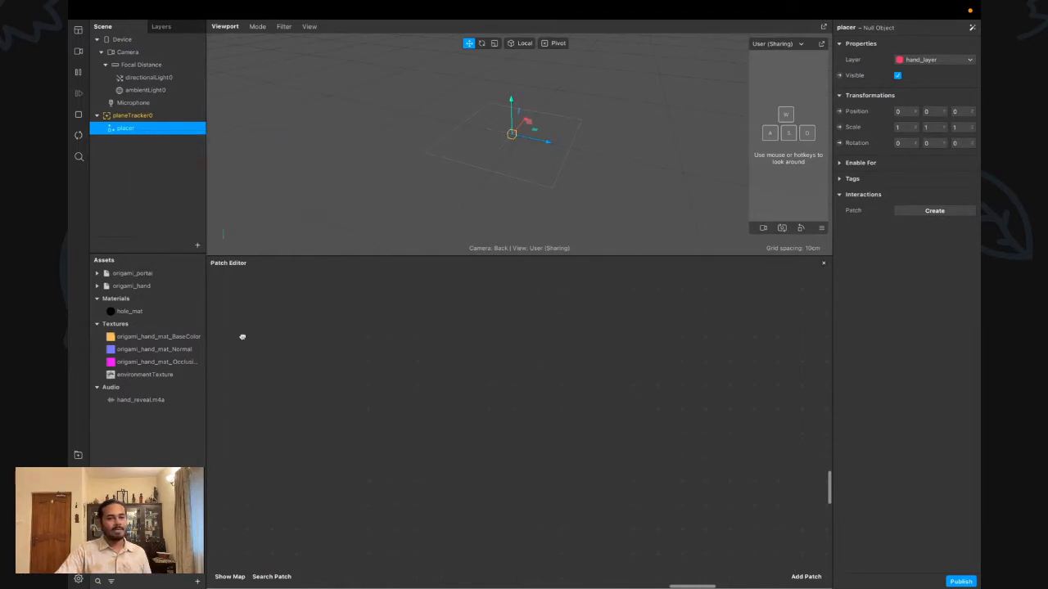
Place the origami_portal asset in the scene as a child of the placer null object
{"action": "left_click", "coordinate": [146, 275]}
{"action": "left_click_drag", "start_coordinate": [147, 282], "coordinate": [148, 129]}
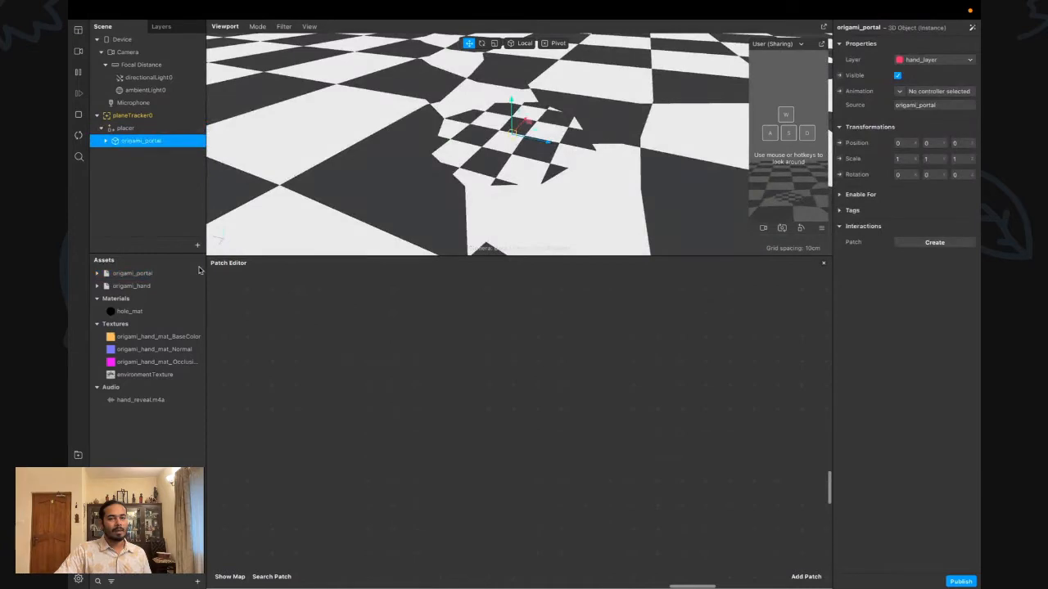
{"action": "scroll", "coordinate": [358, 206], "scroll_direction": "down", "scroll_amount": 10}
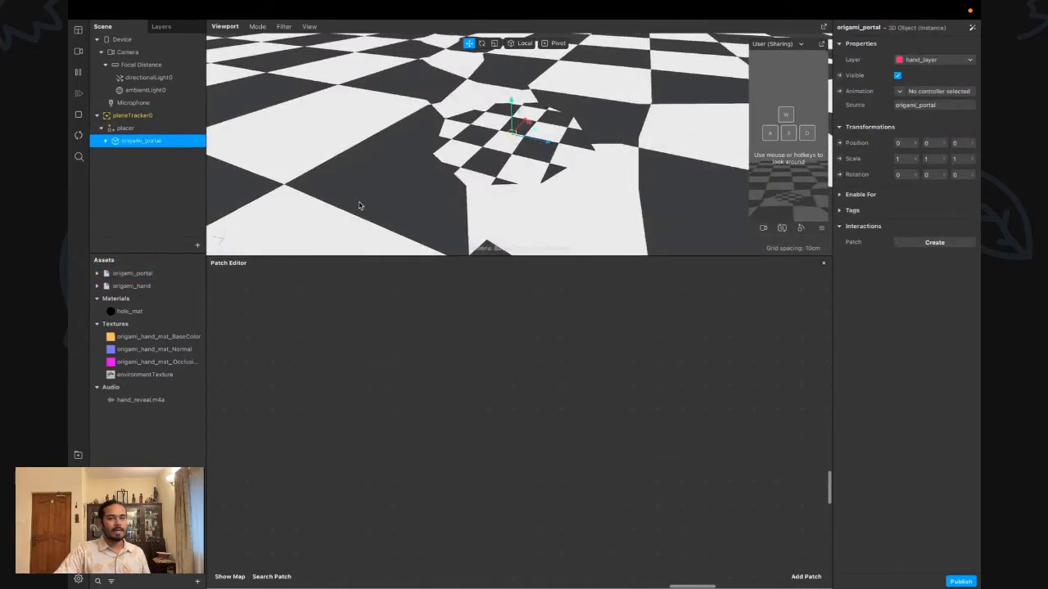
{"action": "scroll", "coordinate": [359, 206], "scroll_direction": "down", "scroll_amount": 4}
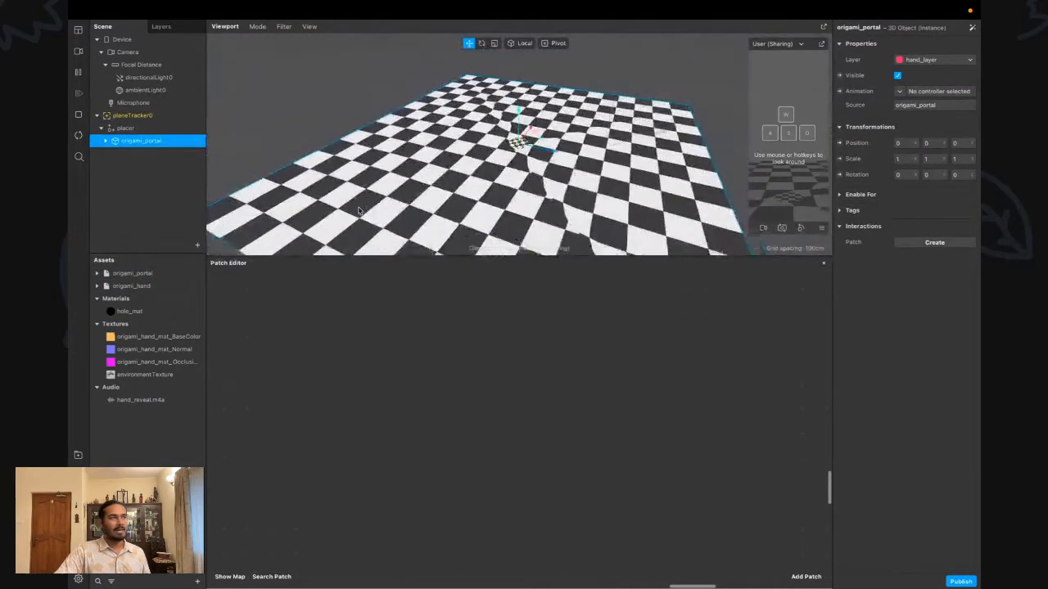
Examine the placed origami_portal model from above, both close up at its centre and across its full extent
{"action": "left_click_drag", "start_coordinate": [359, 205], "coordinate": [430, 227], "text": "alt"}
{"action": "left_click_drag", "start_coordinate": [554, 216], "coordinate": [554, 299], "text": "alt"}
{"action": "scroll", "coordinate": [532, 155], "scroll_direction": "up", "scroll_amount": 10}
{"action": "scroll", "coordinate": [537, 150], "scroll_direction": "up", "scroll_amount": 1}
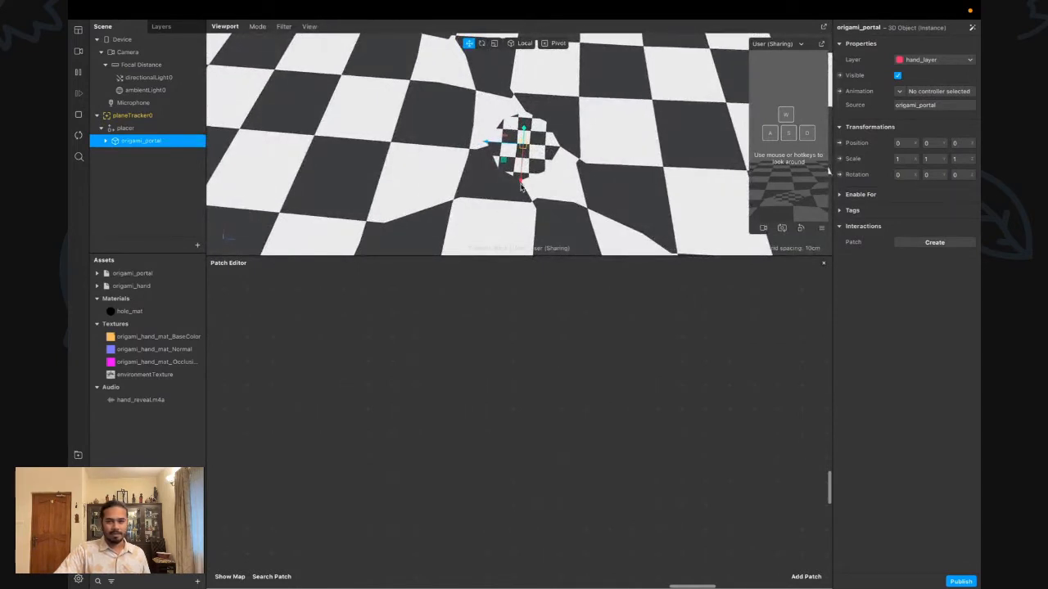
{"action": "scroll", "coordinate": [507, 189], "scroll_direction": "down", "scroll_amount": 5}
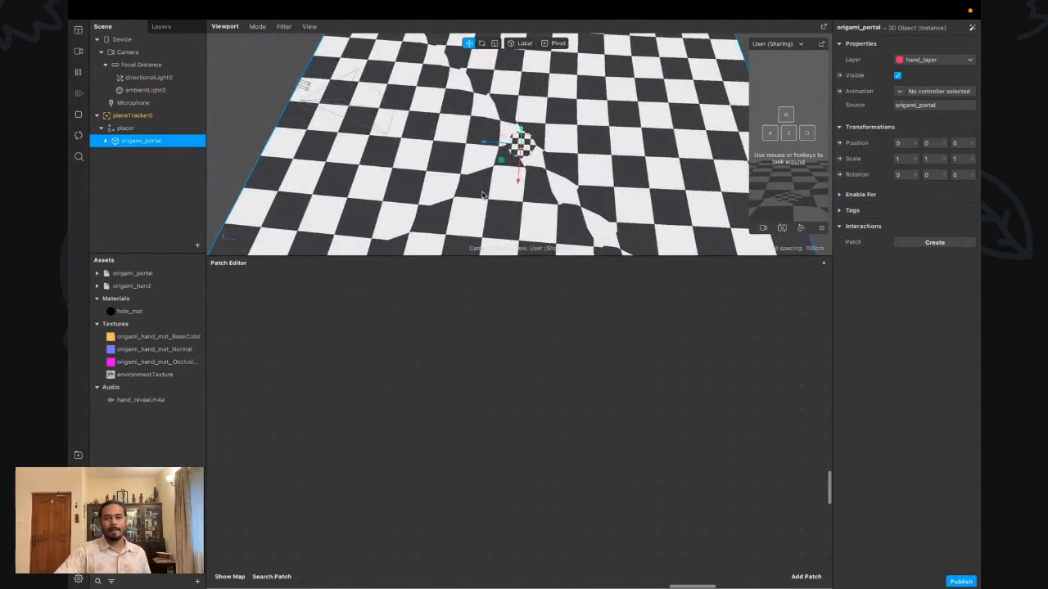
{"action": "scroll", "coordinate": [544, 176], "scroll_direction": "down", "scroll_amount": 3}
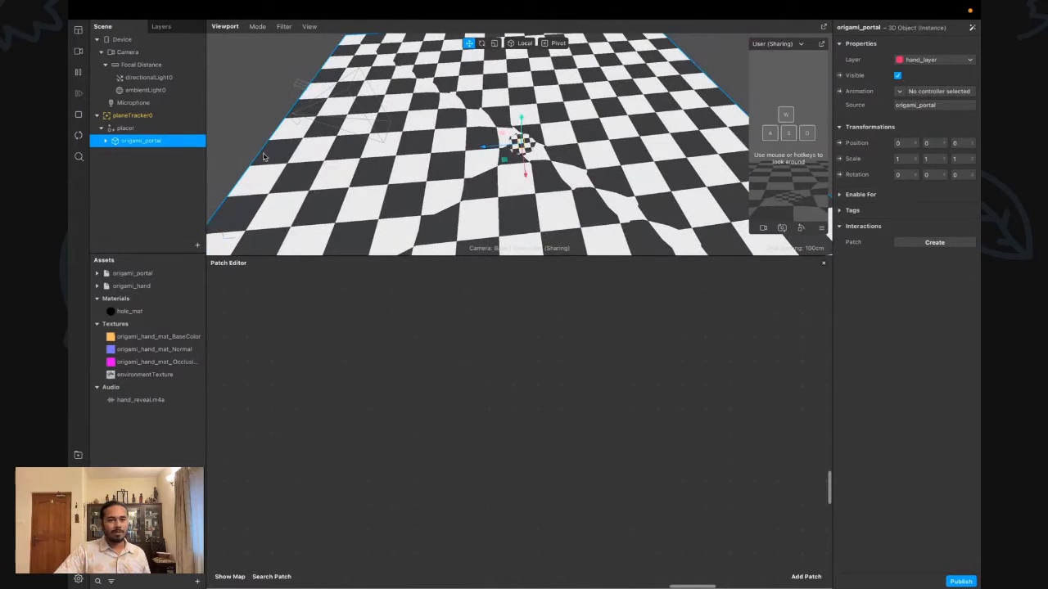
Expand origami_portal and inspect its portal, door_r and door_l meshes, viewing the model from below and close up at the doors
{"action": "left_click", "coordinate": [104, 143]}
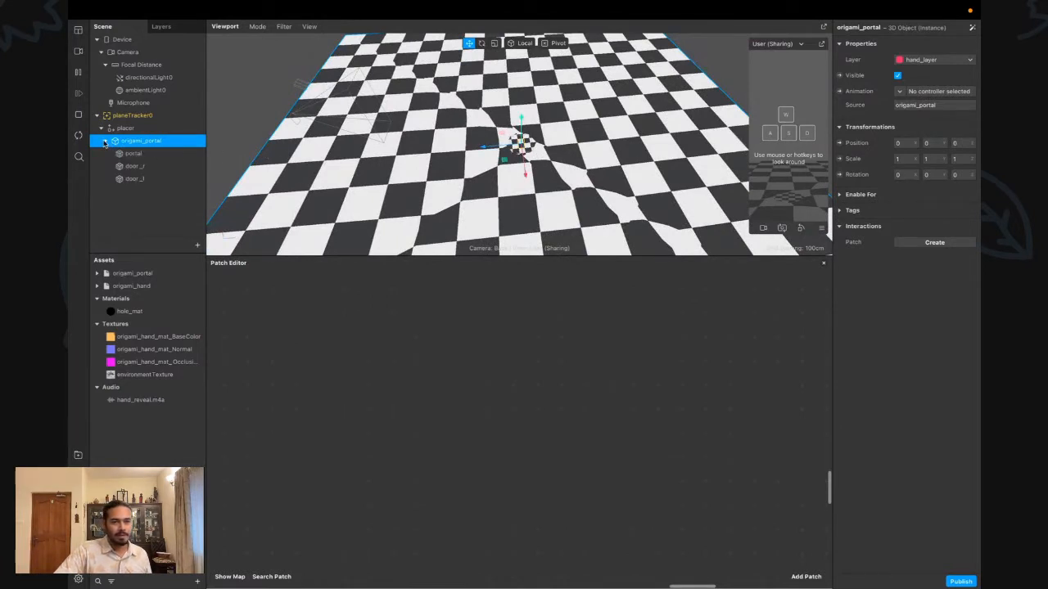
{"action": "left_click", "coordinate": [141, 154]}
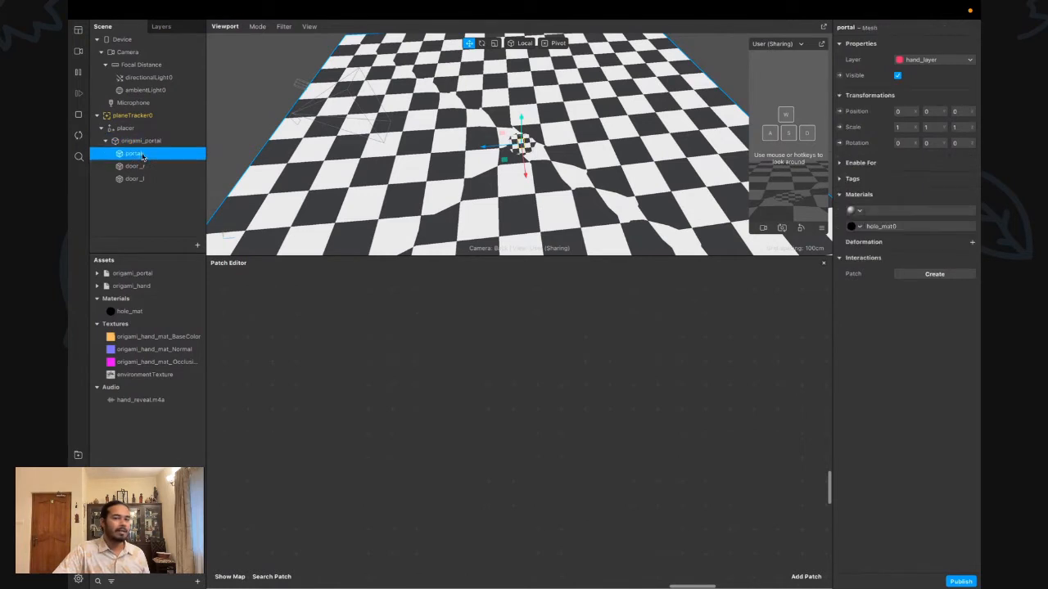
{"action": "left_click", "coordinate": [140, 166]}
{"action": "left_click", "coordinate": [140, 180]}
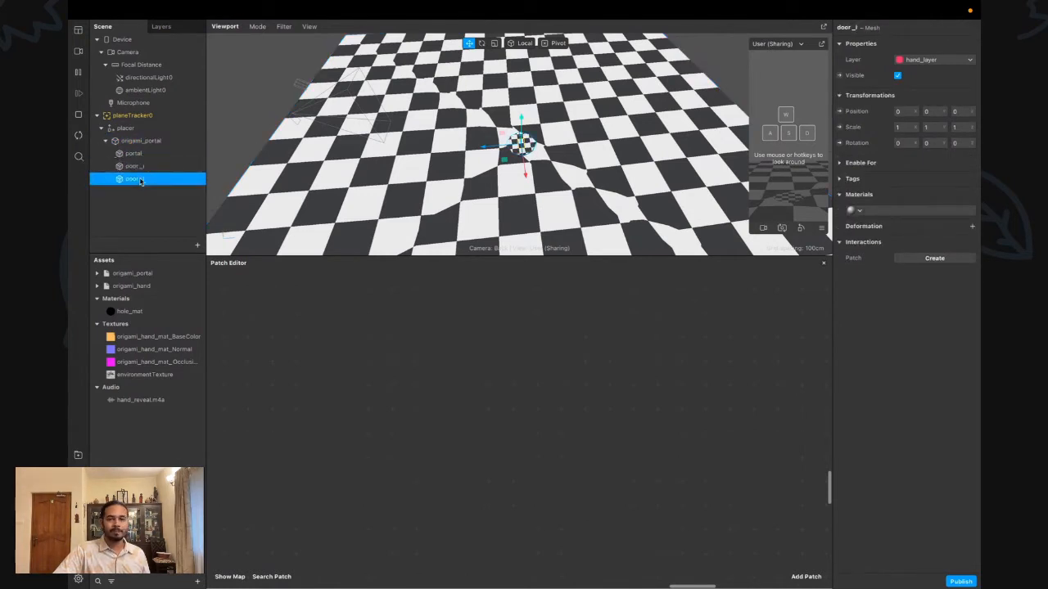
{"action": "left_click", "coordinate": [139, 154]}
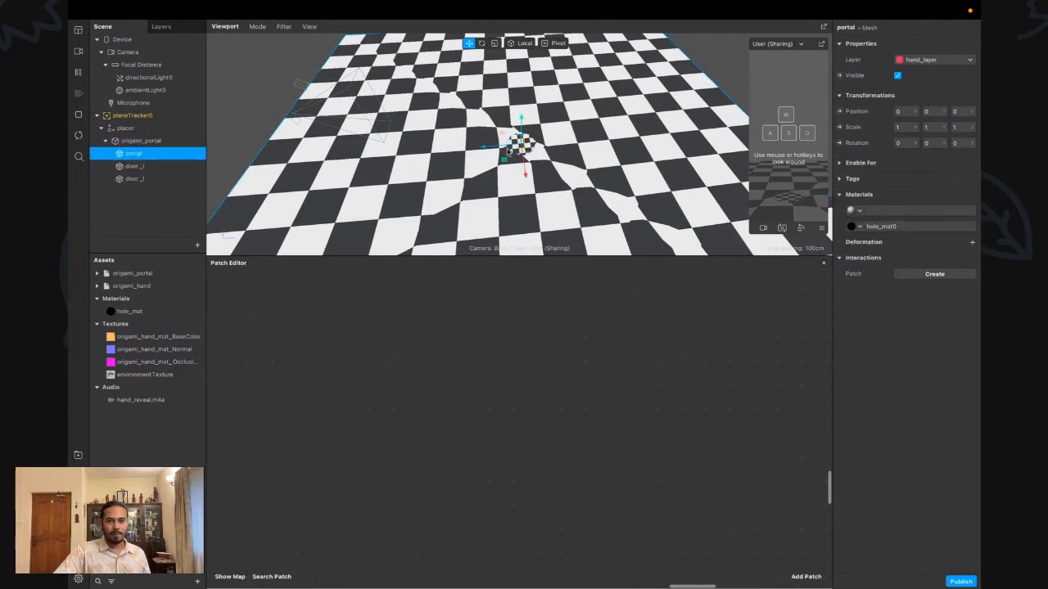
{"action": "left_click_drag", "start_coordinate": [446, 215], "coordinate": [509, 188]}
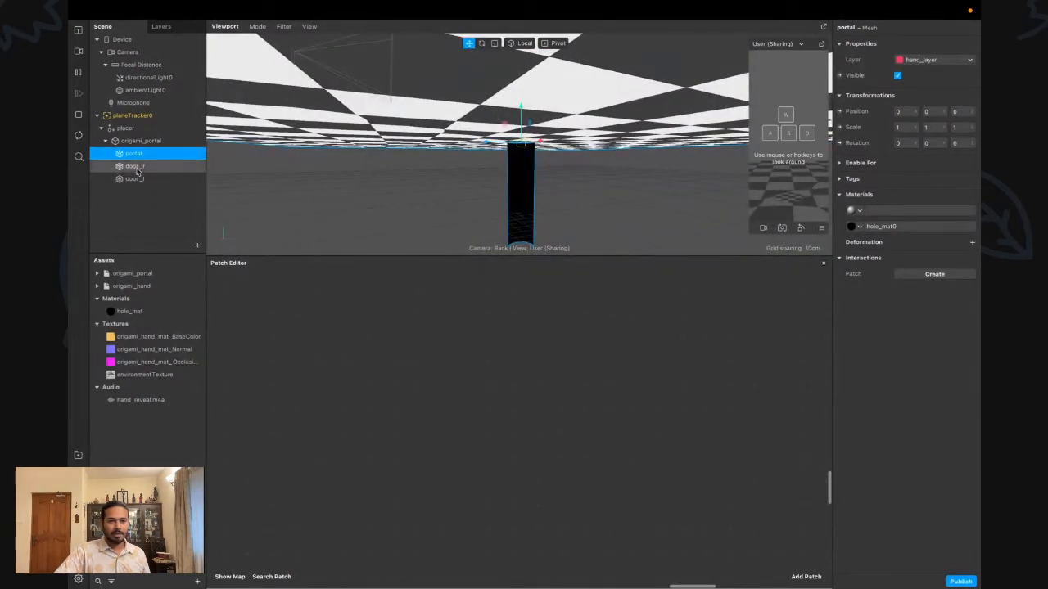
{"action": "left_click", "coordinate": [145, 168]}
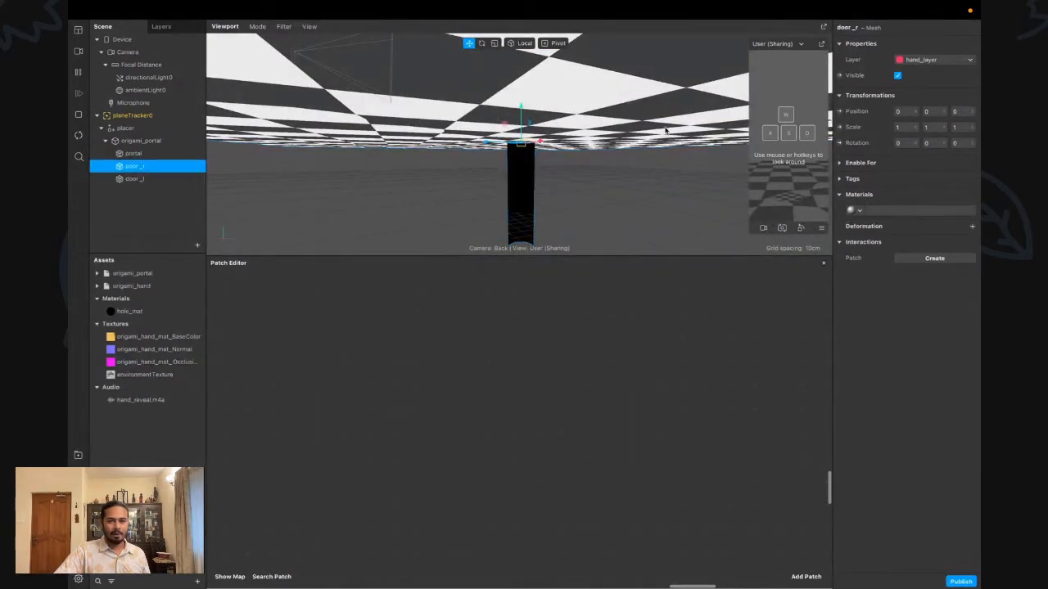
{"action": "left_click_drag", "start_coordinate": [665, 131], "coordinate": [630, 221]}
{"action": "scroll", "coordinate": [518, 153], "scroll_direction": "up", "scroll_amount": 8}
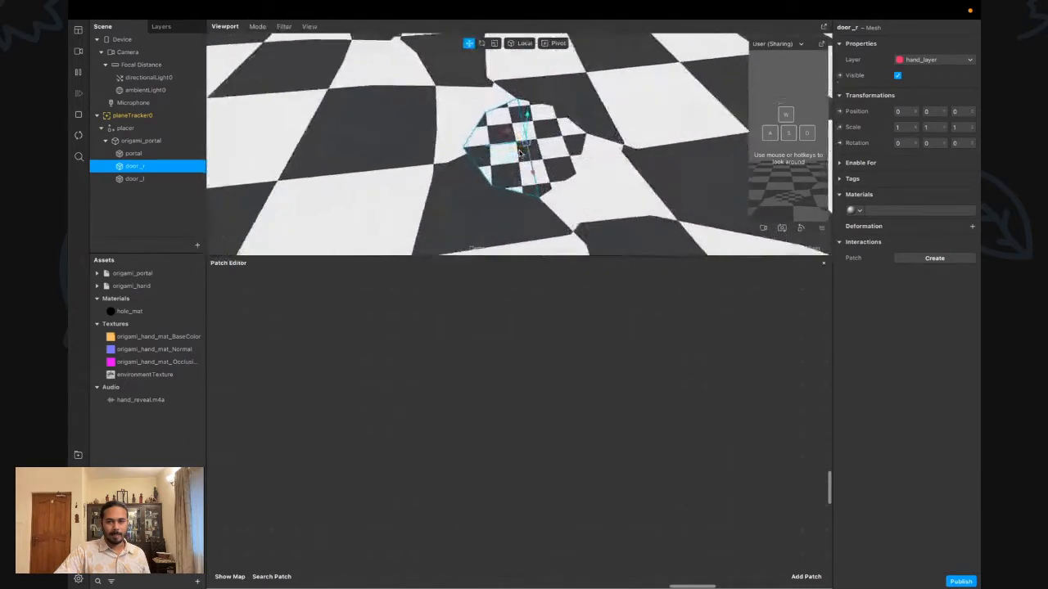
Check what the portal doors cover by hiding and reshowing door_l and door_r one at a time
{"action": "scroll", "coordinate": [519, 153], "scroll_direction": "up", "scroll_amount": 5}
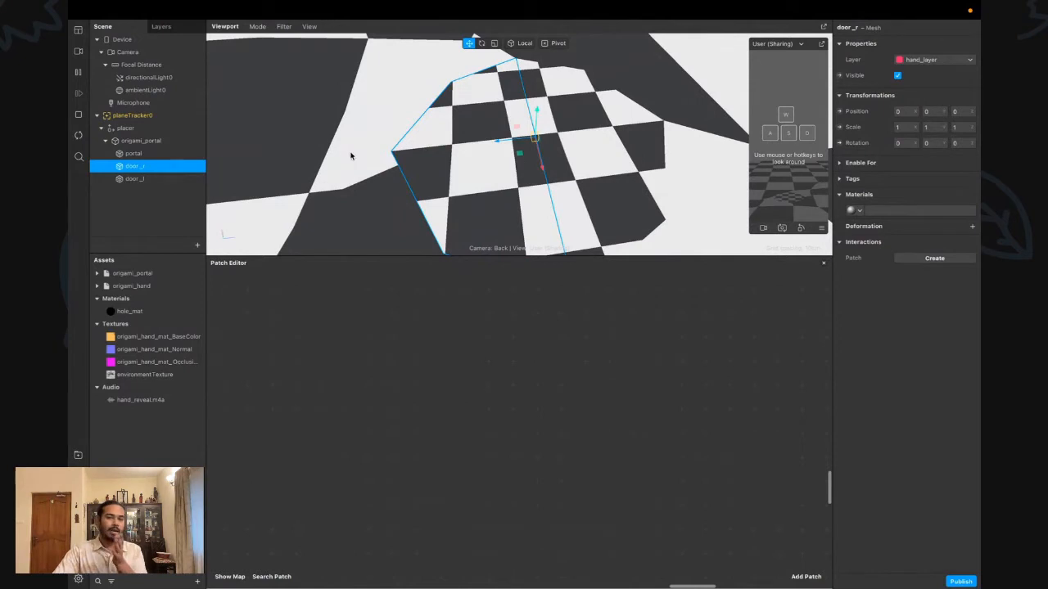
{"action": "left_click_drag", "start_coordinate": [417, 175], "coordinate": [658, 204]}
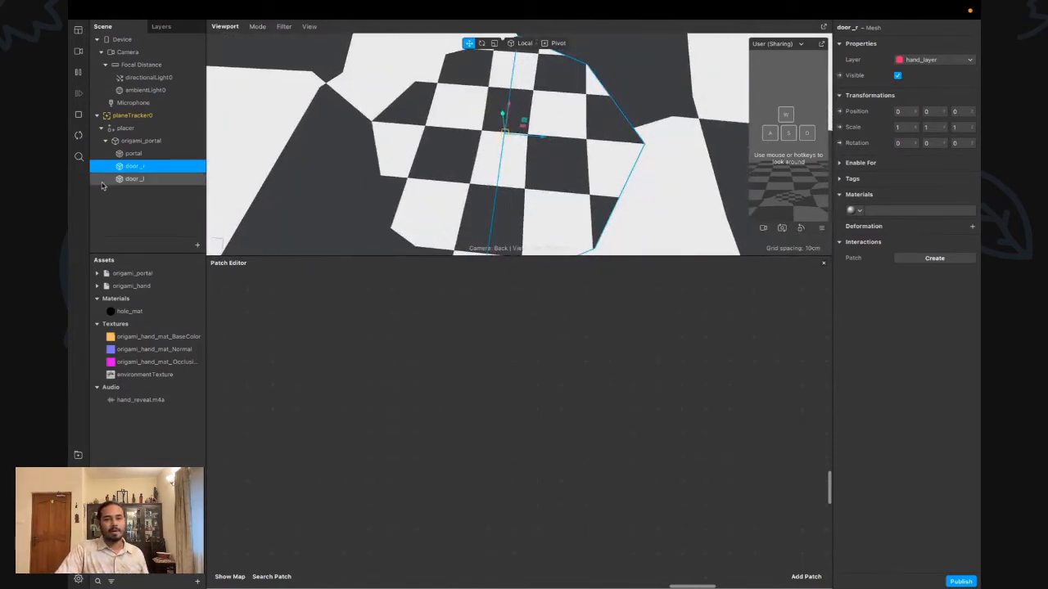
{"action": "left_click", "coordinate": [131, 179]}
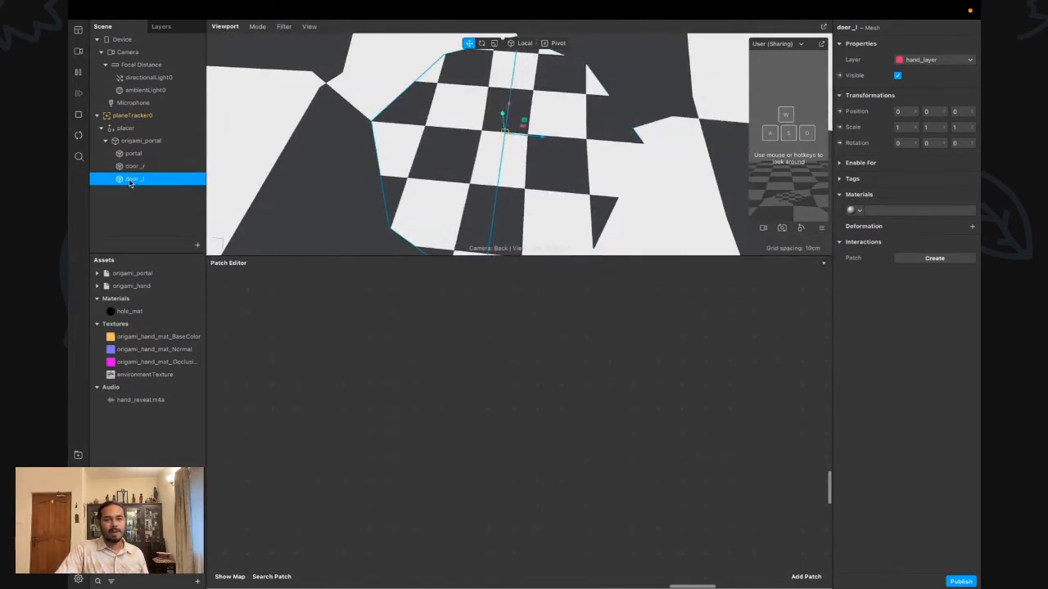
{"action": "left_click", "coordinate": [898, 76]}
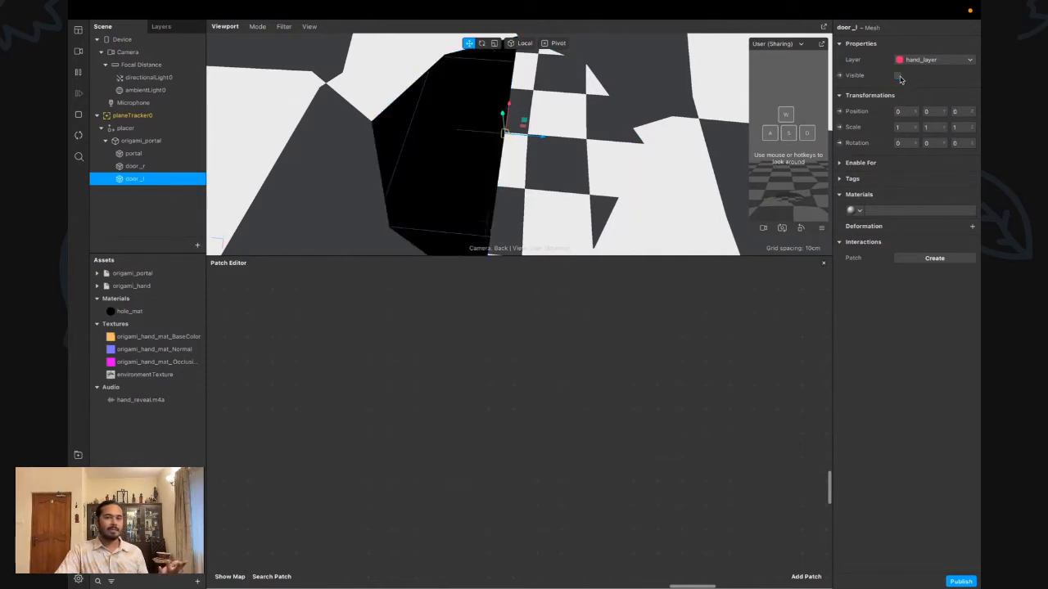
{"action": "left_click", "coordinate": [898, 75]}
{"action": "left_click", "coordinate": [133, 167]}
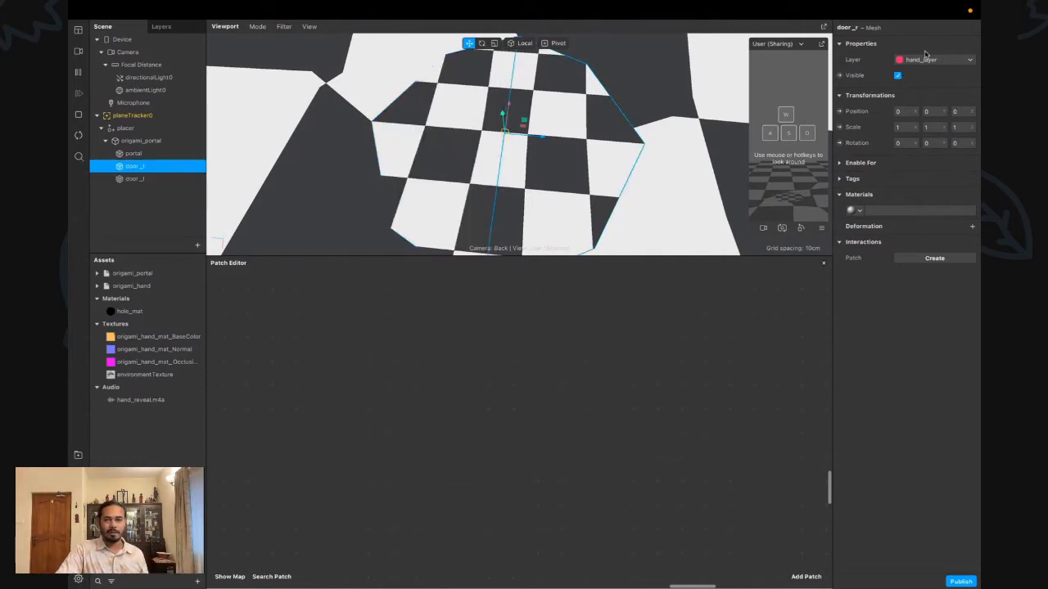
{"action": "left_click", "coordinate": [898, 75]}
{"action": "left_click", "coordinate": [898, 75]}
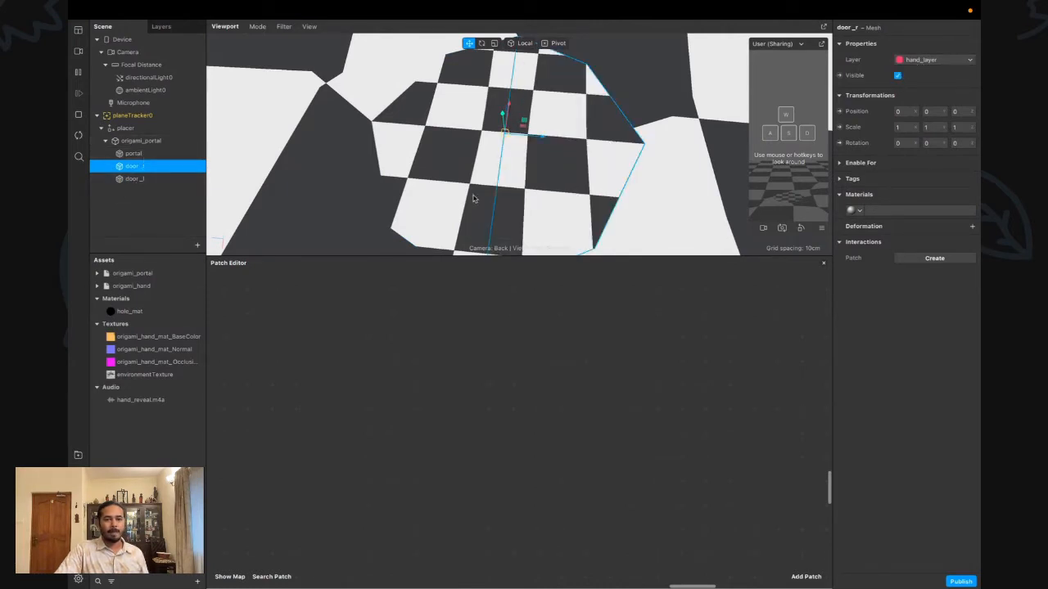
Select the portal mesh and examine it around the opening from low and raised angles
{"action": "left_click_drag", "start_coordinate": [460, 192], "coordinate": [474, 120]}
{"action": "scroll", "coordinate": [417, 181], "scroll_direction": "down", "scroll_amount": 5}
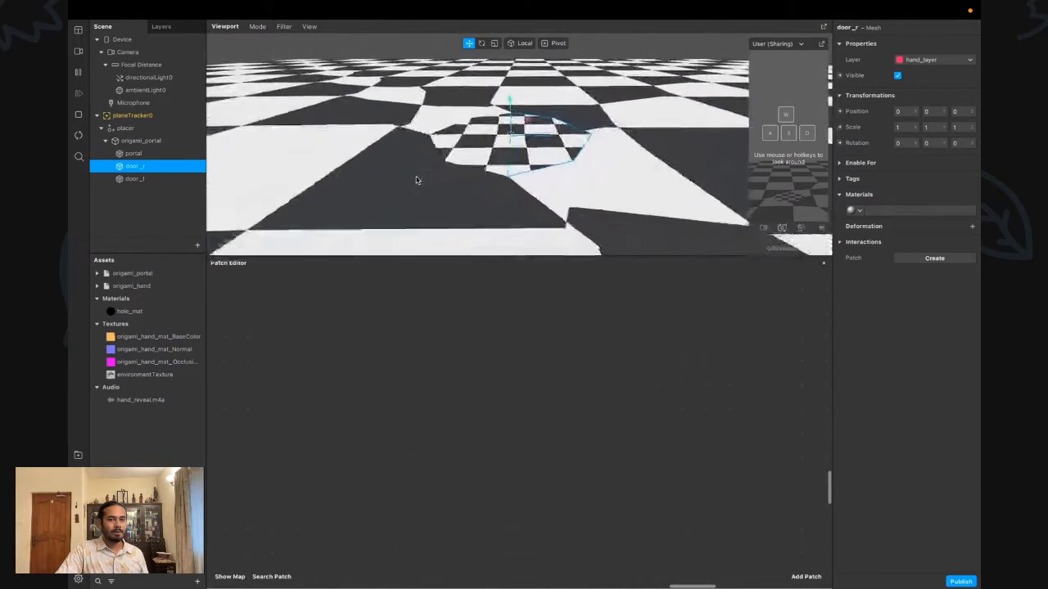
{"action": "left_click", "coordinate": [127, 153]}
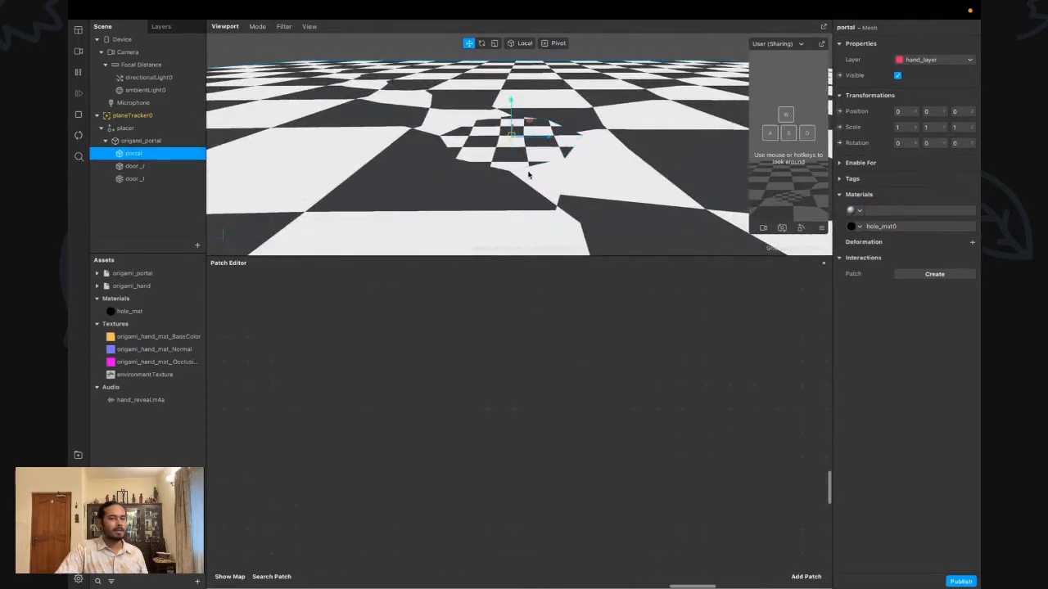
{"action": "left_click_drag", "start_coordinate": [244, 185], "coordinate": [480, 196]}
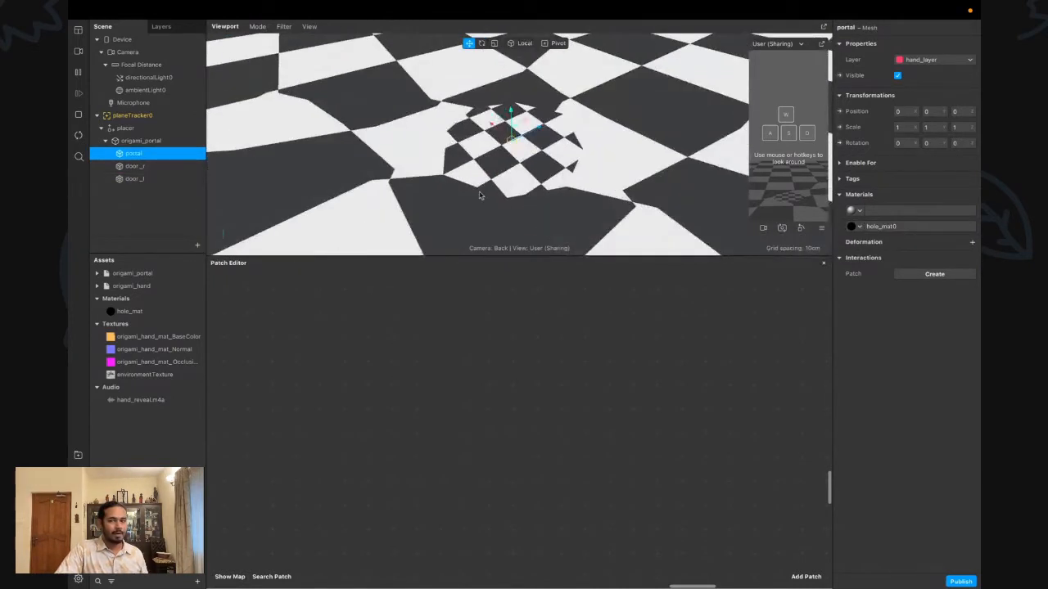
Place the origami_hand asset in the scene as a child of the placer null object
{"action": "left_click", "coordinate": [140, 290]}
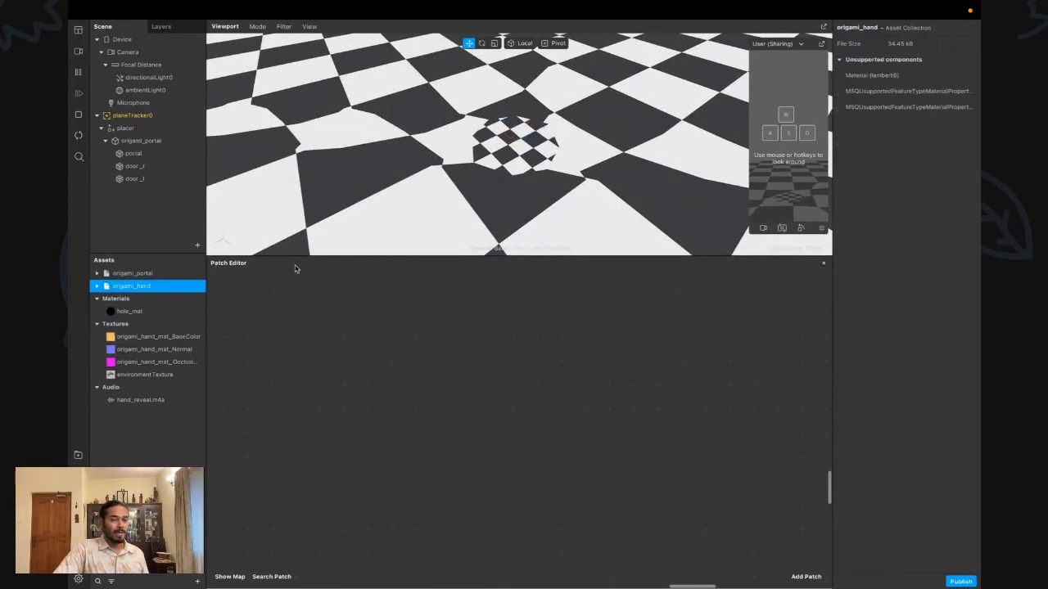
{"action": "left_click_drag", "start_coordinate": [148, 295], "coordinate": [162, 131]}
{"action": "left_click_drag", "start_coordinate": [566, 194], "coordinate": [604, 118]}
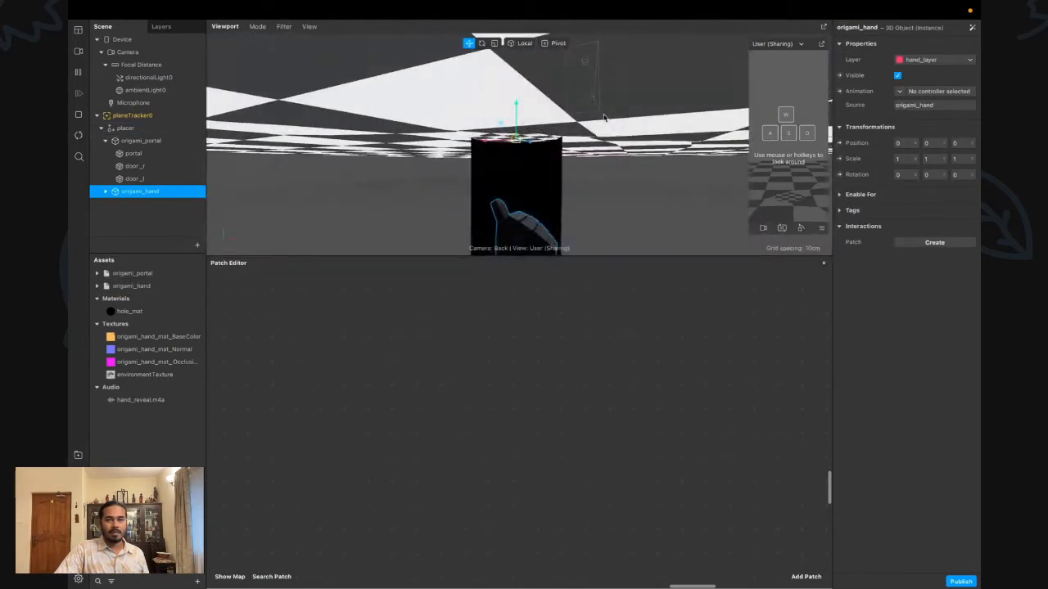
{"action": "left_click_drag", "start_coordinate": [569, 177], "coordinate": [627, 159]}
{"action": "scroll", "coordinate": [627, 158], "scroll_direction": "down", "scroll_amount": 3}
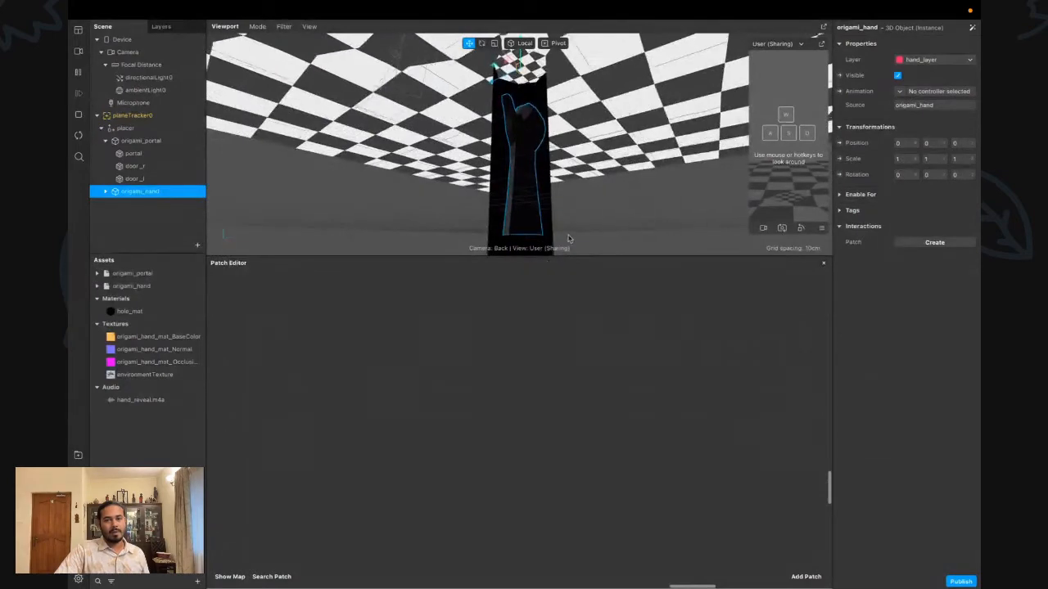
{"action": "left_click_drag", "start_coordinate": [582, 216], "coordinate": [495, 172]}
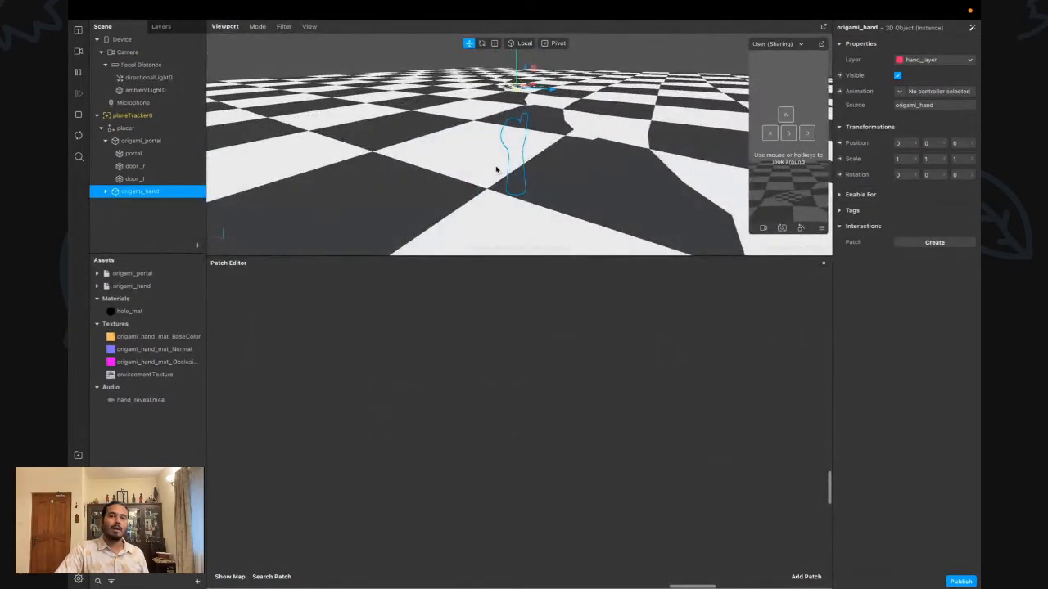
Examine how origami_hand sits inside the portal shaft, viewing it from above and below the floor
{"action": "left_click_drag", "start_coordinate": [789, 167], "coordinate": [783, 162]}
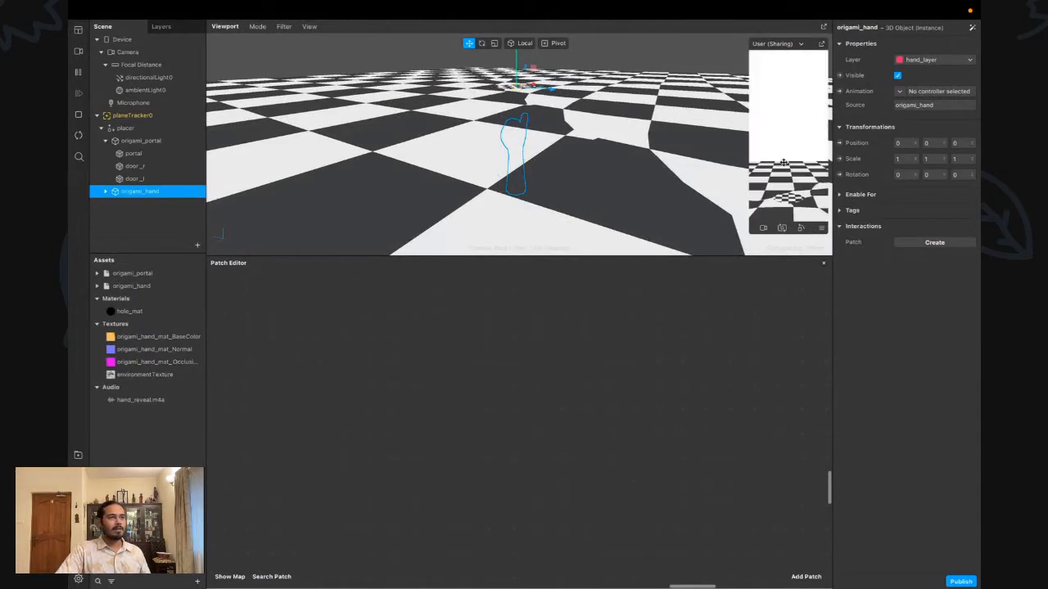
{"action": "left_click_drag", "start_coordinate": [520, 107], "coordinate": [519, 128]}
{"action": "scroll", "coordinate": [521, 99], "scroll_direction": "up", "scroll_amount": 5}
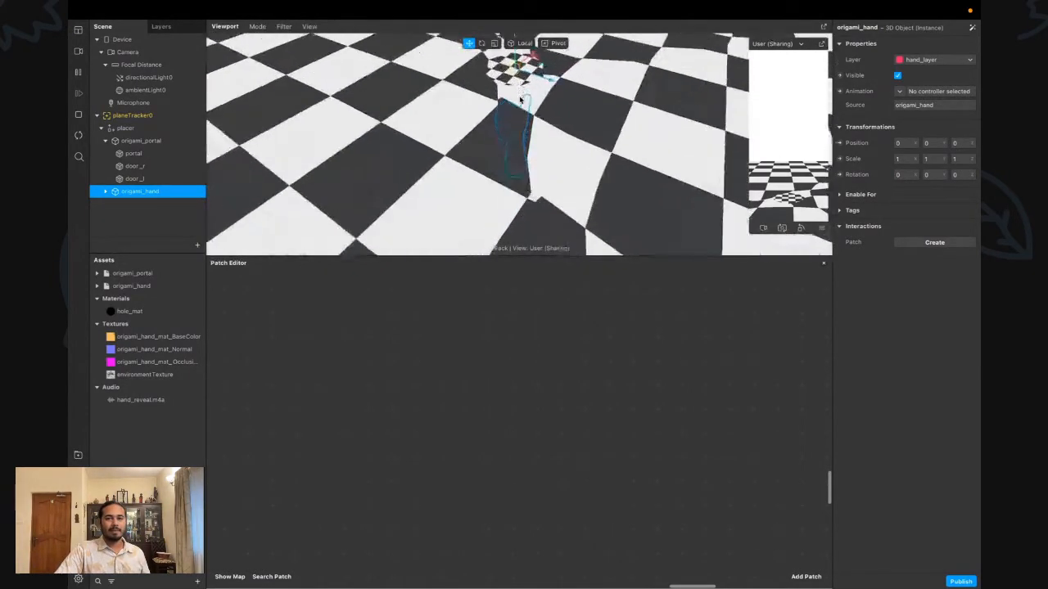
{"action": "scroll", "coordinate": [517, 86], "scroll_direction": "down", "scroll_amount": 5}
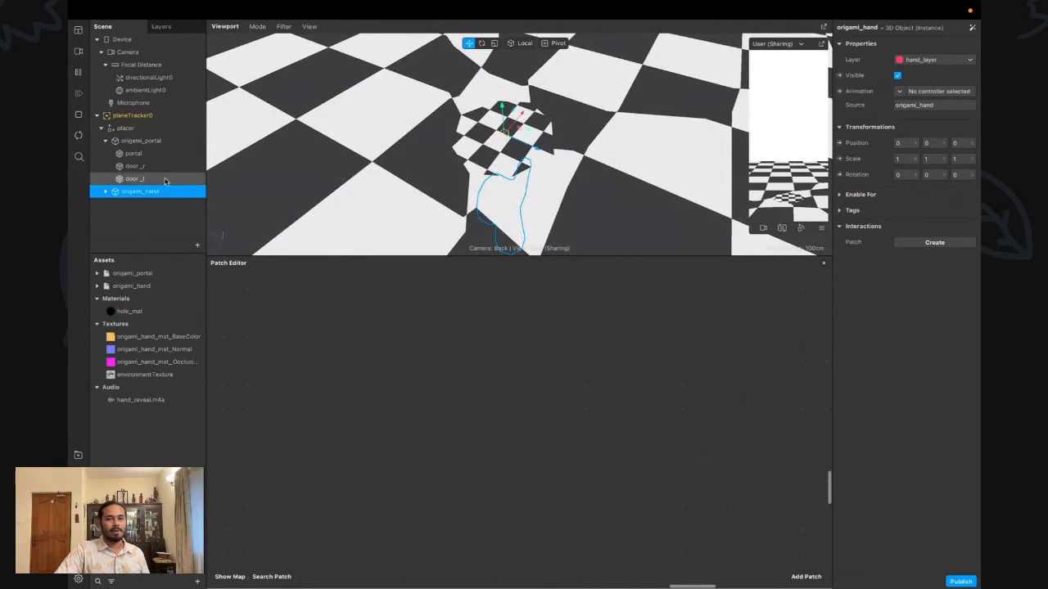
{"action": "left_click_drag", "start_coordinate": [556, 190], "coordinate": [496, 139]}
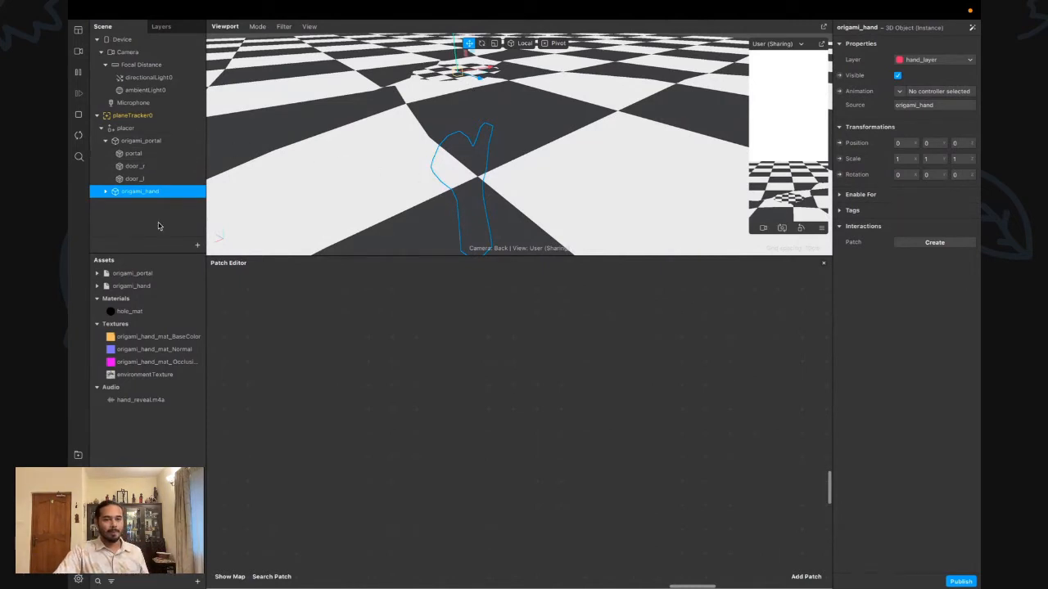
{"action": "left_click", "coordinate": [141, 286]}
{"action": "left_click_drag", "start_coordinate": [512, 186], "coordinate": [498, 141]}
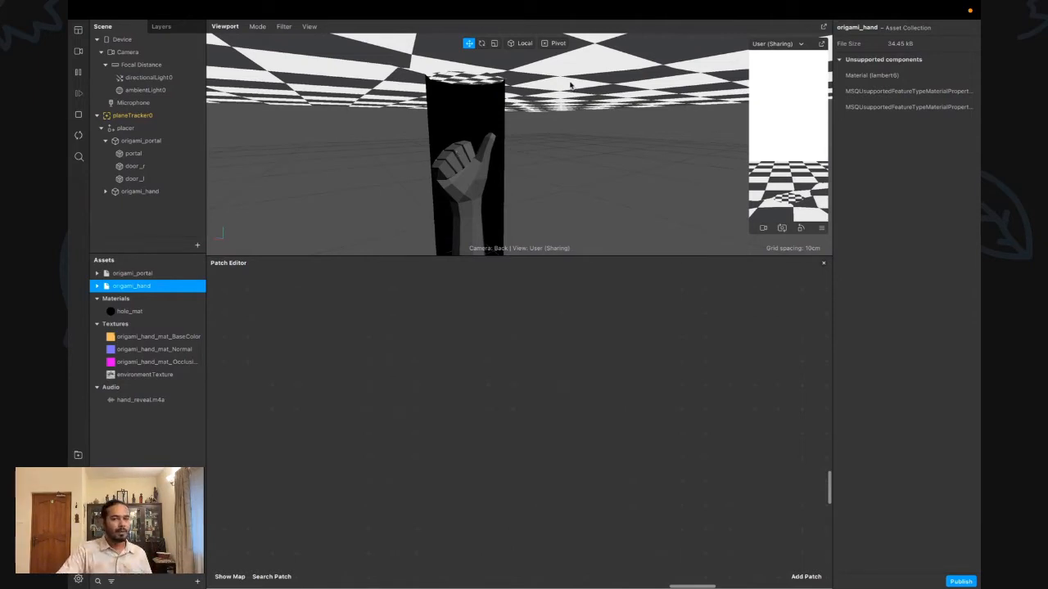
{"action": "left_click_drag", "start_coordinate": [571, 85], "coordinate": [466, 24]}
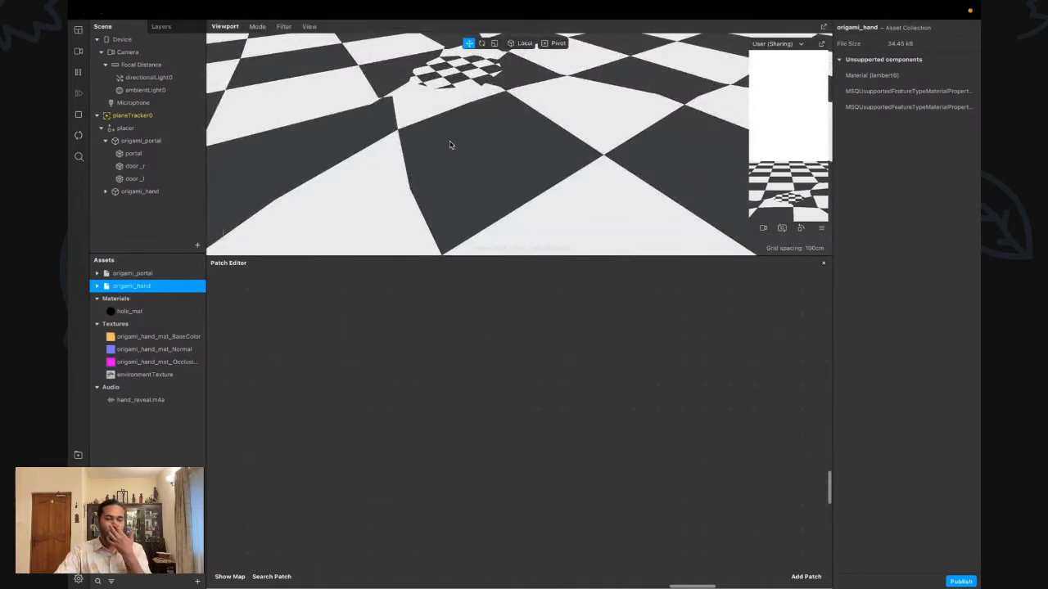
{"action": "mouse_move", "coordinate": [482, 168]}
{"action": "left_mouse_down"}
{"action": "mouse_move", "coordinate": [486, 117]}
{"action": "mouse_move", "coordinate": [484, 168]}
{"action": "left_mouse_up"}
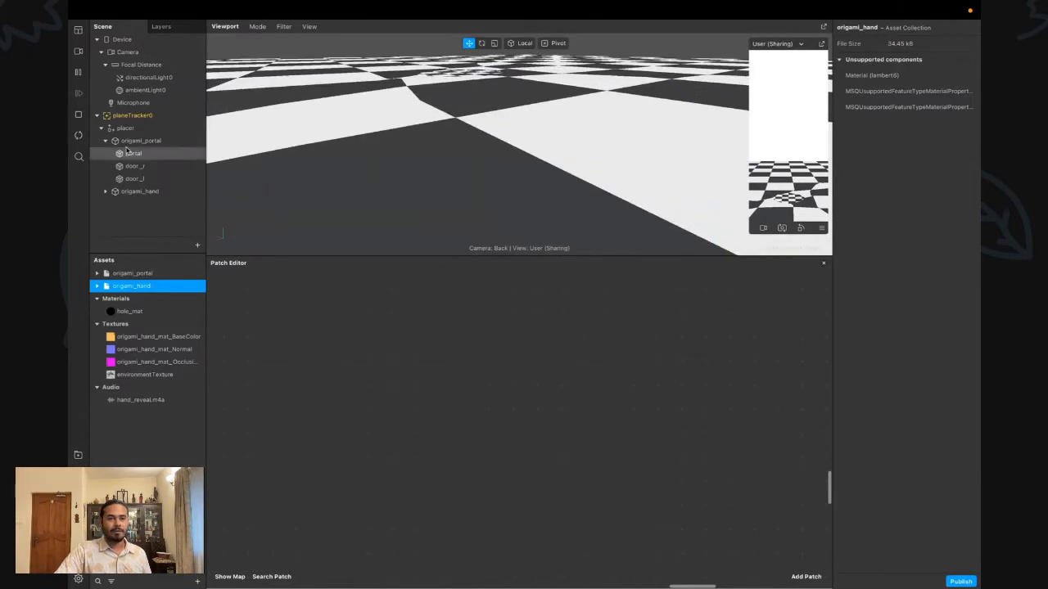
Hide origami_portal to inspect the hand on its own, and make the portal visible again
{"action": "left_click", "coordinate": [480, 125]}
{"action": "left_click", "coordinate": [897, 76]}
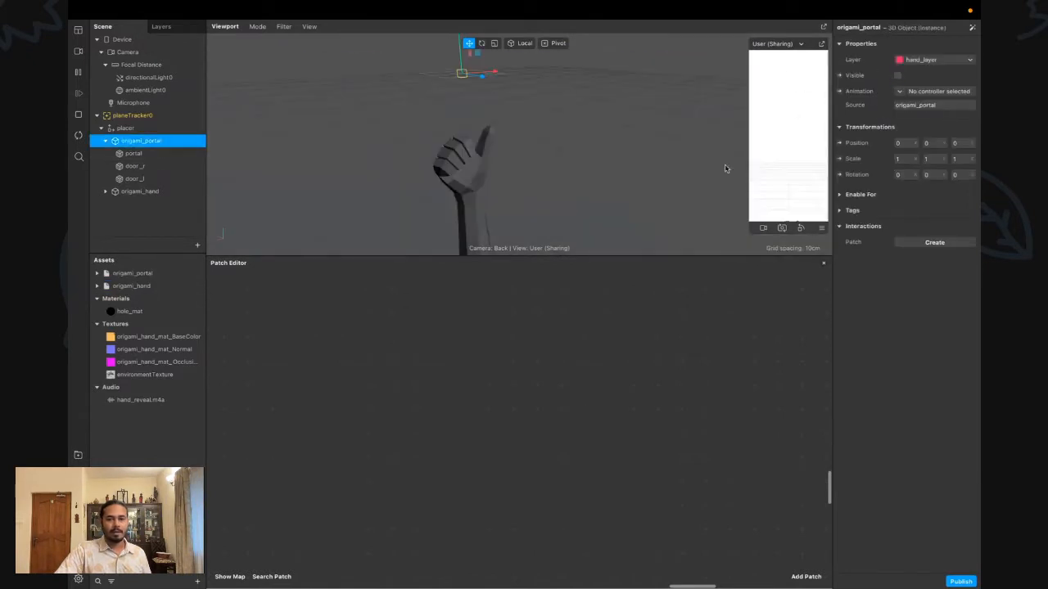
{"action": "left_click_drag", "start_coordinate": [725, 169], "coordinate": [556, 192]}
{"action": "left_click", "coordinate": [151, 140]}
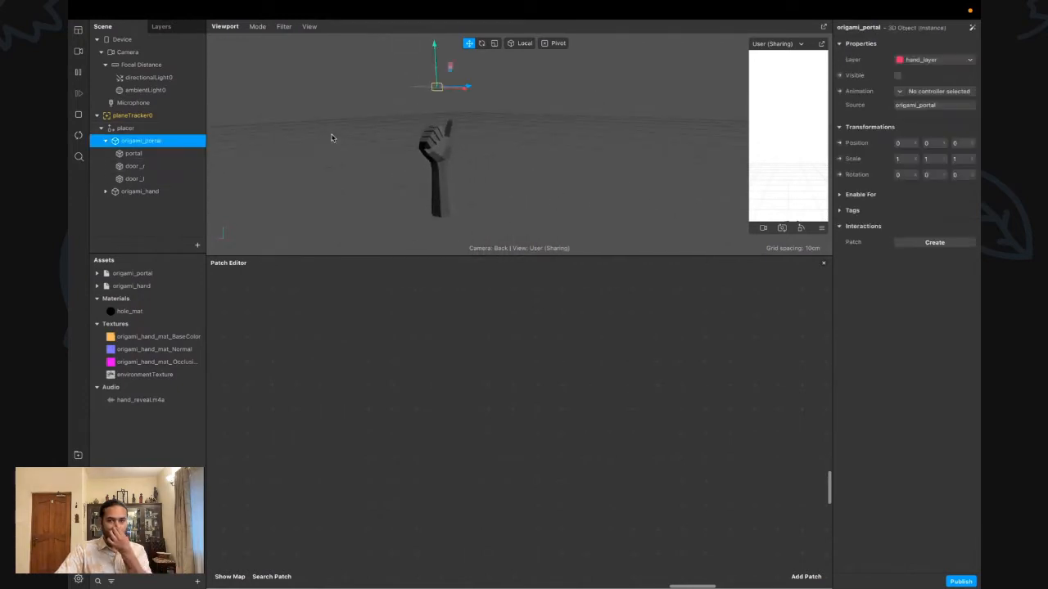
{"action": "left_click", "coordinate": [898, 76]}
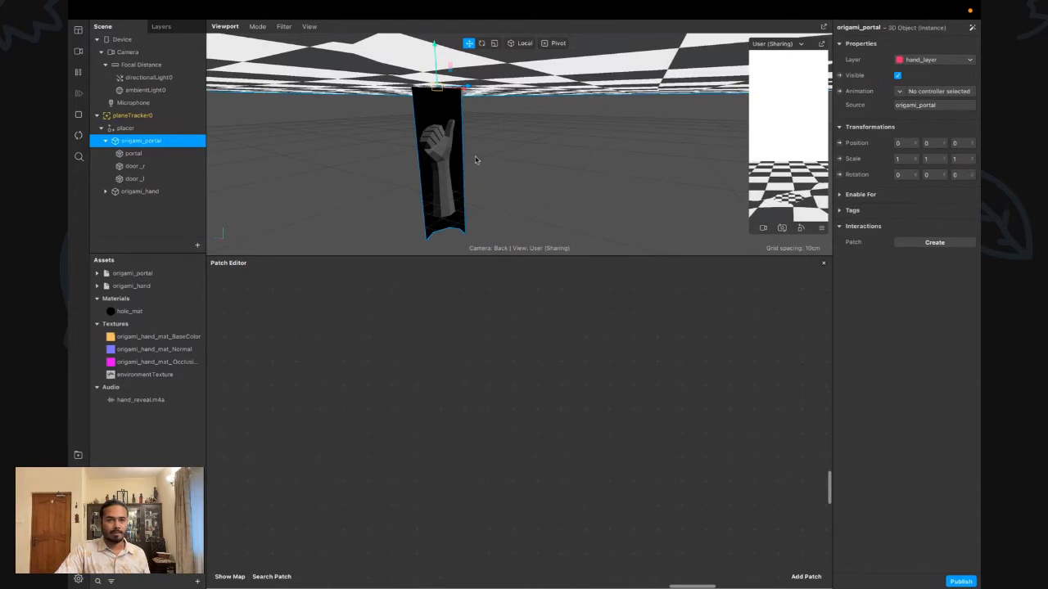
{"action": "left_click_drag", "start_coordinate": [476, 159], "coordinate": [479, 203]}
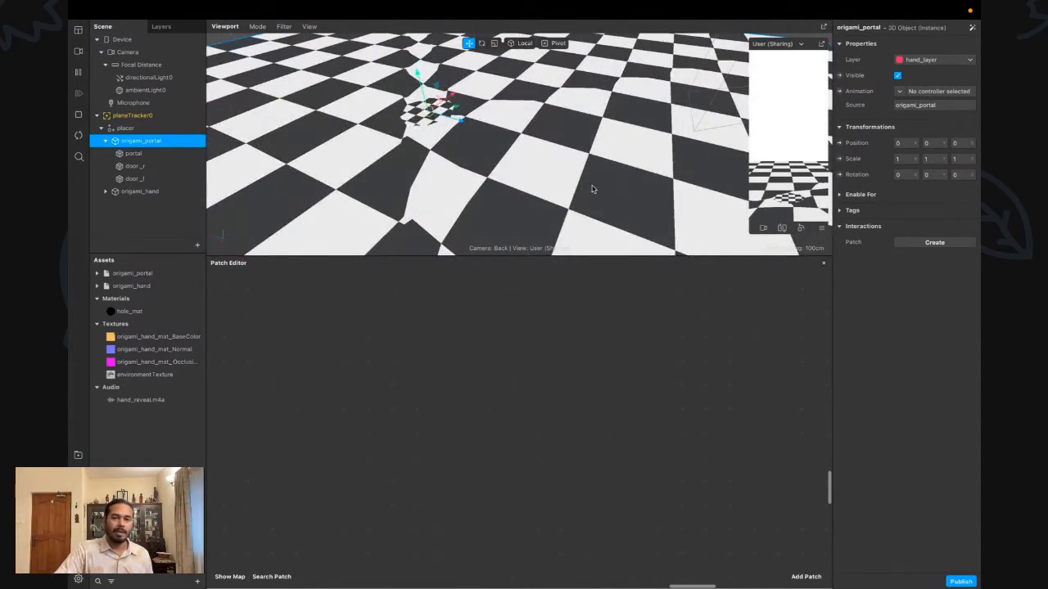
{"action": "scroll", "coordinate": [471, 125], "scroll_direction": "down", "scroll_amount": 3}
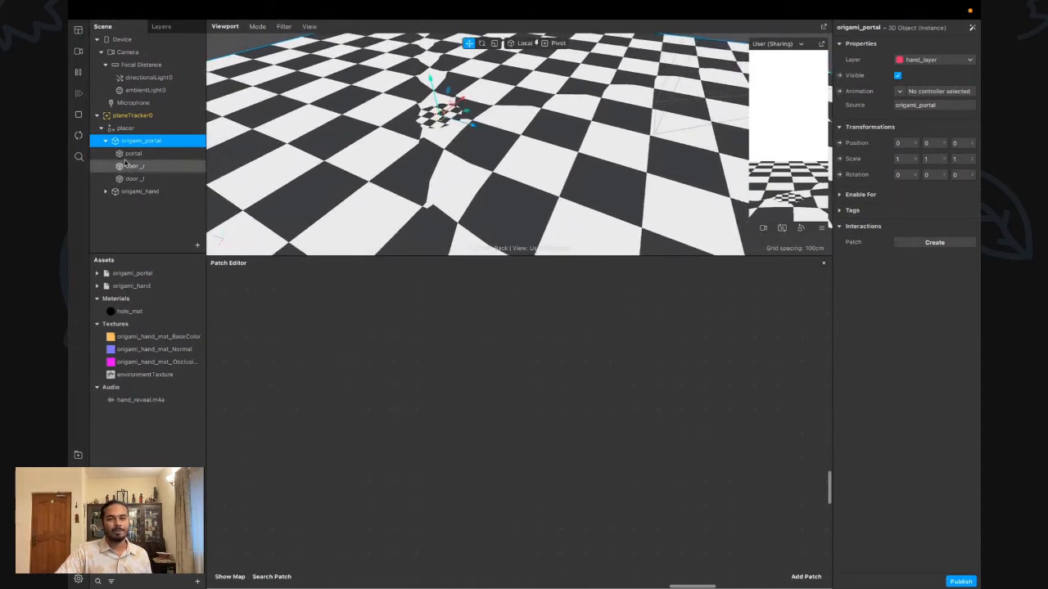
Select origami_hand with origami_portal collapsed, examine its outline below the floor, and expand origami_portal again
{"action": "left_click", "coordinate": [104, 142]}
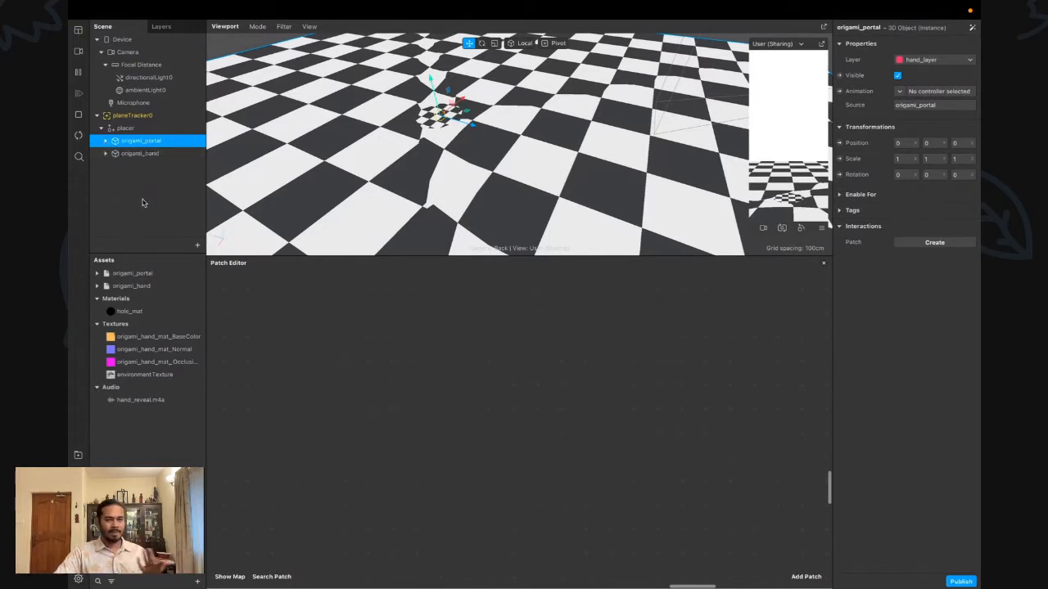
{"action": "left_click", "coordinate": [162, 157]}
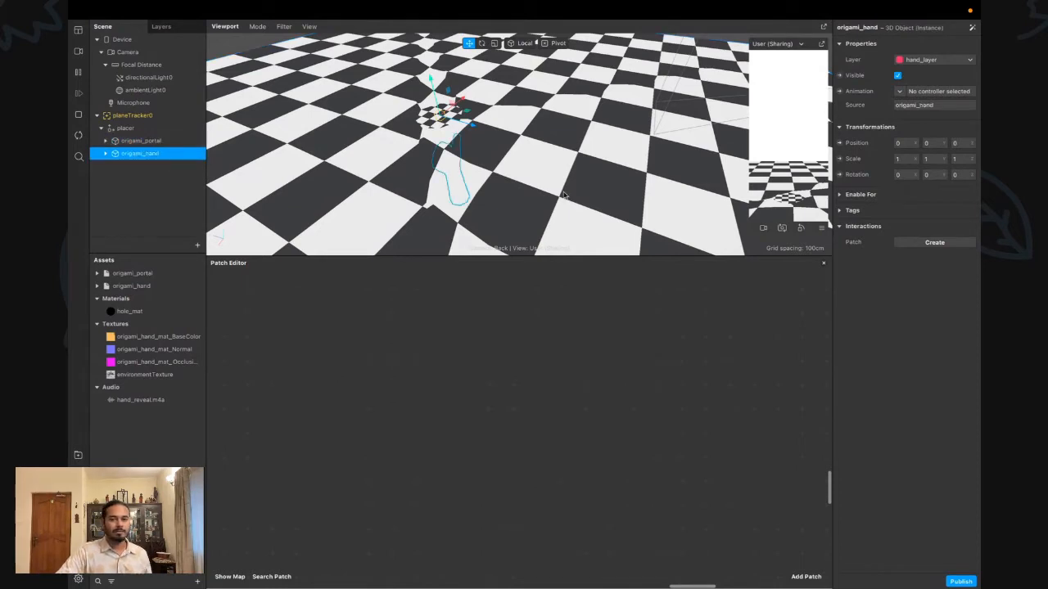
{"action": "left_click_drag", "start_coordinate": [563, 194], "coordinate": [643, 164], "text": "alt"}
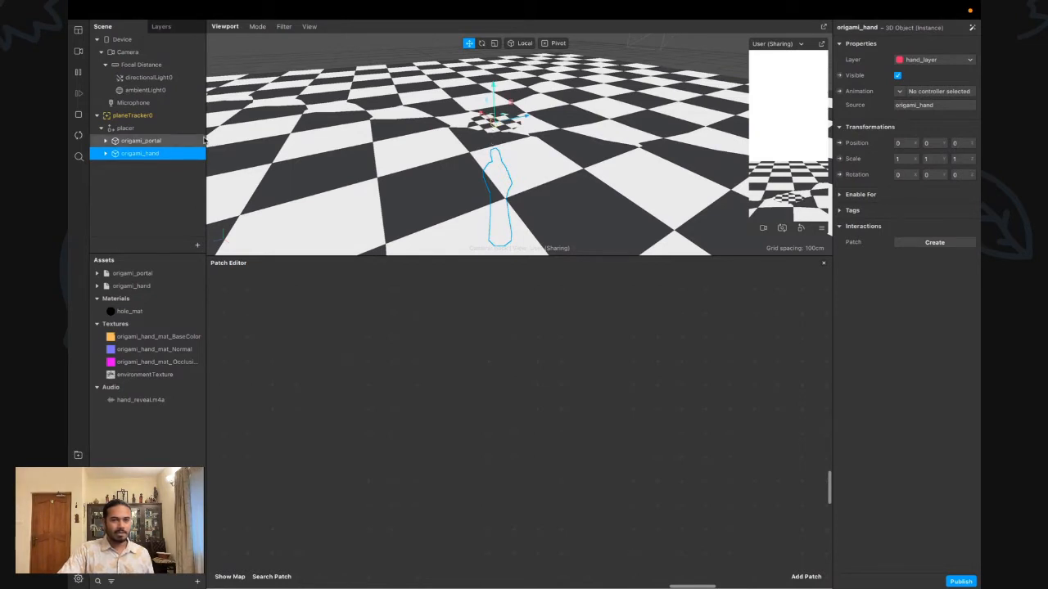
{"action": "left_click", "coordinate": [105, 141]}
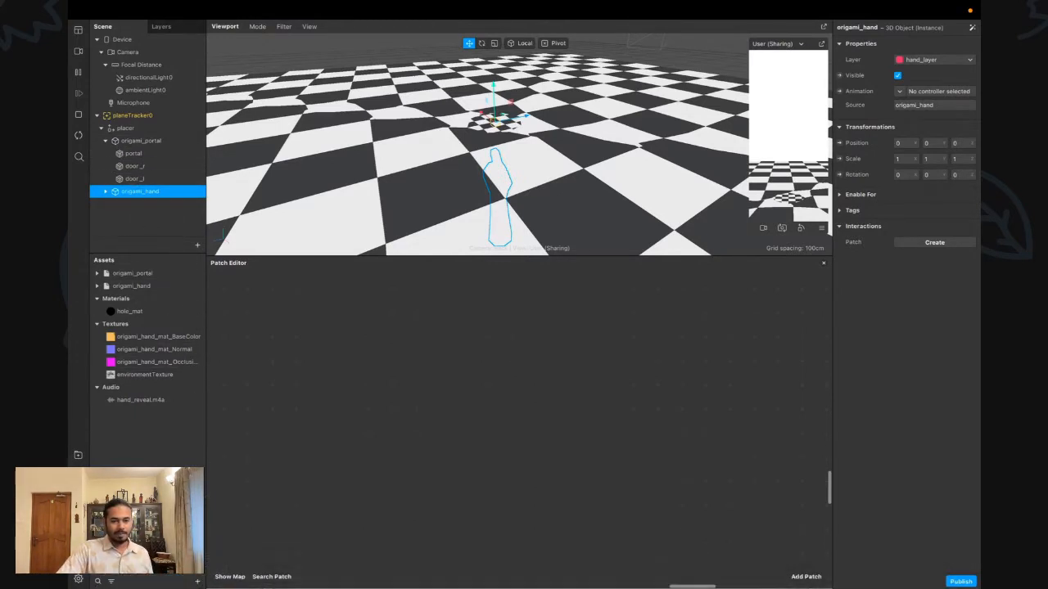
Create a new material and name it occluder_mat
{"action": "left_click", "coordinate": [196, 581]}
{"action": "left_click", "coordinate": [237, 505]}
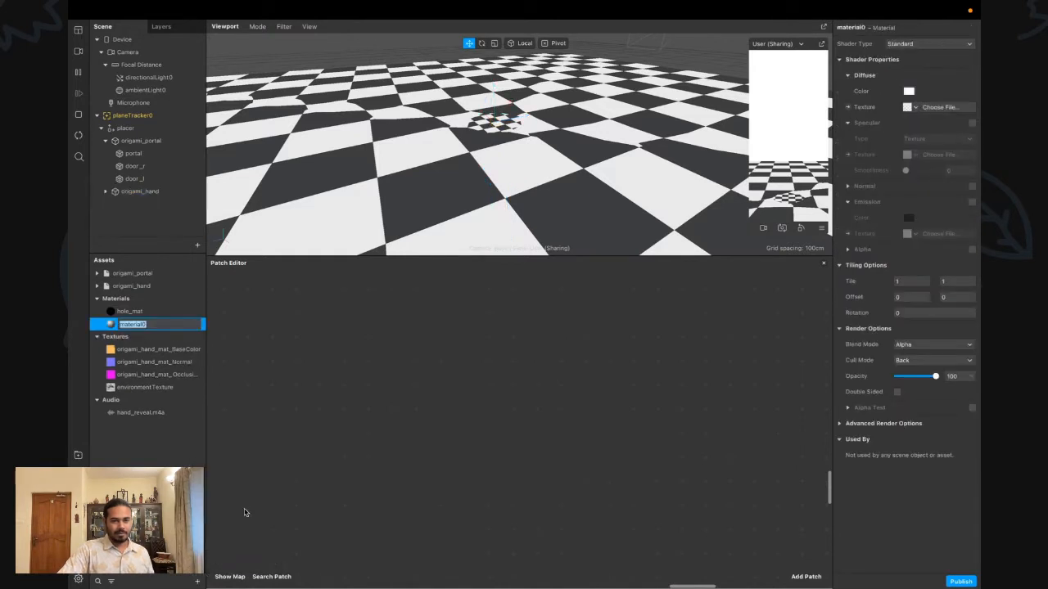
{"action": "type", "text": "occcluder"}
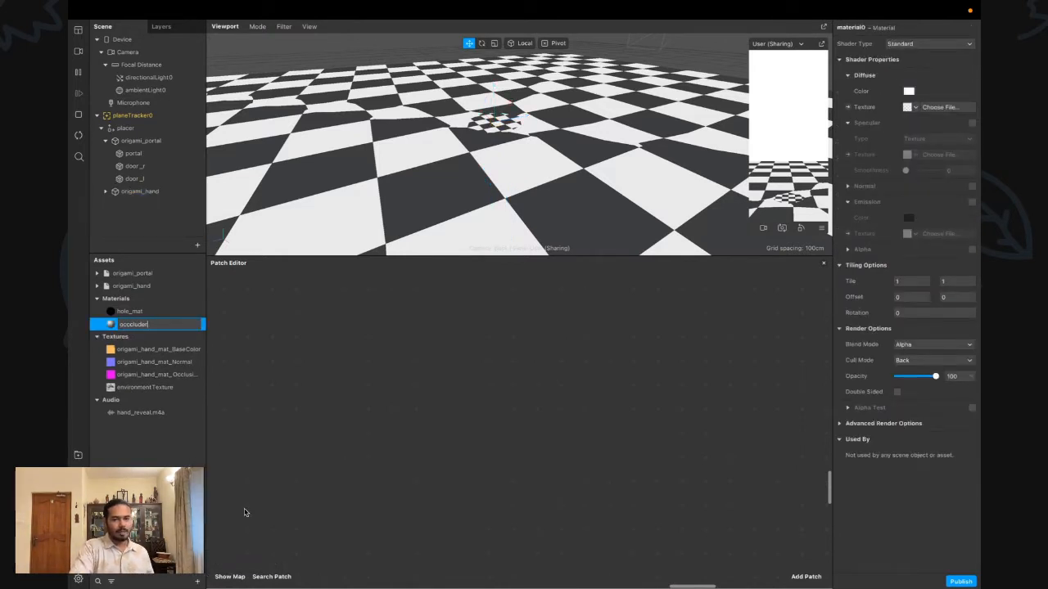
{"action": "key", "text": "Return"}
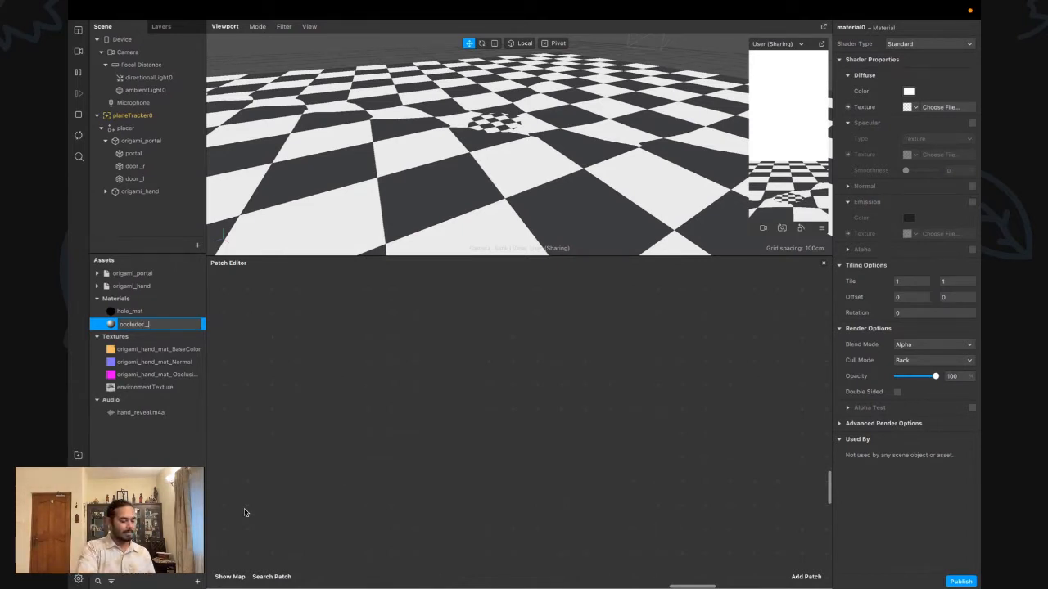
{"action": "type", "text": "mat"}
{"action": "key", "text": "Return"}
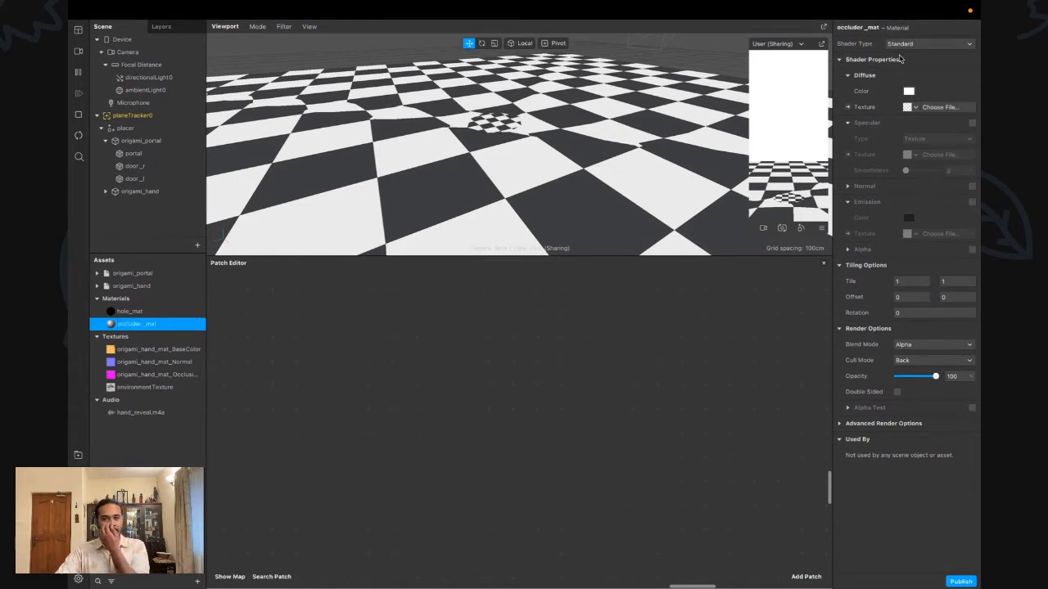
Assign occluder_mat to both portal door meshes, door_l and door_r
{"action": "left_click", "coordinate": [163, 181]}
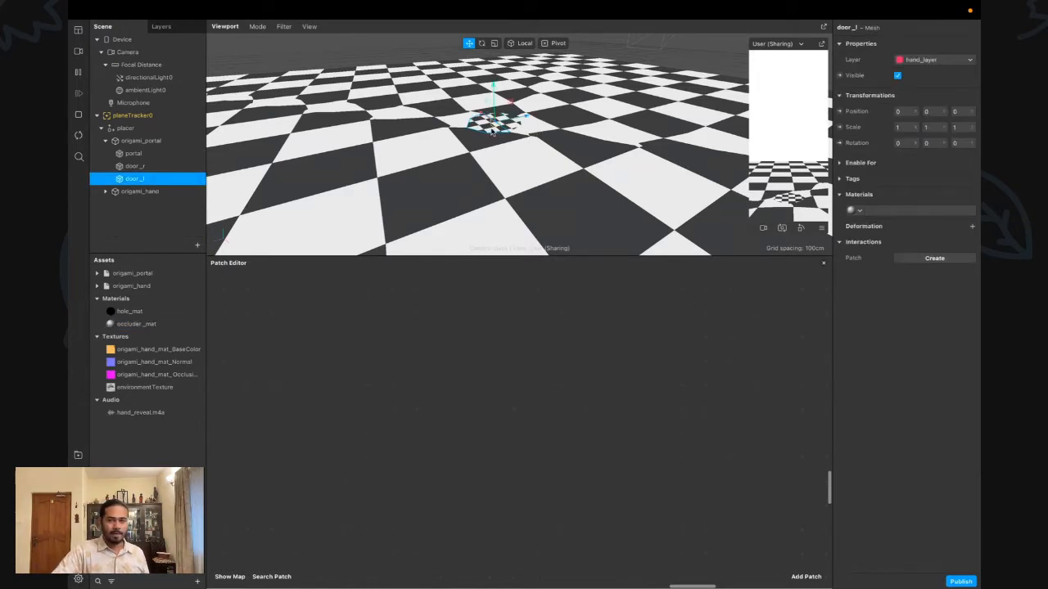
{"action": "left_click_drag", "start_coordinate": [493, 132], "coordinate": [638, 191], "text": "alt"}
{"action": "scroll", "coordinate": [491, 159], "scroll_direction": "up", "scroll_amount": 10}
{"action": "left_click_drag", "start_coordinate": [509, 156], "coordinate": [425, 159], "text": "alt"}
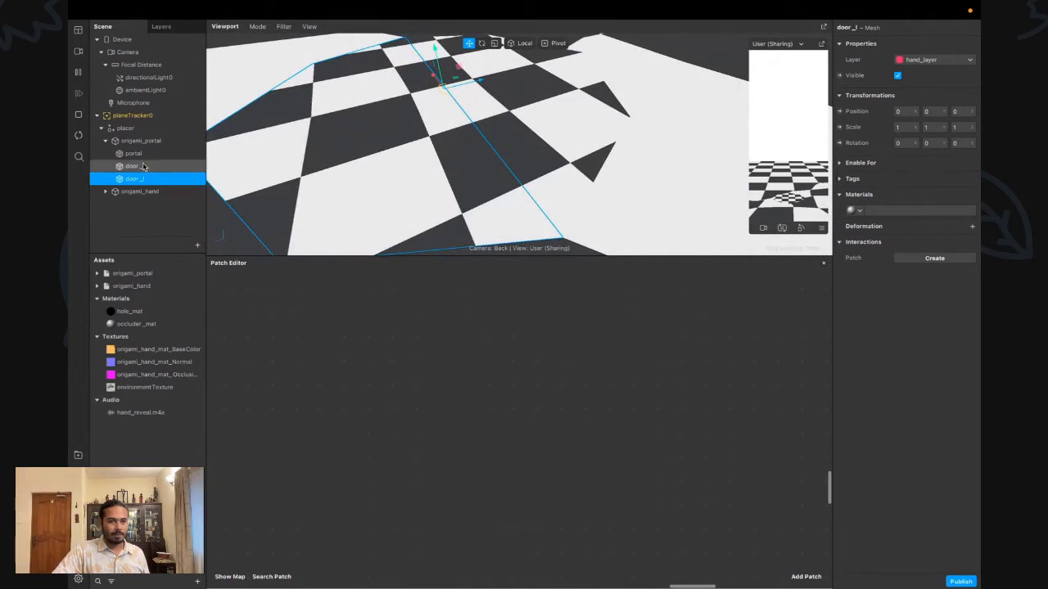
{"action": "left_click", "coordinate": [133, 166], "text": "shift"}
{"action": "left_click", "coordinate": [855, 211]}
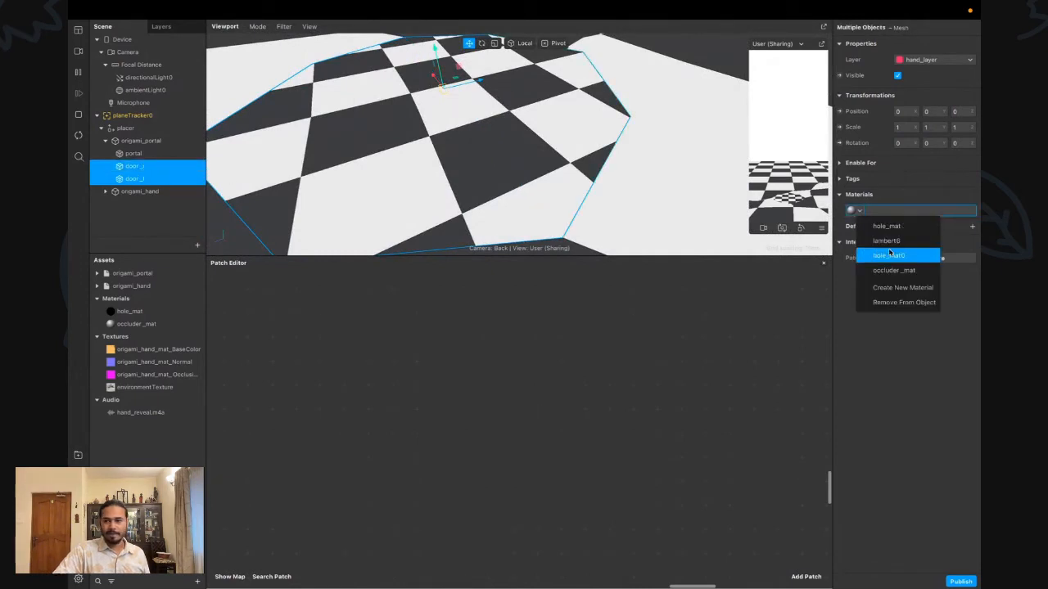
{"action": "left_click", "coordinate": [894, 270]}
{"action": "scroll", "coordinate": [507, 147], "scroll_direction": "up", "scroll_amount": 5}
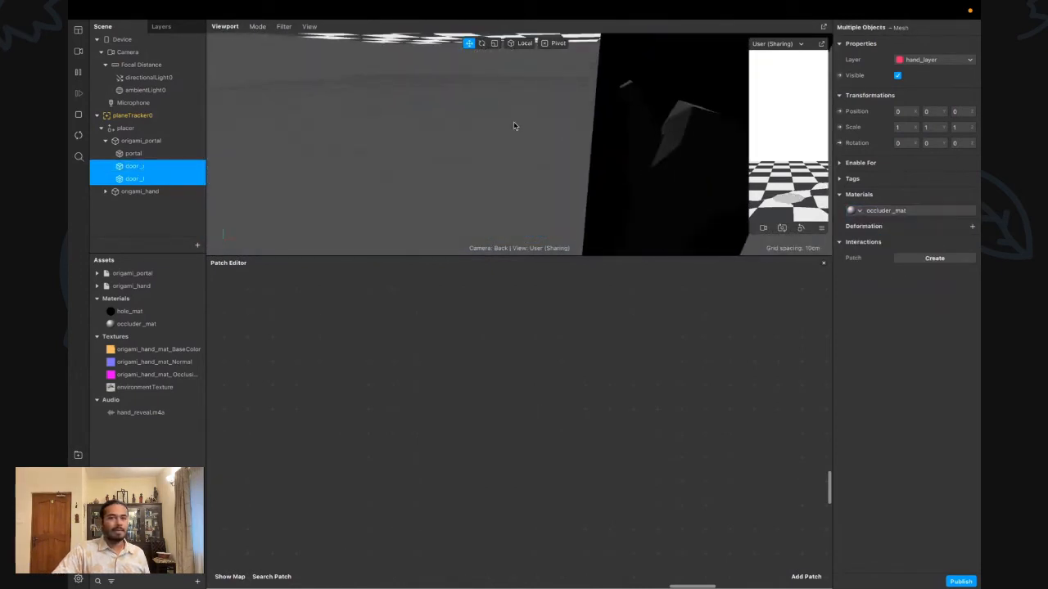
{"action": "scroll", "coordinate": [513, 125], "scroll_direction": "down", "scroll_amount": 8}
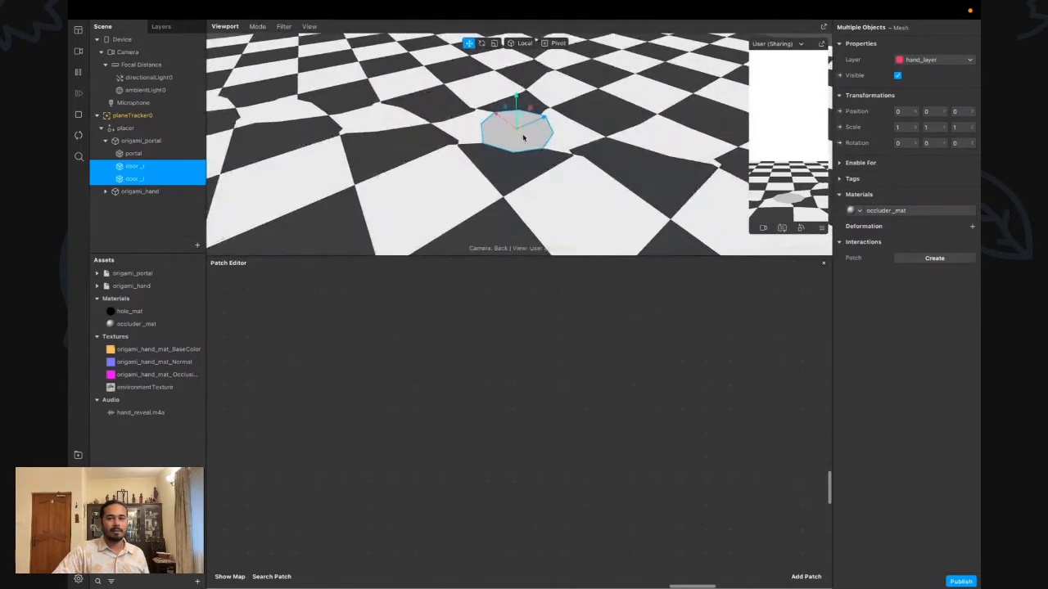
Assign occluder_mat to the portal mesh's empty first material slot, leaving hole_mat0 in the second
{"action": "left_click", "coordinate": [132, 324]}
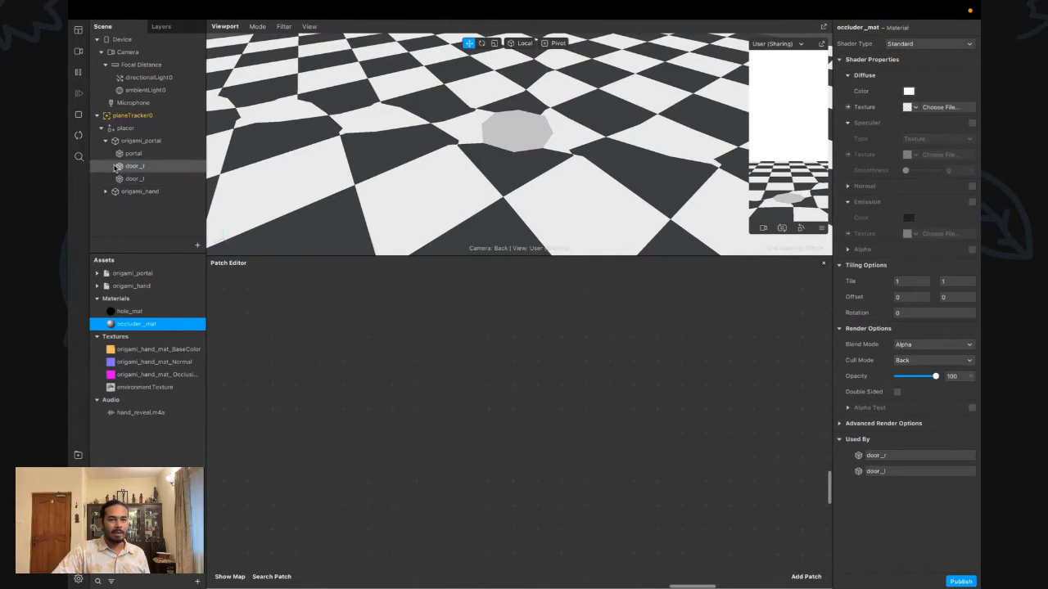
{"action": "left_click", "coordinate": [128, 155]}
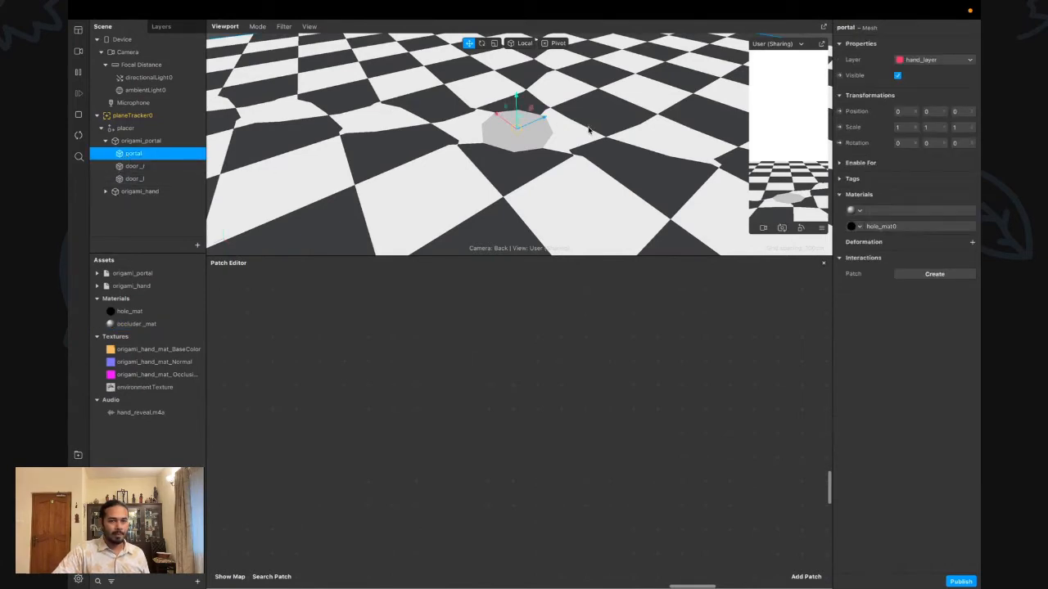
{"action": "scroll", "coordinate": [575, 147], "scroll_direction": "down", "scroll_amount": 5}
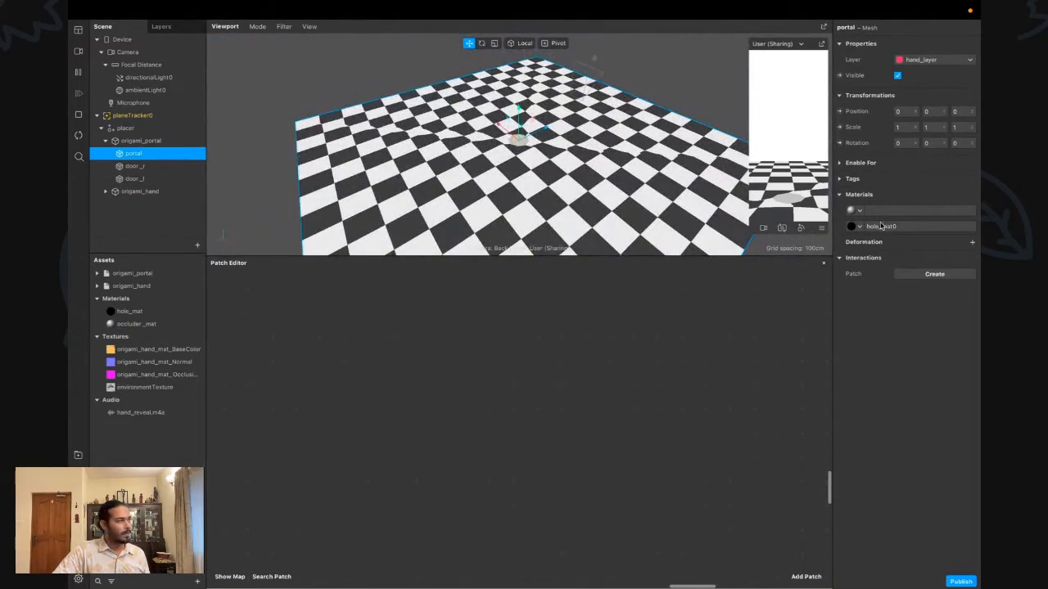
{"action": "left_click_drag", "start_coordinate": [503, 149], "coordinate": [508, 136], "text": "alt"}
{"action": "scroll", "coordinate": [508, 136], "scroll_direction": "up", "scroll_amount": 8}
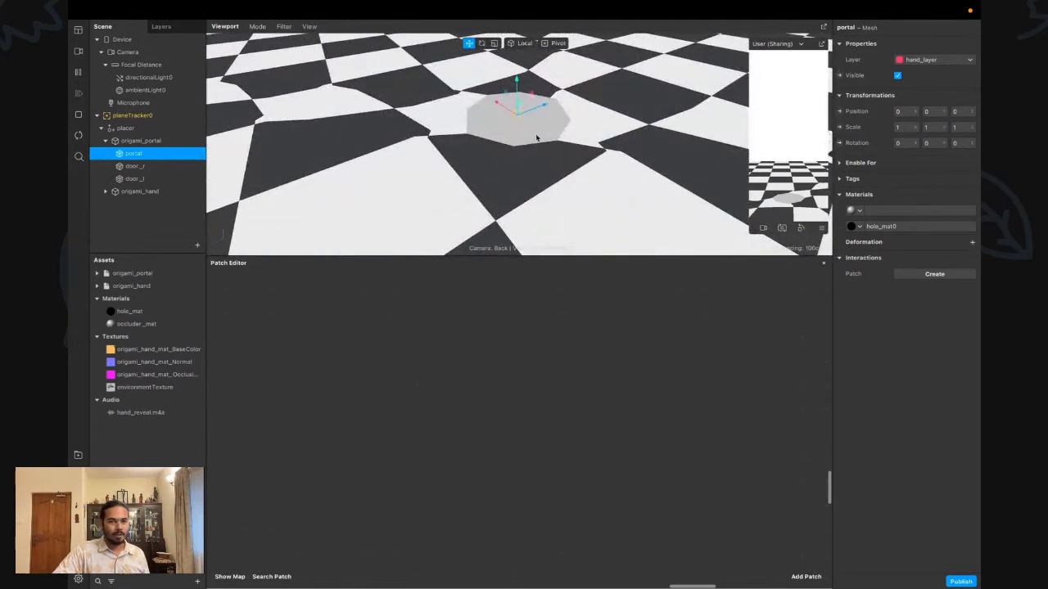
{"action": "scroll", "coordinate": [543, 167], "scroll_direction": "up", "scroll_amount": 4}
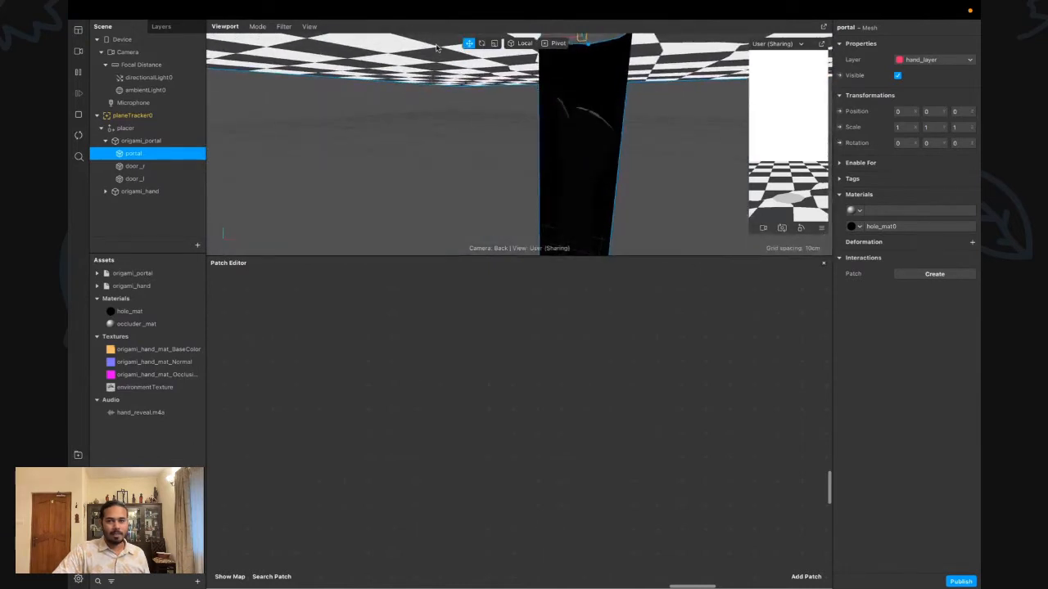
{"action": "left_click", "coordinate": [856, 211]}
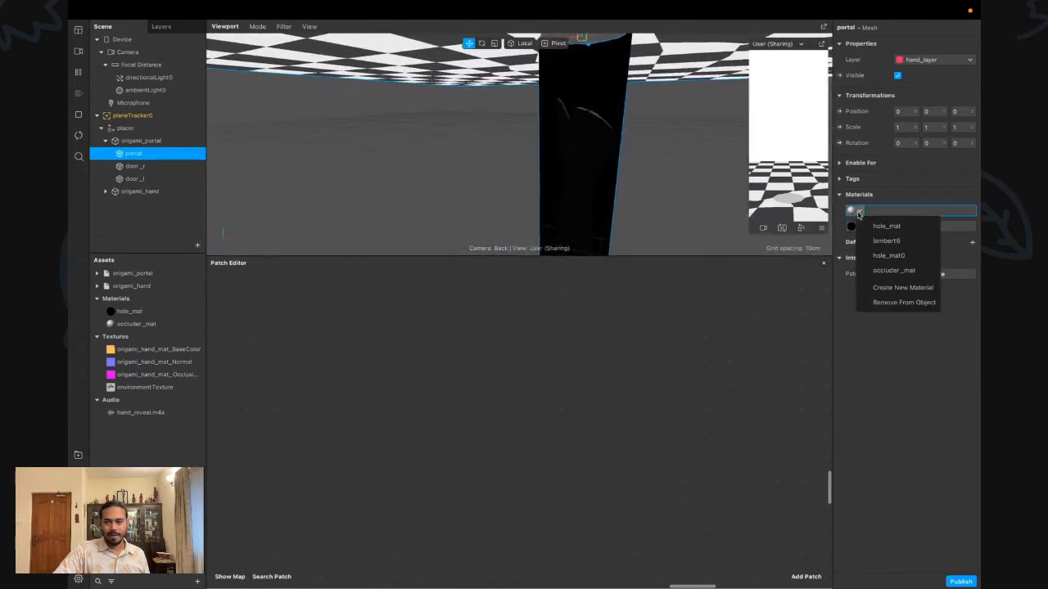
{"action": "left_click", "coordinate": [885, 271]}
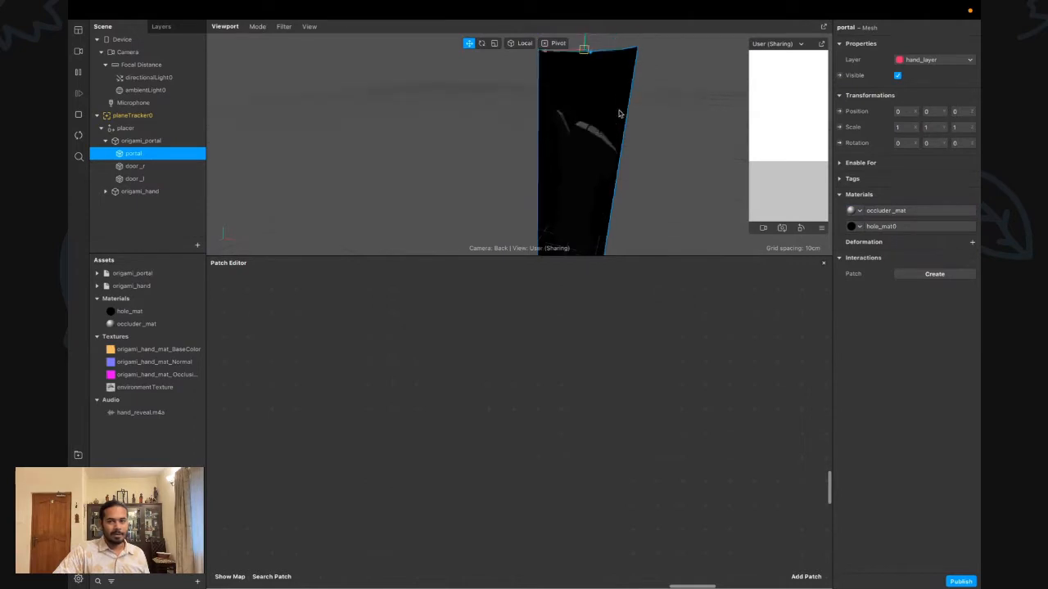
{"action": "scroll", "coordinate": [588, 159], "scroll_direction": "down", "scroll_amount": 5}
{"action": "middle_click_drag", "start_coordinate": [588, 159], "coordinate": [475, 127]}
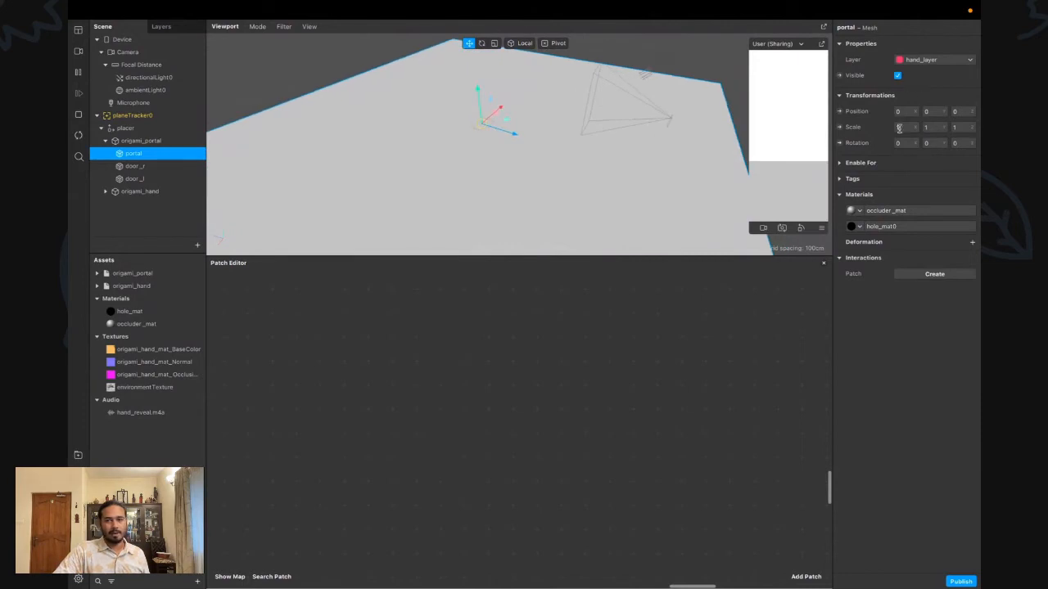
Set the opacity of occluder_mat to 0, switching back to 100 once to compare the two
{"action": "left_click", "coordinate": [904, 212]}
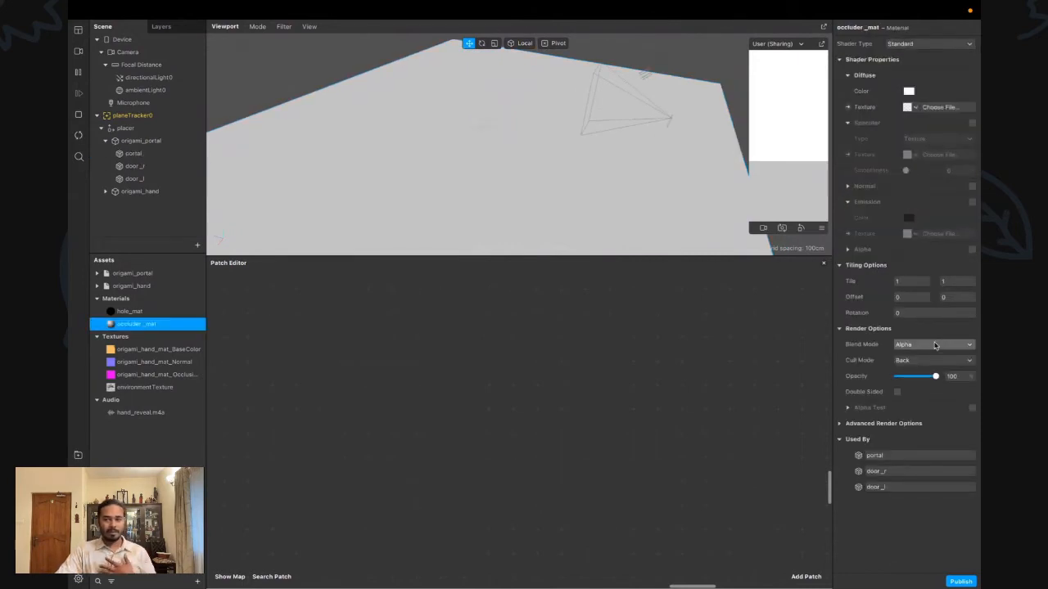
{"action": "left_click_drag", "start_coordinate": [935, 377], "coordinate": [889, 381]}
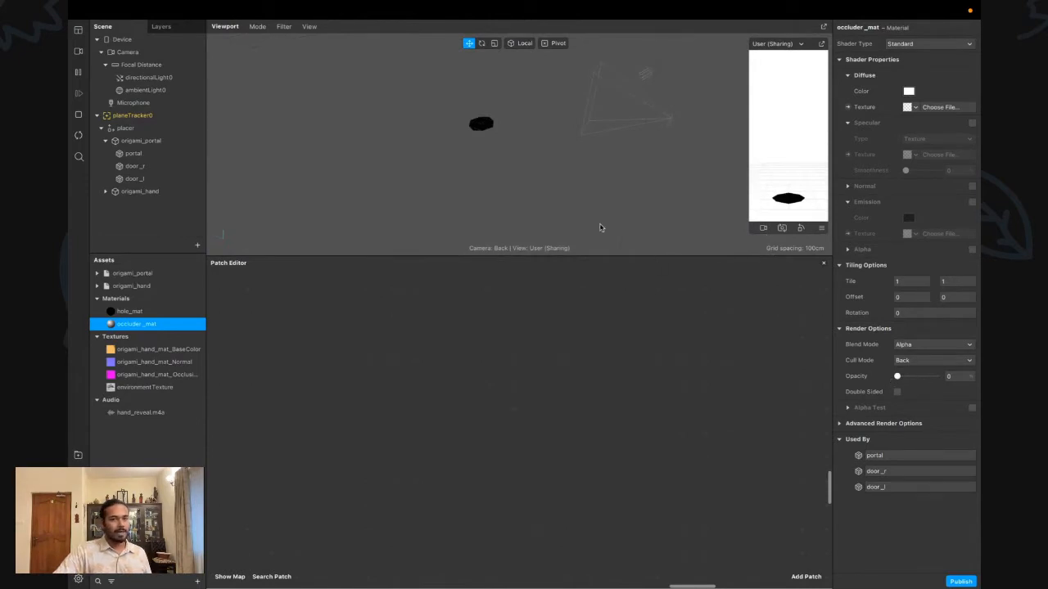
{"action": "left_click_drag", "start_coordinate": [540, 202], "coordinate": [564, 189], "text": "alt"}
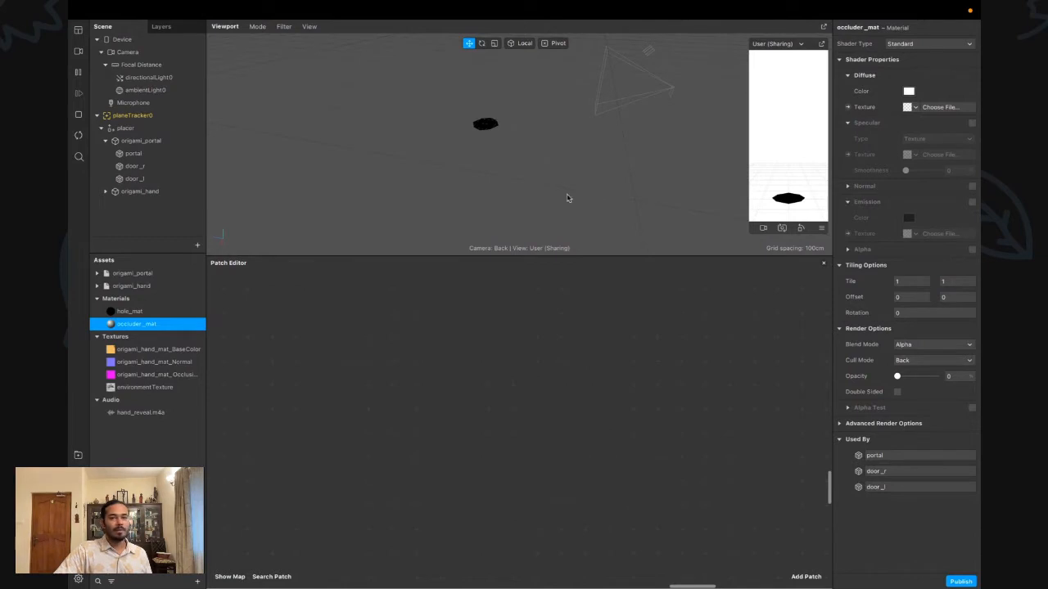
{"action": "left_click_drag", "start_coordinate": [898, 376], "coordinate": [937, 377]}
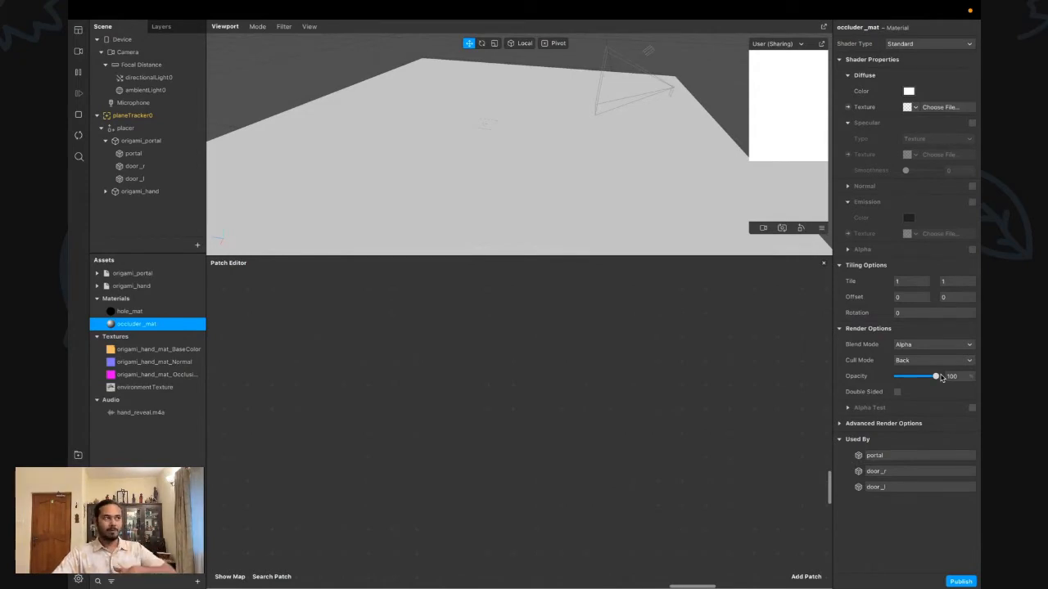
{"action": "left_click_drag", "start_coordinate": [938, 377], "coordinate": [876, 377]}
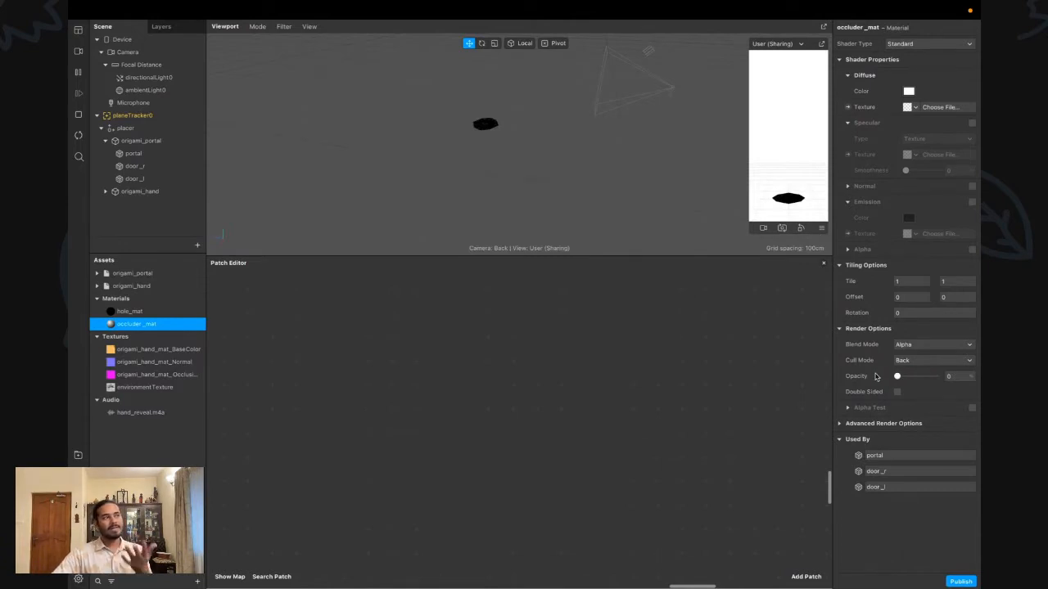
{"action": "mouse_move", "coordinate": [550, 197]}
{"action": "left_mouse_down", "text": "alt"}
{"action": "mouse_move", "coordinate": [549, 140]}
{"action": "mouse_move", "coordinate": [545, 171]}
{"action": "mouse_move", "coordinate": [430, 208]}
{"action": "mouse_move", "coordinate": [564, 211]}
{"action": "left_mouse_up", "text": "alt"}
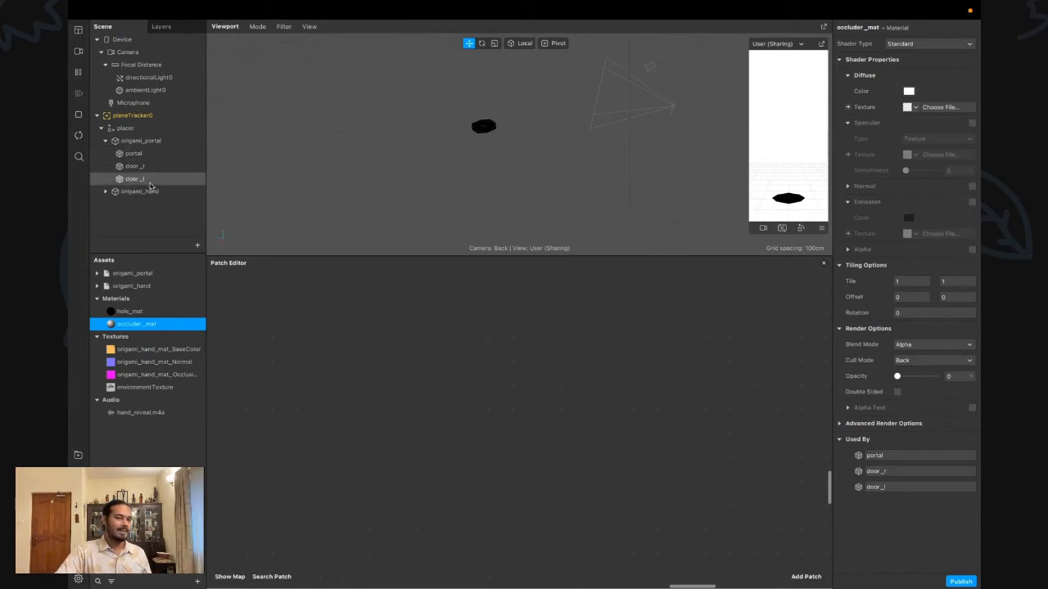
Collapse origami_portal in the scene and compare the outlines of origami_hand and origami_portal around the hole
{"action": "left_click", "coordinate": [141, 144]}
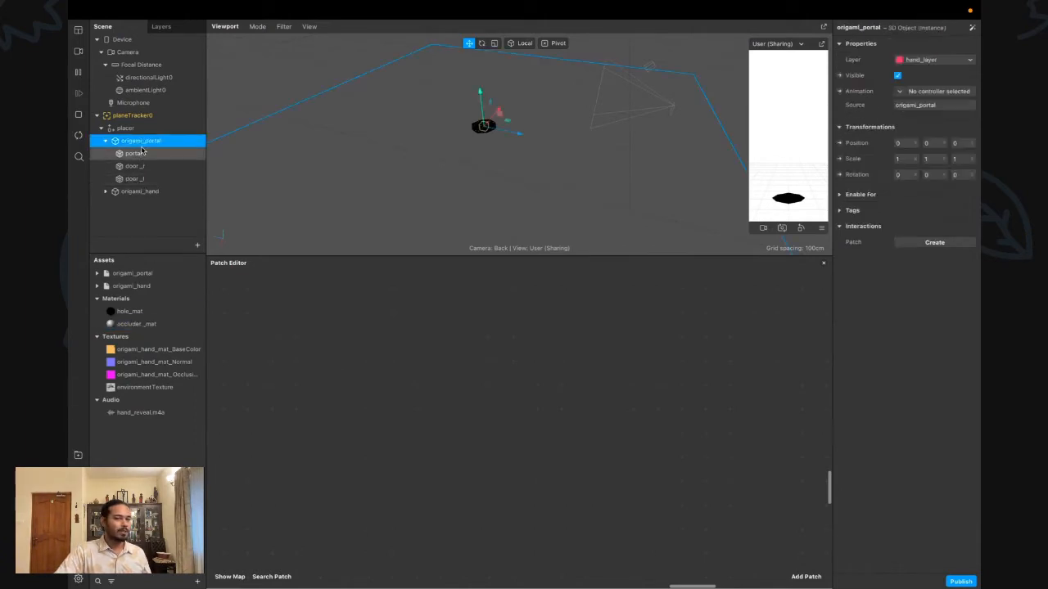
{"action": "left_click", "coordinate": [105, 140]}
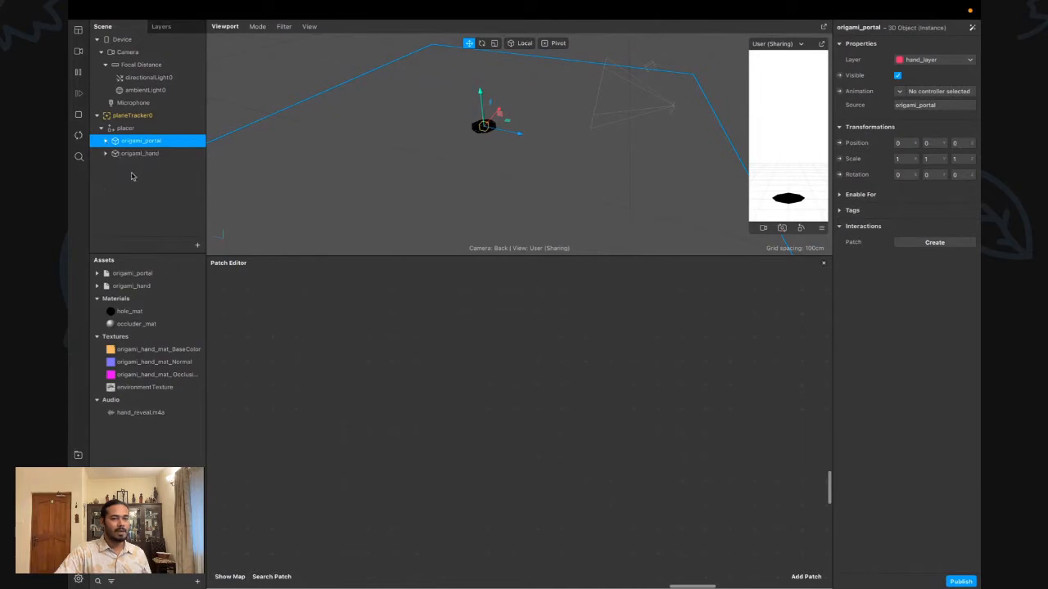
{"action": "left_click", "coordinate": [140, 155]}
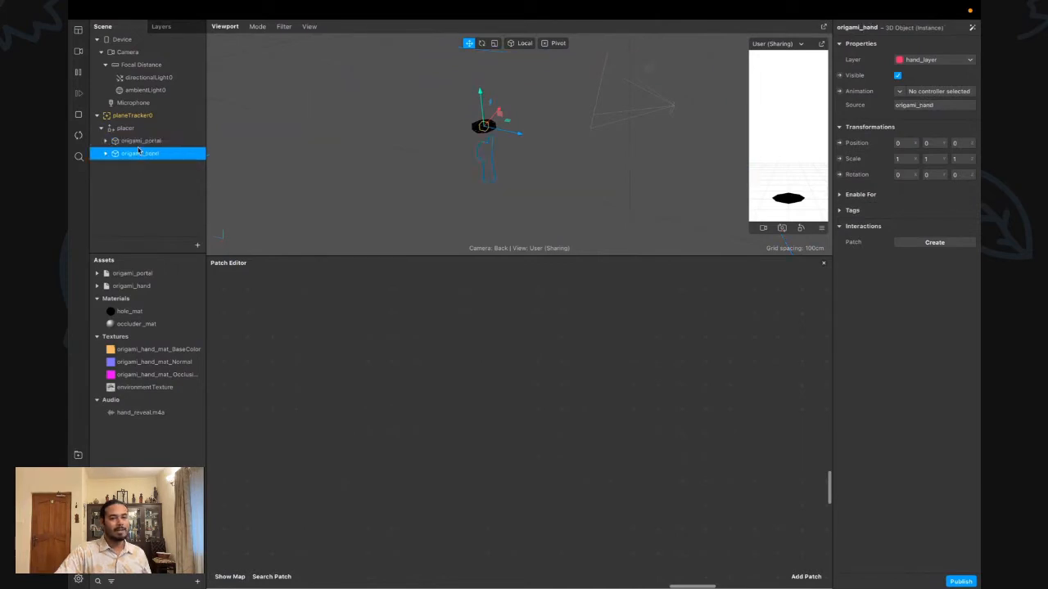
{"action": "left_click", "coordinate": [139, 144]}
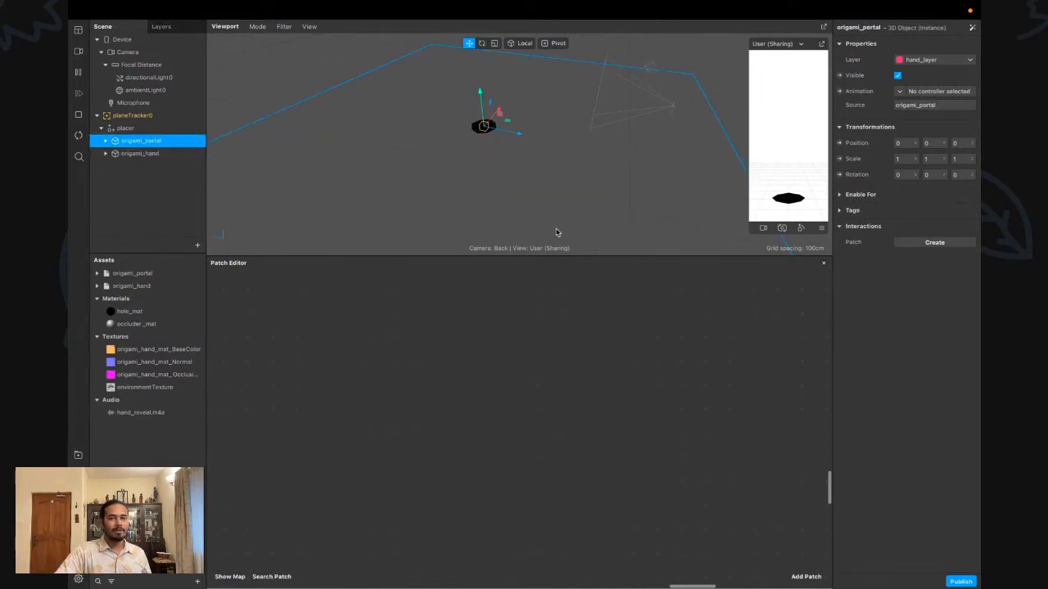
{"action": "mouse_move", "coordinate": [526, 216]}
{"action": "left_mouse_down", "text": "alt"}
{"action": "mouse_move", "coordinate": [530, 136]}
{"action": "mouse_move", "coordinate": [530, 202]}
{"action": "mouse_move", "coordinate": [502, 168]}
{"action": "mouse_move", "coordinate": [479, 182]}
{"action": "mouse_move", "coordinate": [533, 199]}
{"action": "left_mouse_up", "text": "alt"}
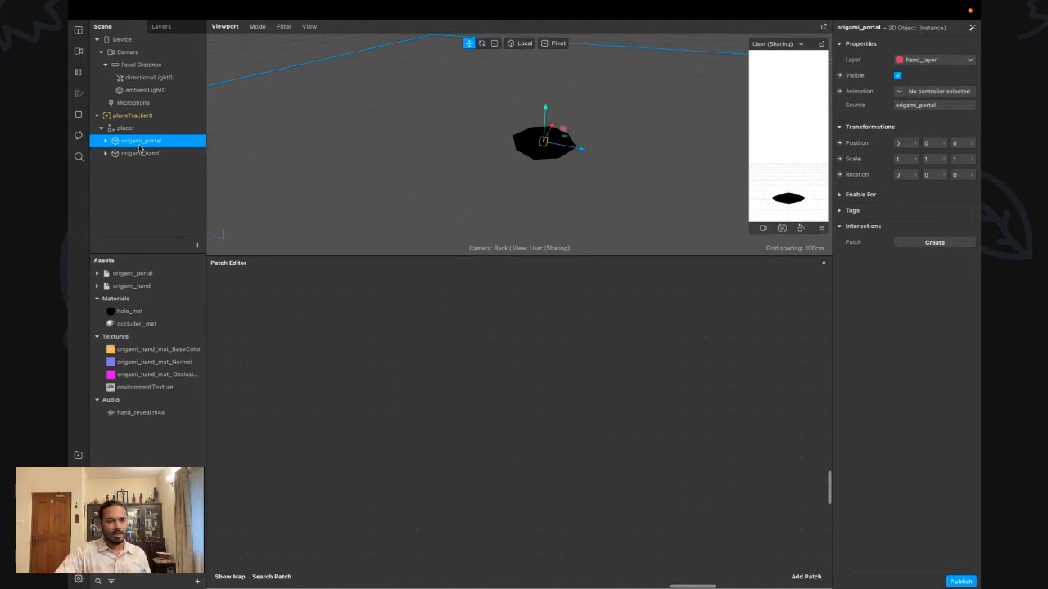
Expand the origami_hand and origami_portal assets and check the durations of the thumbs_up and portal_anim animations
{"action": "left_click", "coordinate": [97, 286]}
{"action": "left_click", "coordinate": [97, 273]}
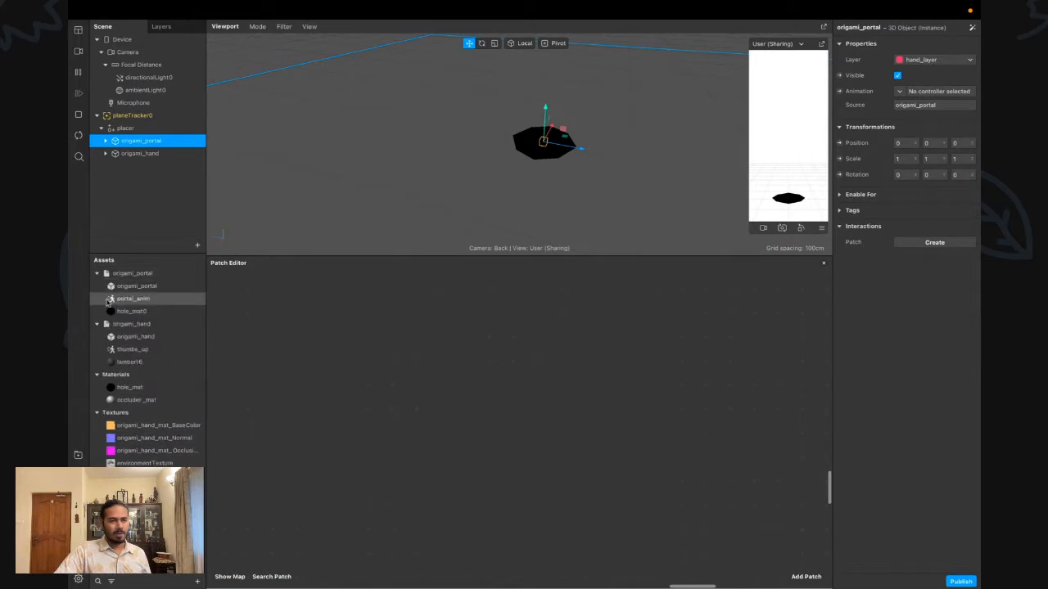
{"action": "left_click", "coordinate": [148, 348]}
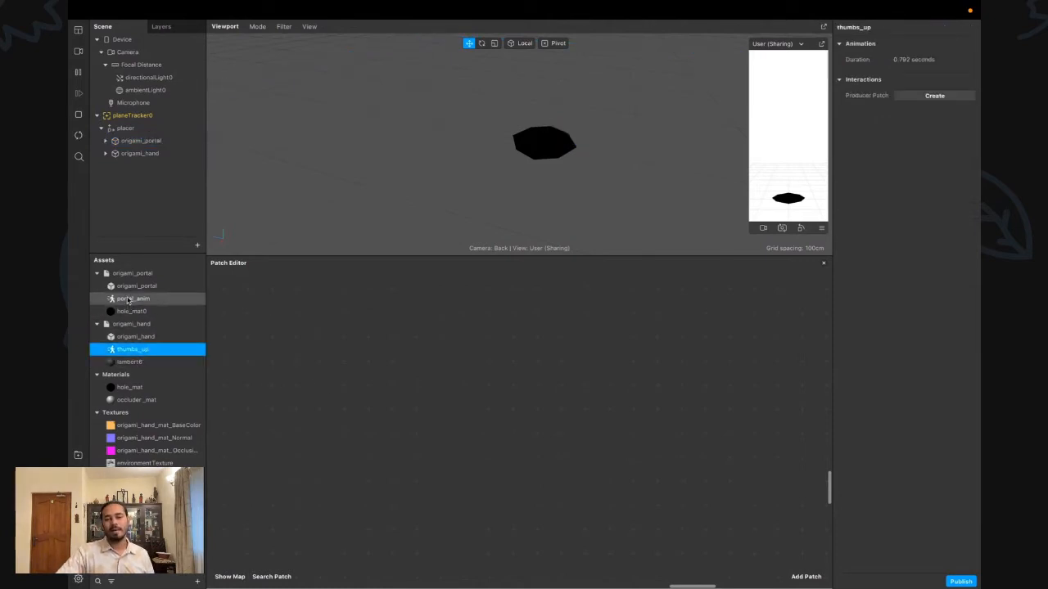
{"action": "left_click", "coordinate": [139, 300]}
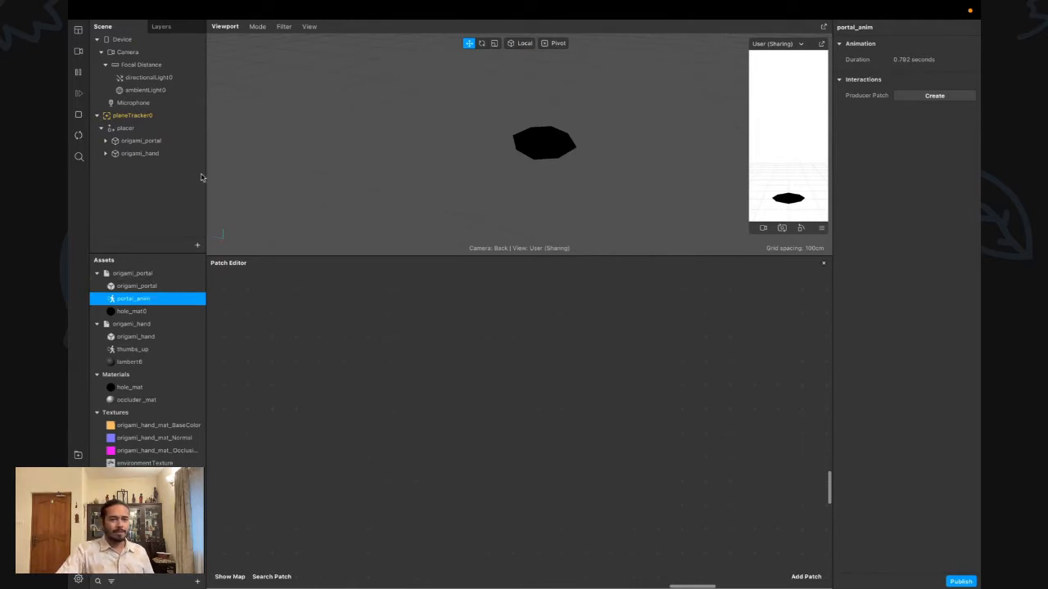
Create Animation patches for origami_portal and origami_hand together, and separate them with origami_hand above origami_portal
{"action": "left_click", "coordinate": [143, 144]}
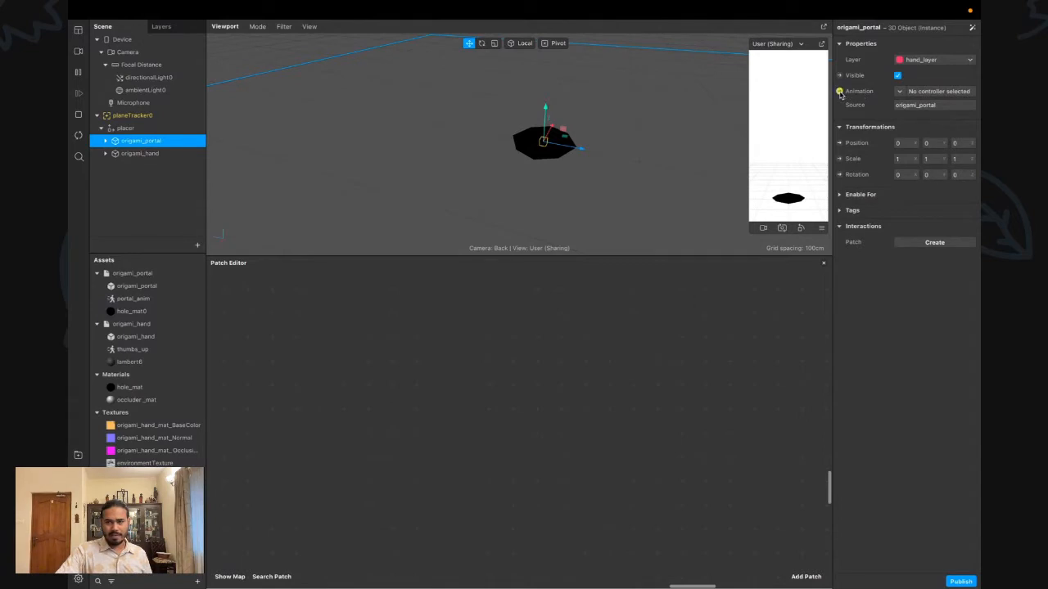
{"action": "left_click", "coordinate": [135, 155], "text": "shift"}
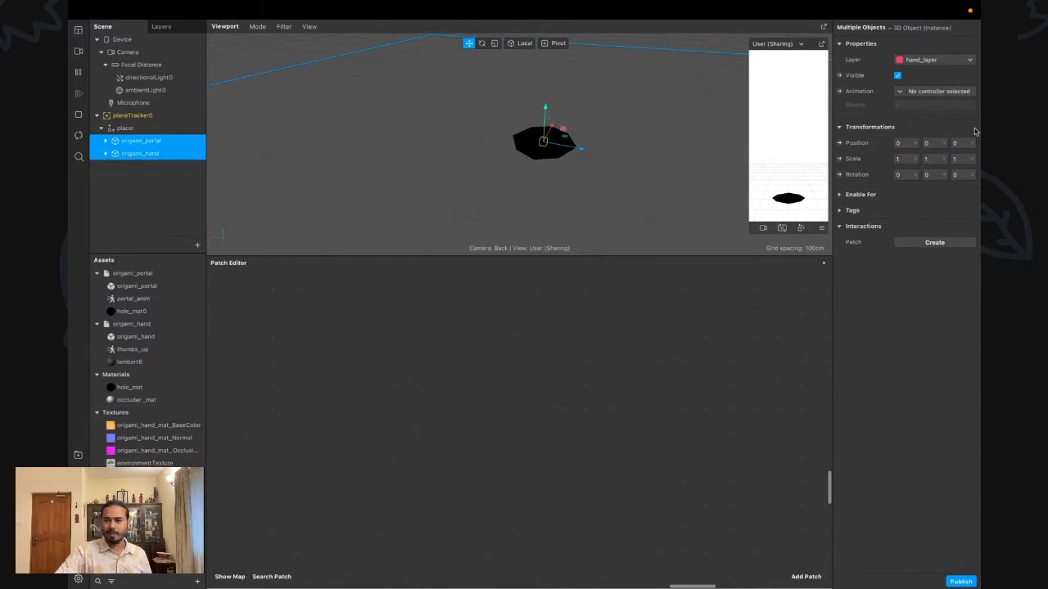
{"action": "left_click", "coordinate": [838, 91]}
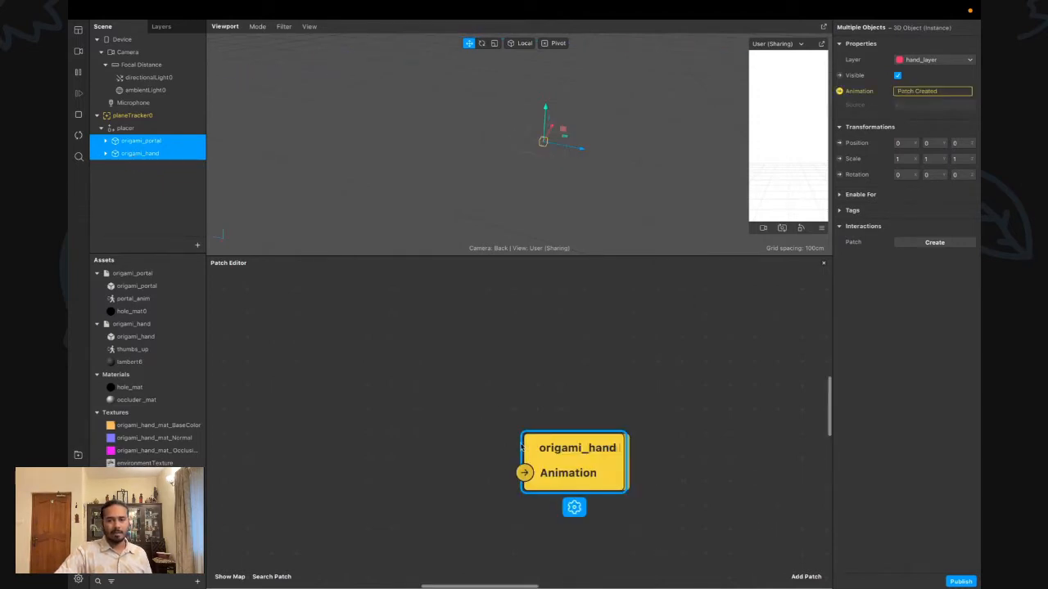
{"action": "left_click_drag", "start_coordinate": [589, 472], "coordinate": [602, 424]}
{"action": "left_click", "coordinate": [554, 491]}
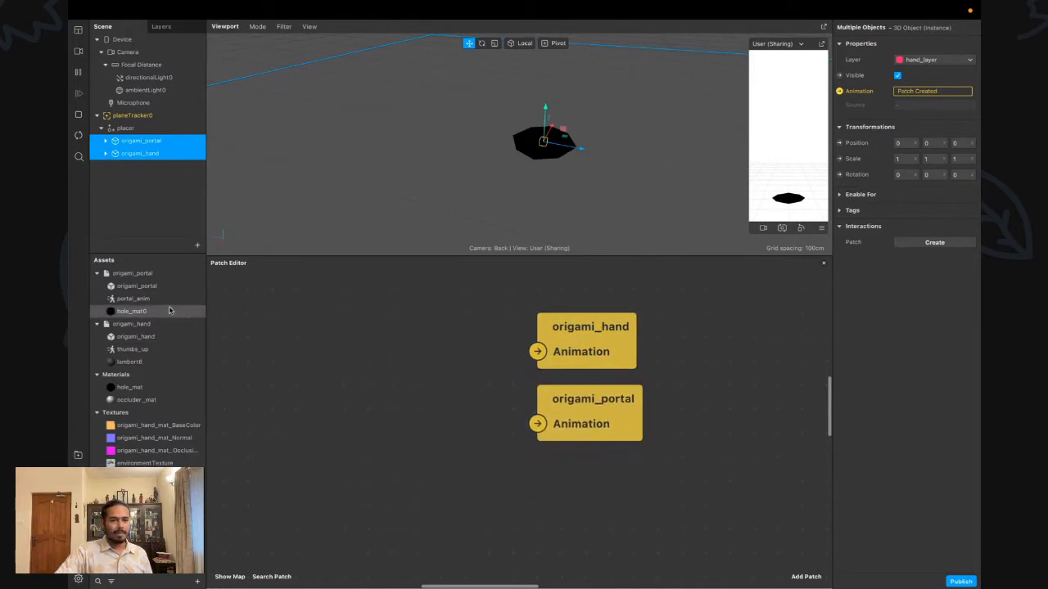
Add the portal_anim and thumbs_up animation assets to the patch graph, placing thumbs_up beside origami_hand and portal_anim beside origami_portal
{"action": "left_click", "coordinate": [133, 299]}
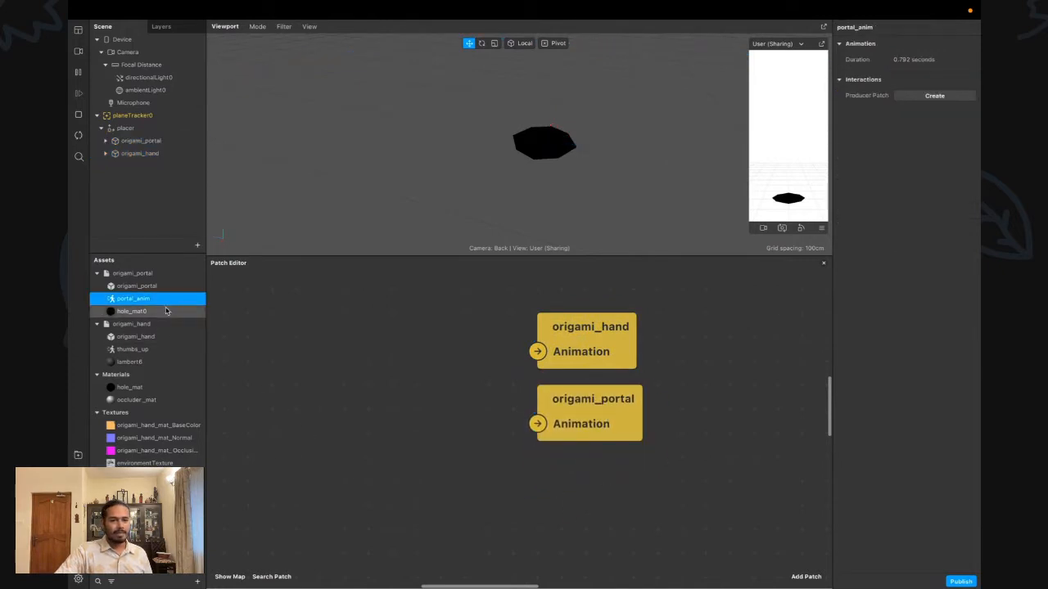
{"action": "left_click", "coordinate": [133, 349], "text": "super"}
{"action": "left_click_drag", "start_coordinate": [133, 350], "coordinate": [419, 420]}
{"action": "left_click_drag", "start_coordinate": [475, 344], "coordinate": [410, 444]}
{"action": "left_click", "coordinate": [429, 457]}
{"action": "scroll", "coordinate": [529, 486], "scroll_direction": "right", "scroll_amount": 3}
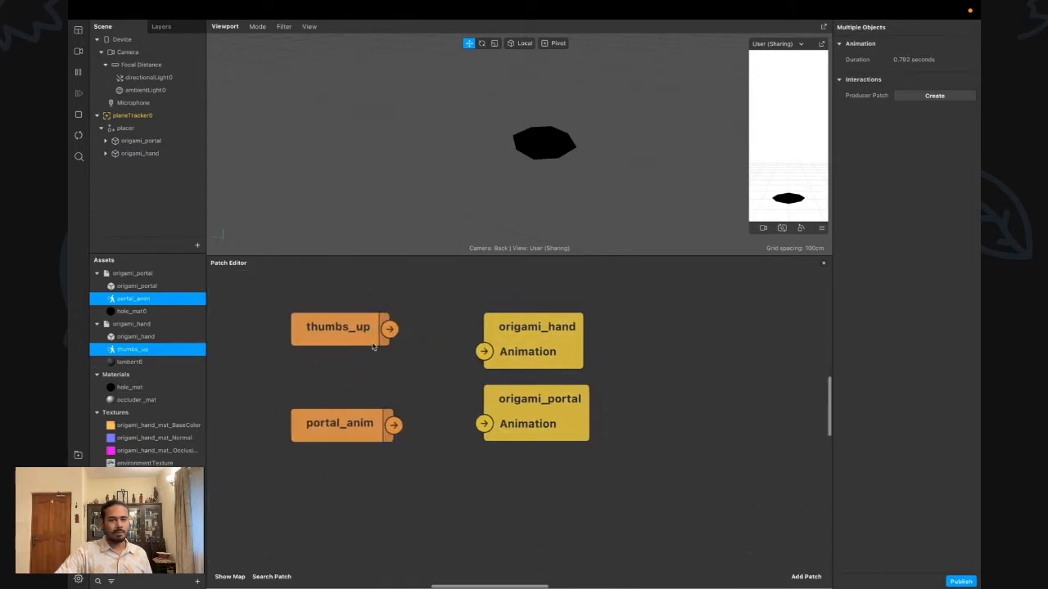
{"action": "left_click", "coordinate": [516, 352]}
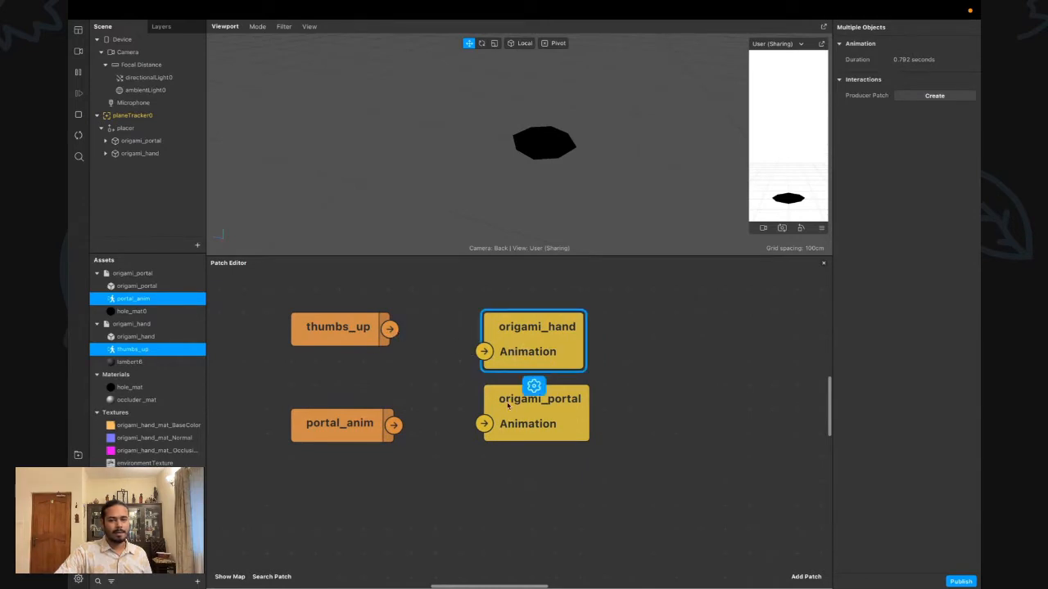
{"action": "left_click", "coordinate": [532, 409]}
{"action": "left_click", "coordinate": [427, 416]}
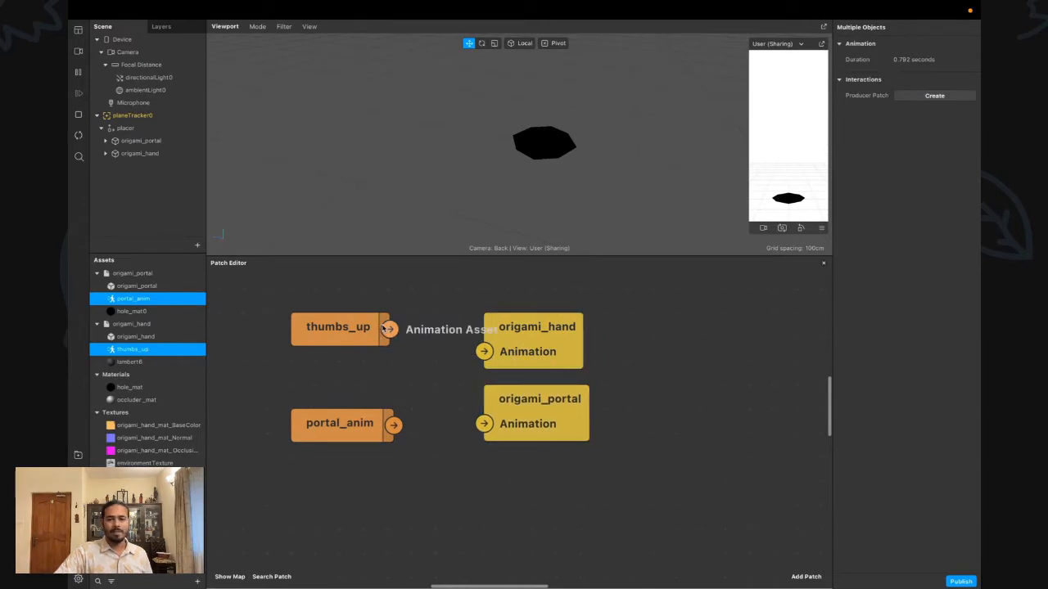
Try to connect the thumbs_up animation asset directly to the Animation input of origami_hand
{"action": "left_click_drag", "start_coordinate": [389, 328], "coordinate": [407, 300]}
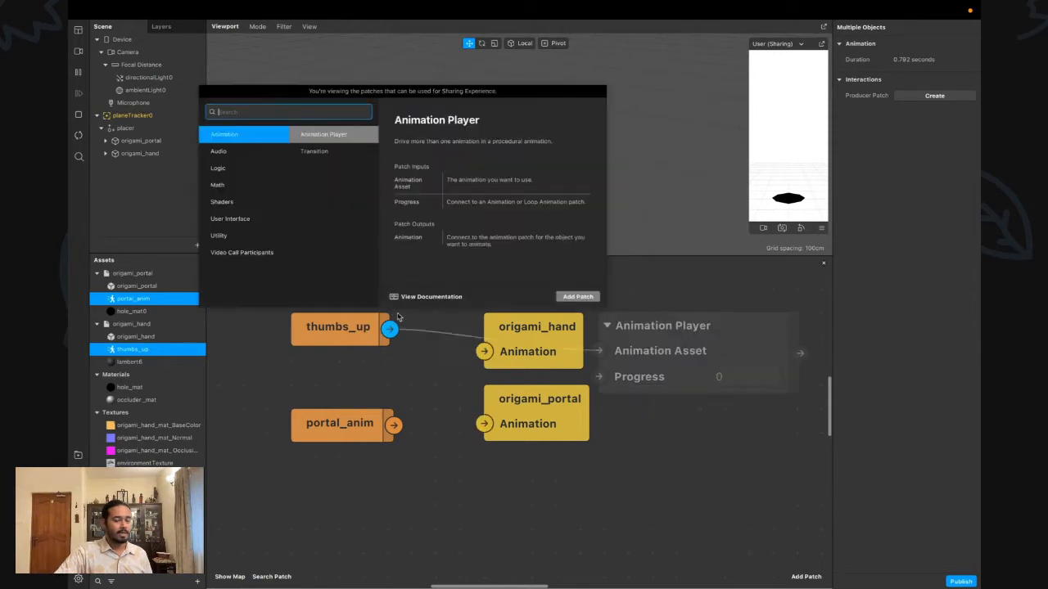
{"action": "left_click", "coordinate": [427, 383]}
{"action": "left_click", "coordinate": [530, 353]}
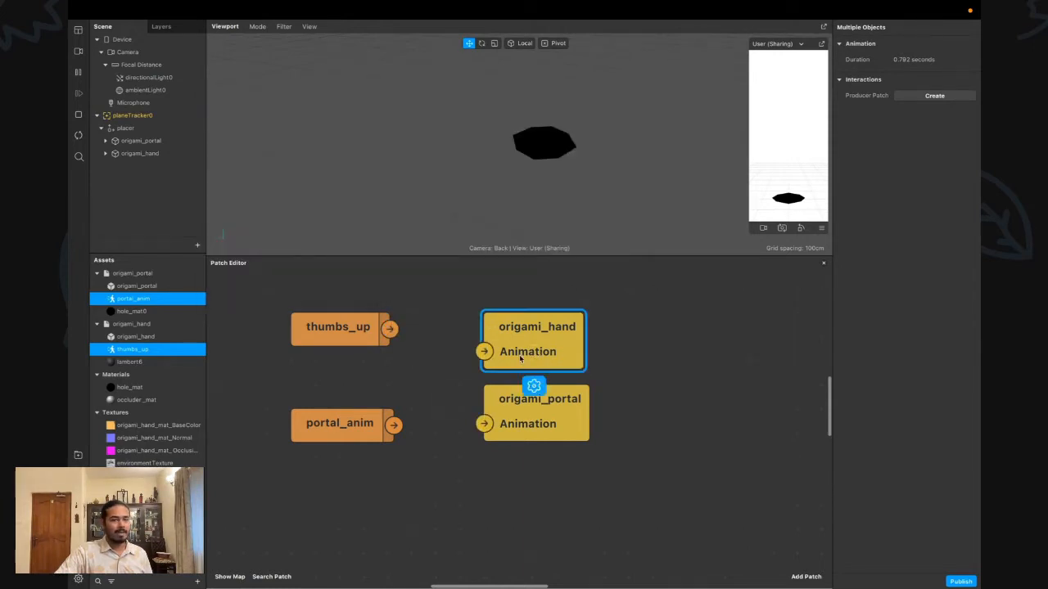
{"action": "left_click_drag", "start_coordinate": [391, 328], "coordinate": [485, 352]}
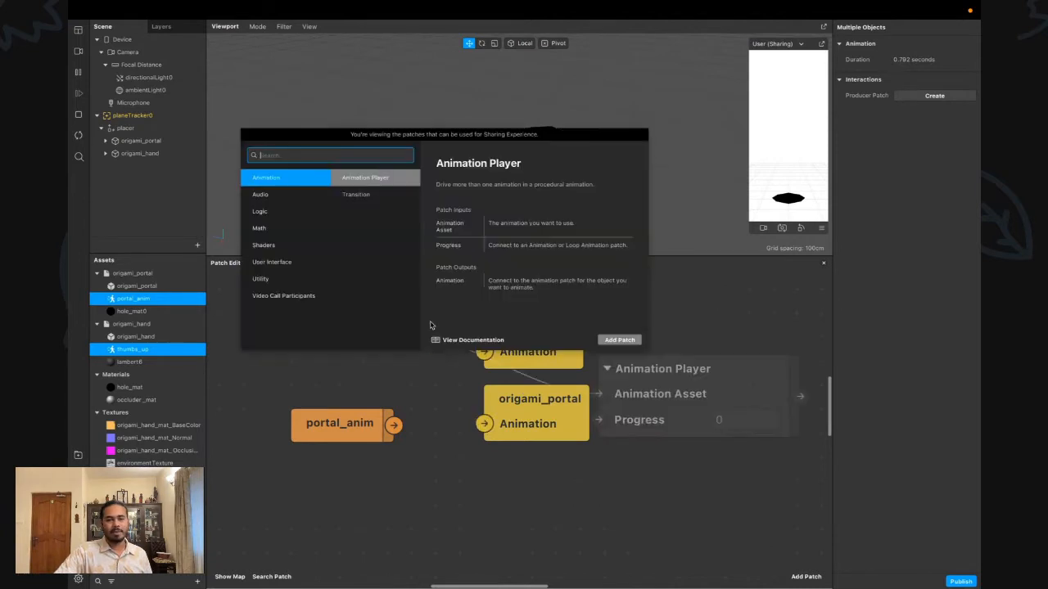
{"action": "left_click", "coordinate": [431, 365]}
Move the origami_hand and origami_portal patches together farther away from the animation assets to make room between them
{"action": "left_click_drag", "start_coordinate": [459, 311], "coordinate": [717, 425]}
{"action": "left_click", "coordinate": [564, 455]}
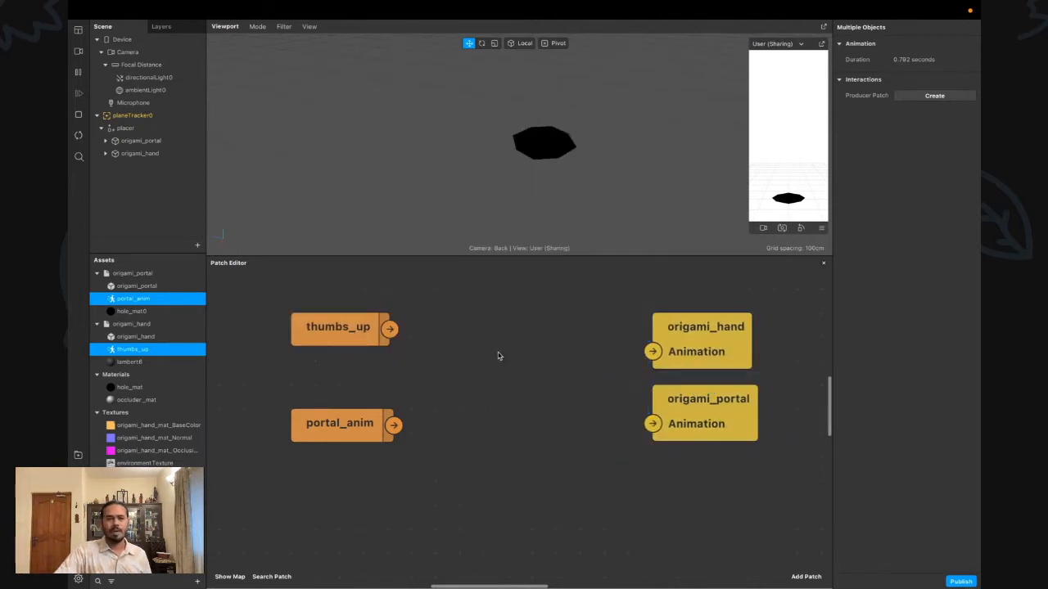
{"action": "left_click", "coordinate": [196, 581]}
{"action": "mouse_move", "coordinate": [267, 518]}
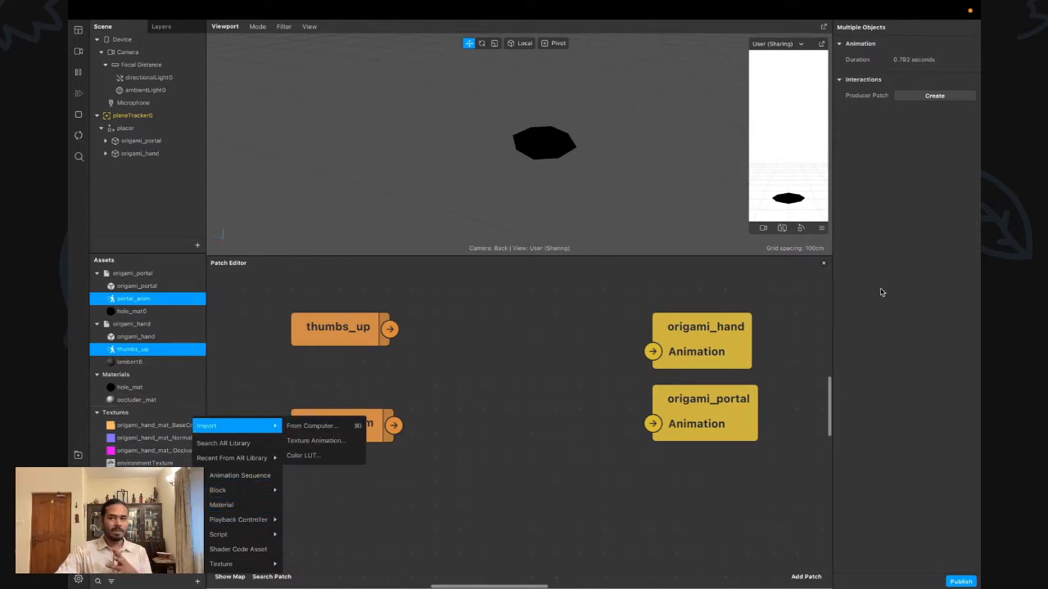
{"action": "left_click", "coordinate": [139, 141]}
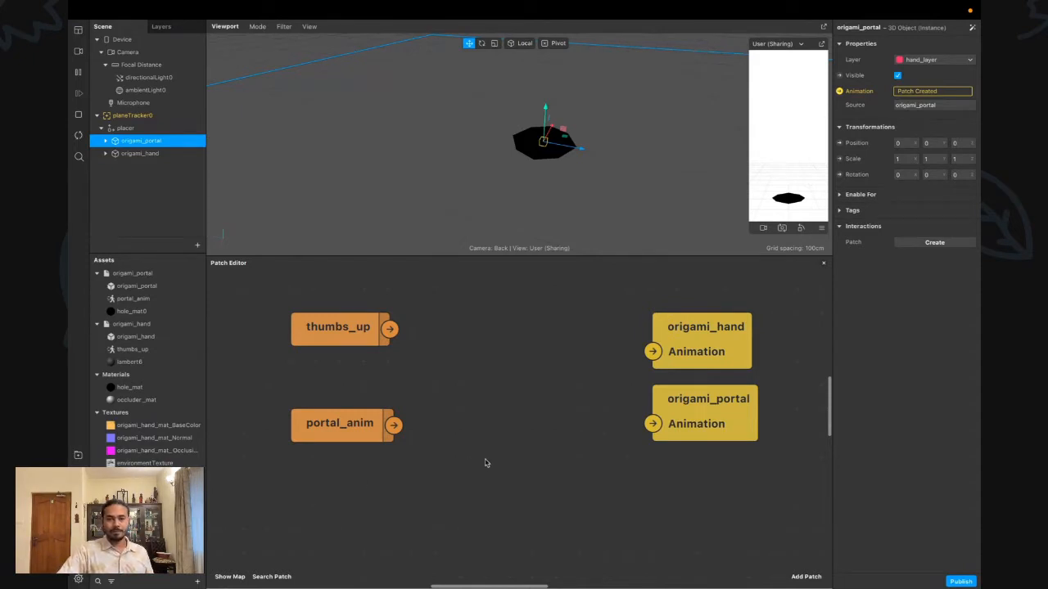
{"action": "left_click_drag", "start_coordinate": [392, 331], "coordinate": [450, 358]}
{"action": "left_click", "coordinate": [448, 420]}
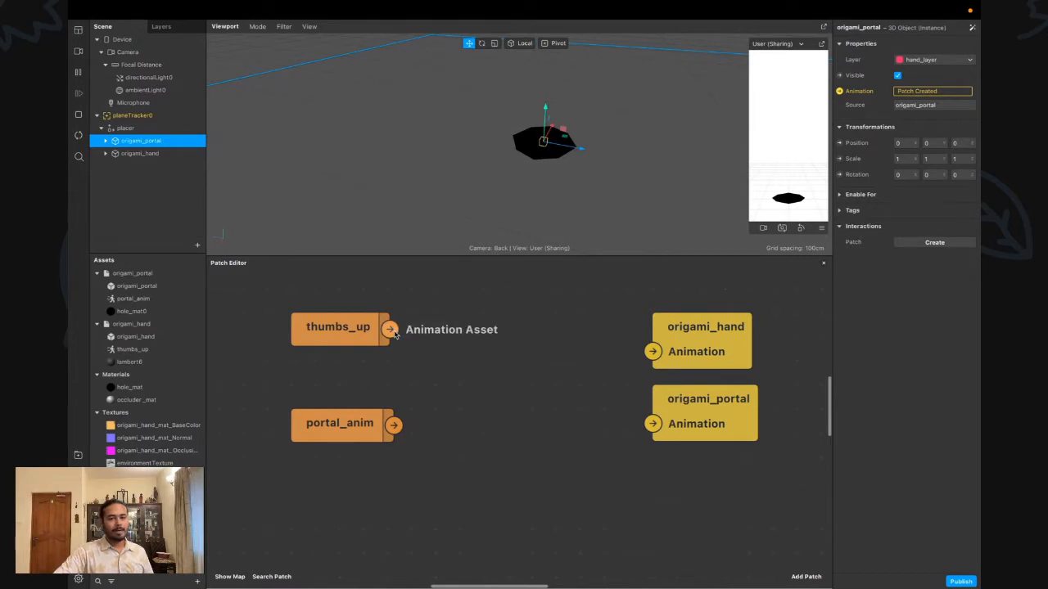
Add an Animation Player patch fed by thumbs_up, and place the pair level with origami_hand with a gap before it
{"action": "left_click_drag", "start_coordinate": [392, 331], "coordinate": [420, 348]}
{"action": "type", "text": "ani"}
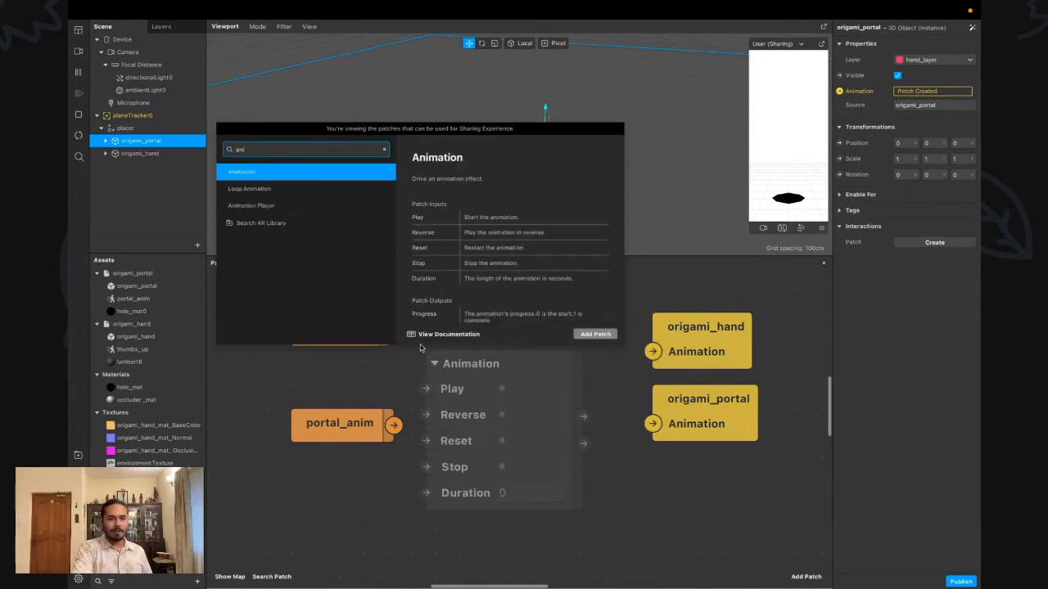
{"action": "key", "text": "Down"}
{"action": "key", "text": "Down"}
{"action": "key", "text": "Return"}
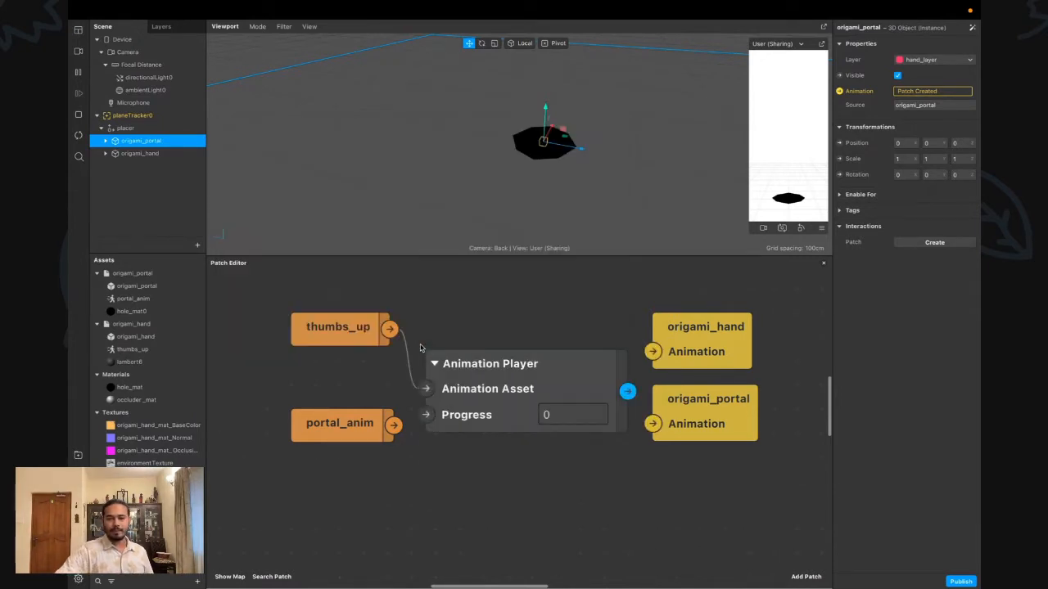
{"action": "left_click", "coordinate": [488, 331]}
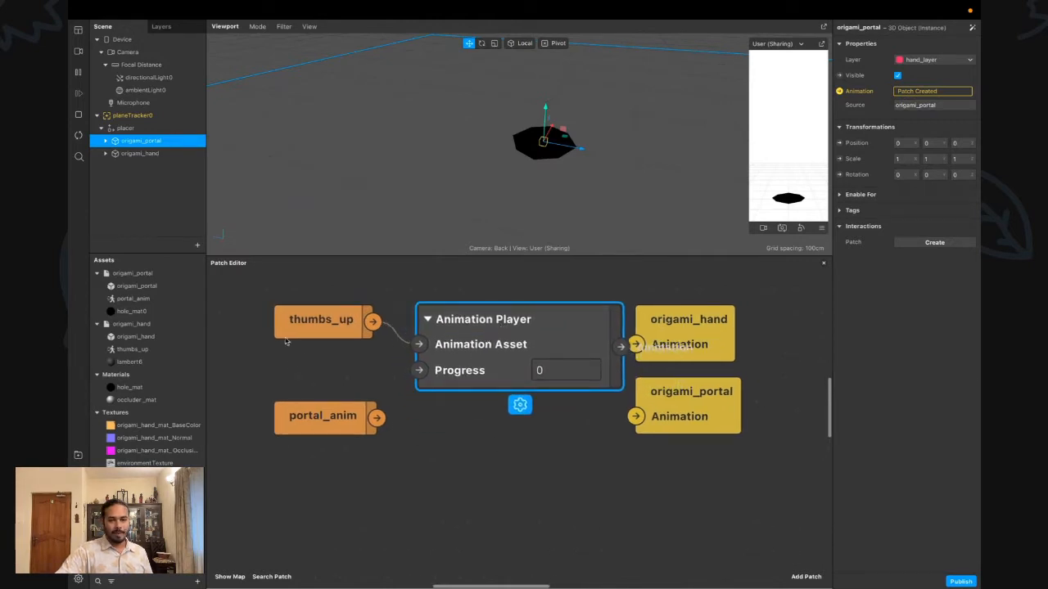
{"action": "left_click_drag", "start_coordinate": [270, 285], "coordinate": [474, 347]}
{"action": "left_click_drag", "start_coordinate": [483, 344], "coordinate": [435, 344]}
{"action": "left_click", "coordinate": [478, 417]}
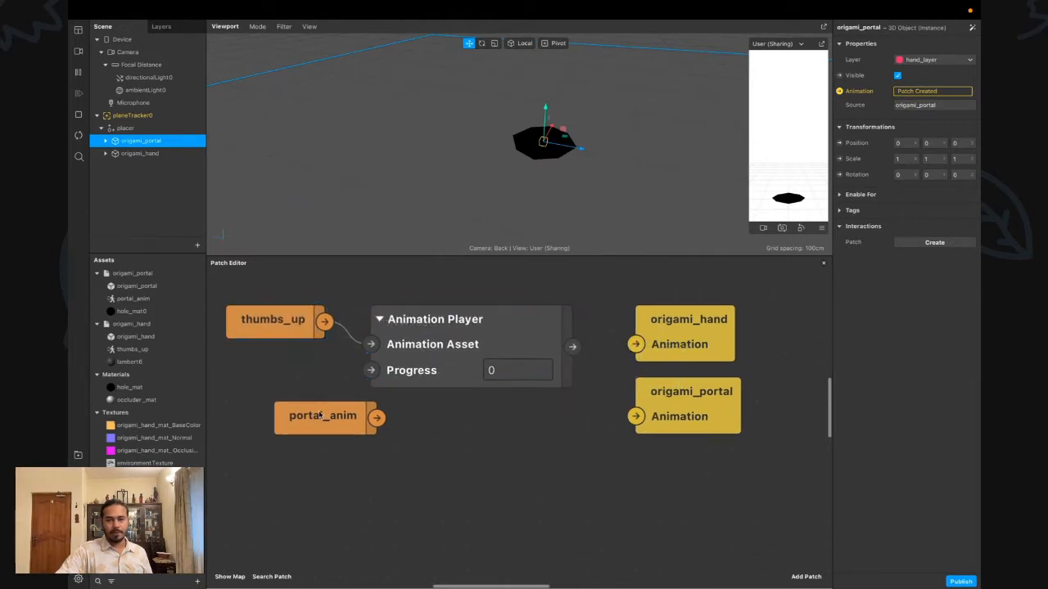
Align portal_anim beneath thumbs_up, duplicate the Animation Player below the first, and connect portal_anim to the copy's Animation Asset input
{"action": "left_click_drag", "start_coordinate": [322, 416], "coordinate": [274, 440]}
{"action": "left_click", "coordinate": [456, 484]}
{"action": "left_click", "coordinate": [459, 367]}
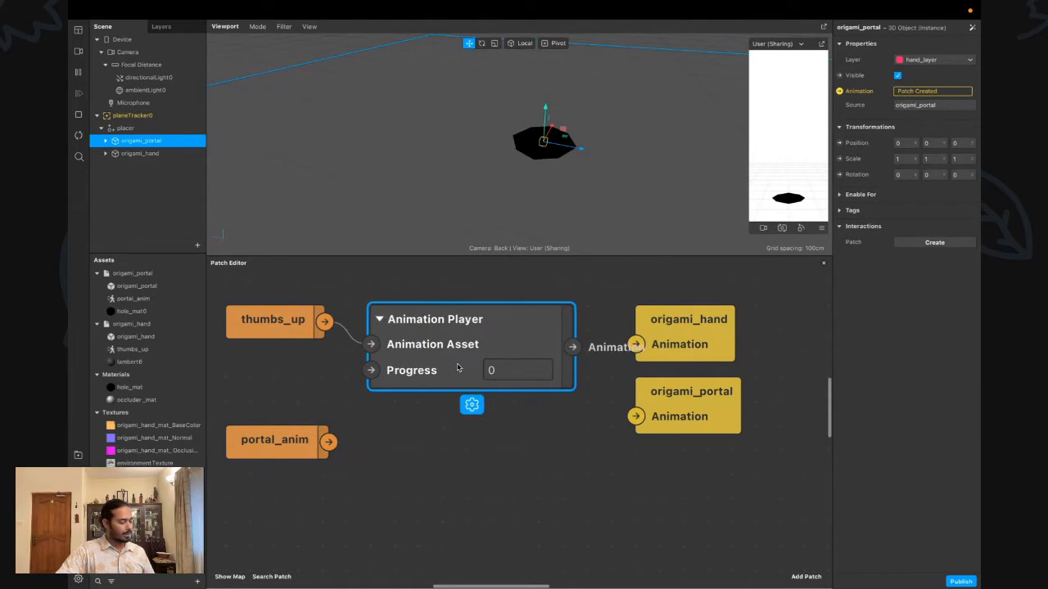
{"action": "key", "text": "super+v"}
{"action": "left_click_drag", "start_coordinate": [508, 429], "coordinate": [419, 467]}
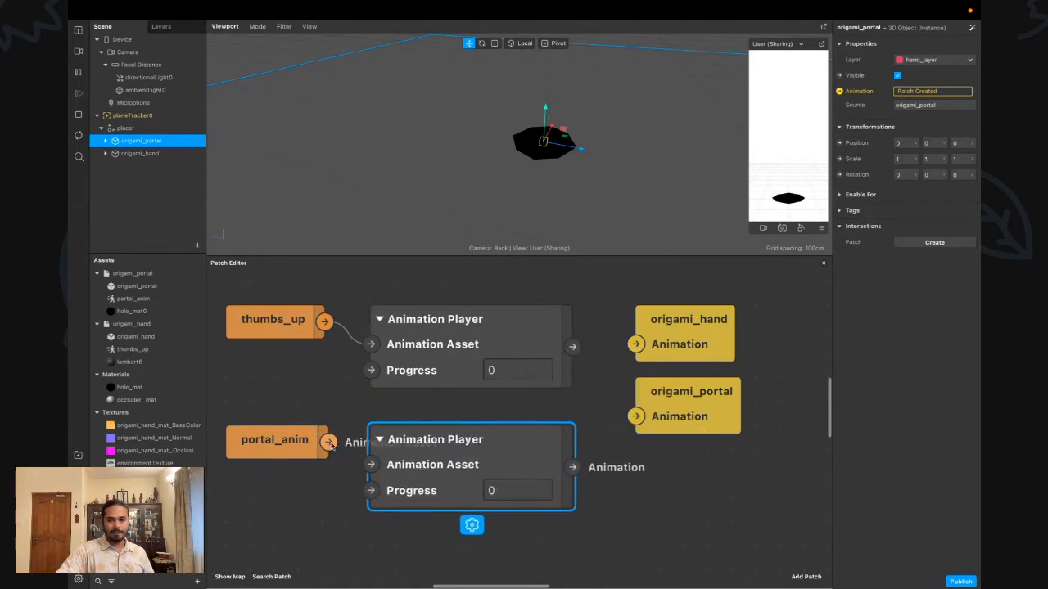
{"action": "left_click_drag", "start_coordinate": [328, 443], "coordinate": [371, 464]}
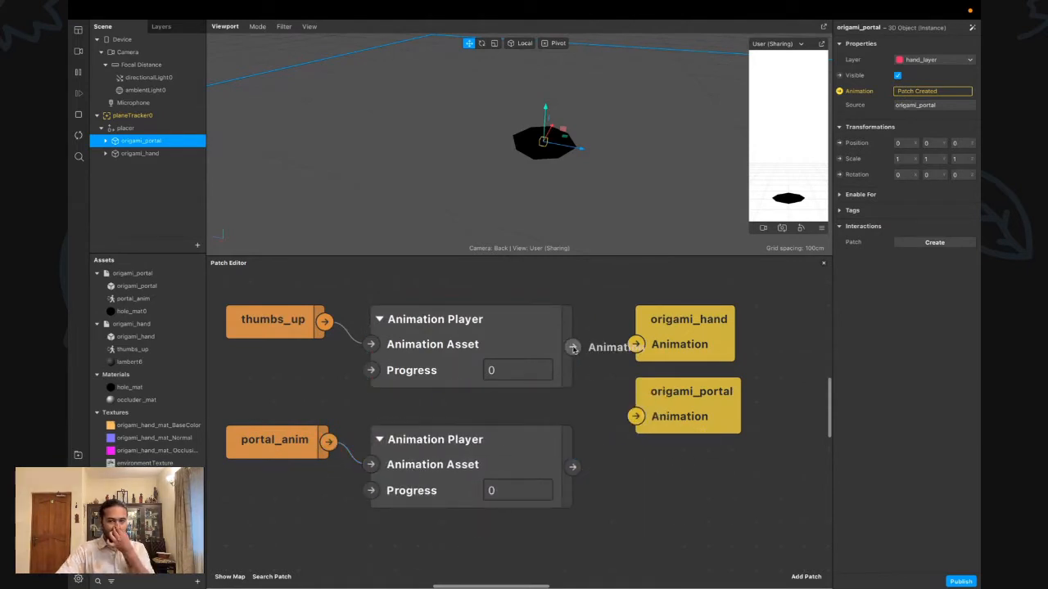
Connect the thumbs_up Animation Player to origami_hand and the portal_anim Animation Player to origami_portal
{"action": "left_click_drag", "start_coordinate": [573, 347], "coordinate": [636, 343]}
{"action": "left_click_drag", "start_coordinate": [573, 466], "coordinate": [636, 415]}
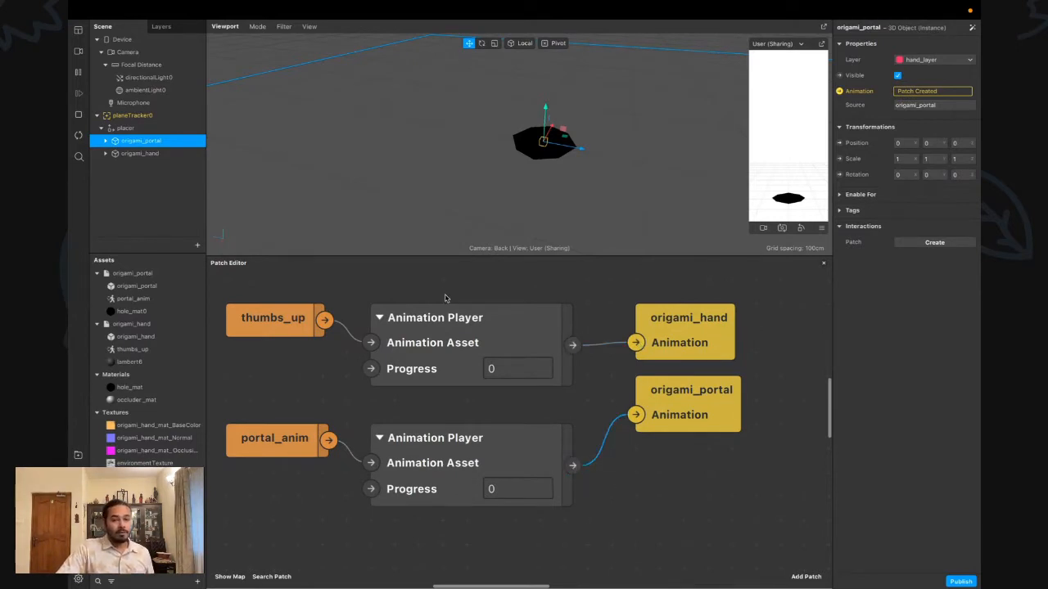
{"action": "left_click_drag", "start_coordinate": [445, 295], "coordinate": [566, 491]}
{"action": "left_click", "coordinate": [693, 491]}
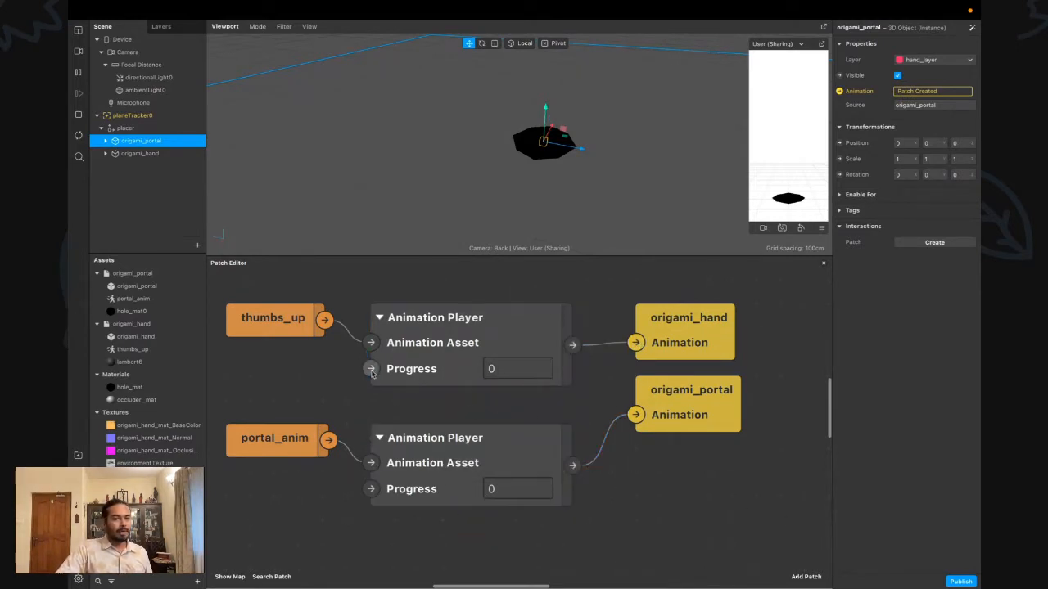
{"action": "left_click", "coordinate": [371, 370]}
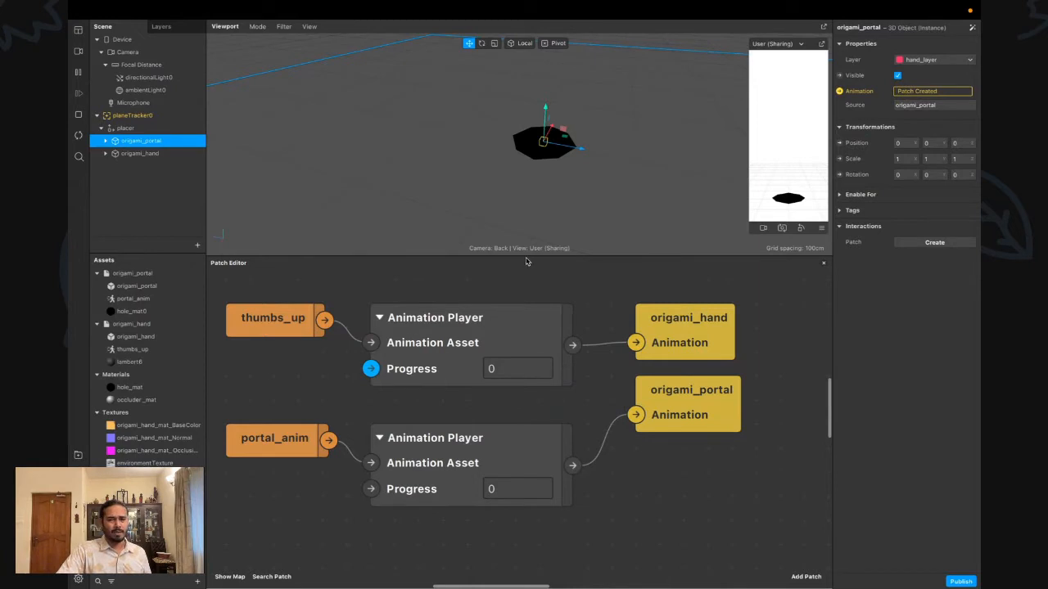
Enlarge the Patch Editor area upward to give the patch graph more room
{"action": "left_click_drag", "start_coordinate": [525, 255], "coordinate": [525, 187]}
{"action": "scroll", "coordinate": [388, 324], "scroll_direction": "left", "scroll_amount": 5}
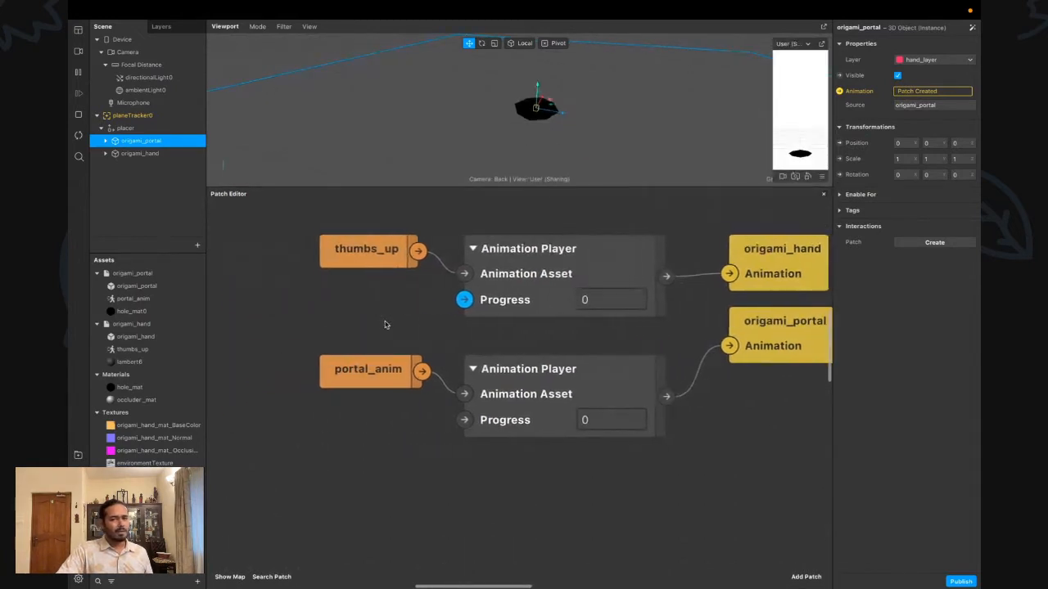
{"action": "scroll", "coordinate": [381, 336], "scroll_direction": "down", "scroll_amount": 1}
{"action": "scroll", "coordinate": [420, 353], "scroll_direction": "down", "scroll_amount": 3, "text": "ctrl"}
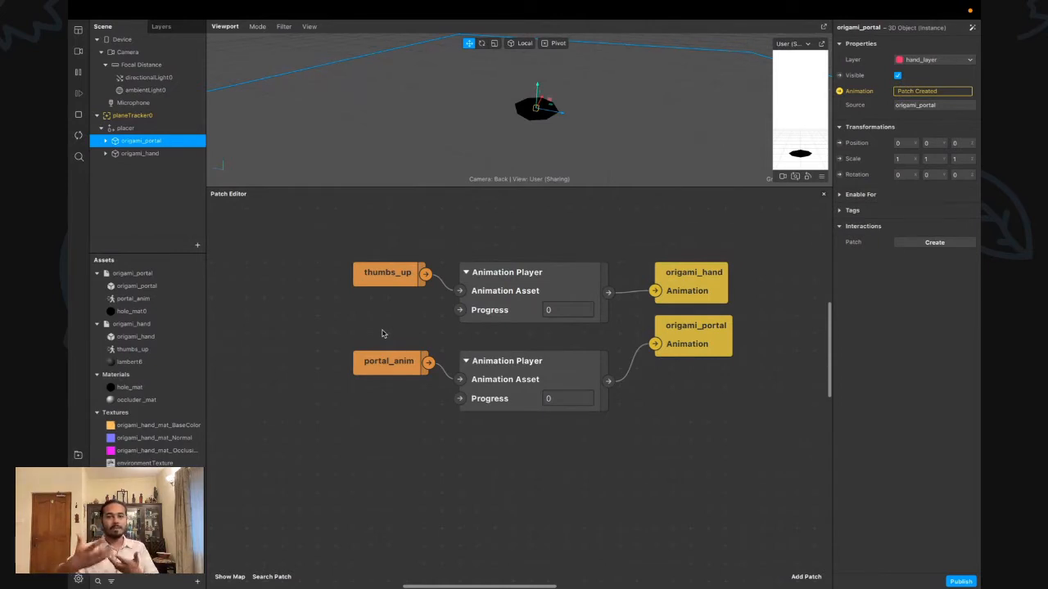
{"action": "scroll", "coordinate": [382, 333], "scroll_direction": "down", "scroll_amount": 2}
{"action": "left_click_drag", "start_coordinate": [459, 276], "coordinate": [426, 327]}
{"action": "scroll", "coordinate": [439, 429], "scroll_direction": "up", "scroll_amount": 2}
{"action": "scroll", "coordinate": [431, 292], "scroll_direction": "down", "scroll_amount": 2}
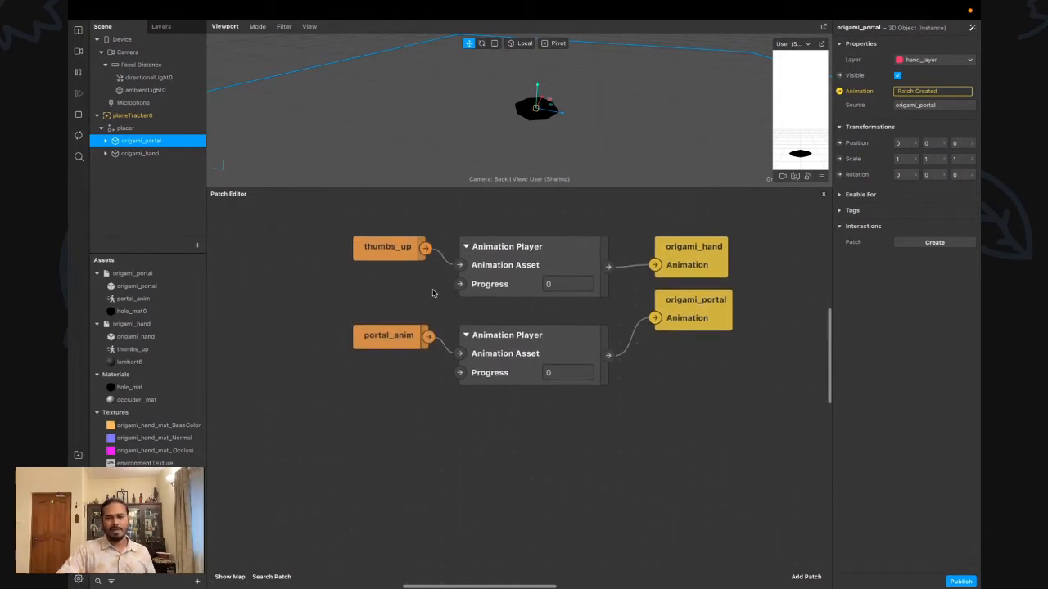
{"action": "left_click_drag", "start_coordinate": [454, 230], "coordinate": [594, 402]}
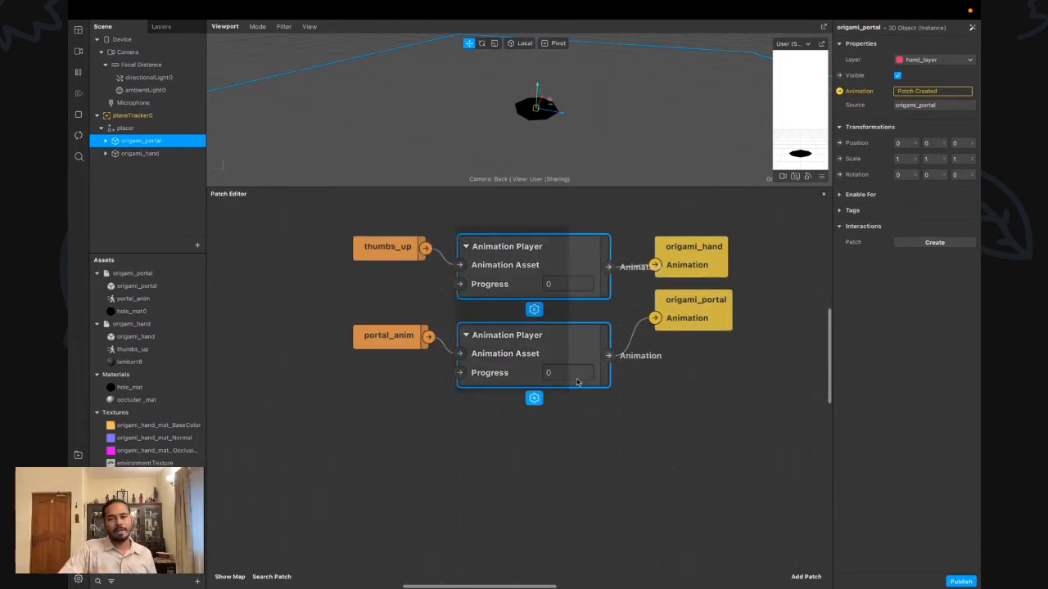
{"action": "left_click", "coordinate": [610, 412]}
Add a Screen Tap patch in the empty space ahead of the thumbs_up and portal_anim patches
{"action": "scroll", "coordinate": [369, 445], "scroll_direction": "left", "scroll_amount": 3}
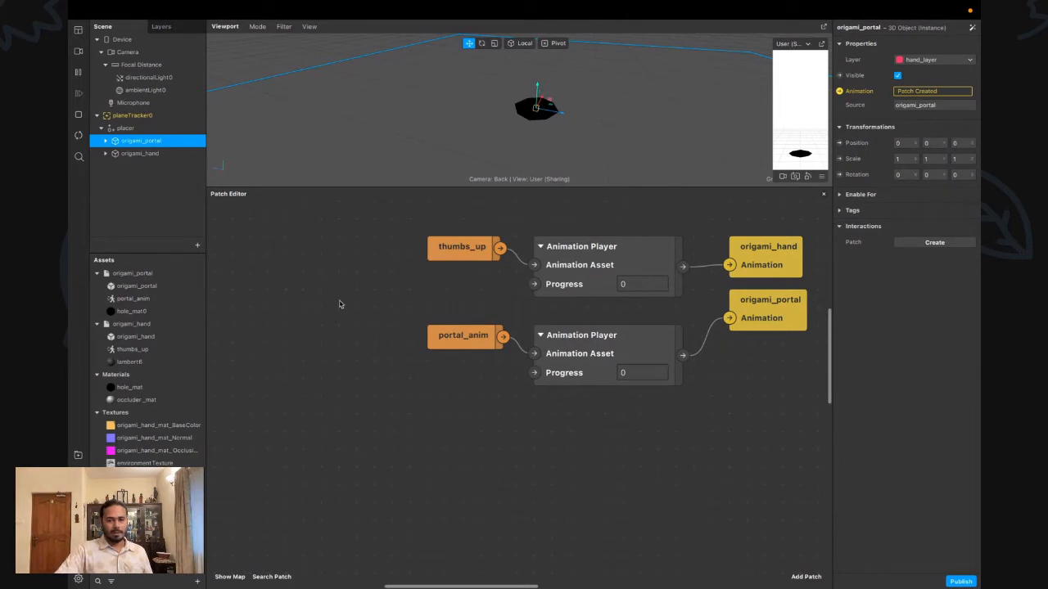
{"action": "scroll", "coordinate": [337, 304], "scroll_direction": "left", "scroll_amount": 5}
{"action": "right_click", "coordinate": [313, 315]}
{"action": "type", "text": "scre"}
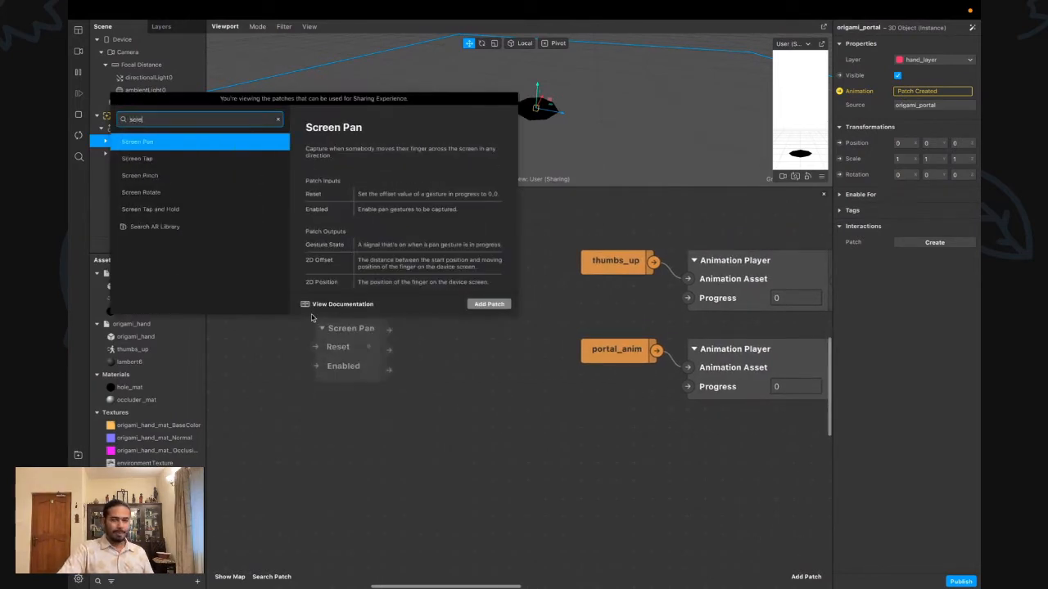
{"action": "key", "text": "Down"}
{"action": "key", "text": "Down"}
{"action": "key", "text": "Up"}
{"action": "key", "text": "Up"}
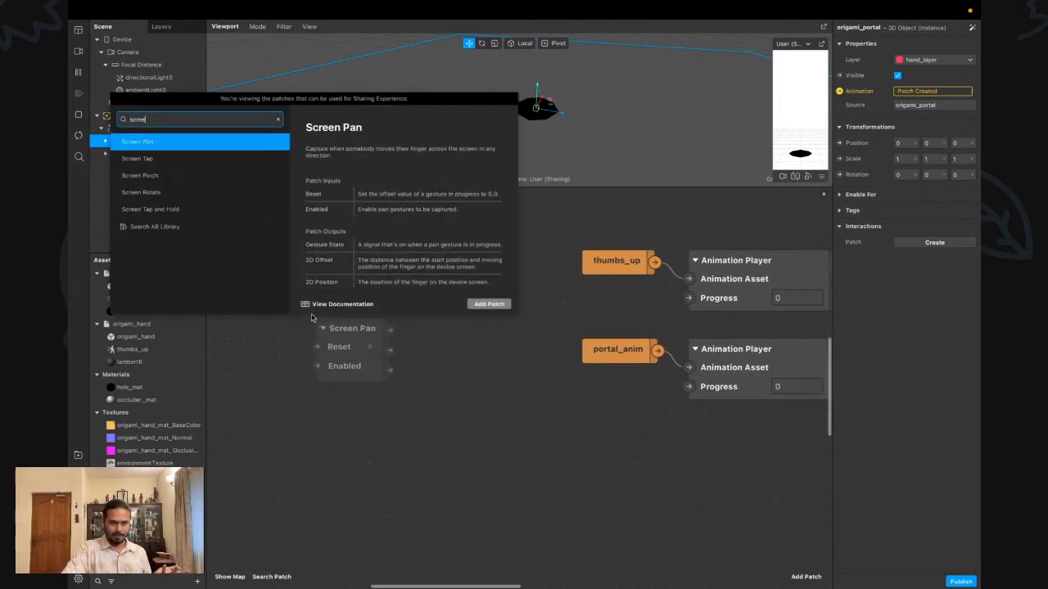
{"action": "key", "text": "Down"}
{"action": "key", "text": "Return"}
{"action": "scroll", "coordinate": [360, 331], "scroll_direction": "right", "scroll_amount": 2}
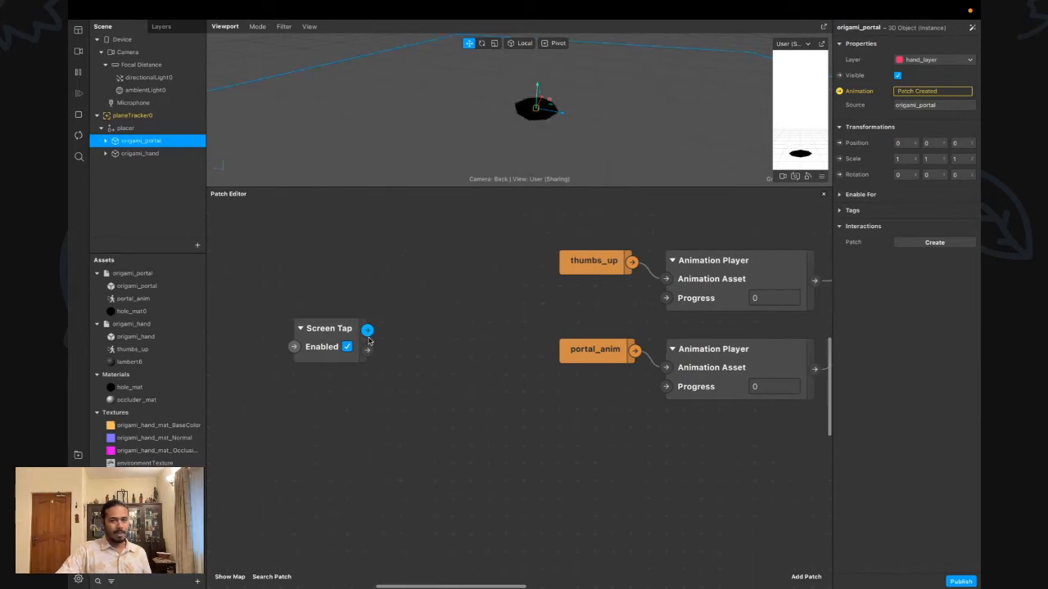
Move the Screen Tap patch farther from the animation assets to leave space for more patches between them
{"action": "left_click_drag", "start_coordinate": [367, 330], "coordinate": [443, 361]}
{"action": "left_click", "coordinate": [331, 345]}
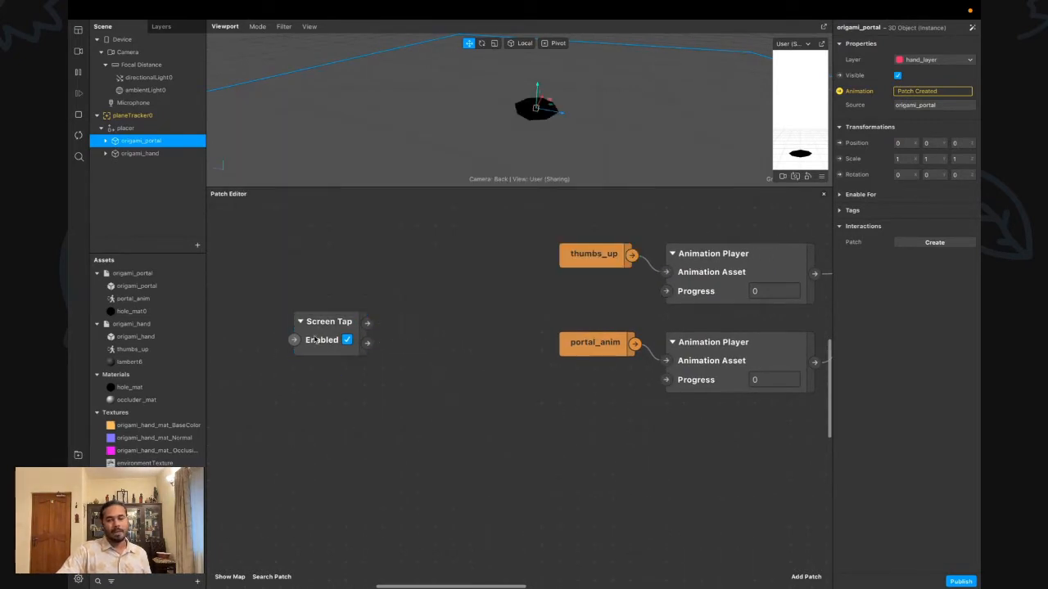
{"action": "left_click_drag", "start_coordinate": [311, 338], "coordinate": [203, 305]}
{"action": "left_click", "coordinate": [385, 339]}
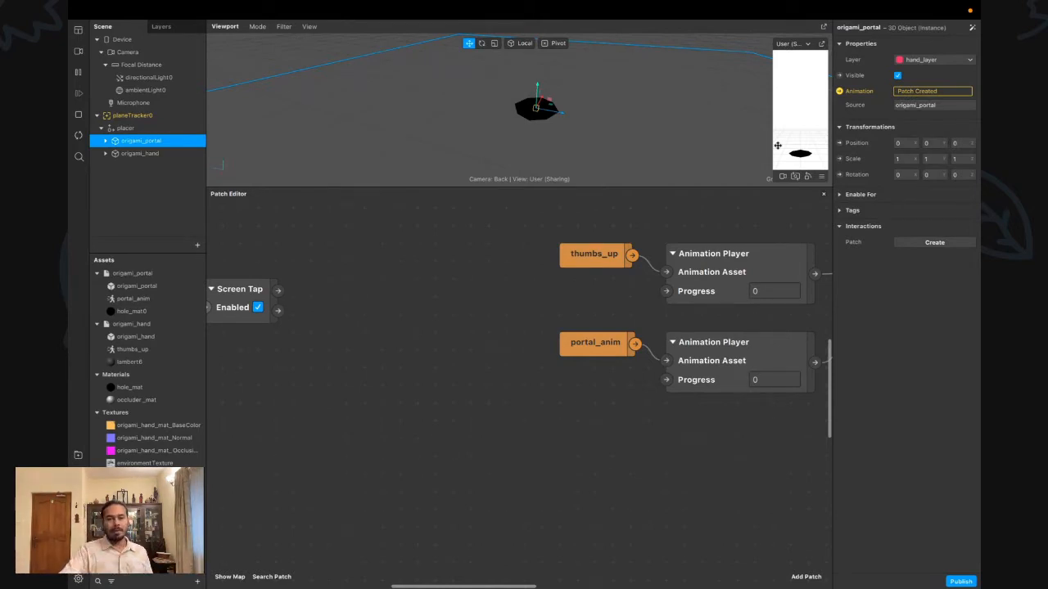
Add an Animation patch and place it right beside the Screen Tap patch
{"action": "double_click", "coordinate": [413, 321]}
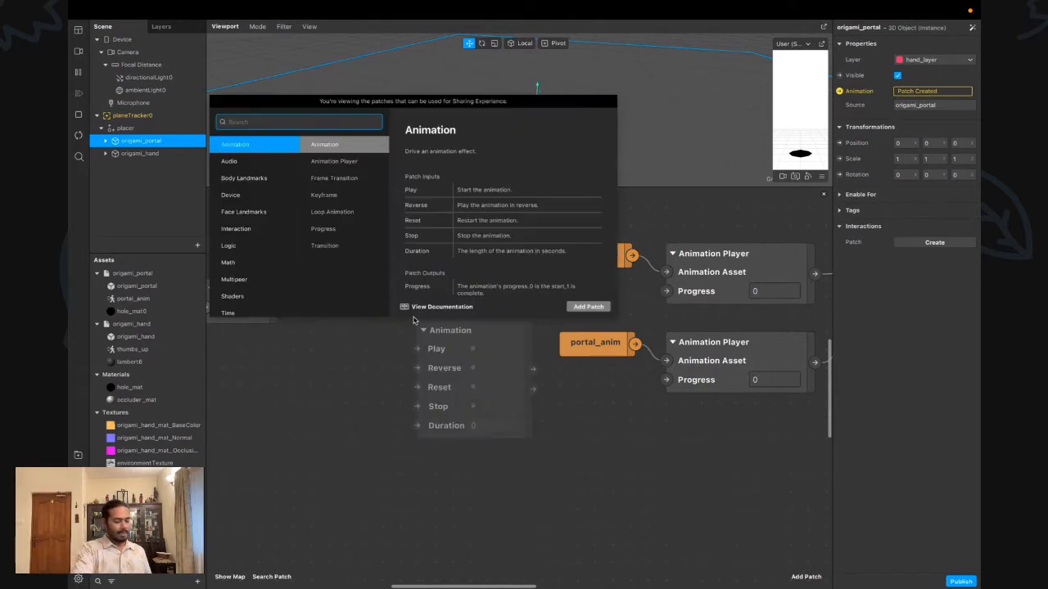
{"action": "type", "text": "anim"}
{"action": "key", "text": "BackSpace"}
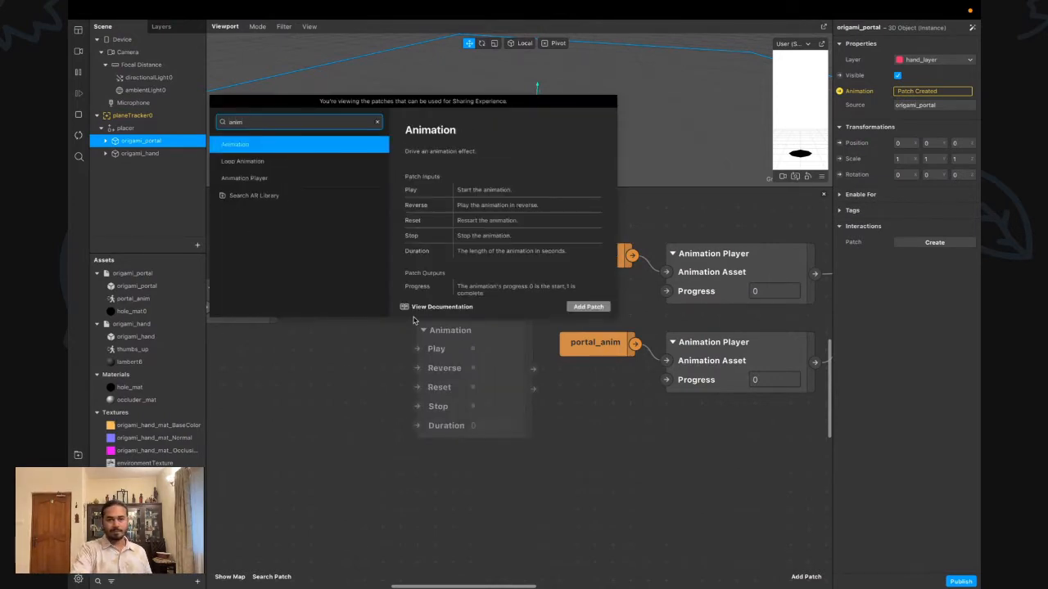
{"action": "key", "text": "Return"}
{"action": "left_click_drag", "start_coordinate": [414, 320], "coordinate": [302, 279]}
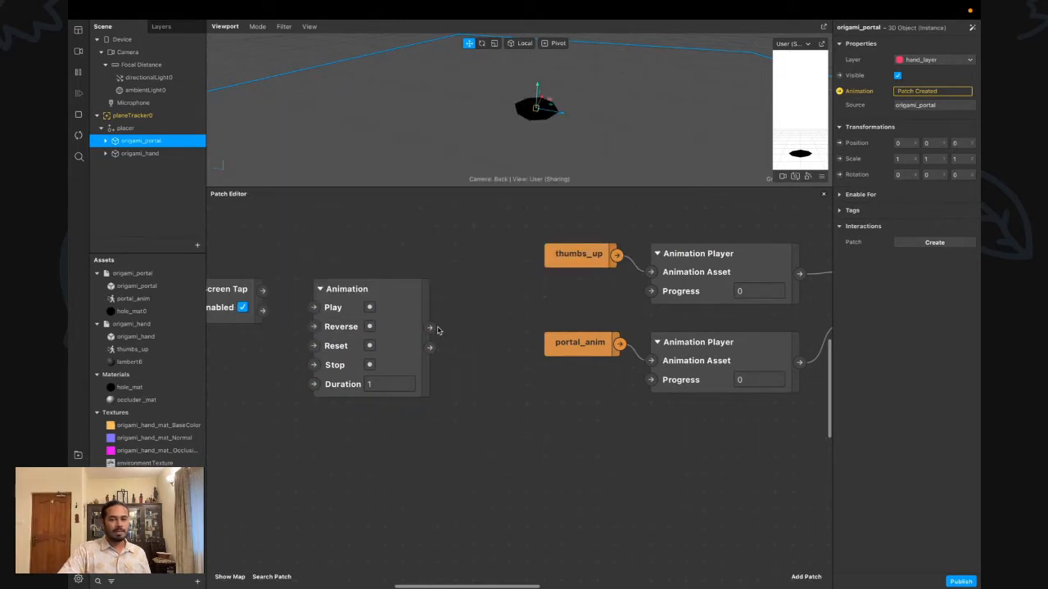
Add a Transition patch driven by the Animation patch's Progress output, and set its data type to Number
{"action": "left_click_drag", "start_coordinate": [429, 328], "coordinate": [446, 314]}
{"action": "type", "text": "tran"}
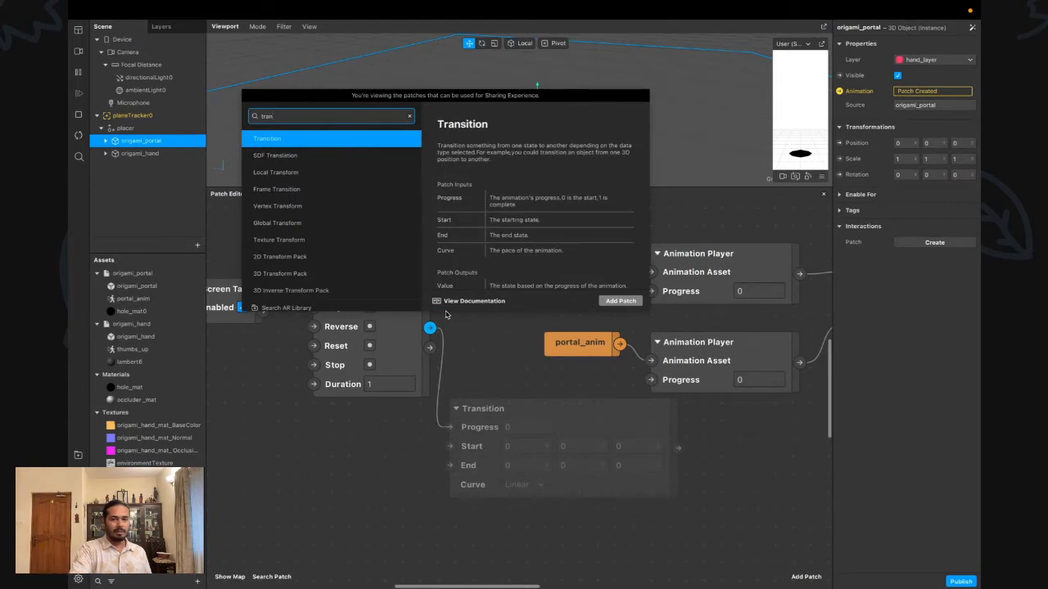
{"action": "key", "text": "Return"}
{"action": "left_click", "coordinate": [622, 487]}
{"action": "left_click", "coordinate": [570, 516]}
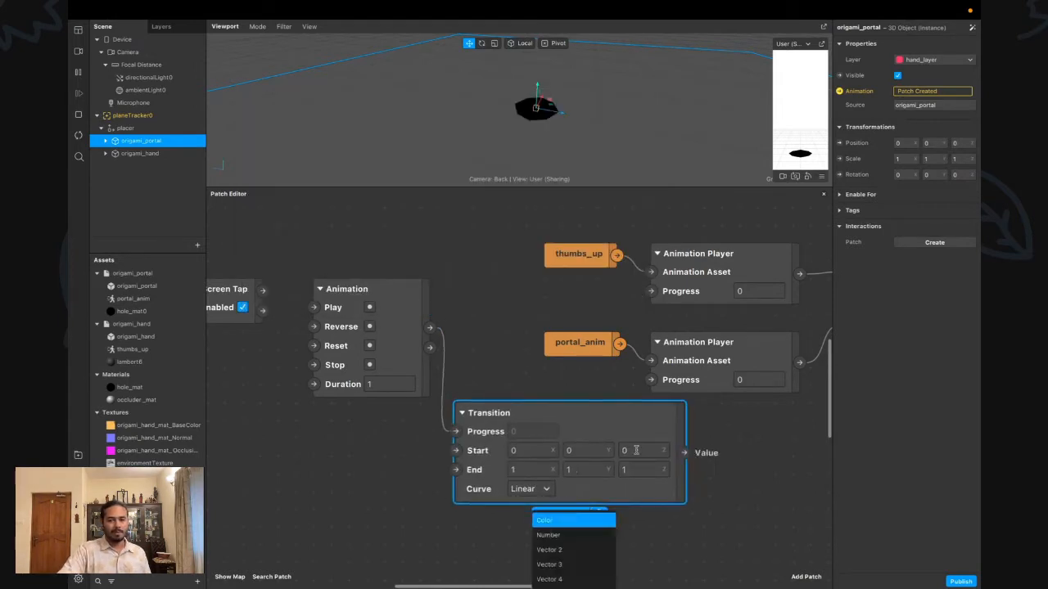
{"action": "left_click", "coordinate": [581, 535]}
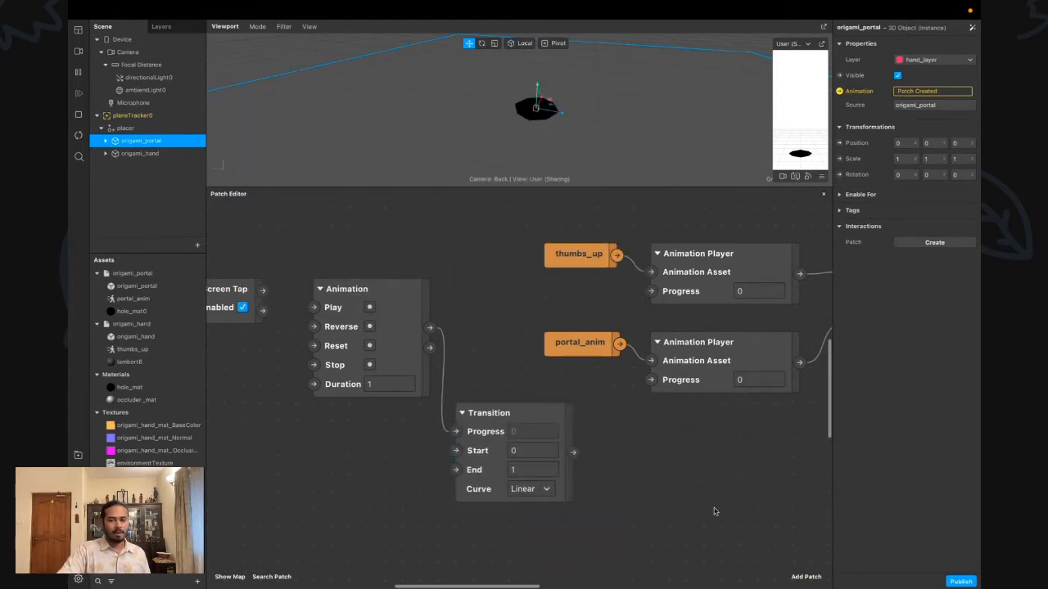
Arrange the Screen Tap, Animation and Transition patches in a compact row ahead of the animation assets
{"action": "scroll", "coordinate": [393, 327], "scroll_direction": "left", "scroll_amount": 3}
{"action": "left_click_drag", "start_coordinate": [334, 261], "coordinate": [437, 366]}
{"action": "left_click", "coordinate": [577, 390]}
{"action": "left_click_drag", "start_coordinate": [668, 446], "coordinate": [552, 331]}
{"action": "scroll", "coordinate": [651, 417], "scroll_direction": "up", "scroll_amount": 1}
{"action": "left_click", "coordinate": [714, 392]}
{"action": "scroll", "coordinate": [637, 397], "scroll_direction": "right", "scroll_amount": 1}
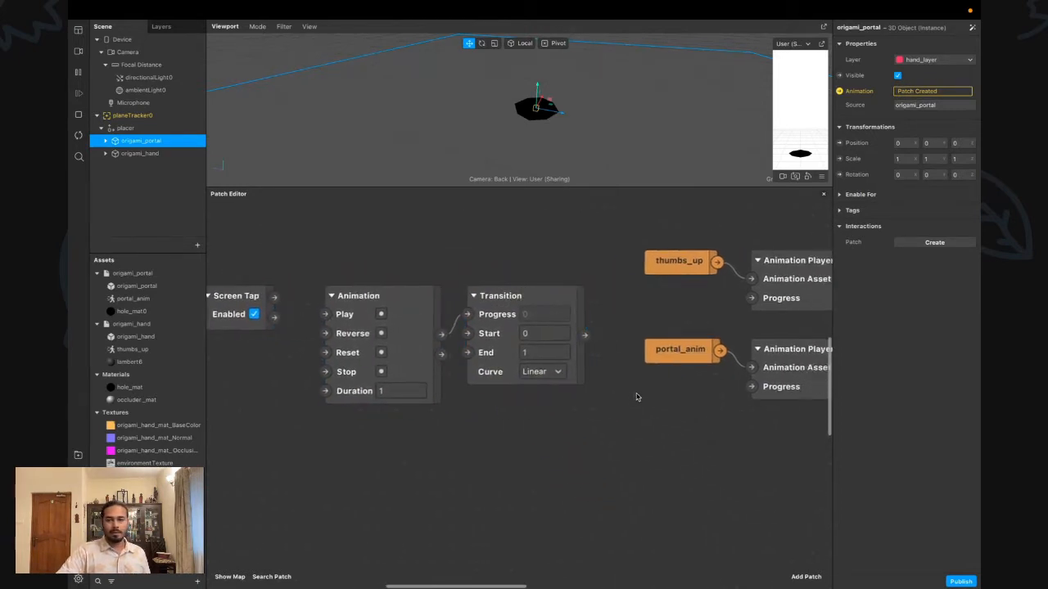
{"action": "scroll", "coordinate": [637, 397], "scroll_direction": "left", "scroll_amount": 1}
{"action": "left_click", "coordinate": [278, 315]}
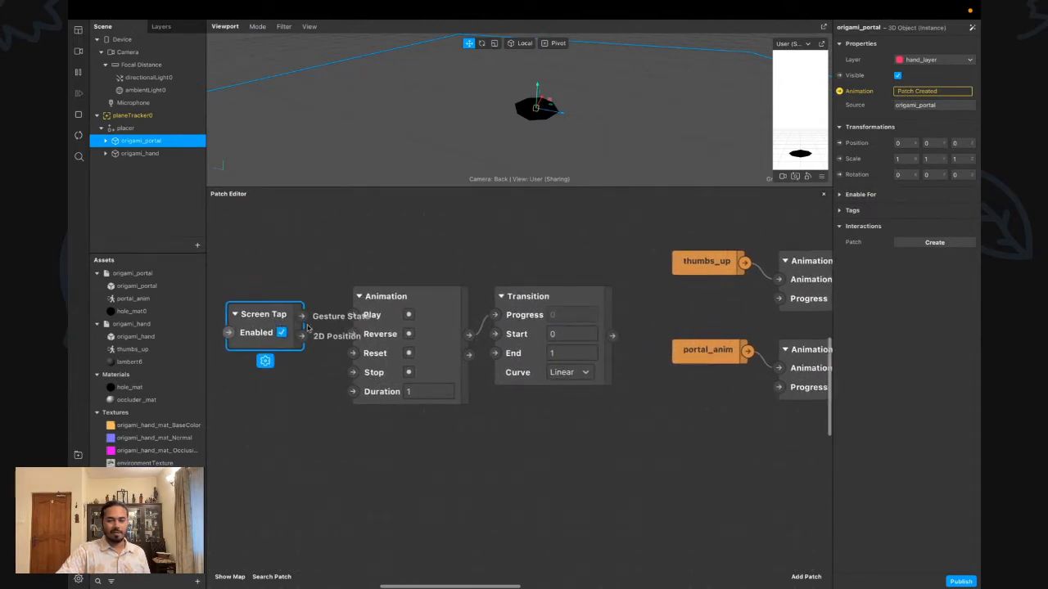
Move the Screen Tap patch closer to the Animation patch
{"action": "scroll", "coordinate": [307, 327], "scroll_direction": "right", "scroll_amount": 3}
{"action": "left_click_drag", "start_coordinate": [226, 265], "coordinate": [463, 394]}
{"action": "scroll", "coordinate": [294, 414], "scroll_direction": "left", "scroll_amount": 2}
{"action": "left_click", "coordinate": [285, 423]}
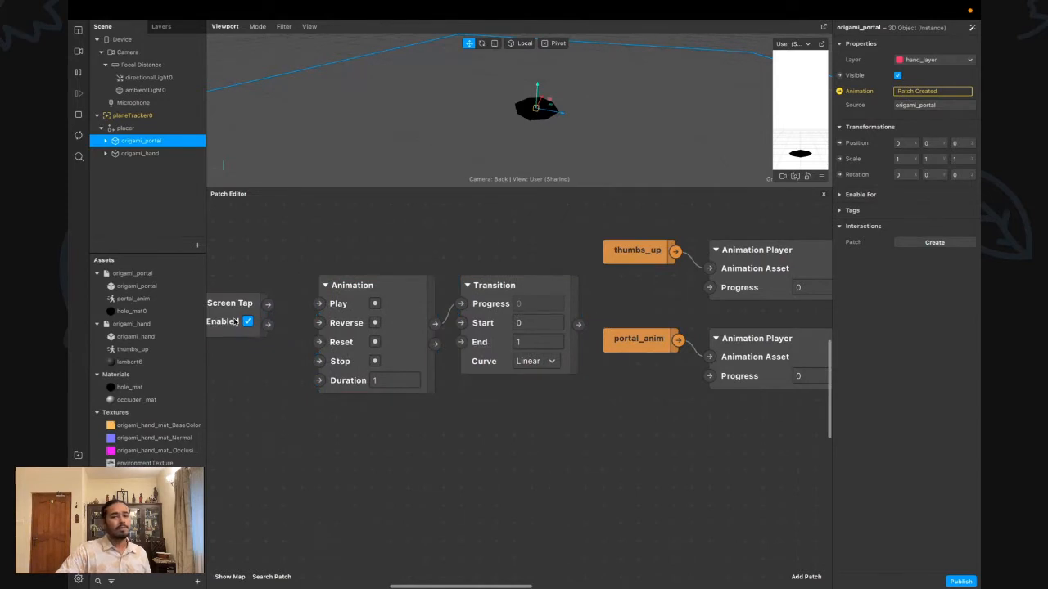
{"action": "left_click_drag", "start_coordinate": [234, 320], "coordinate": [254, 304]}
{"action": "scroll", "coordinate": [259, 313], "scroll_direction": "up", "scroll_amount": 1}
{"action": "left_click", "coordinate": [276, 393]}
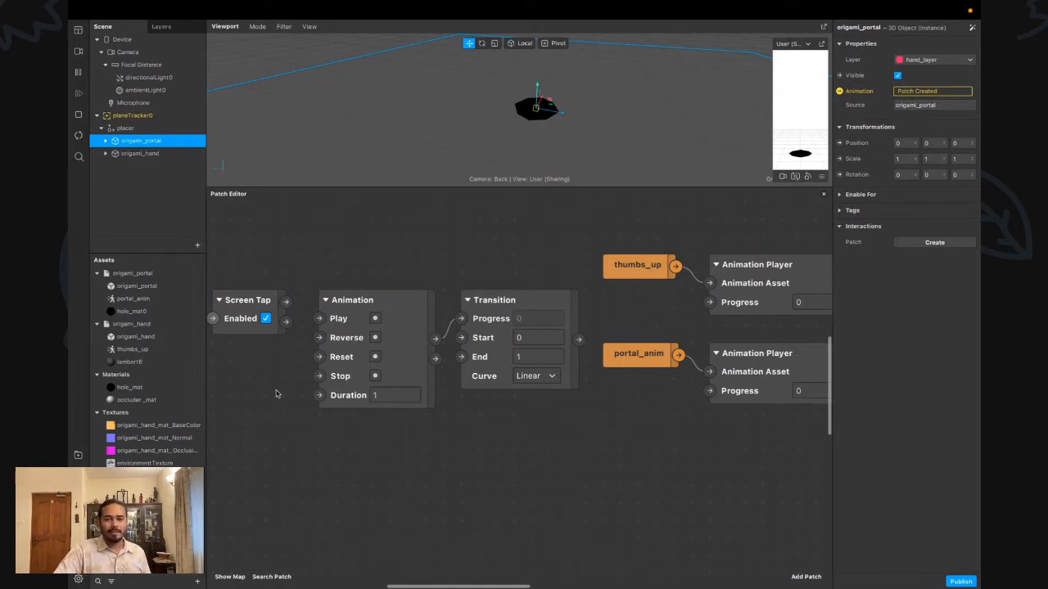
{"action": "scroll", "coordinate": [339, 375], "scroll_direction": "left", "scroll_amount": 2}
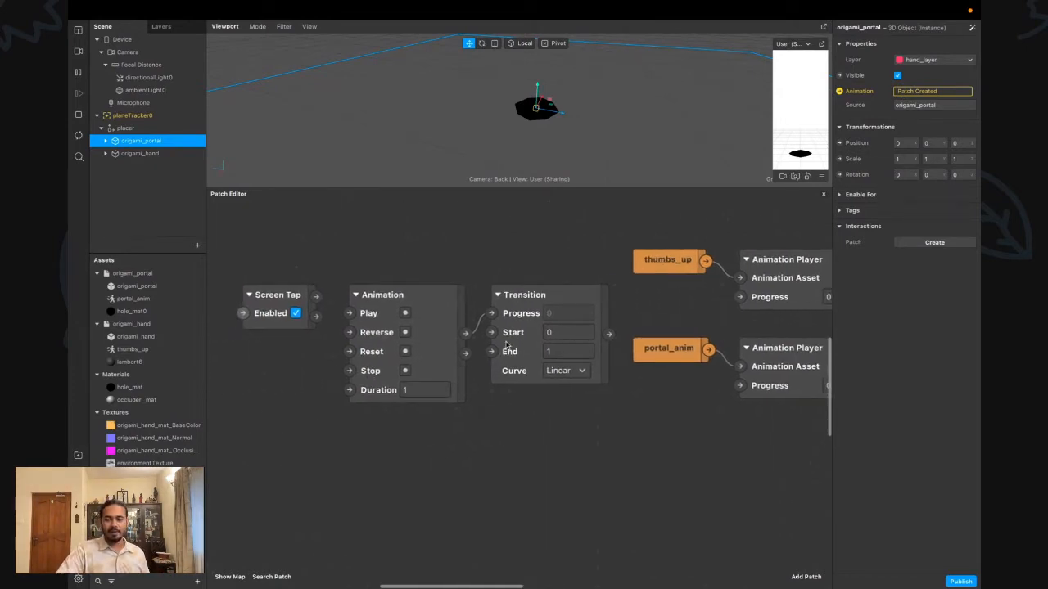
Connect the Screen Tap patch's Gesture State output to the Animation patch's Play input
{"action": "scroll", "coordinate": [499, 345], "scroll_direction": "right", "scroll_amount": 3}
{"action": "left_click_drag", "start_coordinate": [221, 257], "coordinate": [460, 347]}
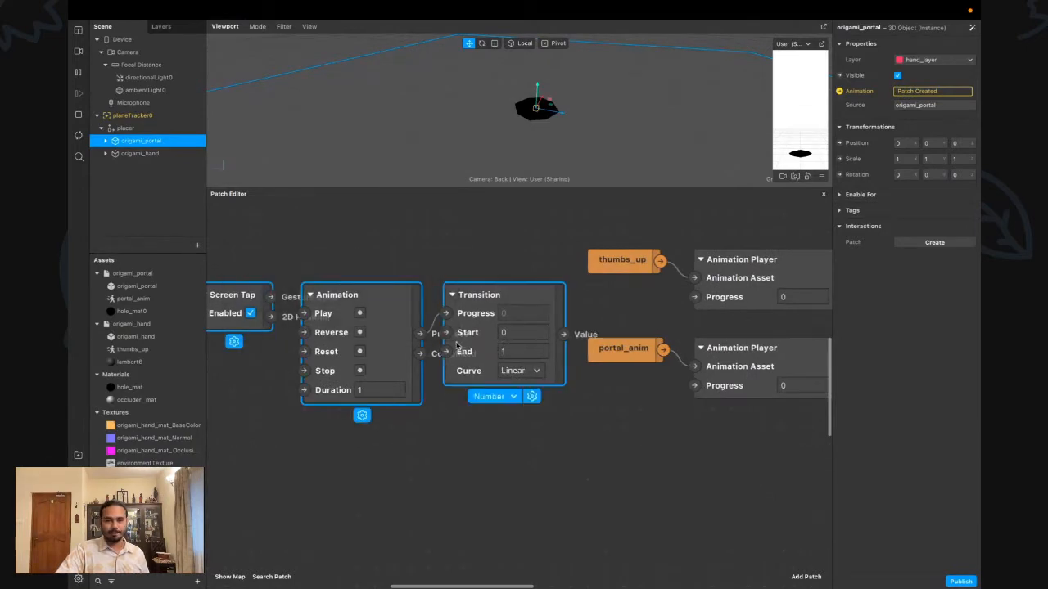
{"action": "left_click", "coordinate": [458, 437]}
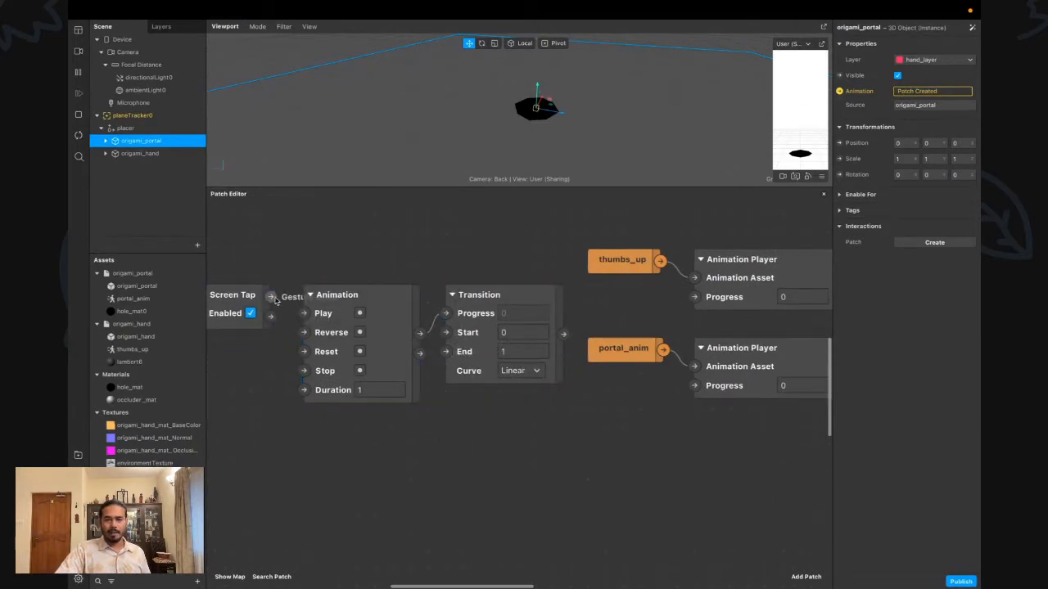
{"action": "left_click_drag", "start_coordinate": [271, 296], "coordinate": [305, 318]}
{"action": "left_click_drag", "start_coordinate": [304, 317], "coordinate": [305, 314]}
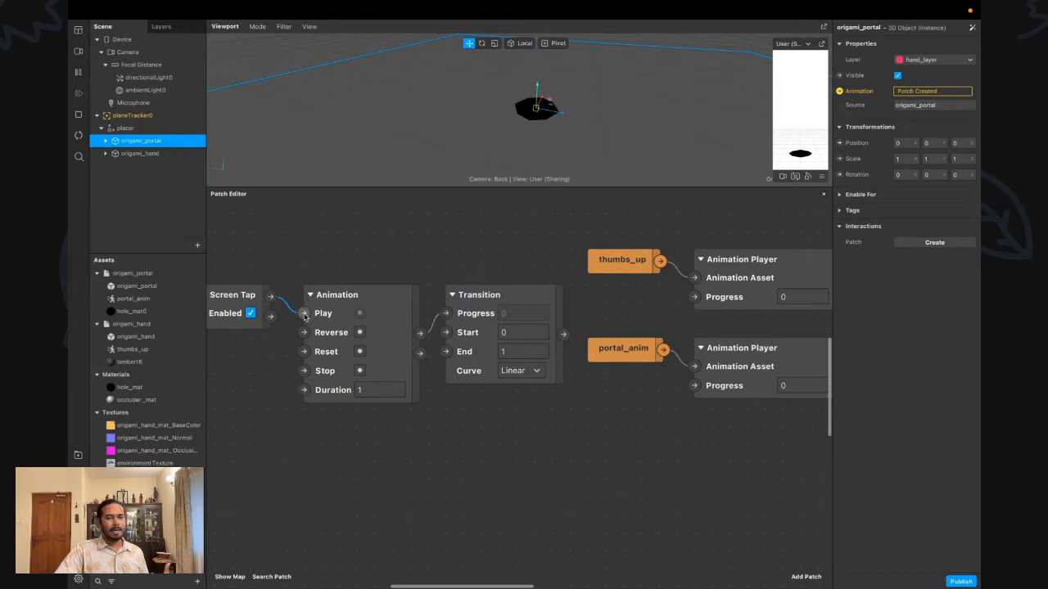
{"action": "left_click", "coordinate": [345, 310]}
{"action": "left_click", "coordinate": [518, 438]}
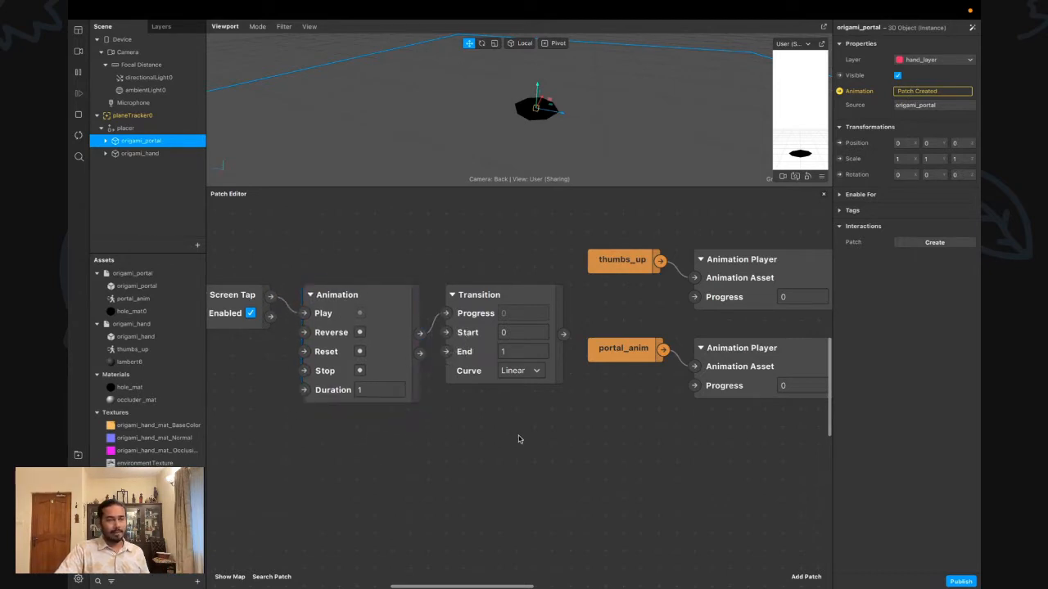
Connect the Transition patch's Value output to the Progress input of both Animation Players, and test the restarted effect with a simulated tap
{"action": "left_click_drag", "start_coordinate": [488, 360], "coordinate": [488, 360]}
{"action": "left_click", "coordinate": [598, 438]}
{"action": "left_click_drag", "start_coordinate": [563, 334], "coordinate": [694, 297]}
{"action": "left_click_drag", "start_coordinate": [565, 334], "coordinate": [694, 385]}
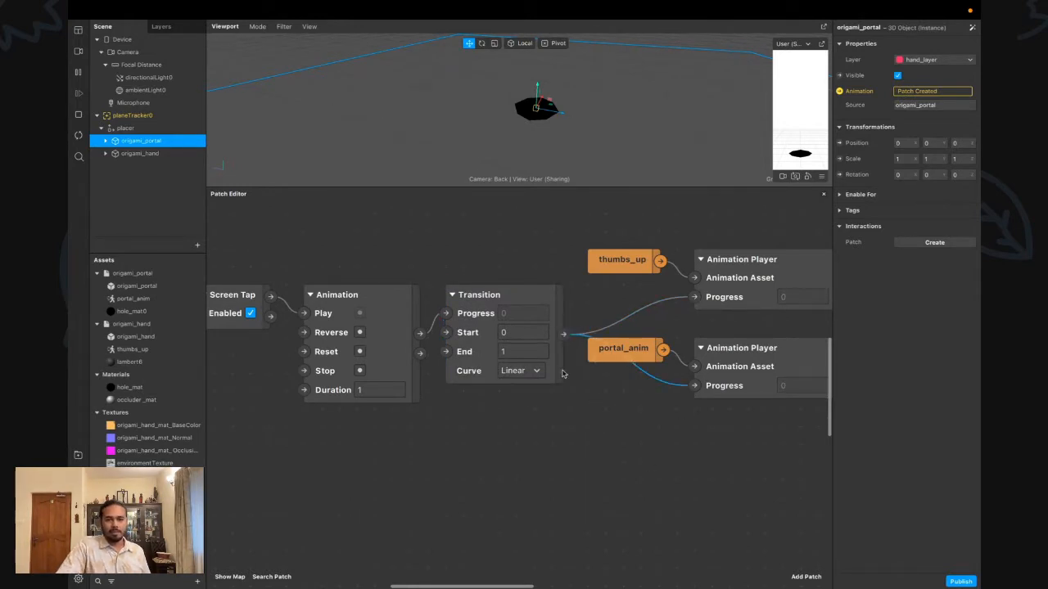
{"action": "left_click", "coordinate": [79, 137]}
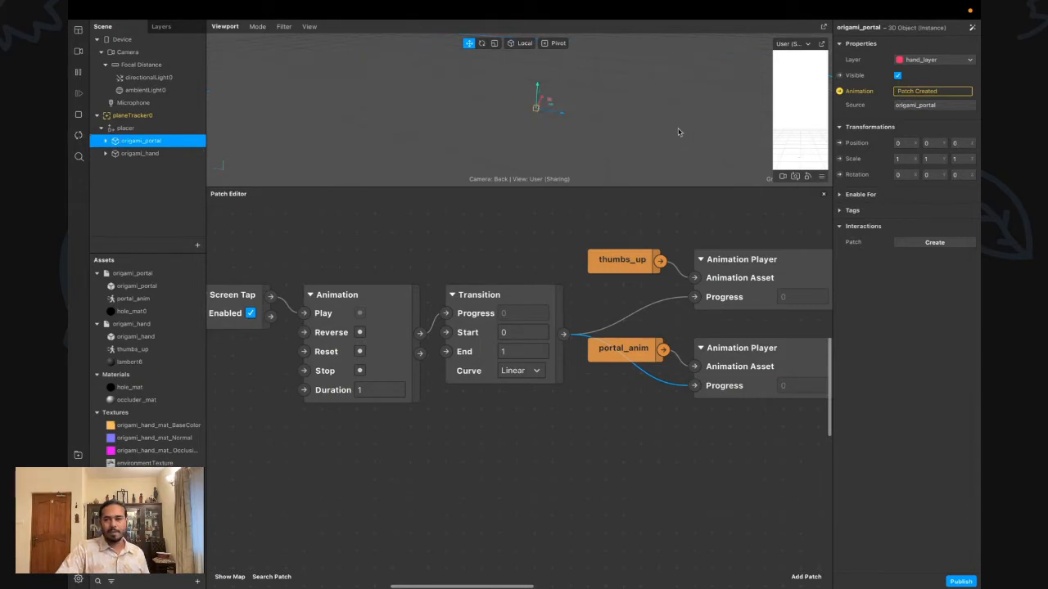
{"action": "left_click", "coordinate": [805, 135]}
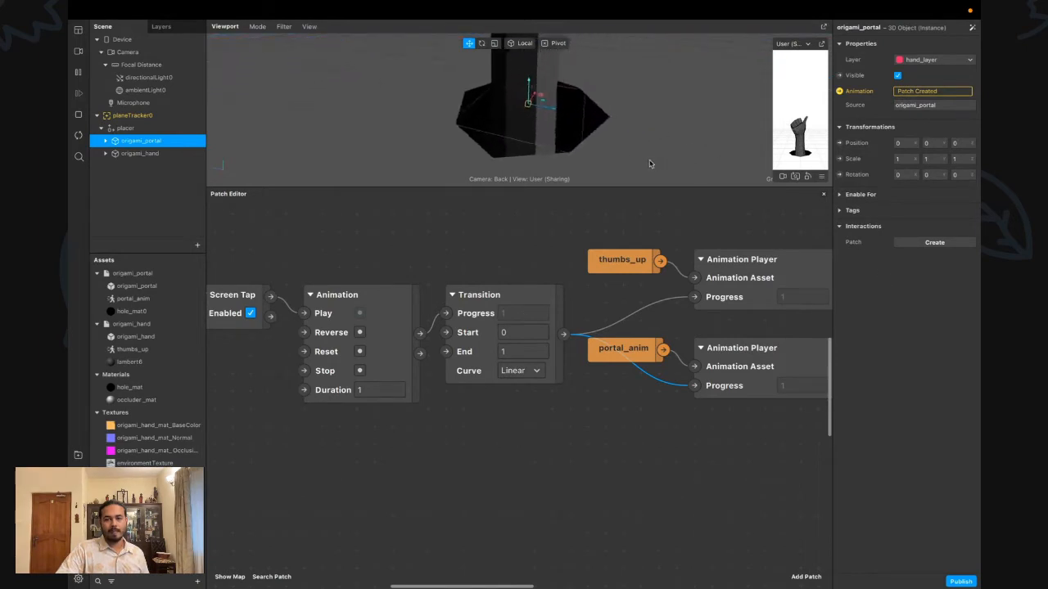
Set the Animation patch's Duration to 3
{"action": "left_click", "coordinate": [400, 390]}
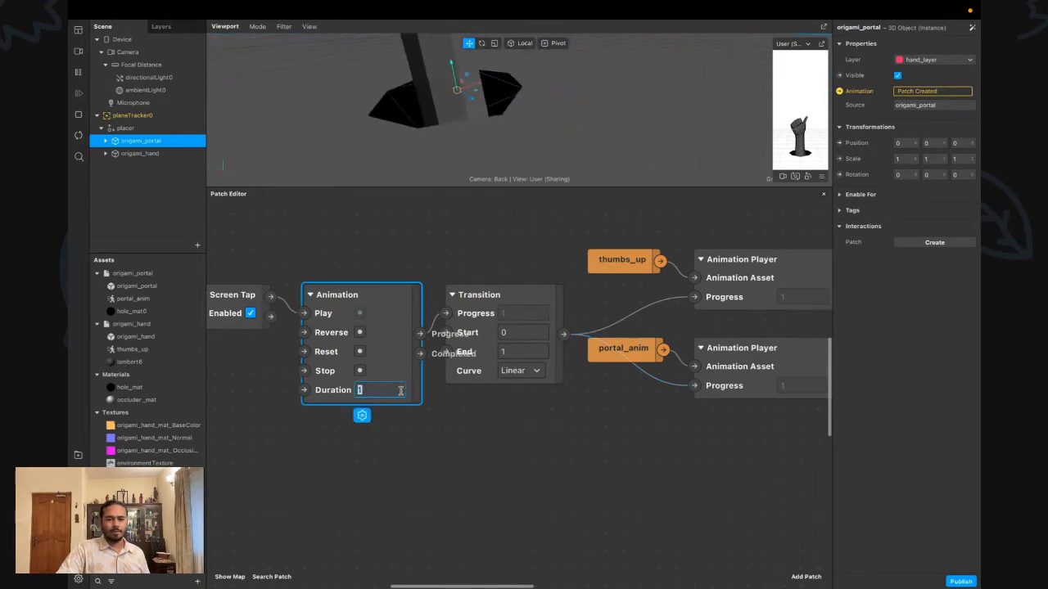
{"action": "type", "text": "3"}
{"action": "key", "text": "Return"}
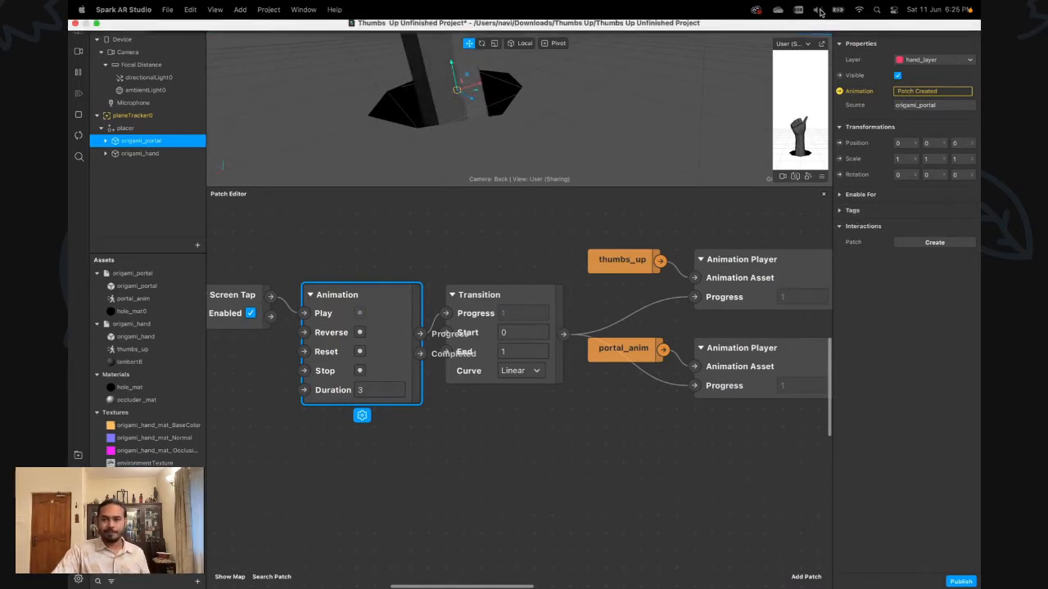
Enlarge the preview, restart the effect and simulate a screen tap to watch the portal and hand animation
{"action": "left_click", "coordinate": [822, 44]}
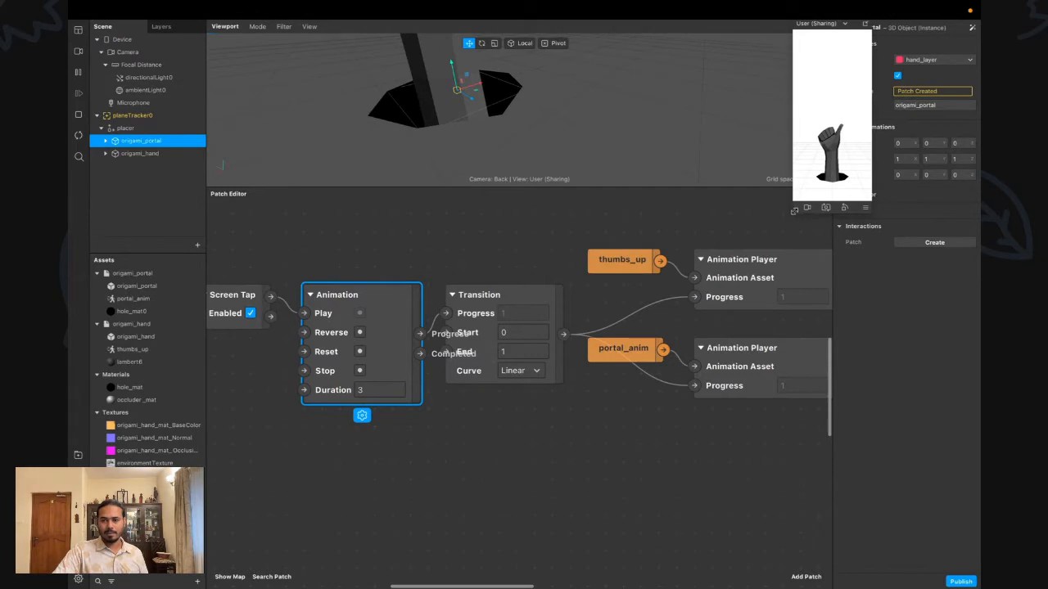
{"action": "left_click_drag", "start_coordinate": [793, 212], "coordinate": [629, 363]}
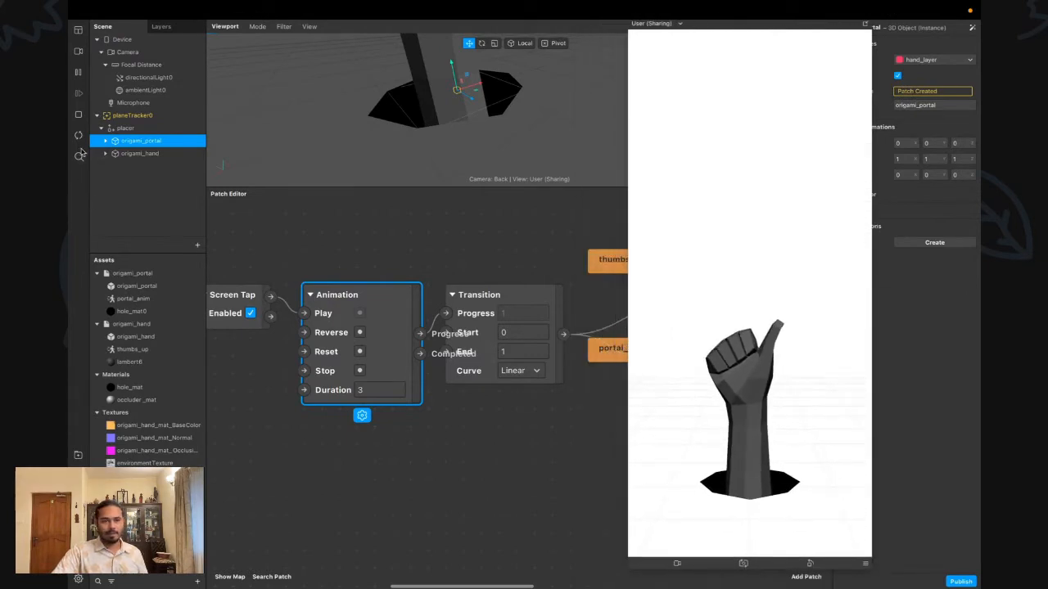
{"action": "left_click", "coordinate": [79, 136]}
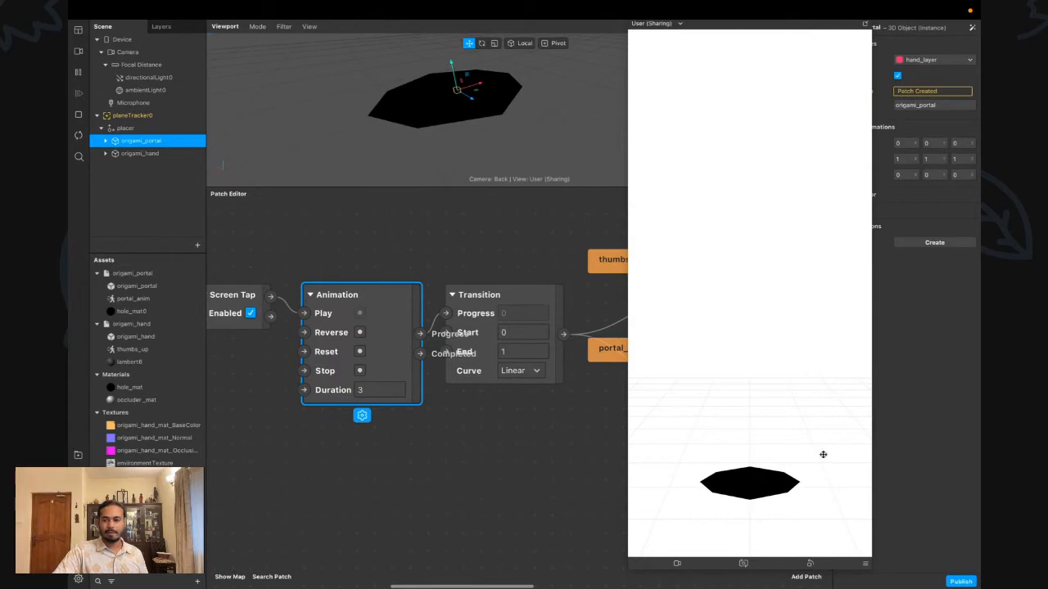
{"action": "left_click", "coordinate": [865, 563]}
{"action": "left_click", "coordinate": [851, 437]}
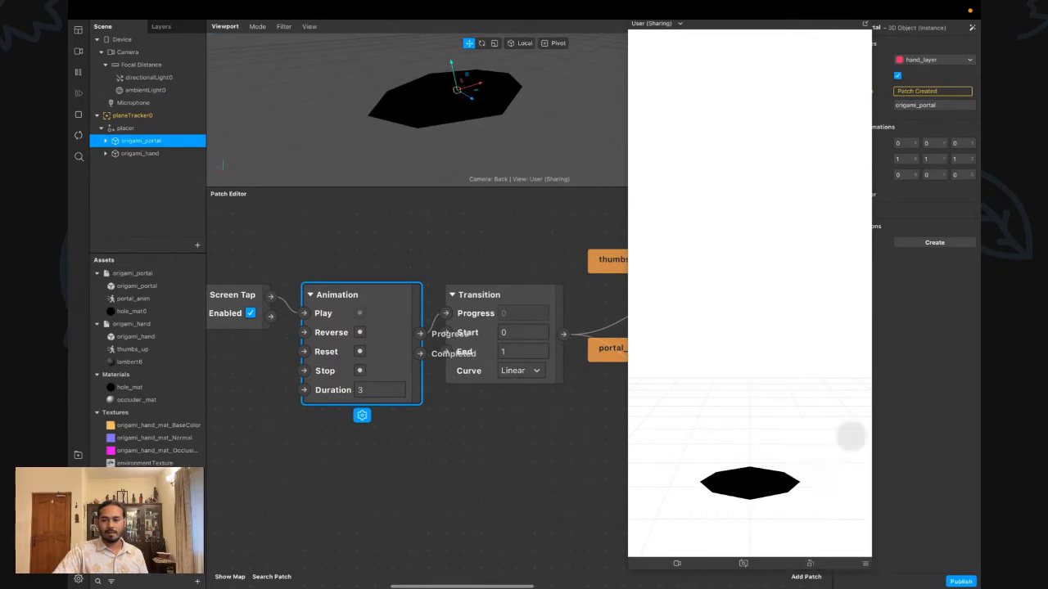
{"action": "left_click", "coordinate": [851, 437]}
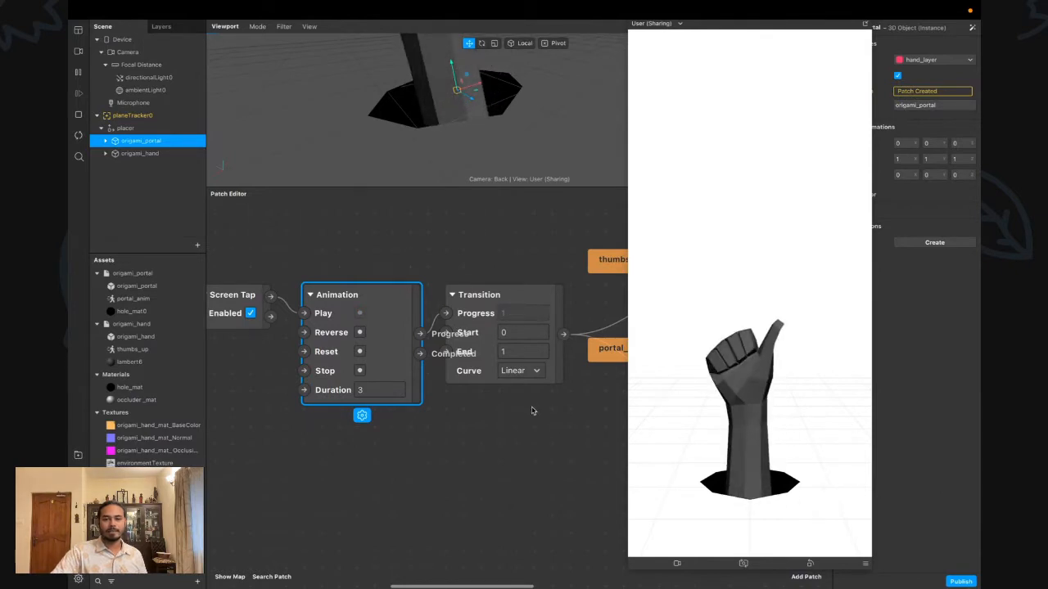
Try the Quartic In-Out curve on the Transition patch and replay the effect with a simulated tap
{"action": "left_click", "coordinate": [520, 370]}
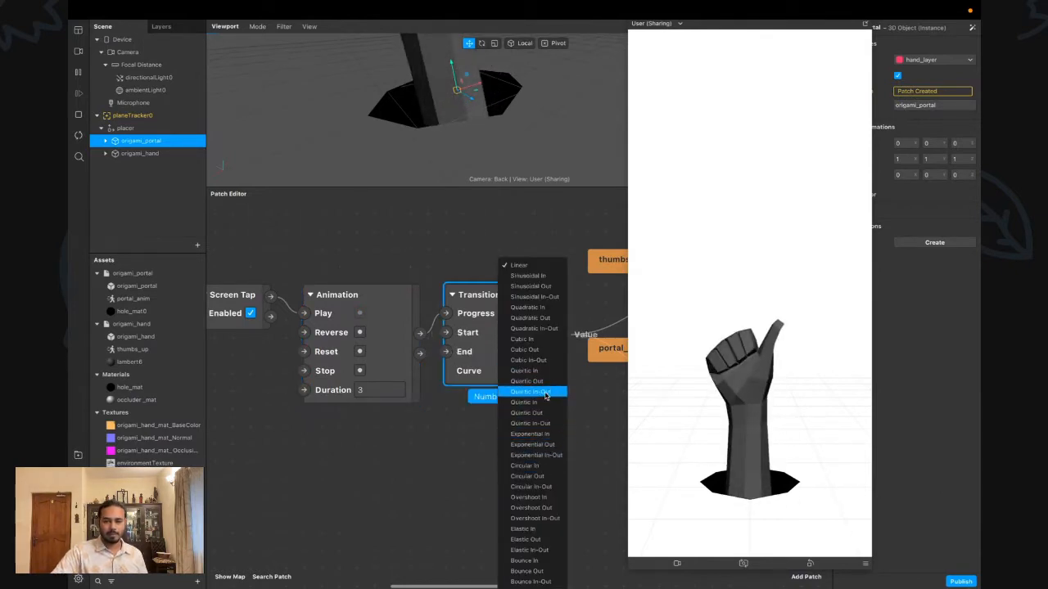
{"action": "left_click", "coordinate": [544, 393]}
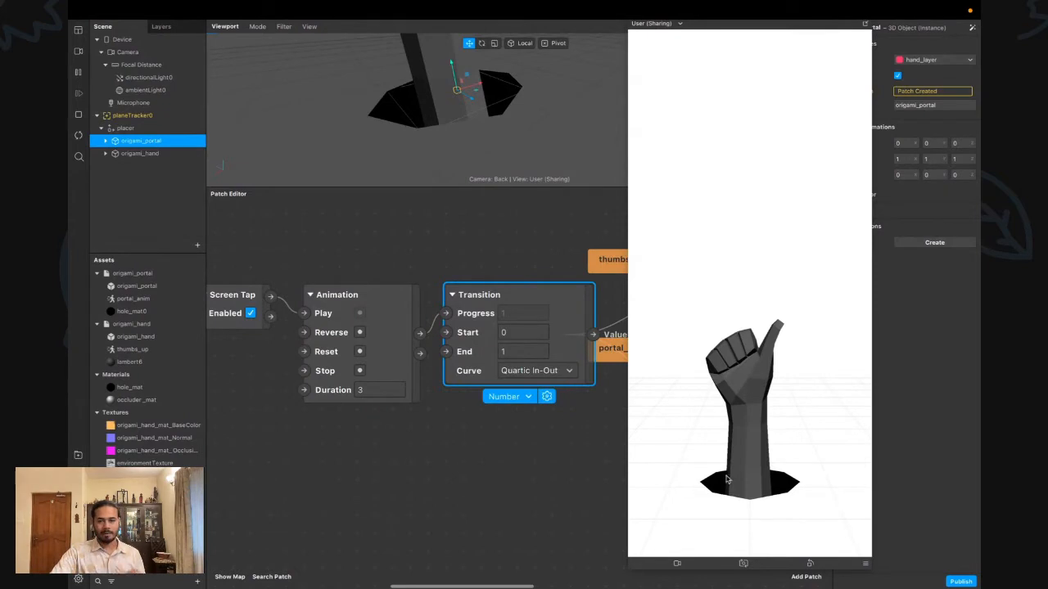
{"action": "left_click", "coordinate": [79, 136]}
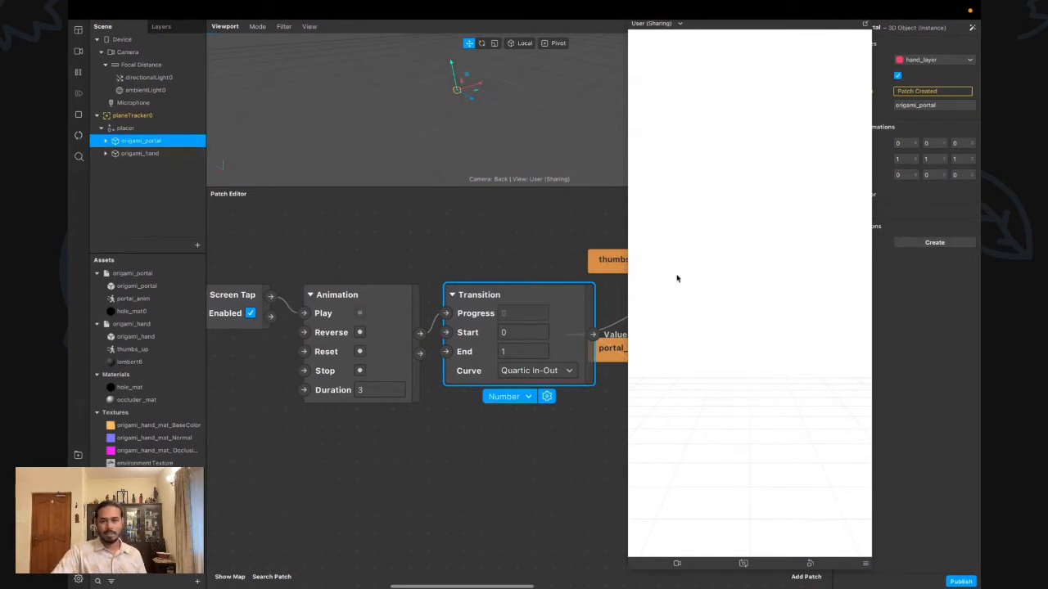
{"action": "left_click", "coordinate": [813, 468]}
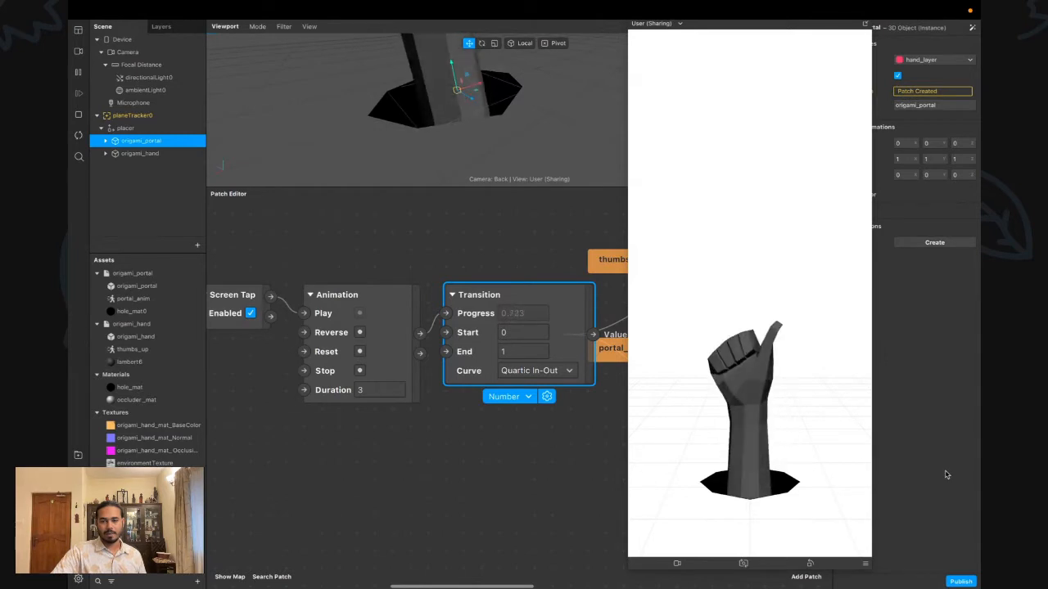
Set the Transition patch's curve to Quartic Out and replay the effect with a simulated tap
{"action": "left_click", "coordinate": [536, 371]}
{"action": "left_click", "coordinate": [545, 382]}
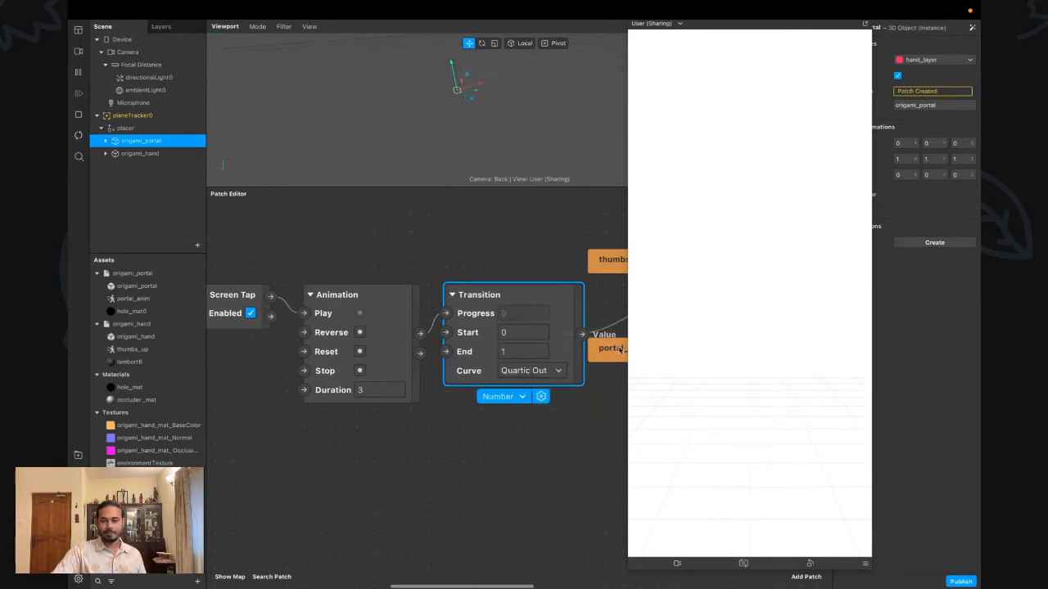
{"action": "left_click", "coordinate": [806, 420]}
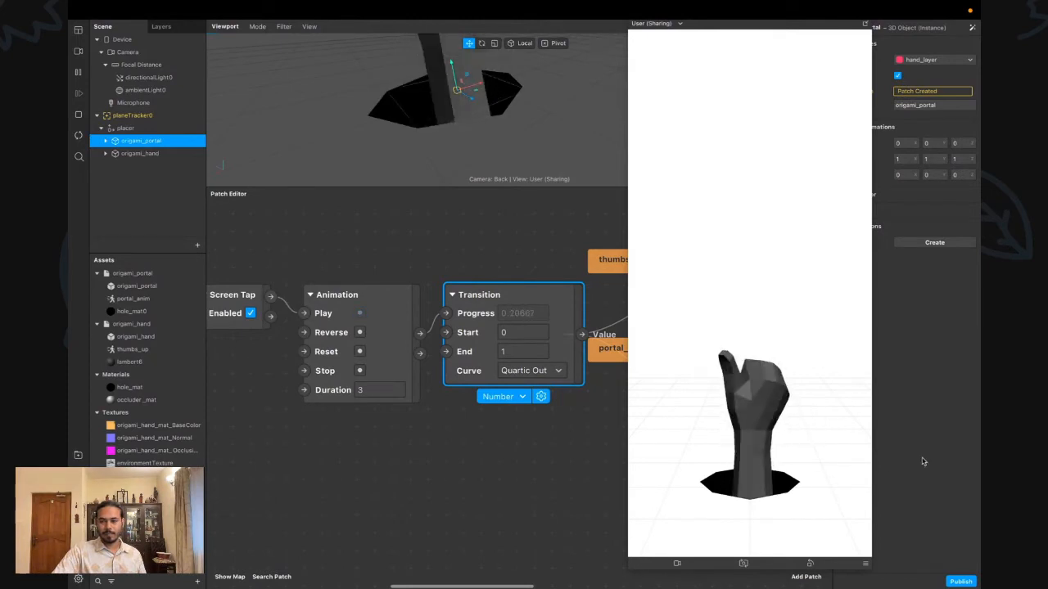
{"action": "left_click", "coordinate": [584, 486]}
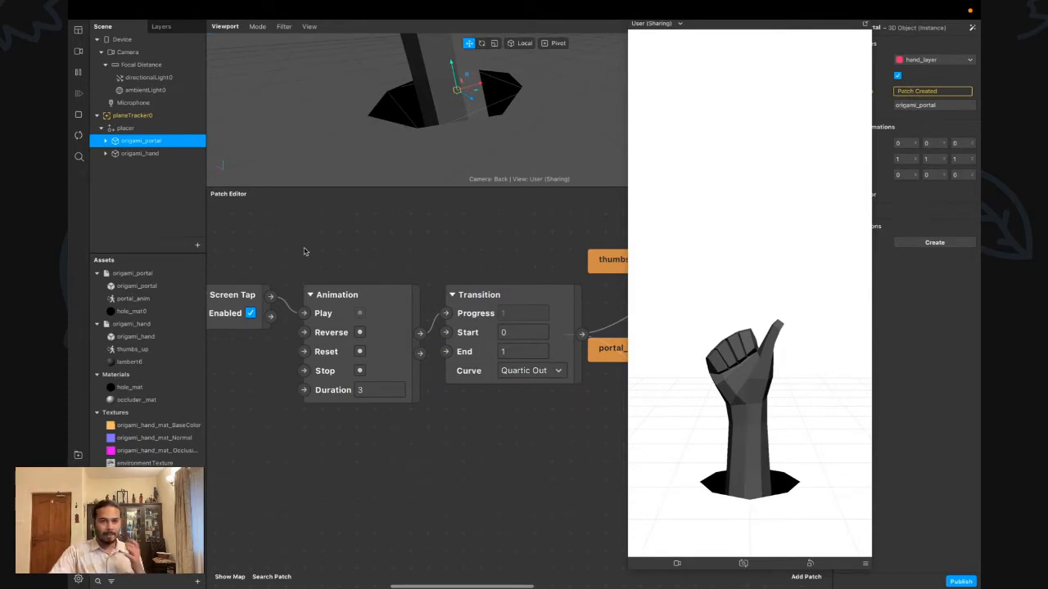
Switch the preview's simulation video to the outdoor scene with the tiled floor and house, and replay the tap animation
{"action": "left_click", "coordinate": [78, 52]}
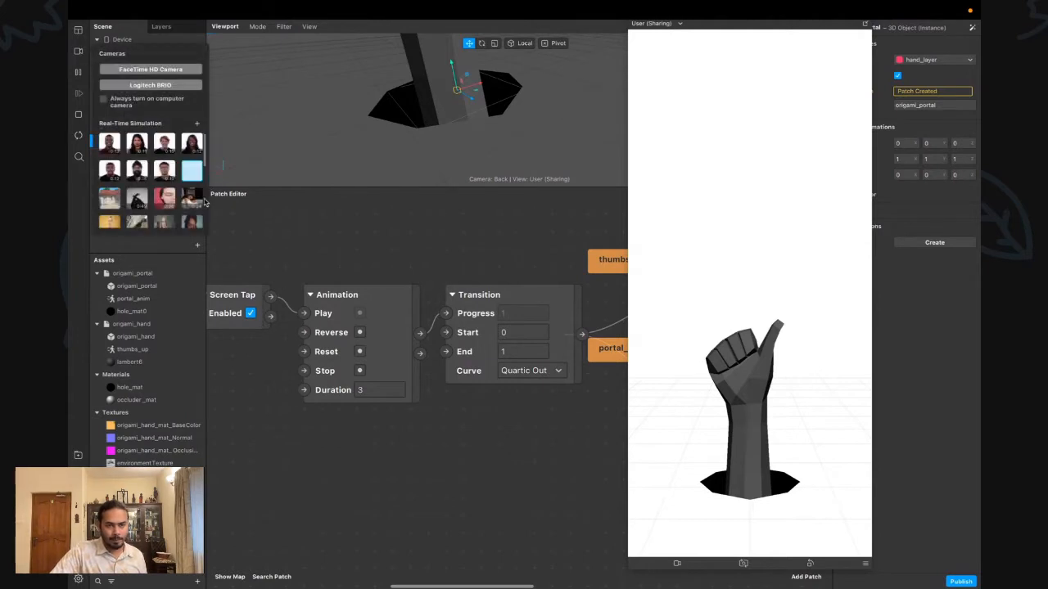
{"action": "left_click", "coordinate": [114, 205]}
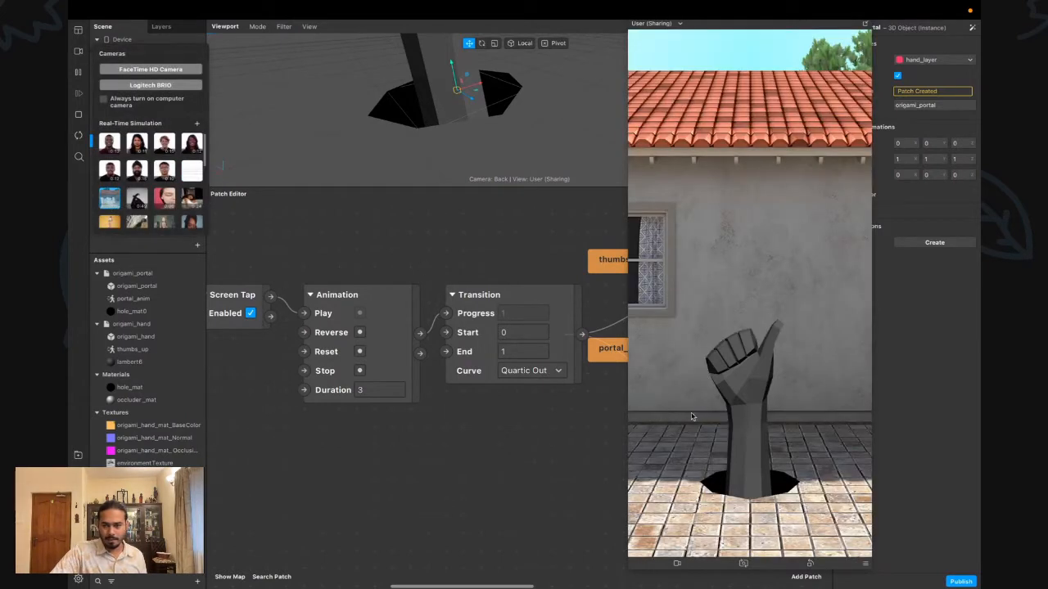
{"action": "left_click", "coordinate": [78, 136]}
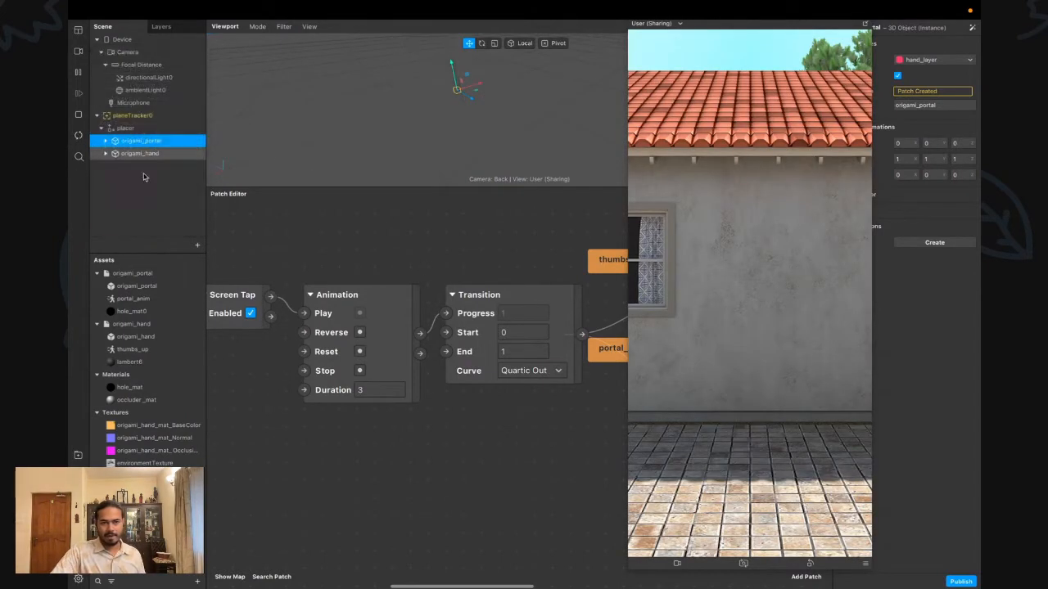
{"action": "left_click", "coordinate": [786, 453]}
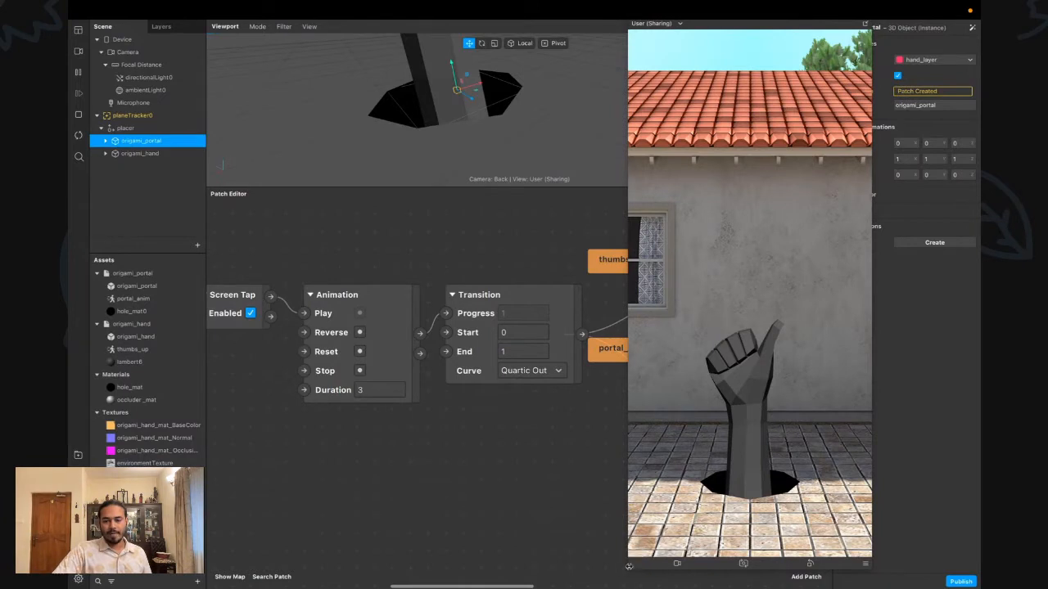
Shrink the preview window and move it clear of the Animation Player patches
{"action": "left_click", "coordinate": [628, 567]}
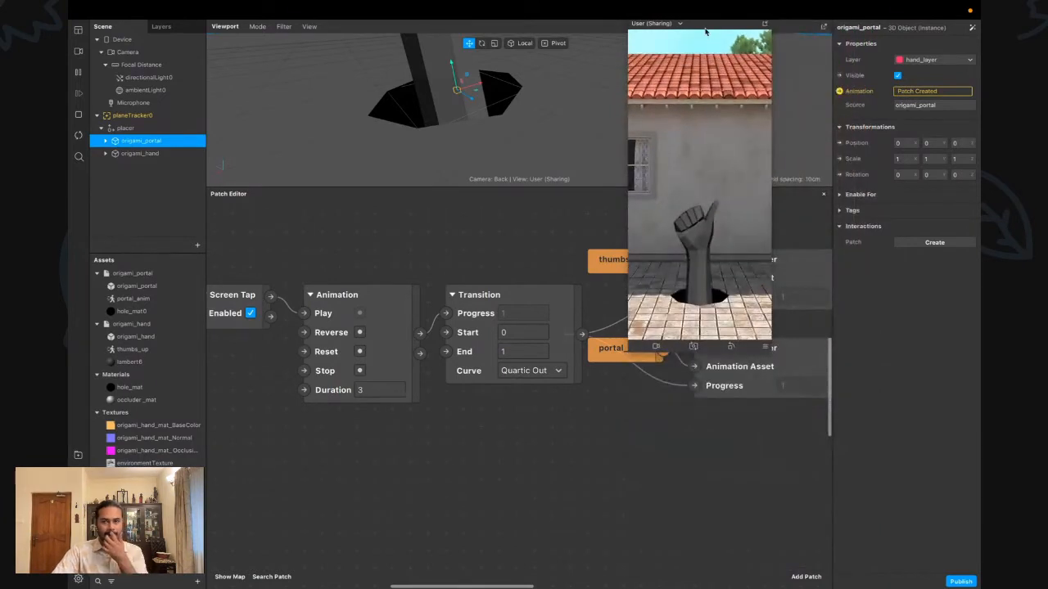
{"action": "left_click_drag", "start_coordinate": [705, 31], "coordinate": [894, 38]}
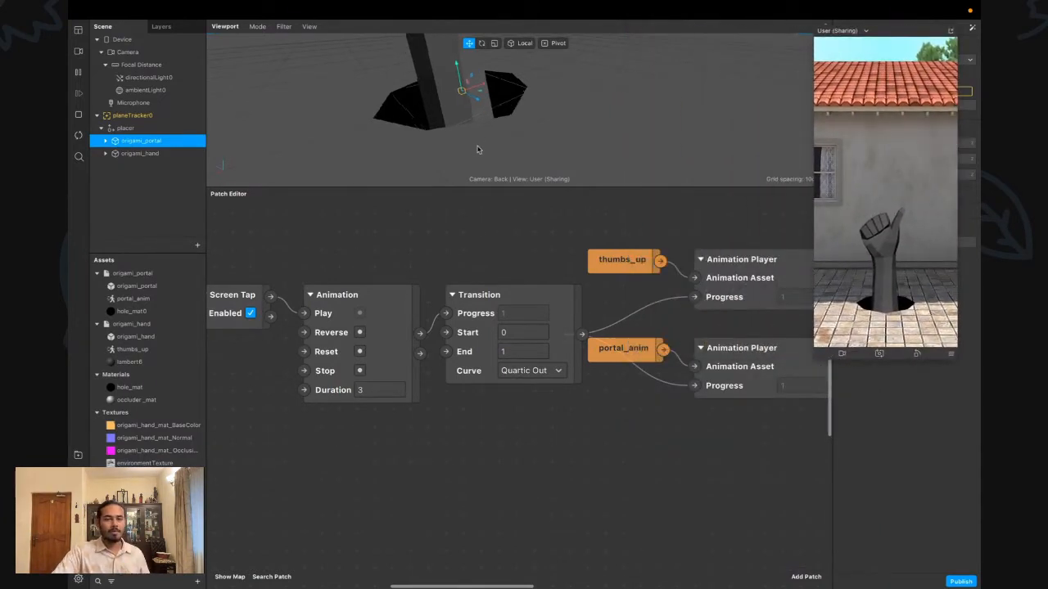
{"action": "left_click_drag", "start_coordinate": [478, 148], "coordinate": [493, 118]}
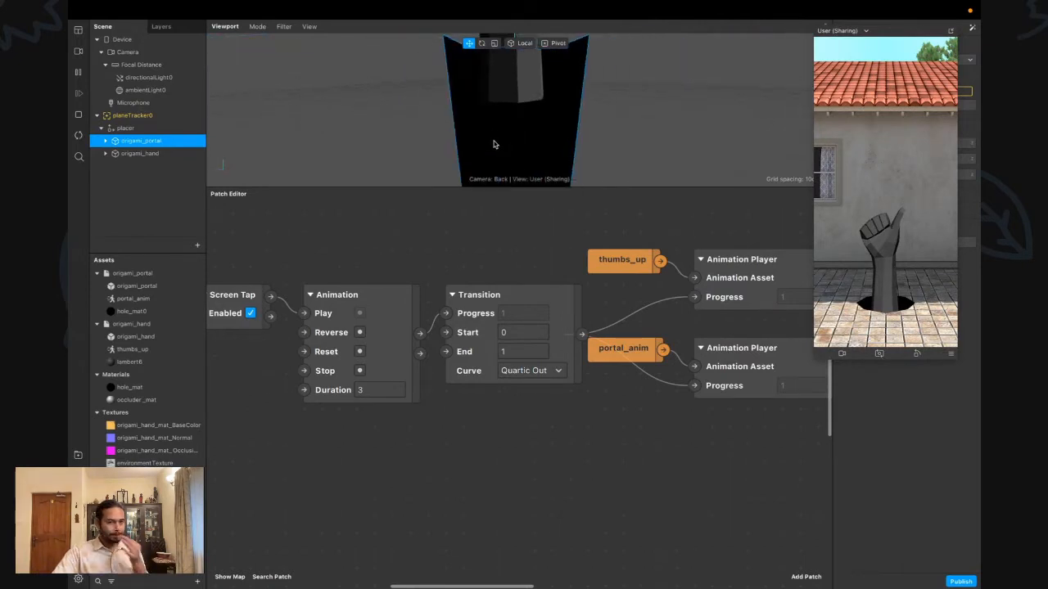
{"action": "scroll", "coordinate": [492, 144], "scroll_direction": "down", "scroll_amount": 5}
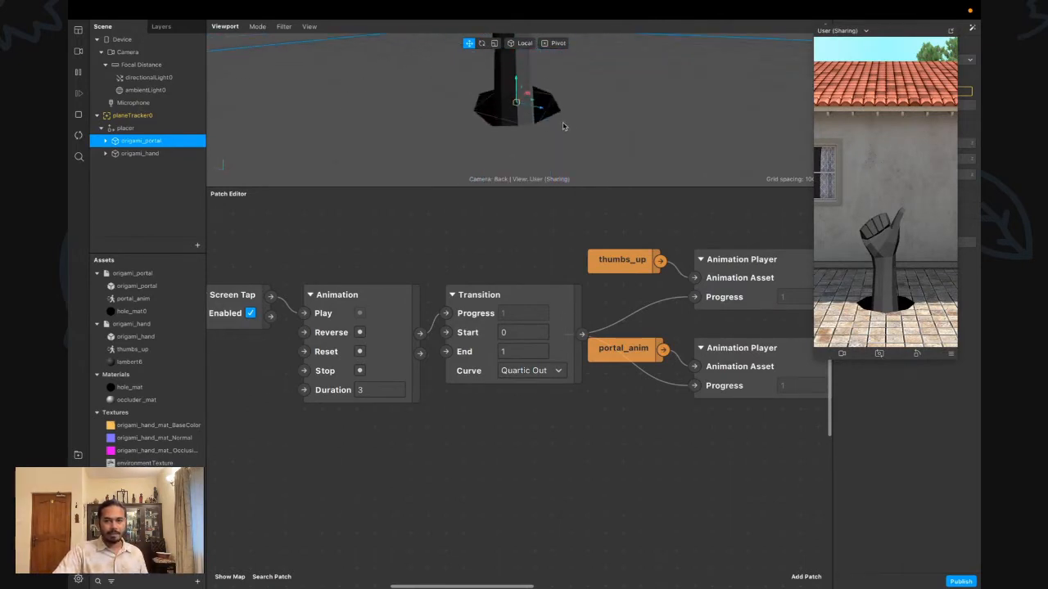
{"action": "left_click_drag", "start_coordinate": [563, 126], "coordinate": [612, 90]}
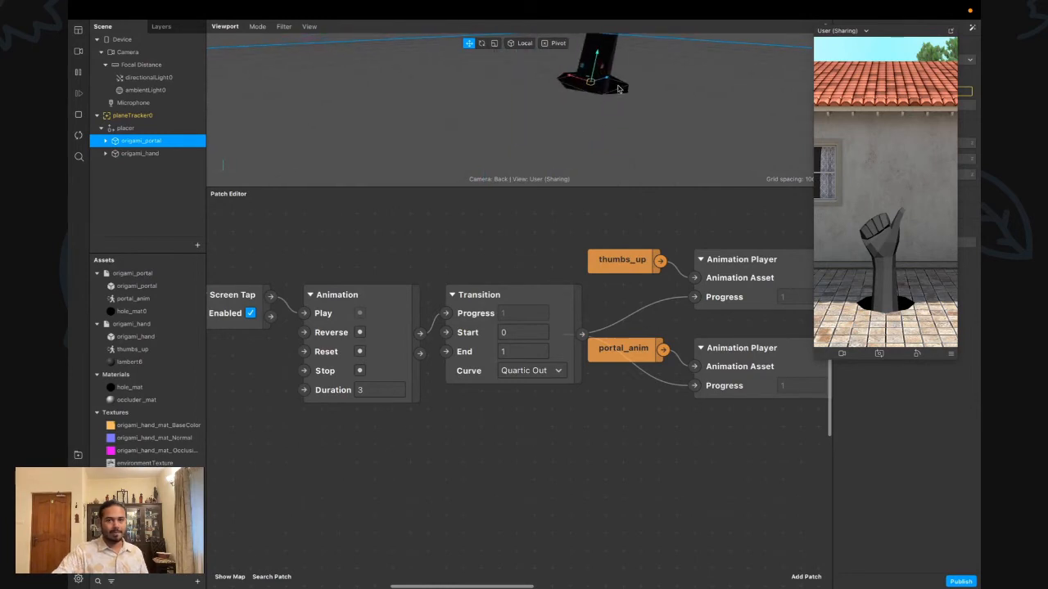
{"action": "left_click_drag", "start_coordinate": [675, 100], "coordinate": [624, 103]}
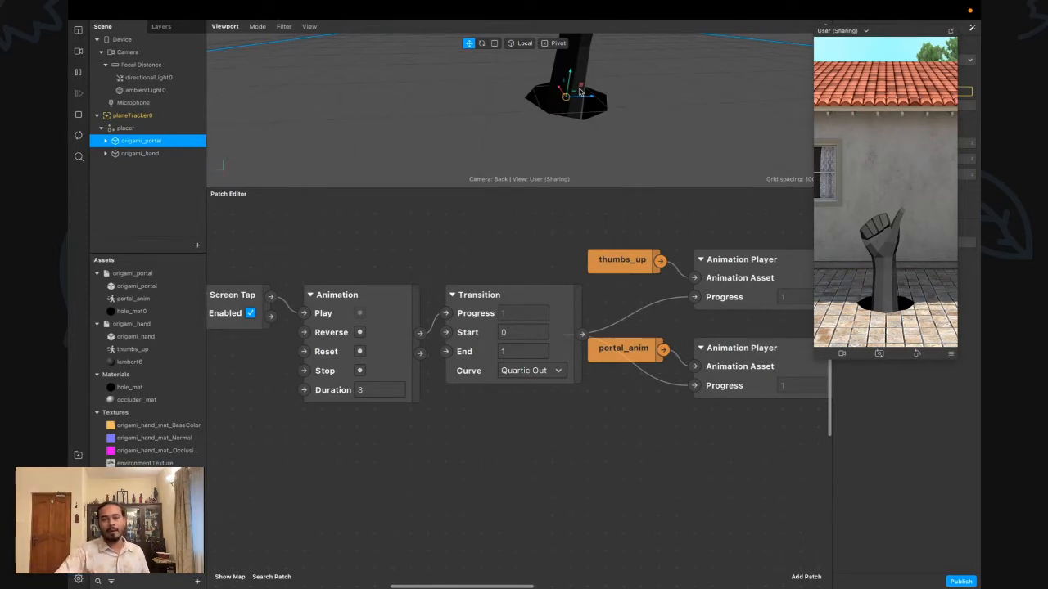
{"action": "left_click_drag", "start_coordinate": [666, 98], "coordinate": [557, 179]}
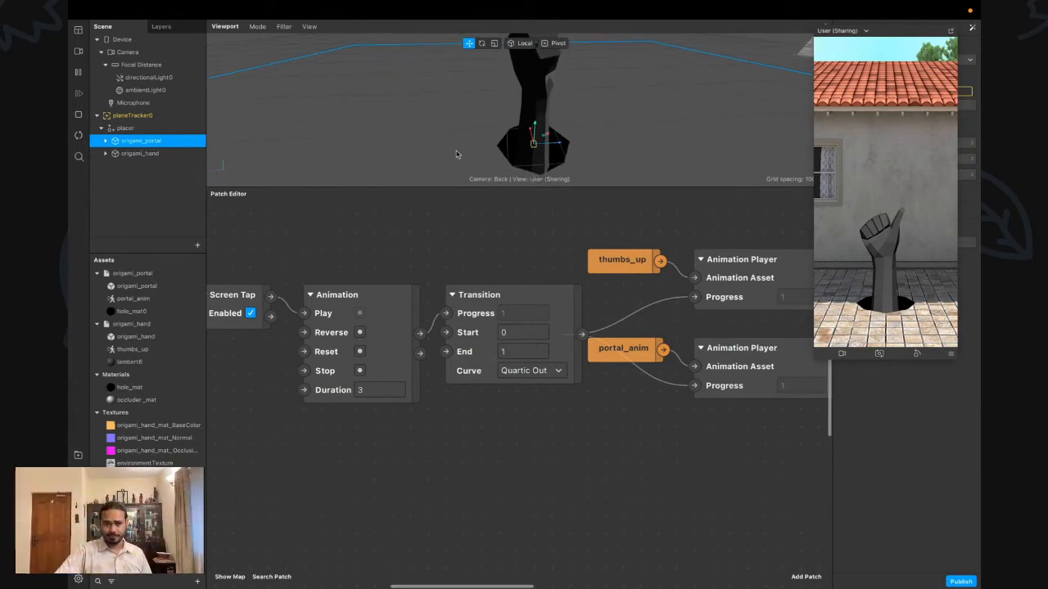
Add a plane as a child of the placer null object
{"action": "left_click", "coordinate": [133, 116]}
{"action": "right_click", "coordinate": [132, 115]}
{"action": "mouse_move", "coordinate": [136, 125]}
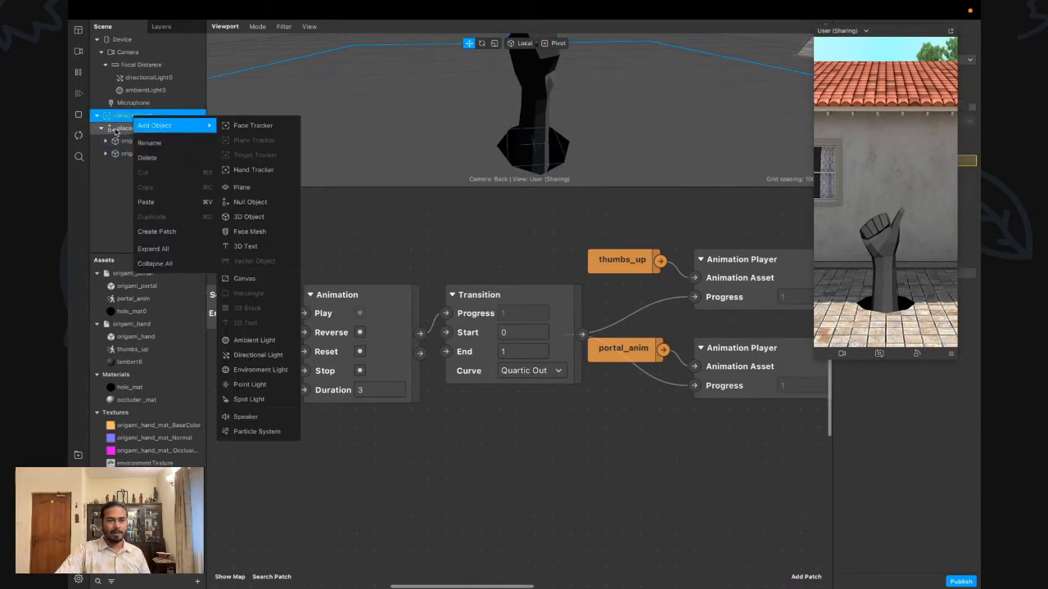
{"action": "left_click", "coordinate": [123, 129]}
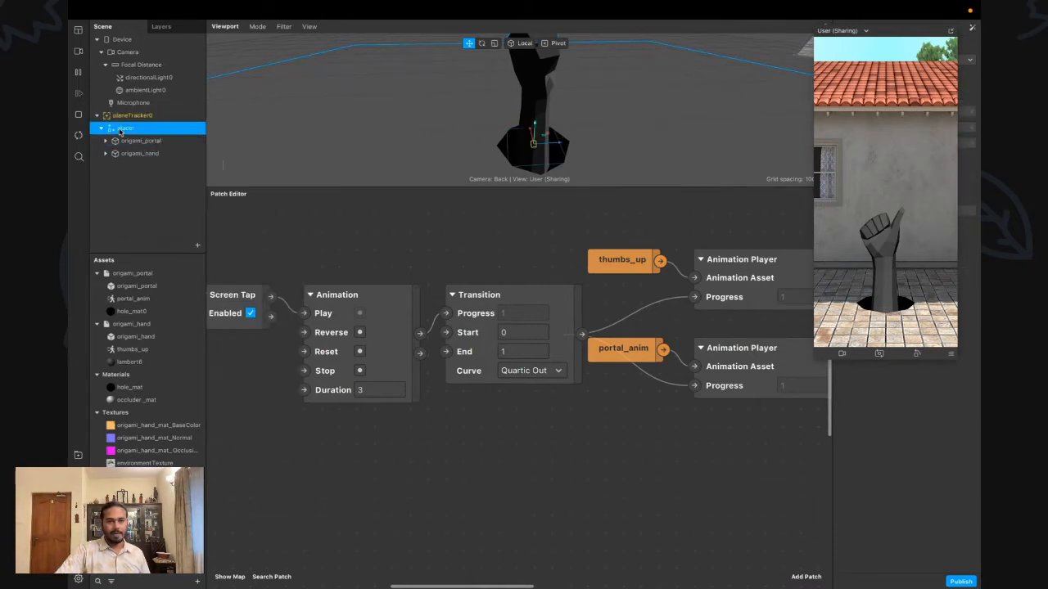
{"action": "right_click", "coordinate": [122, 129]}
{"action": "mouse_move", "coordinate": [188, 139]}
{"action": "left_click", "coordinate": [230, 200]}
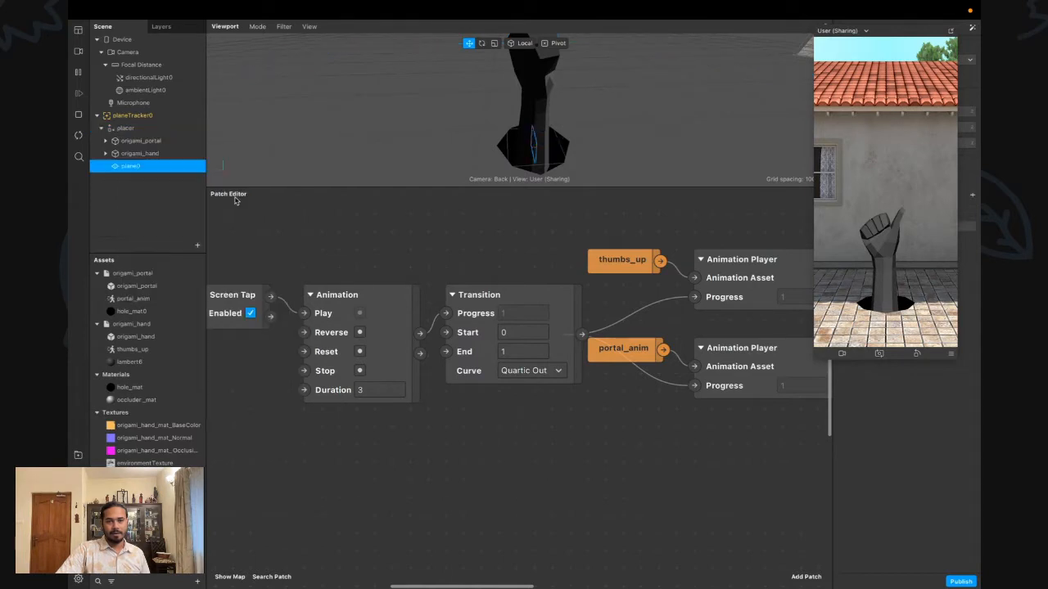
{"action": "left_click_drag", "start_coordinate": [603, 166], "coordinate": [517, 148], "text": "alt"}
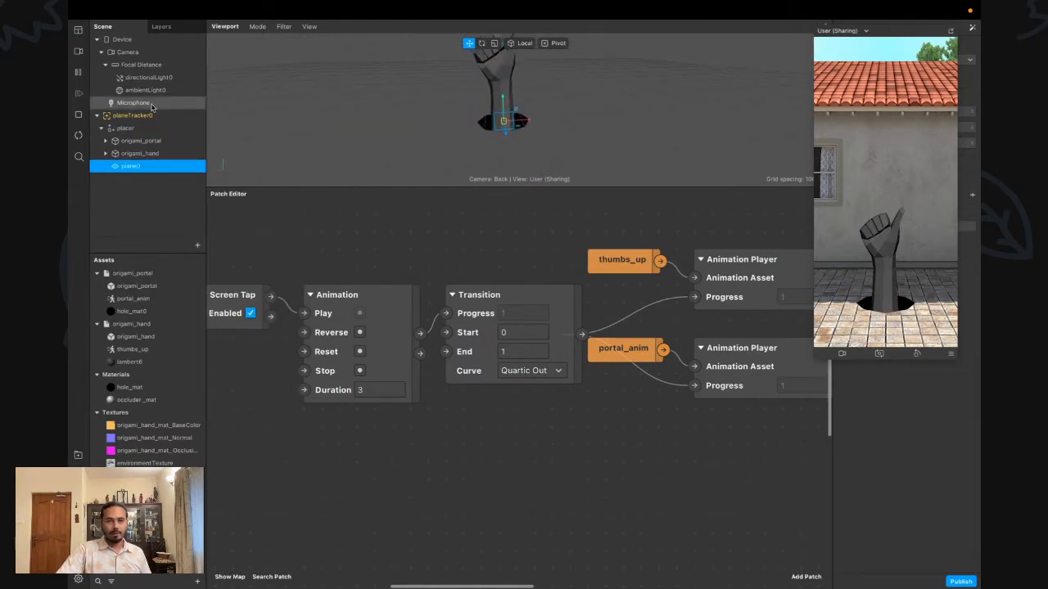
Switch the preview's simulation to the blank white scene
{"action": "left_click", "coordinate": [78, 52]}
{"action": "left_click", "coordinate": [192, 170]}
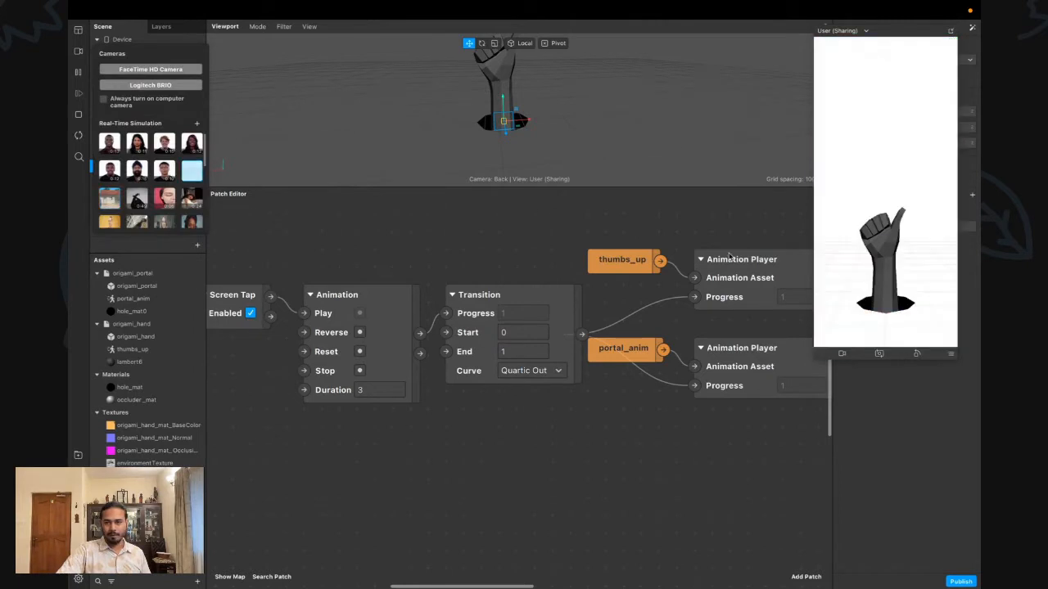
{"action": "left_click", "coordinate": [852, 274]}
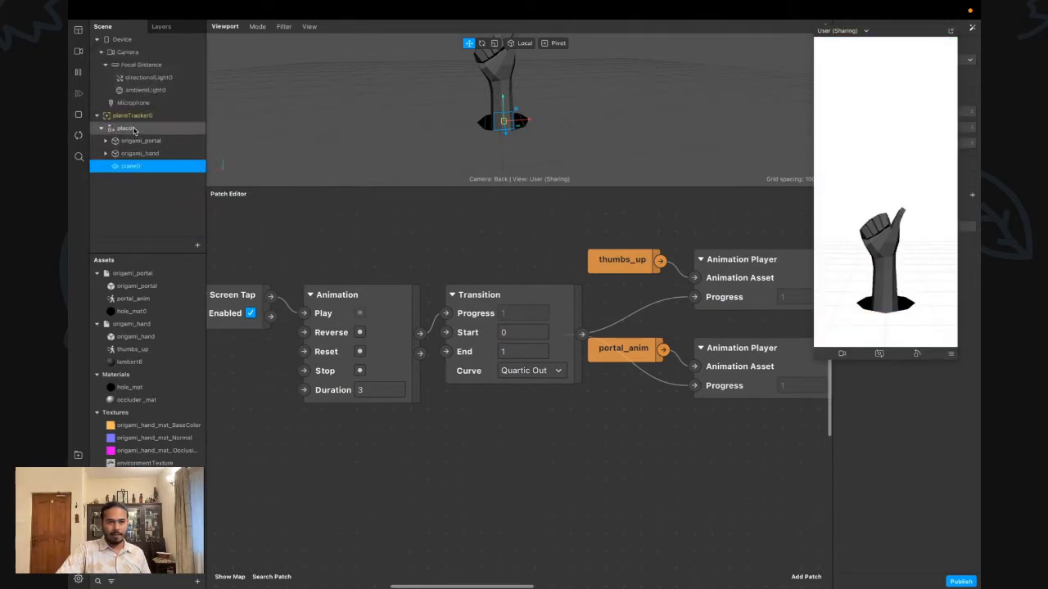
Hide the placer object and move plane0 out of it, directly under planeTracker0
{"action": "left_click_drag", "start_coordinate": [898, 34], "coordinate": [802, 37]}
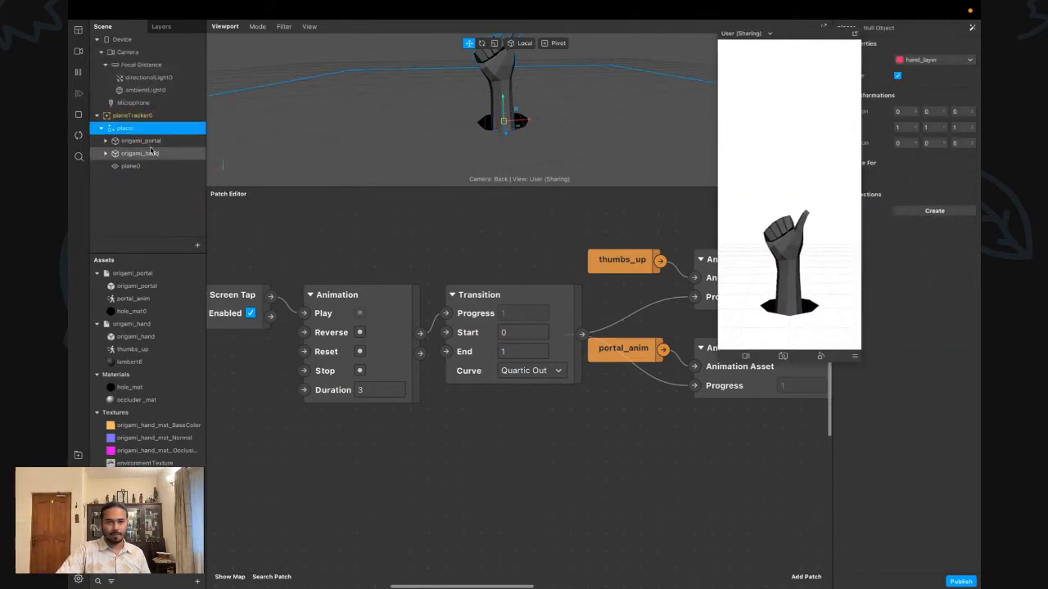
{"action": "left_click", "coordinate": [897, 75]}
{"action": "left_click", "coordinate": [139, 167]}
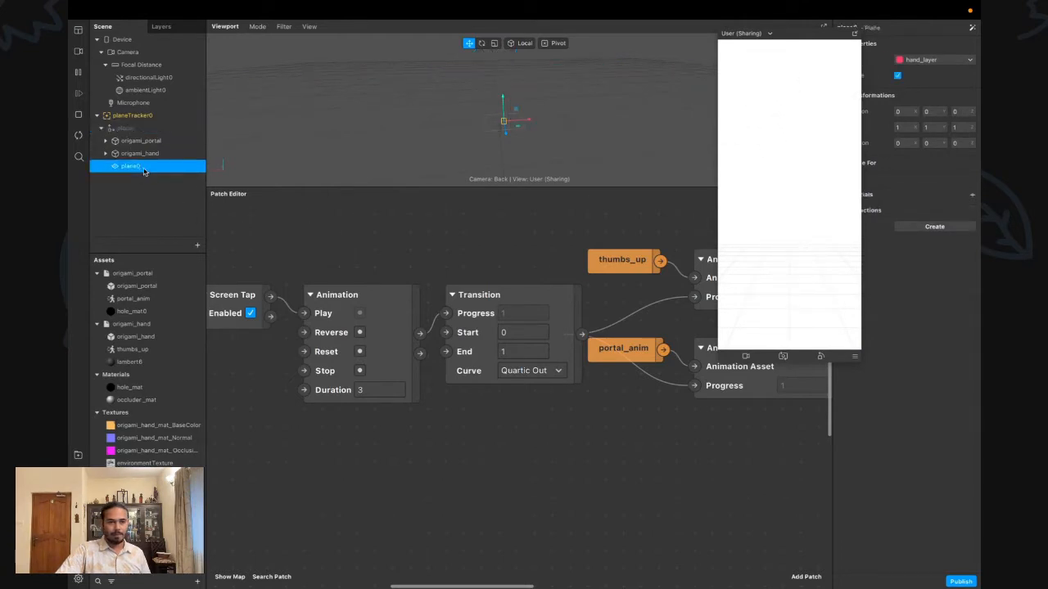
{"action": "left_click_drag", "start_coordinate": [141, 169], "coordinate": [149, 121]}
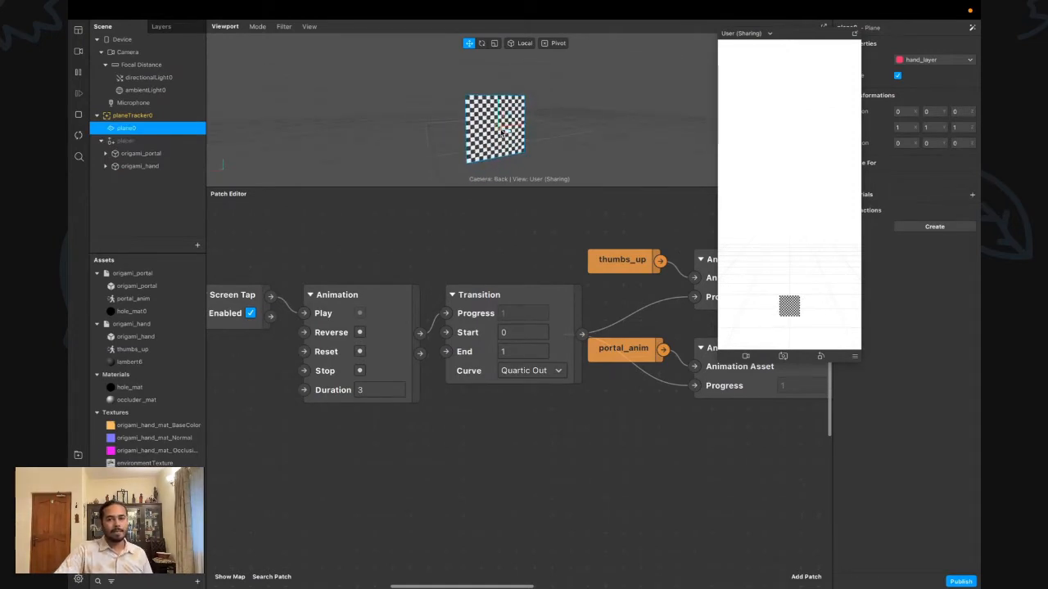
Scale plane0 to 20 on the X, Y and Z axes and view it from the front
{"action": "left_click", "coordinate": [905, 128]}
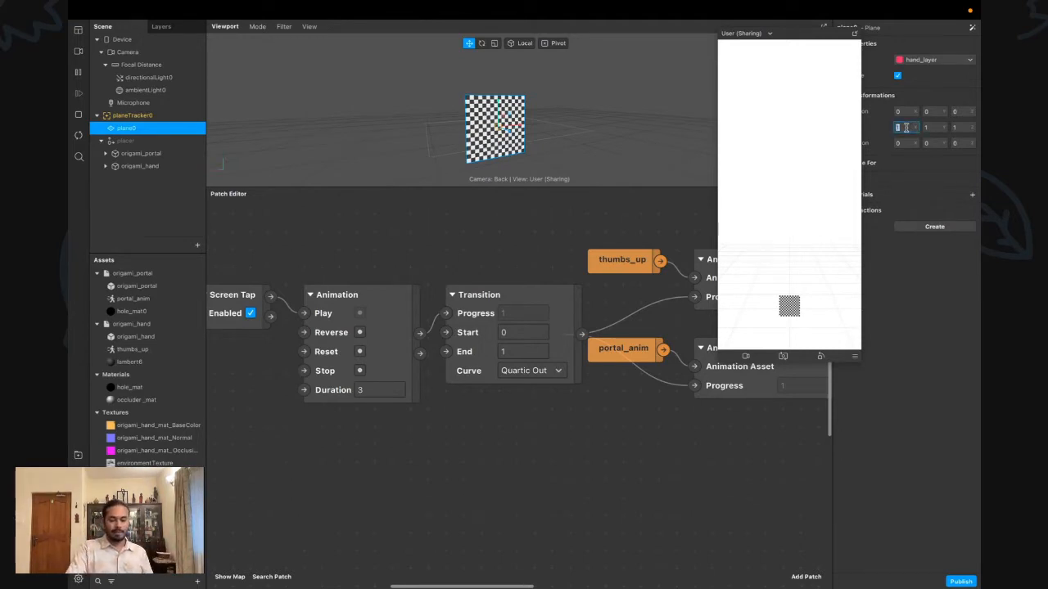
{"action": "type", "text": "20"}
{"action": "key", "text": "Return"}
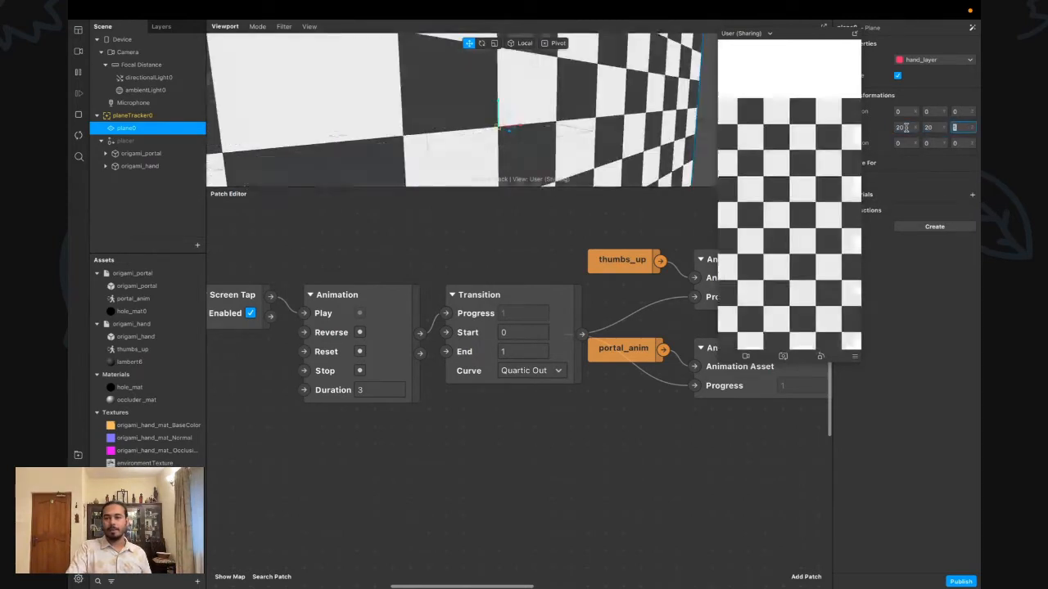
{"action": "scroll", "coordinate": [554, 144], "scroll_direction": "down", "scroll_amount": 5}
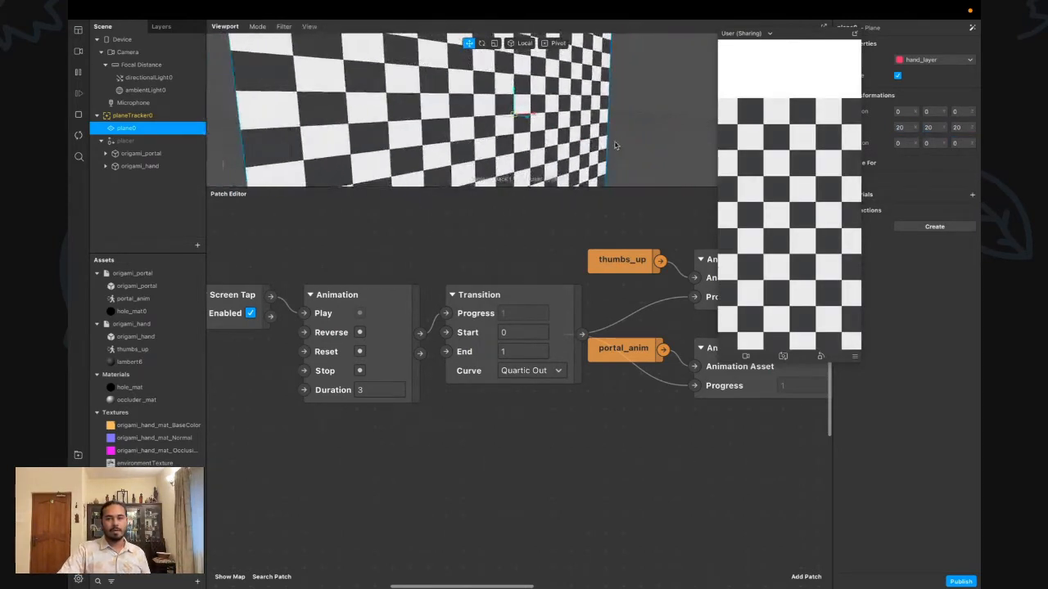
{"action": "left_click_drag", "start_coordinate": [616, 146], "coordinate": [543, 126], "text": "alt"}
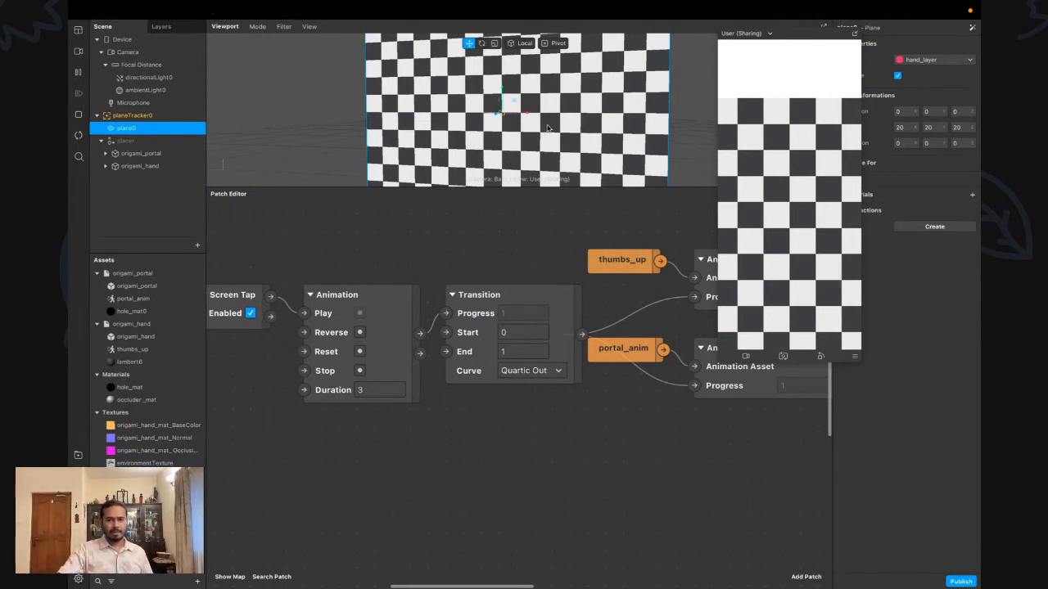
{"action": "left_click_drag", "start_coordinate": [549, 97], "coordinate": [536, 132], "text": "alt"}
{"action": "scroll", "coordinate": [490, 116], "scroll_direction": "up", "scroll_amount": 2}
{"action": "scroll", "coordinate": [489, 116], "scroll_direction": "up", "scroll_amount": 2}
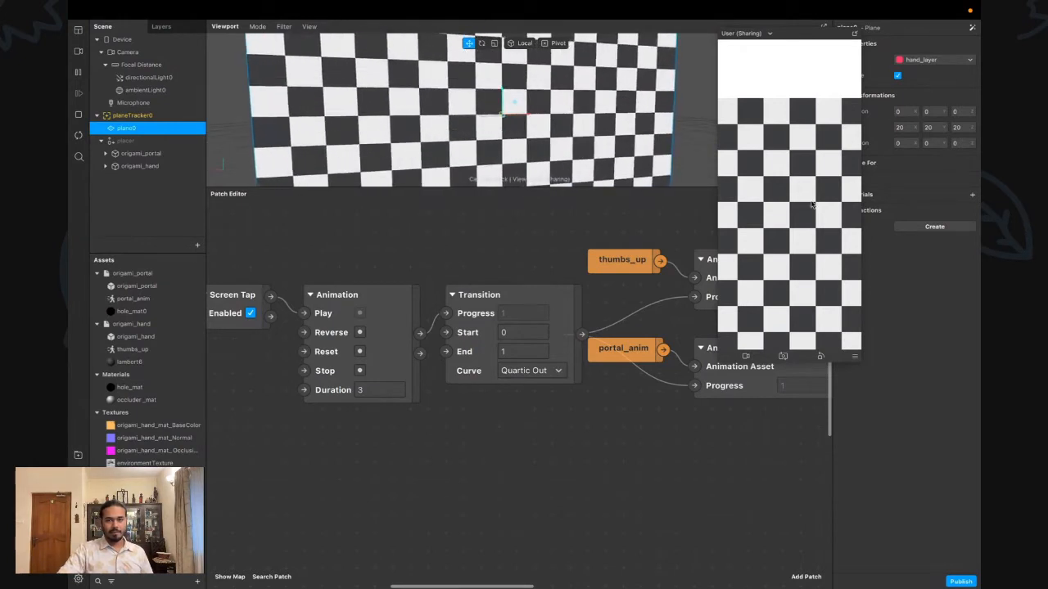
Try the occluder_mat material on plane0, then remove it from the plane
{"action": "left_click", "coordinate": [971, 194]}
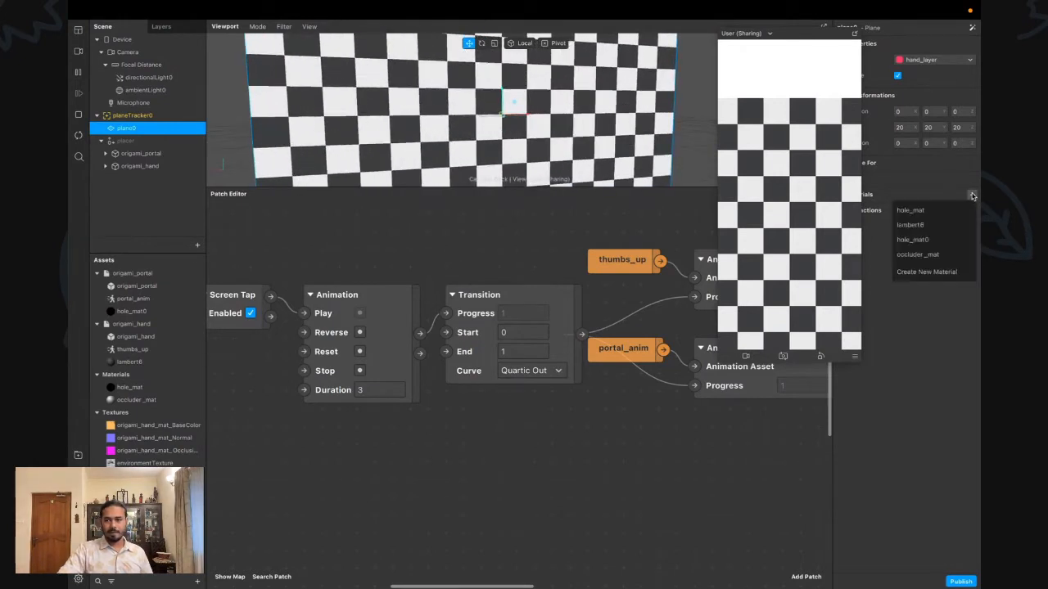
{"action": "left_click", "coordinate": [917, 254]}
{"action": "left_click_drag", "start_coordinate": [503, 120], "coordinate": [494, 121], "text": "alt"}
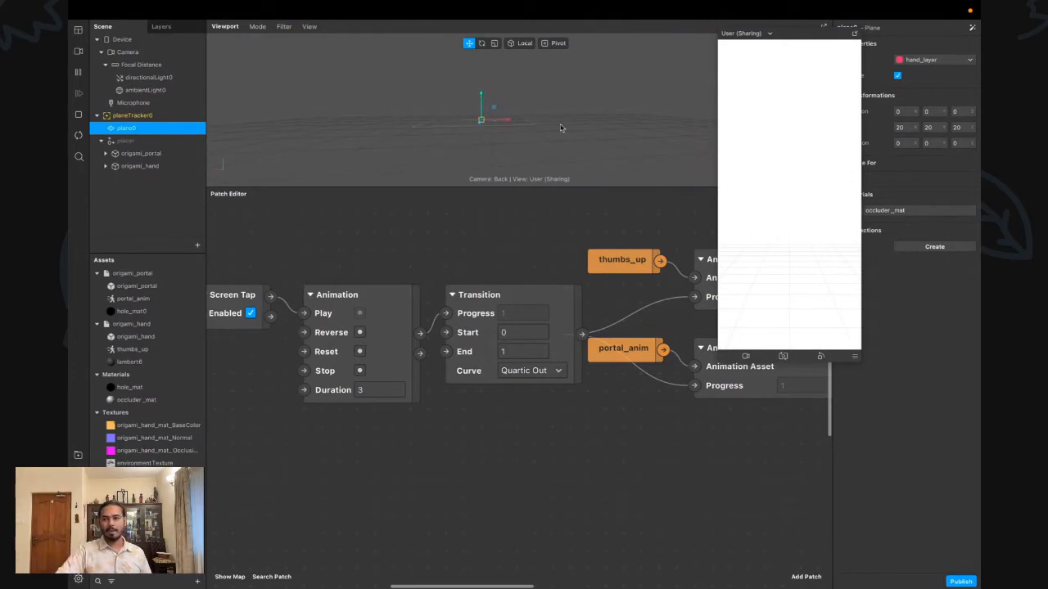
{"action": "left_click_drag", "start_coordinate": [830, 38], "coordinate": [801, 40]}
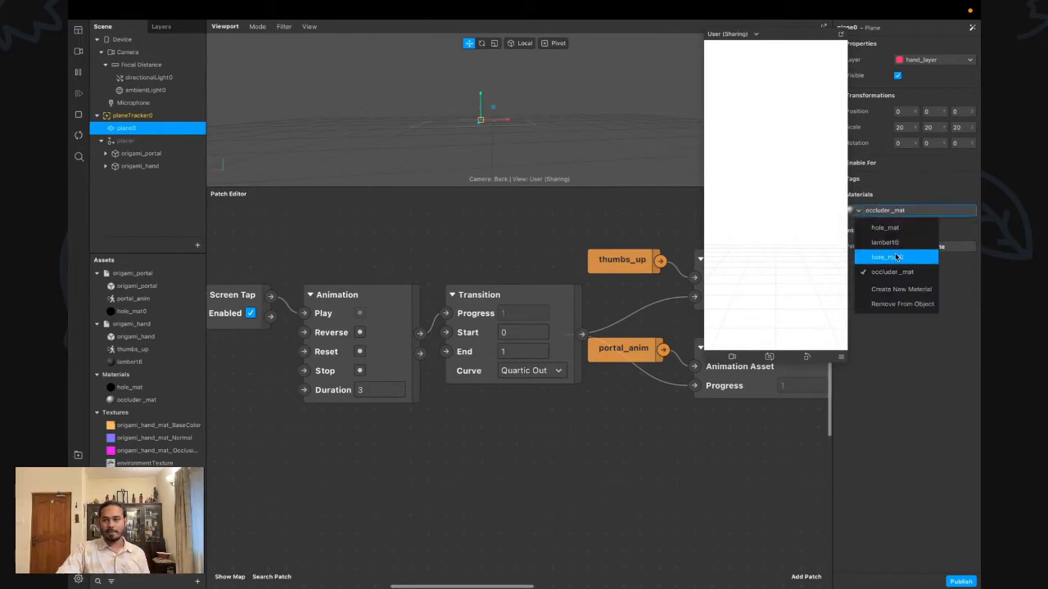
{"action": "left_click", "coordinate": [902, 304]}
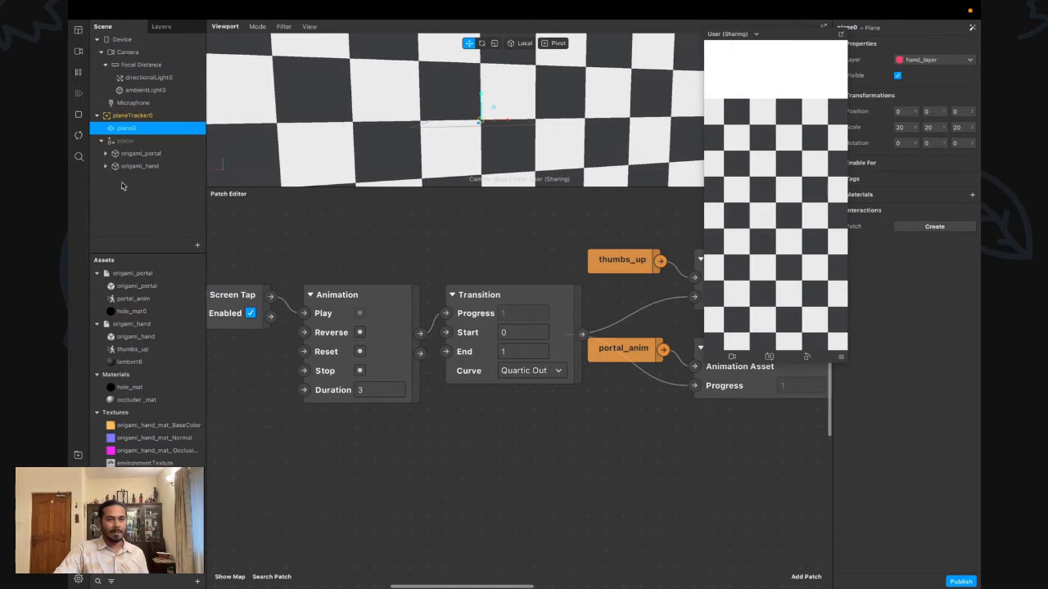
Inspect the materials assigned to the portal mesh inside origami_portal
{"action": "left_click", "coordinate": [105, 153]}
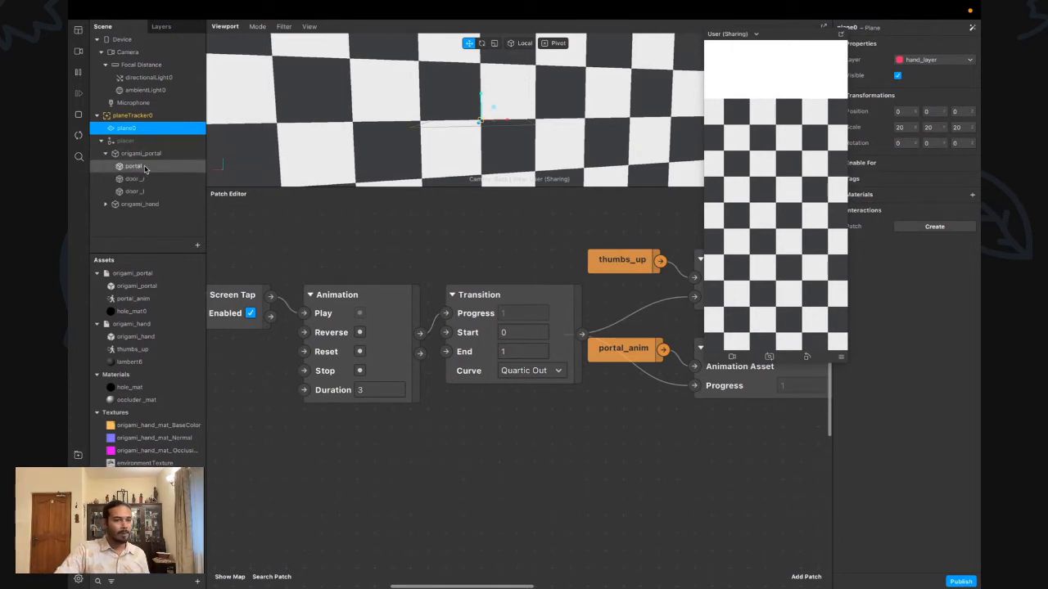
{"action": "left_click", "coordinate": [139, 167]}
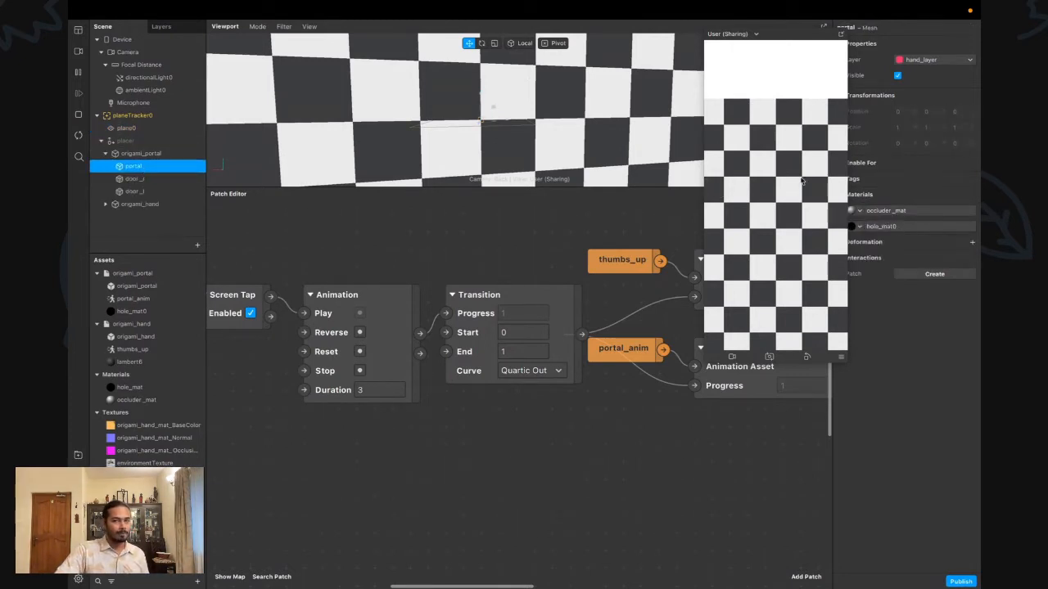
{"action": "left_click_drag", "start_coordinate": [534, 147], "coordinate": [527, 140], "text": "alt"}
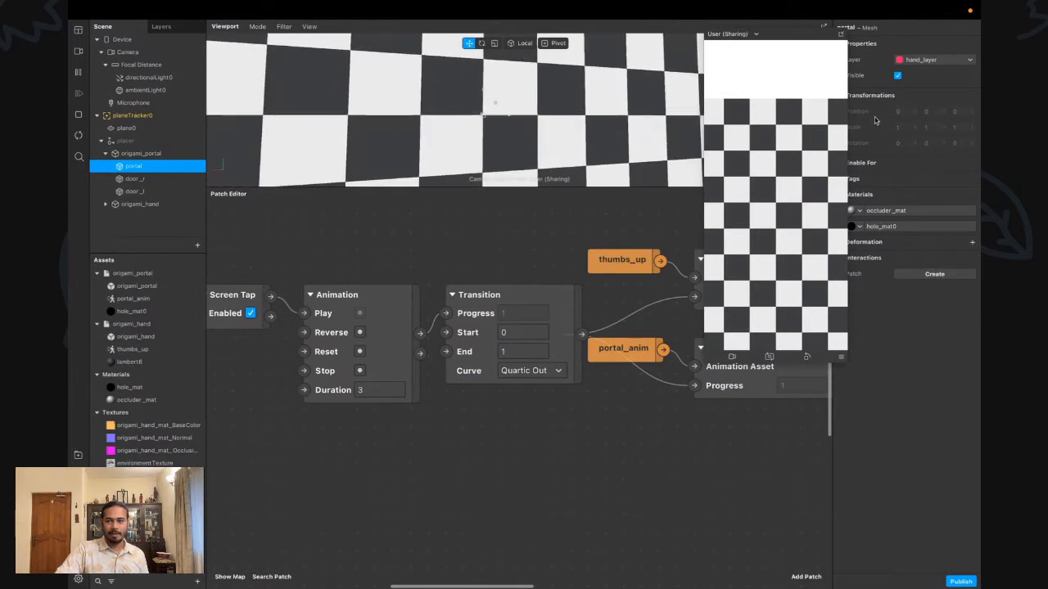
Make the placer object visible again and hide plane0
{"action": "left_click", "coordinate": [127, 140]}
{"action": "left_click", "coordinate": [898, 76]}
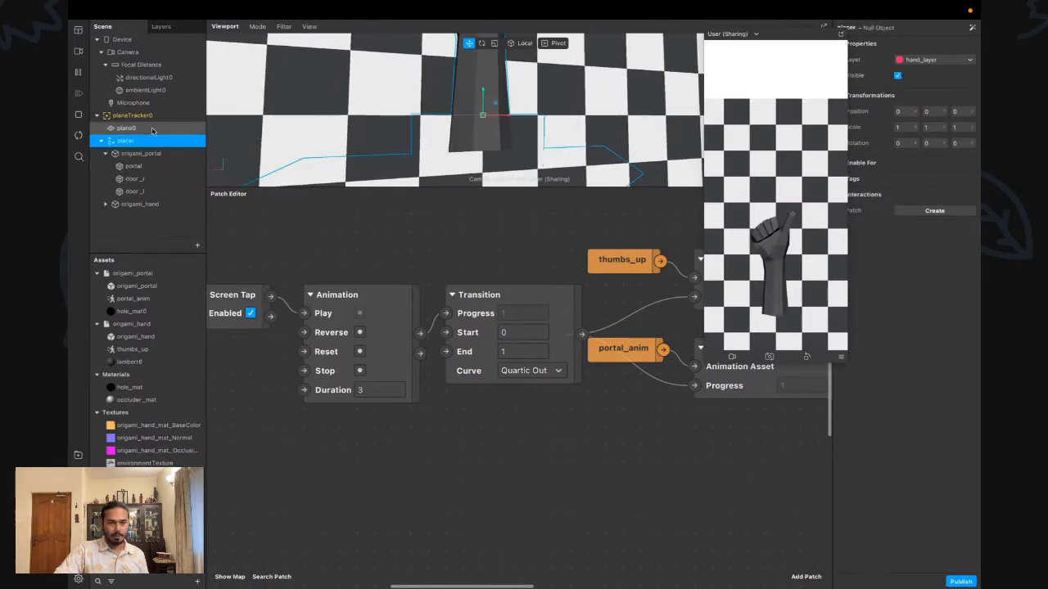
{"action": "left_click", "coordinate": [154, 129]}
{"action": "left_click", "coordinate": [898, 75]}
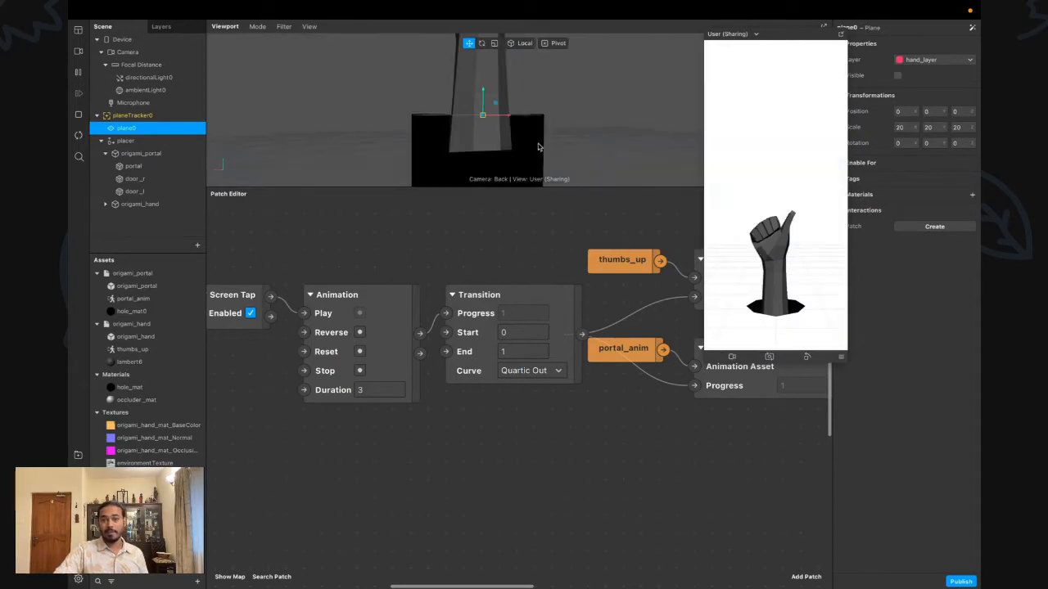
Restart the effect and examine the portal from low and high angles, checking the portal mesh and origami_portal
{"action": "left_click_drag", "start_coordinate": [547, 168], "coordinate": [489, 145], "text": "alt"}
{"action": "left_click", "coordinate": [79, 136]}
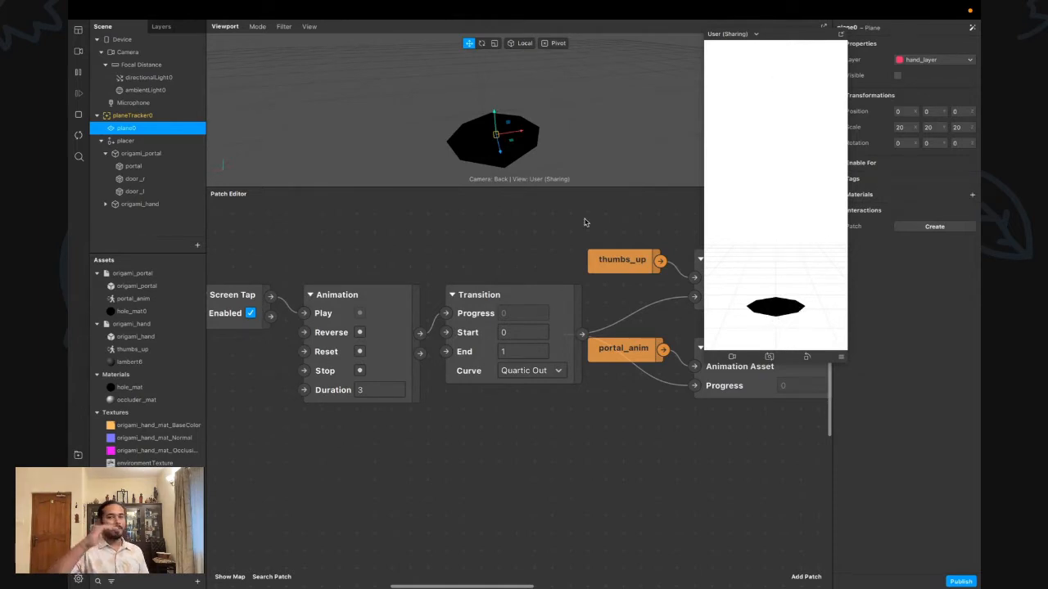
{"action": "left_click_drag", "start_coordinate": [501, 131], "coordinate": [505, 109]}
{"action": "mouse_move", "coordinate": [574, 131]}
{"action": "left_mouse_down"}
{"action": "mouse_move", "coordinate": [575, 121]}
{"action": "mouse_move", "coordinate": [566, 131]}
{"action": "left_mouse_up"}
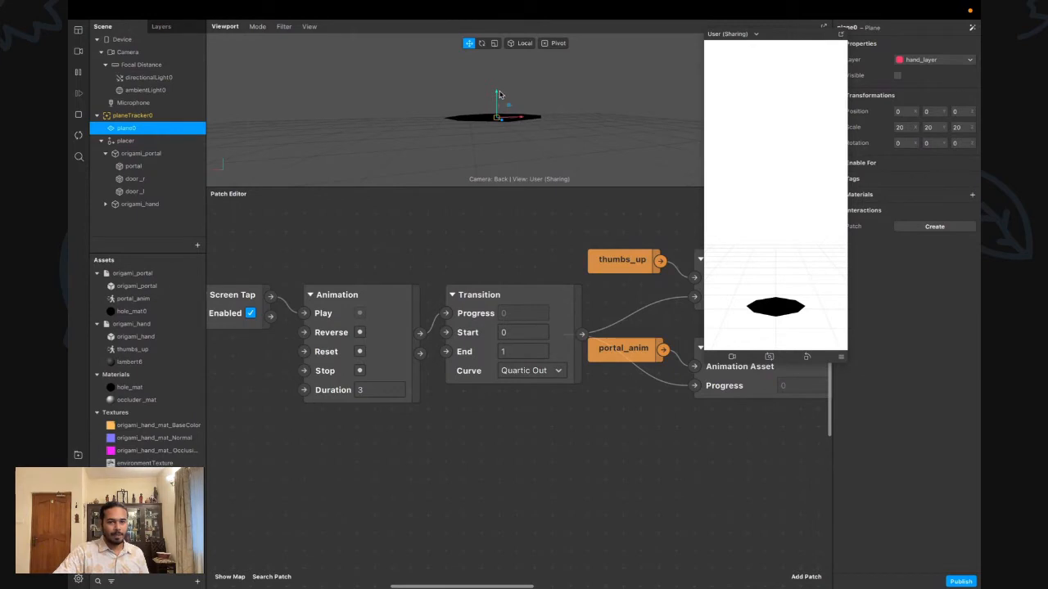
{"action": "left_click", "coordinate": [152, 167]}
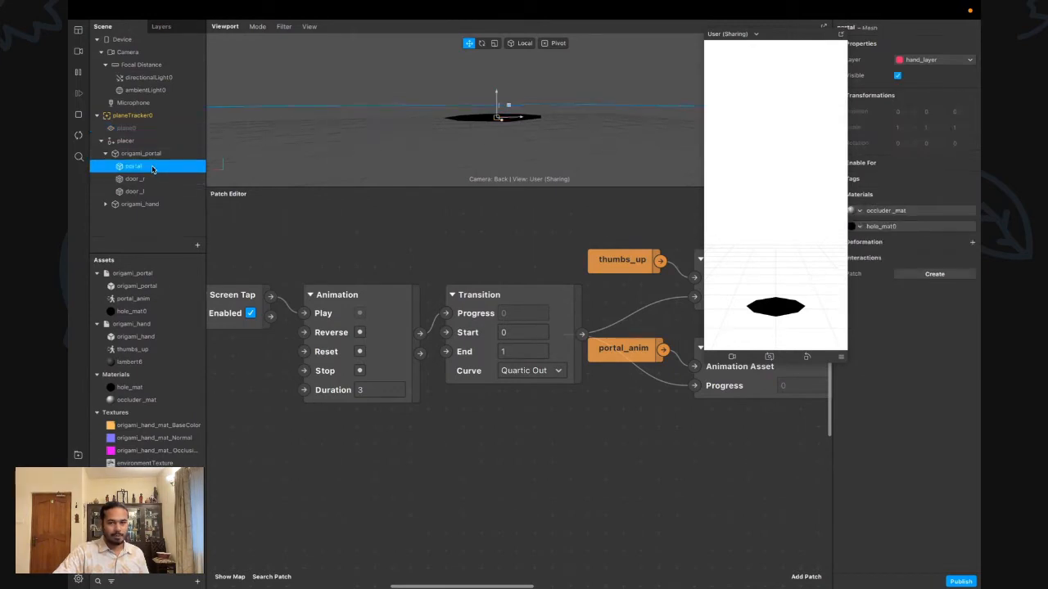
{"action": "left_click_drag", "start_coordinate": [477, 135], "coordinate": [459, 176]}
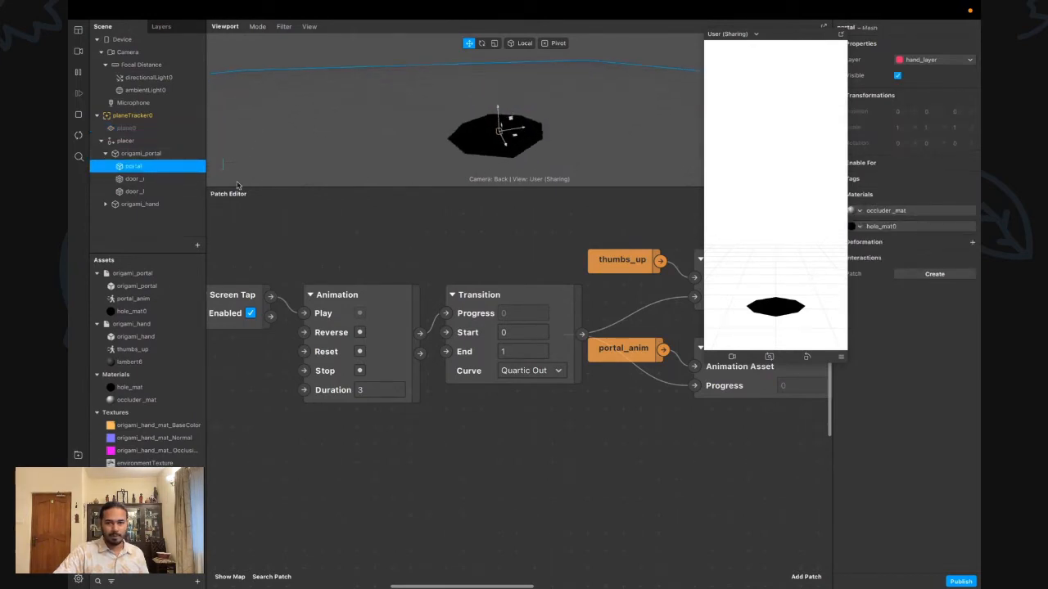
{"action": "left_click", "coordinate": [139, 155]}
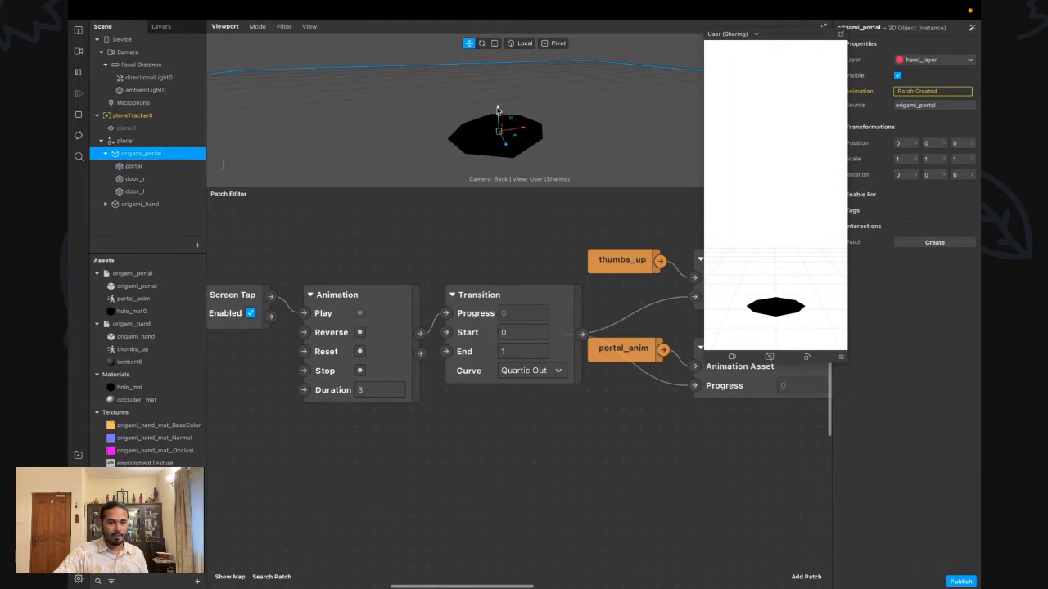
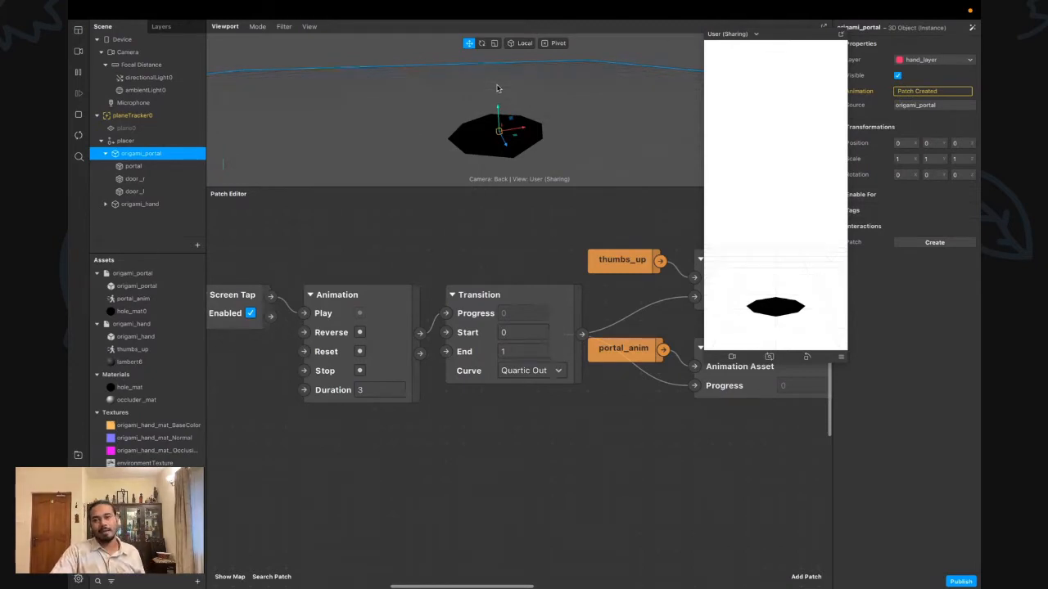
Review the patch graph from the Transition patch through both Animation Players to the origami_hand and origami_portal animation patches
{"action": "scroll", "coordinate": [562, 384], "scroll_direction": "right", "scroll_amount": 5}
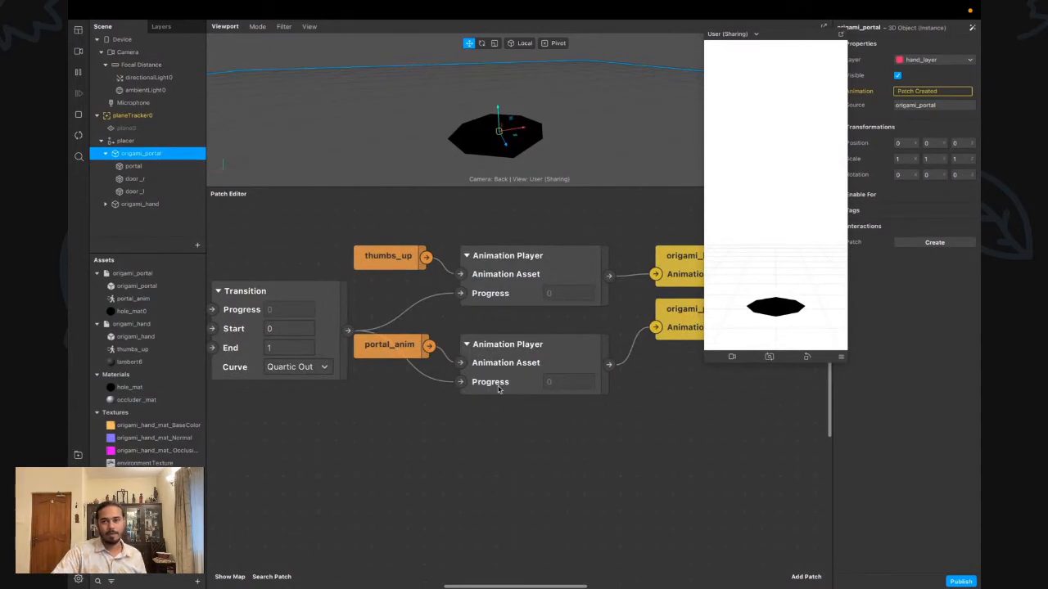
{"action": "scroll", "coordinate": [499, 389], "scroll_direction": "left", "scroll_amount": 1}
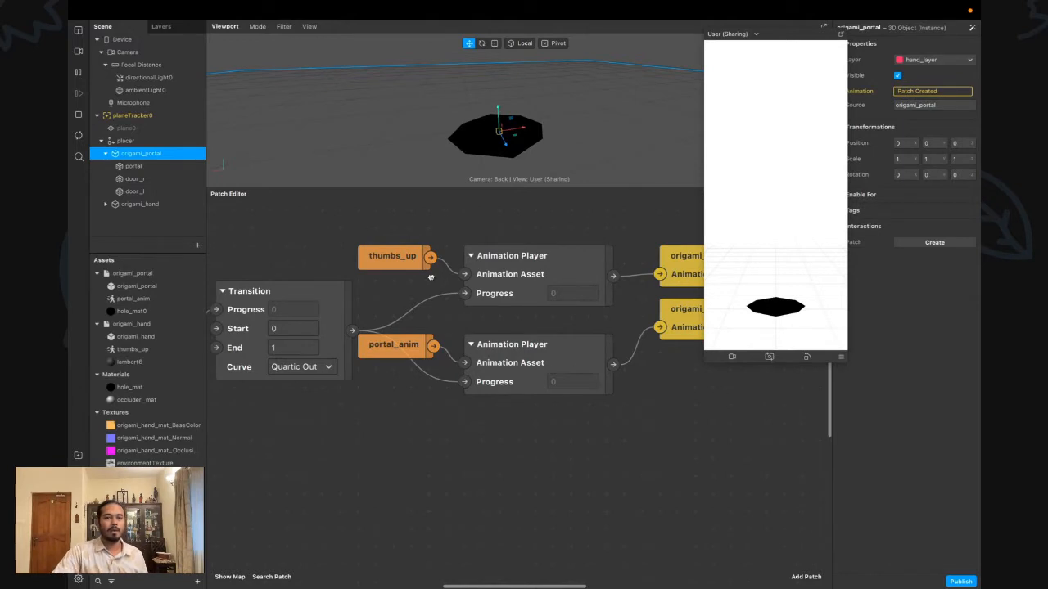
{"action": "scroll", "coordinate": [395, 327], "scroll_direction": "left", "scroll_amount": 1}
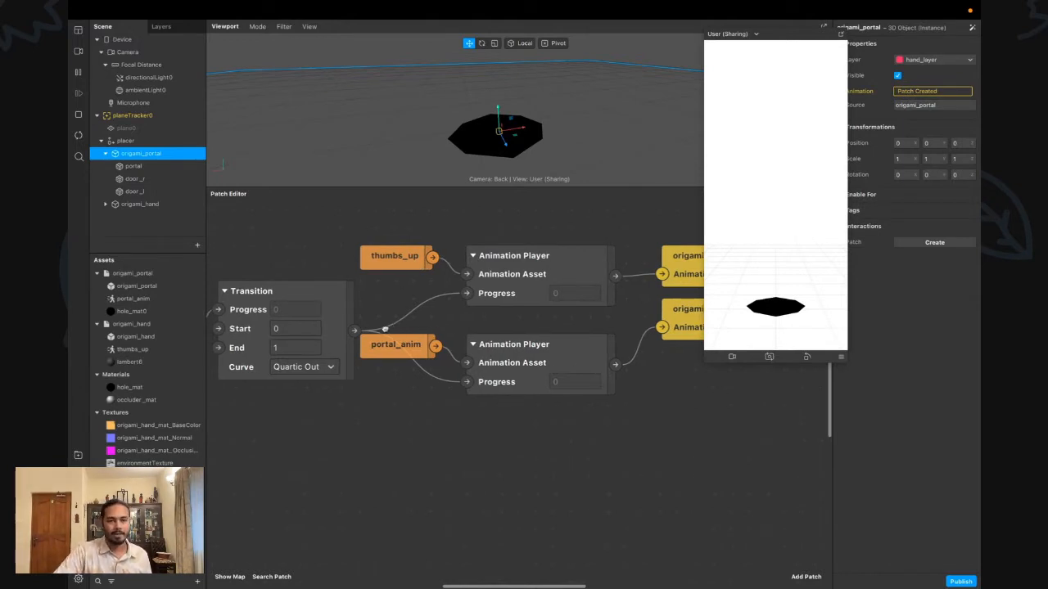
{"action": "scroll", "coordinate": [600, 399], "scroll_direction": "right", "scroll_amount": 5}
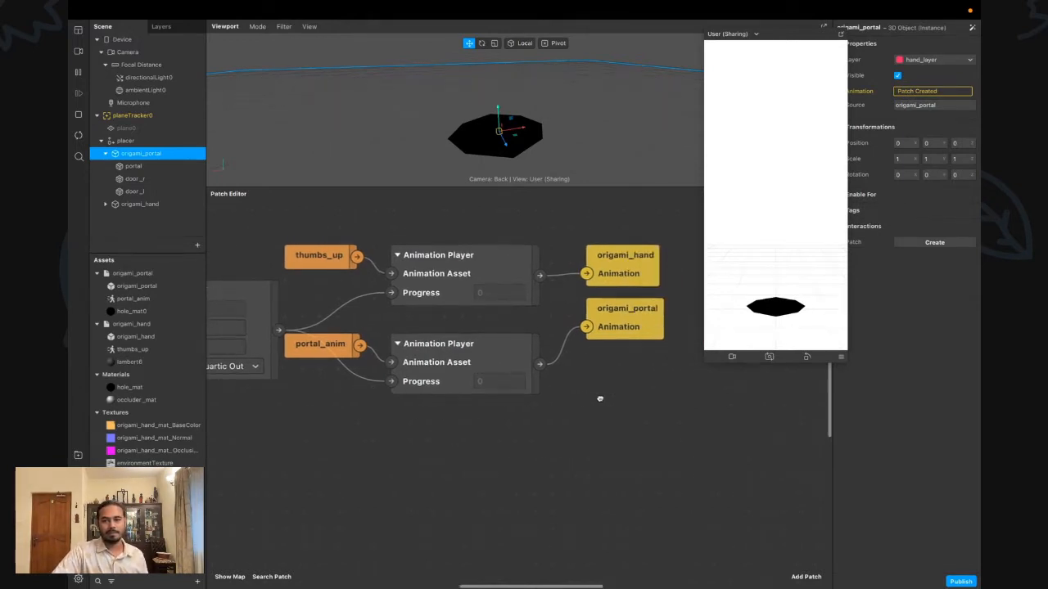
{"action": "scroll", "coordinate": [600, 398], "scroll_direction": "right", "scroll_amount": 1}
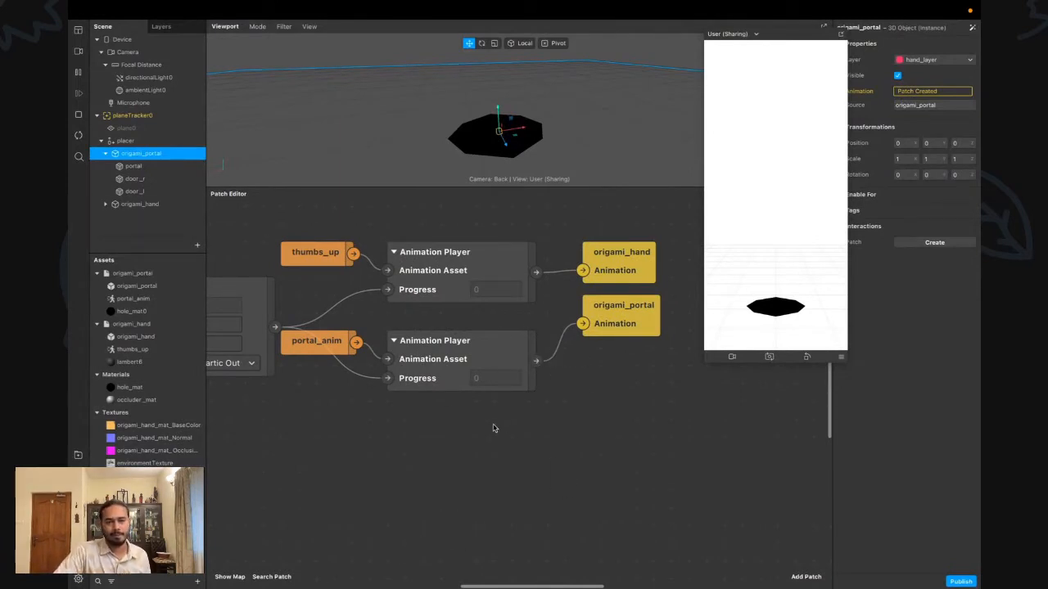
{"action": "scroll", "coordinate": [404, 423], "scroll_direction": "left", "scroll_amount": 7}
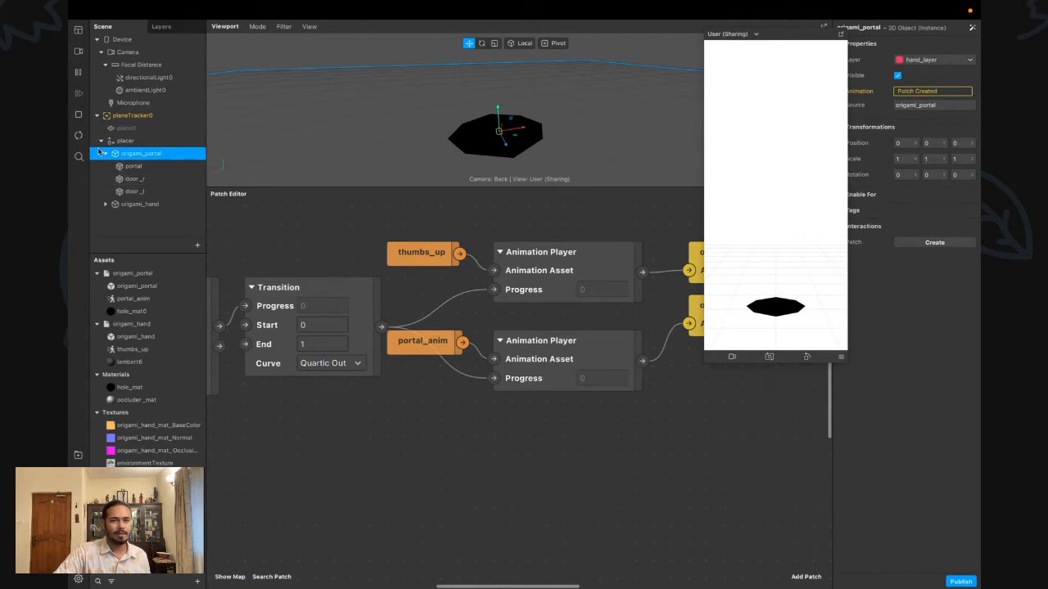
Inspect the layer and materials of the portal, door_r and door_l meshes, restarting the effect to compare them with the hand raised
{"action": "left_click", "coordinate": [141, 179]}
{"action": "left_click", "coordinate": [132, 191]}
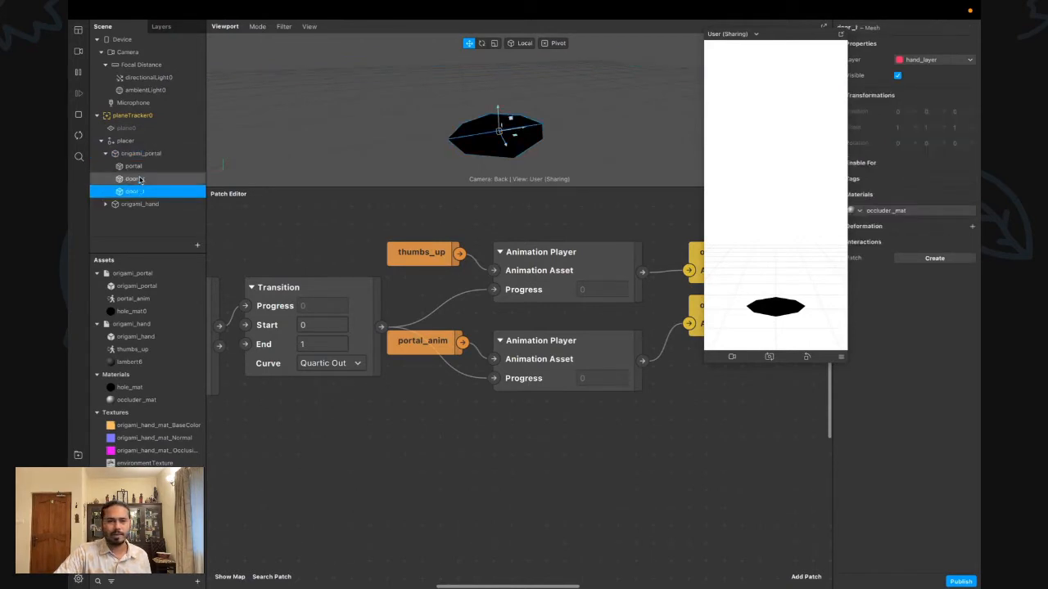
{"action": "left_click", "coordinate": [131, 166]}
{"action": "left_click", "coordinate": [80, 135]}
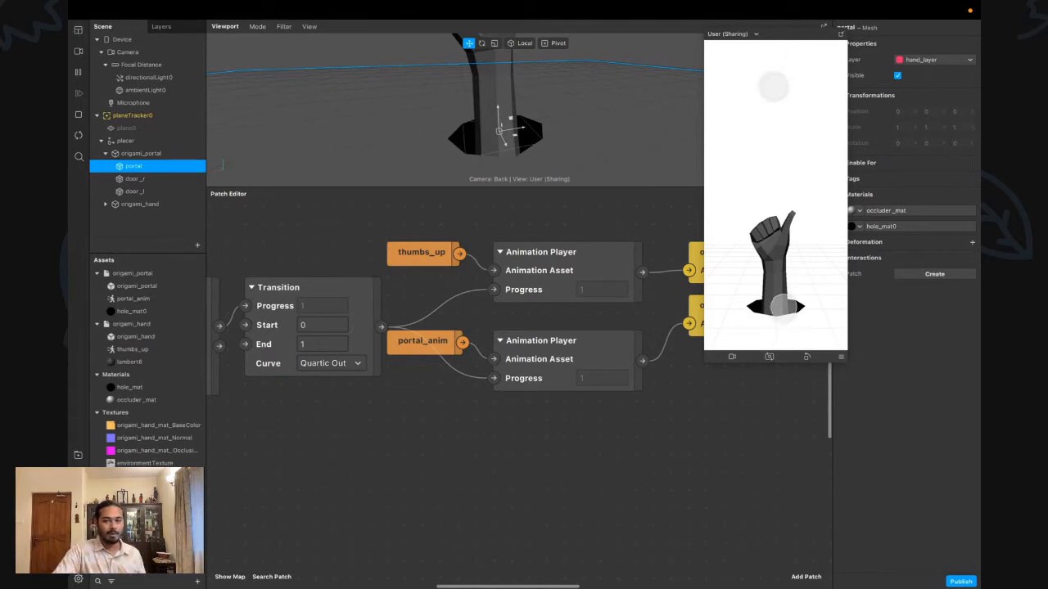
{"action": "left_click", "coordinate": [137, 178]}
{"action": "left_click", "coordinate": [140, 191]}
{"action": "left_click", "coordinate": [138, 168]}
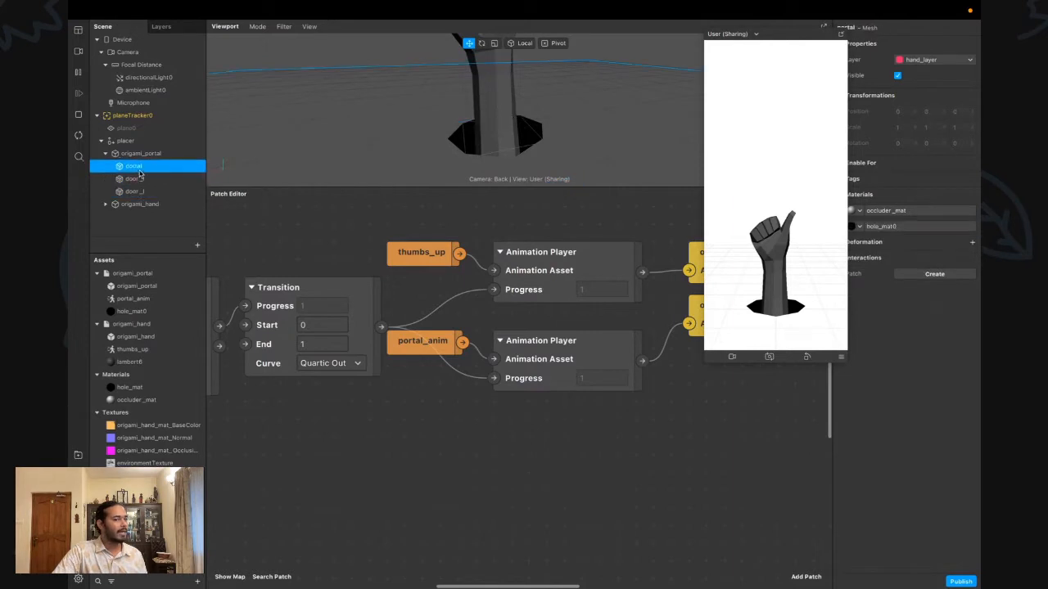
{"action": "left_click", "coordinate": [131, 179]}
Review the empty occlusion_geo layer and assign both the door_r and door_l meshes to it
{"action": "left_click", "coordinate": [162, 27]}
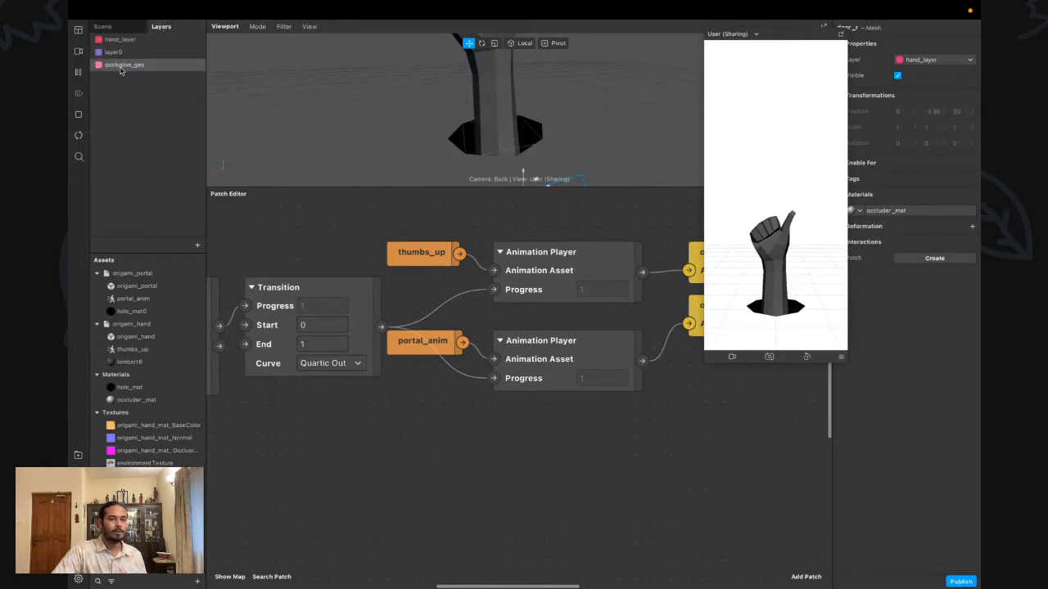
{"action": "left_click", "coordinate": [131, 64]}
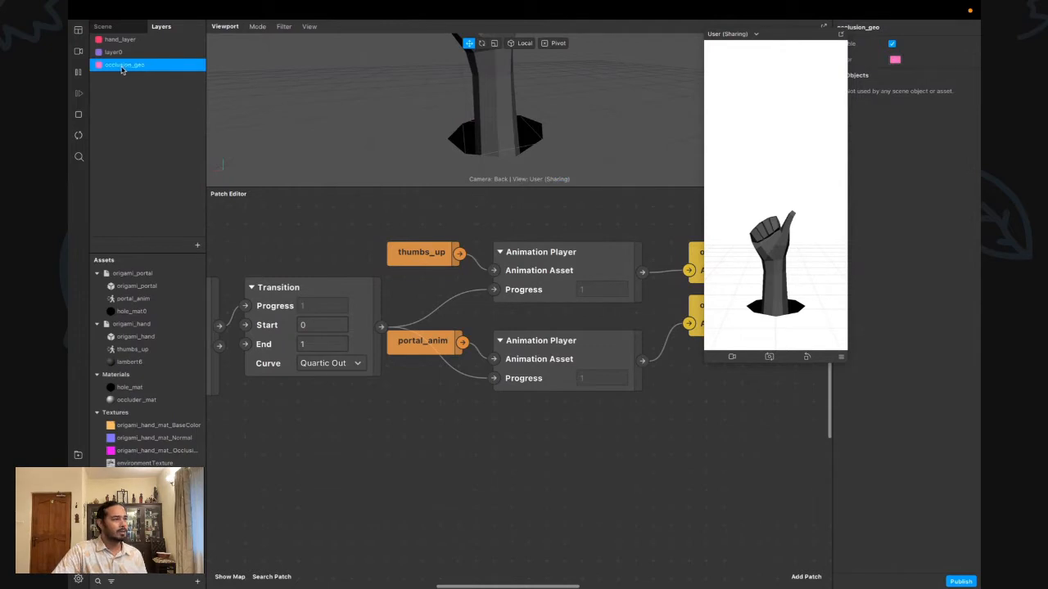
{"action": "left_click", "coordinate": [103, 26]}
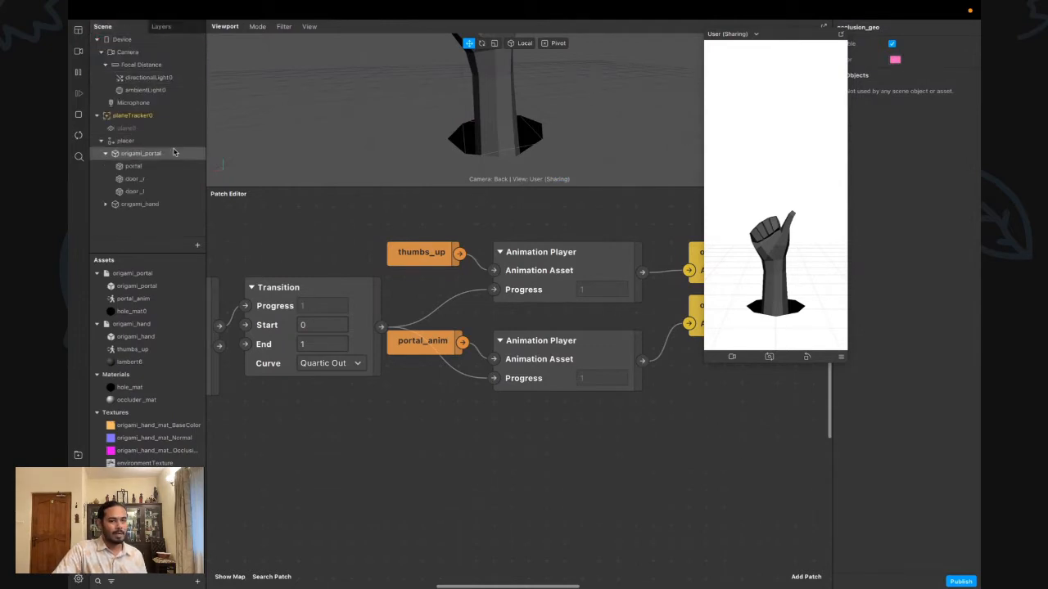
{"action": "left_click", "coordinate": [139, 191]}
{"action": "left_click", "coordinate": [147, 179], "text": "shift"}
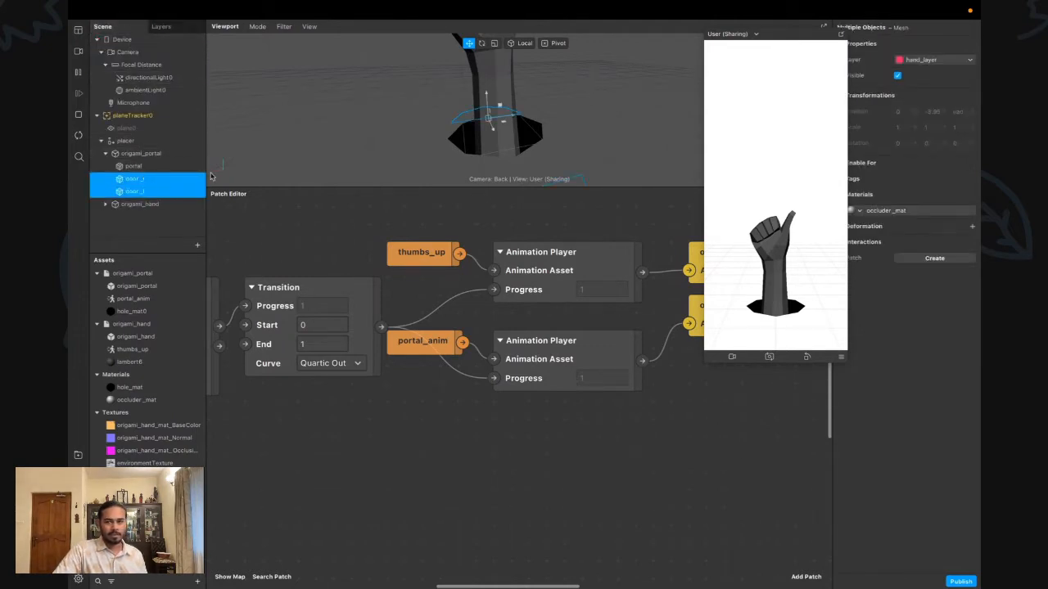
{"action": "left_click", "coordinate": [930, 61]}
{"action": "left_click", "coordinate": [928, 86]}
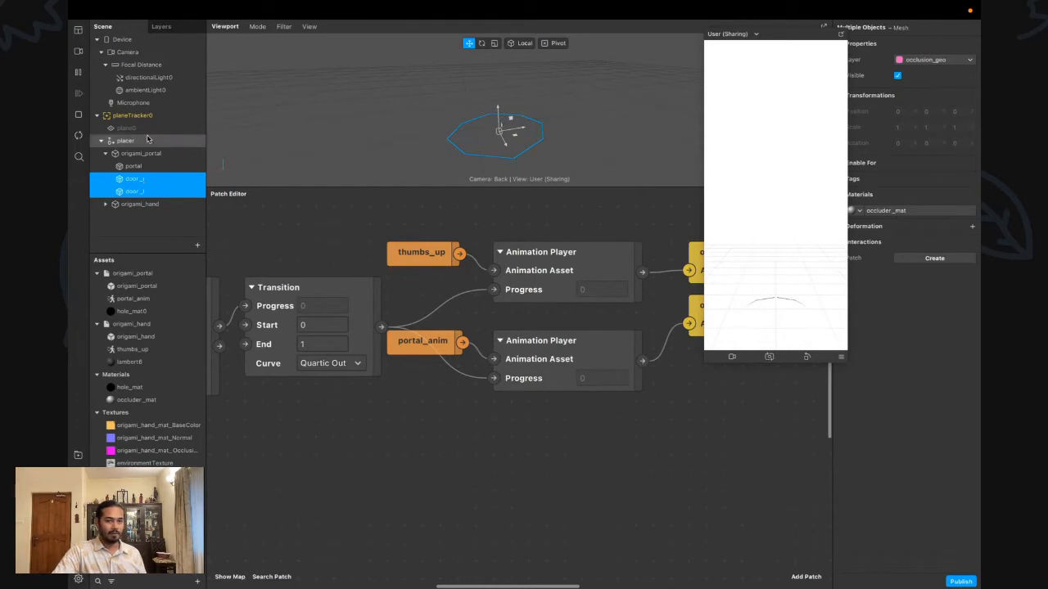
Restart the effect and check which objects belong to the occlusion_geo, hand_layer and layer0 layers
{"action": "left_click", "coordinate": [78, 135]}
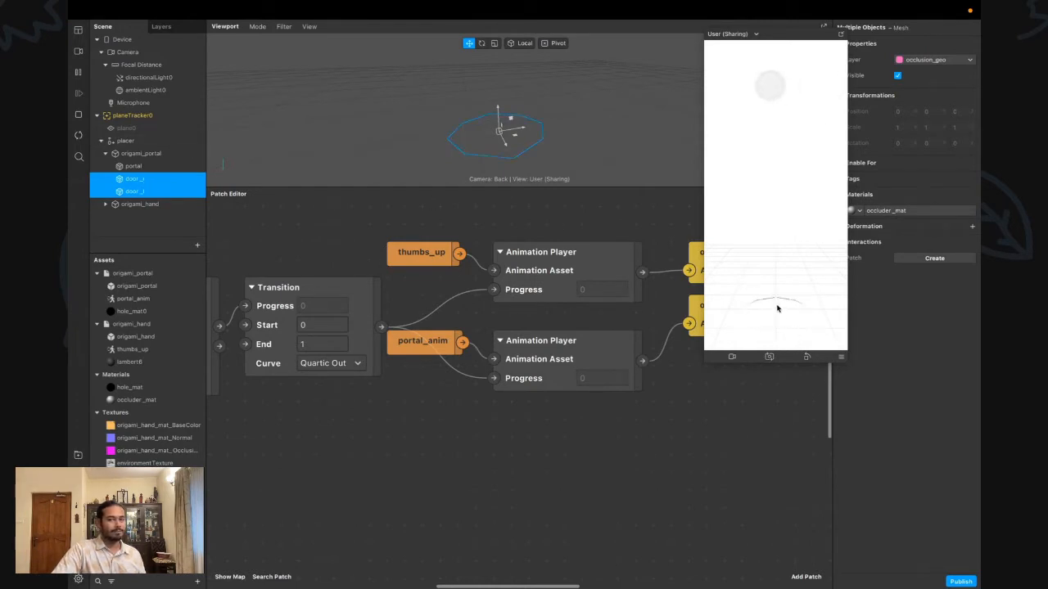
{"action": "left_click", "coordinate": [160, 26]}
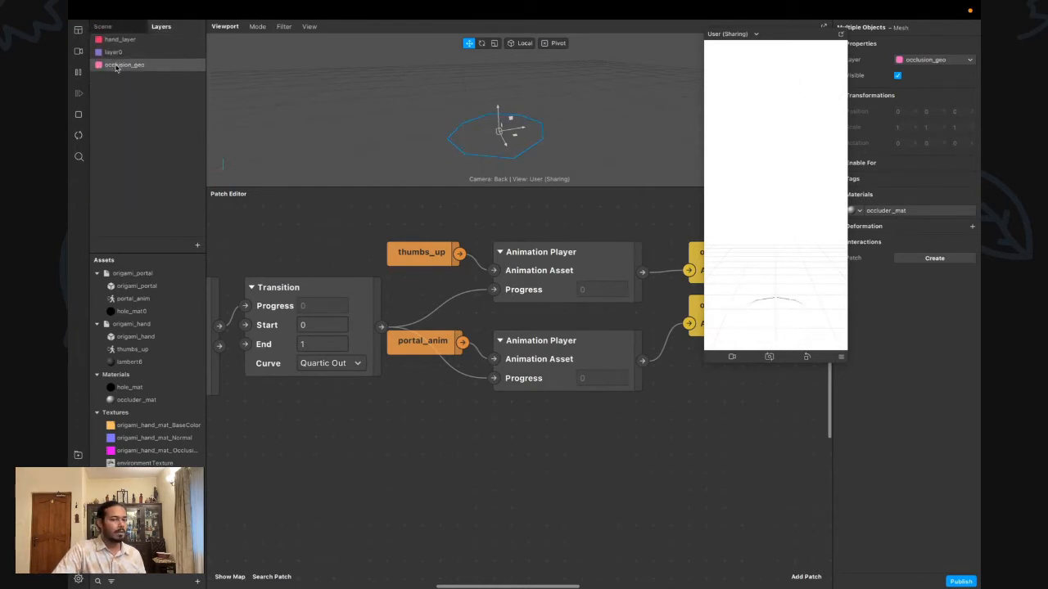
{"action": "left_click", "coordinate": [116, 65]}
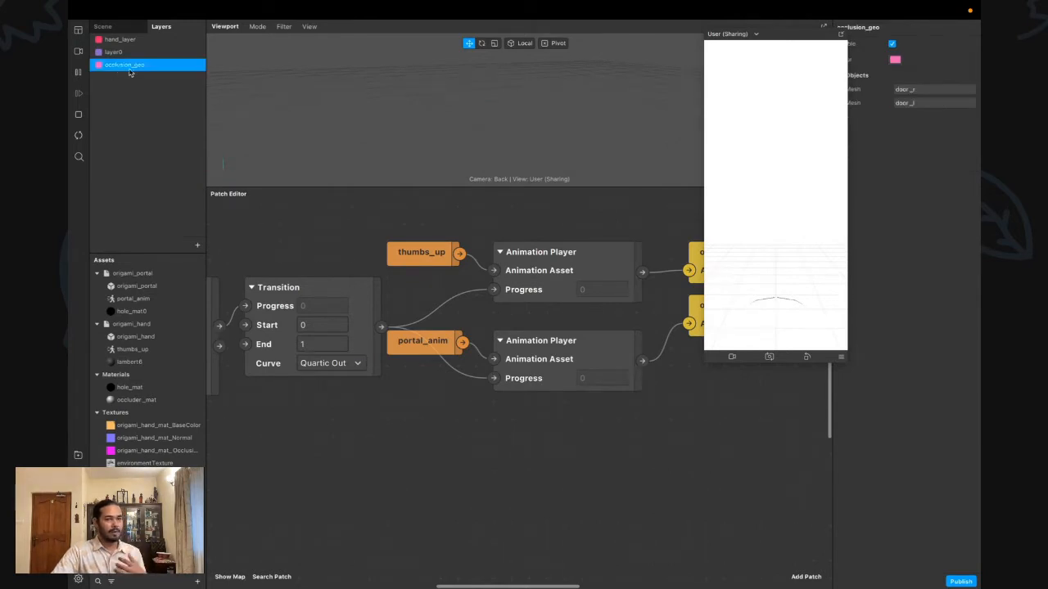
{"action": "left_click", "coordinate": [121, 39]}
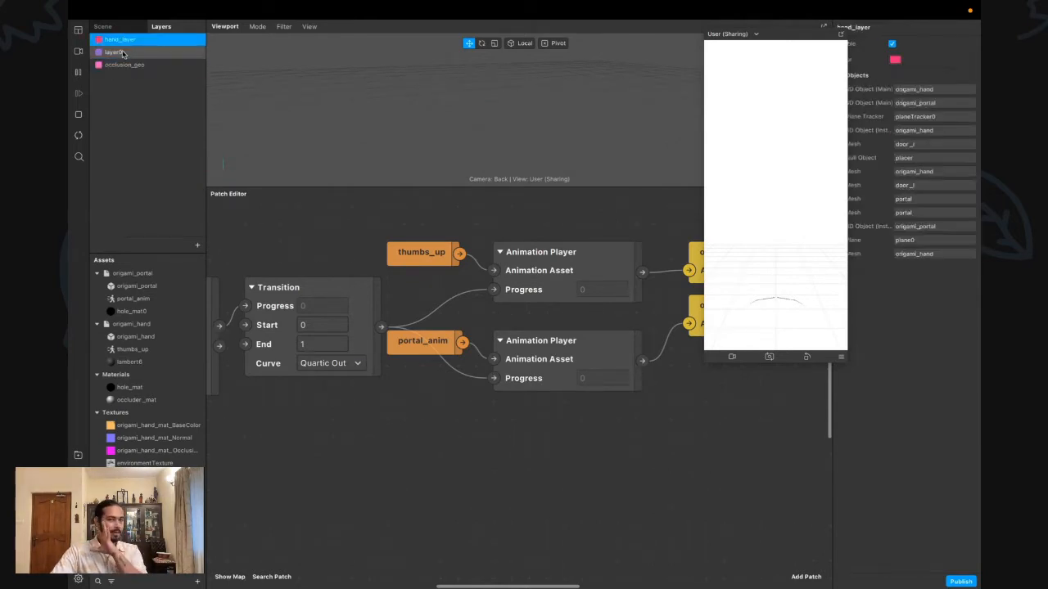
{"action": "left_click", "coordinate": [119, 52]}
{"action": "left_click", "coordinate": [102, 26]}
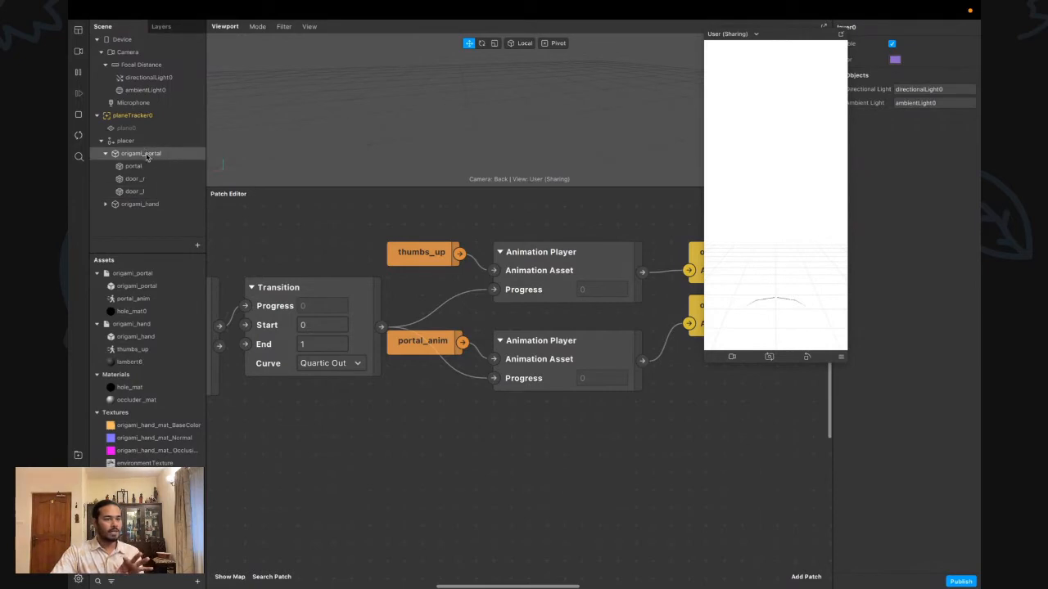
{"action": "left_click", "coordinate": [161, 27]}
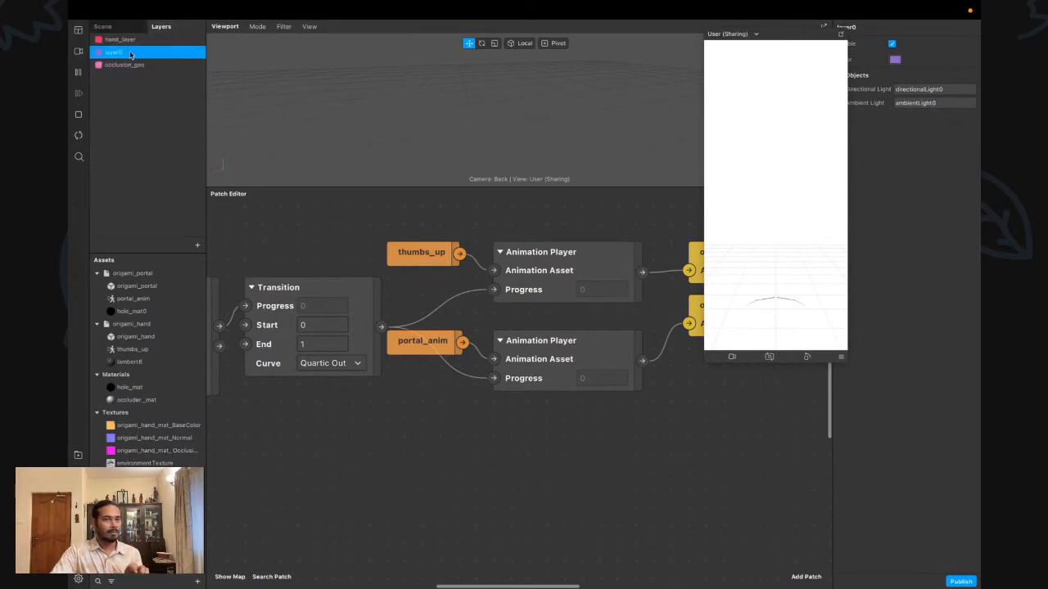
{"action": "left_click", "coordinate": [112, 26]}
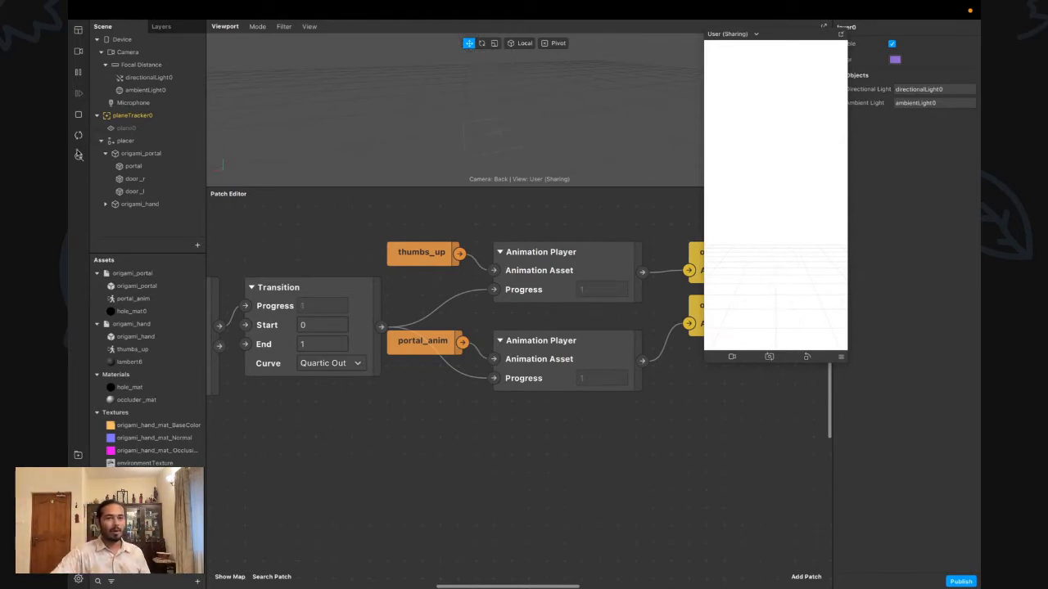
Compare the occlusion_geo and layer0 contents with the layer assignments of the portal, door_r, origami_portal, placer and plane0 objects
{"action": "left_click", "coordinate": [160, 27]}
{"action": "left_click", "coordinate": [122, 65]}
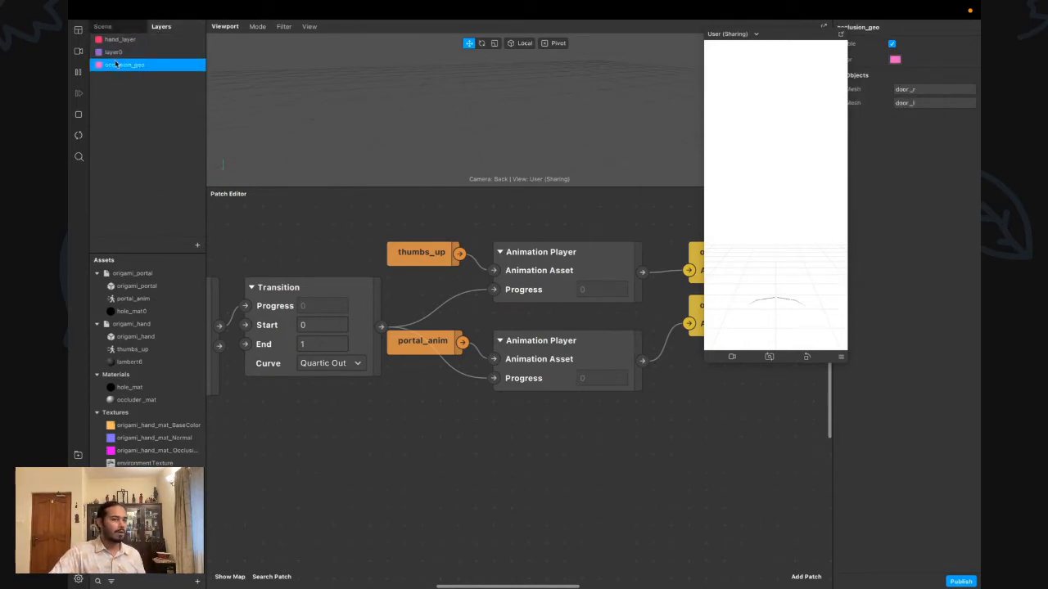
{"action": "left_click", "coordinate": [118, 53]}
{"action": "left_click", "coordinate": [119, 32]}
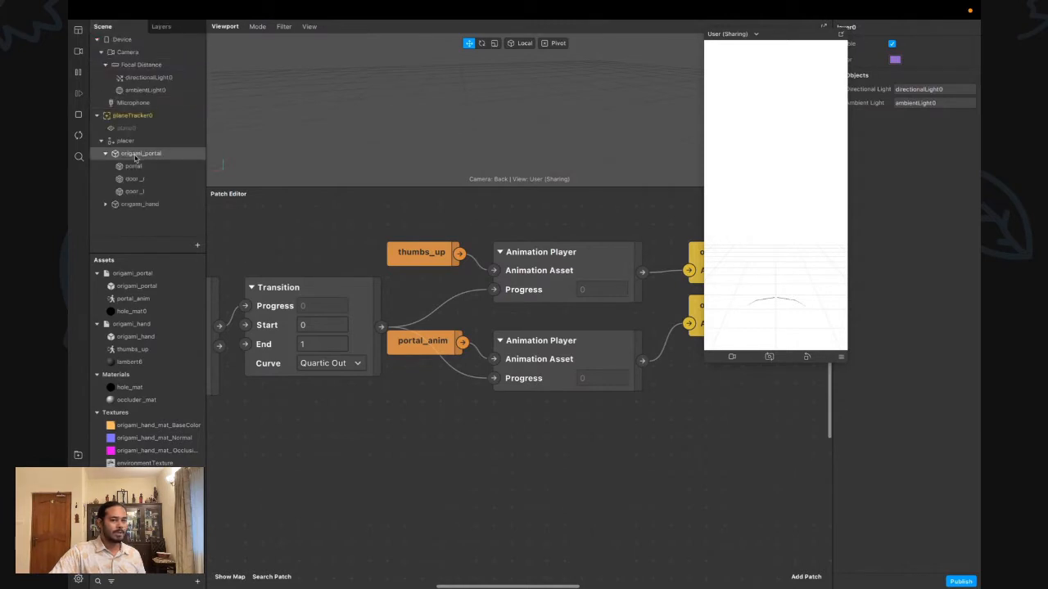
{"action": "left_click", "coordinate": [139, 167]}
{"action": "left_click", "coordinate": [134, 178]}
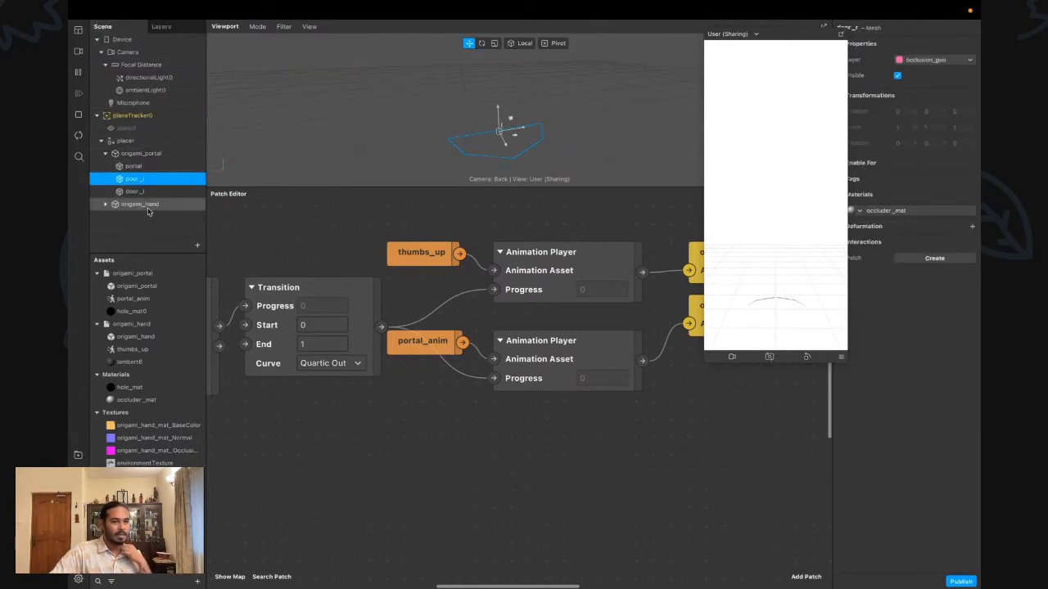
{"action": "left_click", "coordinate": [135, 154]}
{"action": "left_click", "coordinate": [132, 141]}
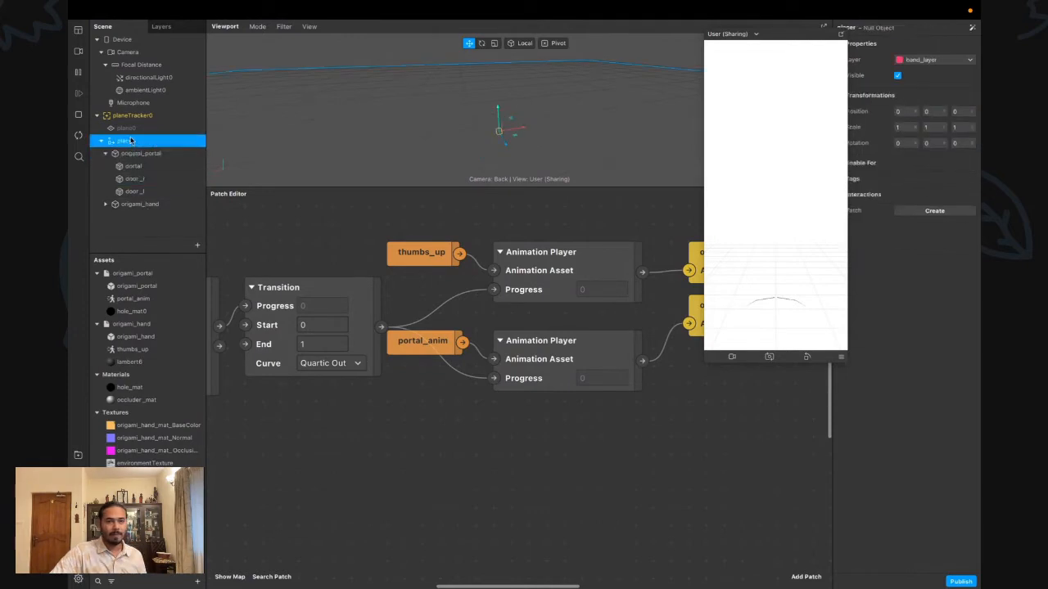
{"action": "left_click", "coordinate": [133, 129]}
{"action": "left_click", "coordinate": [136, 153]}
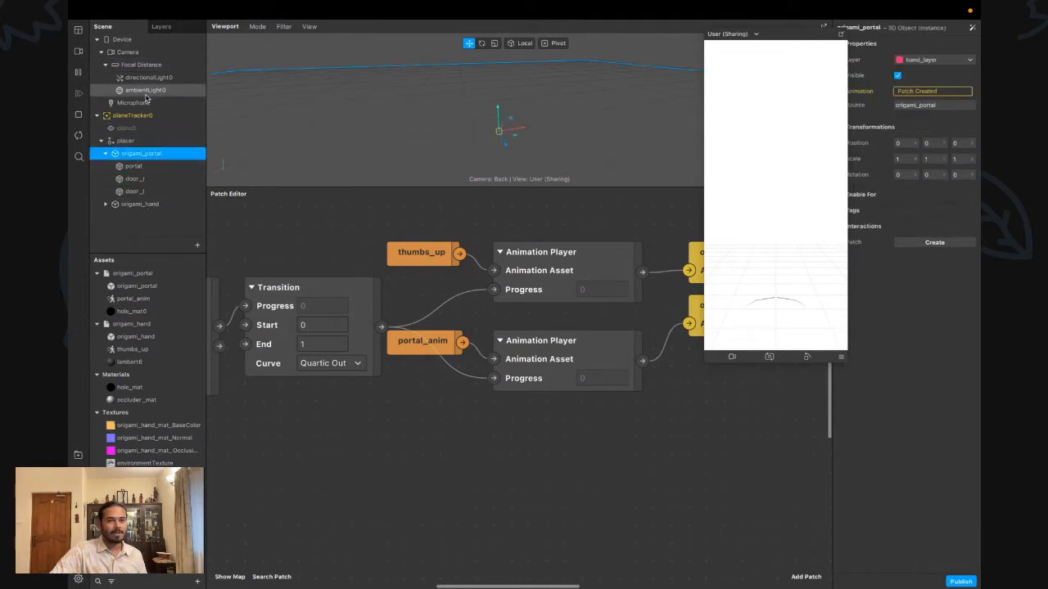
Delete layer0 from the project's layers
{"action": "left_click", "coordinate": [157, 27]}
{"action": "right_click", "coordinate": [115, 52]}
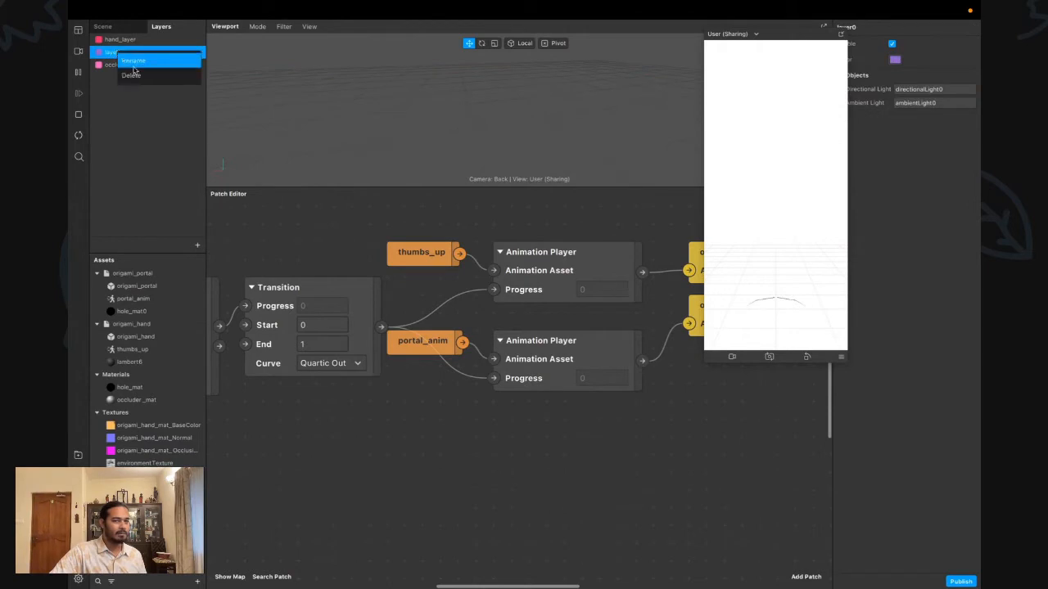
{"action": "left_click", "coordinate": [144, 75]}
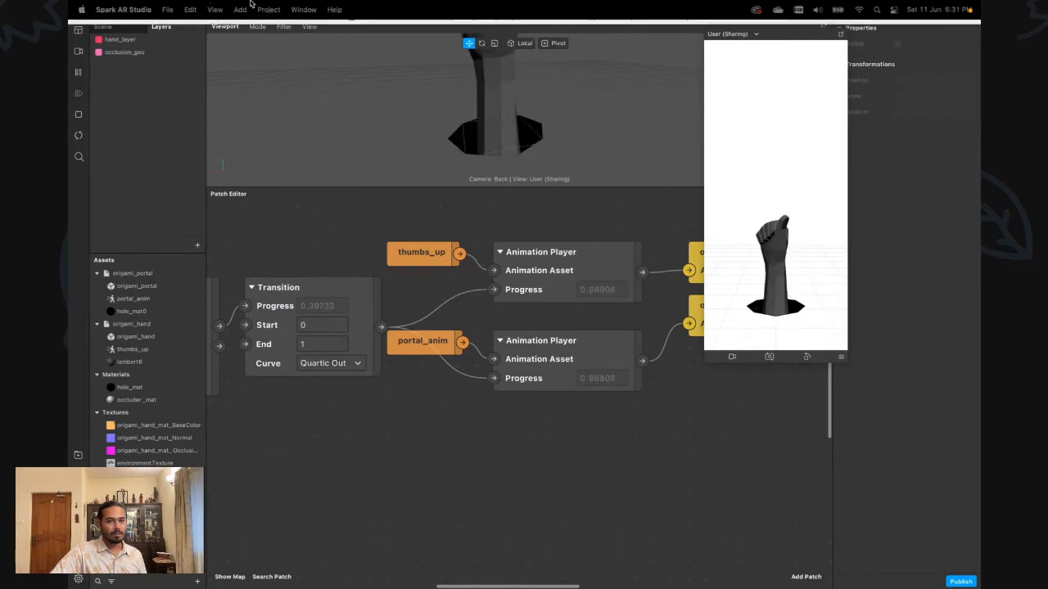
Recheck the objects in occlusion_geo and the layer assignments of the door_l, portal and origami_hand objects
{"action": "left_click", "coordinate": [125, 43]}
{"action": "left_click", "coordinate": [129, 52]}
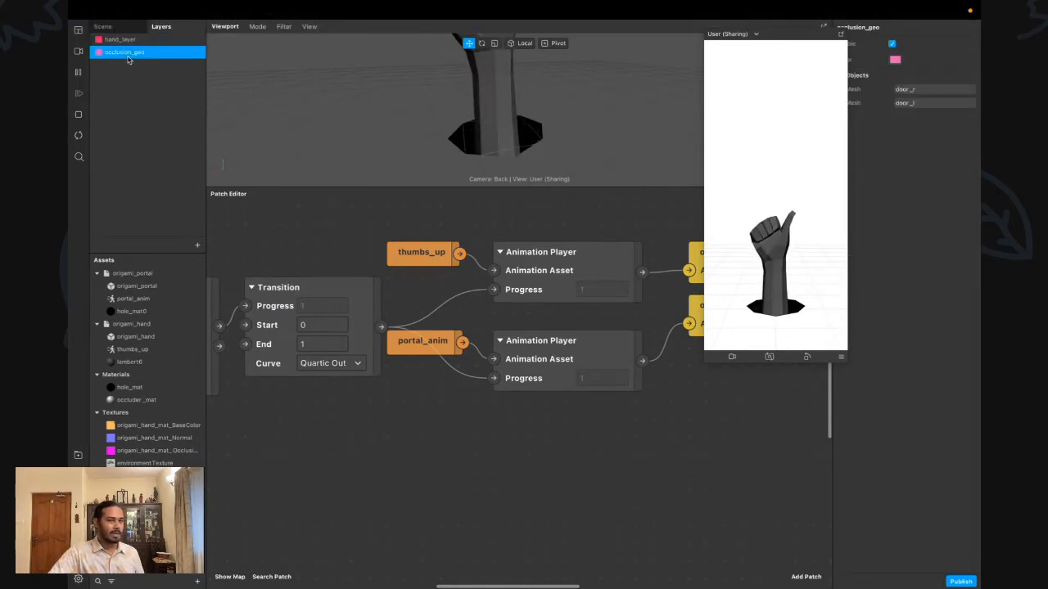
{"action": "left_click", "coordinate": [121, 31]}
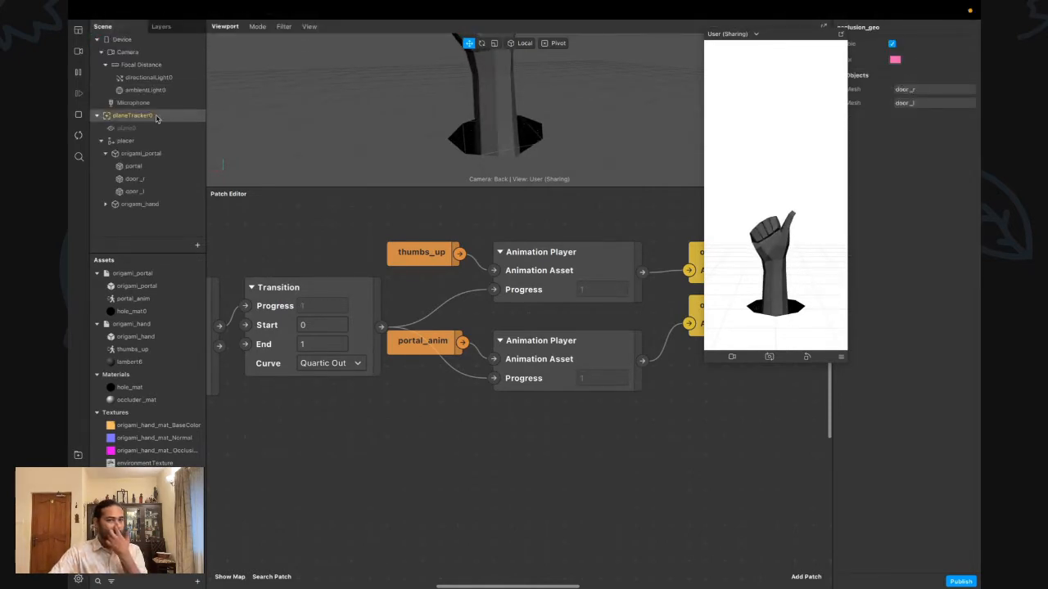
{"action": "left_click", "coordinate": [144, 191]}
{"action": "left_click", "coordinate": [137, 168]}
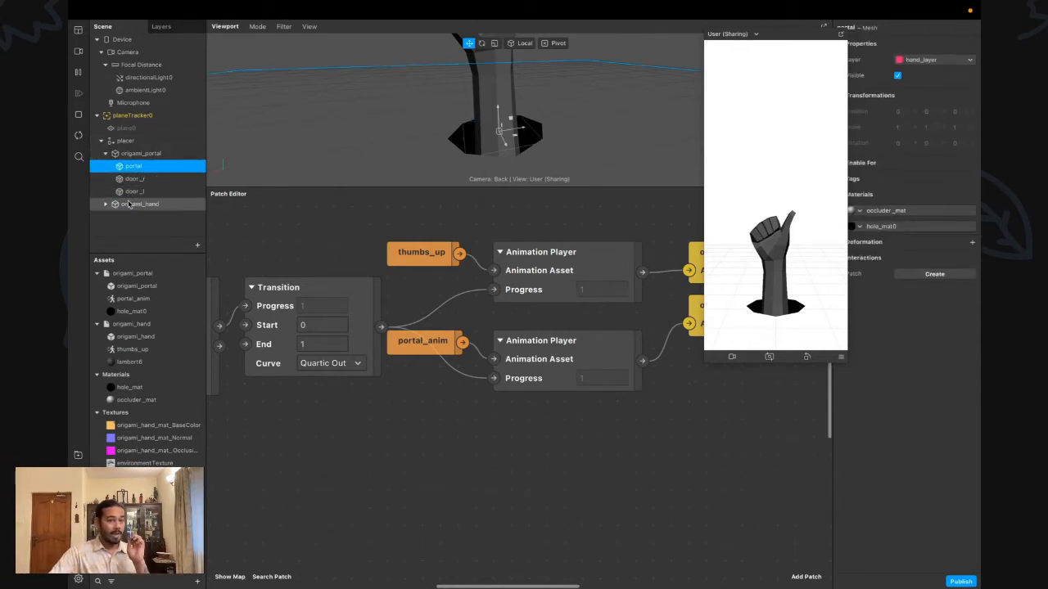
{"action": "left_click", "coordinate": [129, 205]}
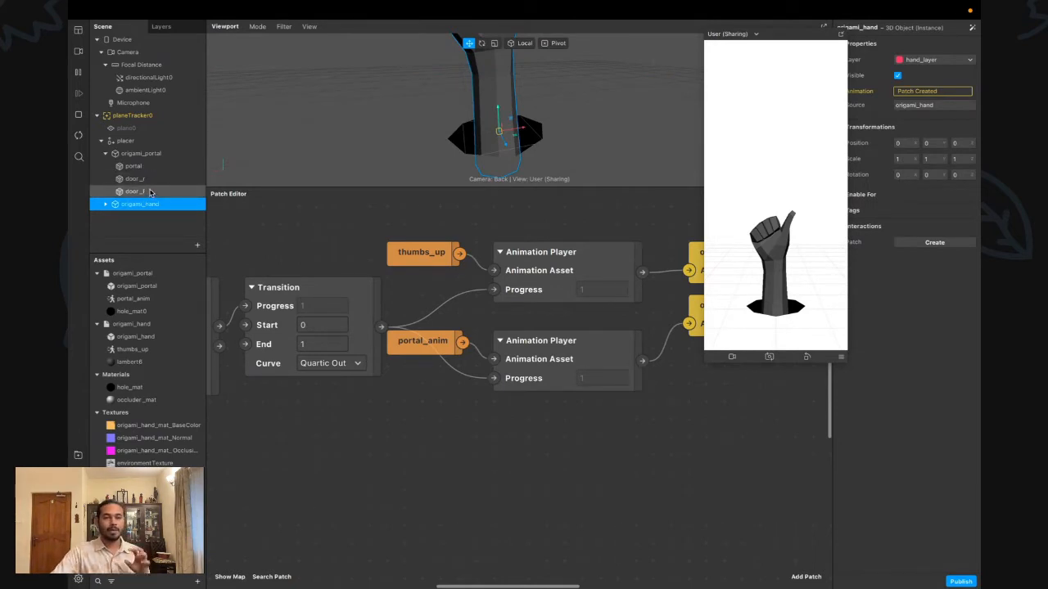
{"action": "left_click", "coordinate": [139, 192]}
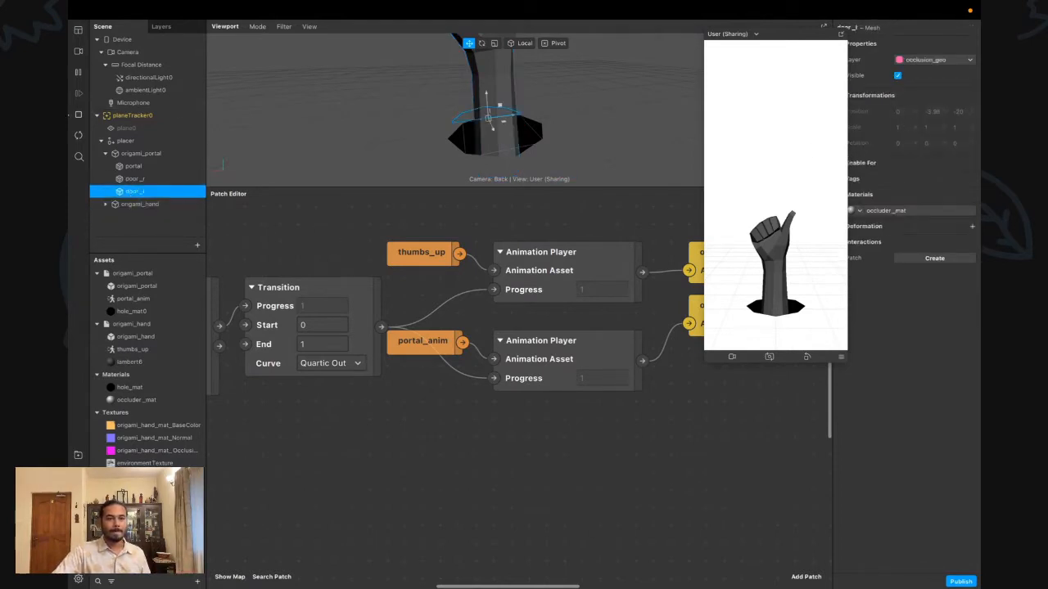
Restart the effect, trigger the screen tap in the simulator and review the Screen Tap, Animation and Transition patches
{"action": "left_click", "coordinate": [79, 136]}
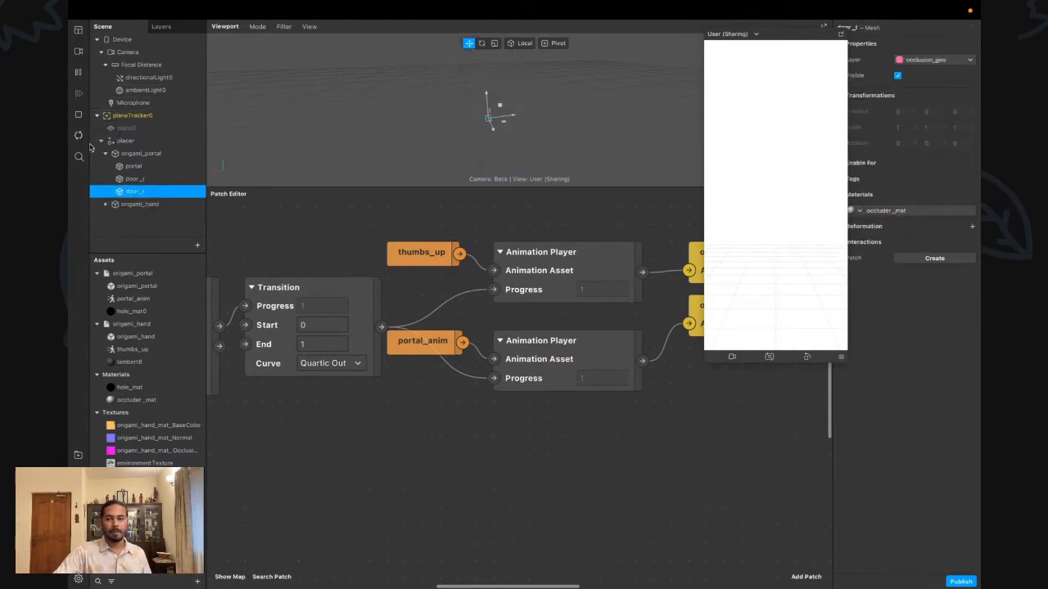
{"action": "left_click", "coordinate": [805, 293]}
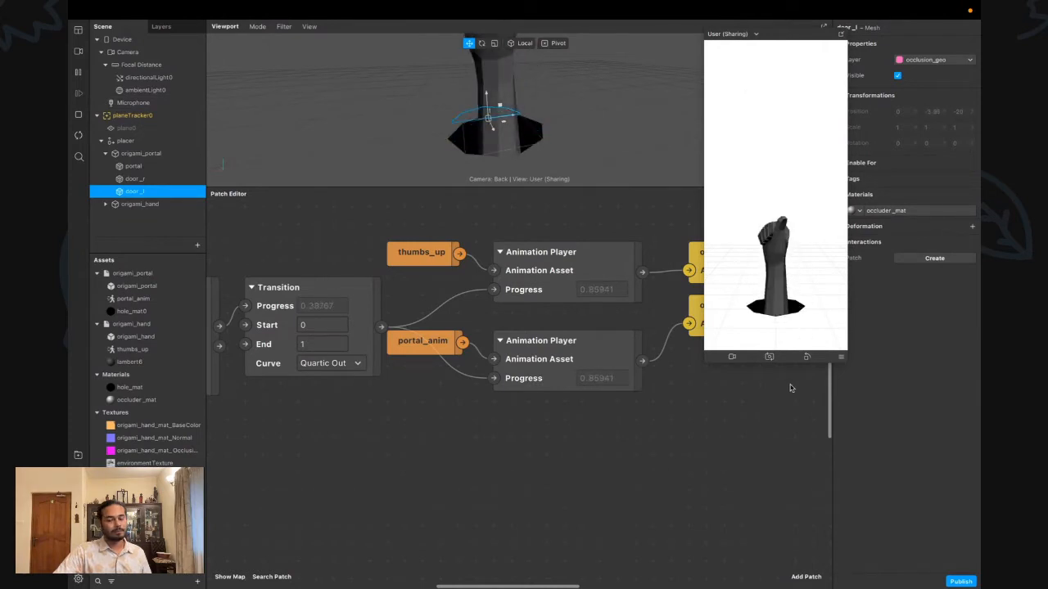
{"action": "scroll", "coordinate": [374, 457], "scroll_direction": "left", "scroll_amount": 5}
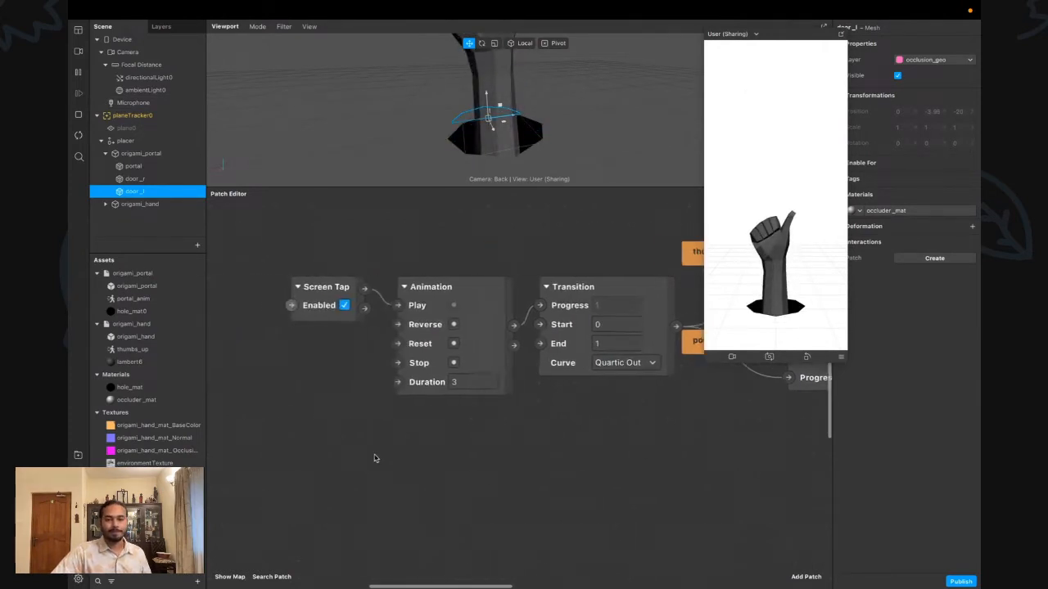
{"action": "scroll", "coordinate": [374, 458], "scroll_direction": "right", "scroll_amount": 2}
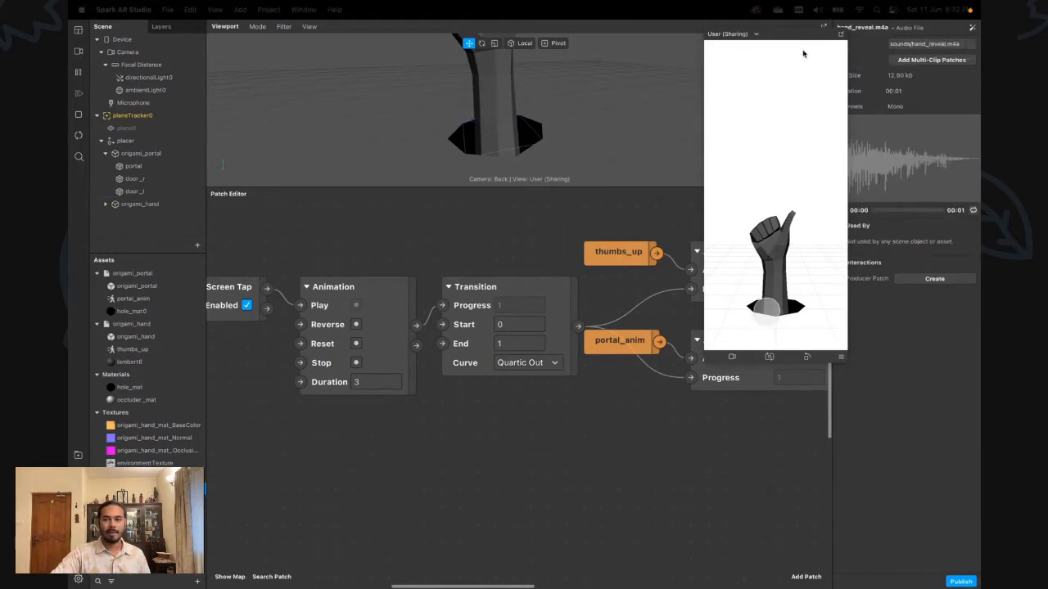
Move the simulator preview clear of the audio properties and play back the hand_reveal.m4a sound
{"action": "left_click_drag", "start_coordinate": [806, 37], "coordinate": [687, 40]}
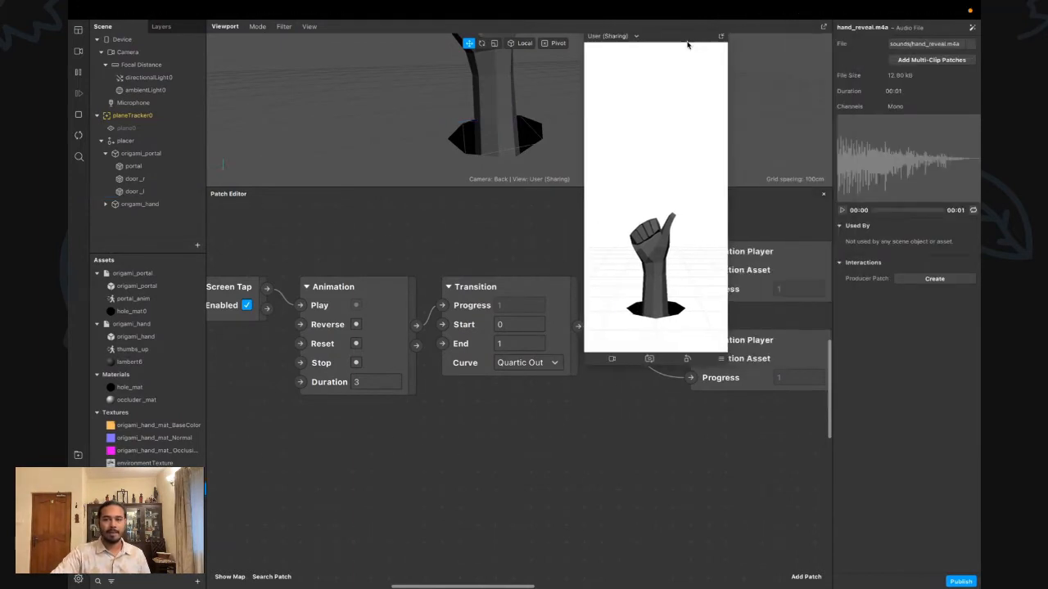
{"action": "left_click", "coordinate": [842, 210]}
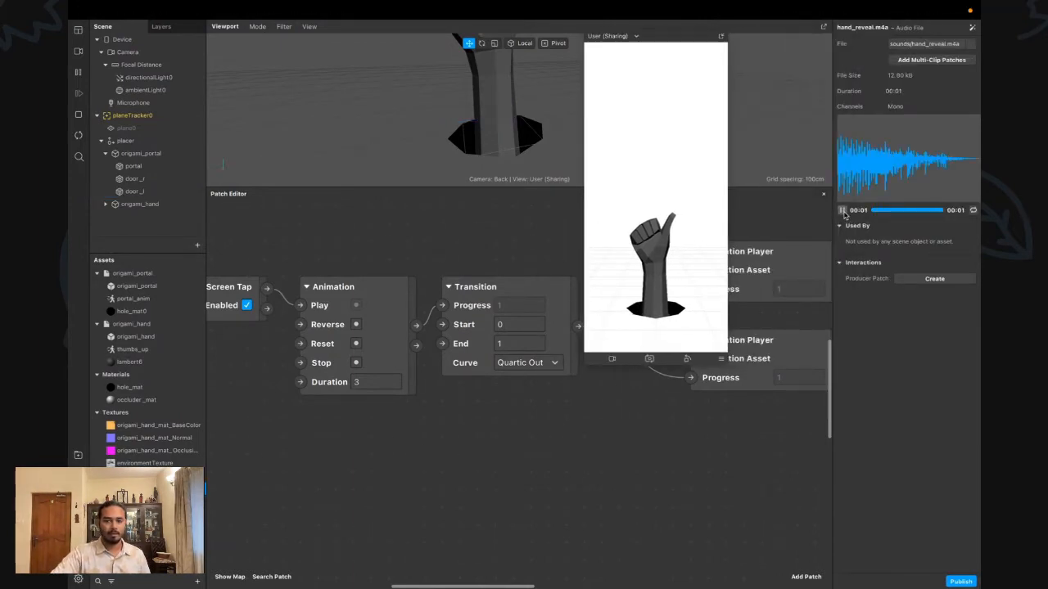
{"action": "left_click", "coordinate": [842, 210]}
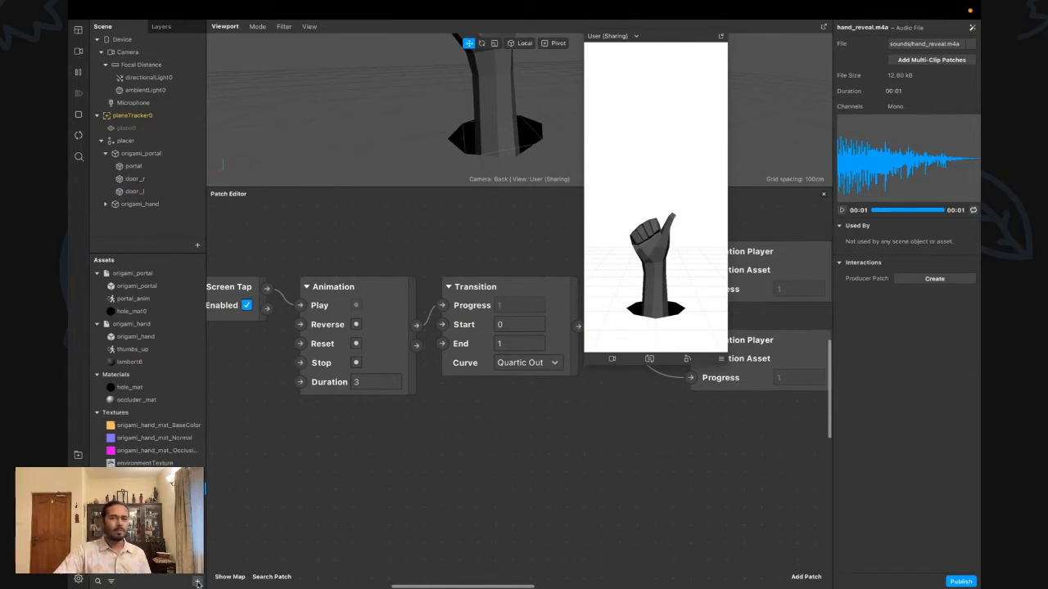
Create an audio playback controller named APC_revealSound and assign hand_reveal.m4a as its audio
{"action": "left_click", "coordinate": [198, 583]}
{"action": "mouse_move", "coordinate": [242, 521]}
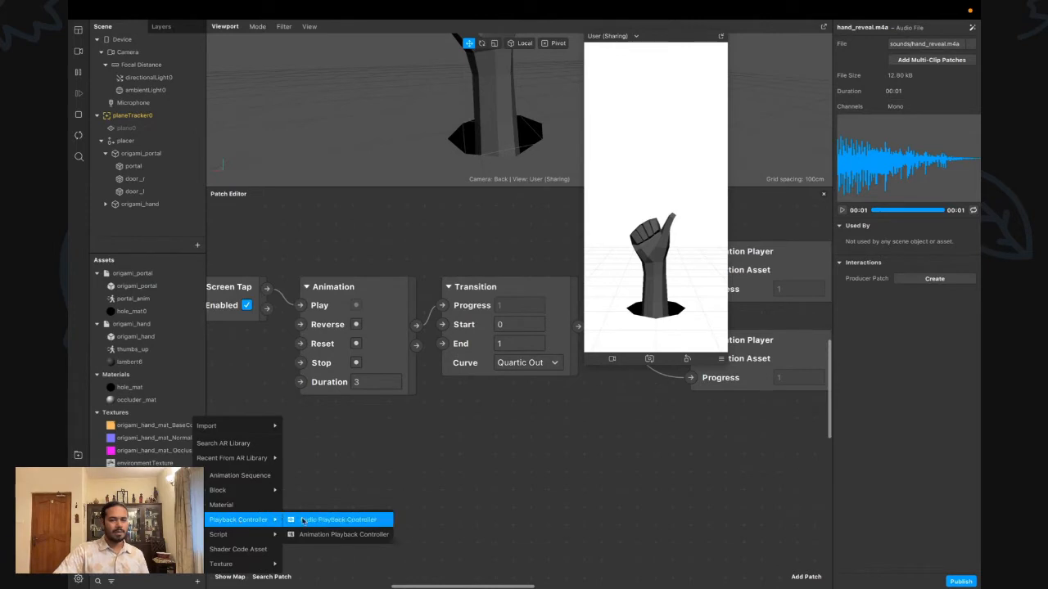
{"action": "left_click", "coordinate": [302, 520]}
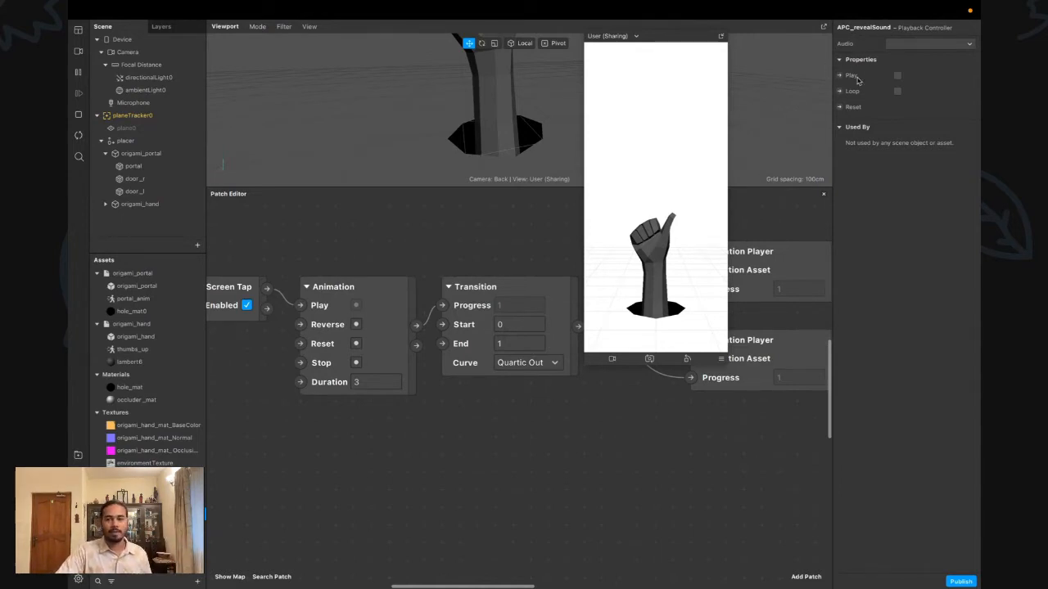
{"action": "left_click", "coordinate": [916, 44]}
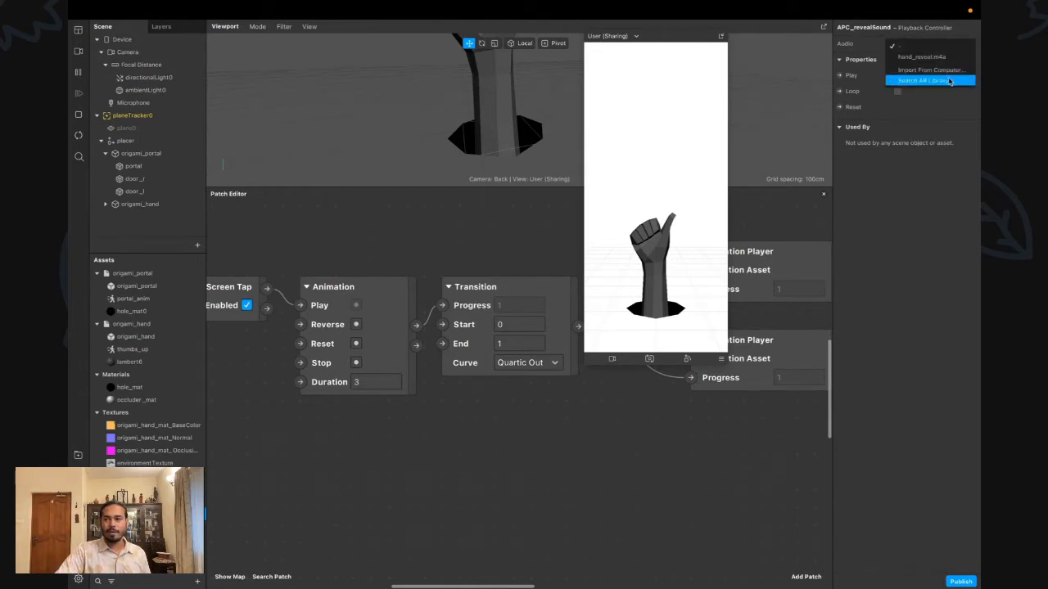
{"action": "left_click", "coordinate": [918, 58]}
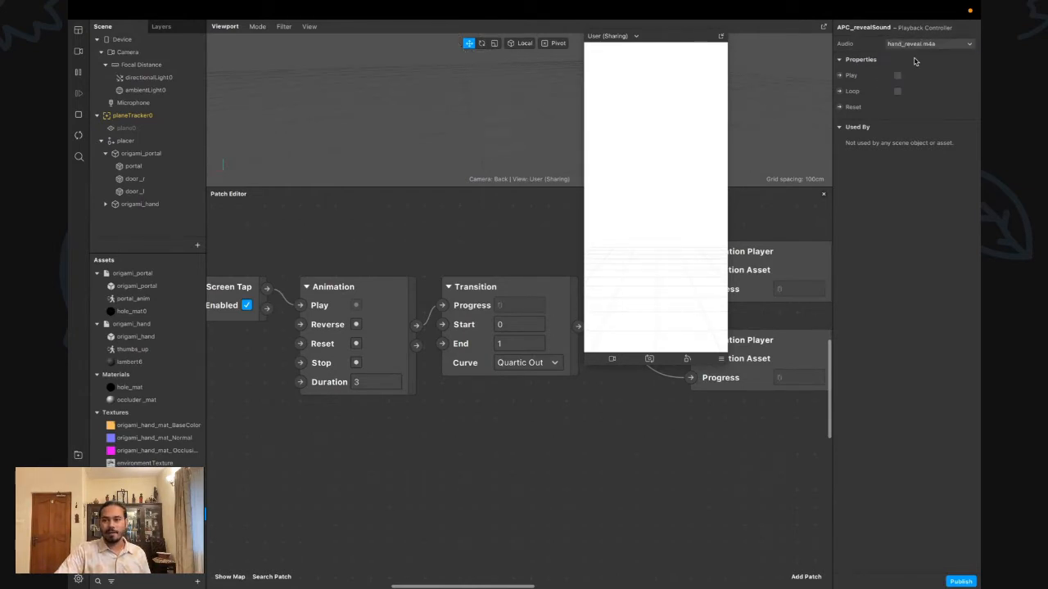
Add a Play patch for APC_revealSound and connect the Animation patch's Completed output to it through a Switch
{"action": "left_click", "coordinate": [839, 75]}
{"action": "scroll", "coordinate": [524, 450], "scroll_direction": "right", "scroll_amount": 5}
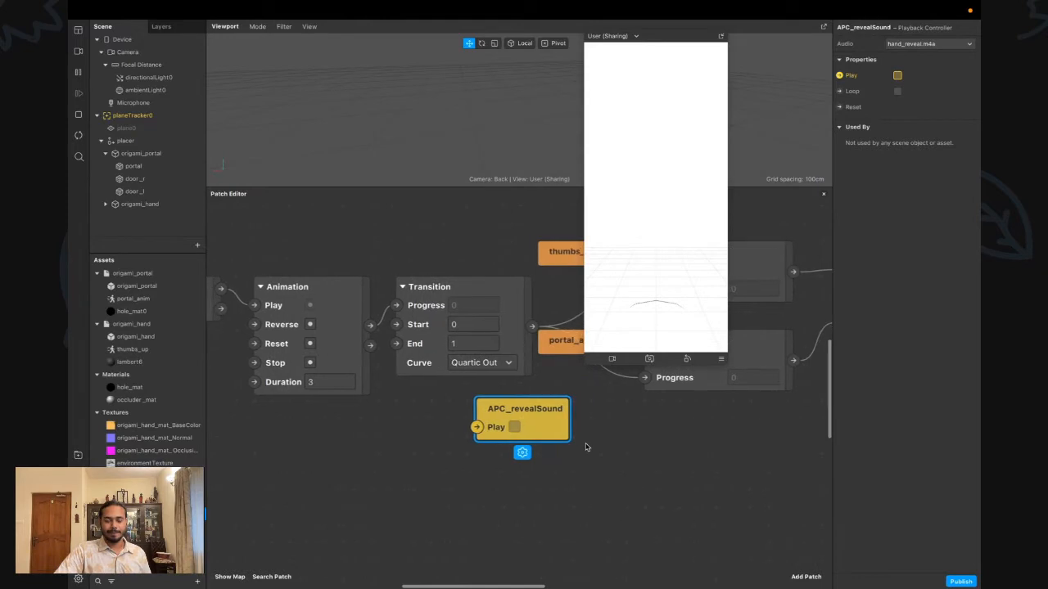
{"action": "scroll", "coordinate": [585, 447], "scroll_direction": "left", "scroll_amount": 5}
{"action": "scroll", "coordinate": [585, 447], "scroll_direction": "up", "scroll_amount": 2}
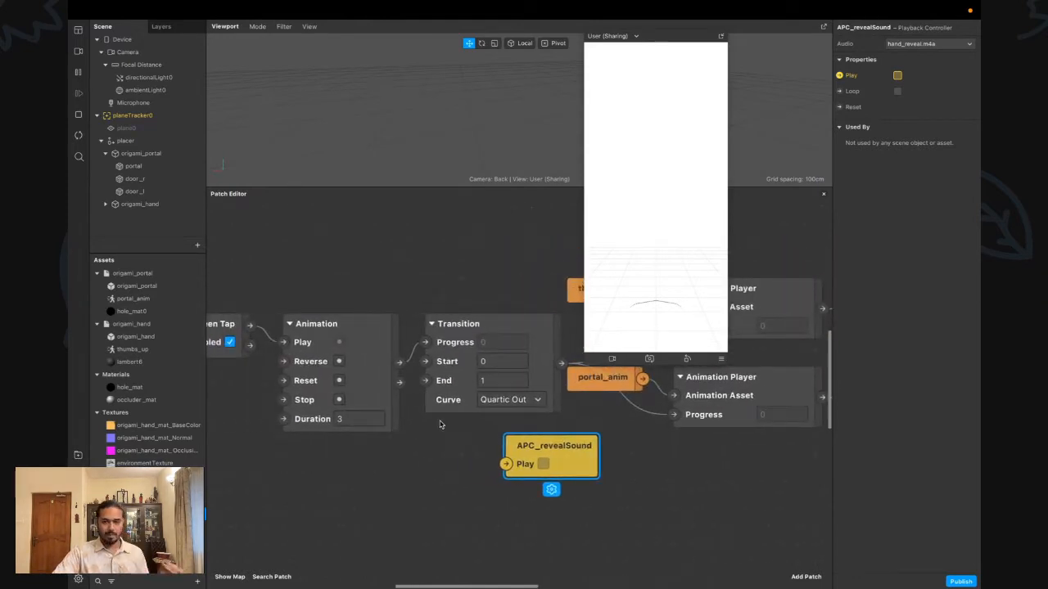
{"action": "scroll", "coordinate": [420, 405], "scroll_direction": "left", "scroll_amount": 3}
{"action": "left_click_drag", "start_coordinate": [432, 381], "coordinate": [539, 467]}
{"action": "left_click_drag", "start_coordinate": [529, 377], "coordinate": [485, 486]}
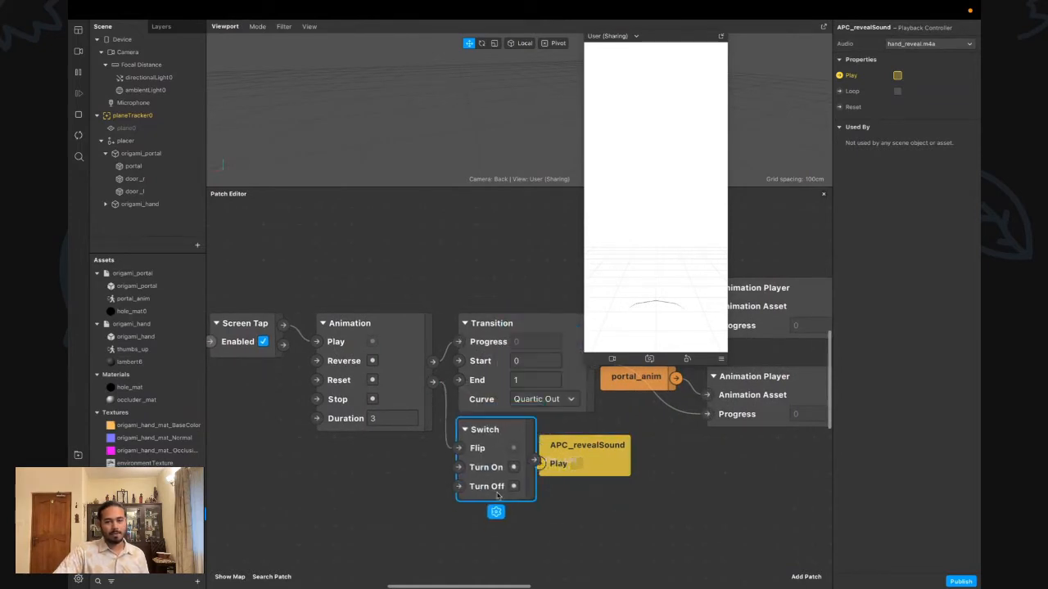
Space out the Switch and APC_revealSound patches and move the Switch's incoming connection from Flip to Turn On
{"action": "left_click_drag", "start_coordinate": [591, 473], "coordinate": [690, 477]}
{"action": "left_click_drag", "start_coordinate": [499, 477], "coordinate": [555, 495]}
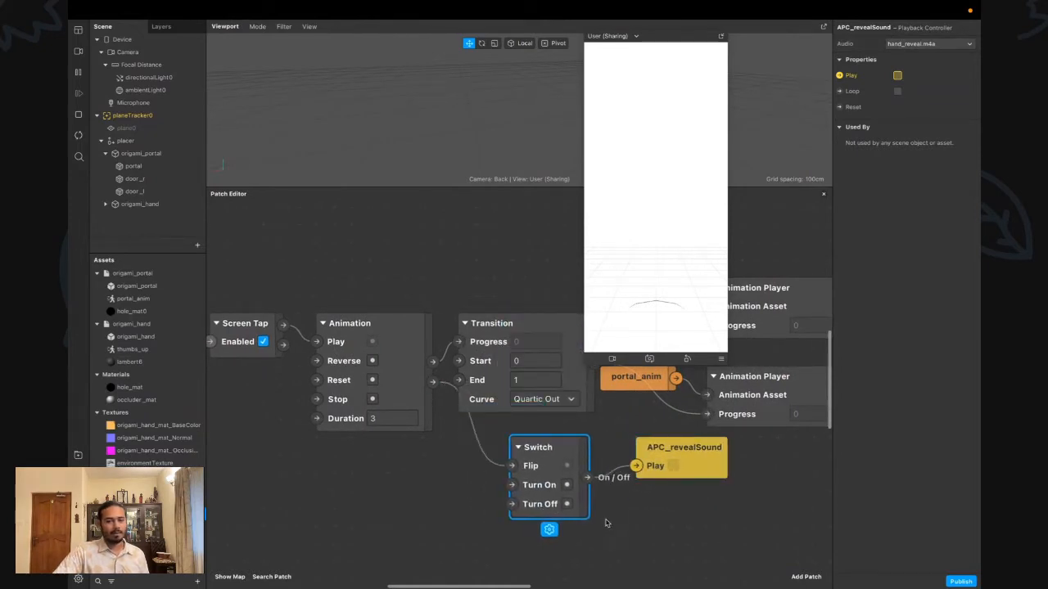
{"action": "scroll", "coordinate": [513, 482], "scroll_direction": "down", "scroll_amount": 1}
{"action": "left_click_drag", "start_coordinate": [512, 466], "coordinate": [513, 479]}
{"action": "scroll", "coordinate": [647, 503], "scroll_direction": "right", "scroll_amount": 1}
{"action": "scroll", "coordinate": [648, 502], "scroll_direction": "down", "scroll_amount": 1}
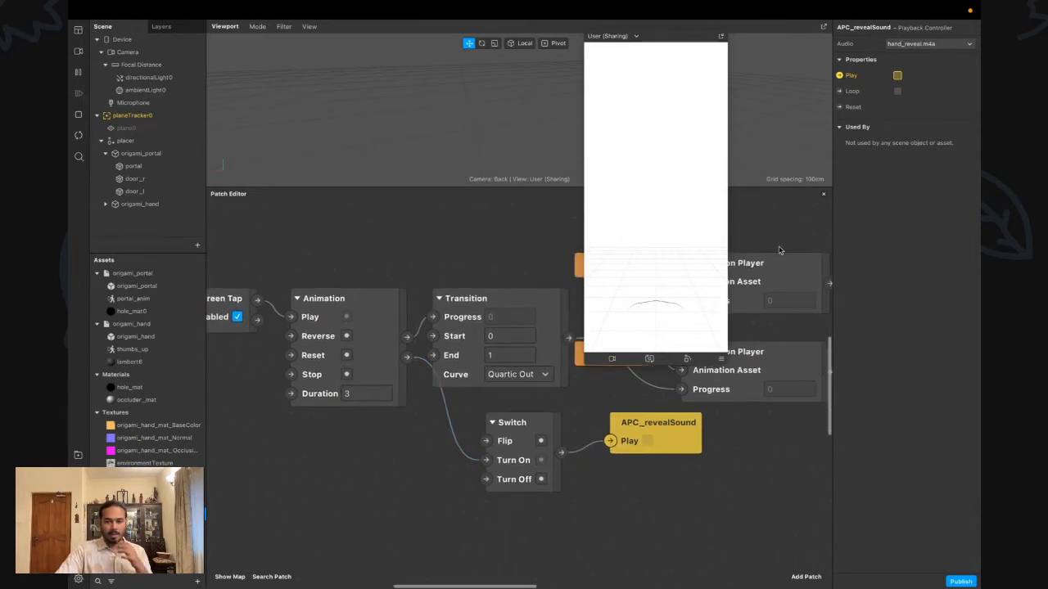
Add a Reset patch for APC_revealSound, connect the Animation's Completed output to it, and test the restarted effect with a screen tap
{"action": "left_click", "coordinate": [839, 107]}
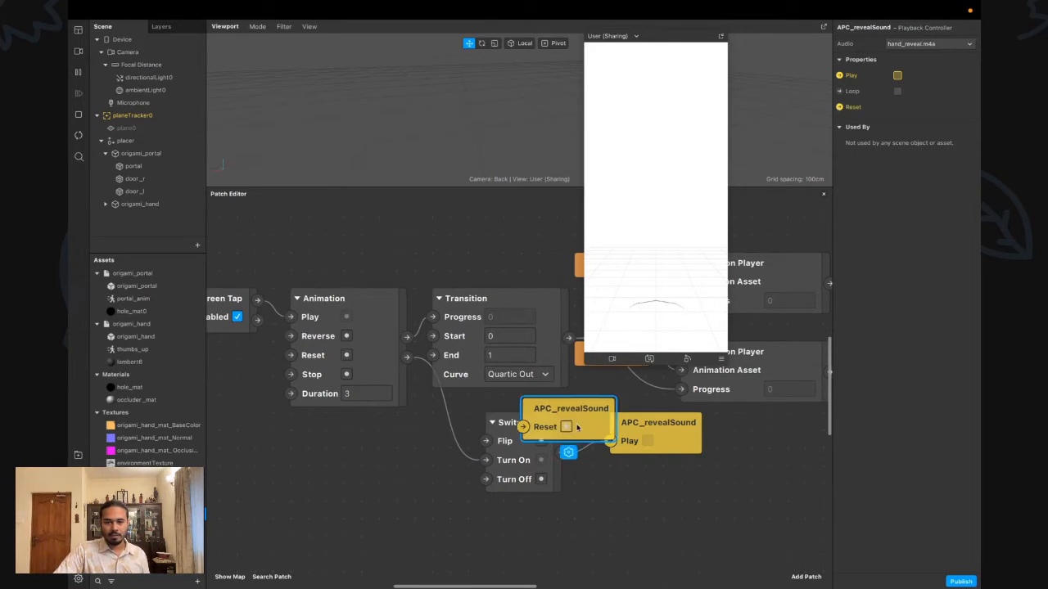
{"action": "left_click_drag", "start_coordinate": [576, 417], "coordinate": [541, 518]}
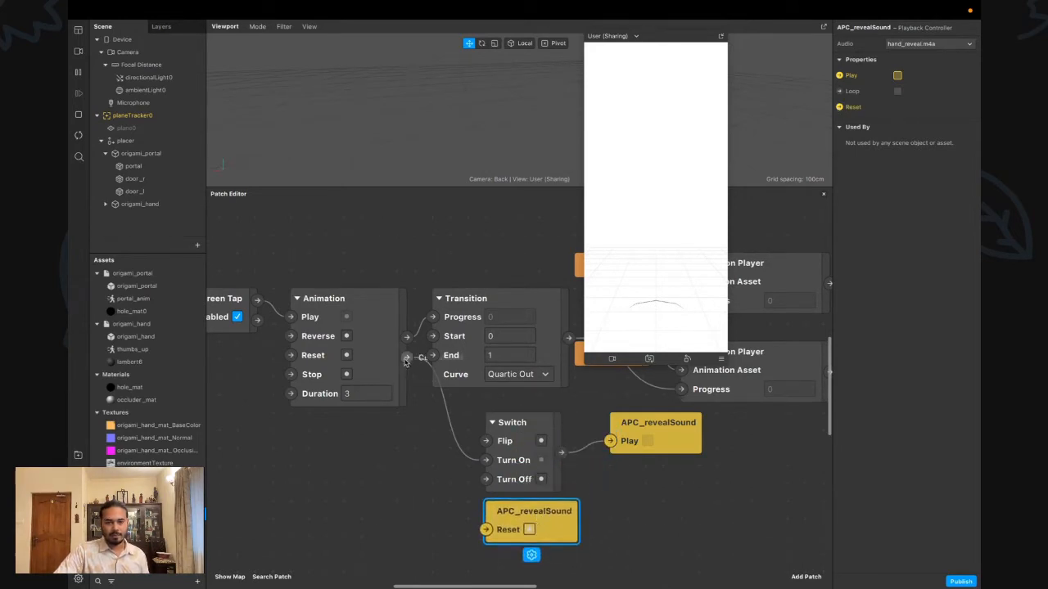
{"action": "left_click_drag", "start_coordinate": [407, 356], "coordinate": [486, 530]}
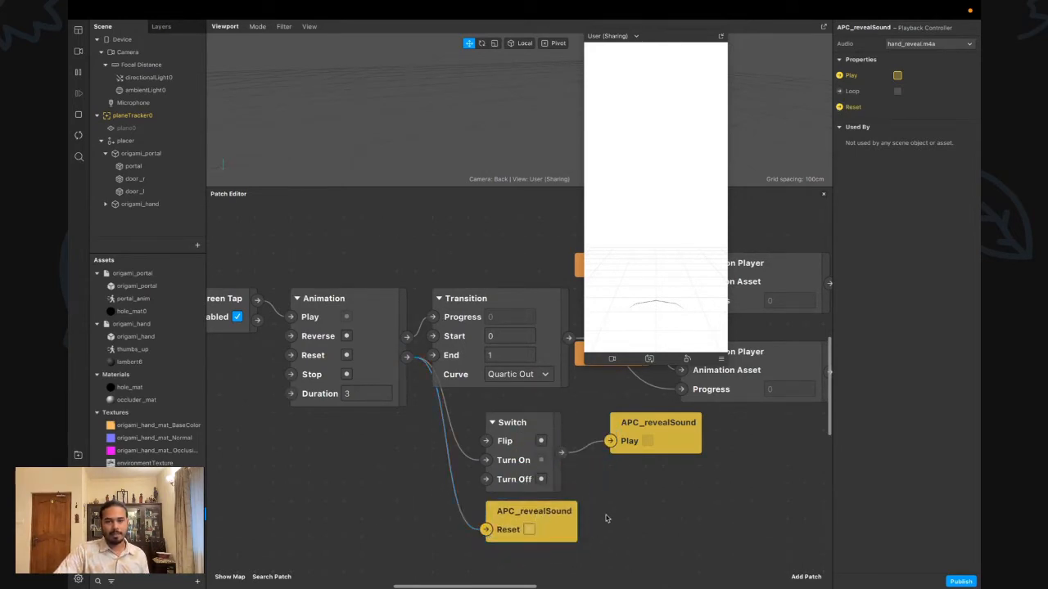
{"action": "left_click", "coordinate": [79, 135]}
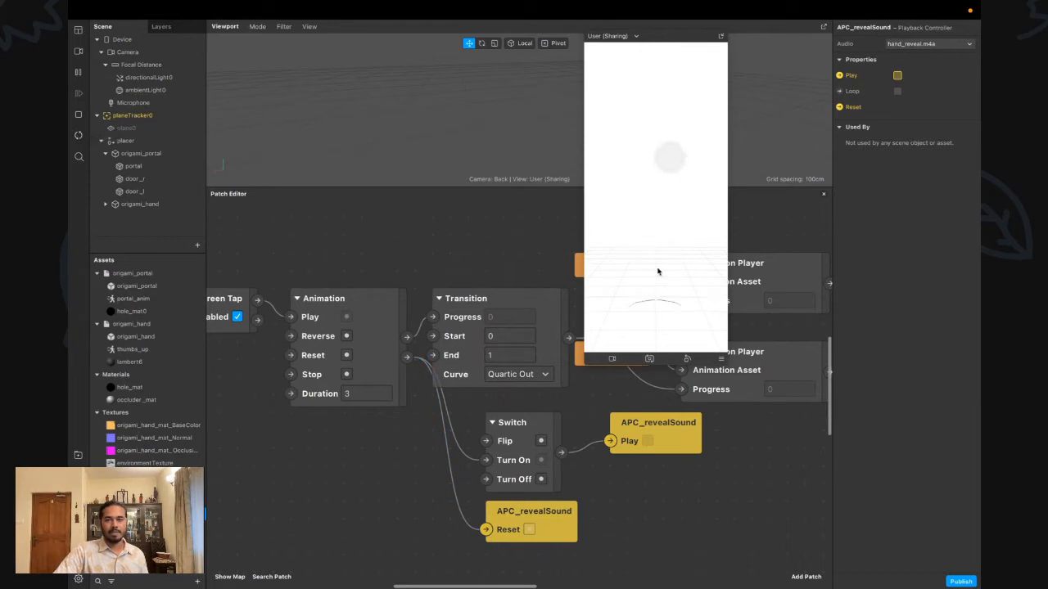
{"action": "left_click", "coordinate": [686, 272]}
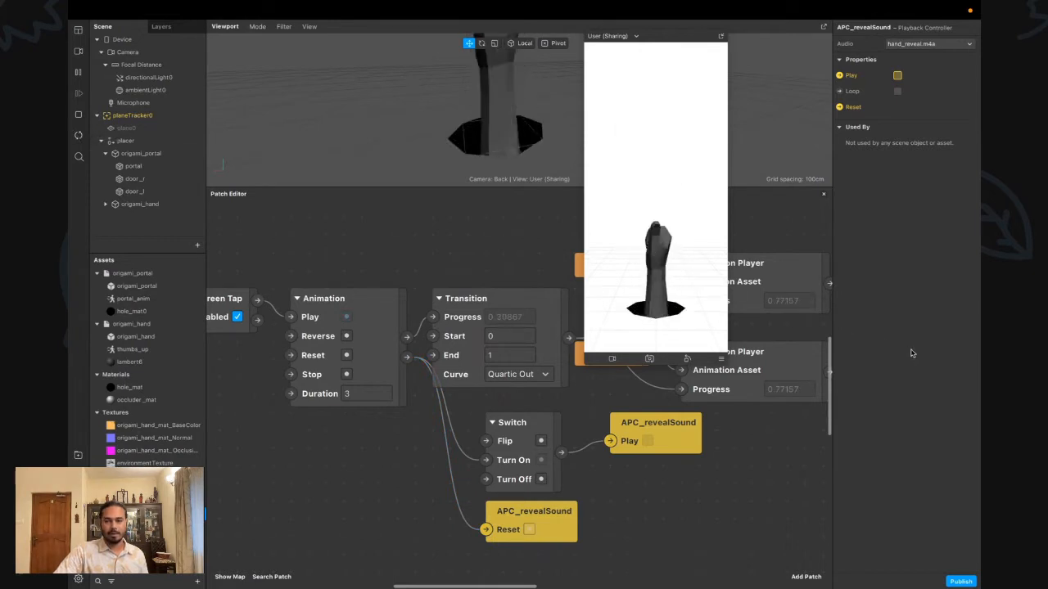
Add a Speaker to the scene and set its audio to APC_revealSound
{"action": "left_click", "coordinate": [197, 245]}
{"action": "type", "text": "spea"}
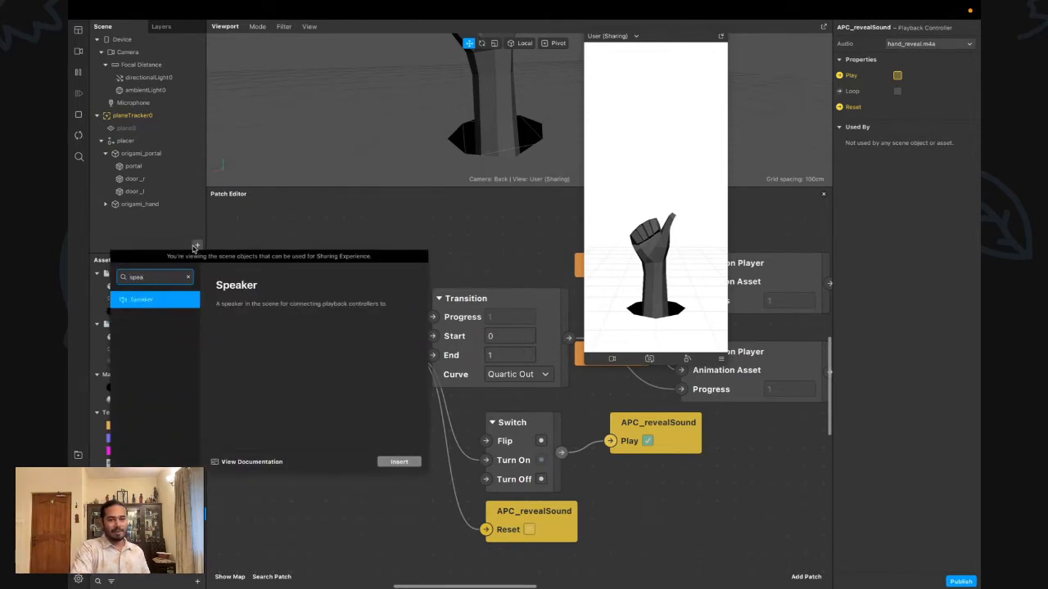
{"action": "key", "text": "Return"}
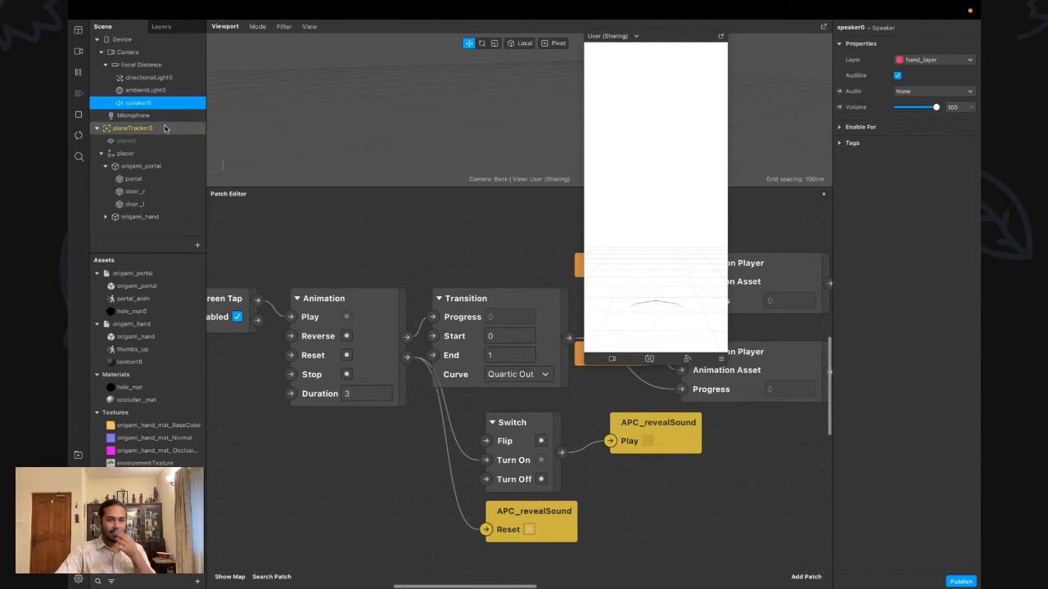
{"action": "left_click", "coordinate": [925, 91]}
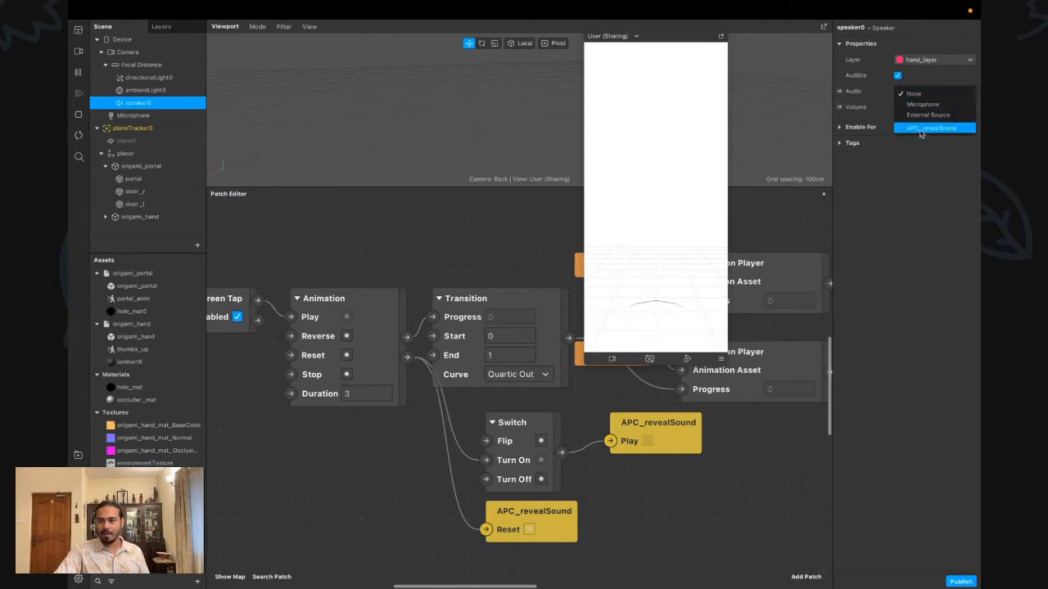
{"action": "left_click", "coordinate": [931, 128]}
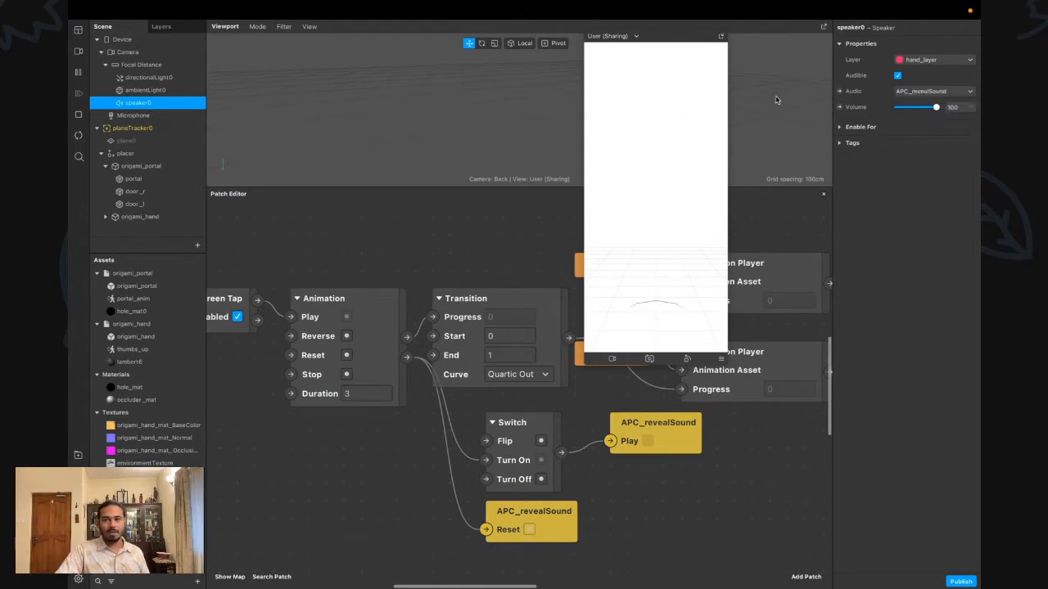
{"action": "left_click", "coordinate": [932, 93]}
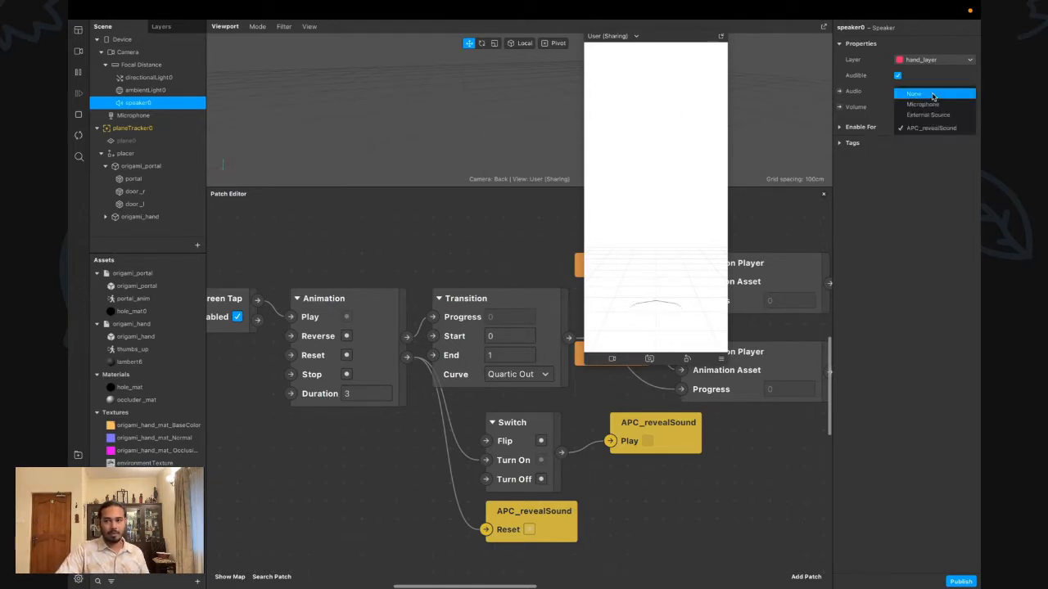
{"action": "left_click", "coordinate": [930, 128]}
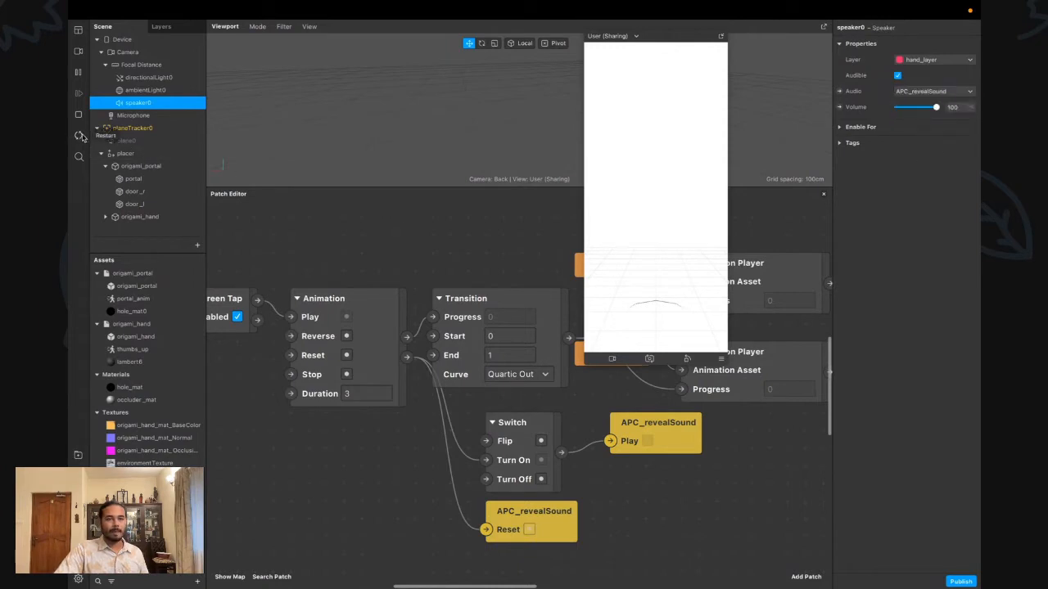
Trigger the screen tap in the simulator and review the Animation patch's Completed connections to the sound patches
{"action": "left_click", "coordinate": [678, 291]}
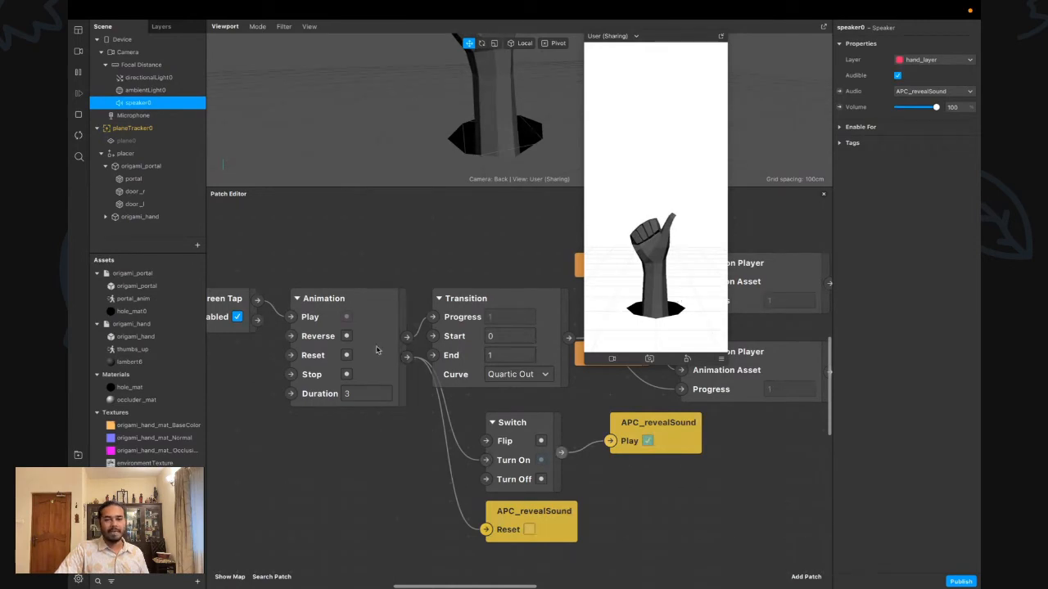
{"action": "scroll", "coordinate": [373, 355], "scroll_direction": "down", "scroll_amount": 1}
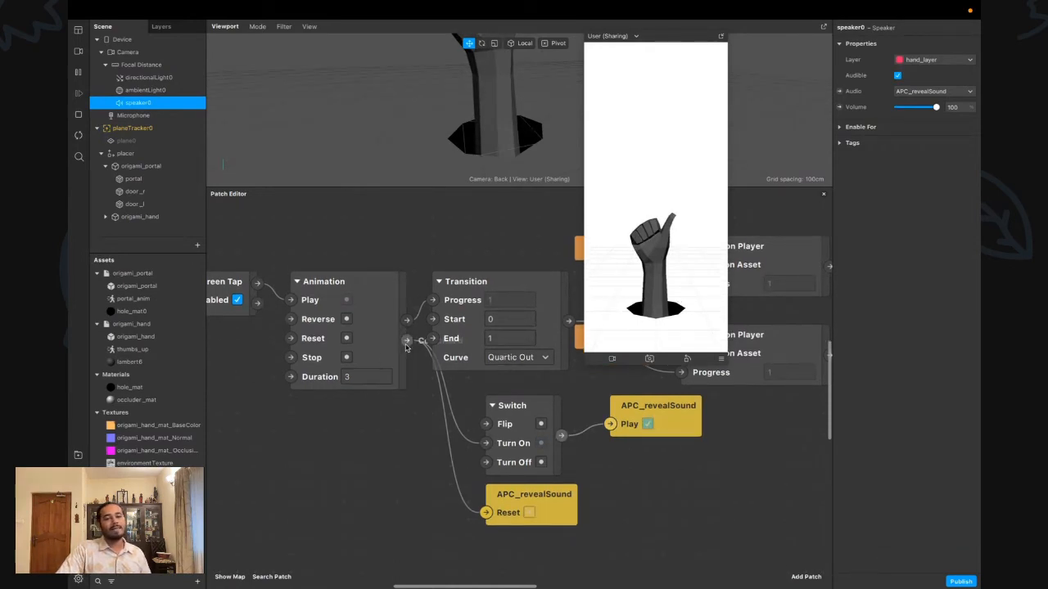
{"action": "scroll", "coordinate": [408, 343], "scroll_direction": "down", "scroll_amount": 1}
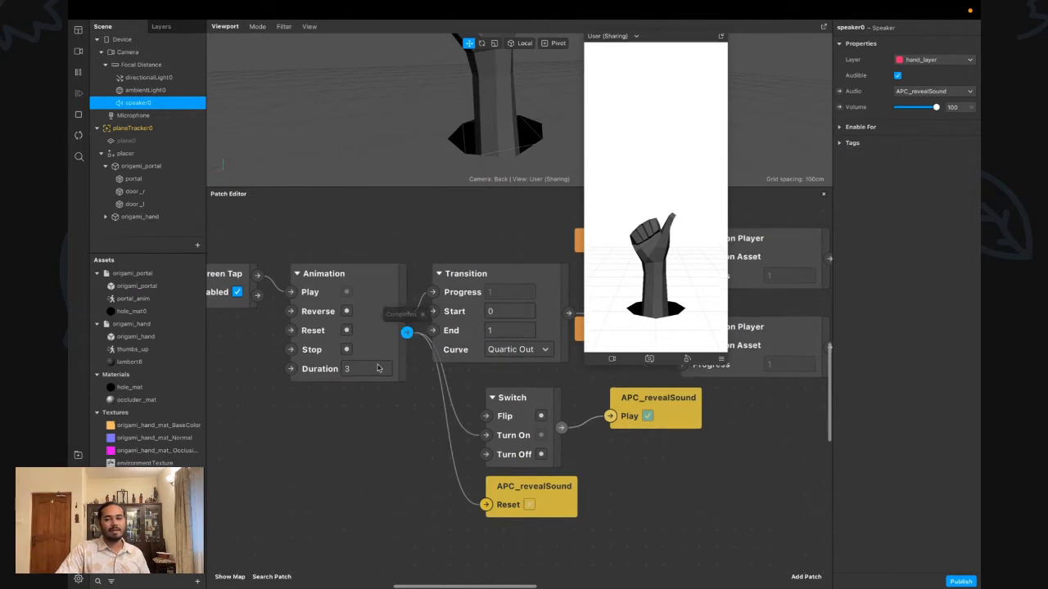
Move the Animation patch up, connect Screen Tap's gesture output to the Switch's Turn On and the sound's Reset, and restart the effect
{"action": "left_click", "coordinate": [320, 354]}
{"action": "left_click_drag", "start_coordinate": [320, 353], "coordinate": [320, 335]}
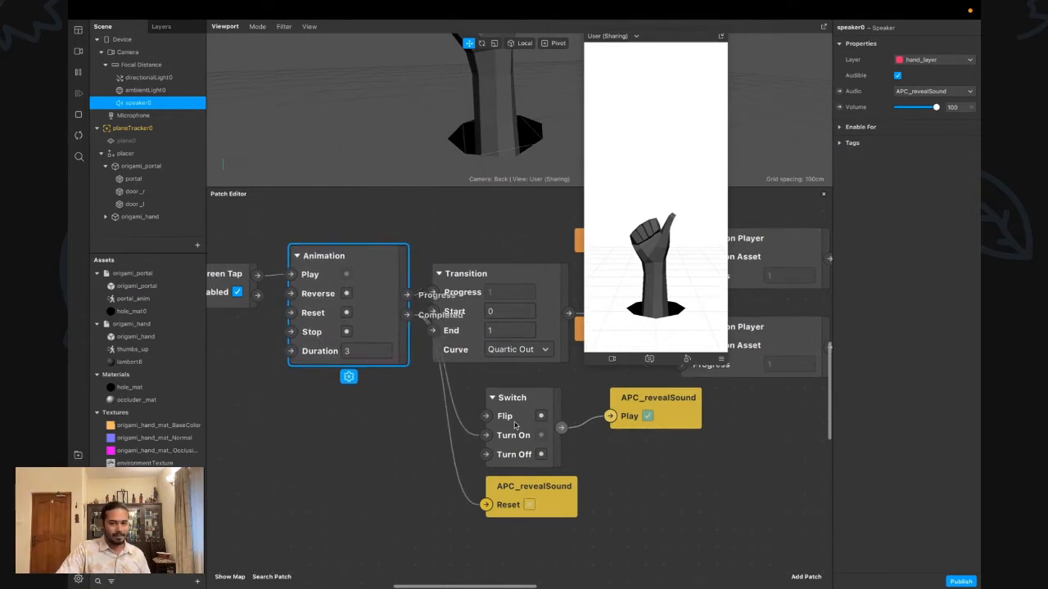
{"action": "scroll", "coordinate": [513, 423], "scroll_direction": "left", "scroll_amount": 3}
{"action": "scroll", "coordinate": [513, 423], "scroll_direction": "right", "scroll_amount": 3}
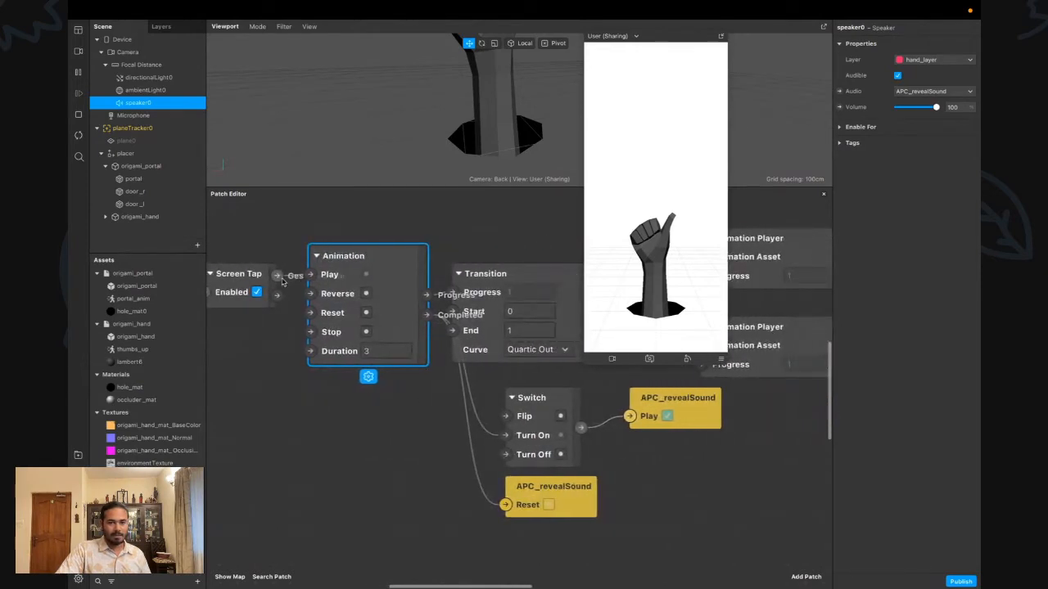
{"action": "left_click_drag", "start_coordinate": [278, 276], "coordinate": [505, 435]}
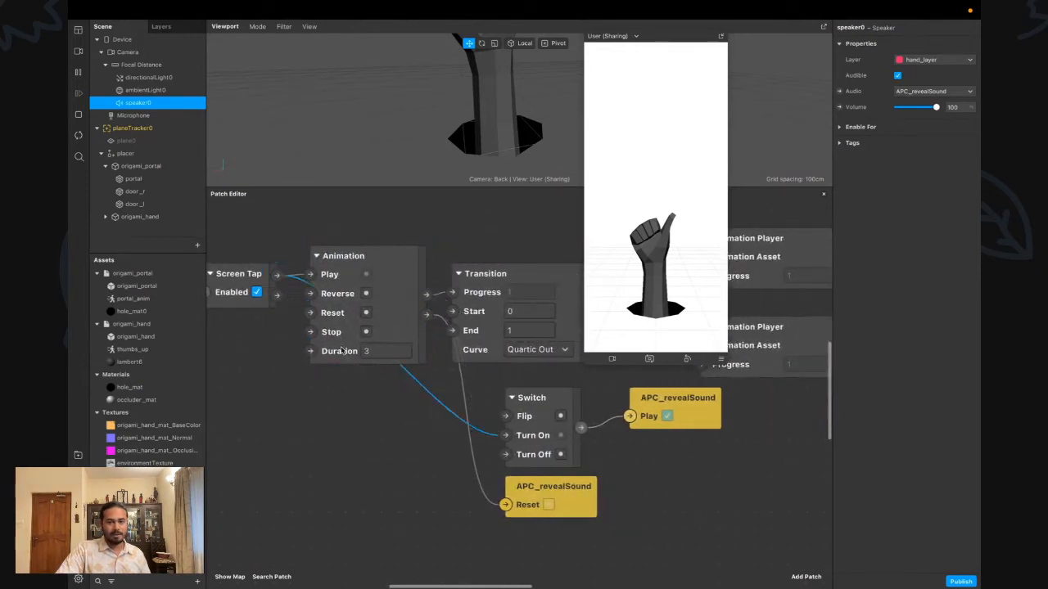
{"action": "left_click_drag", "start_coordinate": [277, 275], "coordinate": [505, 504]}
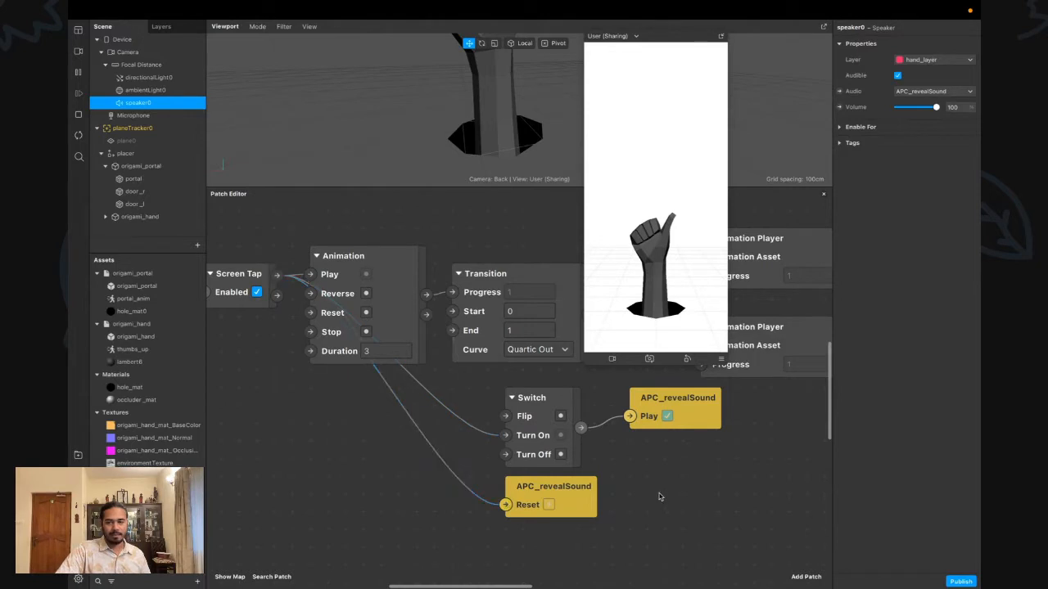
{"action": "left_click", "coordinate": [79, 136]}
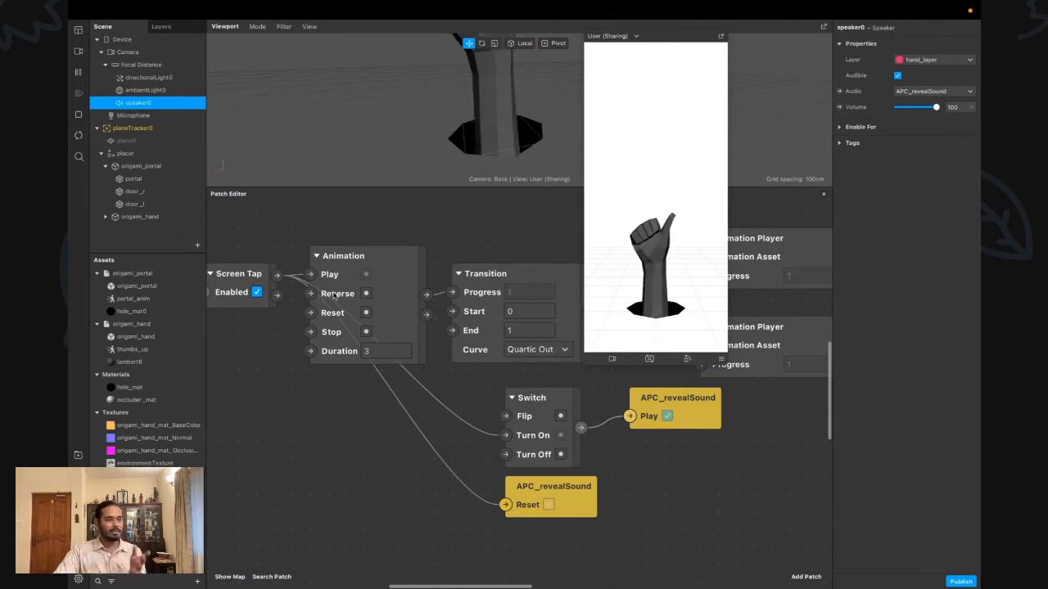
Add a Delay patch fed by Screen Tap's gesture output and set its duration to 1
{"action": "left_click_drag", "start_coordinate": [277, 274], "coordinate": [297, 396]}
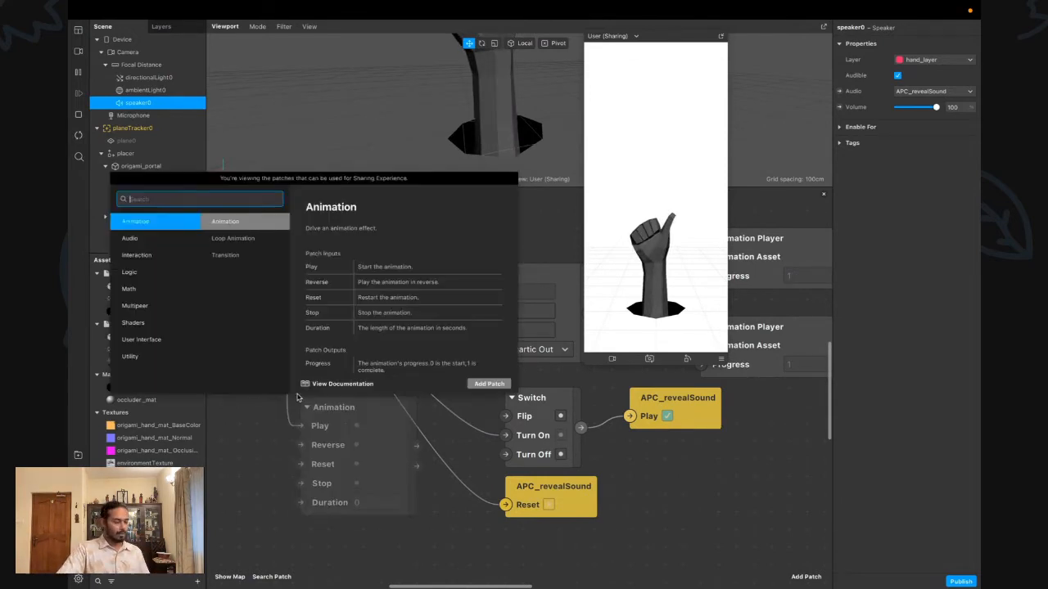
{"action": "type", "text": "del"}
{"action": "key", "text": "Return"}
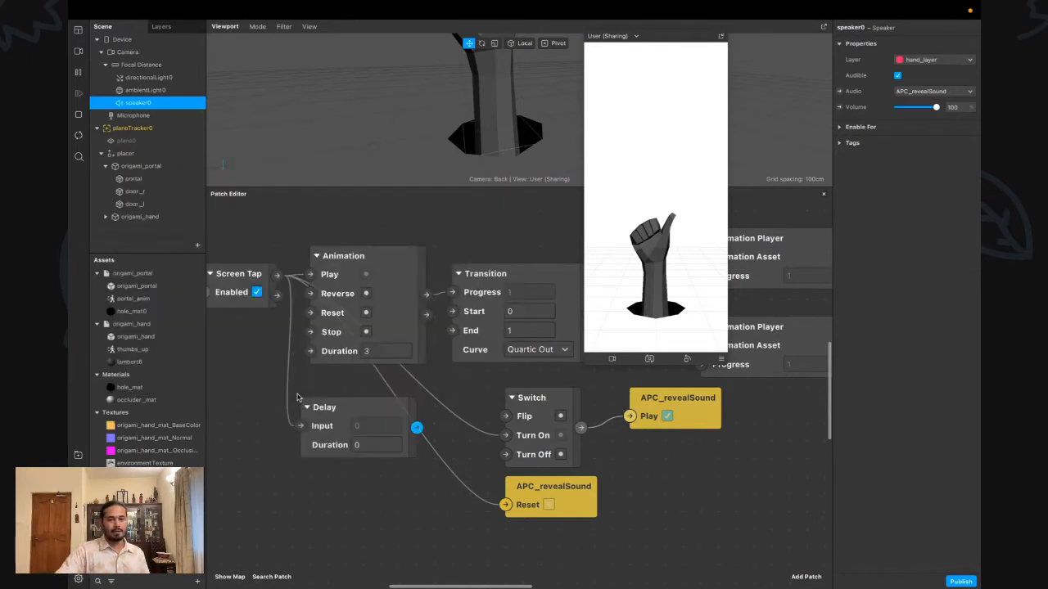
{"action": "left_click", "coordinate": [380, 445]}
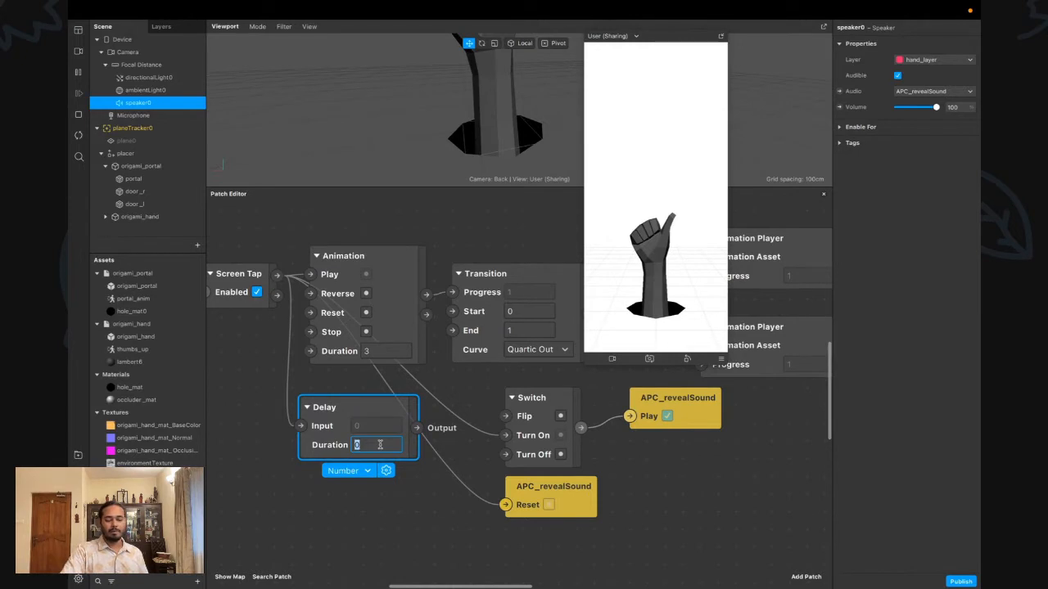
{"action": "key", "text": "Return"}
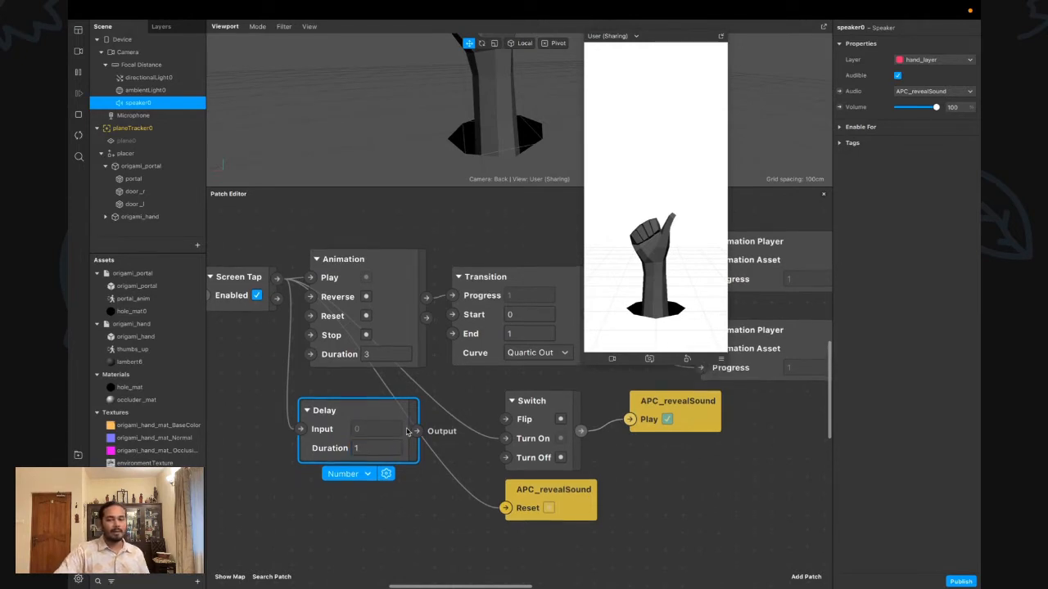
Connect the Delay's output to the Switch's Turn On and APC_revealSound's Reset, and restart the effect
{"action": "left_click_drag", "start_coordinate": [417, 427], "coordinate": [503, 442]}
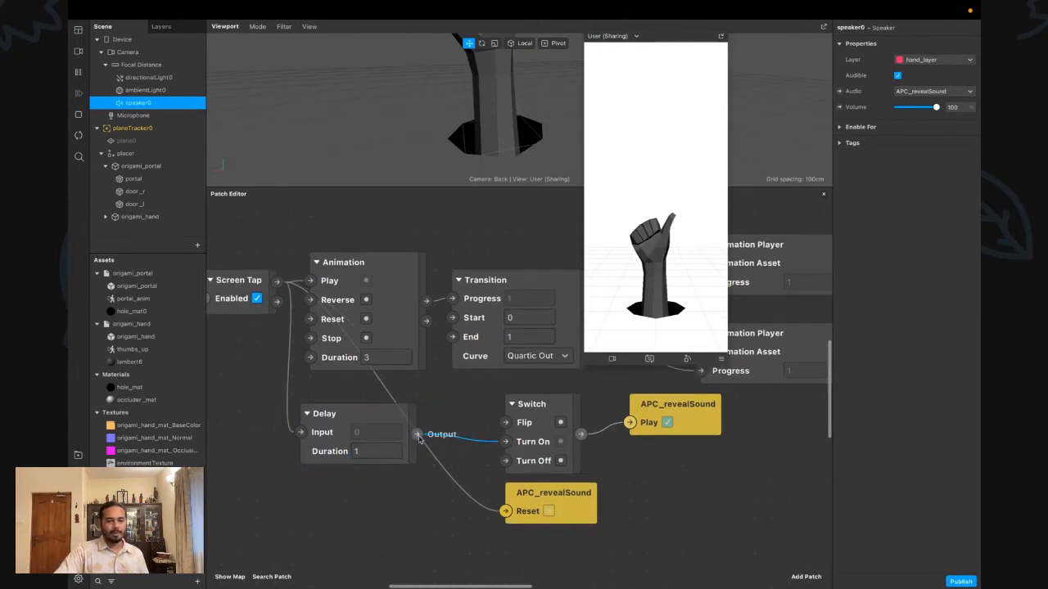
{"action": "left_click_drag", "start_coordinate": [417, 432], "coordinate": [506, 514]}
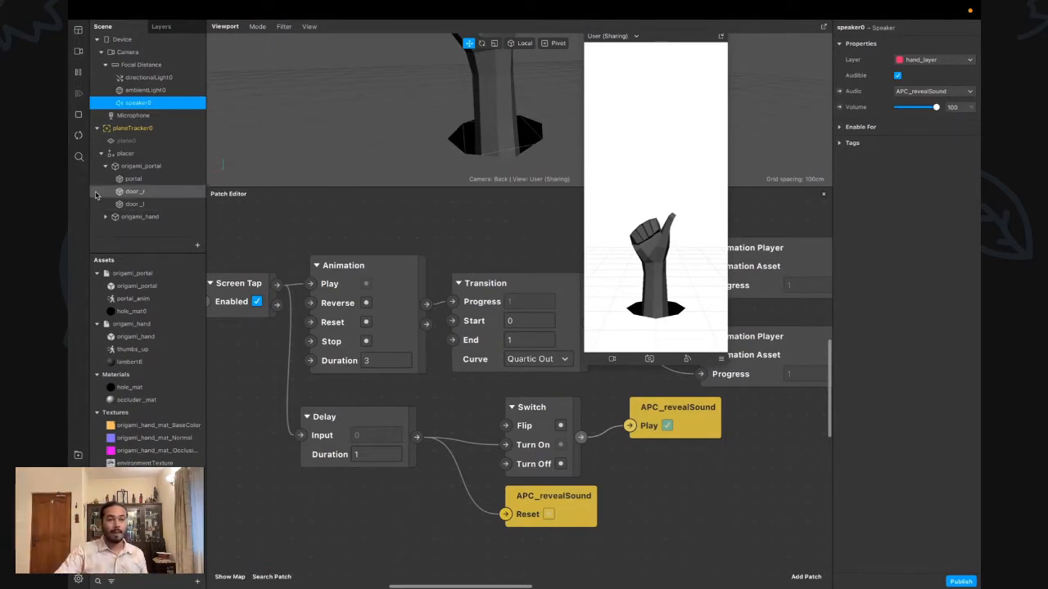
{"action": "left_click", "coordinate": [78, 136]}
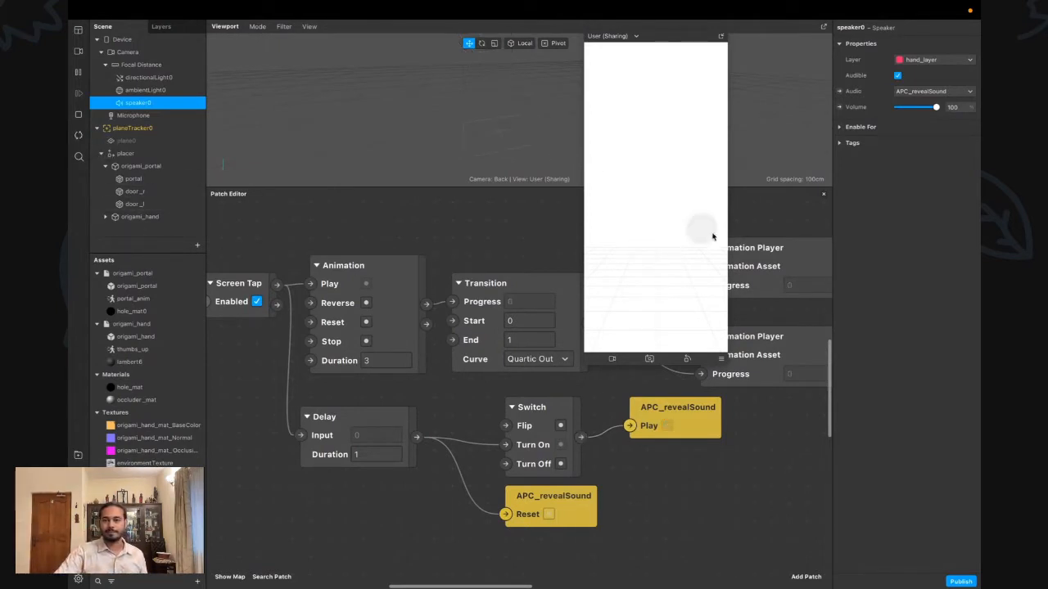
Test the screen tap in the simulator, set the Delay patch's duration to 0.6, and restart the effect to retest it
{"action": "left_click", "coordinate": [662, 267]}
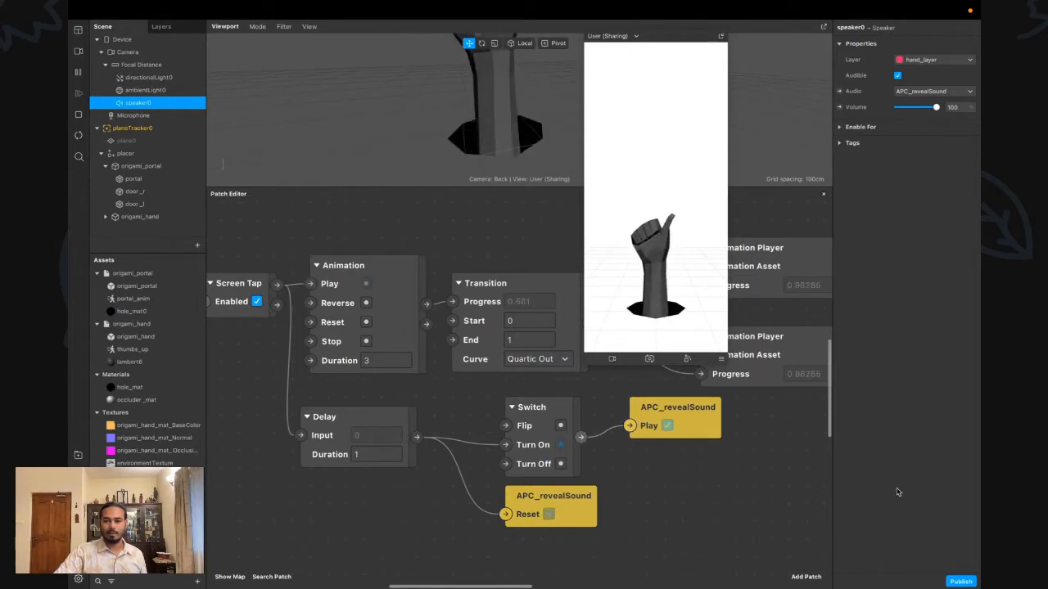
{"action": "left_click", "coordinate": [370, 454]}
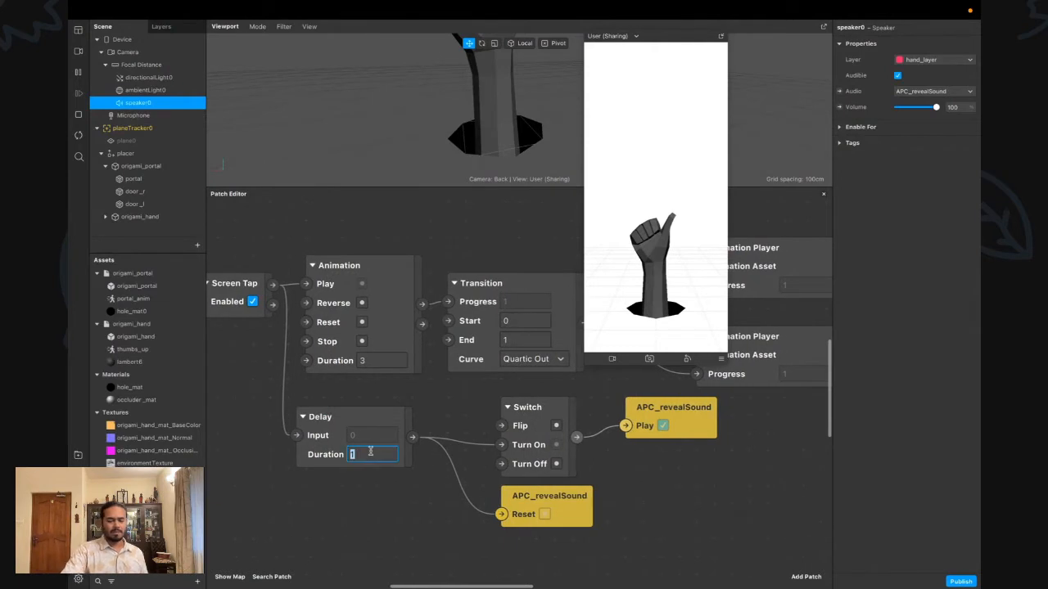
{"action": "type", "text": ".6"}
{"action": "key", "text": "Return"}
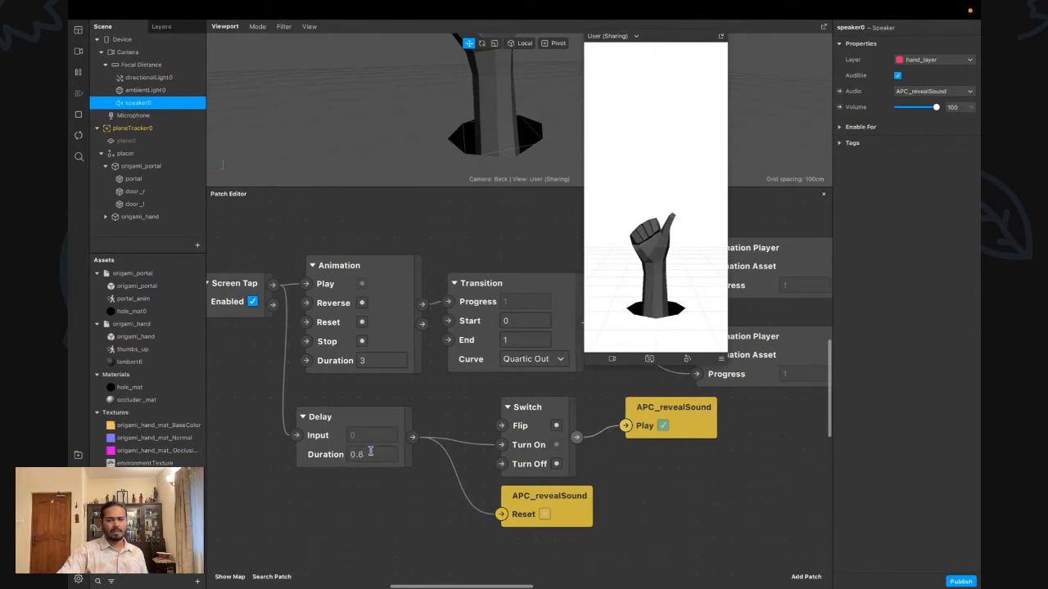
{"action": "left_click", "coordinate": [75, 135]}
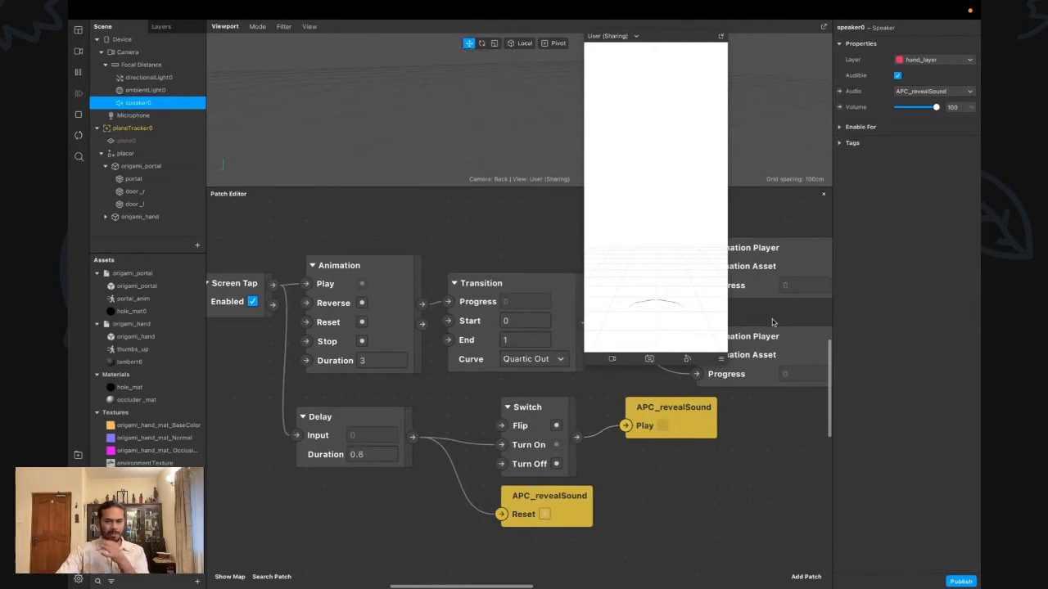
{"action": "left_click", "coordinate": [647, 117]}
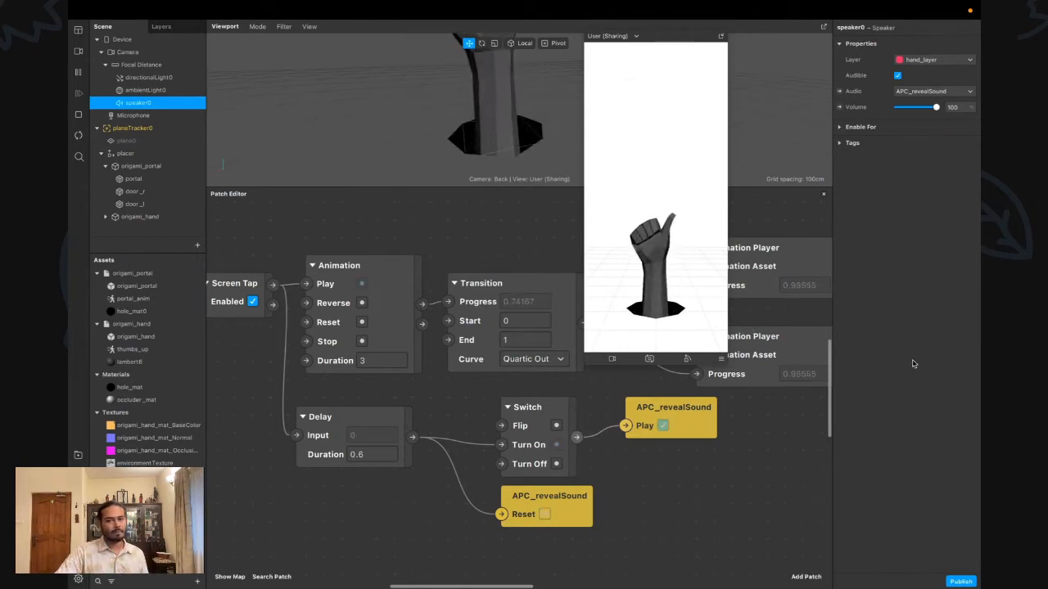
Set the Delay patch's duration to 0.65, restart the effect and trigger the screen tap in the simulator
{"action": "double_click", "coordinate": [380, 455]}
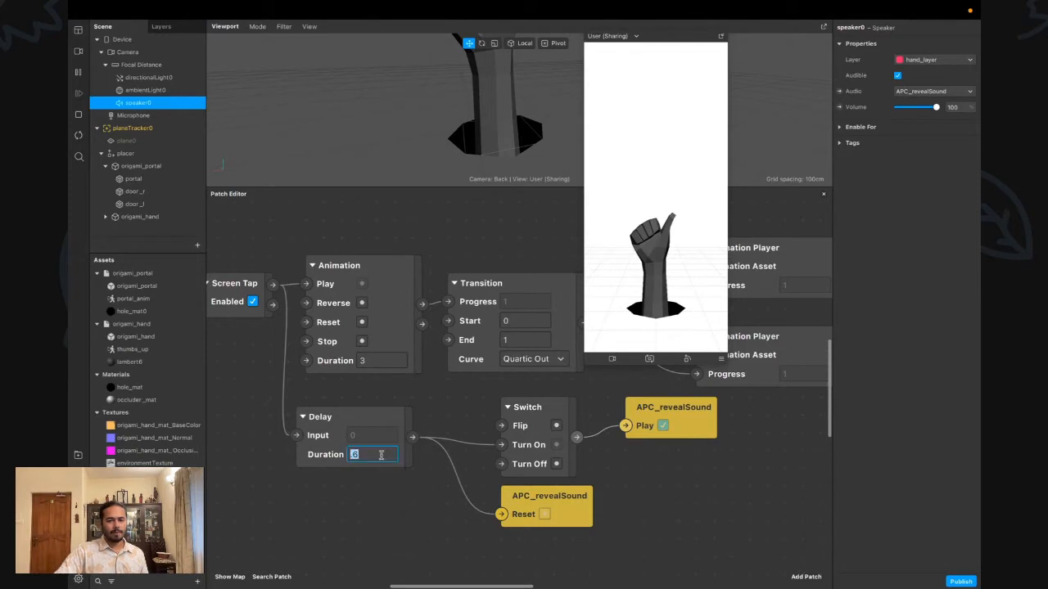
{"action": "type", "text": "0.65"}
{"action": "key", "text": "Return"}
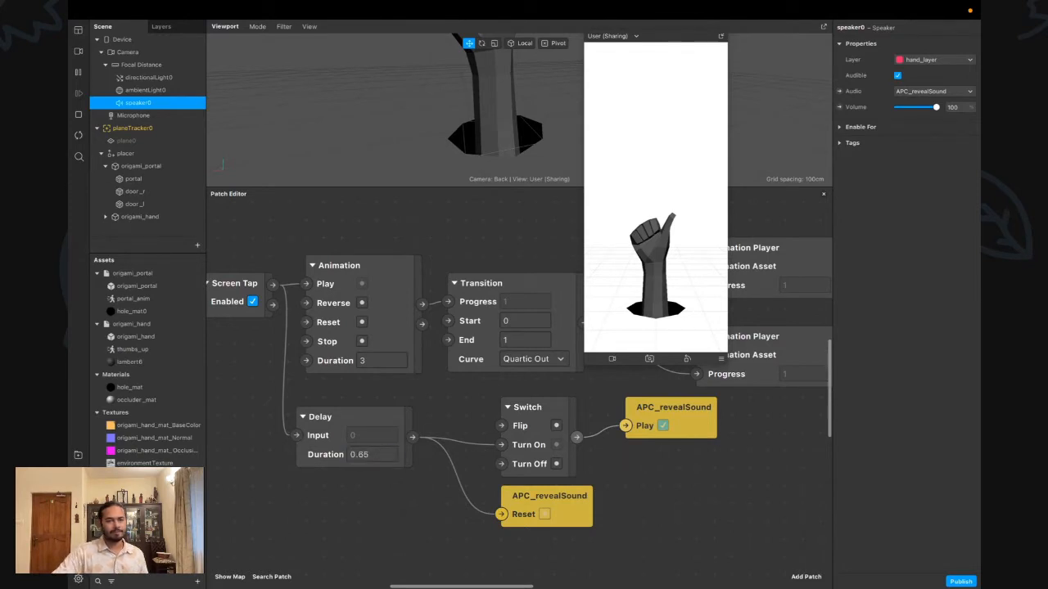
{"action": "left_click", "coordinate": [79, 137]}
{"action": "left_click", "coordinate": [620, 237]}
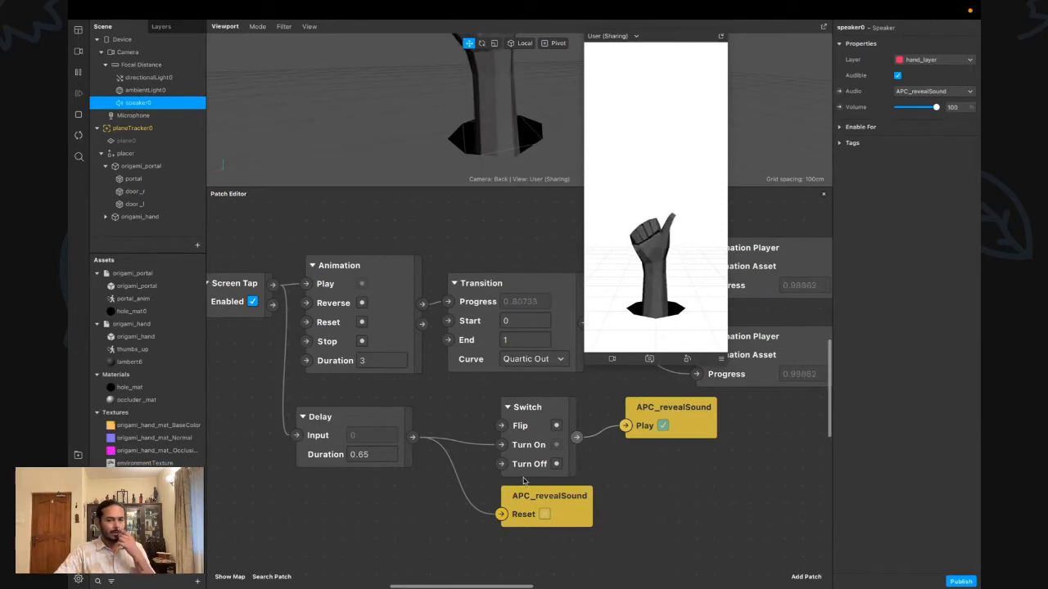
Move the Switch and both APC_revealSound patches together closer to the Delay patch
{"action": "left_click_drag", "start_coordinate": [478, 410], "coordinate": [717, 528]}
{"action": "left_click_drag", "start_coordinate": [653, 429], "coordinate": [598, 447]}
{"action": "left_click", "coordinate": [436, 505]}
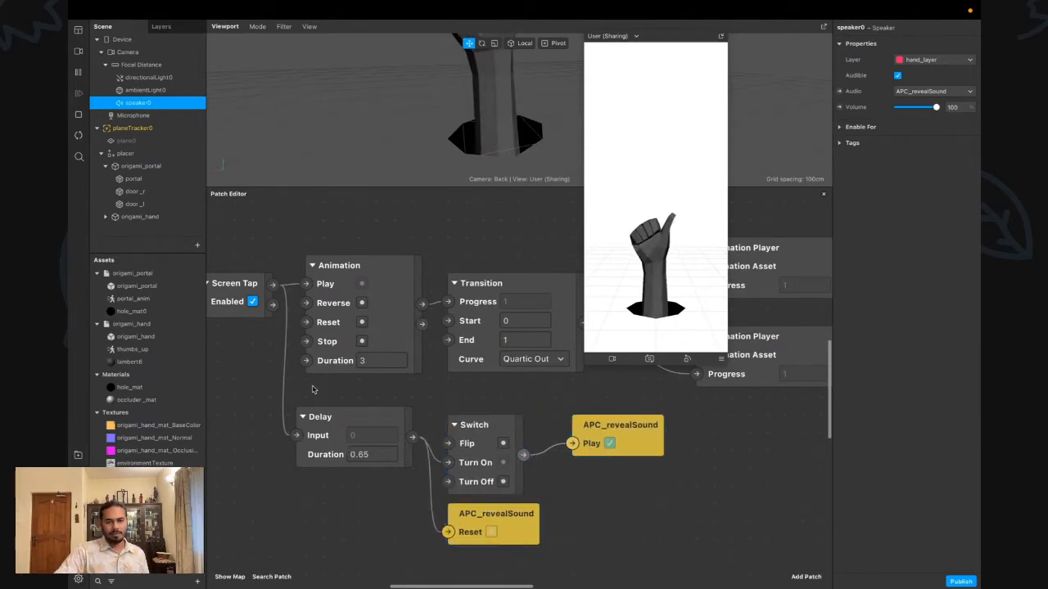
Move the Delay, Switch and both APC_revealSound patches as a group above the Animation and Transition patches
{"action": "left_click_drag", "start_coordinate": [314, 388], "coordinate": [666, 522]}
{"action": "left_click_drag", "start_coordinate": [521, 533], "coordinate": [532, 283]}
{"action": "scroll", "coordinate": [499, 316], "scroll_direction": "up", "scroll_amount": 5}
{"action": "scroll", "coordinate": [499, 316], "scroll_direction": "down", "scroll_amount": 1}
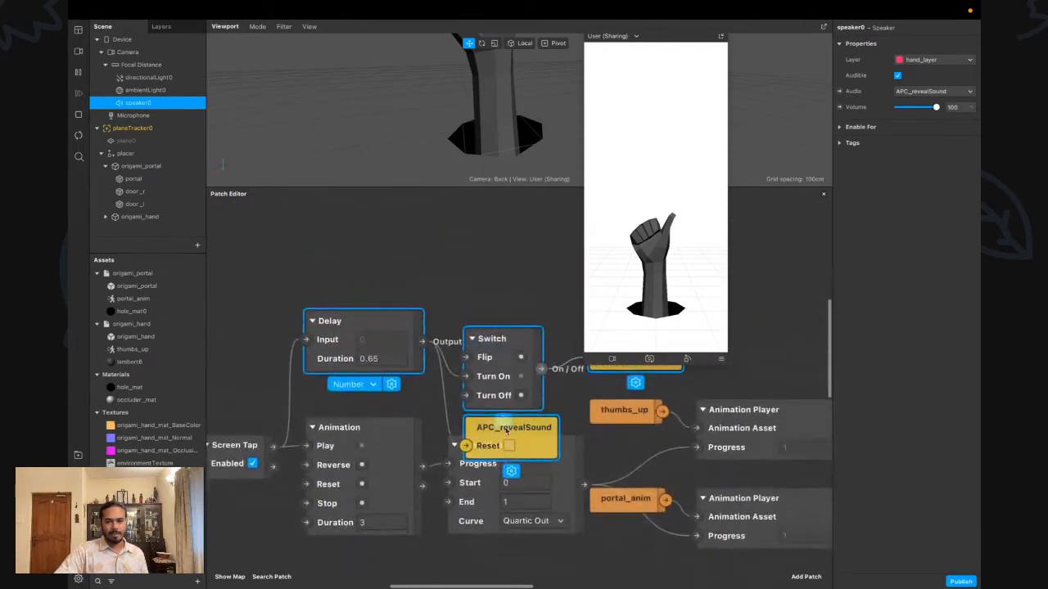
{"action": "left_click_drag", "start_coordinate": [509, 430], "coordinate": [513, 373]}
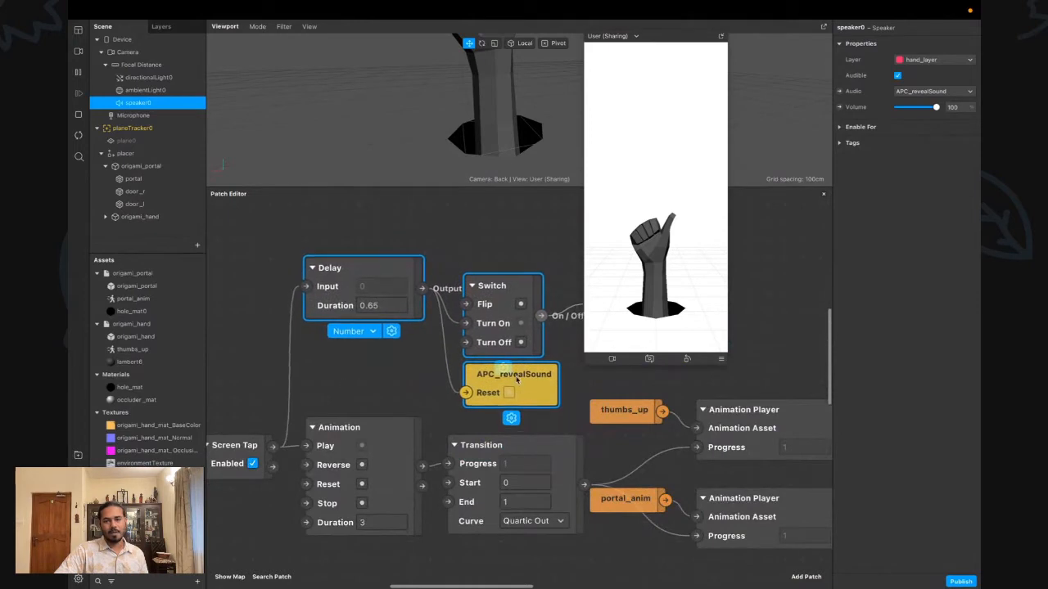
Move the selected Delay, Switch and sound patches back below the Animation patch, and show the patch graph's overview map
{"action": "scroll", "coordinate": [510, 298], "scroll_direction": "down", "scroll_amount": 6}
{"action": "scroll", "coordinate": [511, 300], "scroll_direction": "up", "scroll_amount": 2}
{"action": "left_click_drag", "start_coordinate": [491, 247], "coordinate": [500, 545]}
{"action": "scroll", "coordinate": [644, 553], "scroll_direction": "right", "scroll_amount": 15}
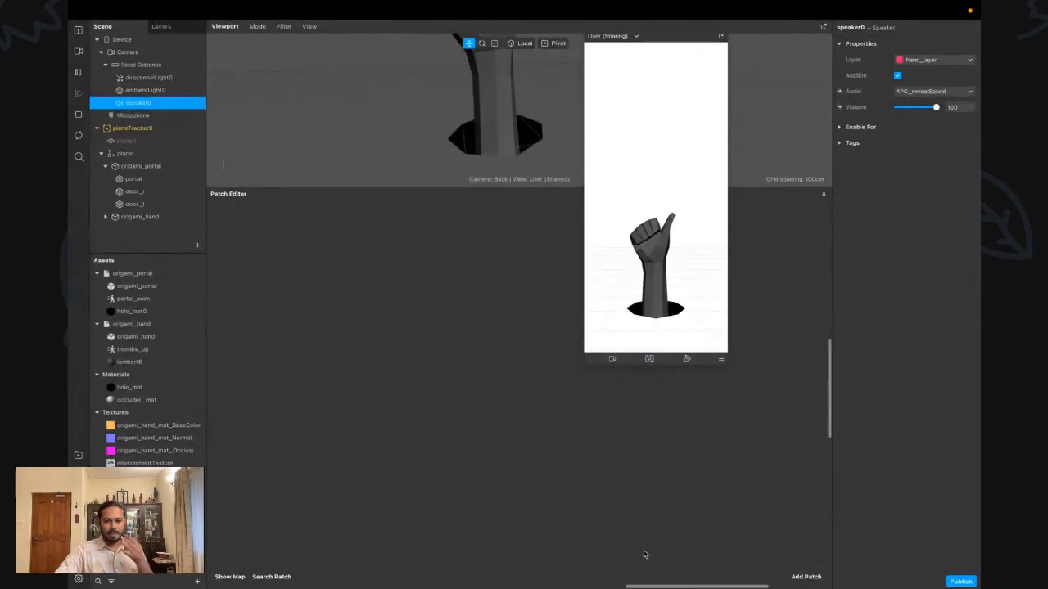
{"action": "left_click", "coordinate": [230, 576]}
{"action": "scroll", "coordinate": [483, 483], "scroll_direction": "left", "scroll_amount": 12}
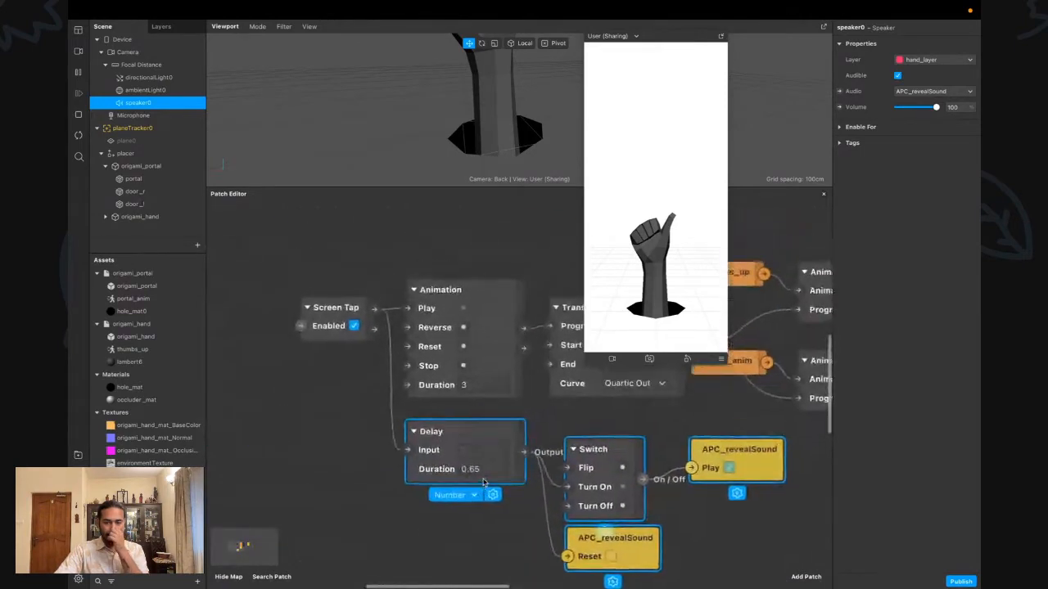
{"action": "scroll", "coordinate": [482, 483], "scroll_direction": "right", "scroll_amount": 6}
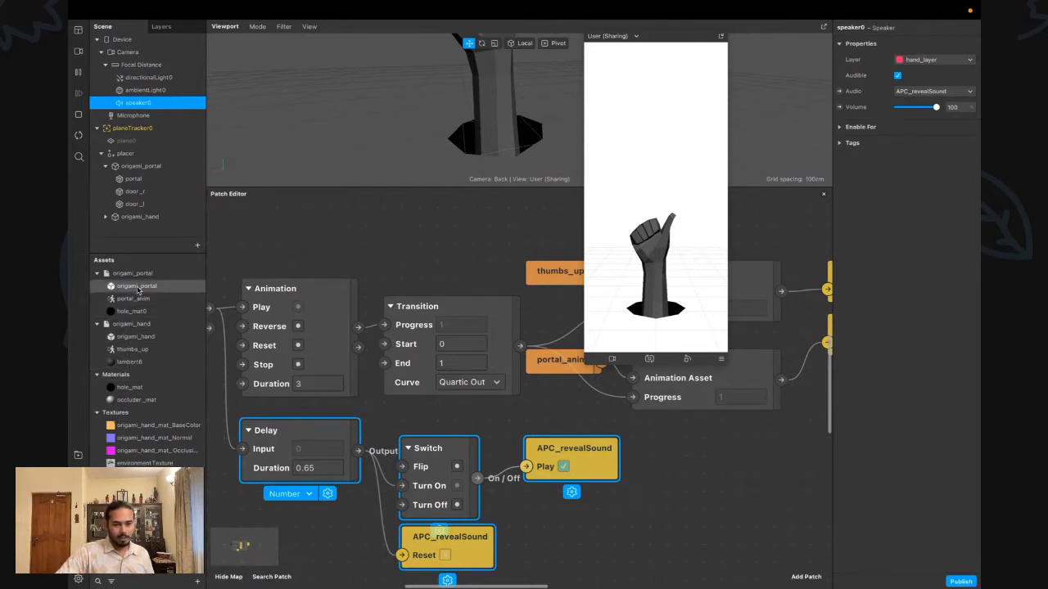
Inspect the origami_hand asset collection, and select the origami_hand mesh nested inside the scene's origami_hand object
{"action": "left_click", "coordinate": [131, 324]}
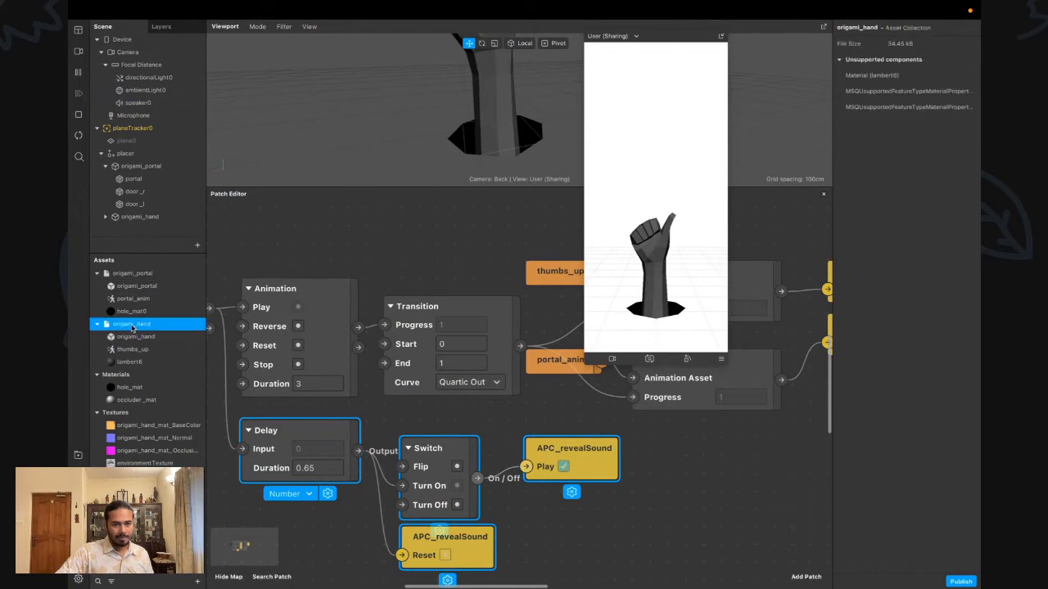
{"action": "left_click", "coordinate": [104, 217]}
{"action": "left_click", "coordinate": [132, 230]}
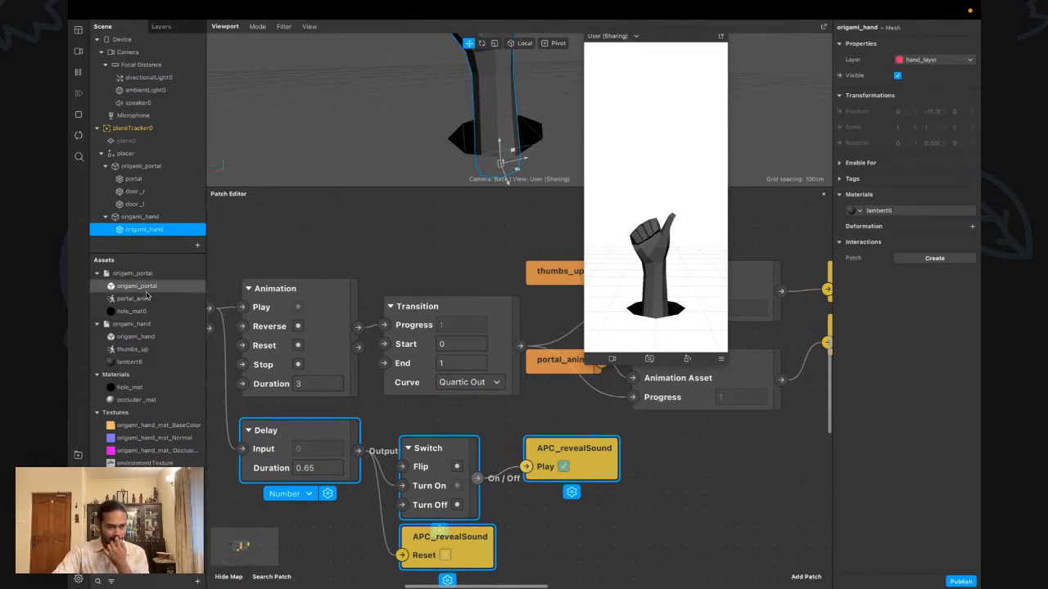
Change the shader type of the lambert6 hand material to Physically-Based
{"action": "left_click", "coordinate": [139, 361]}
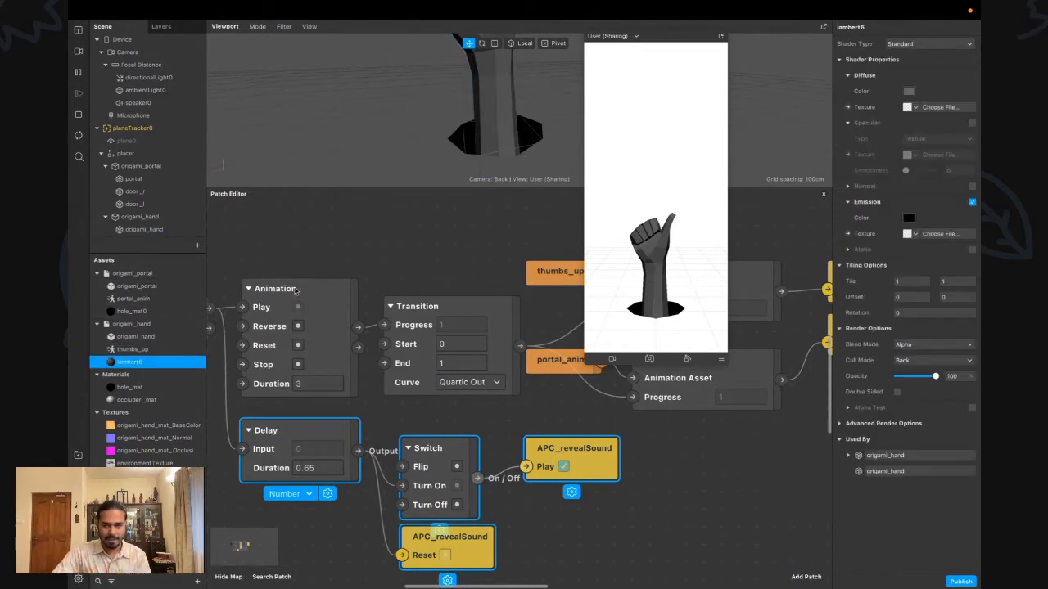
{"action": "left_click", "coordinate": [929, 44]}
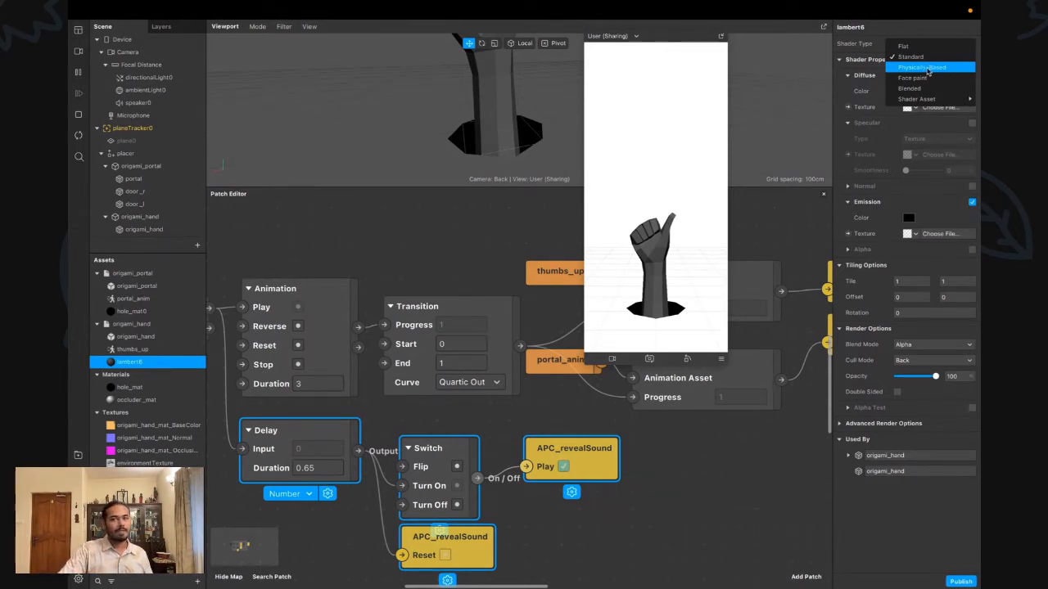
{"action": "left_click", "coordinate": [930, 68]}
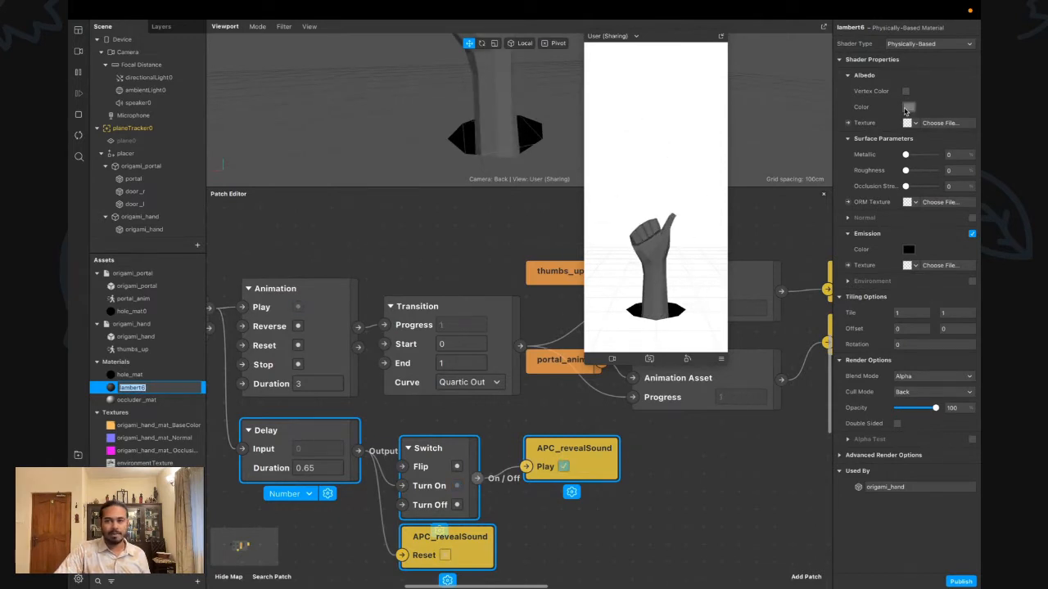
Try white and bright blue as the albedo color of the lambert6 material
{"action": "left_click", "coordinate": [908, 107]}
{"action": "left_click_drag", "start_coordinate": [287, 353], "coordinate": [331, 355]}
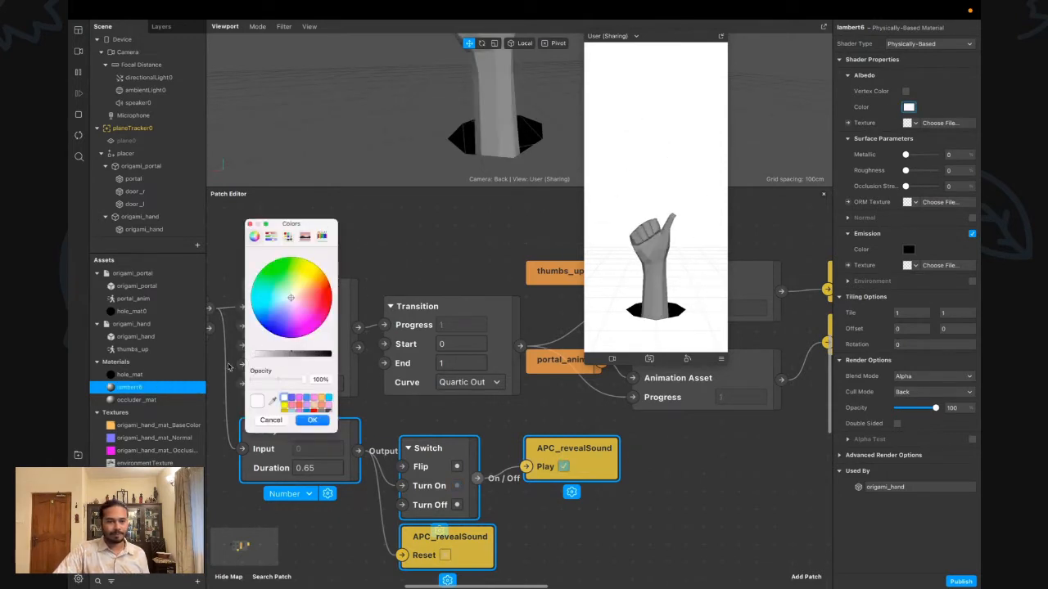
{"action": "left_click", "coordinate": [312, 421]}
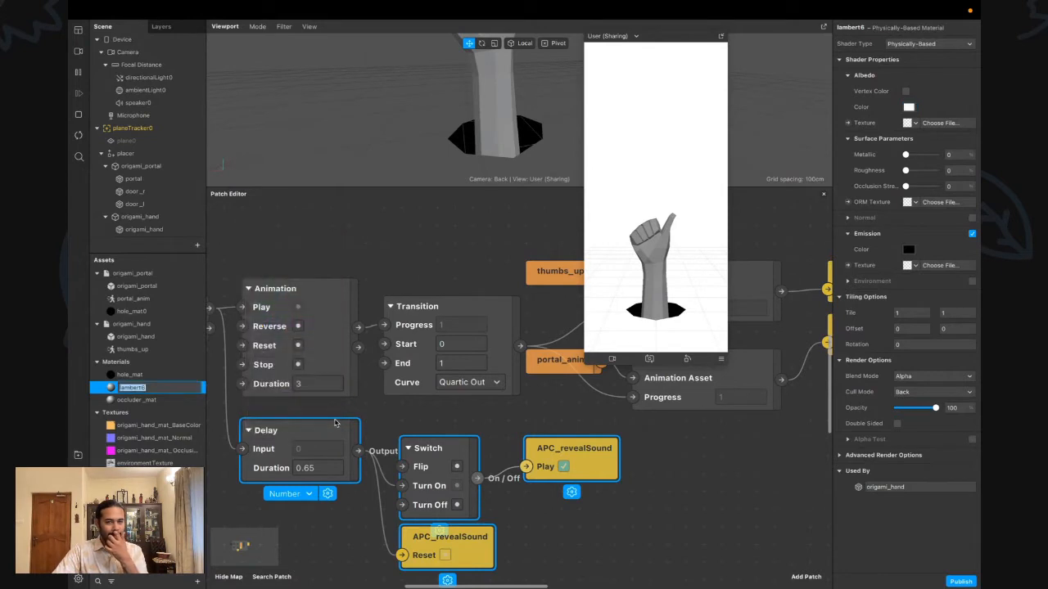
{"action": "left_click", "coordinate": [910, 107]}
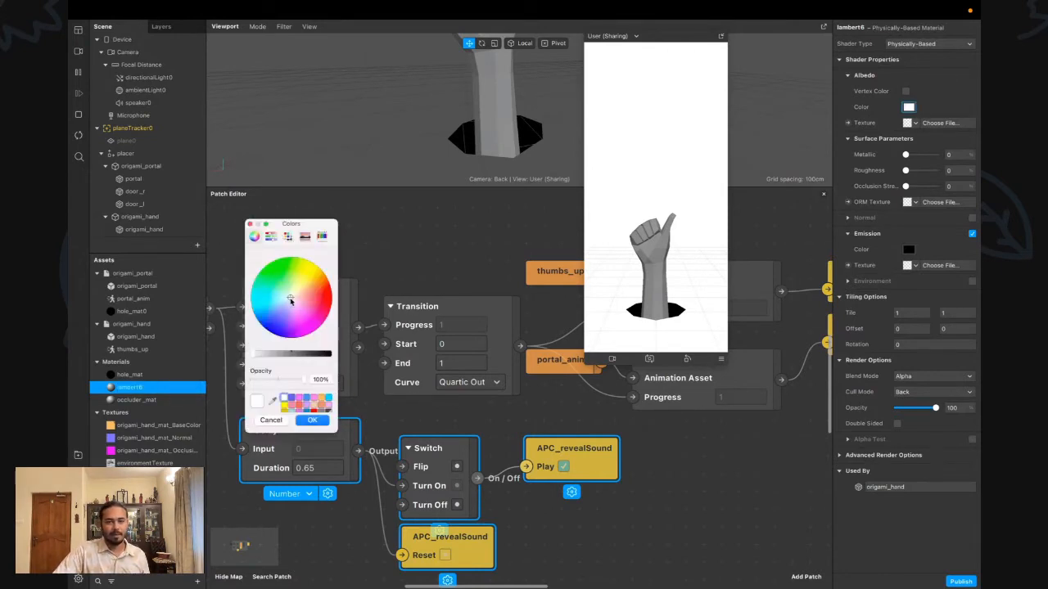
{"action": "mouse_move", "coordinate": [291, 301]}
{"action": "left_mouse_down"}
{"action": "mouse_move", "coordinate": [256, 322]}
{"action": "mouse_move", "coordinate": [292, 338]}
{"action": "mouse_move", "coordinate": [276, 348]}
{"action": "mouse_move", "coordinate": [347, 349]}
{"action": "mouse_move", "coordinate": [367, 327]}
{"action": "mouse_move", "coordinate": [373, 291]}
{"action": "mouse_move", "coordinate": [352, 246]}
{"action": "mouse_move", "coordinate": [311, 208]}
{"action": "mouse_move", "coordinate": [255, 190]}
{"action": "mouse_move", "coordinate": [211, 244]}
{"action": "mouse_move", "coordinate": [206, 323]}
{"action": "mouse_move", "coordinate": [246, 391]}
{"action": "mouse_move", "coordinate": [350, 440]}
{"action": "mouse_move", "coordinate": [378, 442]}
{"action": "mouse_move", "coordinate": [301, 459]}
{"action": "mouse_move", "coordinate": [431, 431]}
{"action": "mouse_move", "coordinate": [469, 376]}
{"action": "mouse_move", "coordinate": [344, 455]}
{"action": "mouse_move", "coordinate": [109, 383]}
{"action": "left_mouse_up"}
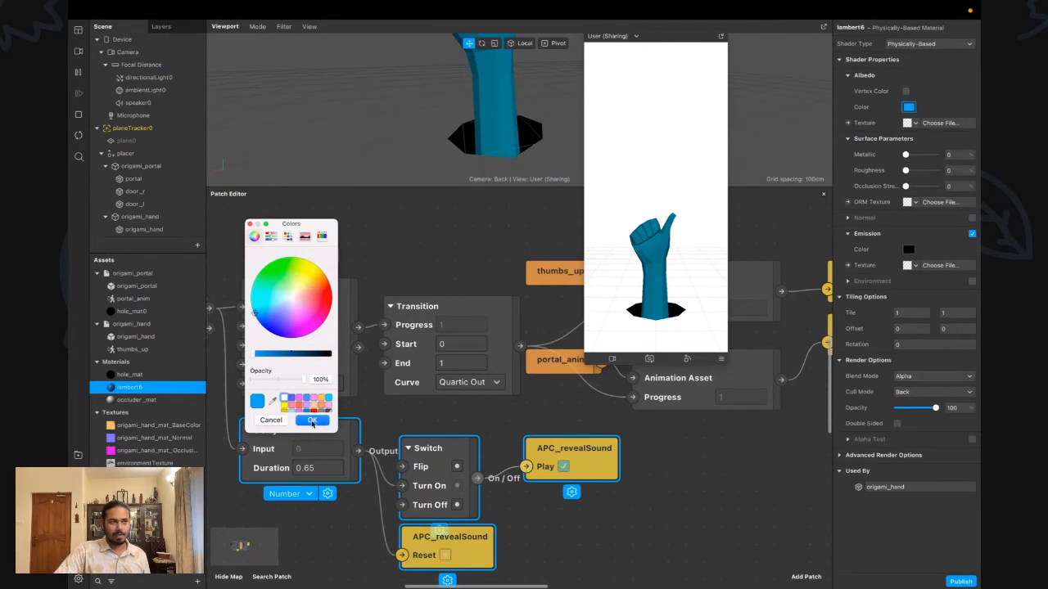
{"action": "left_click", "coordinate": [312, 420]}
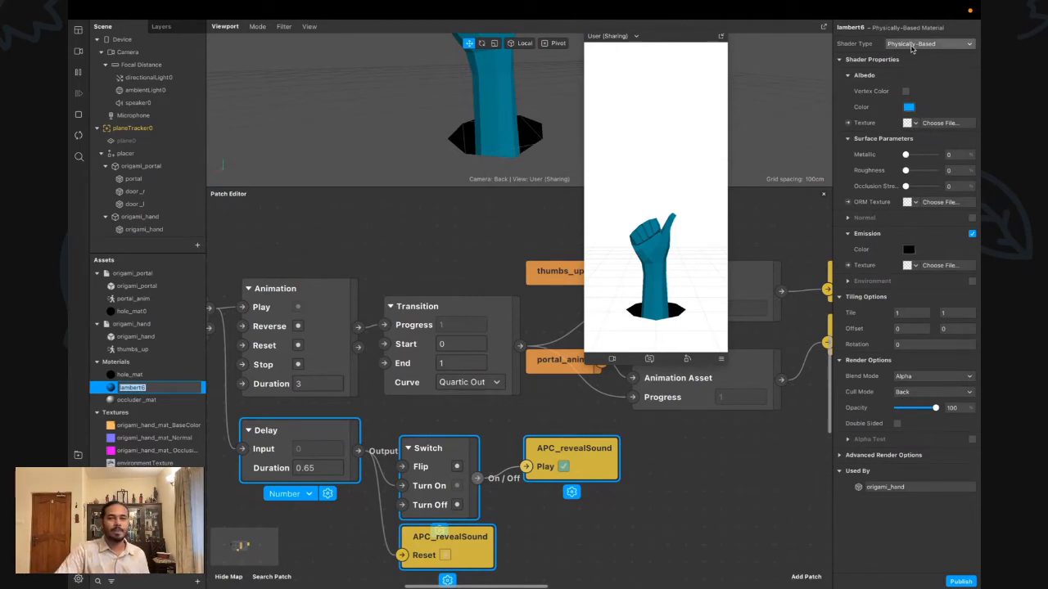
Enable the lambert6 material's environment with environmentTexture and enlarge the viewport to show the whole hand
{"action": "left_click", "coordinate": [972, 281]}
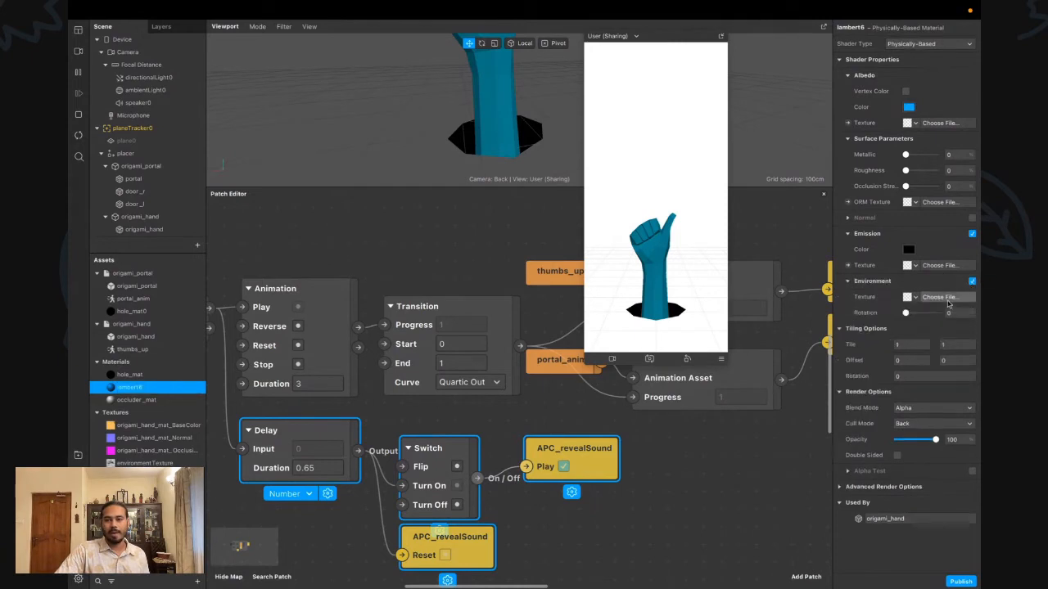
{"action": "left_click", "coordinate": [911, 297]}
{"action": "left_click", "coordinate": [921, 330]}
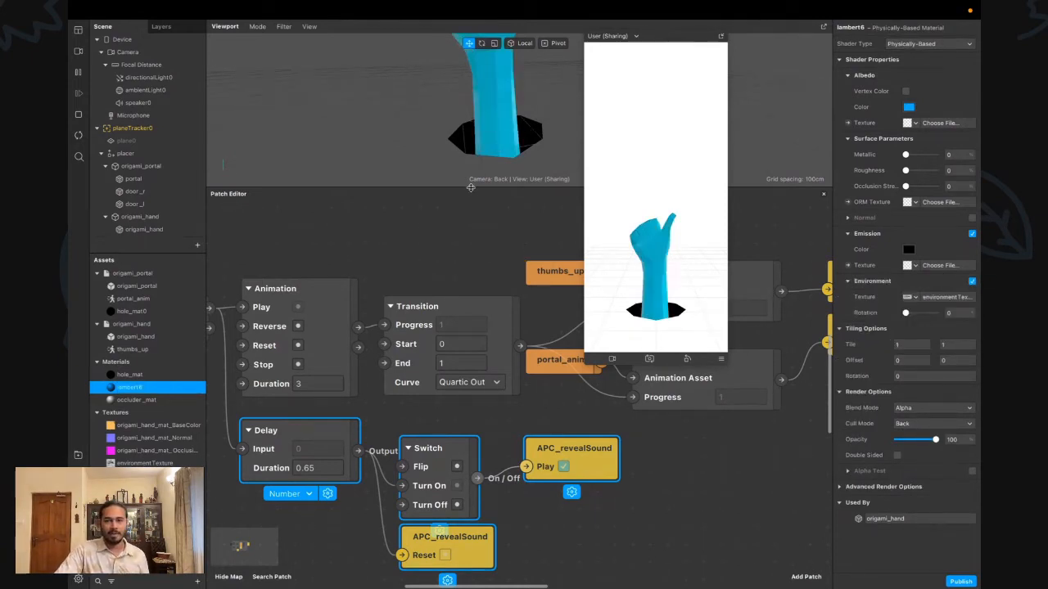
{"action": "left_click_drag", "start_coordinate": [471, 187], "coordinate": [471, 482]}
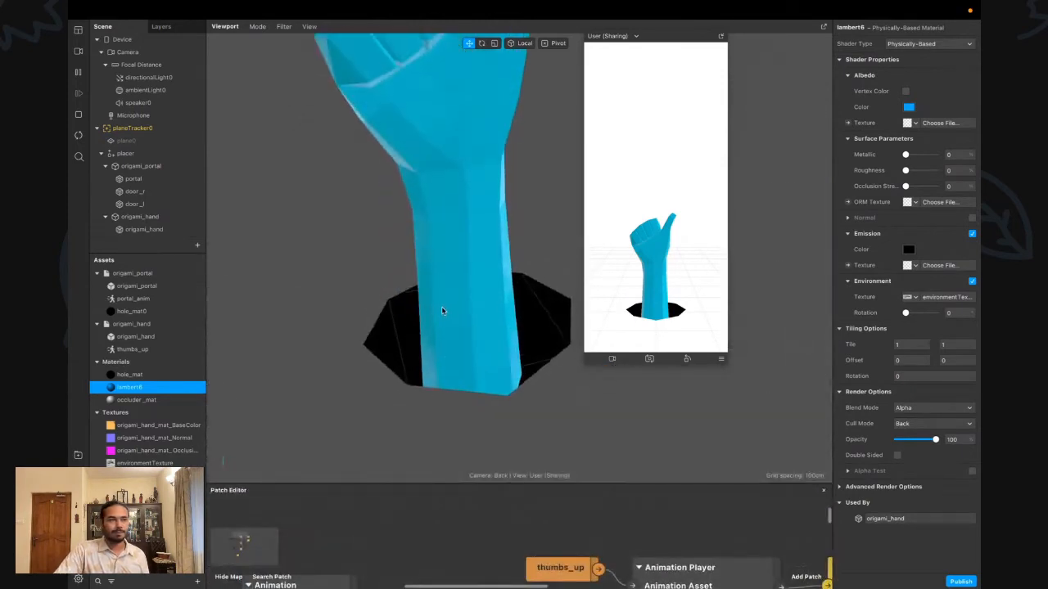
{"action": "middle_click_drag", "start_coordinate": [442, 310], "coordinate": [421, 328]}
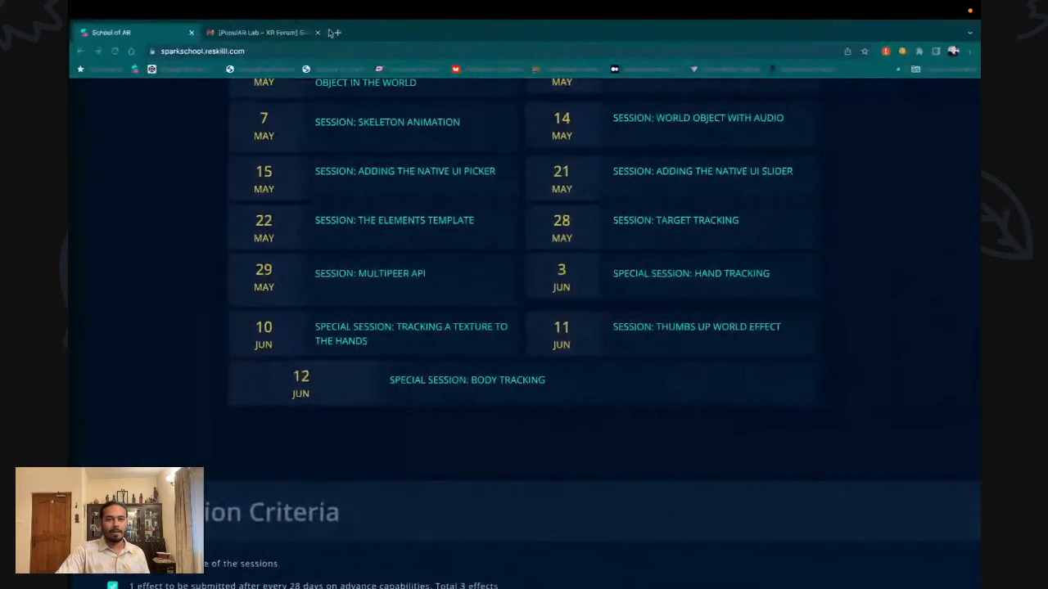
Switch to Chrome, search the web for "peach color hex codes" in a new tab, and copy the code #FFE5B4
{"action": "left_click", "coordinate": [335, 32]}
{"action": "type", "text": "peach co"}
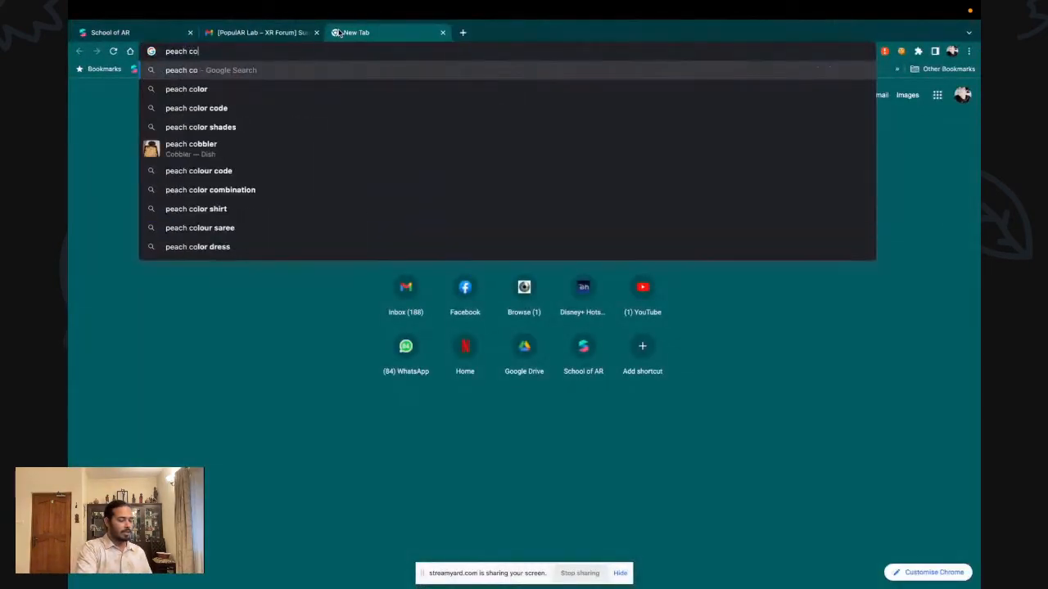
{"action": "type", "text": "lor g"}
{"action": "key", "text": "BackSpace"}
{"action": "type", "text": "h"}
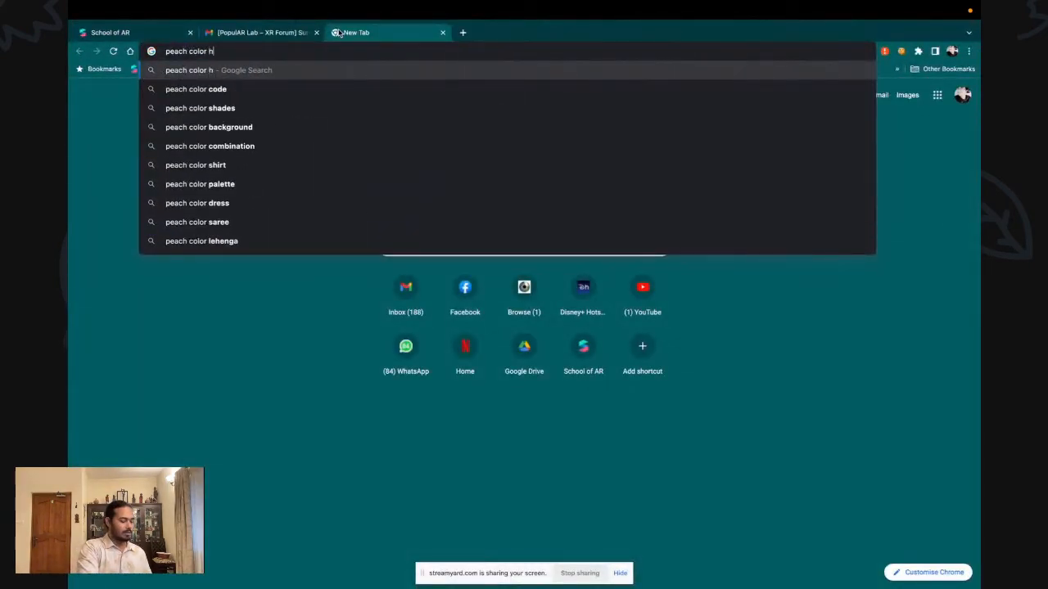
{"action": "type", "text": "ex codes"}
{"action": "key", "text": "Return"}
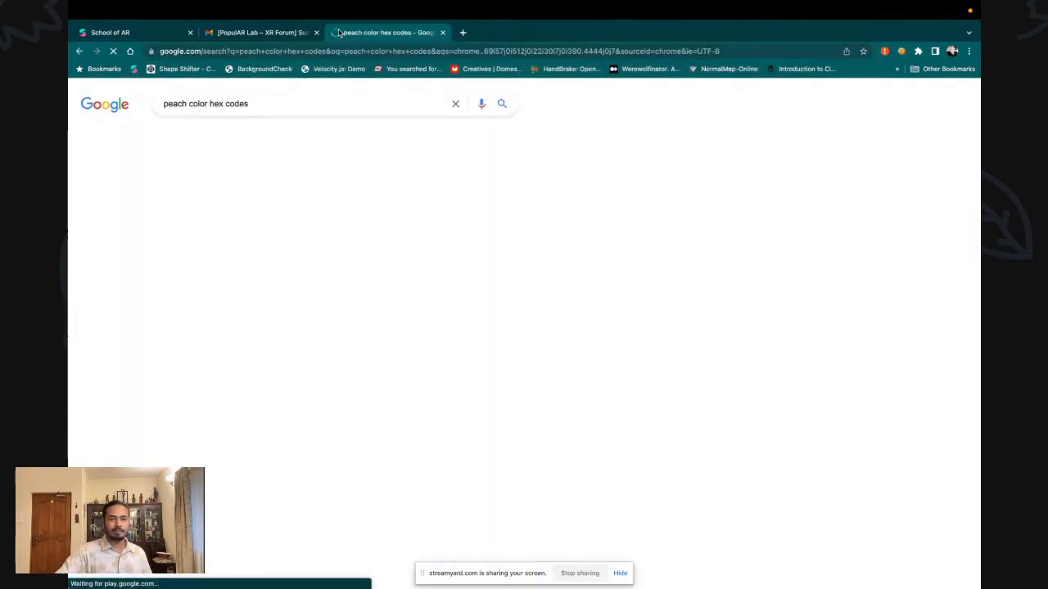
{"action": "left_click_drag", "start_coordinate": [235, 180], "coordinate": [161, 182]}
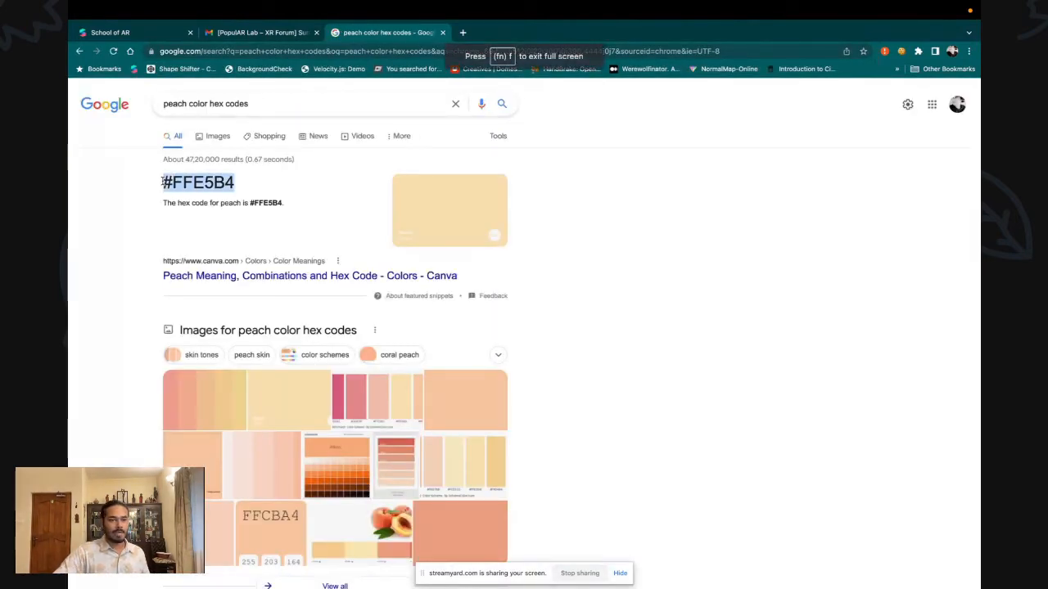
Return to Spark AR Studio and set the lambert6 albedo color to the copied hex value FFE5B4
{"action": "key", "text": "ctrl+Left"}
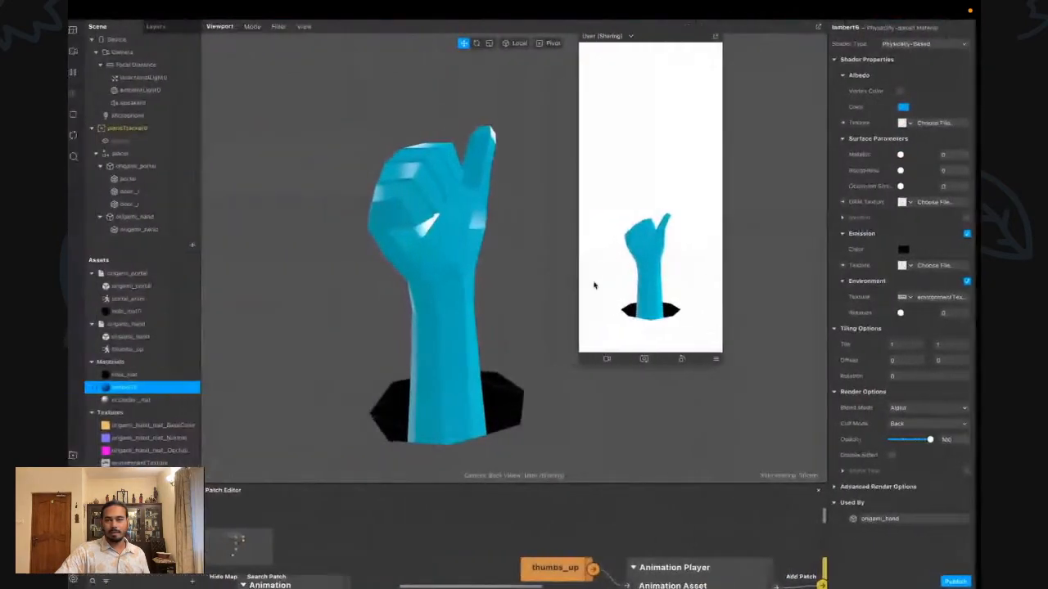
{"action": "left_click", "coordinate": [910, 107]}
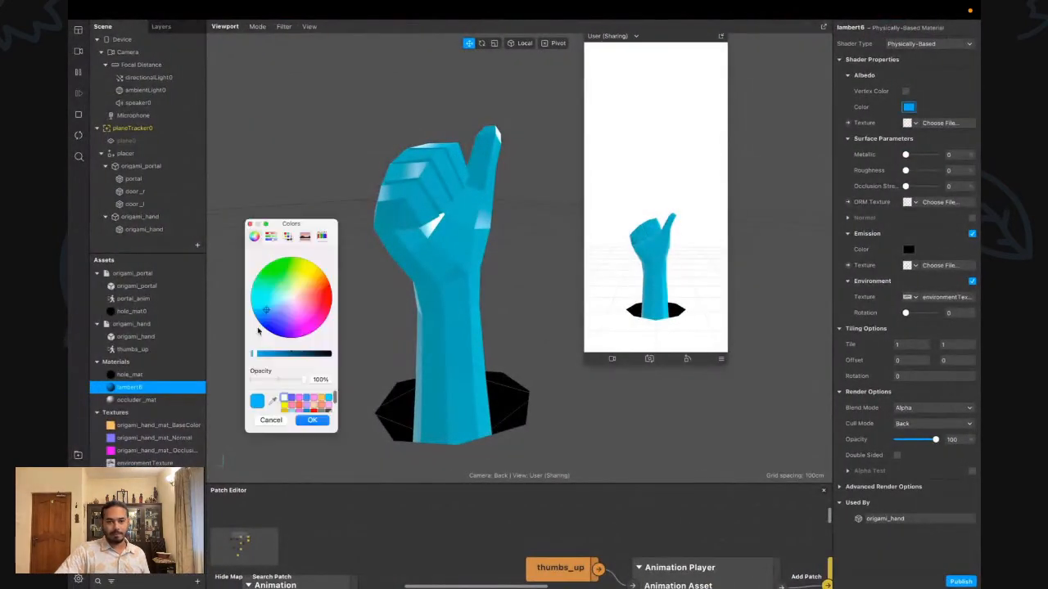
{"action": "left_click", "coordinate": [271, 236]}
{"action": "double_click", "coordinate": [341, 354]}
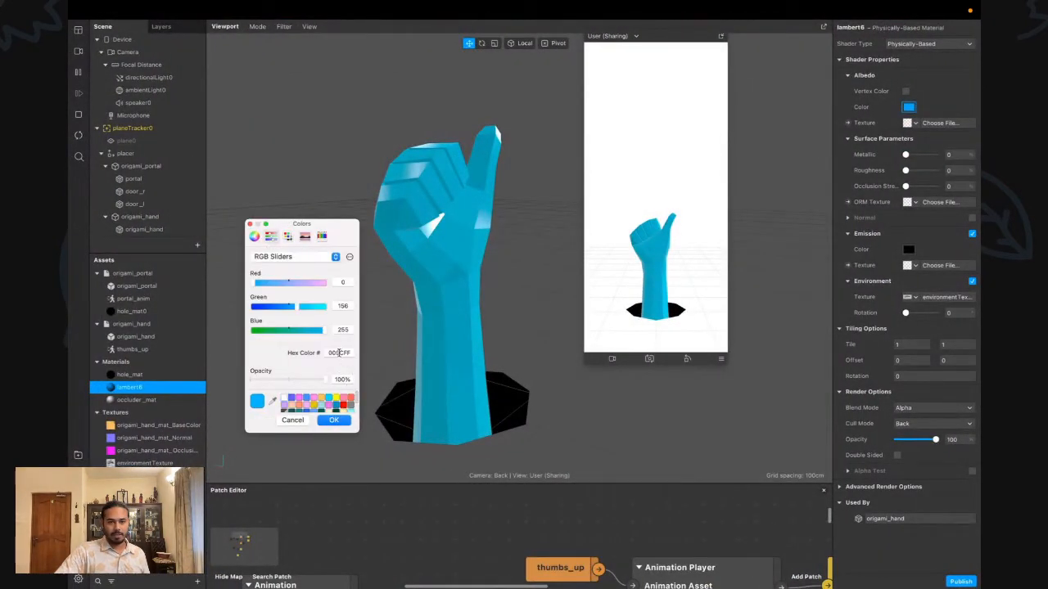
{"action": "key", "text": "super+v"}
{"action": "key", "text": "Return"}
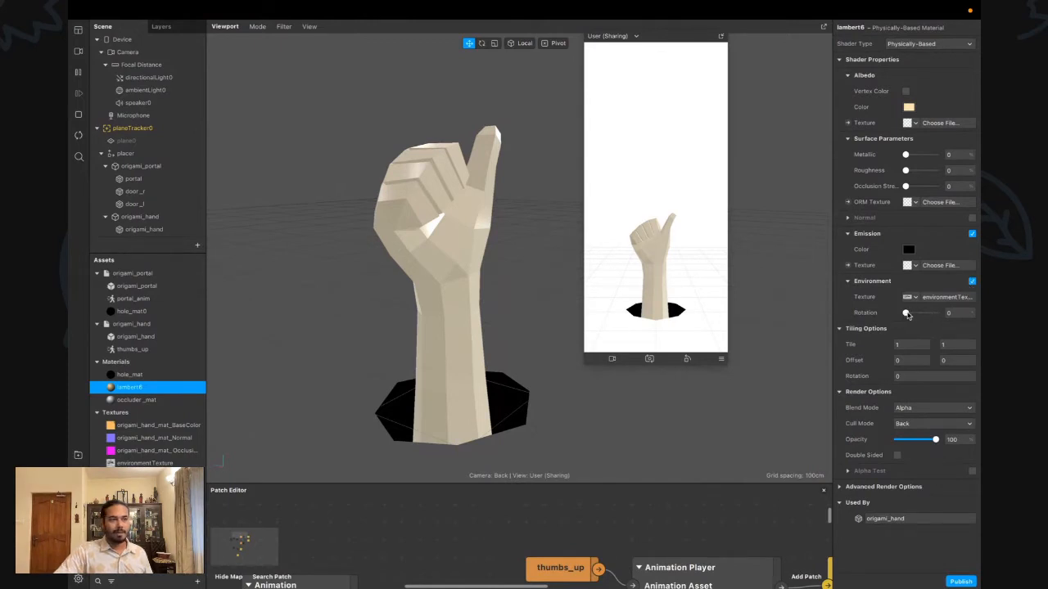
Set the environment texture's rotation to about 248 degrees and inspect the hand's reflections
{"action": "left_click_drag", "start_coordinate": [906, 314], "coordinate": [923, 319]}
{"action": "left_click_drag", "start_coordinate": [926, 317], "coordinate": [925, 318]}
{"action": "left_click_drag", "start_coordinate": [492, 326], "coordinate": [475, 313]}
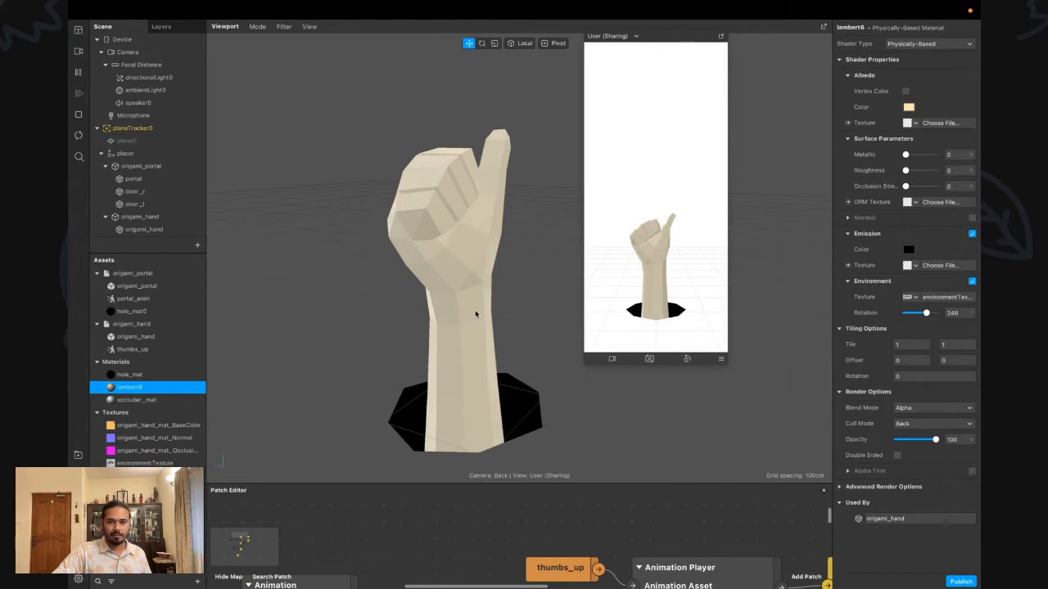
{"action": "left_click_drag", "start_coordinate": [476, 315], "coordinate": [437, 250]}
Set the lambert6 material's metallic value to 100% and disable its emission
{"action": "left_click_drag", "start_coordinate": [907, 157], "coordinate": [946, 160]}
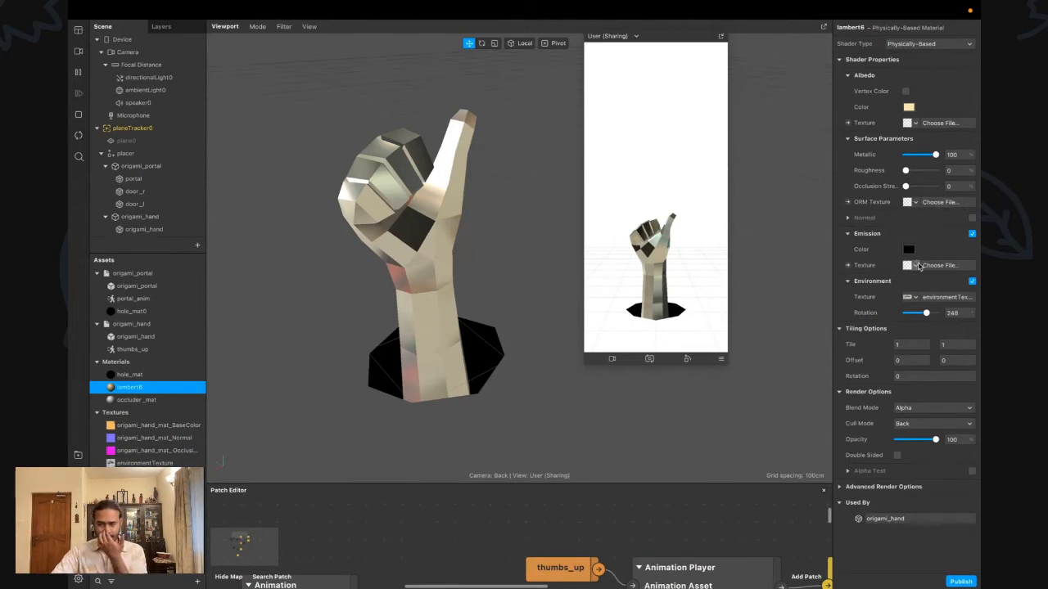
{"action": "left_click", "coordinate": [972, 235]}
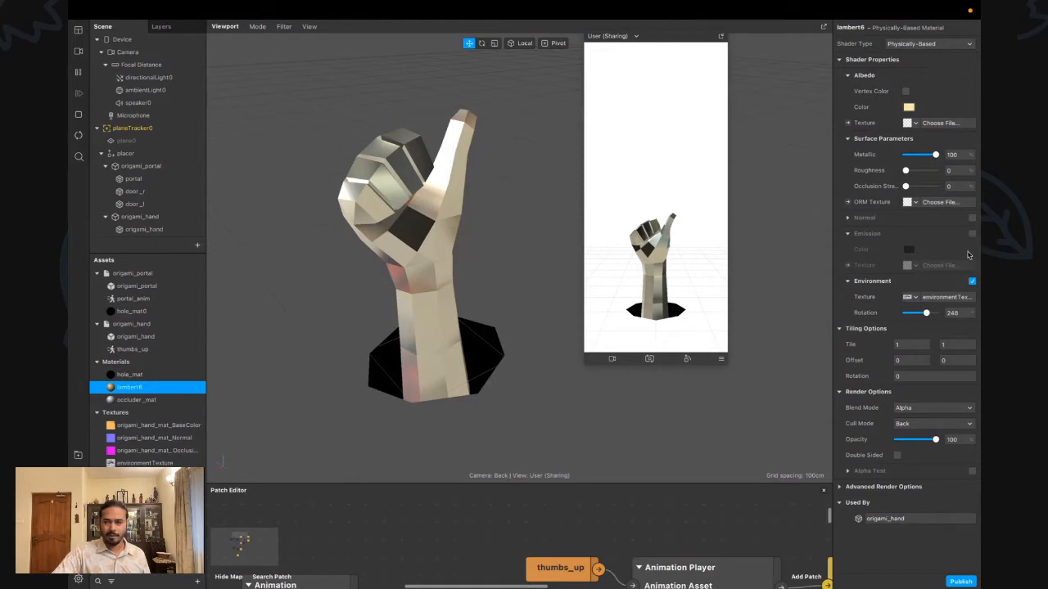
Rotate the environment texture to 103 degrees and adjust the surface to metallic 82% and roughness 68%
{"action": "left_click_drag", "start_coordinate": [930, 318], "coordinate": [915, 318]}
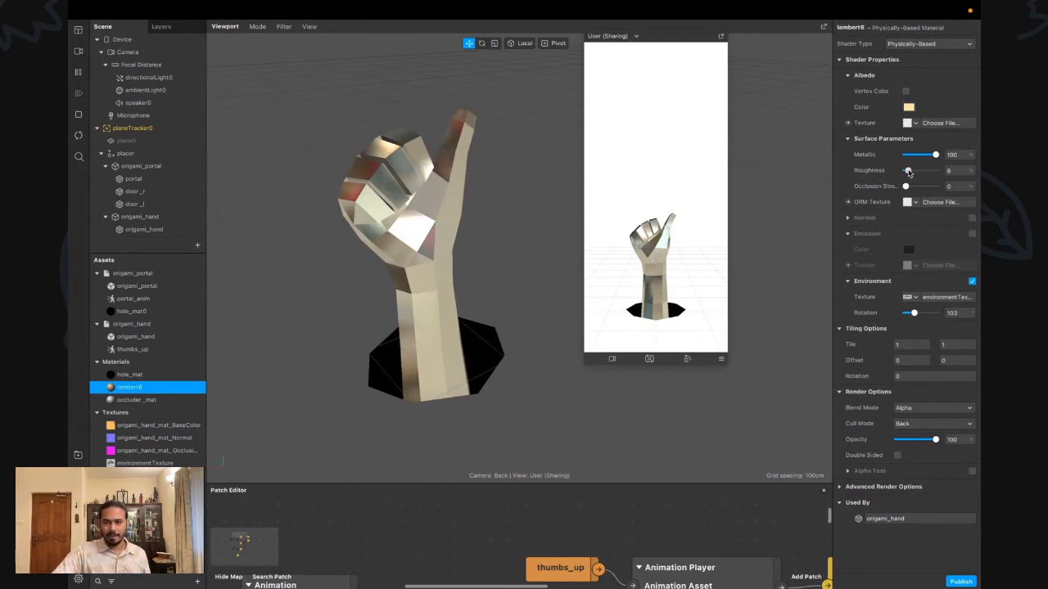
{"action": "mouse_move", "coordinate": [905, 169]}
{"action": "left_mouse_down"}
{"action": "mouse_move", "coordinate": [927, 172]}
{"action": "mouse_move", "coordinate": [917, 155]}
{"action": "mouse_move", "coordinate": [919, 171]}
{"action": "mouse_move", "coordinate": [929, 155]}
{"action": "mouse_move", "coordinate": [927, 172]}
{"action": "left_mouse_up"}
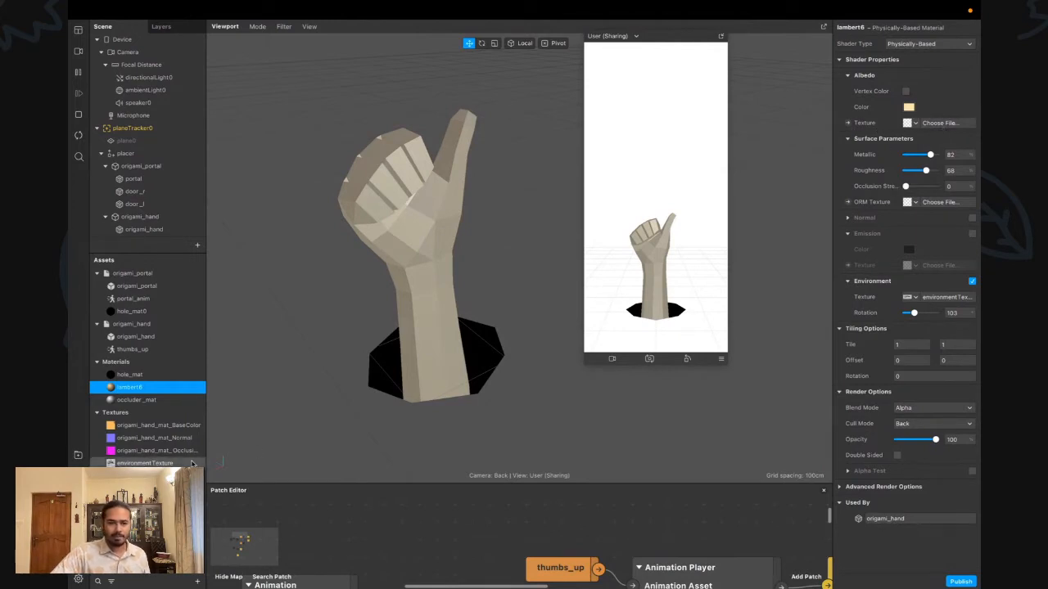
Widen the assets list and assign origami_hand_mat_BaseColor as the lambert6 albedo texture
{"action": "left_click_drag", "start_coordinate": [206, 407], "coordinate": [234, 411]}
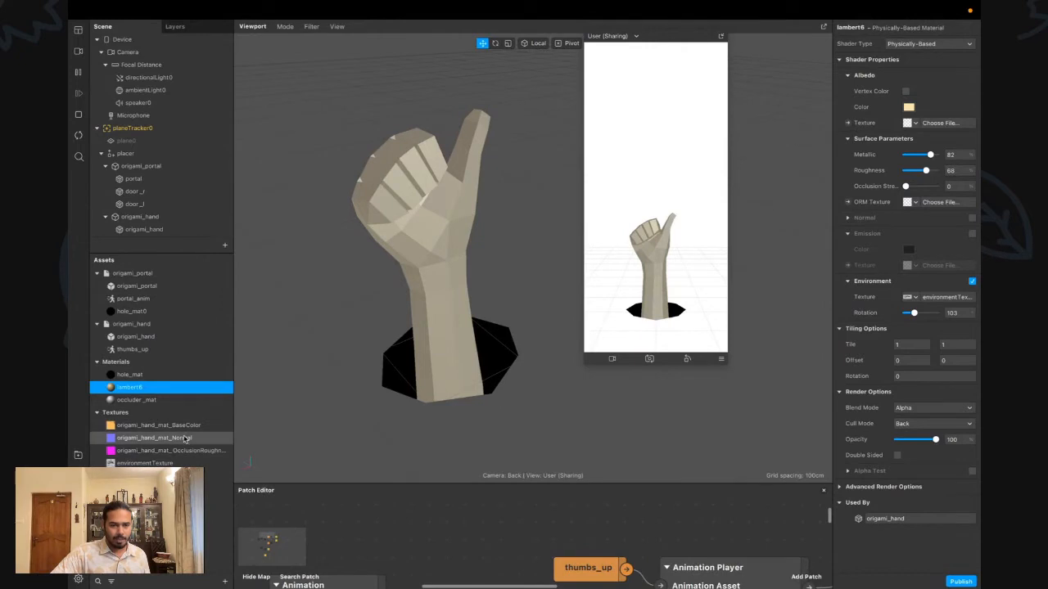
{"action": "left_click", "coordinate": [913, 123]}
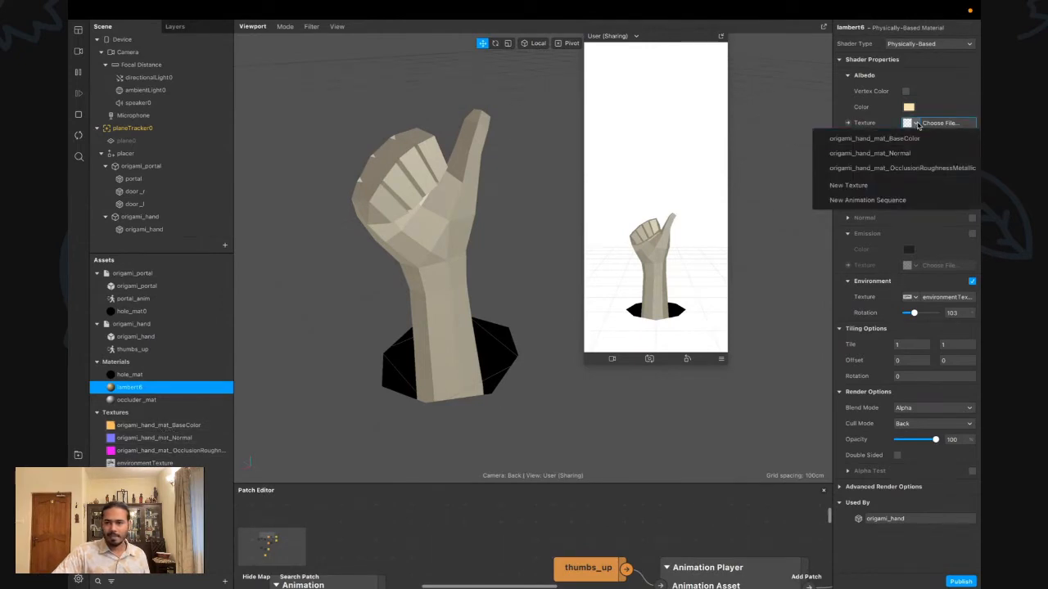
{"action": "left_click", "coordinate": [922, 147]}
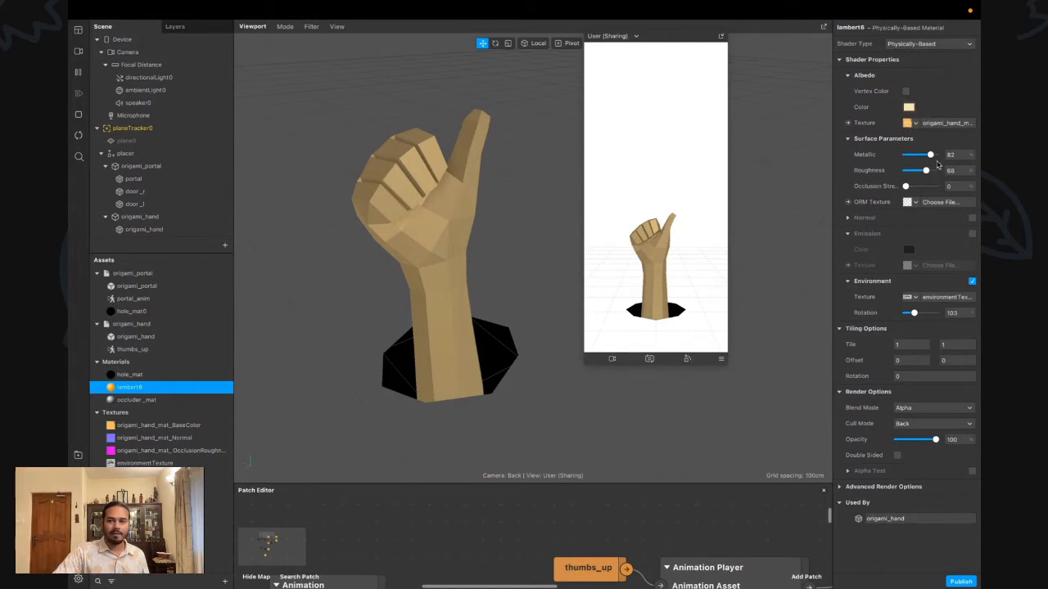
Adjust the lambert6 surface to roughness 23% and metallic 100%, leaving the ORM texture unassigned
{"action": "mouse_move", "coordinate": [926, 170]}
{"action": "left_mouse_down"}
{"action": "mouse_move", "coordinate": [895, 173]}
{"action": "mouse_move", "coordinate": [911, 174]}
{"action": "left_mouse_up"}
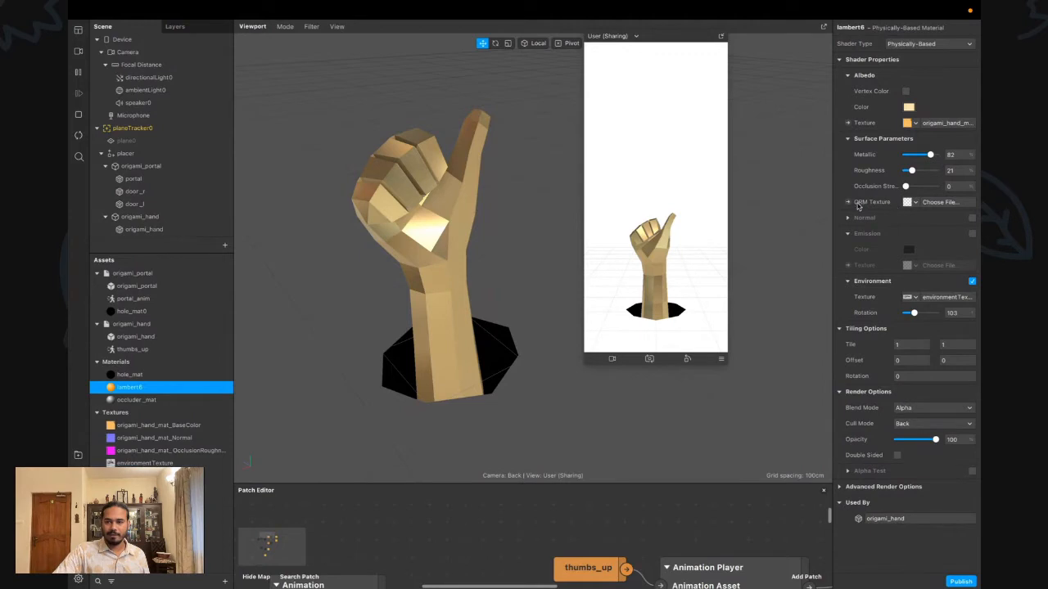
{"action": "left_click", "coordinate": [914, 203]}
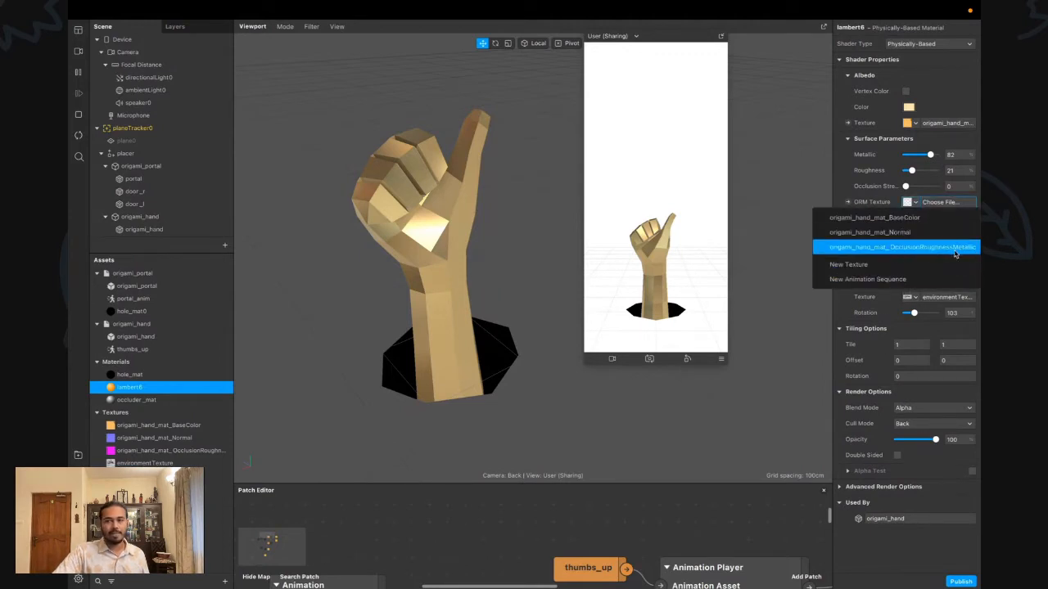
{"action": "left_click", "coordinate": [834, 193]}
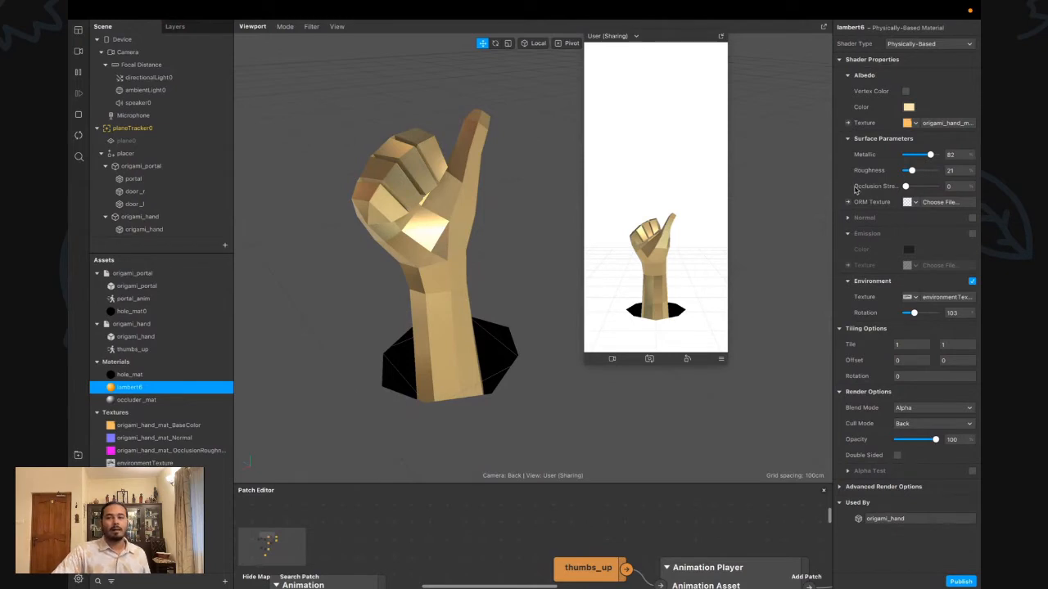
{"action": "mouse_move", "coordinate": [869, 161]}
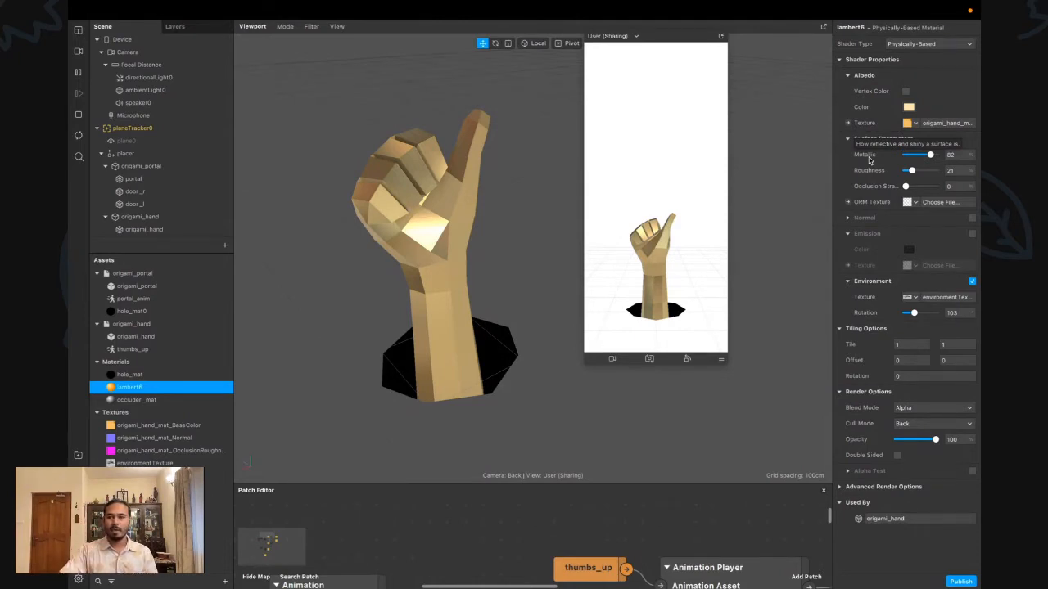
{"action": "left_click_drag", "start_coordinate": [910, 171], "coordinate": [920, 171]}
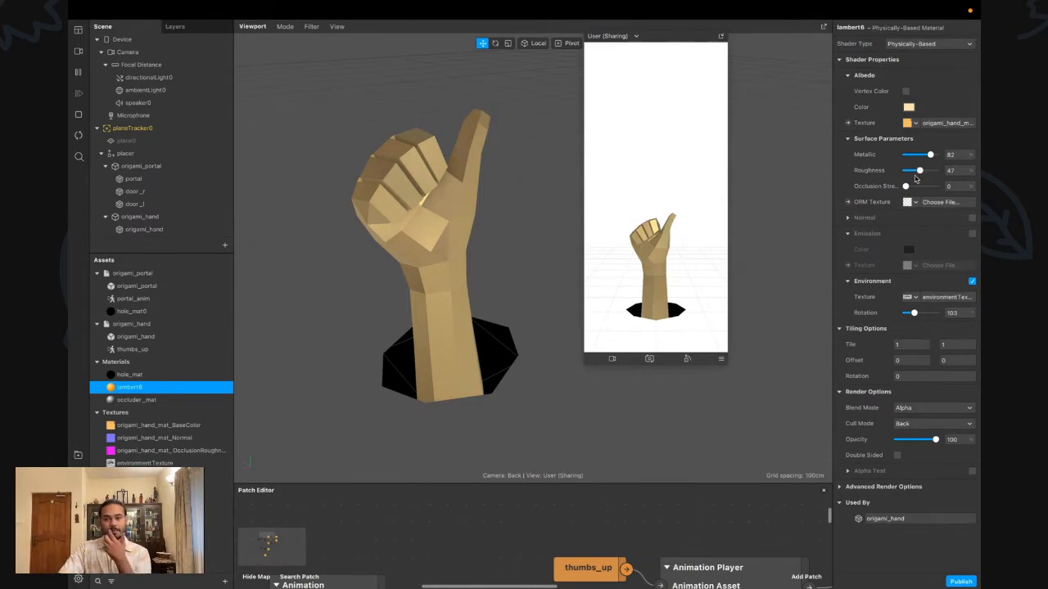
{"action": "left_click_drag", "start_coordinate": [920, 172], "coordinate": [911, 174]}
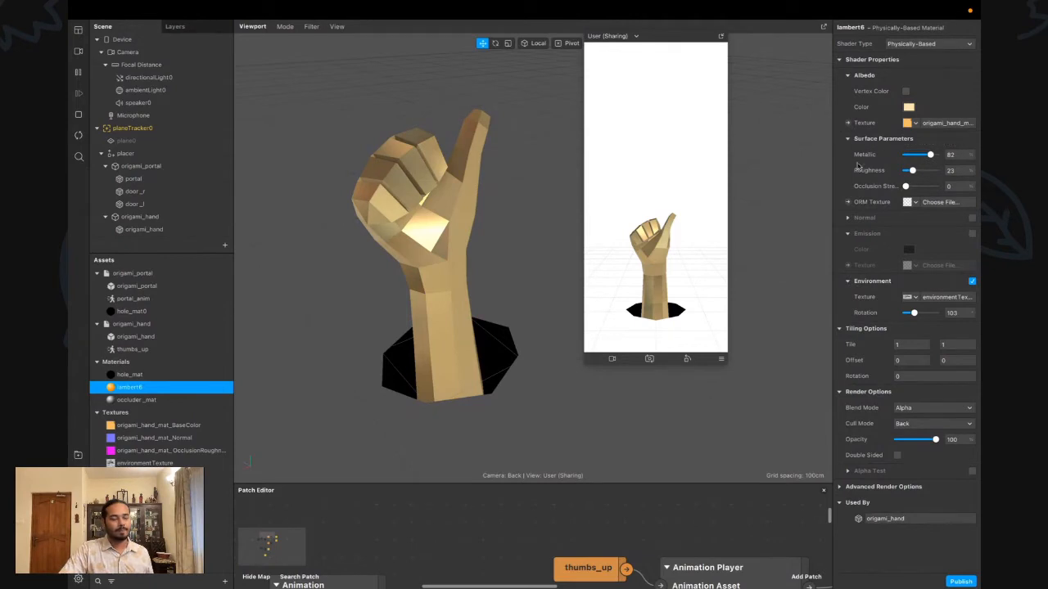
{"action": "left_click", "coordinate": [938, 159]}
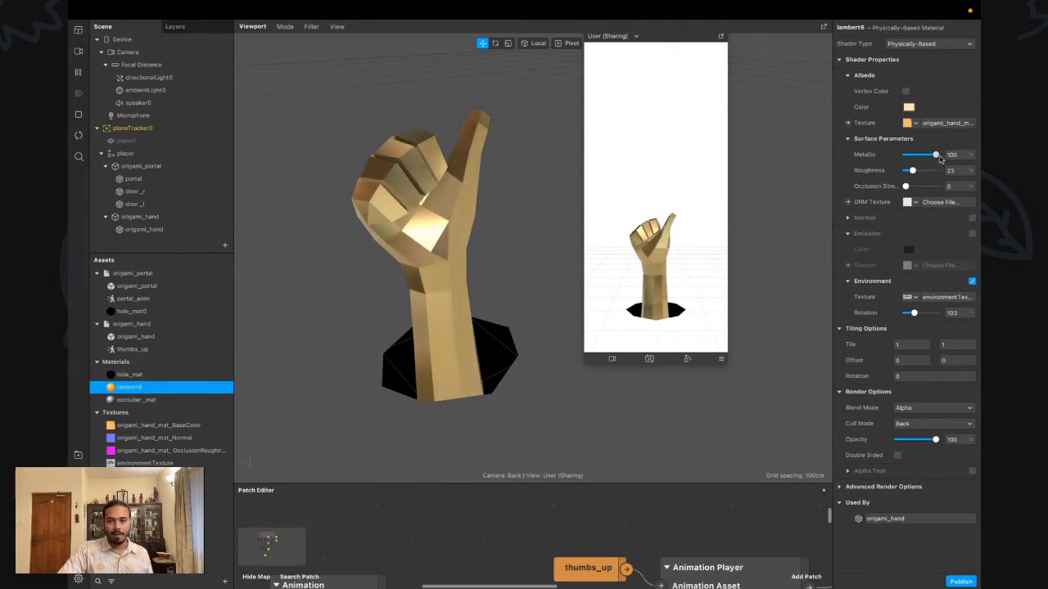
Adjust the lambert6 surface to metallic 97% and roughness 19%, and assign the origami hand's OcclusionRoughness map as the ORM texture
{"action": "left_click_drag", "start_coordinate": [937, 157], "coordinate": [911, 175]}
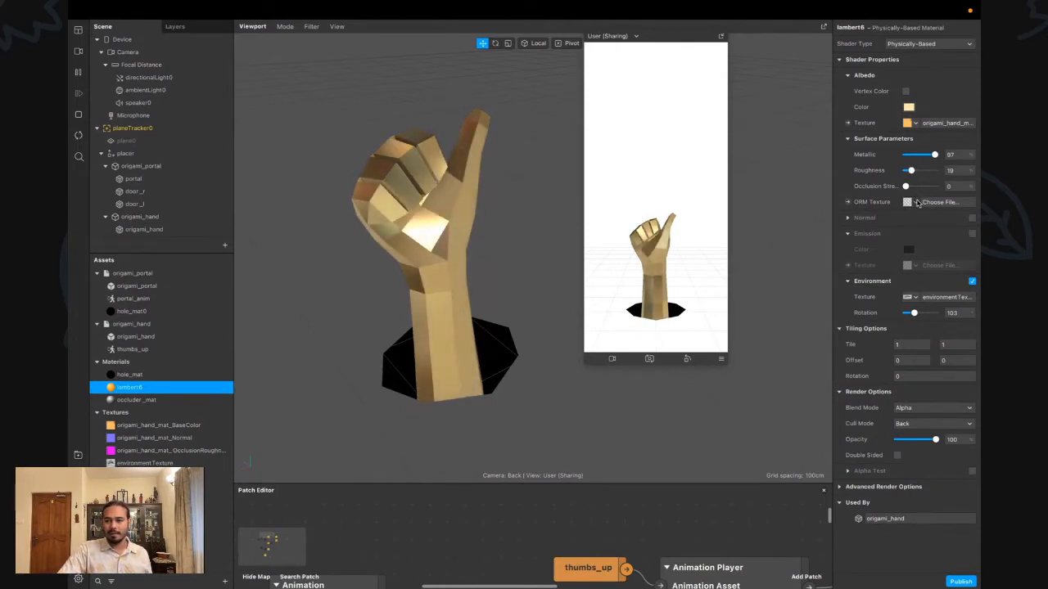
{"action": "left_click", "coordinate": [917, 203]}
{"action": "left_click", "coordinate": [899, 250]}
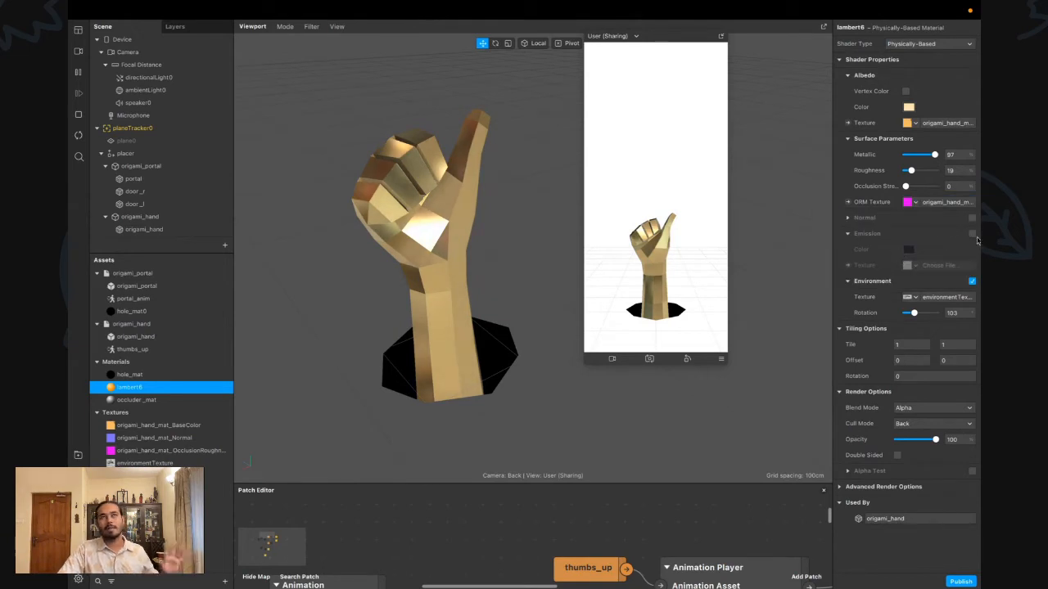
Raise the occlusion strength and metallic to 100% and set the roughness to 64% on lambert6
{"action": "mouse_move", "coordinate": [905, 187]}
{"action": "left_mouse_down"}
{"action": "mouse_move", "coordinate": [943, 193]}
{"action": "mouse_move", "coordinate": [895, 195]}
{"action": "mouse_move", "coordinate": [941, 188]}
{"action": "mouse_move", "coordinate": [917, 170]}
{"action": "mouse_move", "coordinate": [952, 172]}
{"action": "mouse_move", "coordinate": [910, 175]}
{"action": "mouse_move", "coordinate": [941, 180]}
{"action": "left_mouse_up"}
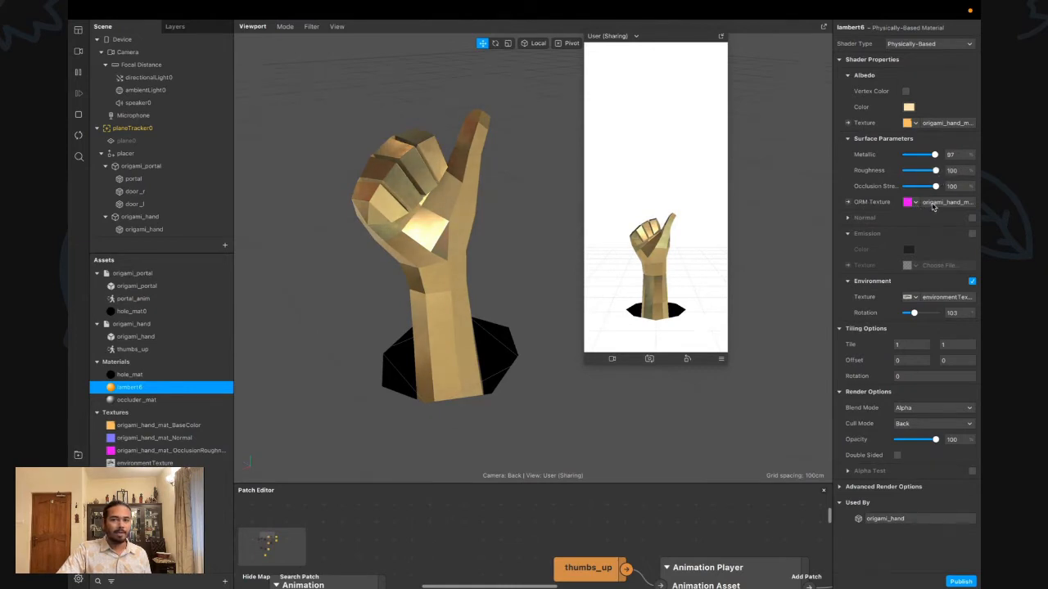
{"action": "mouse_move", "coordinate": [935, 155]}
{"action": "left_mouse_down"}
{"action": "mouse_move", "coordinate": [930, 170]}
{"action": "mouse_move", "coordinate": [908, 170]}
{"action": "mouse_move", "coordinate": [924, 170]}
{"action": "left_mouse_up"}
{"action": "scroll", "coordinate": [442, 202], "scroll_direction": "up", "scroll_amount": 5}
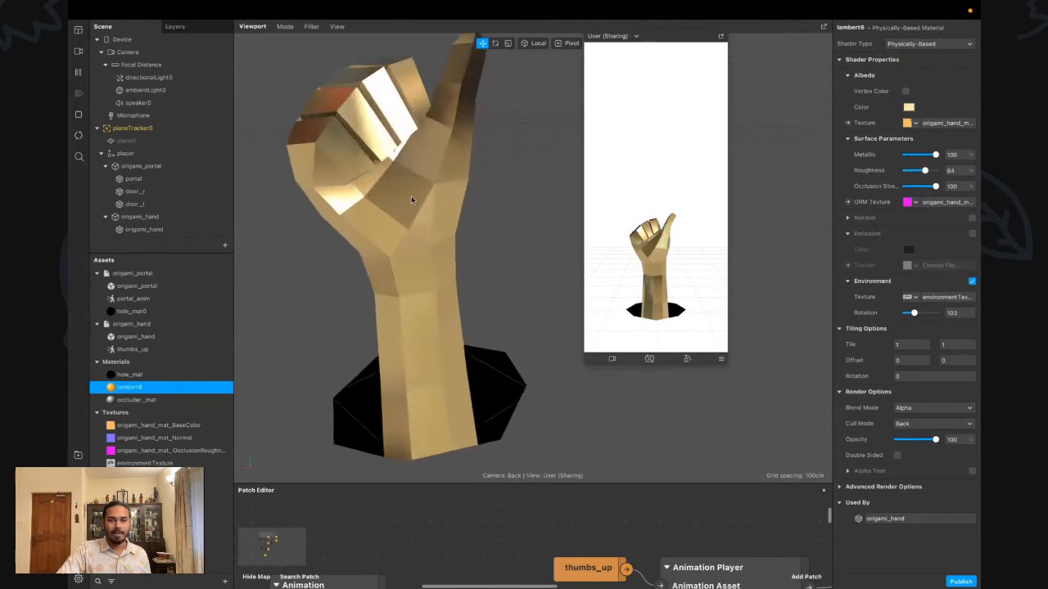
{"action": "mouse_move", "coordinate": [436, 217]}
{"action": "left_mouse_down", "text": "alt"}
{"action": "mouse_move", "coordinate": [449, 208]}
{"action": "mouse_move", "coordinate": [433, 221]}
{"action": "mouse_move", "coordinate": [435, 211]}
{"action": "left_mouse_up", "text": "alt"}
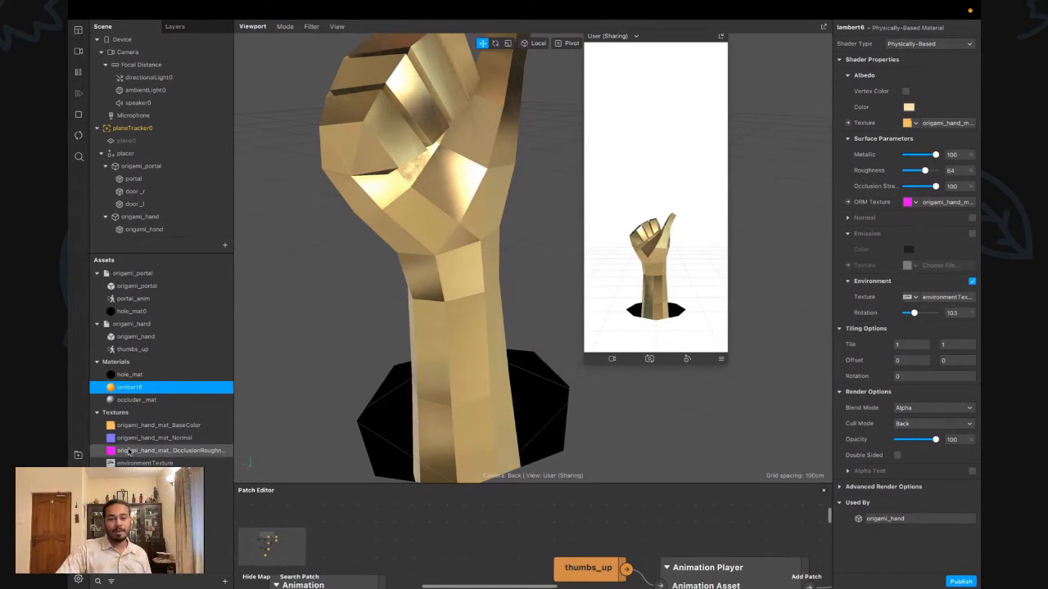
Set compression to None for iOS, Android and Older Android on the origami hand's BaseColor, Normal and OcclusionRoughness textures together
{"action": "left_click", "coordinate": [148, 438]}
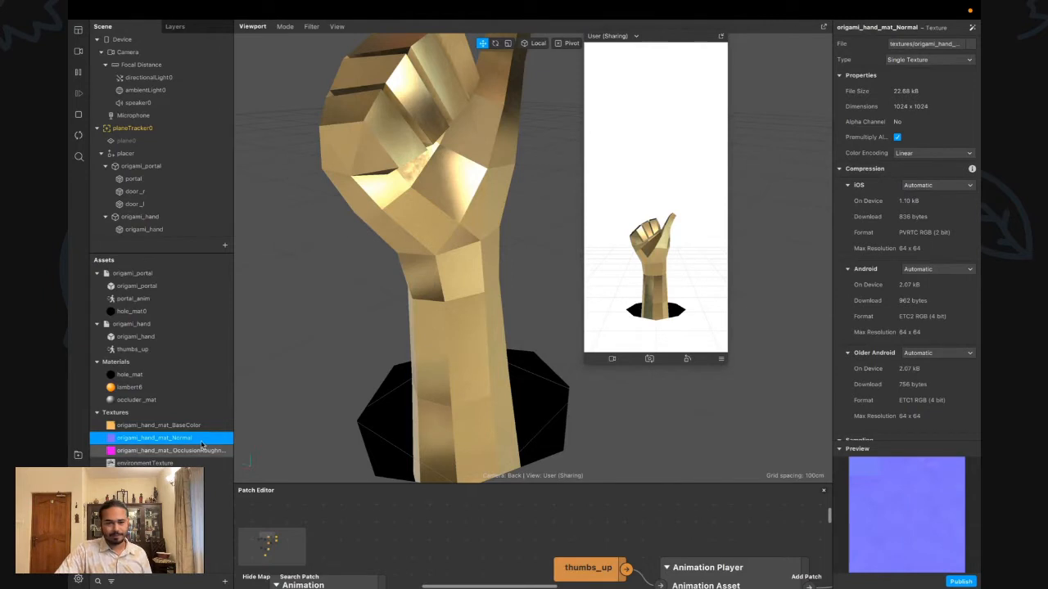
{"action": "left_click", "coordinate": [148, 454]}
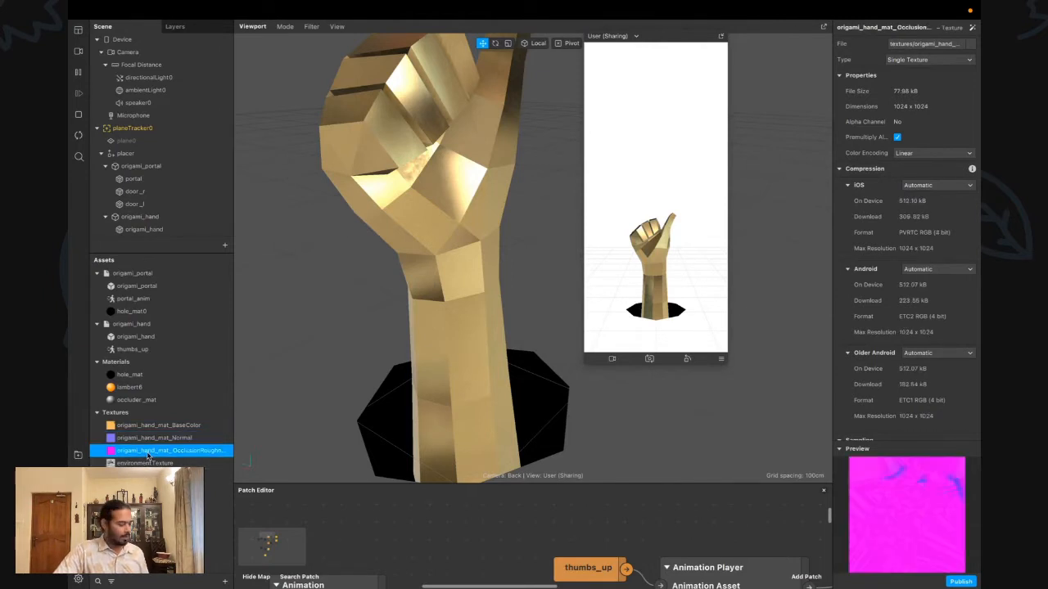
{"action": "left_click", "coordinate": [155, 424], "text": "shift"}
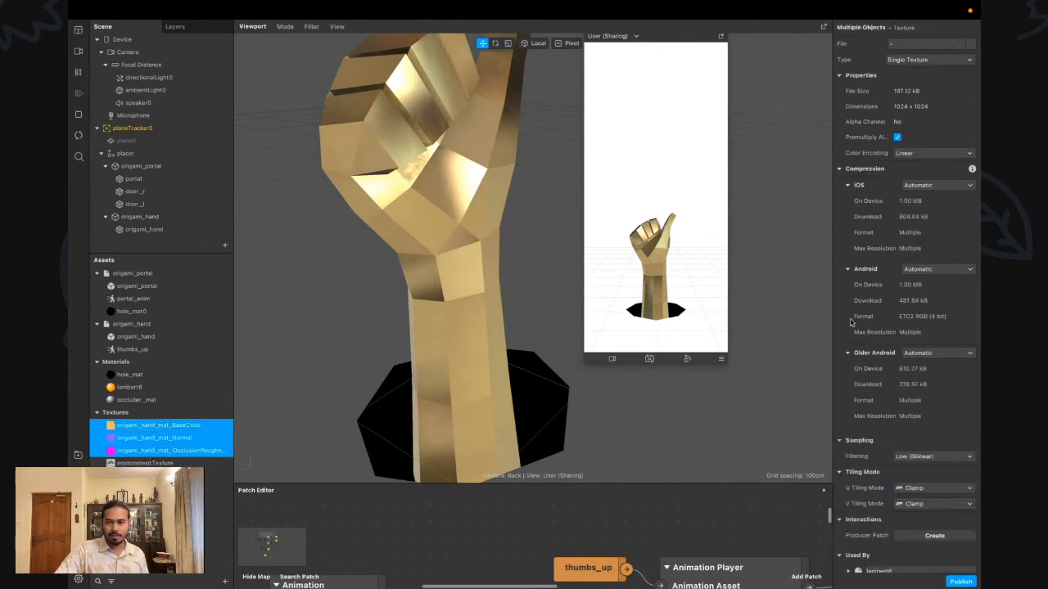
{"action": "left_click", "coordinate": [949, 186]}
{"action": "left_click", "coordinate": [944, 209]}
{"action": "left_click", "coordinate": [930, 321]}
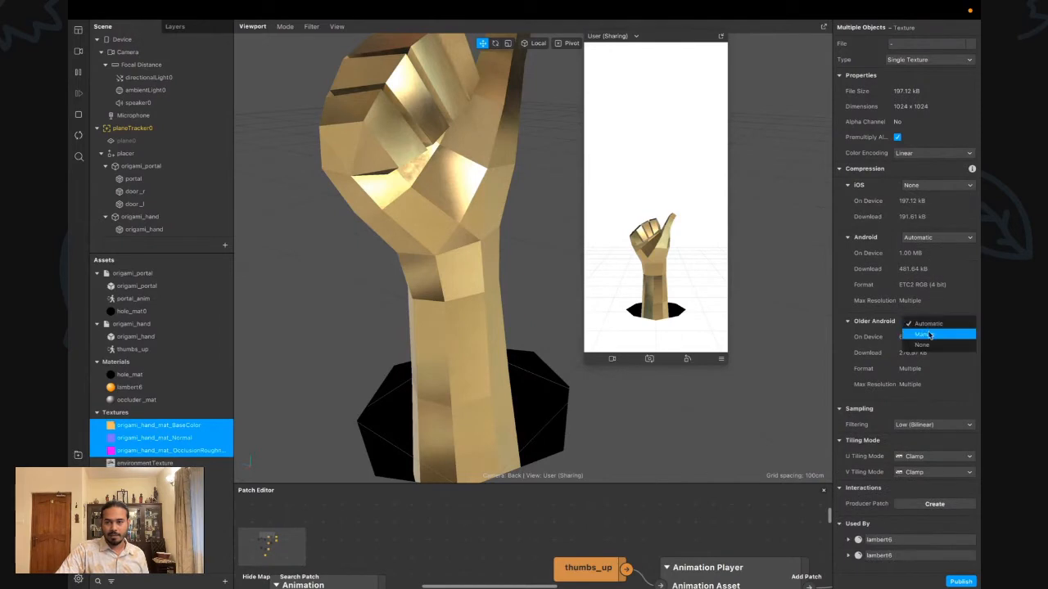
{"action": "left_click", "coordinate": [922, 345]}
{"action": "left_click", "coordinate": [937, 237]}
{"action": "left_click", "coordinate": [922, 262]}
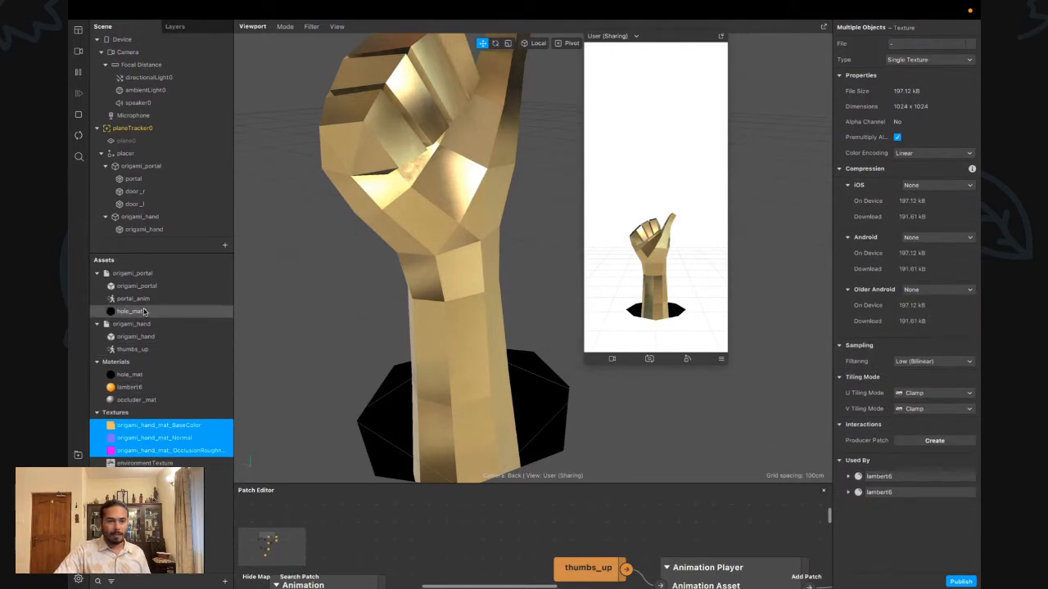
Rename the lambert6 material to mat_Hand
{"action": "left_click", "coordinate": [135, 399]}
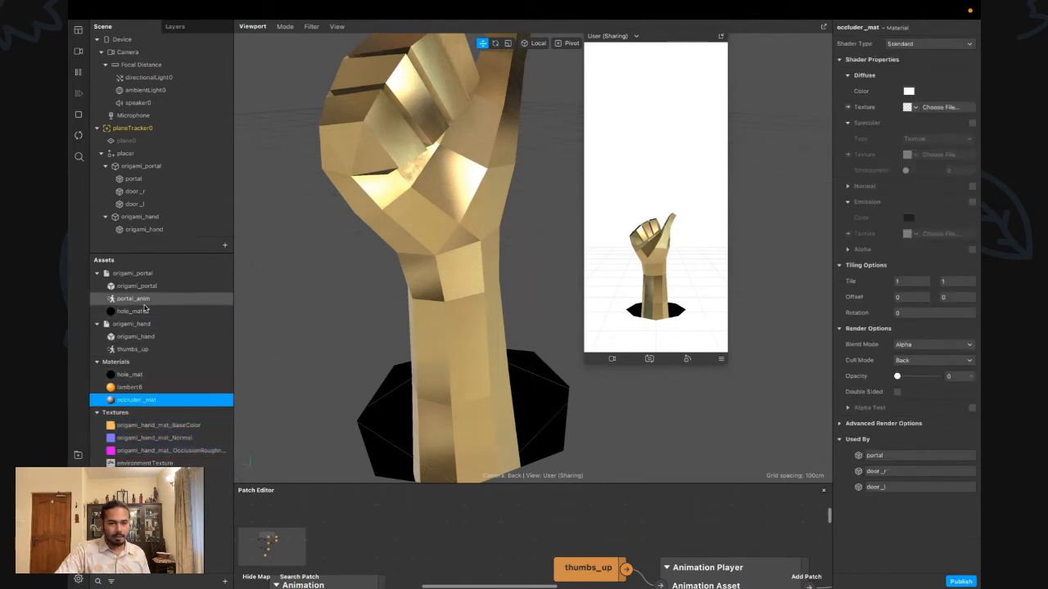
{"action": "double_click", "coordinate": [152, 386]}
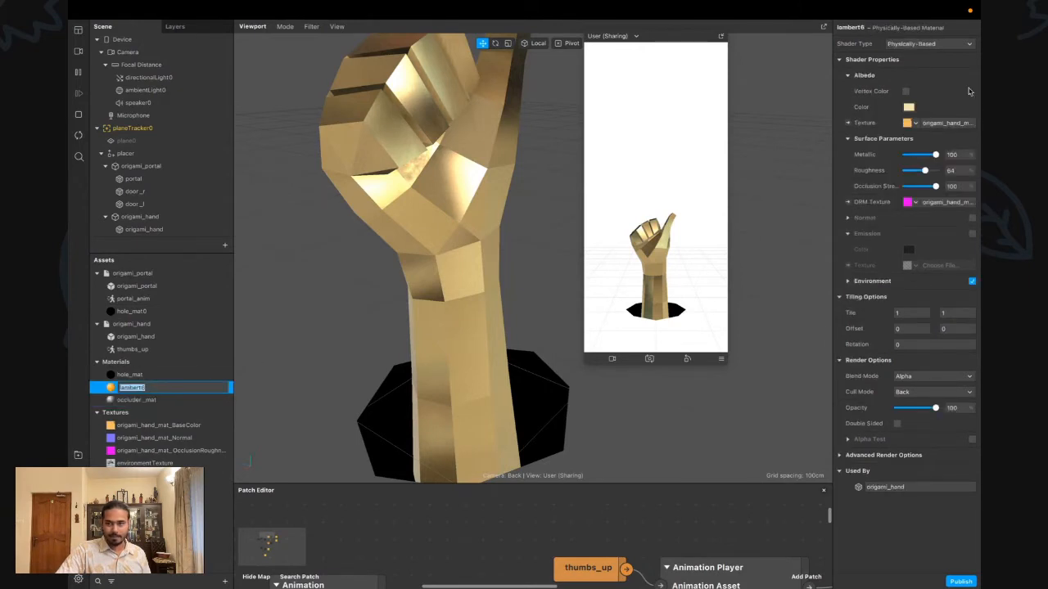
{"action": "double_click", "coordinate": [852, 28]}
{"action": "type", "text": "mat"}
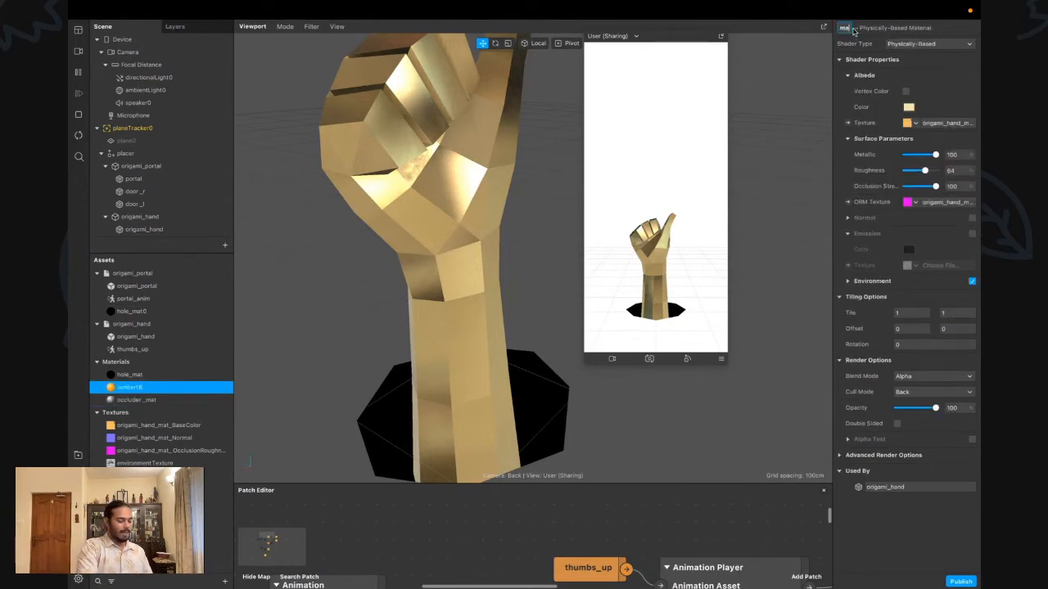
{"action": "type", "text": "_hand"}
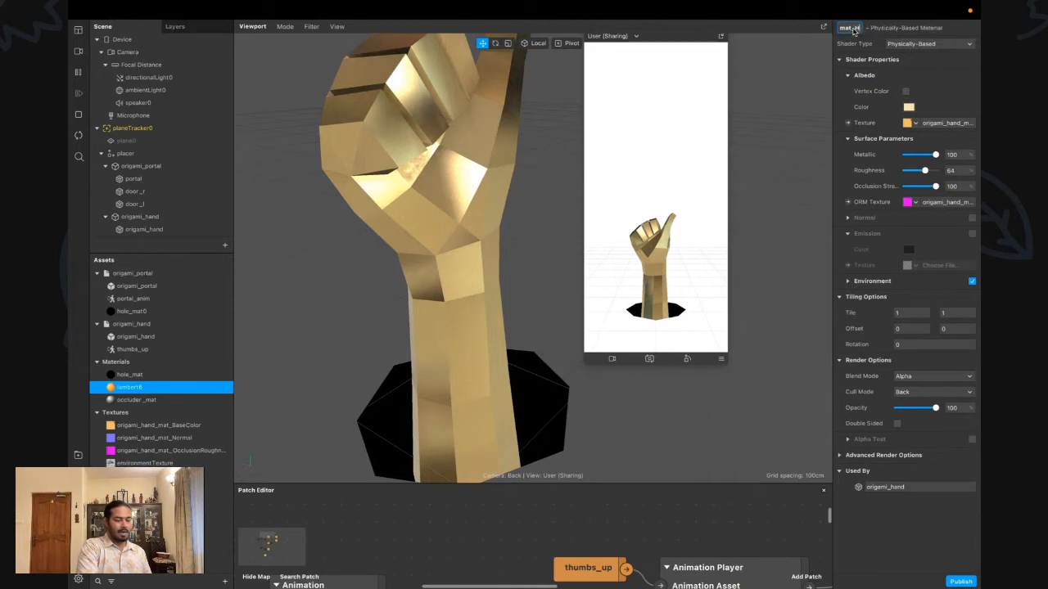
{"action": "key", "text": "Return"}
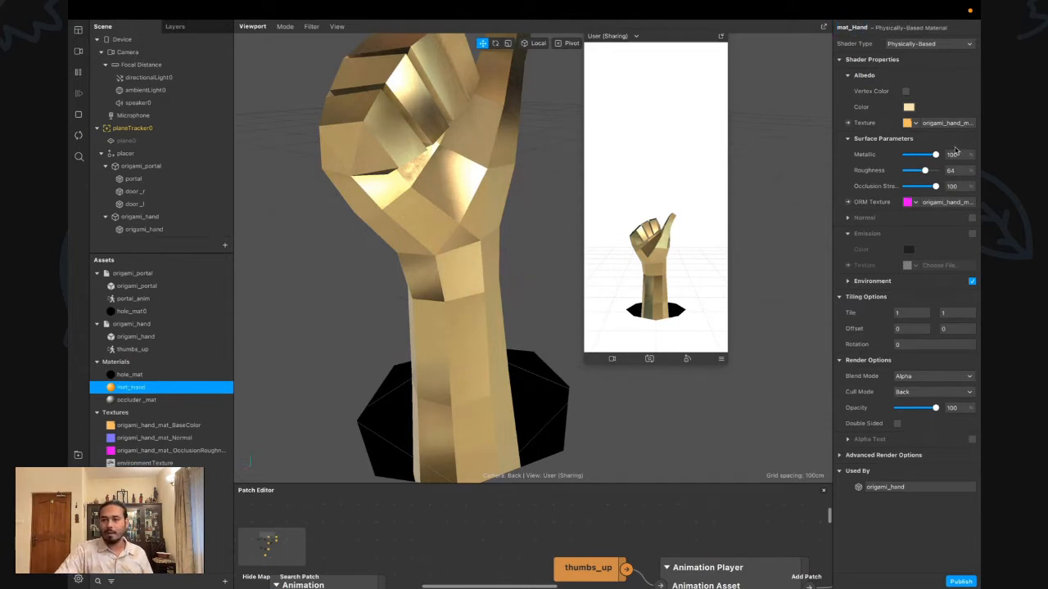
Enable the normal map on mat_Hand and assign origami_hand_mat_Normal as its texture
{"action": "left_click", "coordinate": [972, 218]}
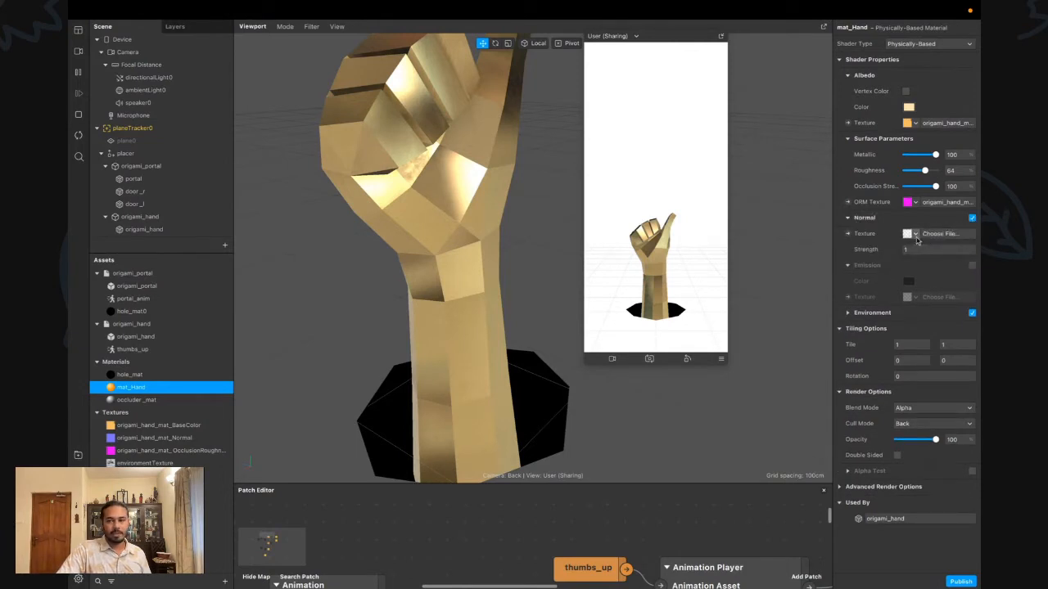
{"action": "left_click", "coordinate": [915, 234]}
{"action": "left_click", "coordinate": [906, 269]}
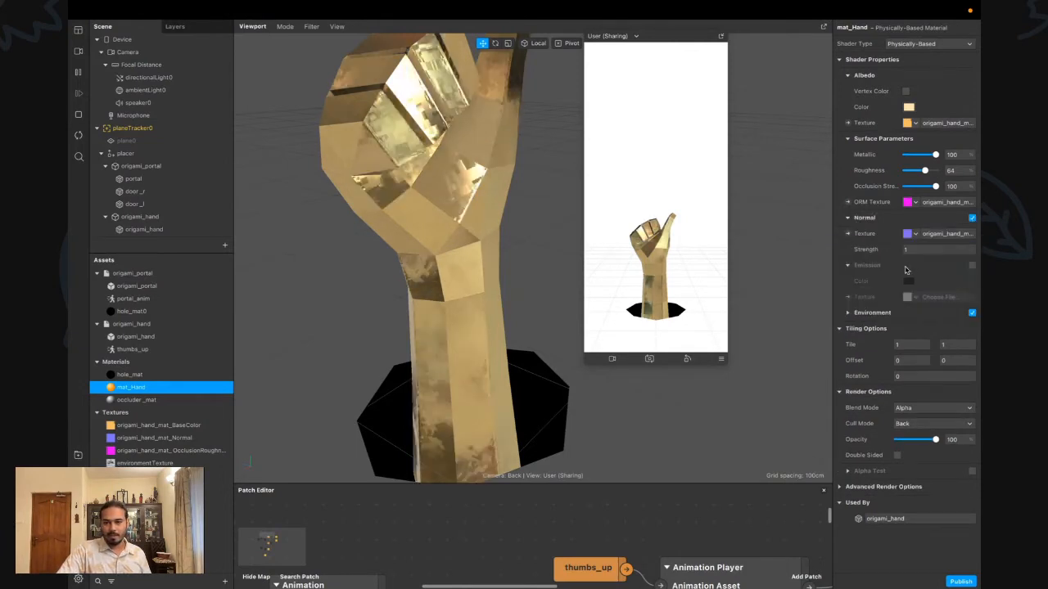
Try normal map strengths of 0.1 and 0.5 on mat_Hand, and return the strength to 1
{"action": "left_click_drag", "start_coordinate": [502, 231], "coordinate": [427, 197]}
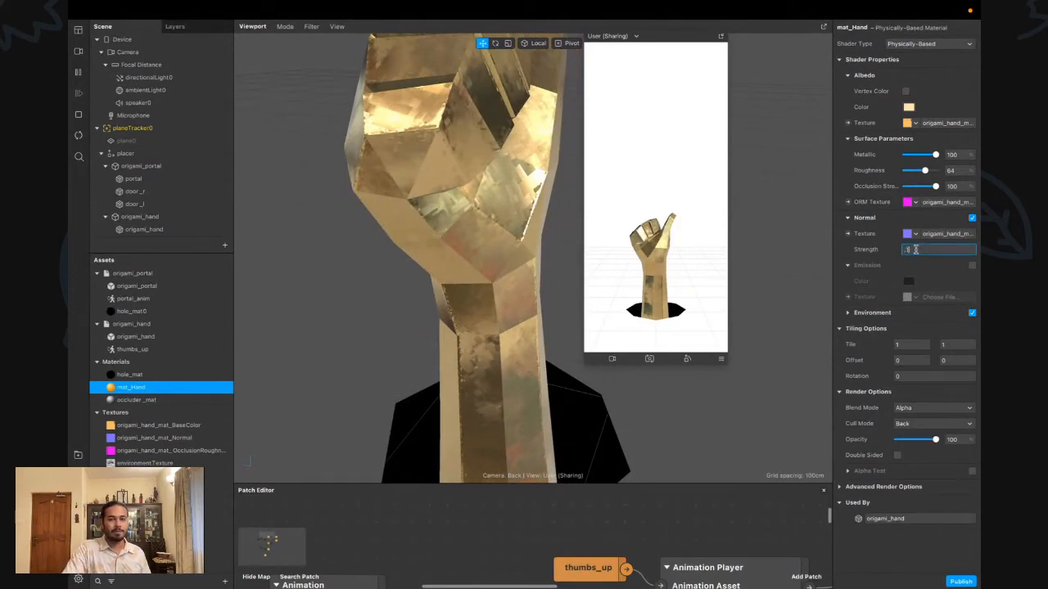
{"action": "key", "text": "Return"}
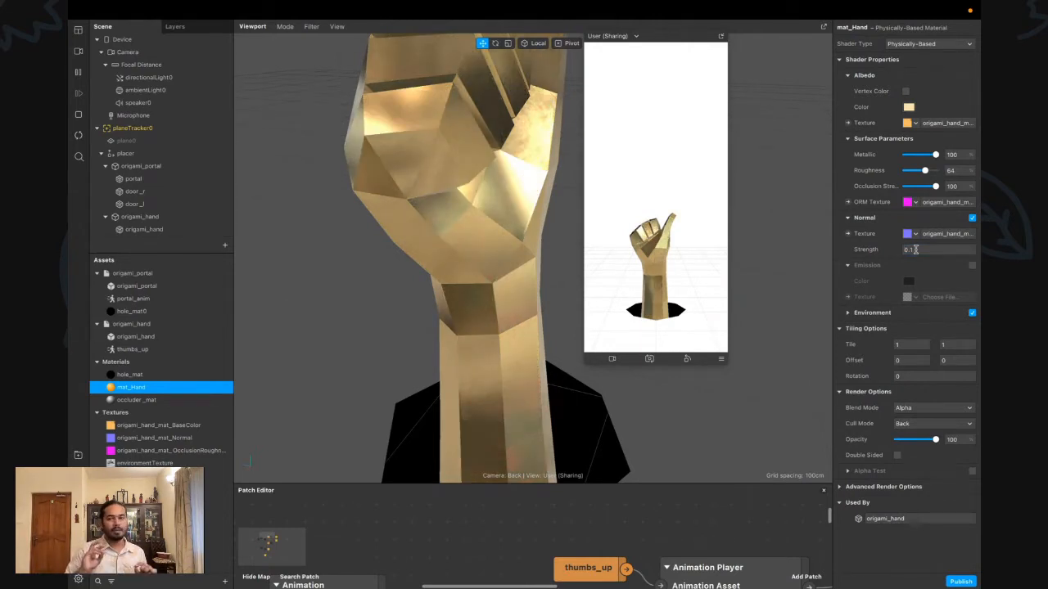
{"action": "left_click", "coordinate": [915, 250]}
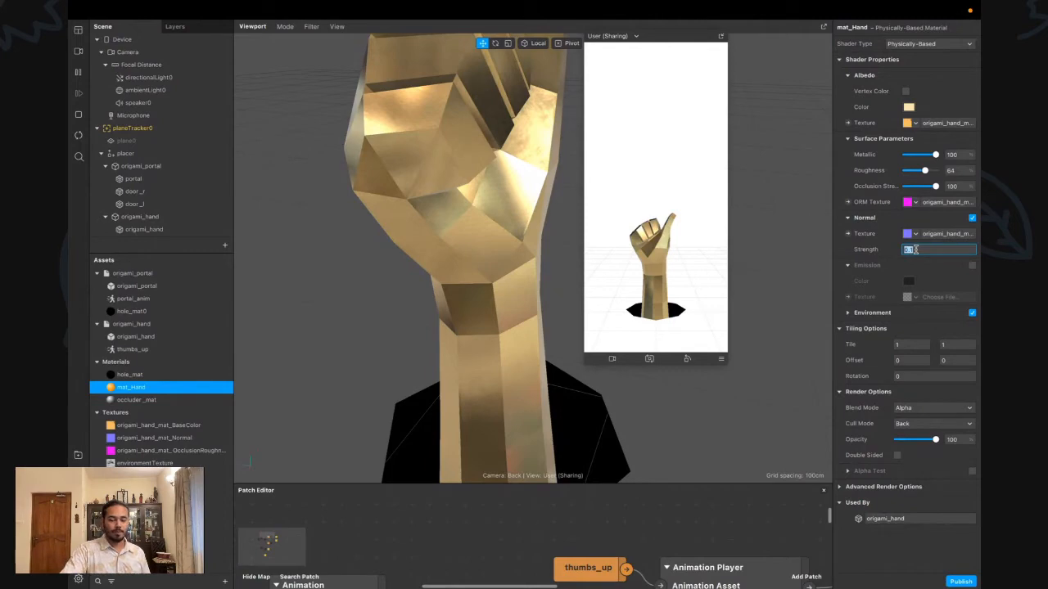
{"action": "type", "text": "0.5"}
{"action": "key", "text": "Return"}
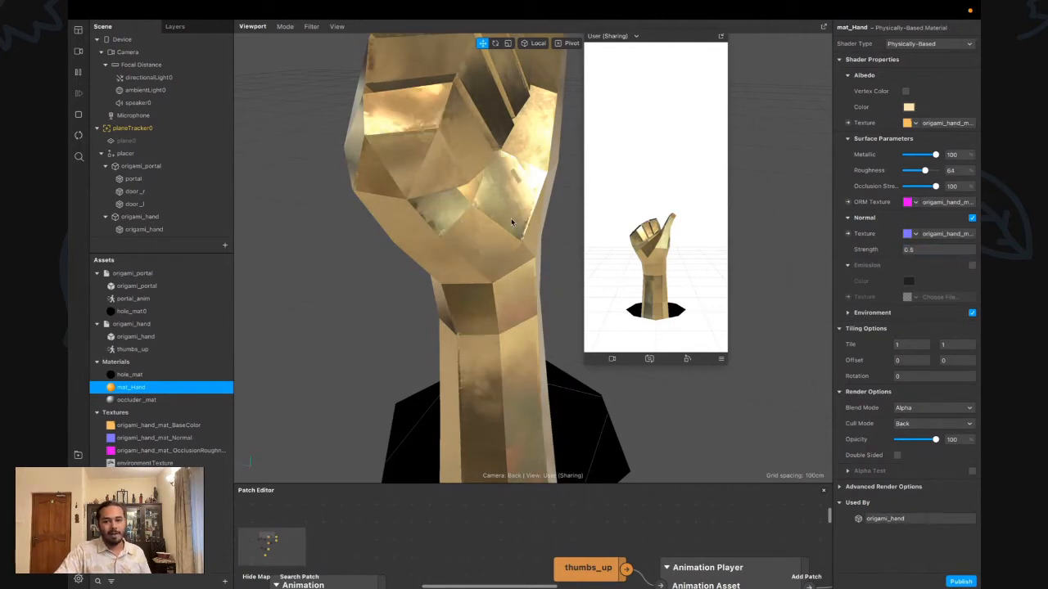
{"action": "mouse_move", "coordinate": [511, 217]}
{"action": "left_mouse_down"}
{"action": "mouse_move", "coordinate": [433, 232]}
{"action": "mouse_move", "coordinate": [482, 268]}
{"action": "mouse_move", "coordinate": [486, 215]}
{"action": "mouse_move", "coordinate": [459, 250]}
{"action": "mouse_move", "coordinate": [523, 237]}
{"action": "mouse_move", "coordinate": [506, 237]}
{"action": "left_mouse_up"}
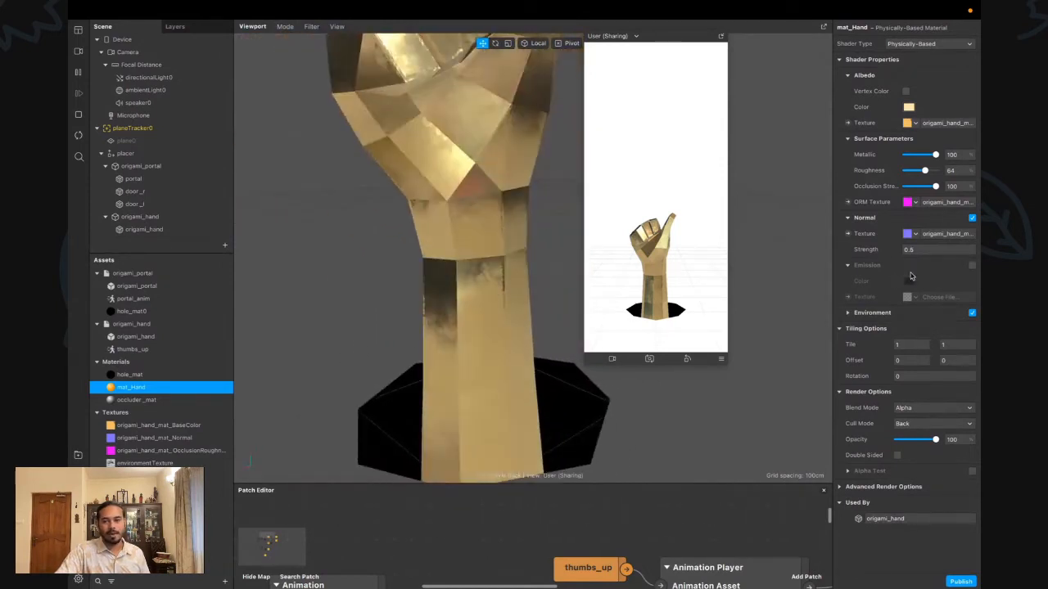
{"action": "left_click", "coordinate": [923, 250]}
{"action": "type", "text": "1"}
{"action": "key", "text": "Return"}
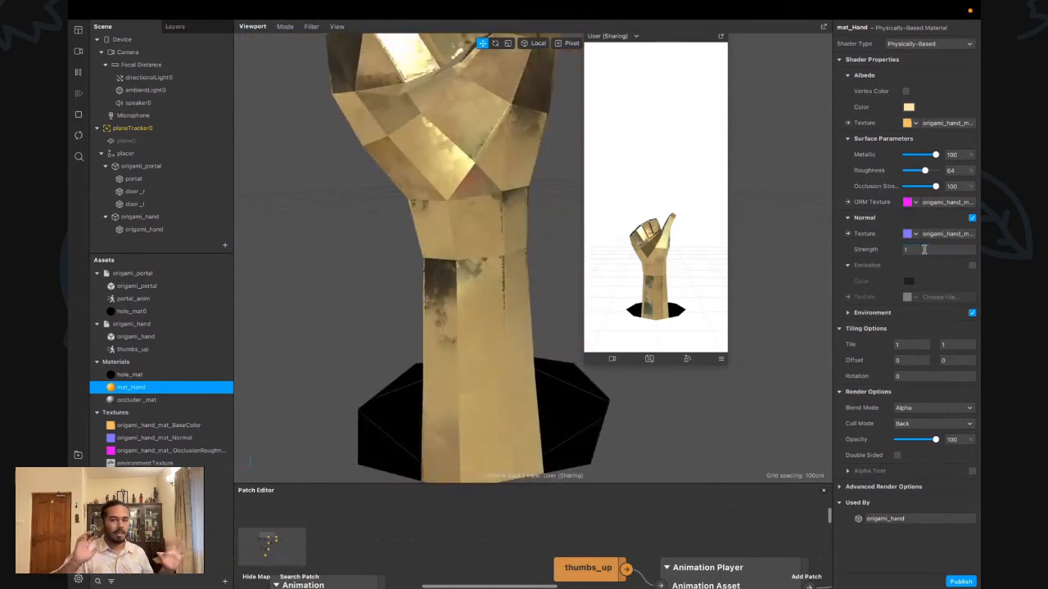
Inspect the textured hand from several angles, rotate mat_Hand's environment texture to 161 degrees, and restart the effect preview
{"action": "left_click_drag", "start_coordinate": [543, 260], "coordinate": [467, 257]}
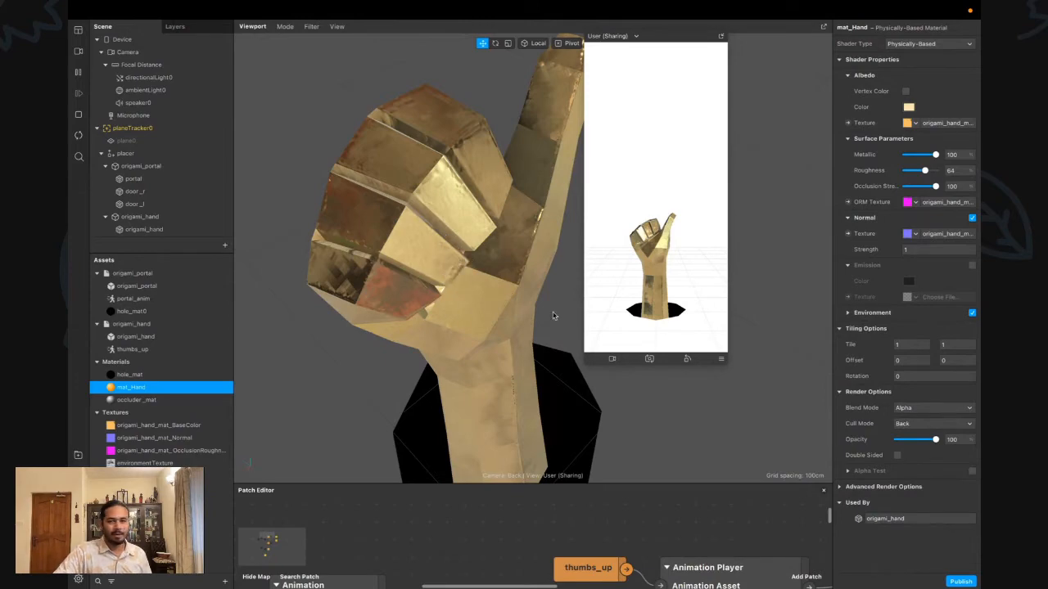
{"action": "left_click_drag", "start_coordinate": [527, 326], "coordinate": [475, 249]}
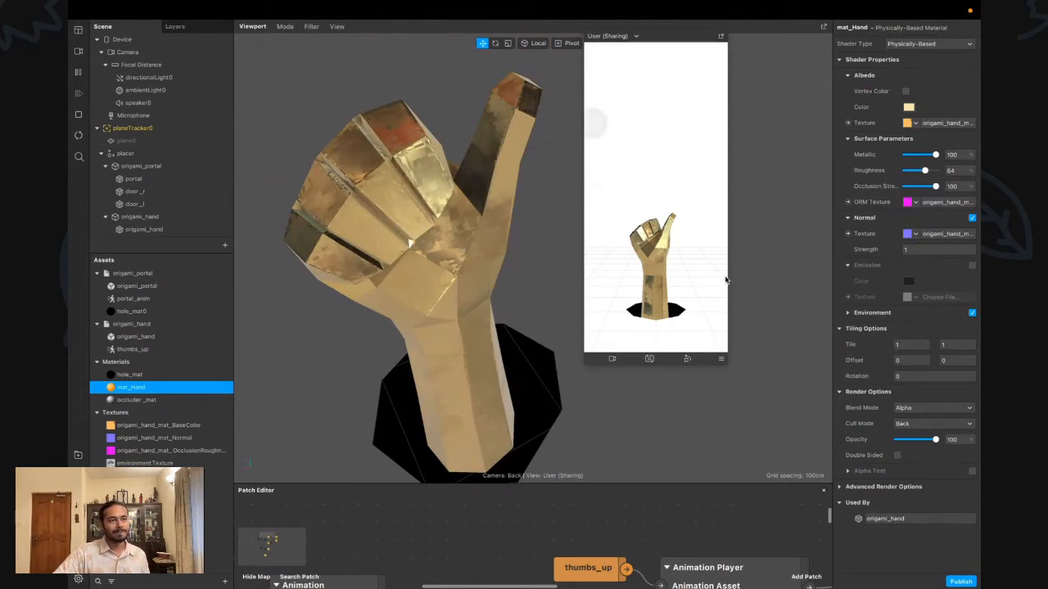
{"action": "left_click_drag", "start_coordinate": [508, 278], "coordinate": [512, 280]}
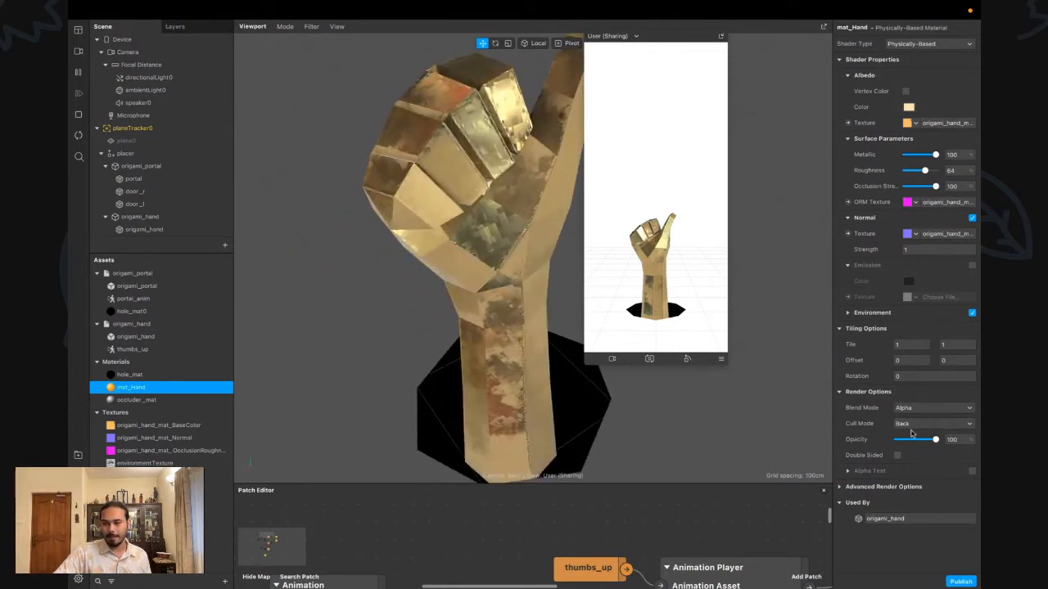
{"action": "left_click", "coordinate": [849, 312]}
{"action": "left_click_drag", "start_coordinate": [907, 345], "coordinate": [919, 347]}
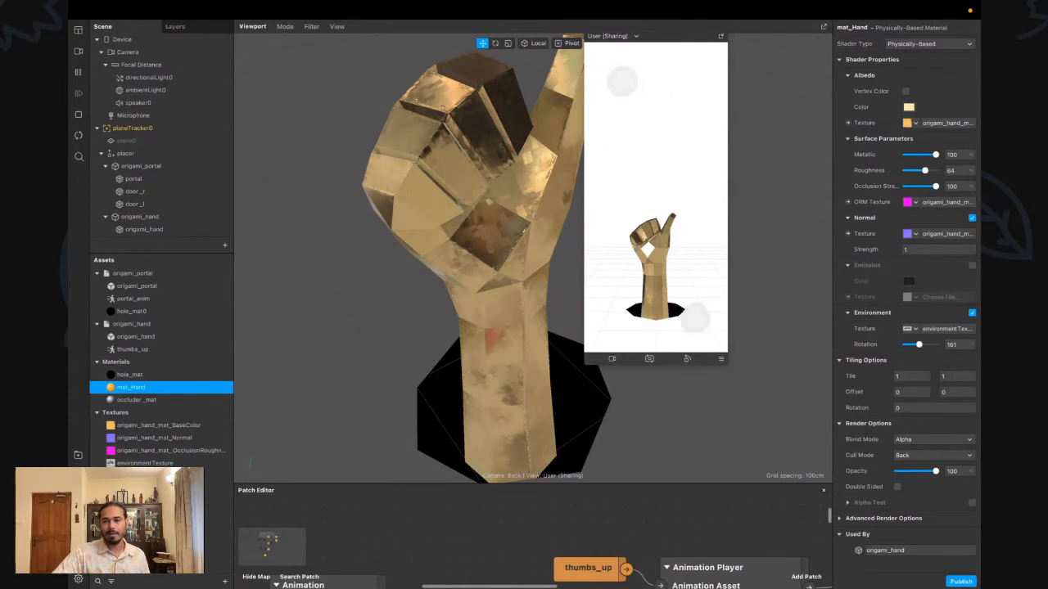
{"action": "left_click", "coordinate": [79, 135]}
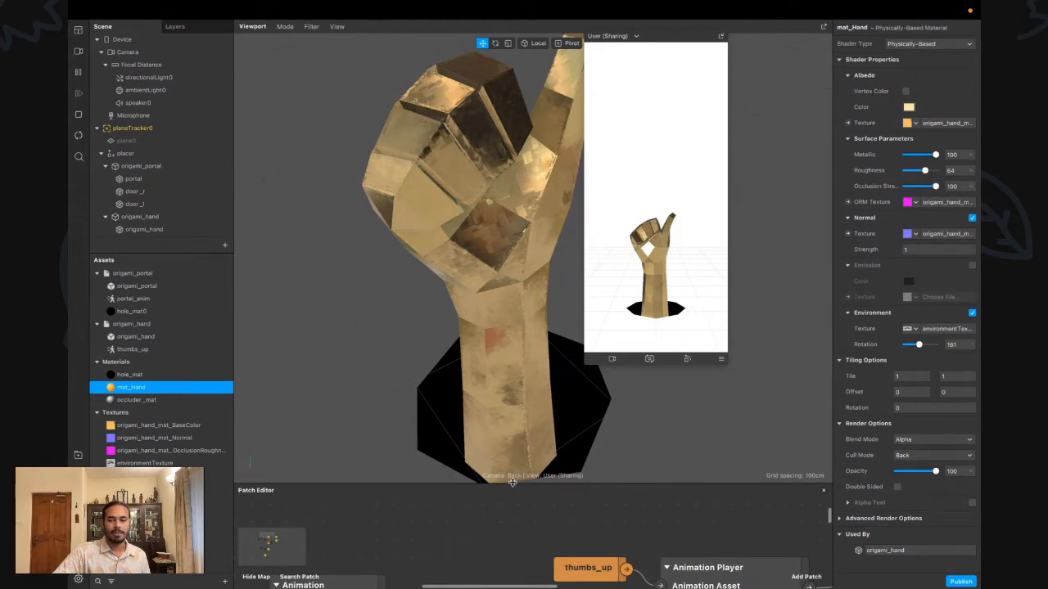
Enlarge the Patch Editor over most of the viewport and move the simulator preview clear of the patch graph
{"action": "left_click_drag", "start_coordinate": [512, 483], "coordinate": [498, 164]}
{"action": "scroll", "coordinate": [463, 488], "scroll_direction": "left", "scroll_amount": 3}
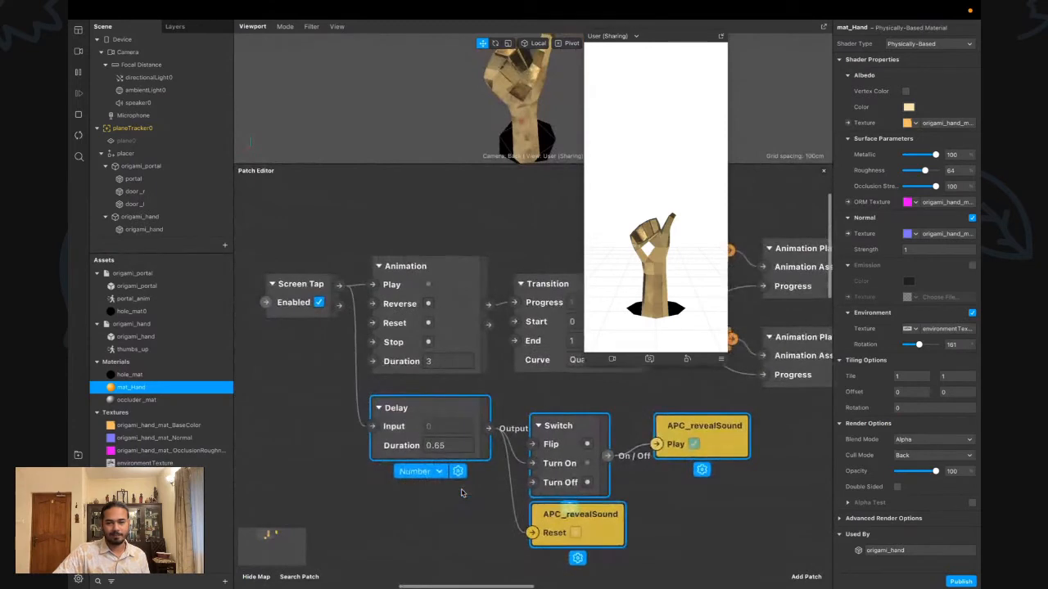
{"action": "scroll", "coordinate": [461, 493], "scroll_direction": "up", "scroll_amount": 3}
{"action": "scroll", "coordinate": [461, 493], "scroll_direction": "left", "scroll_amount": 2}
{"action": "left_click_drag", "start_coordinate": [698, 38], "coordinate": [910, 45]}
{"action": "left_click_drag", "start_coordinate": [509, 164], "coordinate": [508, 125]}
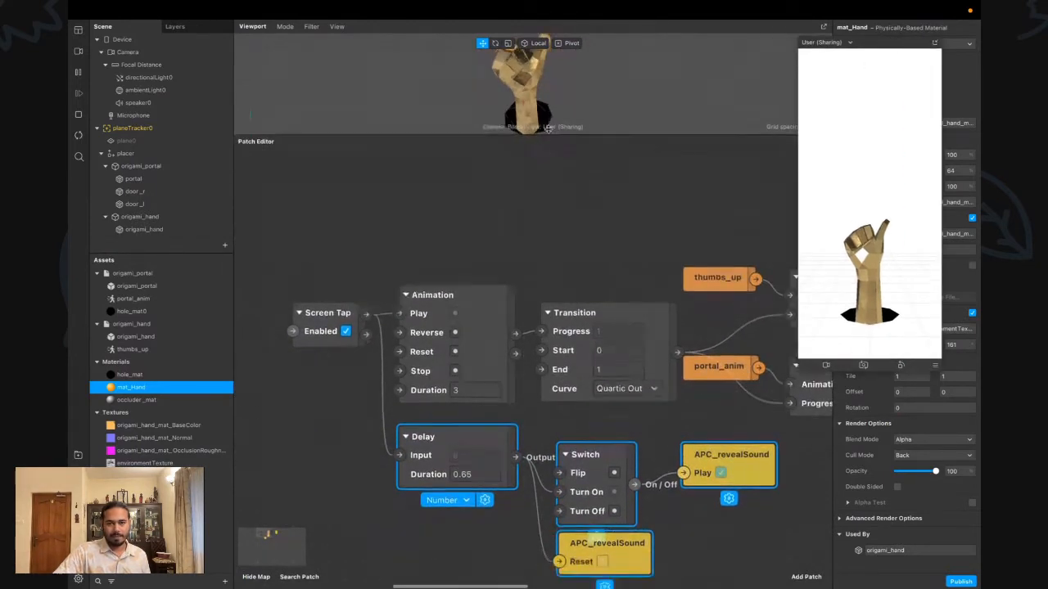
Move the Screen Tap patch farther from the Animation and Delay patches to open a wide gap between them
{"action": "scroll", "coordinate": [496, 250], "scroll_direction": "left", "scroll_amount": 3}
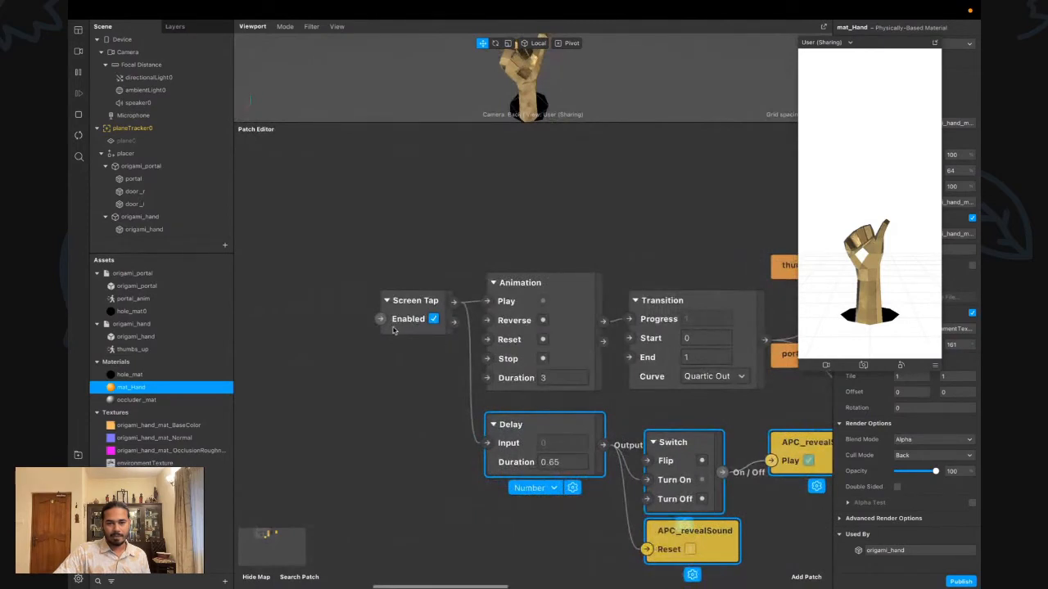
{"action": "left_click_drag", "start_coordinate": [394, 330], "coordinate": [272, 329]}
{"action": "scroll", "coordinate": [417, 306], "scroll_direction": "left", "scroll_amount": 2}
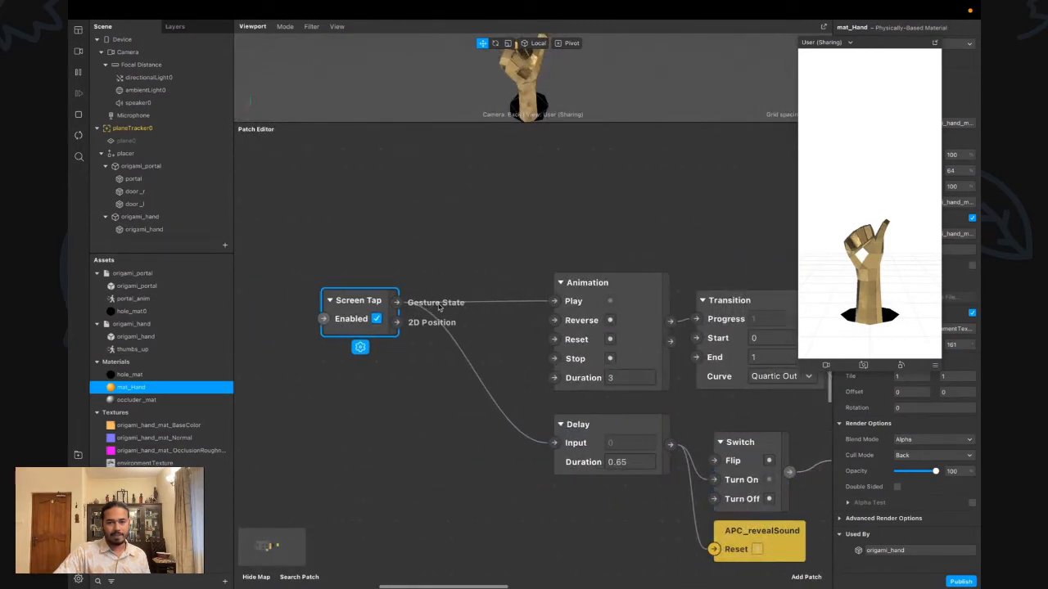
{"action": "scroll", "coordinate": [440, 308], "scroll_direction": "left", "scroll_amount": 2}
{"action": "left_click_drag", "start_coordinate": [430, 306], "coordinate": [301, 305]}
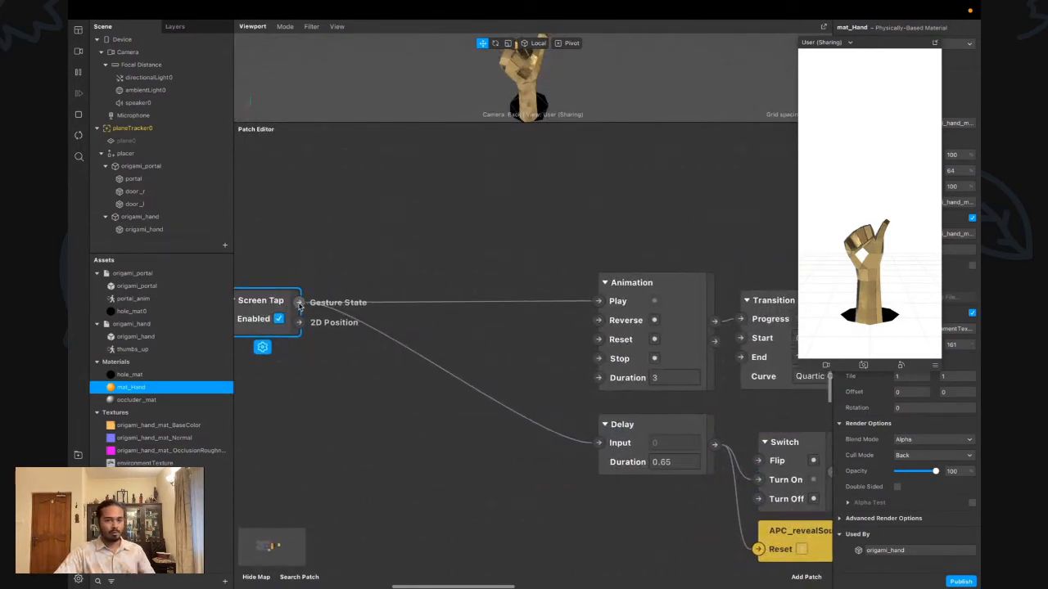
{"action": "scroll", "coordinate": [300, 304], "scroll_direction": "left", "scroll_amount": 2}
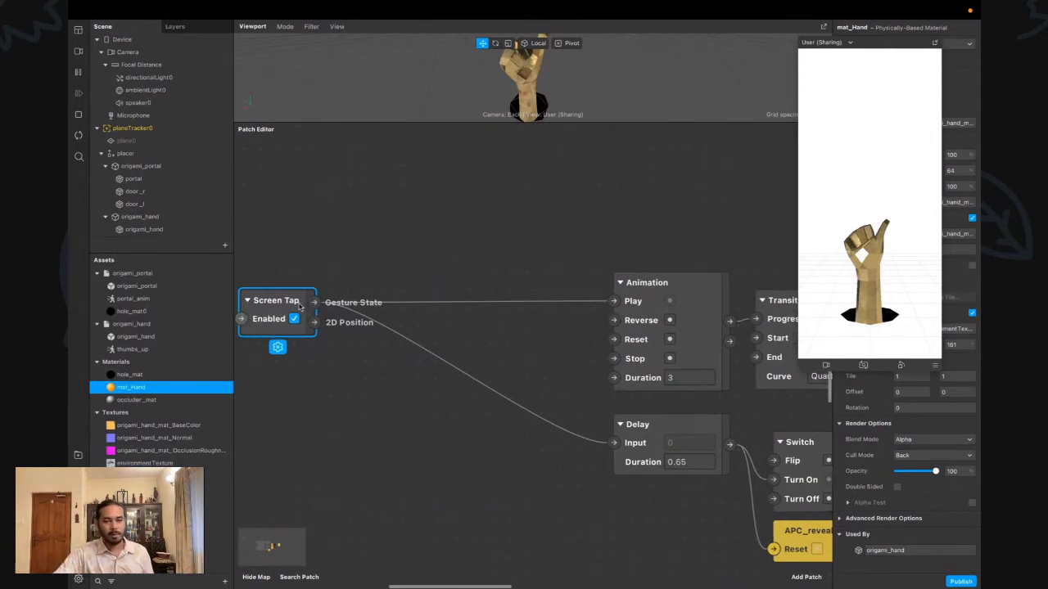
Add a Switch patch from Screen Tap's Gesture State output, place it above the existing wires, and feed the tap signal into Turn On
{"action": "left_click_drag", "start_coordinate": [314, 303], "coordinate": [344, 273]}
{"action": "type", "text": "swi"}
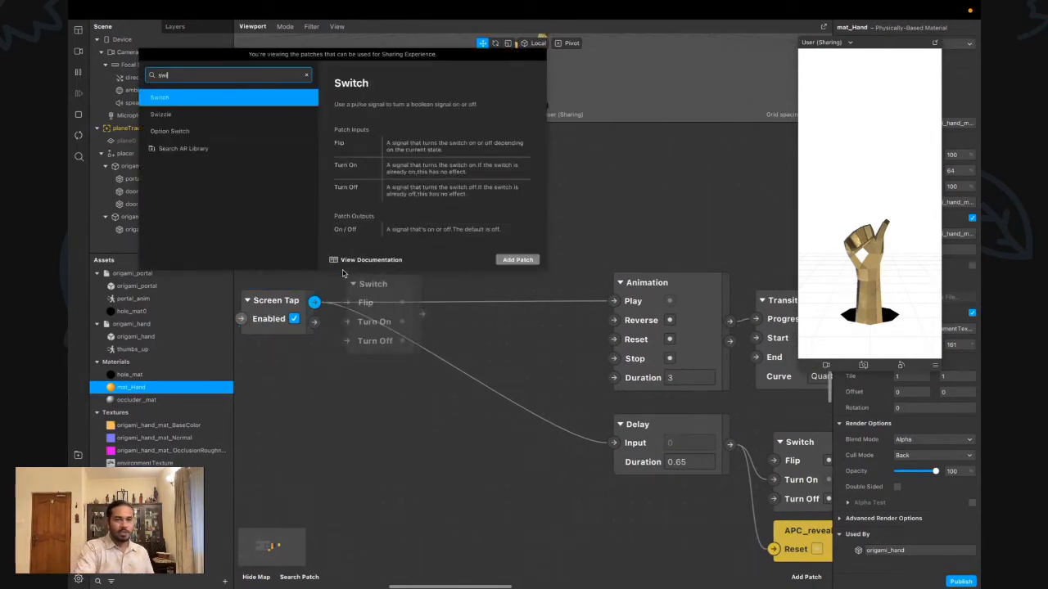
{"action": "key", "text": "Return"}
{"action": "scroll", "coordinate": [343, 274], "scroll_direction": "right", "scroll_amount": 2}
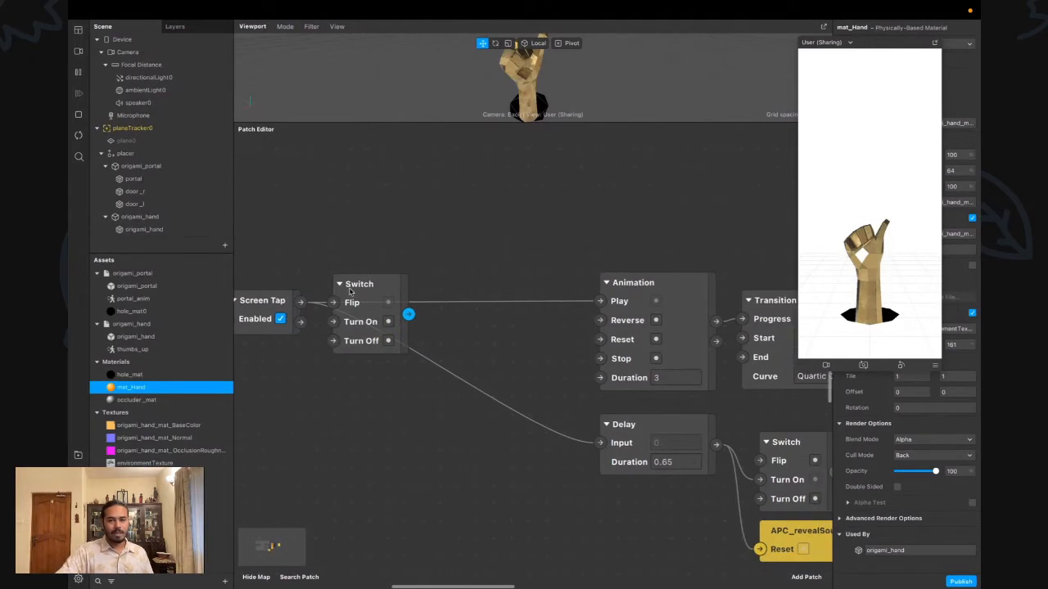
{"action": "left_click_drag", "start_coordinate": [360, 284], "coordinate": [378, 180]}
{"action": "left_click_drag", "start_coordinate": [350, 225], "coordinate": [351, 216]}
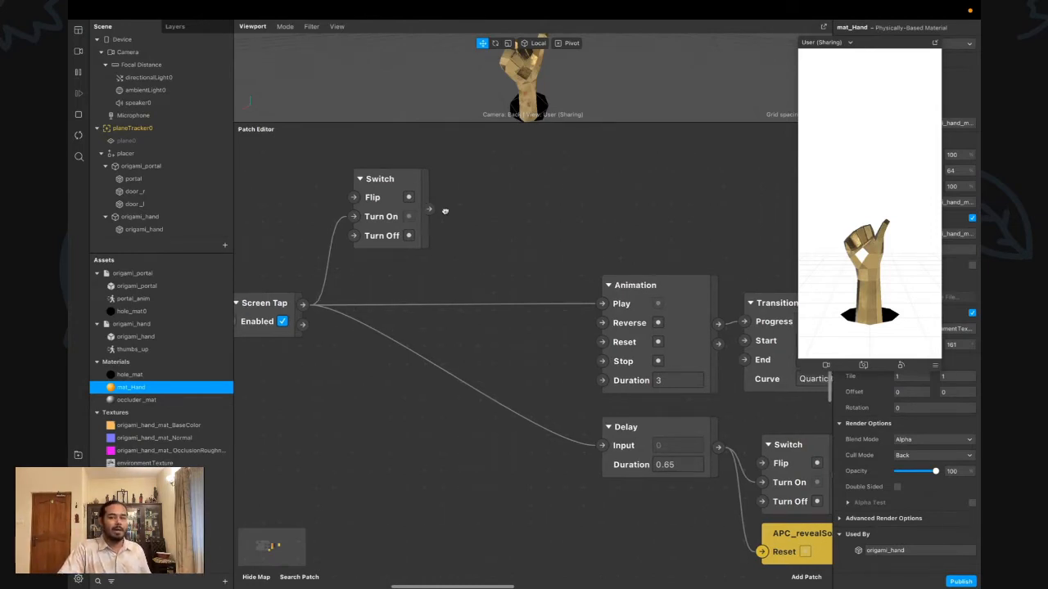
Add a Pulse patch to the new Switch's On / Off output and place it close beside the Switch
{"action": "scroll", "coordinate": [419, 209], "scroll_direction": "right", "scroll_amount": 1}
{"action": "left_click_drag", "start_coordinate": [421, 210], "coordinate": [472, 239]}
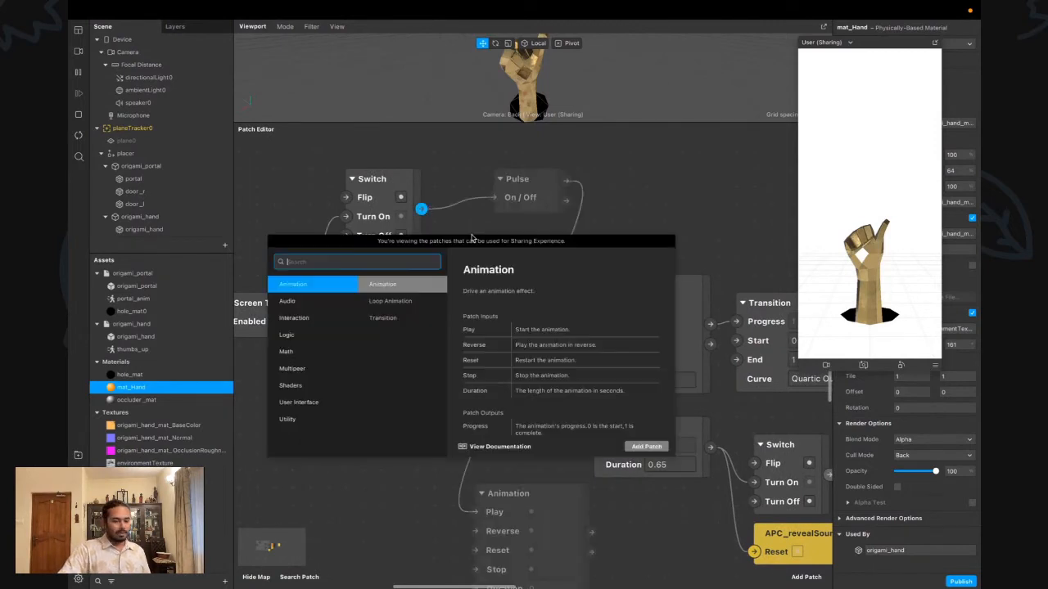
{"action": "type", "text": "pu"}
{"action": "key", "text": "Return"}
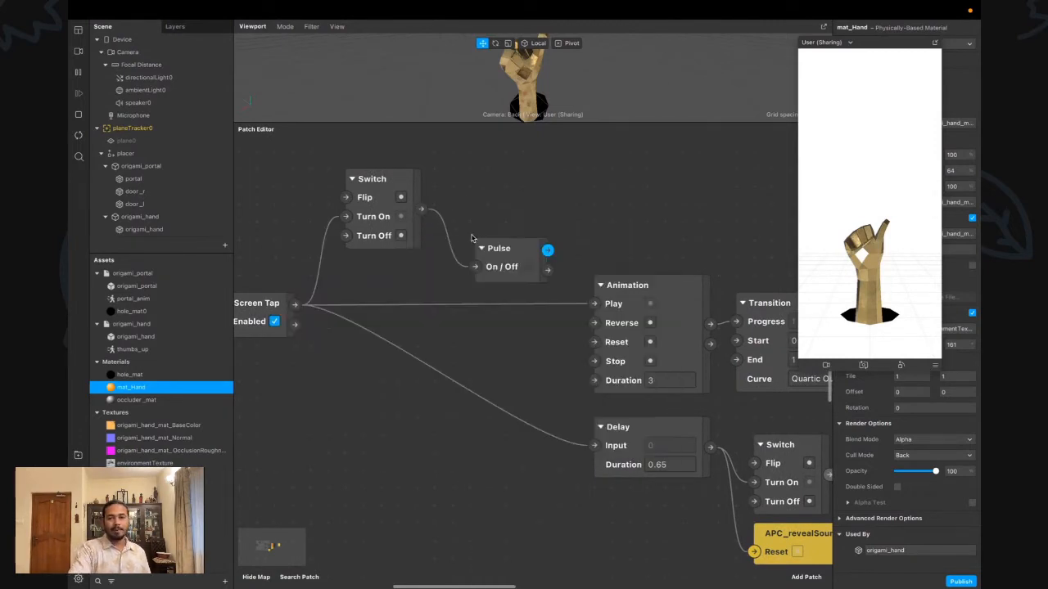
{"action": "scroll", "coordinate": [400, 256], "scroll_direction": "right", "scroll_amount": 1}
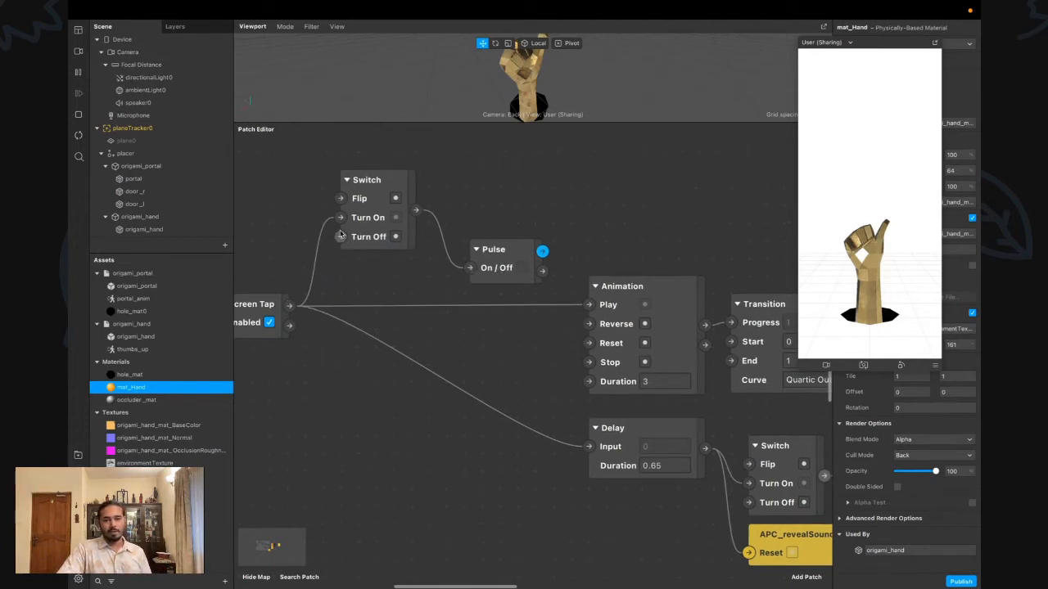
{"action": "left_click_drag", "start_coordinate": [484, 258], "coordinate": [462, 234]}
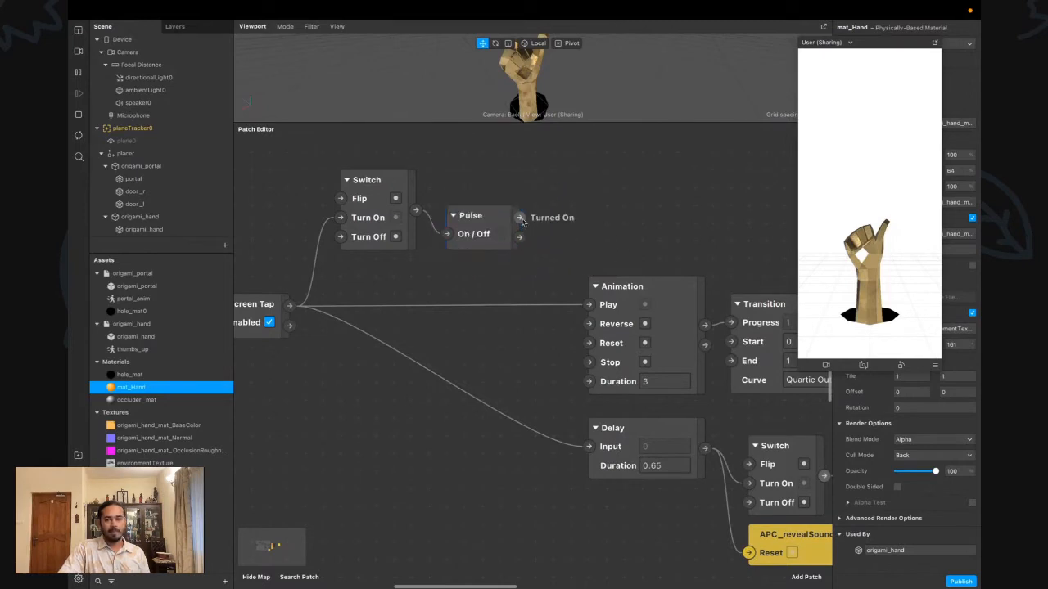
Connect Pulse's Turned On output to Animation's Play and Delay's Input, and line up Switch and Pulse between Screen Tap and Animation
{"action": "left_click_drag", "start_coordinate": [519, 216], "coordinate": [586, 307]}
{"action": "left_click_drag", "start_coordinate": [519, 217], "coordinate": [588, 446]}
{"action": "left_click_drag", "start_coordinate": [313, 179], "coordinate": [377, 219]}
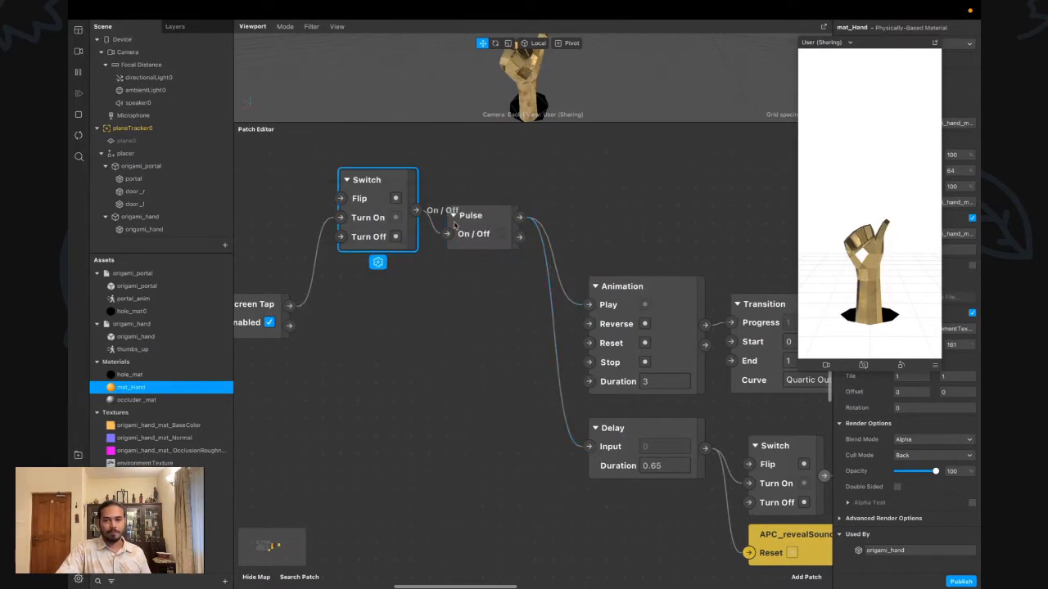
{"action": "left_click", "coordinate": [285, 186]}
{"action": "left_click_drag", "start_coordinate": [306, 176], "coordinate": [461, 262]}
{"action": "left_click_drag", "start_coordinate": [464, 245], "coordinate": [448, 362]}
{"action": "left_click", "coordinate": [446, 373]}
{"action": "left_click_drag", "start_coordinate": [452, 321], "coordinate": [434, 287]}
{"action": "left_click", "coordinate": [402, 279]}
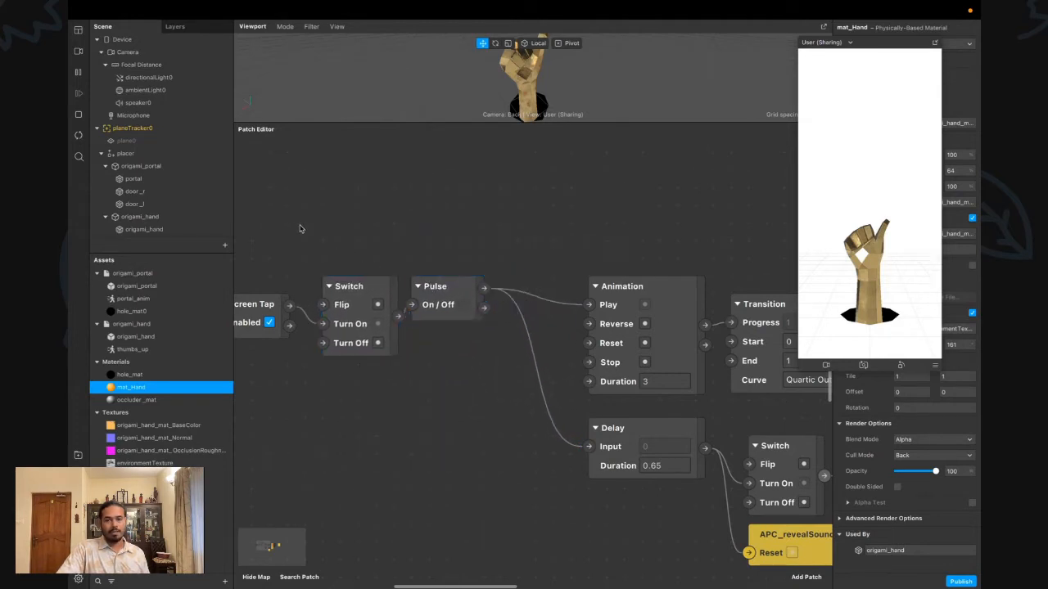
{"action": "left_click_drag", "start_coordinate": [301, 228], "coordinate": [498, 386]}
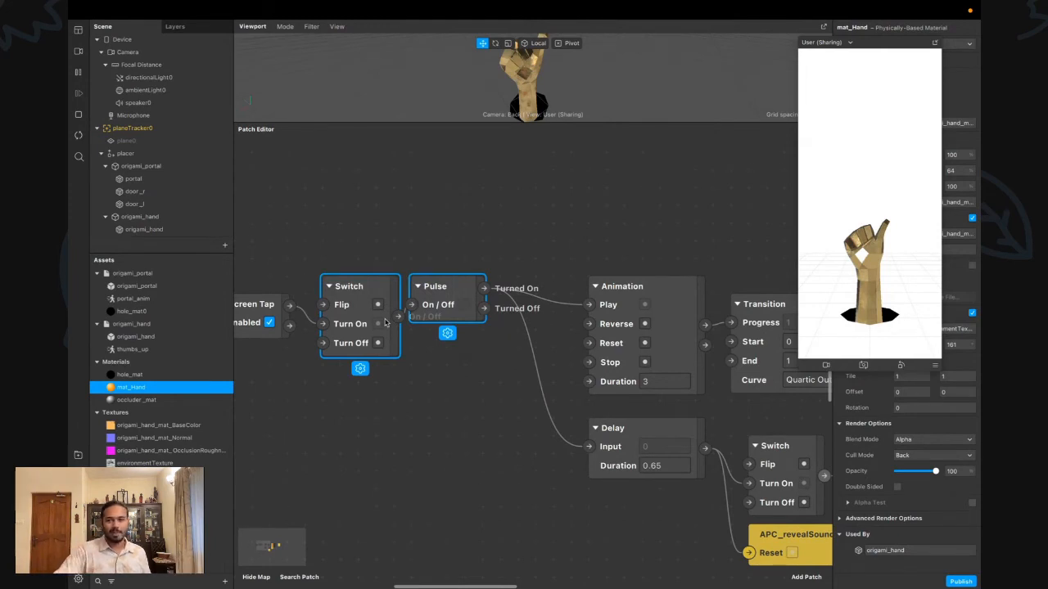
Restart the effect and tap the simulated screen to test the switch-controlled portal and hand animation
{"action": "scroll", "coordinate": [386, 321], "scroll_direction": "down", "scroll_amount": 1}
{"action": "left_click", "coordinate": [79, 135]}
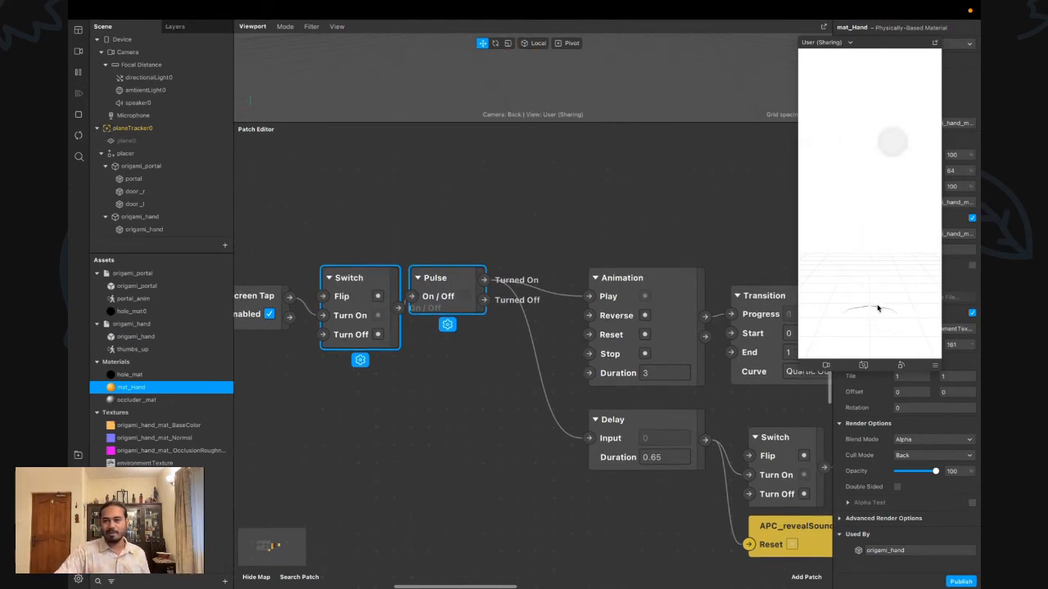
{"action": "left_click", "coordinate": [870, 278]}
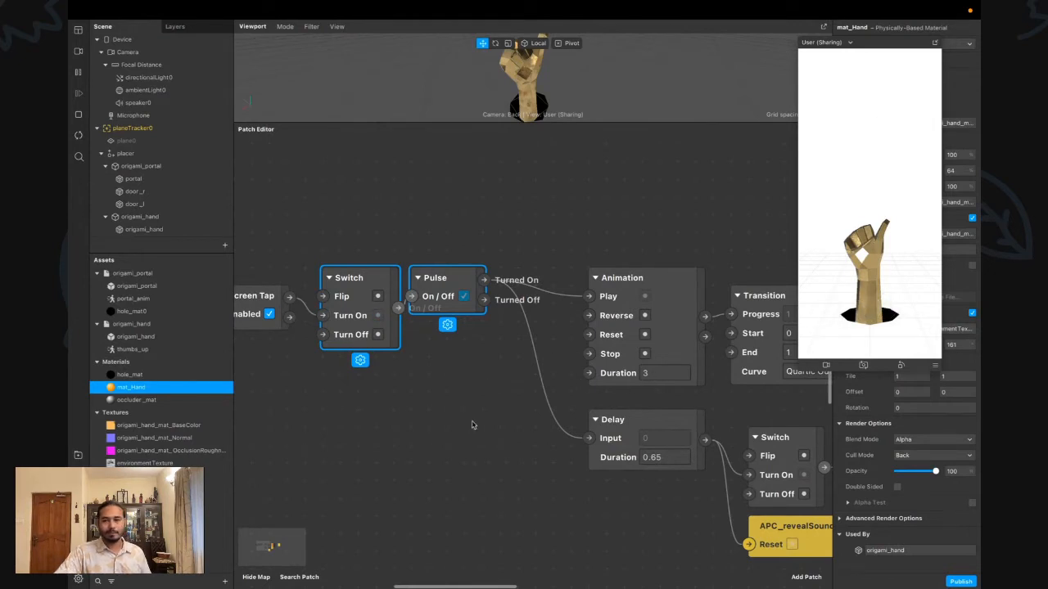
{"action": "left_click", "coordinate": [883, 315]}
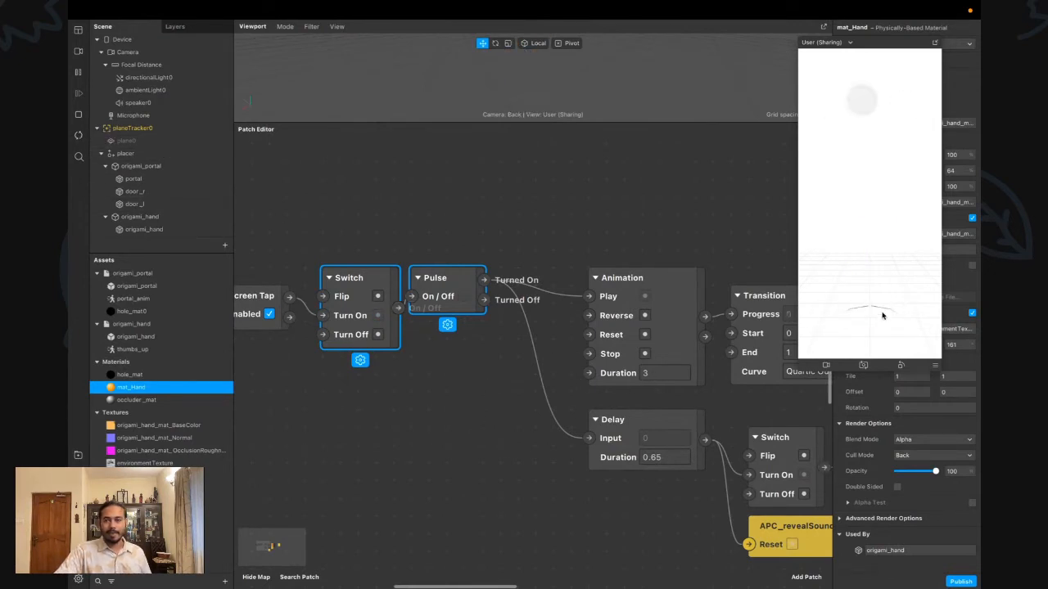
{"action": "left_click", "coordinate": [882, 315]}
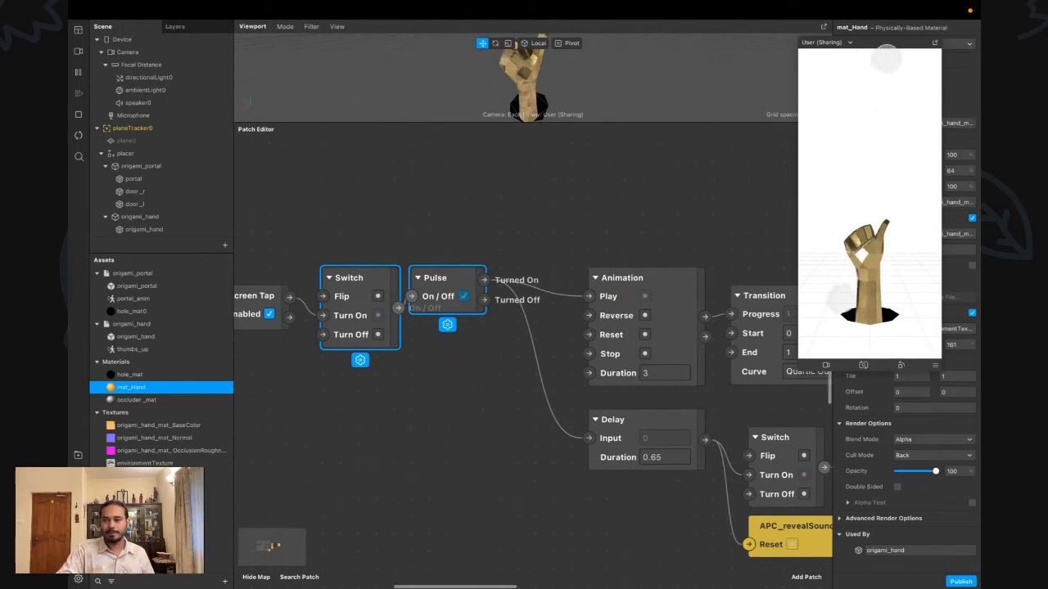
Move the simulator preview clear of the material properties and collapse origami_portal and origami_hand in the scene tree
{"action": "left_click_drag", "start_coordinate": [891, 46], "coordinate": [782, 35]}
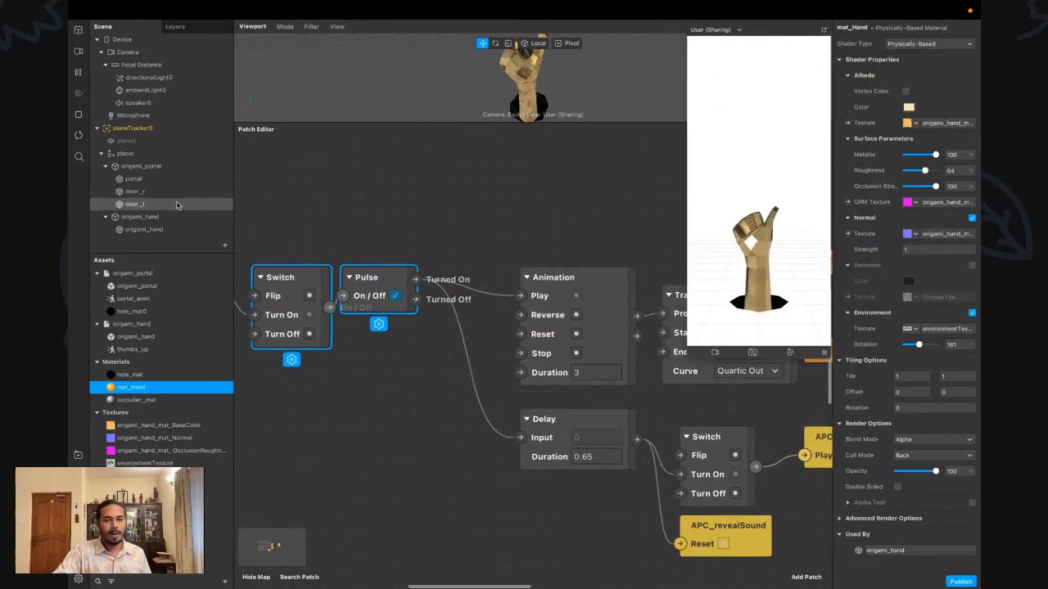
{"action": "left_click", "coordinate": [105, 165]}
{"action": "left_click", "coordinate": [105, 179]}
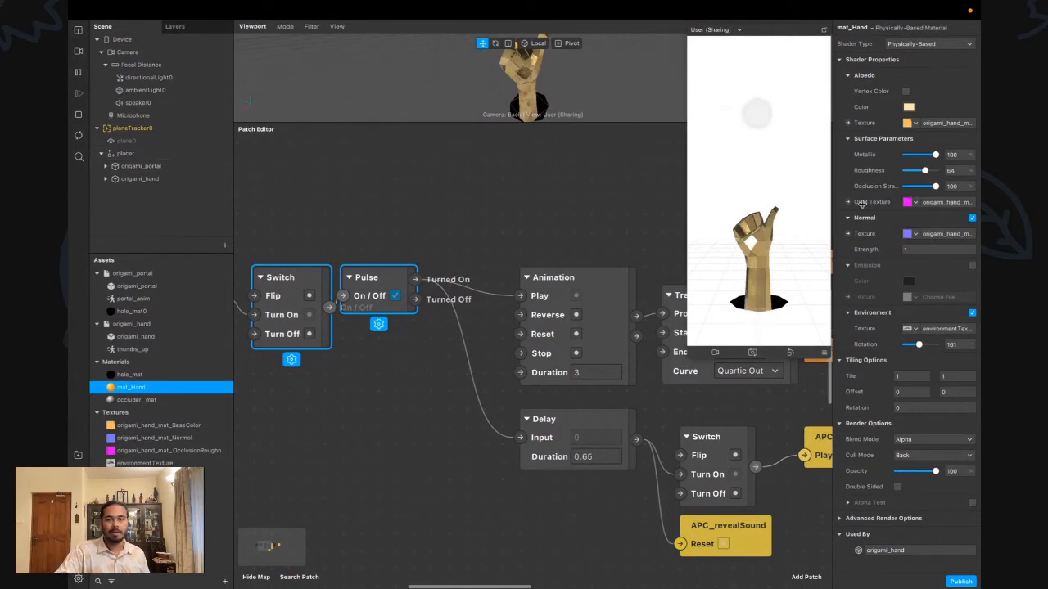
Adjust mat_Hand's albedo color on the color wheel, trying a pinkish tone and settling on a light peach
{"action": "left_click", "coordinate": [909, 107]}
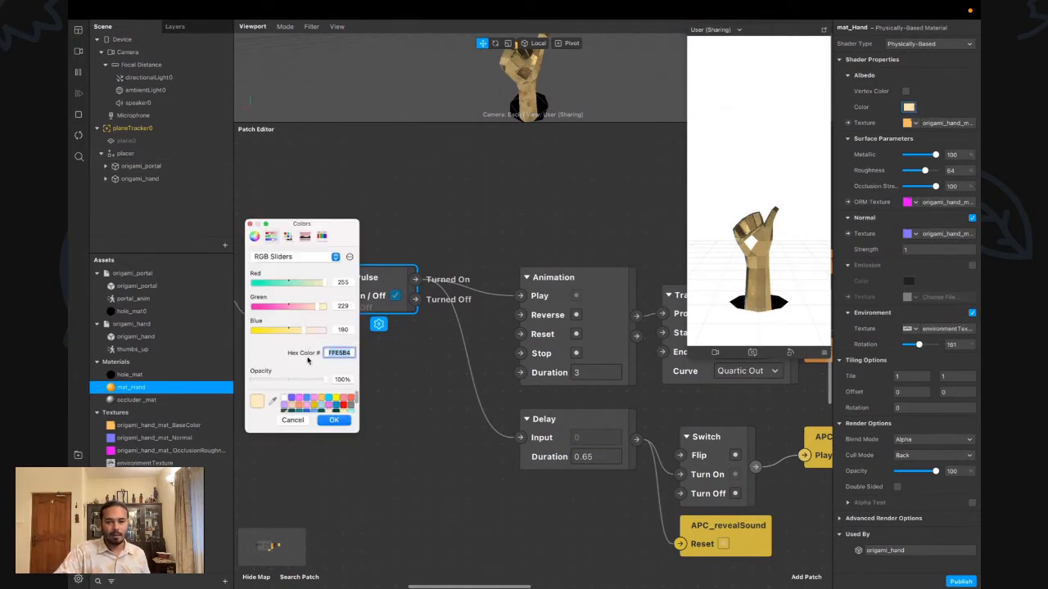
{"action": "left_click", "coordinate": [292, 420]}
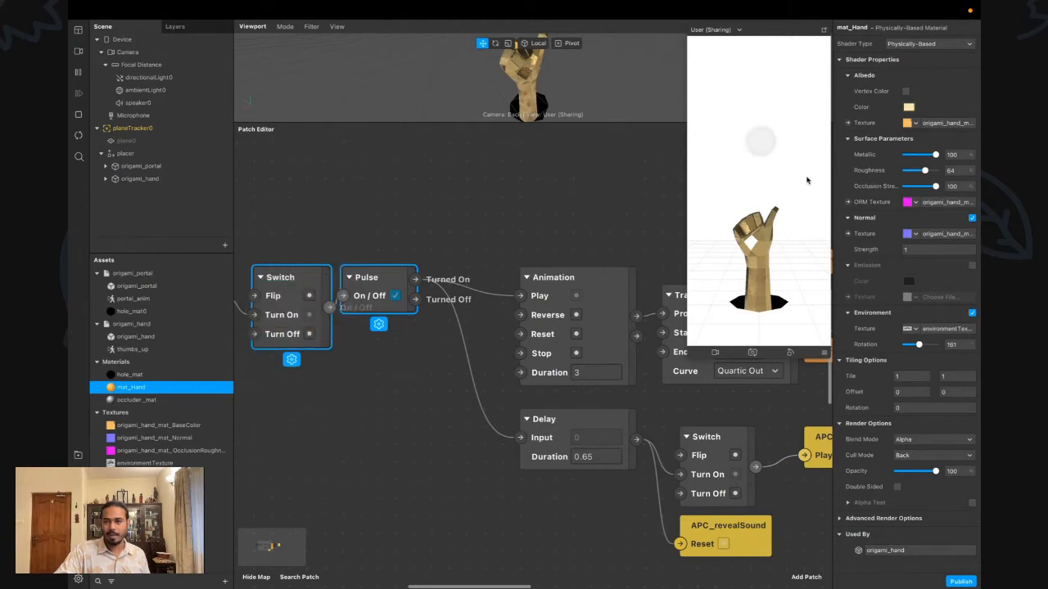
{"action": "left_click", "coordinate": [908, 107]}
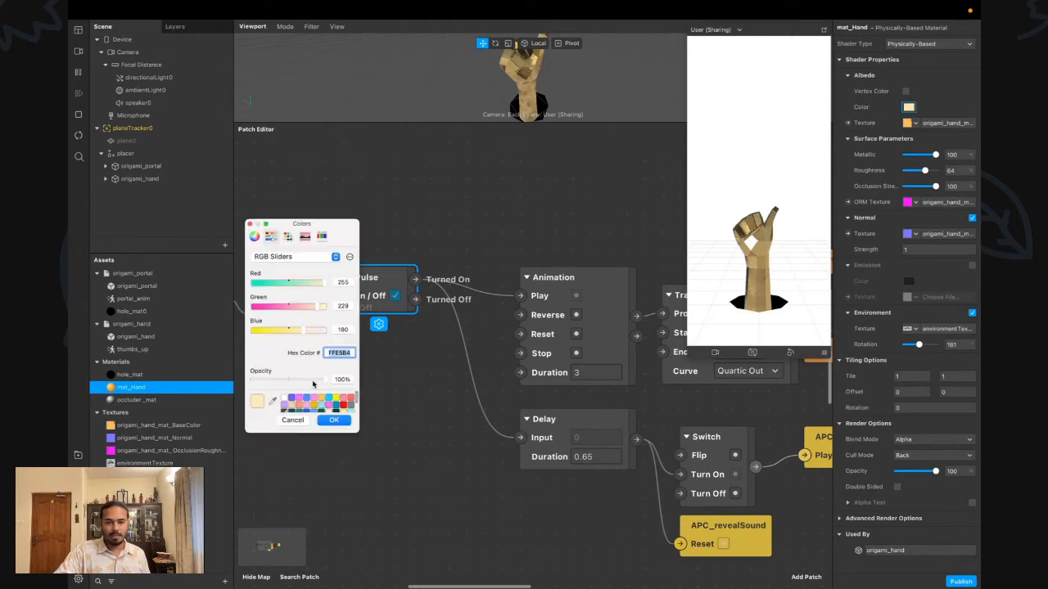
{"action": "left_click", "coordinate": [254, 236]}
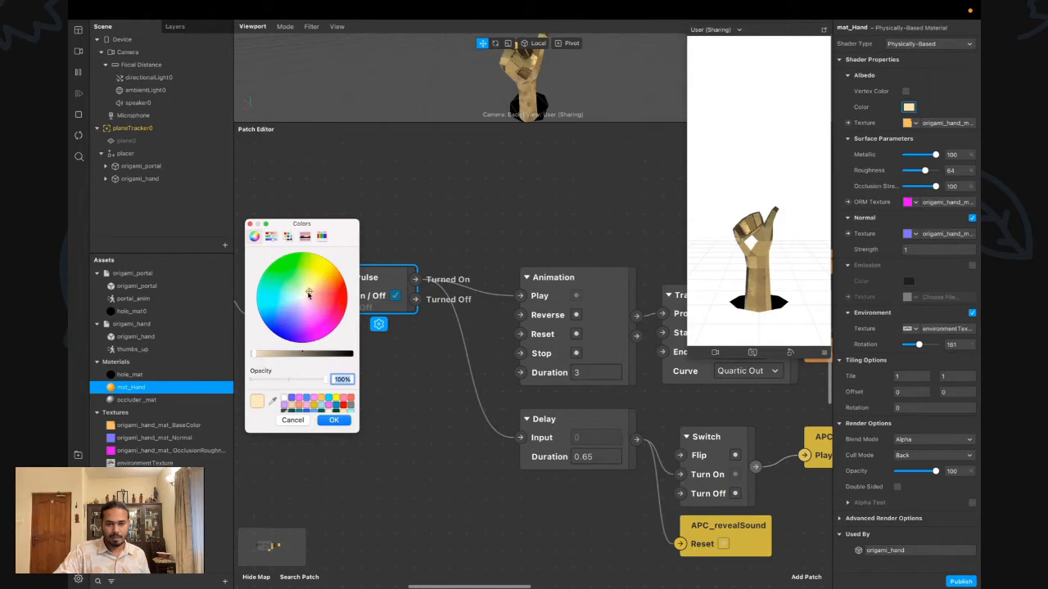
{"action": "mouse_move", "coordinate": [312, 288]}
{"action": "left_mouse_down"}
{"action": "mouse_move", "coordinate": [310, 279]}
{"action": "mouse_move", "coordinate": [332, 284]}
{"action": "mouse_move", "coordinate": [322, 294]}
{"action": "left_mouse_up"}
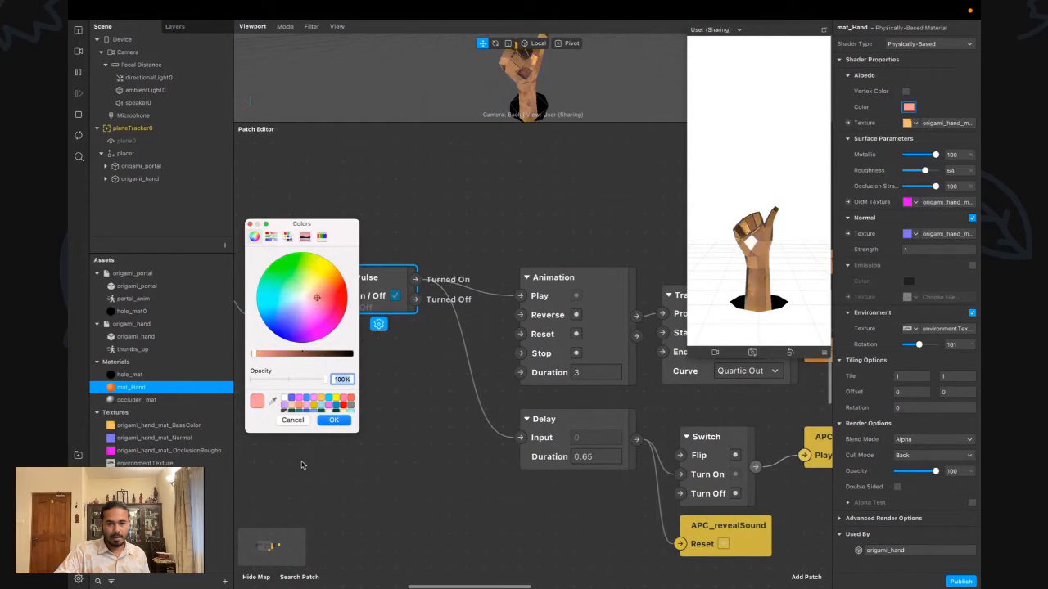
{"action": "left_click", "coordinate": [333, 420]}
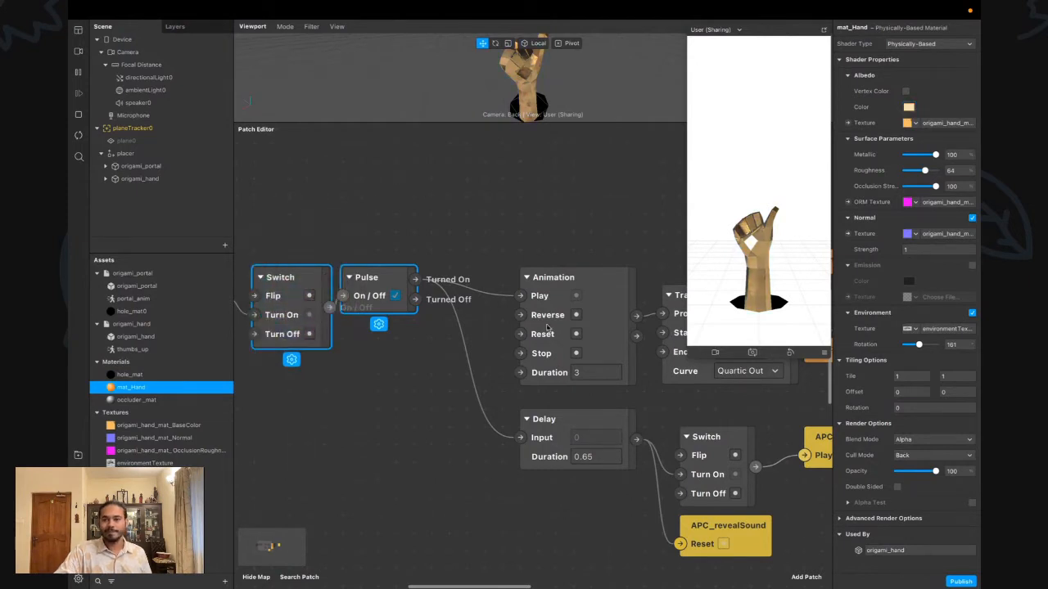
Enlarge the viewport to inspect the recolored hand from another angle, and return most of the space to the Patch Editor
{"action": "left_click_drag", "start_coordinate": [532, 122], "coordinate": [491, 397]}
{"action": "left_click_drag", "start_coordinate": [485, 352], "coordinate": [573, 336]}
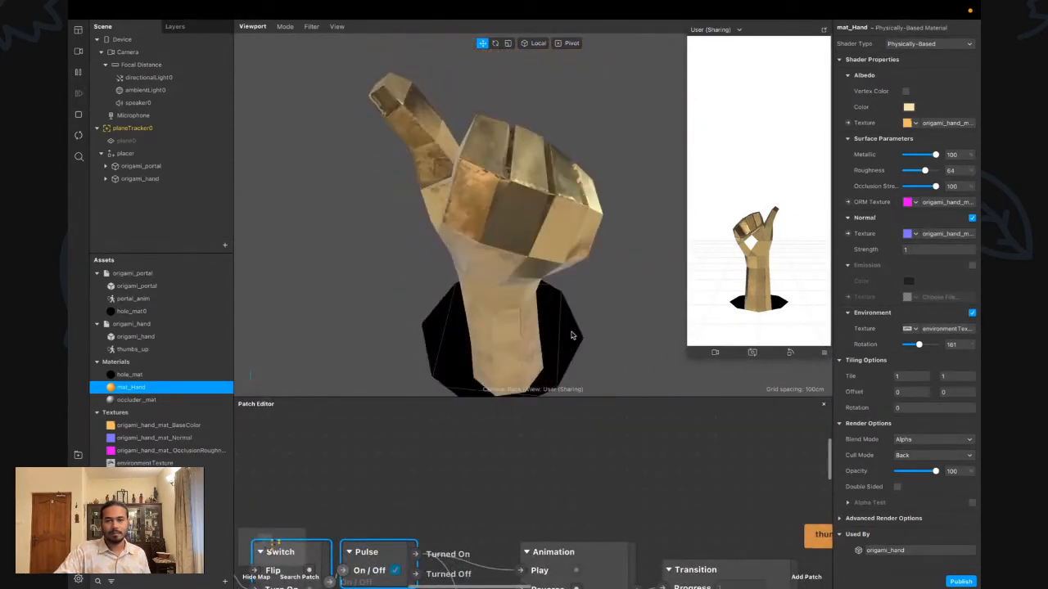
{"action": "left_click_drag", "start_coordinate": [556, 397], "coordinate": [556, 162]}
{"action": "scroll", "coordinate": [368, 245], "scroll_direction": "down", "scroll_amount": 2}
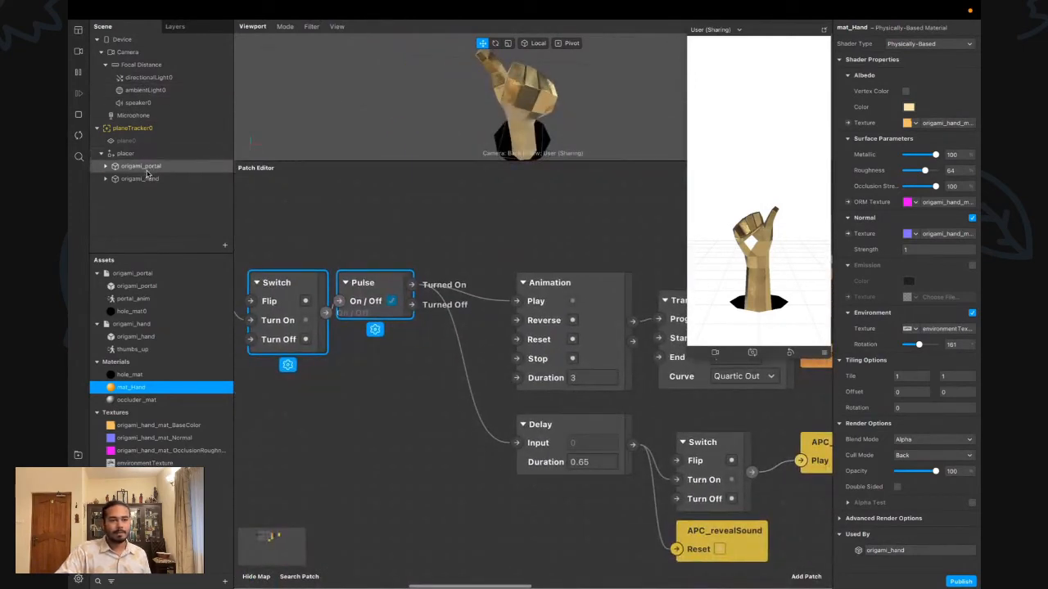
Add a Particle System object under the placer null object
{"action": "left_click", "coordinate": [144, 130]}
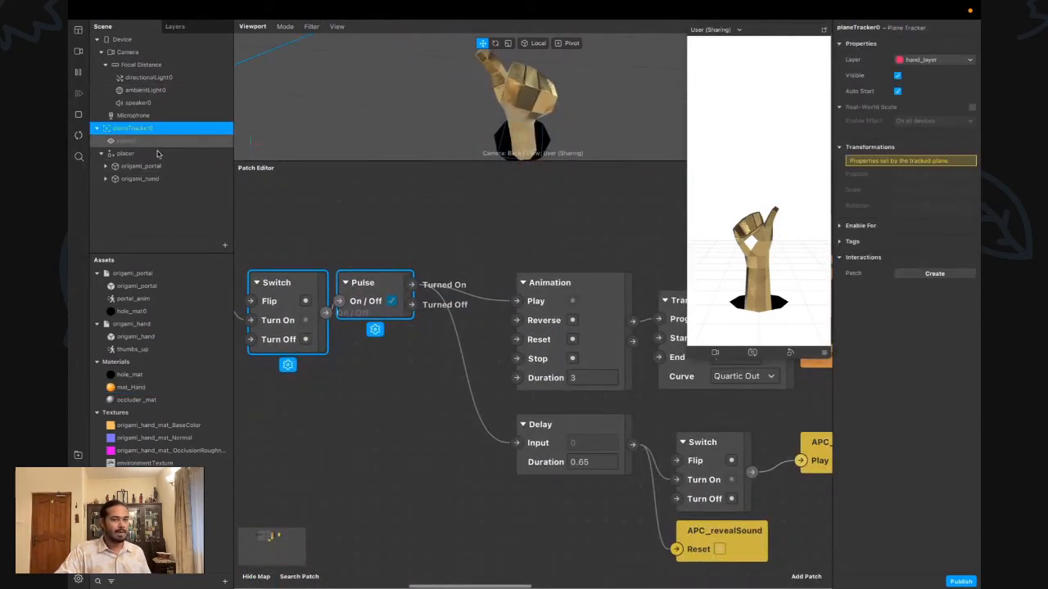
{"action": "right_click", "coordinate": [171, 156]}
{"action": "mouse_move", "coordinate": [211, 165]}
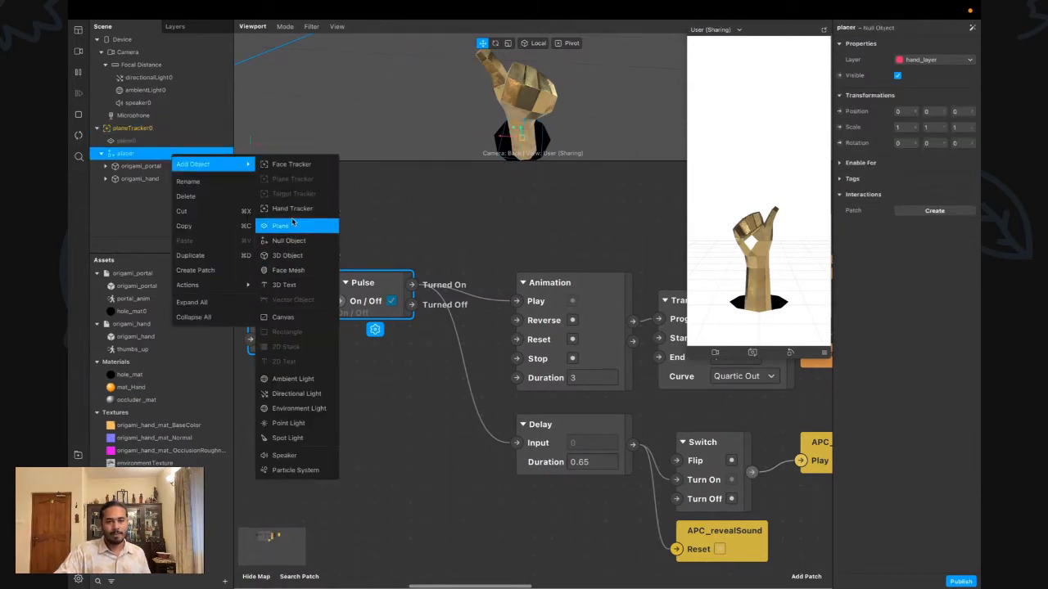
{"action": "left_click", "coordinate": [295, 471]}
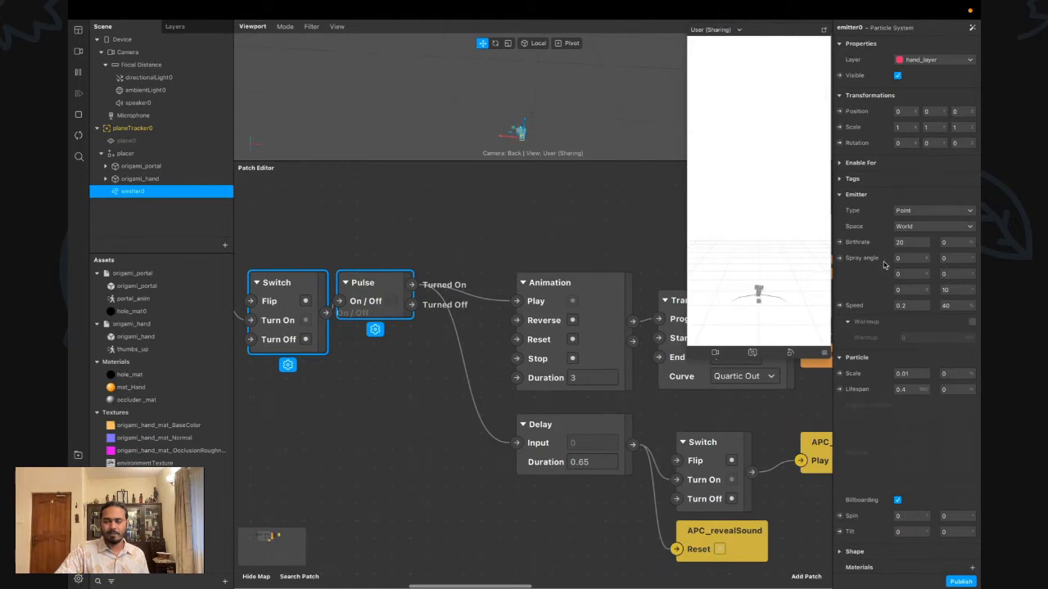
Create a new material for the emitter0 particle system and open that material's properties
{"action": "left_click", "coordinate": [919, 373]}
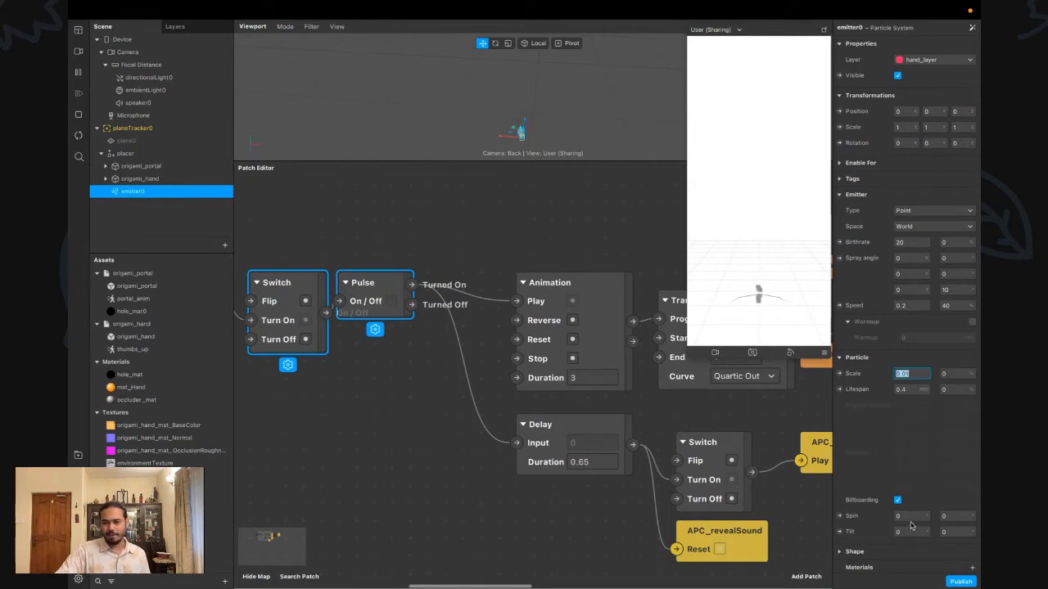
{"action": "scroll", "coordinate": [913, 524], "scroll_direction": "down", "scroll_amount": 2}
{"action": "left_click", "coordinate": [972, 519]}
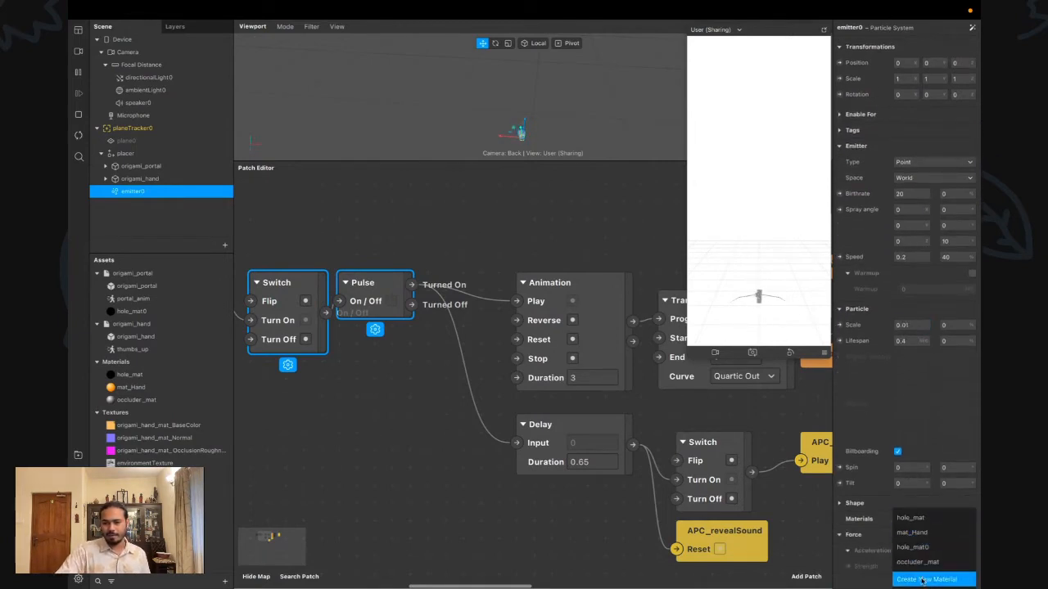
{"action": "left_click", "coordinate": [924, 579]}
{"action": "left_click", "coordinate": [892, 537]}
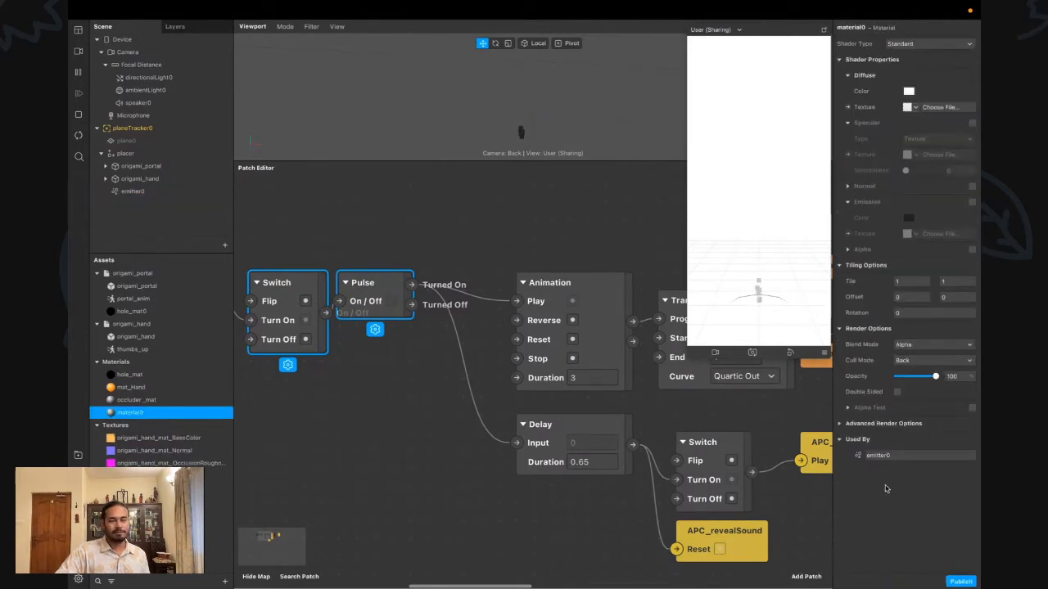
Try the Flat shader on material0, set its shader type to Physically-Based, and enable its Environment
{"action": "left_click", "coordinate": [910, 46]}
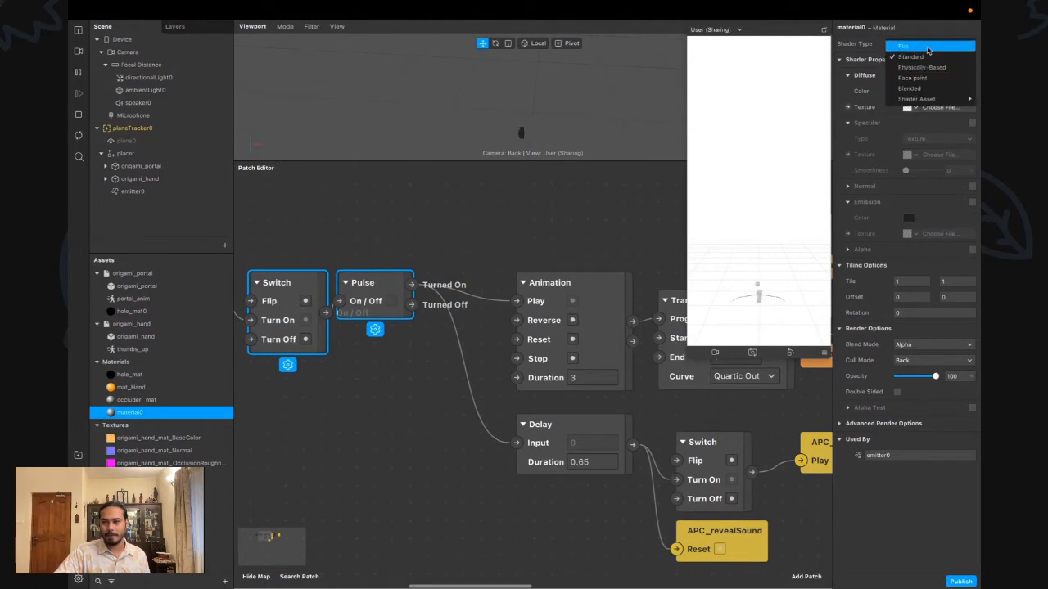
{"action": "left_click", "coordinate": [927, 46]}
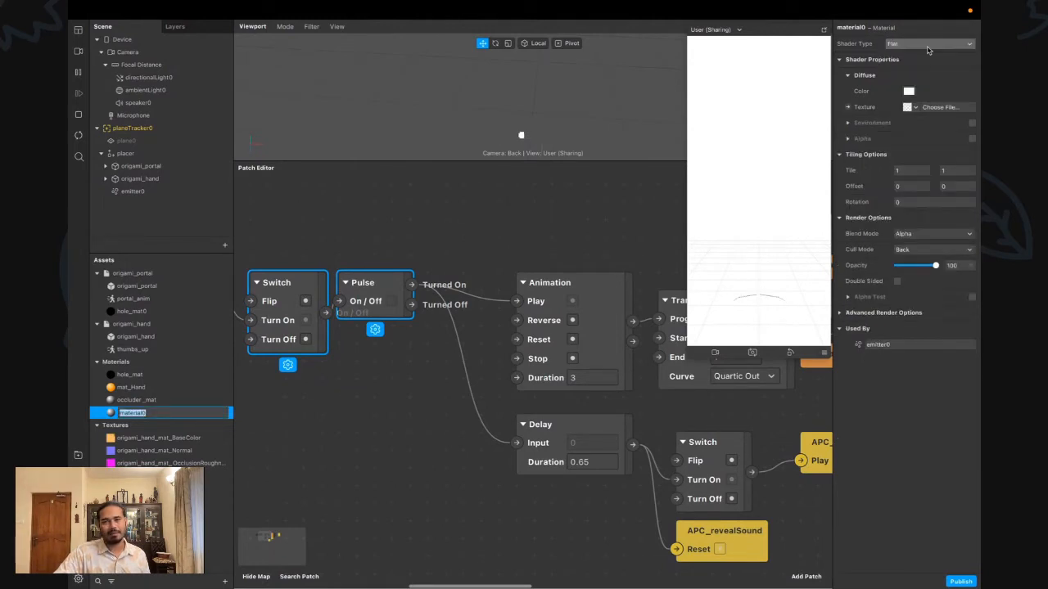
{"action": "left_click", "coordinate": [927, 47]}
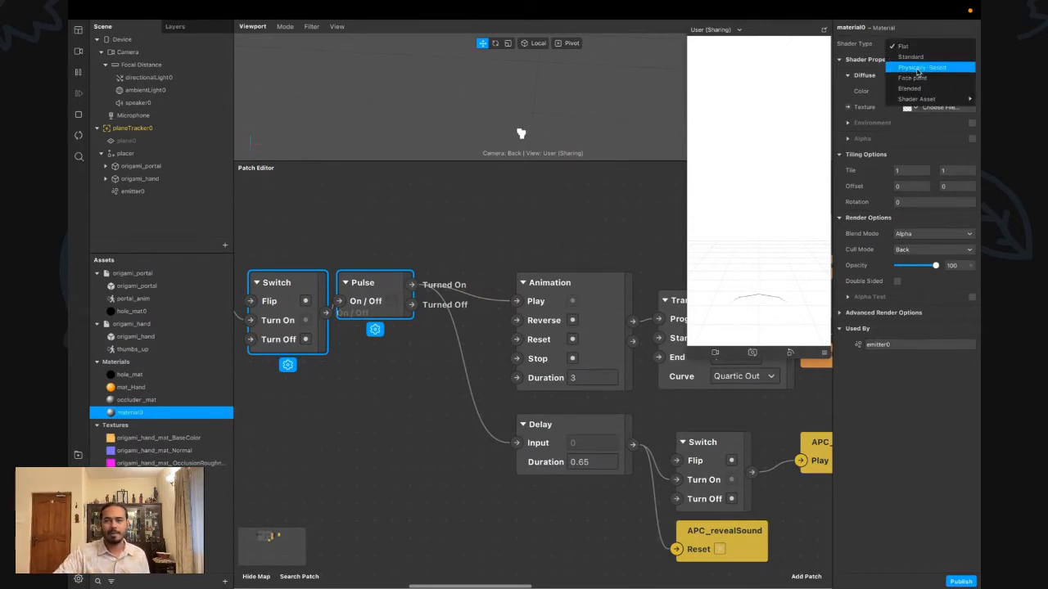
{"action": "left_click", "coordinate": [919, 68]}
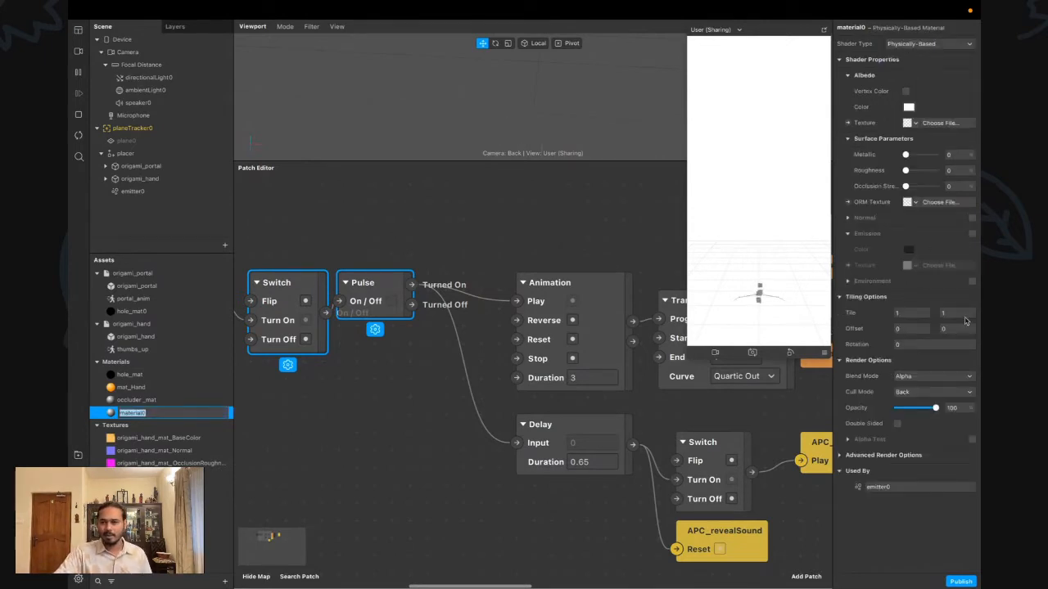
{"action": "left_click", "coordinate": [972, 283]}
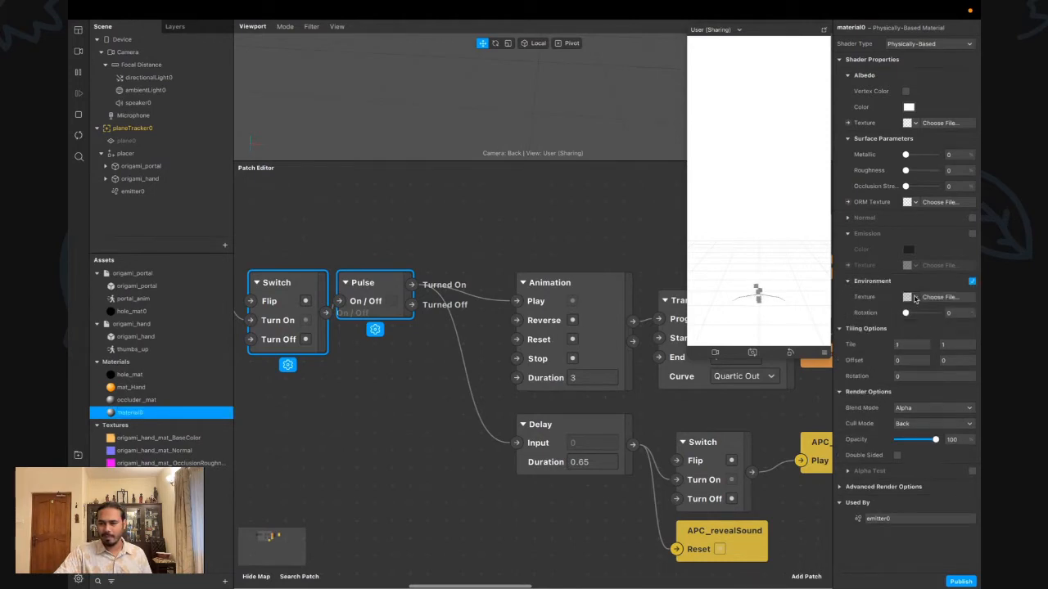
Assign the existing environment texture to material0, and set Metallic to 100%, Roughness to about 18%, and environment rotation to about 143°
{"action": "left_click", "coordinate": [969, 297]}
{"action": "left_click", "coordinate": [969, 311]}
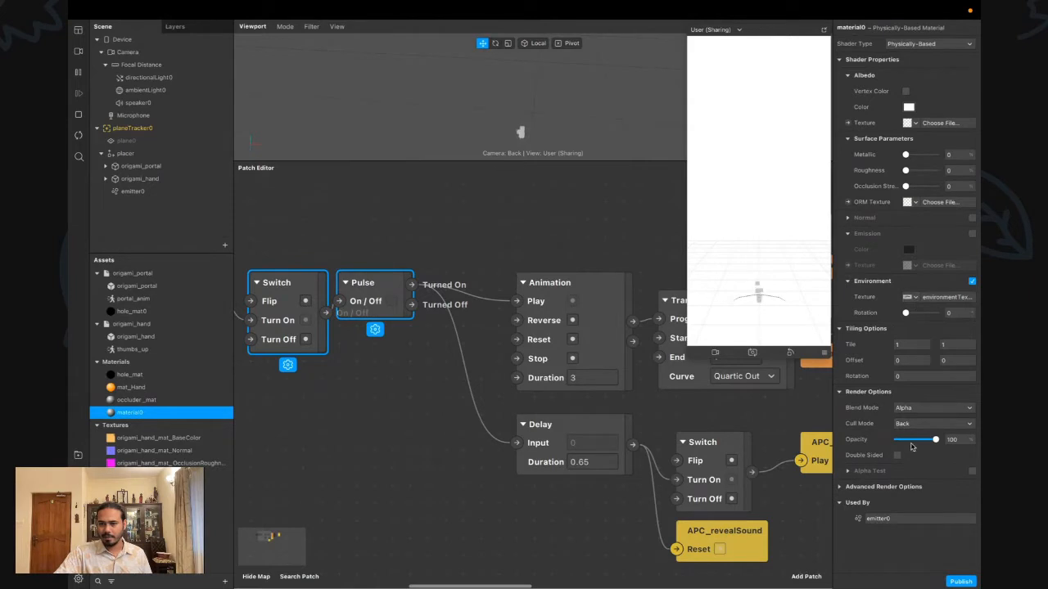
{"action": "left_click_drag", "start_coordinate": [913, 154], "coordinate": [948, 155]}
{"action": "left_click_drag", "start_coordinate": [906, 314], "coordinate": [918, 315]}
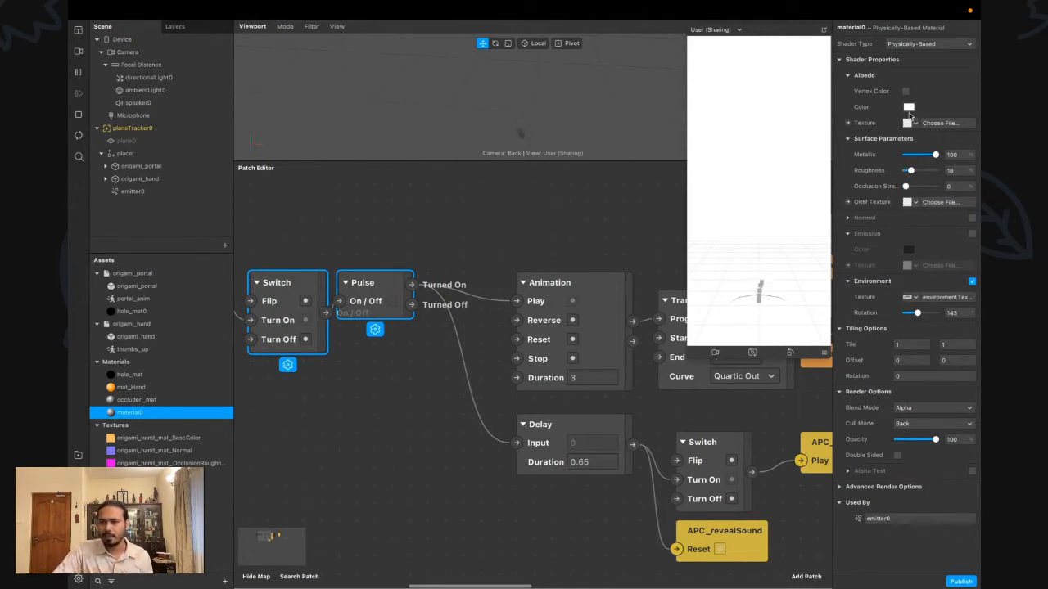
Change material0's albedo color to golden yellow, about hex FFCD00
{"action": "left_click", "coordinate": [909, 108]}
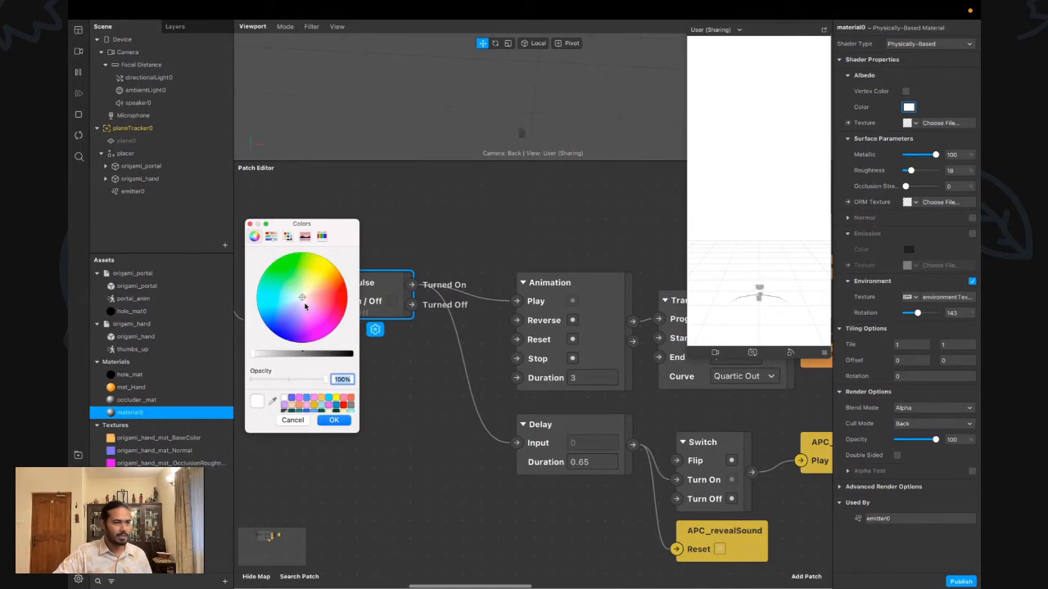
{"action": "left_click_drag", "start_coordinate": [305, 306], "coordinate": [342, 257]}
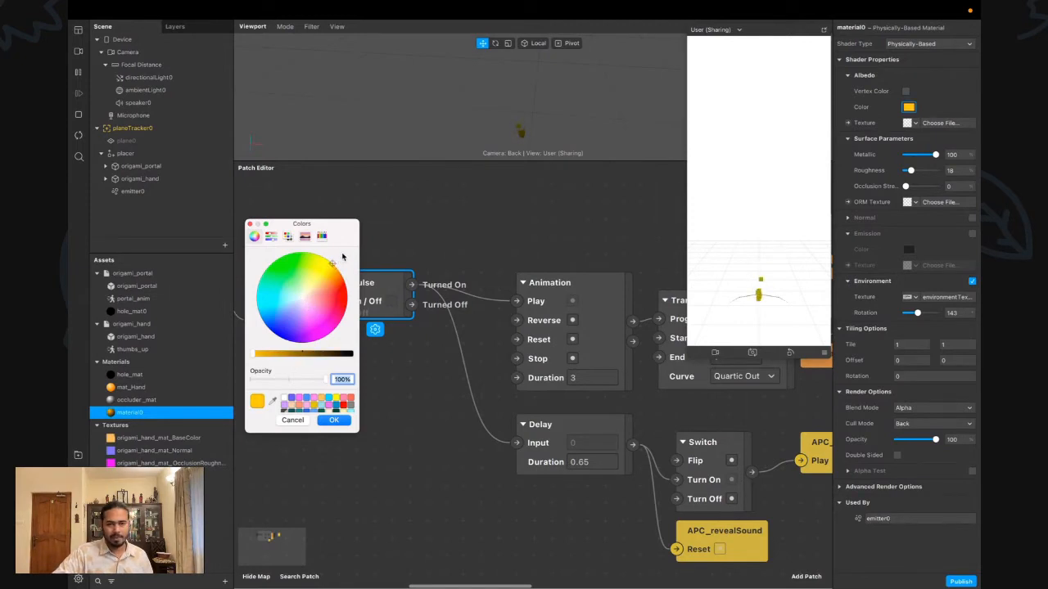
{"action": "left_click", "coordinate": [334, 420]}
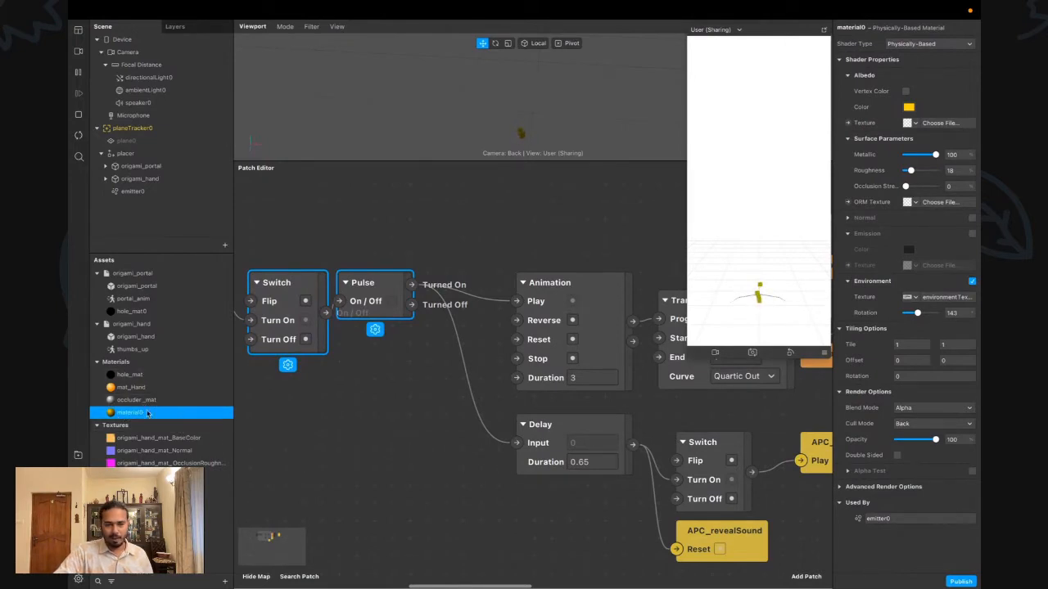
Rename the material as matParticle and set its environment rotation to about 73°
{"action": "double_click", "coordinate": [858, 27]}
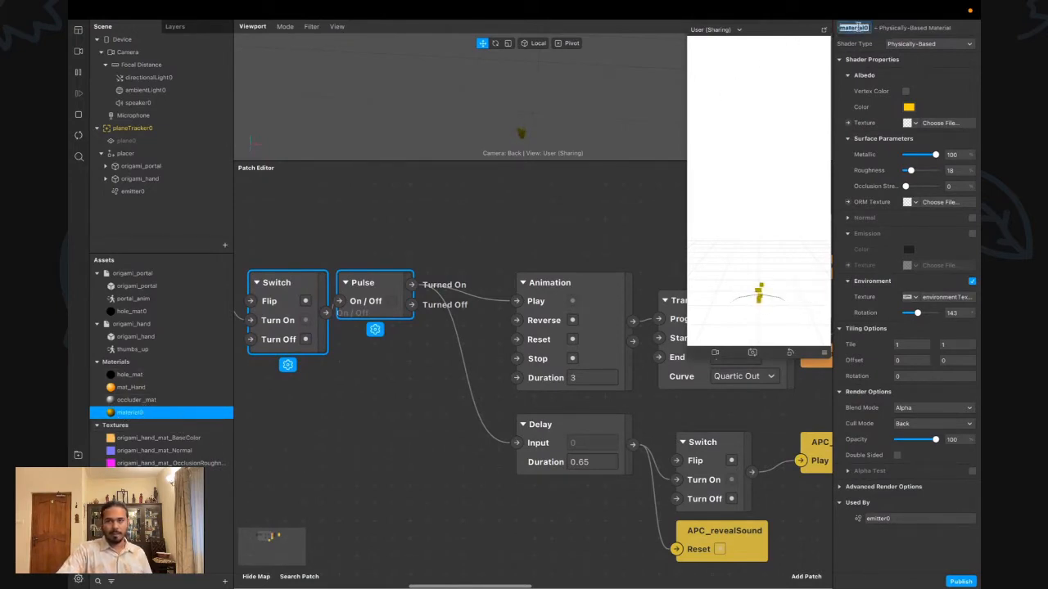
{"action": "type", "text": "matPortal"}
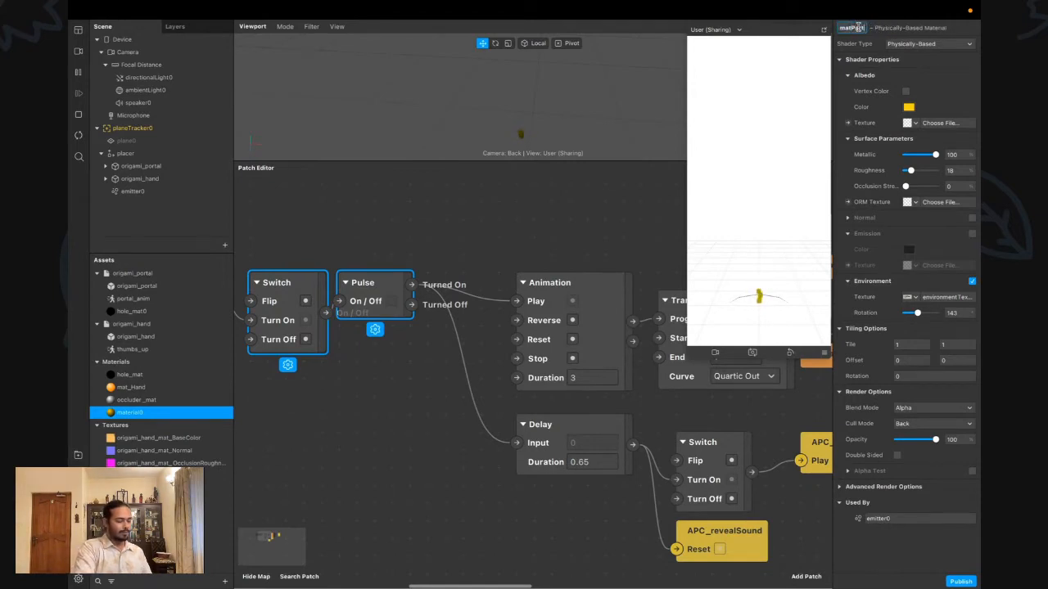
{"action": "key", "text": "BackSpace"}
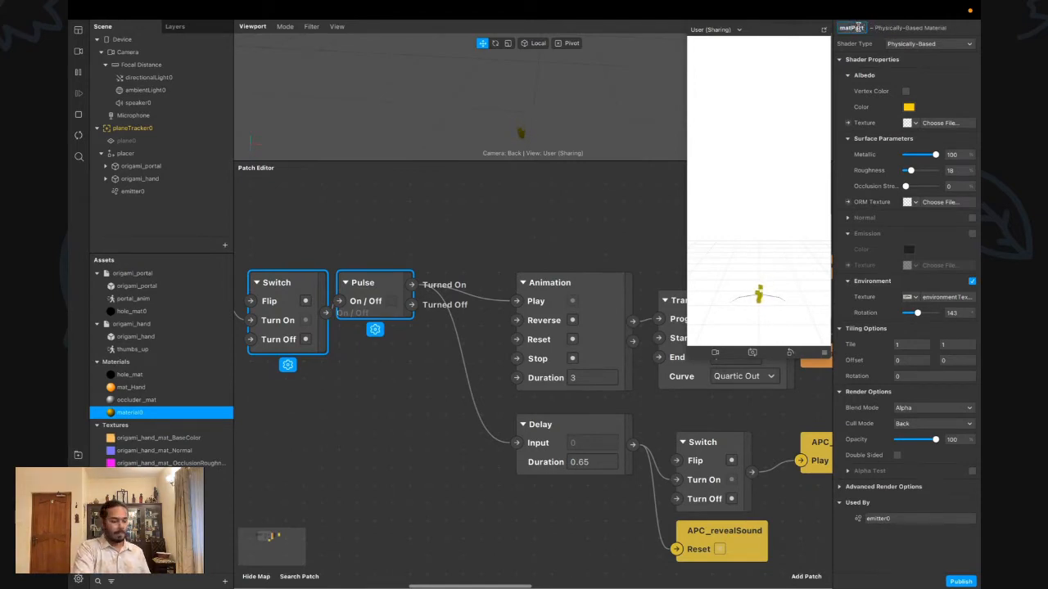
{"action": "type", "text": "icle"}
{"action": "key", "text": "Return"}
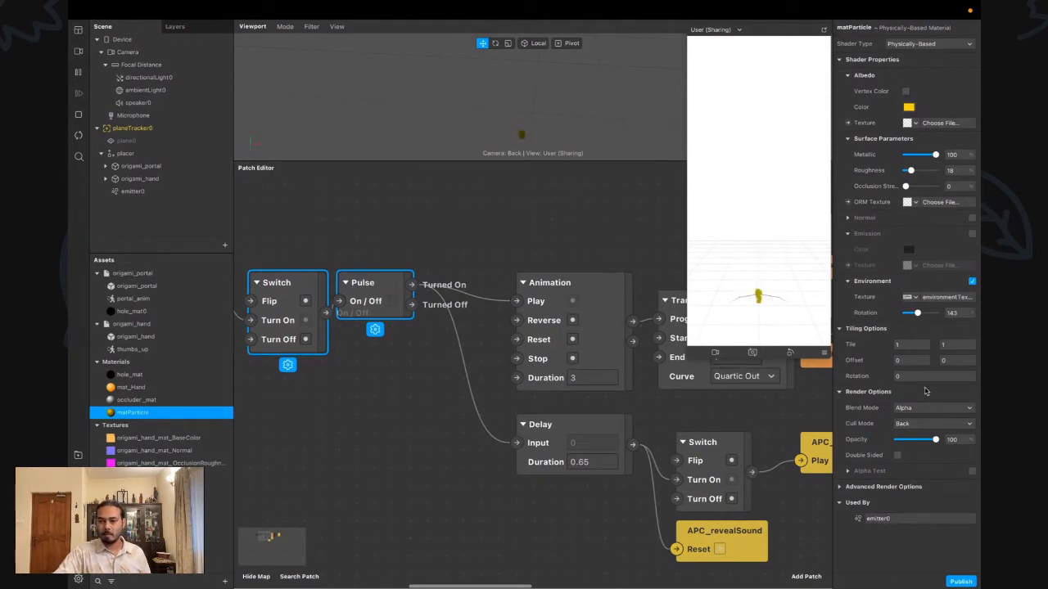
{"action": "mouse_move", "coordinate": [918, 316]}
{"action": "left_mouse_down"}
{"action": "mouse_move", "coordinate": [927, 318]}
{"action": "mouse_move", "coordinate": [908, 317]}
{"action": "mouse_move", "coordinate": [929, 318]}
{"action": "mouse_move", "coordinate": [911, 318]}
{"action": "left_mouse_up"}
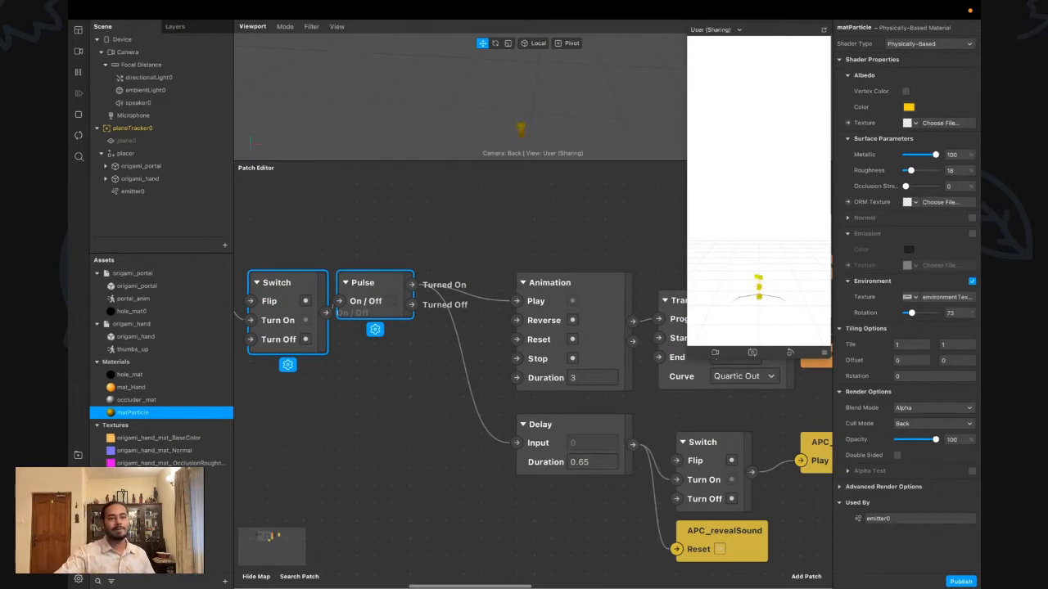
Set matParticle's albedo color to dark red using the hex value 660000
{"action": "left_click", "coordinate": [393, 387]}
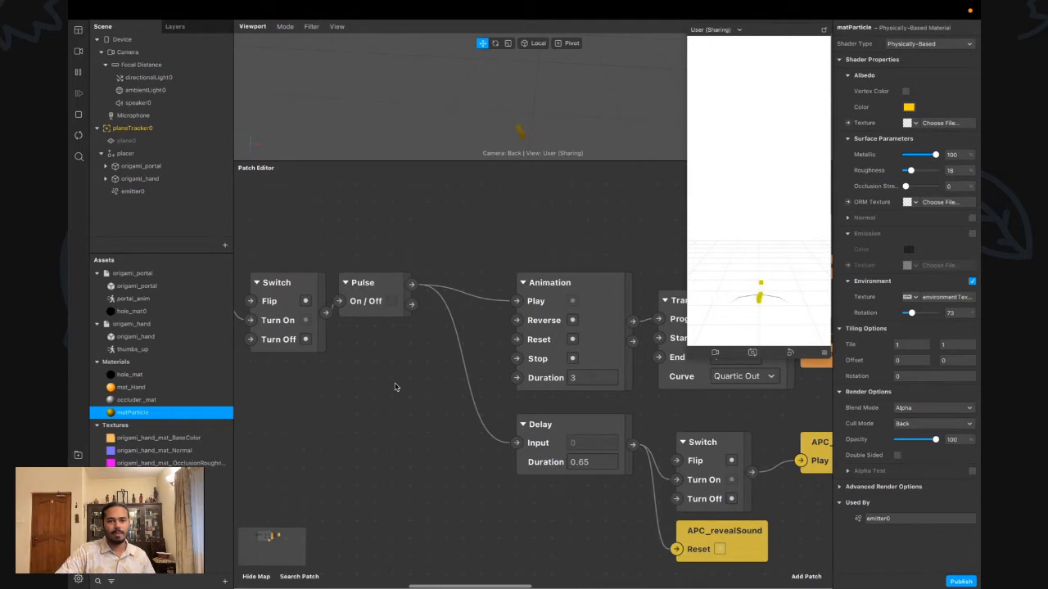
{"action": "scroll", "coordinate": [391, 386], "scroll_direction": "right", "scroll_amount": 1}
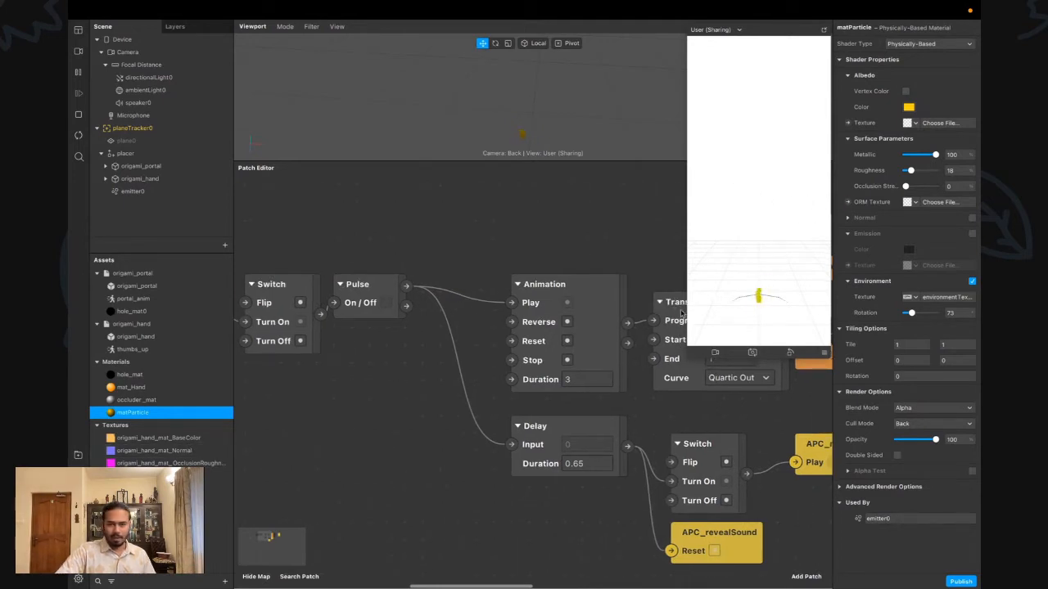
{"action": "left_click", "coordinate": [909, 106]}
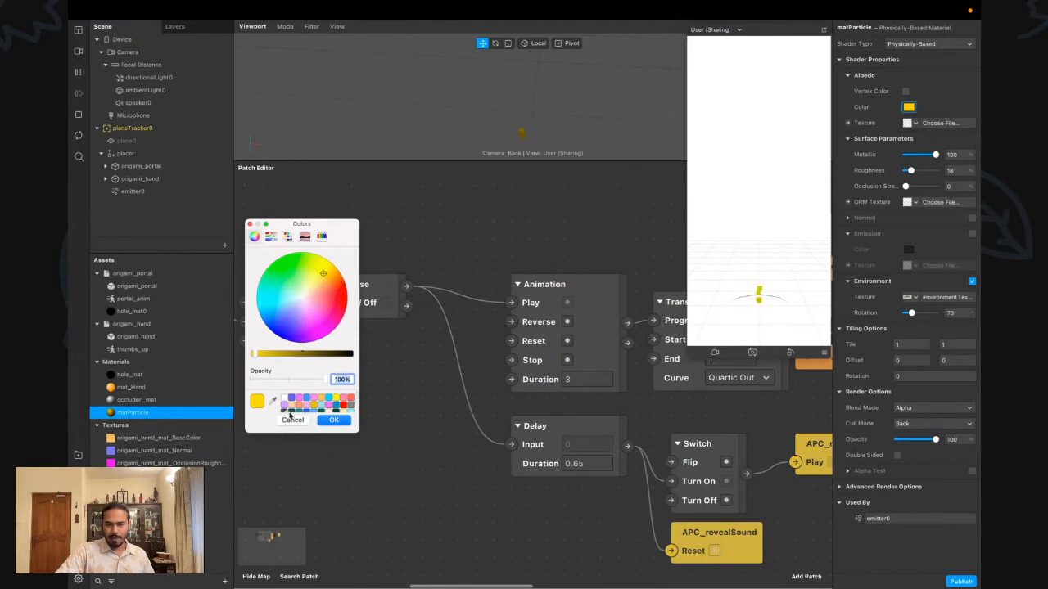
{"action": "left_click", "coordinate": [271, 237]}
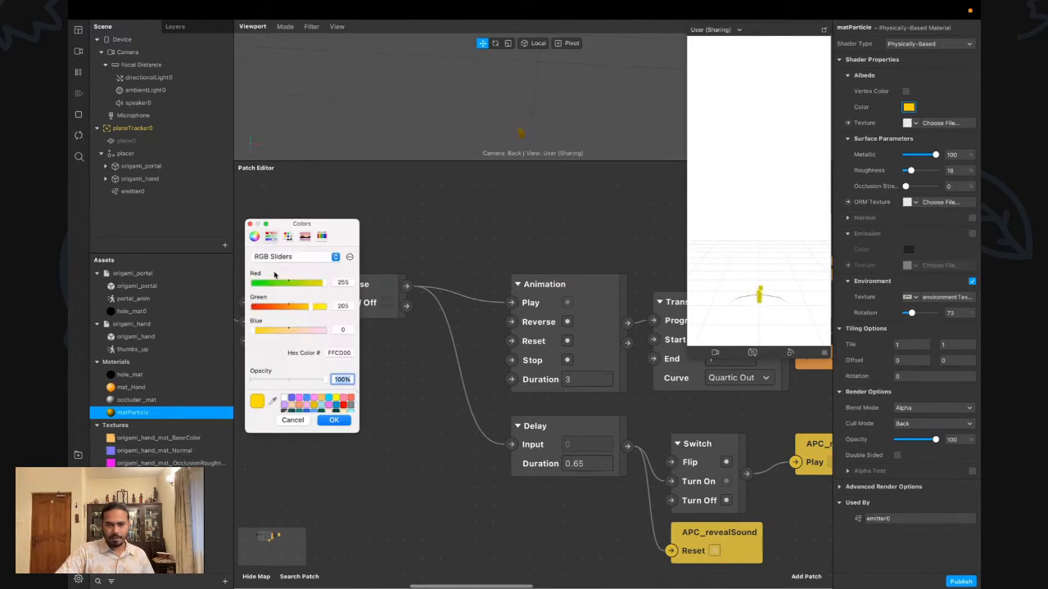
{"action": "double_click", "coordinate": [339, 353]}
{"action": "type", "text": "#660000"}
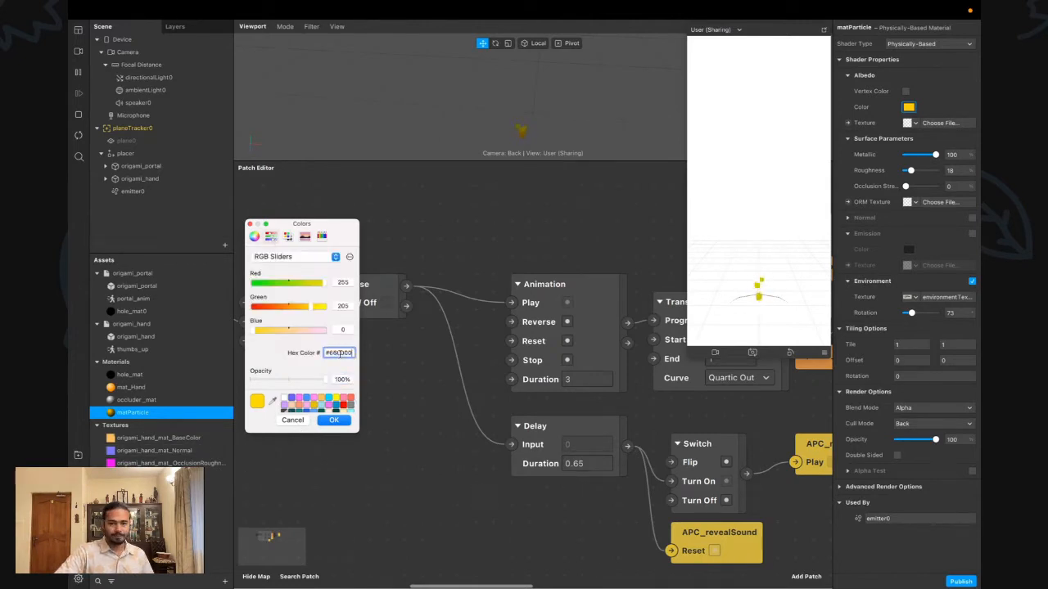
{"action": "key", "text": "Return"}
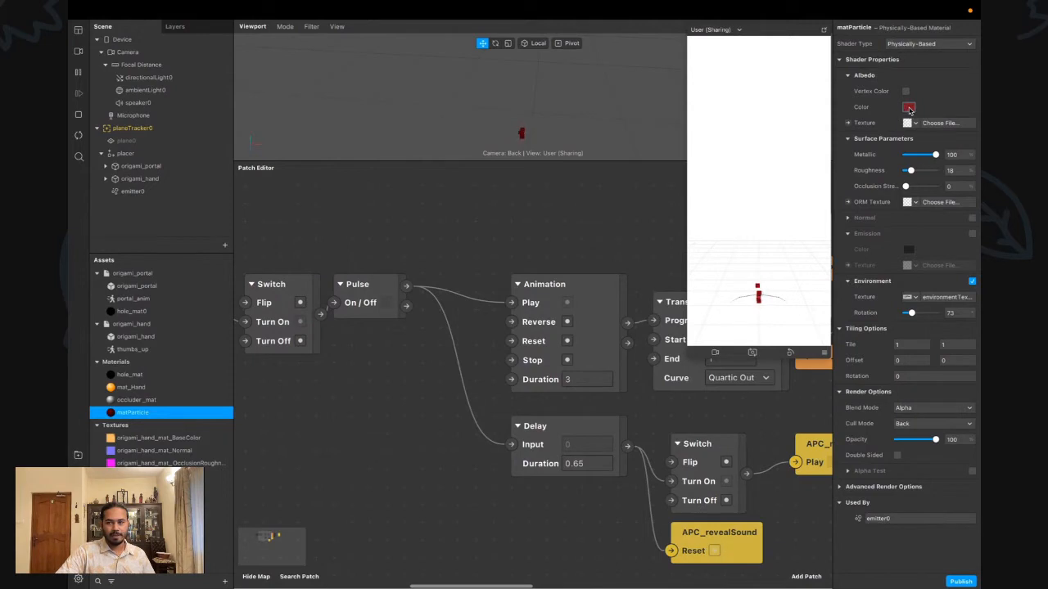
Adjust matParticle's reflections with Roughness at 0%, Metallic at about 77%, and environment rotation at about 136°
{"action": "mouse_move", "coordinate": [914, 171]}
{"action": "left_mouse_down"}
{"action": "mouse_move", "coordinate": [929, 171]}
{"action": "mouse_move", "coordinate": [895, 175]}
{"action": "left_mouse_up"}
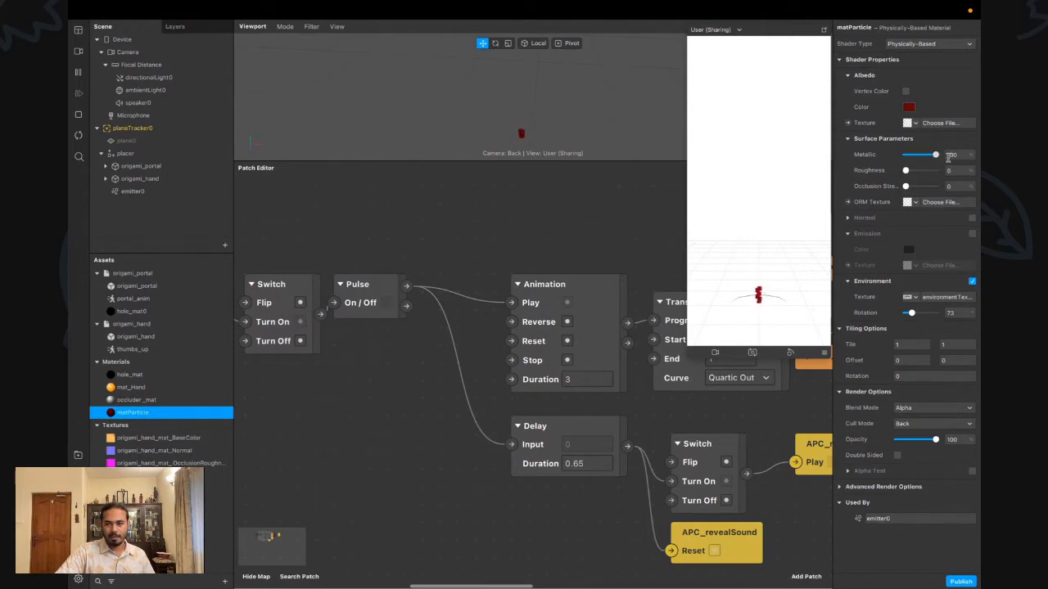
{"action": "left_click_drag", "start_coordinate": [944, 160], "coordinate": [933, 162]}
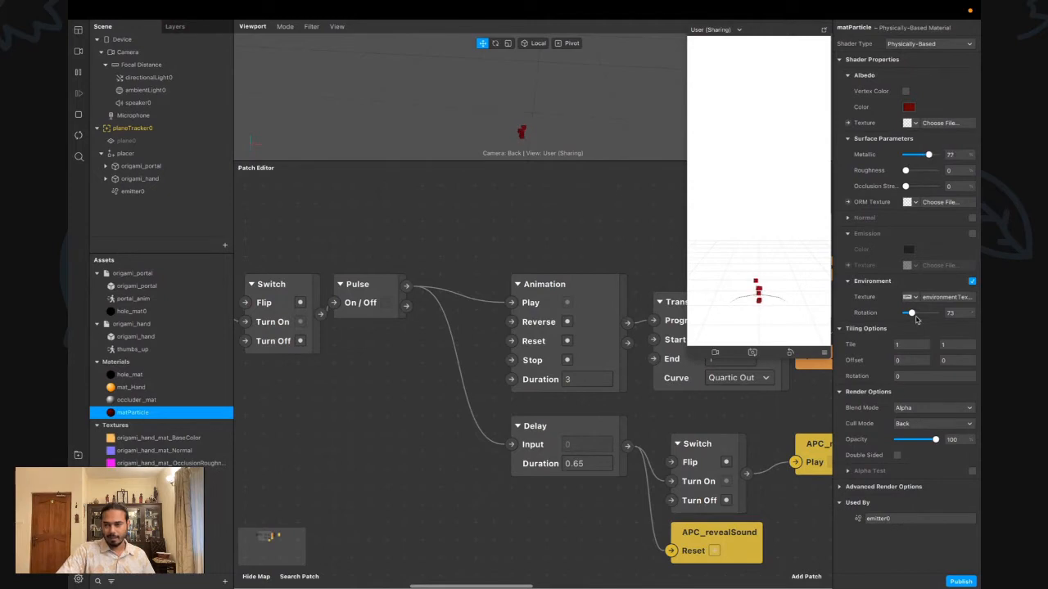
{"action": "mouse_move", "coordinate": [916, 320]}
{"action": "left_mouse_down"}
{"action": "mouse_move", "coordinate": [933, 320]}
{"action": "mouse_move", "coordinate": [914, 322]}
{"action": "left_mouse_up"}
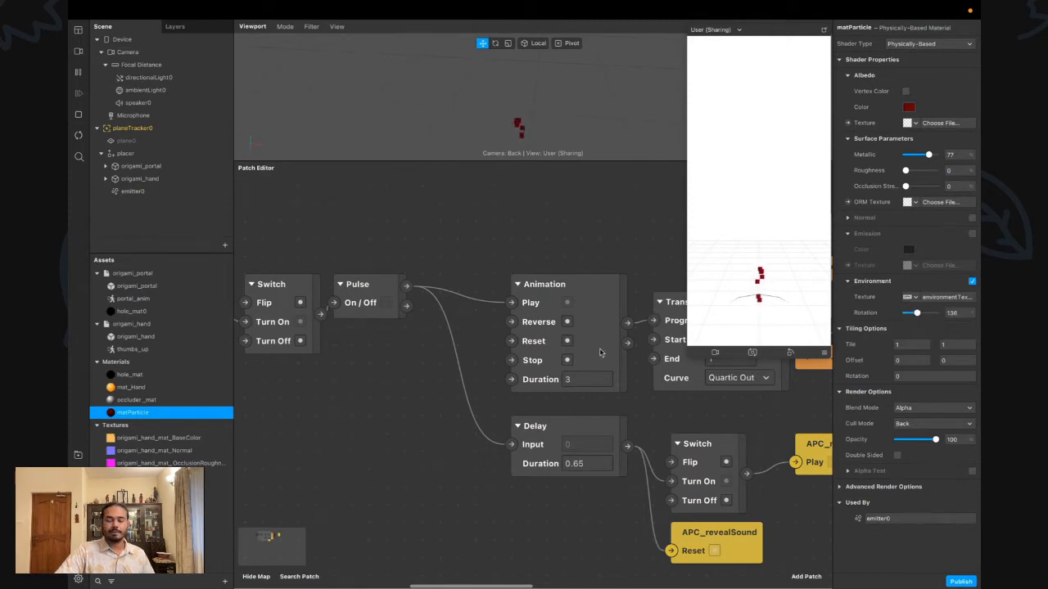
Set the particle spin of emitter0 to 45°
{"action": "left_click", "coordinate": [144, 190]}
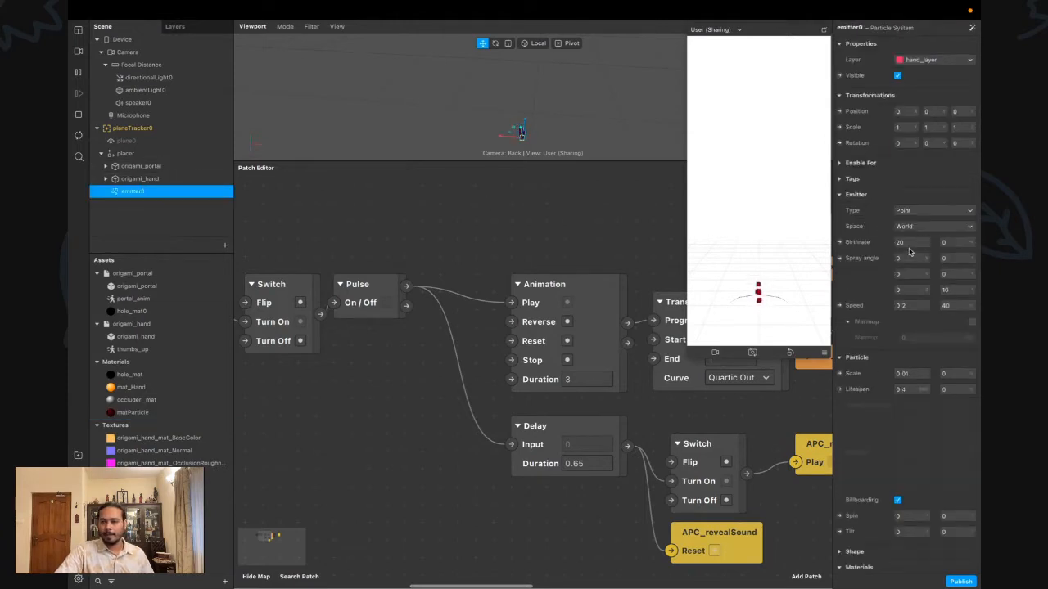
{"action": "left_click", "coordinate": [914, 374]}
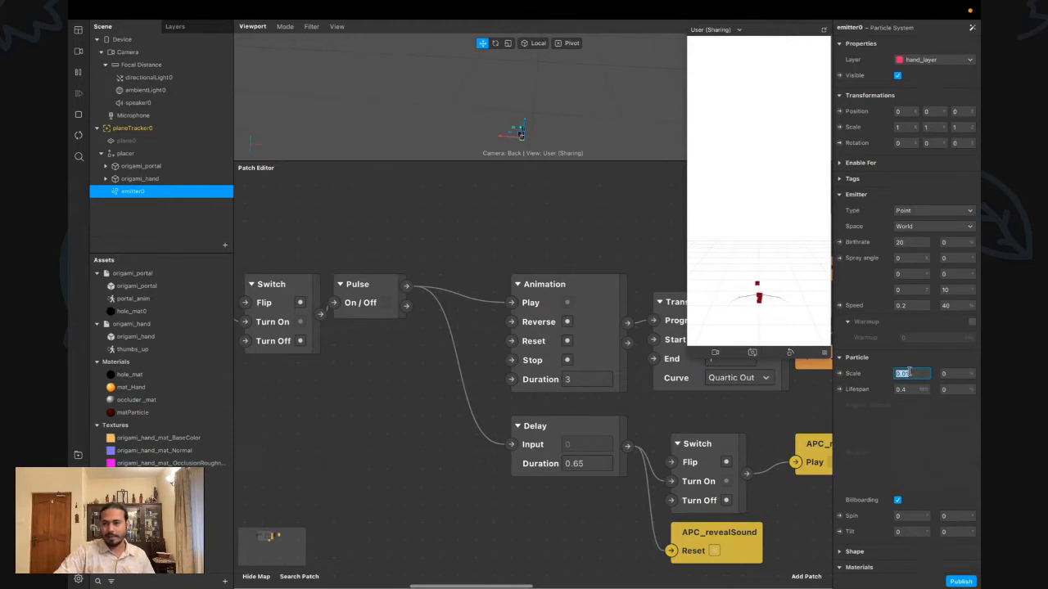
{"action": "left_click", "coordinate": [907, 389]}
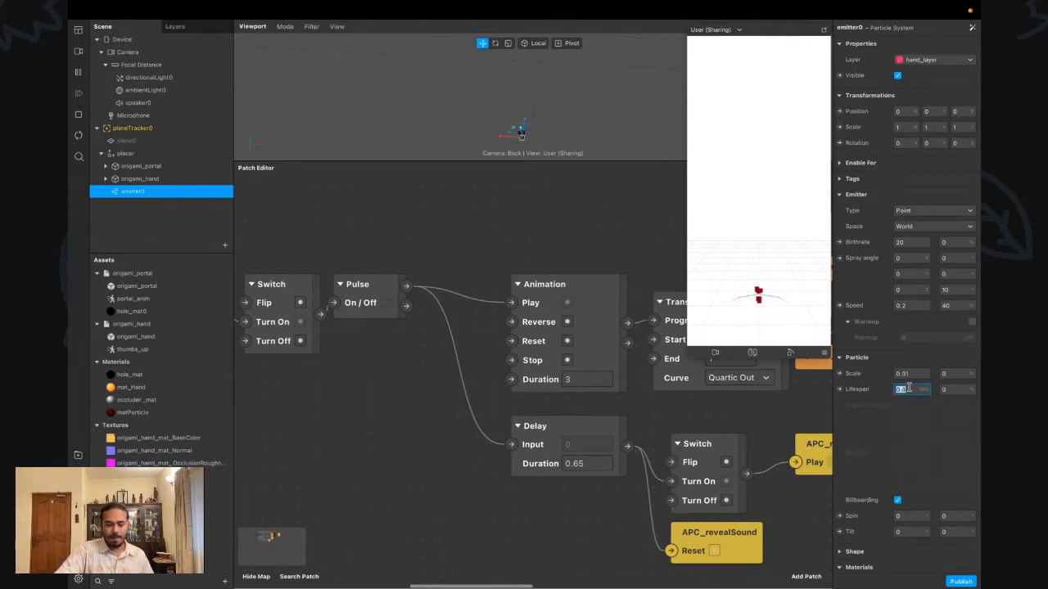
{"action": "left_click", "coordinate": [913, 516]}
{"action": "type", "text": "45"}
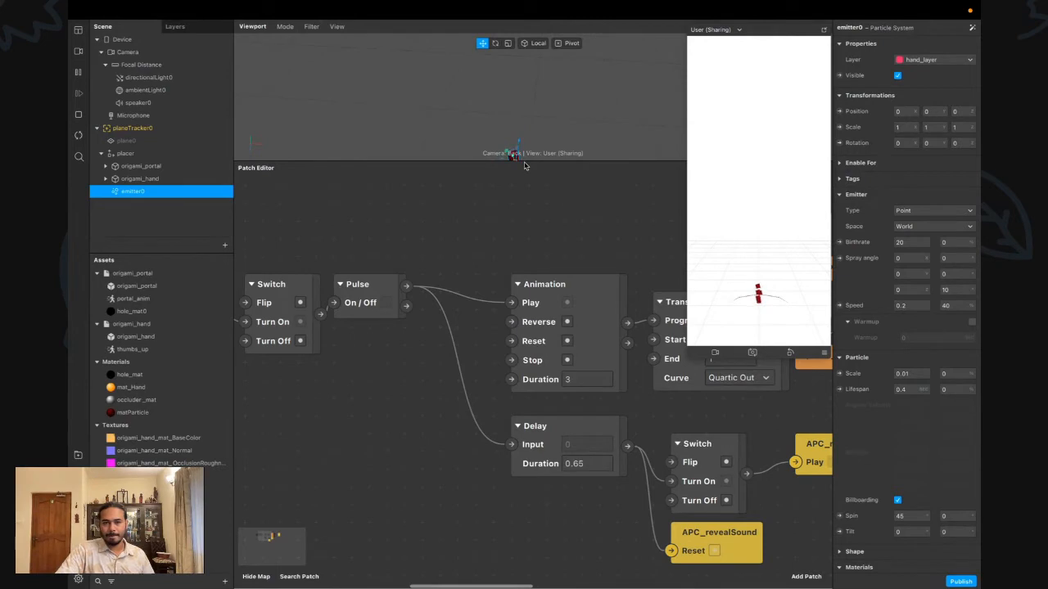
Enlarge the viewport over the Patch Editor and change emitter0's particle shape to Sphere
{"action": "left_click_drag", "start_coordinate": [527, 158], "coordinate": [504, 517]}
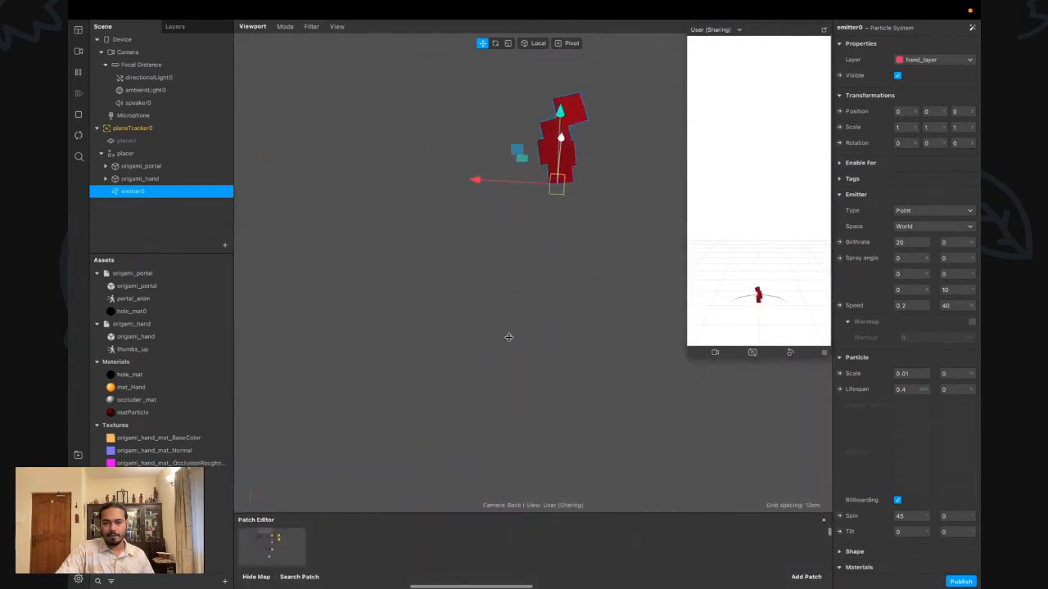
{"action": "scroll", "coordinate": [503, 355], "scroll_direction": "up", "scroll_amount": 4}
{"action": "left_click_drag", "start_coordinate": [550, 153], "coordinate": [516, 212], "text": "alt"}
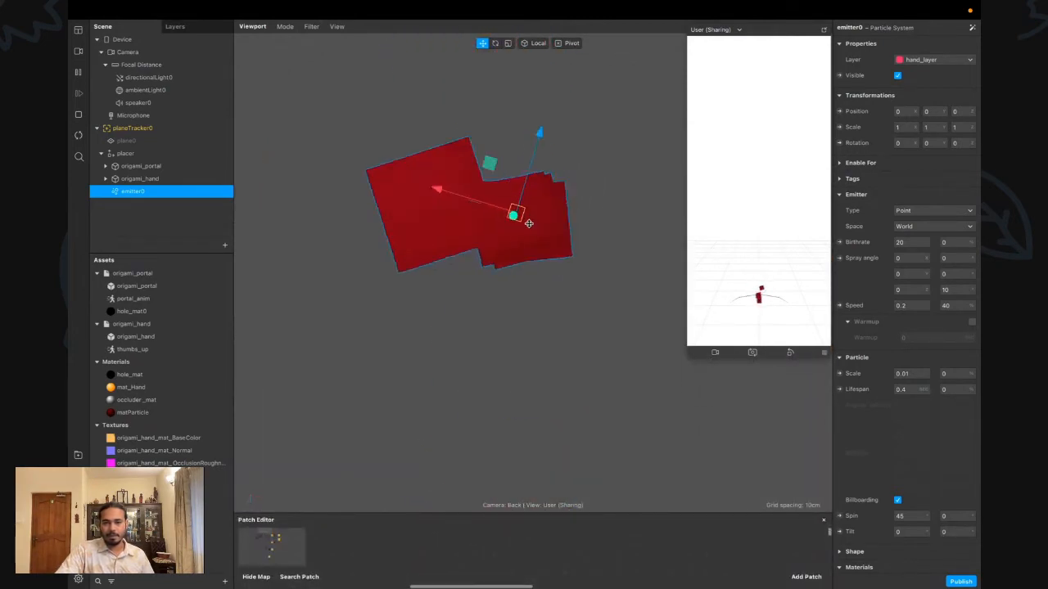
{"action": "mouse_move", "coordinate": [508, 324]}
{"action": "left_mouse_down", "text": "alt"}
{"action": "mouse_move", "coordinate": [510, 297]}
{"action": "mouse_move", "coordinate": [461, 304]}
{"action": "mouse_move", "coordinate": [475, 323]}
{"action": "mouse_move", "coordinate": [538, 312]}
{"action": "mouse_move", "coordinate": [473, 311]}
{"action": "mouse_move", "coordinate": [451, 323]}
{"action": "mouse_move", "coordinate": [459, 285]}
{"action": "mouse_move", "coordinate": [494, 326]}
{"action": "left_mouse_up", "text": "alt"}
{"action": "scroll", "coordinate": [882, 435], "scroll_direction": "down", "scroll_amount": 2}
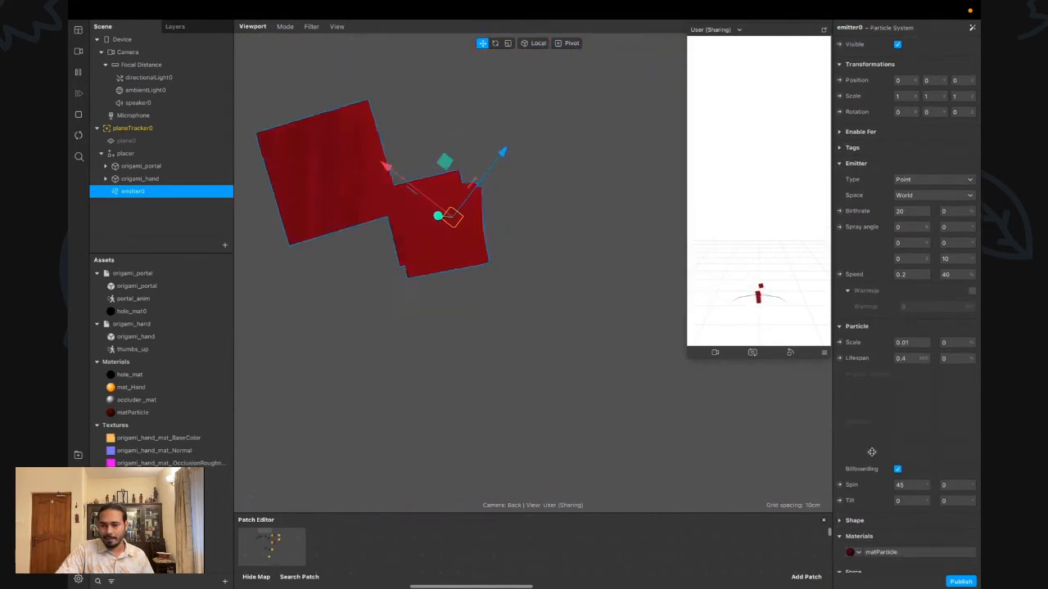
{"action": "left_click", "coordinate": [846, 485]}
{"action": "scroll", "coordinate": [867, 458], "scroll_direction": "down", "scroll_amount": 3}
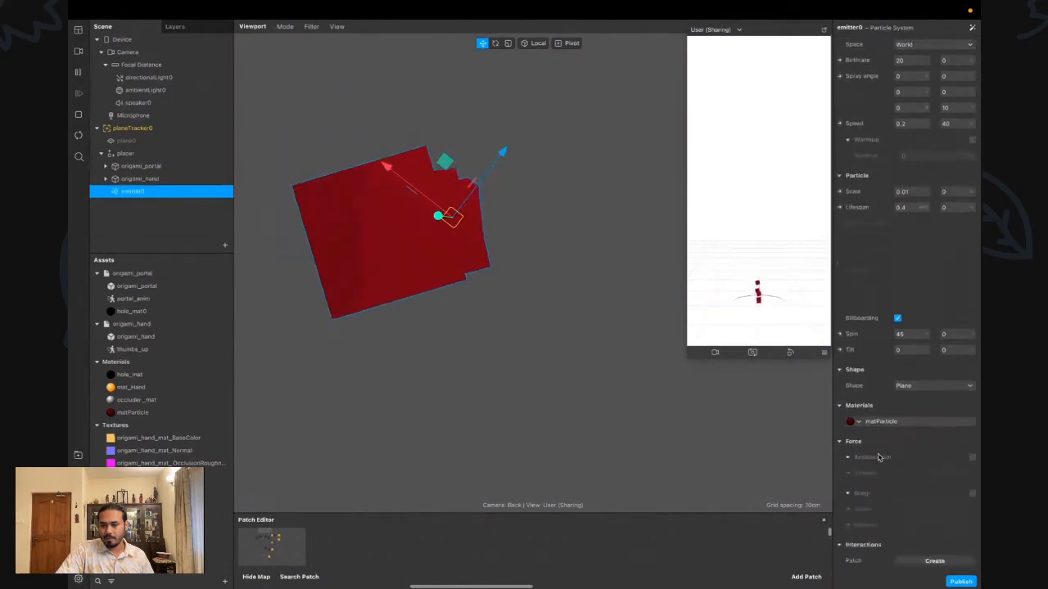
{"action": "left_click", "coordinate": [929, 388]}
{"action": "left_click", "coordinate": [916, 409]}
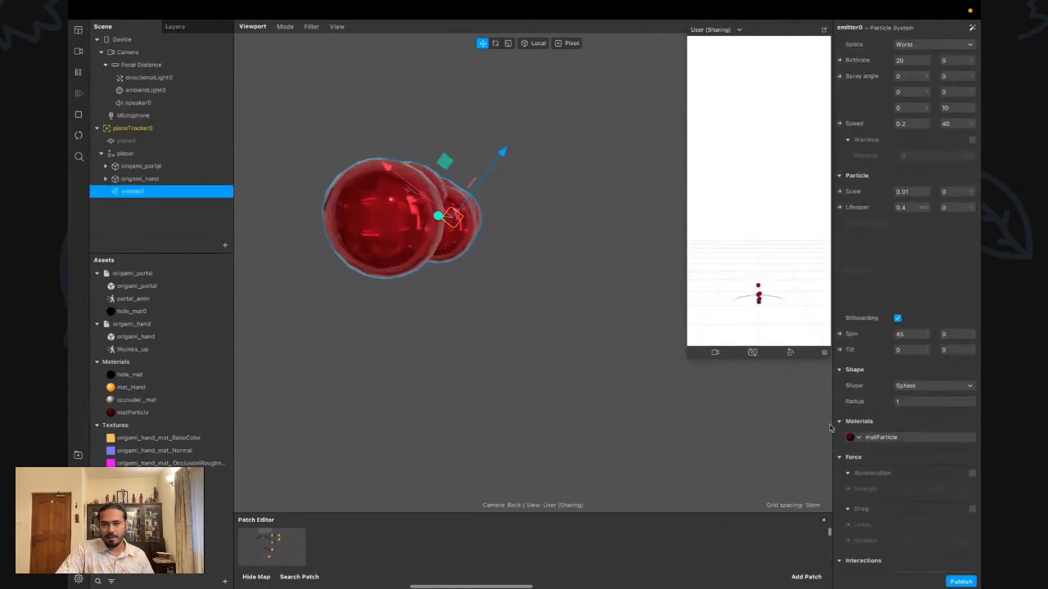
Change emitter0's emitter type to Ring
{"action": "left_click_drag", "start_coordinate": [645, 372], "coordinate": [511, 230], "text": "alt"}
{"action": "scroll", "coordinate": [901, 206], "scroll_direction": "up", "scroll_amount": 2}
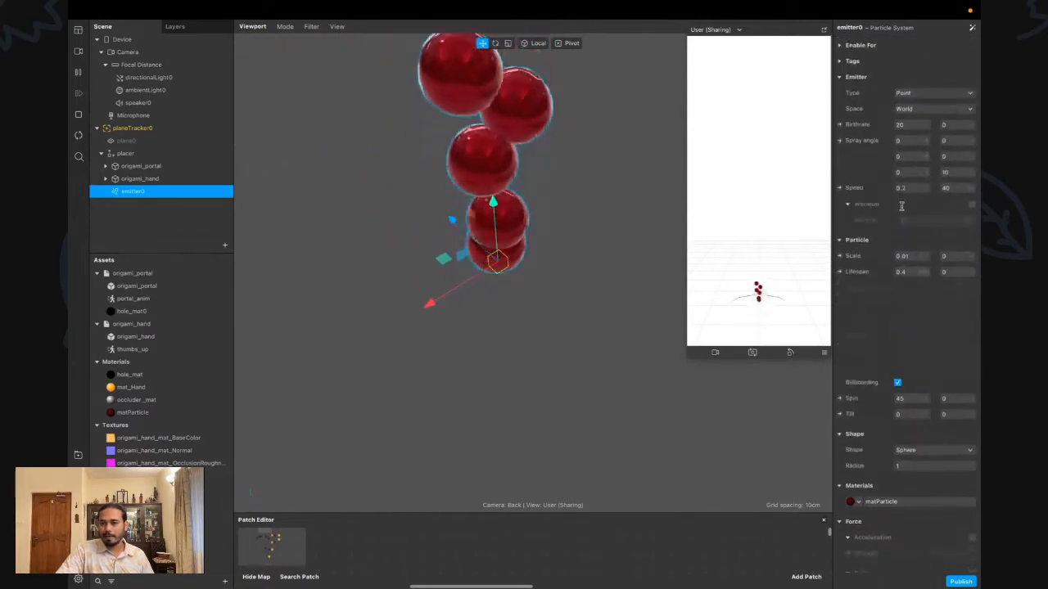
{"action": "left_click", "coordinate": [929, 93]}
{"action": "left_click", "coordinate": [927, 127]}
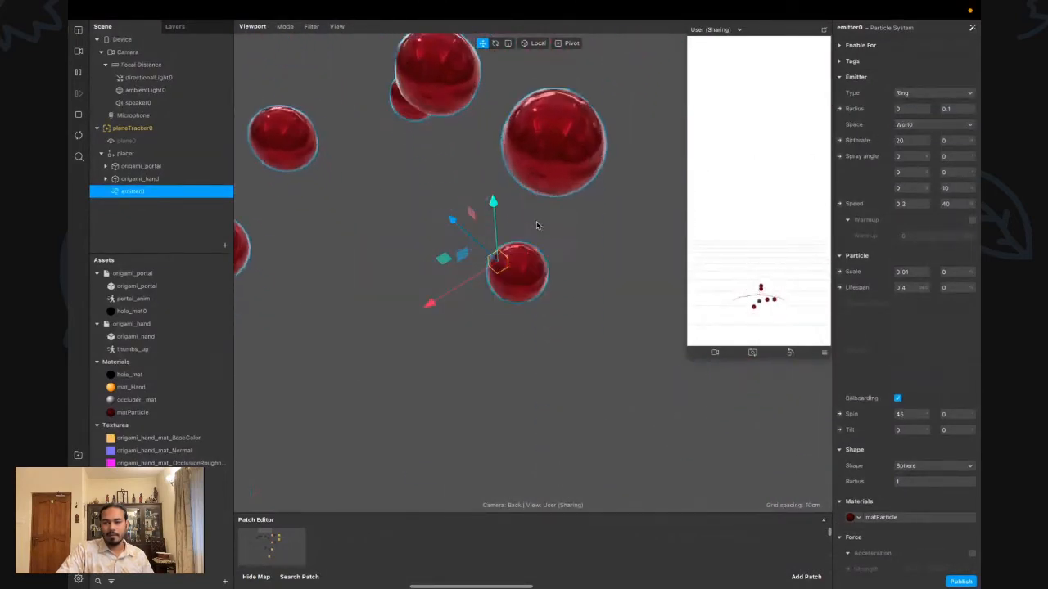
Set emitter0's particle lifespan to 2 seconds and inspect the particle stream from several angles, including below the portal
{"action": "scroll", "coordinate": [537, 225], "scroll_direction": "down", "scroll_amount": 5}
{"action": "left_click_drag", "start_coordinate": [565, 259], "coordinate": [568, 208], "text": "alt"}
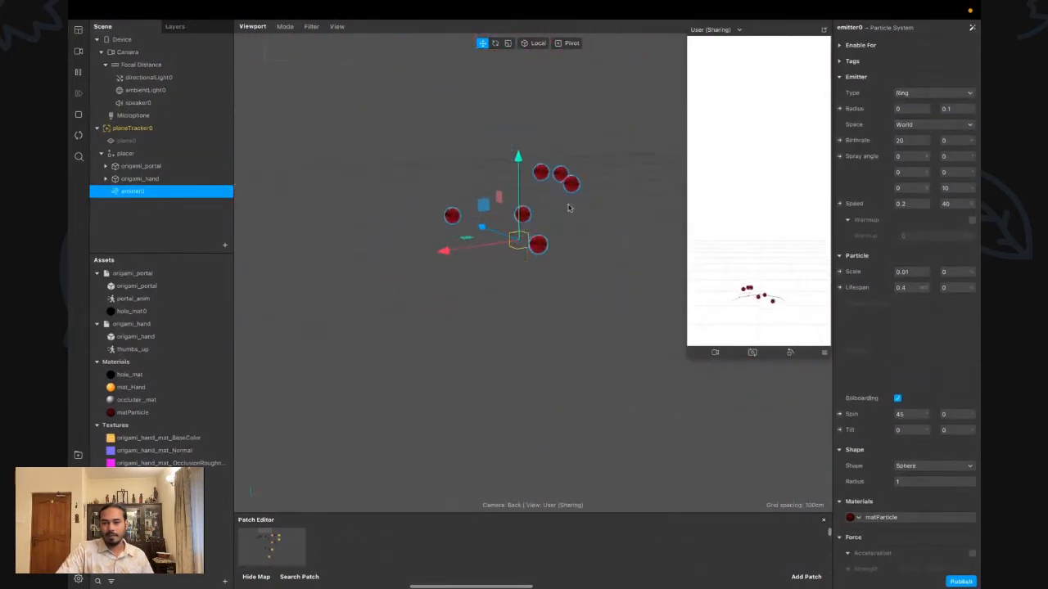
{"action": "left_click", "coordinate": [904, 287]}
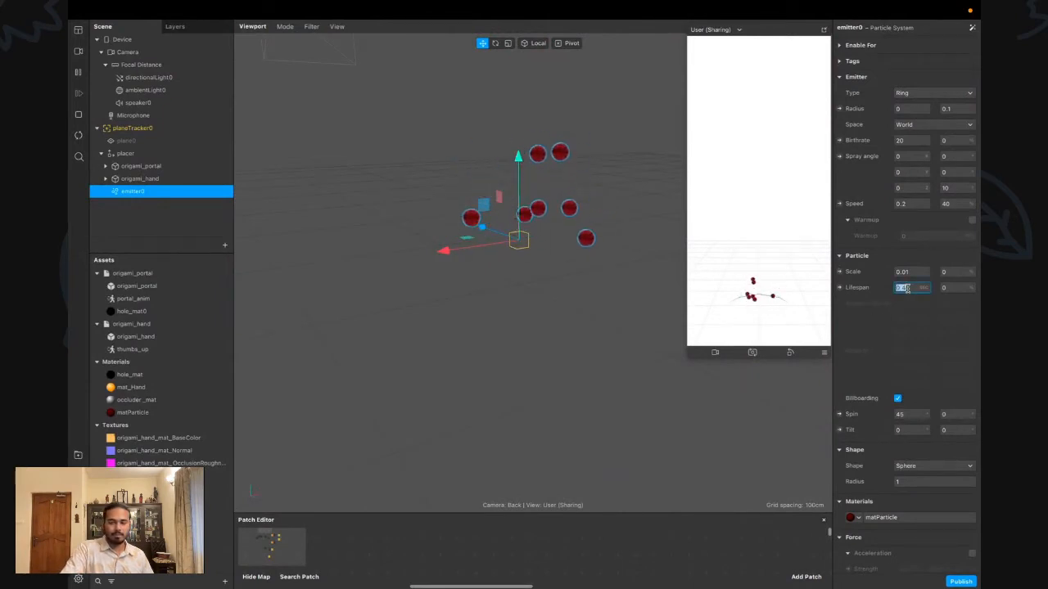
{"action": "type", "text": "2"}
{"action": "key", "text": "Return"}
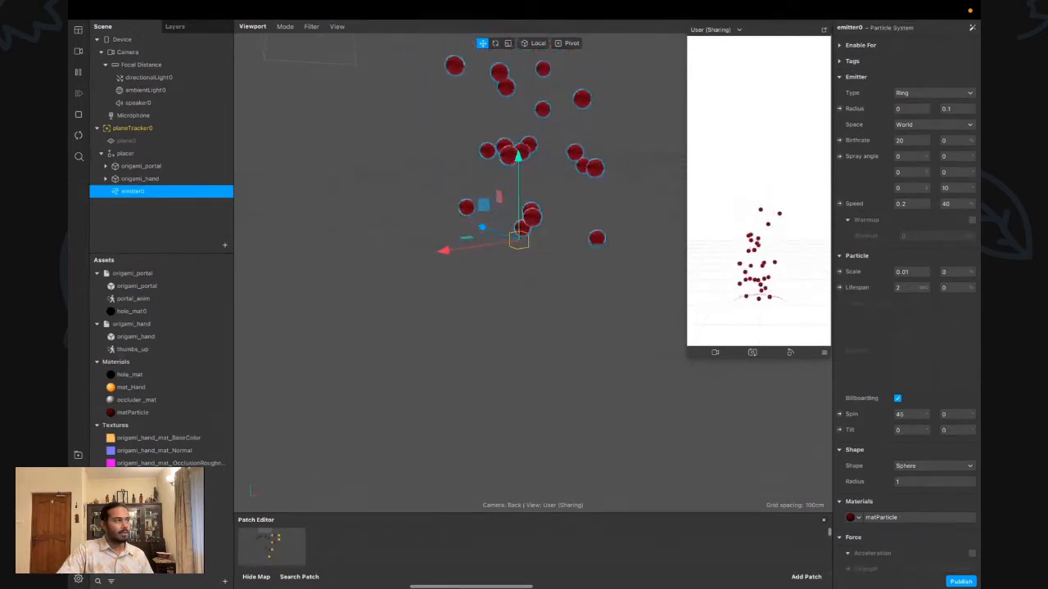
{"action": "left_click_drag", "start_coordinate": [421, 344], "coordinate": [405, 269], "text": "alt"}
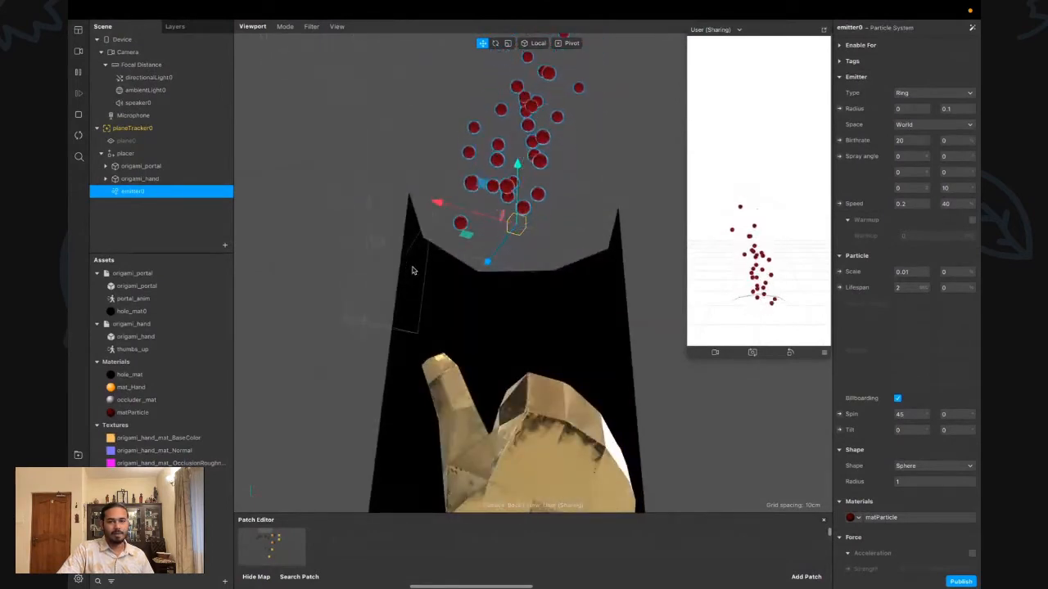
{"action": "left_click_drag", "start_coordinate": [397, 203], "coordinate": [466, 320], "text": "alt"}
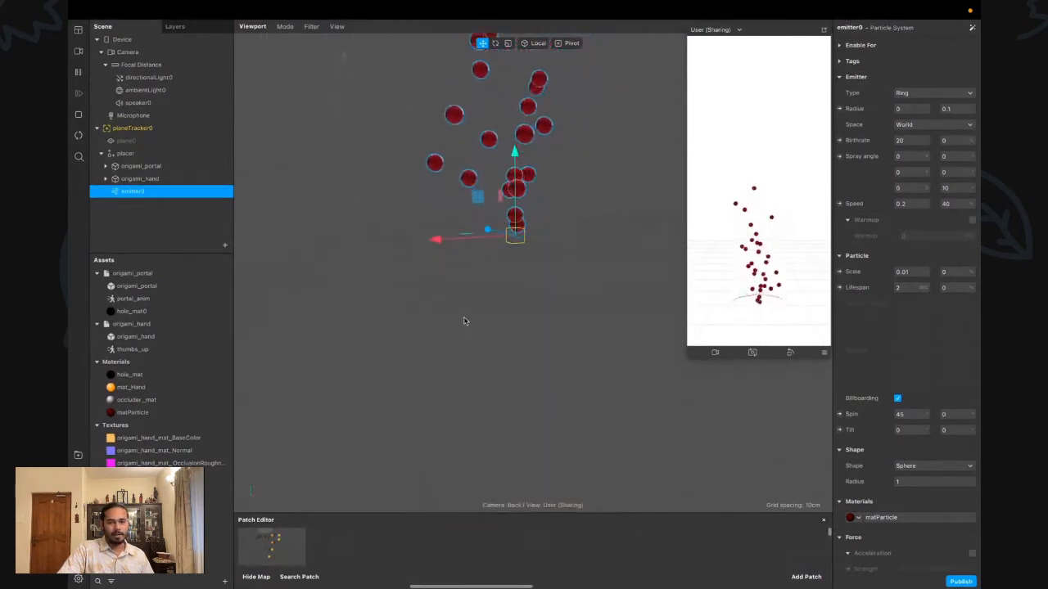
Examine emitter0's particle stream around the portal from above, from the side and from farther away
{"action": "left_click_drag", "start_coordinate": [553, 250], "coordinate": [452, 207], "text": "alt"}
{"action": "left_click_drag", "start_coordinate": [508, 152], "coordinate": [497, 232]}
{"action": "left_click_drag", "start_coordinate": [380, 191], "coordinate": [382, 313], "text": "alt"}
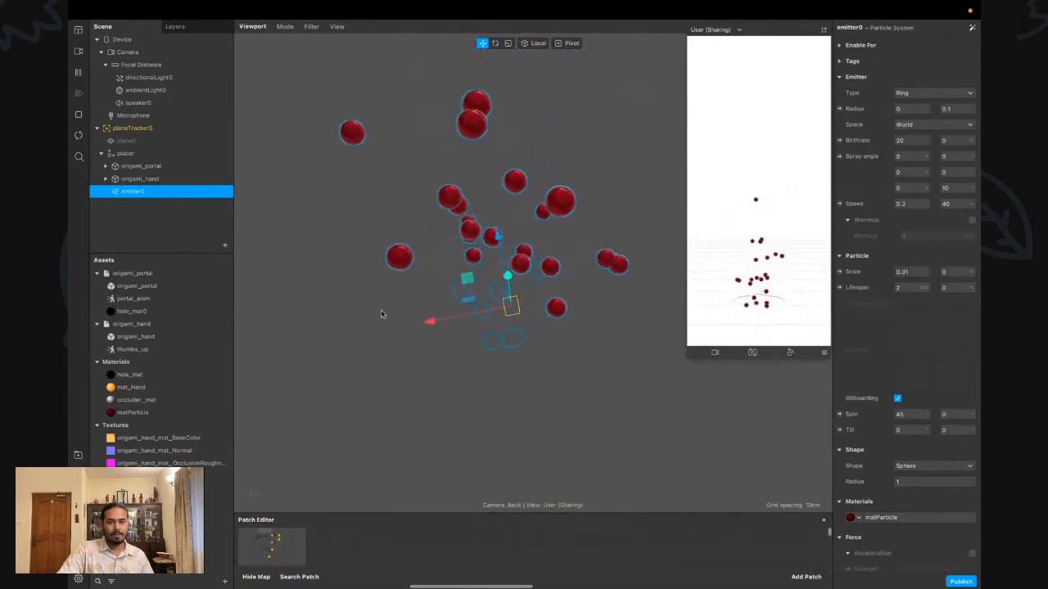
{"action": "left_click", "coordinate": [582, 230]}
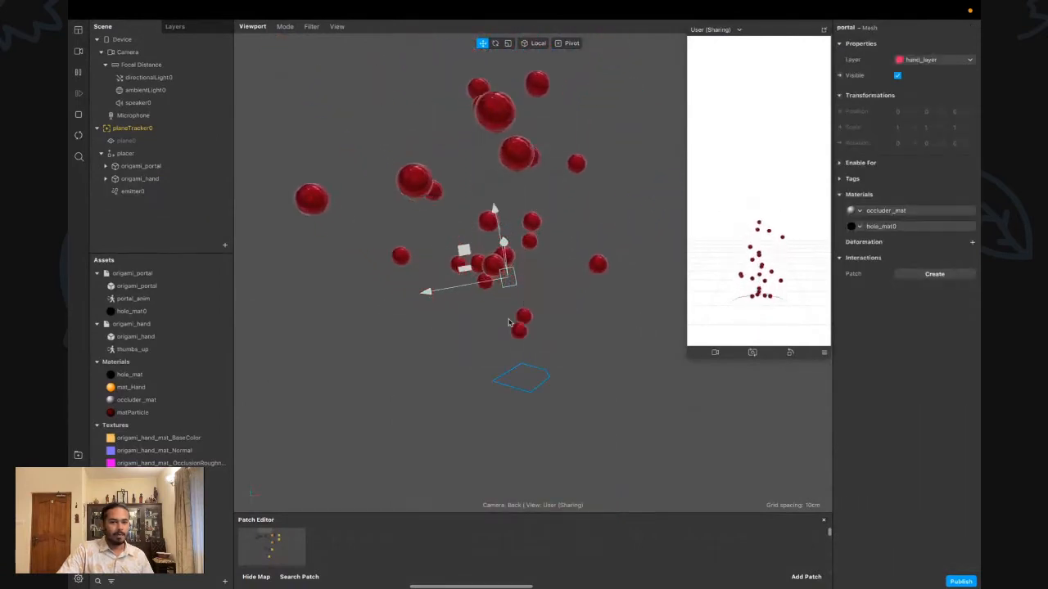
{"action": "left_click_drag", "start_coordinate": [510, 300], "coordinate": [521, 237]}
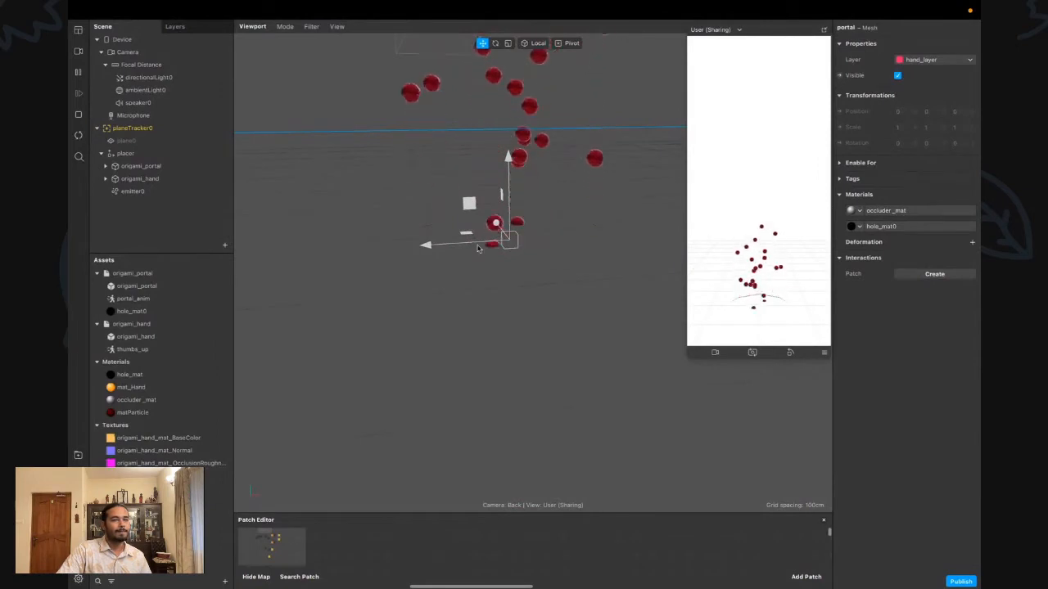
{"action": "scroll", "coordinate": [570, 216], "scroll_direction": "down", "scroll_amount": 3}
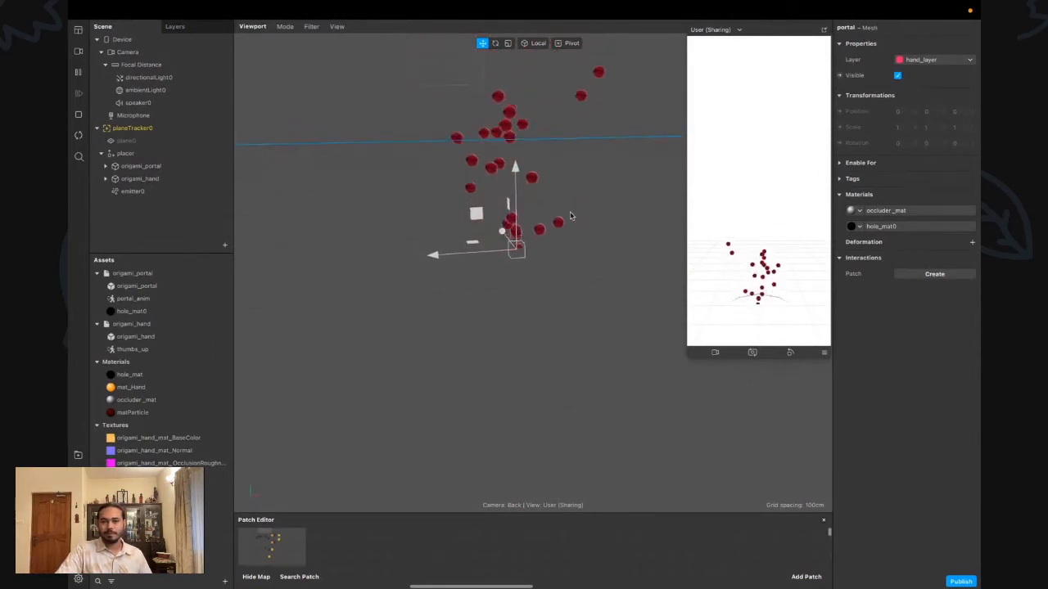
{"action": "left_click_drag", "start_coordinate": [570, 216], "coordinate": [541, 271]}
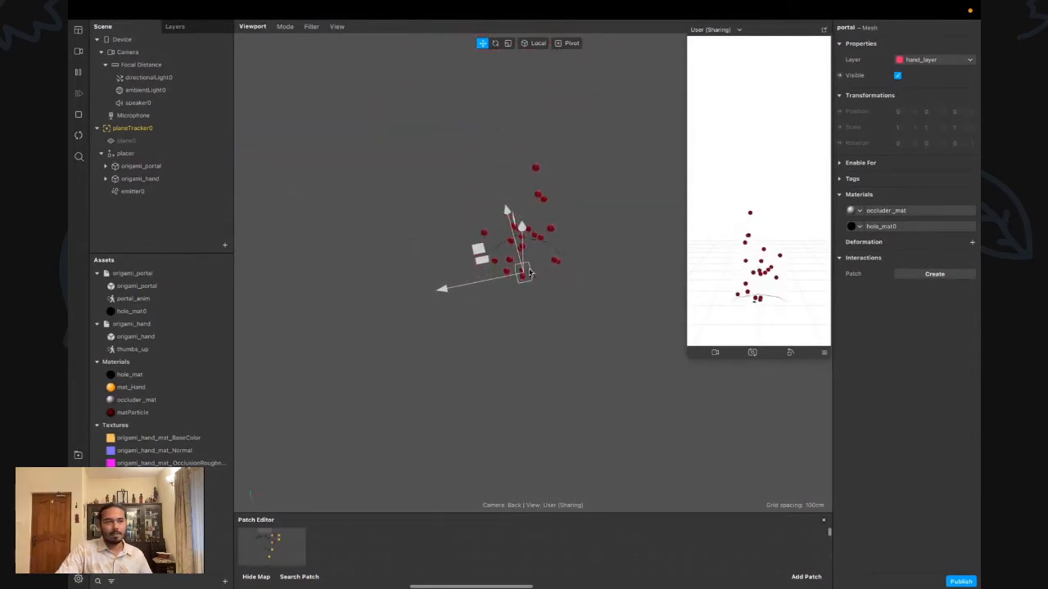
{"action": "left_click_drag", "start_coordinate": [483, 242], "coordinate": [583, 199]}
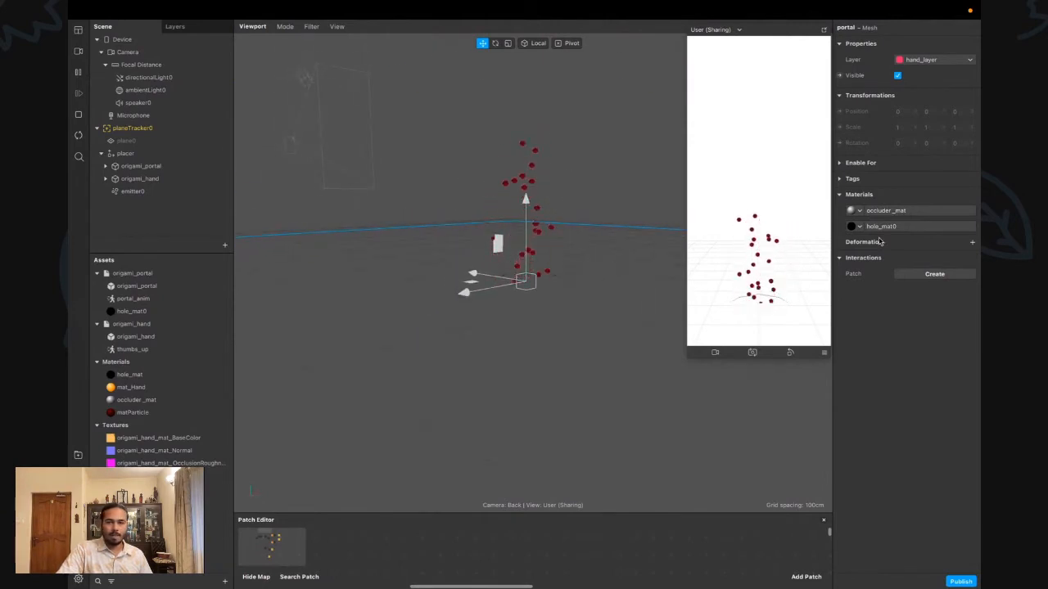
Try a particle scale of 0.02 on emitter0, and settle on a scale of 0.006
{"action": "left_click", "coordinate": [156, 191]}
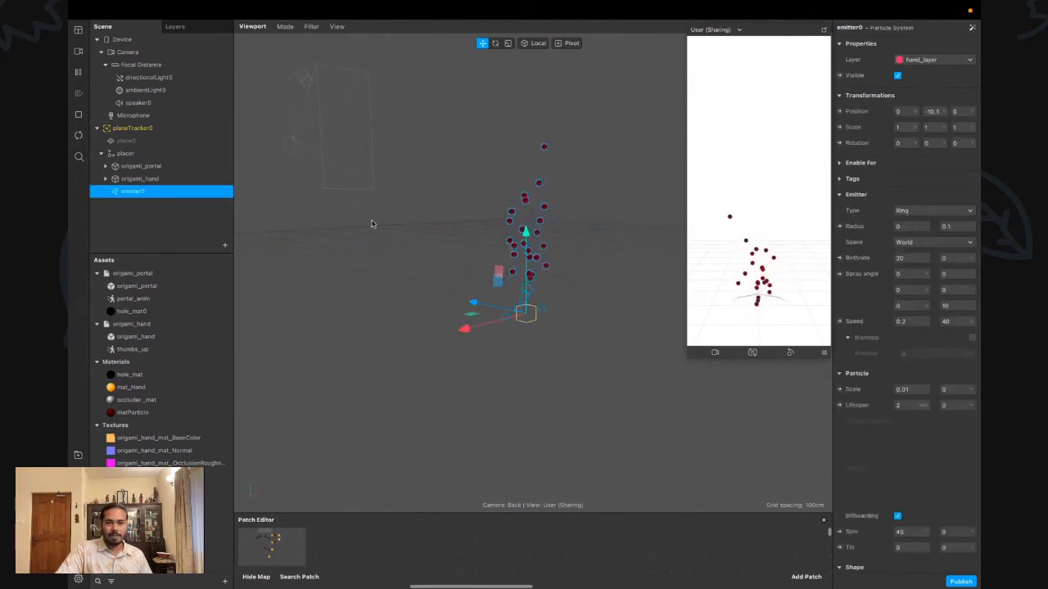
{"action": "left_click", "coordinate": [909, 389]}
{"action": "key", "text": "BackSpace"}
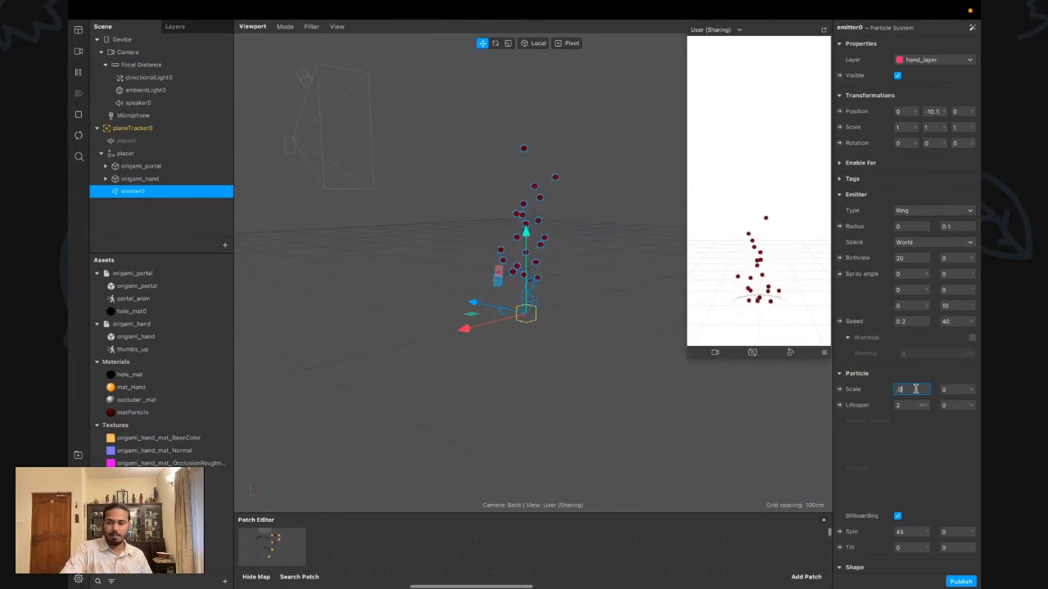
{"action": "type", "text": "0.02"}
{"action": "key", "text": "Return"}
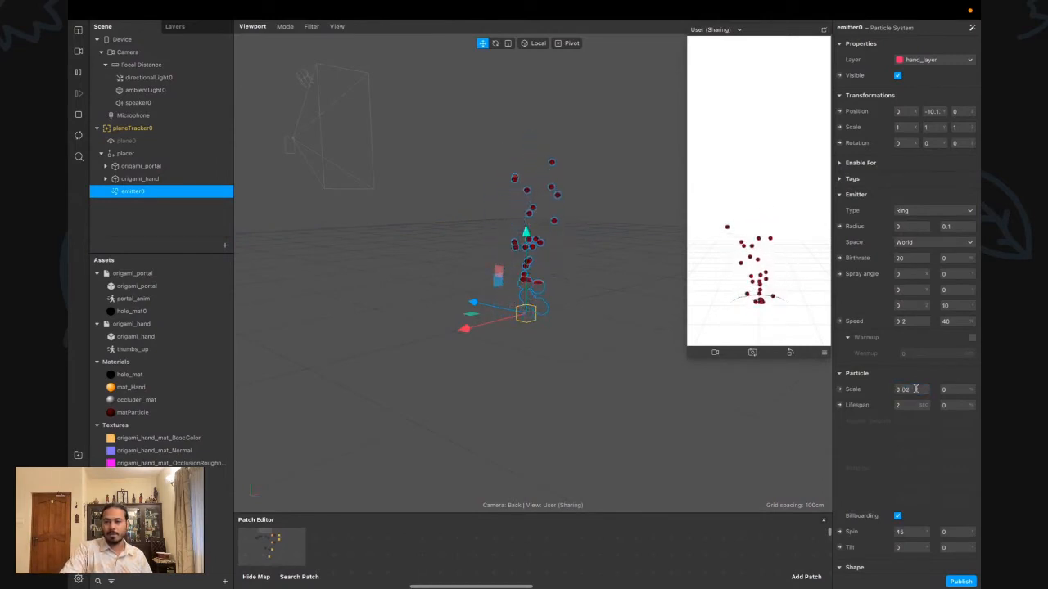
{"action": "left_click", "coordinate": [915, 389]}
{"action": "key", "text": "BackSpace"}
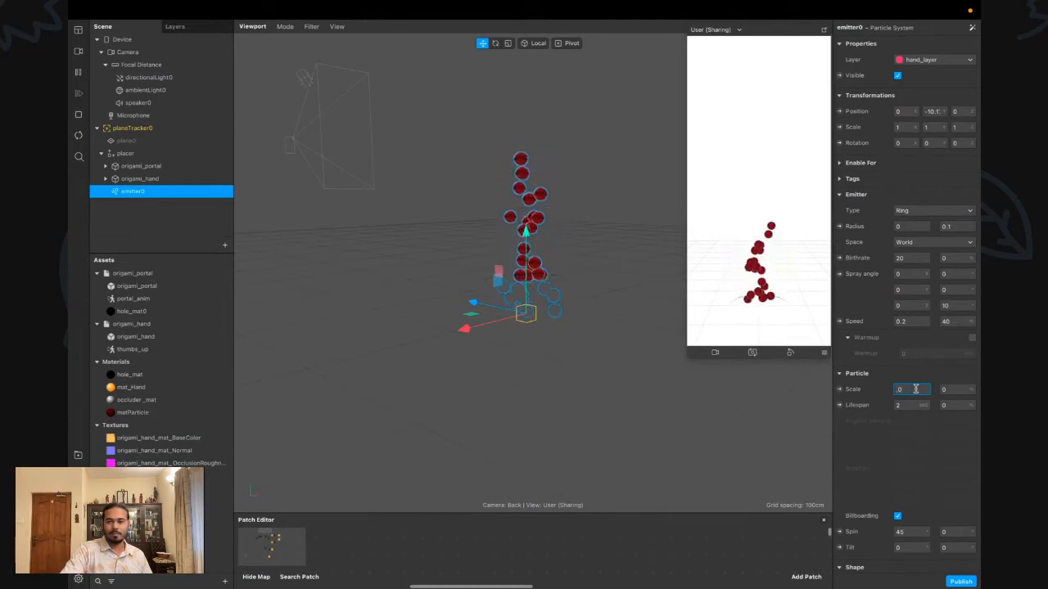
{"action": "type", "text": "0.006"}
{"action": "key", "text": "Return"}
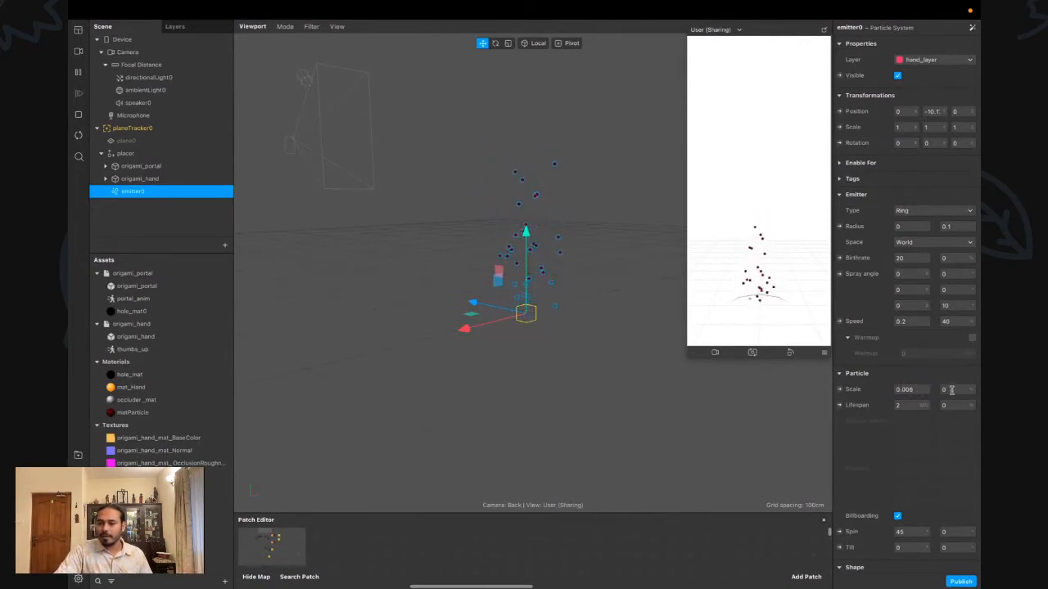
Set the particle scale variation of emitter0 to 10%
{"action": "left_click", "coordinate": [951, 390]}
{"action": "type", "text": "1"}
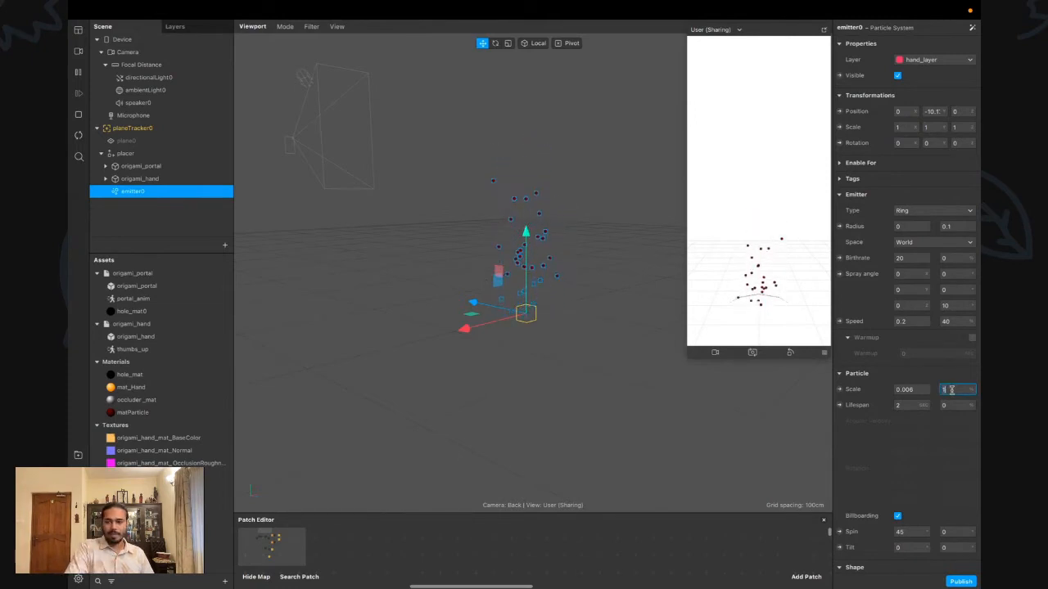
{"action": "type", "text": "0"}
{"action": "key", "text": "Return"}
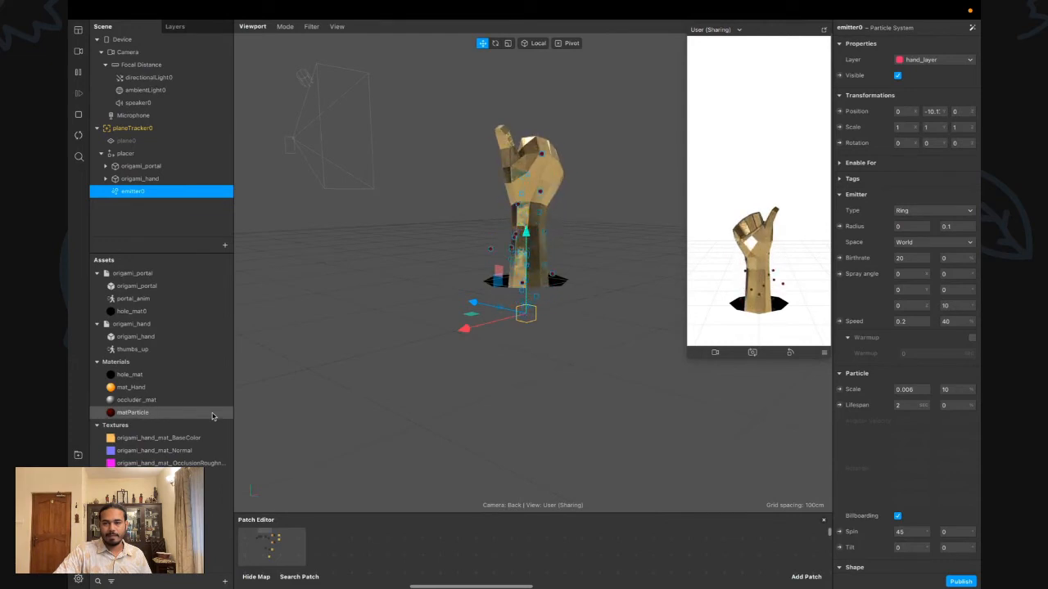
Enlarge the Patch Editor to show the whole animation and sound graph, and restart the effect preview
{"action": "left_click", "coordinate": [458, 512]}
{"action": "left_click_drag", "start_coordinate": [449, 512], "coordinate": [449, 168]}
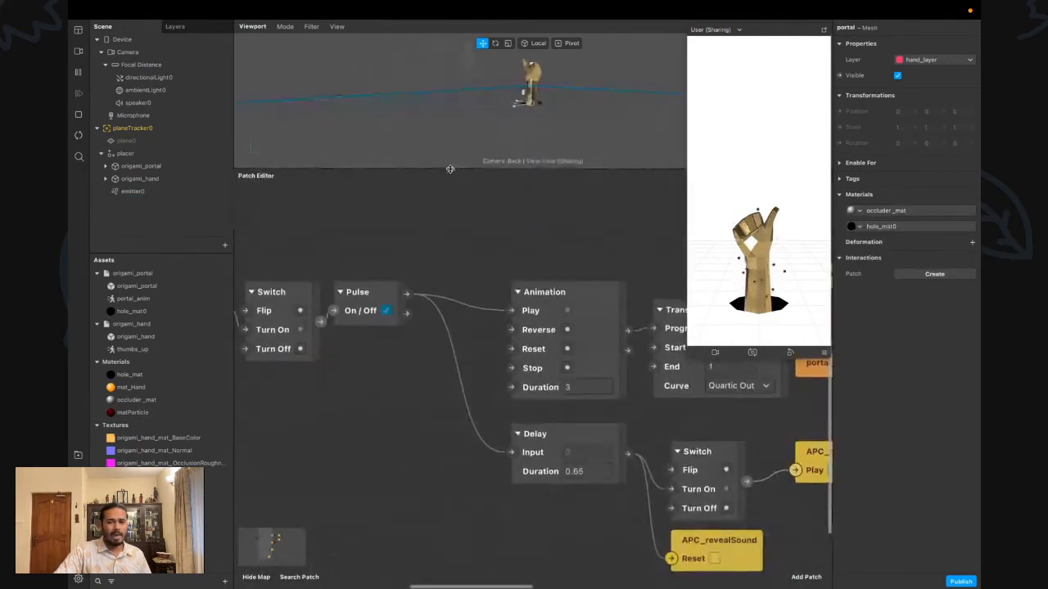
{"action": "scroll", "coordinate": [401, 357], "scroll_direction": "down", "scroll_amount": 5}
{"action": "scroll", "coordinate": [491, 348], "scroll_direction": "up", "scroll_amount": 4}
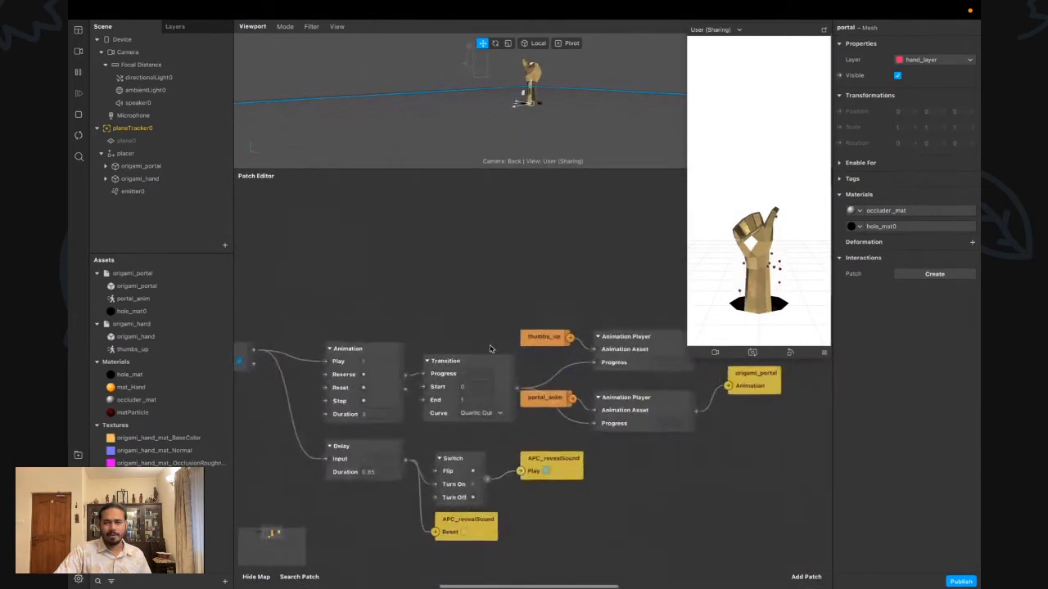
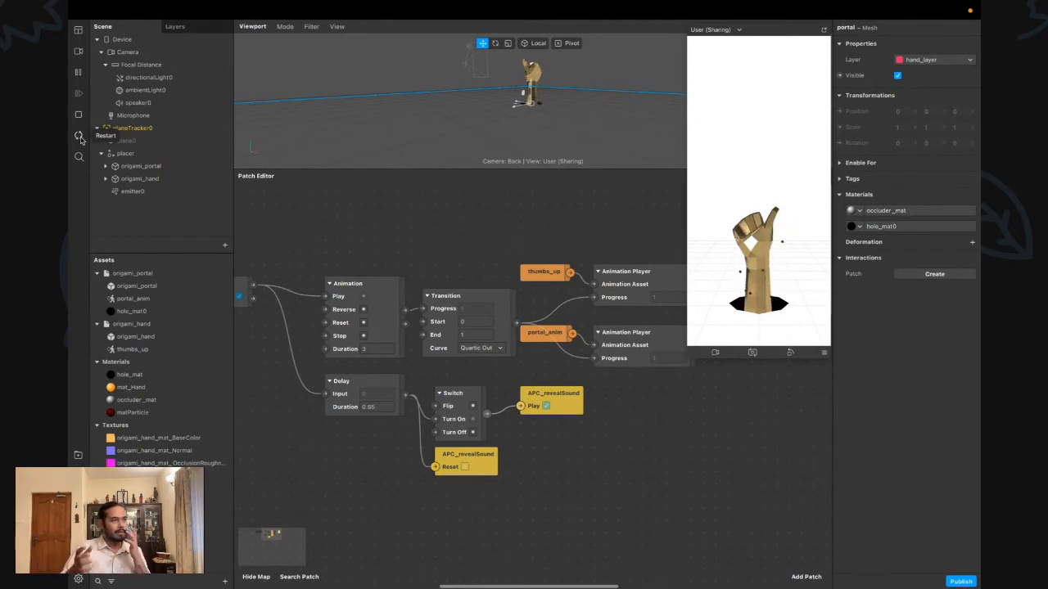
{"action": "left_click", "coordinate": [79, 136]}
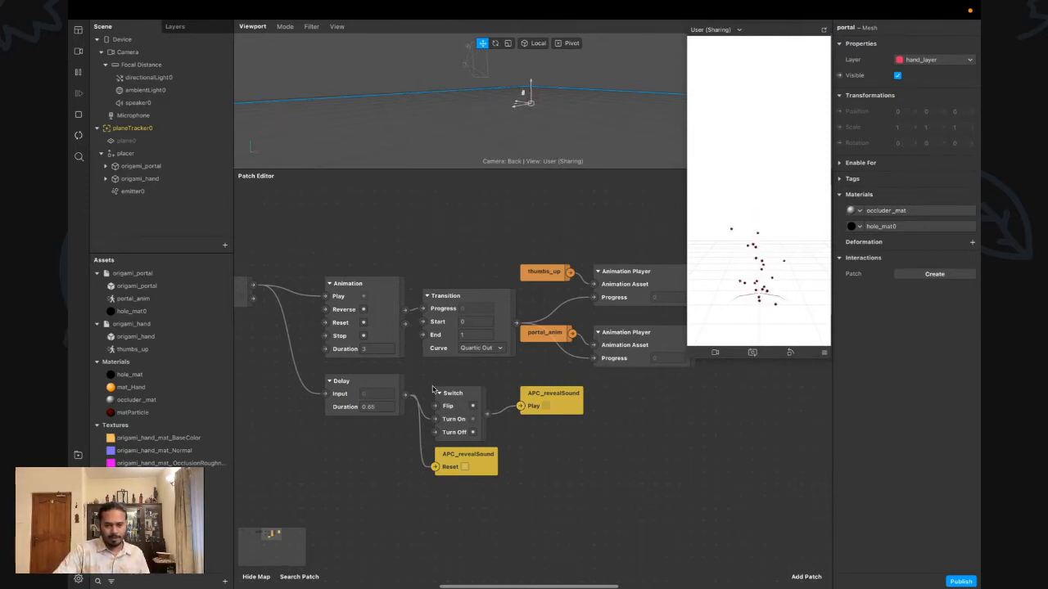
Move the reveal sound's Switch and both APC_revealSound patches up slightly to align the Switch with the Delay patch
{"action": "scroll", "coordinate": [433, 390], "scroll_direction": "left", "scroll_amount": 5}
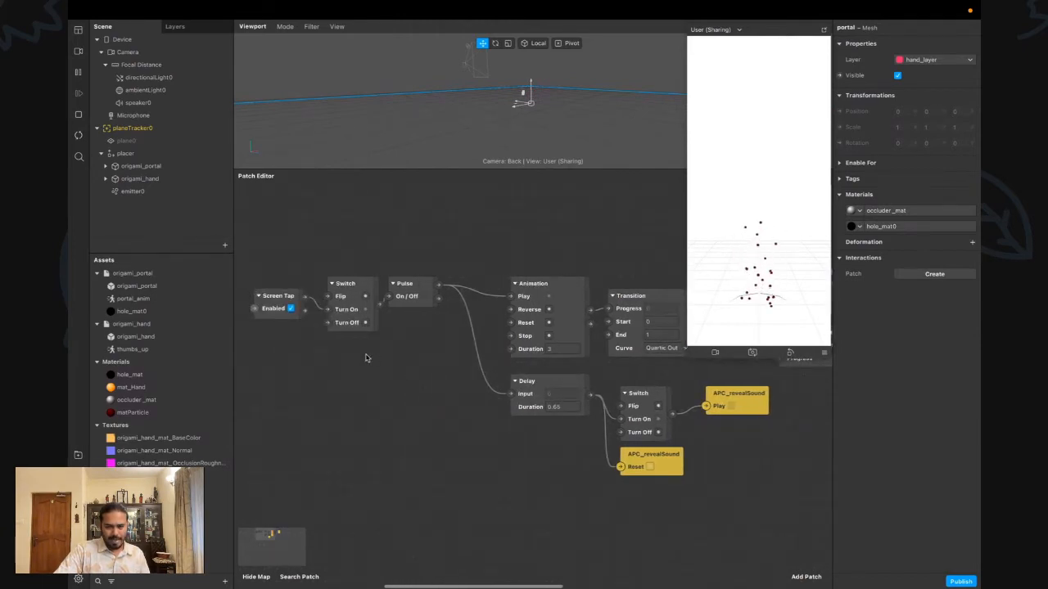
{"action": "left_click_drag", "start_coordinate": [273, 267], "coordinate": [378, 353]}
{"action": "left_click", "coordinate": [455, 369]}
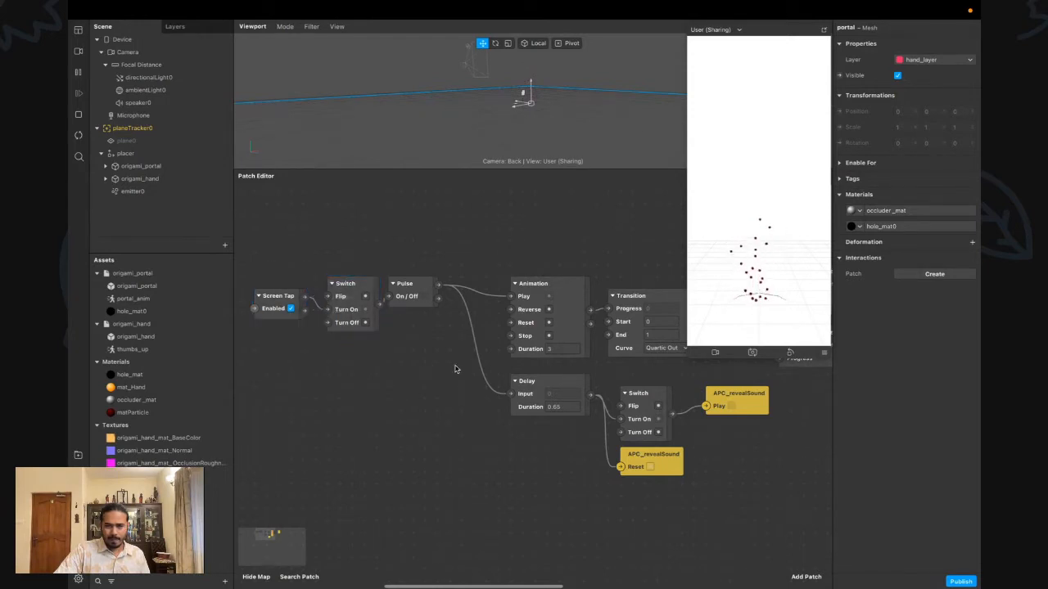
{"action": "scroll", "coordinate": [455, 369], "scroll_direction": "right", "scroll_amount": 2}
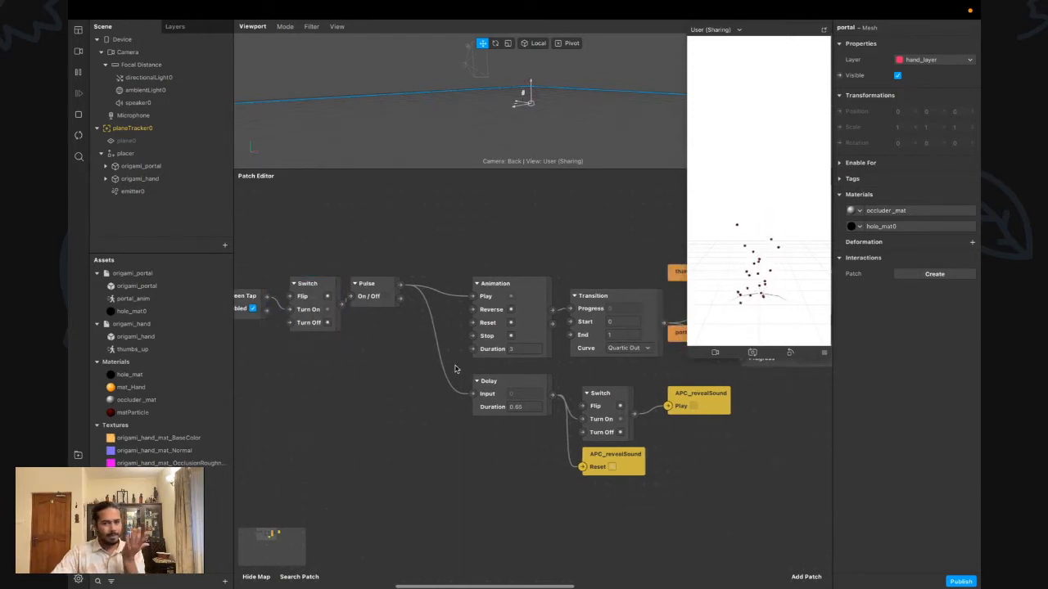
{"action": "scroll", "coordinate": [514, 405], "scroll_direction": "down", "scroll_amount": 2}
{"action": "scroll", "coordinate": [514, 405], "scroll_direction": "right", "scroll_amount": 2}
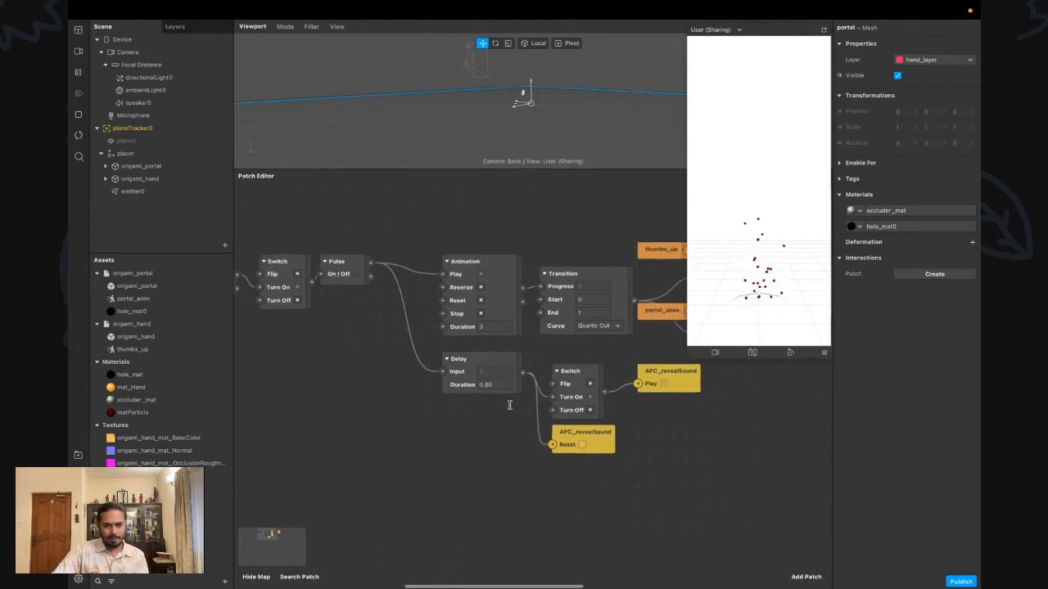
{"action": "left_click_drag", "start_coordinate": [546, 347], "coordinate": [660, 478]}
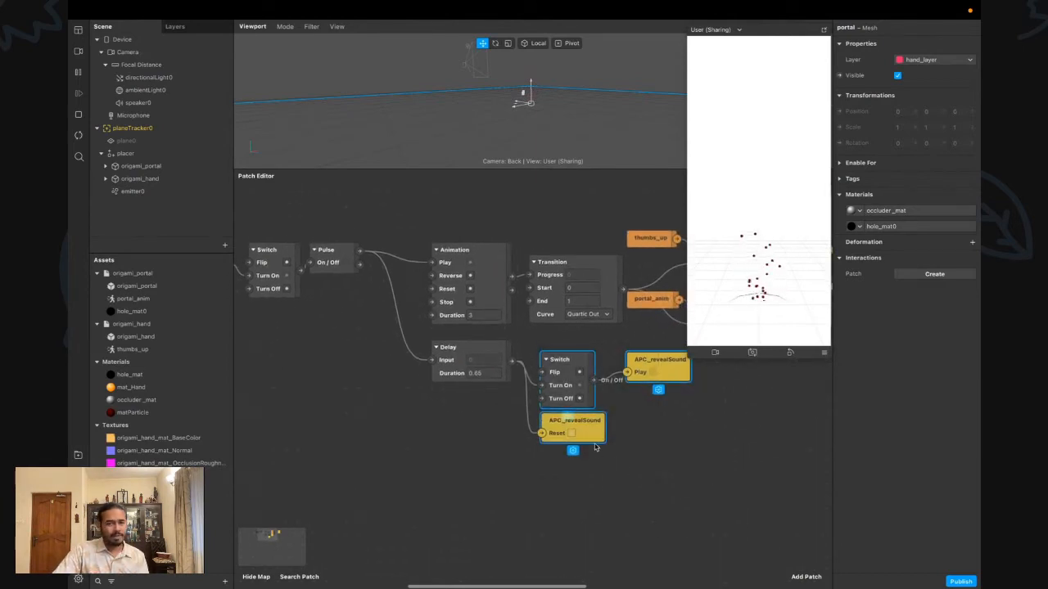
{"action": "left_click_drag", "start_coordinate": [590, 442], "coordinate": [588, 434]}
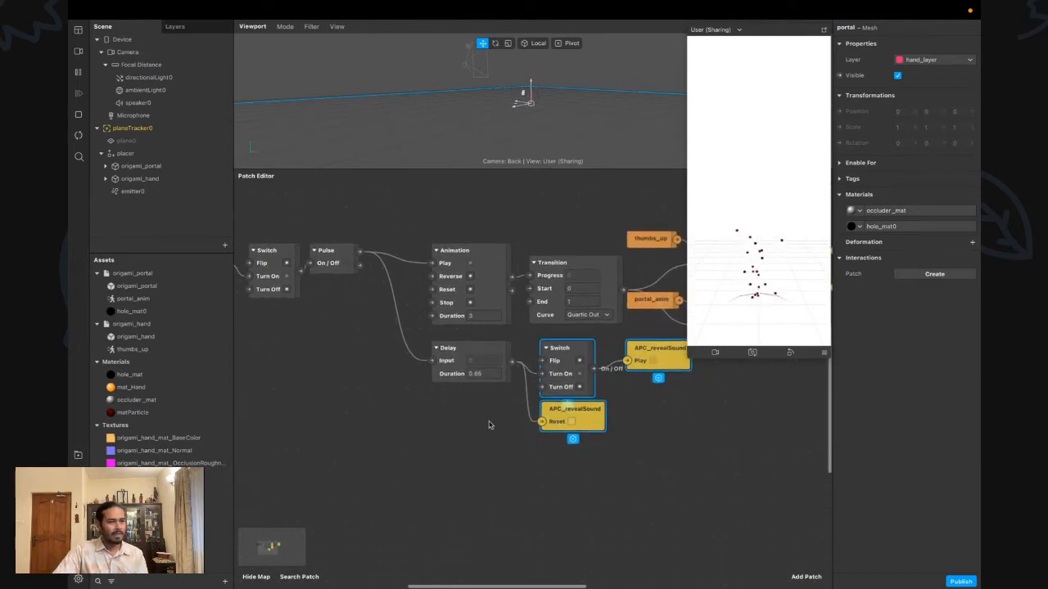
{"action": "left_click_drag", "start_coordinate": [511, 362], "coordinate": [538, 463]}
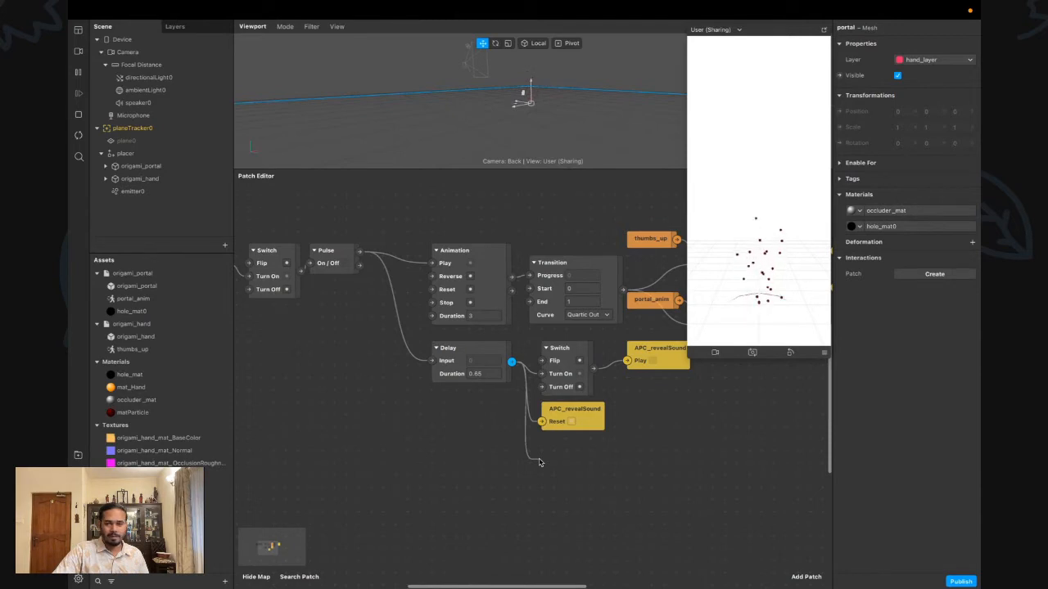
{"action": "left_click_drag", "start_coordinate": [538, 462], "coordinate": [538, 463]}
{"action": "left_click", "coordinate": [445, 481]}
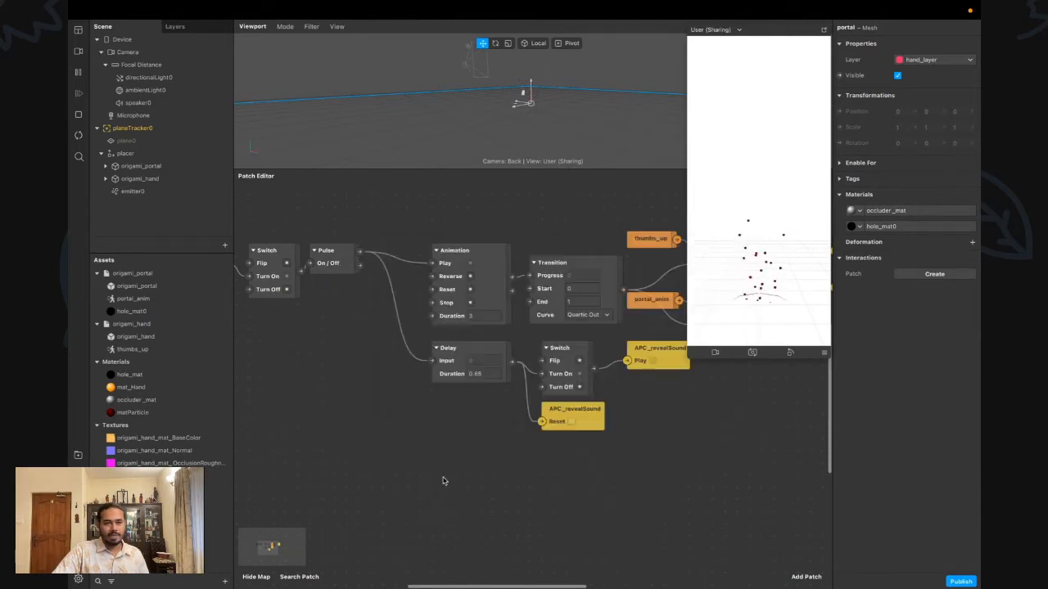
Test emitter0 with a birthrate of 0, and set the birthrate to 1
{"action": "left_click", "coordinate": [165, 193]}
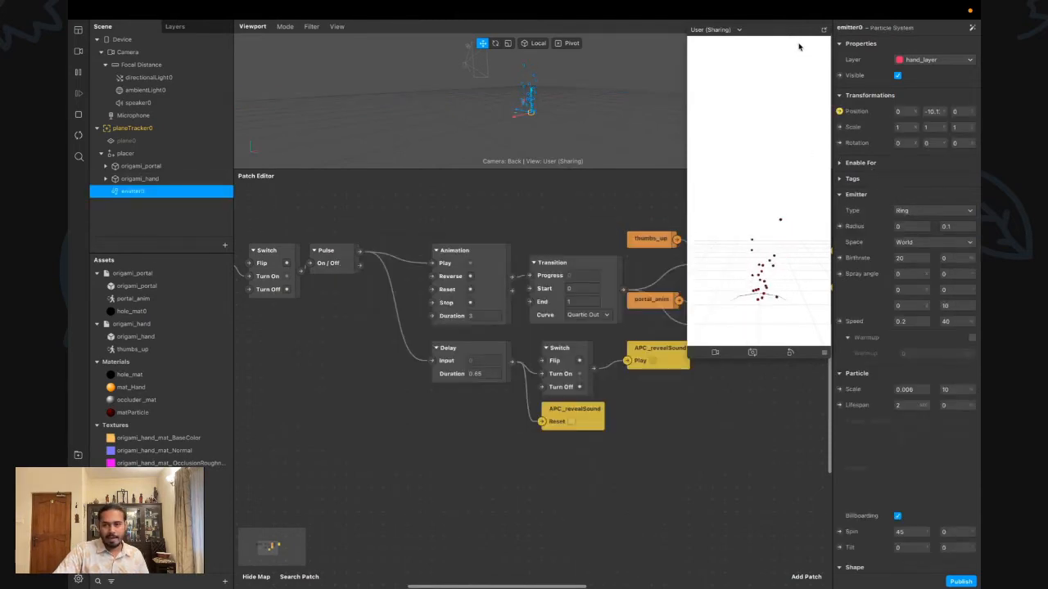
{"action": "left_click", "coordinate": [908, 258]}
{"action": "type", "text": "0"}
{"action": "key", "text": "Return"}
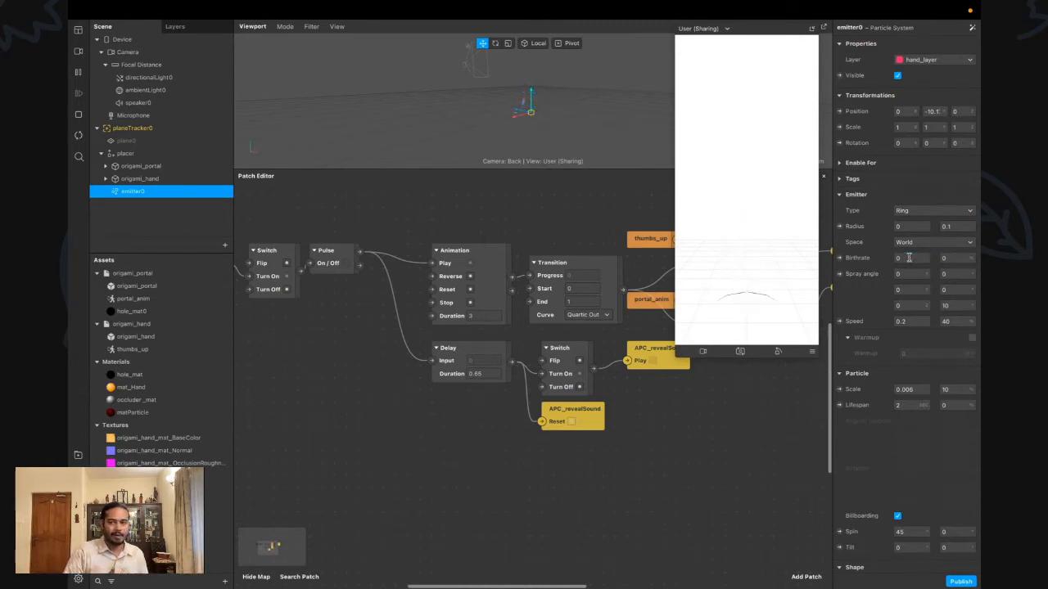
{"action": "left_click", "coordinate": [908, 257]}
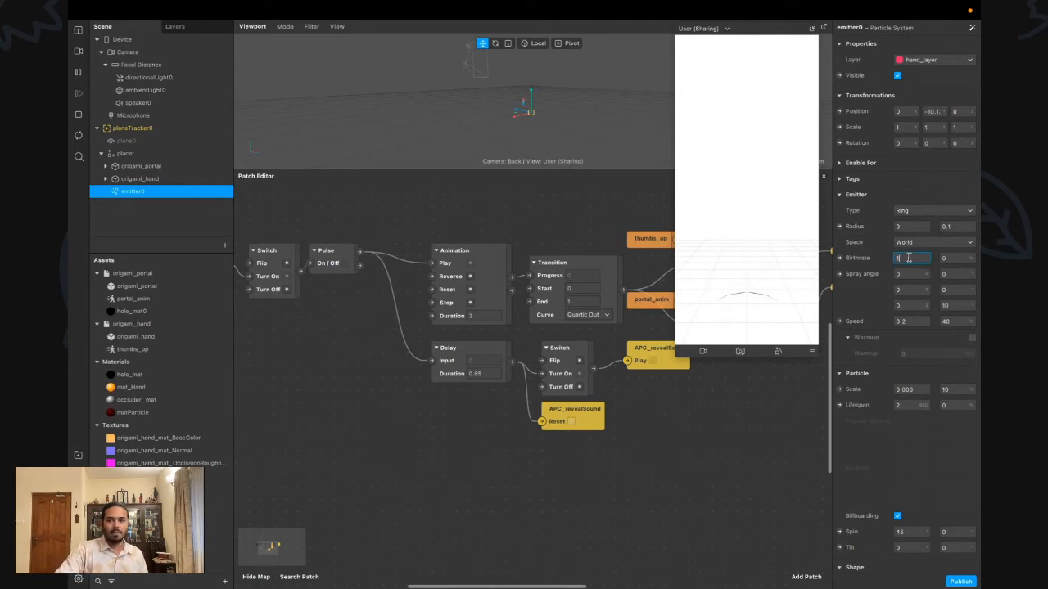
{"action": "key", "text": "Return"}
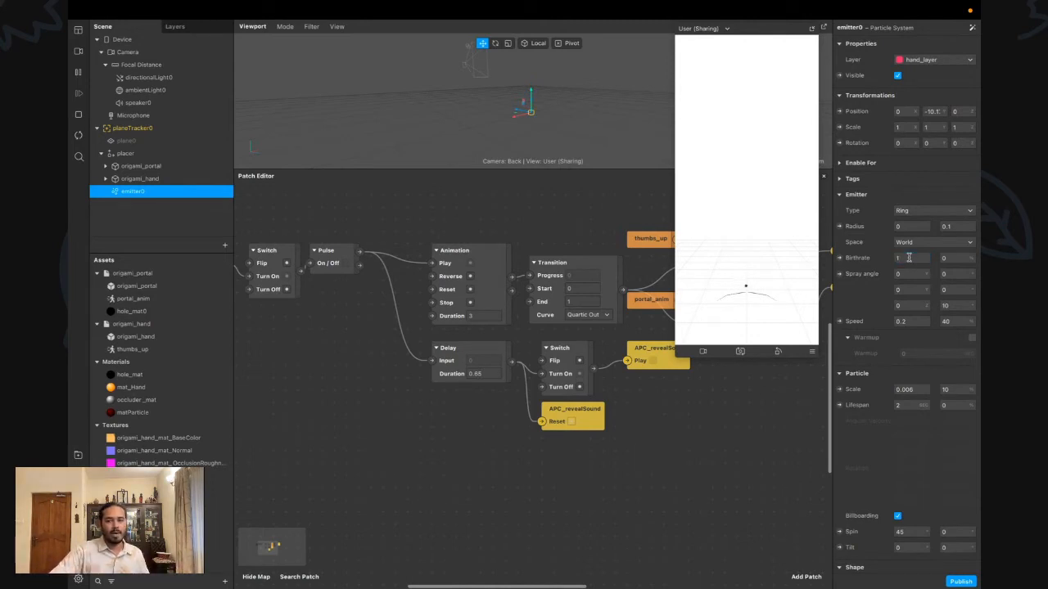
Create a patch for emitter0's birthrate and place it below the APC_revealSound Reset patch
{"action": "left_click", "coordinate": [909, 258]}
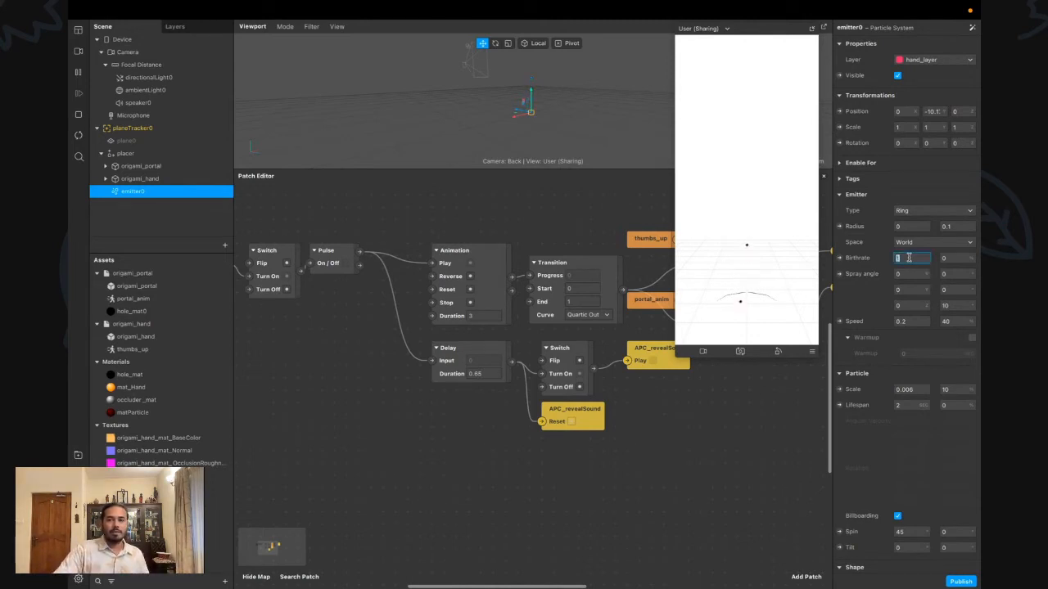
{"action": "left_click", "coordinate": [839, 258]}
{"action": "left_click_drag", "start_coordinate": [621, 409], "coordinate": [628, 485]}
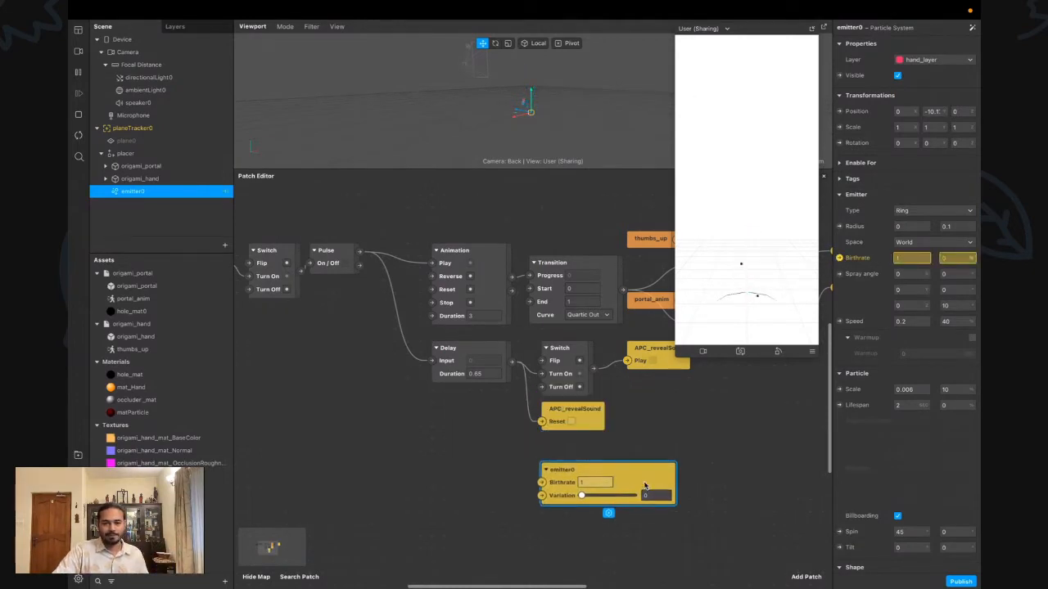
Add an Animation patch driven by the Pulse patch's first output, in the free area below the Delay patch
{"action": "left_click_drag", "start_coordinate": [359, 252], "coordinate": [414, 461]}
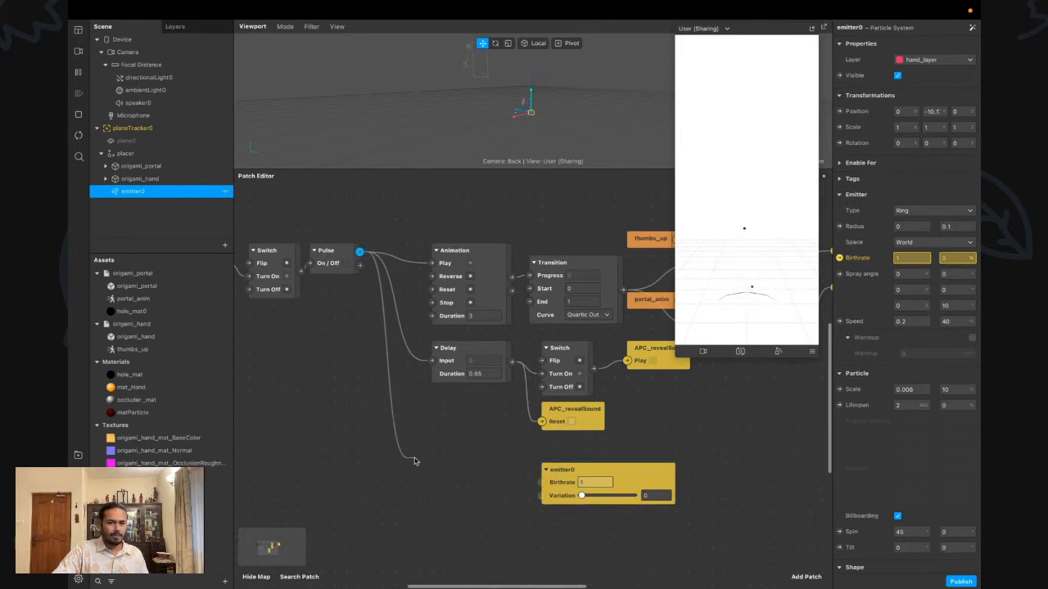
{"action": "left_click_drag", "start_coordinate": [414, 461], "coordinate": [414, 462]}
{"action": "type", "text": "an"}
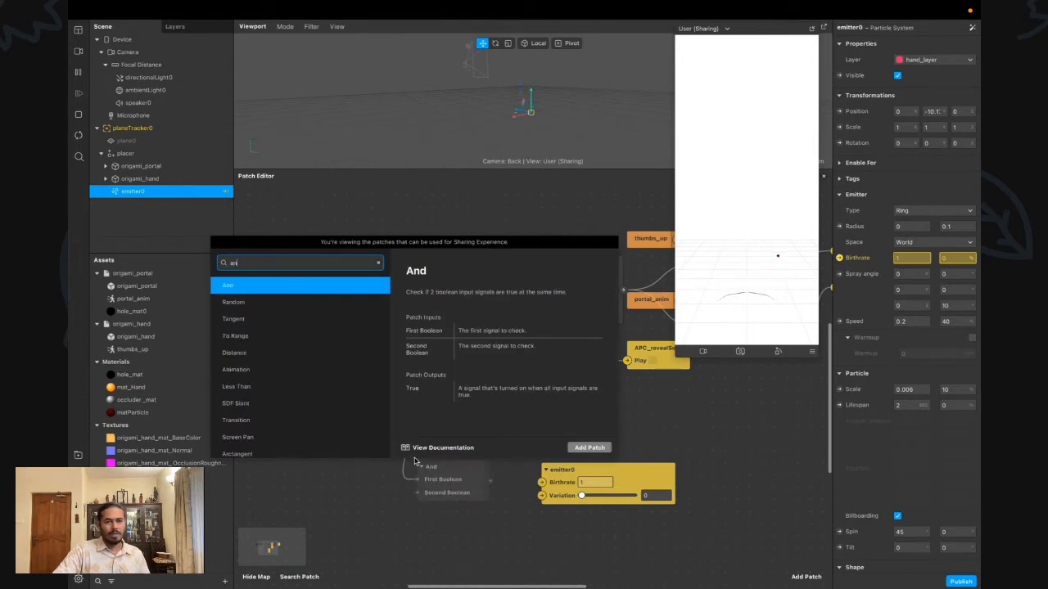
{"action": "type", "text": "mi"}
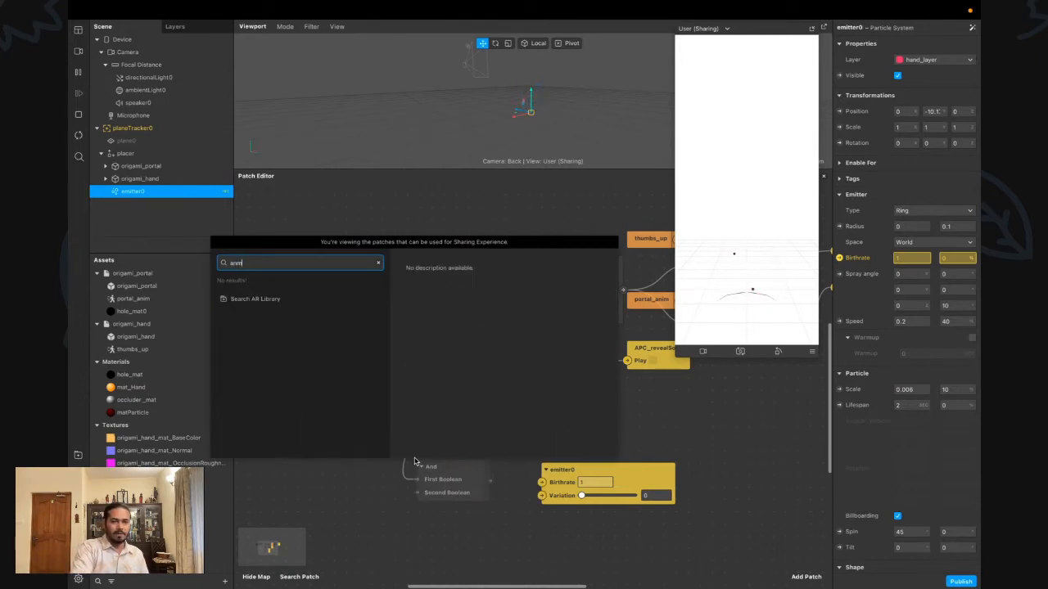
{"action": "key", "text": "BackSpace"}
{"action": "key", "text": "BackSpace"}
{"action": "key", "text": "BackSpace"}
{"action": "type", "text": "nim"}
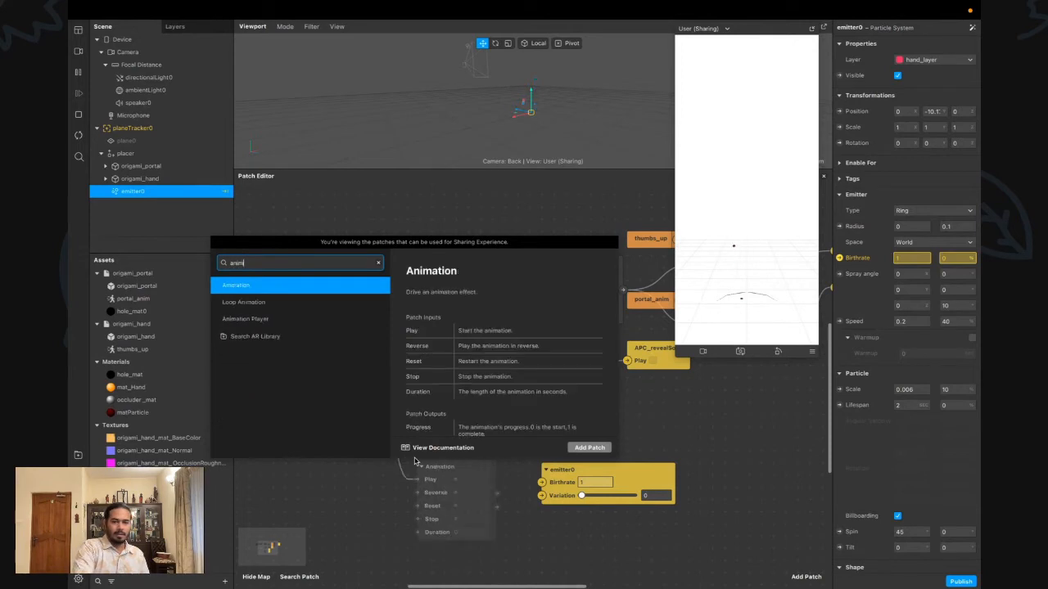
{"action": "key", "text": "Return"}
Add a Transition patch driven by the new Animation's progress and switch its value type to Number
{"action": "left_click_drag", "start_coordinate": [459, 483], "coordinate": [405, 464]}
{"action": "type", "text": "trans"}
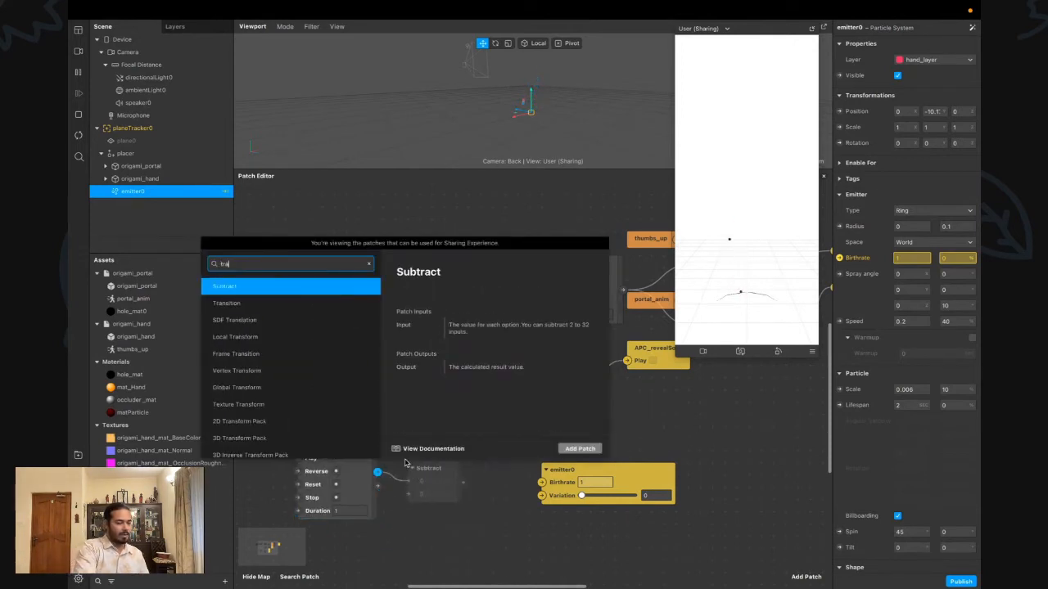
{"action": "key", "text": "Return"}
{"action": "left_click_drag", "start_coordinate": [513, 517], "coordinate": [496, 458]}
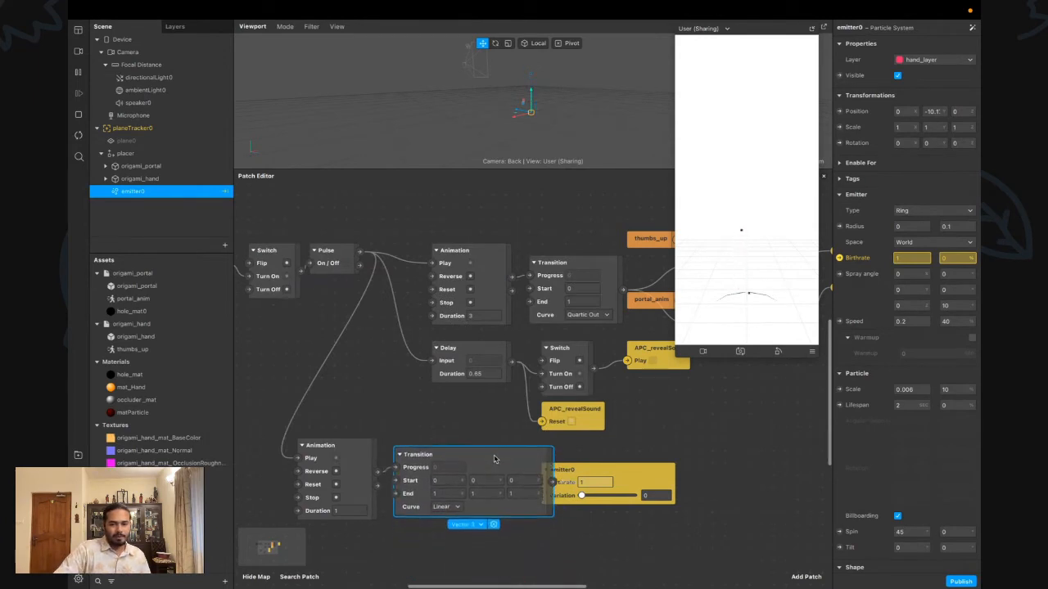
{"action": "left_click", "coordinate": [479, 532]}
{"action": "left_click", "coordinate": [478, 548]}
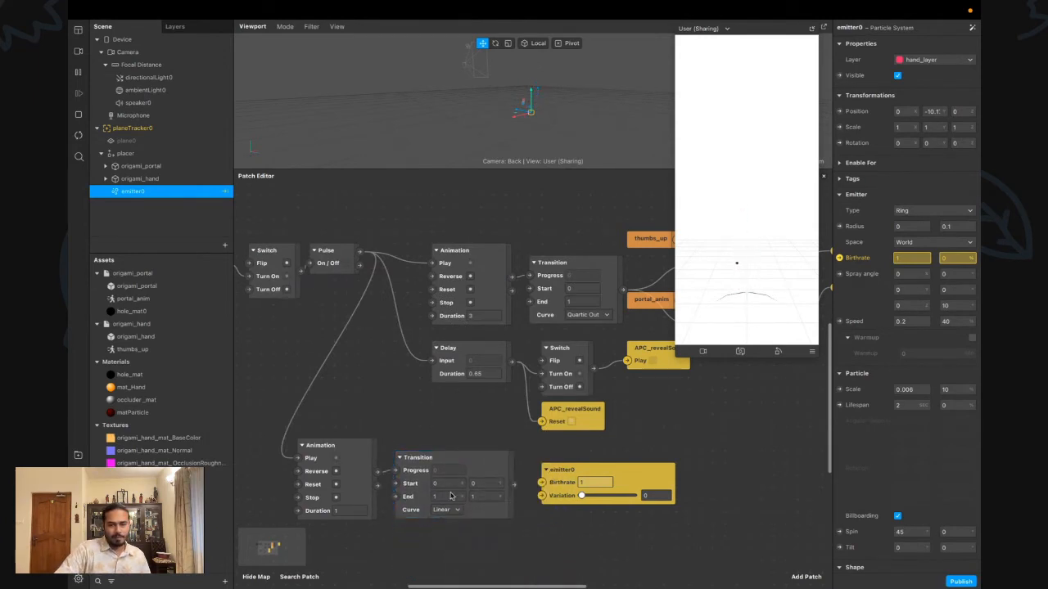
{"action": "left_click", "coordinate": [456, 528]}
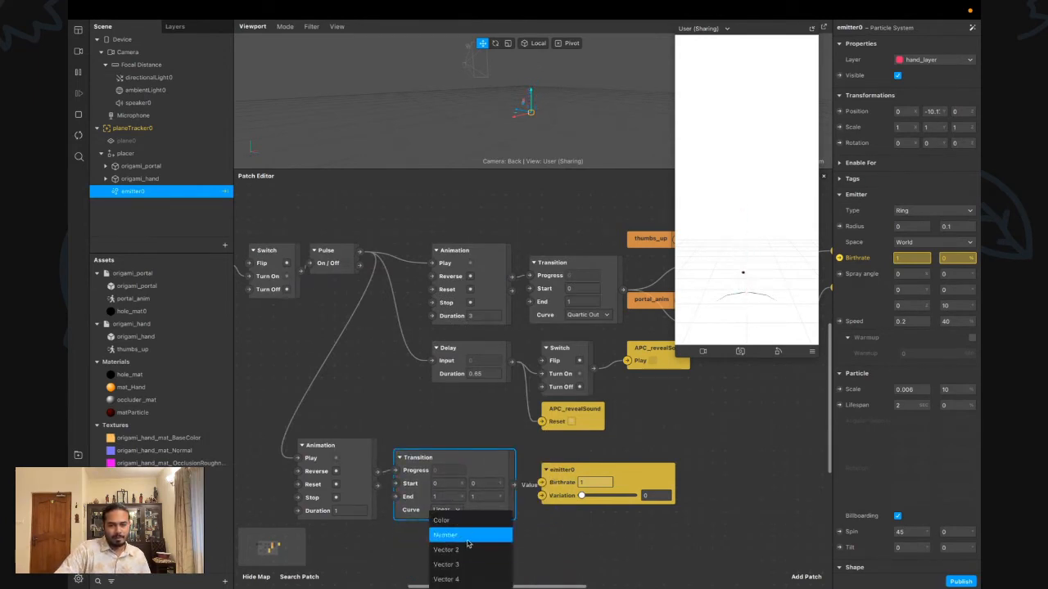
{"action": "left_click", "coordinate": [465, 534]}
Set the new Transition's End value to 20 and connect its output to emitter0's Birthrate
{"action": "left_click", "coordinate": [452, 498]}
{"action": "type", "text": "2"}
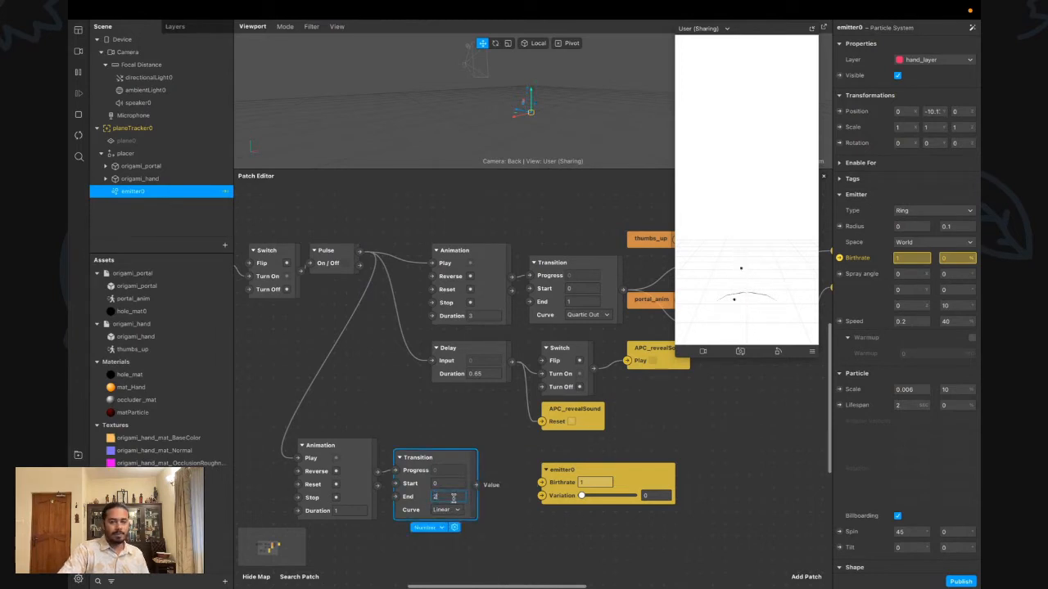
{"action": "type", "text": "0"}
{"action": "left_click_drag", "start_coordinate": [476, 484], "coordinate": [544, 484]}
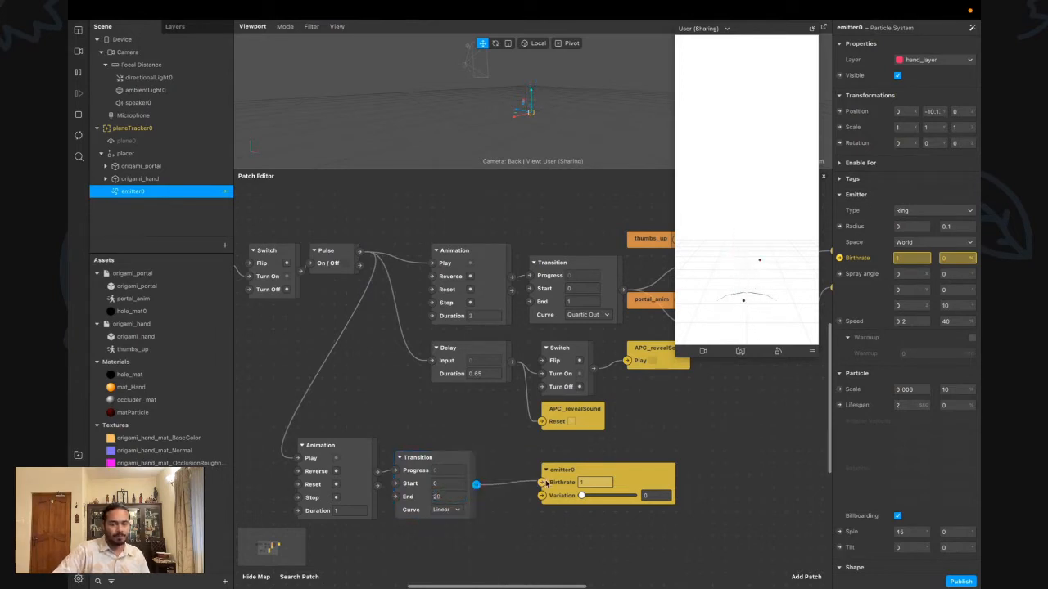
{"action": "left_click_drag", "start_coordinate": [339, 422], "coordinate": [447, 504]}
{"action": "left_click", "coordinate": [504, 546]}
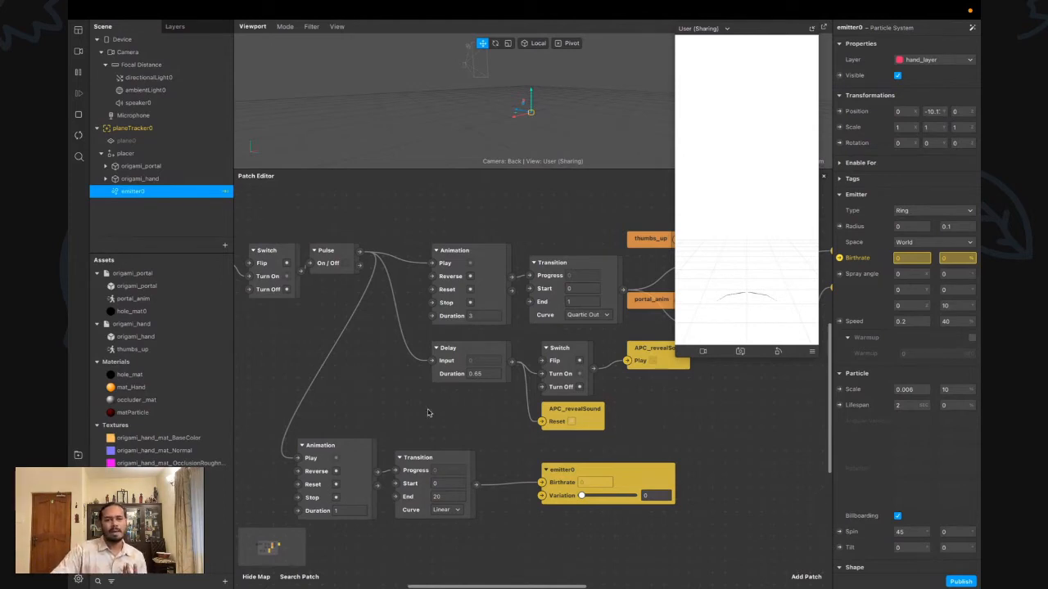
{"action": "left_click_drag", "start_coordinate": [350, 432], "coordinate": [406, 459]}
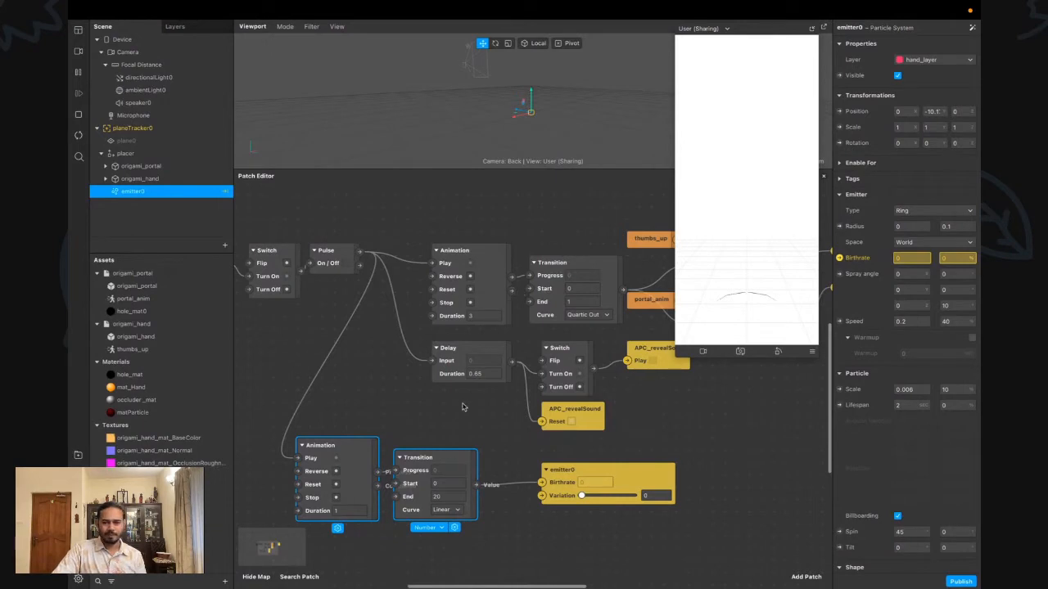
{"action": "left_click_drag", "start_coordinate": [511, 276], "coordinate": [526, 220]}
{"action": "left_click", "coordinate": [533, 211]}
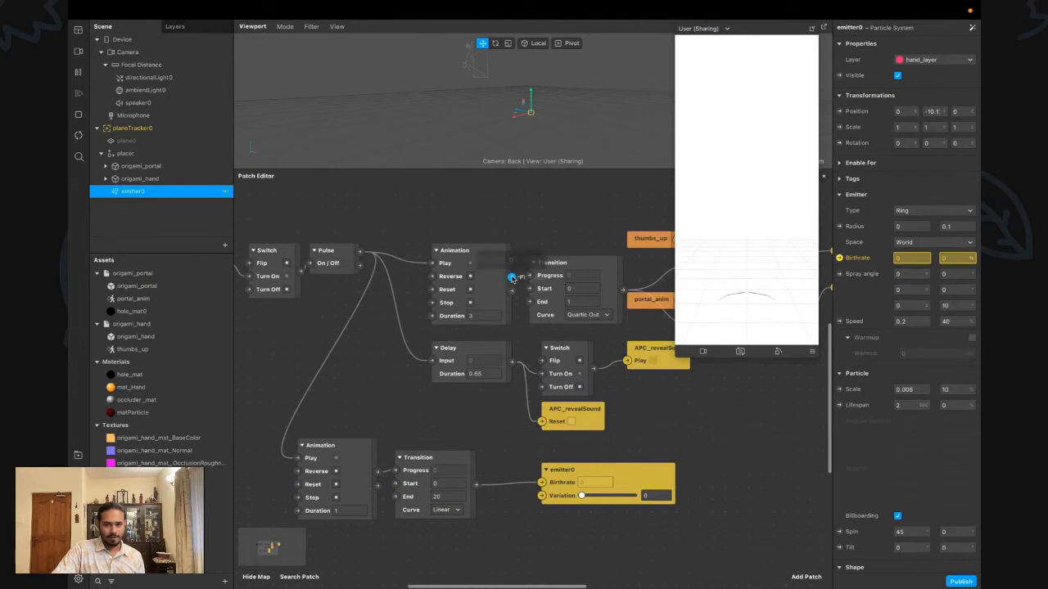
Add a Multiply patch driven by the upper Animation's progress and set its second value to 20
{"action": "left_click_drag", "start_coordinate": [513, 278], "coordinate": [446, 419]}
{"action": "type", "text": "mul"}
{"action": "key", "text": "Return"}
{"action": "scroll", "coordinate": [419, 414], "scroll_direction": "right", "scroll_amount": 1}
{"action": "left_click", "coordinate": [435, 437]}
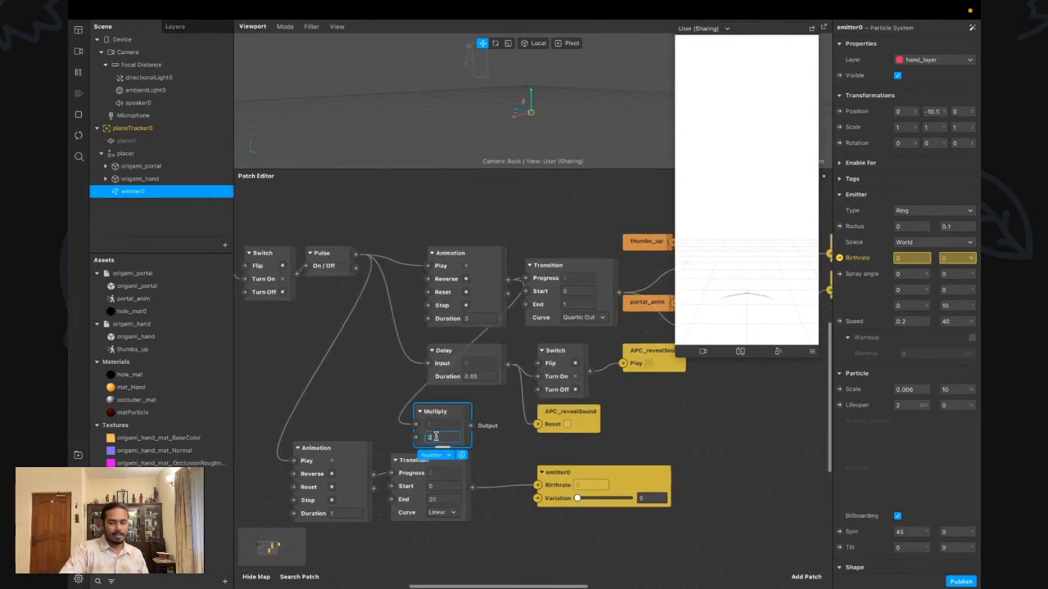
{"action": "type", "text": "20"}
Connect the Multiply patch's output to emitter0's Birthrate in place of the lower Transition
{"action": "scroll", "coordinate": [472, 432], "scroll_direction": "up", "scroll_amount": 1}
{"action": "left_click_drag", "start_coordinate": [472, 432], "coordinate": [535, 501]}
{"action": "scroll", "coordinate": [484, 433], "scroll_direction": "up", "scroll_amount": 1}
{"action": "left_click", "coordinate": [500, 455]}
Connect the Delay patch's output to the lower Animation's Play input in place of the Pulse connection
{"action": "left_click_drag", "start_coordinate": [275, 508], "coordinate": [412, 526]}
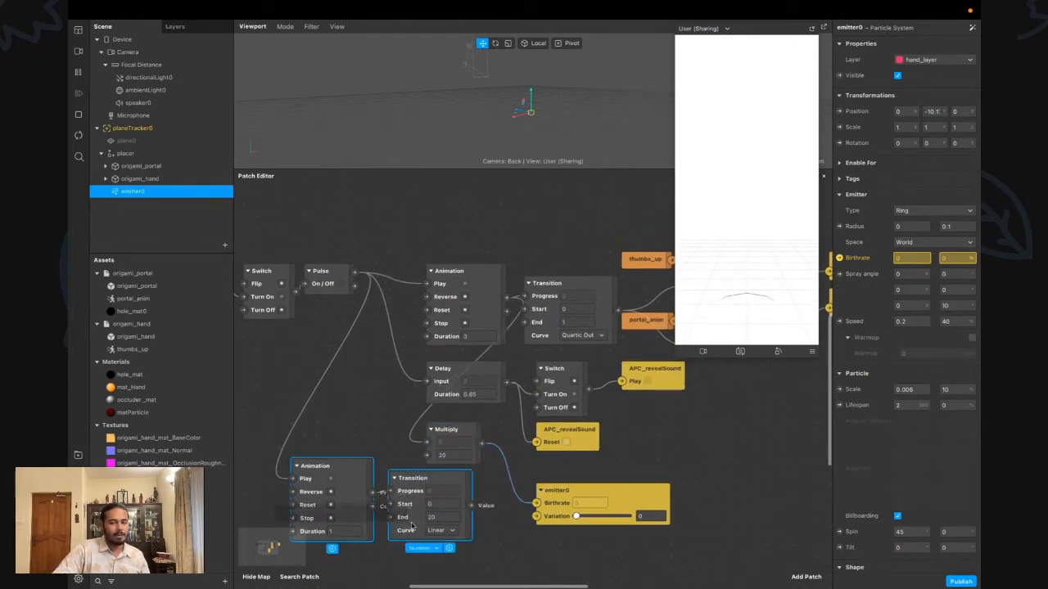
{"action": "left_click", "coordinate": [515, 542]}
{"action": "scroll", "coordinate": [405, 407], "scroll_direction": "down", "scroll_amount": 1}
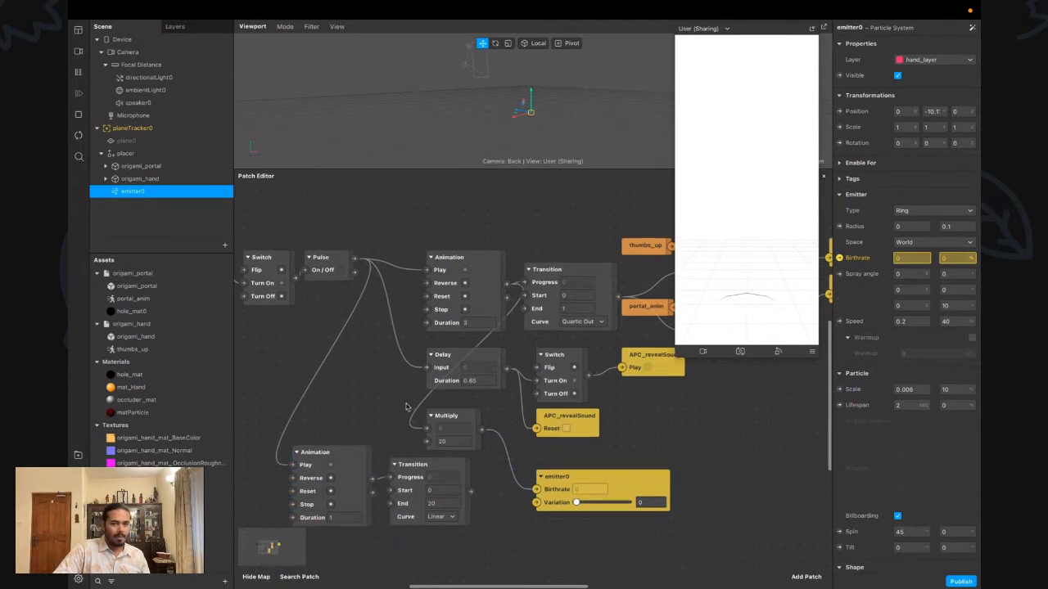
{"action": "scroll", "coordinate": [334, 397], "scroll_direction": "down", "scroll_amount": 1}
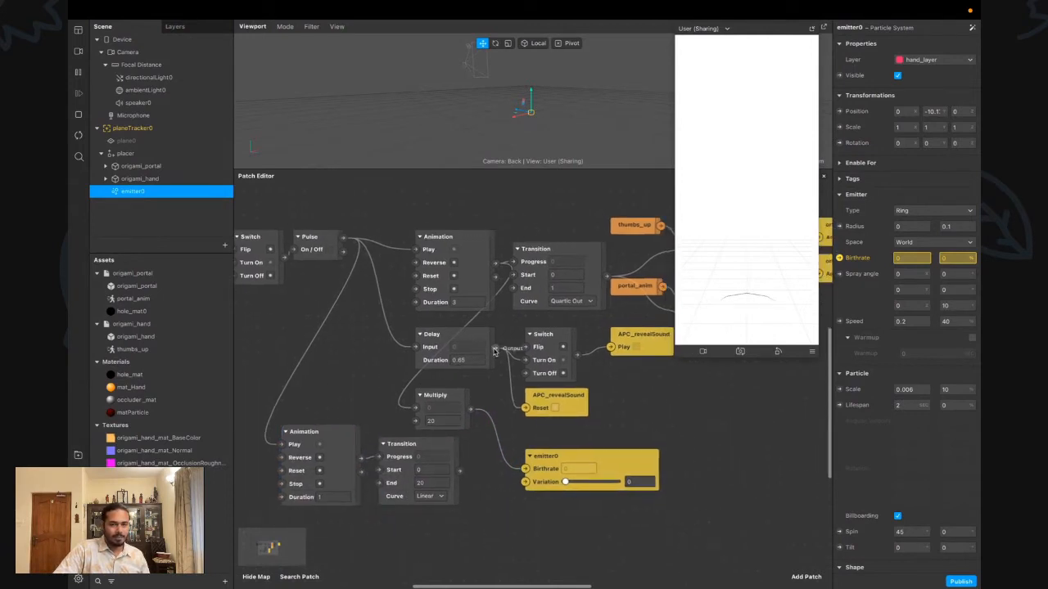
{"action": "left_click_drag", "start_coordinate": [494, 351], "coordinate": [278, 448]}
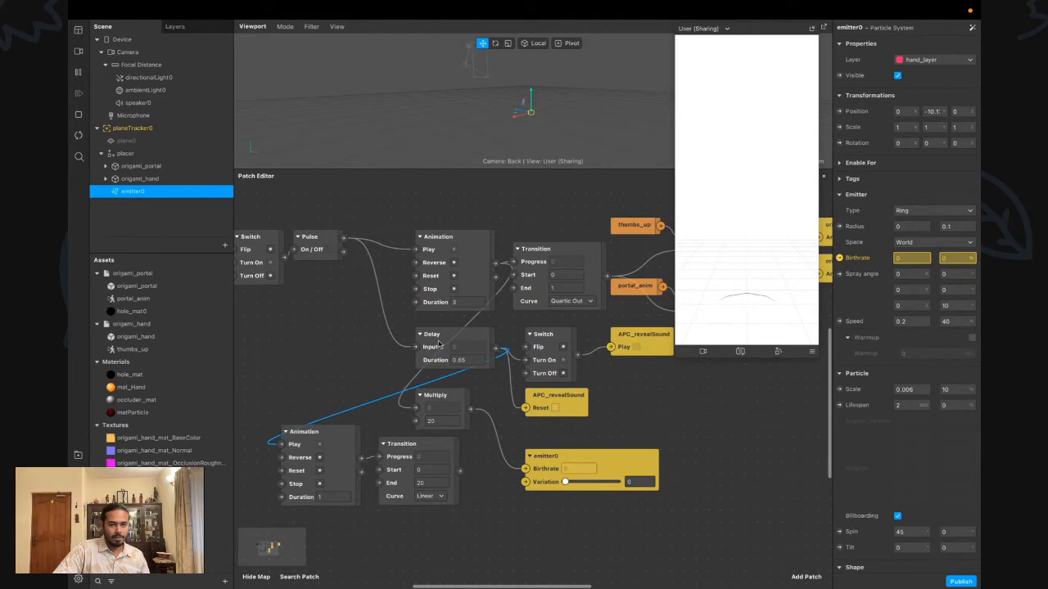
Shift the Delay patch slightly left and the Multiply patch slightly right to space out the graph
{"action": "left_click_drag", "start_coordinate": [439, 345], "coordinate": [337, 342]}
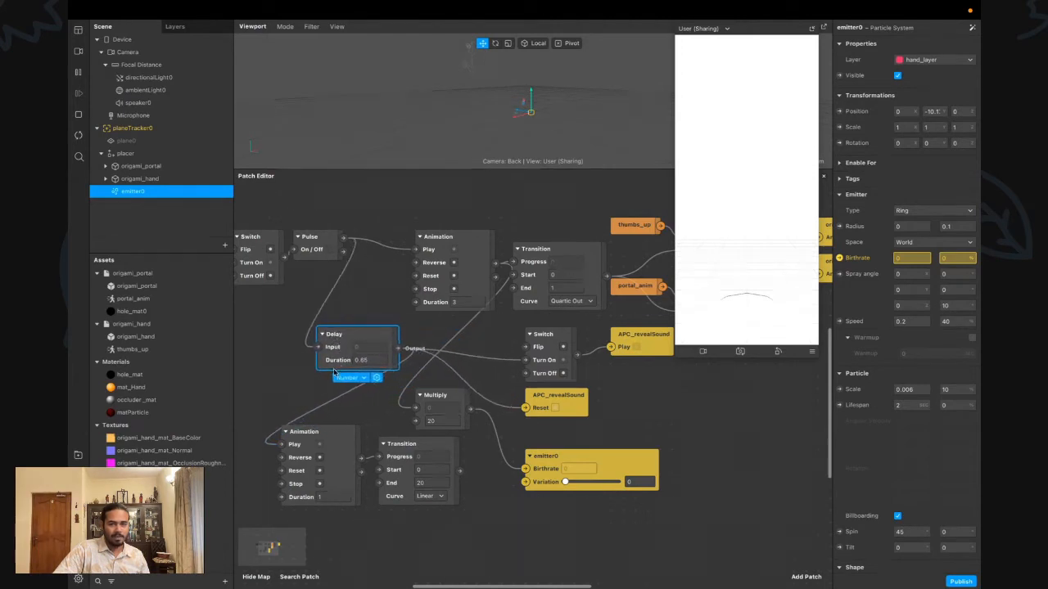
{"action": "scroll", "coordinate": [334, 373], "scroll_direction": "down", "scroll_amount": 1}
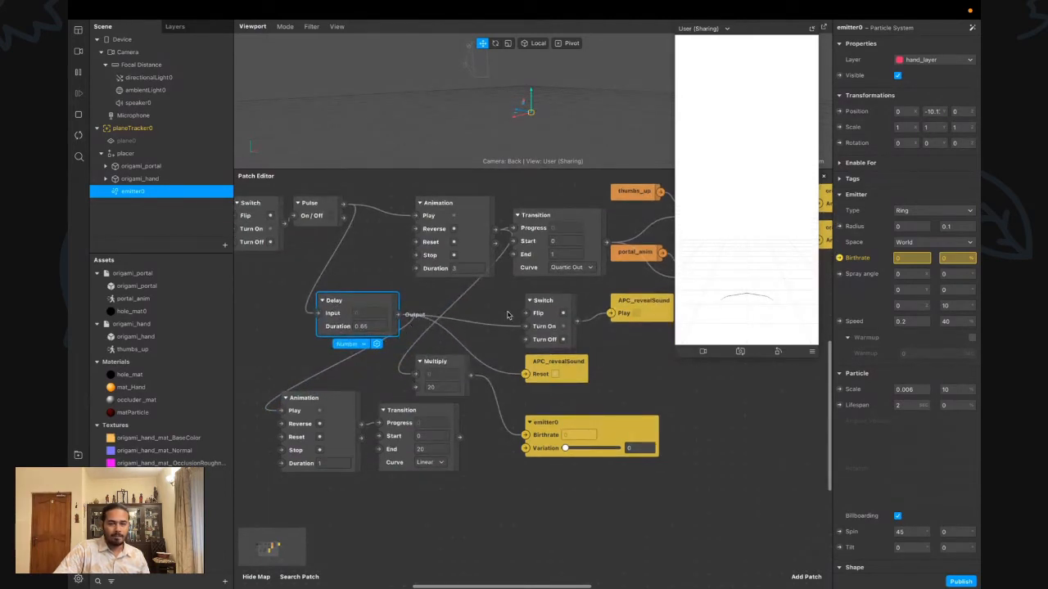
{"action": "left_click_drag", "start_coordinate": [446, 374], "coordinate": [470, 374]}
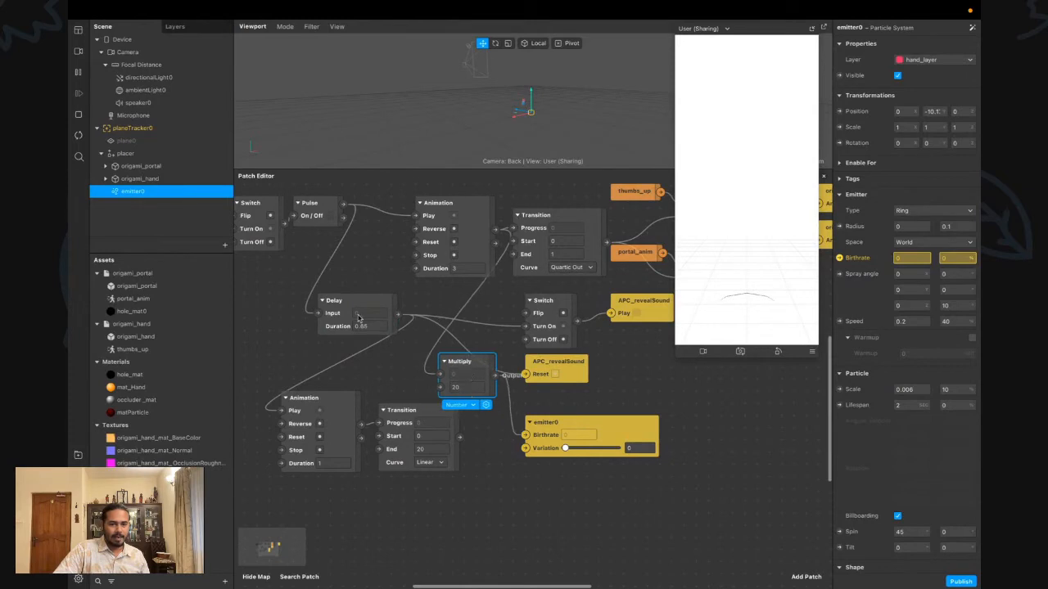
{"action": "left_click_drag", "start_coordinate": [358, 317], "coordinate": [419, 317]}
{"action": "left_click_drag", "start_coordinate": [449, 381], "coordinate": [452, 378]}
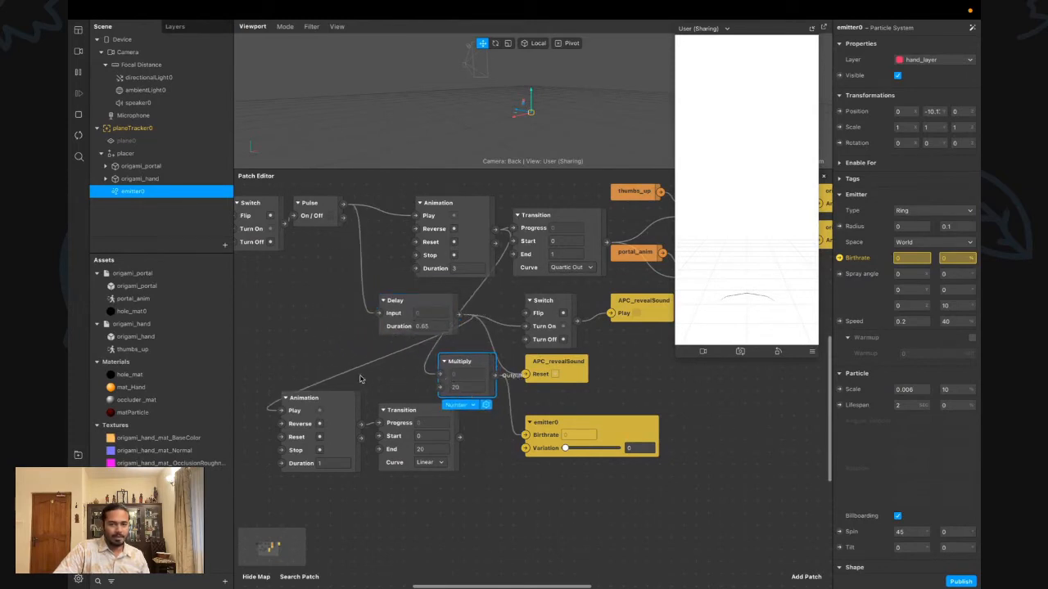
Duplicate the 0.65 Delay patch and place the copy just below the original
{"action": "left_click", "coordinate": [397, 323]}
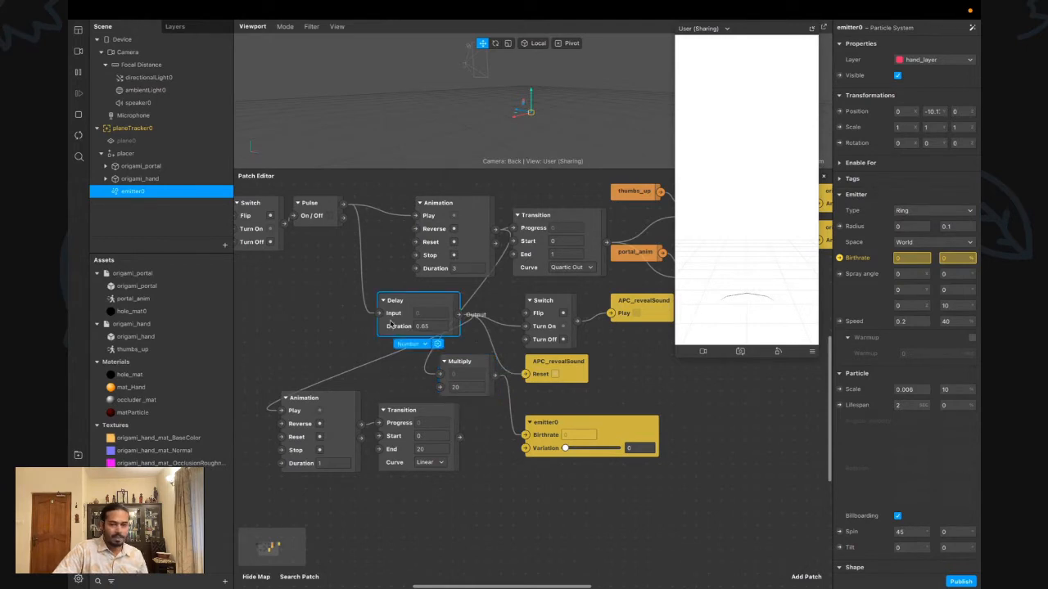
{"action": "key", "text": "ctrl+c"}
{"action": "key", "text": "ctrl+v"}
{"action": "left_click_drag", "start_coordinate": [412, 339], "coordinate": [373, 347]}
Delete the lower Animation and Transition patches and place the copied Delay left of the Multiply patch
{"action": "left_click_drag", "start_coordinate": [280, 424], "coordinate": [433, 446]}
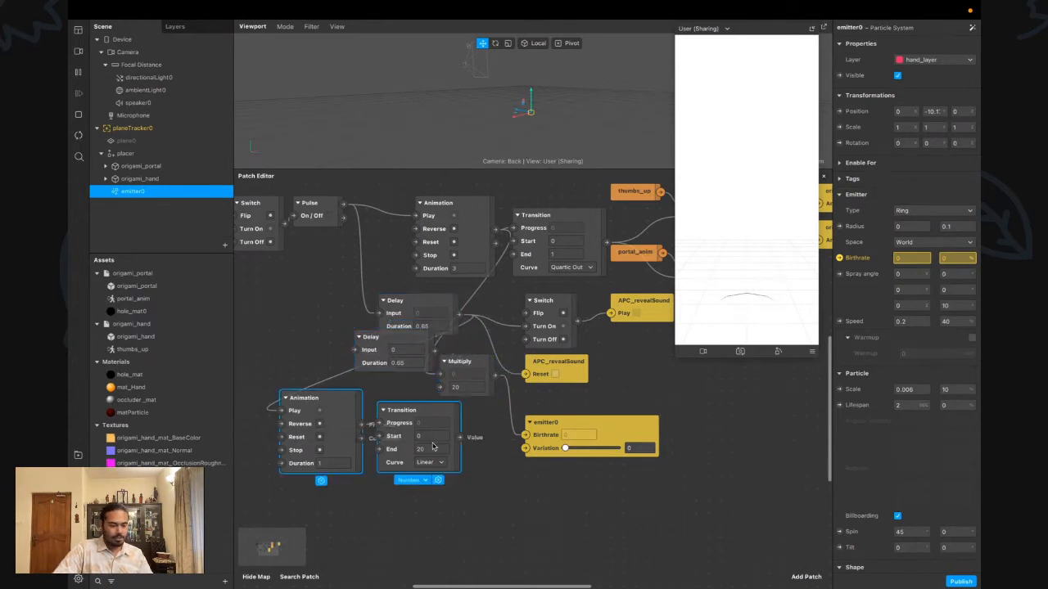
{"action": "key", "text": "Delete"}
{"action": "left_click_drag", "start_coordinate": [372, 337], "coordinate": [360, 361]}
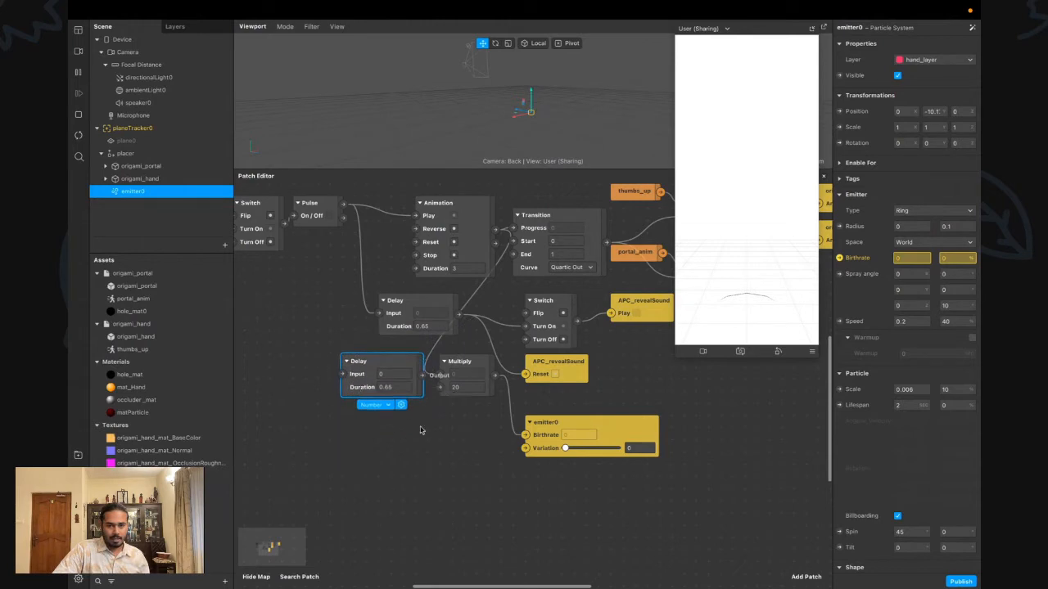
Route the Animation's progress through the copied Delay into the Multiply patch's first input
{"action": "mouse_move", "coordinate": [438, 307]}
{"action": "left_mouse_down"}
{"action": "mouse_move", "coordinate": [419, 304]}
{"action": "mouse_move", "coordinate": [439, 307]}
{"action": "left_mouse_up"}
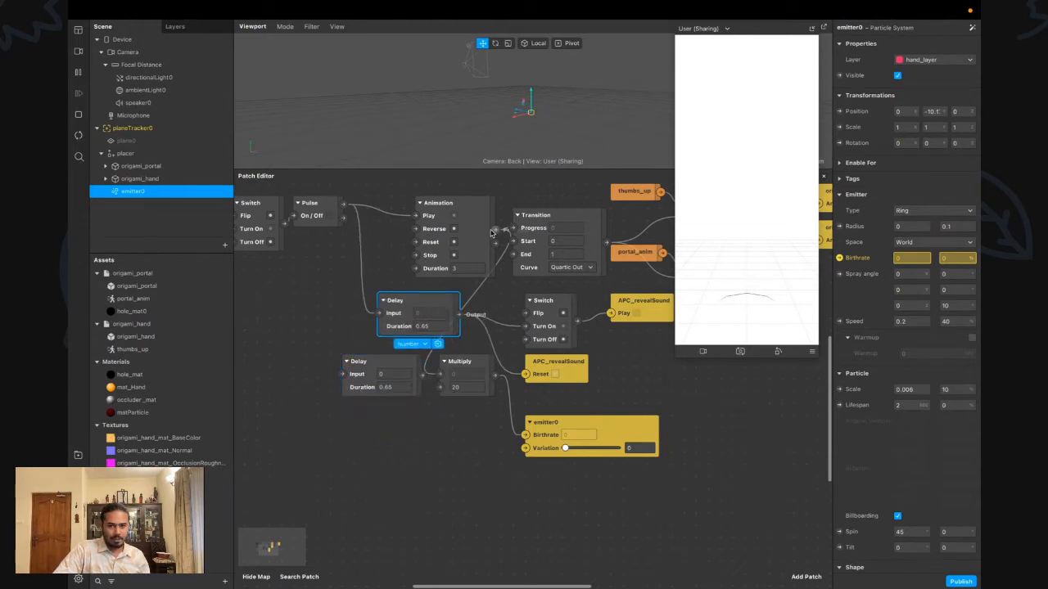
{"action": "left_click_drag", "start_coordinate": [494, 230], "coordinate": [343, 376]}
{"action": "left_click_drag", "start_coordinate": [414, 378], "coordinate": [461, 371]}
{"action": "left_click", "coordinate": [409, 389]}
Arrange the copied Delay, Multiply and emitter0 patches in one row beneath the APC_revealSound Reset patch
{"action": "left_click_drag", "start_coordinate": [382, 380], "coordinate": [564, 503]}
{"action": "left_click", "coordinate": [701, 472]}
{"action": "left_click_drag", "start_coordinate": [602, 432], "coordinate": [785, 468]}
{"action": "left_click_drag", "start_coordinate": [561, 487], "coordinate": [586, 402]}
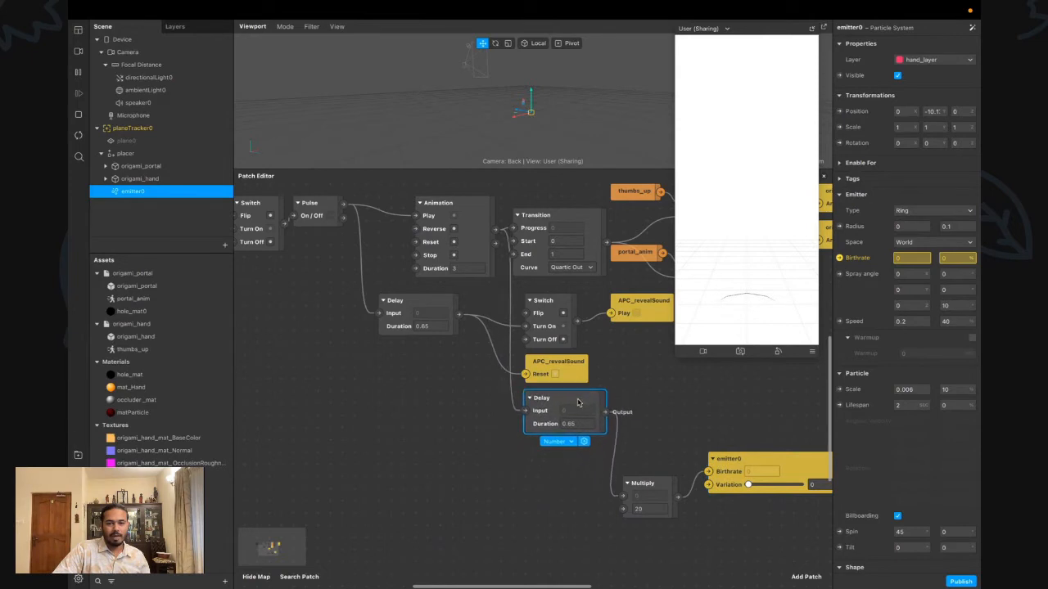
{"action": "left_click", "coordinate": [473, 346]}
{"action": "left_click", "coordinate": [406, 303]}
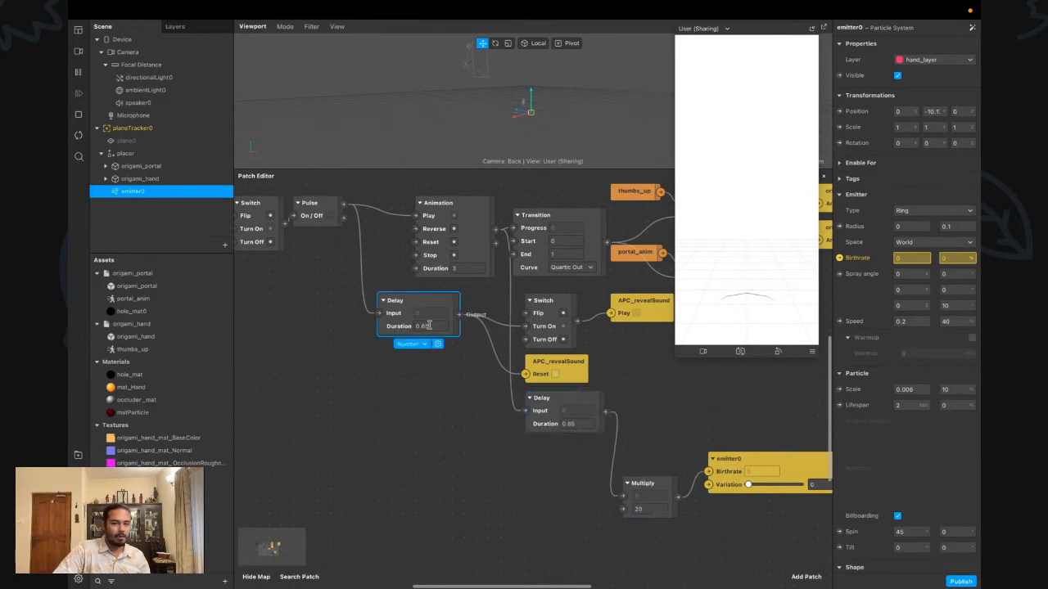
{"action": "left_click", "coordinate": [460, 411]}
{"action": "left_click_drag", "start_coordinate": [642, 483], "coordinate": [642, 398]}
{"action": "left_click_drag", "start_coordinate": [753, 459], "coordinate": [746, 412]}
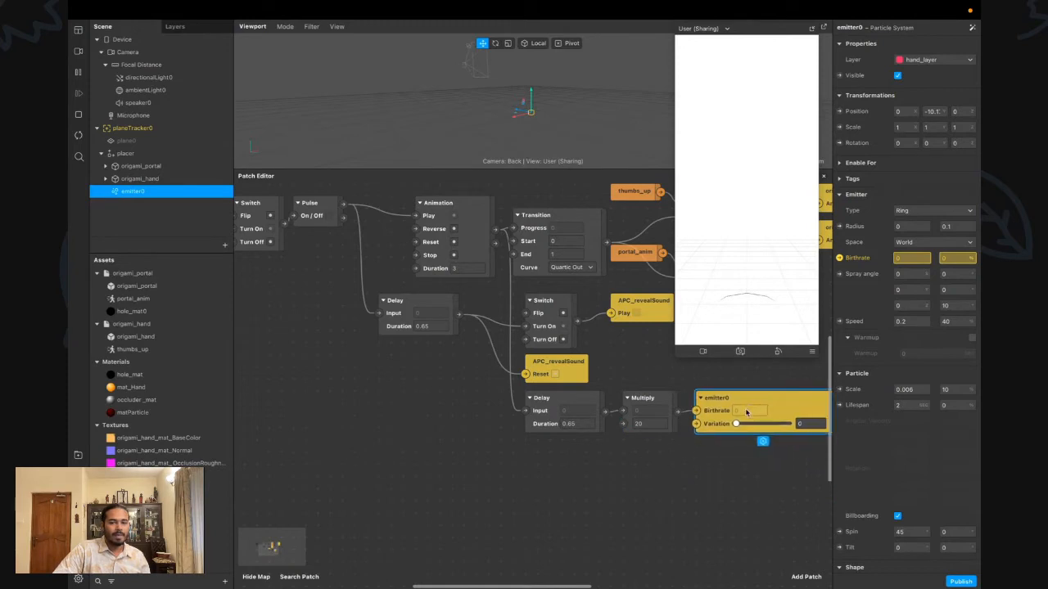
Restart the effect, tap the preview to test the delayed particle burst, and examine the hand in the viewport up close
{"action": "scroll", "coordinate": [645, 433], "scroll_direction": "right", "scroll_amount": 3}
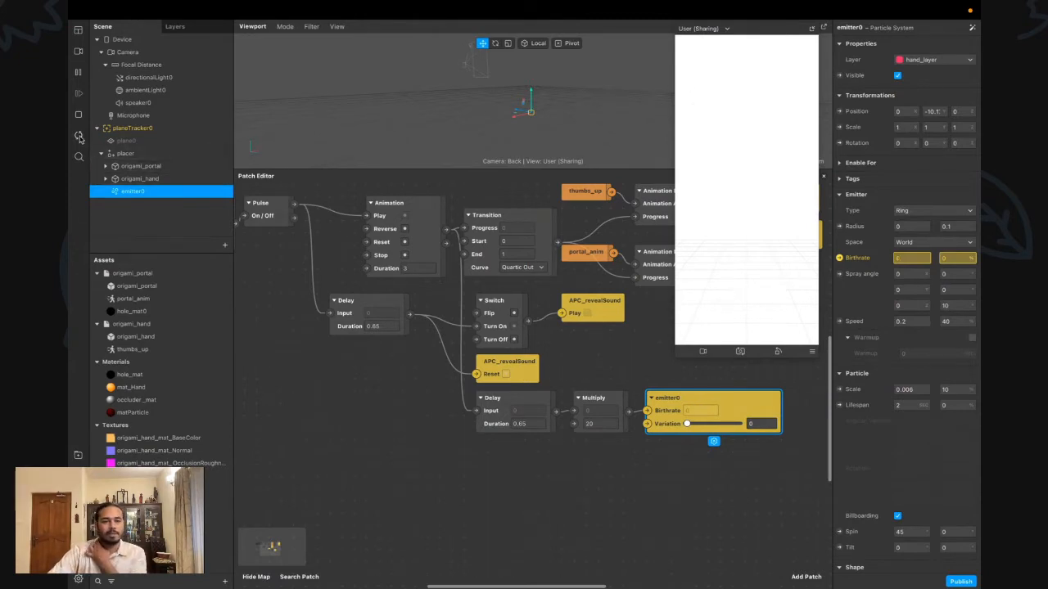
{"action": "left_click", "coordinate": [752, 258]}
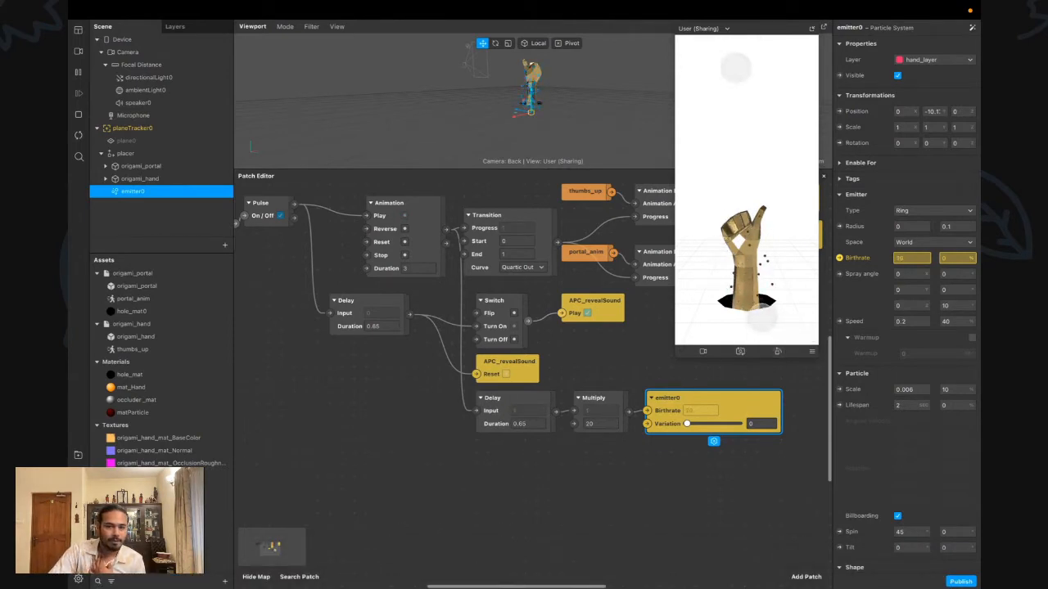
{"action": "scroll", "coordinate": [540, 137], "scroll_direction": "up", "scroll_amount": 5}
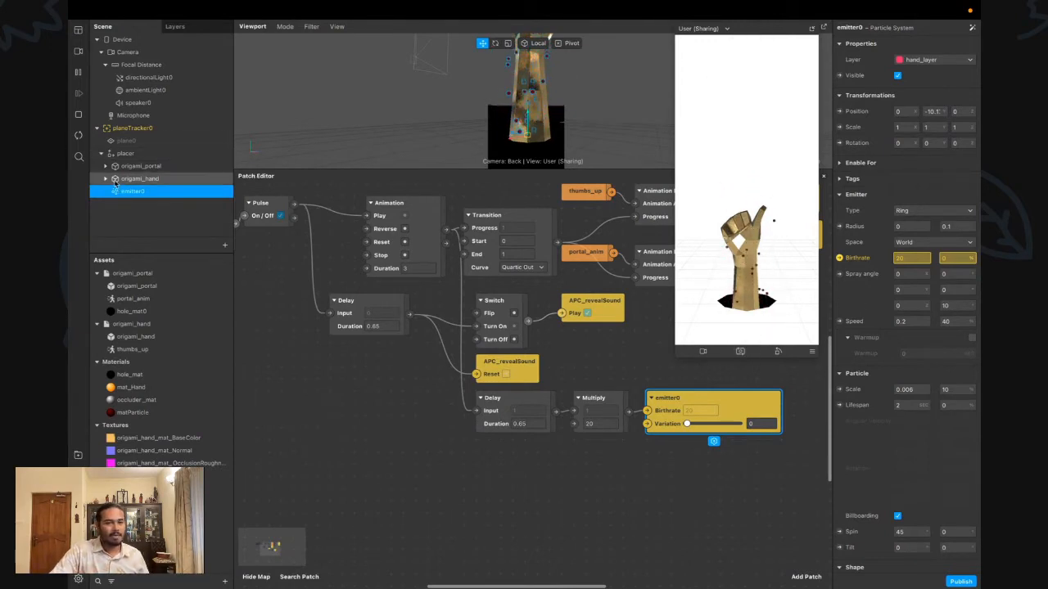
Delete the copied Delay patch that links the Animation's progress to the Multiply patch
{"action": "left_click_drag", "start_coordinate": [507, 422], "coordinate": [463, 443]}
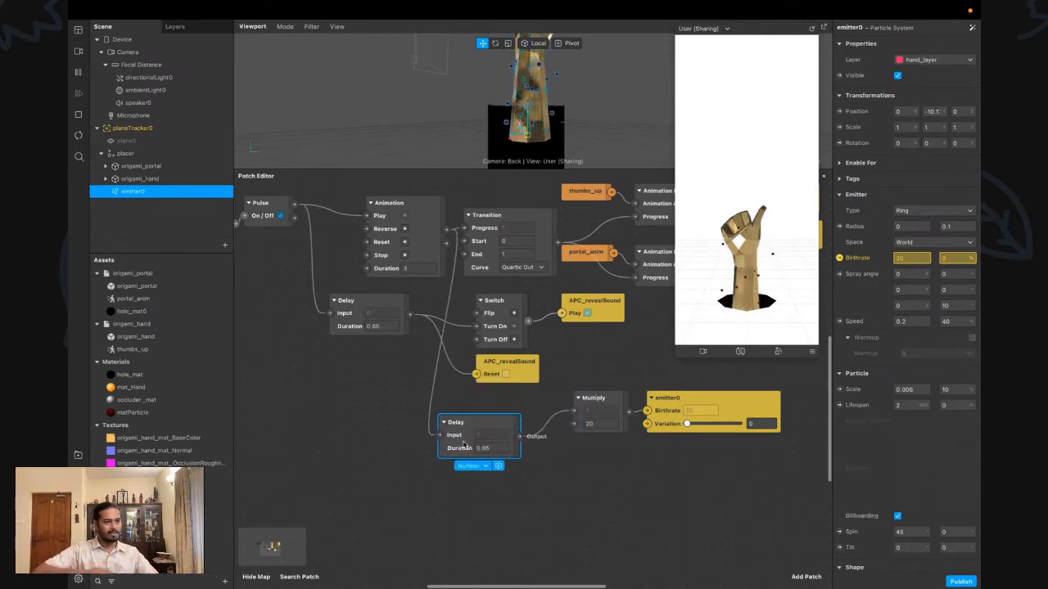
{"action": "scroll", "coordinate": [463, 445], "scroll_direction": "down", "scroll_amount": 1}
{"action": "left_click", "coordinate": [416, 444]}
{"action": "left_click_drag", "start_coordinate": [414, 410], "coordinate": [496, 439]}
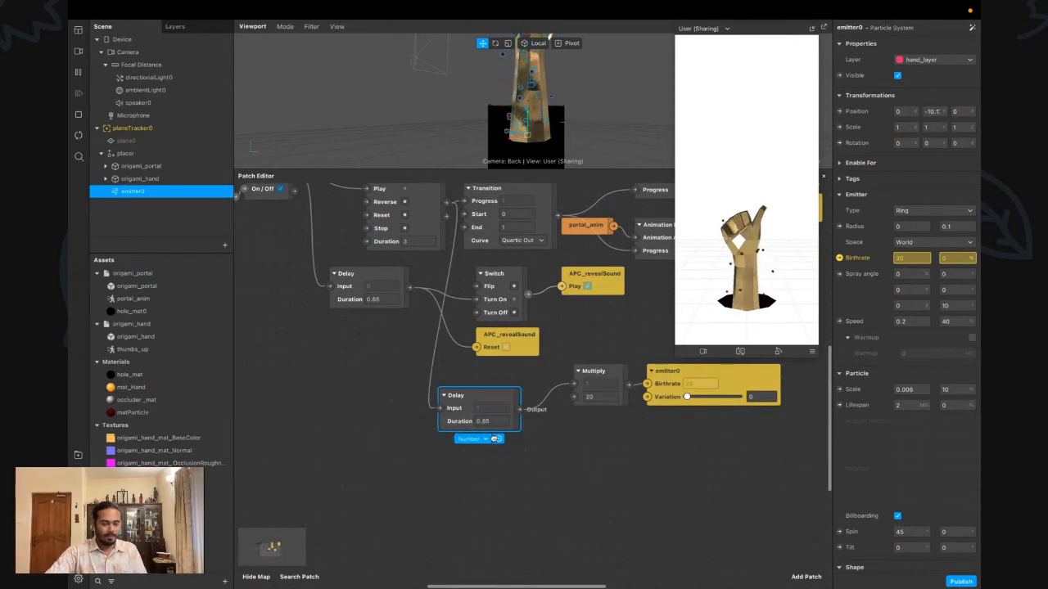
{"action": "key", "text": "Delete"}
{"action": "scroll", "coordinate": [440, 423], "scroll_direction": "up", "scroll_amount": 3}
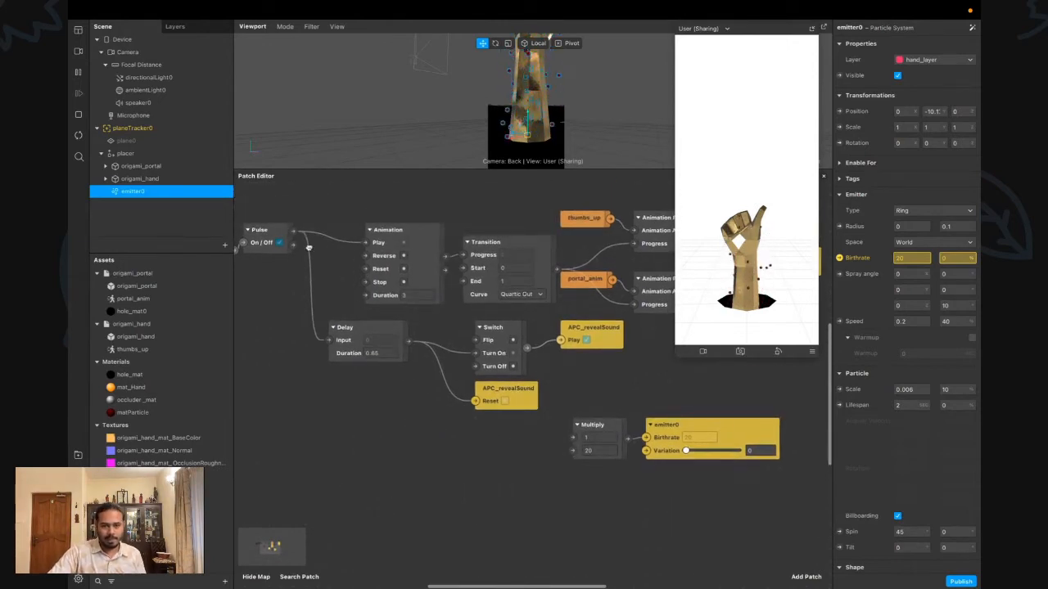
Connect the Animation's progress directly to the Multiply patch's first input and move Multiply and emitter0 beneath the APC_revealSound Reset patch
{"action": "left_click_drag", "start_coordinate": [293, 234], "coordinate": [359, 526]}
{"action": "left_click", "coordinate": [571, 548]}
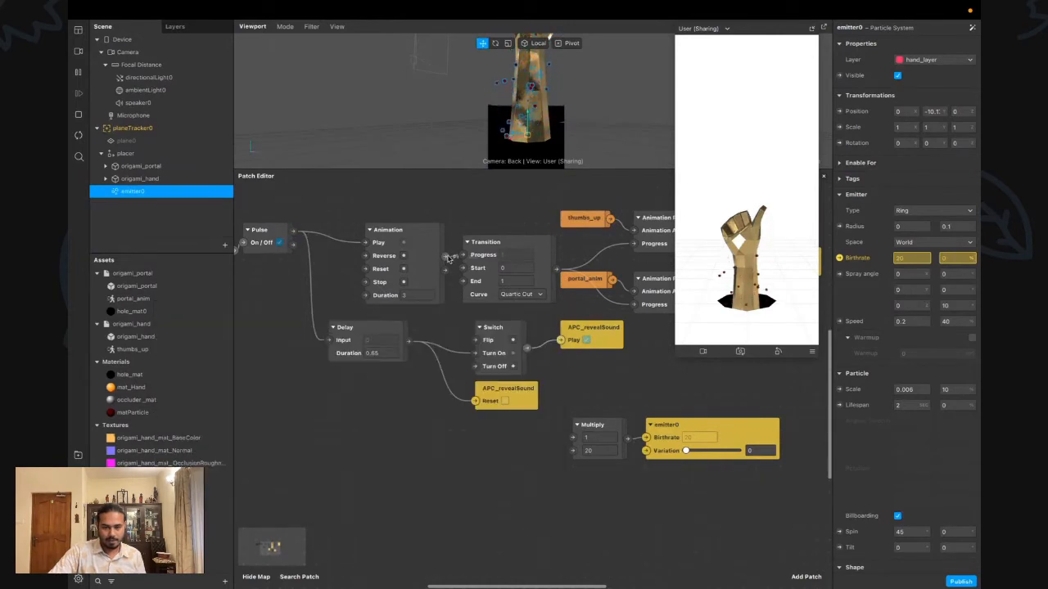
{"action": "left_click_drag", "start_coordinate": [590, 399], "coordinate": [587, 443]}
{"action": "left_click", "coordinate": [593, 474]}
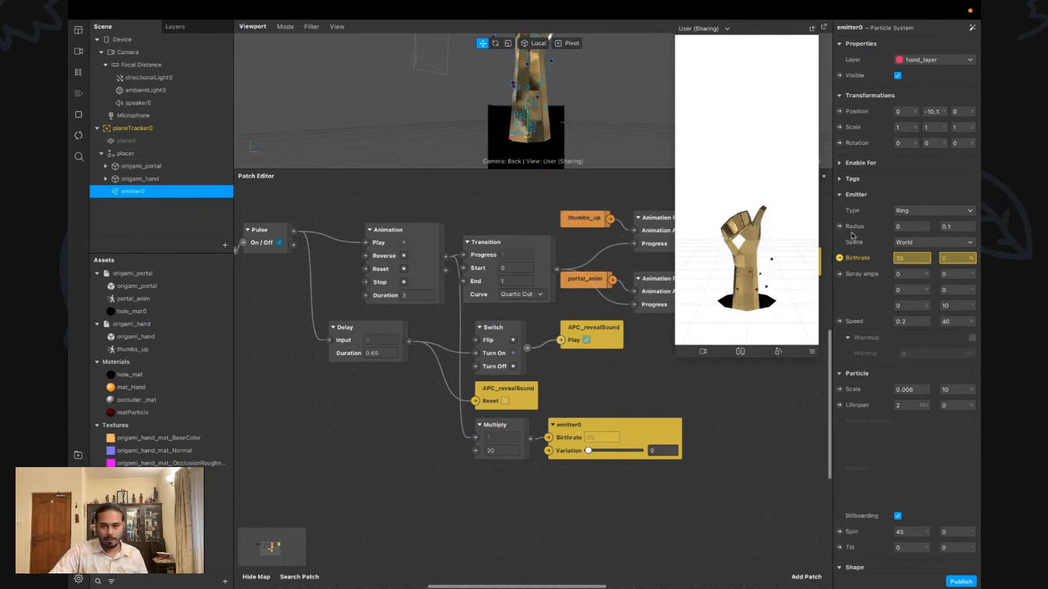
Open emitter0's matParticle material and enable its Alpha Test render option
{"action": "scroll", "coordinate": [923, 434], "scroll_direction": "down", "scroll_amount": 3}
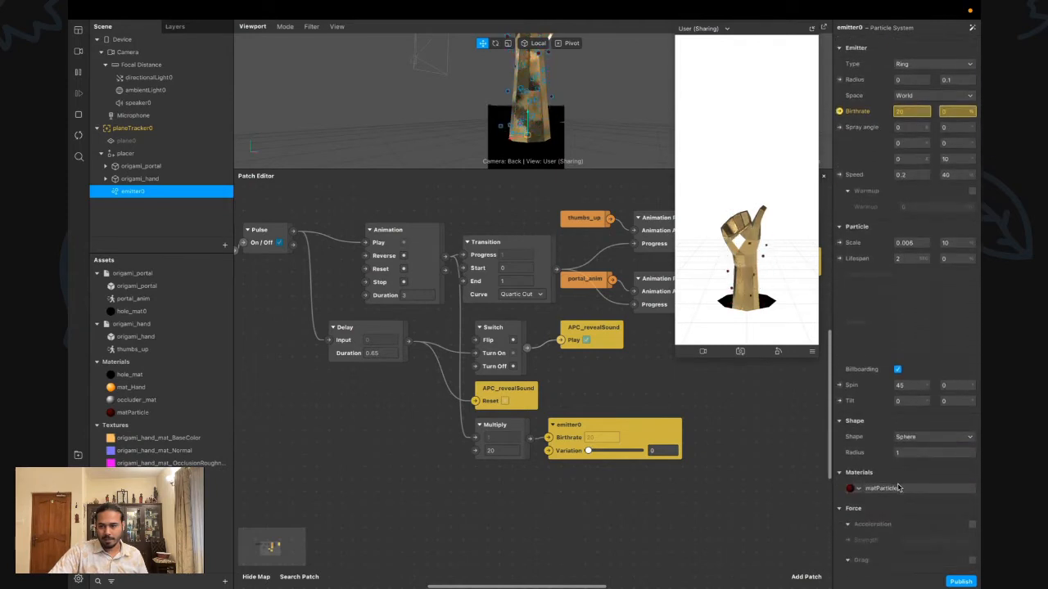
{"action": "left_click", "coordinate": [884, 488]}
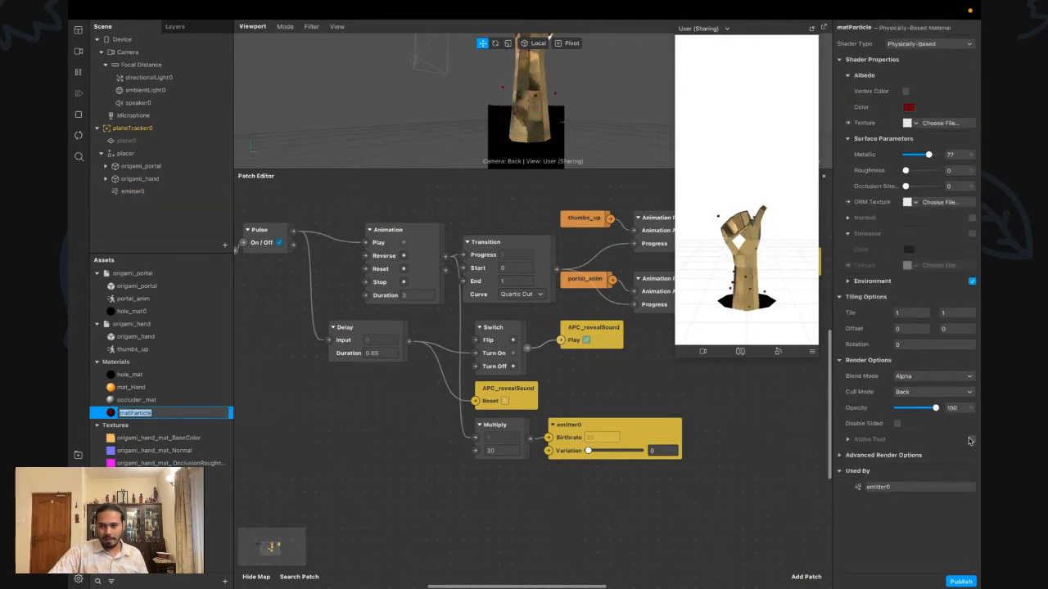
{"action": "left_click", "coordinate": [971, 439]}
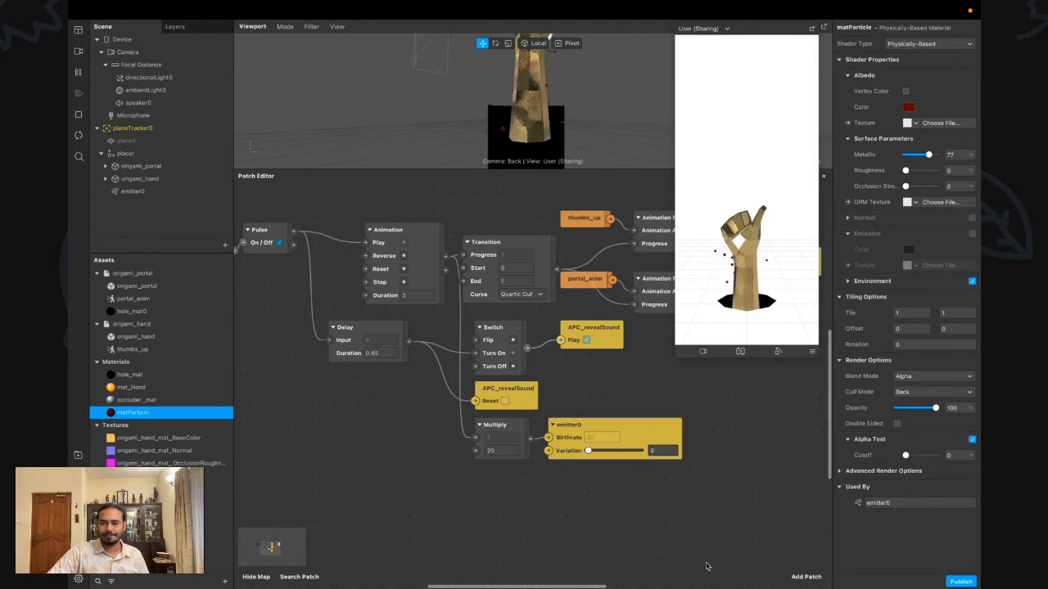
{"action": "left_click", "coordinate": [663, 425]}
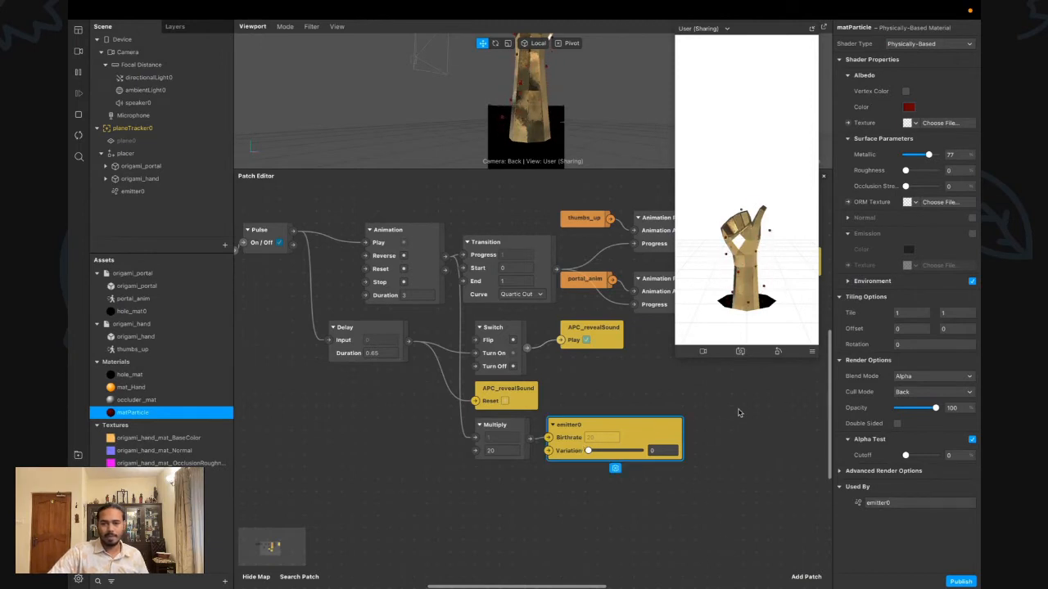
{"action": "left_click", "coordinate": [739, 413]}
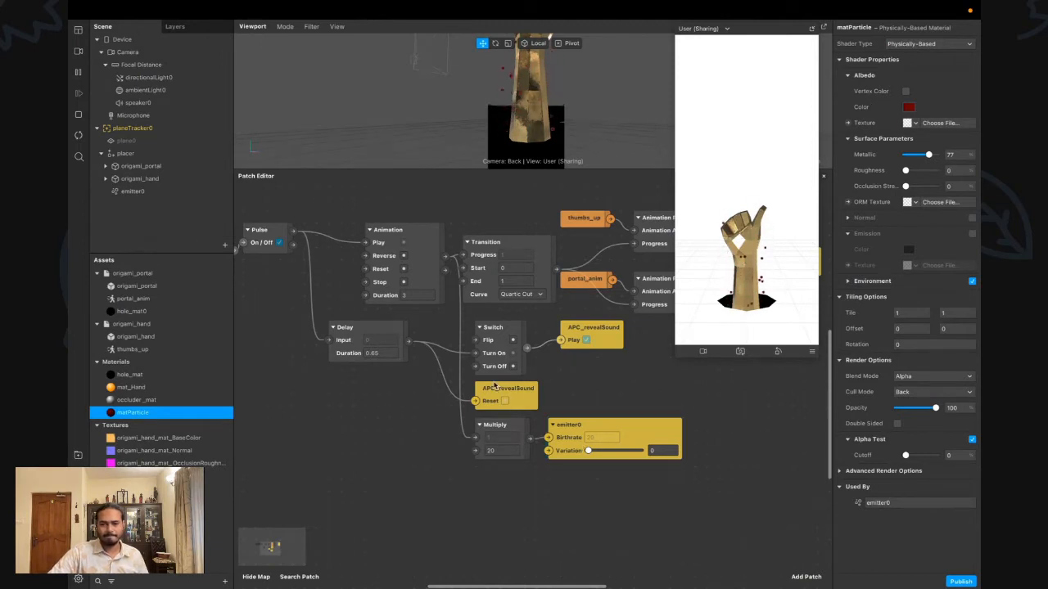
Restart the effect, tap the preview to replay the particle burst, and review the patch graph
{"action": "left_click", "coordinate": [79, 136]}
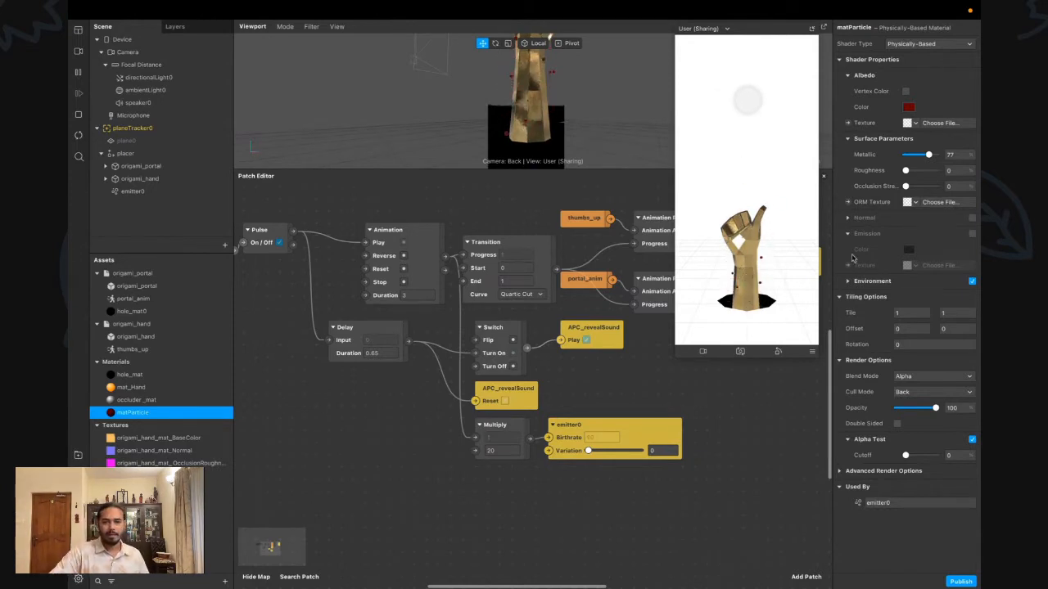
{"action": "scroll", "coordinate": [551, 299], "scroll_direction": "right", "scroll_amount": 5}
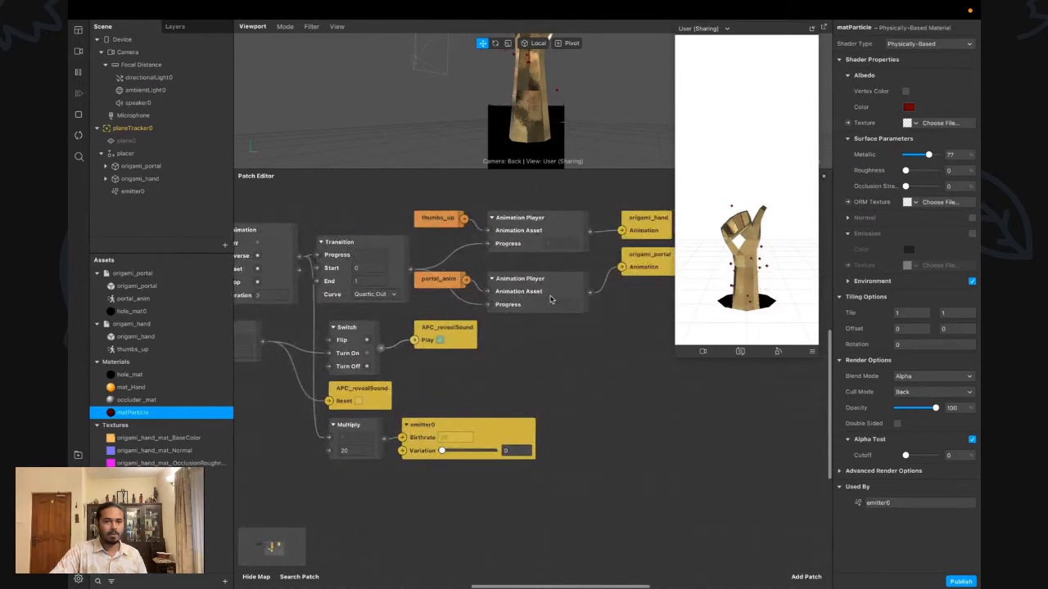
{"action": "scroll", "coordinate": [324, 302], "scroll_direction": "left", "scroll_amount": 3}
{"action": "scroll", "coordinate": [324, 303], "scroll_direction": "up", "scroll_amount": 3}
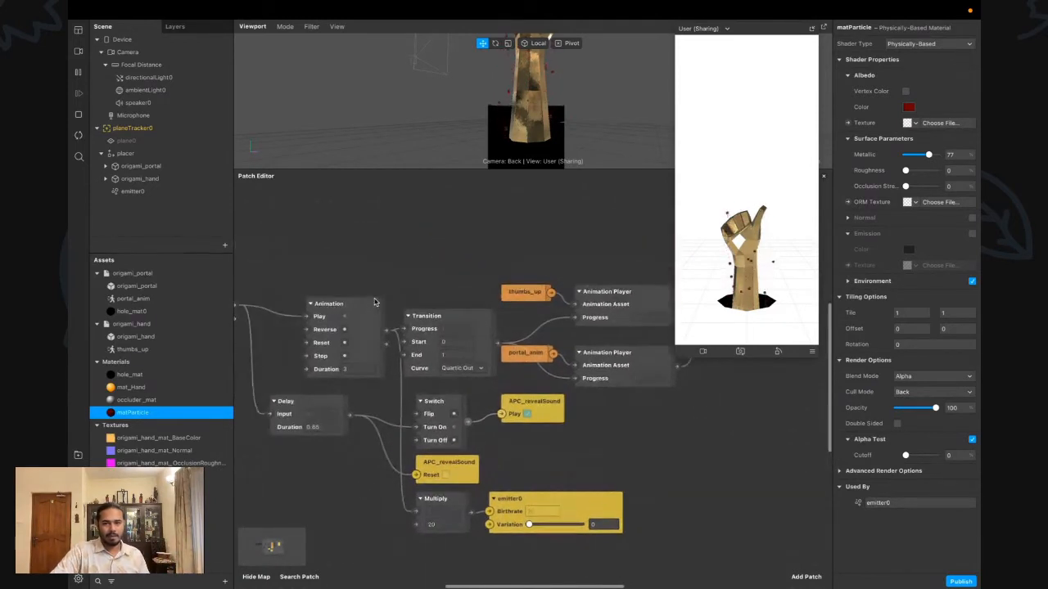
Add a null object as a child of placer
{"action": "left_click", "coordinate": [141, 166]}
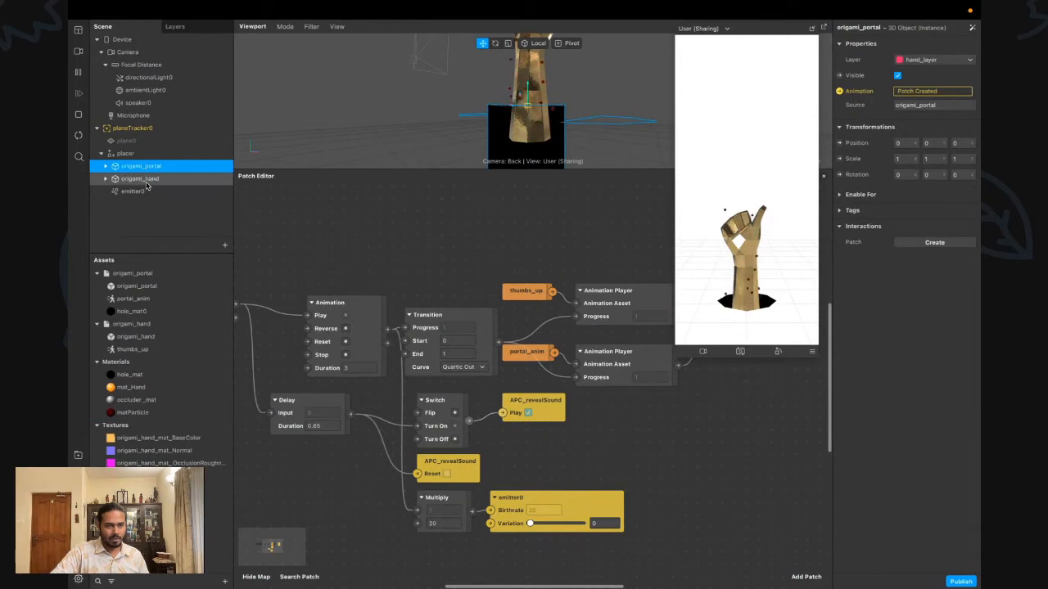
{"action": "left_click", "coordinate": [144, 179]}
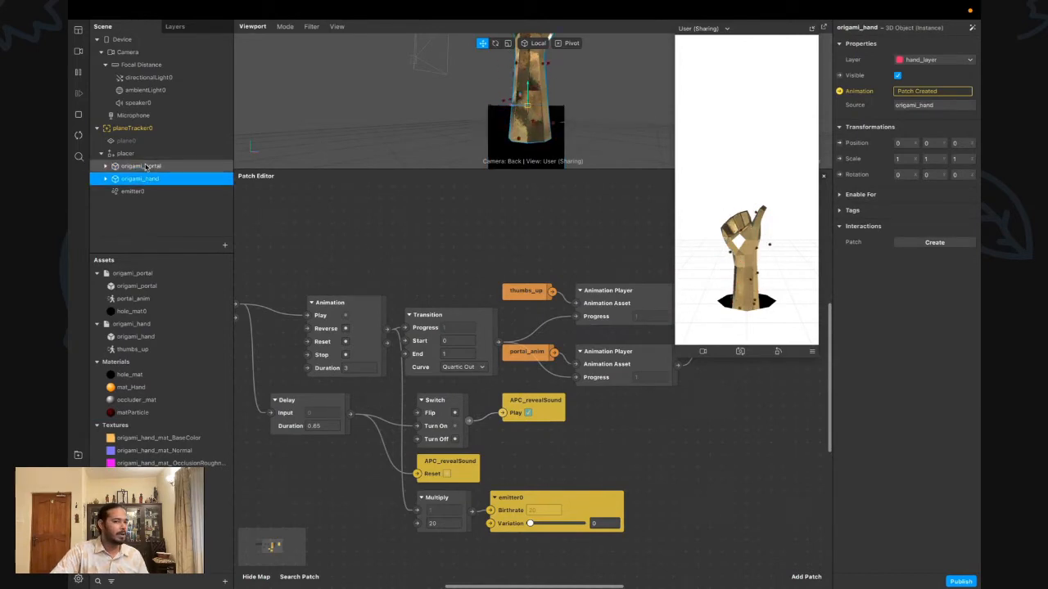
{"action": "left_click", "coordinate": [127, 154]}
{"action": "right_click", "coordinate": [135, 154]}
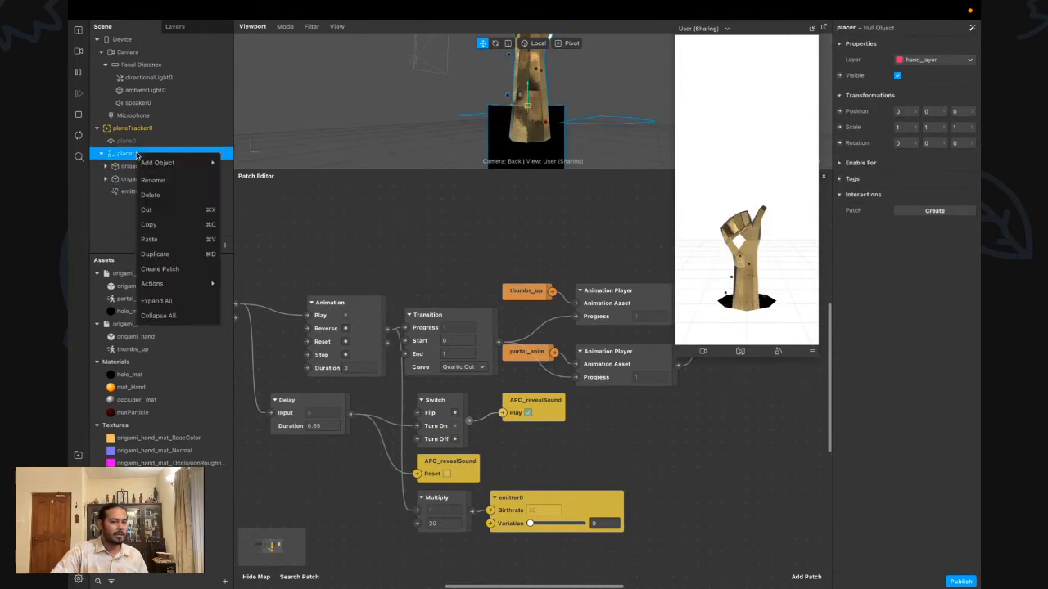
{"action": "mouse_move", "coordinate": [176, 163]}
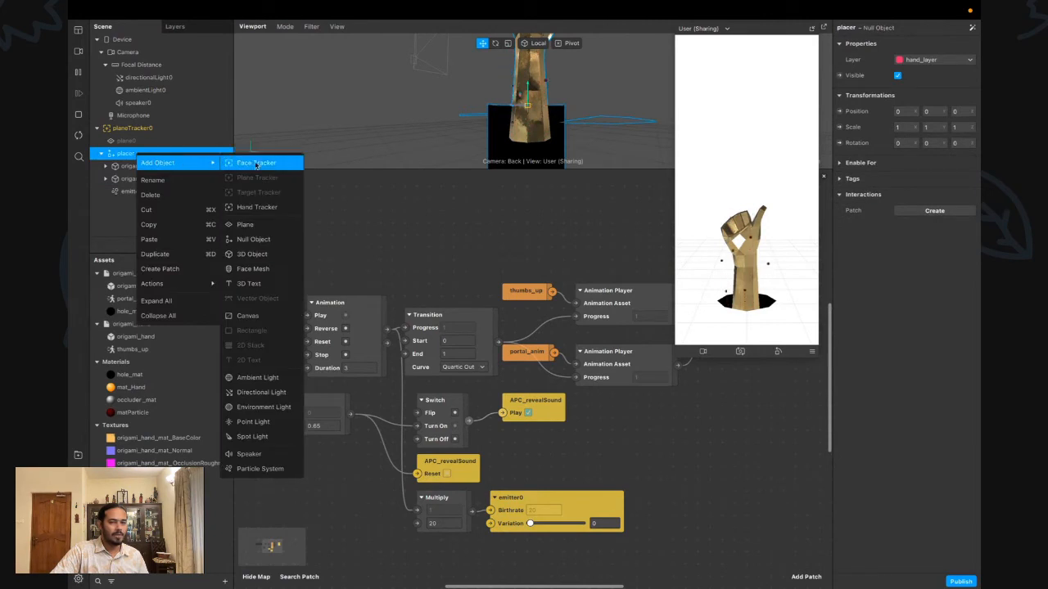
{"action": "left_click", "coordinate": [278, 239]}
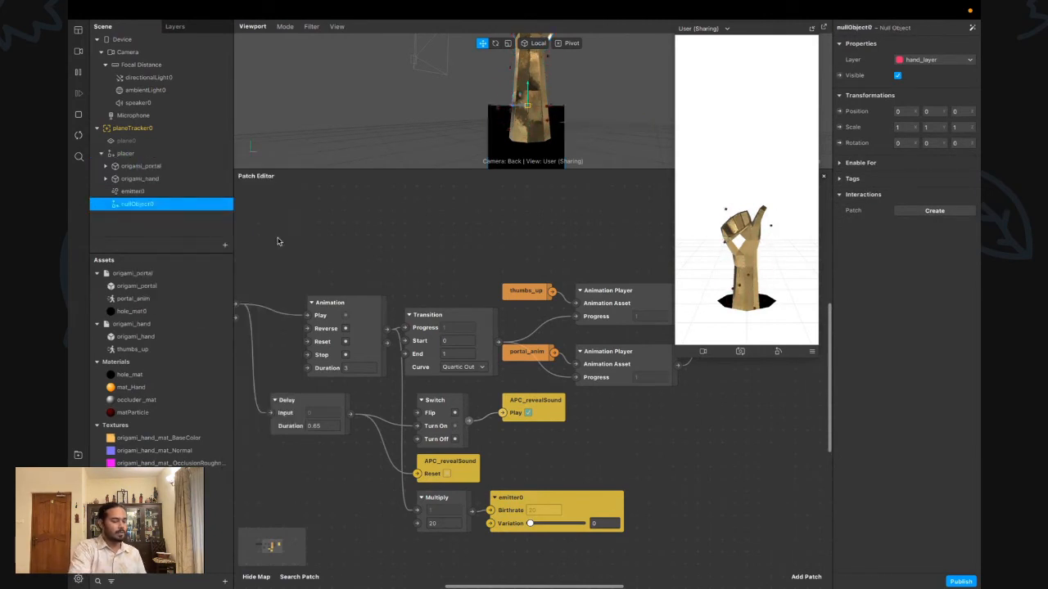
Rename the new null object as rotateNull
{"action": "key", "text": "Return"}
{"action": "type", "text": "m"}
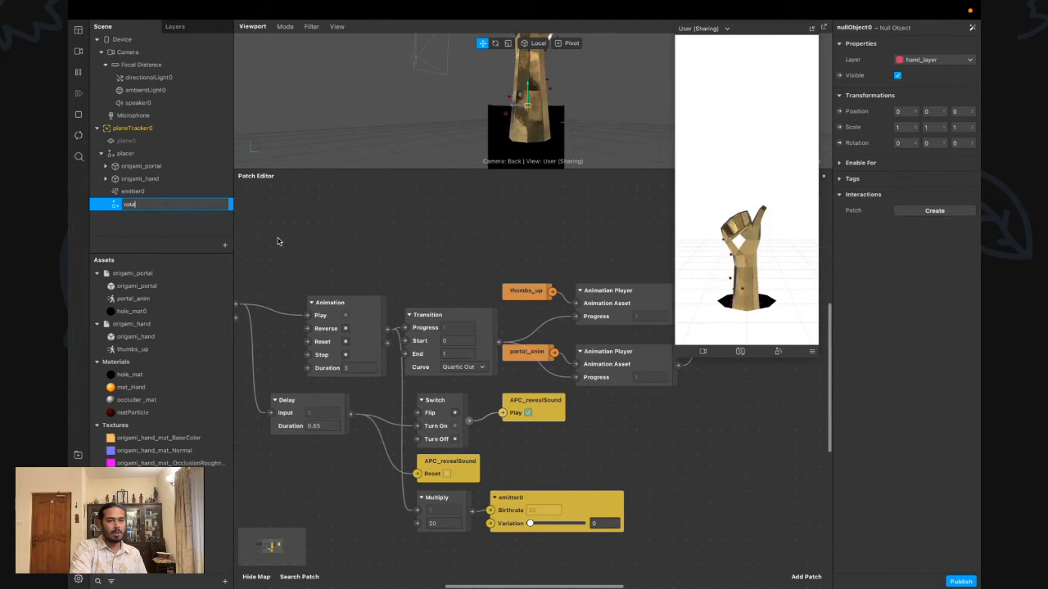
{"action": "type", "text": "otateNul"}
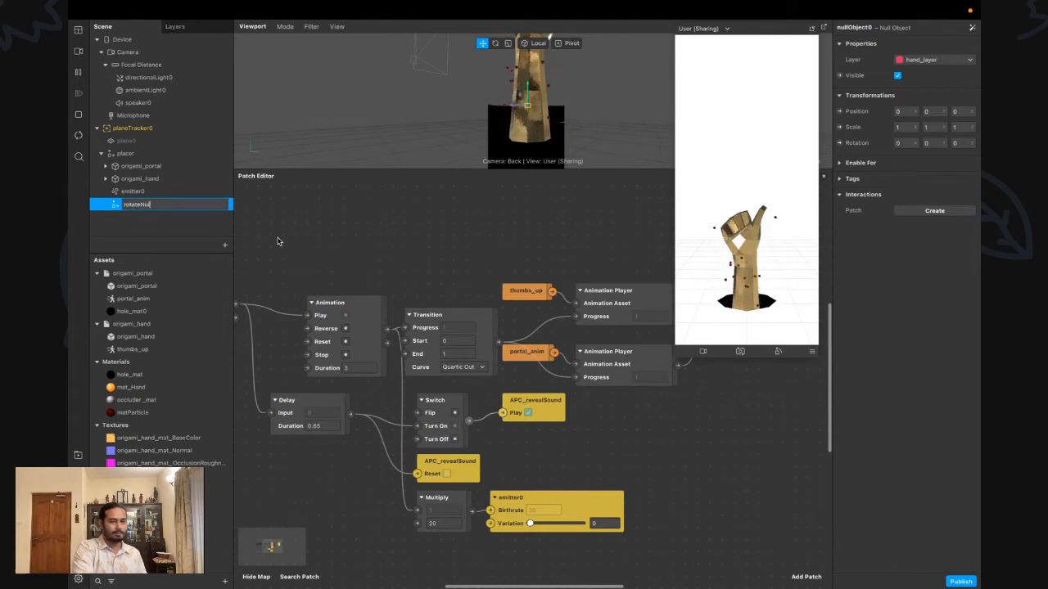
{"action": "type", "text": "l"}
{"action": "key", "text": "Return"}
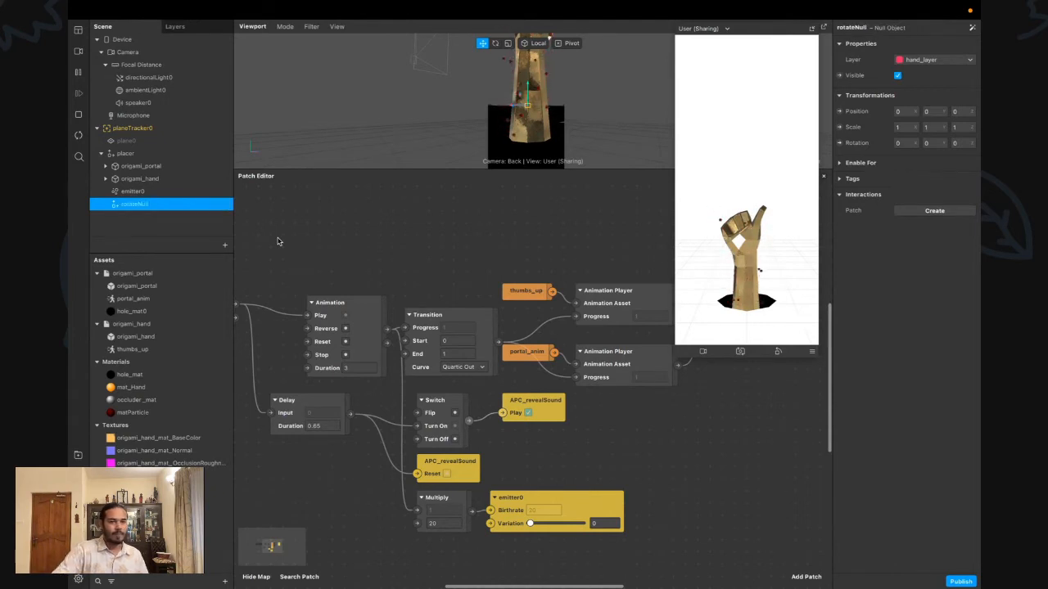
Move rotateNull above origami_hand, nest origami_hand inside it, and restart the effect
{"action": "left_click_drag", "start_coordinate": [135, 205], "coordinate": [140, 178]}
{"action": "left_click", "coordinate": [139, 191]}
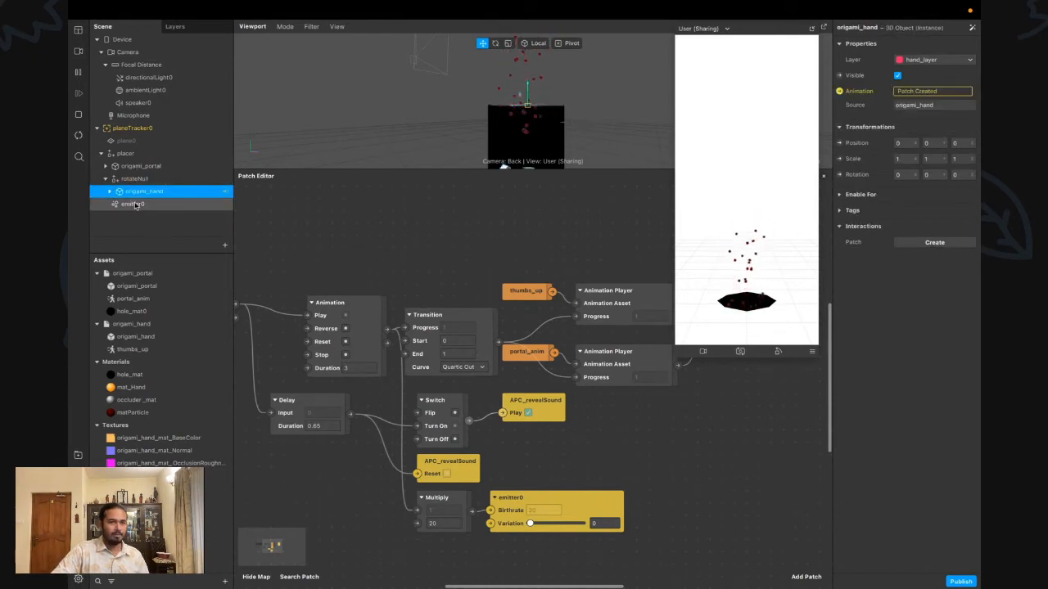
{"action": "left_click", "coordinate": [135, 205]}
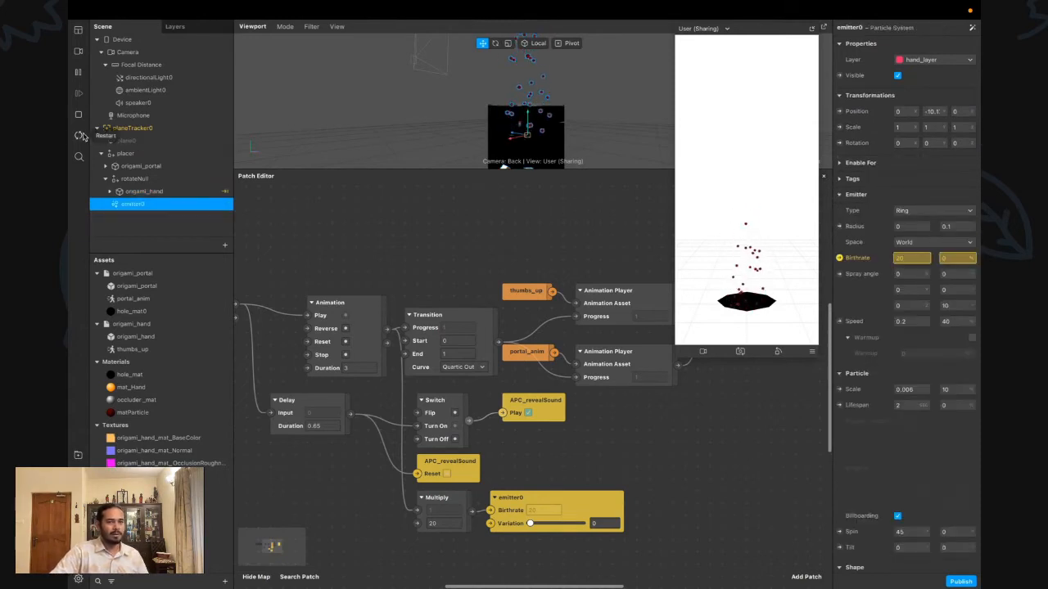
{"action": "left_click", "coordinate": [80, 135]}
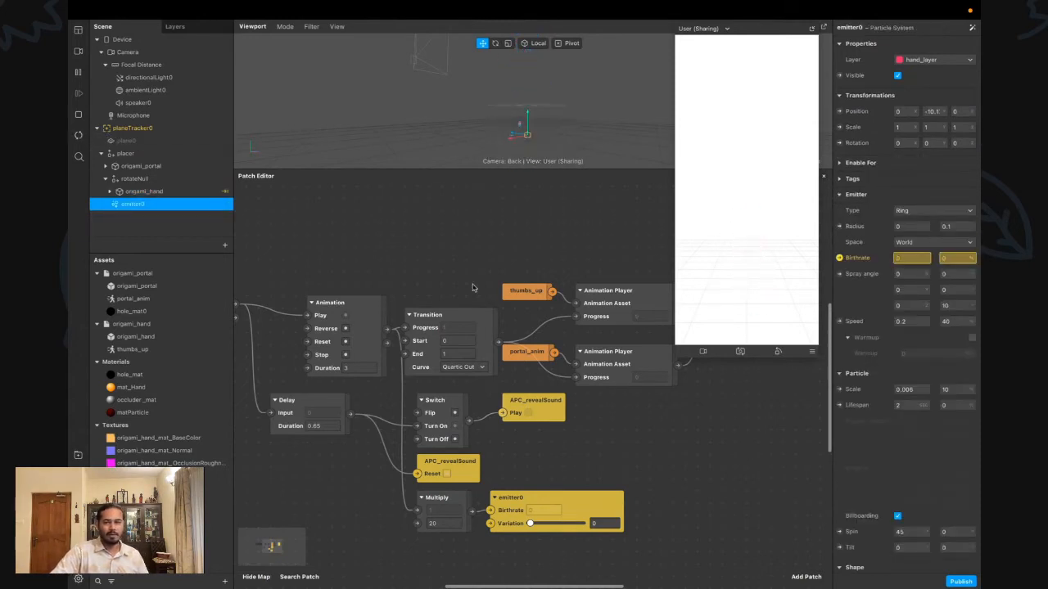
Add a Loop Animation patch in the empty area above the Pulse and Animation patches
{"action": "left_click", "coordinate": [154, 180]}
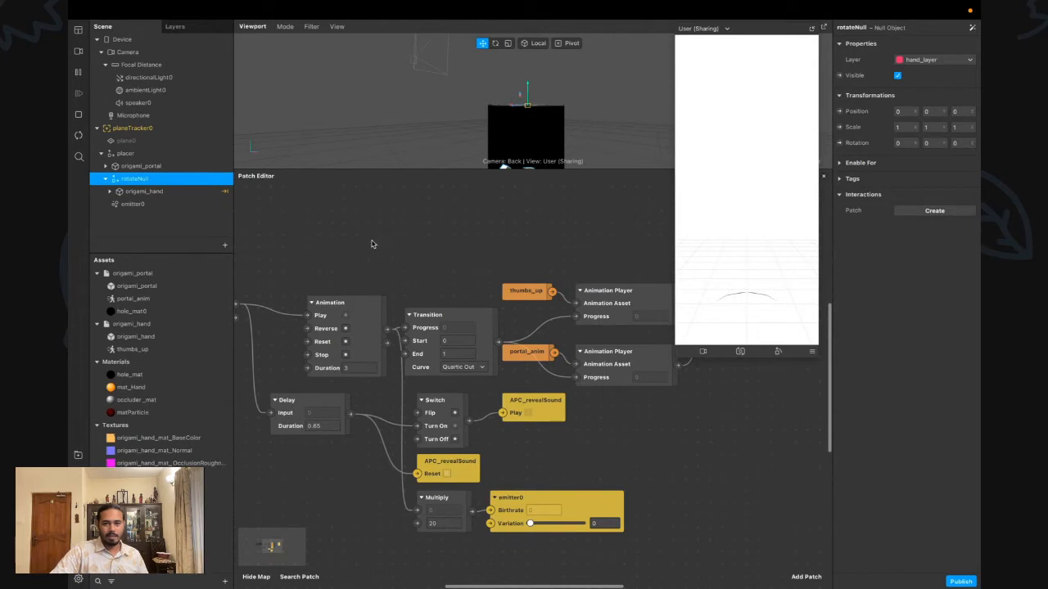
{"action": "scroll", "coordinate": [370, 244], "scroll_direction": "up", "scroll_amount": 5}
{"action": "scroll", "coordinate": [371, 244], "scroll_direction": "left", "scroll_amount": 2}
{"action": "double_click", "coordinate": [292, 265]}
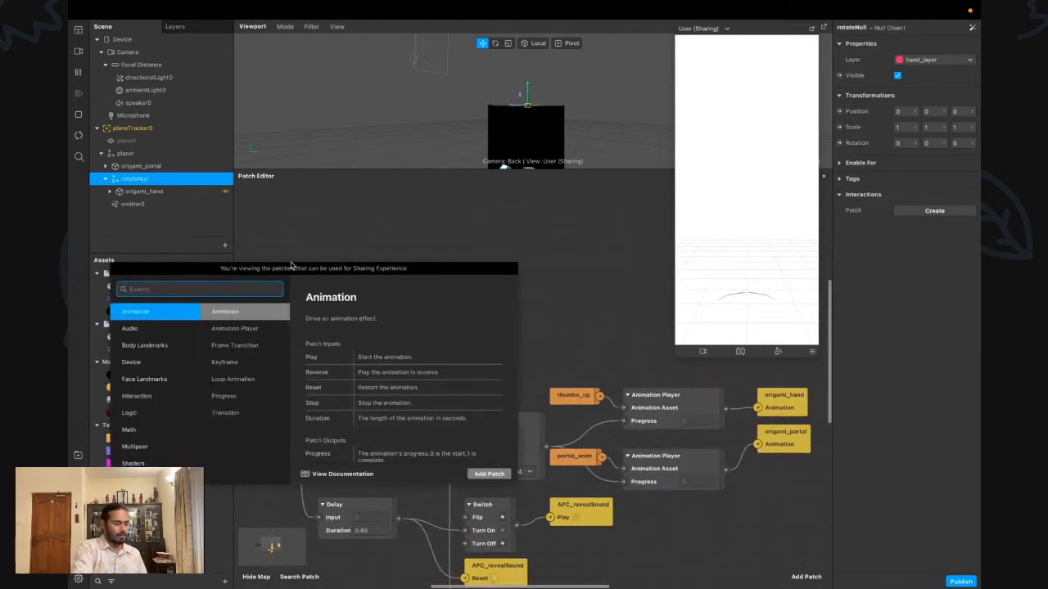
{"action": "type", "text": "loop"}
{"action": "key", "text": "Return"}
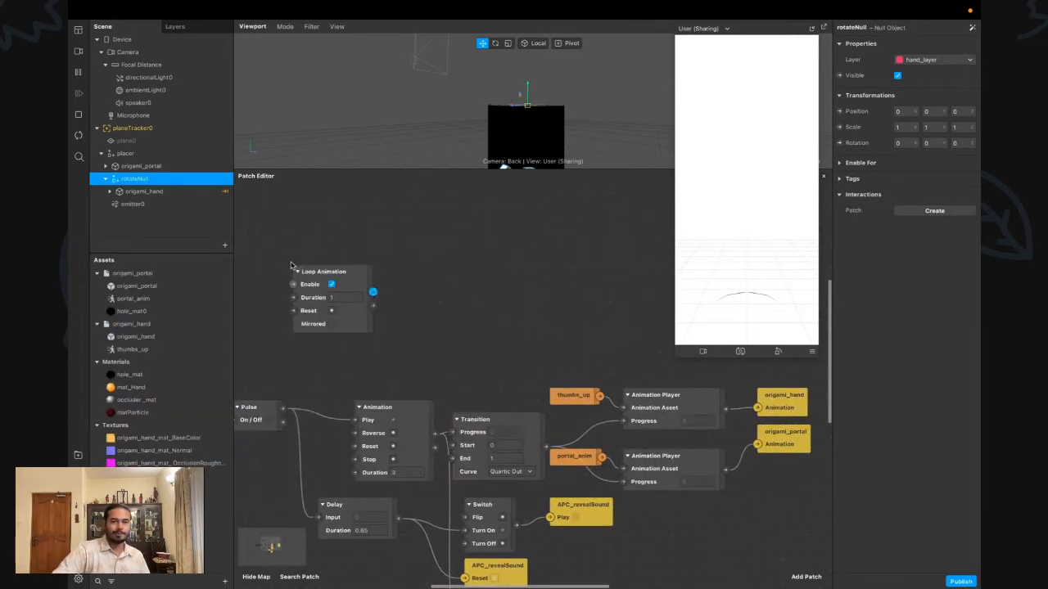
Add a Transition patch driven by the Loop Animation's progress output
{"action": "left_click_drag", "start_coordinate": [372, 290], "coordinate": [415, 276]}
{"action": "type", "text": "trn"}
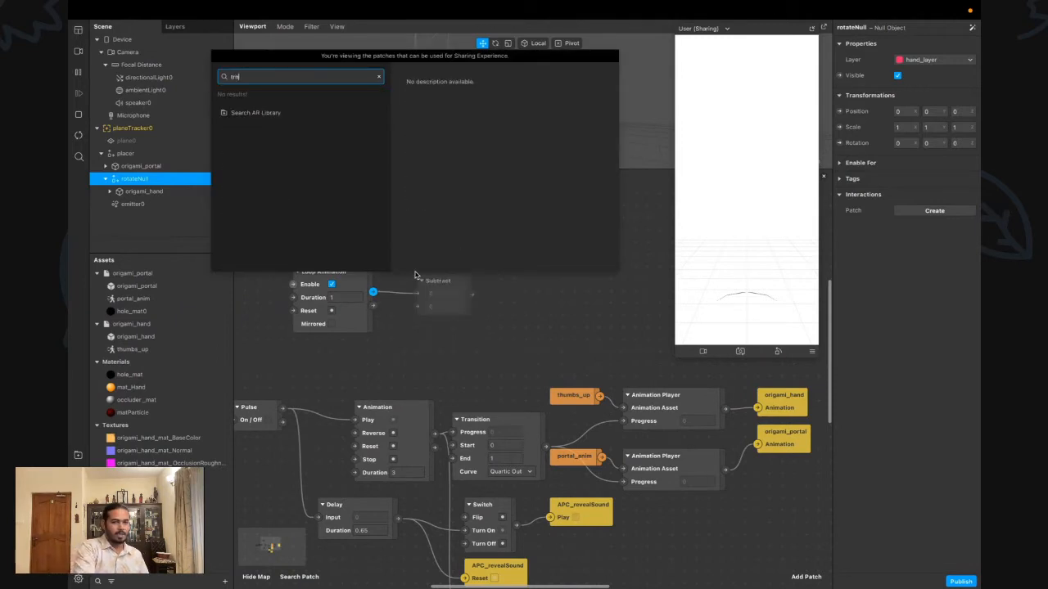
{"action": "type", "text": "a"}
{"action": "key", "text": "BackSpace"}
{"action": "key", "text": "BackSpace"}
{"action": "type", "text": "a"}
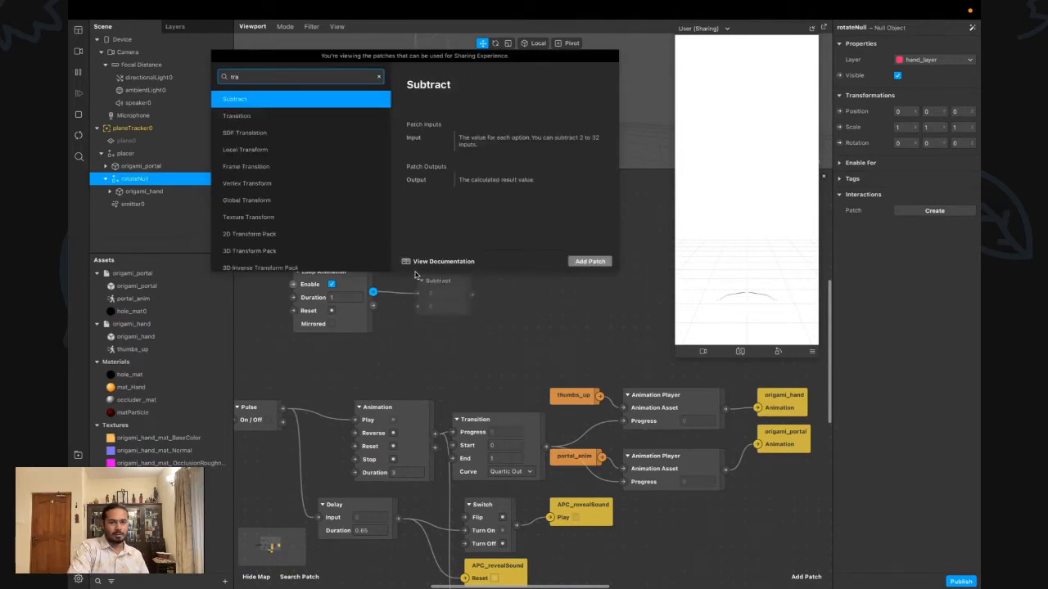
{"action": "key", "text": "Down"}
{"action": "key", "text": "Return"}
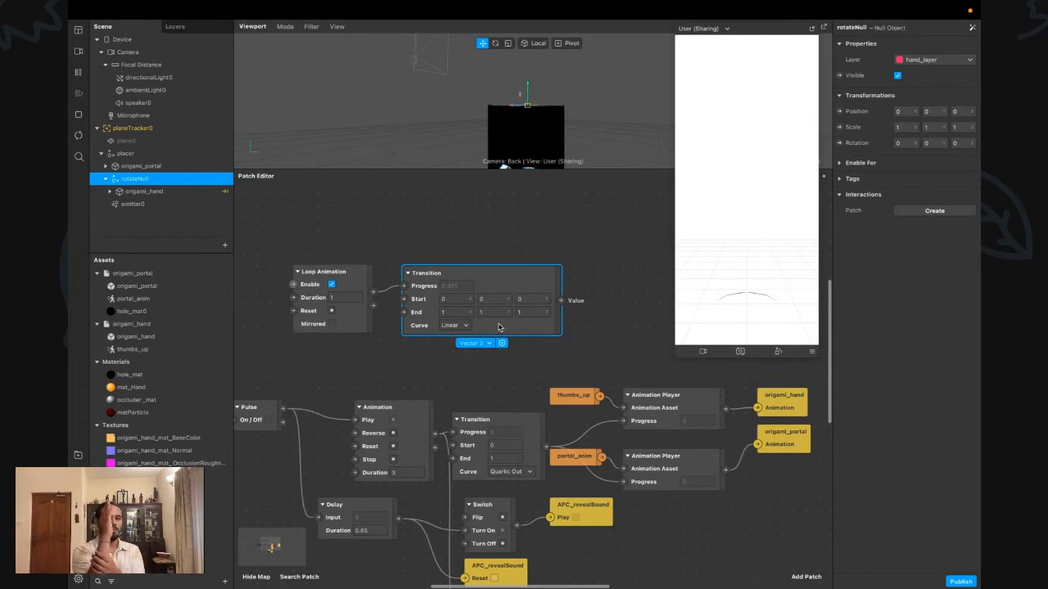
Set the new Vector 3 Transition's End values to 0, 360 and 0
{"action": "scroll", "coordinate": [467, 314], "scroll_direction": "right", "scroll_amount": 1}
{"action": "left_click", "coordinate": [455, 313]}
{"action": "type", "text": "0"}
{"action": "key", "text": "Tab"}
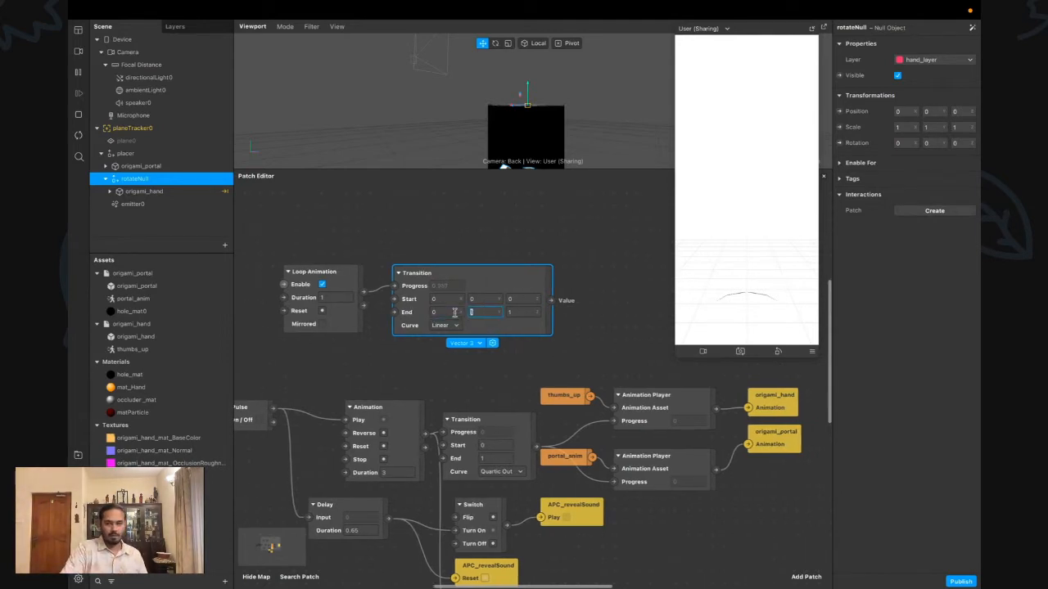
{"action": "key", "text": "Tab"}
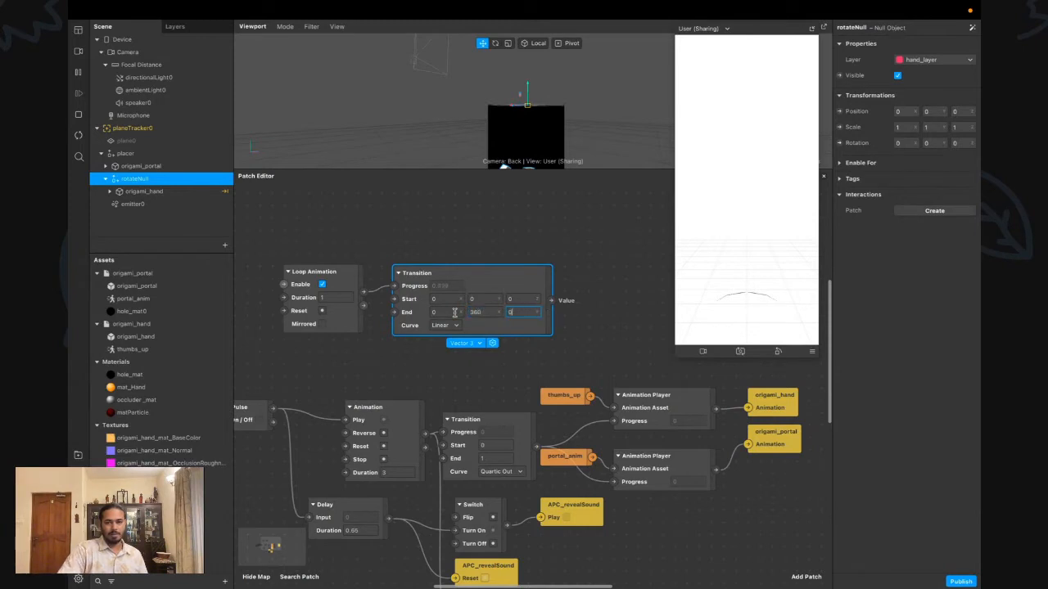
{"action": "type", "text": "0"}
{"action": "left_click", "coordinate": [611, 337]}
{"action": "scroll", "coordinate": [589, 336], "scroll_direction": "right", "scroll_amount": 1}
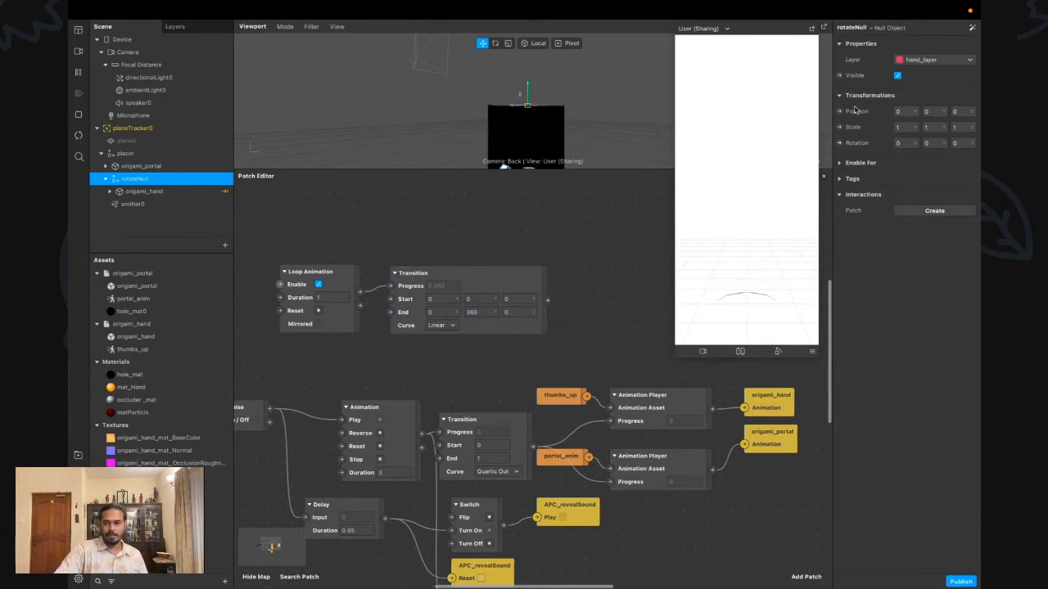
Create a 3D Rotation patch for rotateNull and connect the looping Transition's value to it
{"action": "left_click", "coordinate": [838, 143]}
{"action": "left_click_drag", "start_coordinate": [563, 396], "coordinate": [617, 286]}
{"action": "left_click_drag", "start_coordinate": [547, 299], "coordinate": [600, 303]}
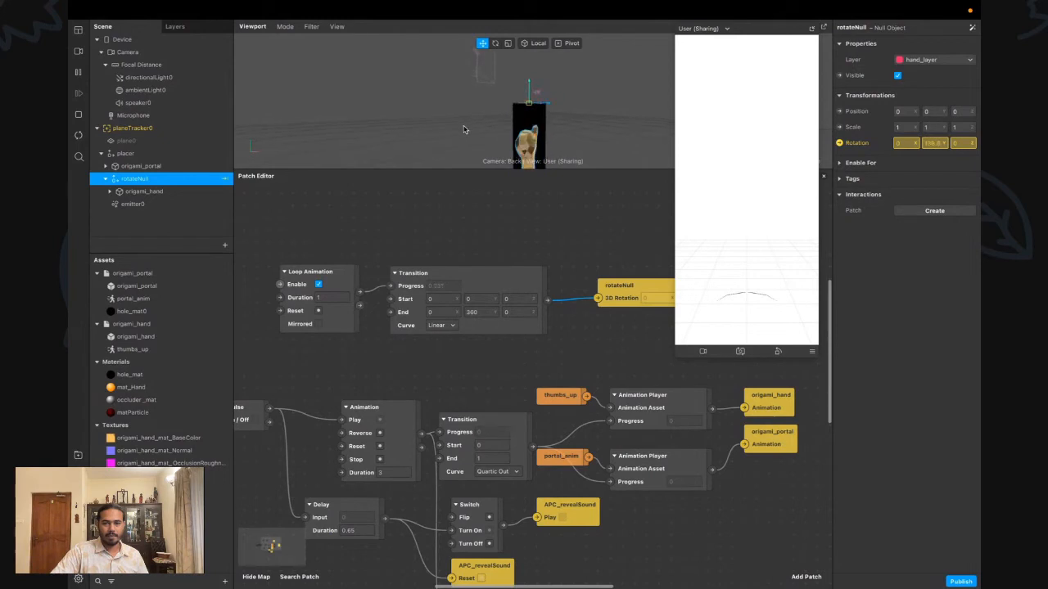
Tap the preview to test the hand's looping rotation
{"action": "scroll", "coordinate": [589, 190], "scroll_direction": "down", "scroll_amount": 1}
{"action": "left_click", "coordinate": [751, 254]}
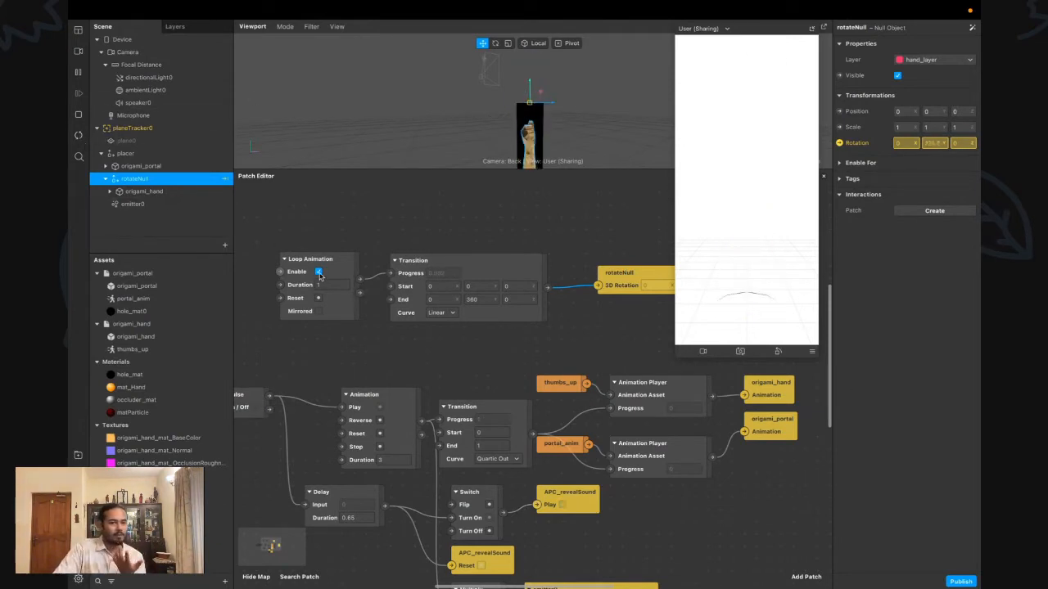
{"action": "left_click", "coordinate": [783, 144]}
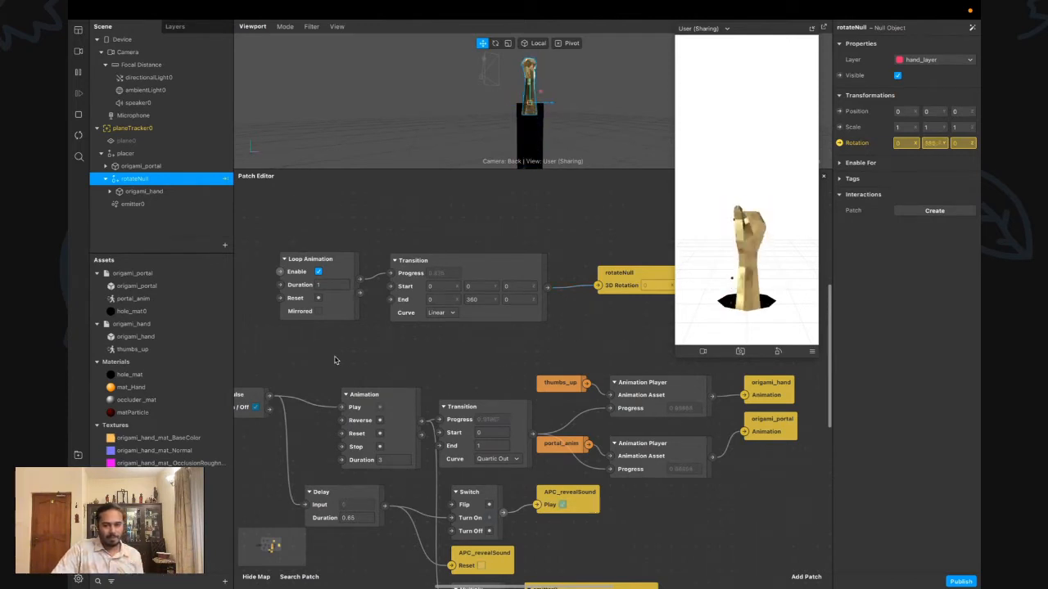
Add a Delay patch with a duration of 2 fed by the screen-tap Switch's output
{"action": "scroll", "coordinate": [332, 412], "scroll_direction": "left", "scroll_amount": 5}
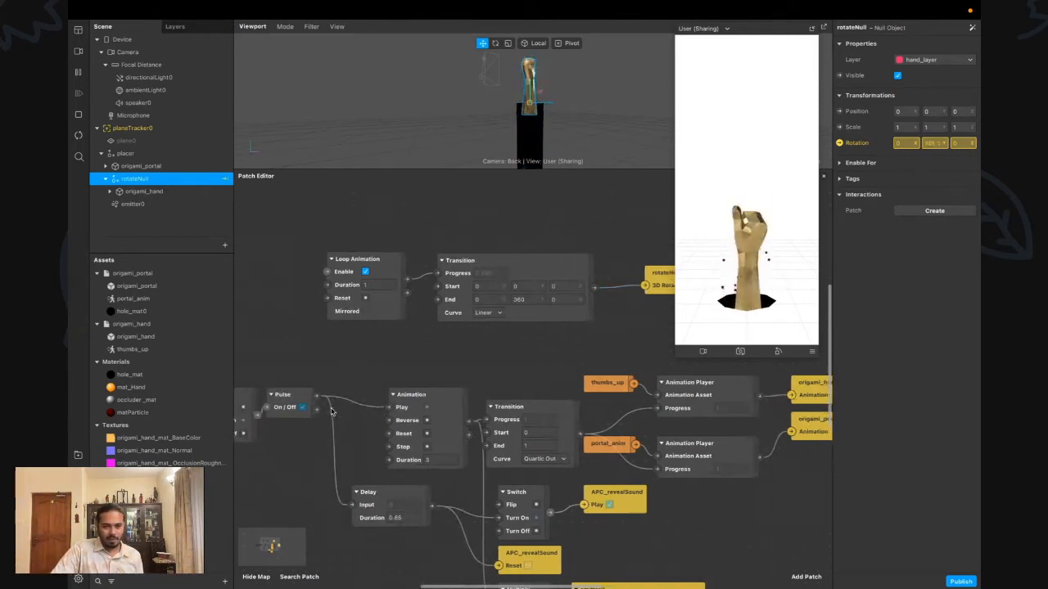
{"action": "left_click_drag", "start_coordinate": [349, 412], "coordinate": [342, 295]}
{"action": "type", "text": "de"}
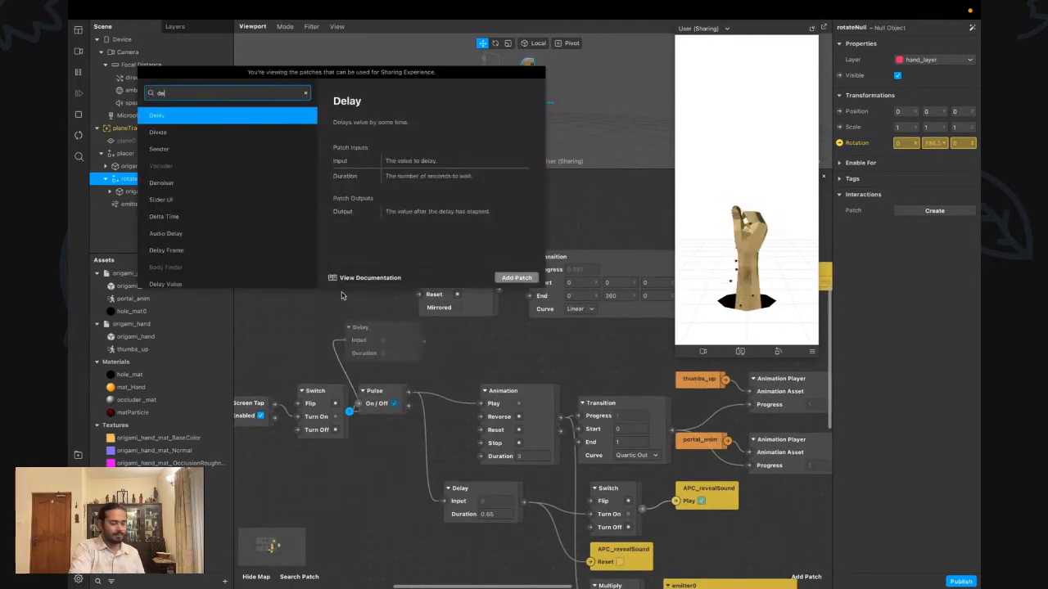
{"action": "key", "text": "Return"}
{"action": "left_click_drag", "start_coordinate": [386, 344], "coordinate": [339, 323]}
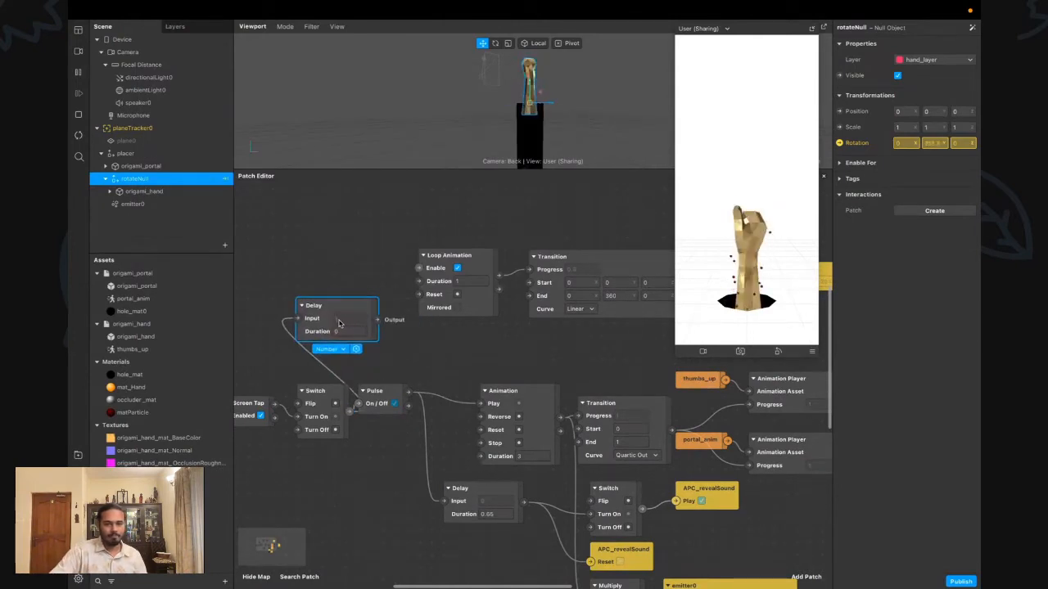
{"action": "left_click", "coordinate": [356, 328]}
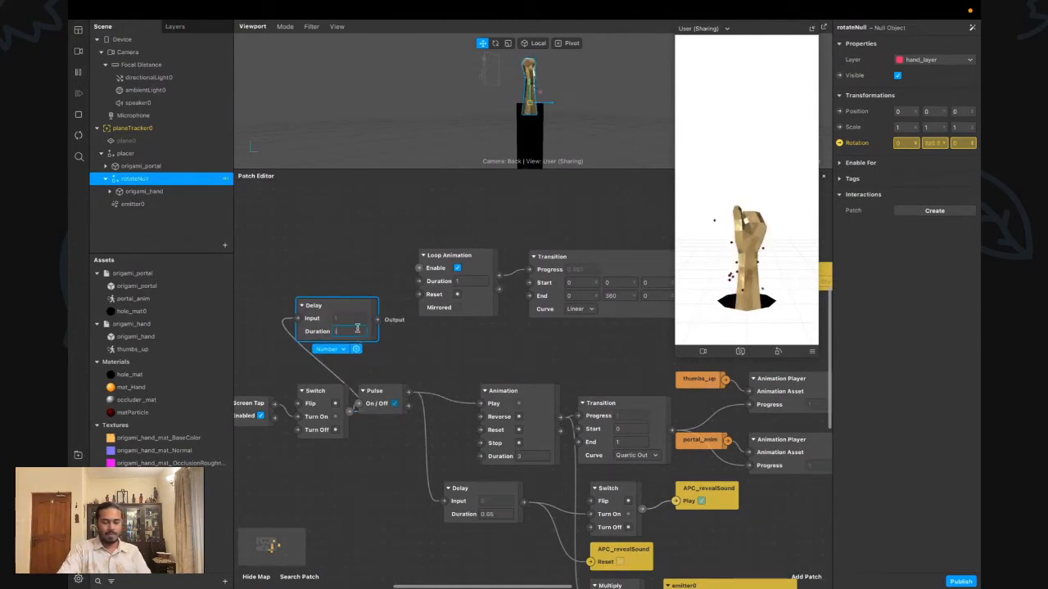
{"action": "type", "text": "0.5"}
{"action": "key", "text": "Return"}
{"action": "left_click", "coordinate": [357, 328]}
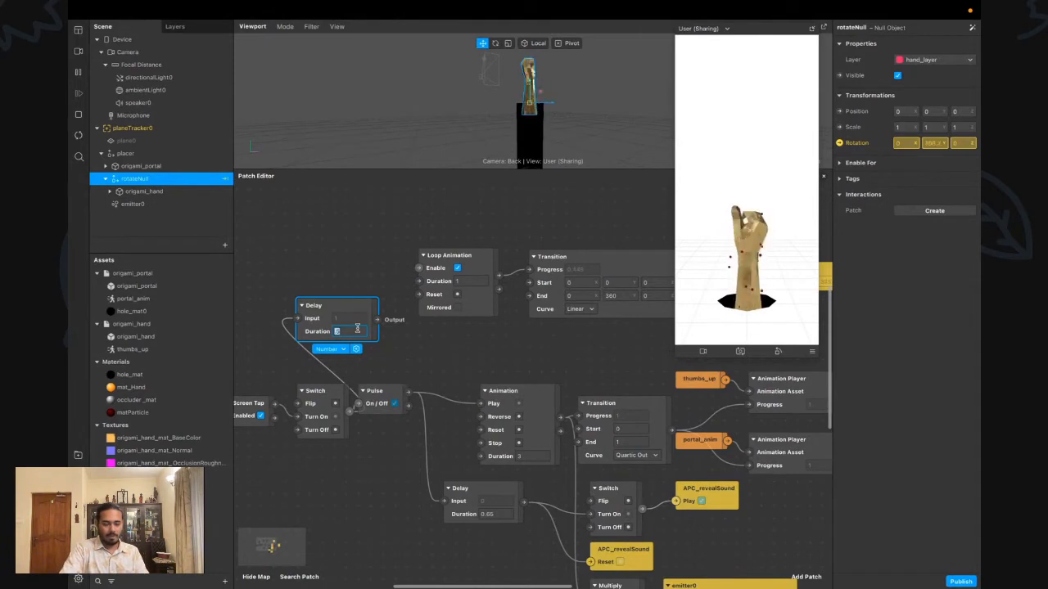
{"action": "key", "text": "Return"}
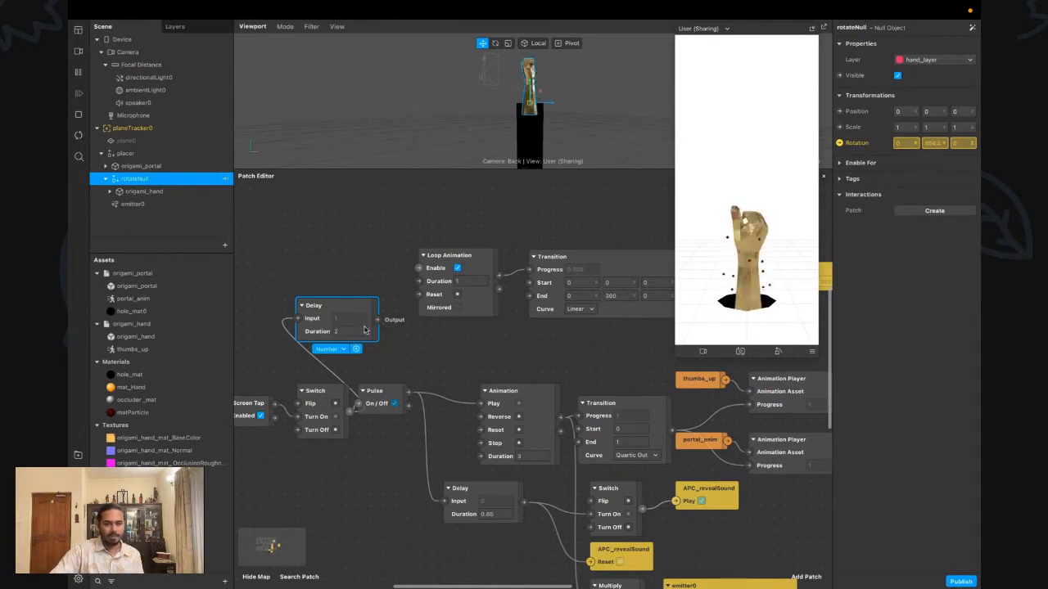
Try driving the Loop Animation's Enable input from the new Delay, and delete that Delay patch
{"action": "left_click_drag", "start_coordinate": [377, 320], "coordinate": [418, 269]}
{"action": "left_click", "coordinate": [76, 136]}
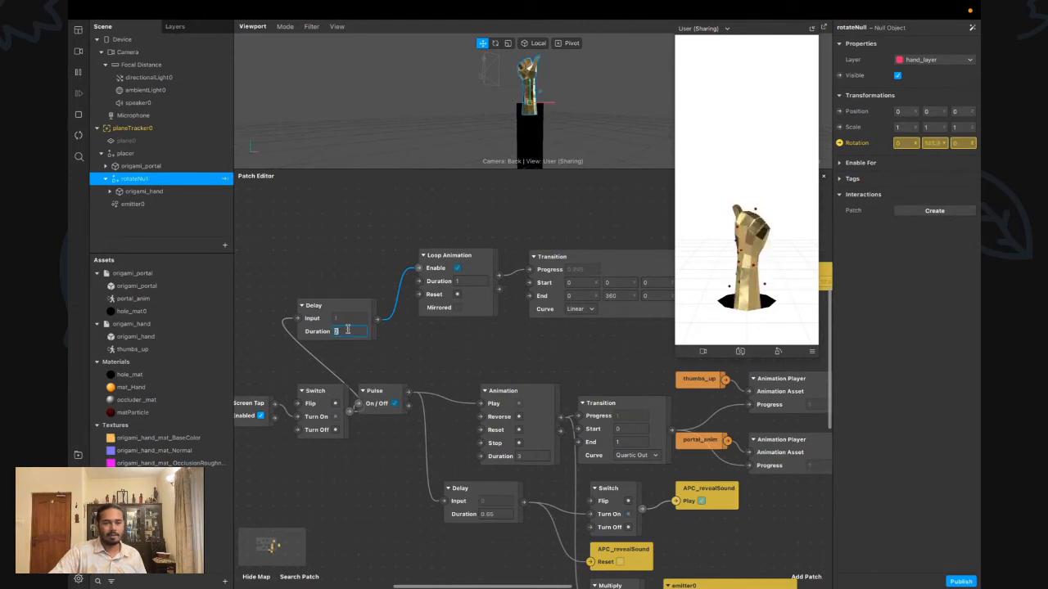
{"action": "left_click", "coordinate": [337, 307]}
{"action": "key", "text": "Delete"}
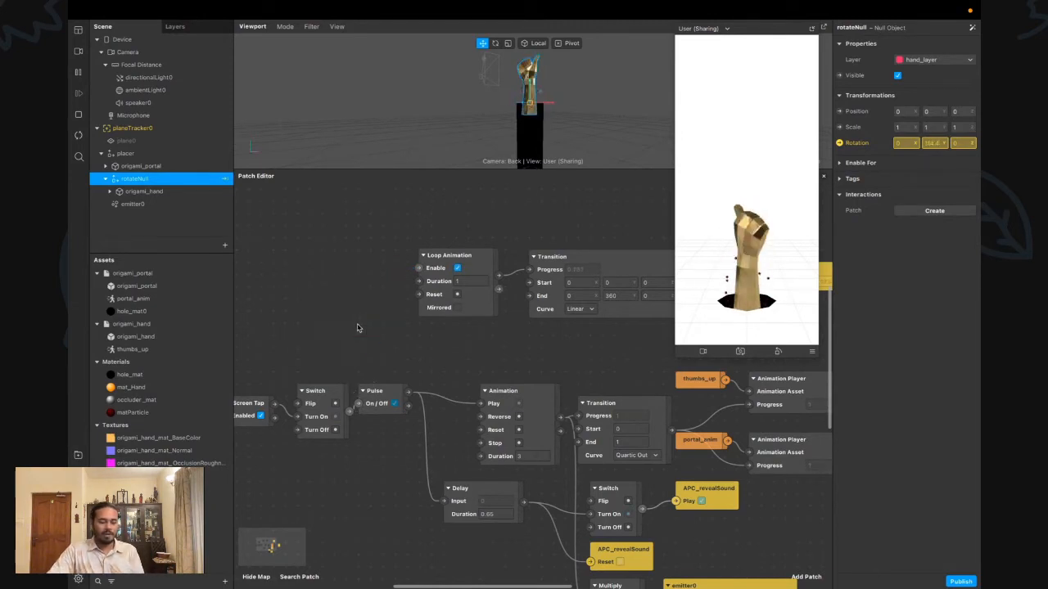
Restart the effect and tap the preview to check the hand's looping rotation without the delay
{"action": "left_click", "coordinate": [79, 136]}
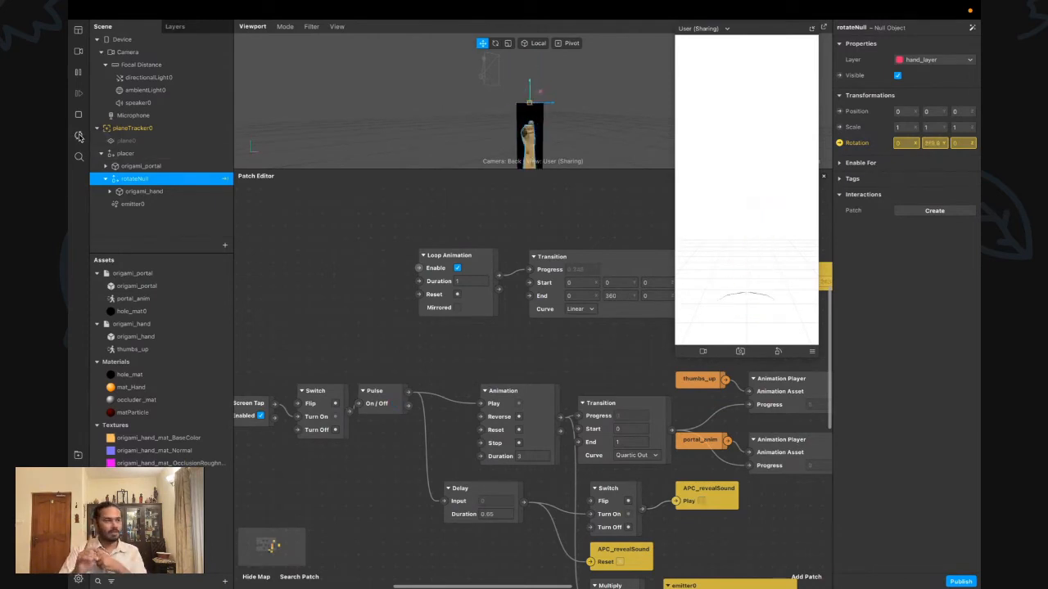
{"action": "left_click", "coordinate": [768, 143]}
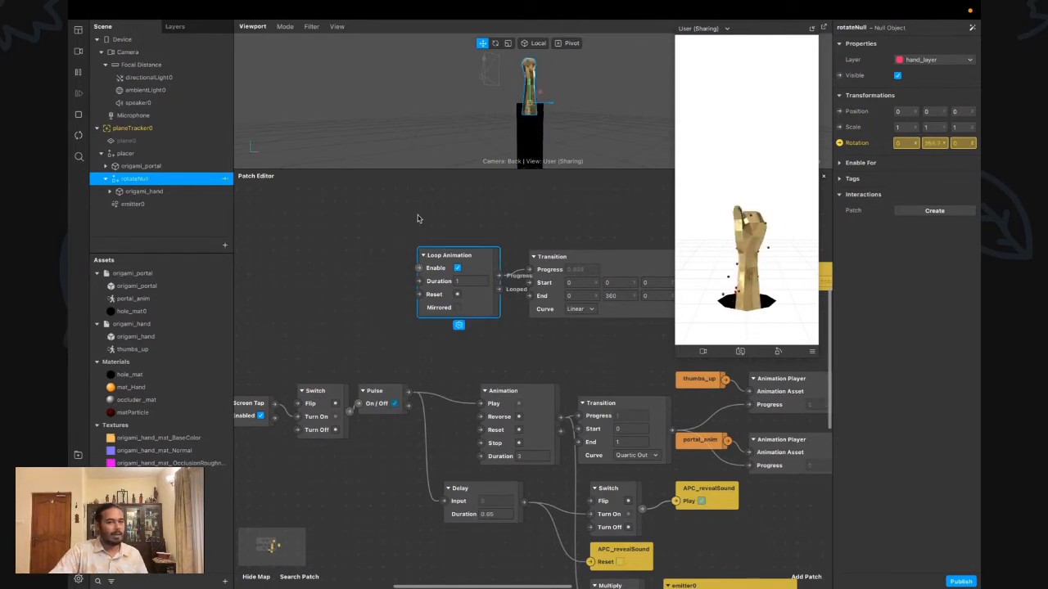
{"action": "left_click_drag", "start_coordinate": [416, 215], "coordinate": [798, 266]}
{"action": "scroll", "coordinate": [531, 326], "scroll_direction": "right", "scroll_amount": 5}
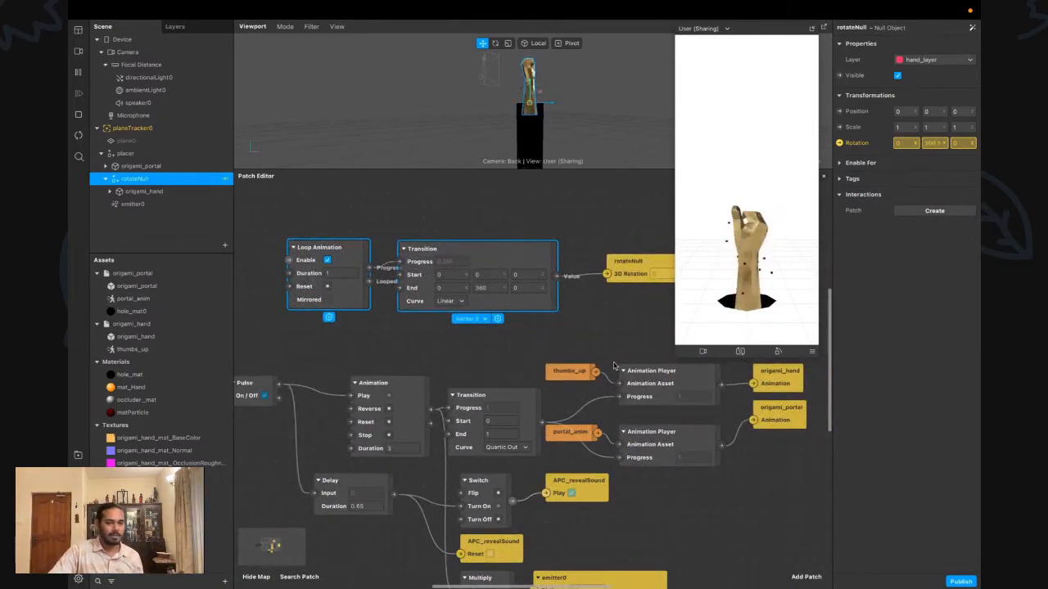
{"action": "scroll", "coordinate": [646, 424], "scroll_direction": "right", "scroll_amount": 2}
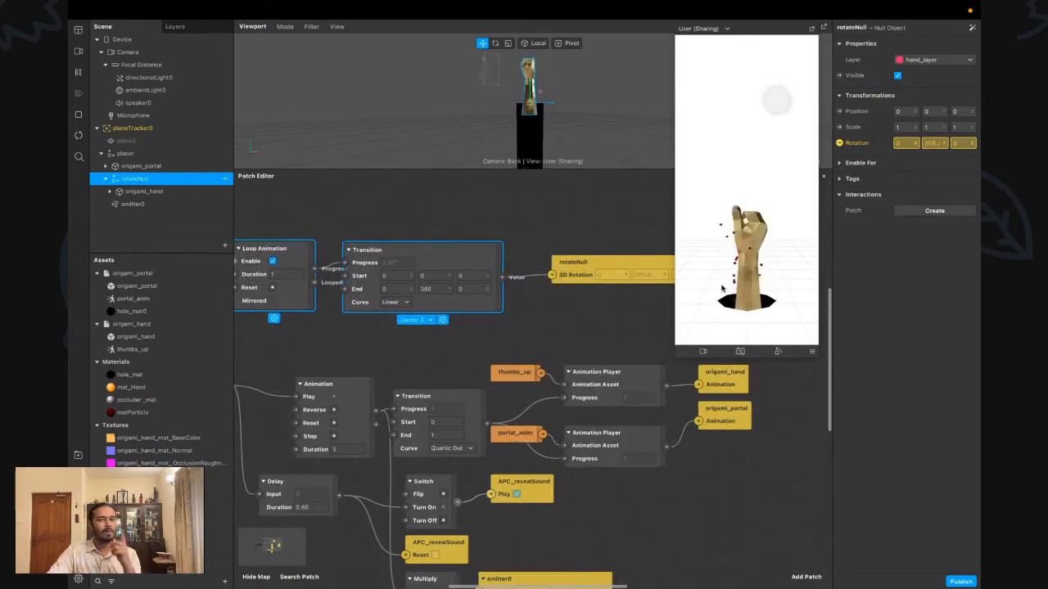
{"action": "scroll", "coordinate": [607, 346], "scroll_direction": "left", "scroll_amount": 1}
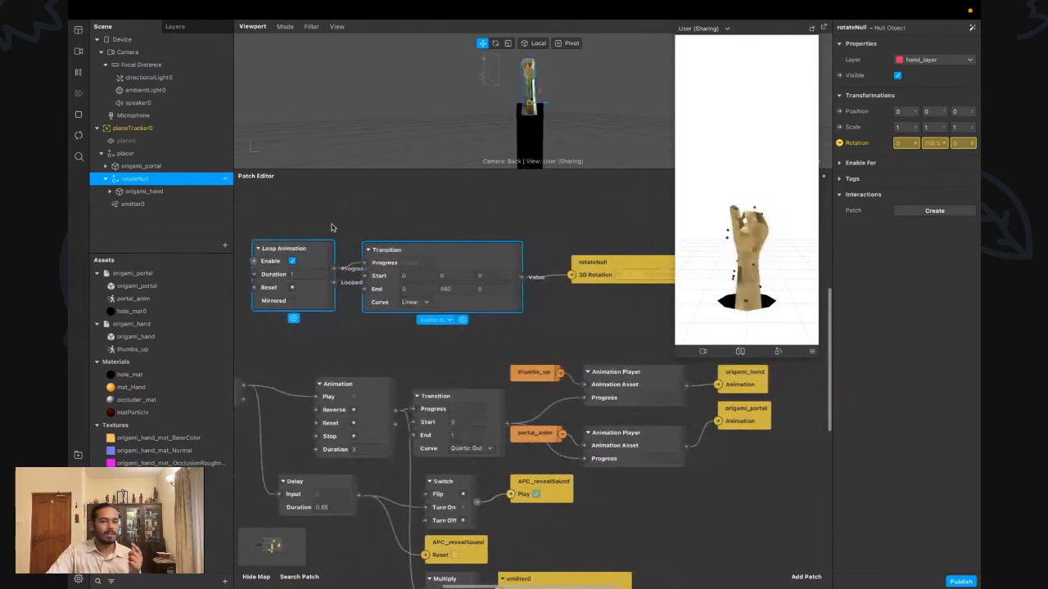
{"action": "left_click", "coordinate": [606, 346]}
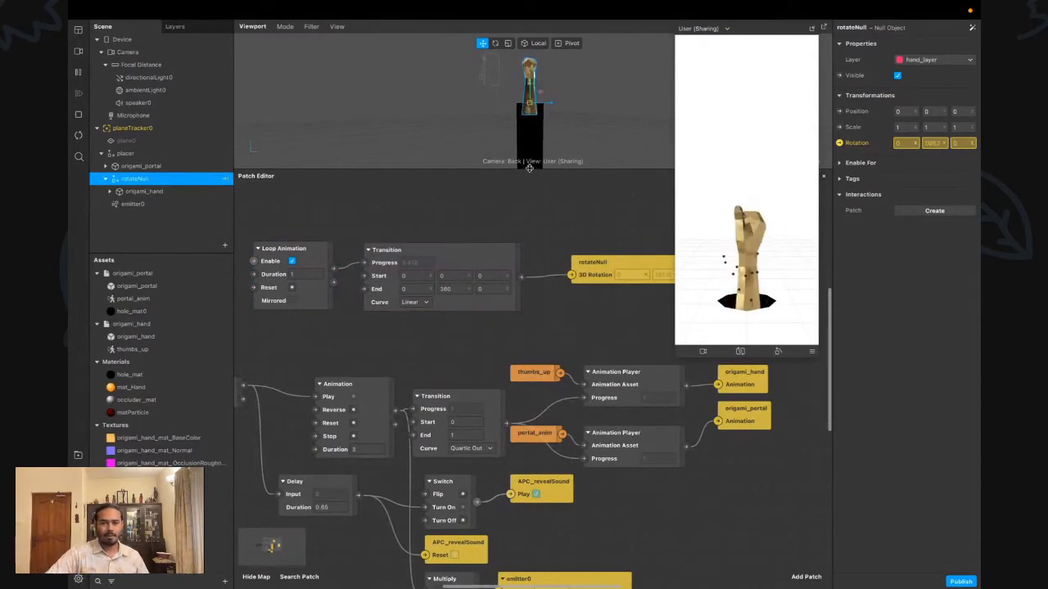
Enlarge the viewport to examine the rotating hand, portal and particles up close, and restore the Patch Editor
{"action": "left_click_drag", "start_coordinate": [529, 167], "coordinate": [529, 520]}
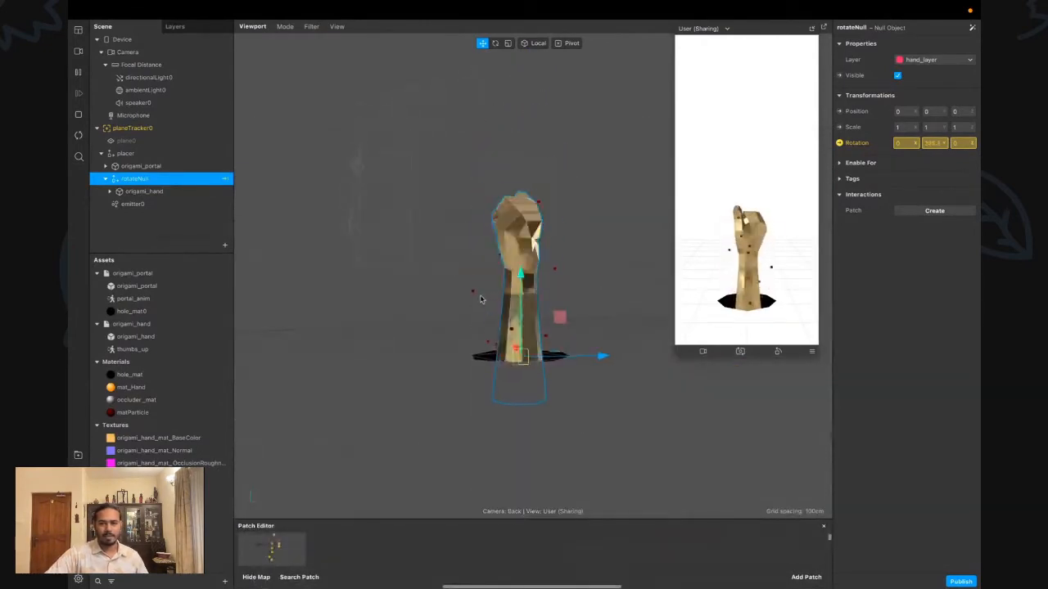
{"action": "scroll", "coordinate": [597, 365], "scroll_direction": "up", "scroll_amount": 3}
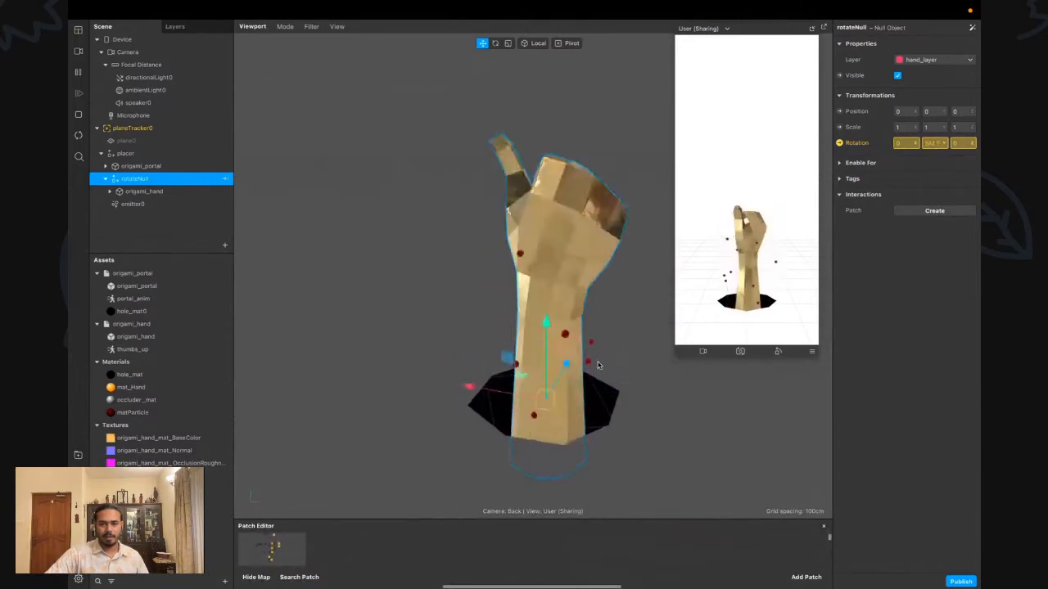
{"action": "scroll", "coordinate": [597, 365], "scroll_direction": "up", "scroll_amount": 3}
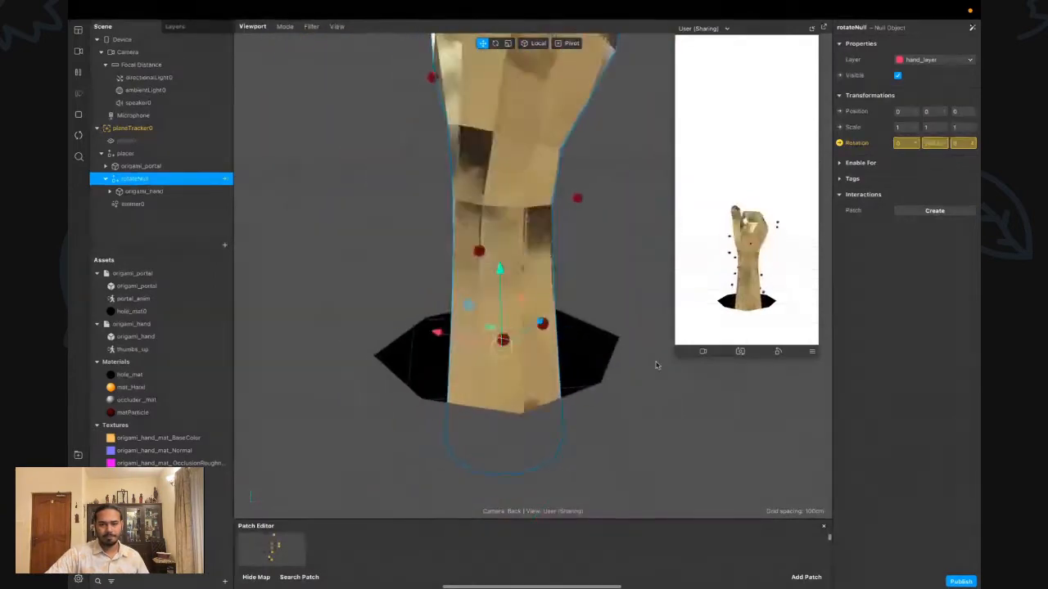
{"action": "scroll", "coordinate": [424, 322], "scroll_direction": "up", "scroll_amount": 3}
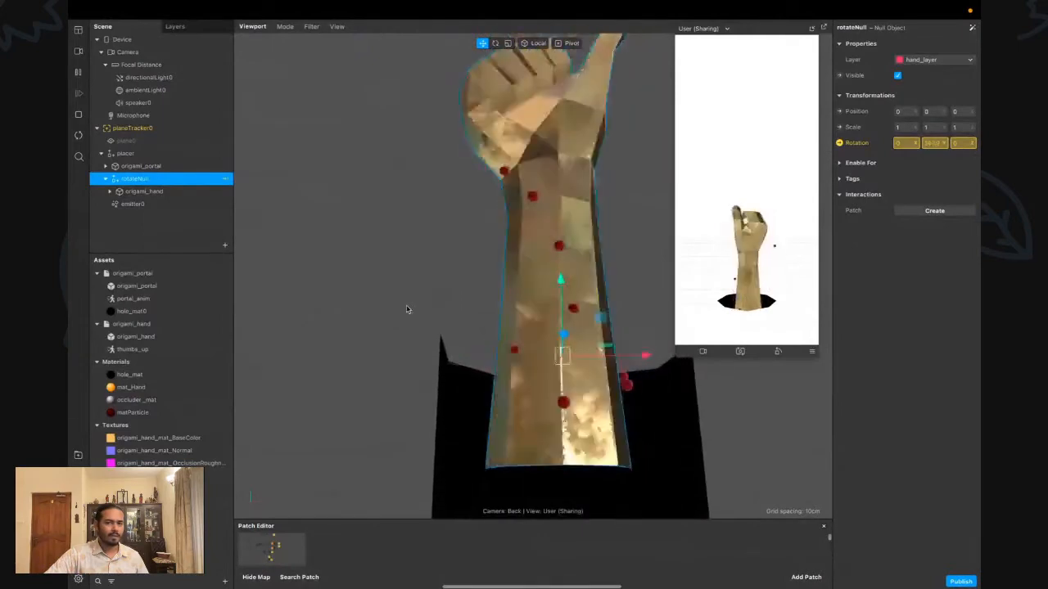
{"action": "scroll", "coordinate": [407, 309], "scroll_direction": "down", "scroll_amount": 3}
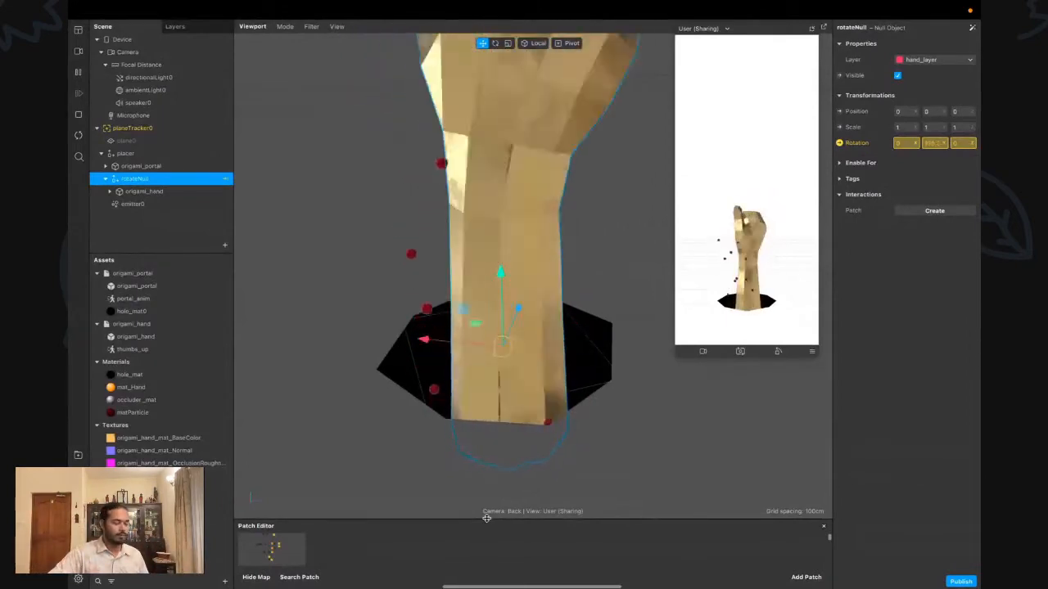
{"action": "left_click_drag", "start_coordinate": [486, 518], "coordinate": [474, 319]}
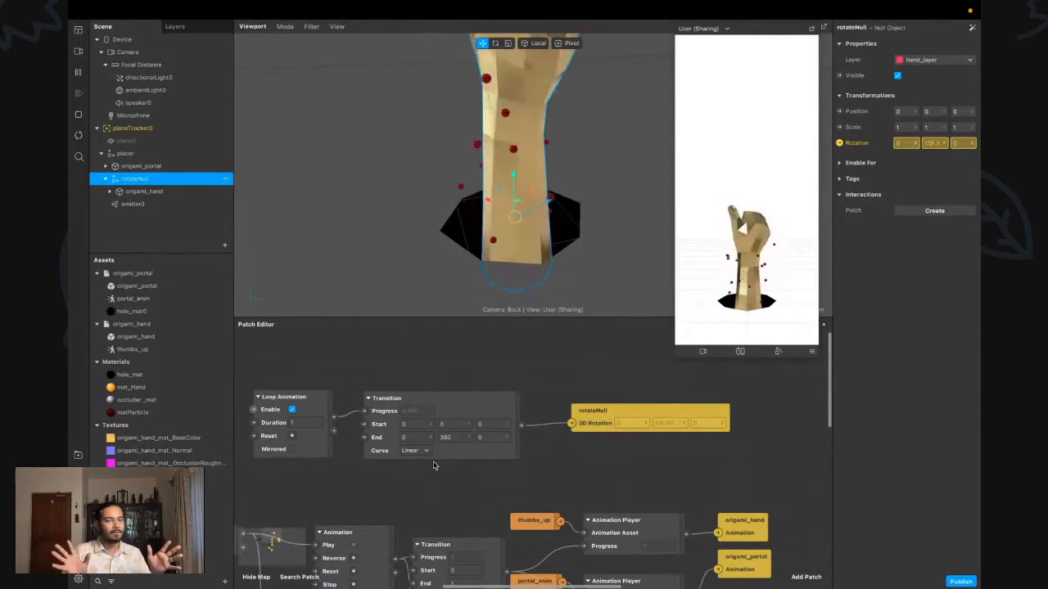
Import the particleFade.js script from the Reskilll folder inside Projects, 2022
{"action": "left_click", "coordinate": [225, 581]}
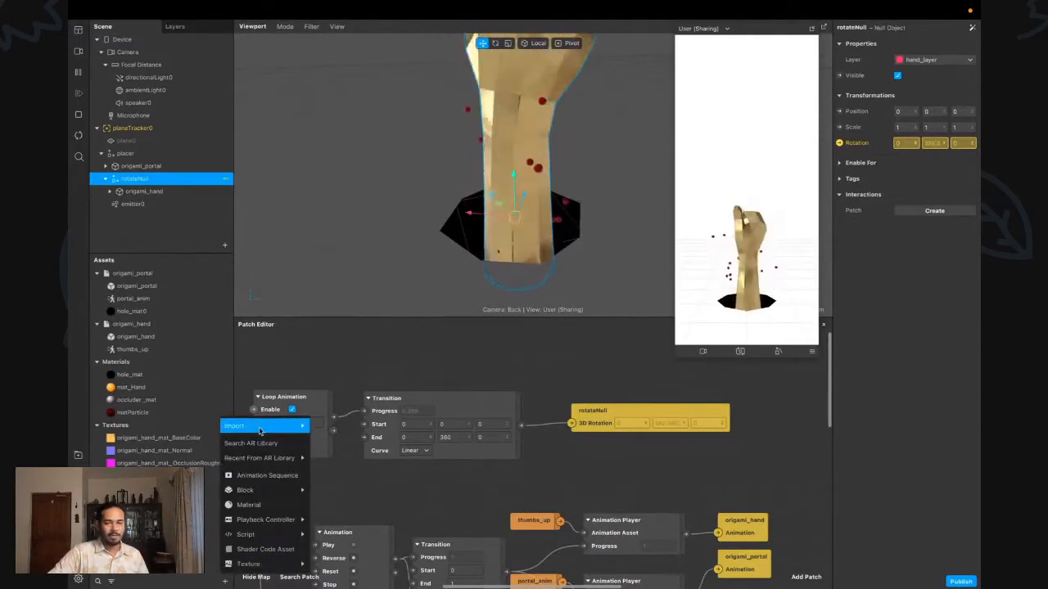
{"action": "mouse_move", "coordinate": [262, 426]}
{"action": "left_click", "coordinate": [349, 426]}
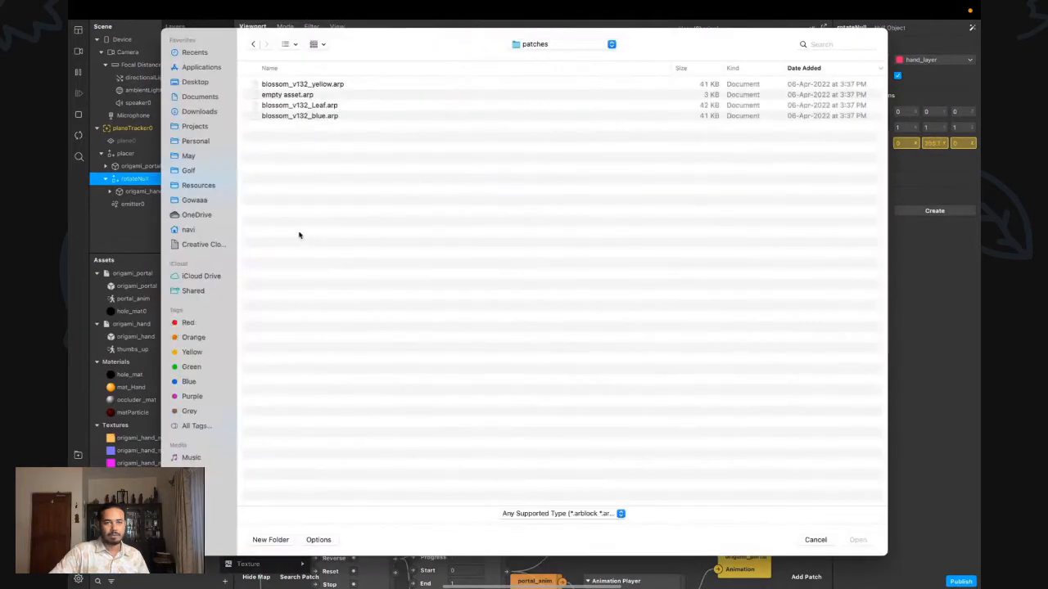
{"action": "left_click", "coordinate": [195, 141]}
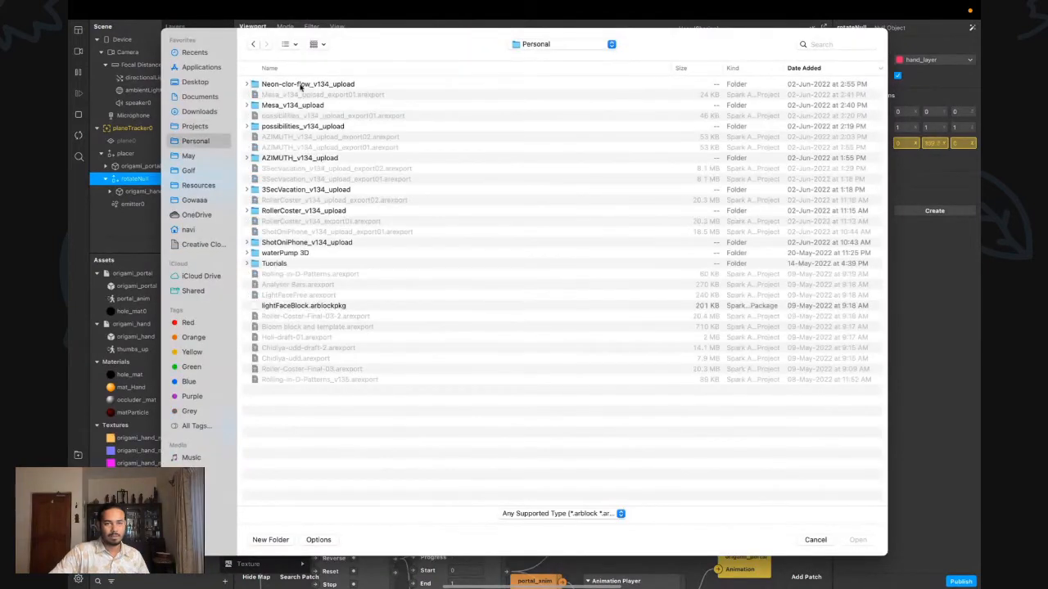
{"action": "left_click", "coordinate": [203, 127]}
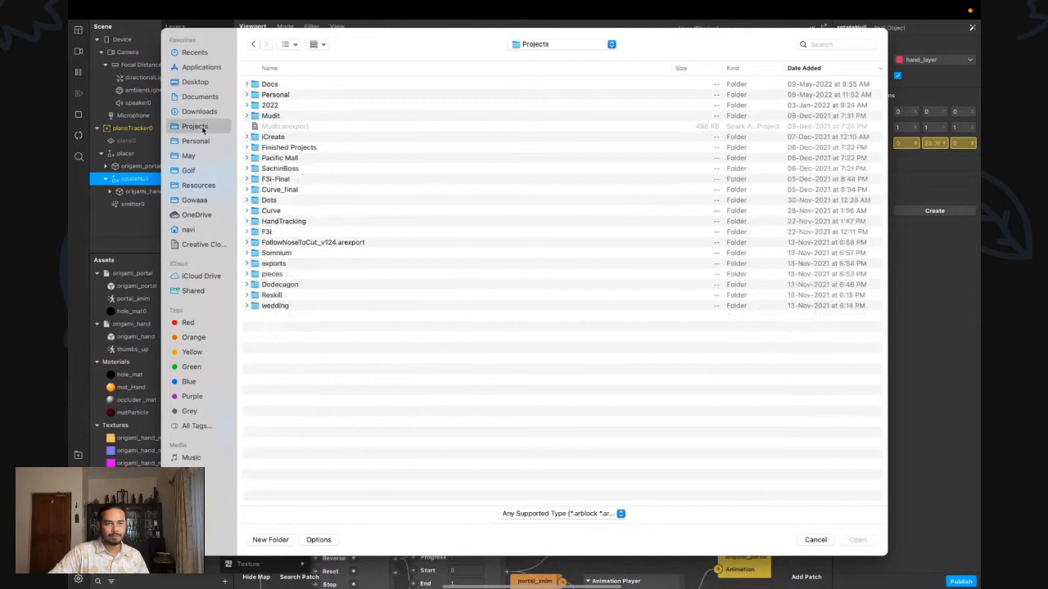
{"action": "double_click", "coordinate": [269, 105]}
{"action": "double_click", "coordinate": [277, 104]}
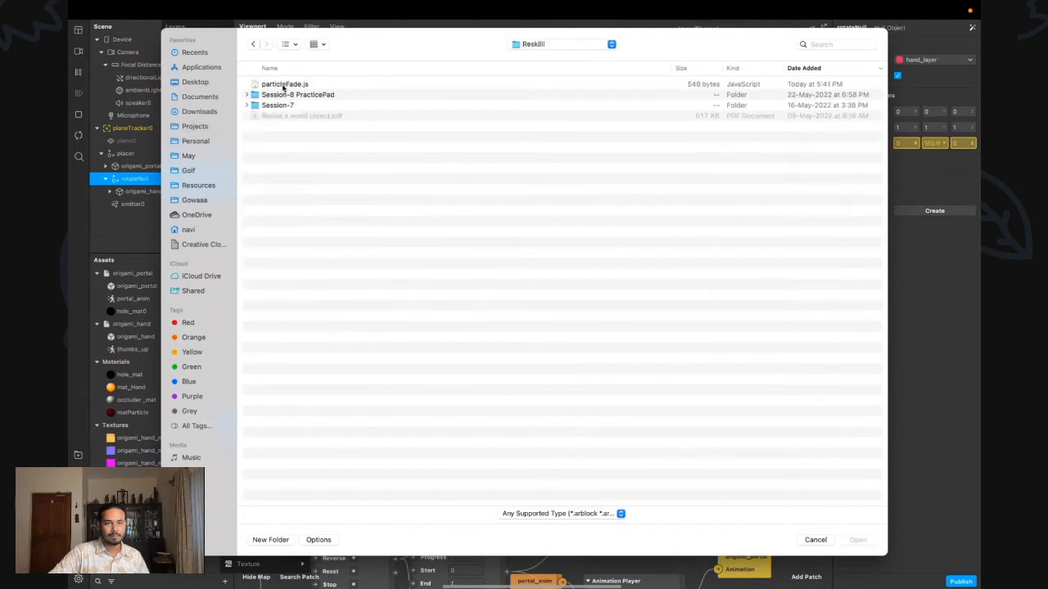
{"action": "double_click", "coordinate": [283, 84]}
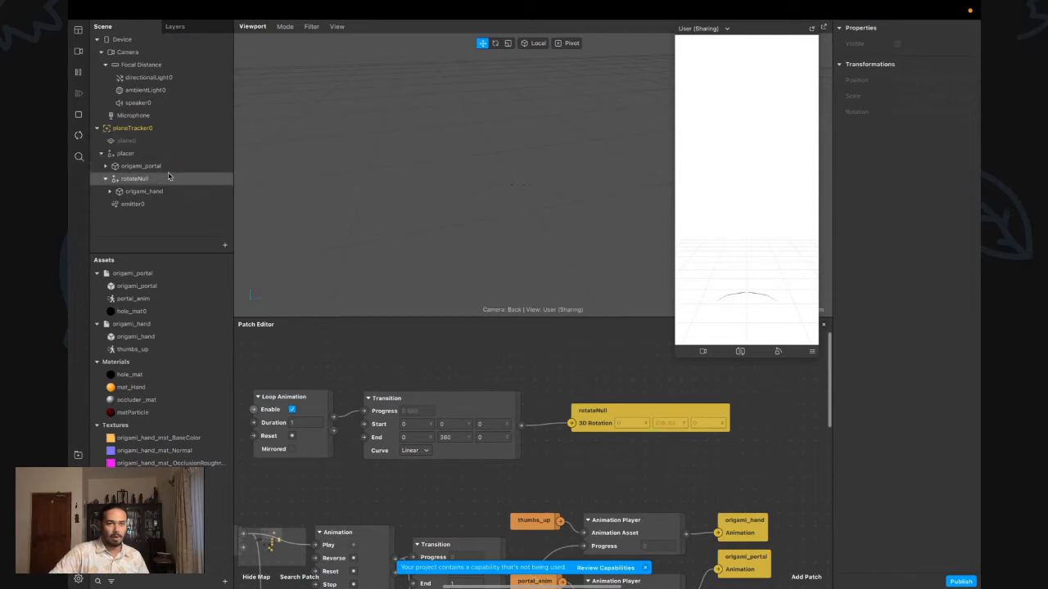
Open the imported particleFade script in Visual Studio Code, trust the workspace and bring up its code
{"action": "left_click", "coordinate": [139, 551]}
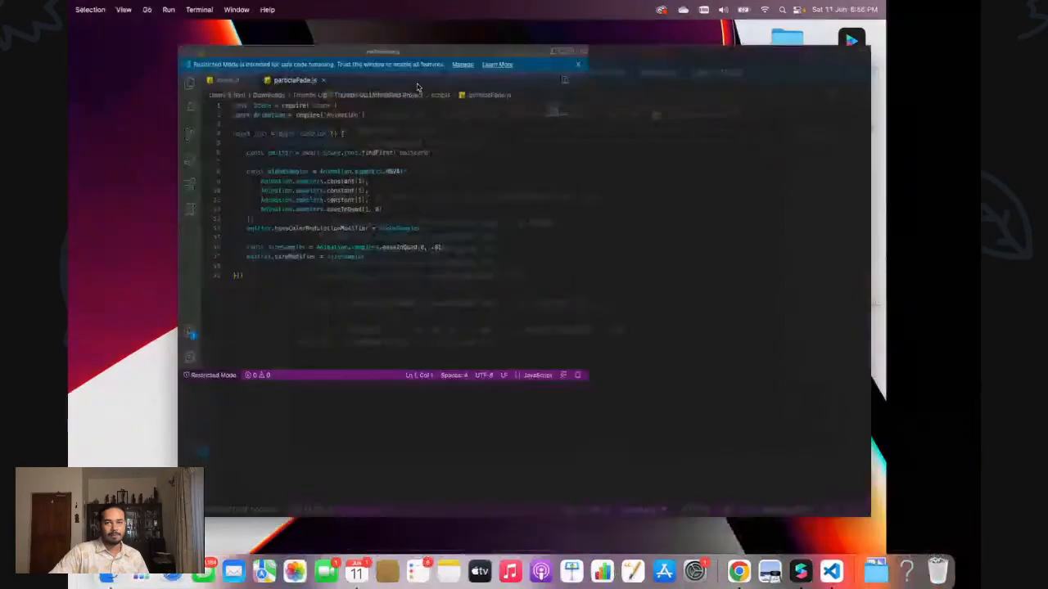
{"action": "left_click", "coordinate": [440, 31]}
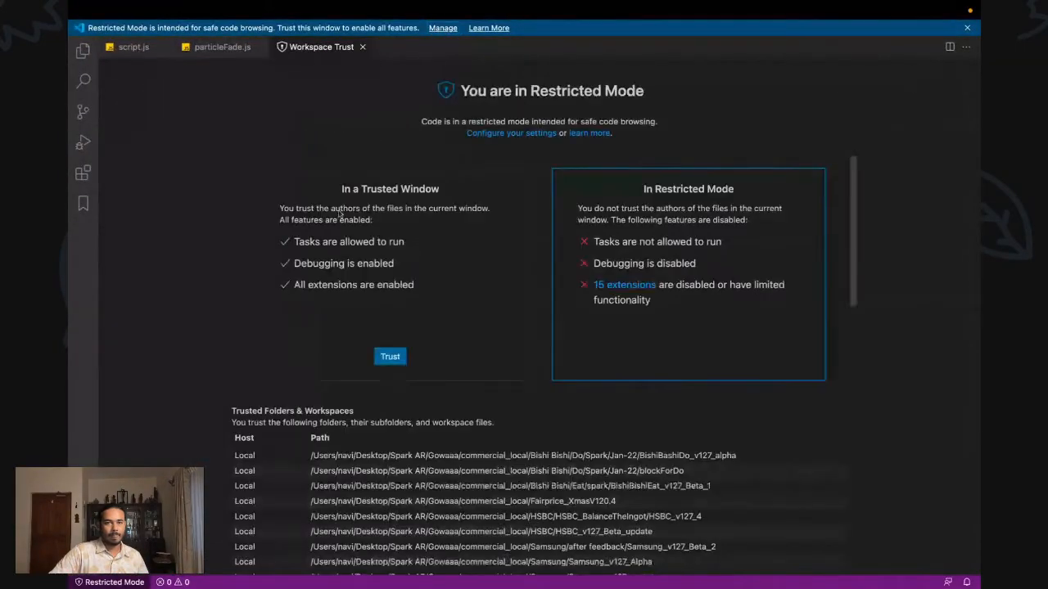
{"action": "left_click", "coordinate": [389, 356]}
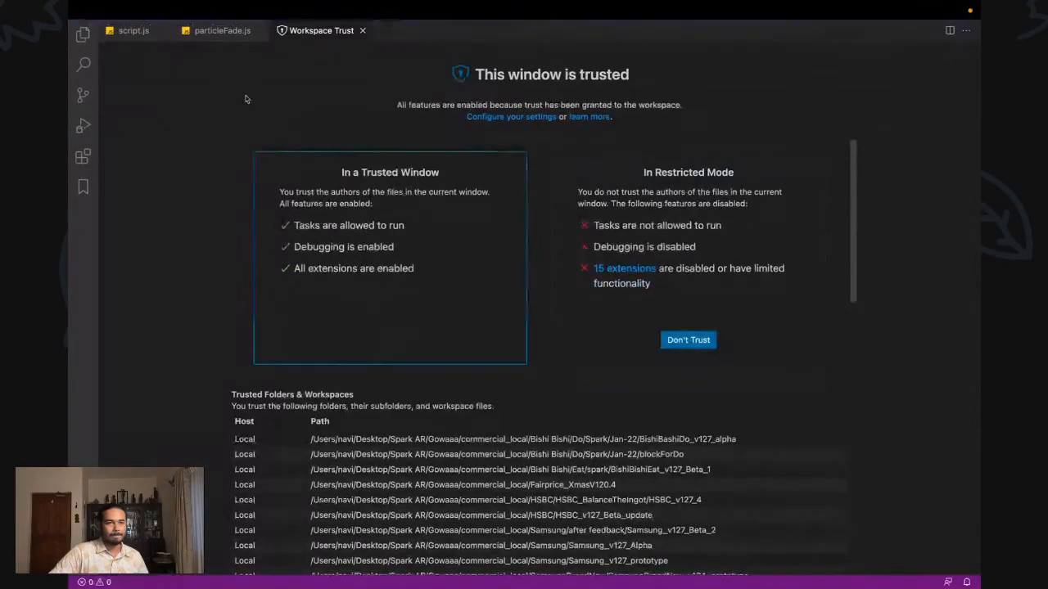
{"action": "left_click", "coordinate": [215, 30]}
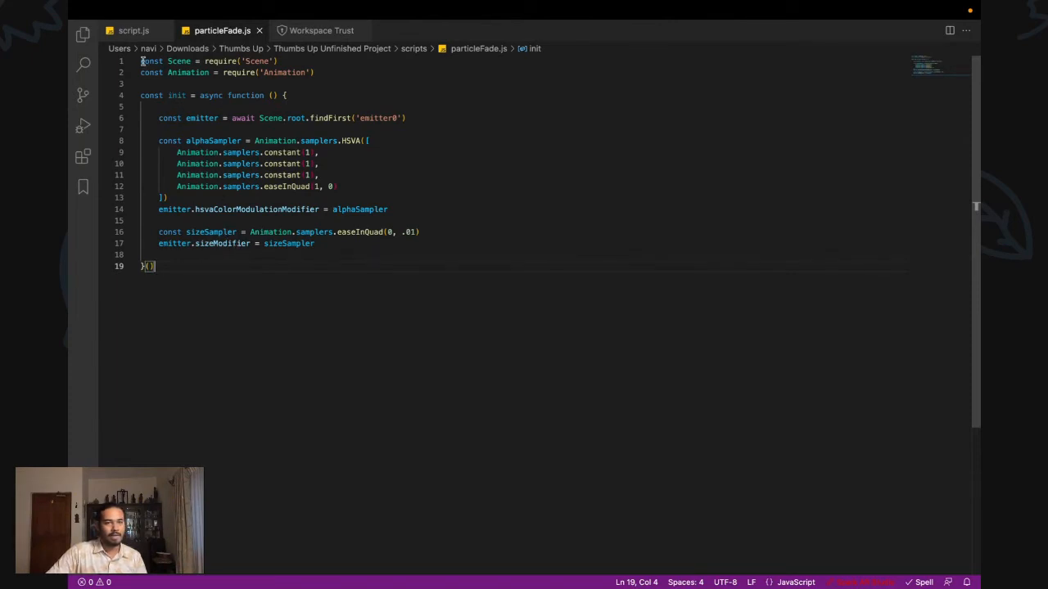
Examine the Scene module import and its use in particleFade.js, and switch back to Spark AR Studio
{"action": "left_click_drag", "start_coordinate": [141, 61], "coordinate": [278, 61]}
{"action": "double_click", "coordinate": [219, 61]}
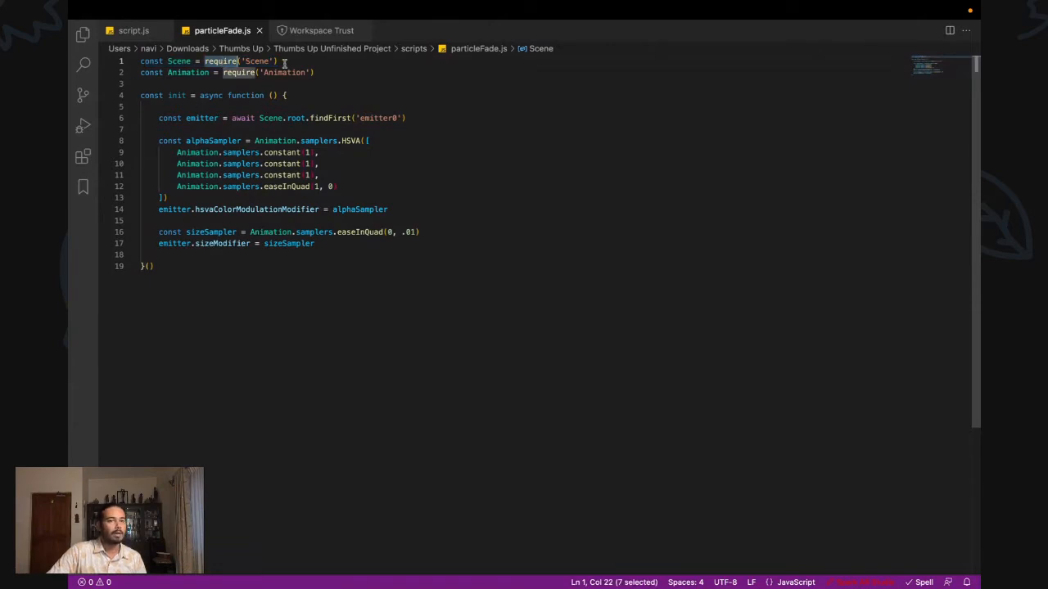
{"action": "left_click_drag", "start_coordinate": [284, 62], "coordinate": [146, 61]}
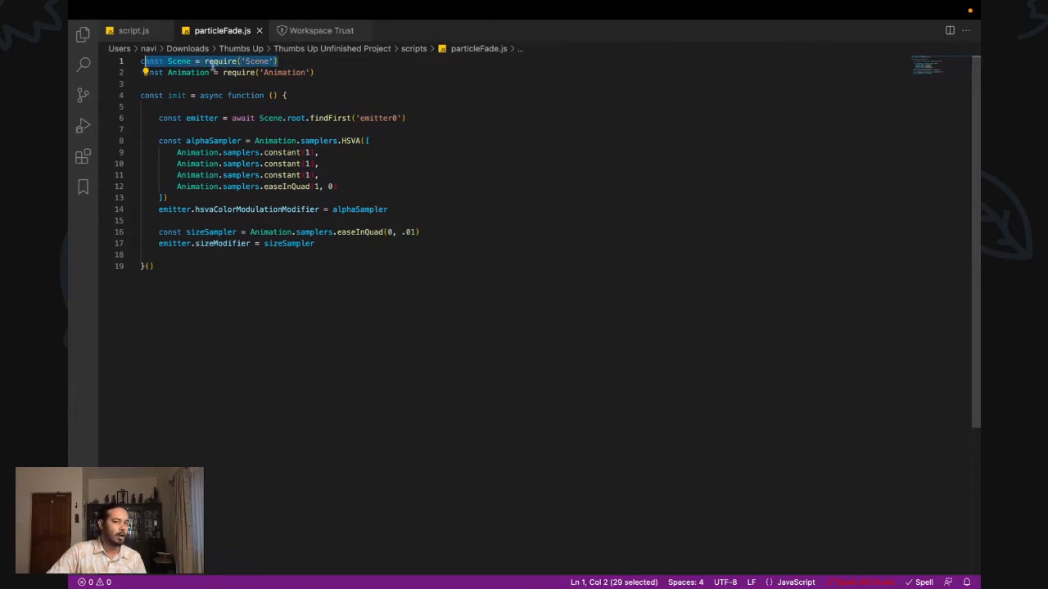
{"action": "left_click_drag", "start_coordinate": [281, 61], "coordinate": [176, 61]}
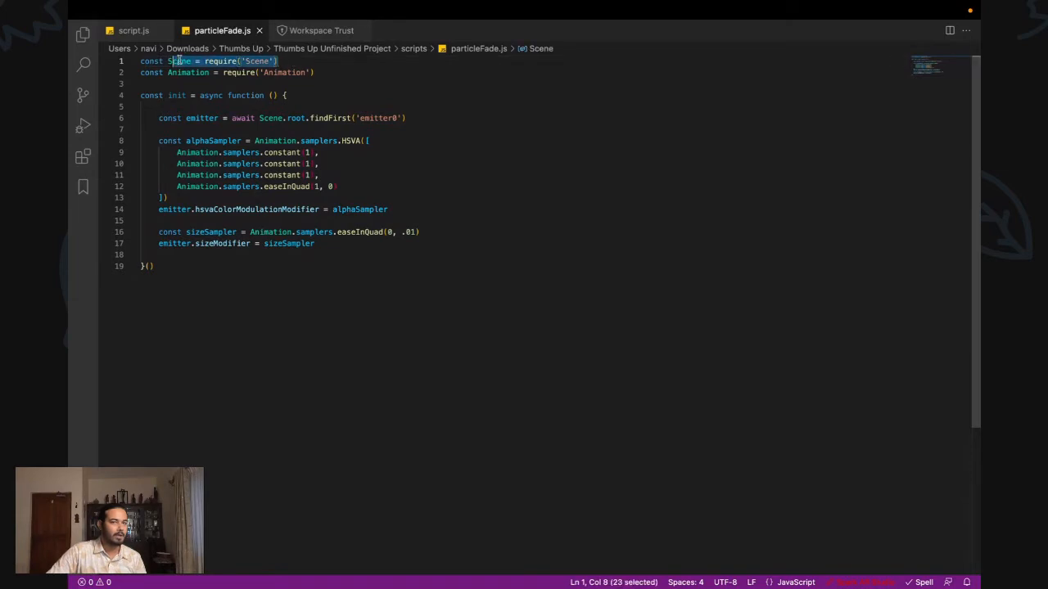
{"action": "double_click", "coordinate": [179, 60]}
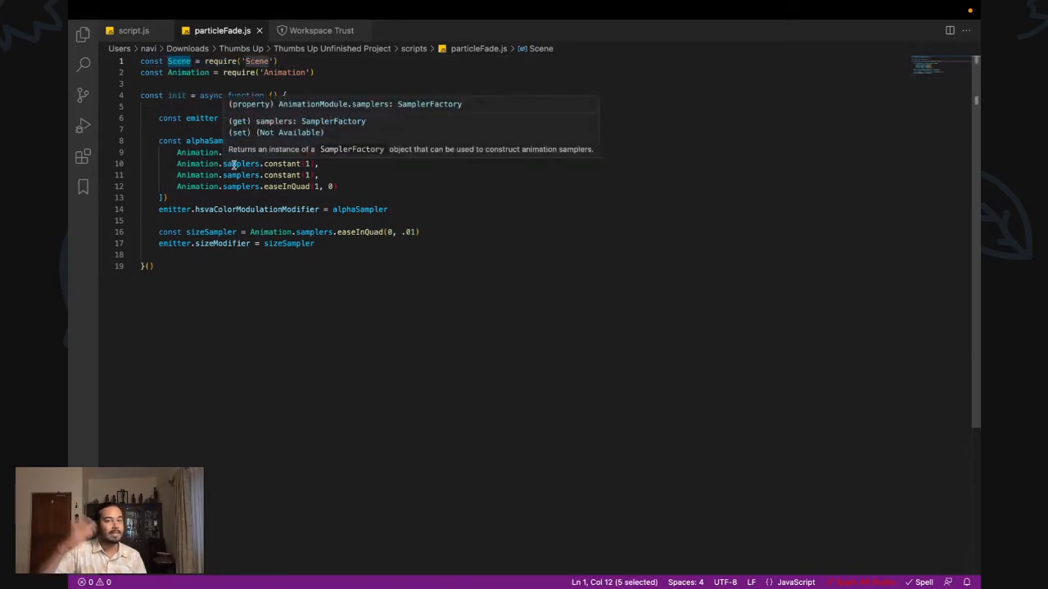
{"action": "key", "text": "ctrl+Right"}
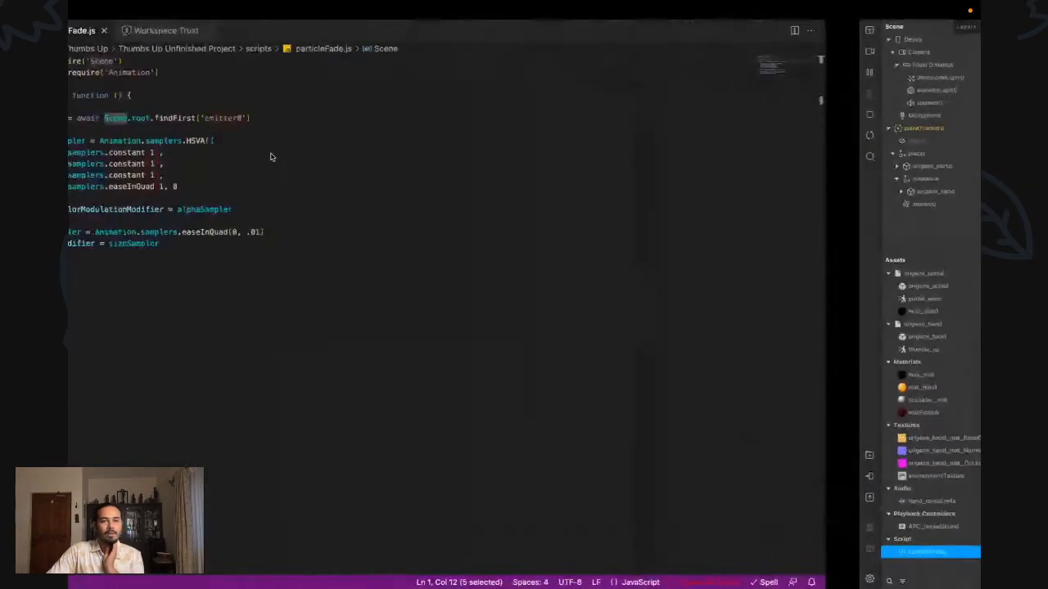
Examine the Scene import, the async init function declaration and the await keyword of particleFade.js in Visual Studio Code
{"action": "left_click_drag", "start_coordinate": [141, 61], "coordinate": [315, 61]}
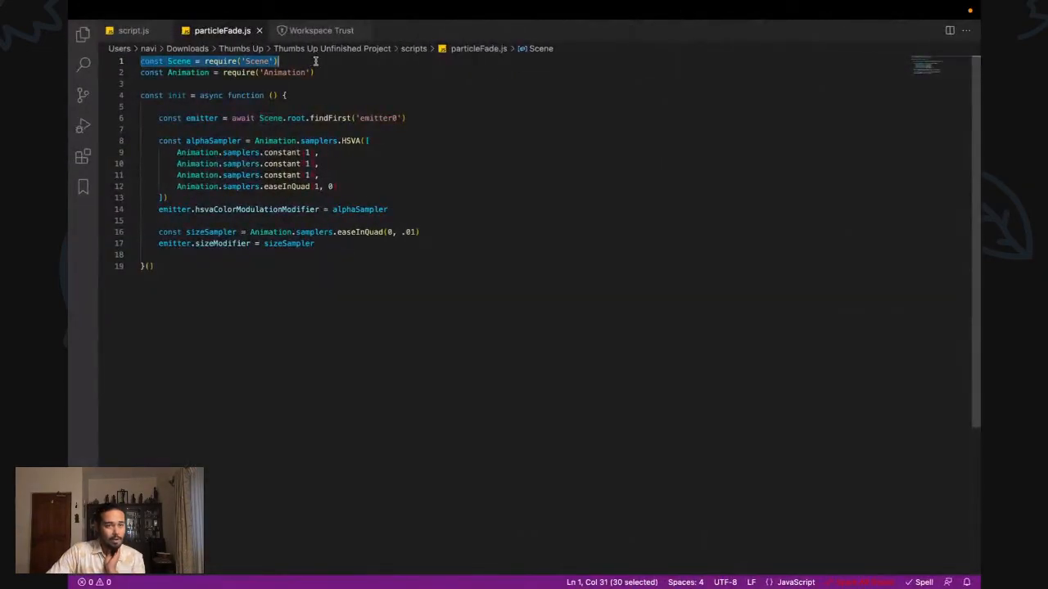
{"action": "left_click", "coordinate": [291, 104]}
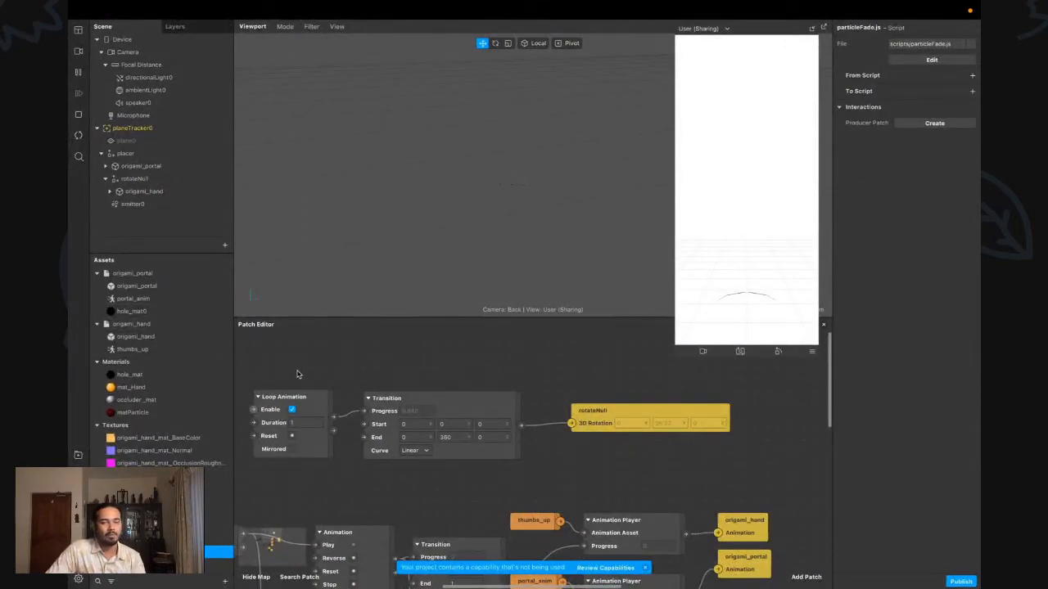
{"action": "left_click_drag", "start_coordinate": [299, 388], "coordinate": [297, 378]}
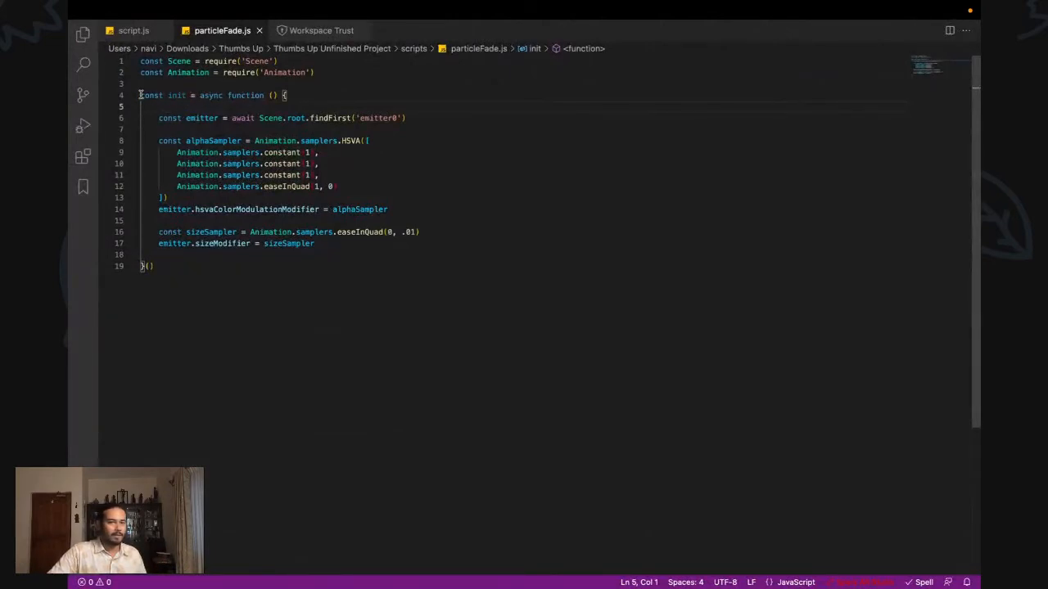
{"action": "left_click_drag", "start_coordinate": [140, 95], "coordinate": [167, 93]}
{"action": "scroll", "coordinate": [168, 93], "scroll_direction": "down", "scroll_amount": 1}
{"action": "scroll", "coordinate": [205, 125], "scroll_direction": "up", "scroll_amount": 1}
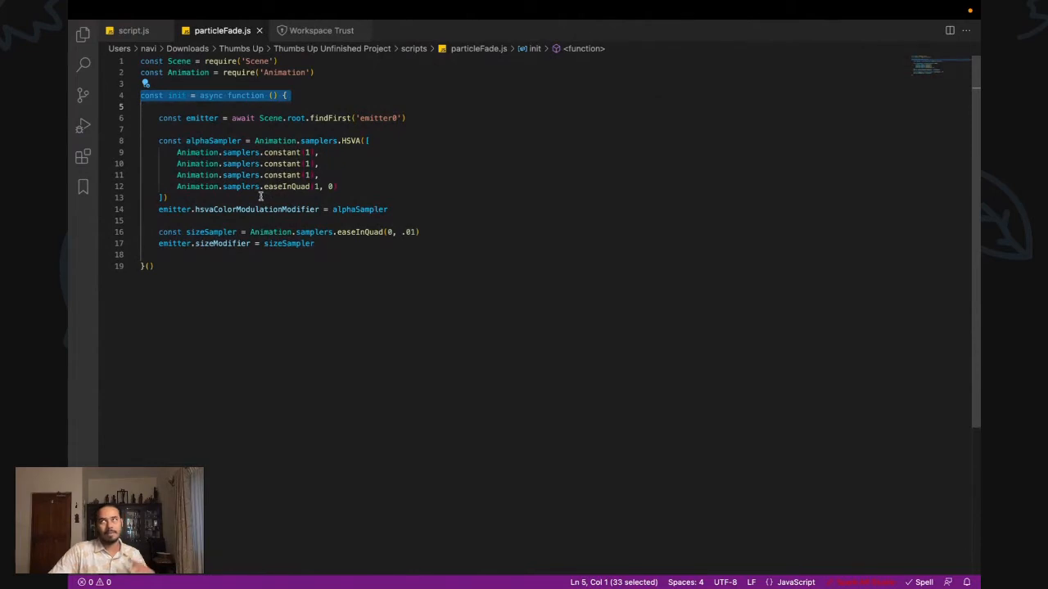
{"action": "left_click", "coordinate": [226, 107]}
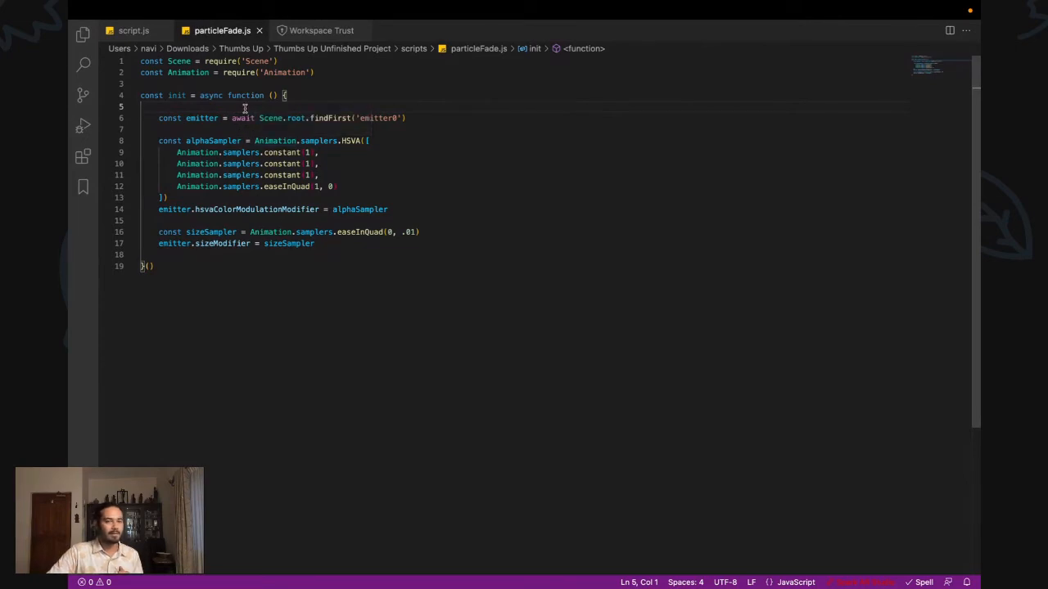
{"action": "double_click", "coordinate": [240, 119]}
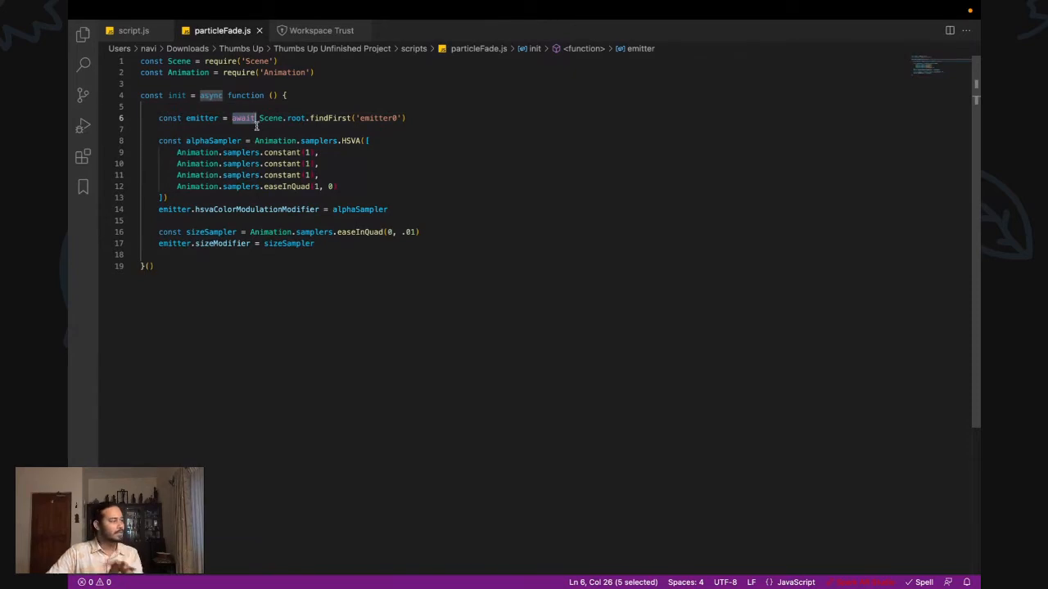
{"action": "left_click", "coordinate": [295, 129]}
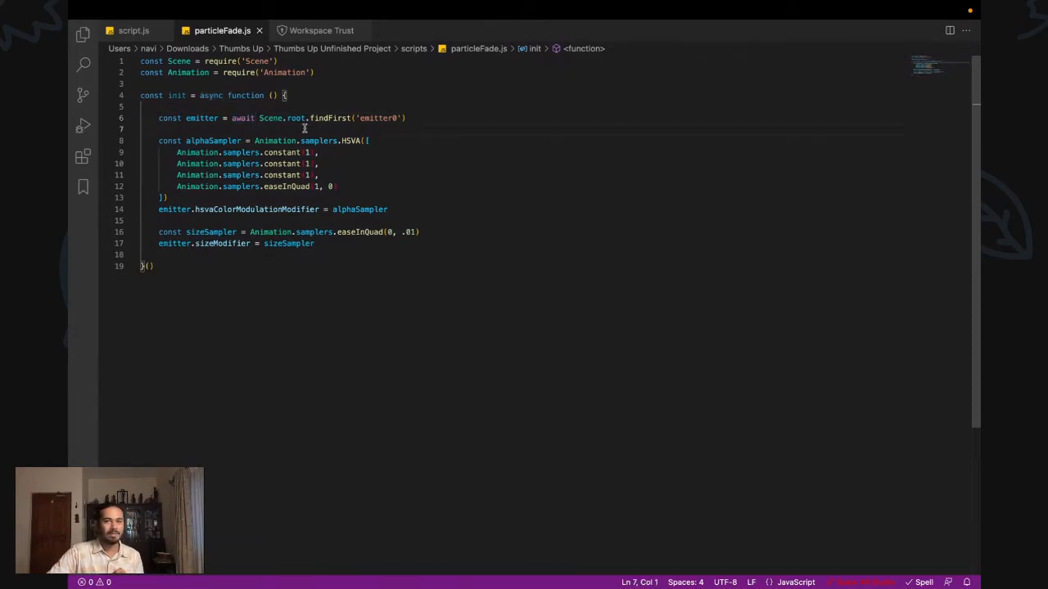
Examine the Scene, root and findFirst parts of the emitter lookup in the init function
{"action": "left_click_drag", "start_coordinate": [259, 118], "coordinate": [407, 119]}
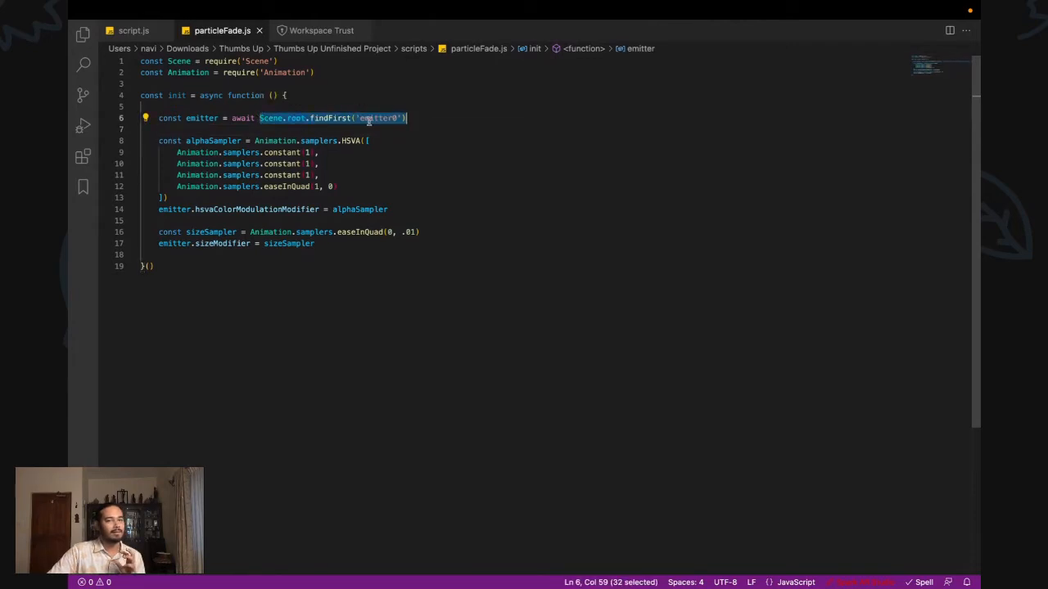
{"action": "left_click", "coordinate": [285, 119]}
{"action": "double_click", "coordinate": [330, 118]}
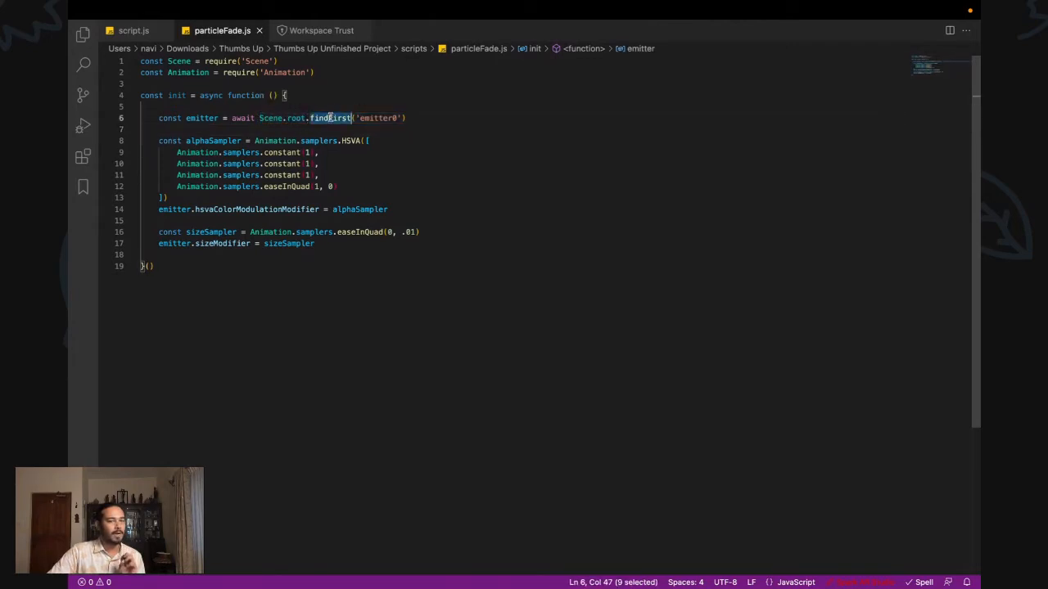
{"action": "triple_click", "coordinate": [380, 118]}
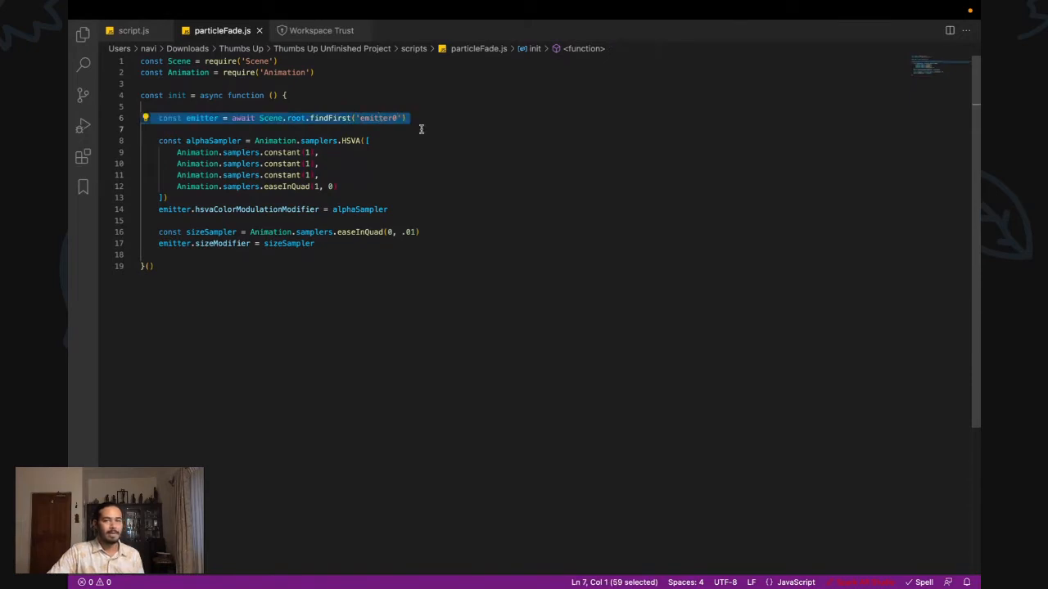
{"action": "left_click", "coordinate": [308, 119]}
{"action": "double_click", "coordinate": [270, 118]}
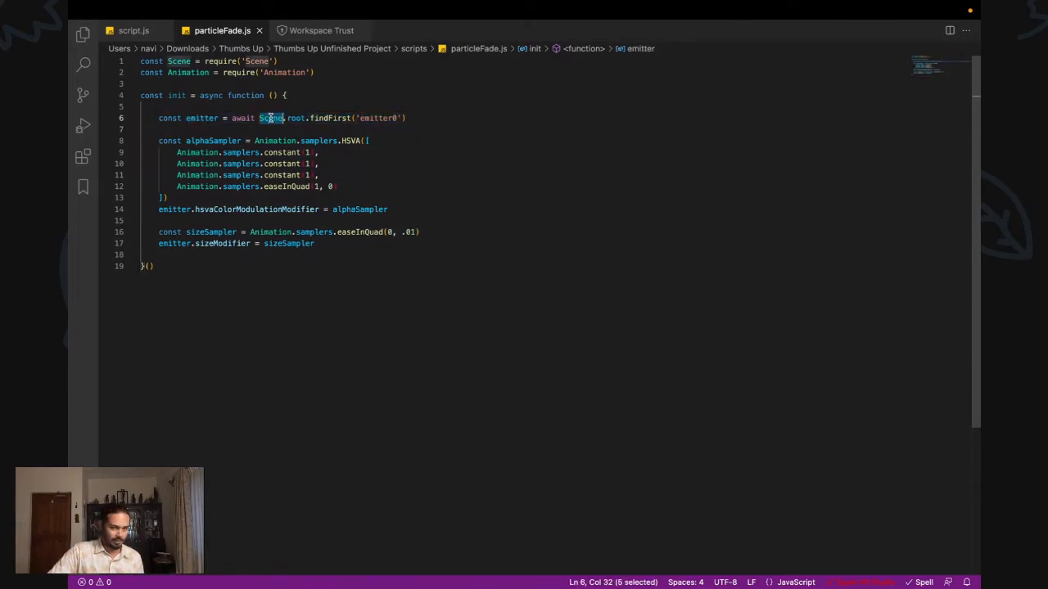
{"action": "left_click", "coordinate": [292, 119]}
{"action": "double_click", "coordinate": [293, 119]}
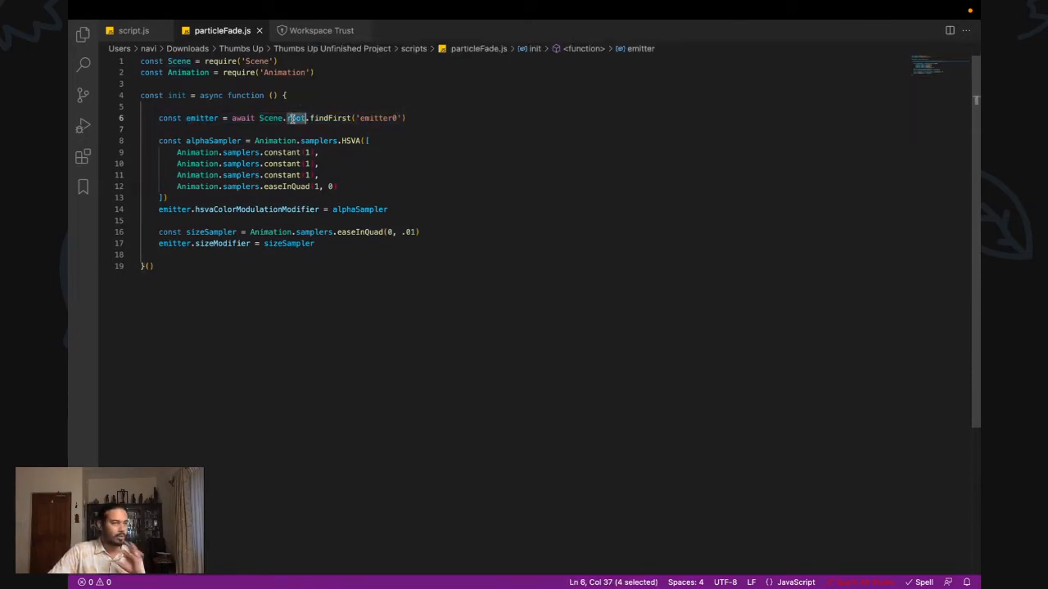
Compare the lookup's root and emitter name with the Device and emitter0 objects in Spark AR Studio's scene tree
{"action": "key", "text": "ctrl+Right"}
{"action": "left_click", "coordinate": [136, 41]}
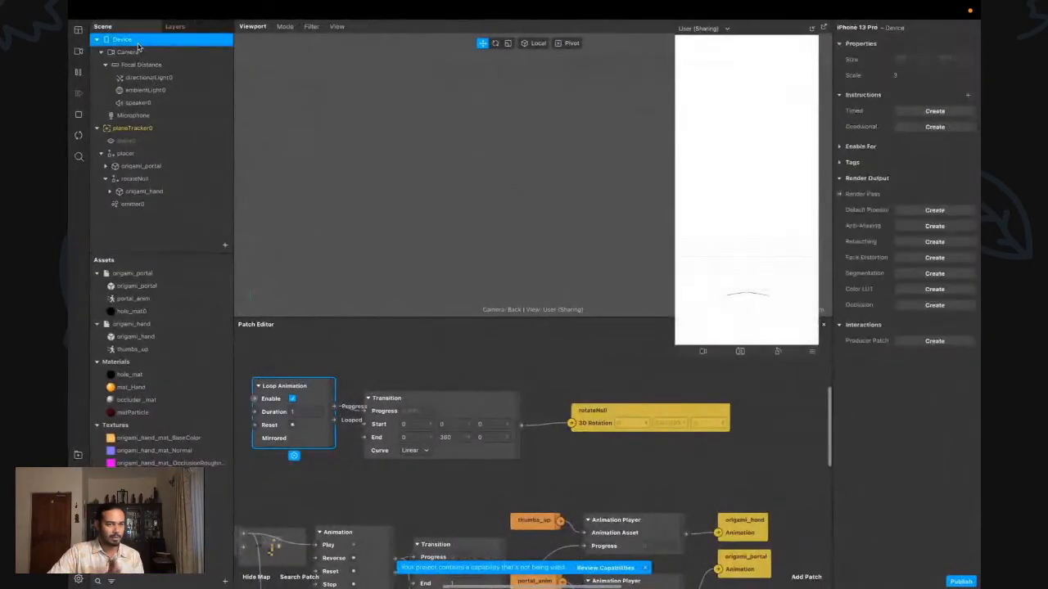
{"action": "key", "text": "ctrl+Left"}
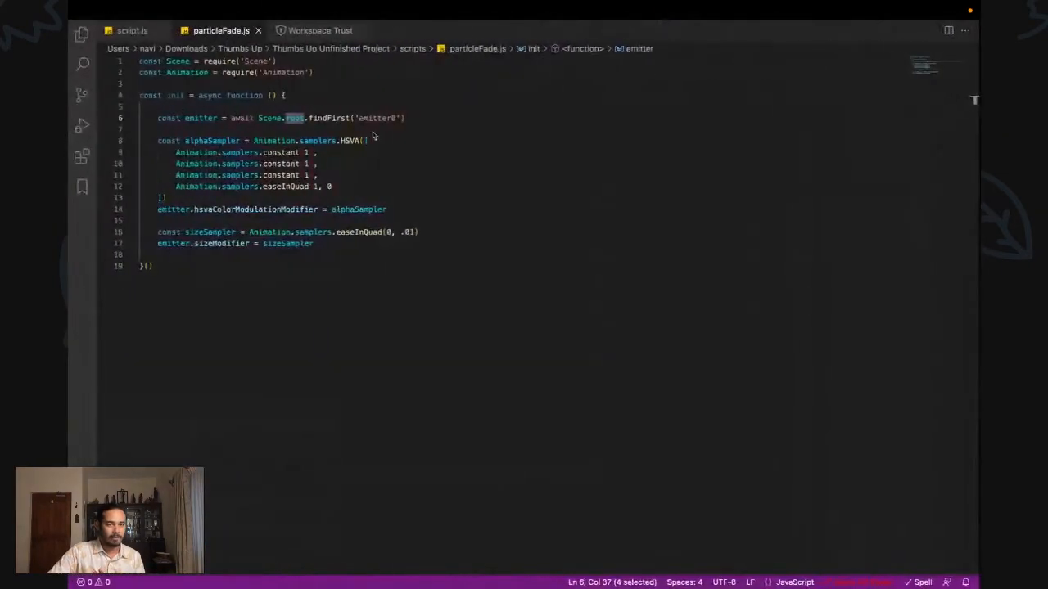
{"action": "double_click", "coordinate": [332, 117]}
{"action": "double_click", "coordinate": [376, 118]}
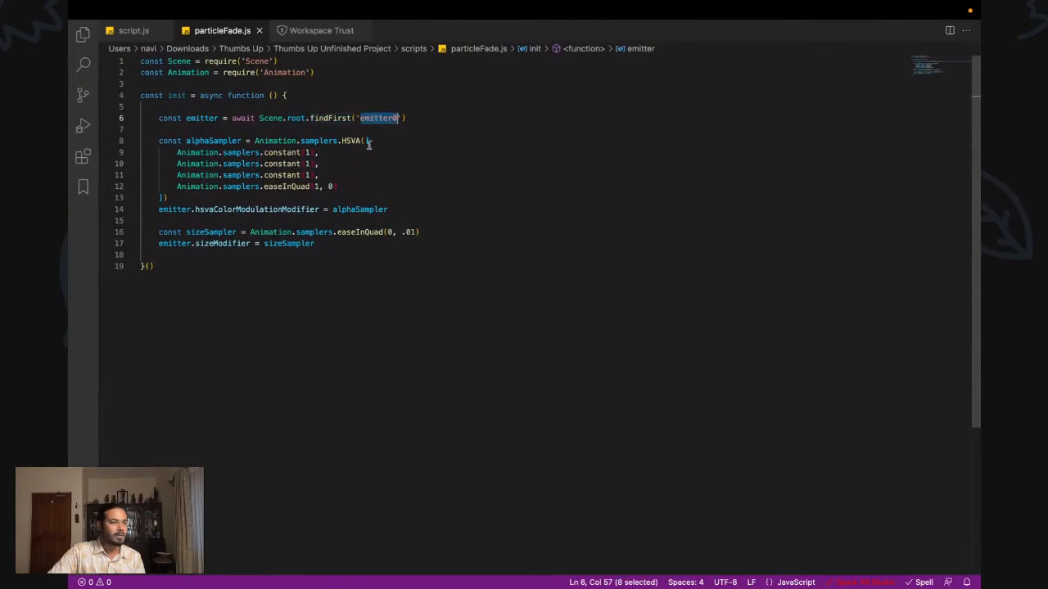
{"action": "key", "text": "ctrl+Right"}
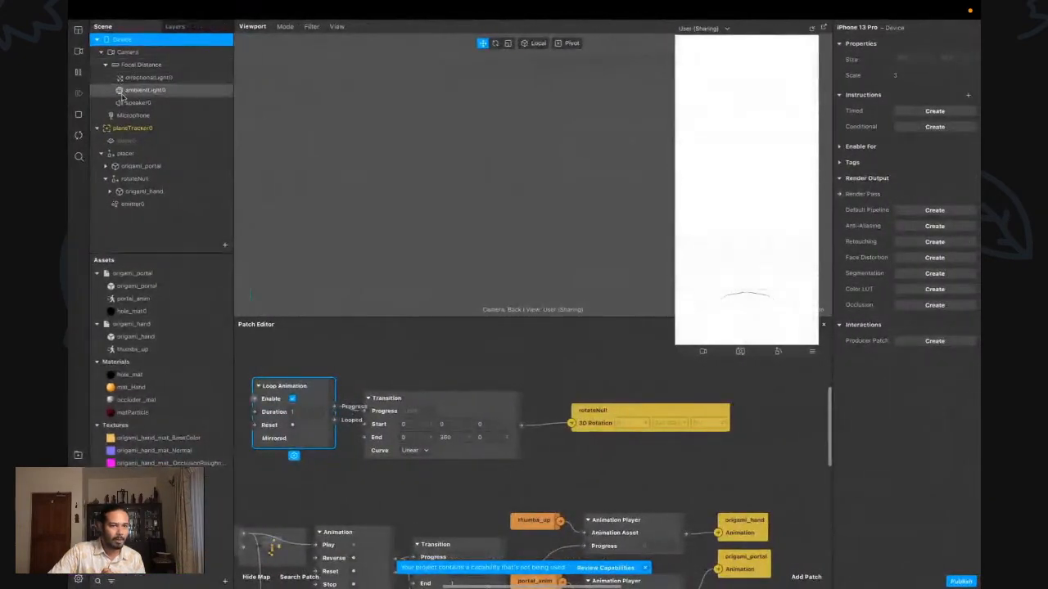
{"action": "left_click", "coordinate": [133, 204]}
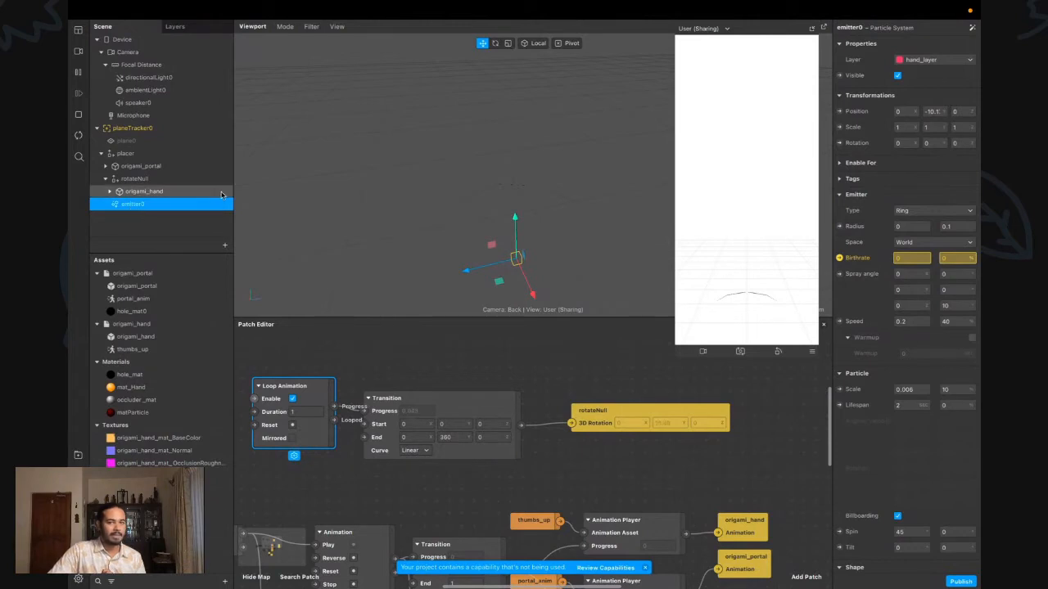
Switch back to Visual Studio Code and examine the emitter constant that stores the lookup and where it is used
{"action": "key", "text": "ctrl+Left"}
{"action": "scroll", "coordinate": [346, 118], "scroll_direction": "down", "scroll_amount": 1}
{"action": "mouse_move", "coordinate": [259, 118]}
{"action": "left_mouse_down"}
{"action": "mouse_move", "coordinate": [398, 117]}
{"action": "mouse_move", "coordinate": [263, 109]}
{"action": "left_mouse_up"}
{"action": "left_click", "coordinate": [424, 109]}
{"action": "double_click", "coordinate": [205, 109]}
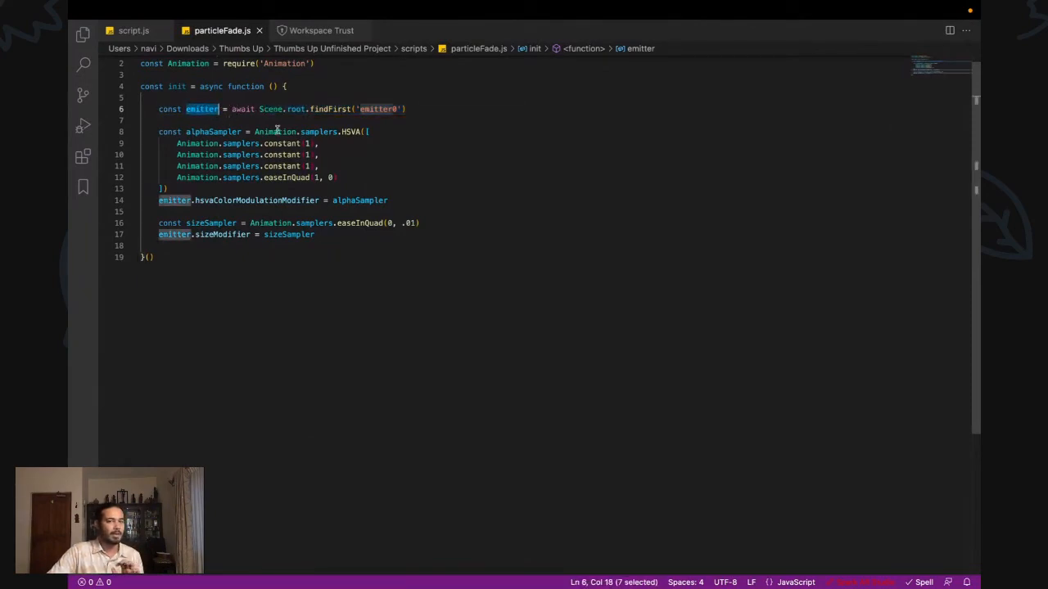
Change the object name in the findFirst call to emitter1, save the script and check the console in Spark AR Studio
{"action": "left_click", "coordinate": [398, 109]}
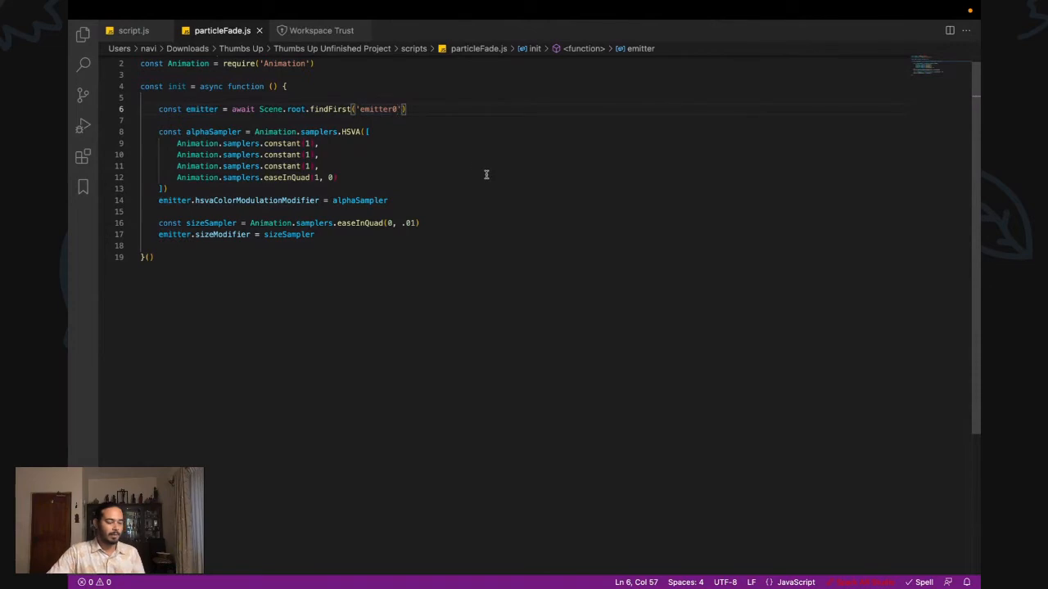
{"action": "key", "text": "BackSpace"}
{"action": "type", "text": "1"}
{"action": "left_click", "coordinate": [484, 124]}
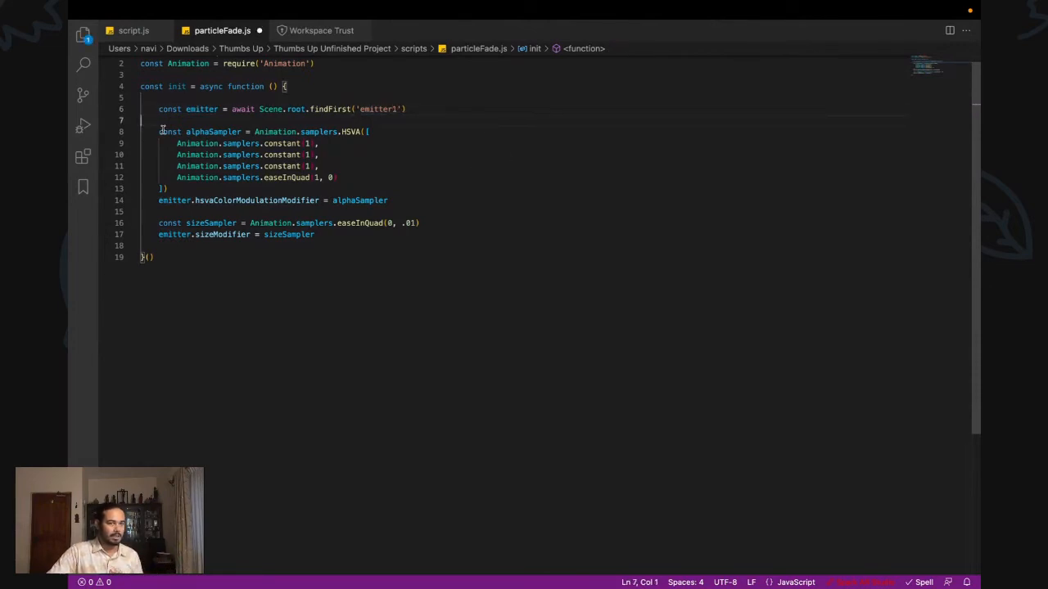
{"action": "left_click_drag", "start_coordinate": [159, 131], "coordinate": [377, 306]}
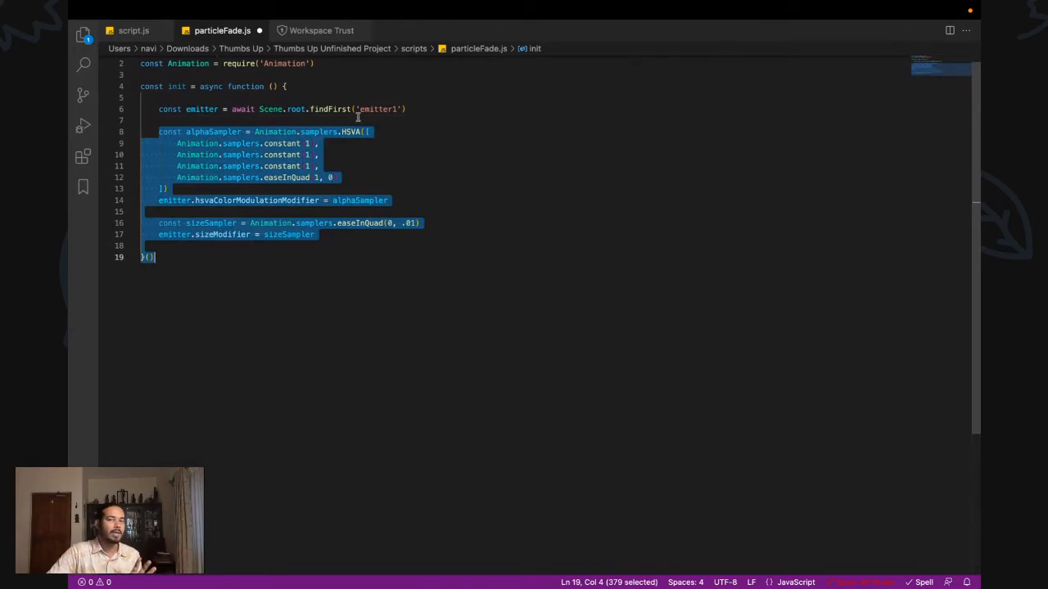
{"action": "left_click", "coordinate": [397, 109]}
{"action": "left_click_drag", "start_coordinate": [405, 109], "coordinate": [161, 109]}
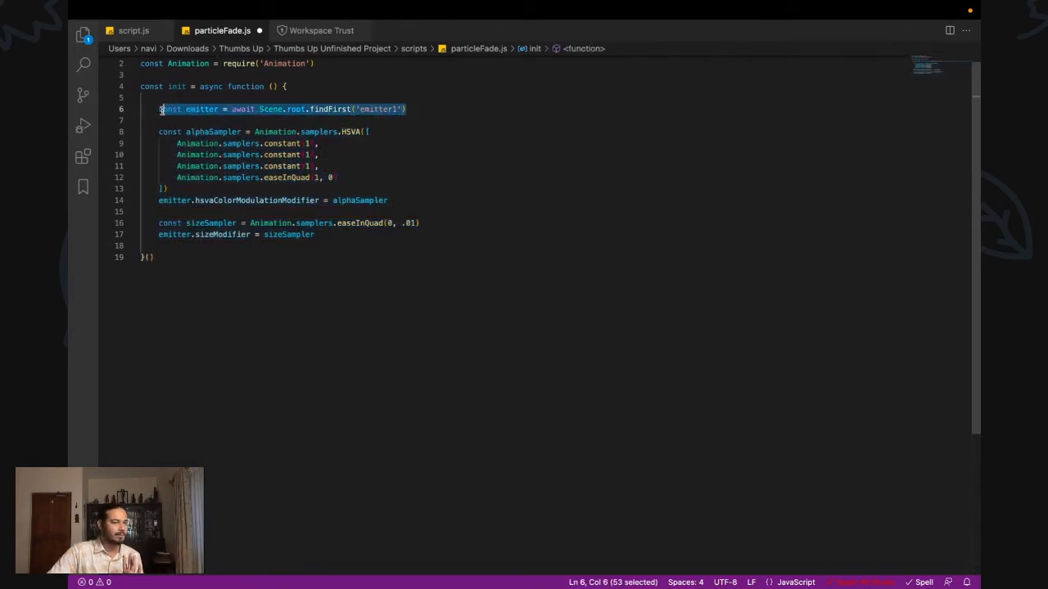
{"action": "left_click", "coordinate": [425, 109]}
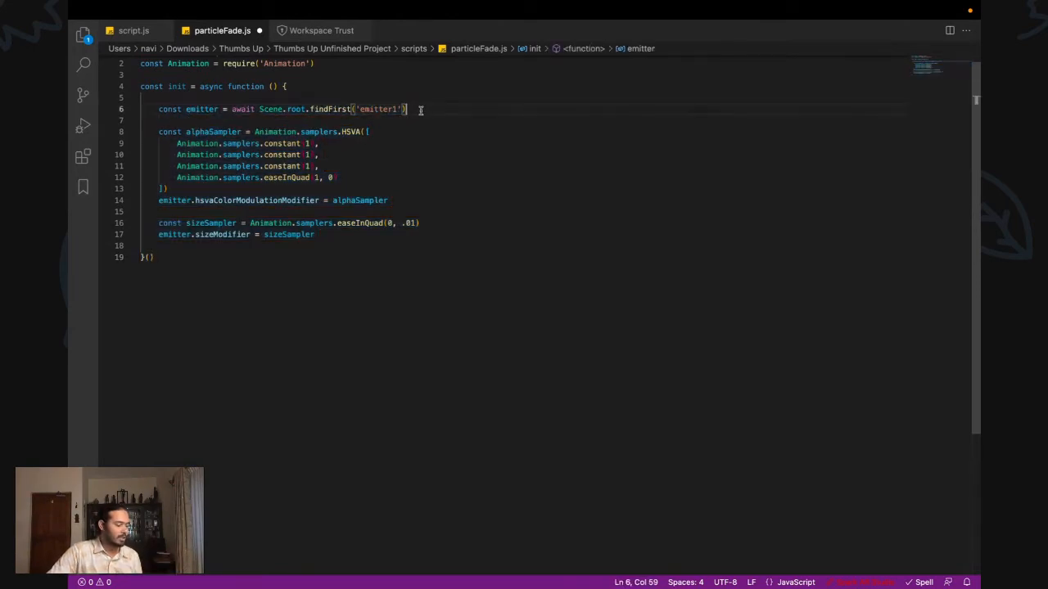
{"action": "key", "text": "super+s"}
{"action": "key", "text": "super+Tab"}
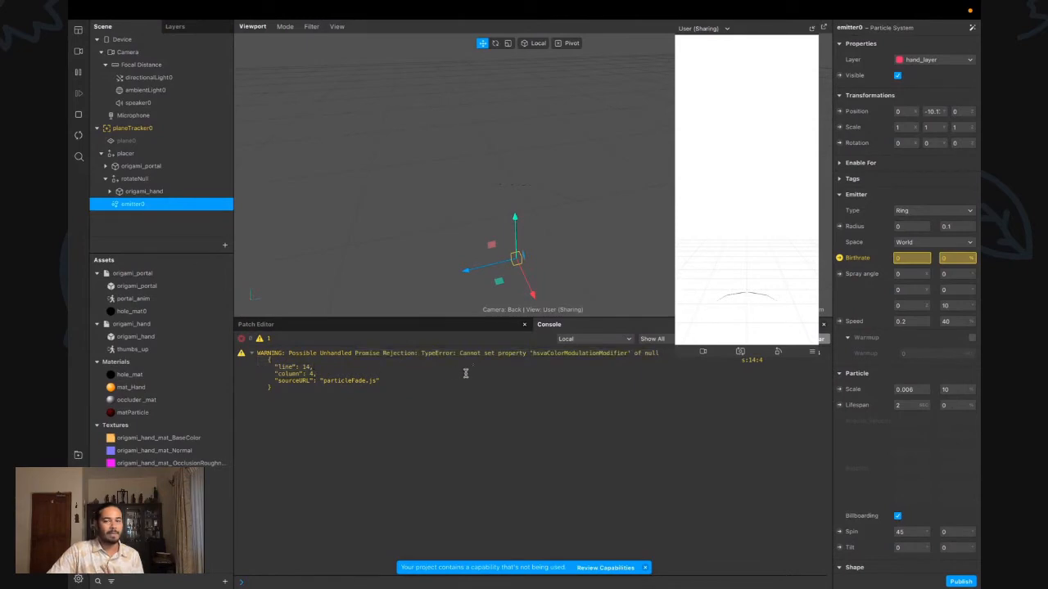
Return to Visual Studio Code, set the findFirst object name back to emitter0 and save the script
{"action": "key", "text": "super+Tab"}
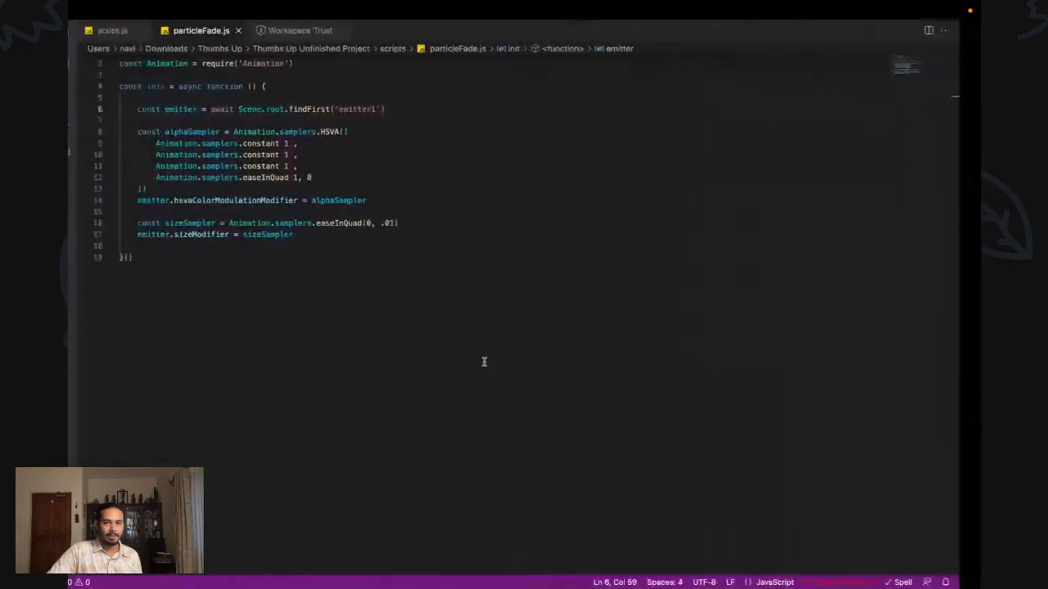
{"action": "left_click", "coordinate": [397, 109]}
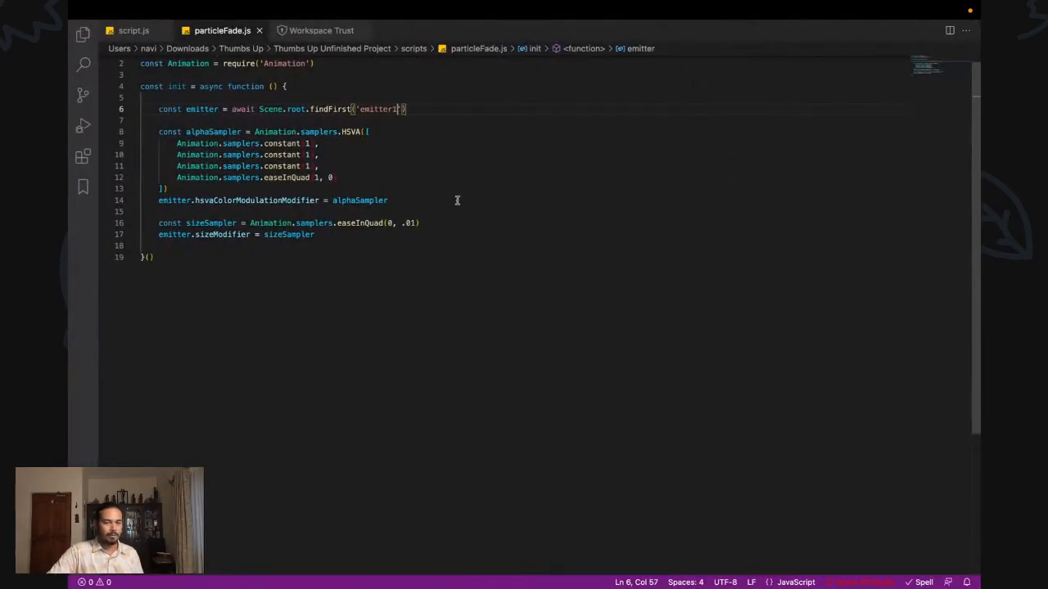
{"action": "key", "text": "BackSpace"}
{"action": "type", "text": "0"}
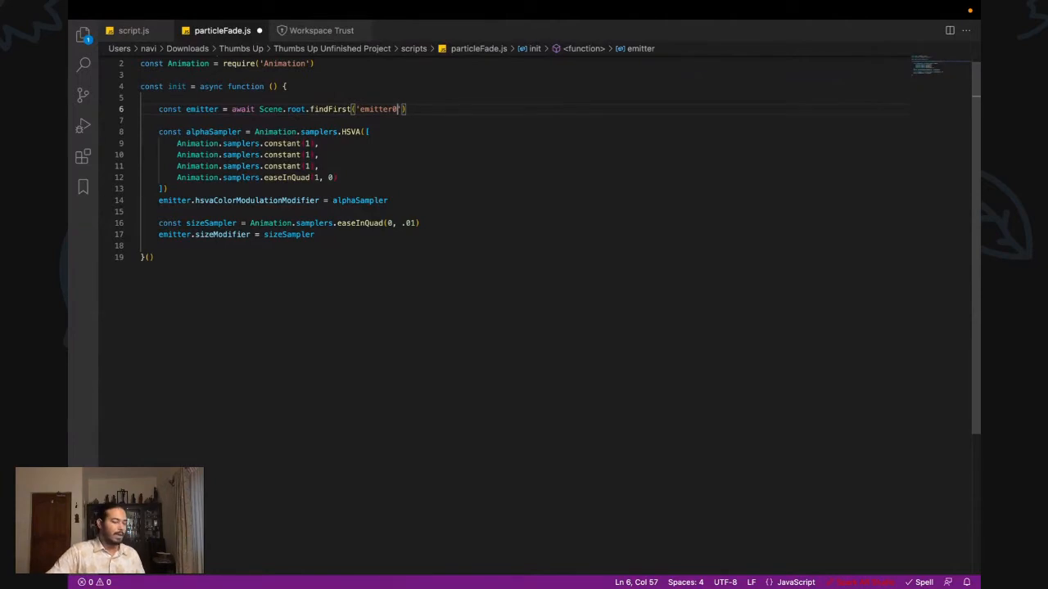
{"action": "key", "text": "super+s"}
Examine the alphaSampler definition, including the HSVA method's description, its constant samplers and the easeInQuad alpha sampler
{"action": "left_click_drag", "start_coordinate": [159, 131], "coordinate": [316, 154]}
{"action": "left_click", "coordinate": [407, 189]}
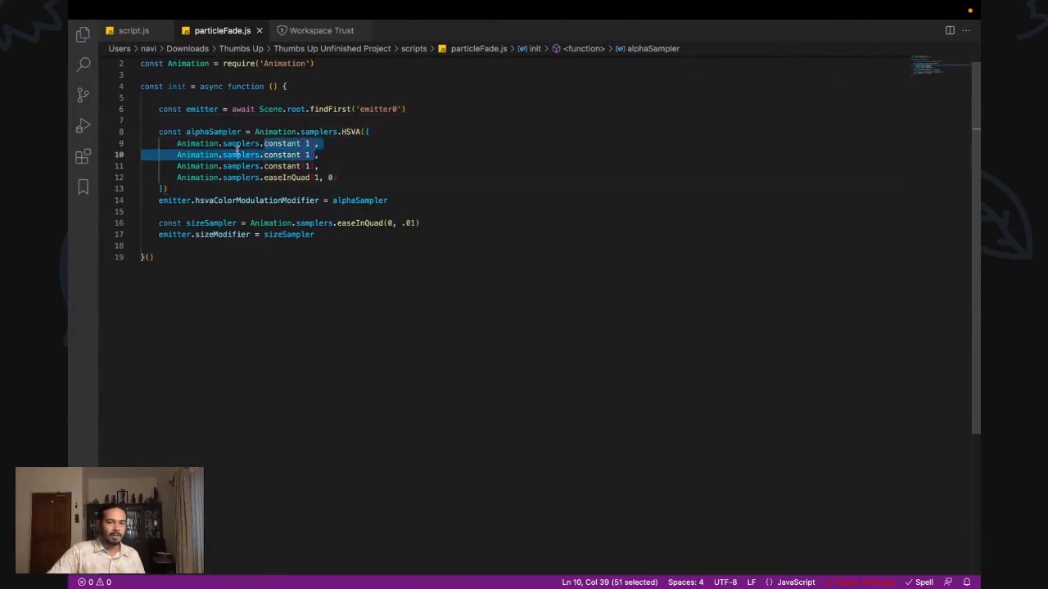
{"action": "left_click", "coordinate": [300, 155]}
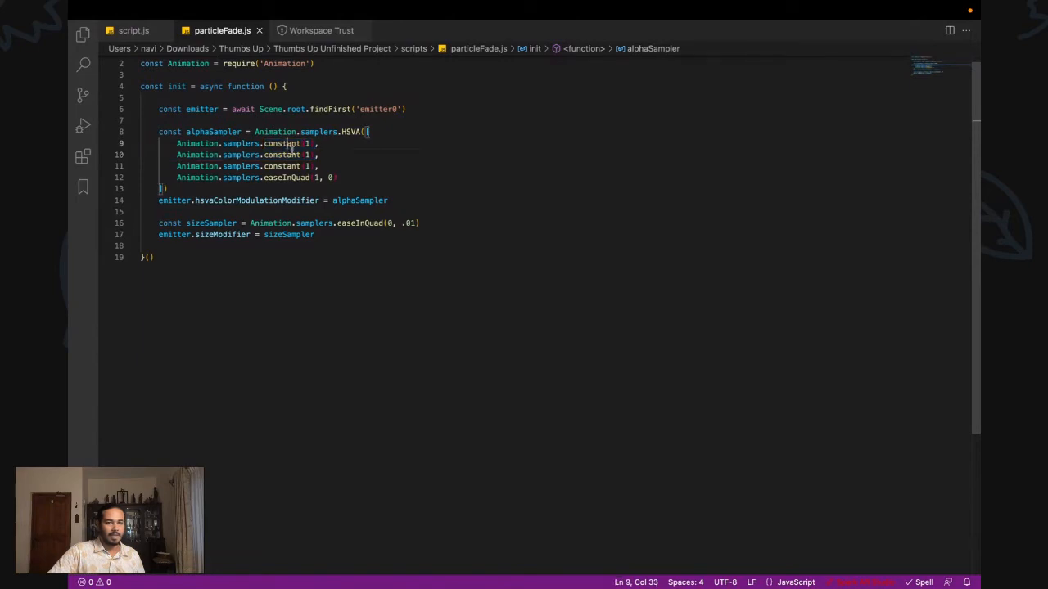
{"action": "left_click", "coordinate": [205, 178]}
{"action": "left_click", "coordinate": [246, 154]}
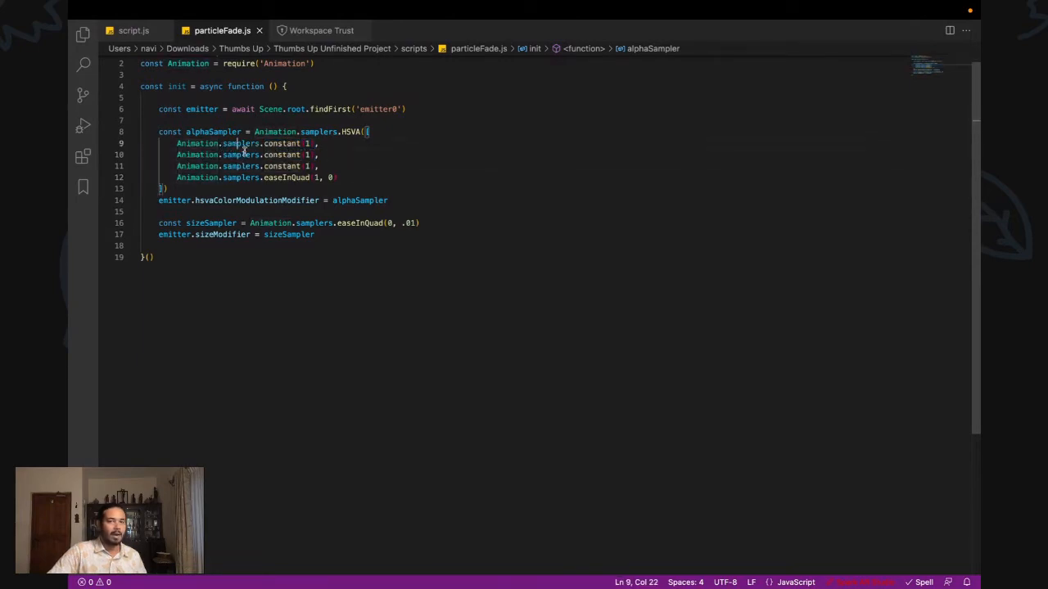
{"action": "left_click", "coordinate": [353, 132]}
{"action": "double_click", "coordinate": [352, 131]}
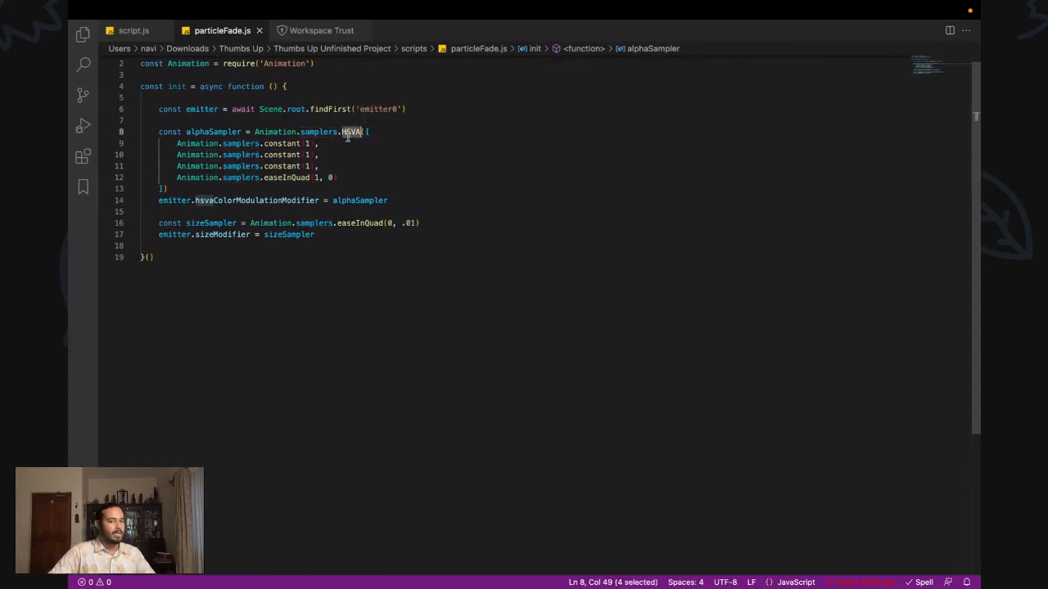
{"action": "left_click", "coordinate": [349, 133]}
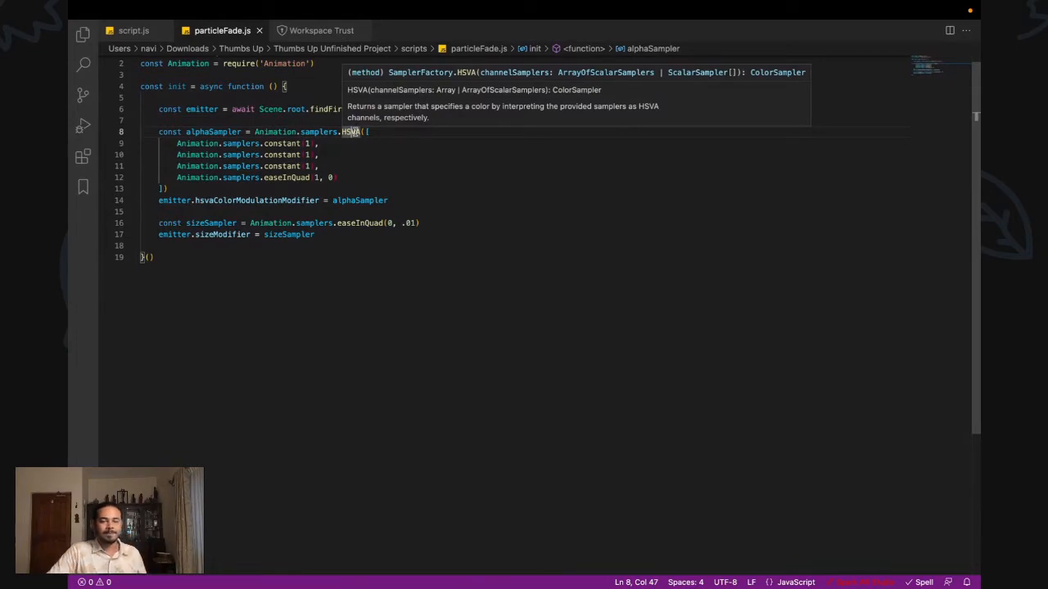
{"action": "left_click", "coordinate": [370, 131]}
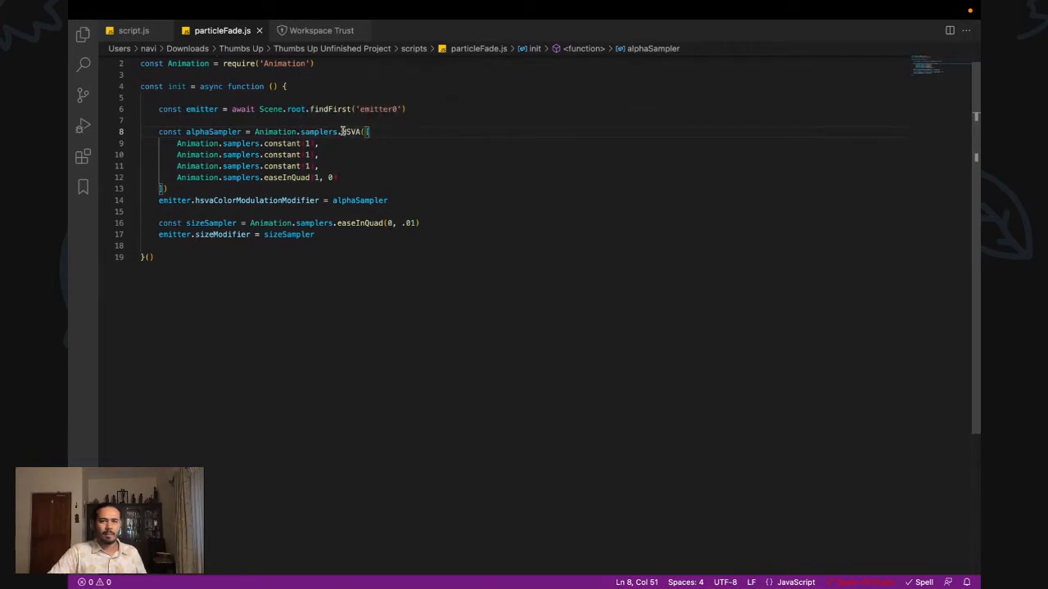
{"action": "mouse_move", "coordinate": [342, 131]}
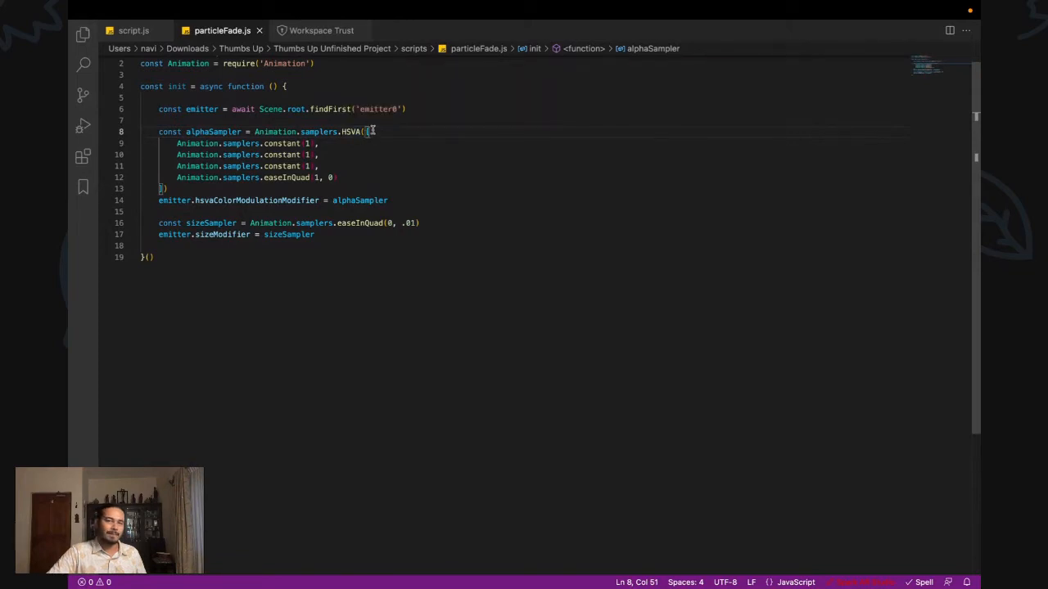
{"action": "left_click_drag", "start_coordinate": [347, 177], "coordinate": [309, 177]}
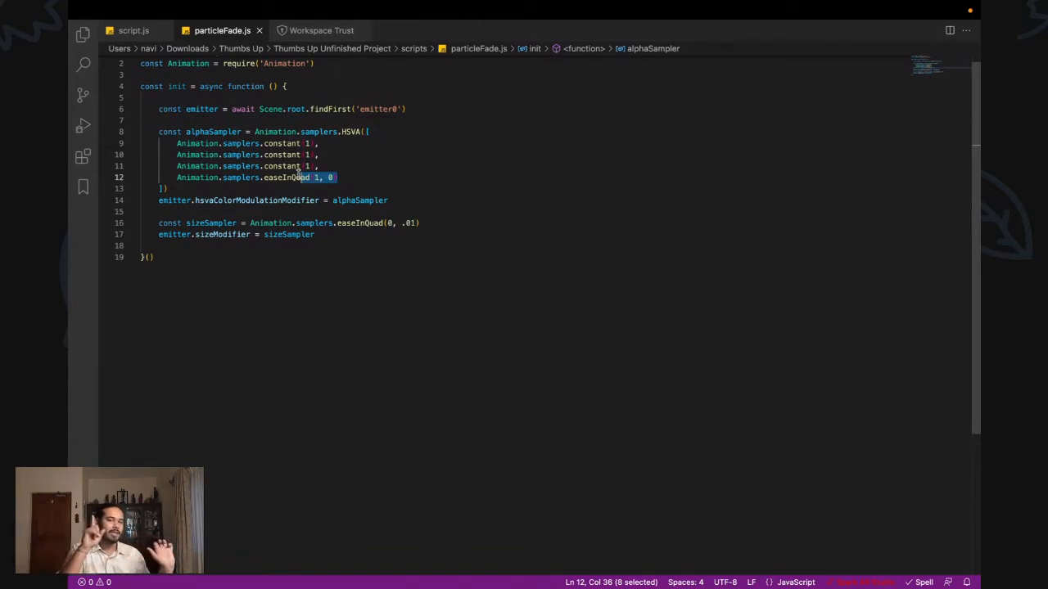
Examine the end values passed to the easeInQuad alpha sampler and the easeInQuad size sampler
{"action": "scroll", "coordinate": [319, 179], "scroll_direction": "up", "scroll_amount": 1}
{"action": "mouse_move", "coordinate": [317, 176]}
{"action": "left_mouse_down"}
{"action": "mouse_move", "coordinate": [316, 188]}
{"action": "mouse_move", "coordinate": [327, 181]}
{"action": "left_mouse_up"}
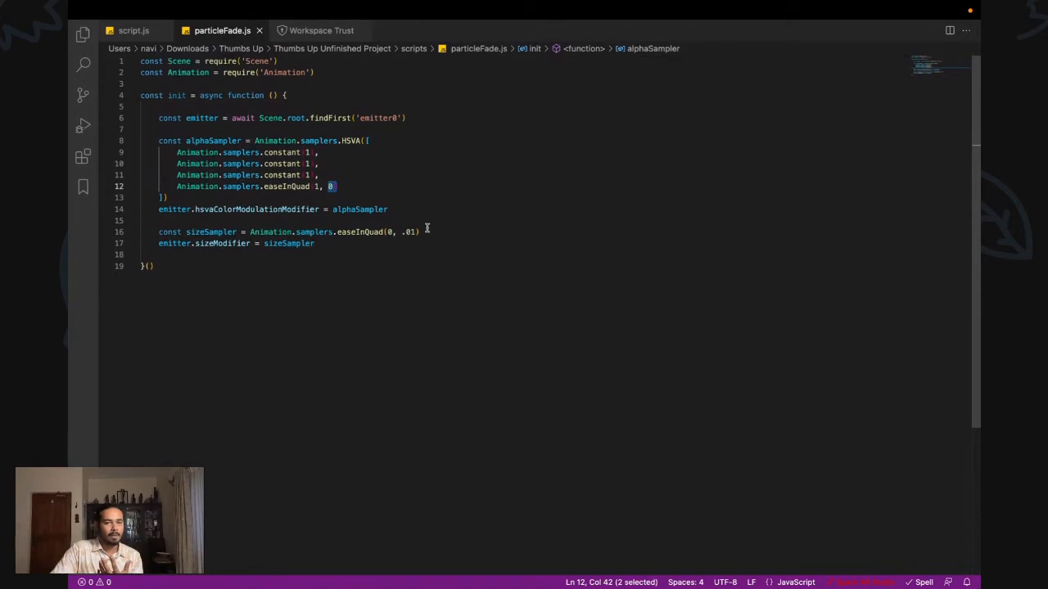
{"action": "scroll", "coordinate": [419, 232], "scroll_direction": "down", "scroll_amount": 1}
{"action": "left_click_drag", "start_coordinate": [422, 230], "coordinate": [398, 222]}
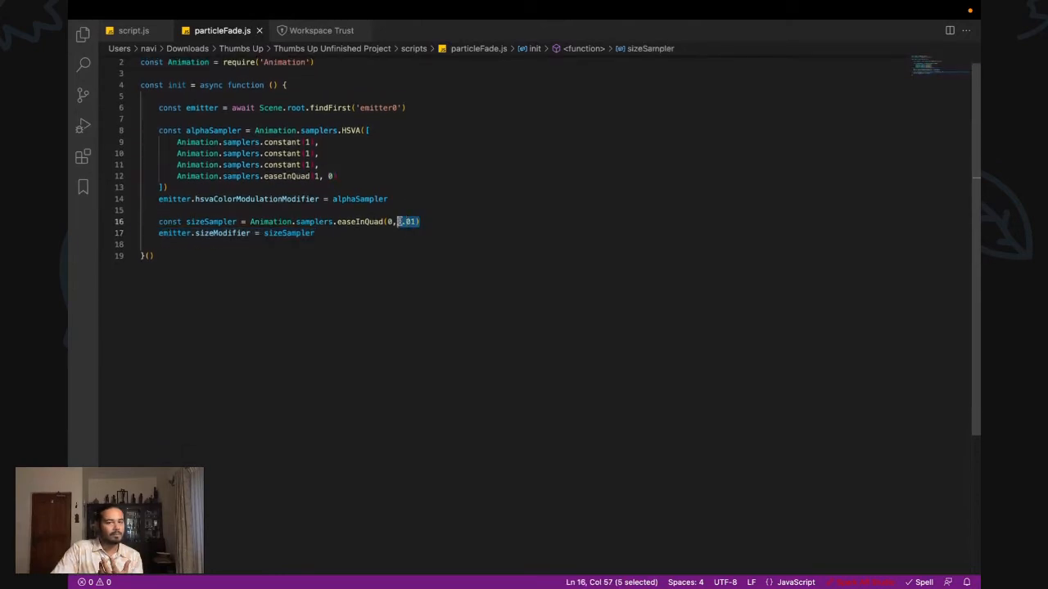
{"action": "left_click", "coordinate": [399, 239]}
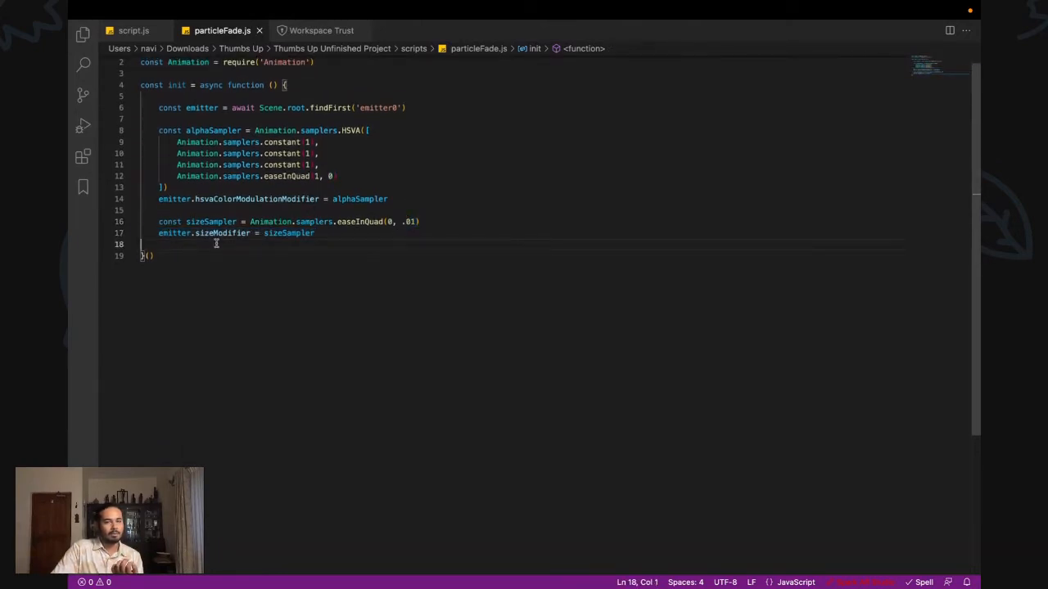
Examine how the emitter's hsvaColorModulationModifier is assigned alphaSampler, tracing it back to its definition and easeInQuad line
{"action": "double_click", "coordinate": [200, 108]}
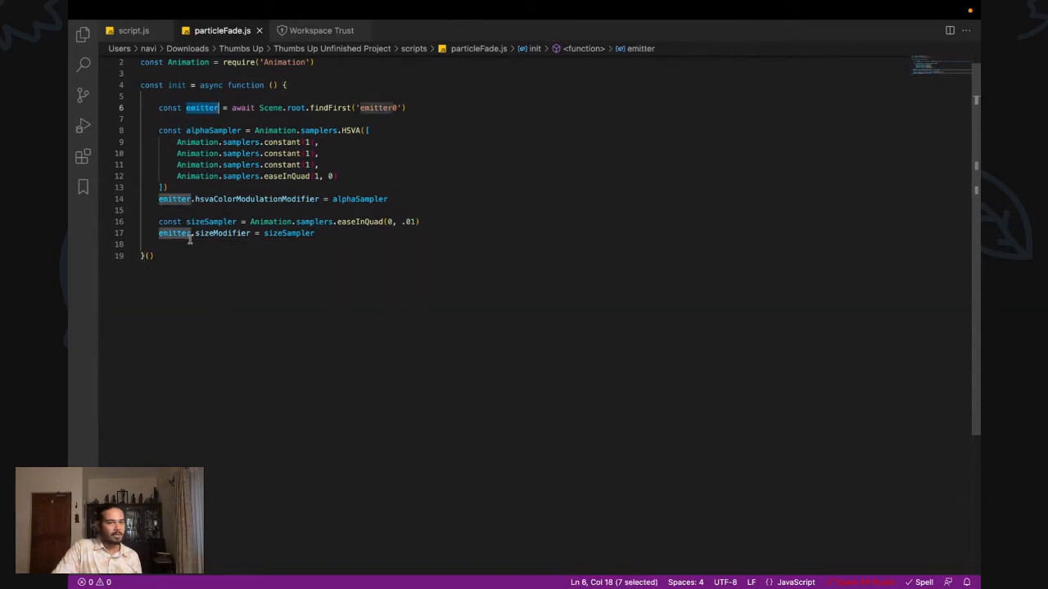
{"action": "double_click", "coordinate": [232, 199]}
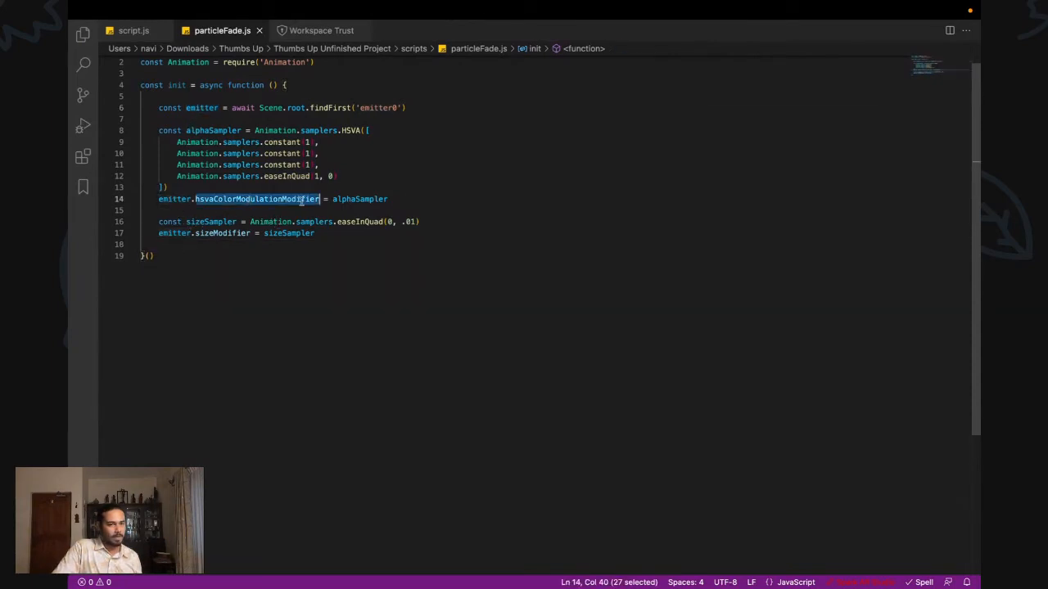
{"action": "double_click", "coordinate": [366, 199]}
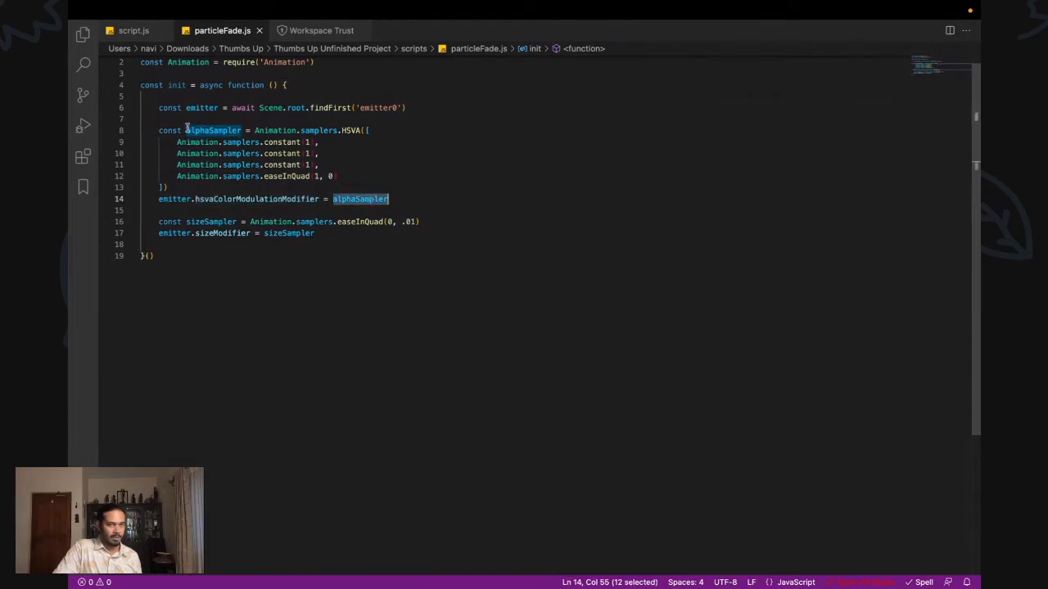
{"action": "left_click_drag", "start_coordinate": [156, 129], "coordinate": [206, 175]}
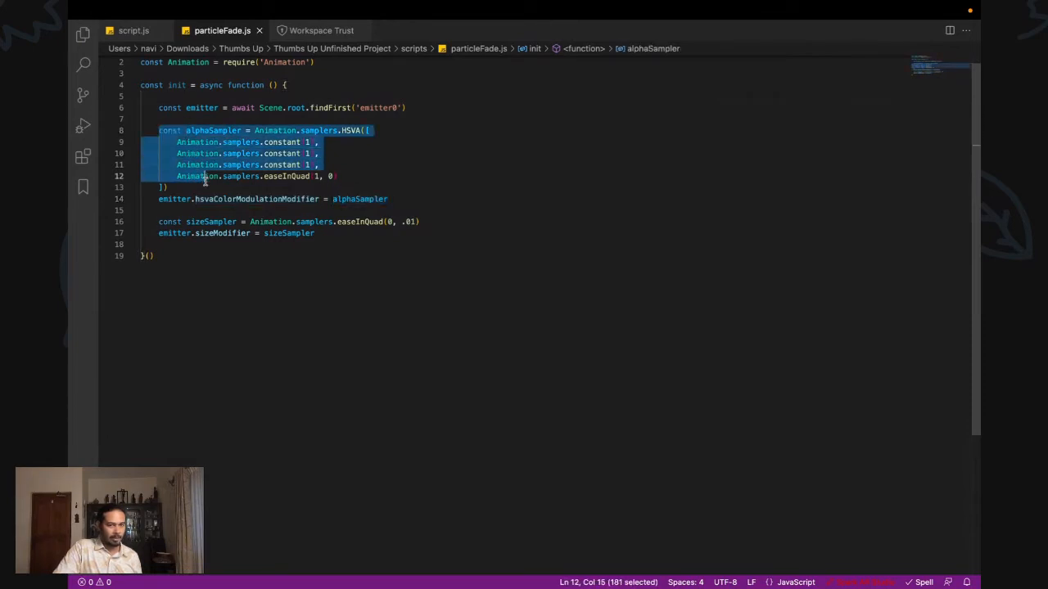
{"action": "left_click", "coordinate": [338, 176]}
{"action": "left_click_drag", "start_coordinate": [338, 176], "coordinate": [175, 177]}
{"action": "left_click", "coordinate": [298, 258]}
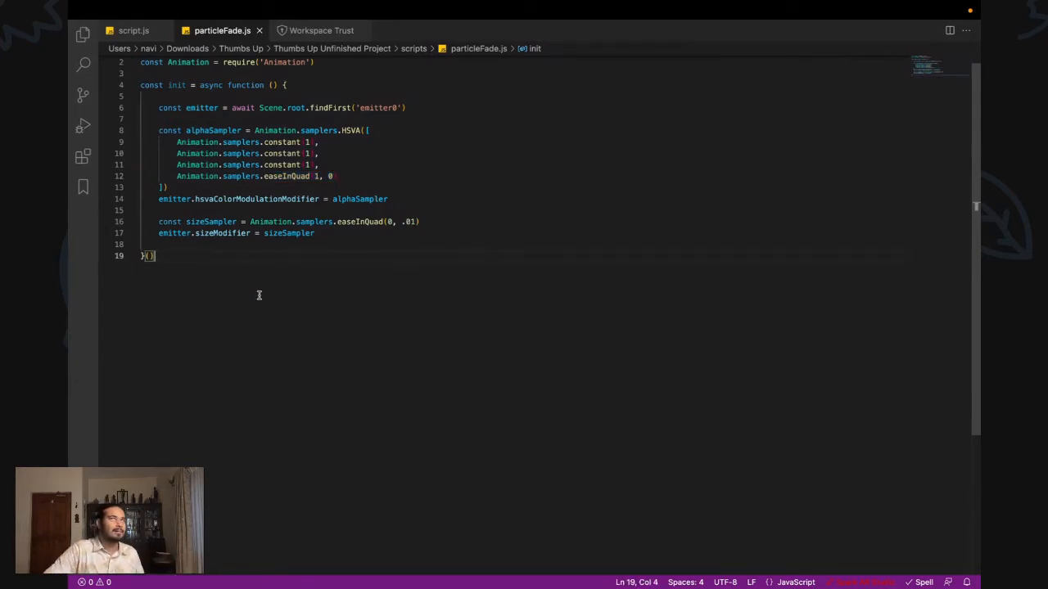
Compare the object name in the findFirst call with the particle emitter in Spark AR Studio and return to Visual Studio Code
{"action": "scroll", "coordinate": [259, 294], "scroll_direction": "up", "scroll_amount": 1}
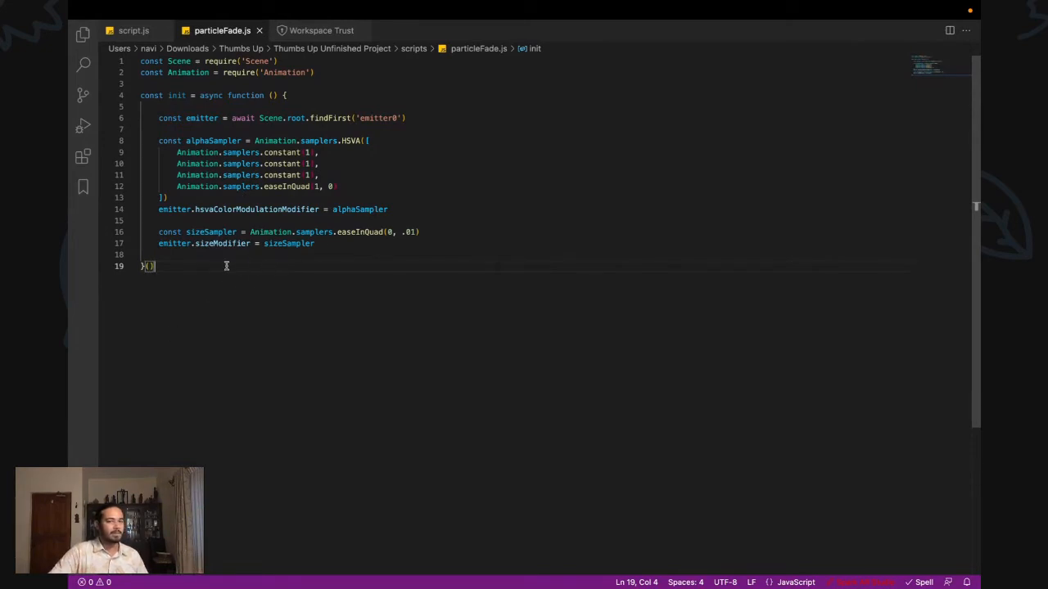
{"action": "left_click", "coordinate": [398, 118]}
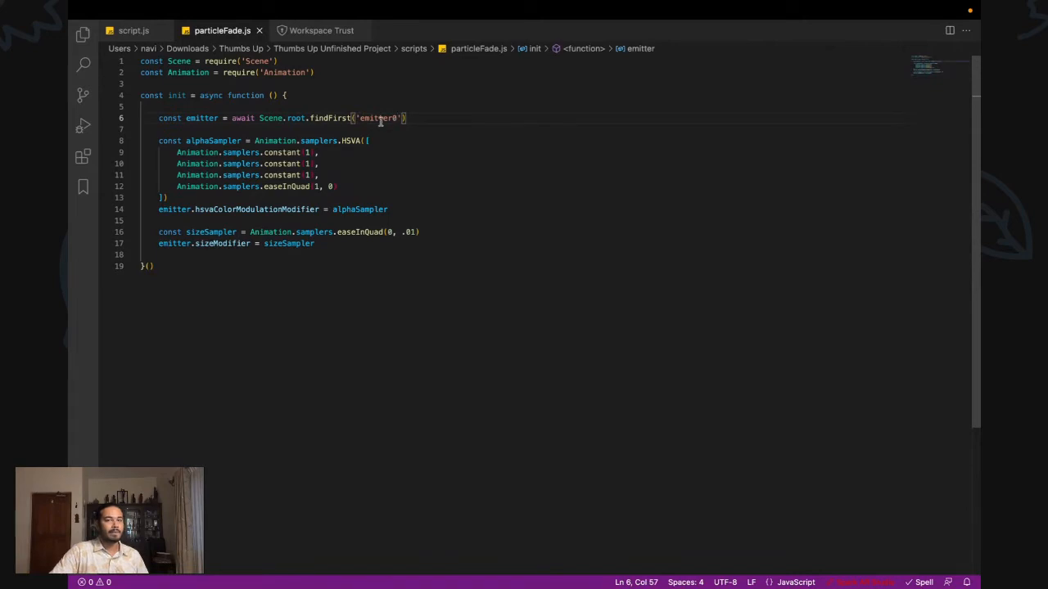
{"action": "double_click", "coordinate": [378, 117]}
{"action": "key", "text": "super+Tab"}
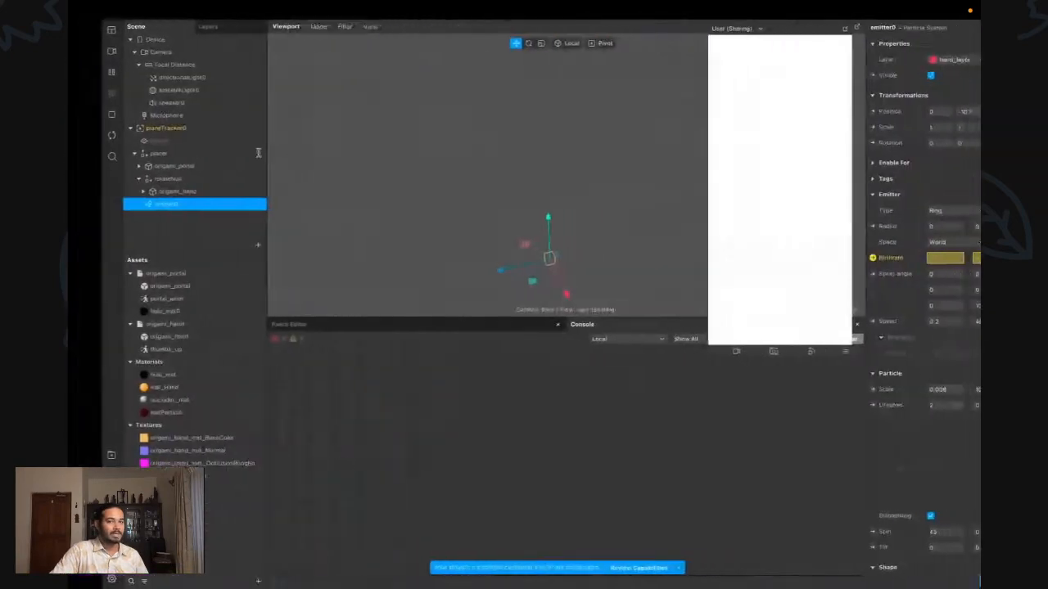
{"action": "key", "text": "super+Tab"}
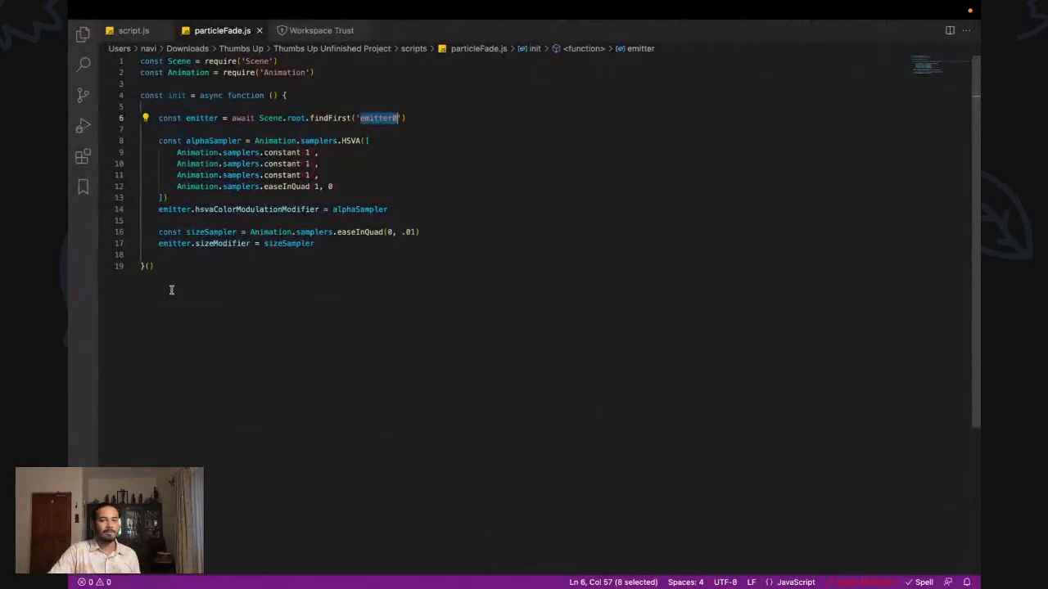
{"action": "left_click", "coordinate": [171, 290]}
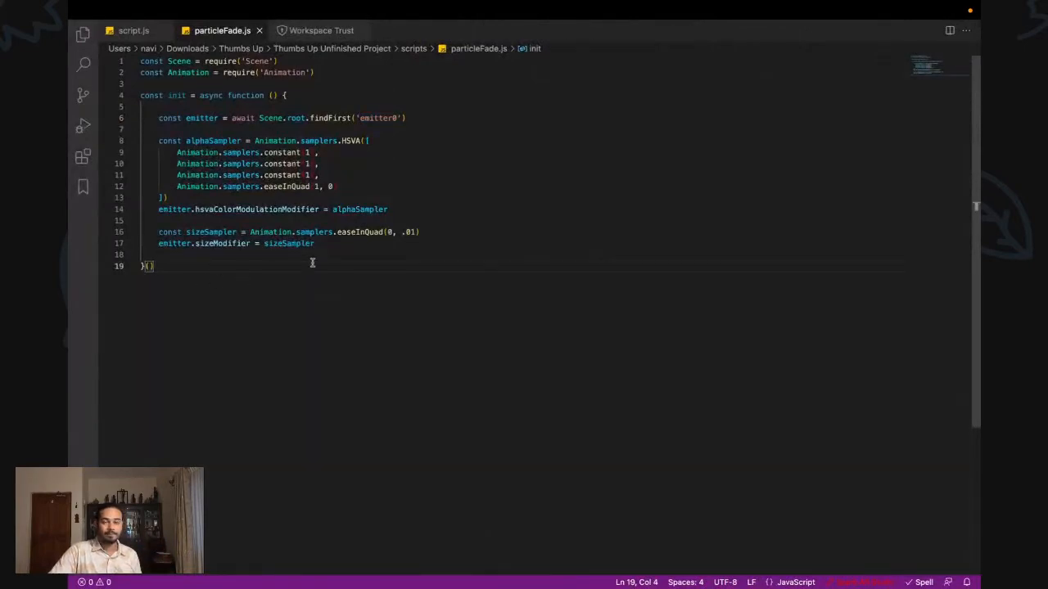
Switch to Spark AR Studio and inspect the fading particles around the origami hand up close and from different angles
{"action": "key", "text": "super+Tab"}
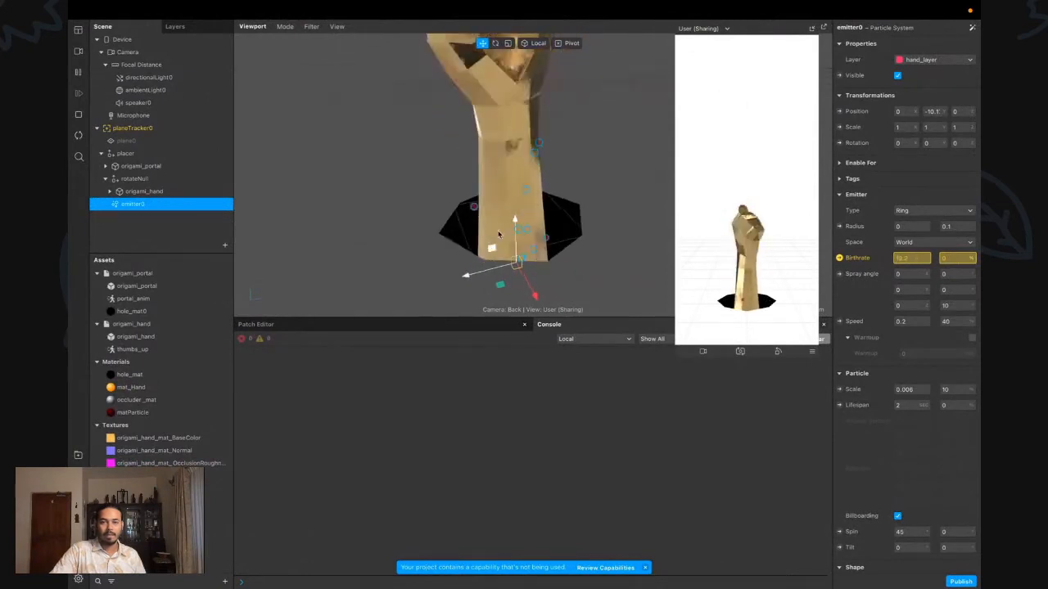
{"action": "left_click_drag", "start_coordinate": [498, 234], "coordinate": [463, 160], "text": "alt"}
{"action": "left_click", "coordinate": [565, 196]}
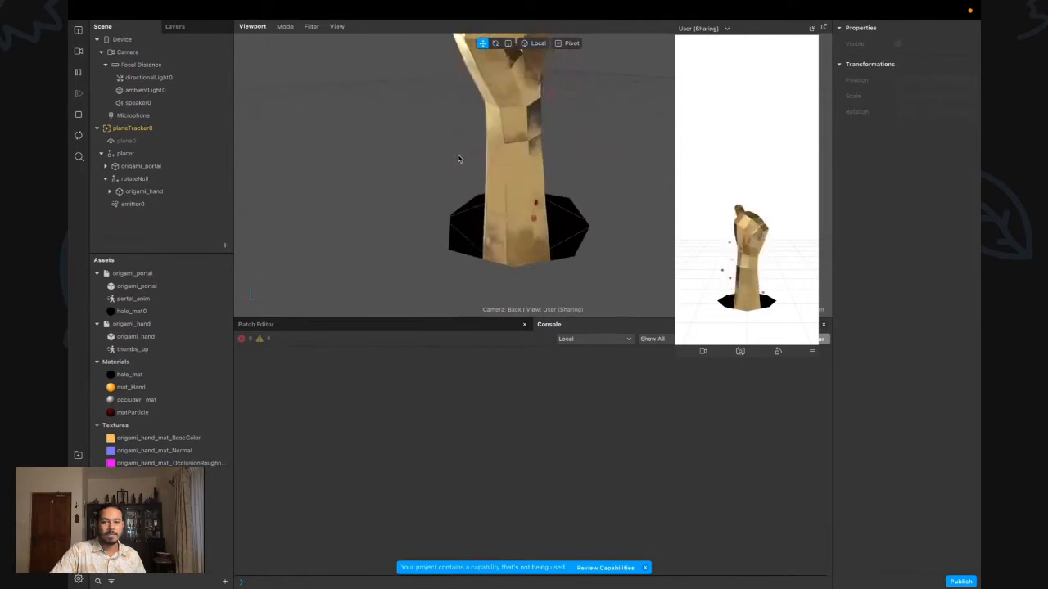
{"action": "scroll", "coordinate": [505, 187], "scroll_direction": "up", "scroll_amount": 5}
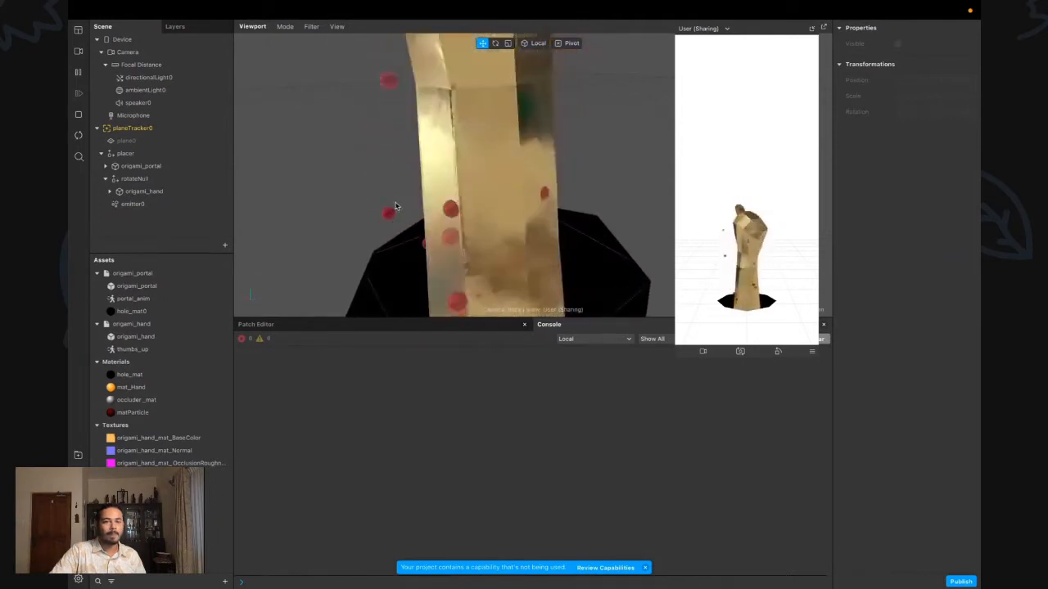
{"action": "left_click_drag", "start_coordinate": [394, 206], "coordinate": [554, 231], "text": "alt"}
{"action": "scroll", "coordinate": [422, 266], "scroll_direction": "down", "scroll_amount": 5}
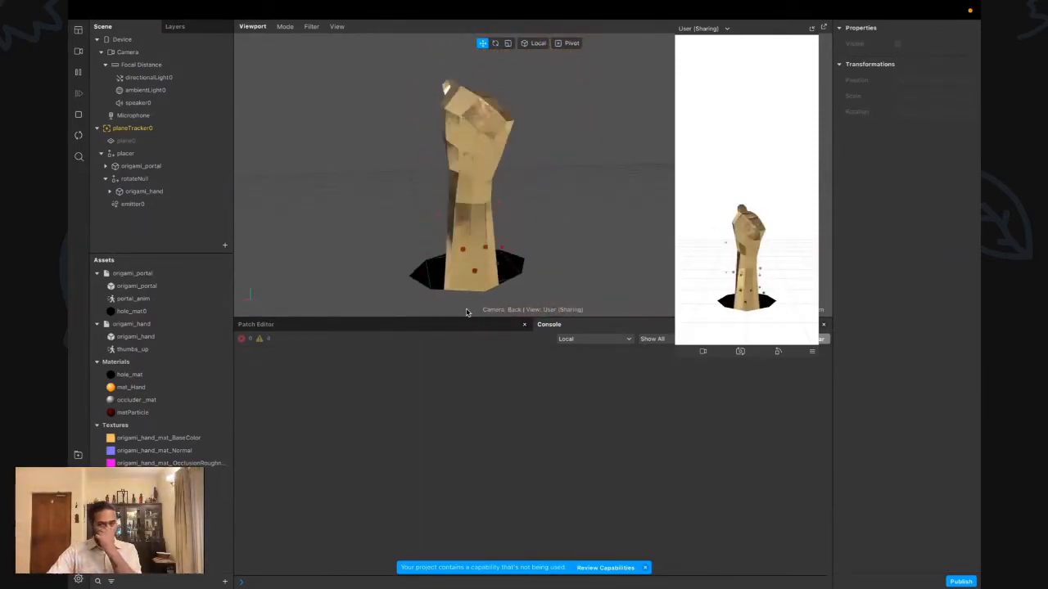
Show the patch graph, open particleFade.js from the project assets and examine the emitter name in its findFirst call
{"action": "left_click", "coordinate": [386, 325]}
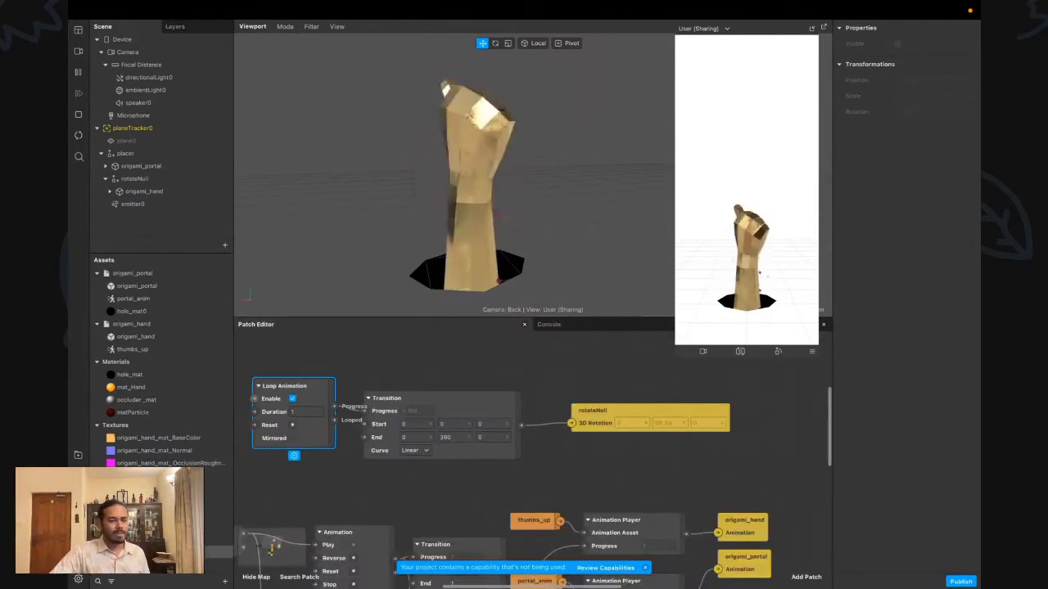
{"action": "left_click", "coordinate": [147, 551]}
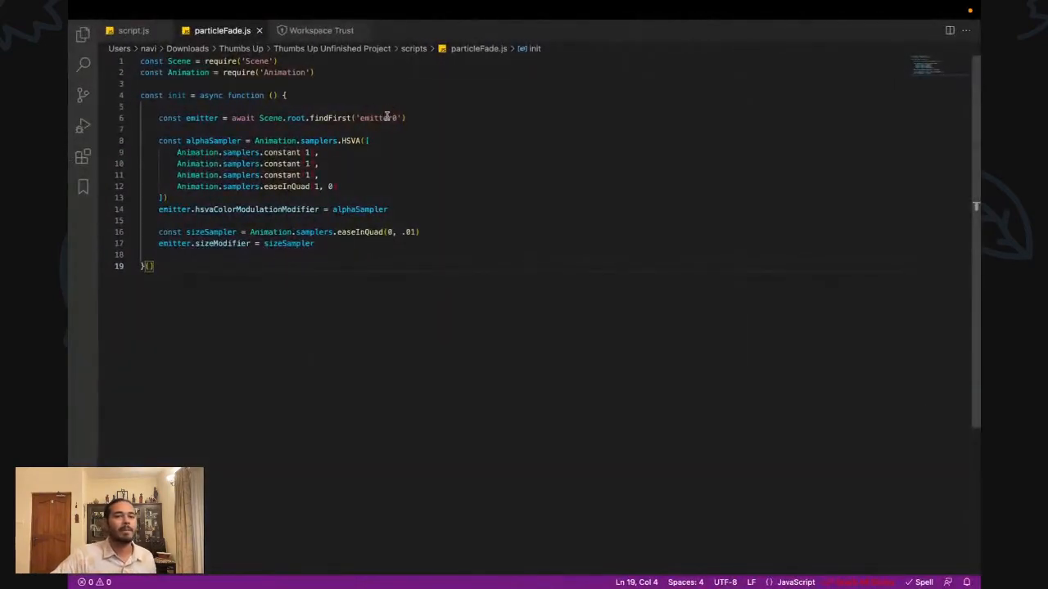
{"action": "double_click", "coordinate": [386, 118]}
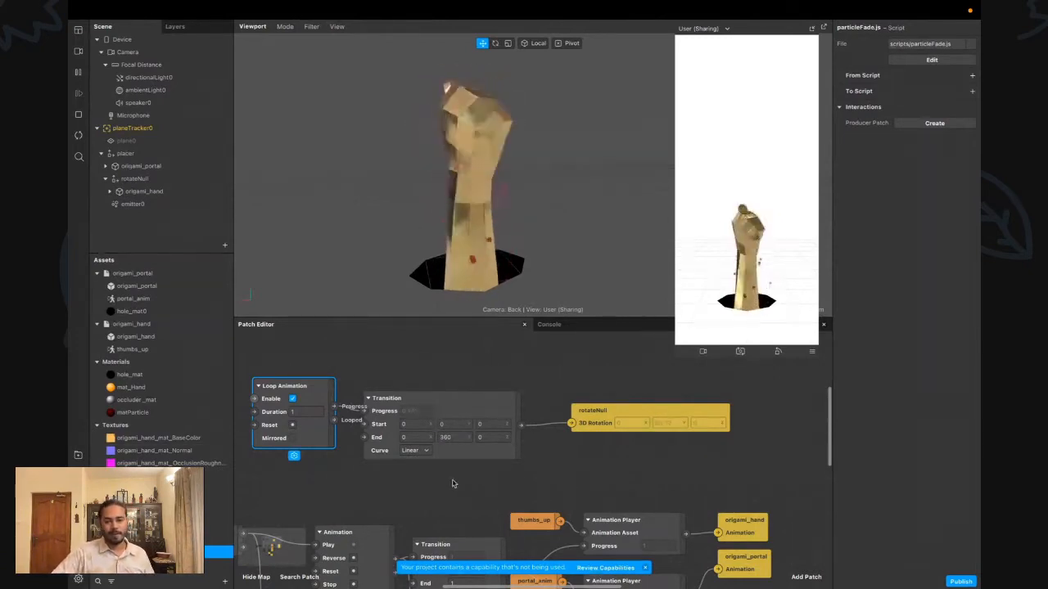
Move the rotation's Transition patch up level with the Loop Animation patch and clear the patch selection
{"action": "left_click_drag", "start_coordinate": [462, 449], "coordinate": [462, 436]}
{"action": "left_click", "coordinate": [671, 449]}
{"action": "scroll", "coordinate": [671, 449], "scroll_direction": "left", "scroll_amount": 3}
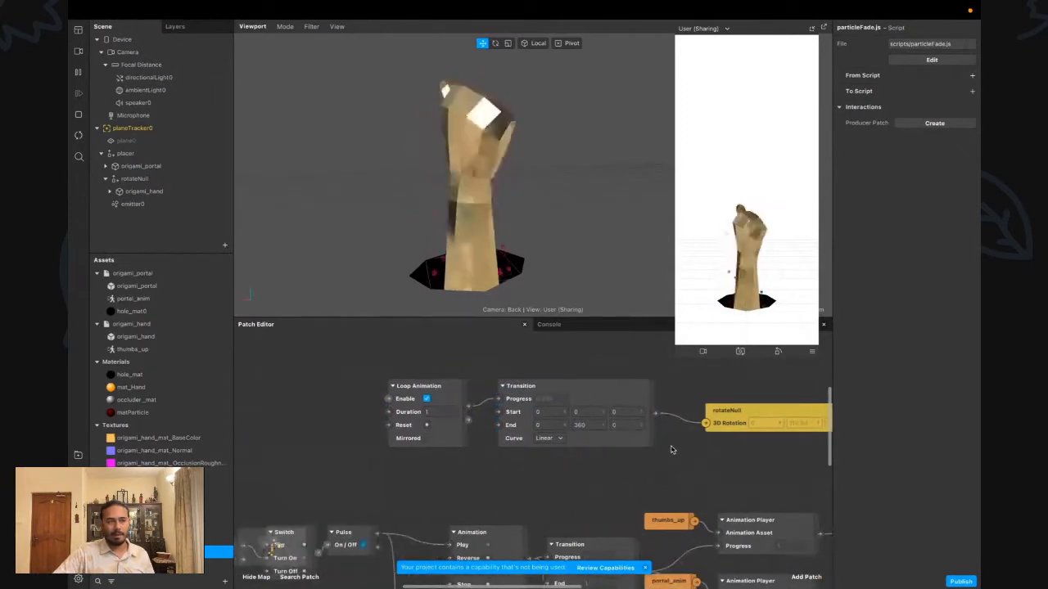
{"action": "scroll", "coordinate": [671, 450], "scroll_direction": "right", "scroll_amount": 3}
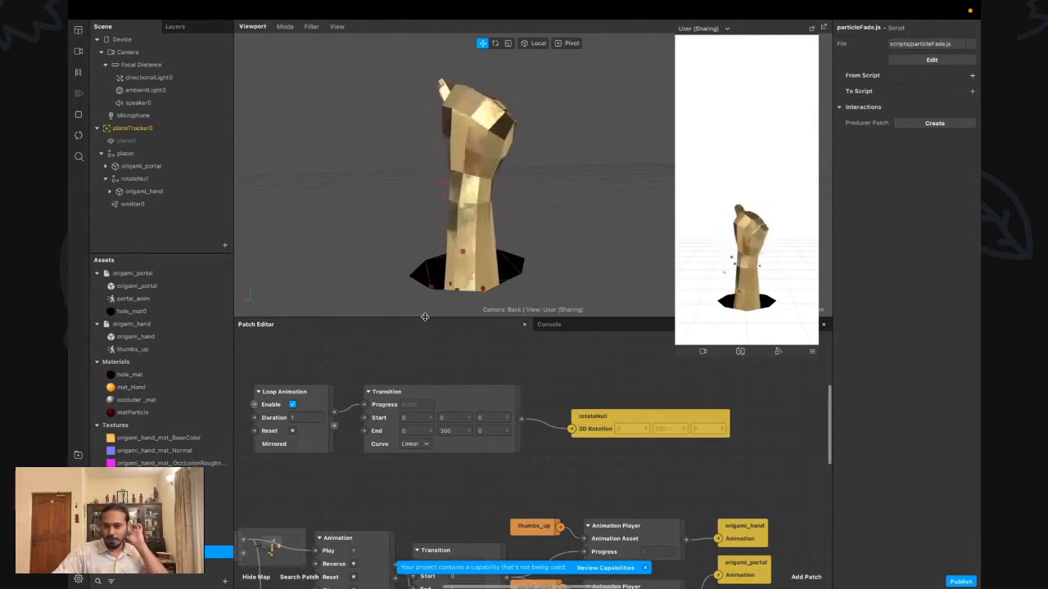
{"action": "left_click_drag", "start_coordinate": [425, 317], "coordinate": [467, 180]}
{"action": "scroll", "coordinate": [450, 402], "scroll_direction": "right", "scroll_amount": 5}
{"action": "scroll", "coordinate": [451, 402], "scroll_direction": "up", "scroll_amount": 5}
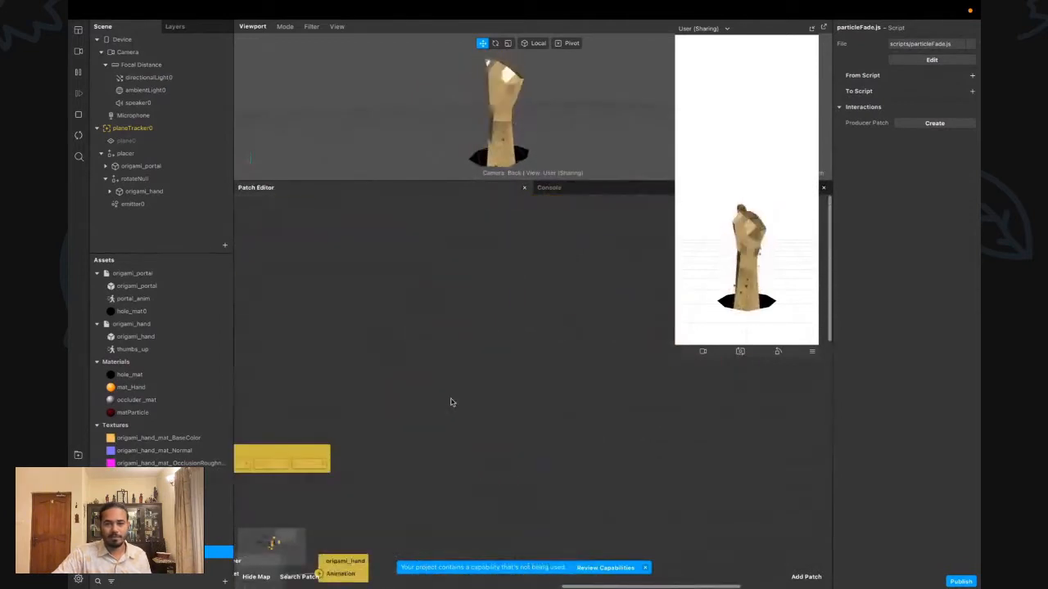
{"action": "scroll", "coordinate": [450, 402], "scroll_direction": "left", "scroll_amount": 5}
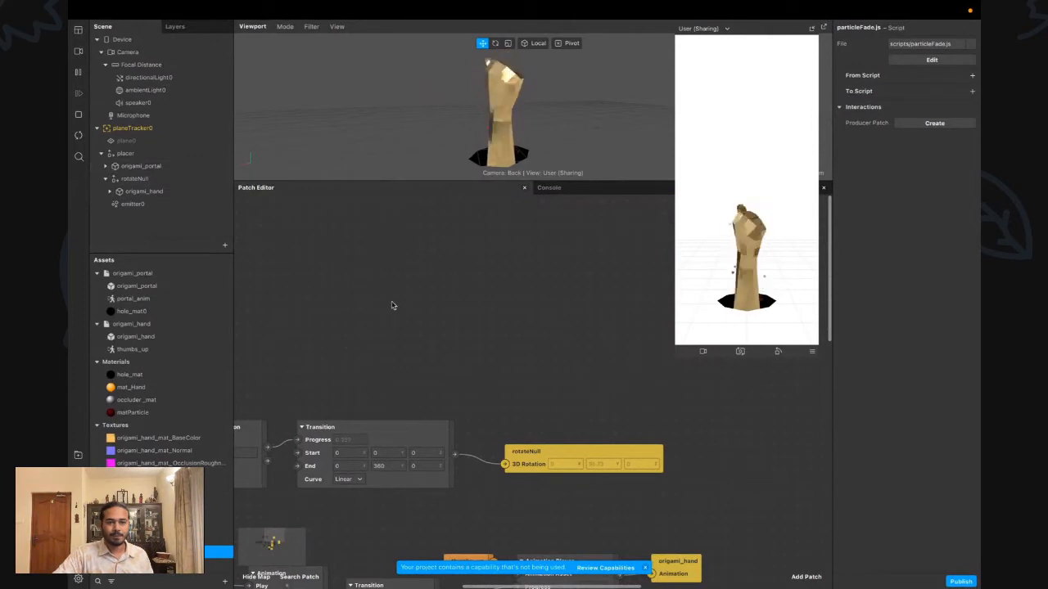
{"action": "scroll", "coordinate": [360, 305], "scroll_direction": "left", "scroll_amount": 3}
{"action": "left_click_drag", "start_coordinate": [361, 181], "coordinate": [361, 301]}
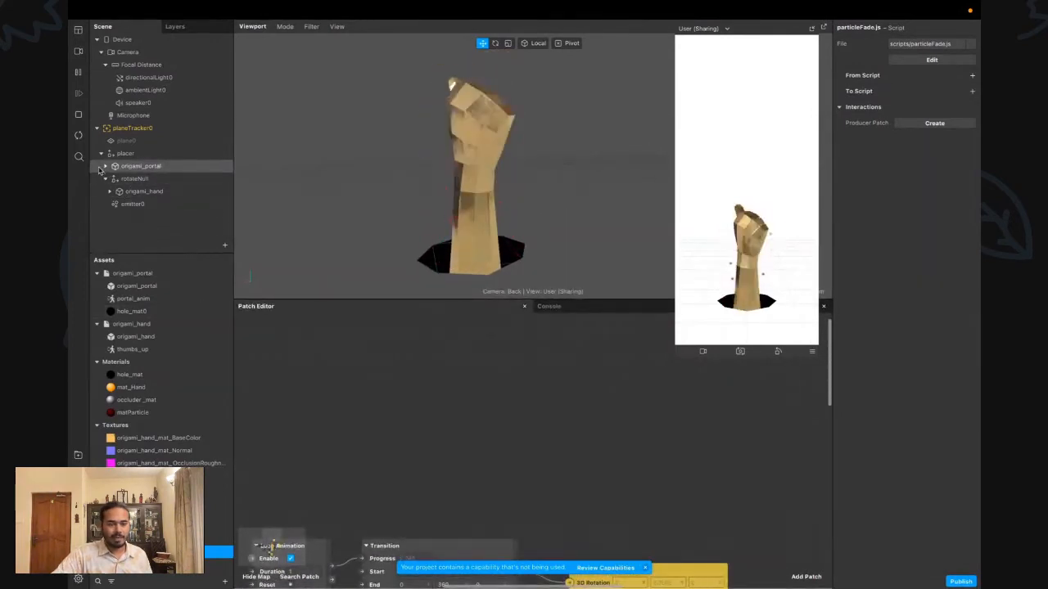
{"action": "left_click", "coordinate": [126, 154]}
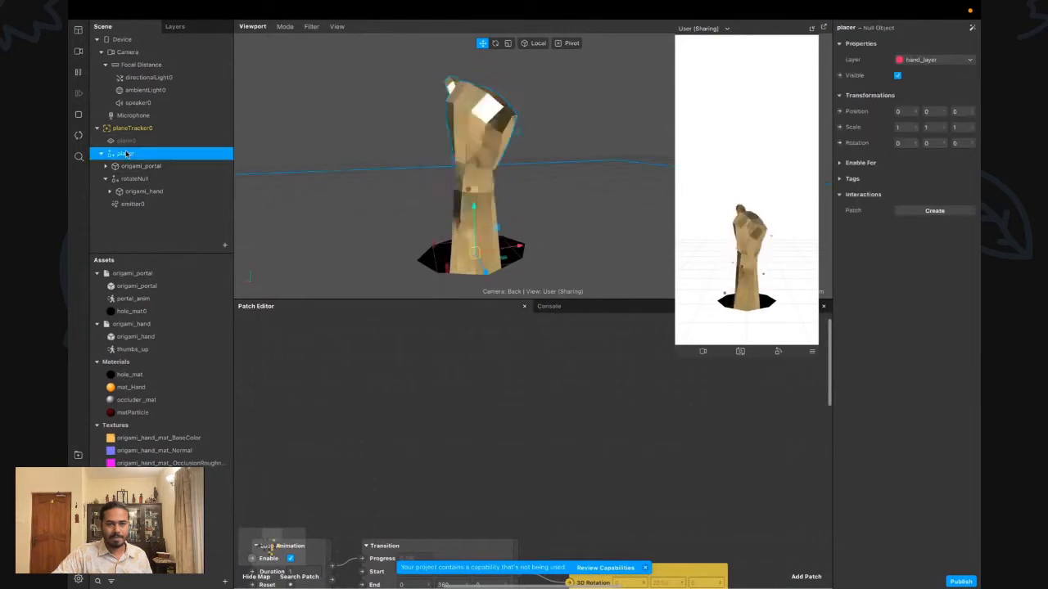
{"action": "left_click_drag", "start_coordinate": [473, 236], "coordinate": [505, 241], "text": "alt"}
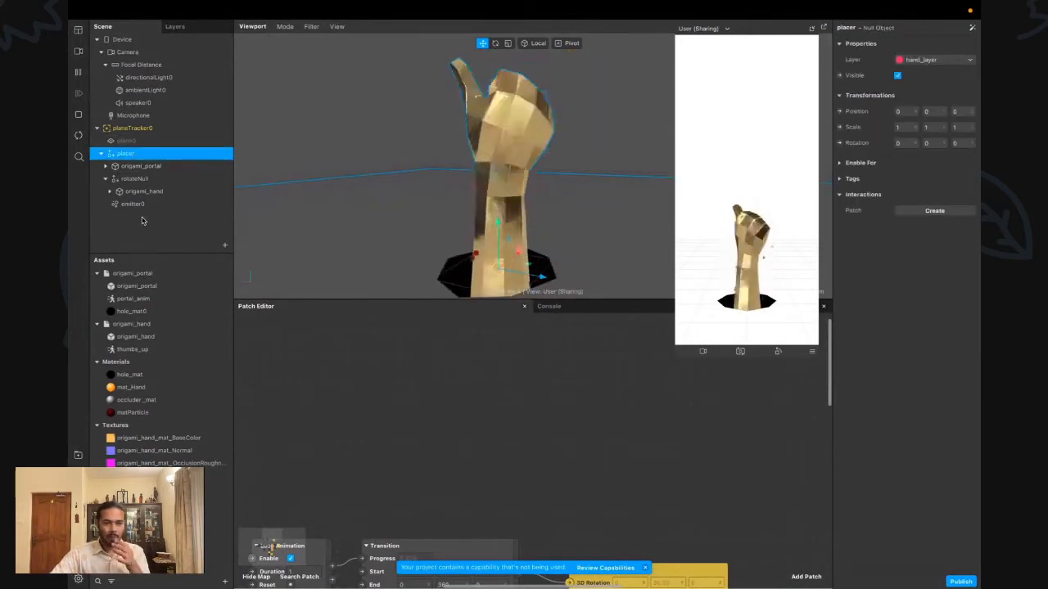
Place emitter0 in the patch graph and connect it to the Scene Object input of a new Scene Render Pass patch
{"action": "left_click", "coordinate": [139, 209]}
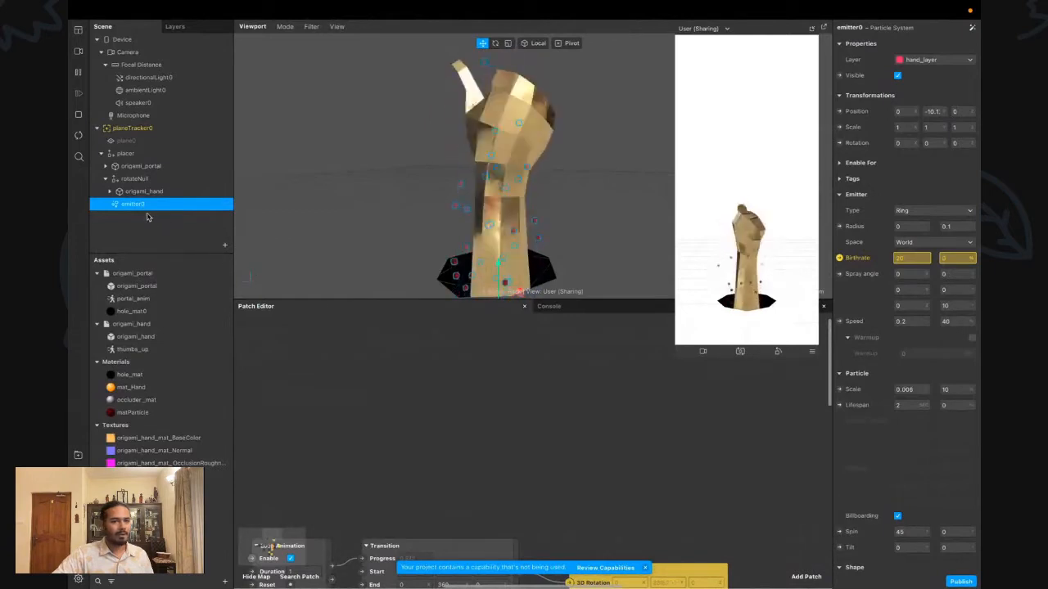
{"action": "left_click_drag", "start_coordinate": [144, 213], "coordinate": [405, 360]}
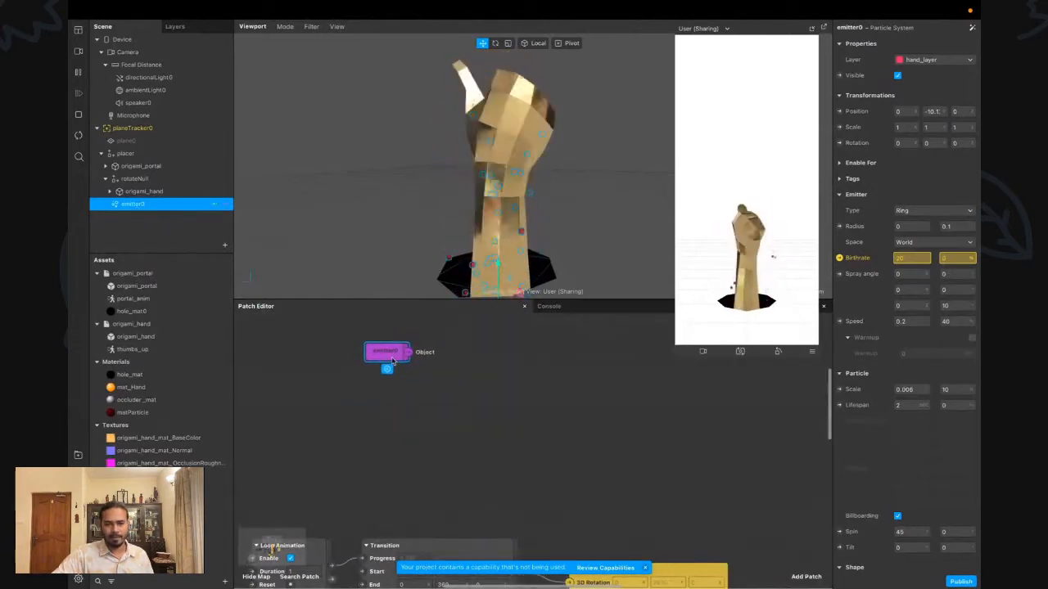
{"action": "left_click_drag", "start_coordinate": [403, 351], "coordinate": [449, 386]}
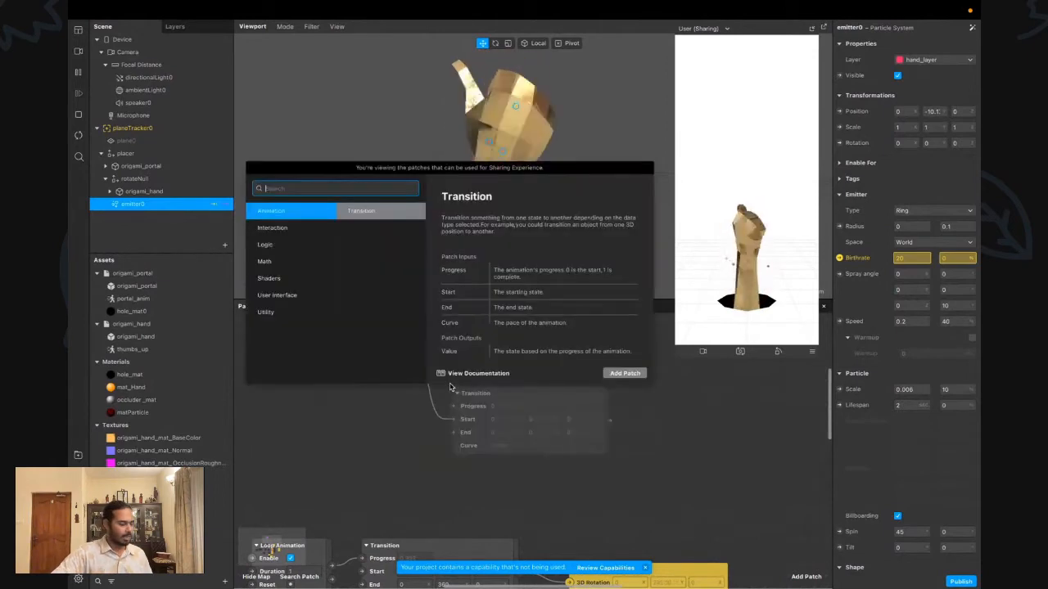
{"action": "type", "text": "scene"}
{"action": "key", "text": "Return"}
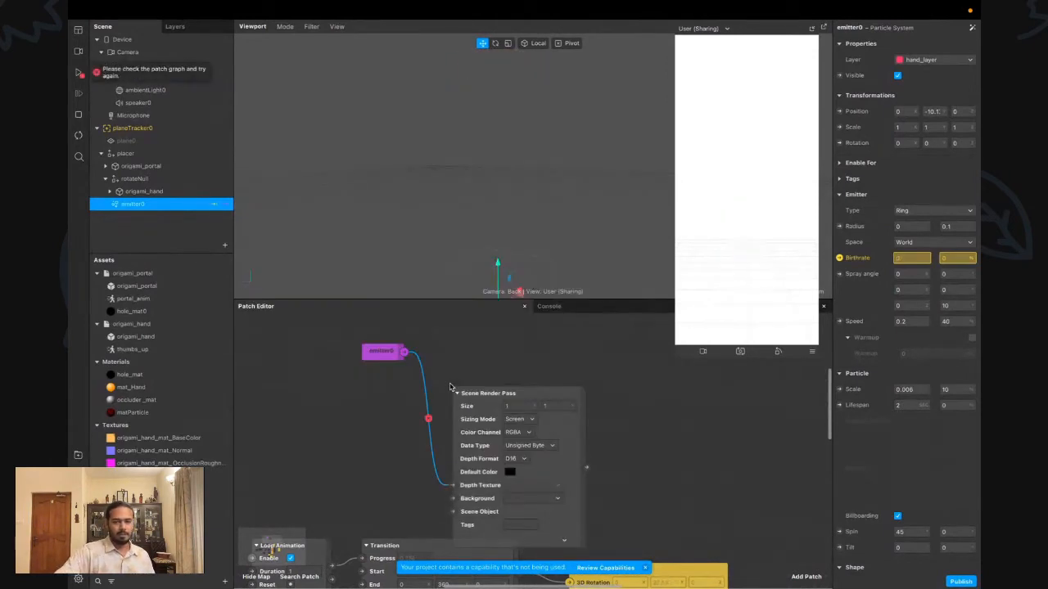
{"action": "left_click_drag", "start_coordinate": [480, 414], "coordinate": [479, 333]}
{"action": "left_click_drag", "start_coordinate": [460, 406], "coordinate": [459, 432]}
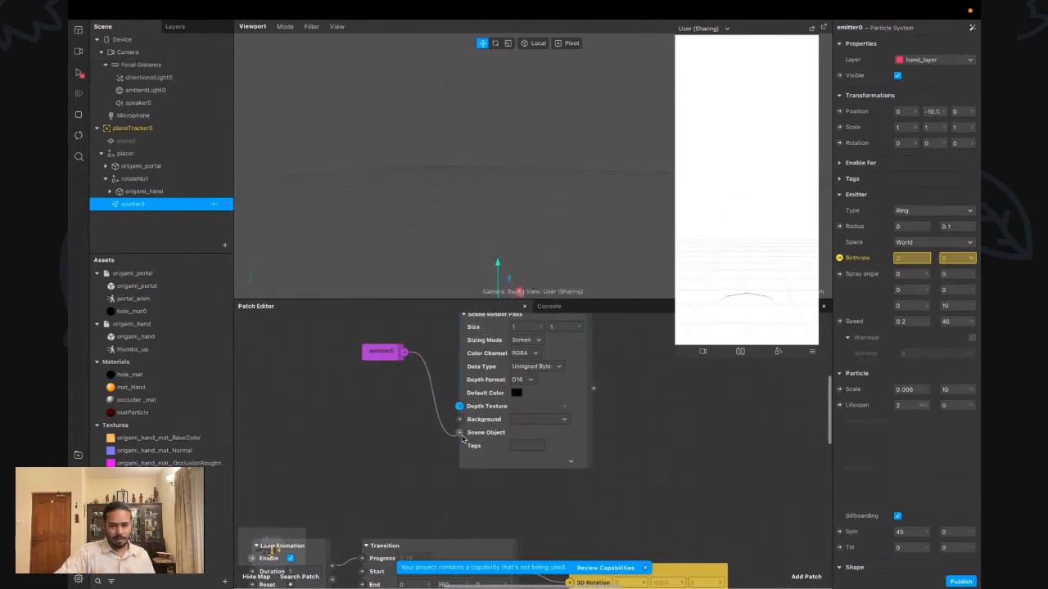
Expand the Scene Render Pass patch's preview and make its default color fully transparent
{"action": "left_click", "coordinate": [573, 464]}
{"action": "left_click_drag", "start_coordinate": [576, 436], "coordinate": [575, 362]}
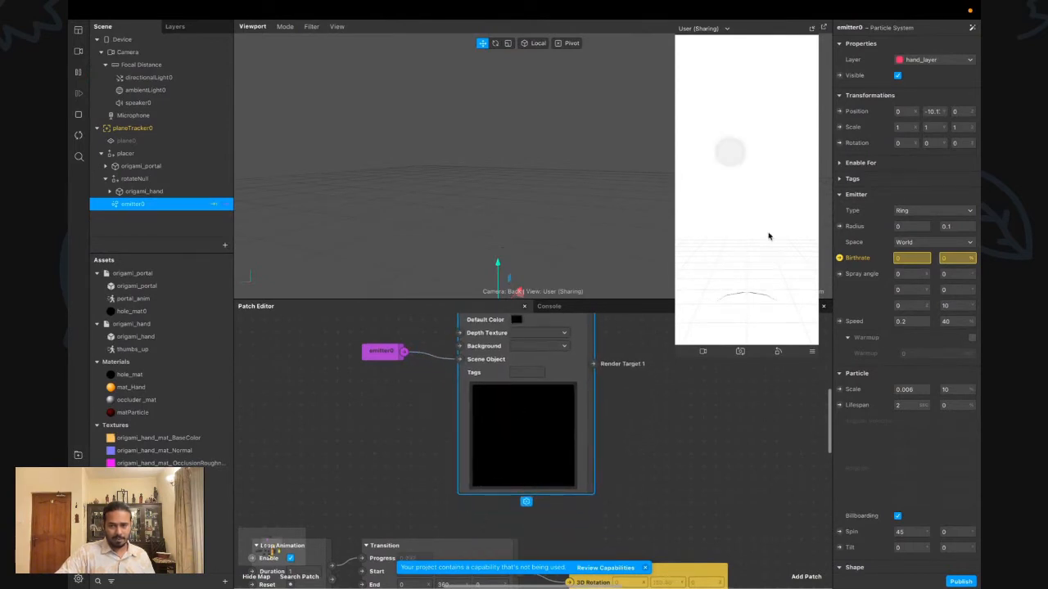
{"action": "left_click", "coordinate": [517, 320]}
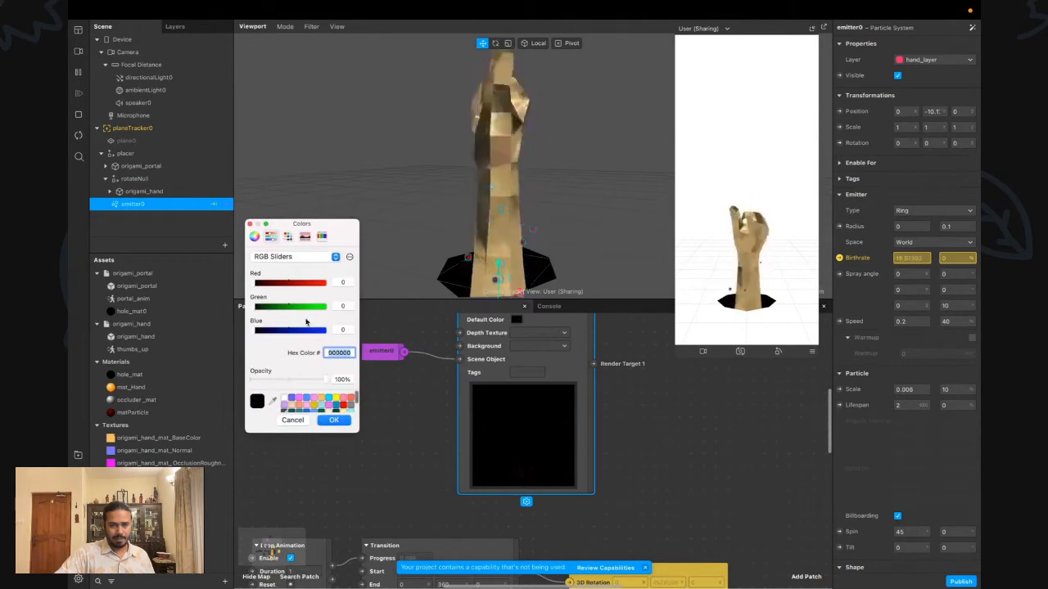
{"action": "left_click", "coordinate": [334, 420]}
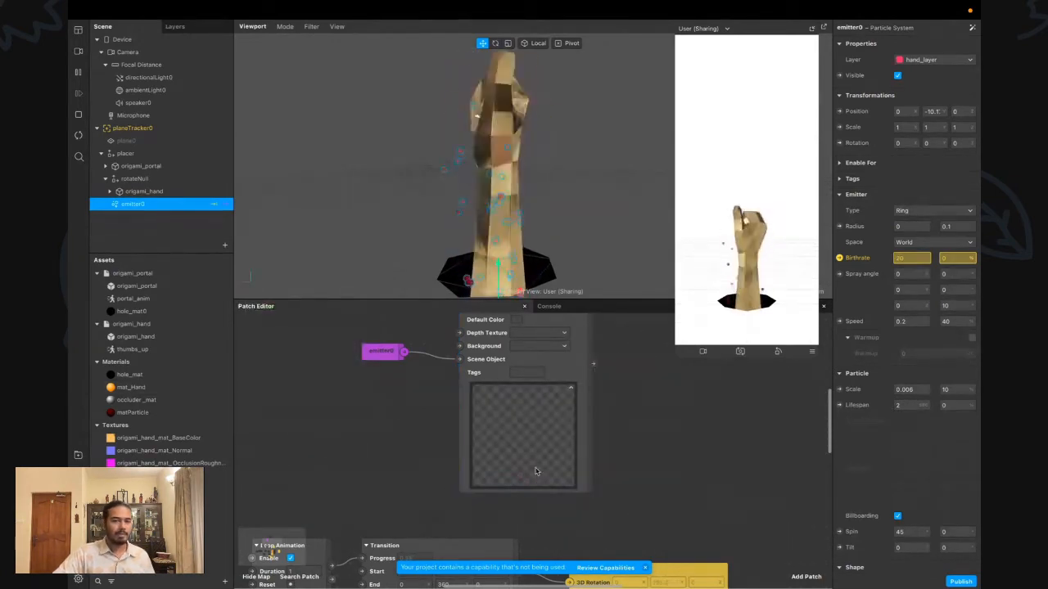
Enlarge the patch graph area and line up the emitter0 patch beside the Scene Render Pass patch's Scene Object input
{"action": "scroll", "coordinate": [619, 453], "scroll_direction": "up", "scroll_amount": 5}
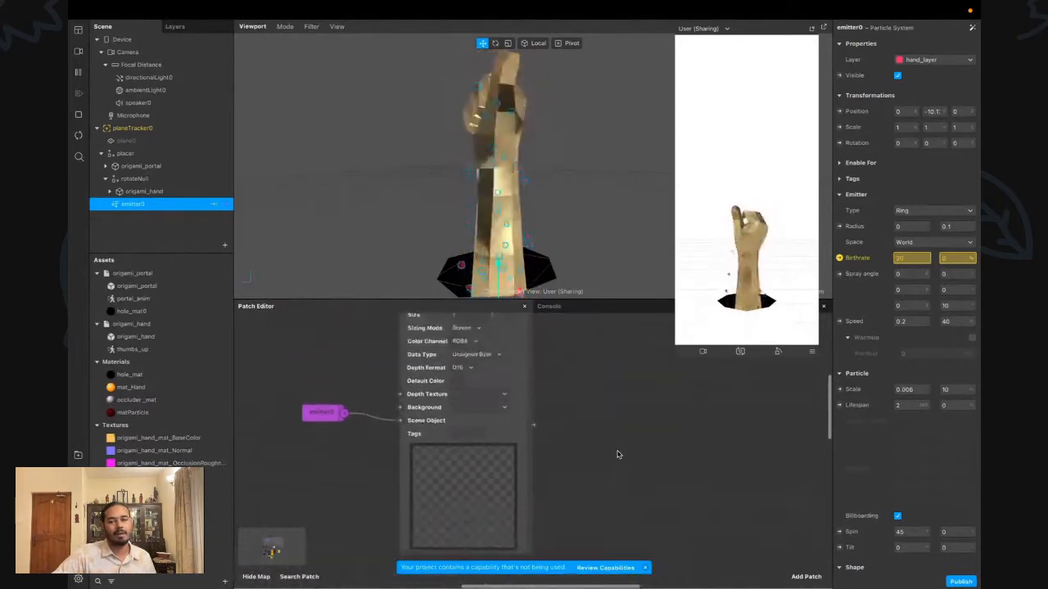
{"action": "left_click_drag", "start_coordinate": [530, 450], "coordinate": [530, 353]}
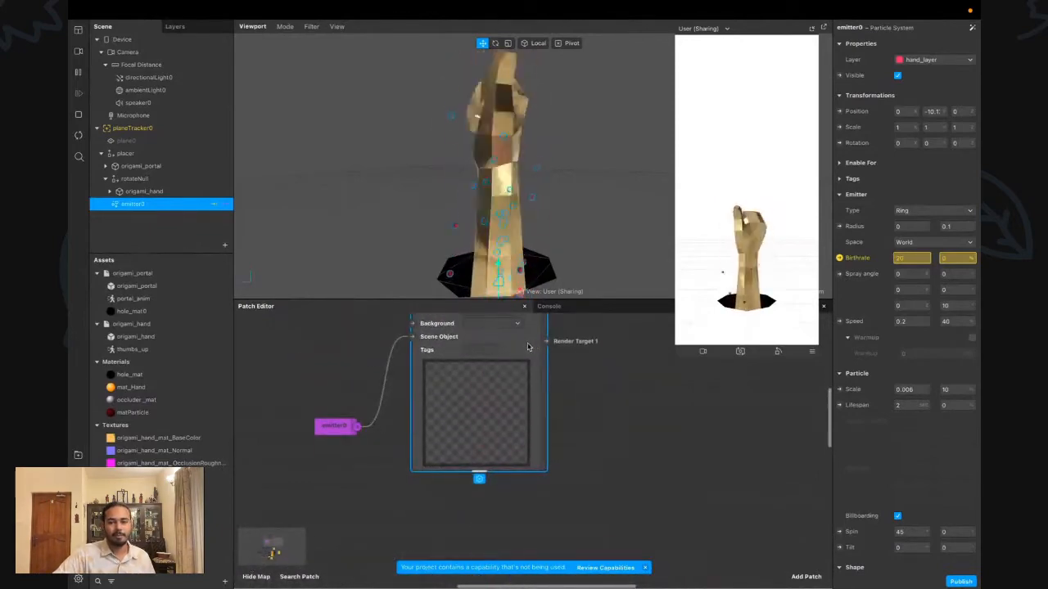
{"action": "scroll", "coordinate": [536, 367], "scroll_direction": "right", "scroll_amount": 2}
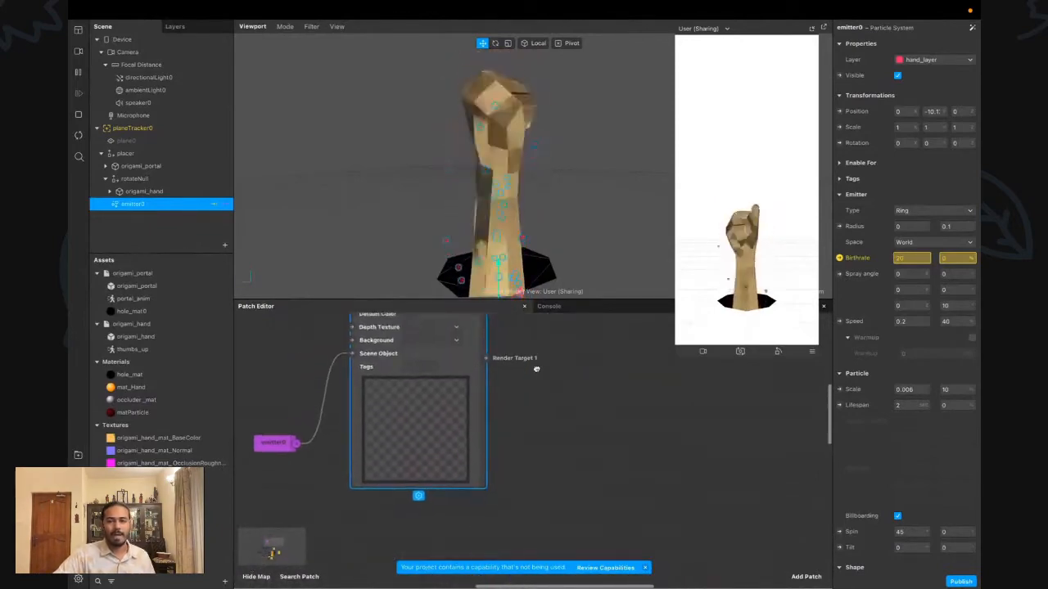
{"action": "left_click", "coordinate": [480, 303]}
{"action": "left_click_drag", "start_coordinate": [480, 306], "coordinate": [473, 236]}
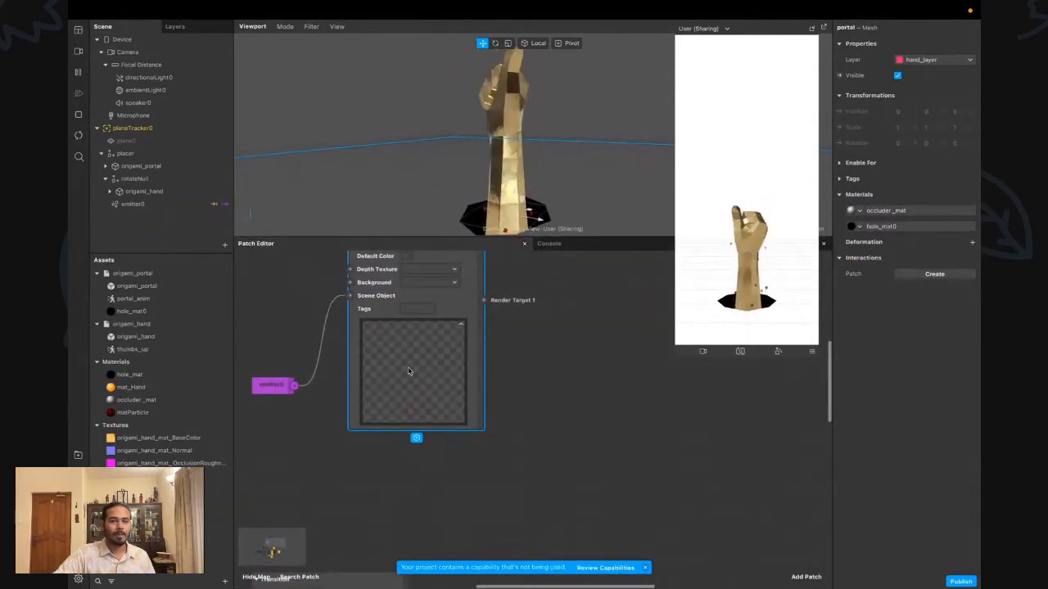
{"action": "scroll", "coordinate": [408, 368], "scroll_direction": "up", "scroll_amount": 2}
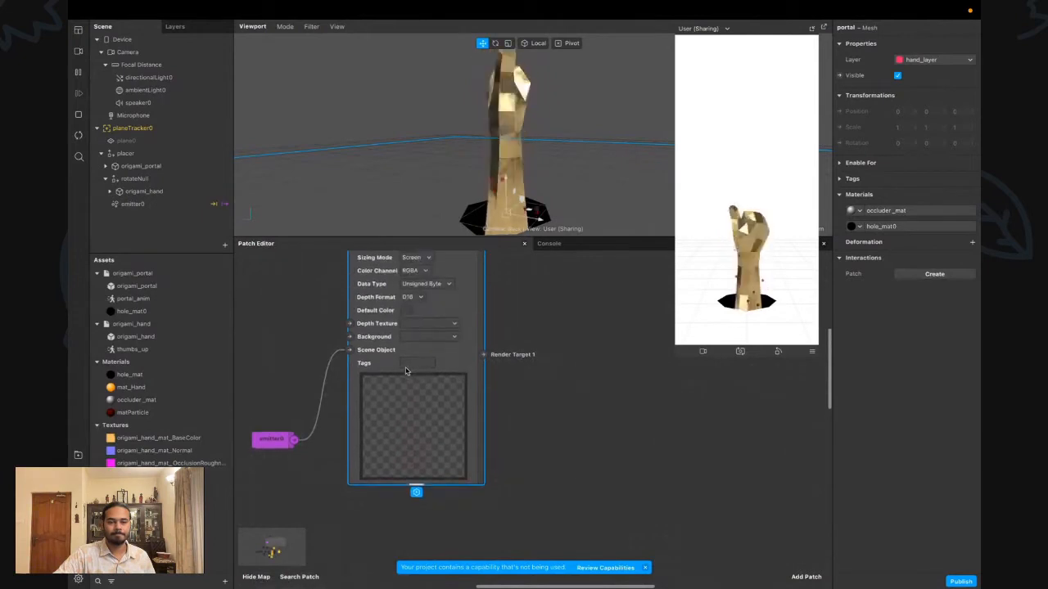
{"action": "scroll", "coordinate": [408, 368], "scroll_direction": "down", "scroll_amount": 1}
{"action": "left_click_drag", "start_coordinate": [274, 422], "coordinate": [300, 335]}
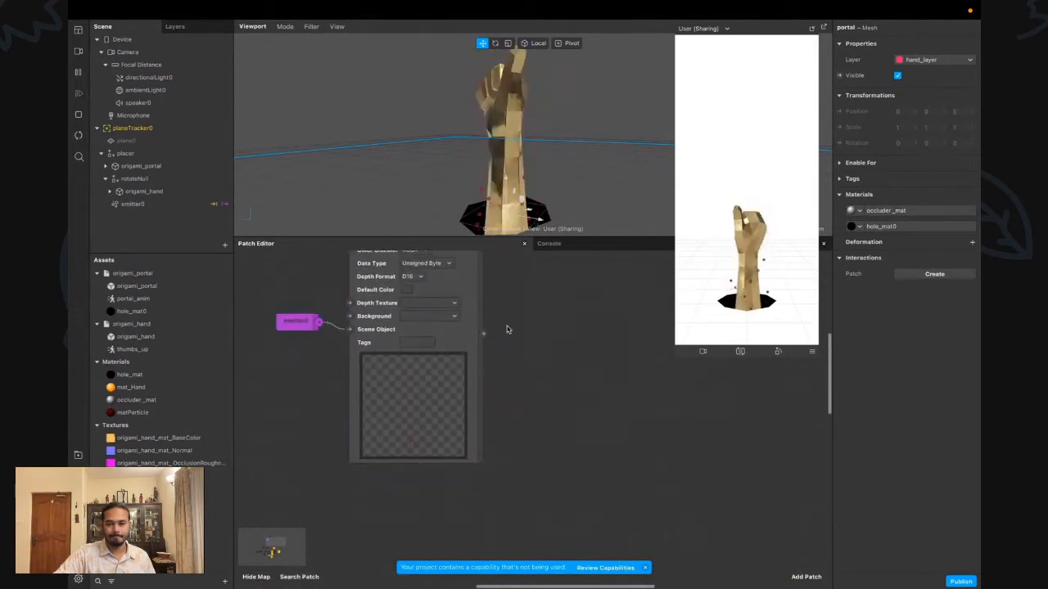
Search the AR Library for "blur" and import the Blur patch asset for the render pass output
{"action": "left_click_drag", "start_coordinate": [486, 335], "coordinate": [565, 420]}
{"action": "left_click_drag", "start_coordinate": [482, 338], "coordinate": [533, 386]}
{"action": "type", "text": "blue"}
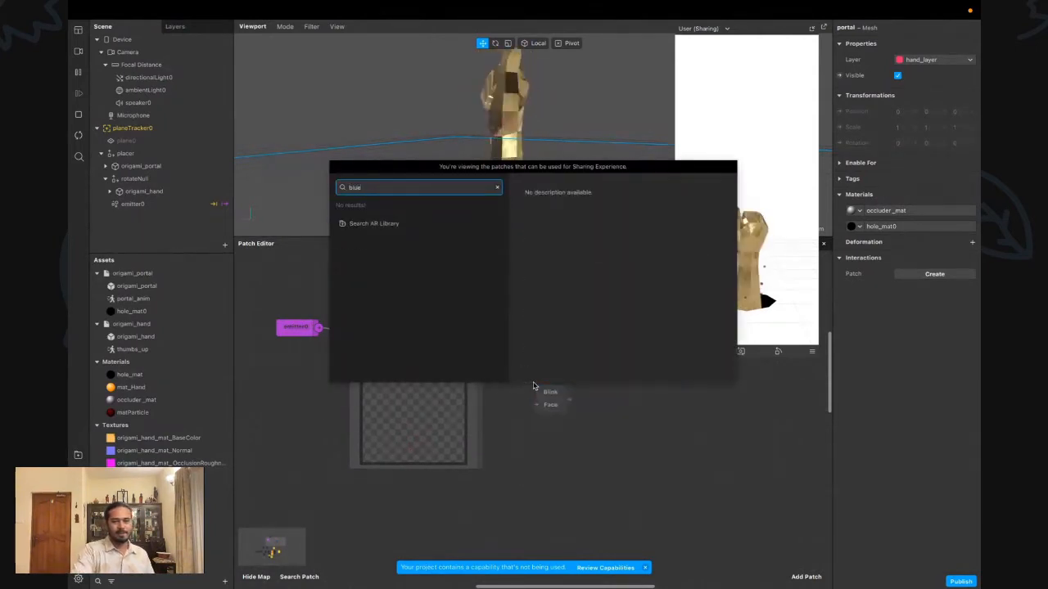
{"action": "key", "text": "BackSpace"}
{"action": "key", "text": "BackSpace"}
{"action": "key", "text": "BackSpace"}
{"action": "key", "text": "BackSpace"}
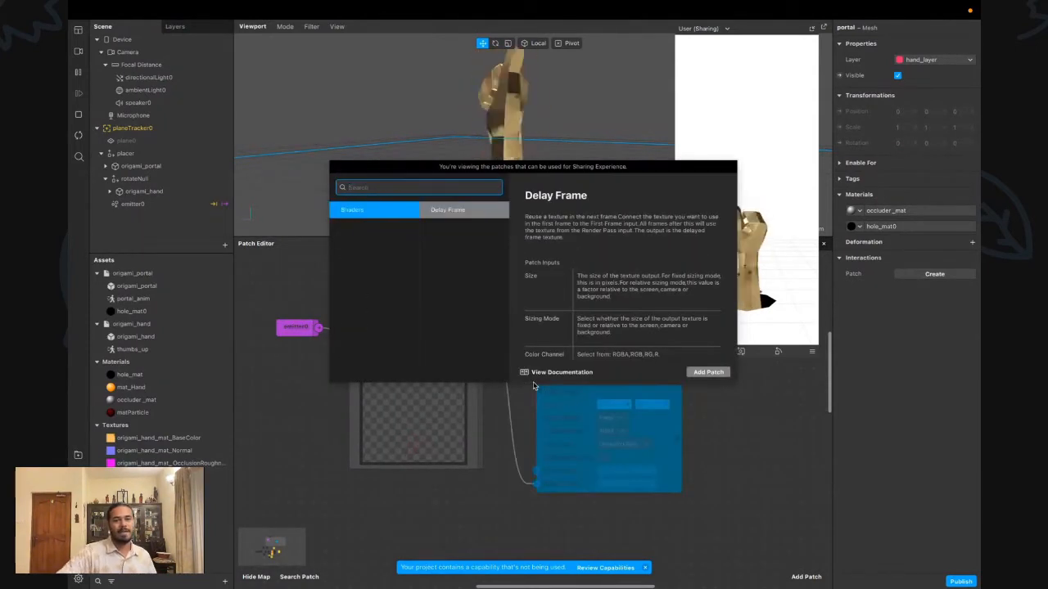
{"action": "type", "text": "blur"}
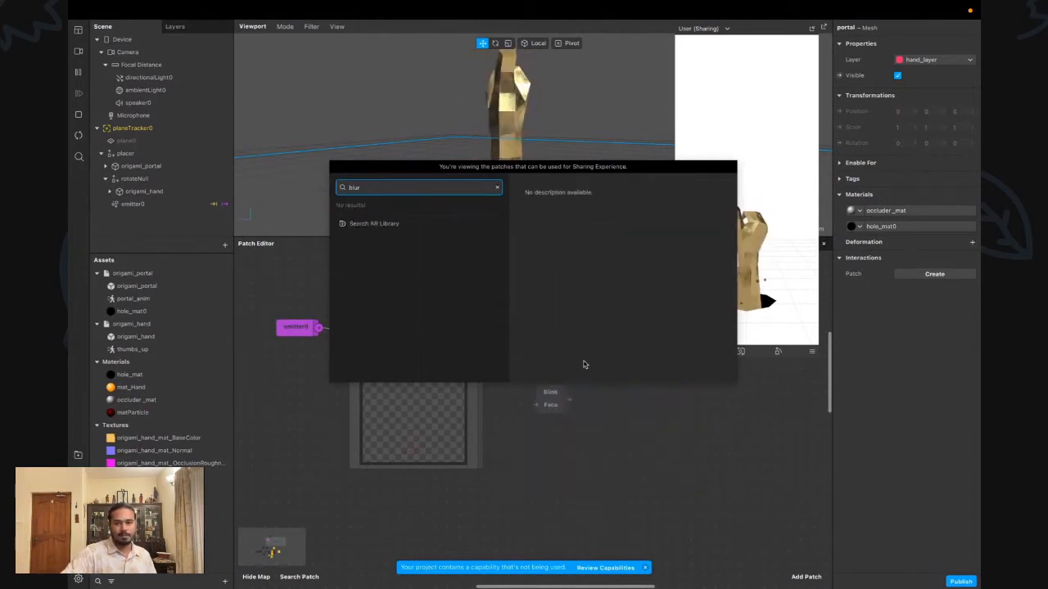
{"action": "left_click", "coordinate": [364, 224]}
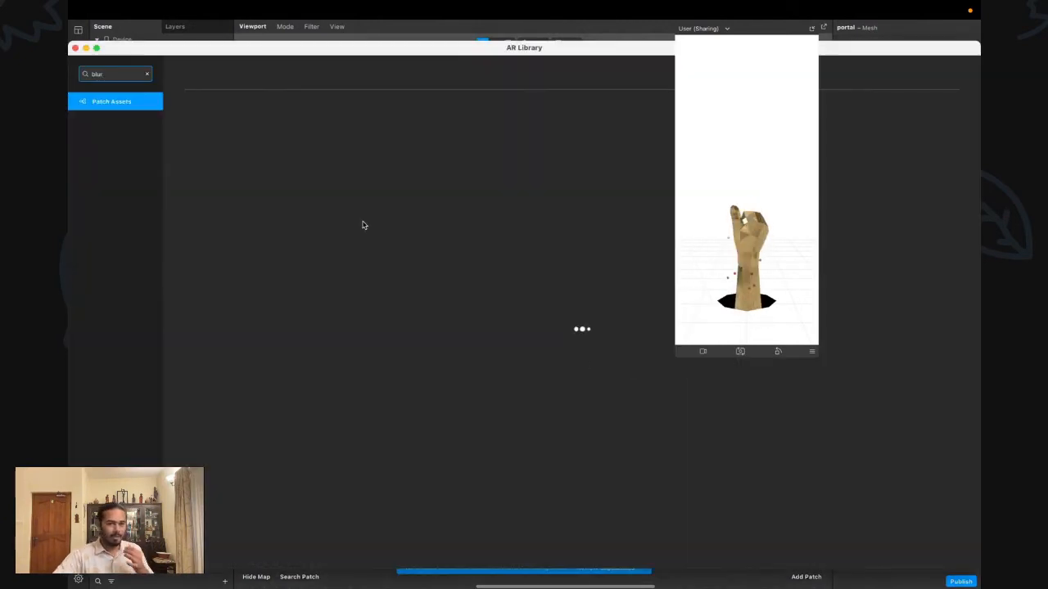
{"action": "left_click", "coordinate": [309, 177]}
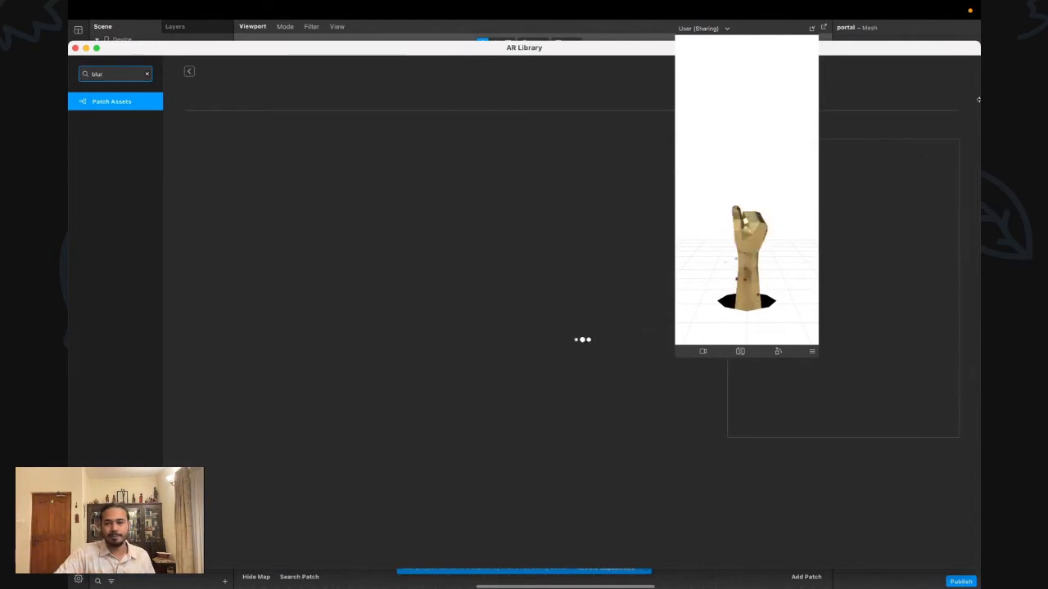
{"action": "left_click", "coordinate": [927, 94]}
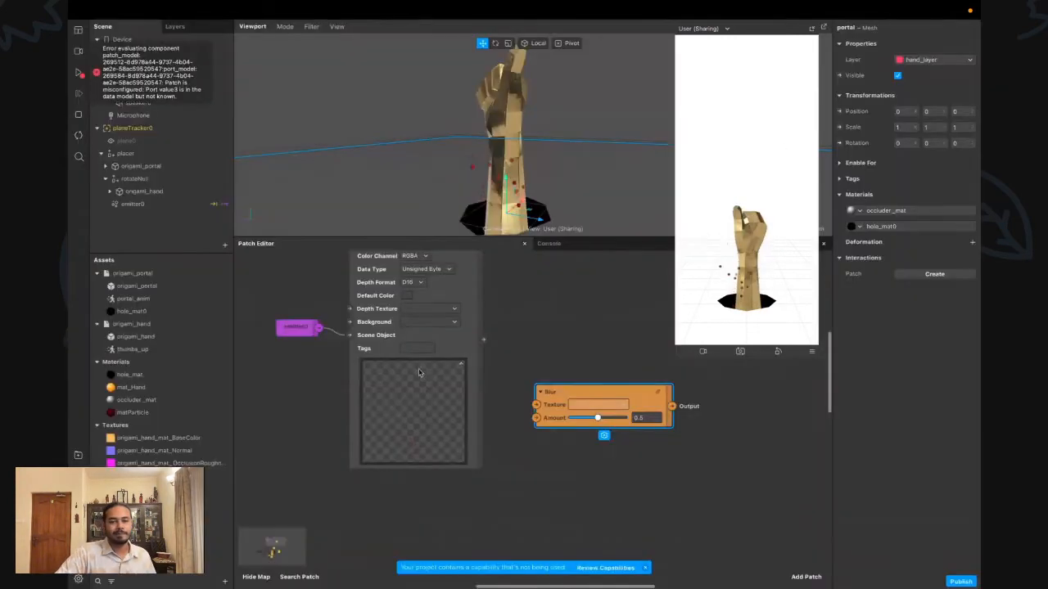
Place the Blur patch beside the Scene Render Pass patch and feed the render output into its Texture input
{"action": "left_click_drag", "start_coordinate": [573, 392], "coordinate": [558, 328]}
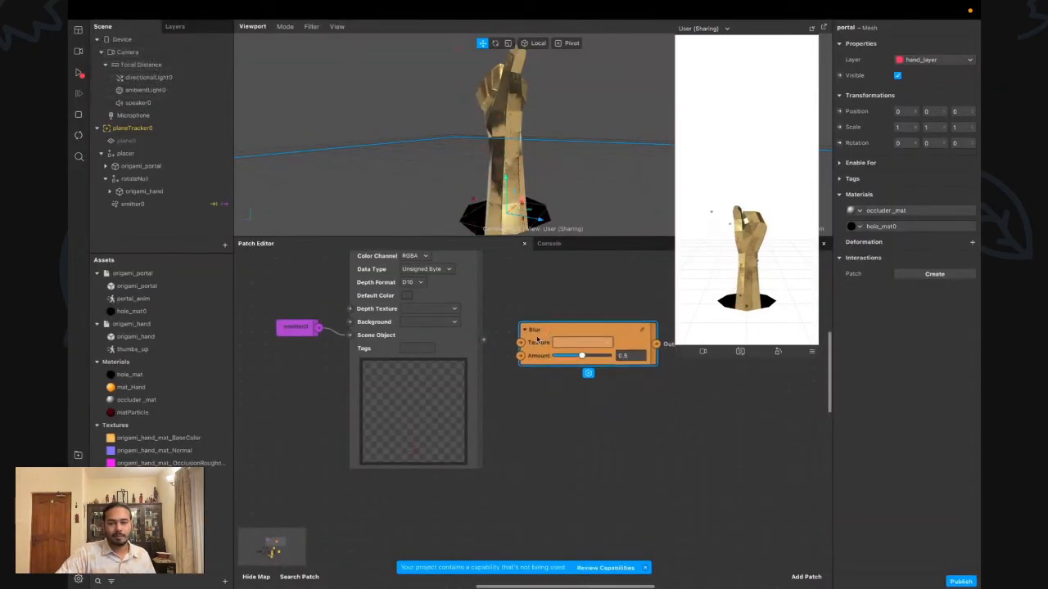
{"action": "left_click_drag", "start_coordinate": [483, 339], "coordinate": [520, 338]}
{"action": "scroll", "coordinate": [616, 354], "scroll_direction": "right", "scroll_amount": 3}
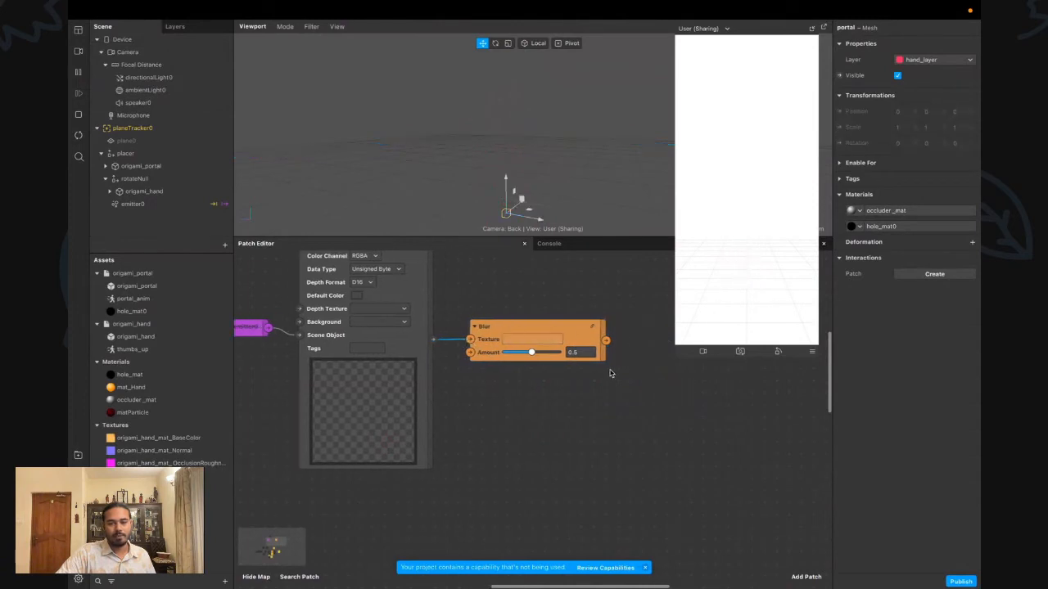
Delete the emitter0, Scene Render Pass and Blur patches from the patch graph
{"action": "scroll", "coordinate": [570, 413], "scroll_direction": "left", "scroll_amount": 3}
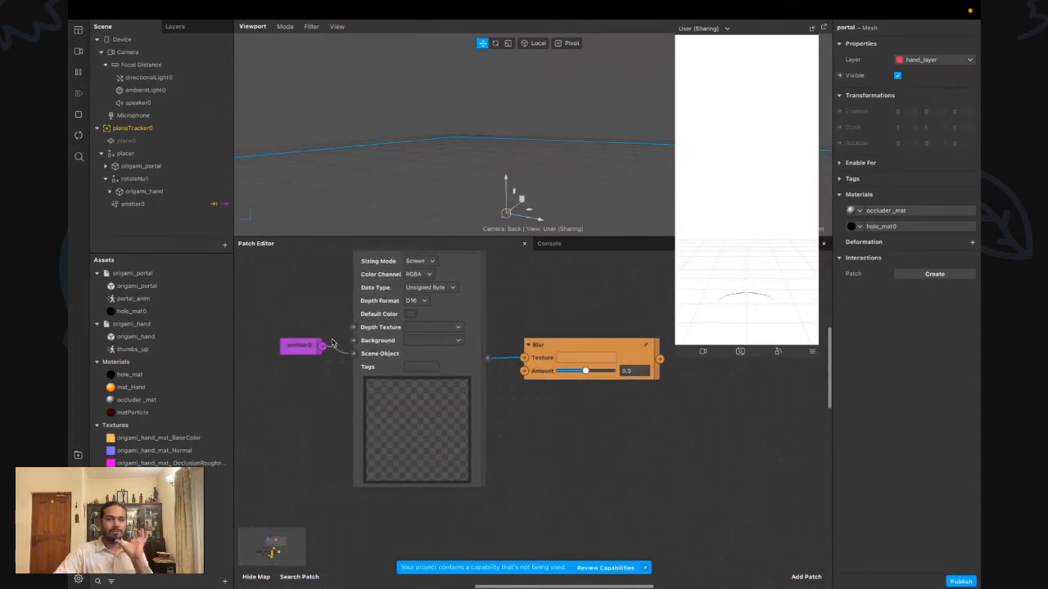
{"action": "left_click_drag", "start_coordinate": [314, 297], "coordinate": [631, 474]}
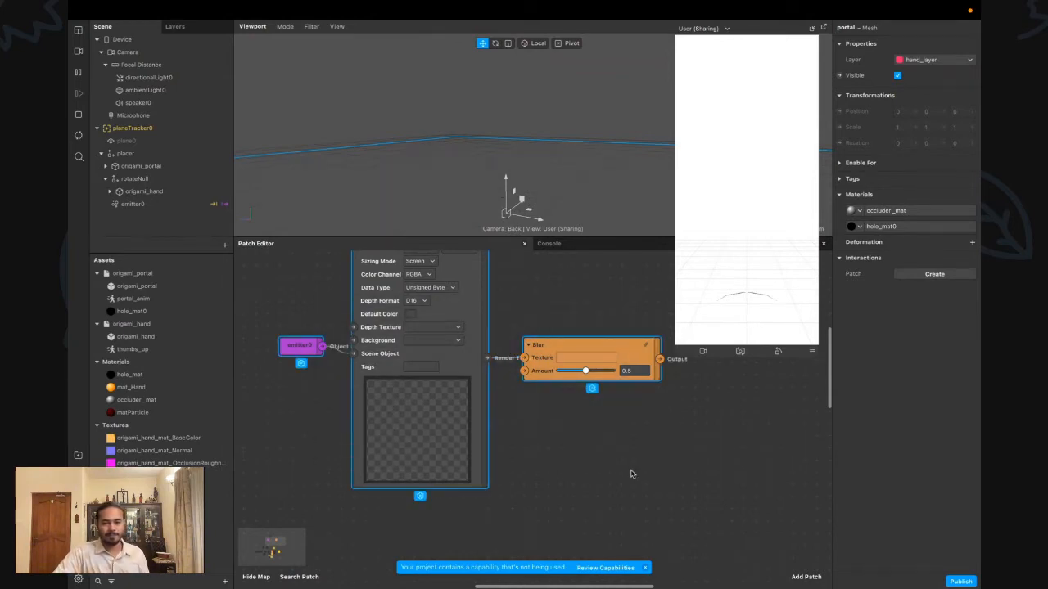
{"action": "key", "text": "Delete"}
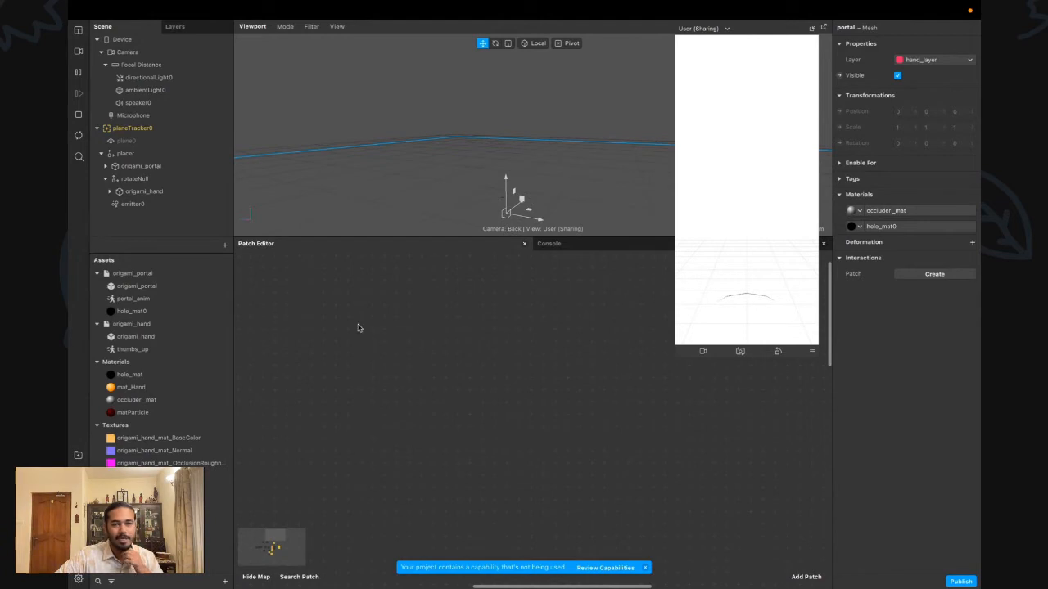
{"action": "scroll", "coordinate": [360, 329], "scroll_direction": "down", "scroll_amount": 2}
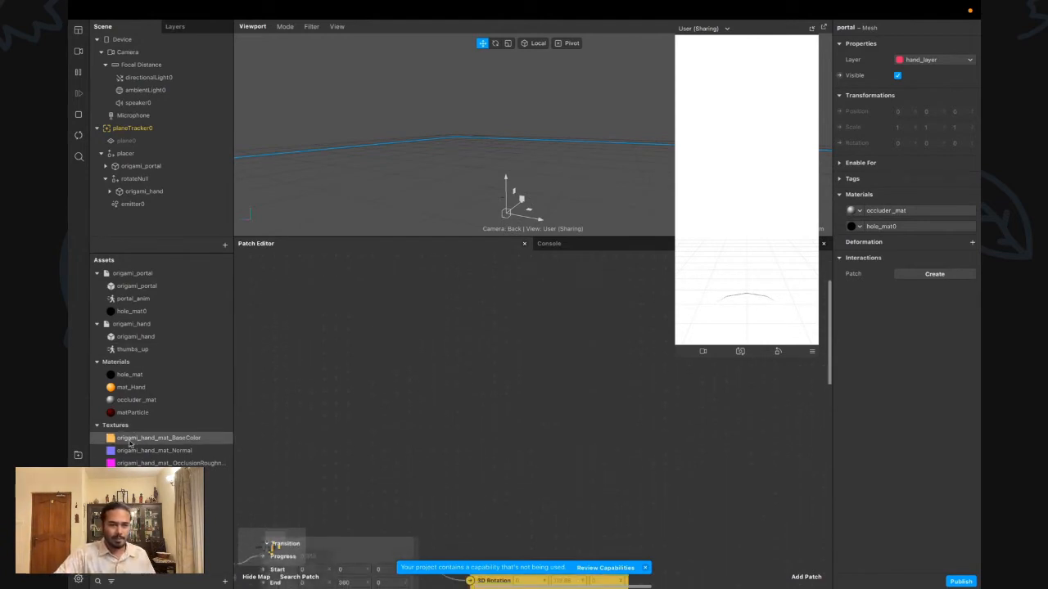
Search the AR Library for "kira"
{"action": "left_click", "coordinate": [76, 457]}
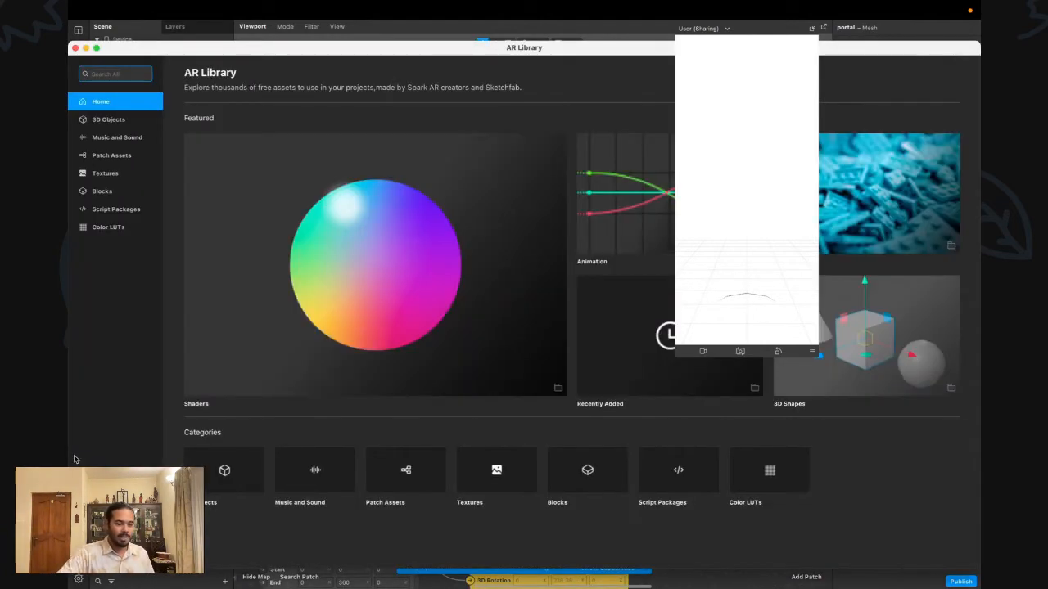
{"action": "type", "text": "kira"}
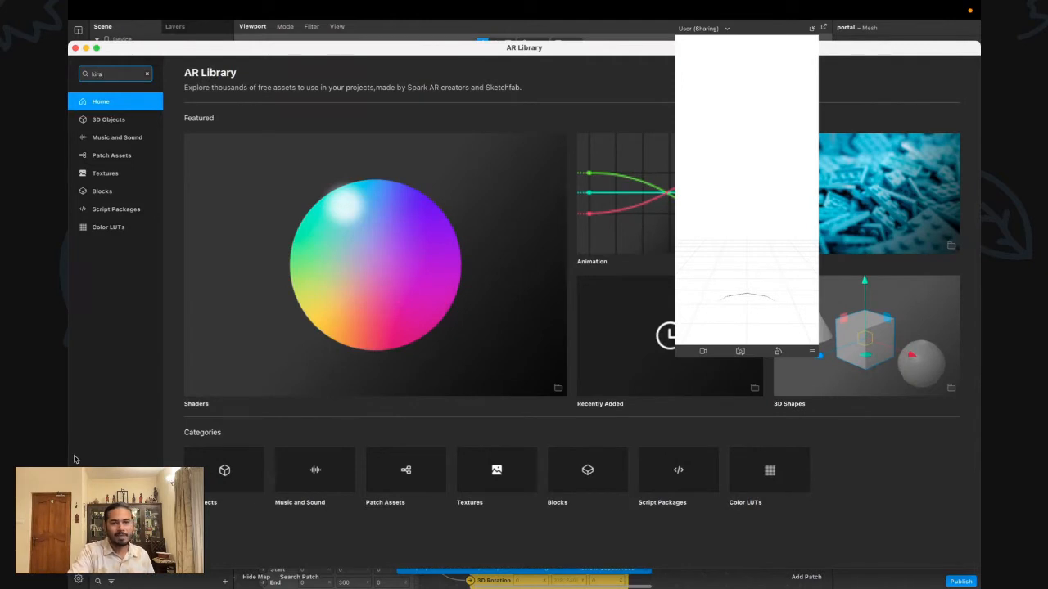
{"action": "key", "text": "Return"}
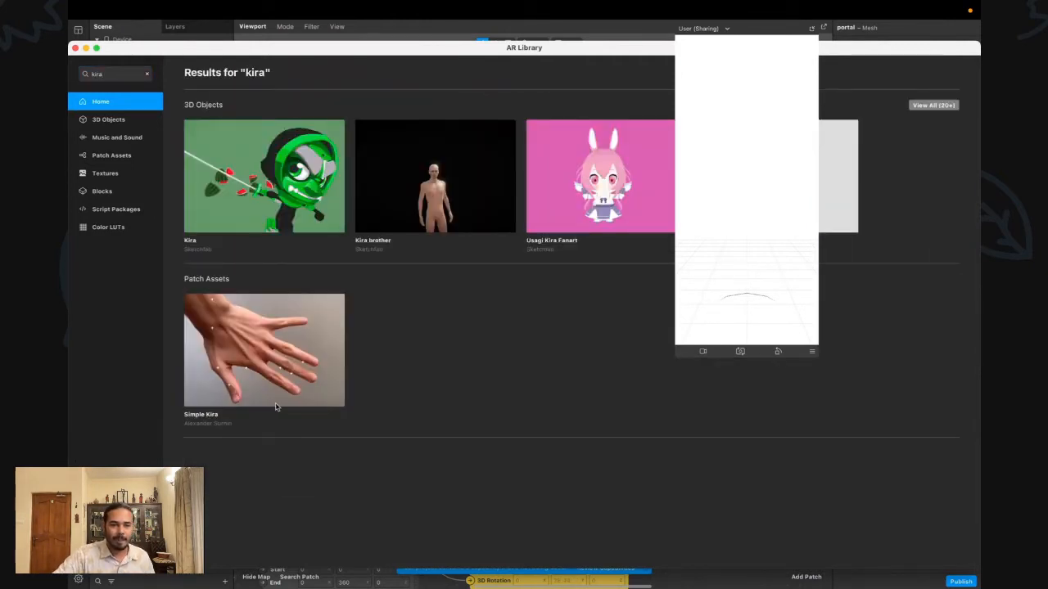
Open the Simple Kira patch asset and import it into the project
{"action": "left_click", "coordinate": [276, 382]}
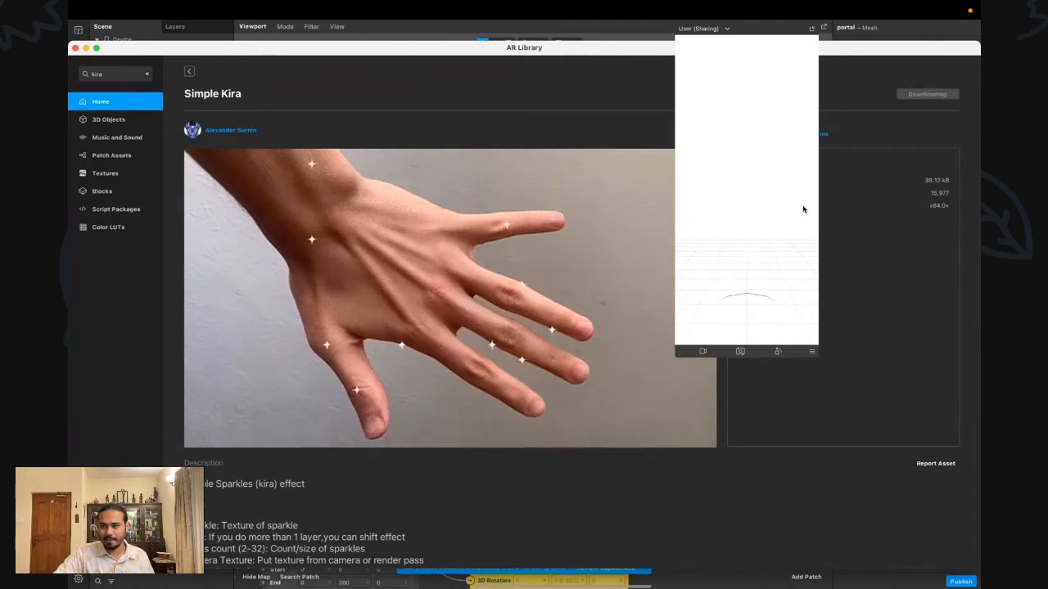
{"action": "scroll", "coordinate": [375, 498], "scroll_direction": "down", "scroll_amount": 2}
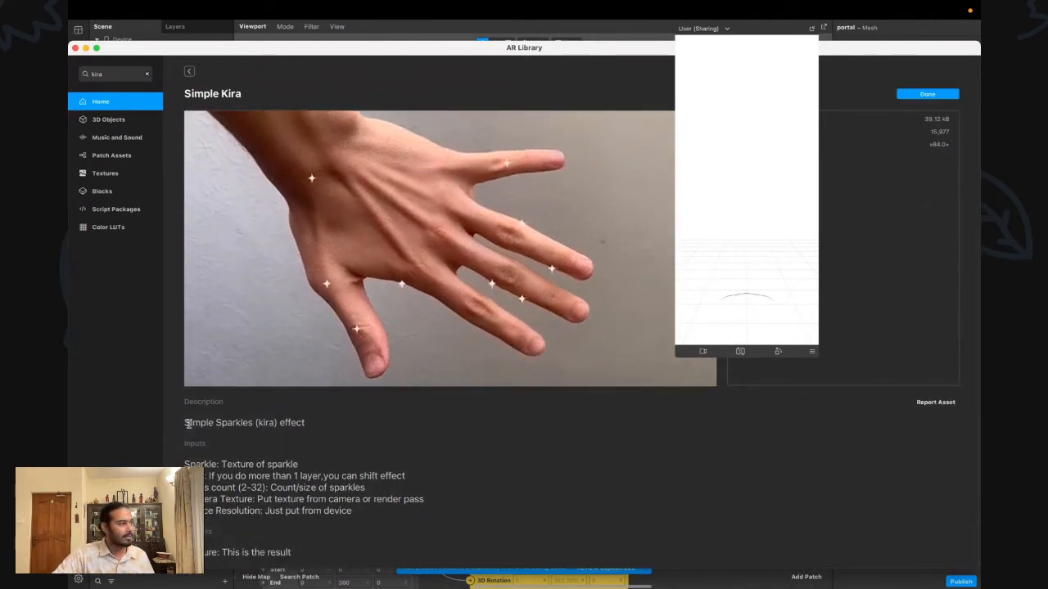
Read the Simple Kira asset's description, including its inputs and its texture output
{"action": "left_click_drag", "start_coordinate": [188, 423], "coordinate": [280, 432]}
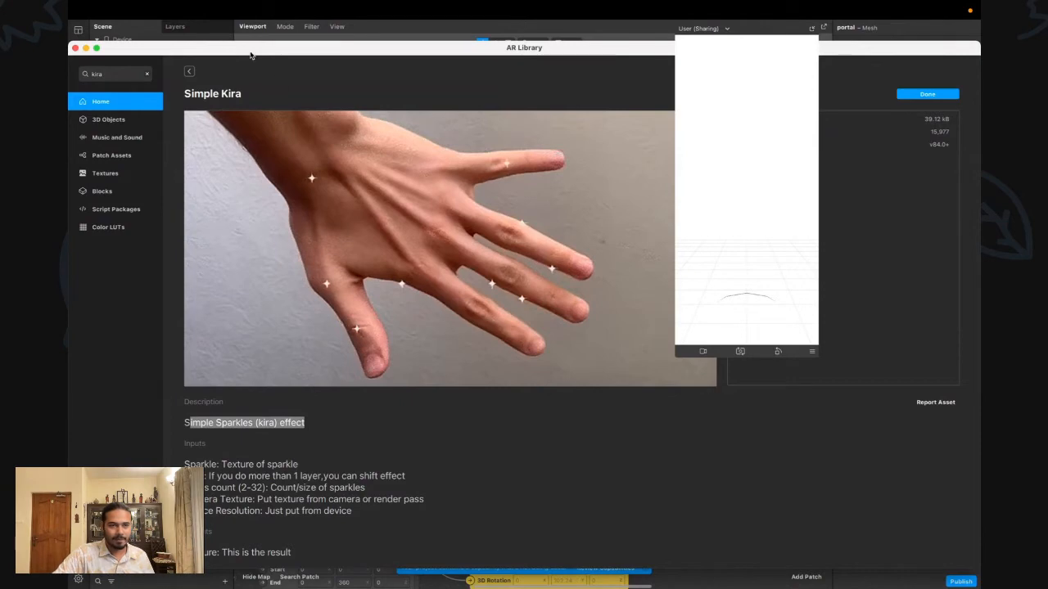
{"action": "left_click_drag", "start_coordinate": [250, 55], "coordinate": [362, 36]}
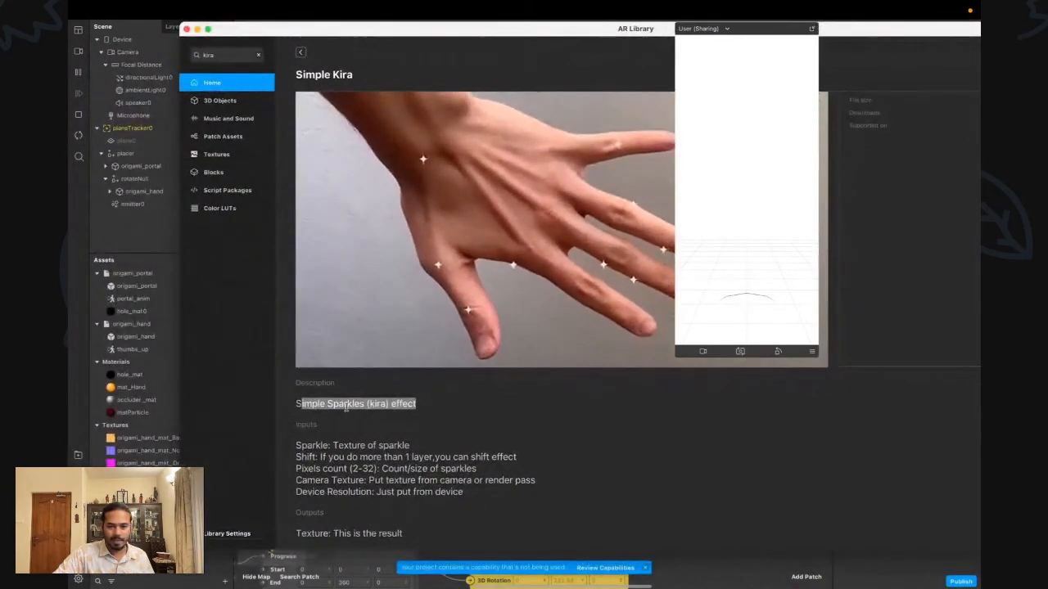
{"action": "left_click", "coordinate": [338, 449]}
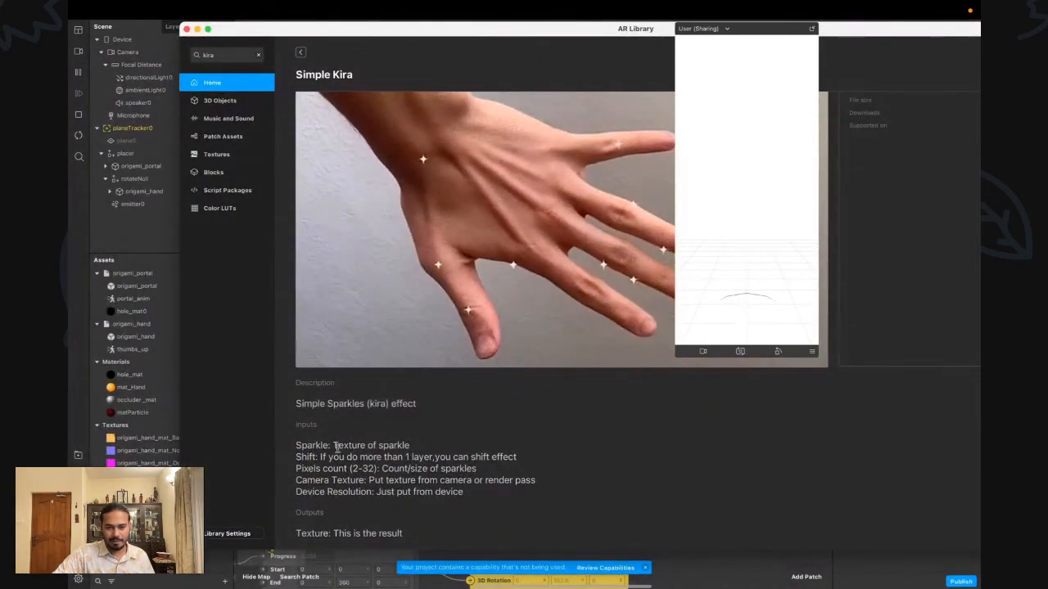
{"action": "left_click_drag", "start_coordinate": [338, 449], "coordinate": [418, 449]}
{"action": "scroll", "coordinate": [418, 449], "scroll_direction": "up", "scroll_amount": 1}
{"action": "left_click", "coordinate": [417, 449]}
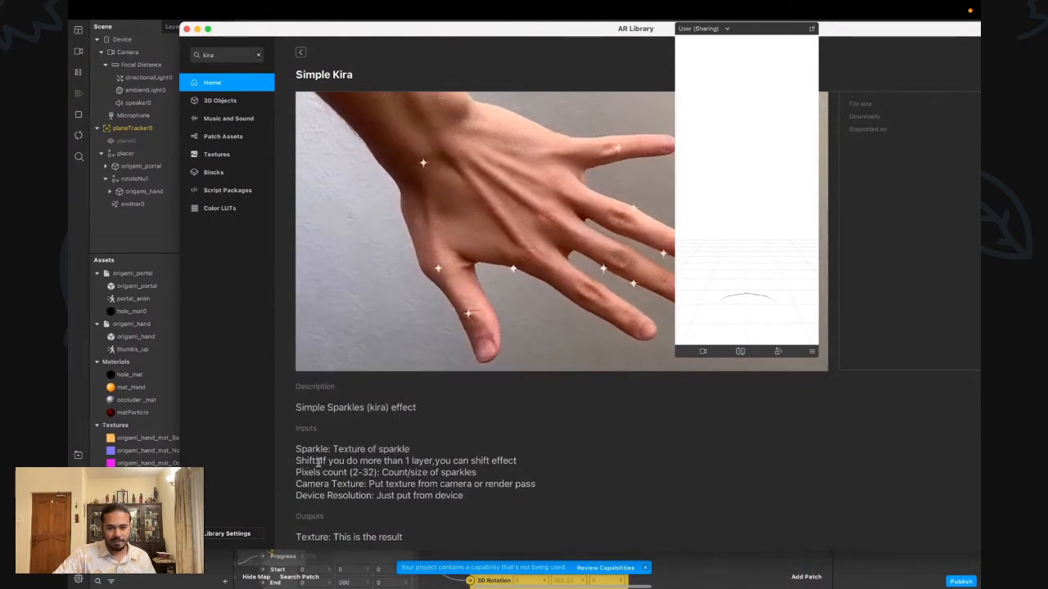
{"action": "left_click_drag", "start_coordinate": [319, 461], "coordinate": [361, 462]}
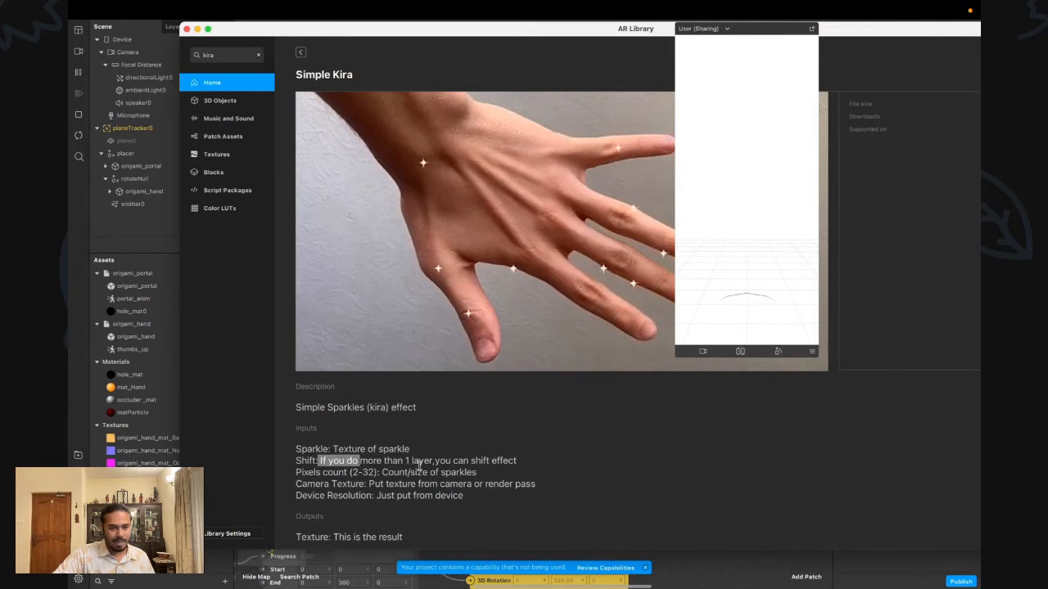
{"action": "left_click_drag", "start_coordinate": [438, 461], "coordinate": [522, 462]}
{"action": "left_click_drag", "start_coordinate": [350, 475], "coordinate": [382, 474]}
{"action": "left_click", "coordinate": [419, 483]}
{"action": "left_click_drag", "start_coordinate": [305, 482], "coordinate": [405, 512]}
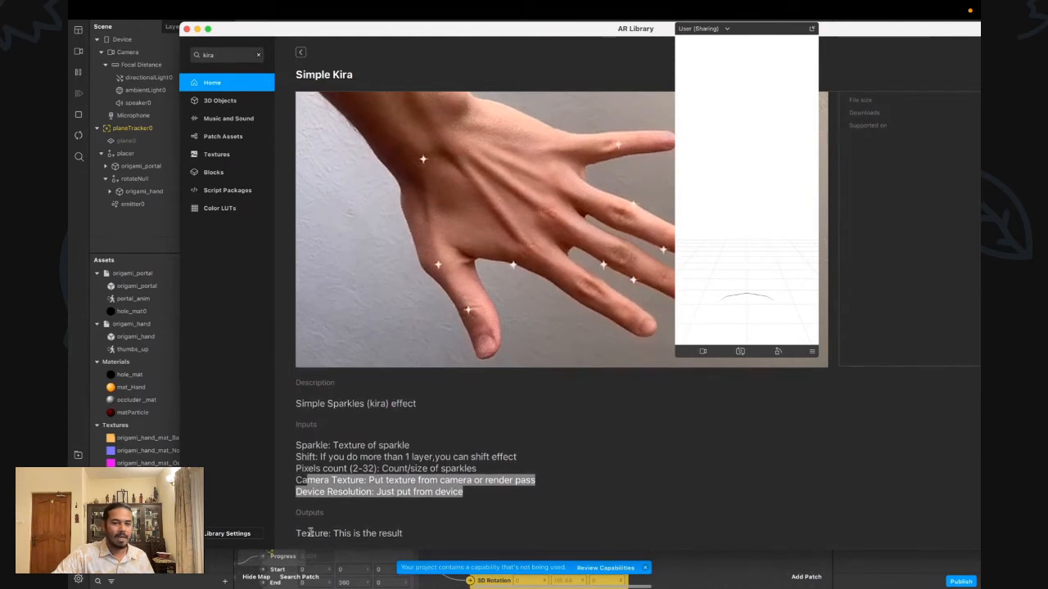
{"action": "left_click_drag", "start_coordinate": [312, 536], "coordinate": [439, 533]}
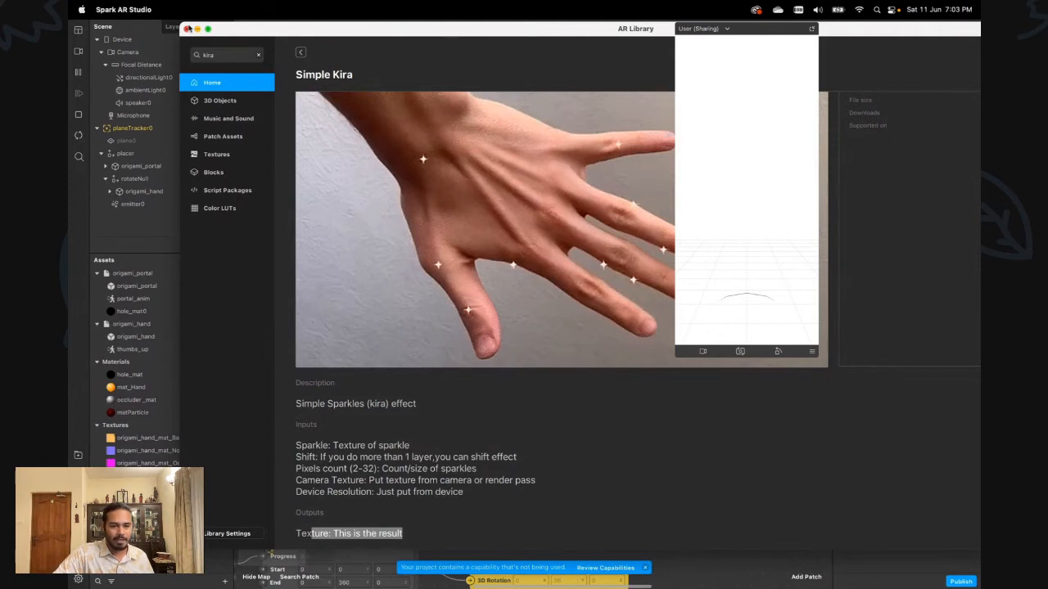
{"action": "scroll", "coordinate": [137, 477], "scroll_direction": "down", "scroll_amount": 1}
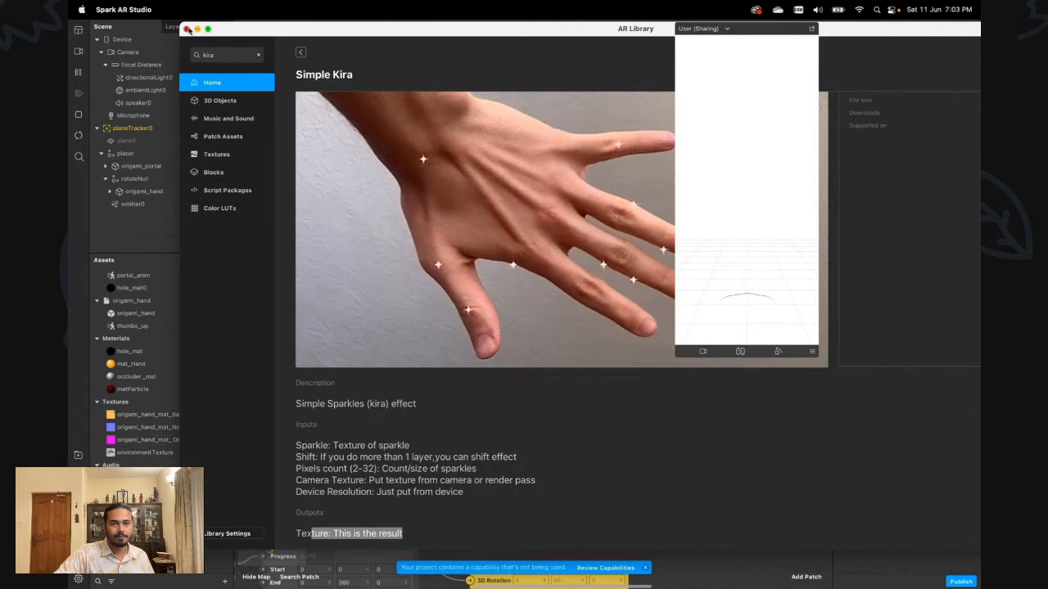
Close the AR Library and place the simple kira patch in the patch graph above rotateNull
{"action": "left_click", "coordinate": [187, 29]}
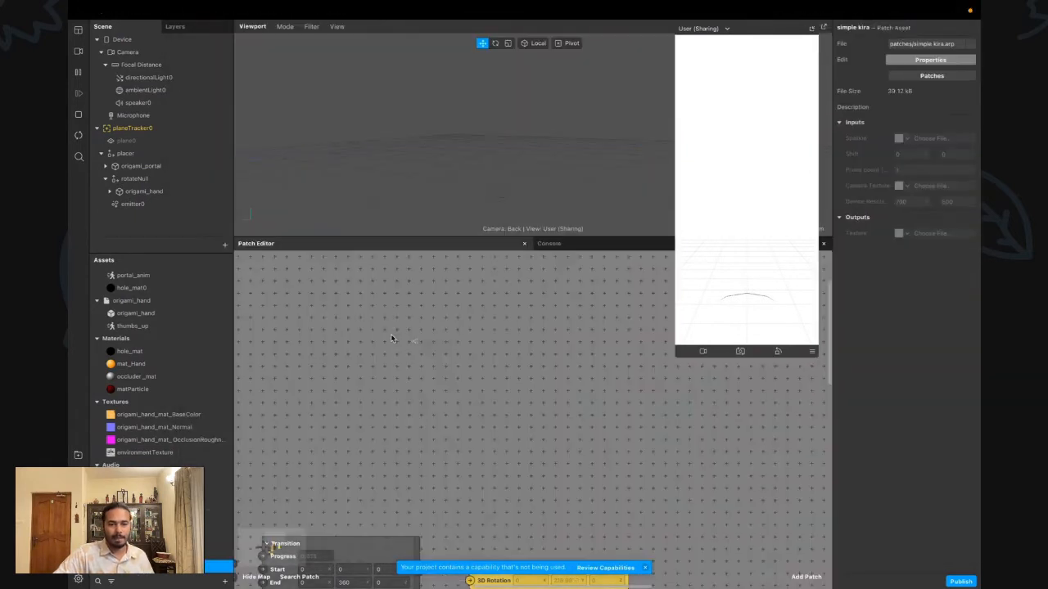
{"action": "left_click_drag", "start_coordinate": [393, 342], "coordinate": [472, 370]}
{"action": "scroll", "coordinate": [414, 374], "scroll_direction": "down", "scroll_amount": 1}
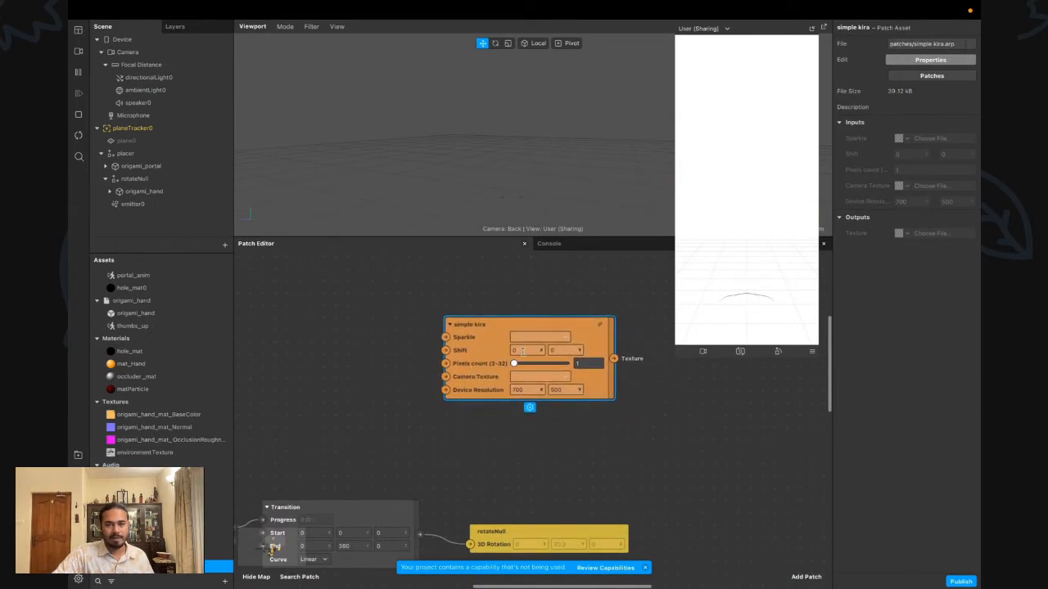
{"action": "scroll", "coordinate": [456, 419], "scroll_direction": "down", "scroll_amount": 2}
{"action": "scroll", "coordinate": [456, 419], "scroll_direction": "right", "scroll_amount": 2}
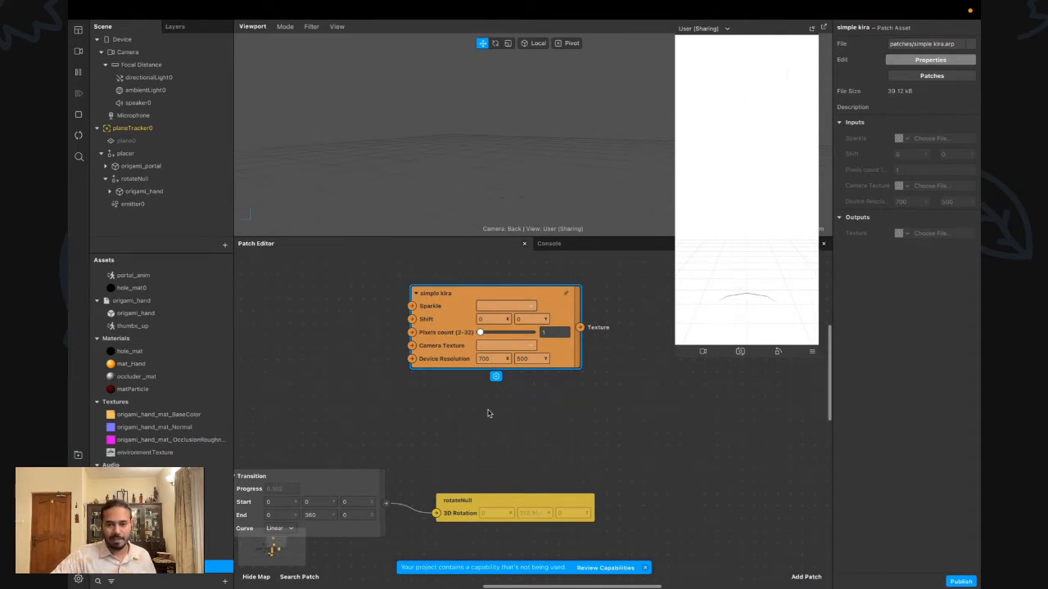
{"action": "left_click_drag", "start_coordinate": [457, 366], "coordinate": [578, 427]}
Reposition the simple kira patch in the empty area above rotateNull, leaving room for patches before its inputs
{"action": "scroll", "coordinate": [402, 428], "scroll_direction": "down", "scroll_amount": 4}
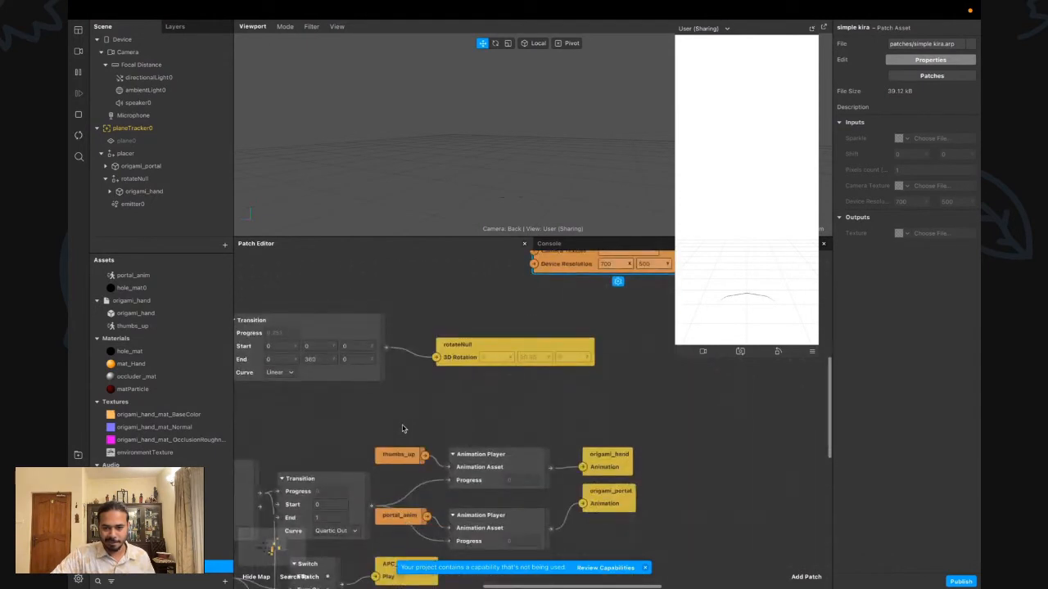
{"action": "scroll", "coordinate": [402, 428], "scroll_direction": "down", "scroll_amount": 4}
{"action": "scroll", "coordinate": [402, 428], "scroll_direction": "up", "scroll_amount": 5}
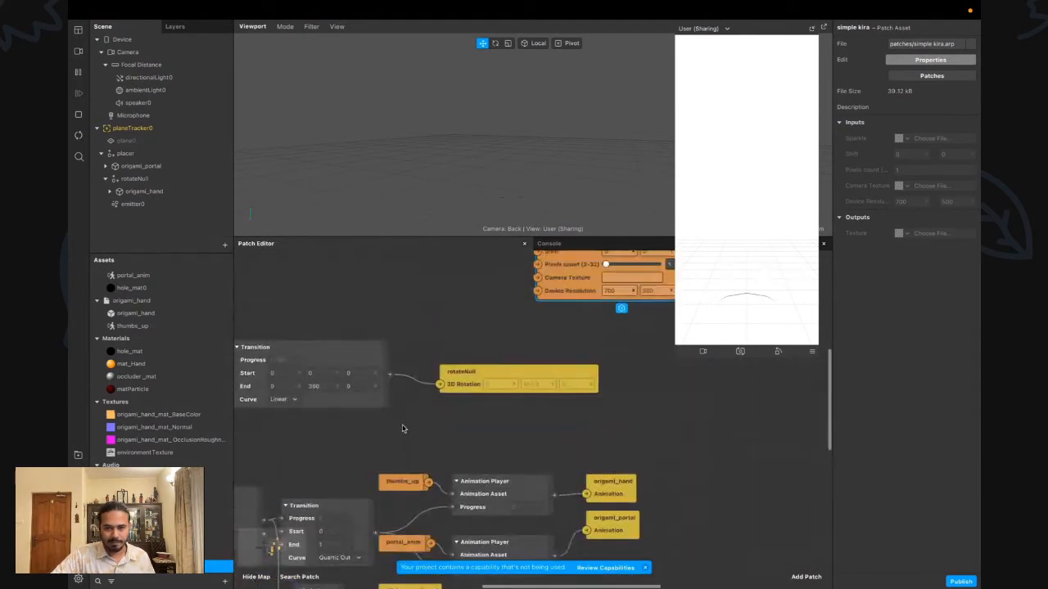
{"action": "scroll", "coordinate": [402, 428], "scroll_direction": "up", "scroll_amount": 4}
{"action": "scroll", "coordinate": [402, 428], "scroll_direction": "right", "scroll_amount": 2}
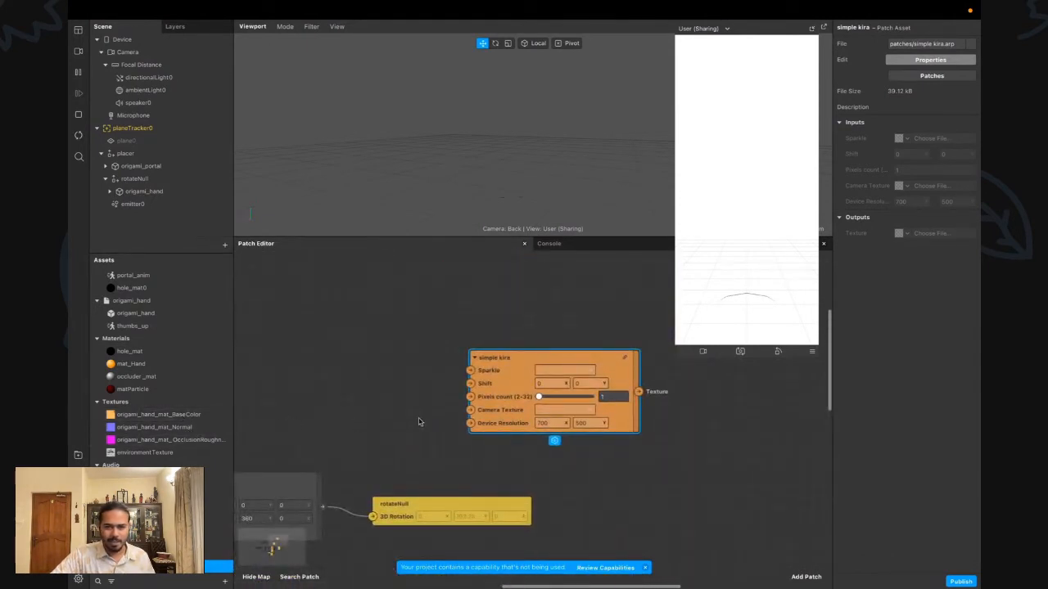
{"action": "left_click_drag", "start_coordinate": [494, 420], "coordinate": [456, 352]}
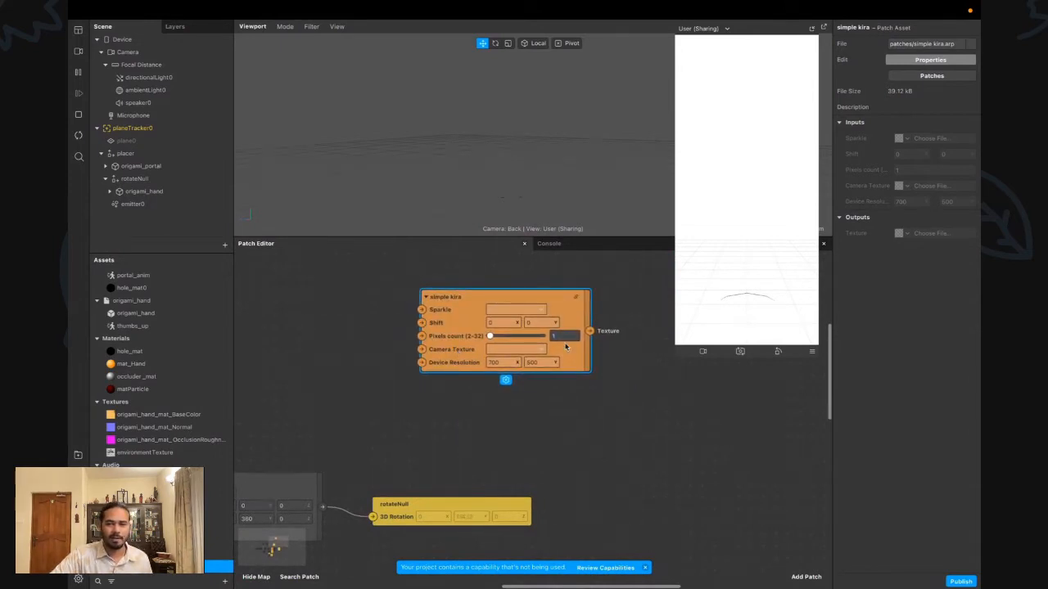
{"action": "left_click_drag", "start_coordinate": [465, 336], "coordinate": [501, 336]}
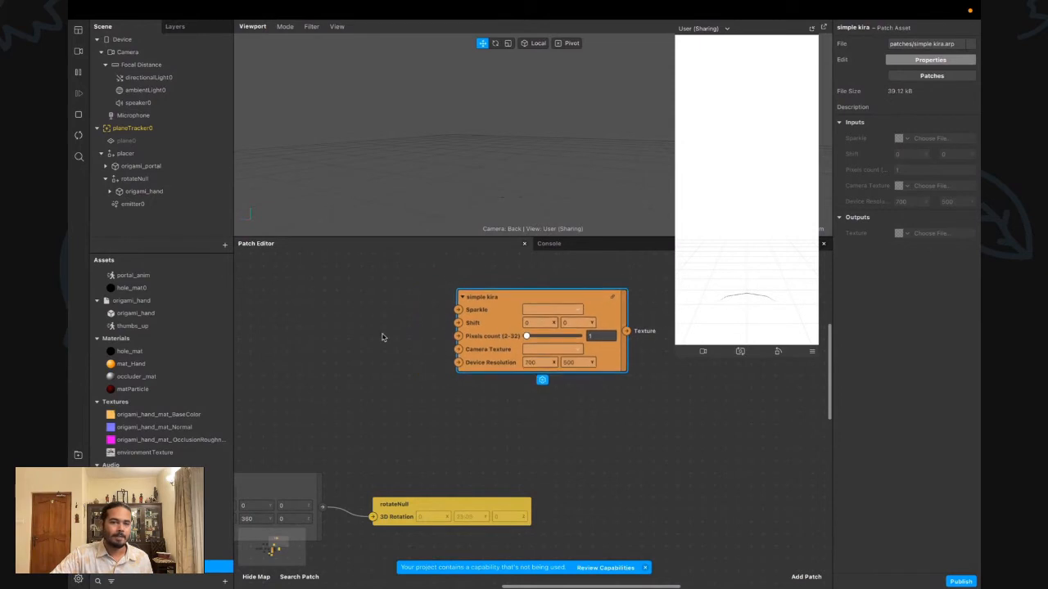
Add an SDF Star patch in front of the simple kira patch
{"action": "left_click", "coordinate": [315, 310]}
{"action": "scroll", "coordinate": [303, 316], "scroll_direction": "left", "scroll_amount": 1}
{"action": "double_click", "coordinate": [303, 316]}
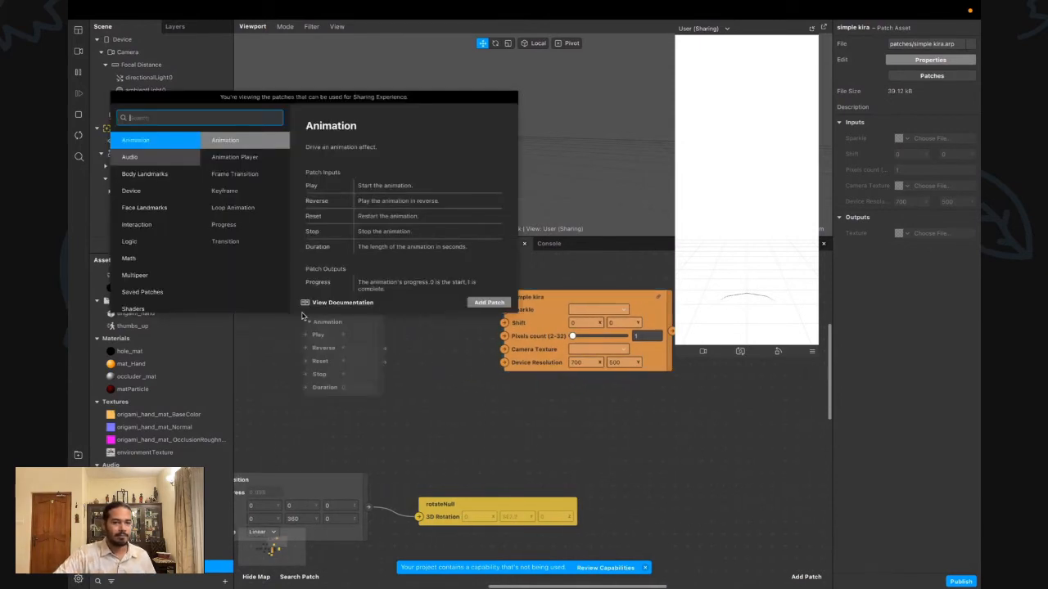
{"action": "type", "text": "sdf"}
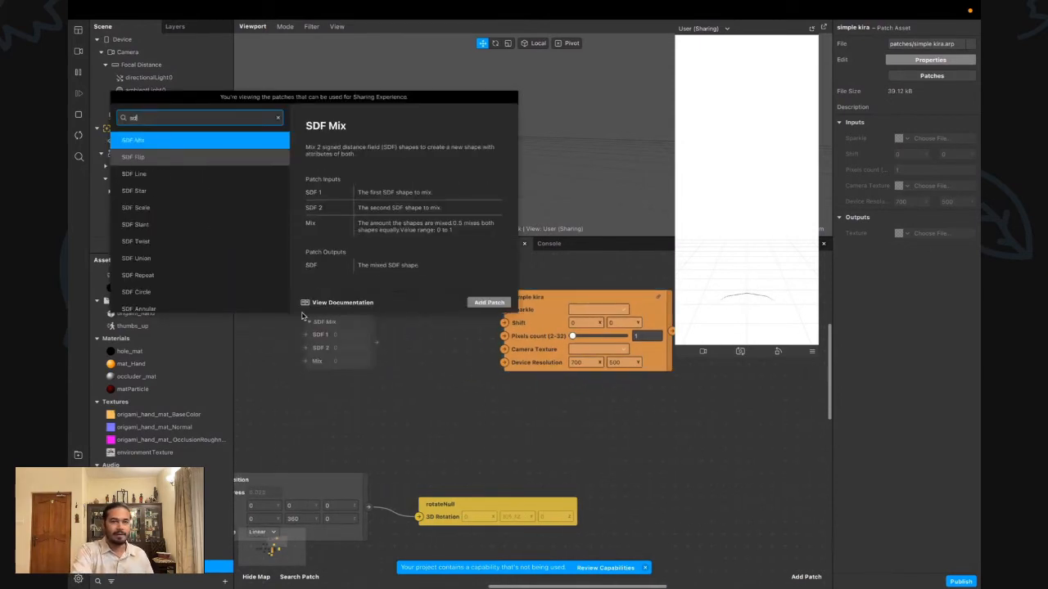
{"action": "type", "text": " star"}
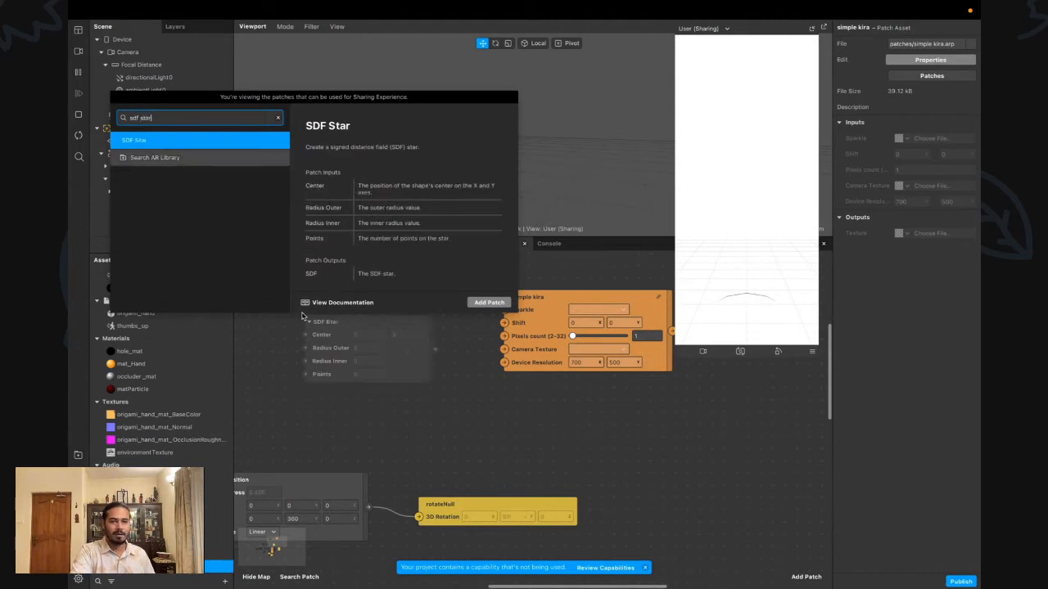
{"action": "key", "text": "Return"}
Add an SDF Complement patch fed by the SDF Star output
{"action": "scroll", "coordinate": [301, 316], "scroll_direction": "left", "scroll_amount": 1}
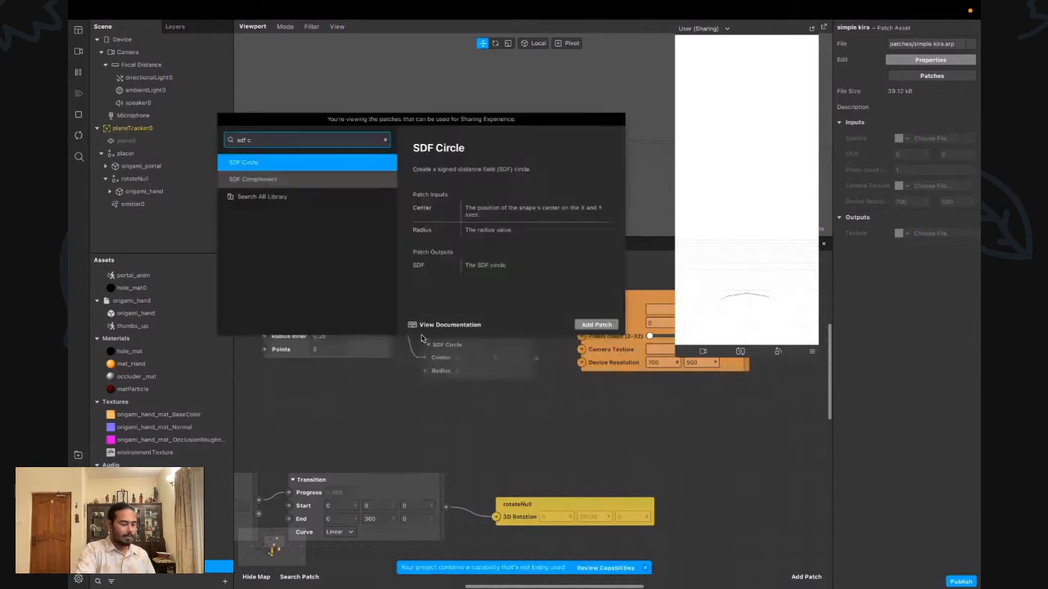
{"action": "type", "text": "omp"}
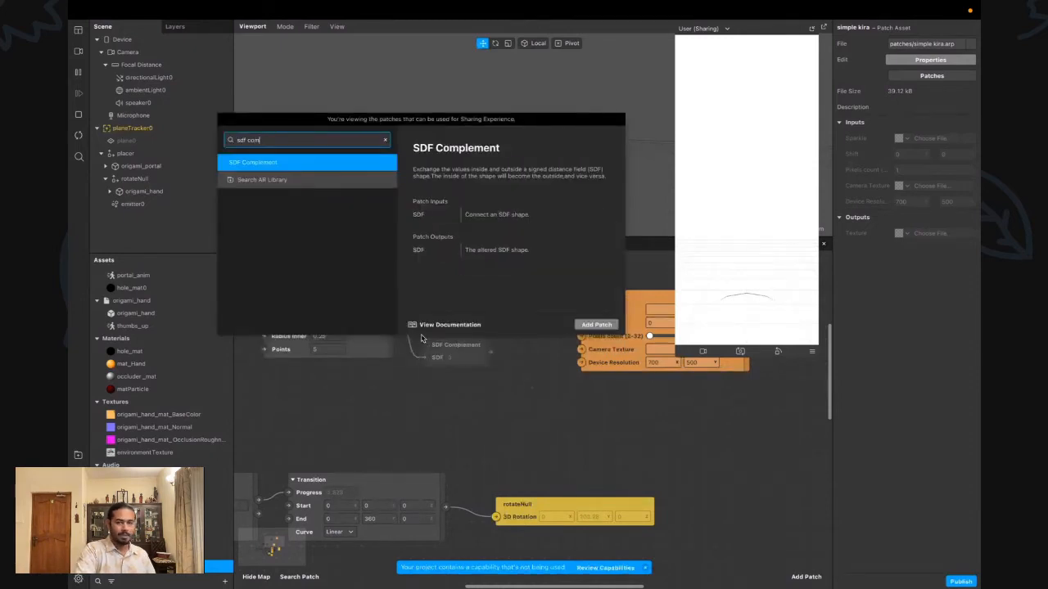
{"action": "key", "text": "Return"}
Align the SDF Star and SDF Complement patches side by side, away from the simple kira patch
{"action": "scroll", "coordinate": [421, 338], "scroll_direction": "left", "scroll_amount": 1}
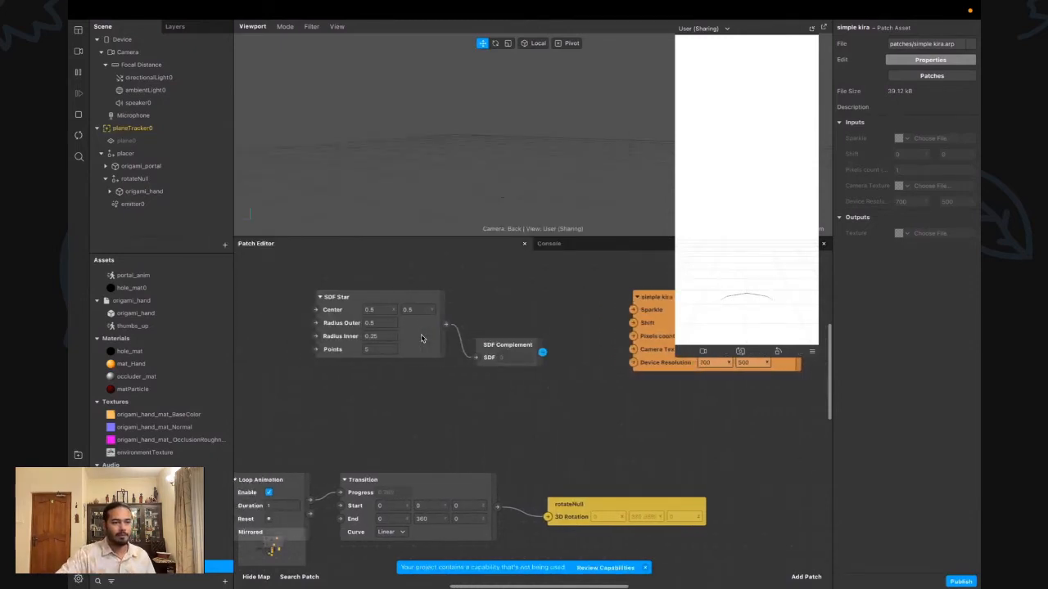
{"action": "scroll", "coordinate": [458, 347], "scroll_direction": "right", "scroll_amount": 1}
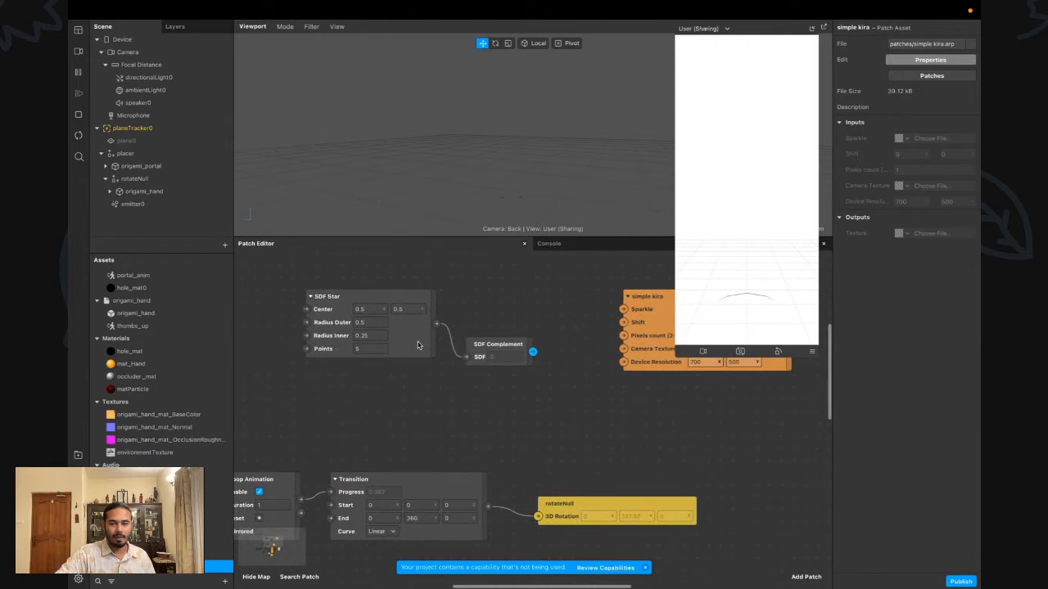
{"action": "scroll", "coordinate": [421, 344], "scroll_direction": "left", "scroll_amount": 2}
{"action": "left_click_drag", "start_coordinate": [437, 344], "coordinate": [388, 343]}
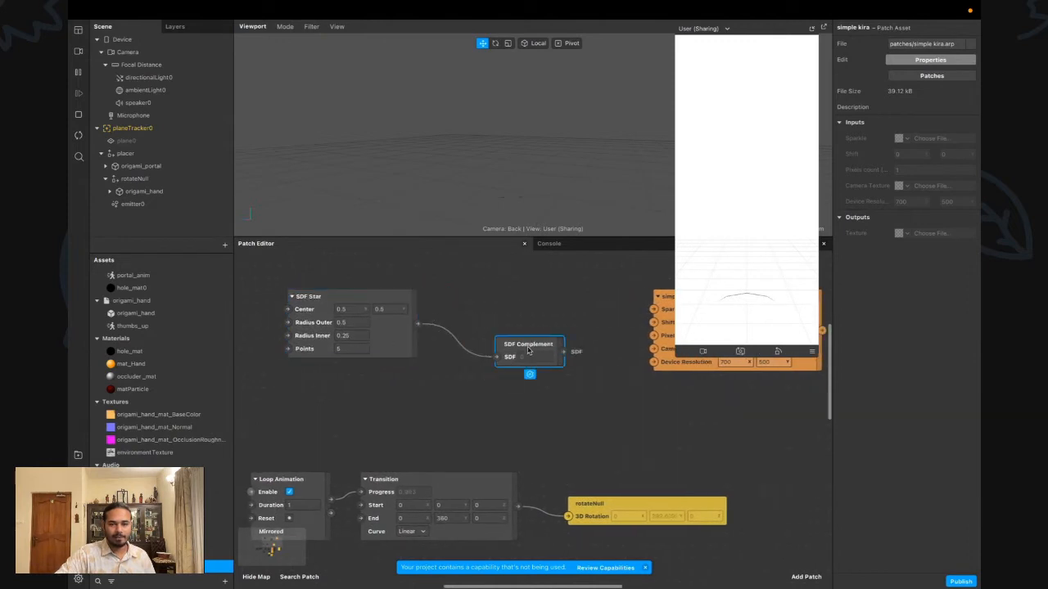
{"action": "mouse_move", "coordinate": [528, 345]}
{"action": "left_mouse_down"}
{"action": "mouse_move", "coordinate": [465, 297]}
{"action": "mouse_move", "coordinate": [536, 328]}
{"action": "left_mouse_up"}
{"action": "scroll", "coordinate": [466, 337], "scroll_direction": "right", "scroll_amount": 1}
{"action": "scroll", "coordinate": [465, 337], "scroll_direction": "left", "scroll_amount": 2}
{"action": "left_click_drag", "start_coordinate": [481, 298], "coordinate": [422, 299]}
{"action": "scroll", "coordinate": [423, 299], "scroll_direction": "left", "scroll_amount": 2}
{"action": "left_click", "coordinate": [492, 337]}
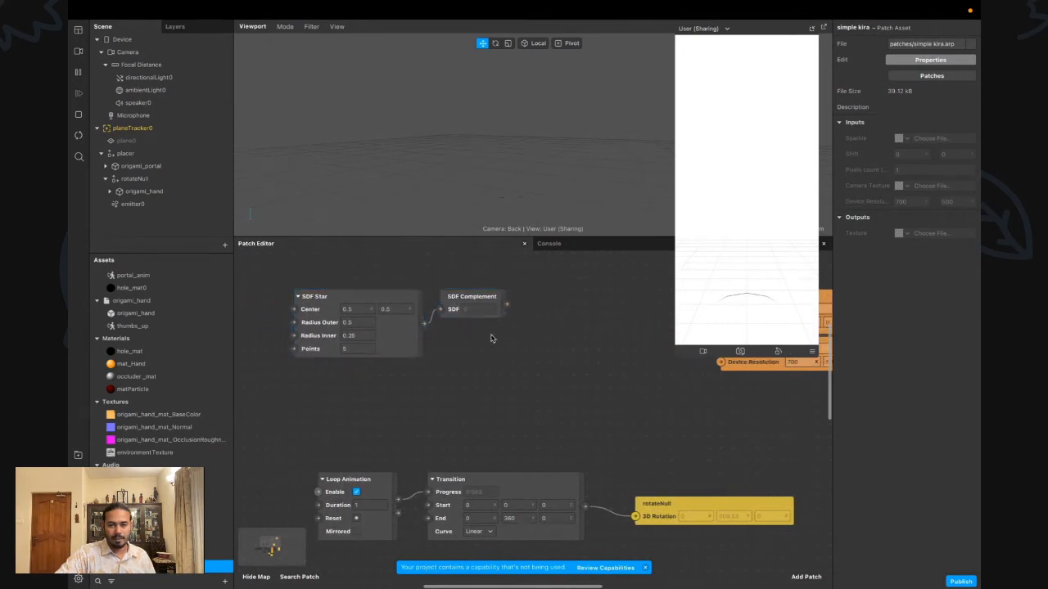
Add a Smooth Step patch fed by the SDF Complement output and set its Edge Max to 0.003
{"action": "left_click_drag", "start_coordinate": [509, 304], "coordinate": [537, 328]}
{"action": "type", "text": "smoo"}
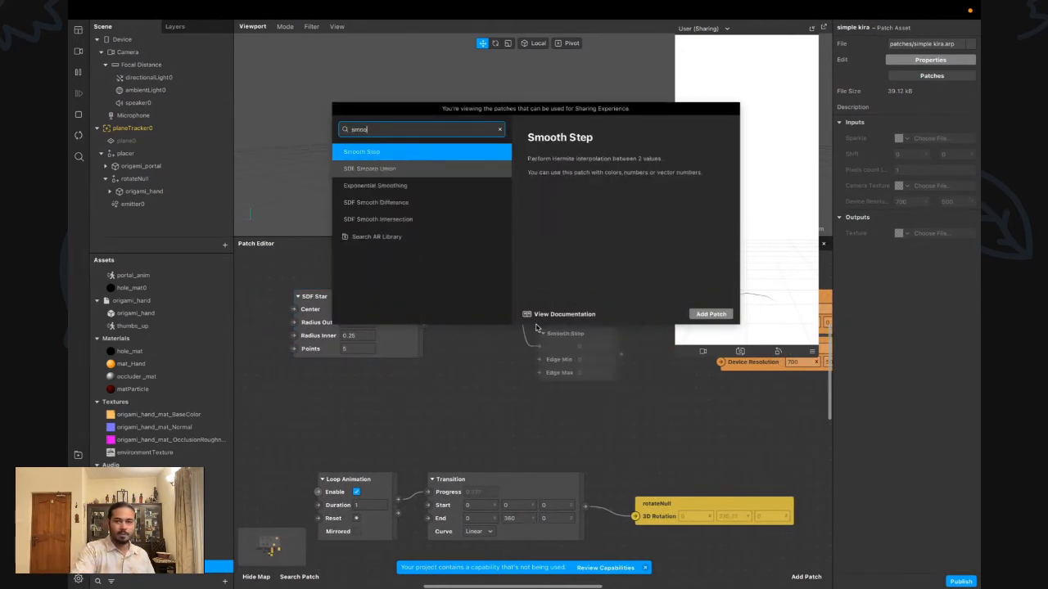
{"action": "key", "text": "Return"}
{"action": "left_click", "coordinate": [593, 372]}
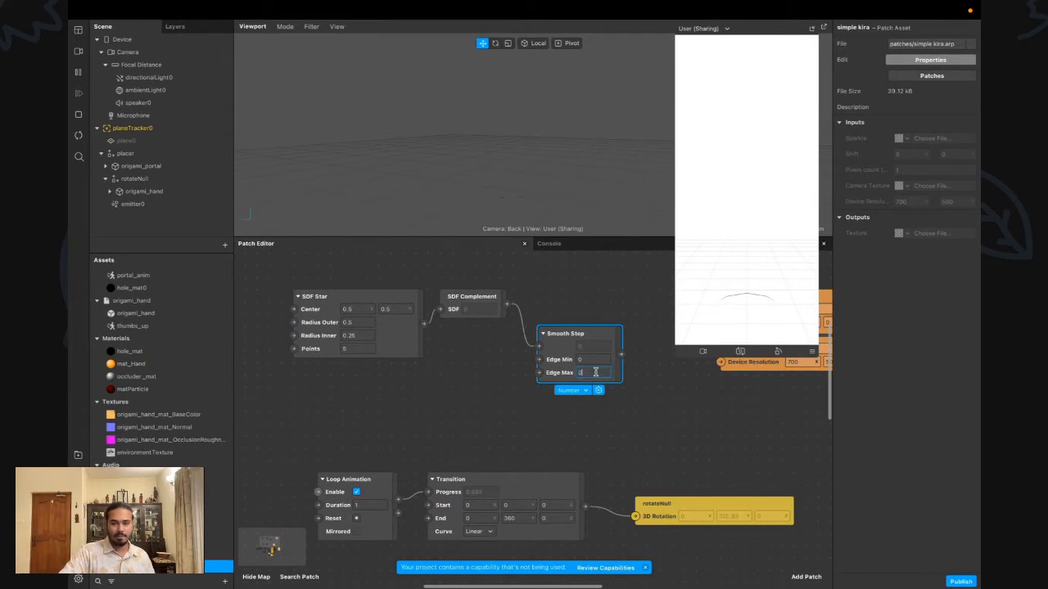
{"action": "key", "text": "Return"}
{"action": "left_click", "coordinate": [595, 373]}
{"action": "key", "text": "Return"}
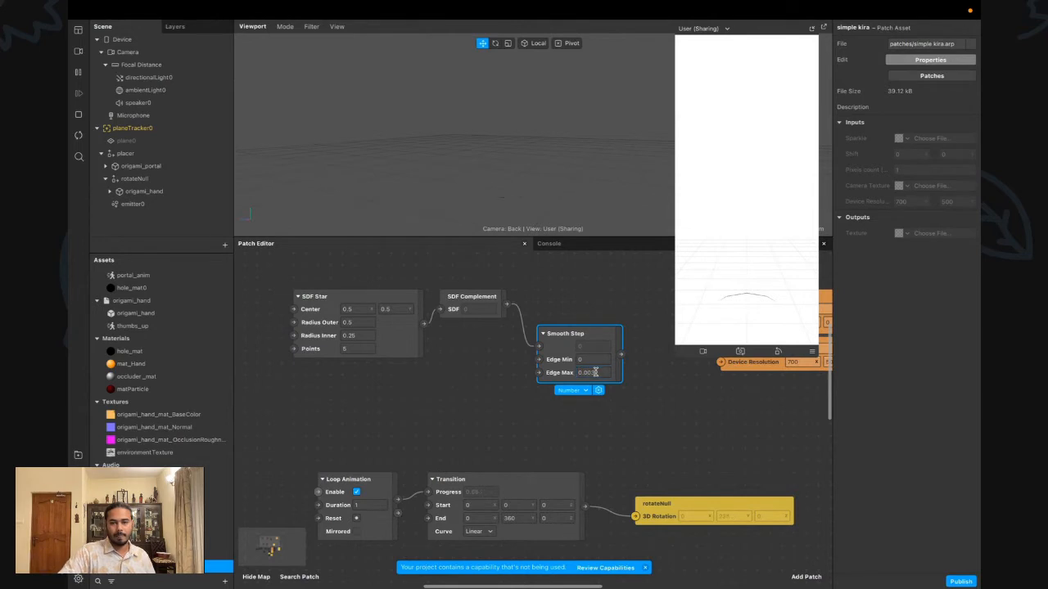
Add a Shader Render Pass fed by the Smooth Step output, show its preview and place it beside Smooth Step
{"action": "scroll", "coordinate": [595, 372], "scroll_direction": "right", "scroll_amount": 3}
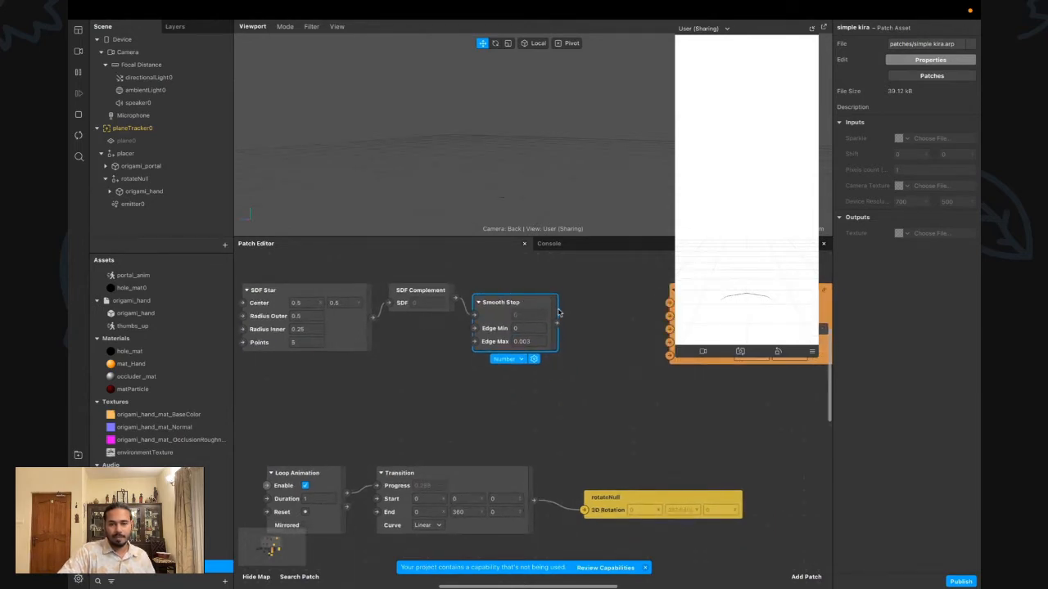
{"action": "left_click_drag", "start_coordinate": [571, 345], "coordinate": [594, 364]}
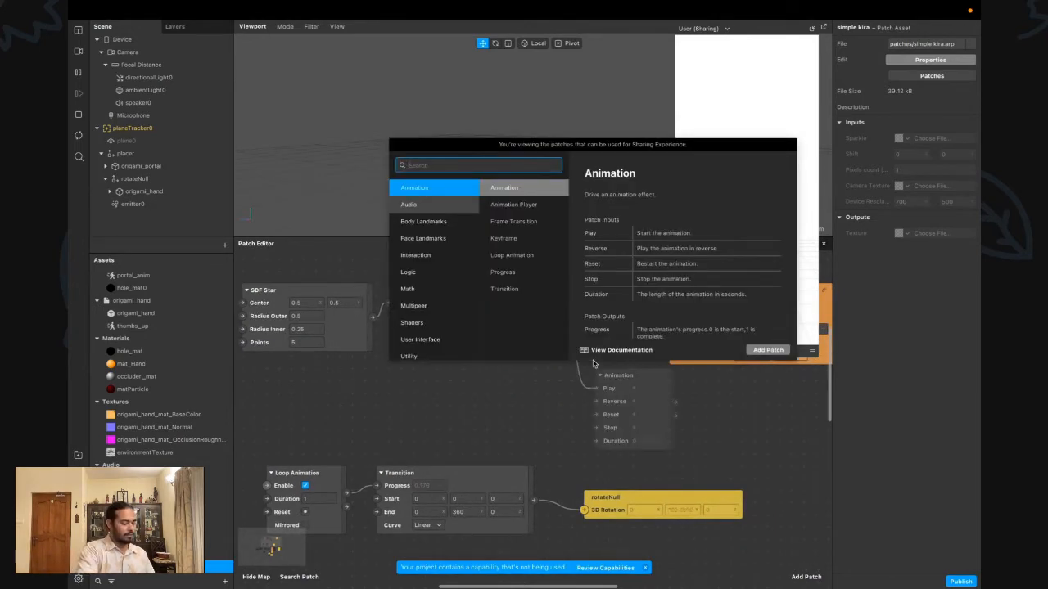
{"action": "type", "text": "shad"}
{"action": "key", "text": "Down"}
{"action": "key", "text": "Return"}
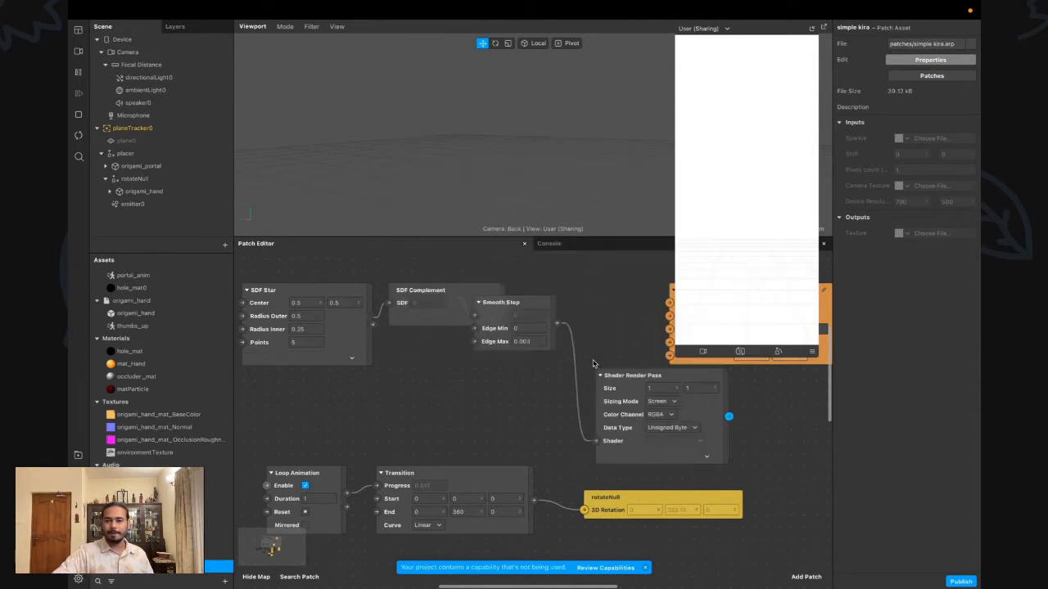
{"action": "left_click", "coordinate": [707, 458]}
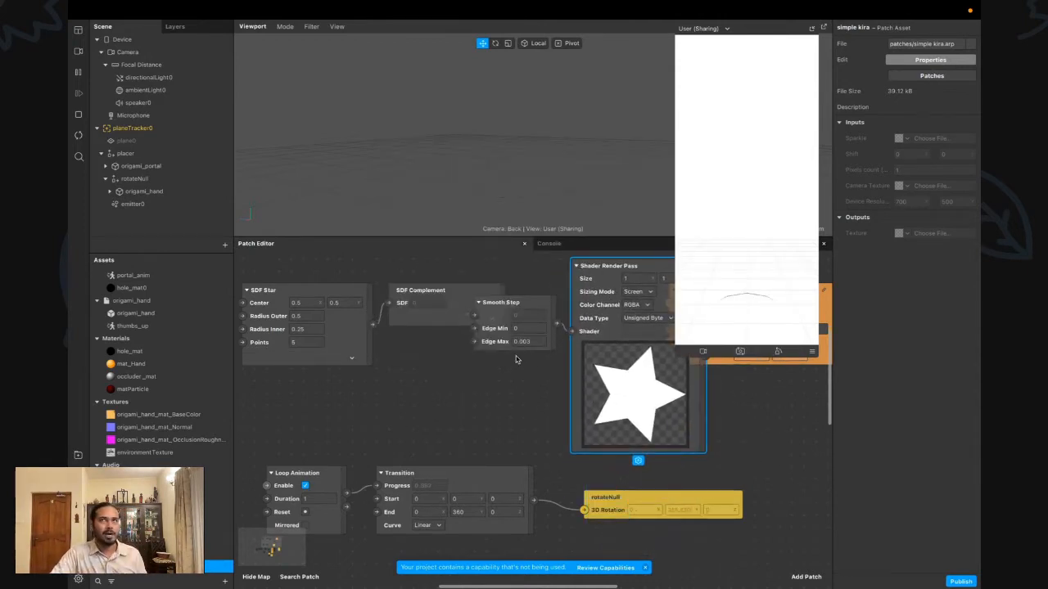
Move the SDF Star, SDF Complement and Smooth Step patches together farther away from the Shader Render Pass
{"action": "scroll", "coordinate": [450, 373], "scroll_direction": "left", "scroll_amount": 2}
{"action": "left_click_drag", "start_coordinate": [361, 269], "coordinate": [485, 331]}
{"action": "scroll", "coordinate": [414, 372], "scroll_direction": "left", "scroll_amount": 5}
{"action": "left_click", "coordinate": [414, 372]}
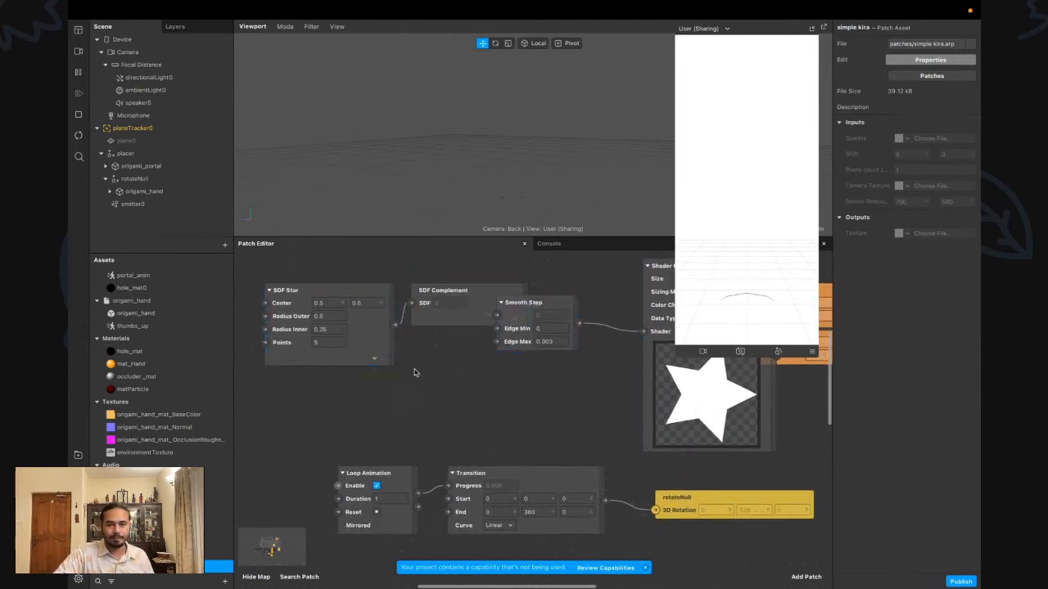
Line up the SDF Star, SDF Complement and Smooth Step patches in one row without overlaps
{"action": "left_click_drag", "start_coordinate": [354, 276], "coordinate": [540, 290]}
{"action": "left_click", "coordinate": [465, 369]}
{"action": "left_click", "coordinate": [554, 403]}
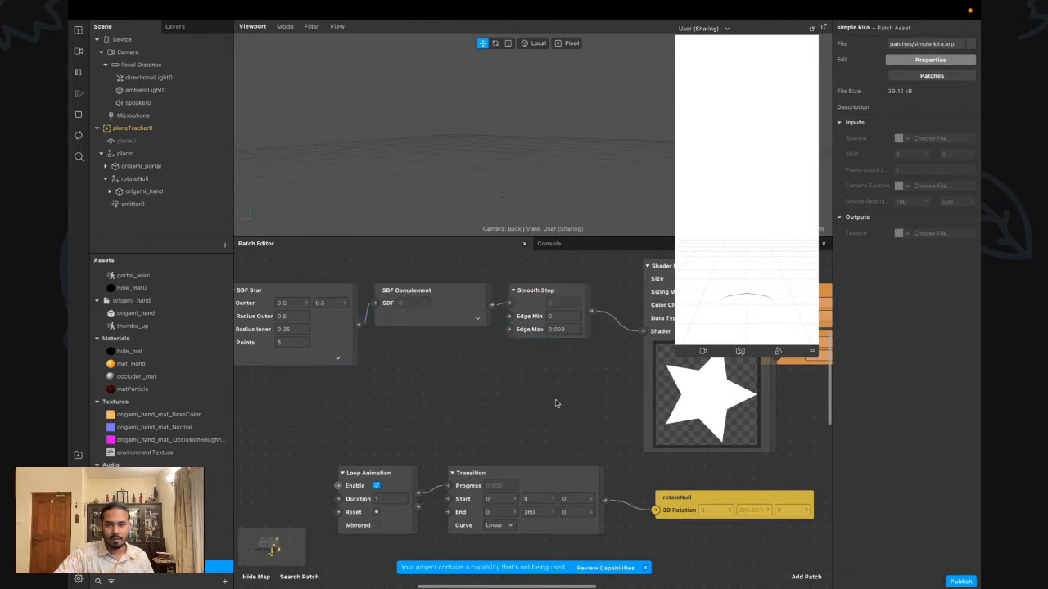
Set the SDF Star's Radius Outer to 0.1
{"action": "left_click", "coordinate": [293, 316]}
{"action": "type", "text": "0"}
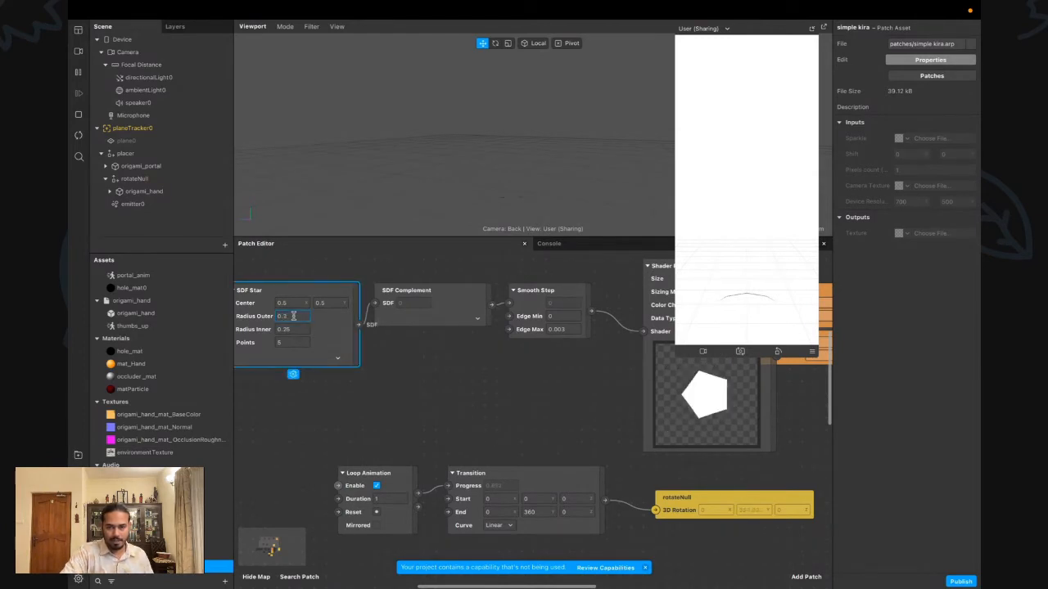
{"action": "type", "text": ".1"}
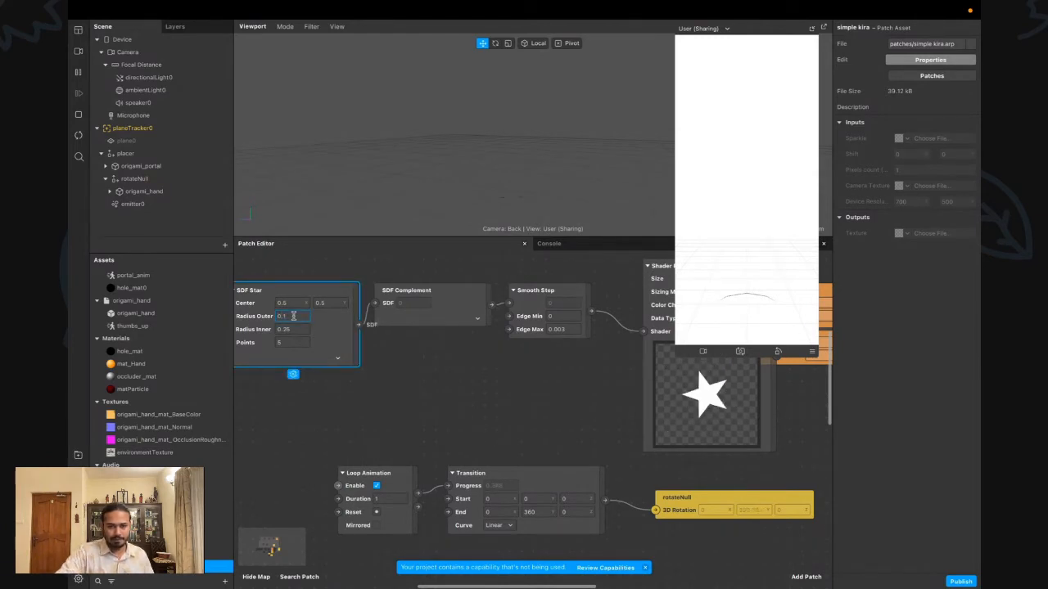
Try 0.05 and 0.03 as the SDF Star's Radius Inner and settle on 0.01
{"action": "left_click", "coordinate": [293, 328]}
{"action": "type", "text": "0.05"}
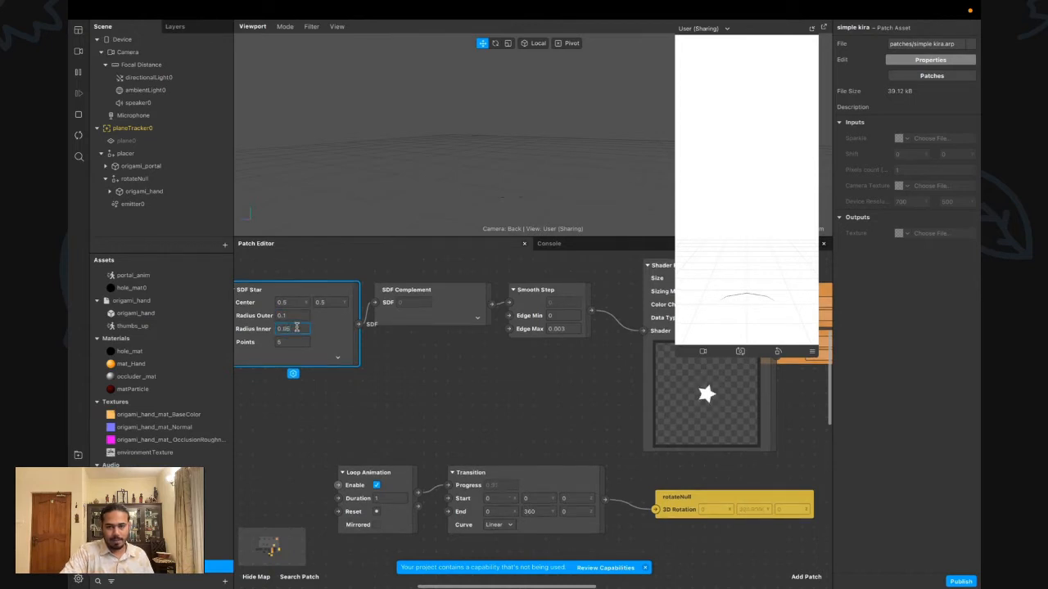
{"action": "type", "text": "-"}
{"action": "key", "text": "BackSpace"}
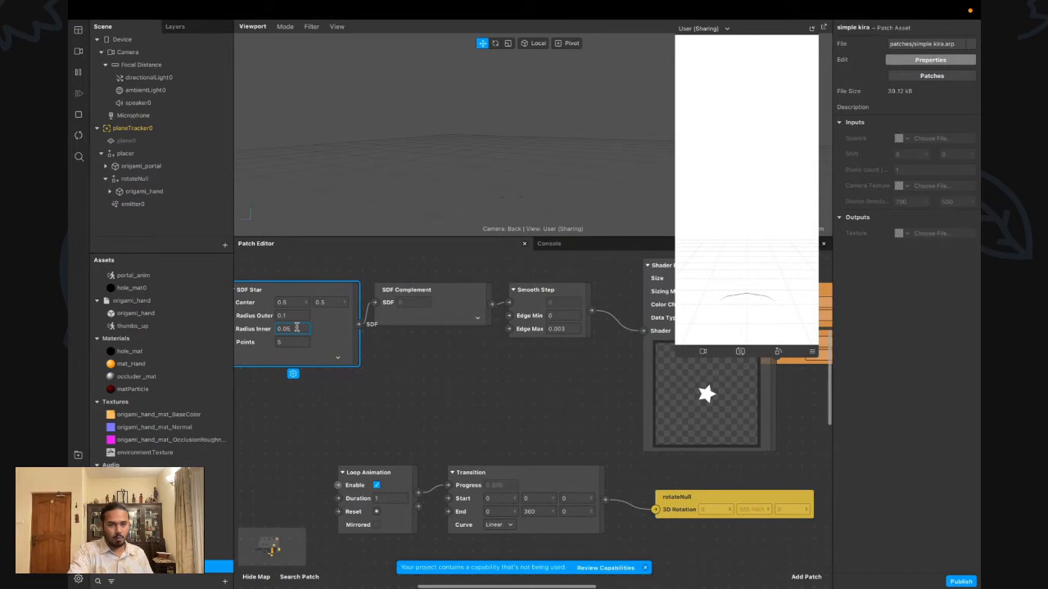
{"action": "key", "text": "BackSpace"}
{"action": "type", "text": "3"}
{"action": "key", "text": "Return"}
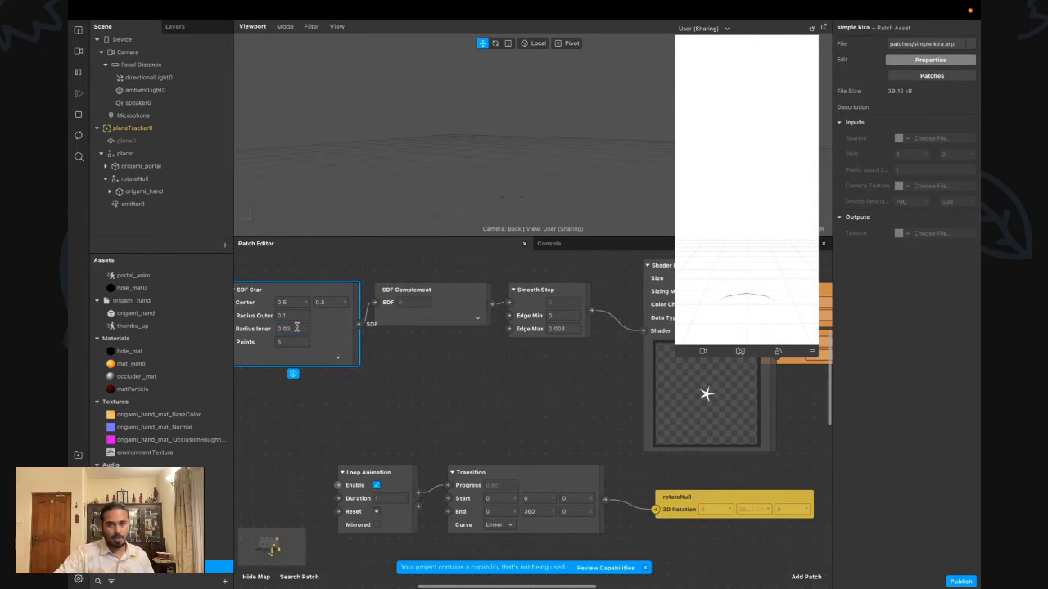
{"action": "left_click", "coordinate": [301, 329]}
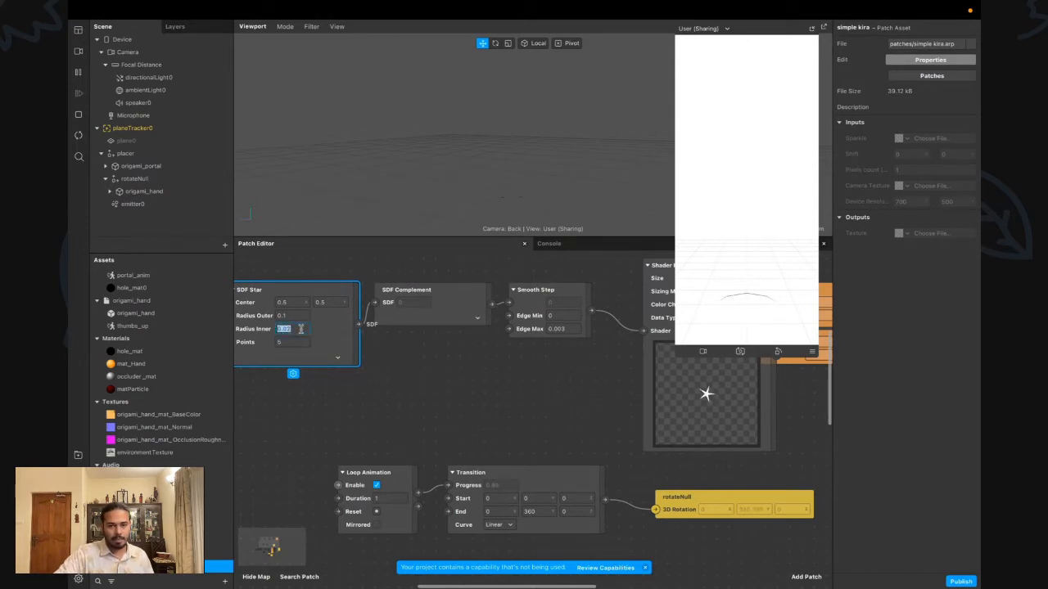
{"action": "left_click", "coordinate": [301, 329]}
{"action": "key", "text": "BackSpace"}
{"action": "type", "text": "1"}
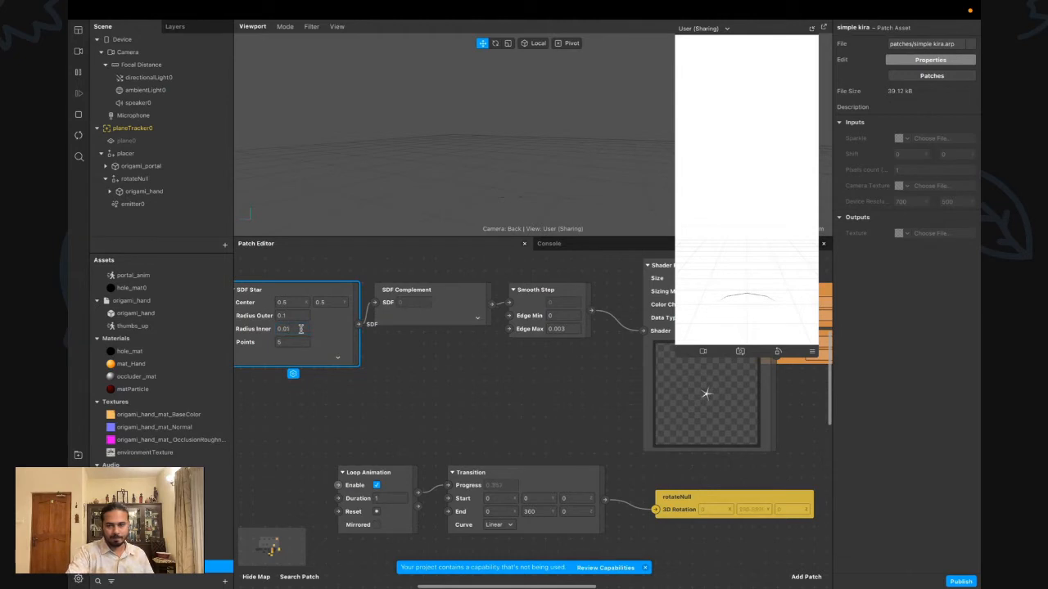
{"action": "left_click", "coordinate": [515, 366]}
Shift the star patch chain clear of simple kira and connect its Shader Render Pass output to simple kira's Sparkle input
{"action": "scroll", "coordinate": [535, 381], "scroll_direction": "right", "scroll_amount": 5}
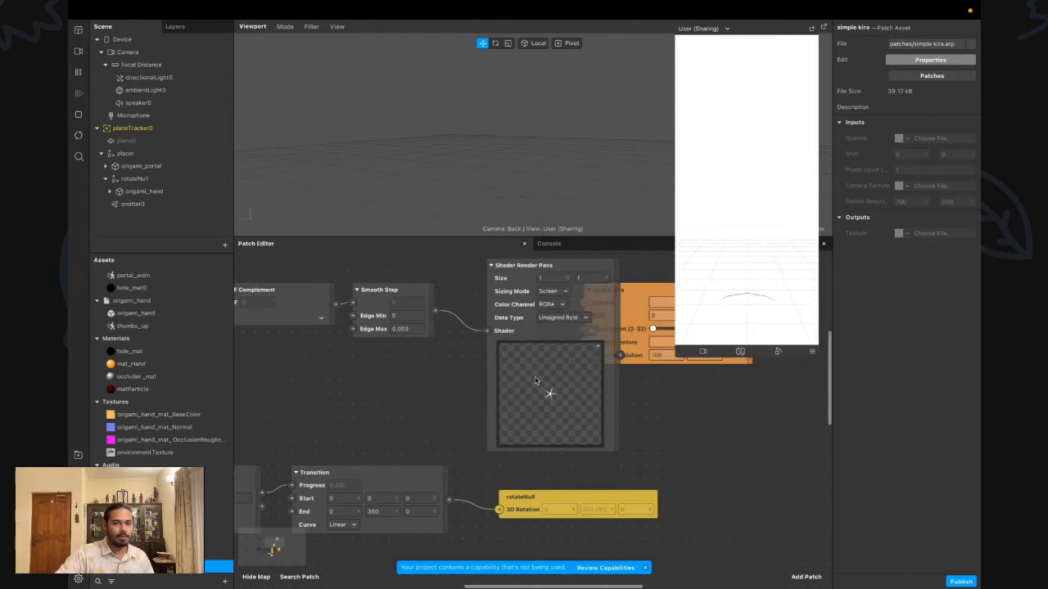
{"action": "scroll", "coordinate": [535, 381], "scroll_direction": "right", "scroll_amount": 5}
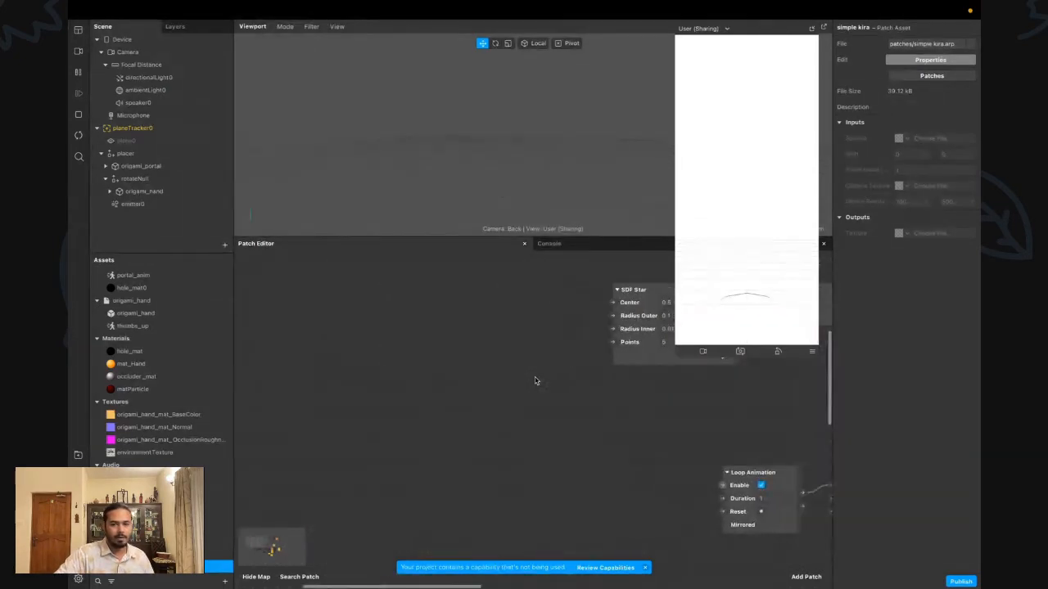
{"action": "scroll", "coordinate": [535, 380], "scroll_direction": "left", "scroll_amount": 5}
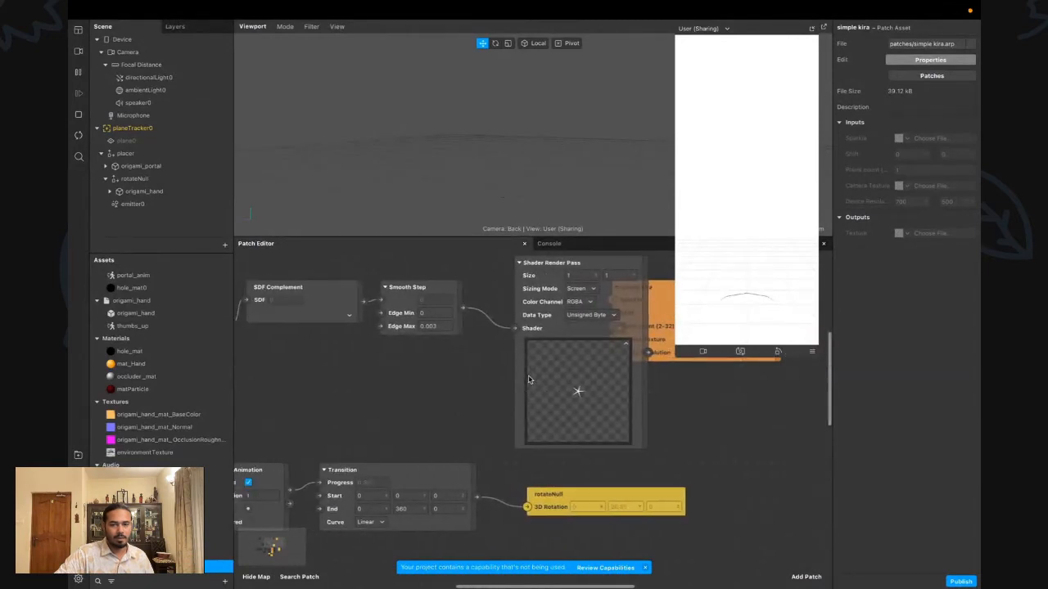
{"action": "scroll", "coordinate": [480, 337], "scroll_direction": "left", "scroll_amount": 3}
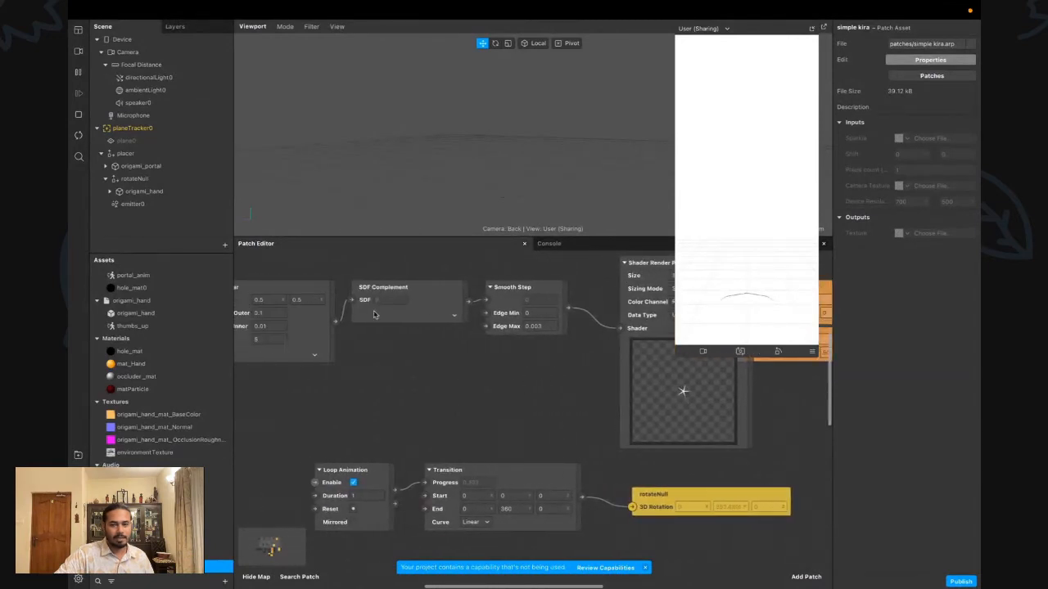
{"action": "scroll", "coordinate": [374, 314], "scroll_direction": "left", "scroll_amount": 4}
{"action": "left_click_drag", "start_coordinate": [405, 278], "coordinate": [446, 320]}
{"action": "left_click", "coordinate": [584, 333]}
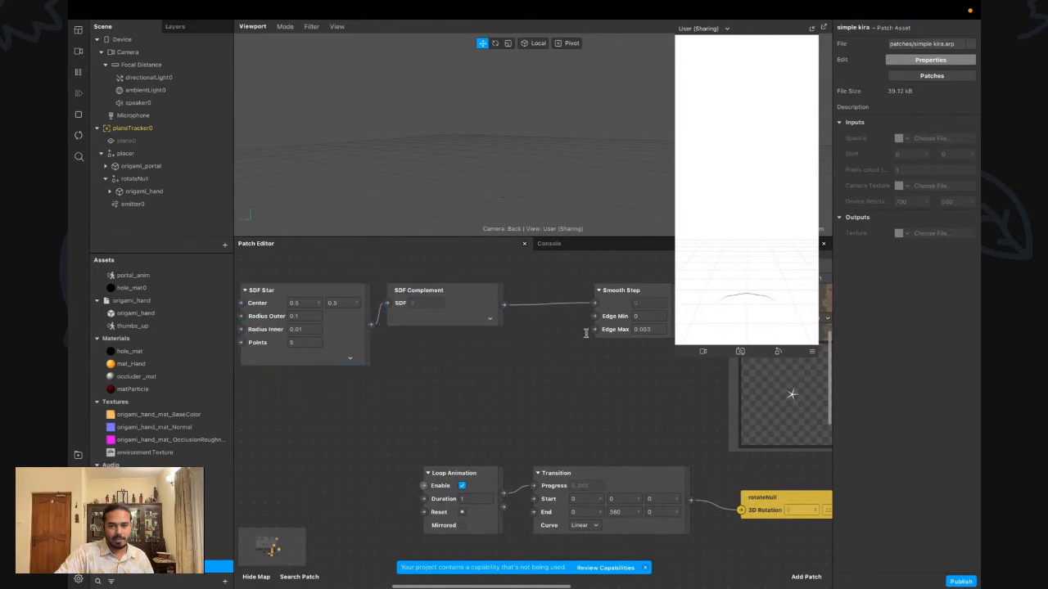
{"action": "left_click_drag", "start_coordinate": [612, 319], "coordinate": [462, 326]}
{"action": "scroll", "coordinate": [547, 352], "scroll_direction": "right", "scroll_amount": 9}
{"action": "left_click_drag", "start_coordinate": [537, 344], "coordinate": [575, 303]}
Add a second Shader Render Pass fed by the simple kira output and place it beside that patch
{"action": "scroll", "coordinate": [589, 428], "scroll_direction": "right", "scroll_amount": 8}
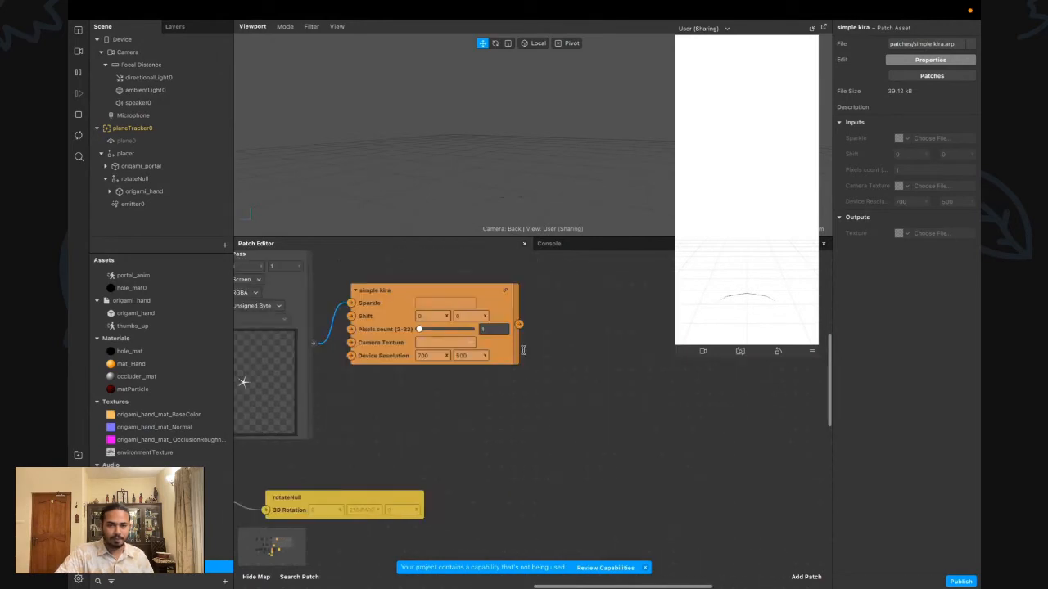
{"action": "left_click_drag", "start_coordinate": [519, 325], "coordinate": [566, 352]}
{"action": "type", "text": "shad"}
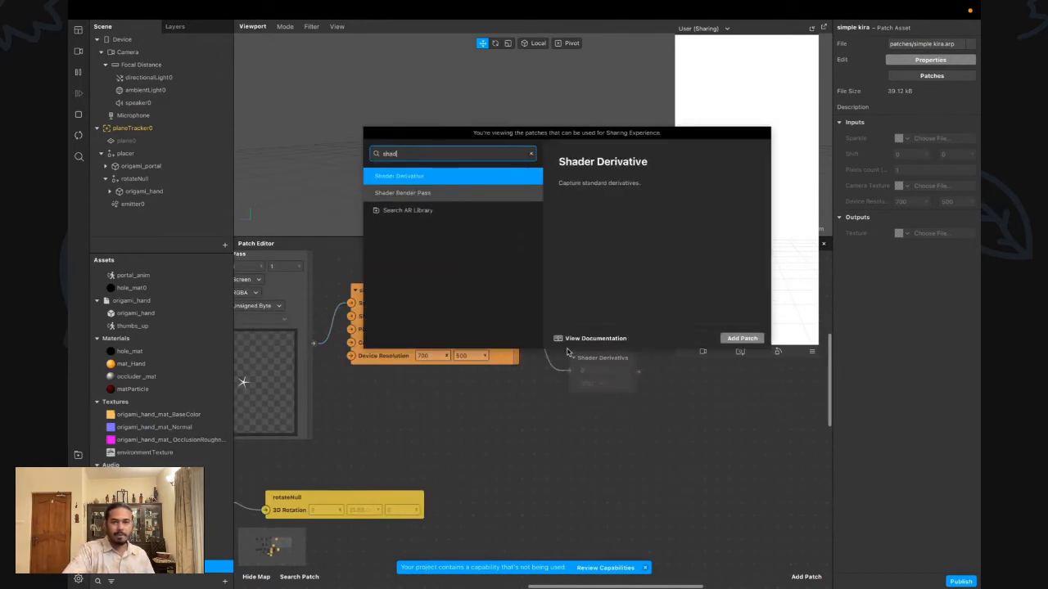
{"action": "key", "text": "Down"}
{"action": "key", "text": "Return"}
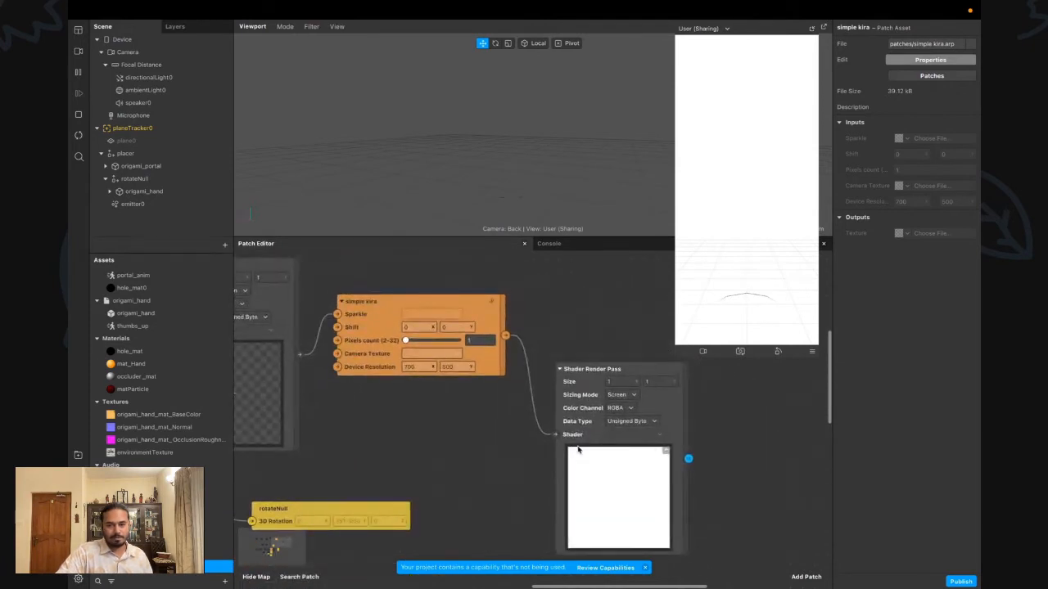
{"action": "left_click_drag", "start_coordinate": [577, 444], "coordinate": [592, 355]}
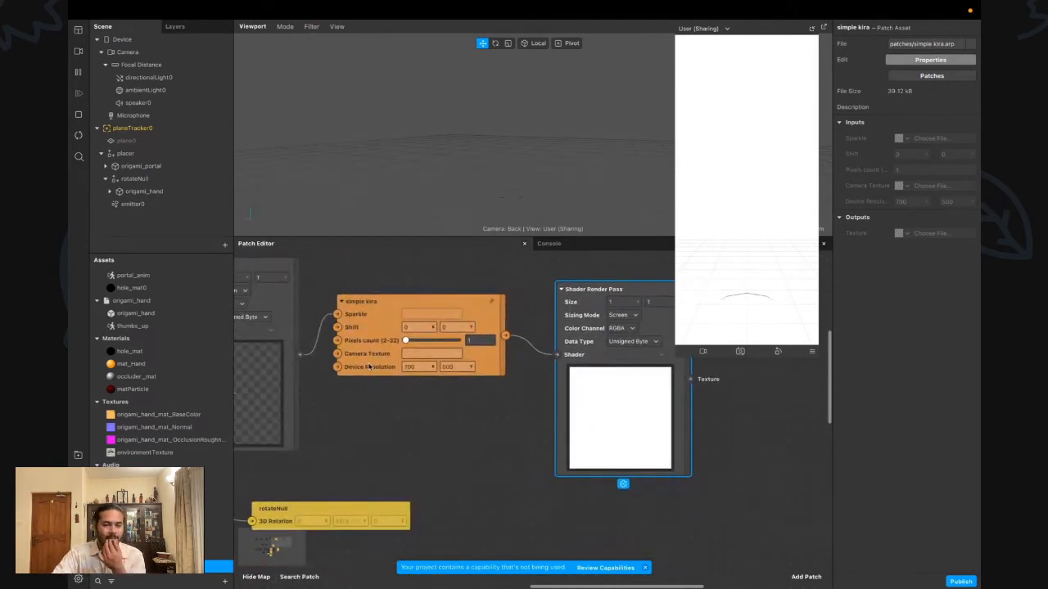
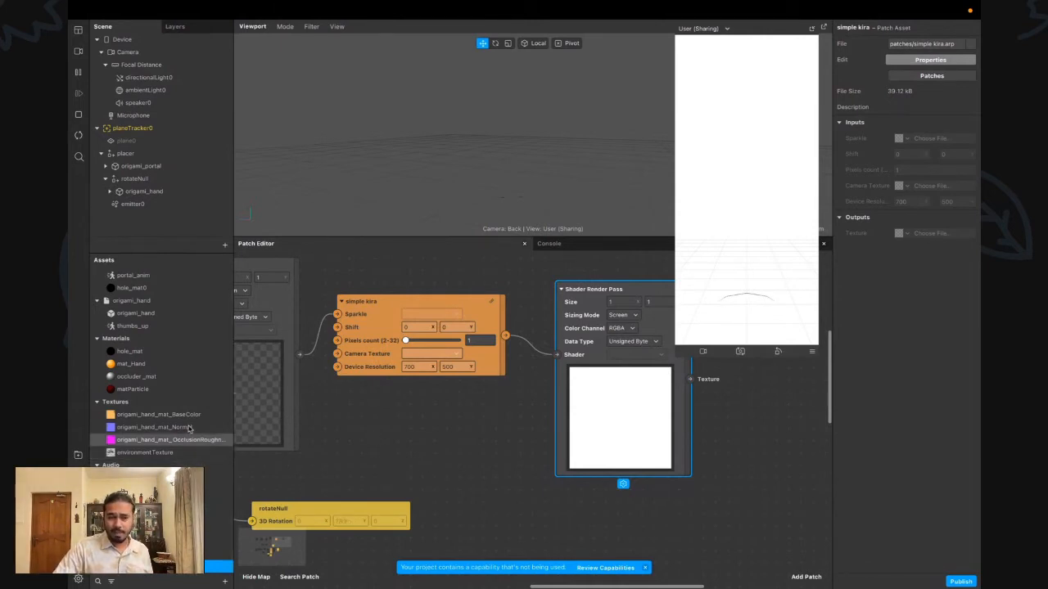
Add the cameraTexture0 patch below simple kira and connect its RGBA output to the Camera Texture input
{"action": "scroll", "coordinate": [172, 397], "scroll_direction": "up", "scroll_amount": 1}
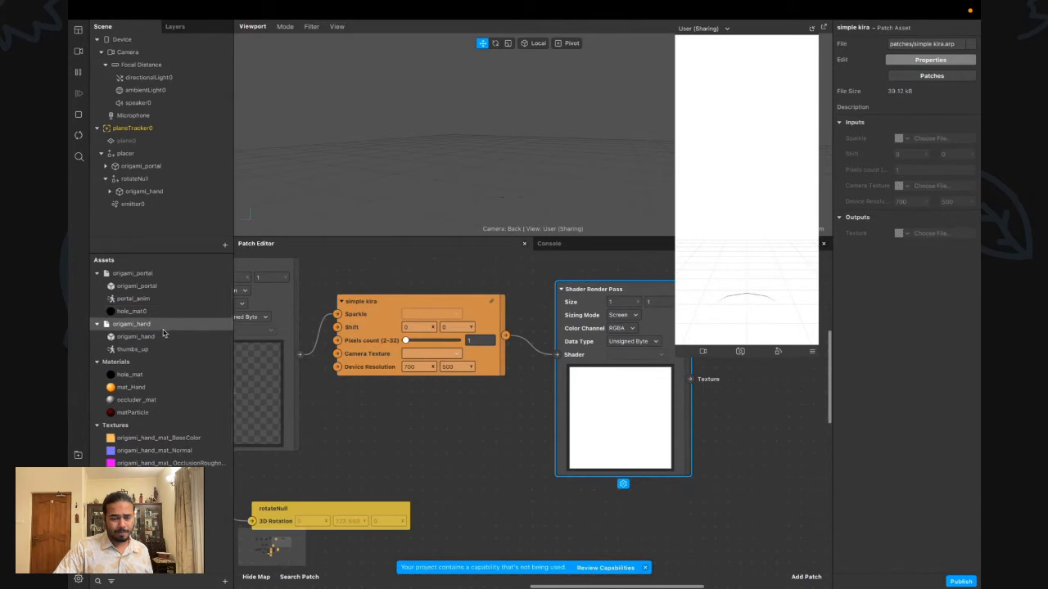
{"action": "left_click", "coordinate": [165, 54]}
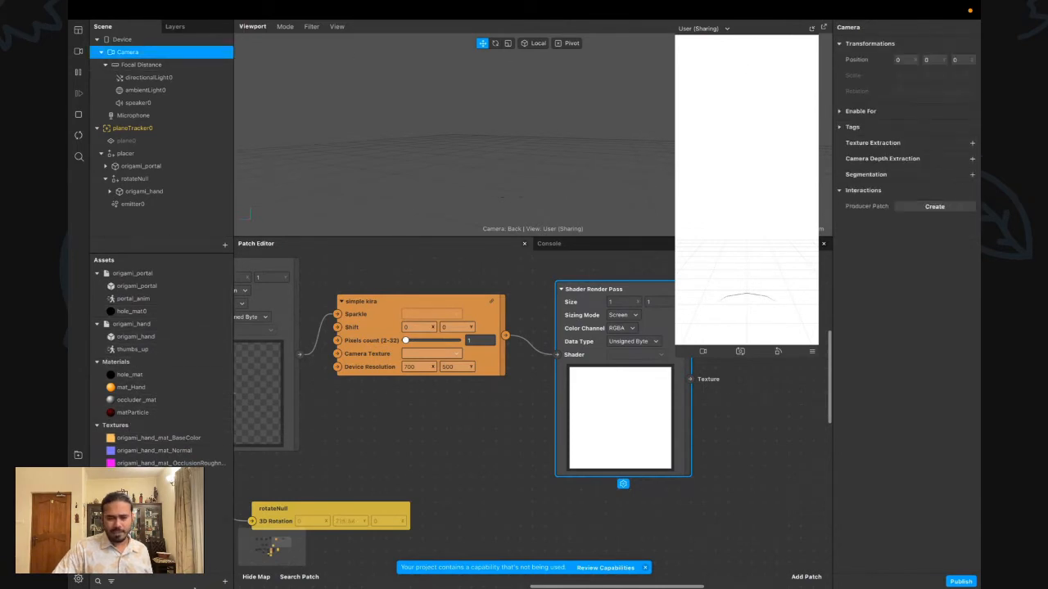
{"action": "mouse_move", "coordinate": [223, 520]}
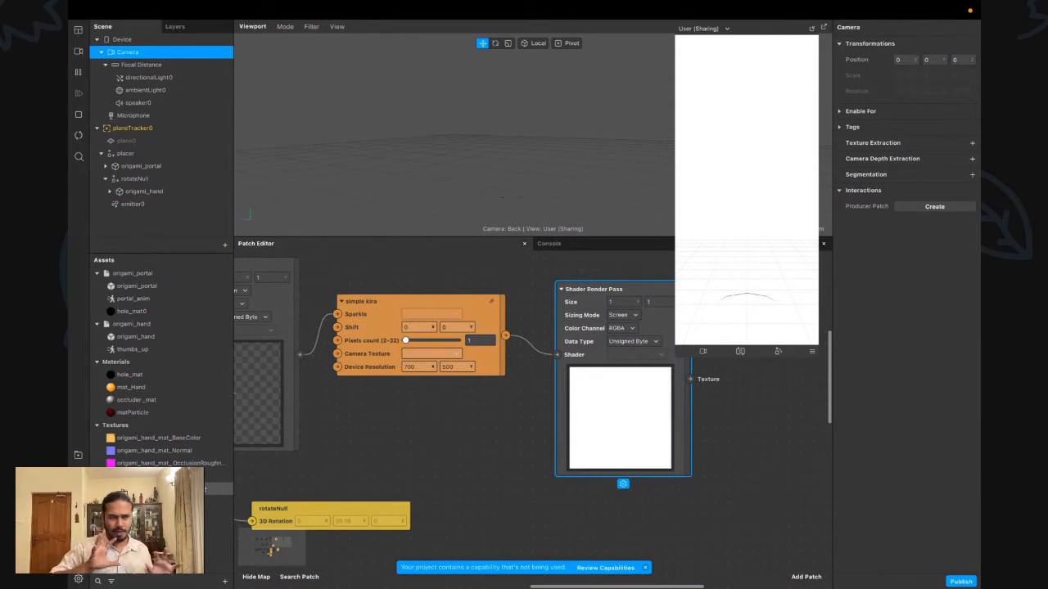
{"action": "left_click_drag", "start_coordinate": [156, 489], "coordinate": [421, 444]}
{"action": "scroll", "coordinate": [421, 444], "scroll_direction": "up", "scroll_amount": 3}
{"action": "scroll", "coordinate": [420, 445], "scroll_direction": "left", "scroll_amount": 3}
{"action": "left_click_drag", "start_coordinate": [557, 509], "coordinate": [416, 416]}
{"action": "left_click_drag", "start_coordinate": [424, 487], "coordinate": [449, 488]}
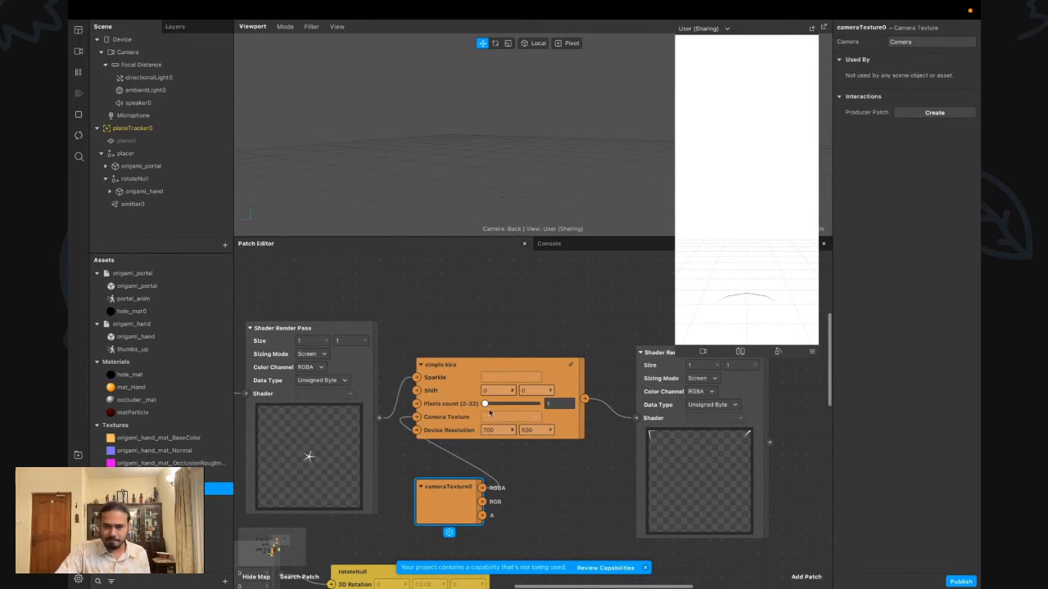
Try a Shift of 12 and 32 with a Pixels count of about 16.2 on simple kira
{"action": "left_click", "coordinate": [501, 391]}
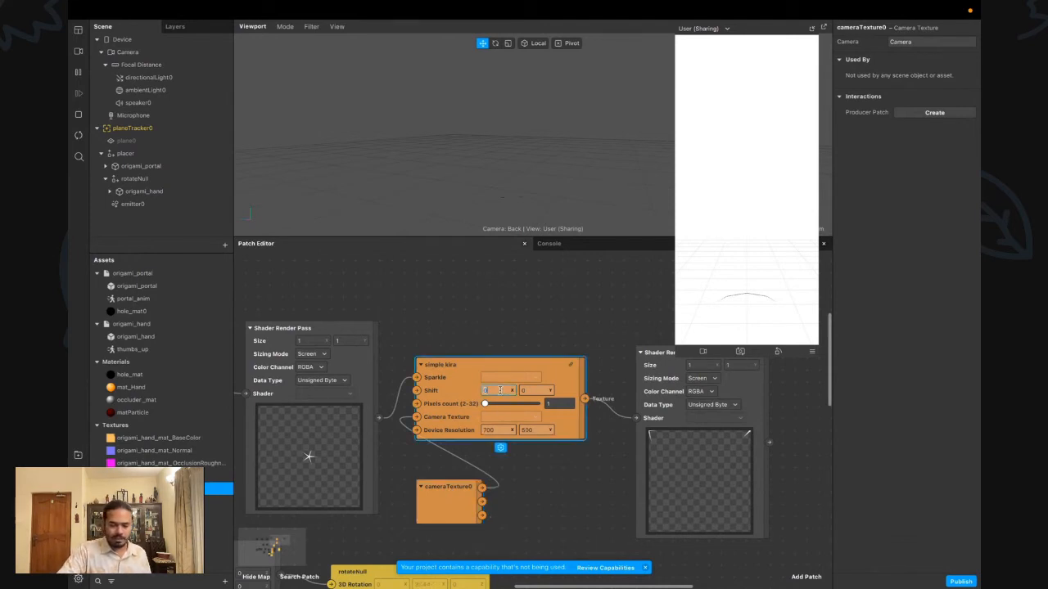
{"action": "key", "text": "Tab"}
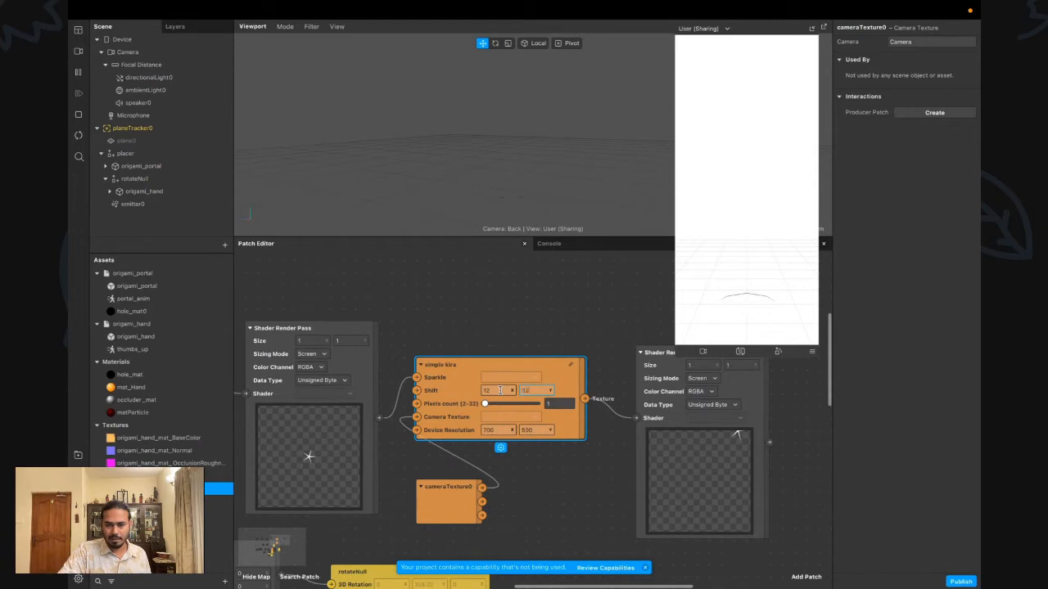
{"action": "key", "text": "Return"}
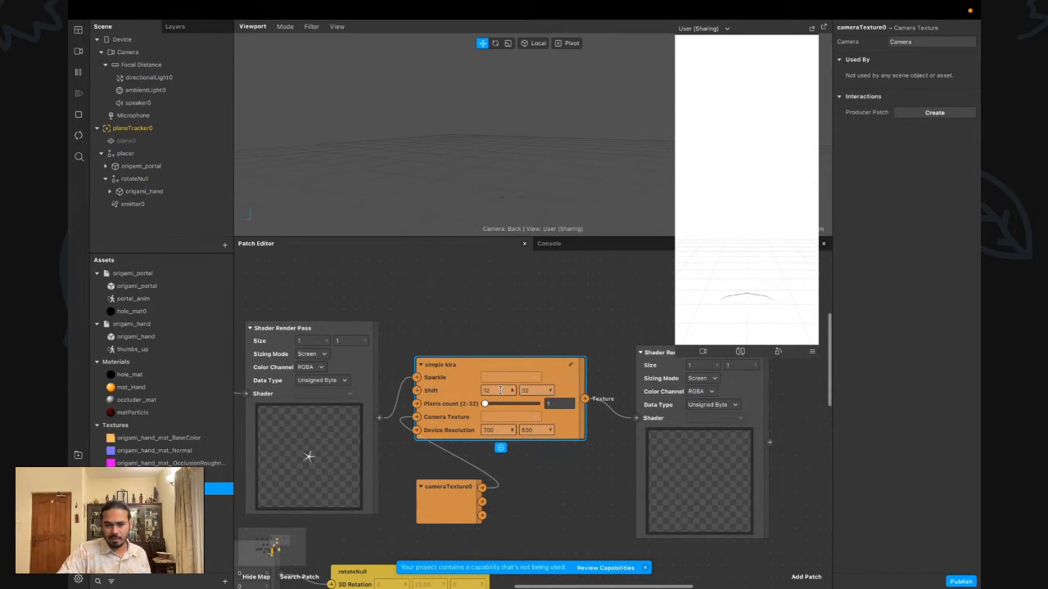
{"action": "left_click", "coordinate": [498, 405]}
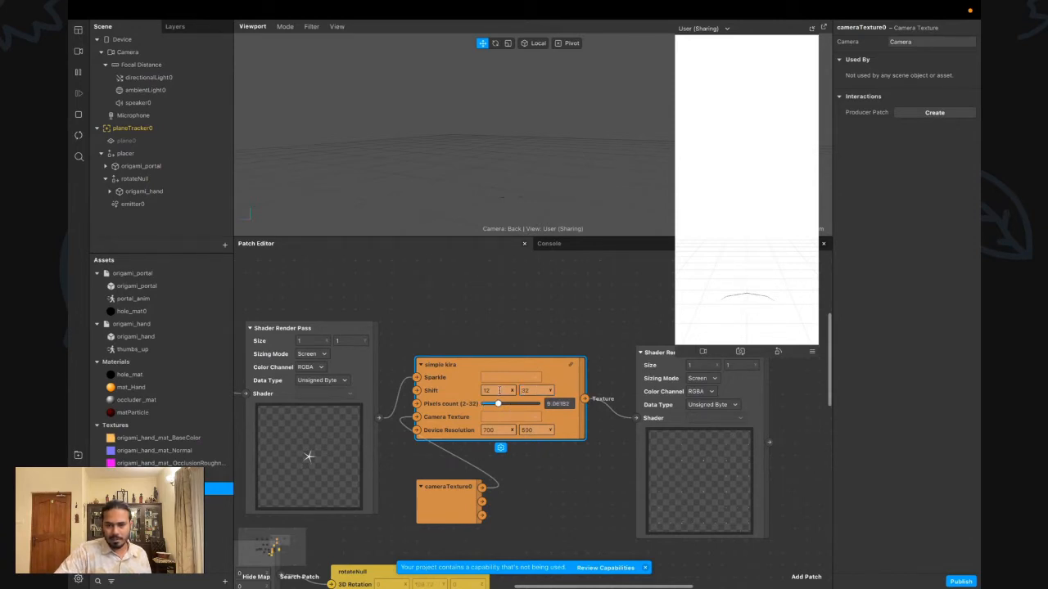
{"action": "left_click_drag", "start_coordinate": [499, 412], "coordinate": [510, 405]}
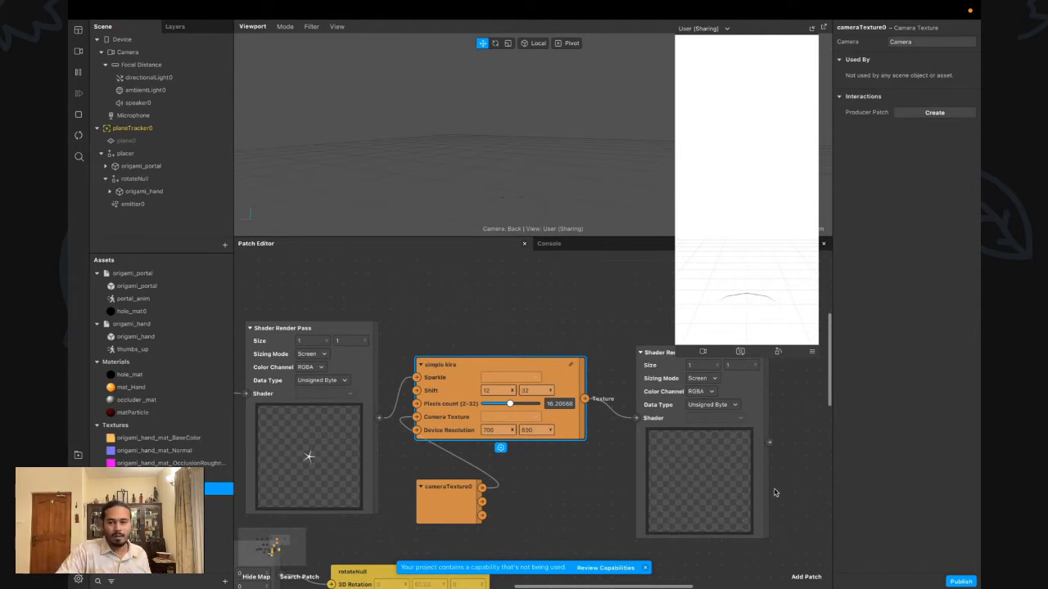
Add a Device patch above the star's Shader Render Pass and connect its Screen Size to simple kira's Device Resolution
{"action": "left_click", "coordinate": [121, 41]}
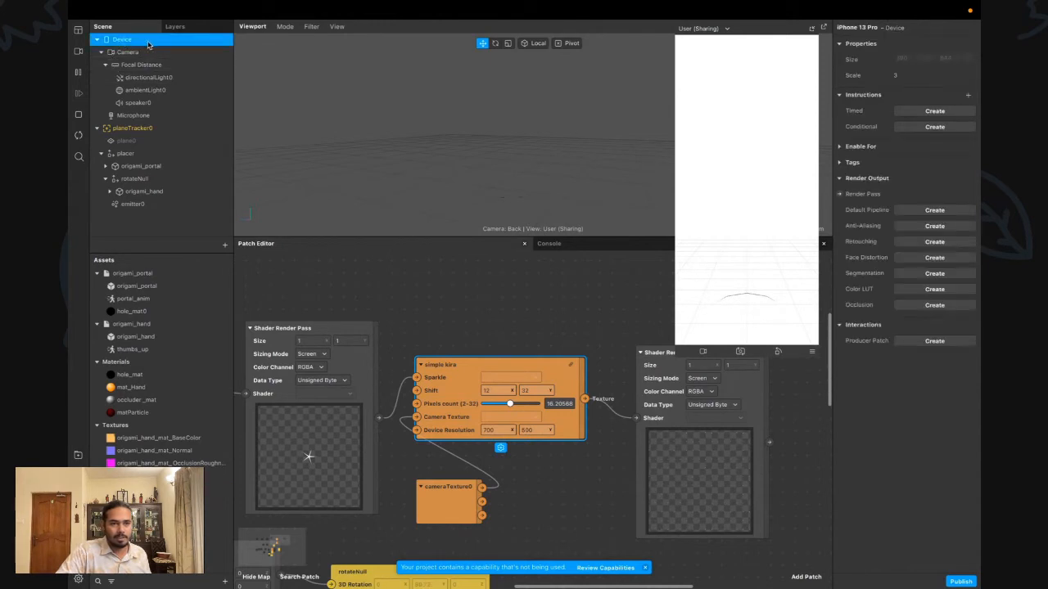
{"action": "left_click_drag", "start_coordinate": [148, 45], "coordinate": [350, 274]}
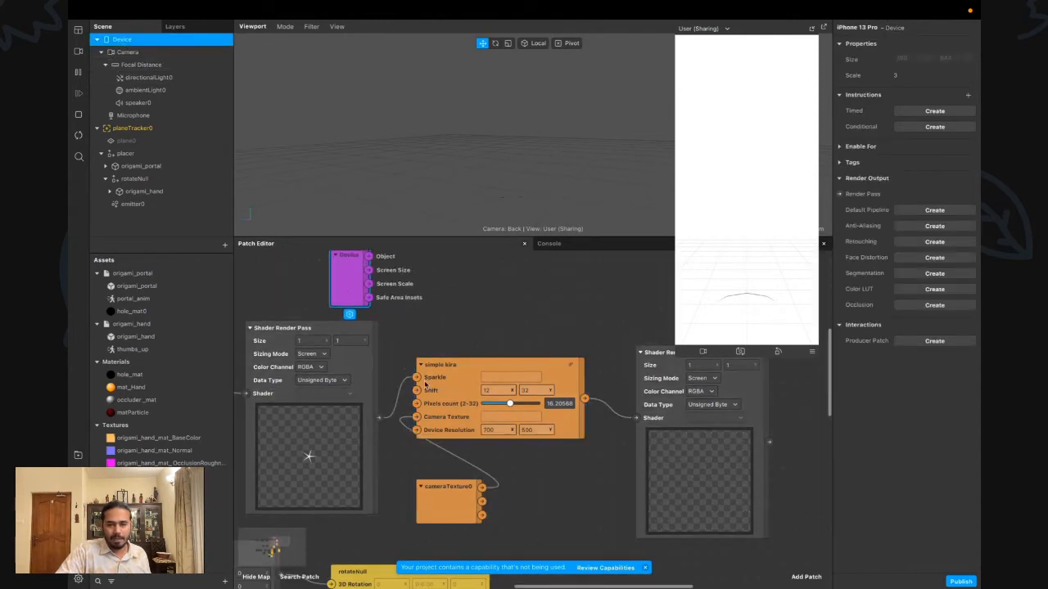
{"action": "mouse_move", "coordinate": [368, 283]}
{"action": "left_mouse_down"}
{"action": "mouse_move", "coordinate": [418, 434]}
{"action": "mouse_move", "coordinate": [443, 280]}
{"action": "left_mouse_up"}
{"action": "left_click", "coordinate": [407, 297]}
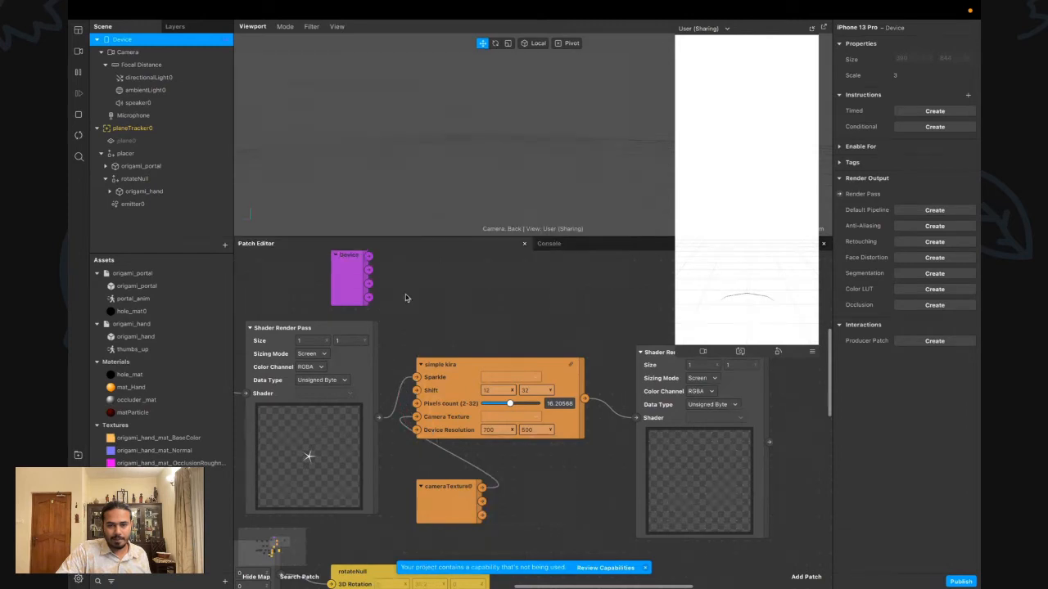
{"action": "left_click_drag", "start_coordinate": [369, 270], "coordinate": [417, 430]}
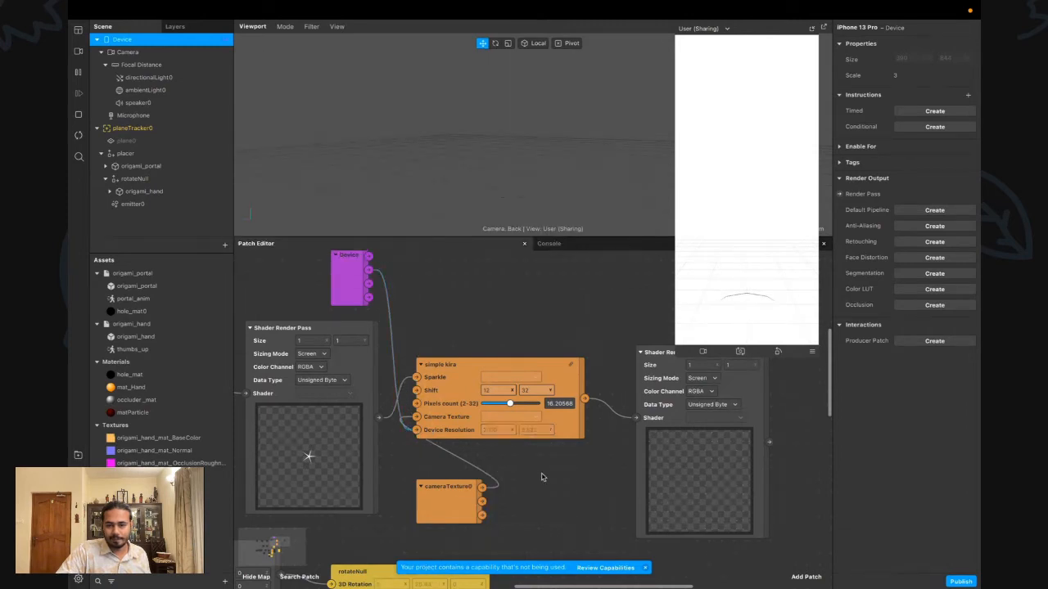
Set simple kira's Shift to 0.1 on both axes and its Pixels count to about 2.2
{"action": "left_click", "coordinate": [500, 391]}
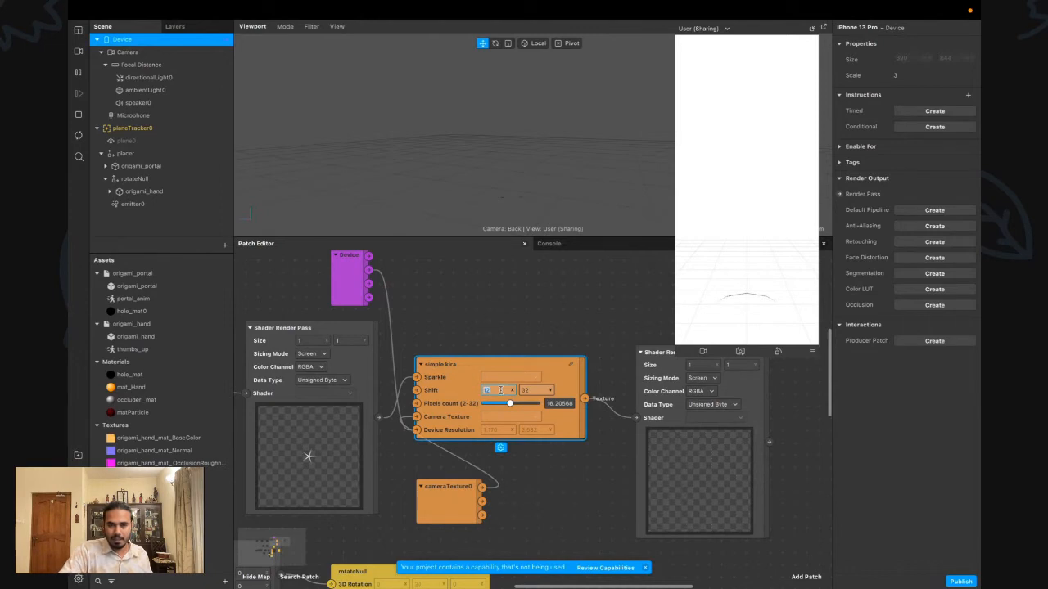
{"action": "type", "text": "0.1"}
{"action": "key", "text": "Tab"}
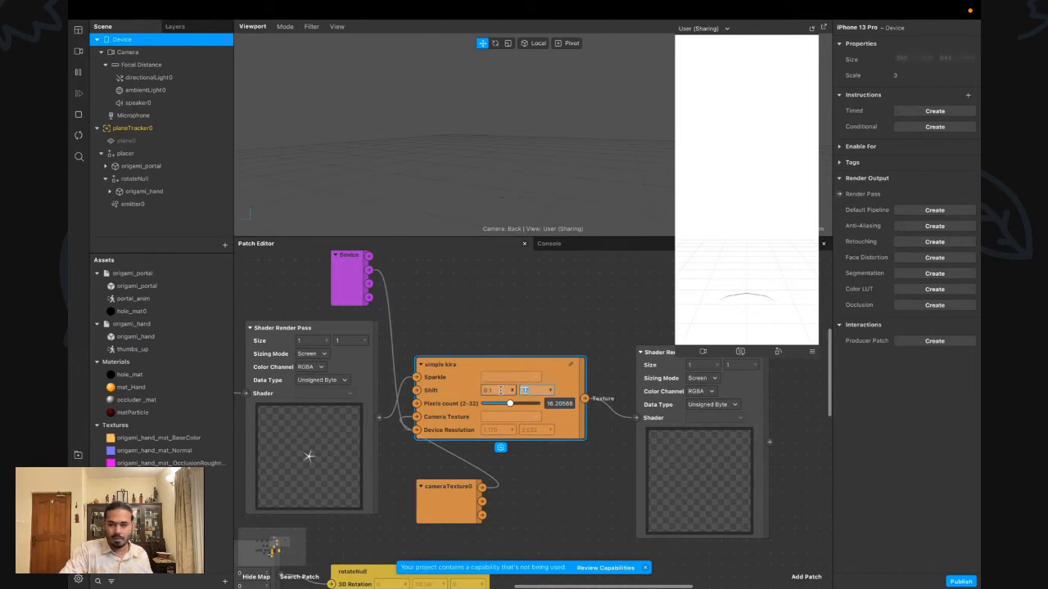
{"action": "type", "text": "0.1"}
{"action": "scroll", "coordinate": [500, 391], "scroll_direction": "left", "scroll_amount": 1}
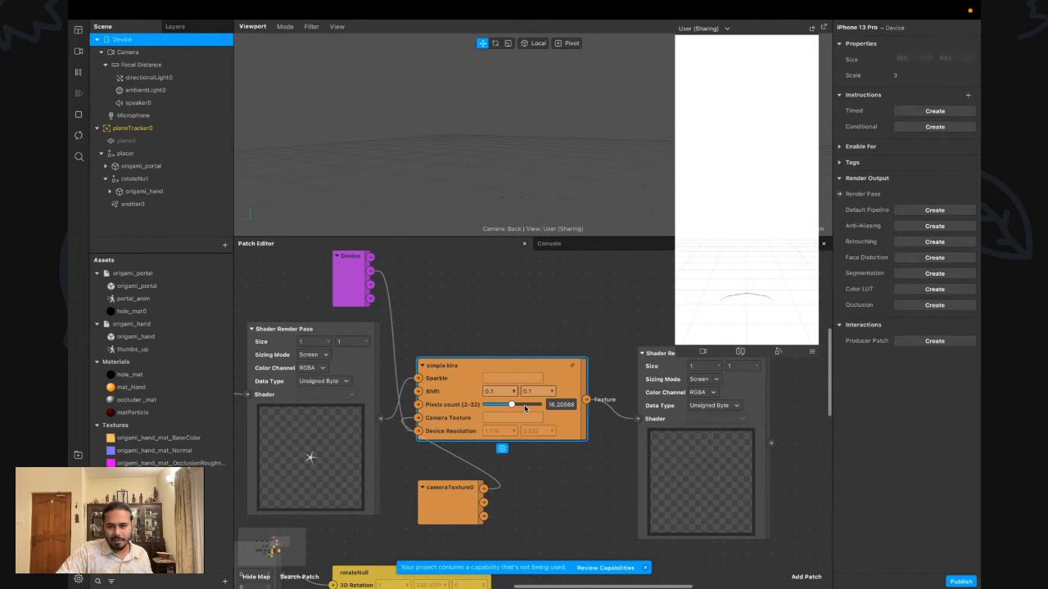
{"action": "left_click_drag", "start_coordinate": [526, 409], "coordinate": [491, 408]}
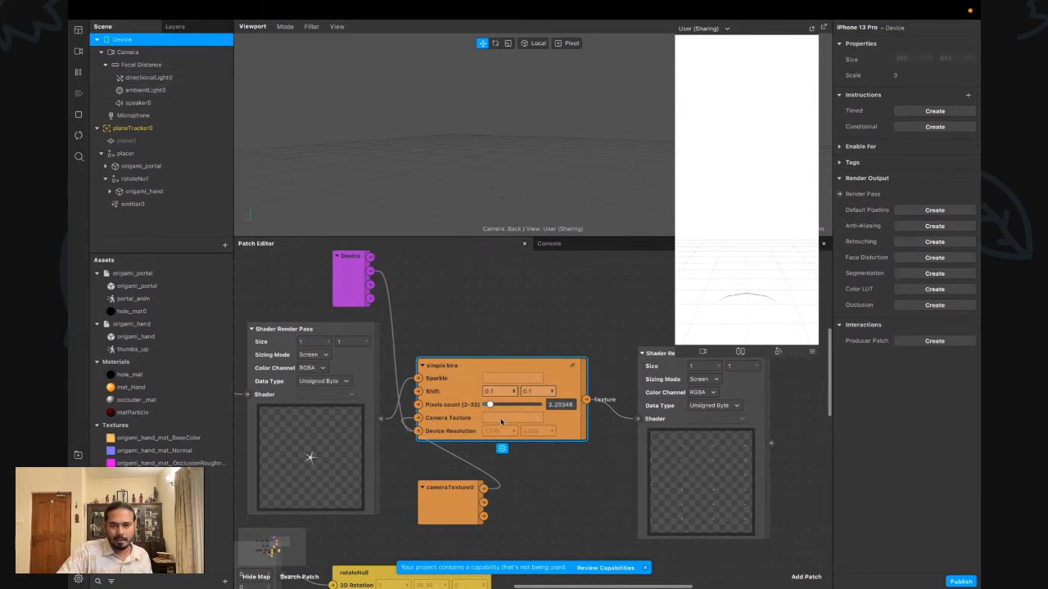
Switch the preview's camera simulation to the portrait video of the red-haired woman
{"action": "scroll", "coordinate": [501, 421], "scroll_direction": "right", "scroll_amount": 2}
{"action": "scroll", "coordinate": [501, 422], "scroll_direction": "down", "scroll_amount": 1}
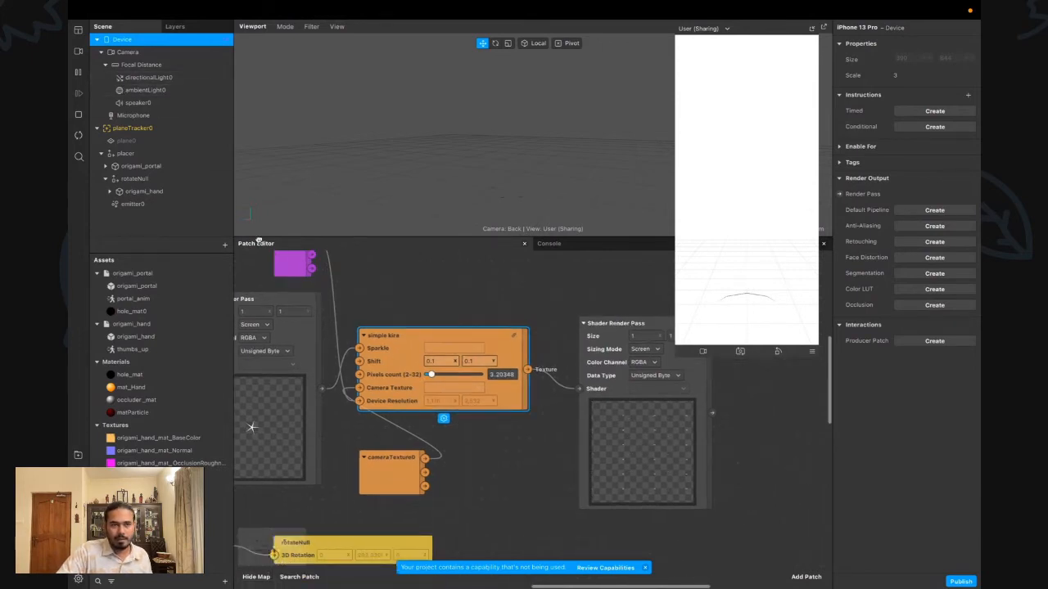
{"action": "left_click", "coordinate": [80, 52]}
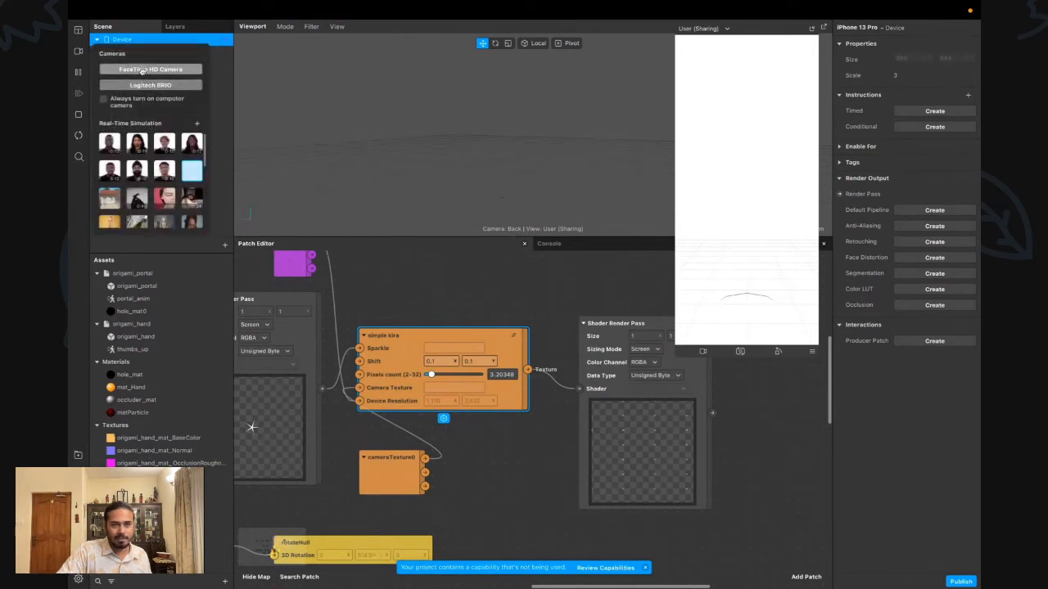
{"action": "scroll", "coordinate": [162, 219], "scroll_direction": "down", "scroll_amount": 2}
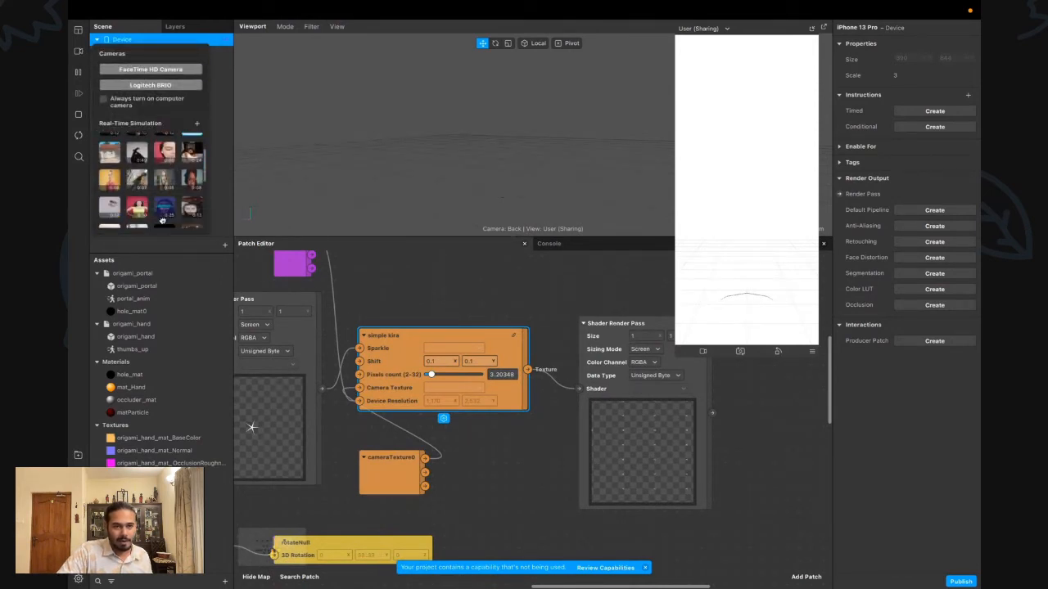
{"action": "scroll", "coordinate": [163, 217], "scroll_direction": "down", "scroll_amount": 2}
{"action": "left_click", "coordinate": [189, 217]}
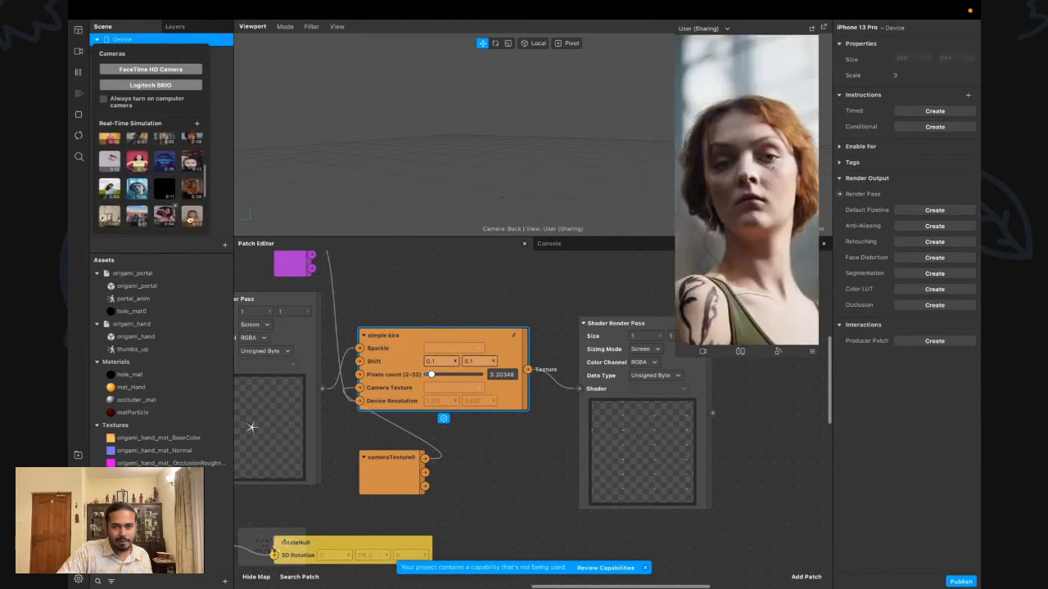
{"action": "left_click", "coordinate": [562, 305]}
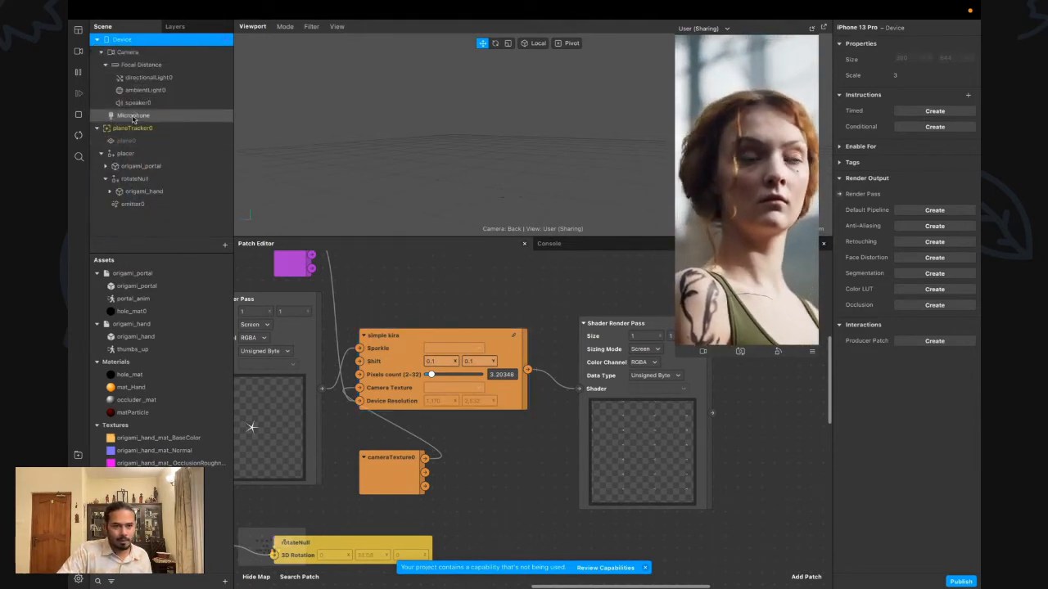
Add a canvas under Focal Distance and a rectangle inside that canvas
{"action": "left_click", "coordinate": [135, 64]}
{"action": "right_click", "coordinate": [139, 64]}
{"action": "mouse_move", "coordinate": [180, 72]}
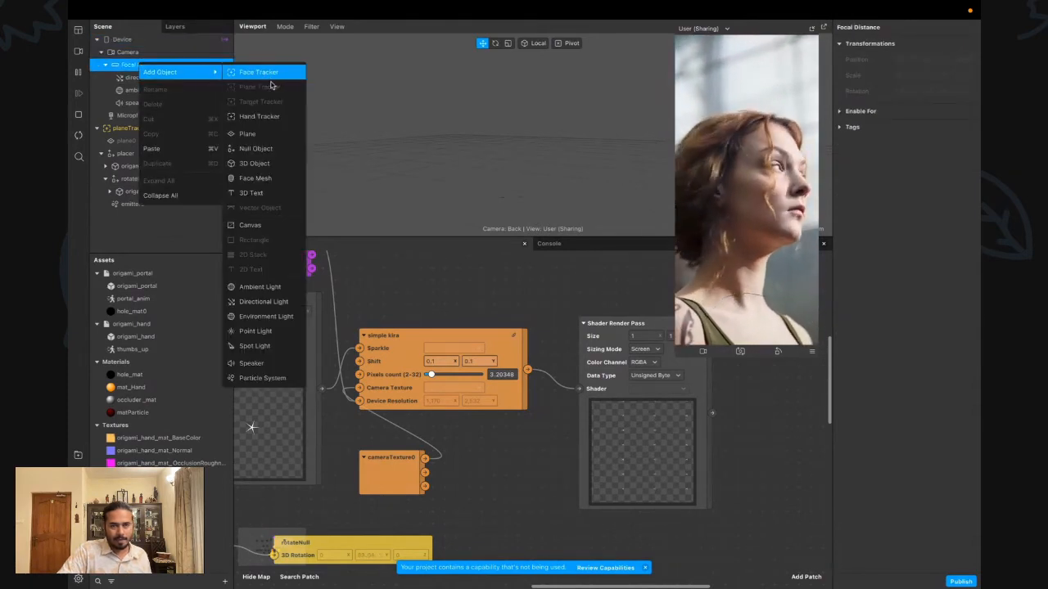
{"action": "left_click", "coordinate": [249, 225]}
{"action": "right_click", "coordinate": [155, 118]}
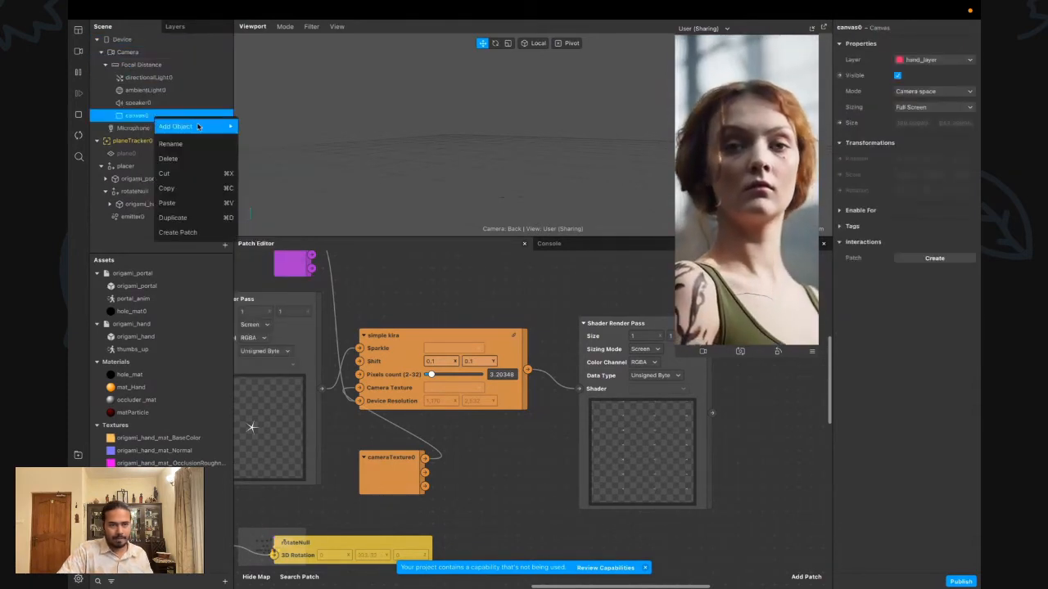
{"action": "mouse_move", "coordinate": [198, 126]}
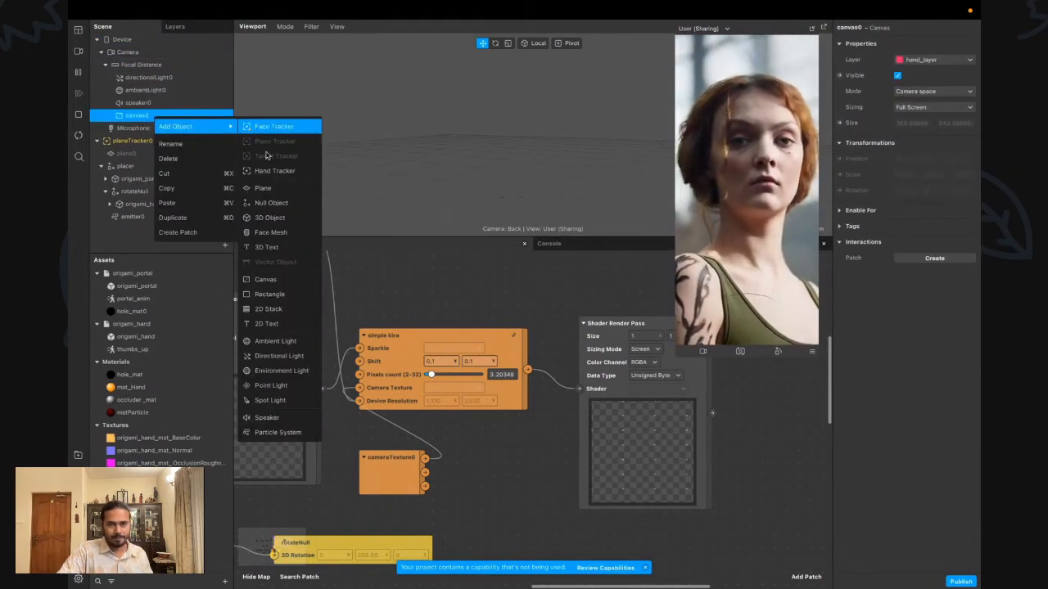
{"action": "left_click", "coordinate": [271, 297]}
Make the rectangle fill the full width and height of the canvas
{"action": "left_click", "coordinate": [917, 107]}
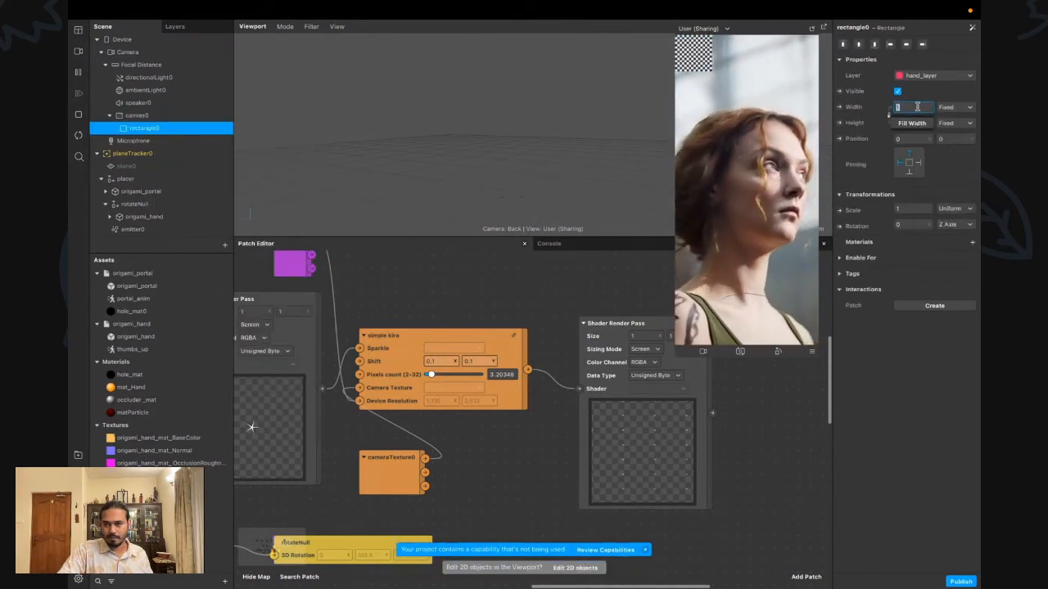
{"action": "left_click", "coordinate": [912, 122]}
{"action": "left_click", "coordinate": [912, 124]}
{"action": "left_click", "coordinate": [909, 138]}
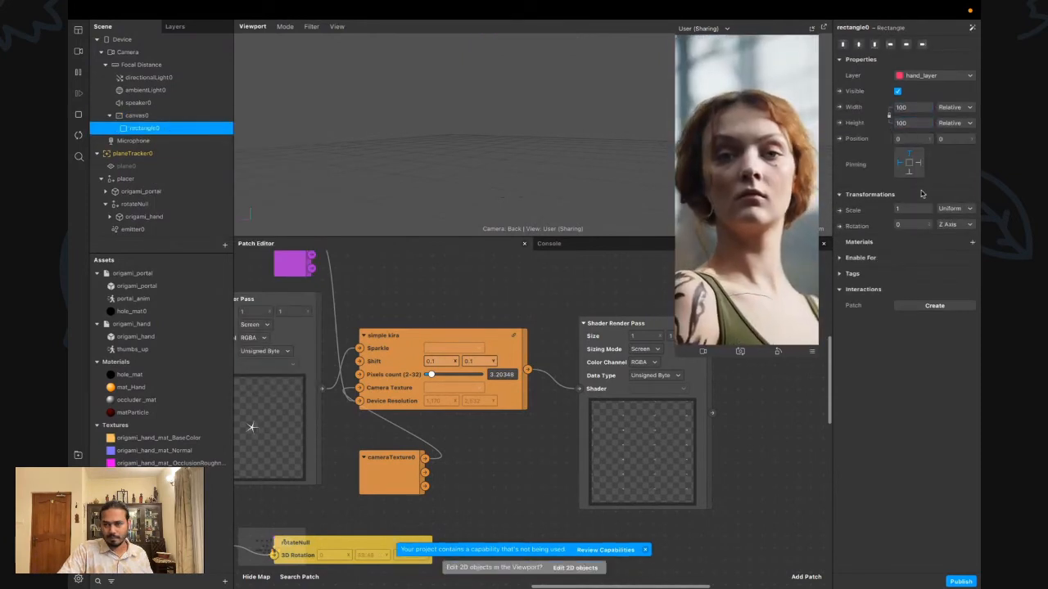
Create a new material for the rectangle with a Flat shader and cameraTexture0 as its diffuse texture
{"action": "left_click", "coordinate": [972, 242]}
{"action": "left_click", "coordinate": [919, 334]}
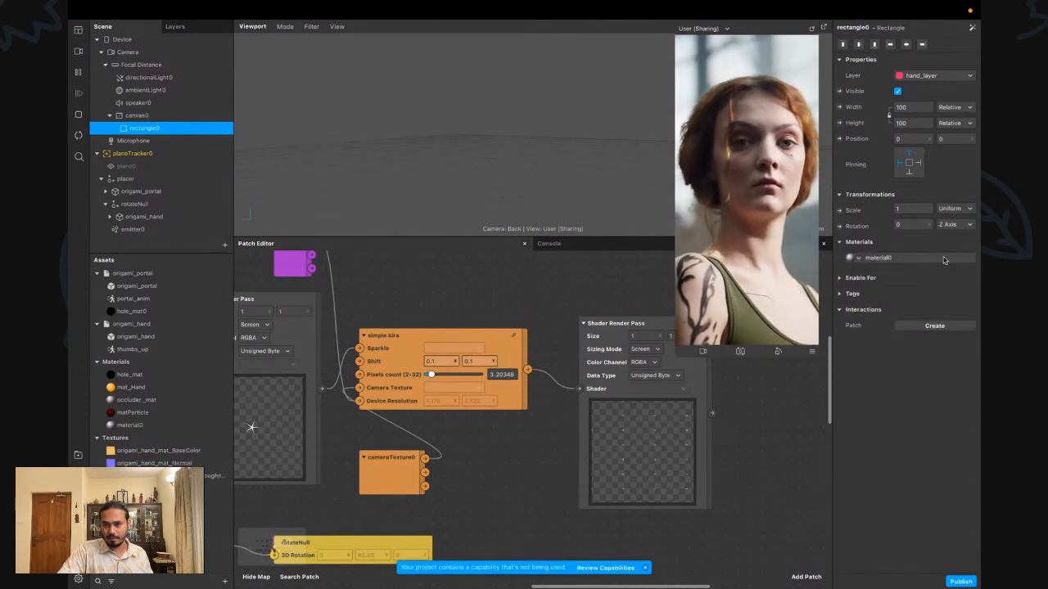
{"action": "left_click", "coordinate": [944, 259]}
{"action": "left_click", "coordinate": [904, 44]}
{"action": "left_click", "coordinate": [911, 47]}
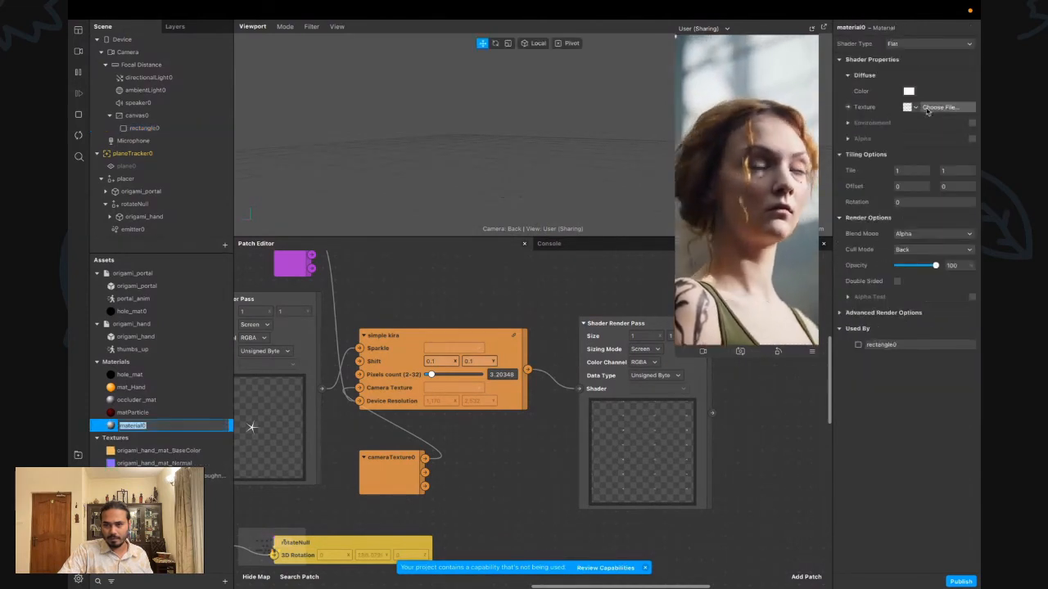
{"action": "left_click", "coordinate": [928, 109]}
{"action": "left_click", "coordinate": [911, 198]}
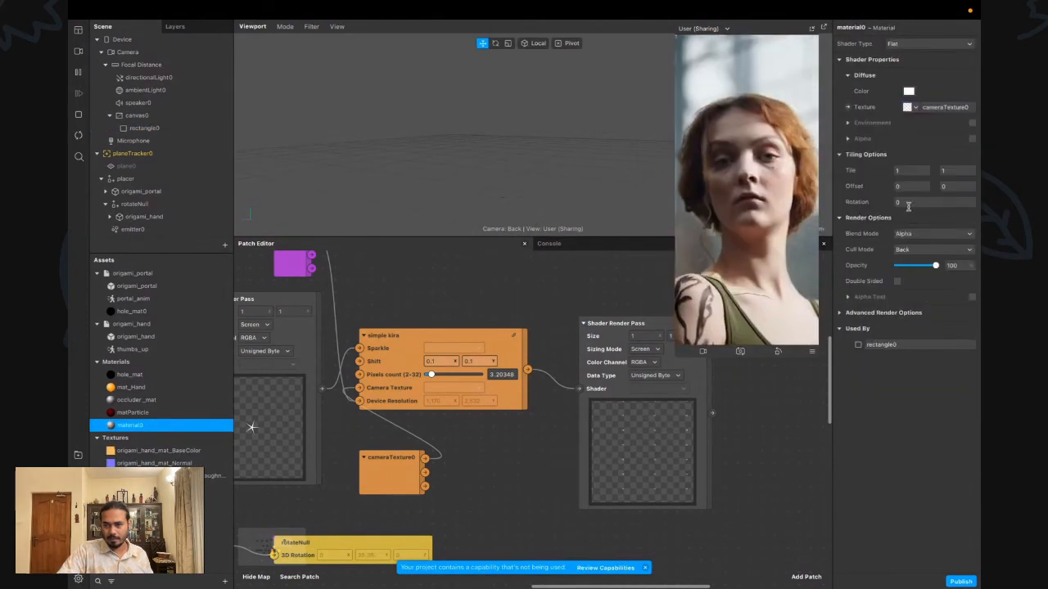
Create a Diffuse Texture patch for material0 and connect simple kira's Texture output to it
{"action": "left_click", "coordinate": [848, 108]}
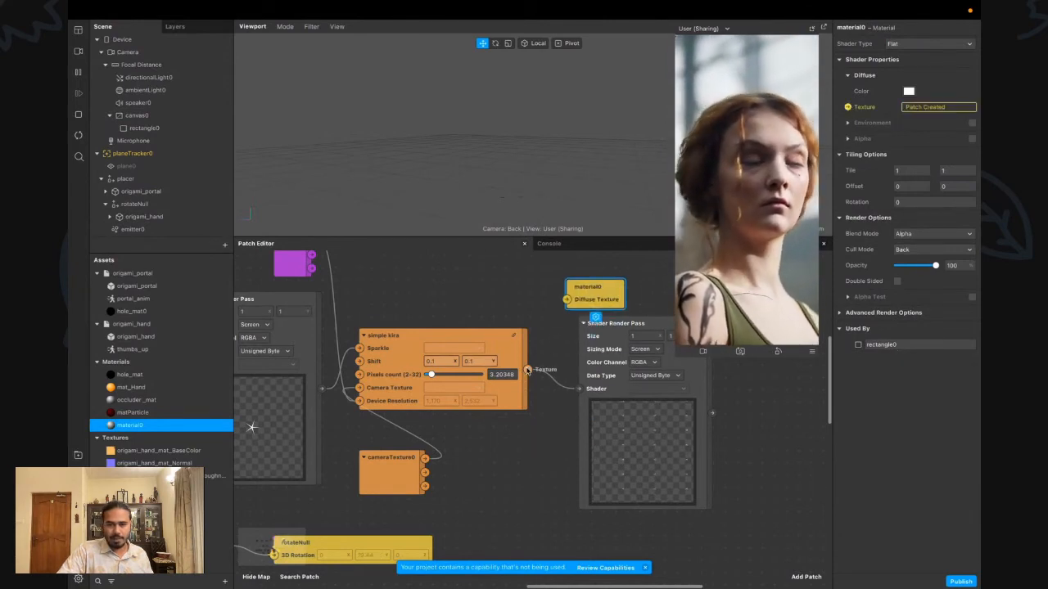
{"action": "left_click_drag", "start_coordinate": [528, 369], "coordinate": [565, 302]}
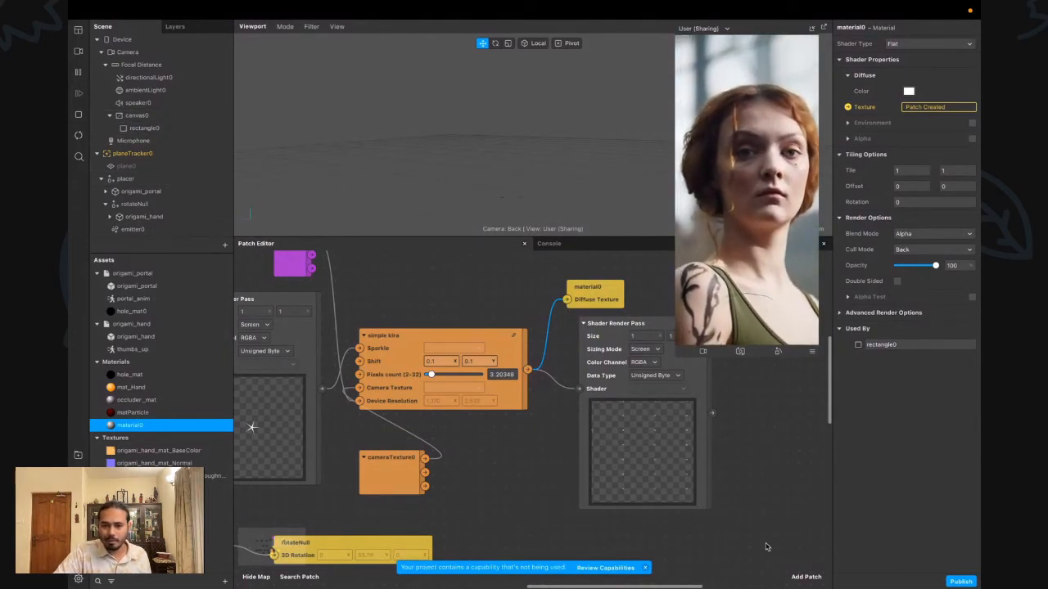
Lower simple kira's Pixels count to 1 and try a Shift of 3 on both axes
{"action": "left_click_drag", "start_coordinate": [446, 379], "coordinate": [384, 375]}
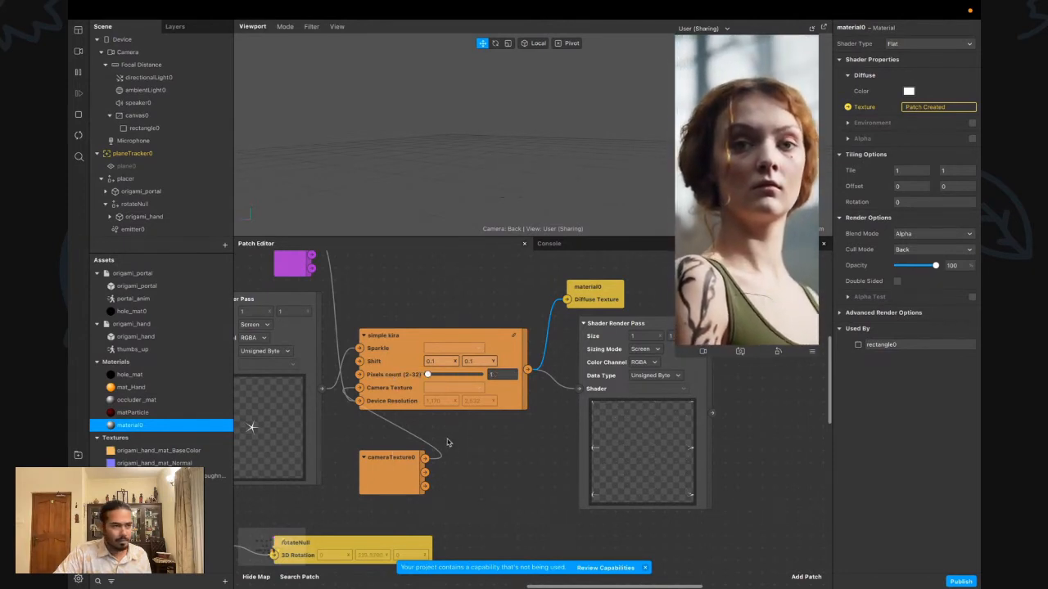
{"action": "left_click_drag", "start_coordinate": [435, 376], "coordinate": [395, 376]}
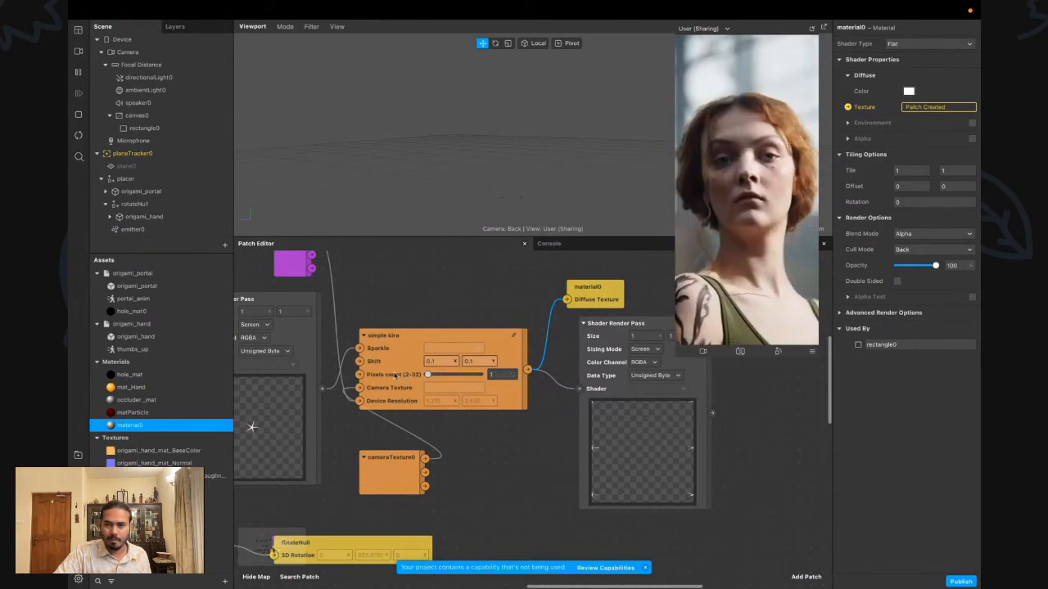
{"action": "left_click", "coordinate": [447, 362]}
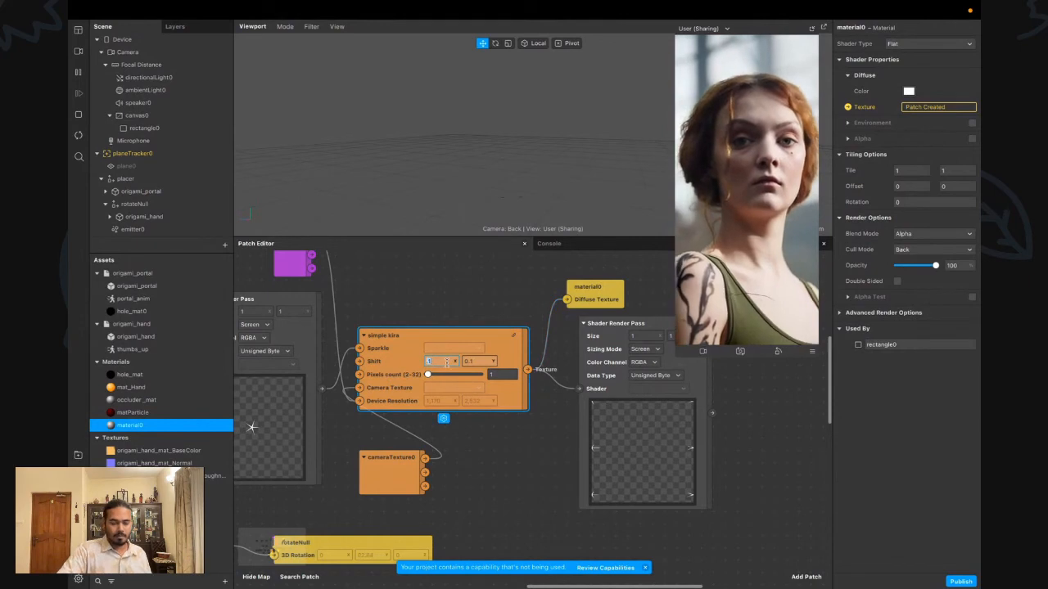
{"action": "type", "text": "3"}
{"action": "key", "text": "Tab"}
{"action": "type", "text": "3"}
{"action": "key", "text": "Tab"}
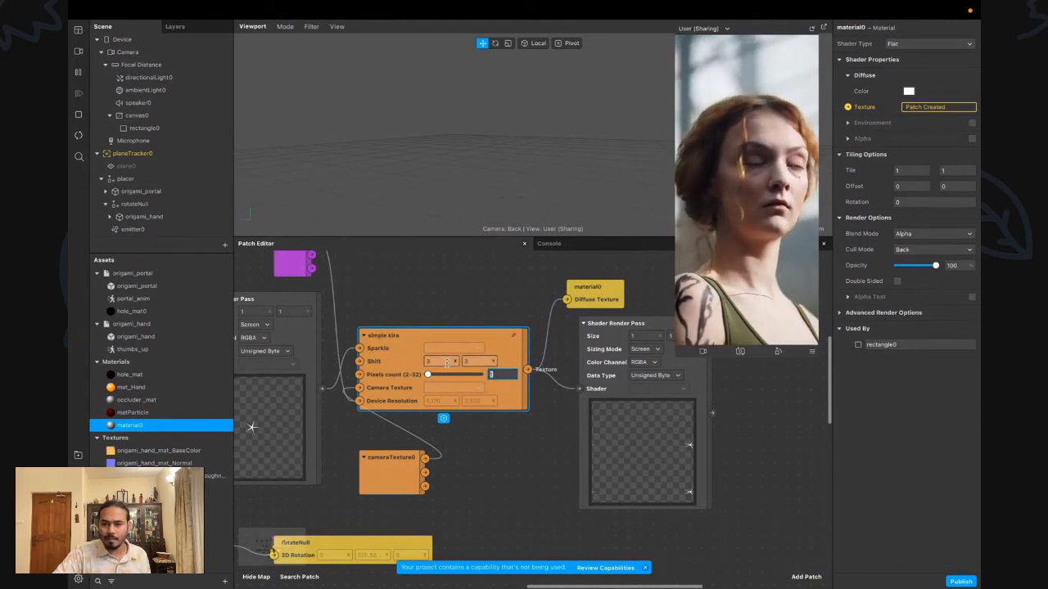
Raise simple kira's Shift on both axes to 5 and finally to 20
{"action": "left_click", "coordinate": [447, 362]}
{"action": "type", "text": "5"}
{"action": "key", "text": "Tab"}
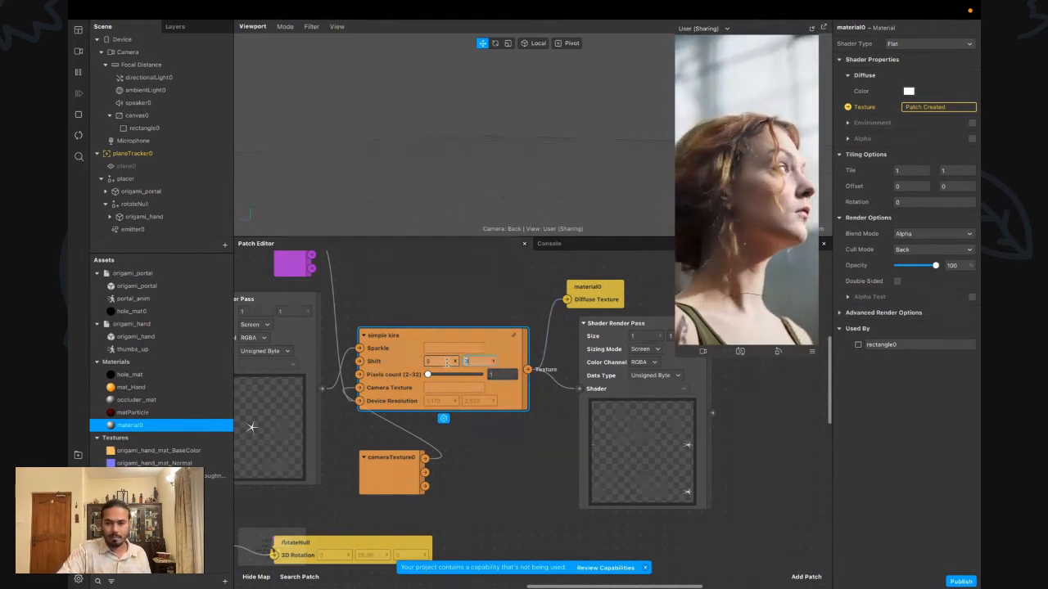
{"action": "type", "text": "5"}
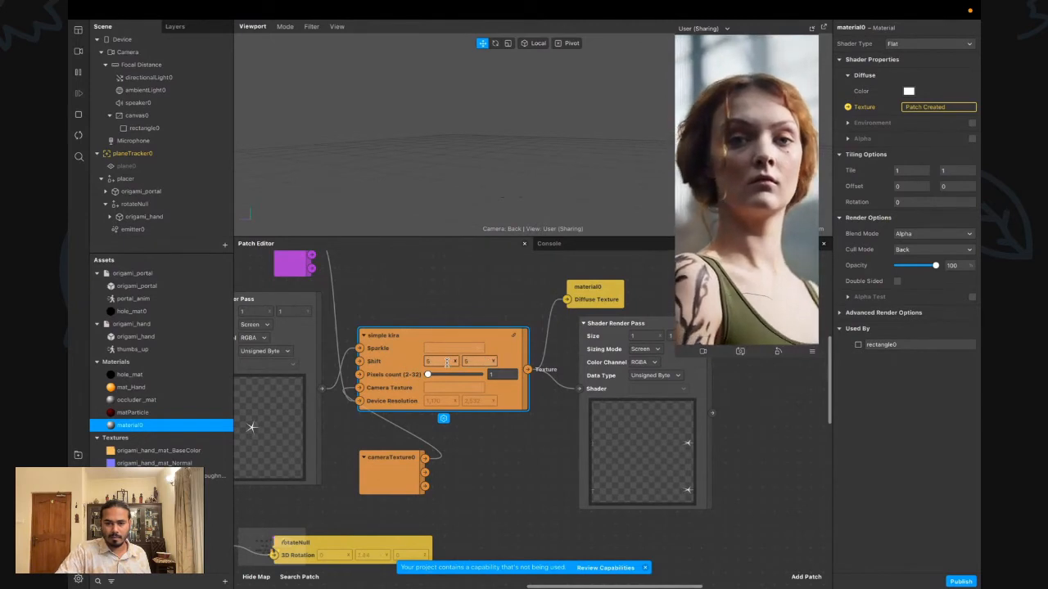
{"action": "scroll", "coordinate": [446, 363], "scroll_direction": "right", "scroll_amount": 2}
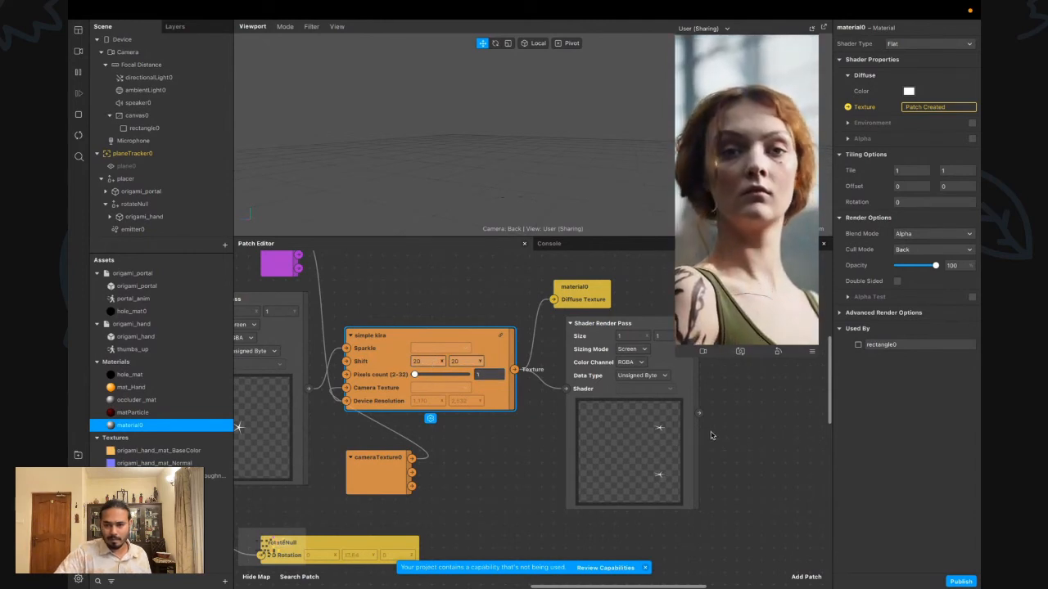
Move the cameraTexture0 patch down and to the left of simple kira to tidy its connection
{"action": "scroll", "coordinate": [711, 435], "scroll_direction": "right", "scroll_amount": 2}
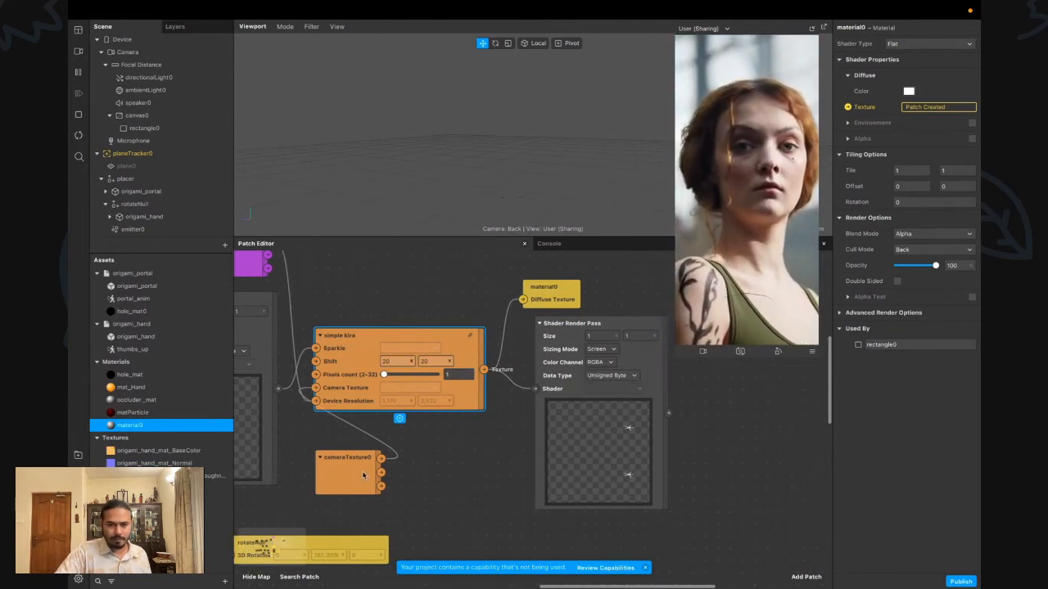
{"action": "left_click_drag", "start_coordinate": [362, 474], "coordinate": [313, 510]}
{"action": "scroll", "coordinate": [433, 444], "scroll_direction": "left", "scroll_amount": 3}
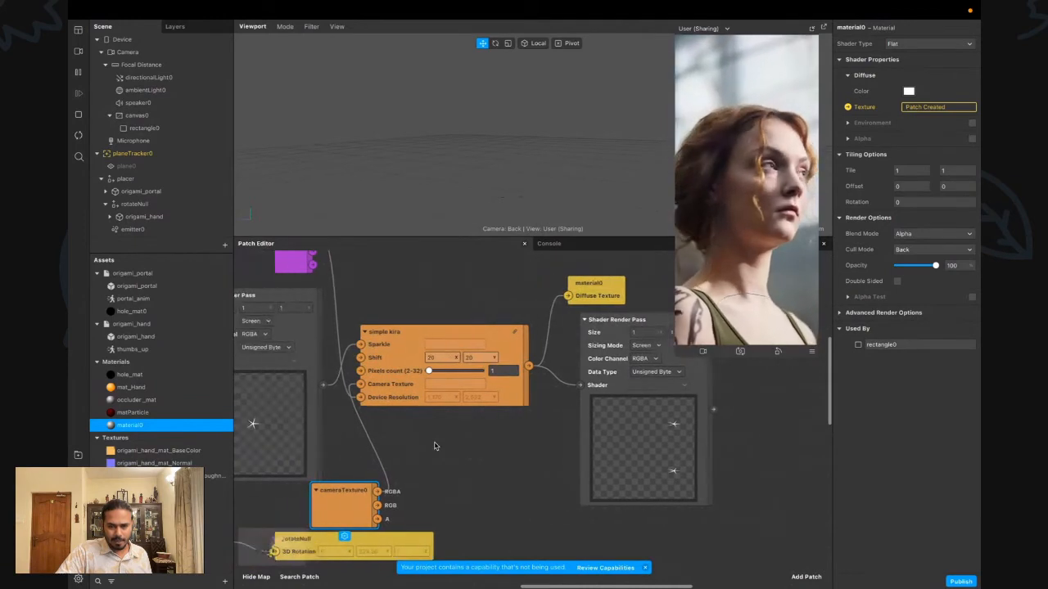
{"action": "left_click_drag", "start_coordinate": [373, 481], "coordinate": [312, 493]}
{"action": "scroll", "coordinate": [461, 439], "scroll_direction": "right", "scroll_amount": 4}
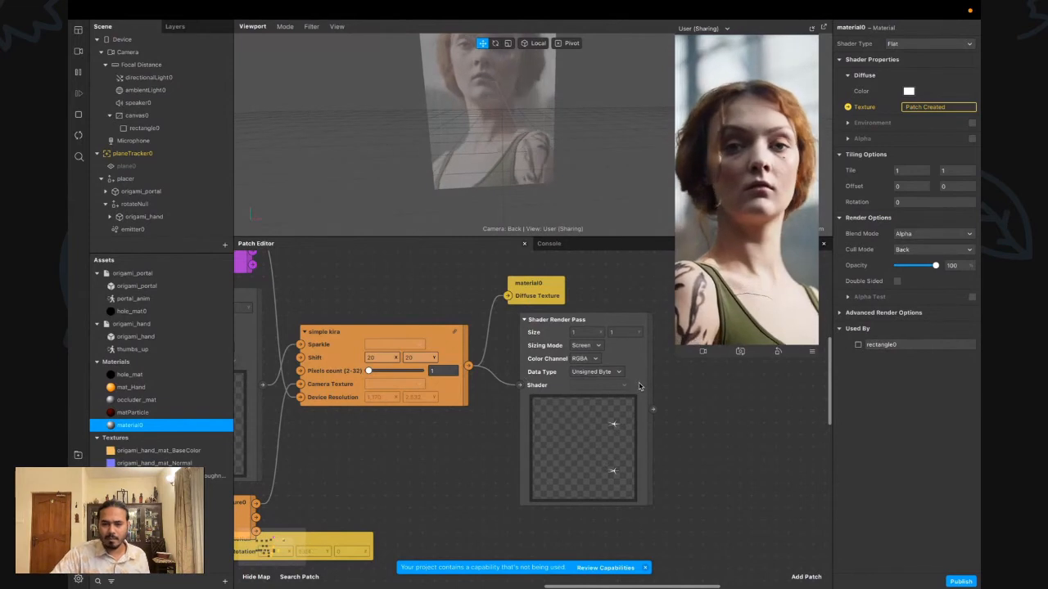
Keep simple kira's Pixels count at its minimum of 1 and make material0 double sided
{"action": "scroll", "coordinate": [636, 386], "scroll_direction": "right", "scroll_amount": 2}
{"action": "left_click_drag", "start_coordinate": [361, 375], "coordinate": [323, 370]}
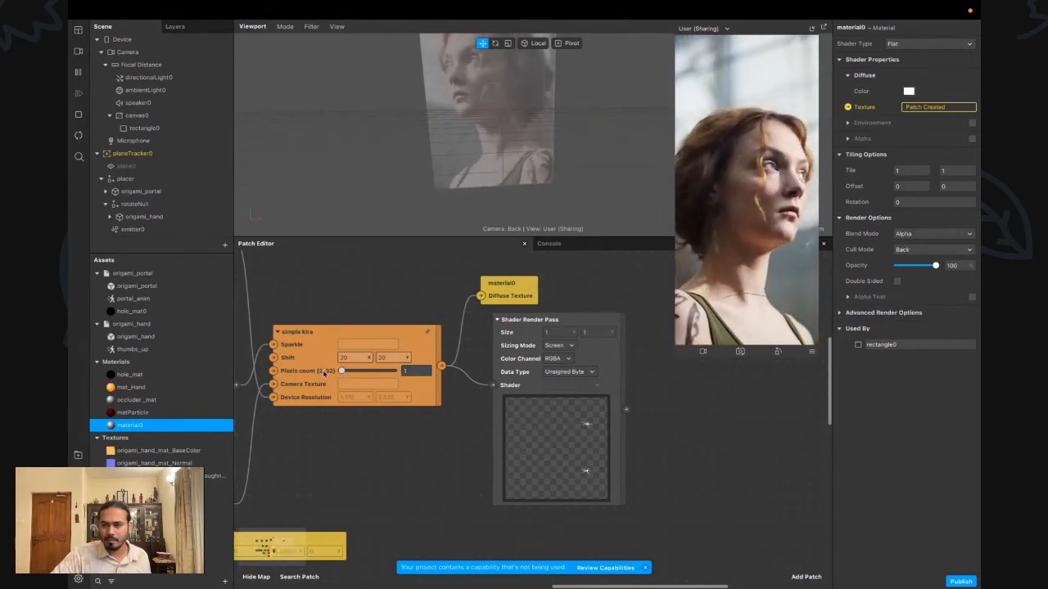
{"action": "left_click", "coordinate": [897, 280]}
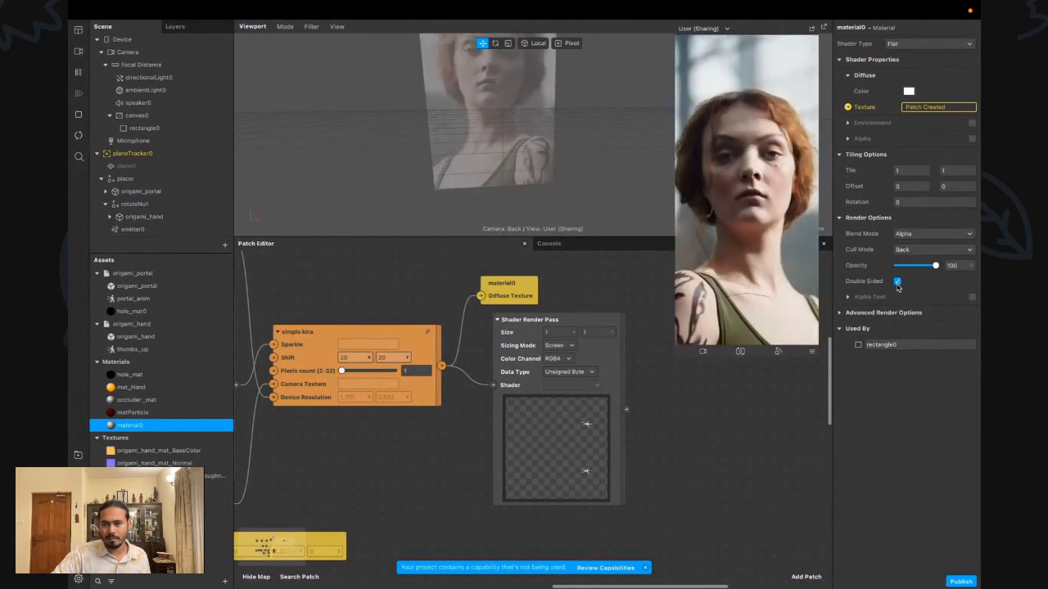
Disconnect the star's Shader Render Pass from simple kira's Sparkle input and reconnect it
{"action": "scroll", "coordinate": [369, 354], "scroll_direction": "left", "scroll_amount": 4}
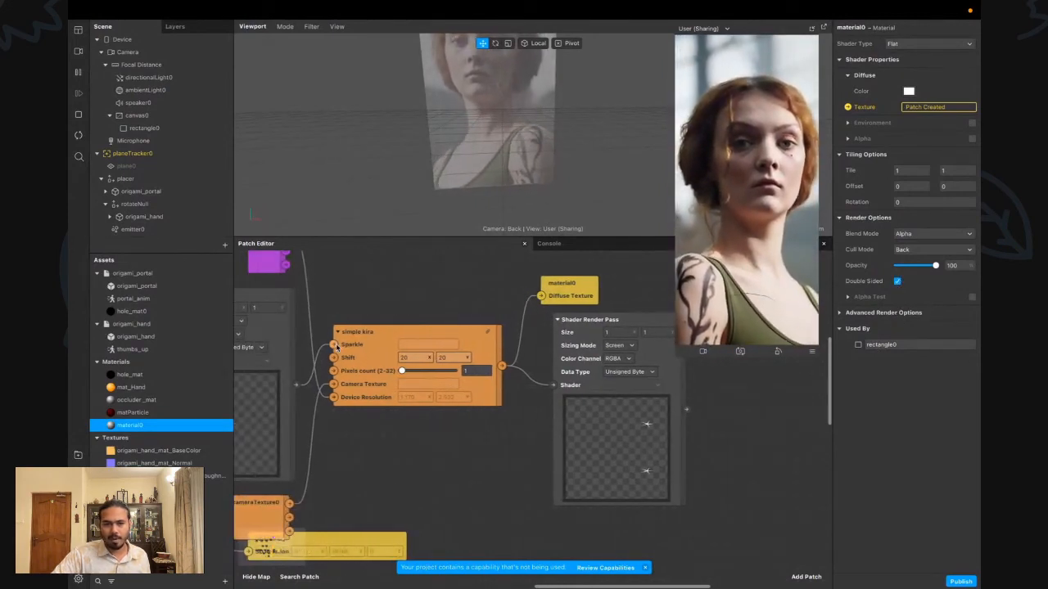
{"action": "left_click_drag", "start_coordinate": [334, 345], "coordinate": [304, 378]}
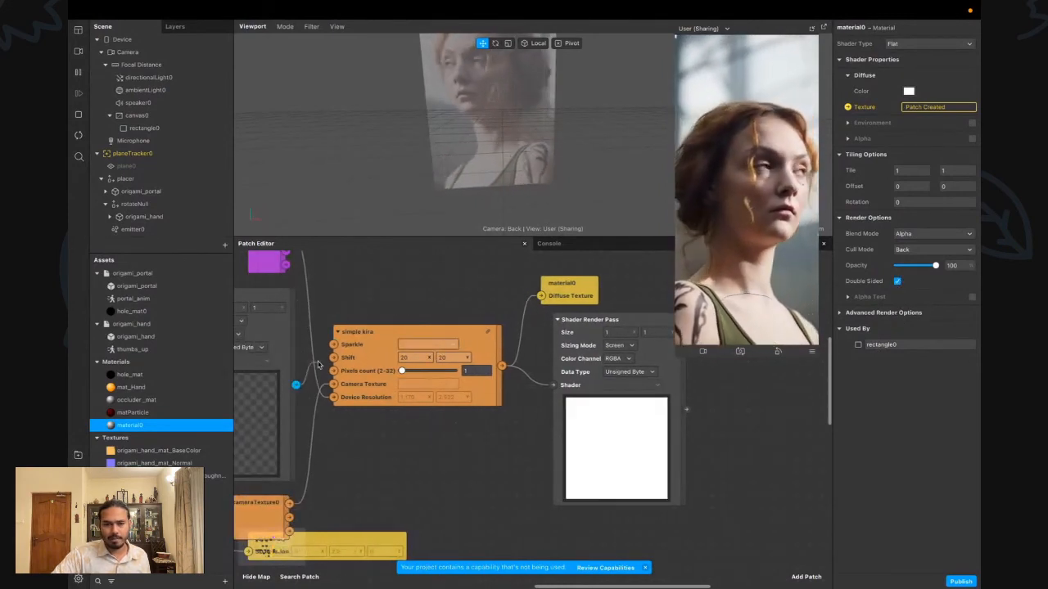
Set the Smooth Step's Edge Max to 0.003 and check the star in both render pass previews
{"action": "scroll", "coordinate": [328, 352], "scroll_direction": "left", "scroll_amount": 15}
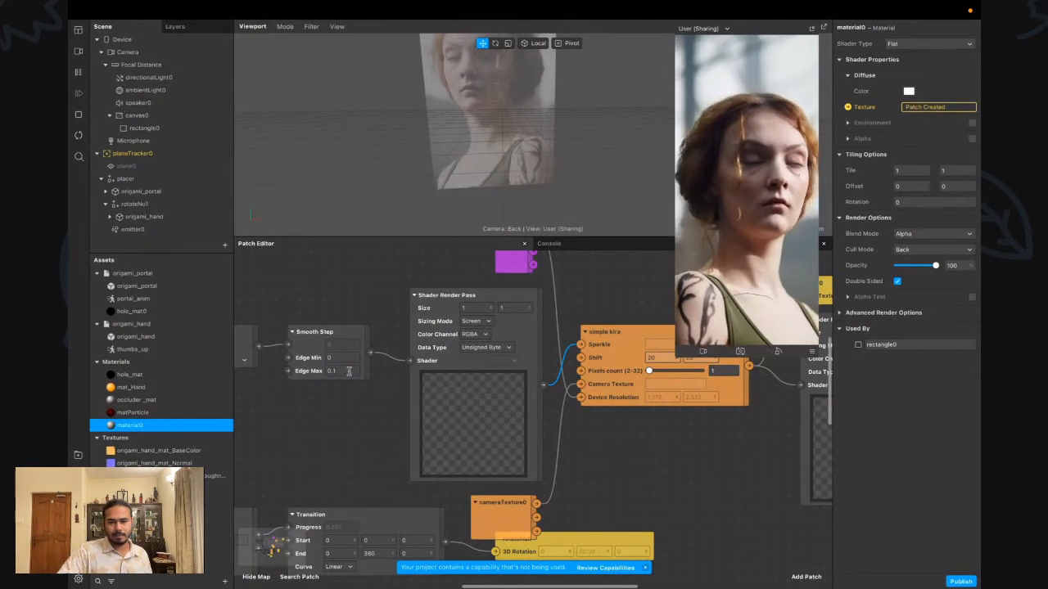
{"action": "left_click", "coordinate": [348, 371]}
{"action": "scroll", "coordinate": [348, 371], "scroll_direction": "right", "scroll_amount": 3}
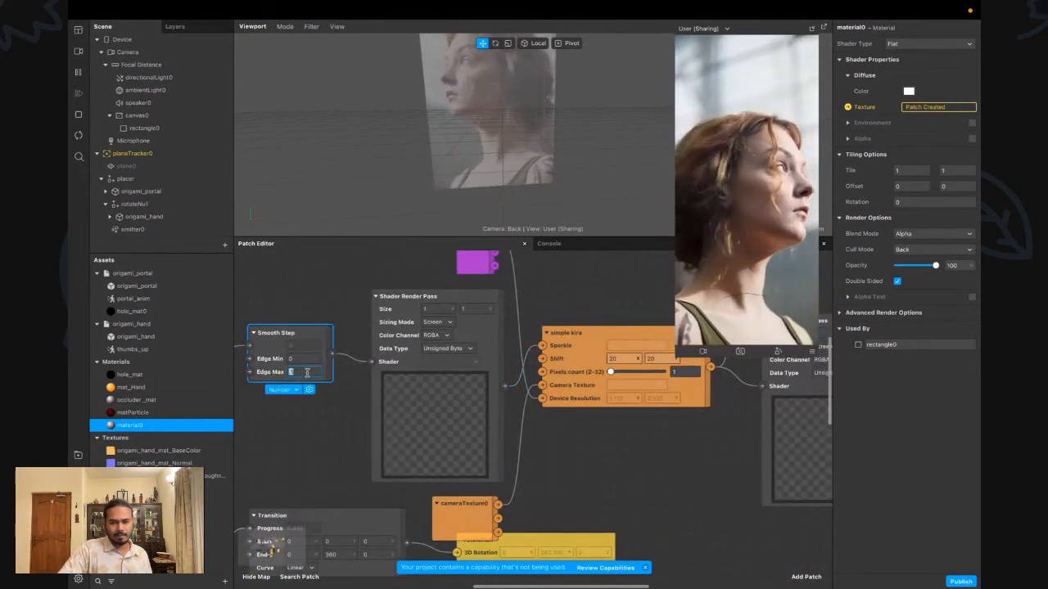
{"action": "left_click", "coordinate": [677, 486]}
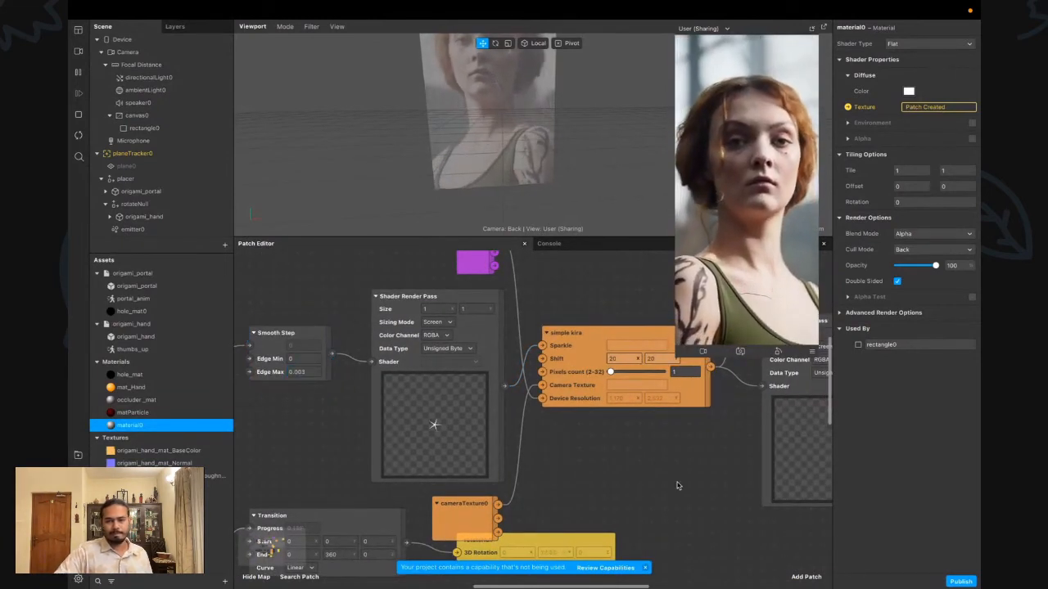
{"action": "scroll", "coordinate": [445, 438], "scroll_direction": "right", "scroll_amount": 3}
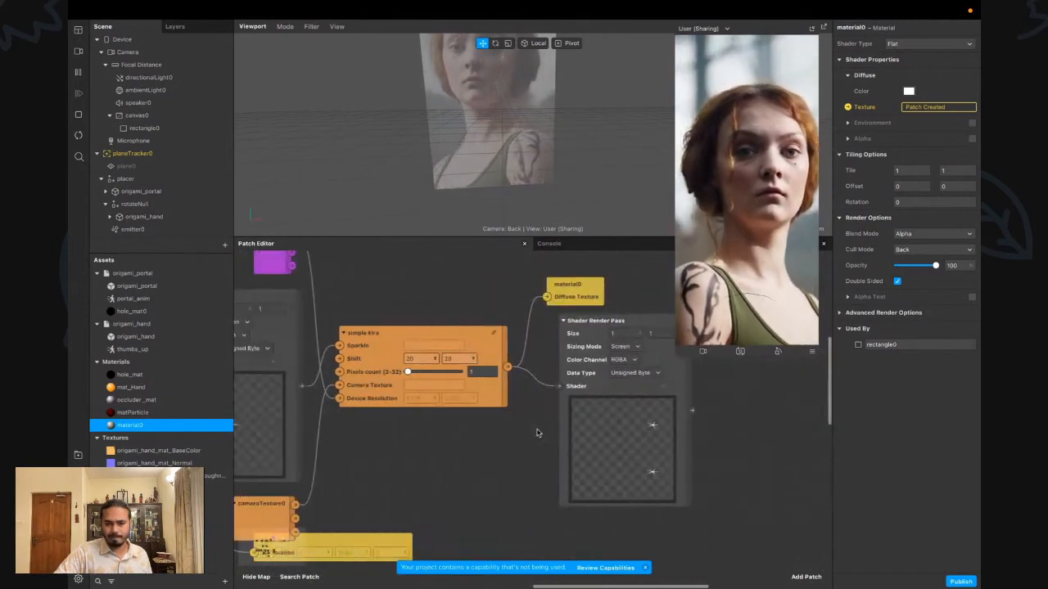
Shift SDF Star and SDF Complement away from Smooth Step and insert an SDF Scale patch between SDF Complement and Smooth Step
{"action": "scroll", "coordinate": [419, 421], "scroll_direction": "left", "scroll_amount": 10}
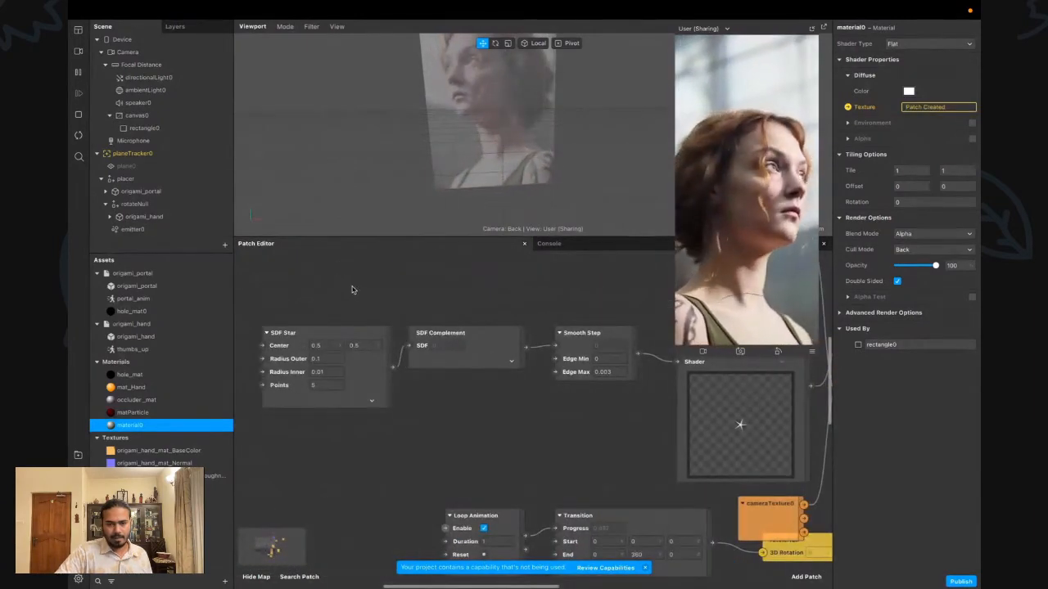
{"action": "left_click_drag", "start_coordinate": [351, 290], "coordinate": [402, 368]}
{"action": "left_click", "coordinate": [427, 358]}
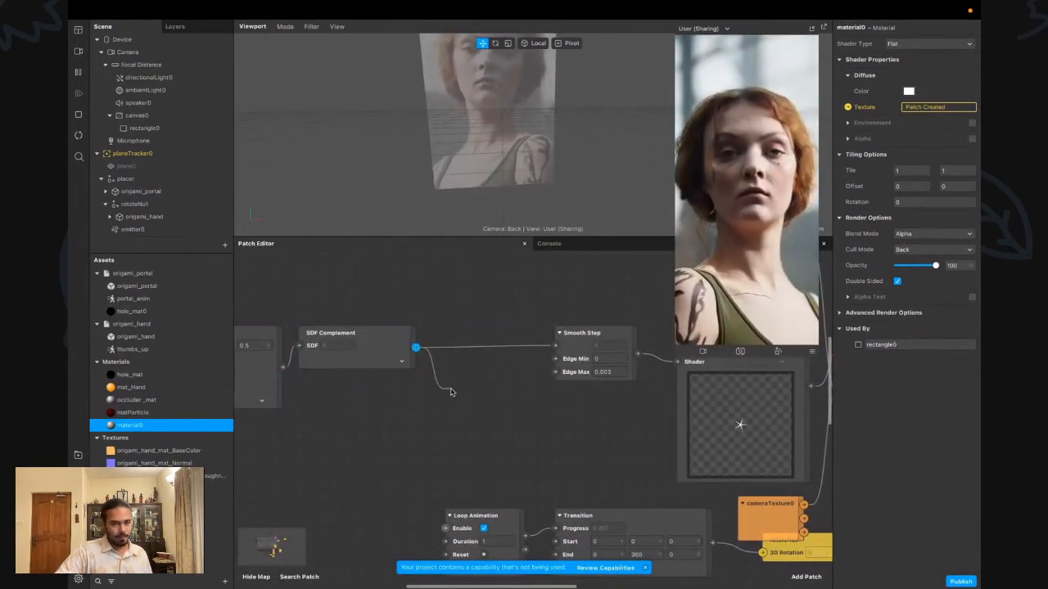
{"action": "left_click_drag", "start_coordinate": [450, 392], "coordinate": [450, 393]}
{"action": "type", "text": "sdf scale"}
{"action": "key", "text": "Return"}
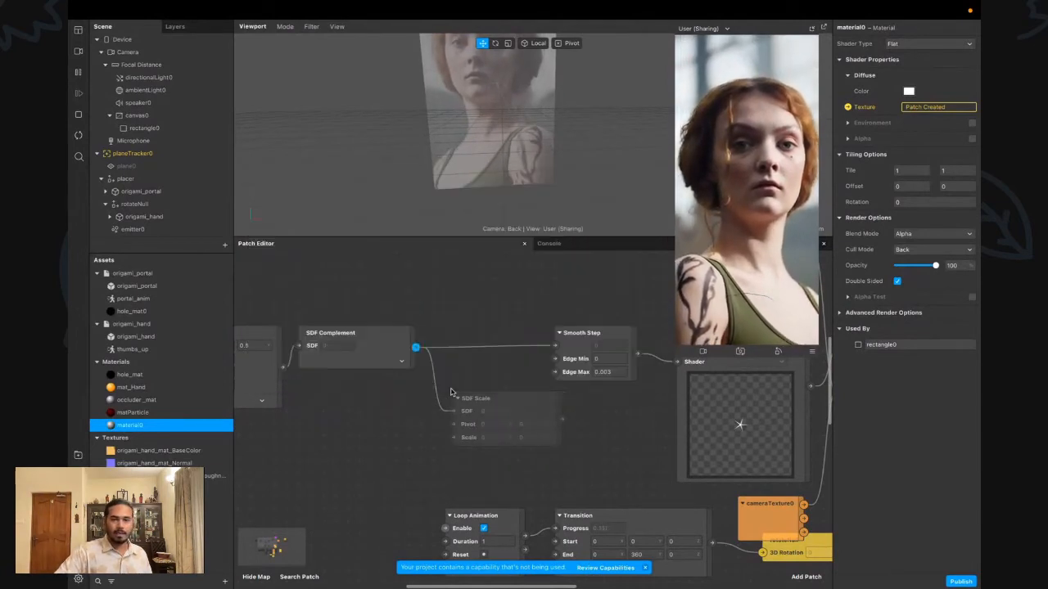
{"action": "left_click_drag", "start_coordinate": [566, 421], "coordinate": [564, 372]}
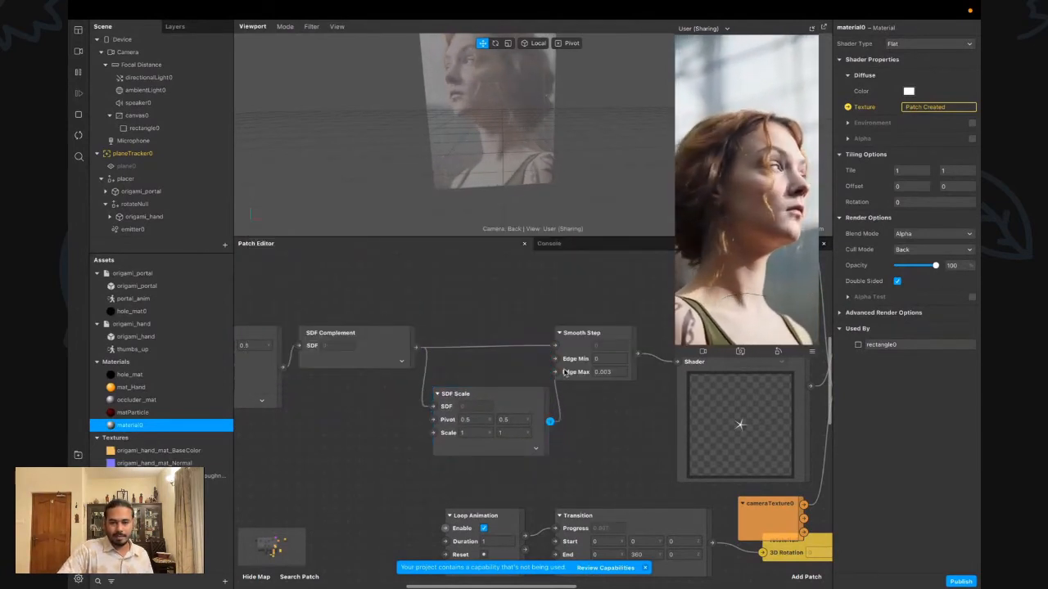
Set the SDF Scale patch's Scale to 5 on both axes
{"action": "left_click", "coordinate": [474, 433]}
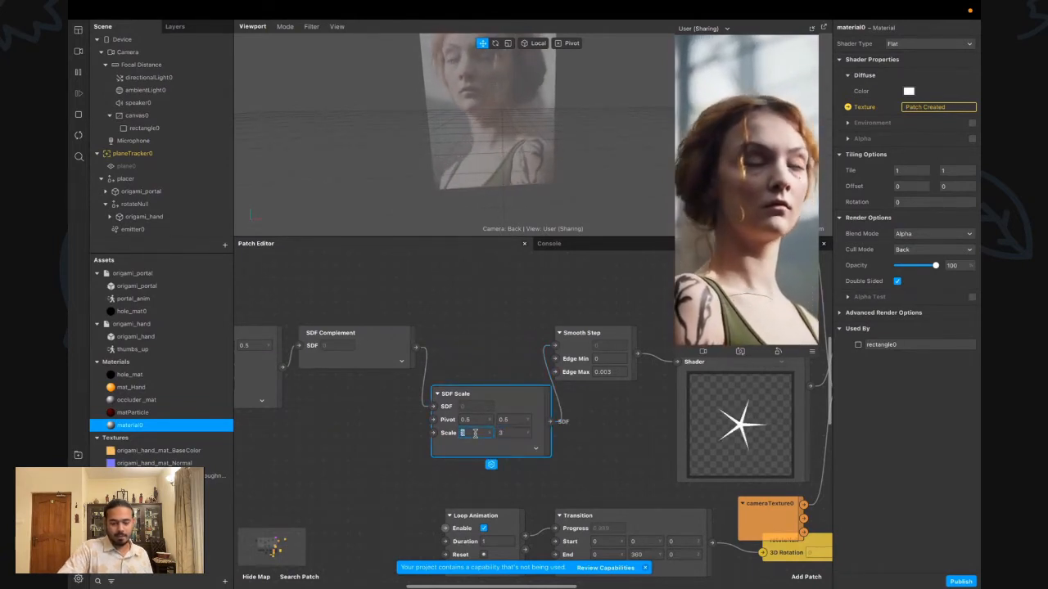
{"action": "key", "text": "Tab"}
{"action": "type", "text": "5"}
{"action": "key", "text": "Return"}
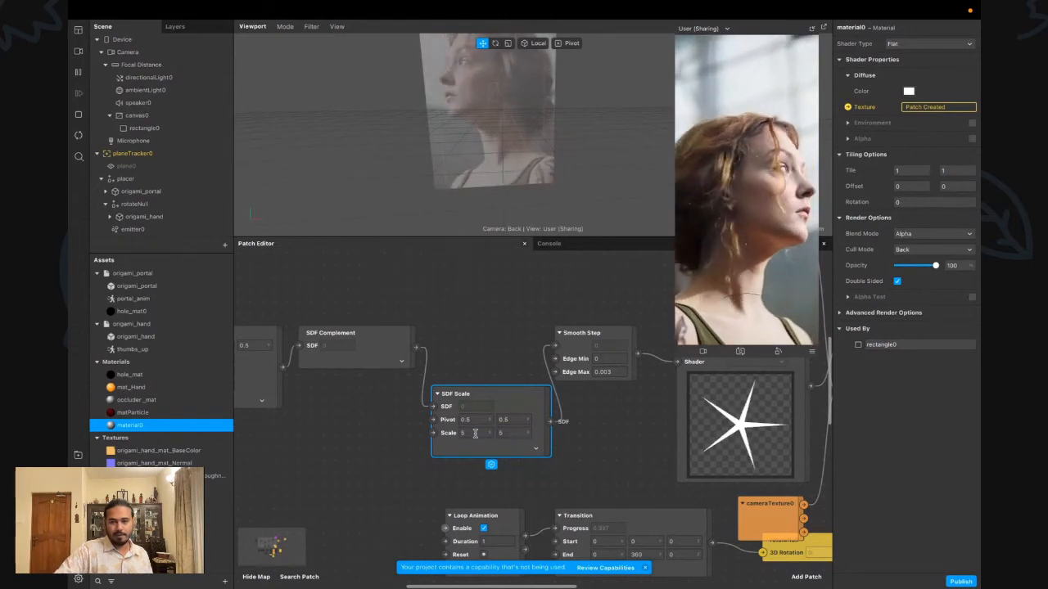
Raise simple kira's Pixels count to about 11.3
{"action": "scroll", "coordinate": [623, 453], "scroll_direction": "right", "scroll_amount": 10}
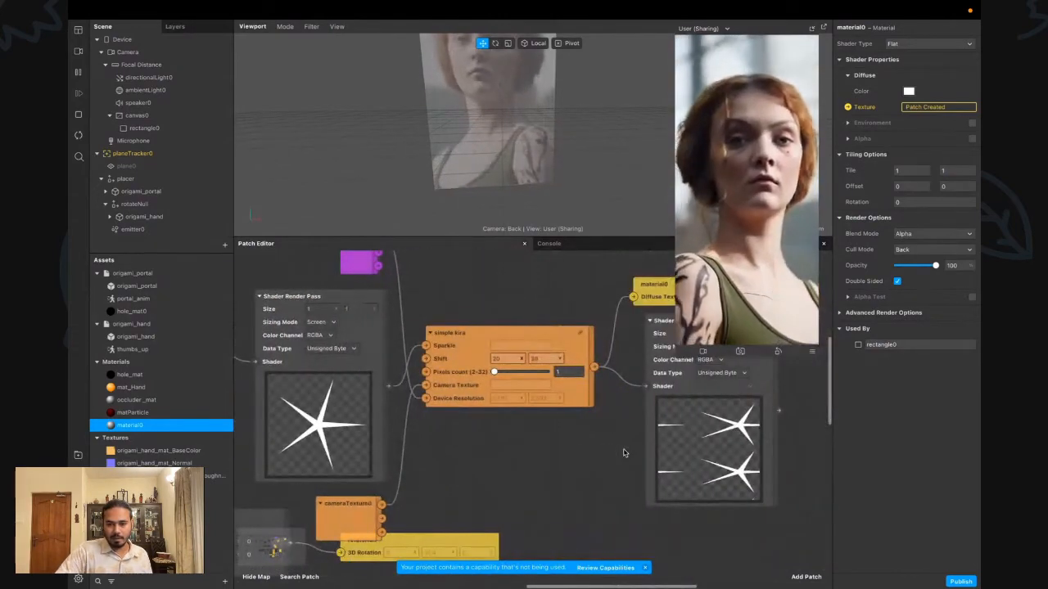
{"action": "scroll", "coordinate": [558, 455], "scroll_direction": "right", "scroll_amount": 2}
{"action": "left_click_drag", "start_coordinate": [467, 372], "coordinate": [470, 375]}
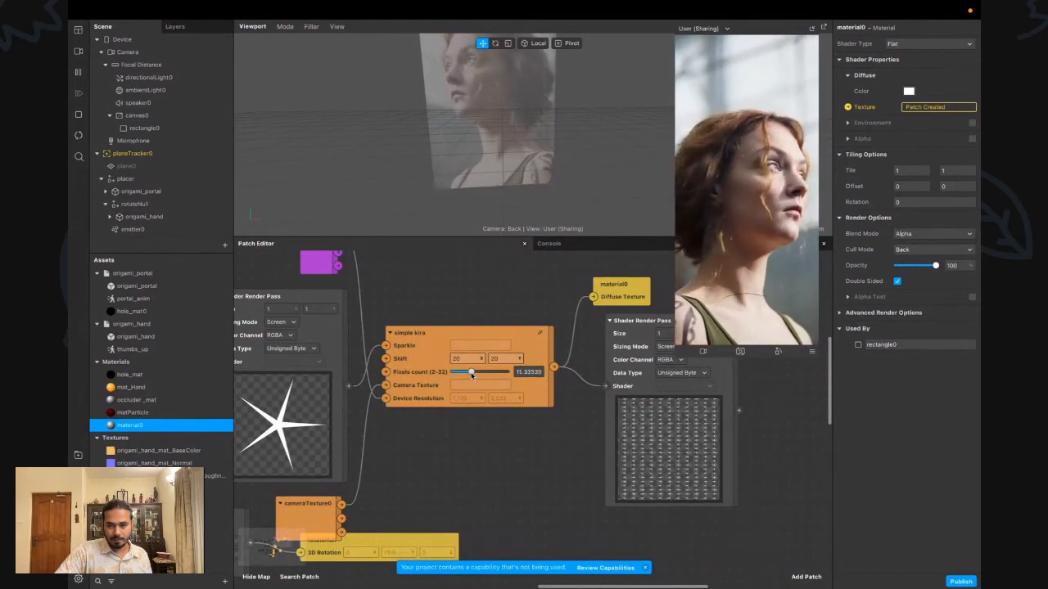
Connect the simple kira Shader Render Pass's Texture output to material0's Diffuse Texture, reposition material0 beside it, and select rectangle0
{"action": "left_click_drag", "start_coordinate": [628, 380], "coordinate": [615, 383]}
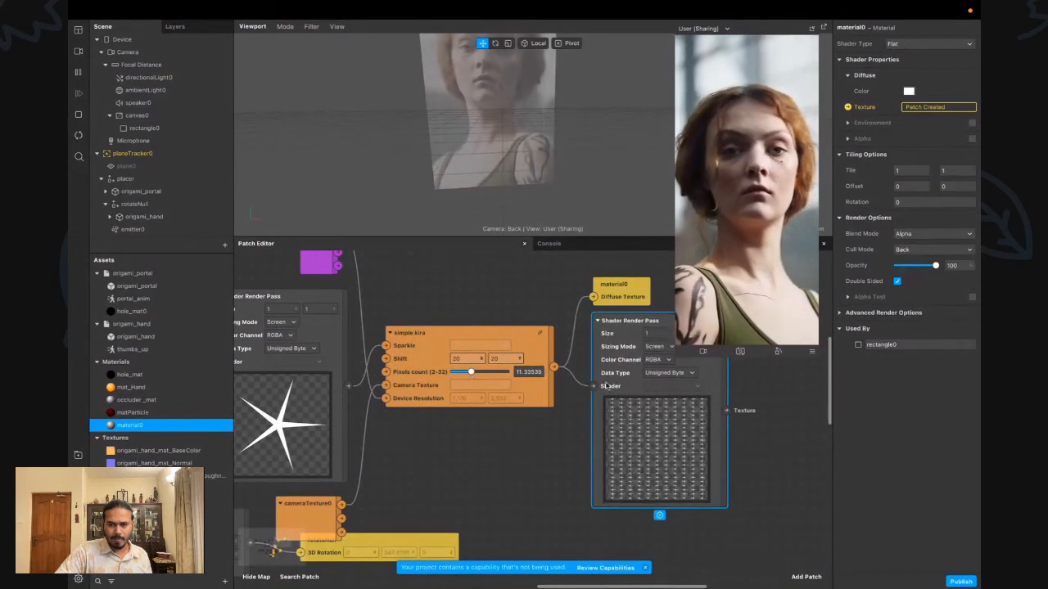
{"action": "scroll", "coordinate": [545, 392], "scroll_direction": "right", "scroll_amount": 3}
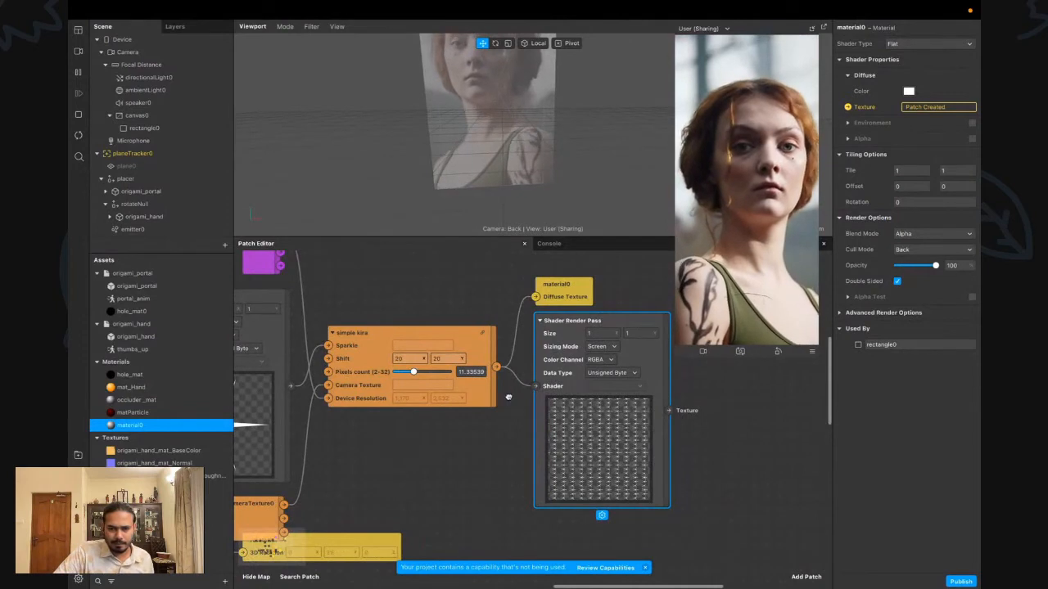
{"action": "left_click_drag", "start_coordinate": [546, 297], "coordinate": [627, 301]}
{"action": "scroll", "coordinate": [622, 335], "scroll_direction": "right", "scroll_amount": 3}
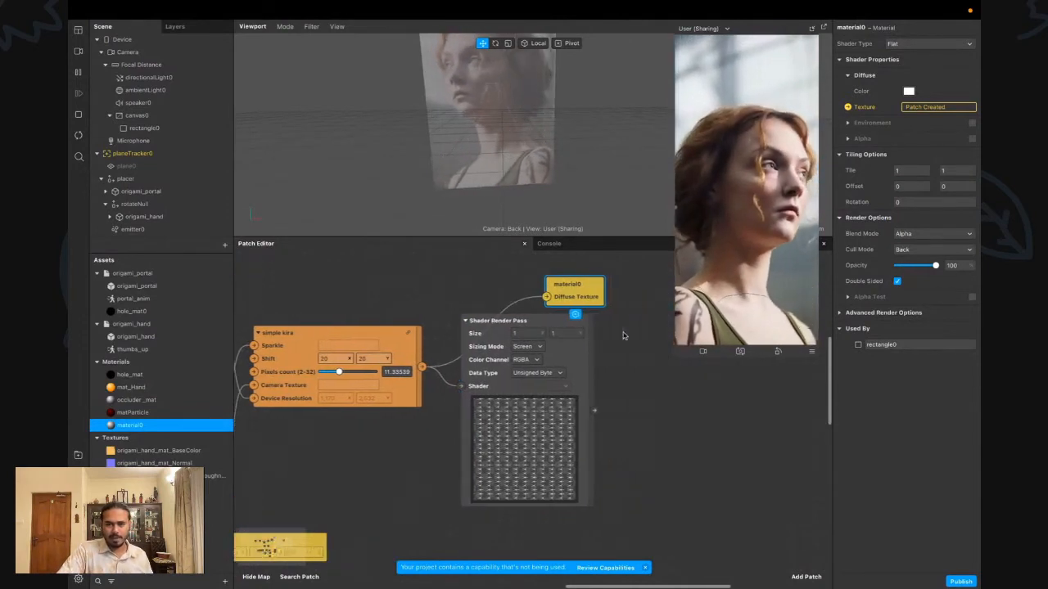
{"action": "left_click_drag", "start_coordinate": [593, 409], "coordinate": [600, 373]}
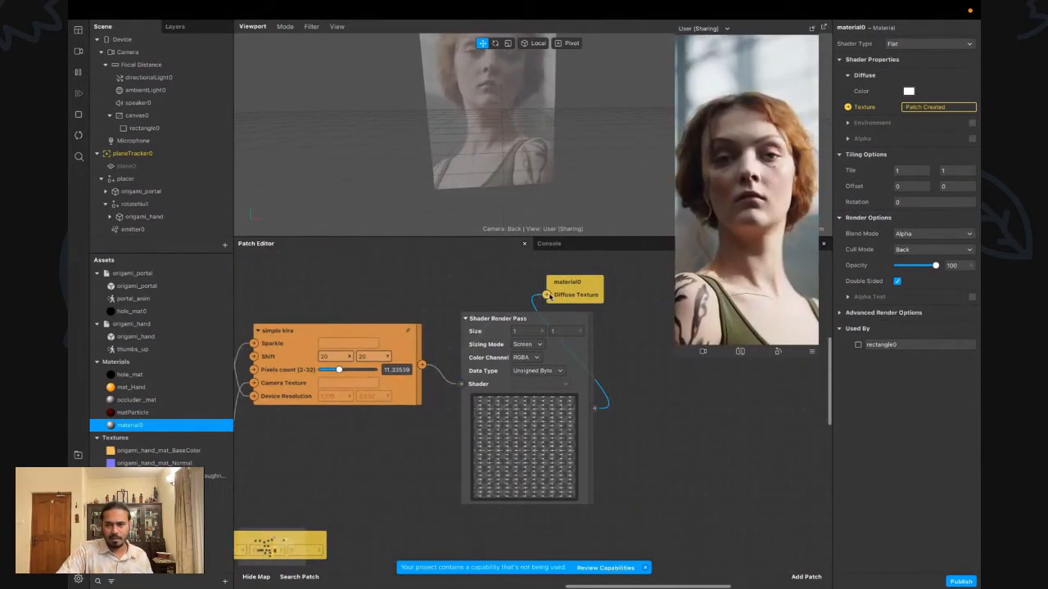
{"action": "left_click_drag", "start_coordinate": [568, 284], "coordinate": [629, 358]}
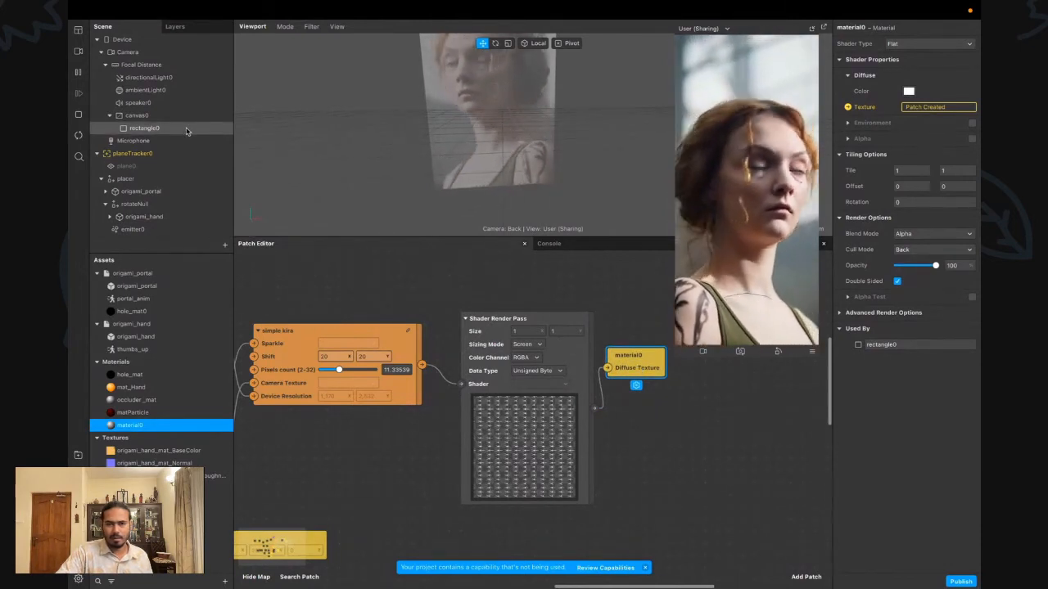
{"action": "left_click", "coordinate": [186, 128]}
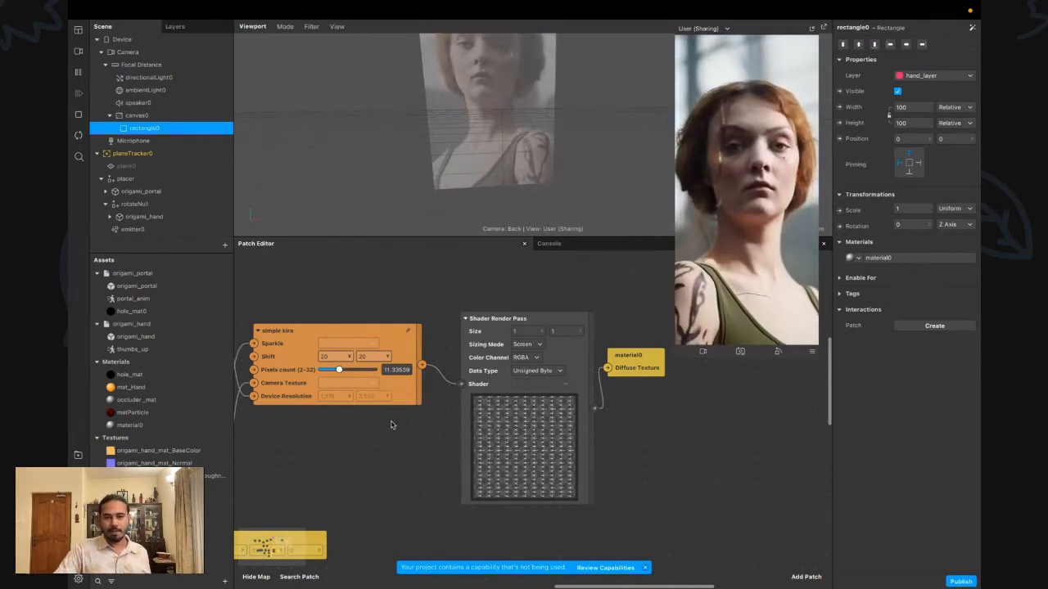
Add a patch for the placer null object in the empty space above the Device patch and restart the preview
{"action": "scroll", "coordinate": [392, 426], "scroll_direction": "down", "scroll_amount": 3}
{"action": "scroll", "coordinate": [390, 425], "scroll_direction": "down", "scroll_amount": 8}
{"action": "scroll", "coordinate": [391, 426], "scroll_direction": "up", "scroll_amount": 7}
{"action": "scroll", "coordinate": [389, 425], "scroll_direction": "up", "scroll_amount": 5}
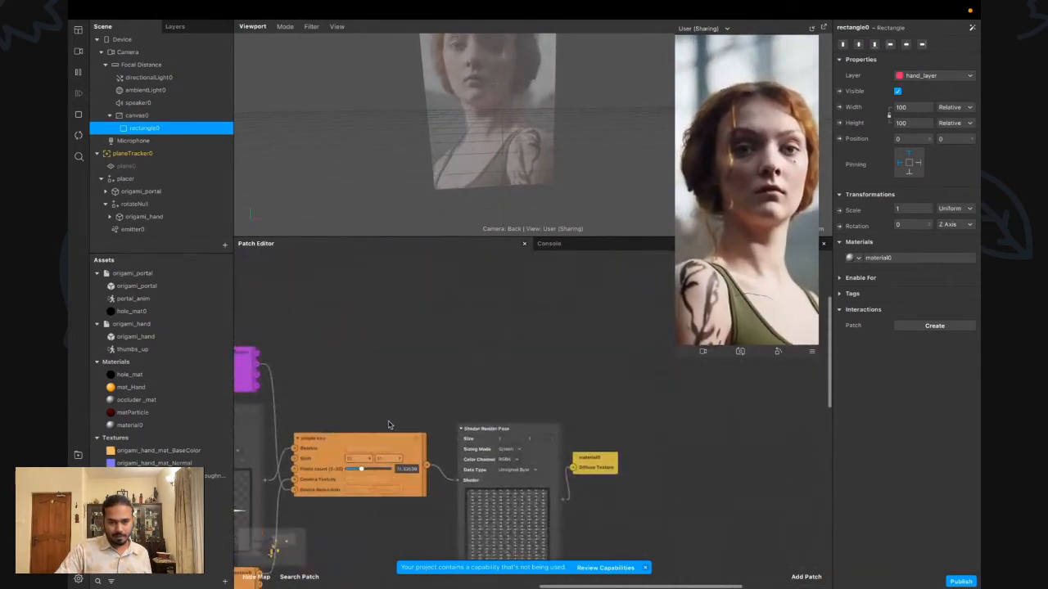
{"action": "scroll", "coordinate": [389, 425], "scroll_direction": "up", "scroll_amount": 5}
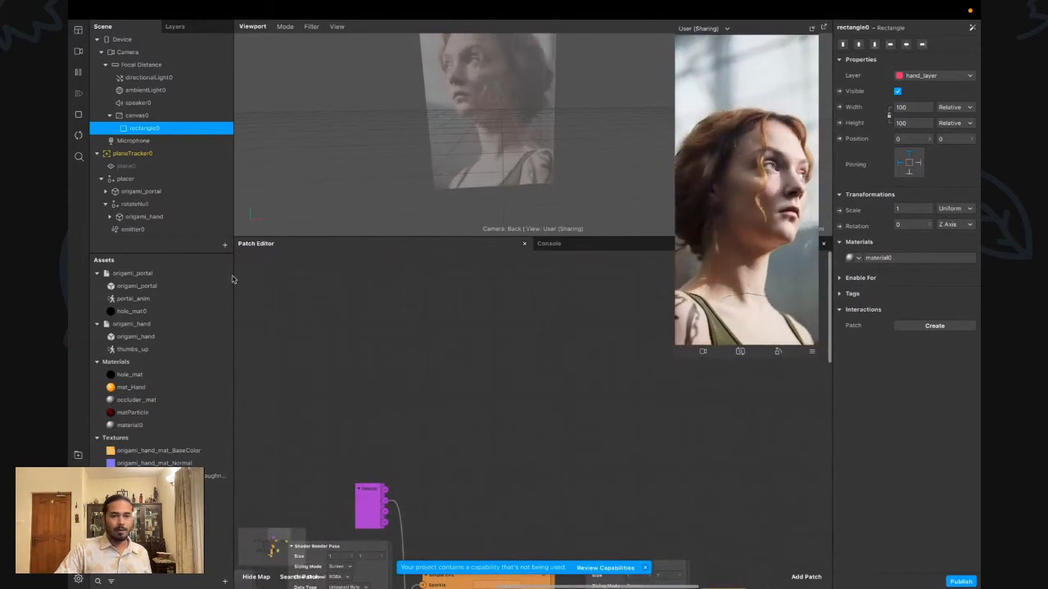
{"action": "left_click", "coordinate": [125, 179]}
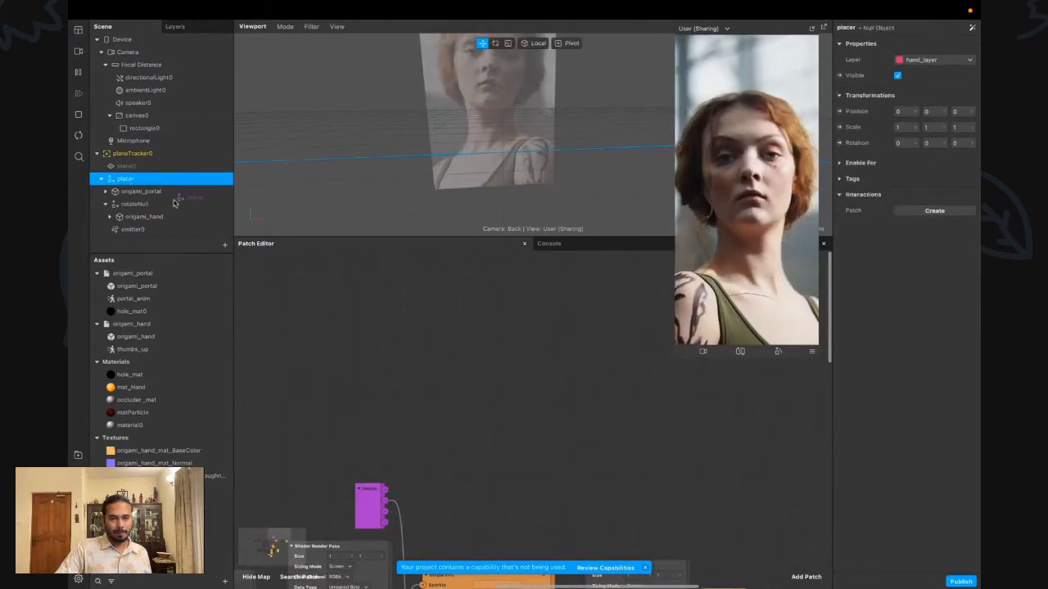
{"action": "left_click_drag", "start_coordinate": [174, 203], "coordinate": [432, 355]}
{"action": "left_click", "coordinate": [640, 397]}
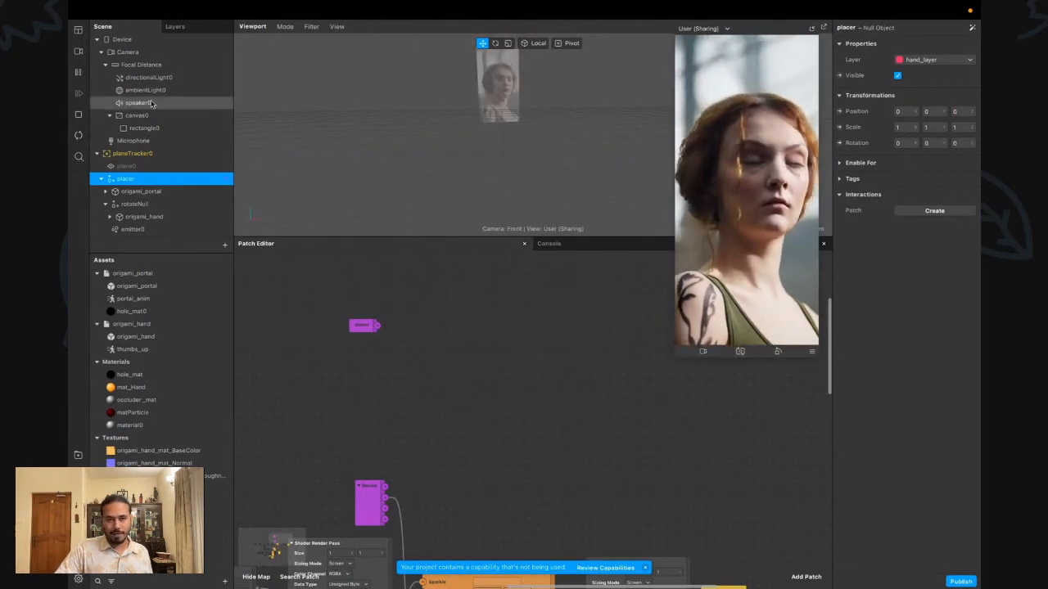
{"action": "left_click", "coordinate": [79, 136]}
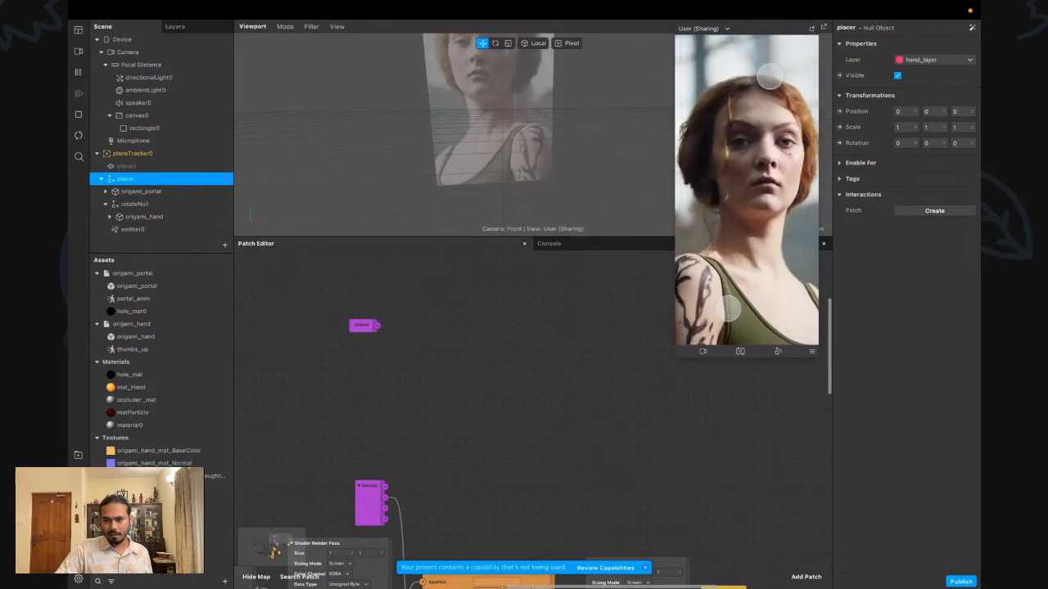
Open the simple kira group and examine how its Shift, Pixels count and Device Resolution inputs are wired
{"action": "scroll", "coordinate": [602, 402], "scroll_direction": "down", "scroll_amount": 5}
{"action": "scroll", "coordinate": [602, 402], "scroll_direction": "right", "scroll_amount": 1}
{"action": "scroll", "coordinate": [389, 365], "scroll_direction": "up", "scroll_amount": 3, "text": "alt"}
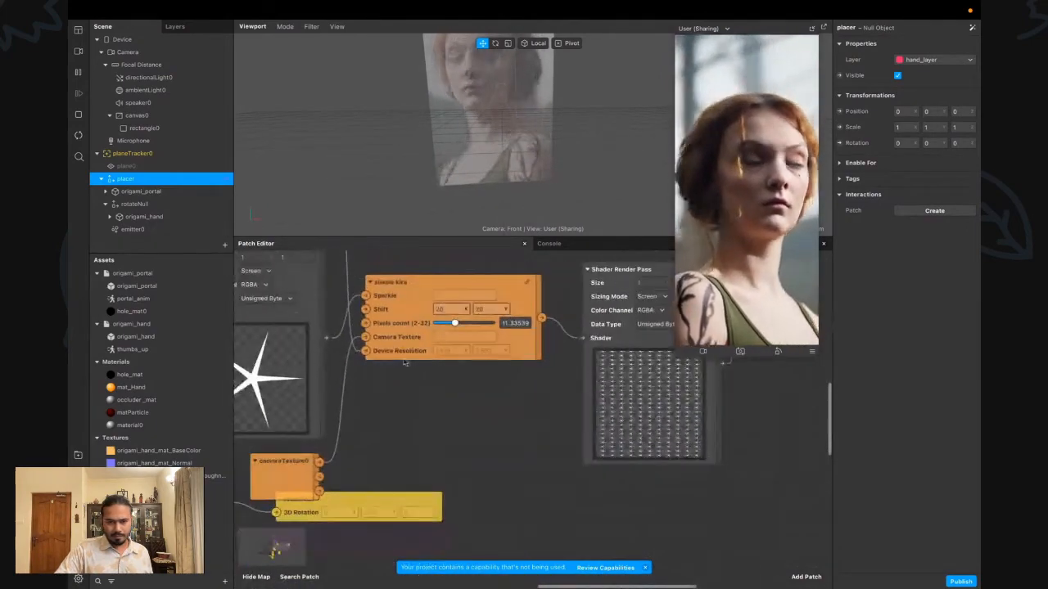
{"action": "scroll", "coordinate": [489, 317], "scroll_direction": "right", "scroll_amount": 2}
{"action": "scroll", "coordinate": [439, 309], "scroll_direction": "up", "scroll_amount": 3, "text": "alt"}
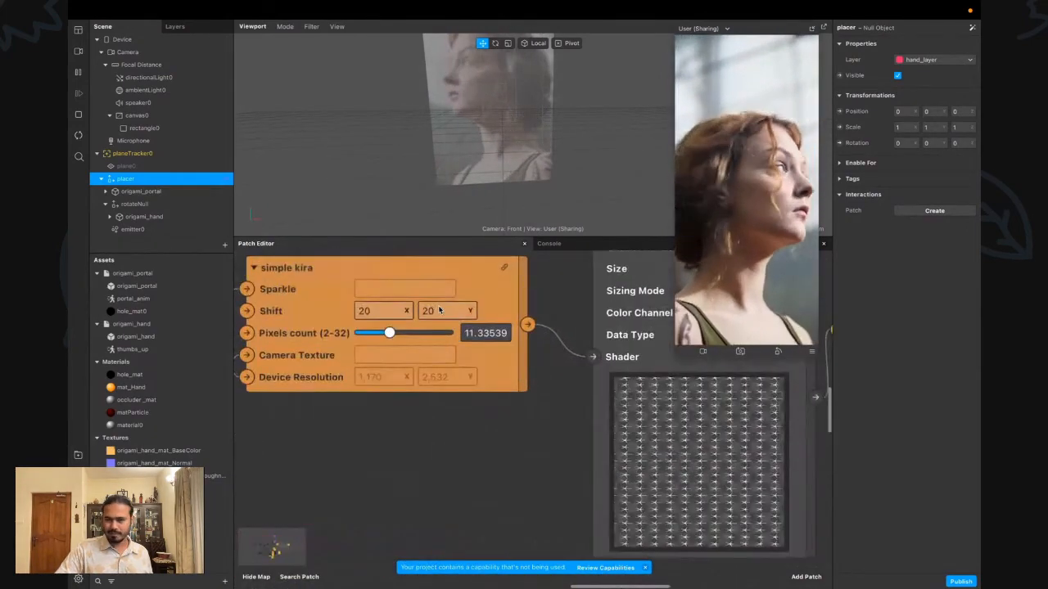
{"action": "left_click", "coordinate": [504, 269]}
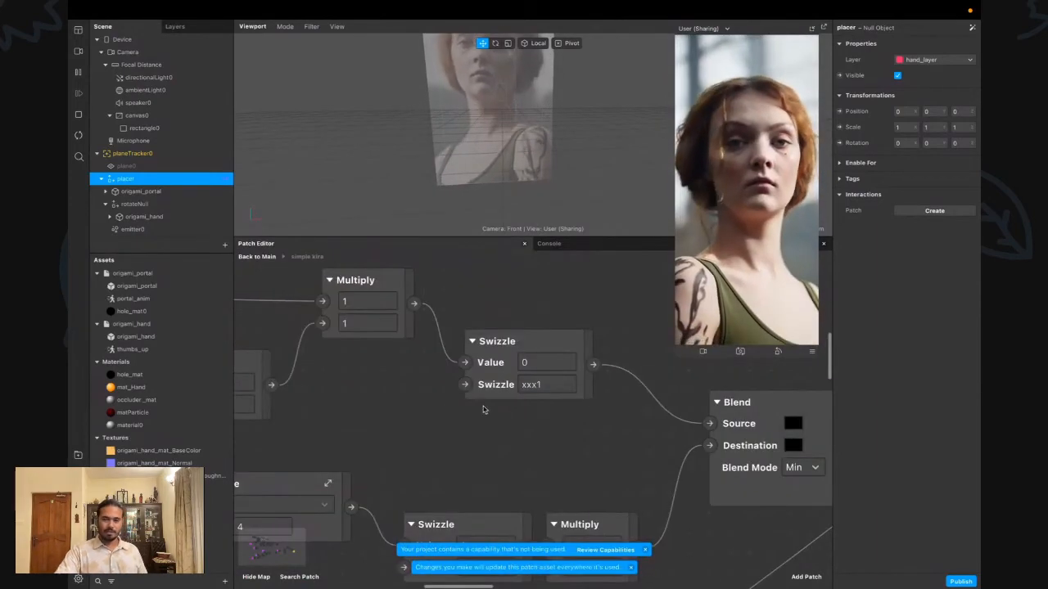
{"action": "scroll", "coordinate": [420, 416], "scroll_direction": "down", "scroll_amount": 3, "text": "alt"}
{"action": "scroll", "coordinate": [397, 411], "scroll_direction": "left", "scroll_amount": 10}
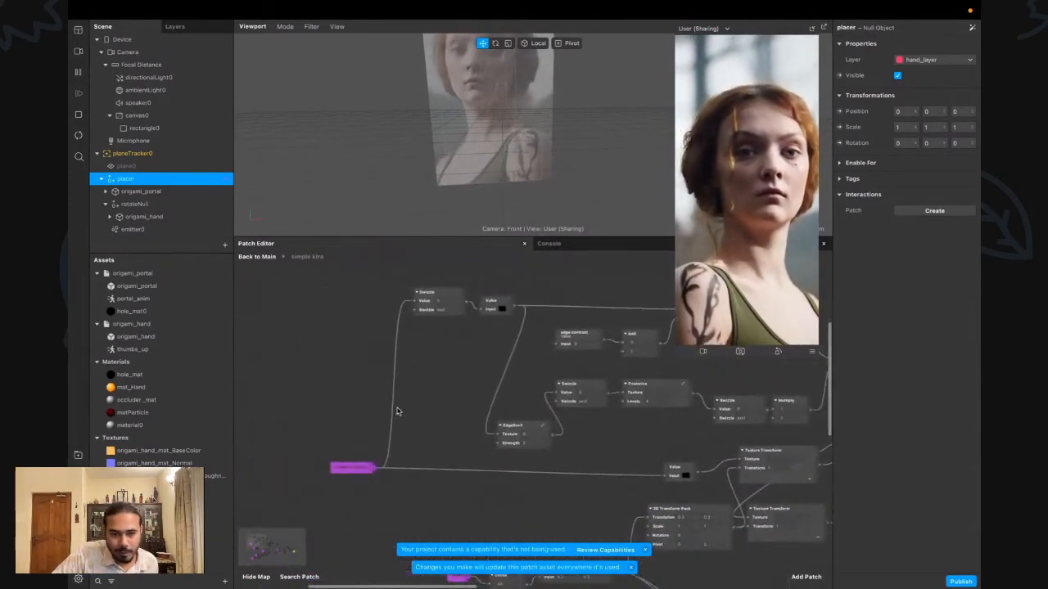
{"action": "scroll", "coordinate": [397, 411], "scroll_direction": "down", "scroll_amount": 10}
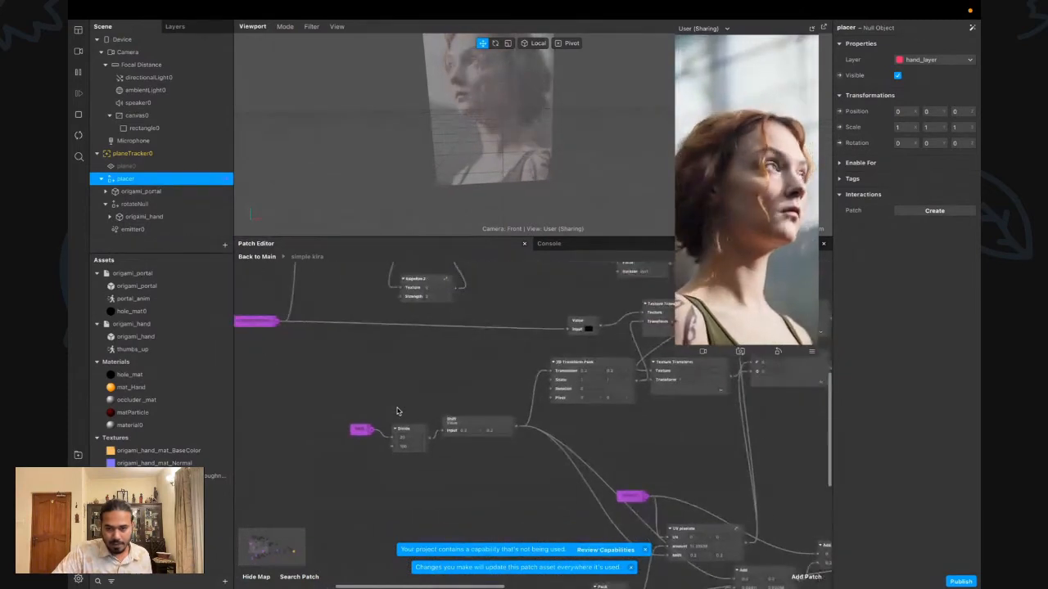
{"action": "scroll", "coordinate": [397, 411], "scroll_direction": "down", "scroll_amount": 2}
{"action": "scroll", "coordinate": [397, 411], "scroll_direction": "left", "scroll_amount": 4}
{"action": "scroll", "coordinate": [397, 411], "scroll_direction": "down", "scroll_amount": 4, "text": "alt"}
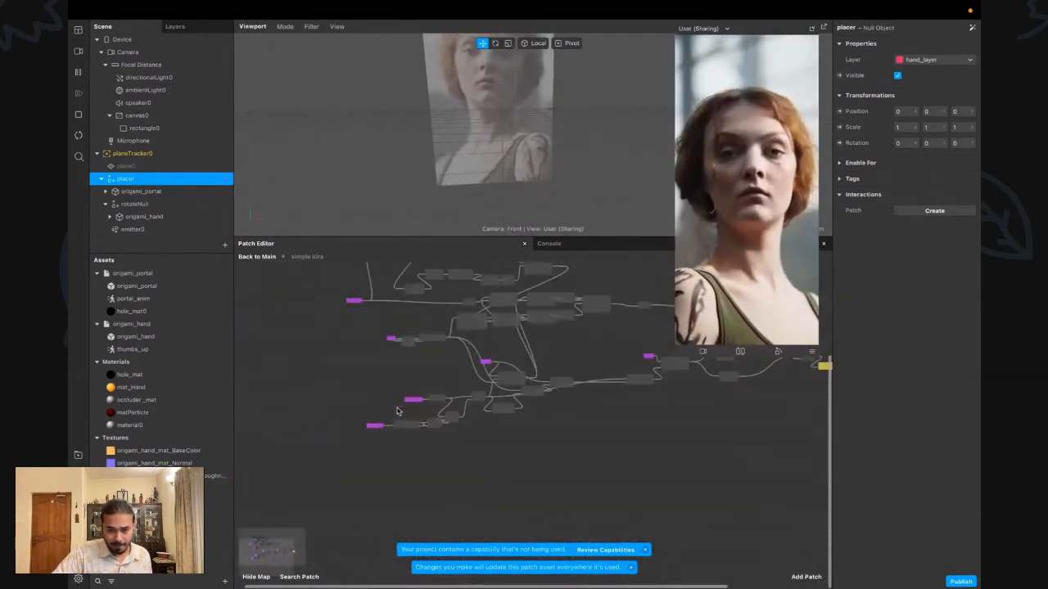
{"action": "scroll", "coordinate": [397, 411], "scroll_direction": "up", "scroll_amount": 6, "text": "alt"}
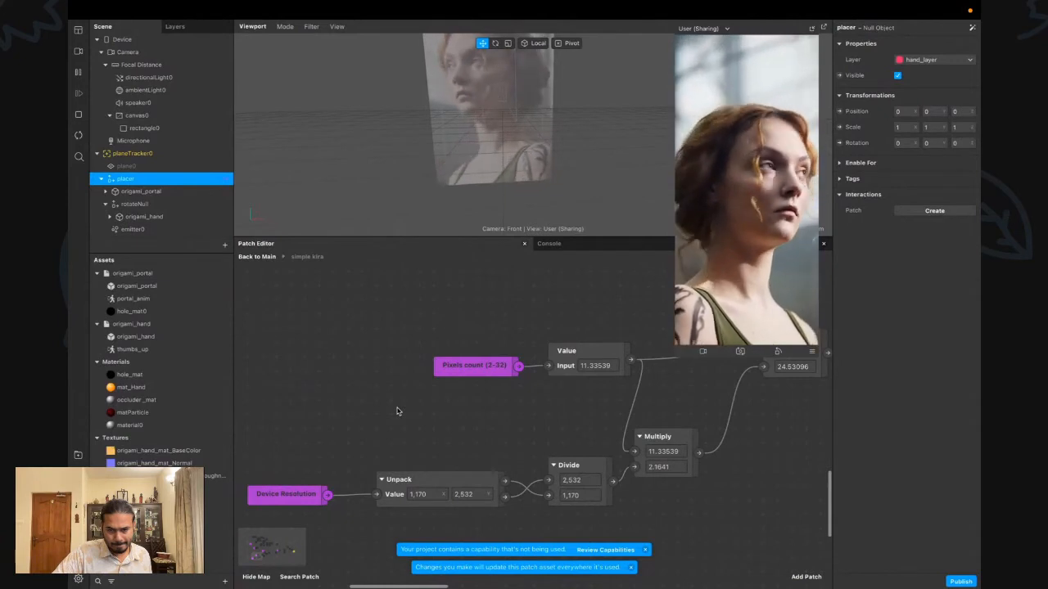
Trace simple kira's patches from UV tile and Sparkle through to the Texture output, and return to the main graph
{"action": "scroll", "coordinate": [397, 411], "scroll_direction": "right", "scroll_amount": 6}
{"action": "scroll", "coordinate": [397, 411], "scroll_direction": "down", "scroll_amount": 2}
{"action": "scroll", "coordinate": [397, 411], "scroll_direction": "up", "scroll_amount": 3}
{"action": "scroll", "coordinate": [397, 411], "scroll_direction": "right", "scroll_amount": 2}
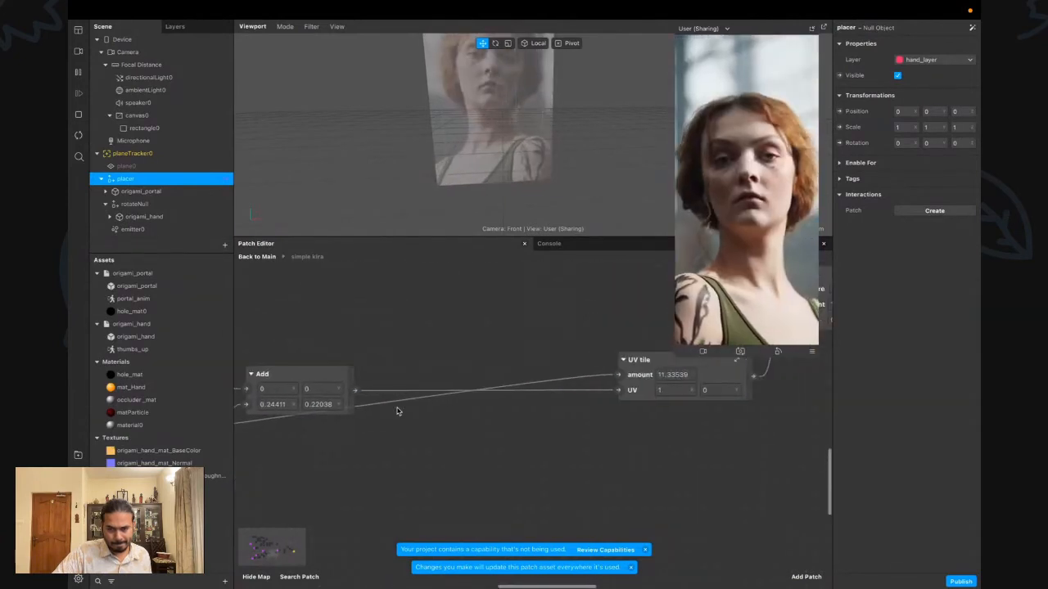
{"action": "scroll", "coordinate": [397, 410], "scroll_direction": "right", "scroll_amount": 4}
{"action": "scroll", "coordinate": [397, 410], "scroll_direction": "up", "scroll_amount": 3}
{"action": "scroll", "coordinate": [397, 411], "scroll_direction": "right", "scroll_amount": 4}
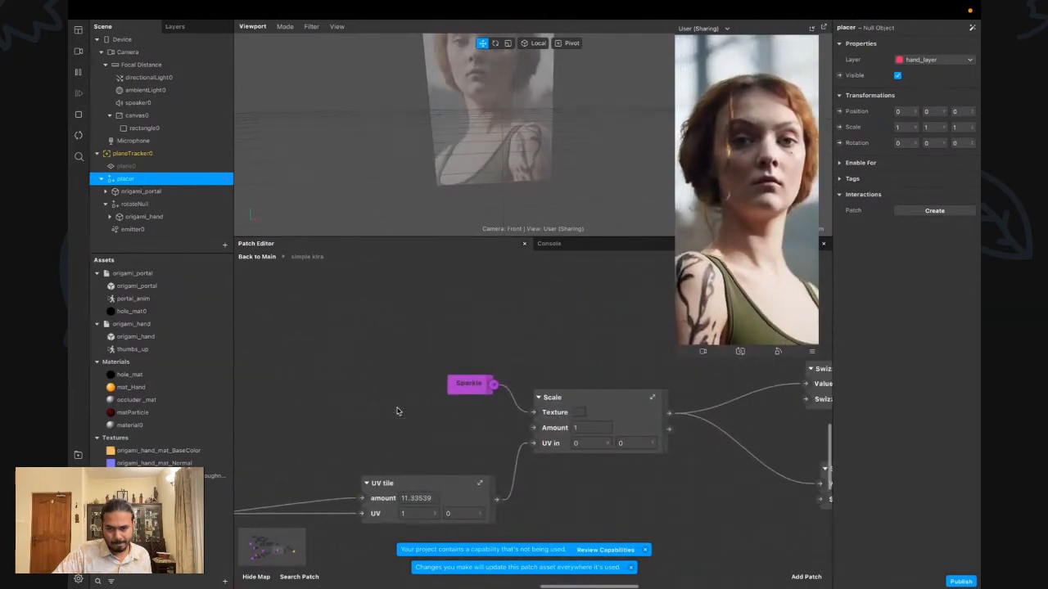
{"action": "scroll", "coordinate": [397, 411], "scroll_direction": "right", "scroll_amount": 12}
{"action": "scroll", "coordinate": [397, 411], "scroll_direction": "right", "scroll_amount": 10}
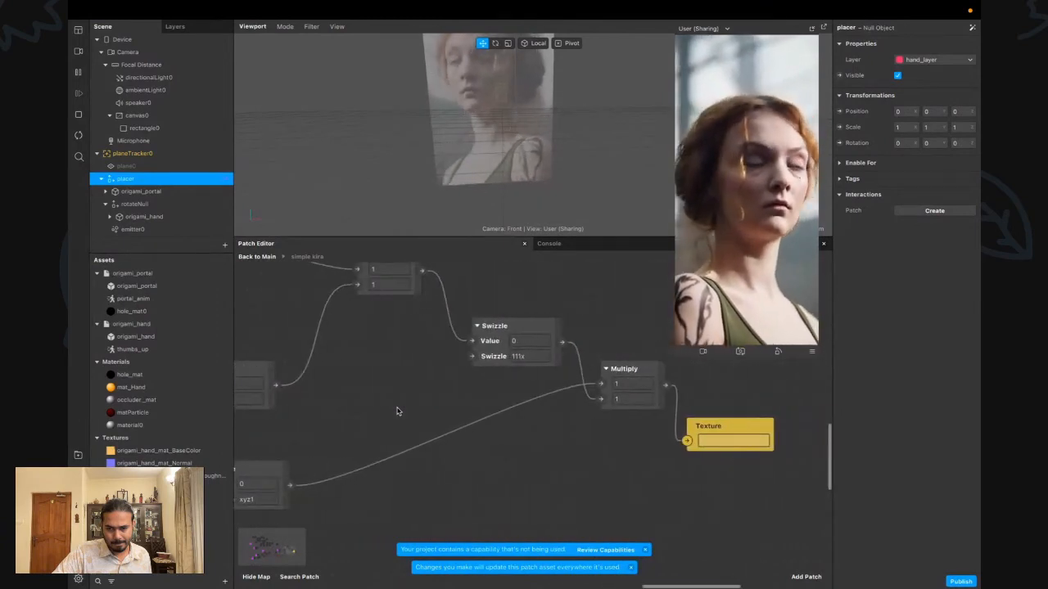
{"action": "scroll", "coordinate": [397, 411], "scroll_direction": "down", "scroll_amount": 3, "text": "ctrl"}
{"action": "scroll", "coordinate": [397, 411], "scroll_direction": "down", "scroll_amount": 2, "text": "ctrl"}
{"action": "scroll", "coordinate": [397, 410], "scroll_direction": "left", "scroll_amount": 3}
{"action": "scroll", "coordinate": [397, 411], "scroll_direction": "up", "scroll_amount": 1}
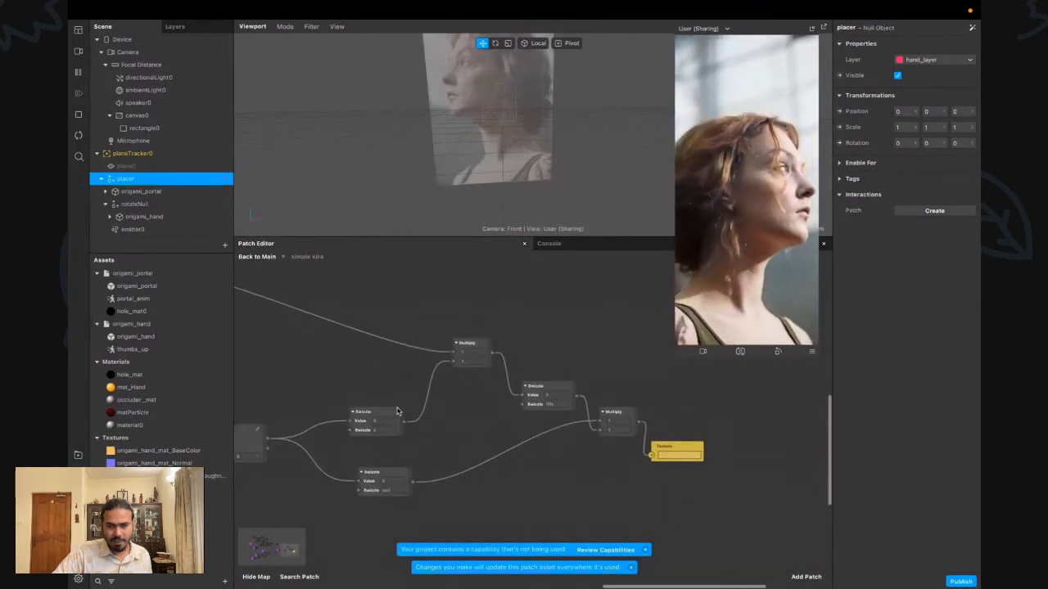
{"action": "left_click", "coordinate": [263, 259]}
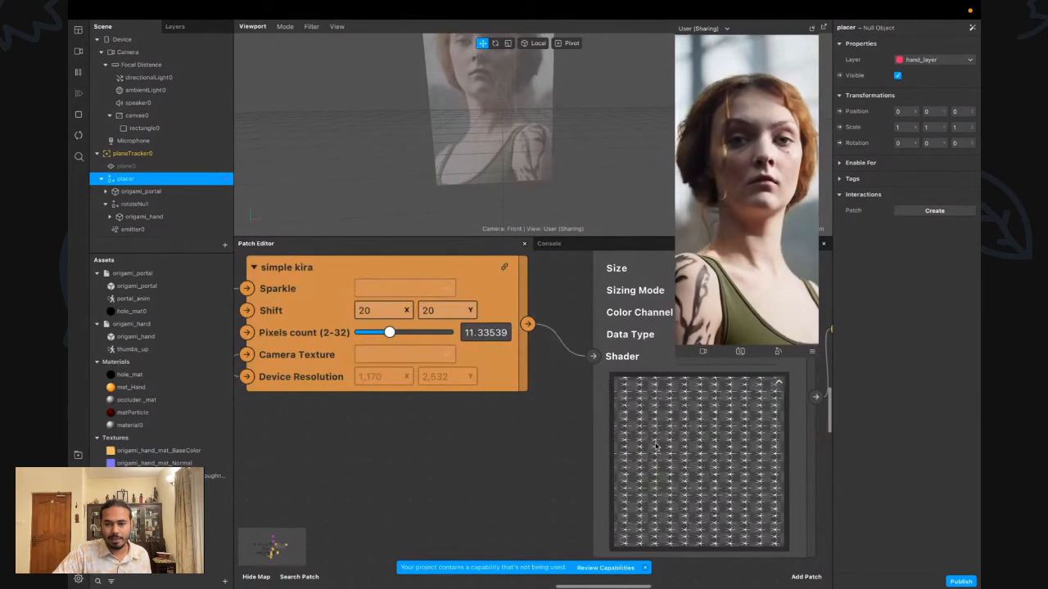
Disconnect cameraTexture0 from simple kira's Camera Texture input and reconnect its RGBA output
{"action": "scroll", "coordinate": [421, 424], "scroll_direction": "left", "scroll_amount": 5}
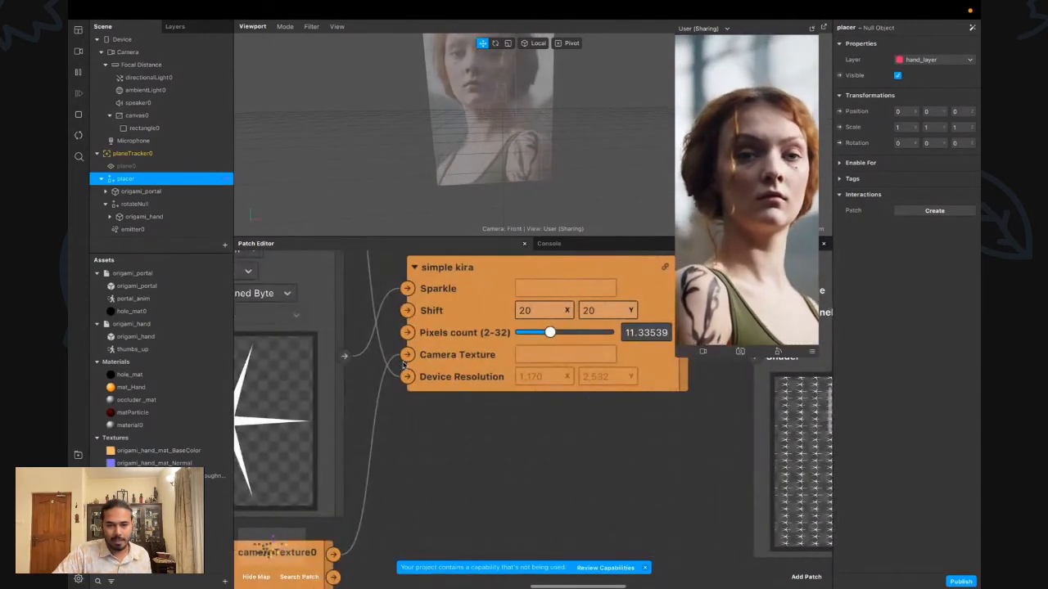
{"action": "left_click_drag", "start_coordinate": [408, 354], "coordinate": [380, 510]}
{"action": "scroll", "coordinate": [409, 499], "scroll_direction": "left", "scroll_amount": 3}
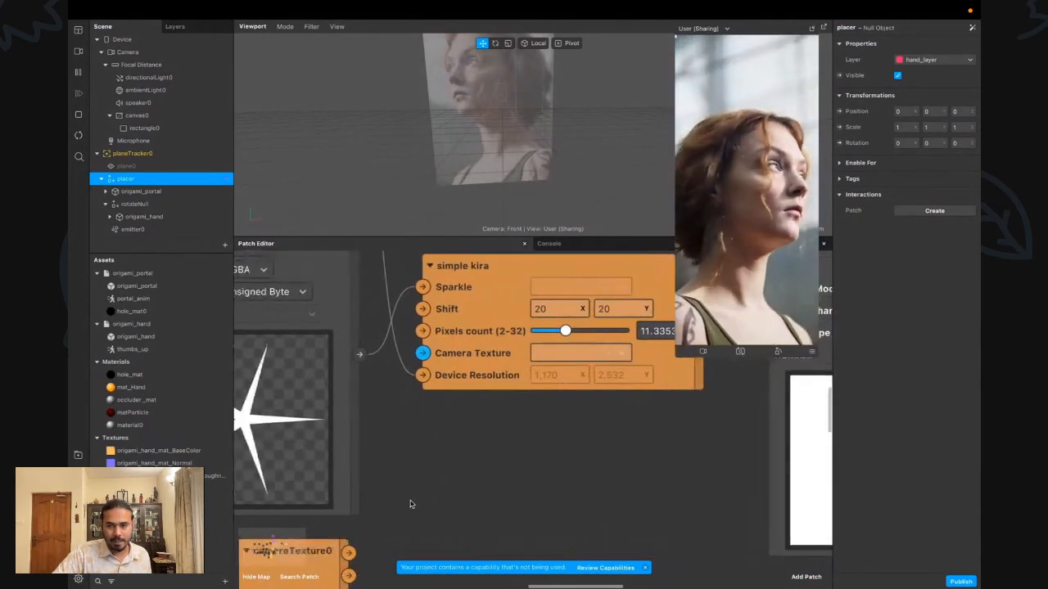
{"action": "left_click_drag", "start_coordinate": [373, 551], "coordinate": [448, 354]}
Move the cameraTexture0 patch directly below simple kira and check the render pass preview
{"action": "left_click", "coordinate": [338, 561]}
{"action": "left_click_drag", "start_coordinate": [338, 562], "coordinate": [511, 481]}
{"action": "scroll", "coordinate": [511, 483], "scroll_direction": "right", "scroll_amount": 5}
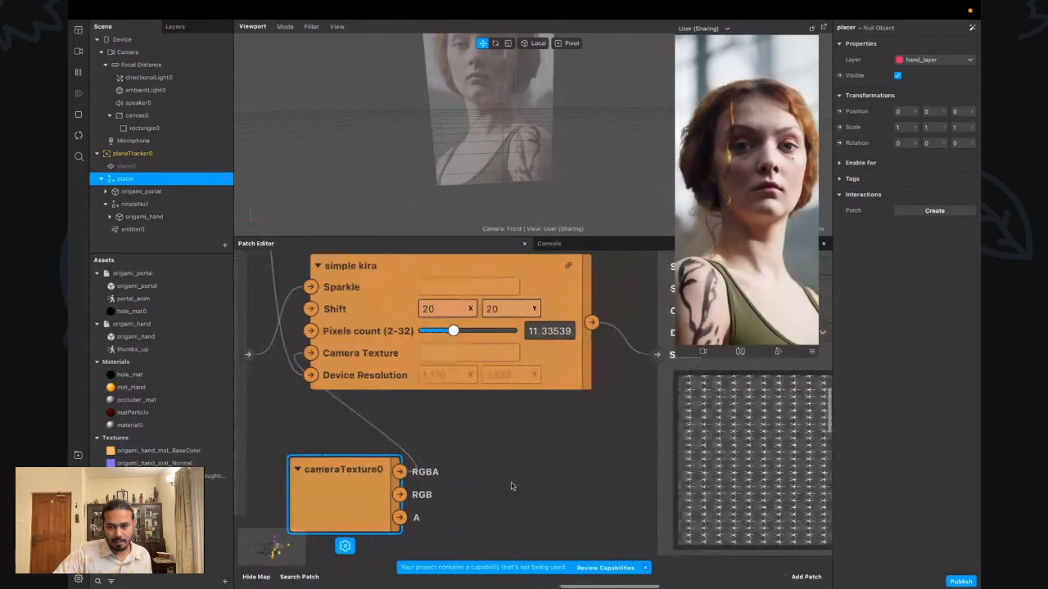
{"action": "scroll", "coordinate": [511, 485], "scroll_direction": "right", "scroll_amount": 2}
{"action": "scroll", "coordinate": [613, 440], "scroll_direction": "left", "scroll_amount": 3}
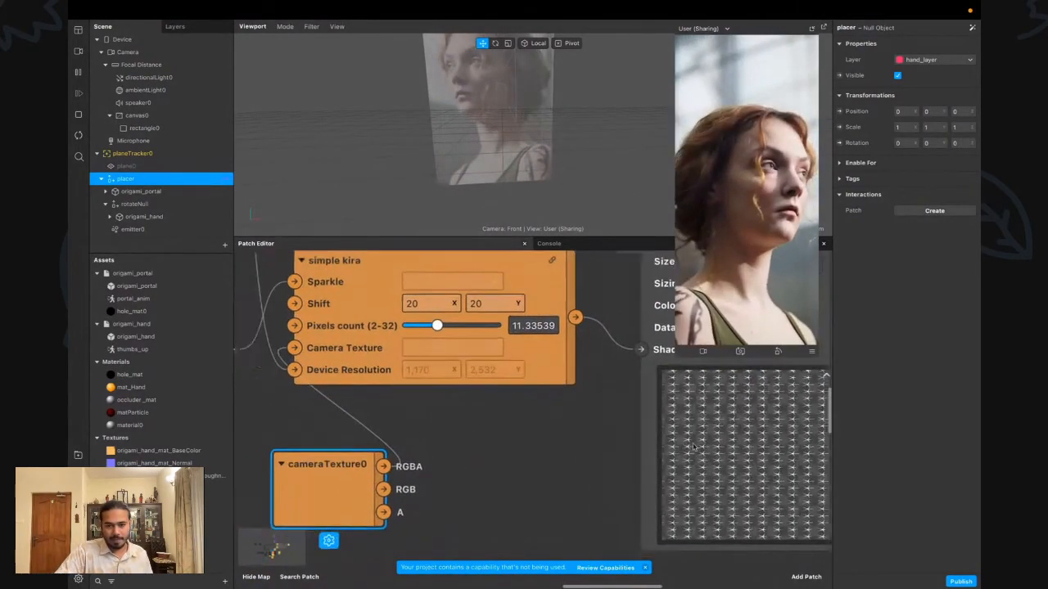
Add a Divide patch that divides the Device patch's Screen Size by its third output, and feed the result into simple kira's Device Resolution
{"action": "scroll", "coordinate": [617, 441], "scroll_direction": "right", "scroll_amount": 4}
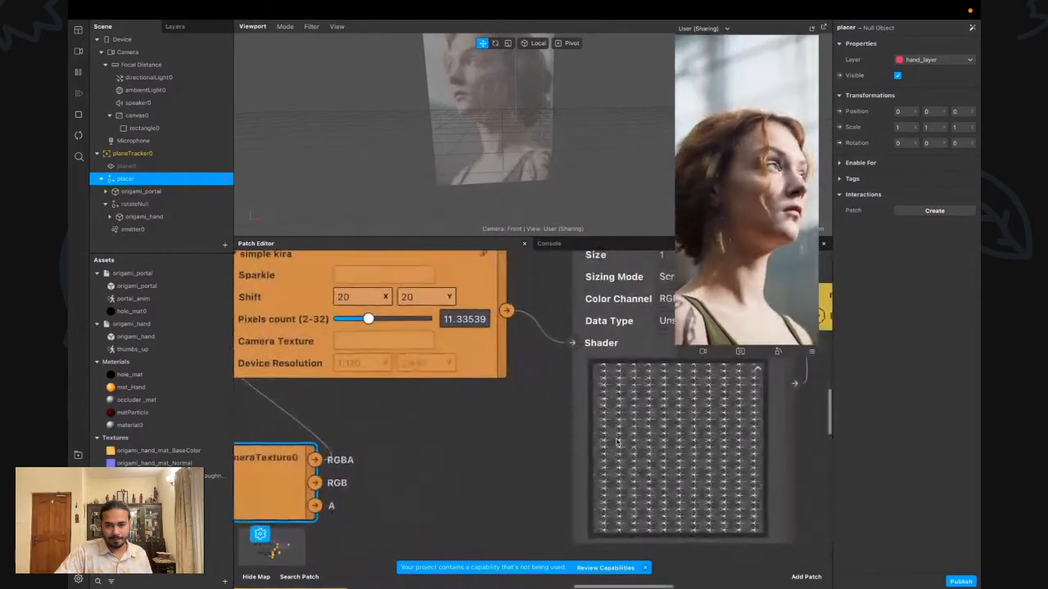
{"action": "scroll", "coordinate": [370, 307], "scroll_direction": "left", "scroll_amount": 2}
{"action": "scroll", "coordinate": [371, 308], "scroll_direction": "right", "scroll_amount": 1}
{"action": "left_click", "coordinate": [371, 308]}
{"action": "scroll", "coordinate": [372, 366], "scroll_direction": "left", "scroll_amount": 8}
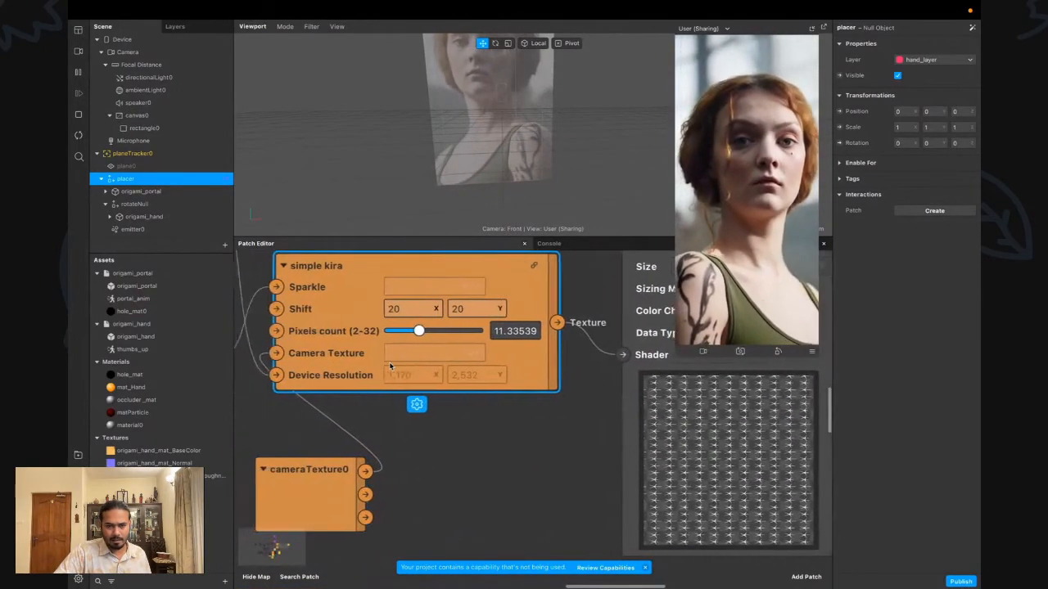
{"action": "scroll", "coordinate": [424, 366], "scroll_direction": "down", "scroll_amount": 4, "text": "ctrl"}
{"action": "scroll", "coordinate": [423, 367], "scroll_direction": "up", "scroll_amount": 5}
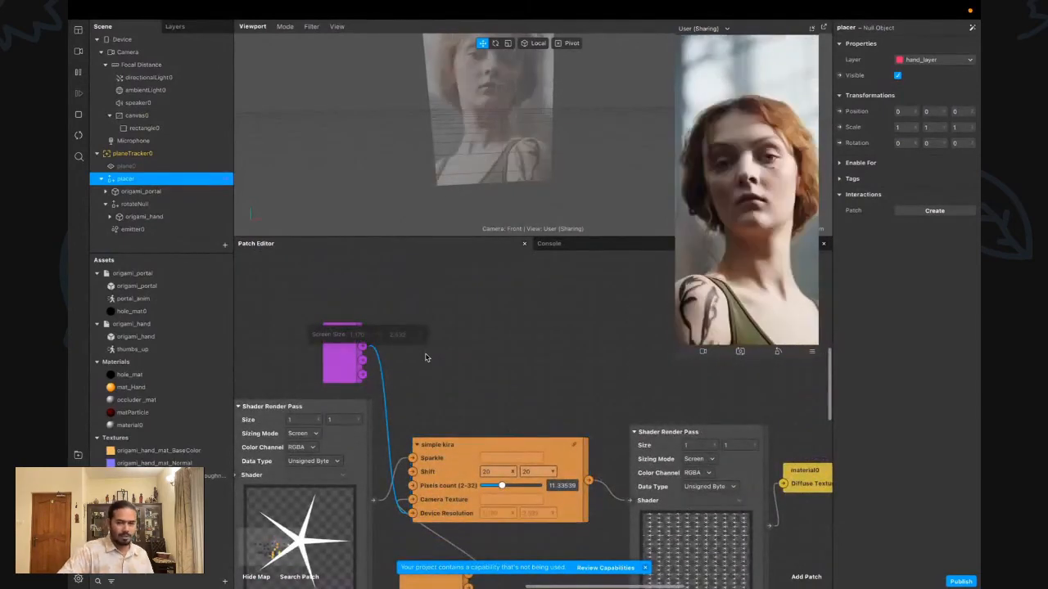
{"action": "left_click_drag", "start_coordinate": [364, 350], "coordinate": [428, 348]}
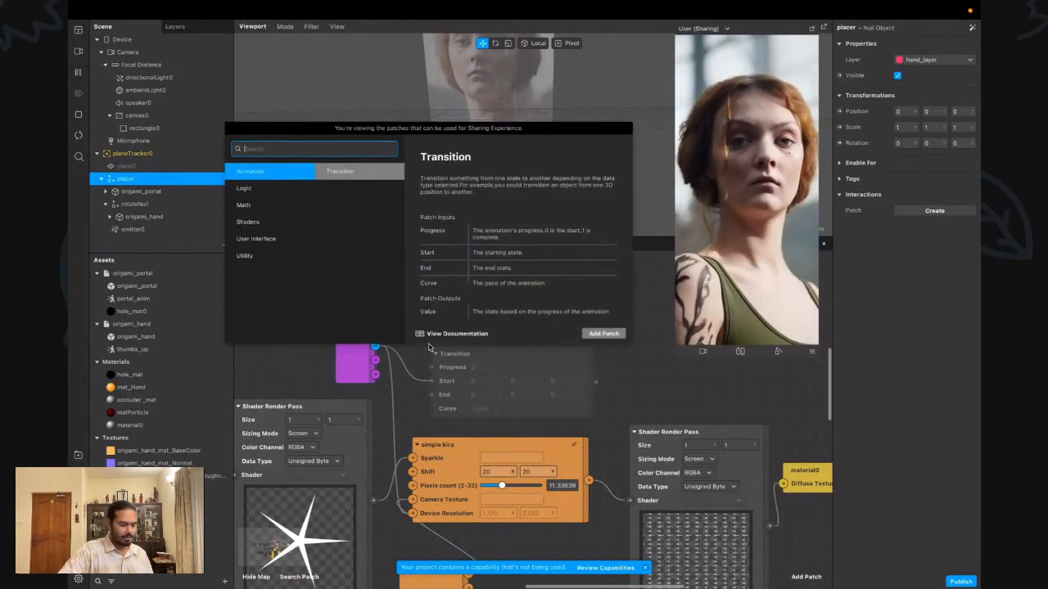
{"action": "type", "text": "divi"}
{"action": "key", "text": "Return"}
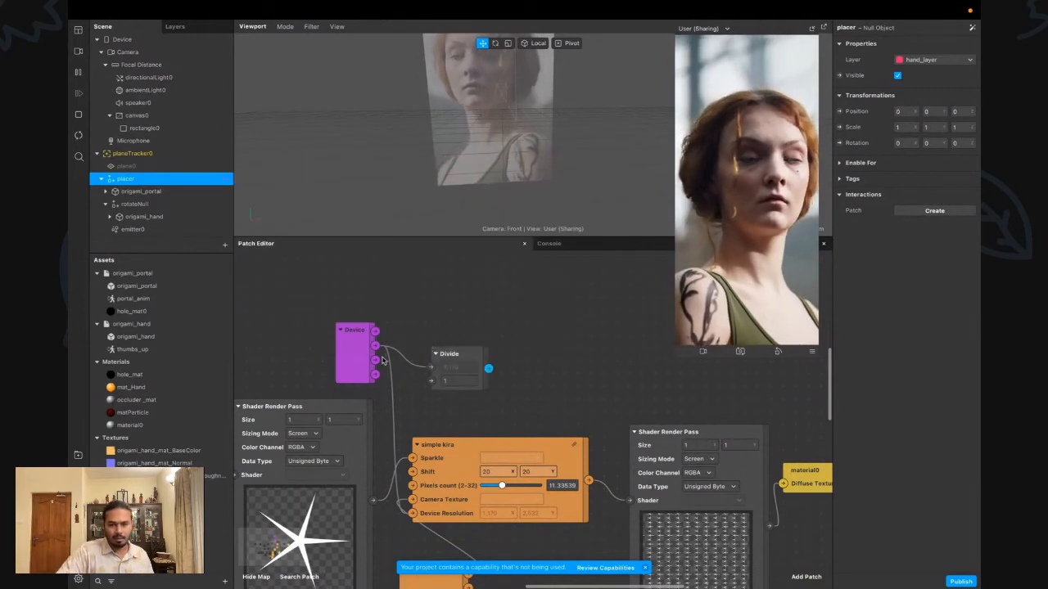
{"action": "left_click_drag", "start_coordinate": [375, 360], "coordinate": [431, 382]}
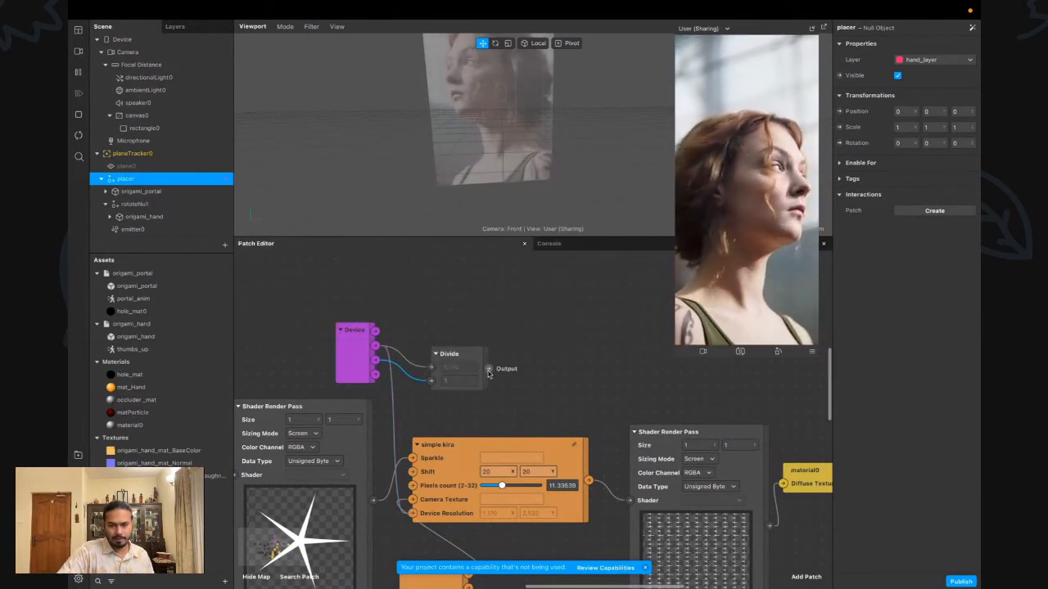
{"action": "left_click_drag", "start_coordinate": [412, 513], "coordinate": [413, 513]}
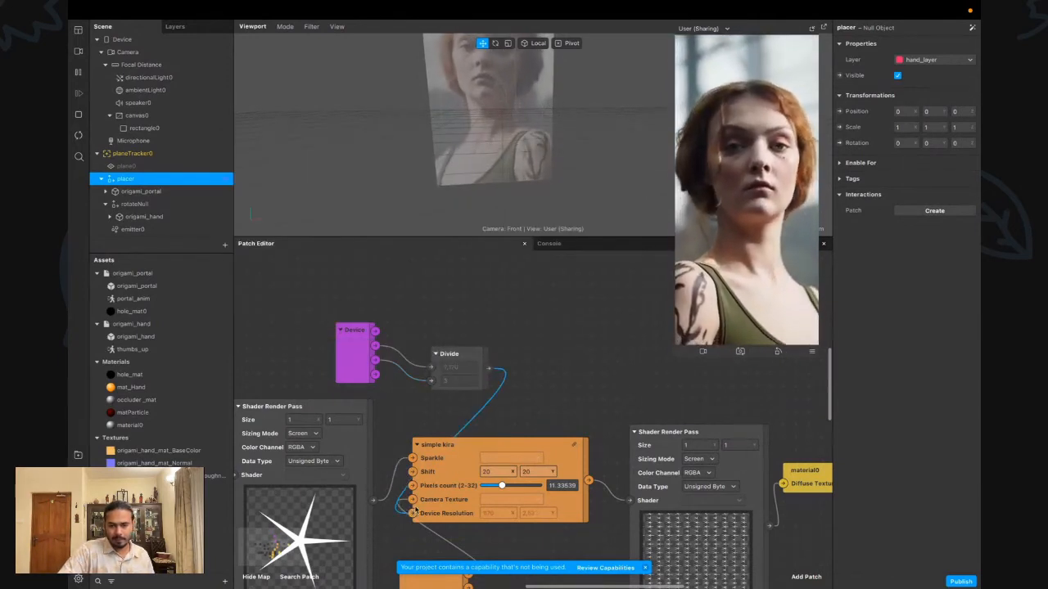
Set simple kira's Pixels count to about 7.9 and switch the preview source to the FaceTime HD Camera
{"action": "scroll", "coordinate": [460, 478], "scroll_direction": "down", "scroll_amount": 5}
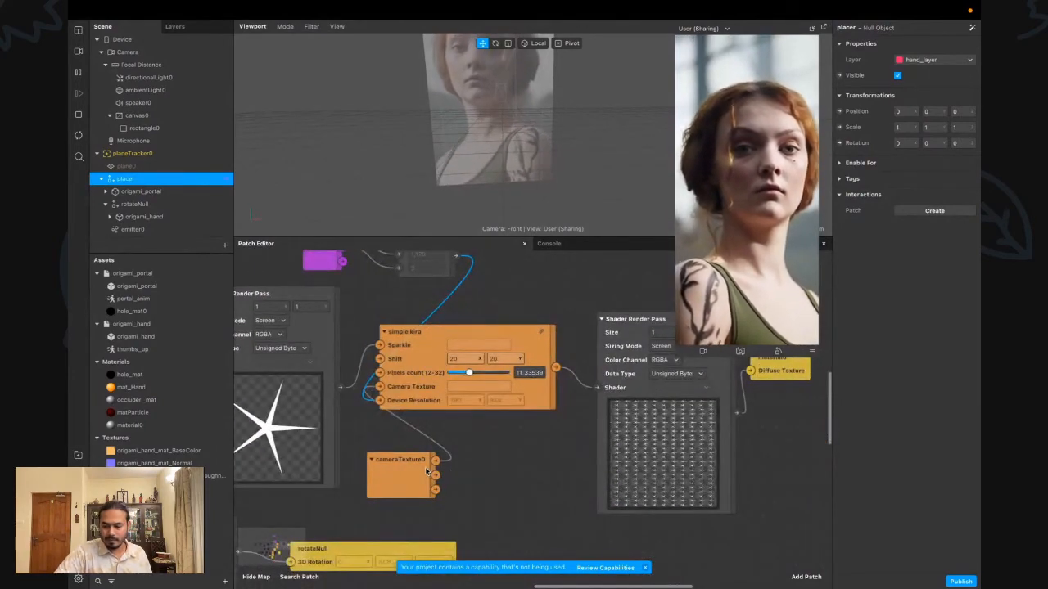
{"action": "left_click_drag", "start_coordinate": [487, 376], "coordinate": [464, 375]}
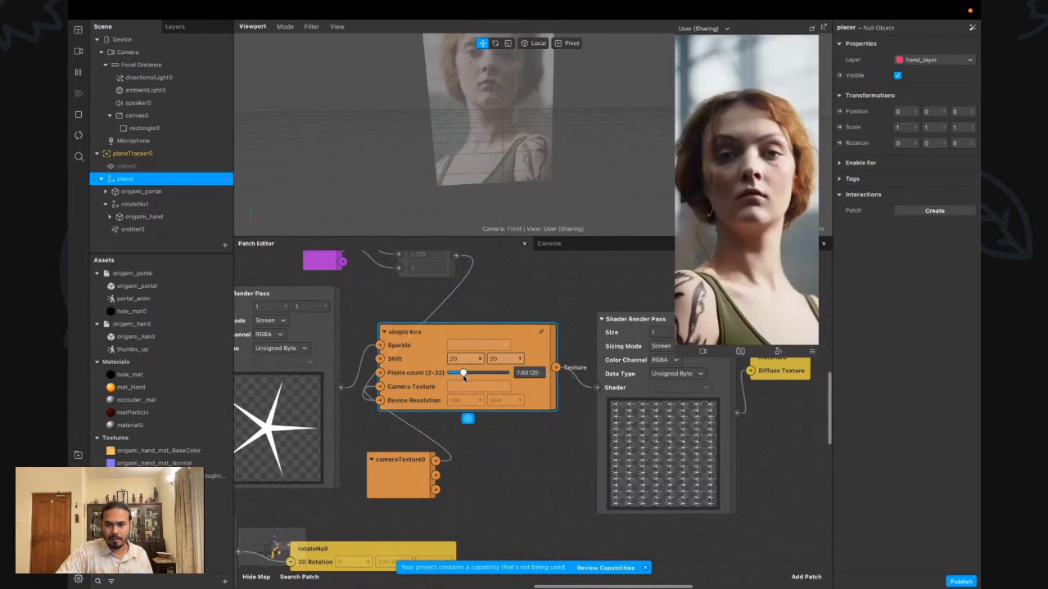
{"action": "left_click", "coordinate": [79, 52]}
{"action": "left_click", "coordinate": [152, 69]}
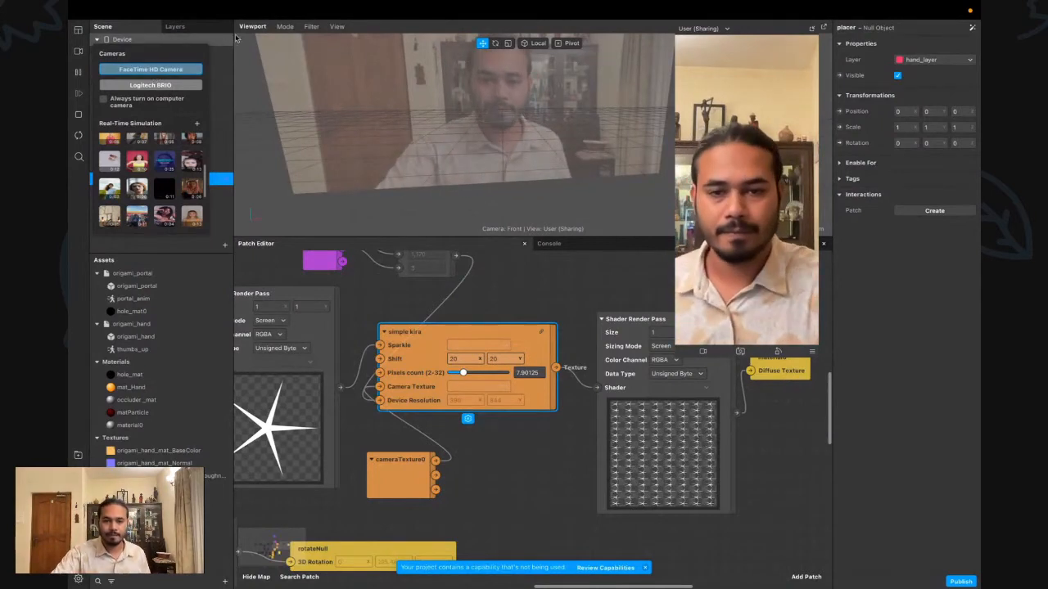
Set simple kira's Shift to 1 in both X and Y
{"action": "left_click", "coordinate": [465, 359]}
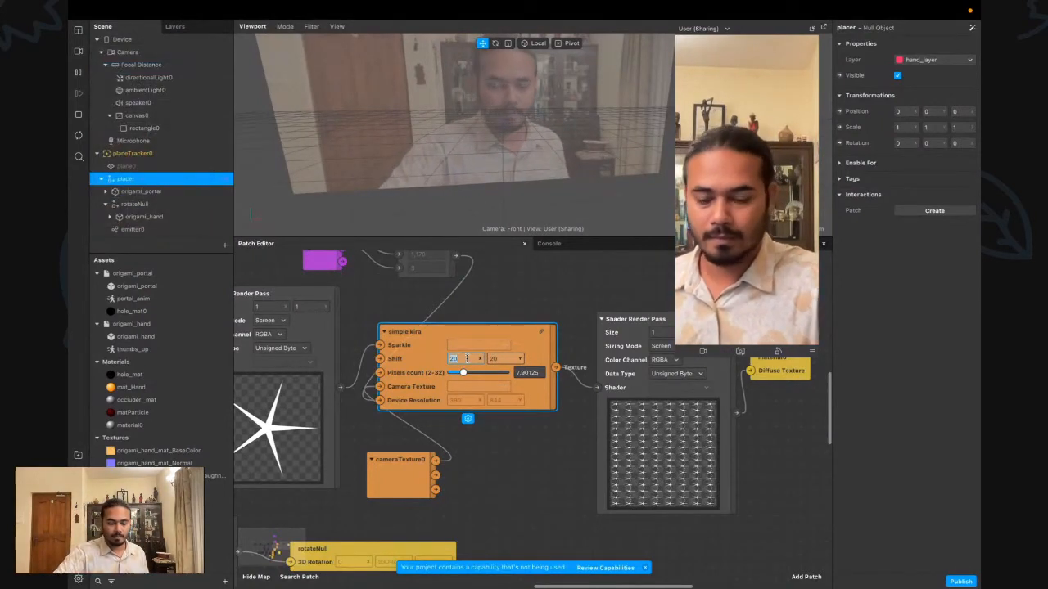
{"action": "type", "text": "1"}
{"action": "key", "text": "Tab"}
{"action": "type", "text": "1"}
{"action": "key", "text": "Tab"}
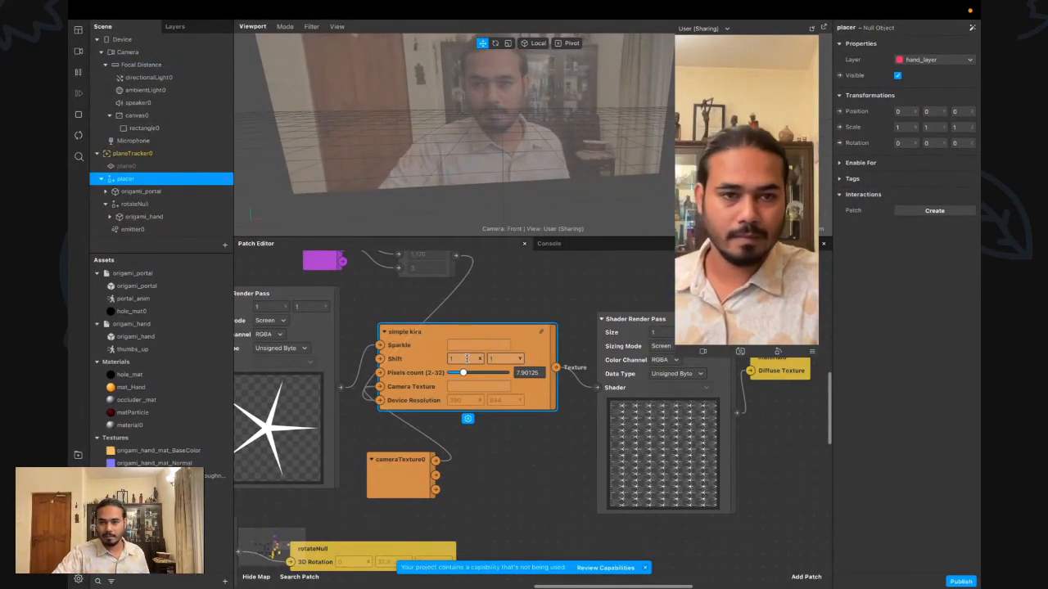
{"action": "left_click", "coordinate": [492, 445]}
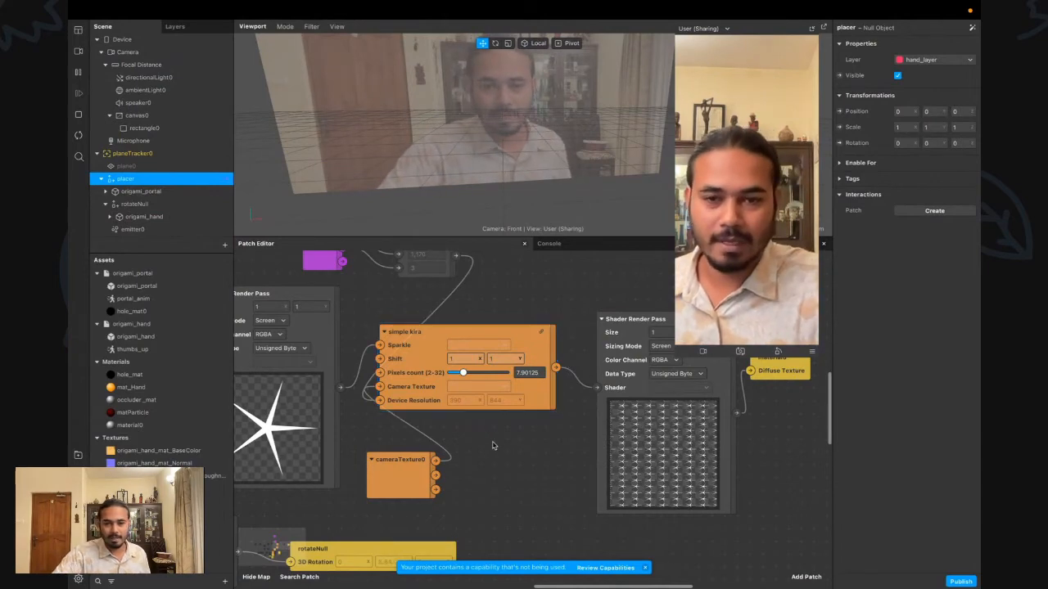
Move the SDF star patches and their Shader Render Pass as a group up and away from simple kira
{"action": "scroll", "coordinate": [393, 418], "scroll_direction": "left", "scroll_amount": 5}
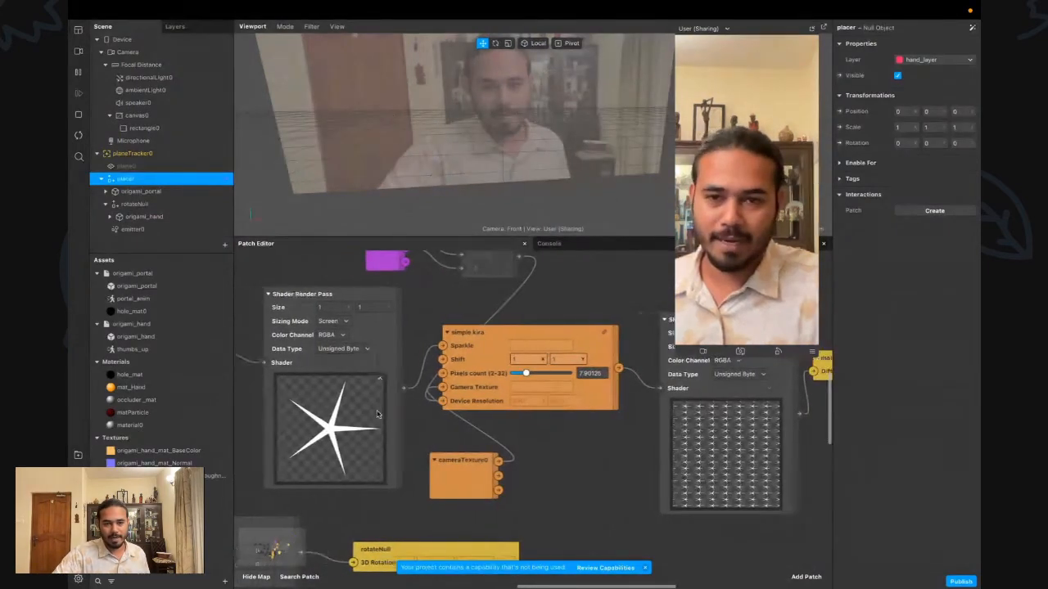
{"action": "scroll", "coordinate": [378, 414], "scroll_direction": "down", "scroll_amount": 5}
{"action": "scroll", "coordinate": [378, 415], "scroll_direction": "left", "scroll_amount": 2}
{"action": "scroll", "coordinate": [308, 393], "scroll_direction": "left", "scroll_amount": 2}
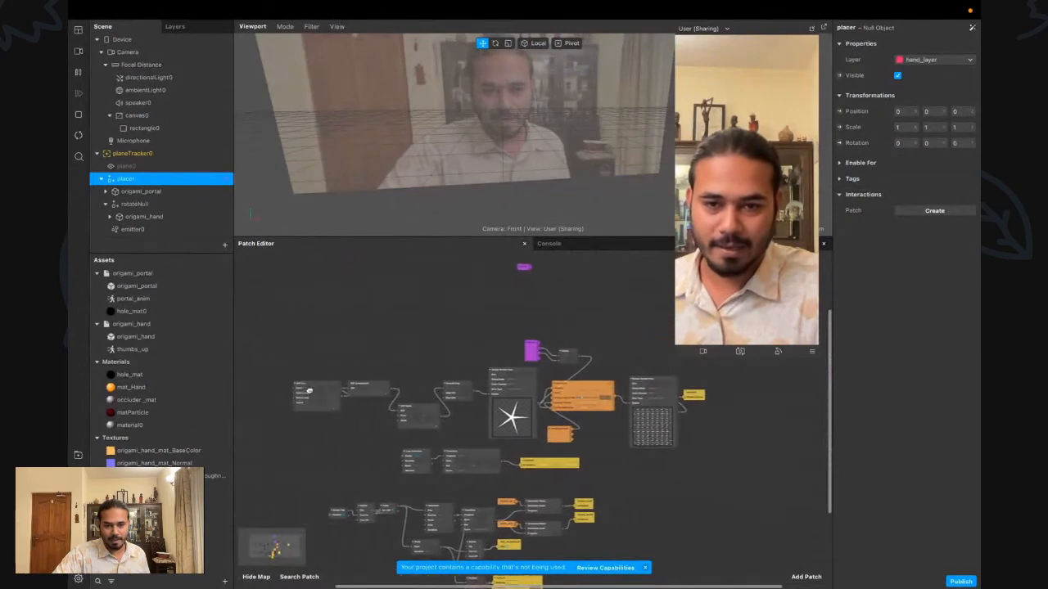
{"action": "left_click_drag", "start_coordinate": [285, 381], "coordinate": [410, 337]}
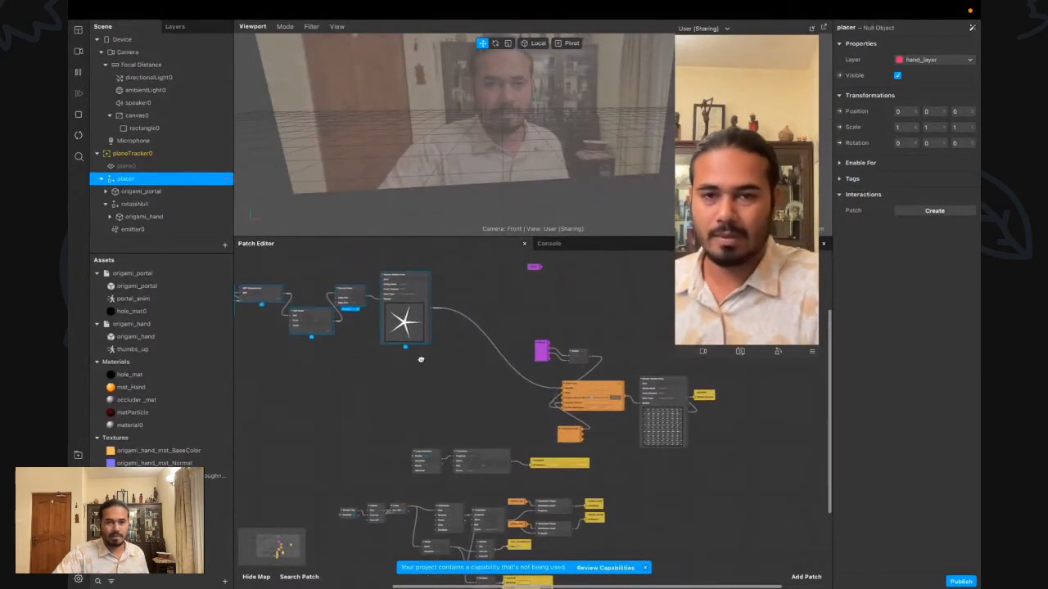
{"action": "left_click", "coordinate": [422, 360]}
Switch to Chrome and run a Google search for "sparkle texture png" in a new tab
{"action": "key", "text": "super+Tab"}
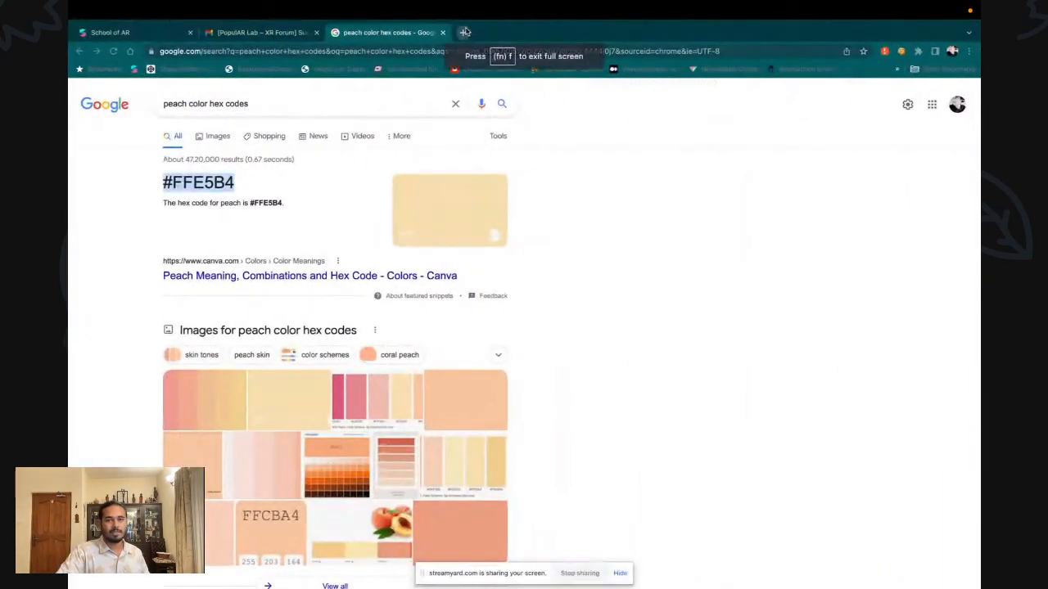
{"action": "left_click", "coordinate": [462, 30]}
{"action": "type", "text": "spark"}
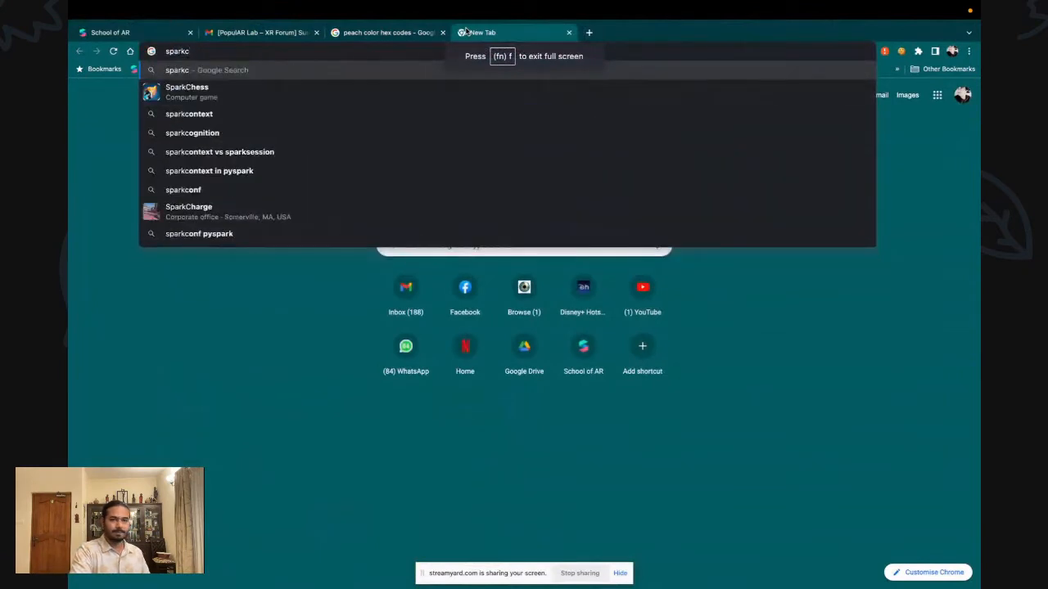
{"action": "type", "text": "le"}
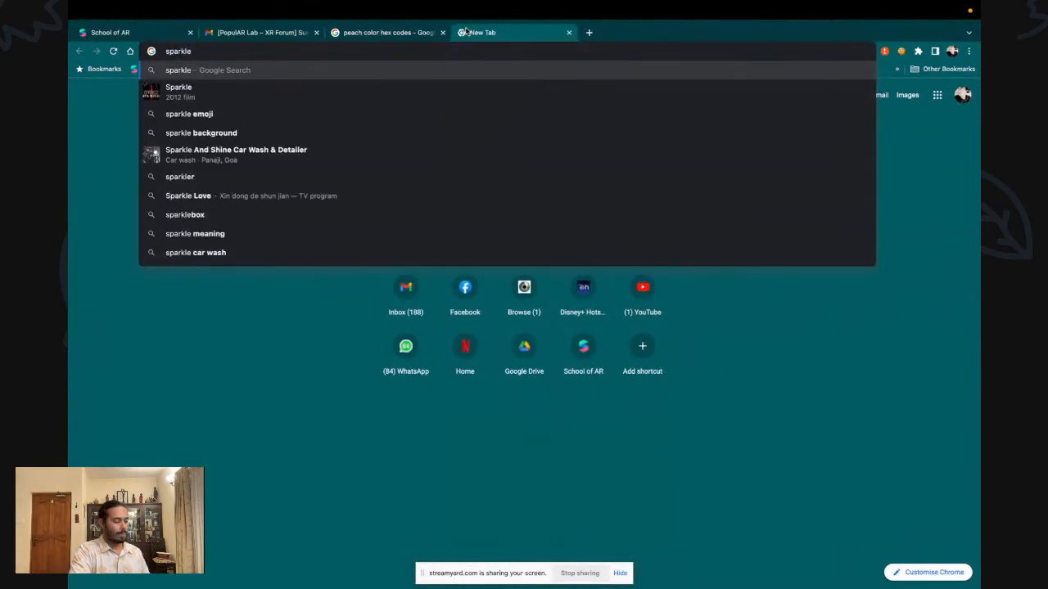
{"action": "type", "text": " textujre"}
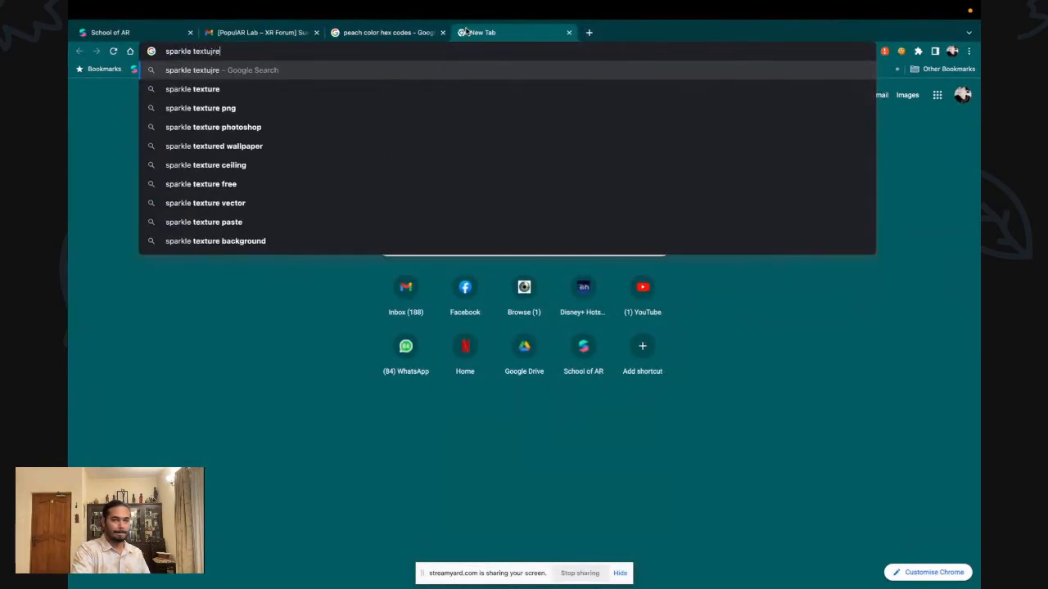
{"action": "key", "text": "BackSpace"}
{"action": "type", "text": "re p"}
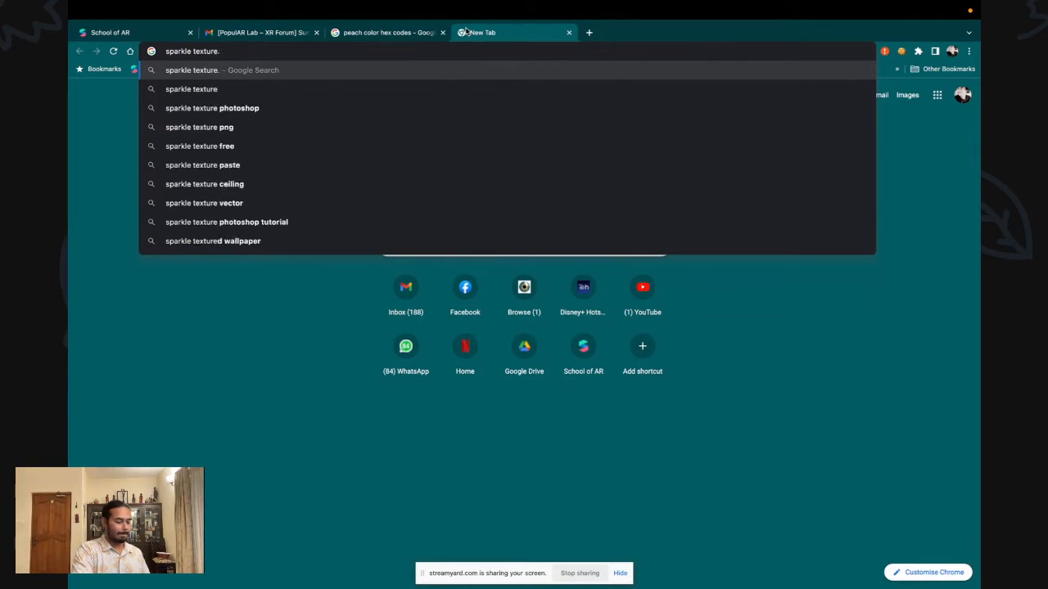
{"action": "type", "text": "ng"}
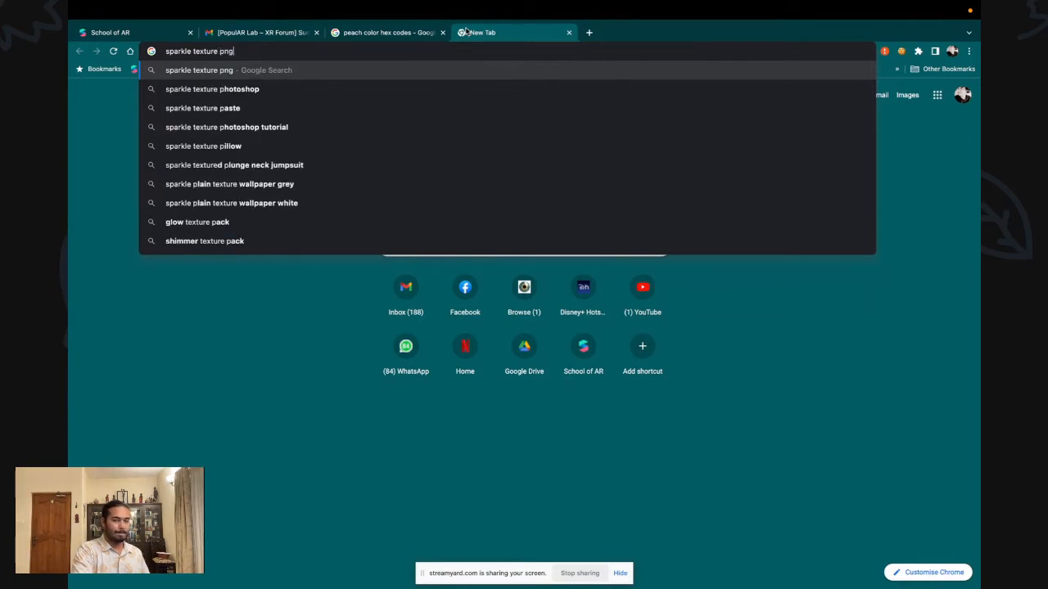
{"action": "key", "text": "Return"}
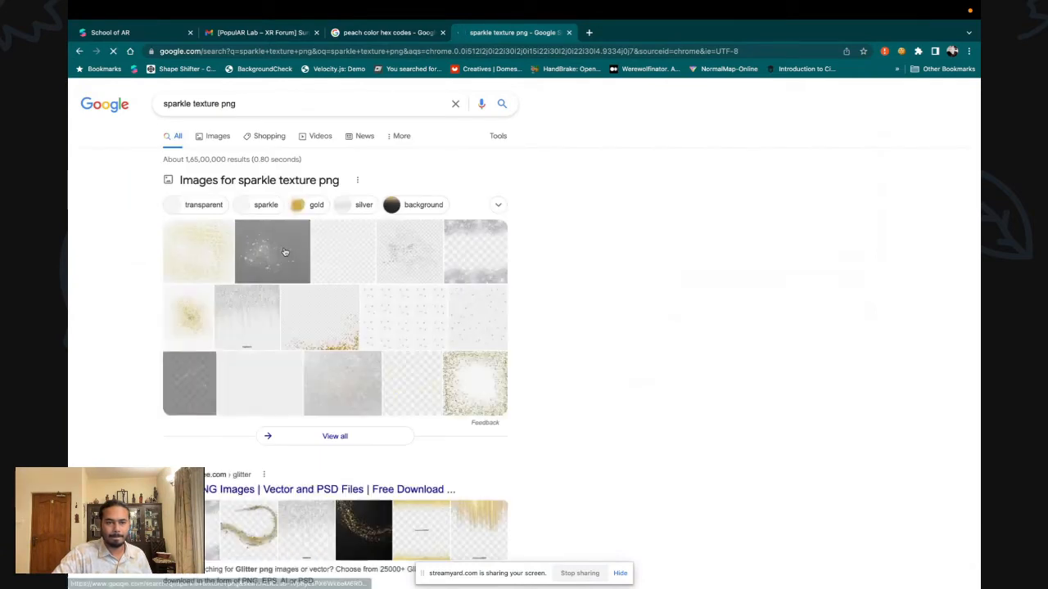
Scan the results, refine the search to "single sparkle texture png" and show the image results
{"action": "scroll", "coordinate": [556, 328], "scroll_direction": "down", "scroll_amount": 3}
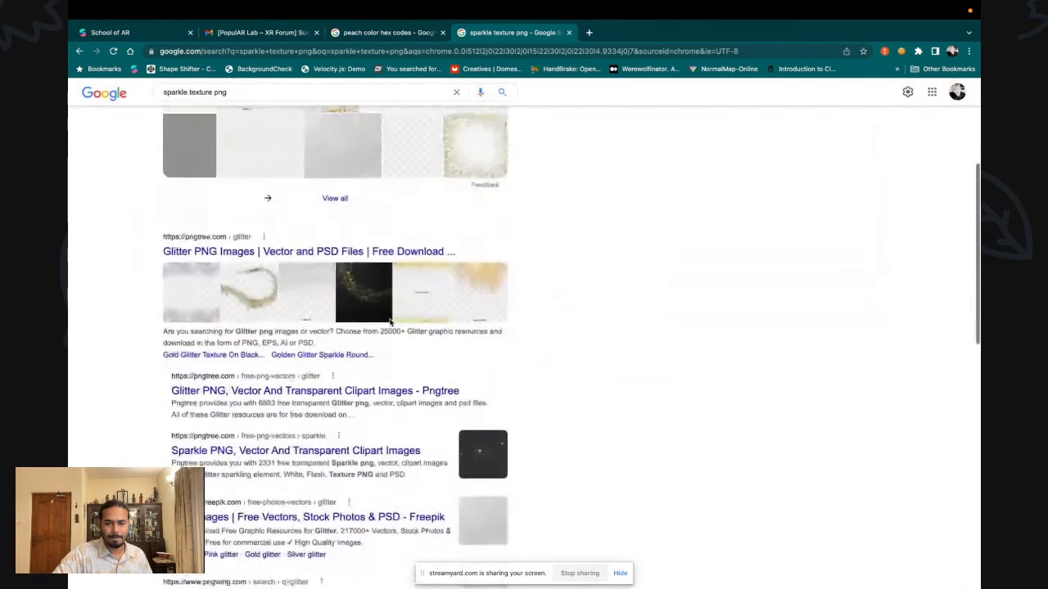
{"action": "scroll", "coordinate": [388, 323], "scroll_direction": "up", "scroll_amount": 3}
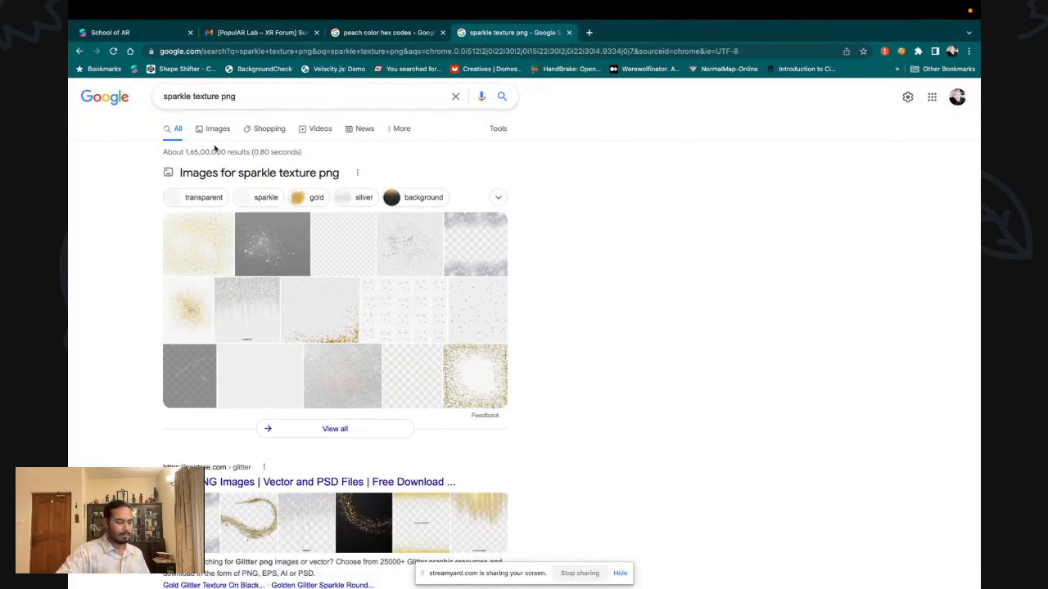
{"action": "left_click", "coordinate": [165, 96]}
{"action": "type", "text": "si"}
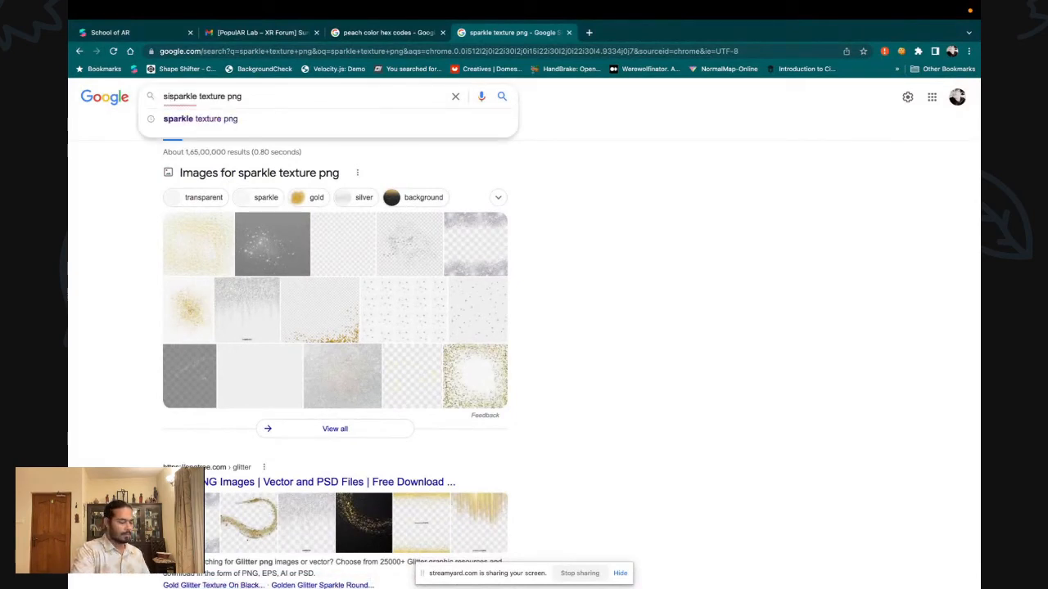
{"action": "type", "text": "ngle"}
{"action": "key", "text": "Return"}
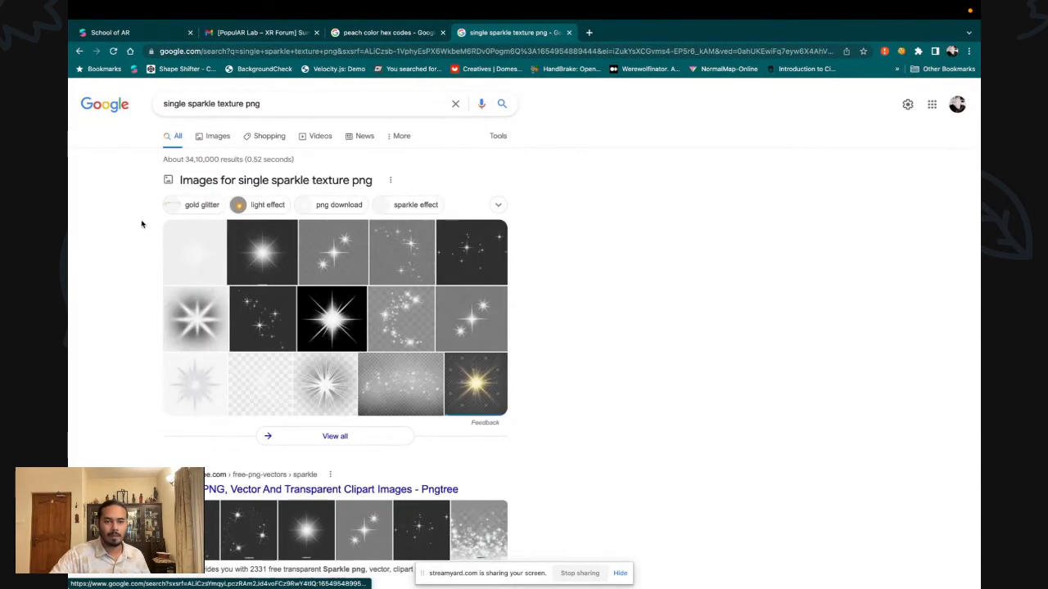
{"action": "left_click", "coordinate": [256, 187]}
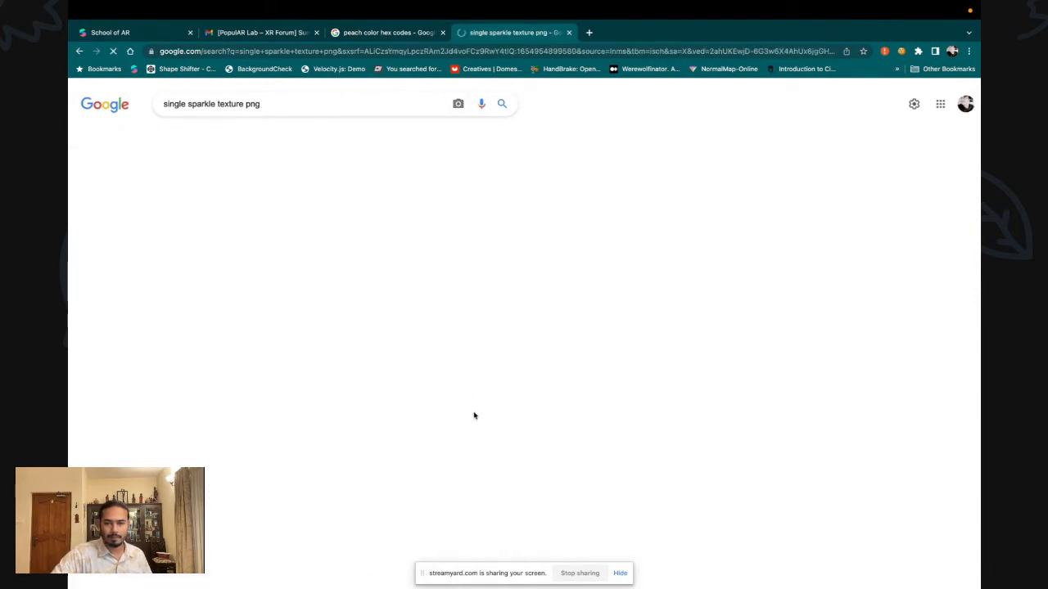
Open the source page of the white eight-pointed sparkle on black, "Download Free Sparkle PNG", from the image results
{"action": "scroll", "coordinate": [421, 415], "scroll_direction": "down", "scroll_amount": 1}
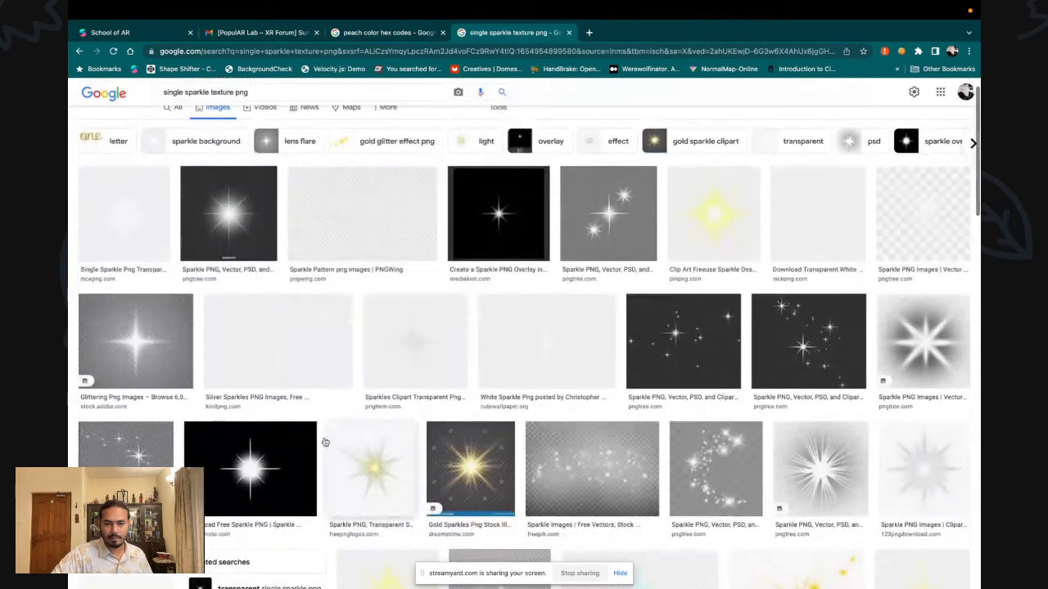
{"action": "left_click", "coordinate": [225, 466]}
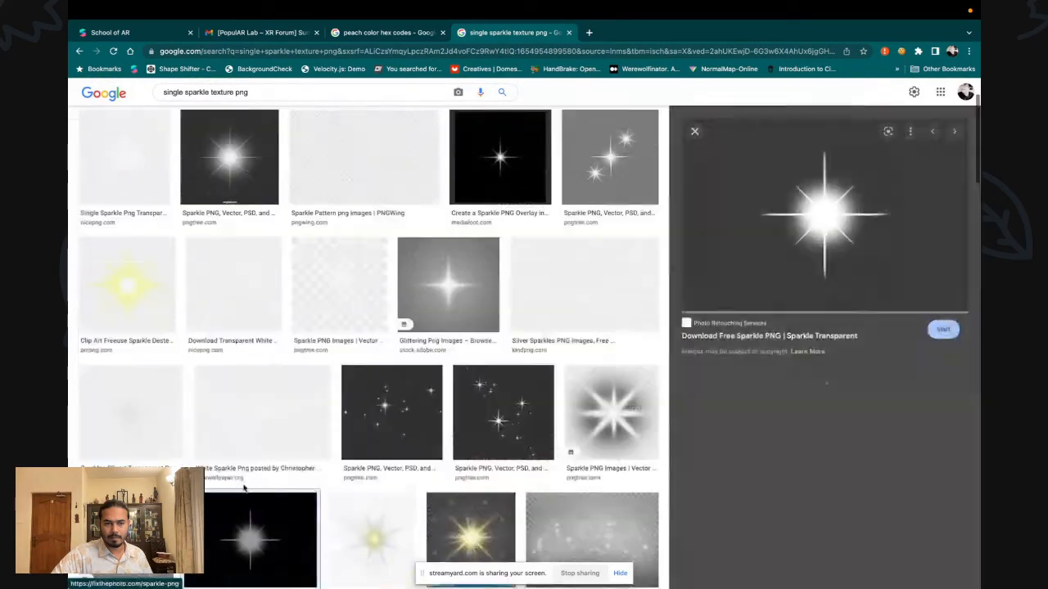
{"action": "left_click", "coordinate": [809, 307]}
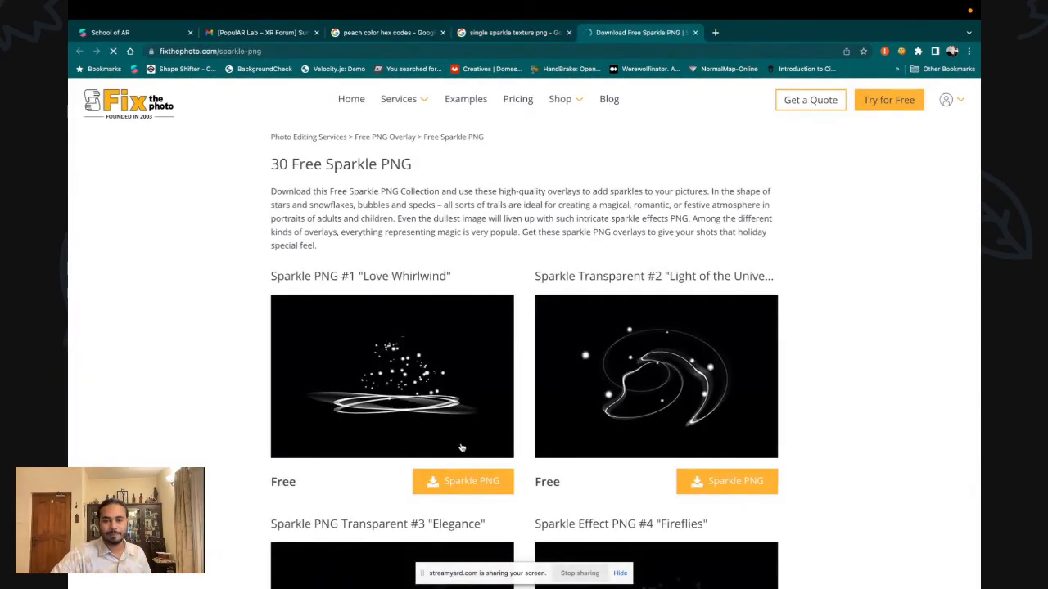
Find the eight-pointed white sparkle, #28 "Sense of Life", in the free sparkle collection and open its download page
{"action": "scroll", "coordinate": [533, 328], "scroll_direction": "down", "scroll_amount": 1}
{"action": "scroll", "coordinate": [615, 466], "scroll_direction": "down", "scroll_amount": 10}
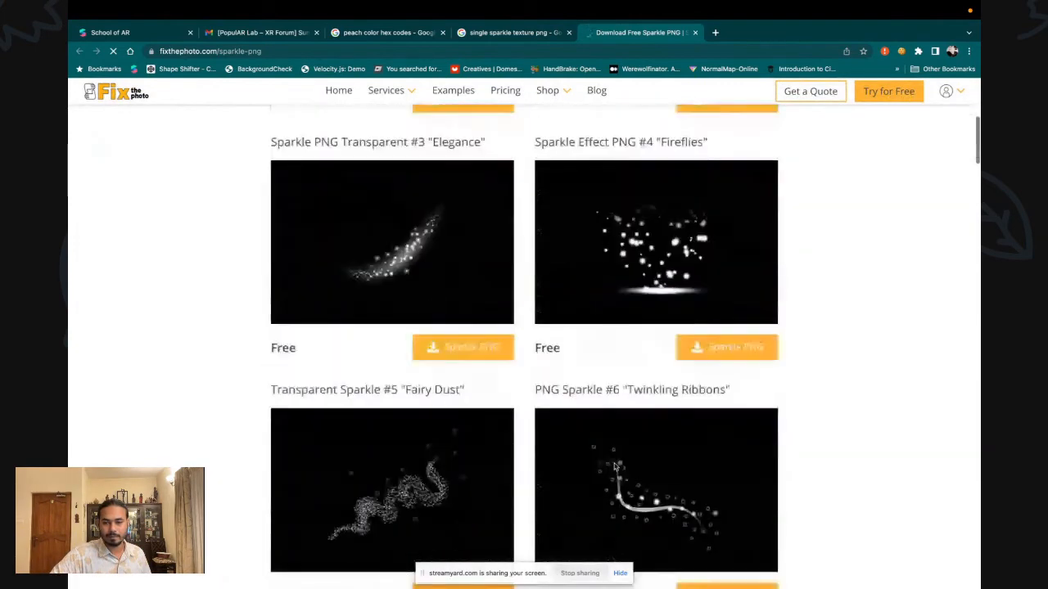
{"action": "scroll", "coordinate": [614, 466], "scroll_direction": "down", "scroll_amount": 14}
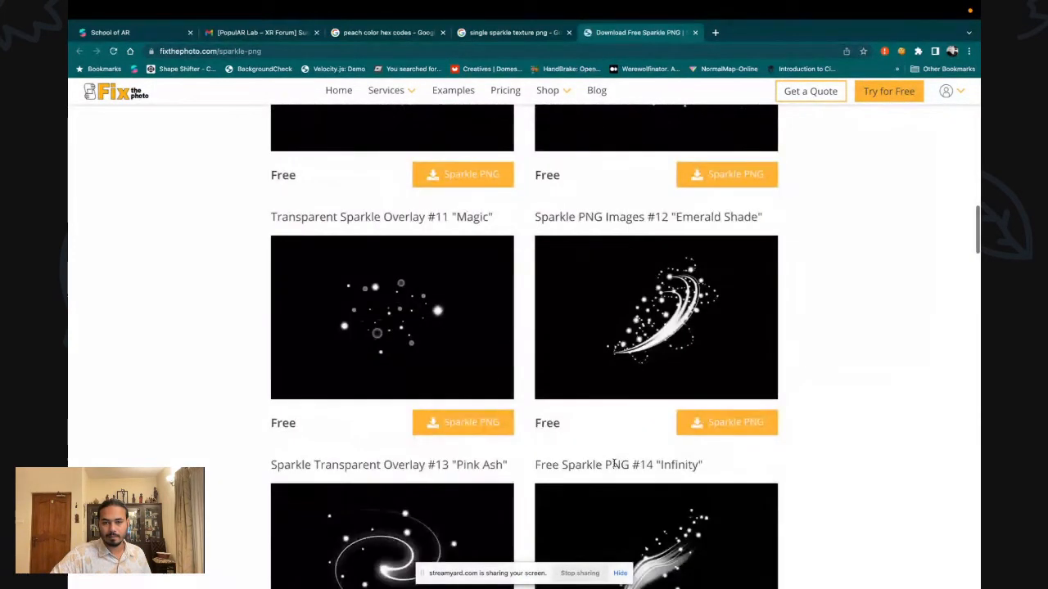
{"action": "scroll", "coordinate": [614, 467], "scroll_direction": "down", "scroll_amount": 13}
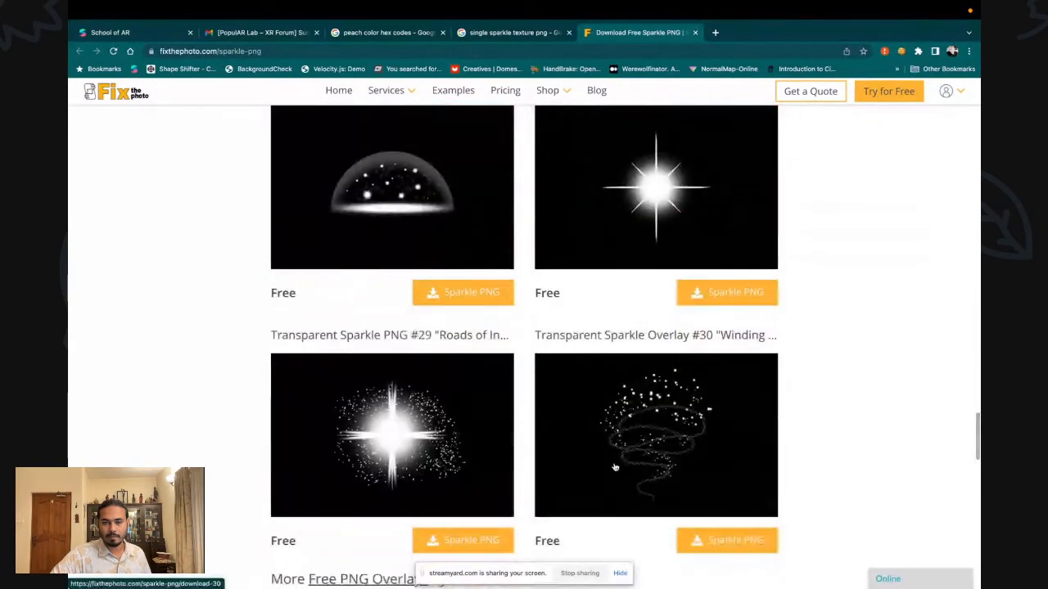
{"action": "left_click", "coordinate": [708, 307]}
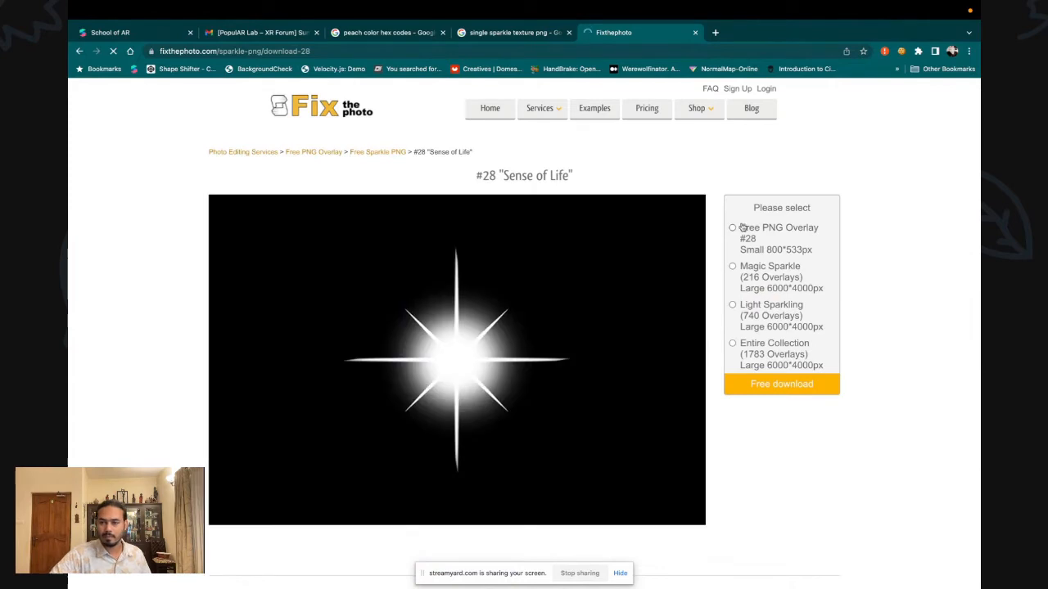
Download the free small 800*533px version of PNG overlay #28 and dismiss the email form
{"action": "left_click", "coordinate": [733, 228]}
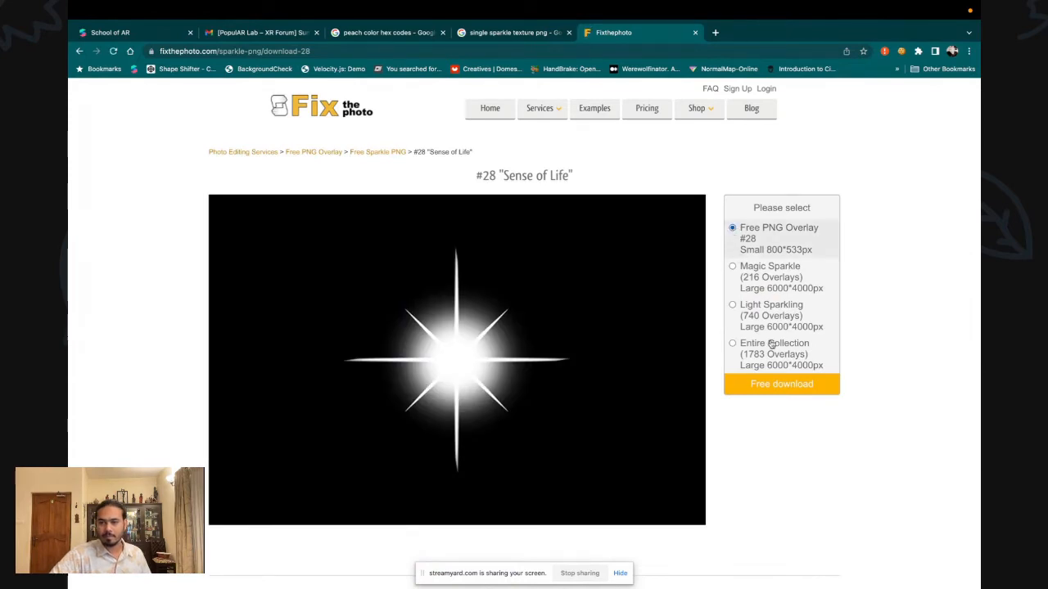
{"action": "scroll", "coordinate": [757, 366], "scroll_direction": "down", "scroll_amount": 2}
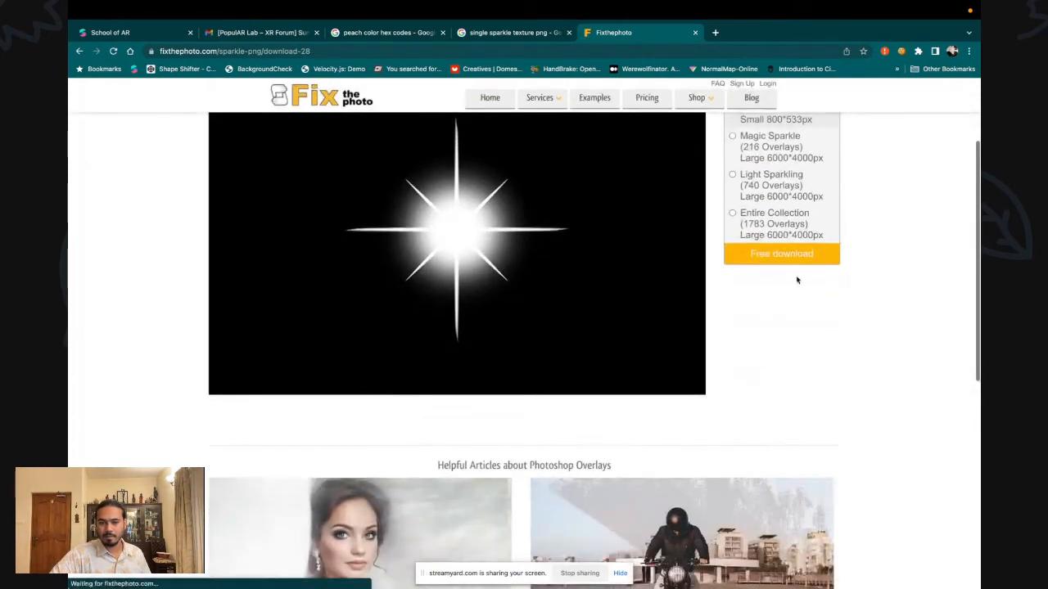
{"action": "left_click", "coordinate": [757, 254]}
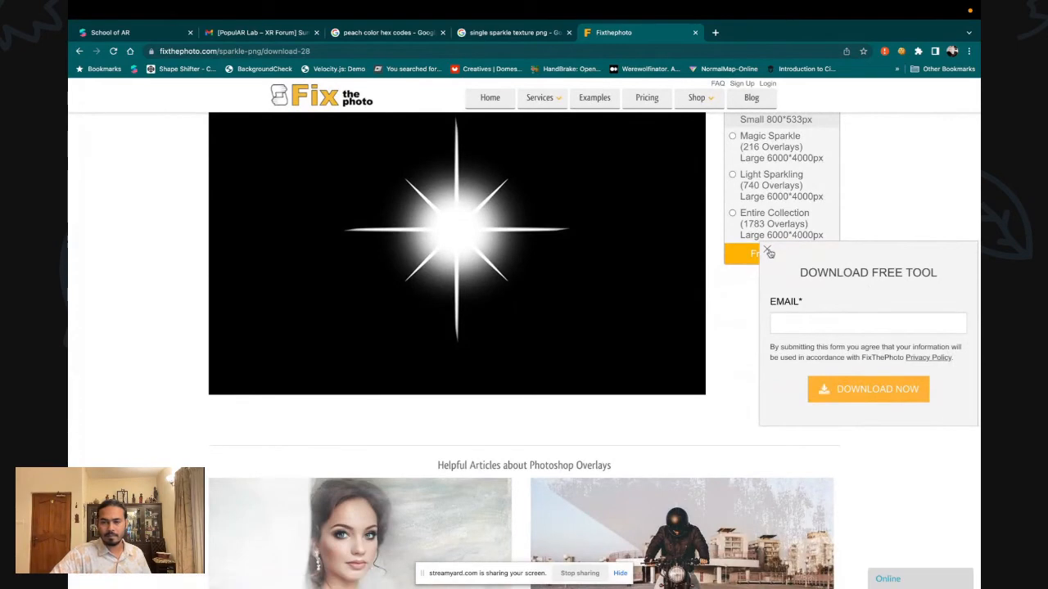
{"action": "left_click", "coordinate": [769, 254]}
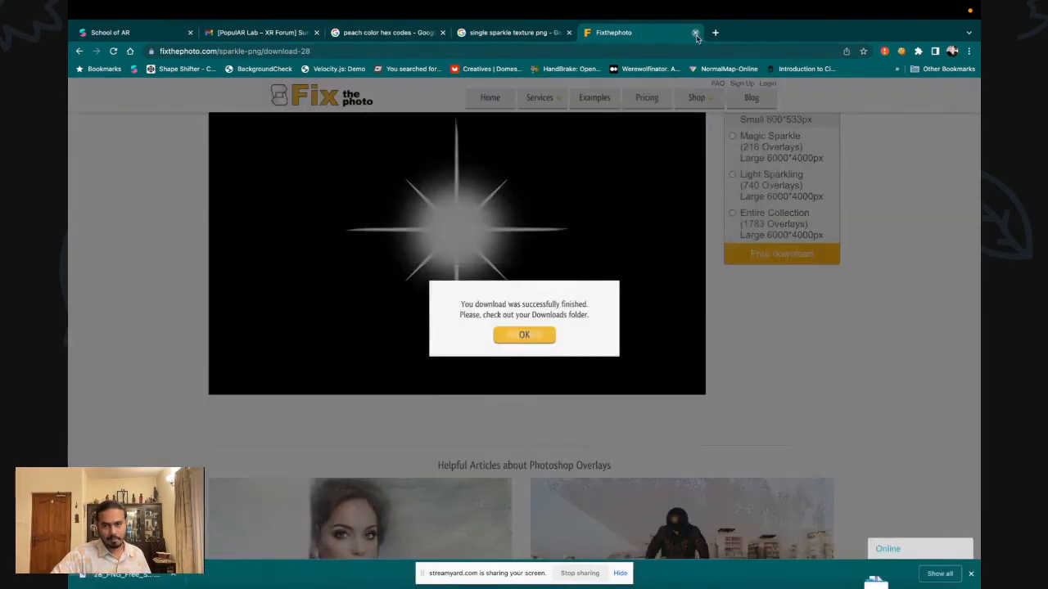
Close the download page, view the downloaded 28_PNG_Free_Sparkle.png in Preview and close it
{"action": "left_click", "coordinate": [695, 33]}
{"action": "left_click", "coordinate": [155, 575]}
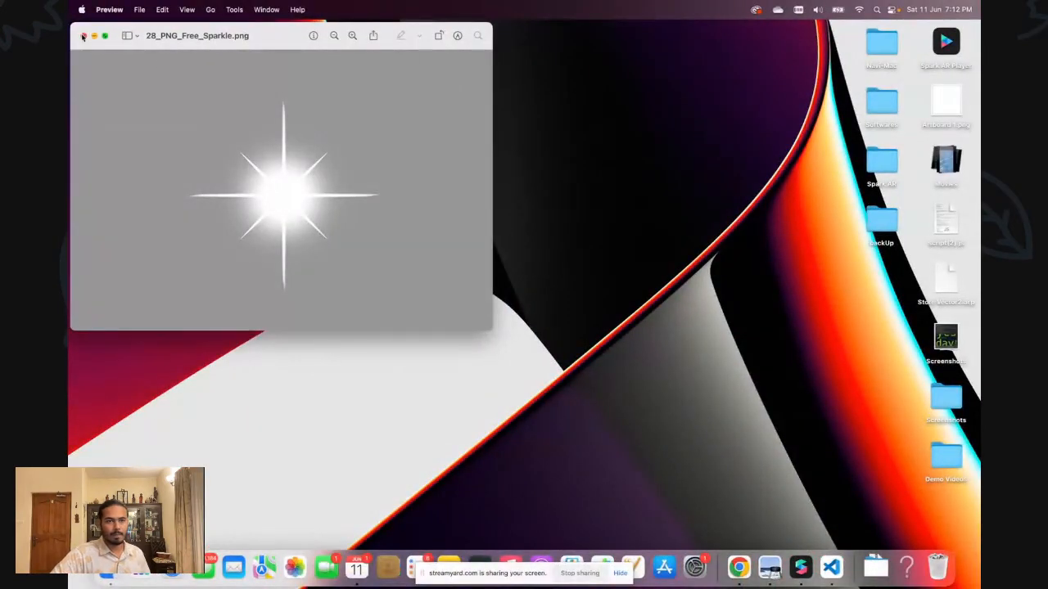
{"action": "left_click", "coordinate": [83, 36]}
Launch Crushee, try to compress 28_PNG_Free_Sparkle.png from the Downloads folder, and close the app
{"action": "key", "text": "super+space"}
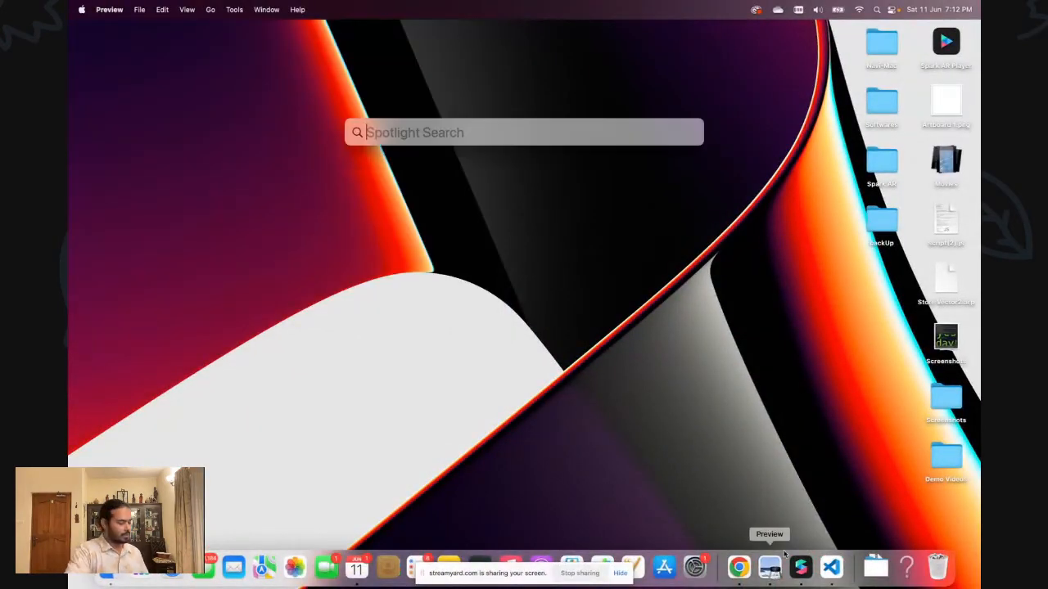
{"action": "type", "text": "crushee"}
{"action": "key", "text": "Return"}
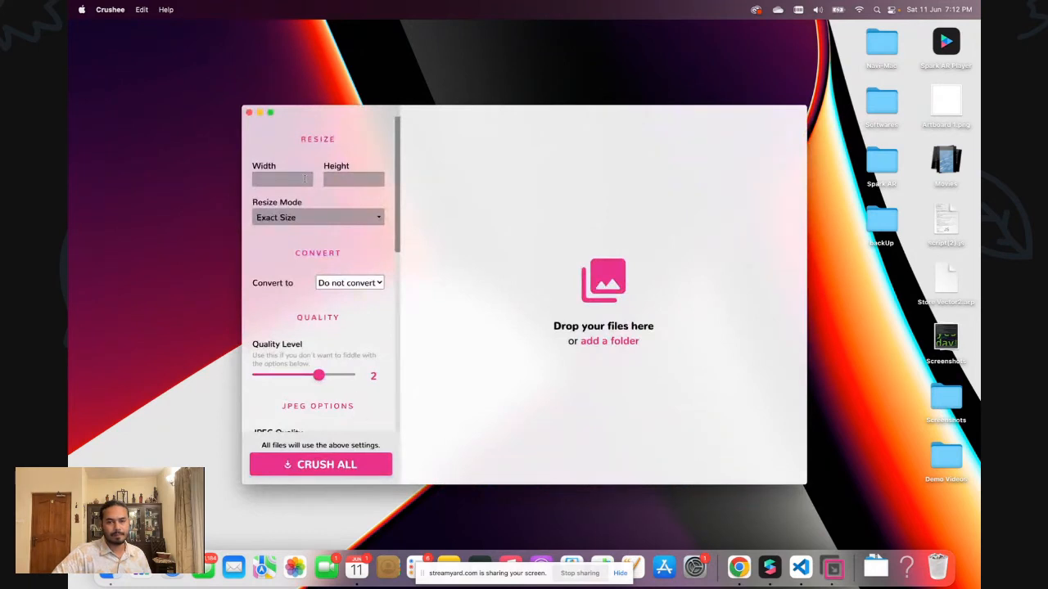
{"action": "scroll", "coordinate": [392, 239], "scroll_direction": "down", "scroll_amount": 1}
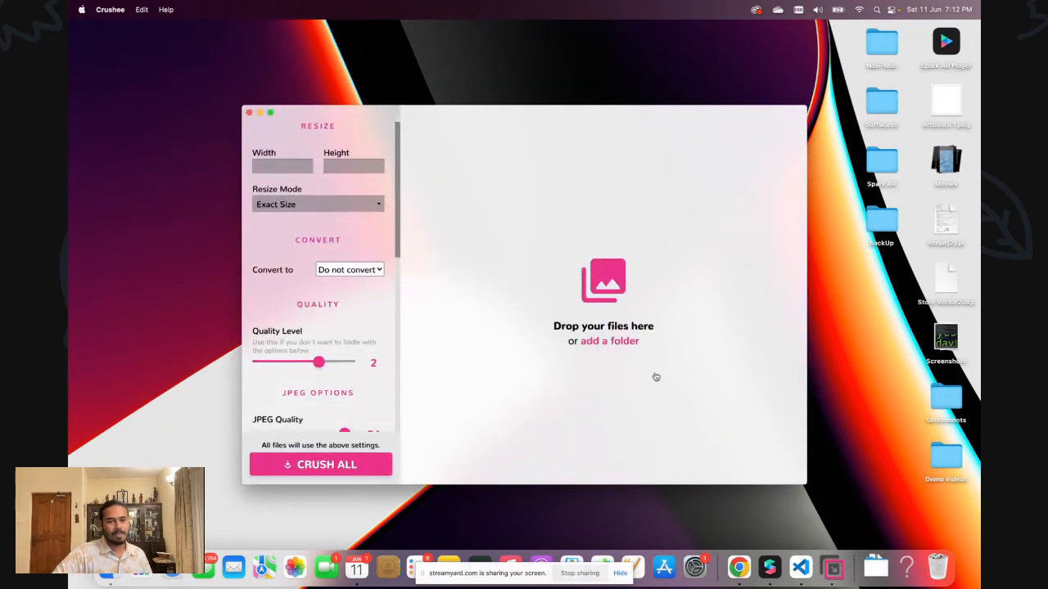
{"action": "left_click", "coordinate": [612, 341]}
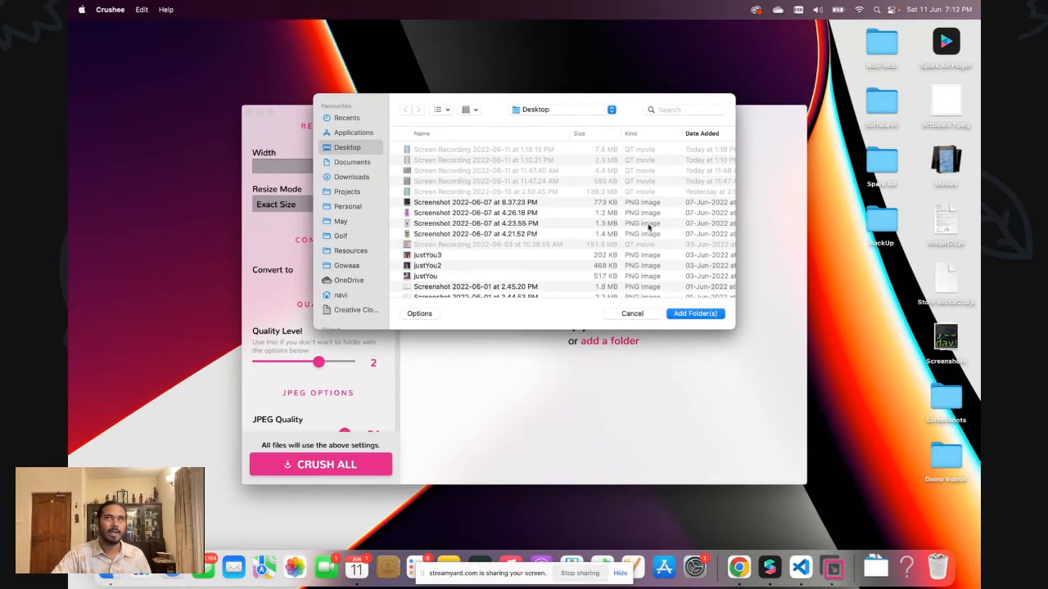
{"action": "left_click", "coordinate": [358, 163]}
{"action": "left_click", "coordinate": [360, 176]}
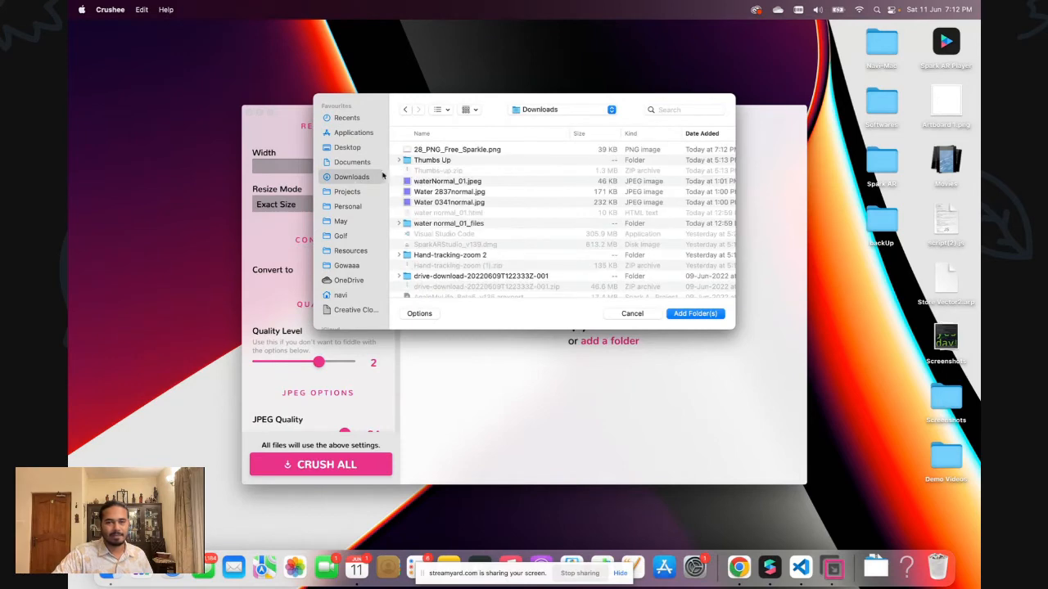
{"action": "double_click", "coordinate": [457, 151]}
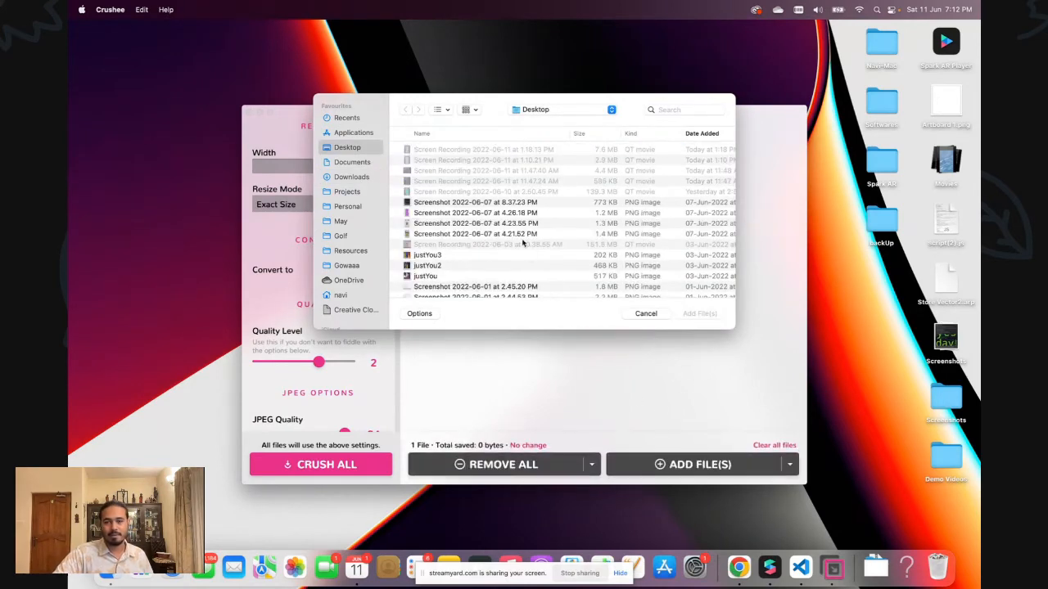
{"action": "left_click", "coordinate": [249, 112]}
Switch to Spark AR Studio and import 28_PNG_Free_Sparkle.png from the Downloads folder as a texture
{"action": "left_click", "coordinate": [769, 566]}
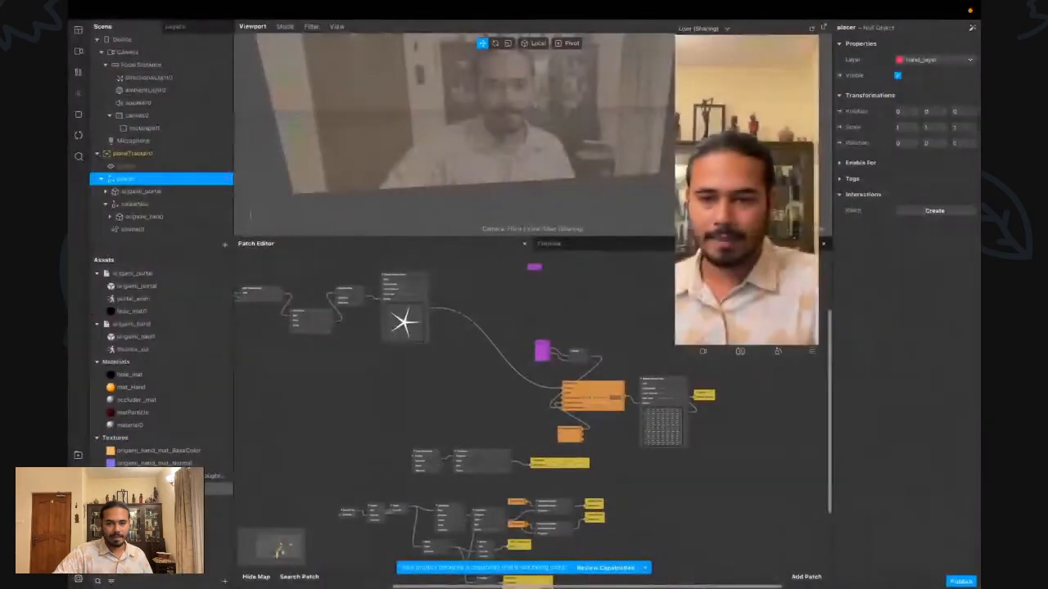
{"action": "left_click", "coordinate": [225, 581]}
{"action": "mouse_move", "coordinate": [245, 426]}
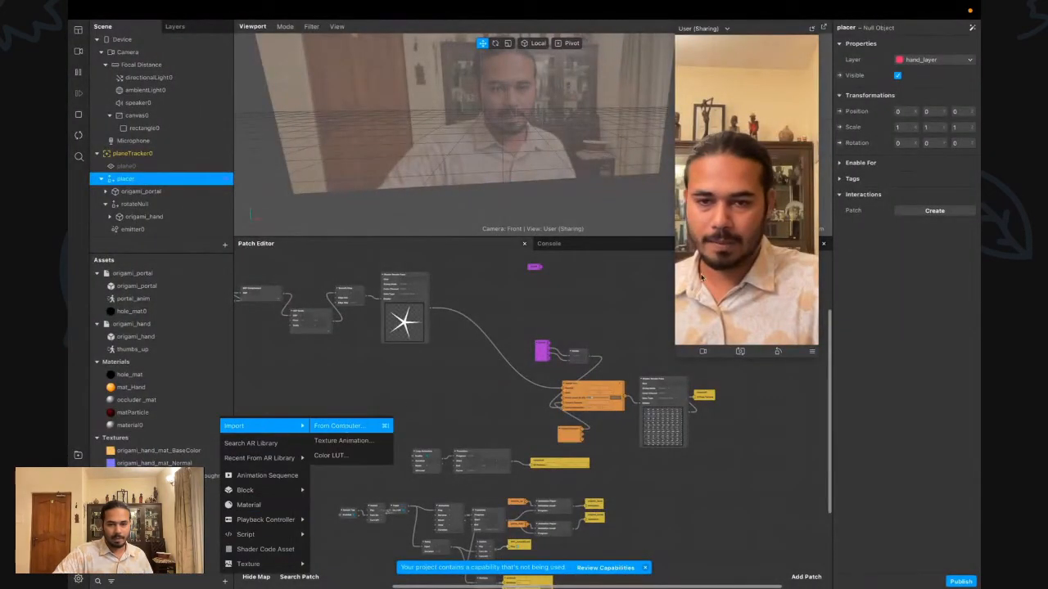
{"action": "left_click", "coordinate": [345, 425]}
{"action": "left_click", "coordinate": [199, 112]}
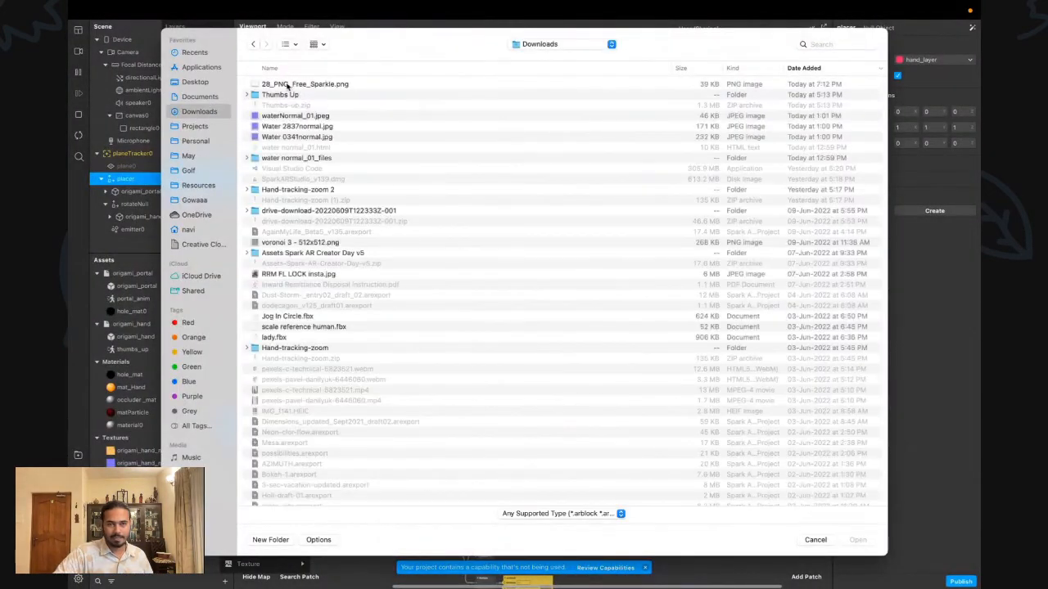
{"action": "double_click", "coordinate": [286, 83]}
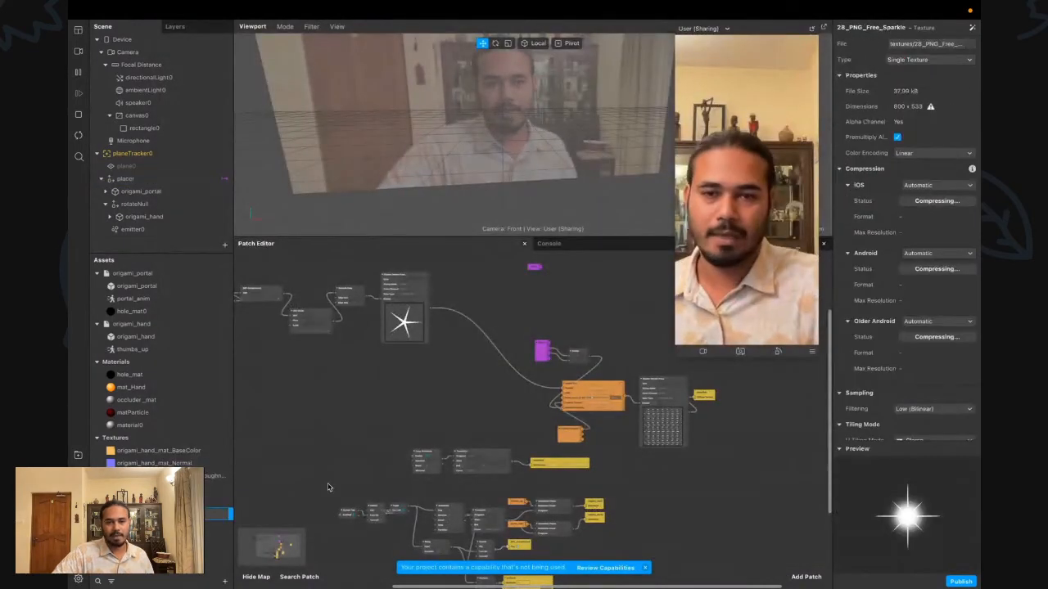
Set the sparkle texture's compression to None for iOS, Android and Older Android
{"action": "scroll", "coordinate": [409, 368], "scroll_direction": "up", "scroll_amount": 5}
{"action": "scroll", "coordinate": [409, 370], "scroll_direction": "down", "scroll_amount": 5}
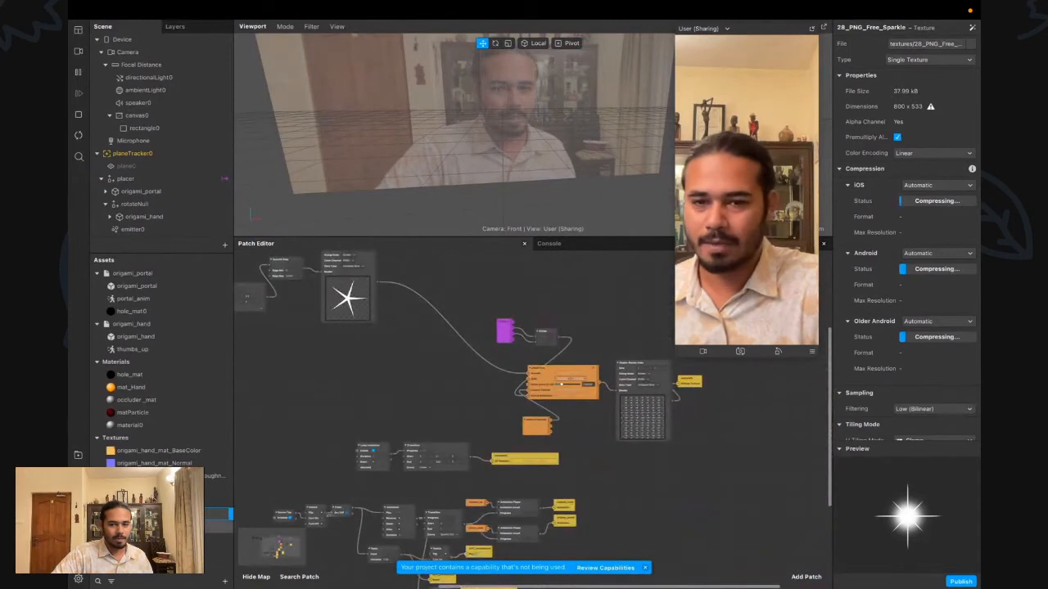
{"action": "left_click", "coordinate": [937, 185]}
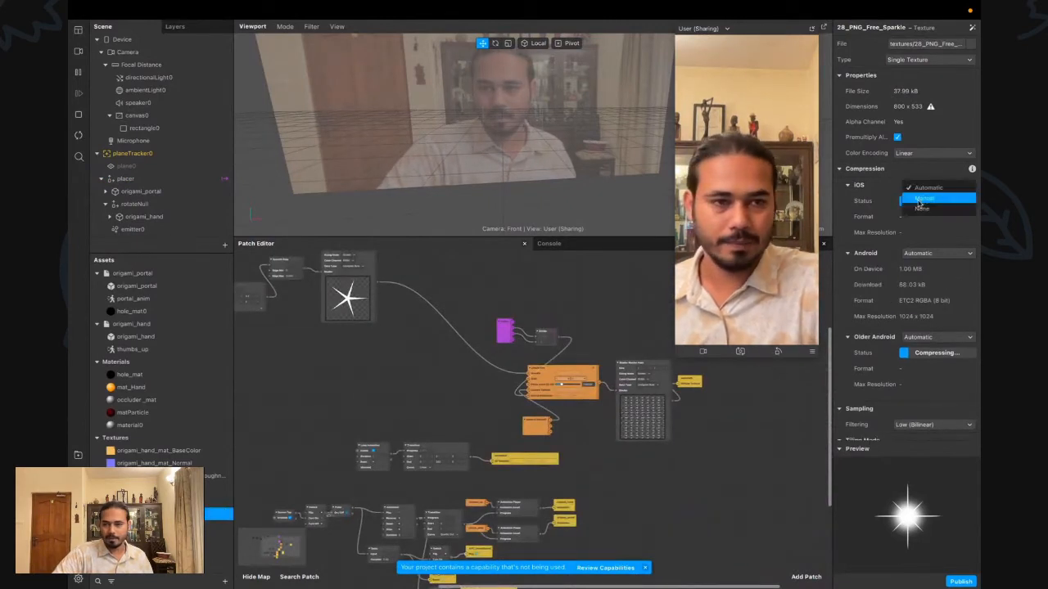
{"action": "left_click", "coordinate": [919, 206]}
{"action": "left_click", "coordinate": [935, 238]}
{"action": "left_click", "coordinate": [924, 264]}
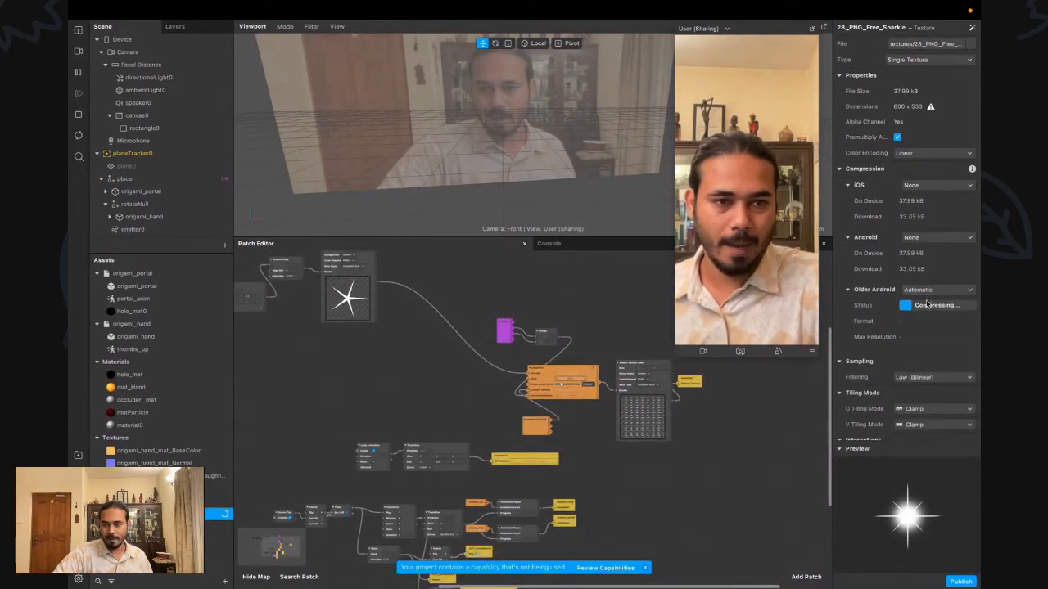
{"action": "left_click", "coordinate": [926, 291]}
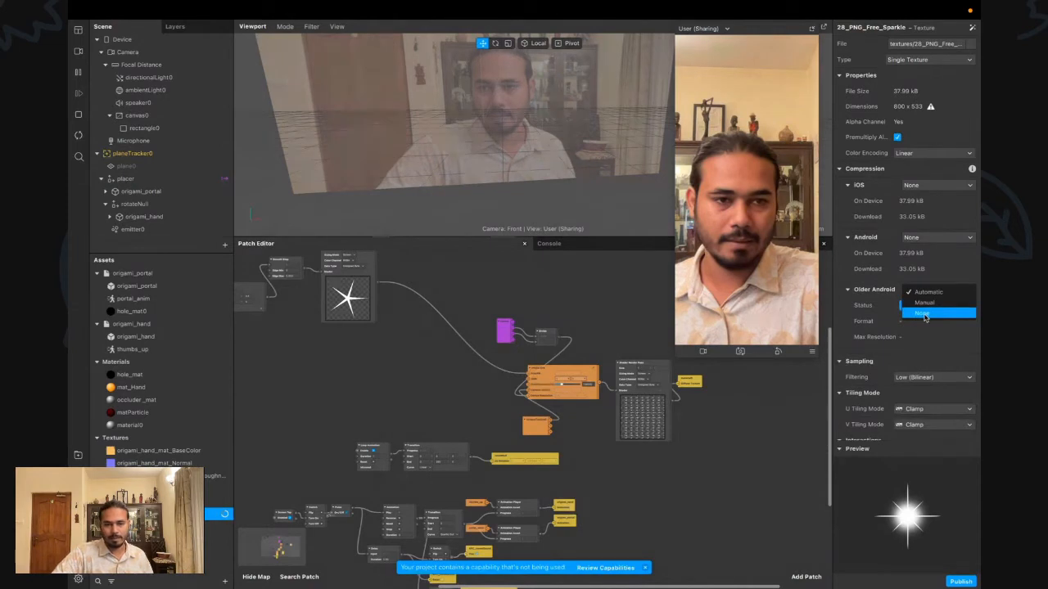
{"action": "left_click", "coordinate": [924, 314]}
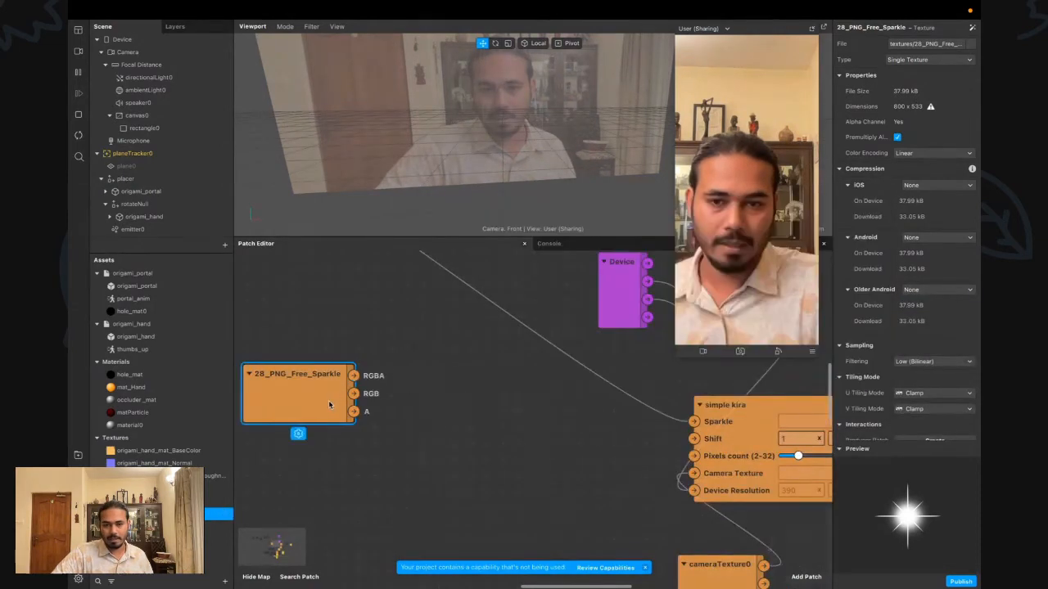
Connect the RGBA output of the 28_PNG_Free_Sparkle patch to the Sparkle input of simple kira
{"action": "left_click_drag", "start_coordinate": [329, 405], "coordinate": [693, 421]}
{"action": "scroll", "coordinate": [643, 419], "scroll_direction": "right", "scroll_amount": 4}
{"action": "scroll", "coordinate": [643, 419], "scroll_direction": "down", "scroll_amount": 2}
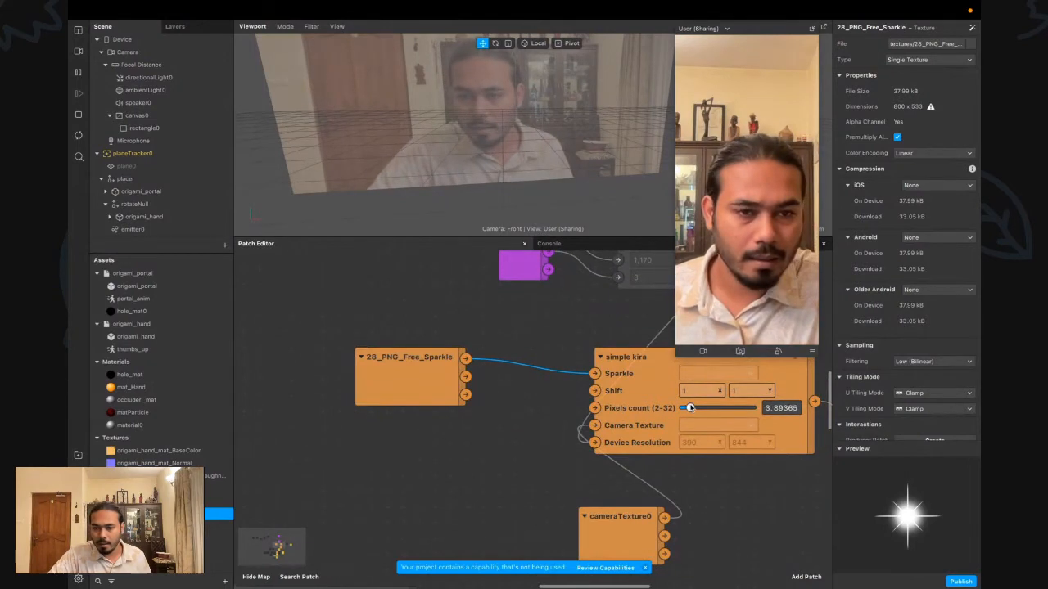
Try simple kira's pixels count at about 15, 30.7 and 15.2 while checking the render pass preview
{"action": "scroll", "coordinate": [694, 407], "scroll_direction": "right", "scroll_amount": 5}
{"action": "scroll", "coordinate": [692, 407], "scroll_direction": "right", "scroll_amount": 10}
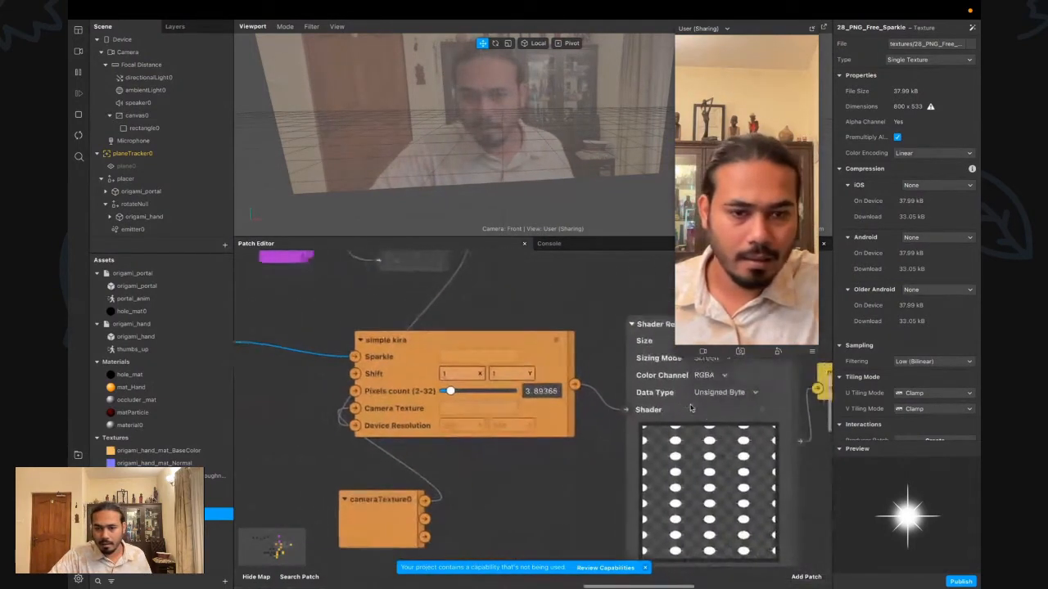
{"action": "left_click", "coordinate": [460, 385]}
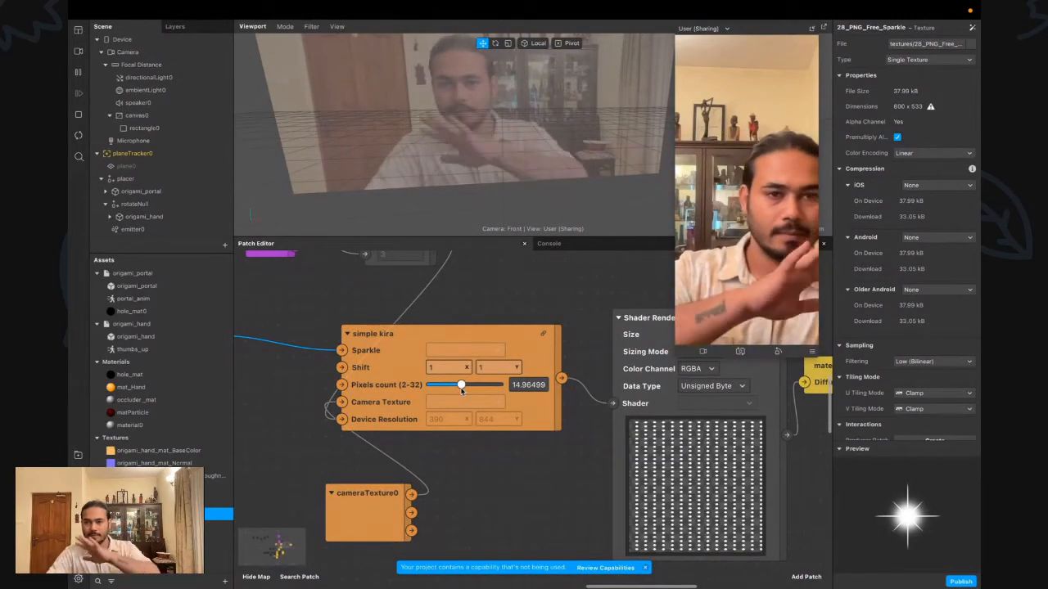
{"action": "scroll", "coordinate": [565, 443], "scroll_direction": "right", "scroll_amount": 3}
{"action": "scroll", "coordinate": [565, 443], "scroll_direction": "left", "scroll_amount": 2}
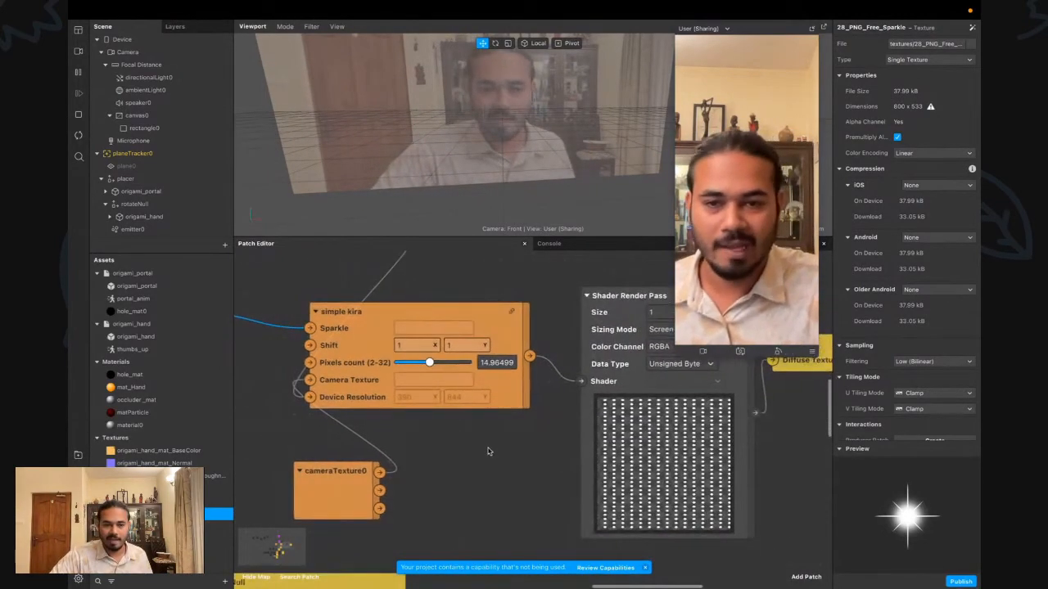
{"action": "scroll", "coordinate": [319, 381], "scroll_direction": "down", "scroll_amount": 1}
{"action": "left_click", "coordinate": [316, 377]}
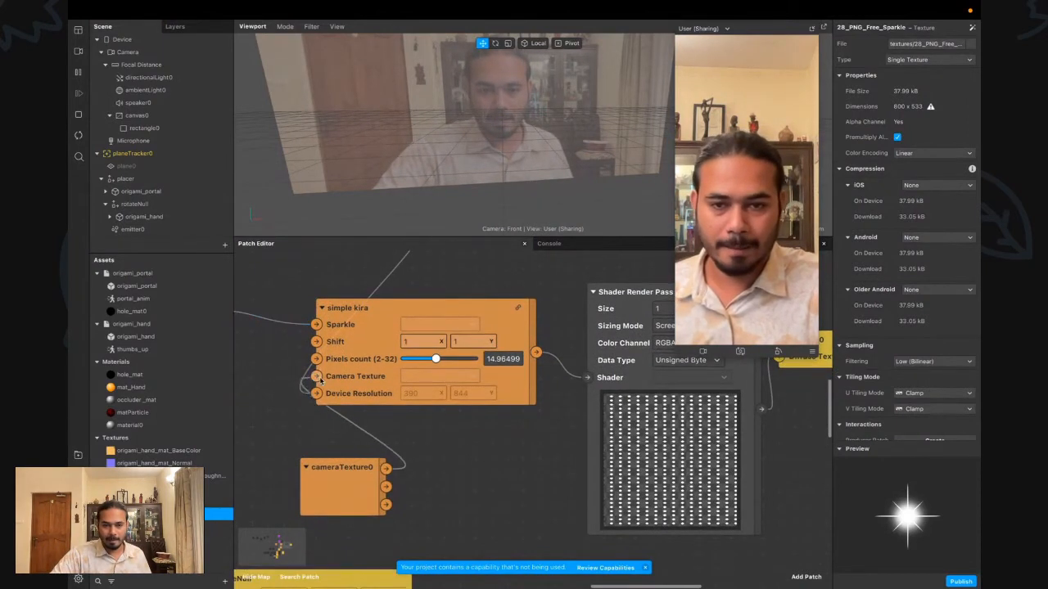
{"action": "left_click", "coordinate": [469, 359]}
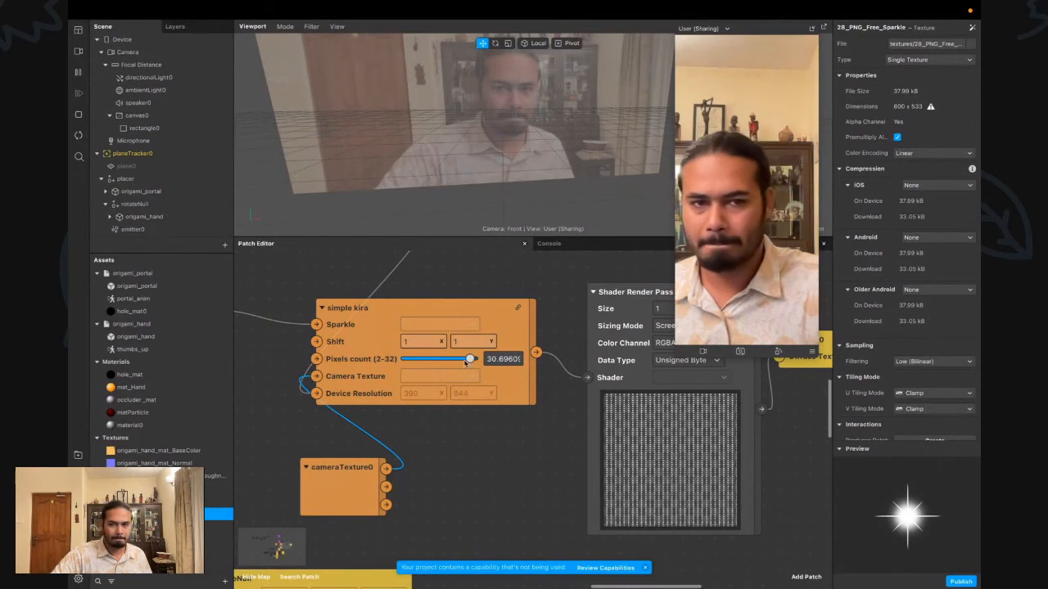
{"action": "left_click_drag", "start_coordinate": [467, 362], "coordinate": [436, 360]}
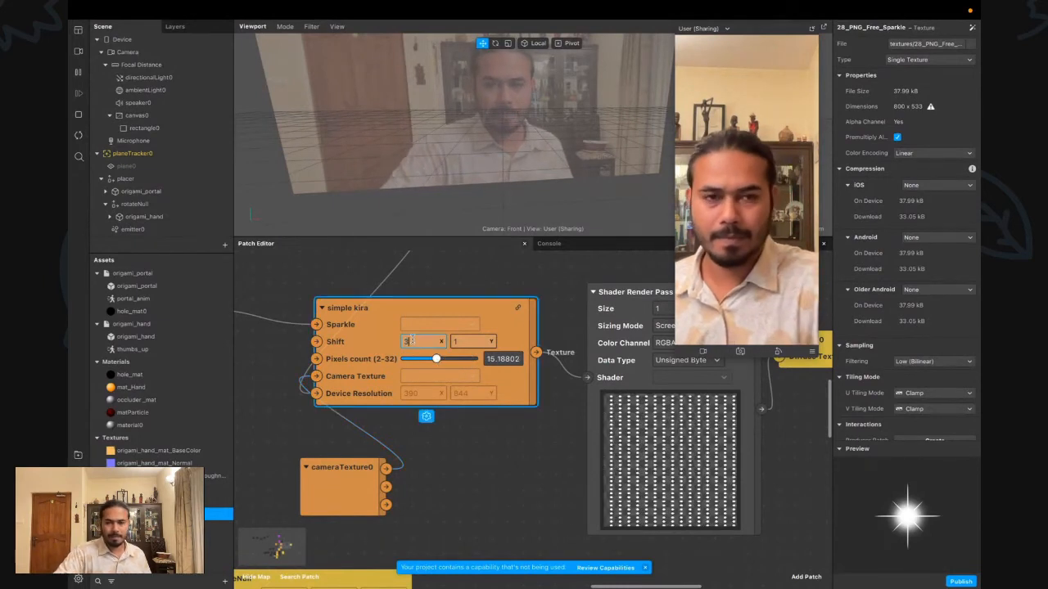
Set simple kira's Shift to 30 for both X and Y, and lower its pixels count to about 1.25
{"action": "type", "text": "30"}
{"action": "key", "text": "Return"}
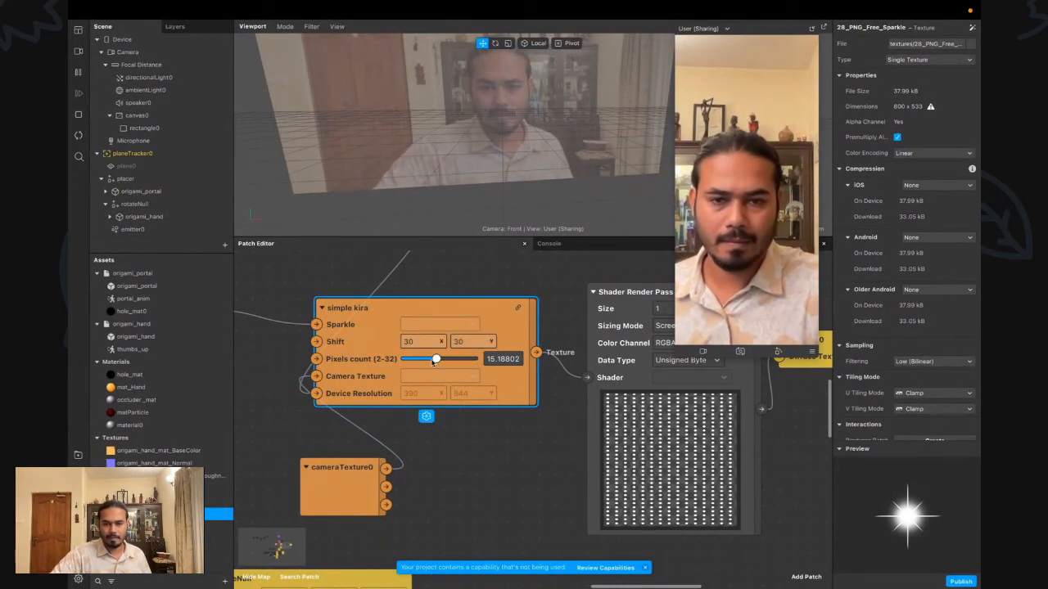
{"action": "left_click_drag", "start_coordinate": [435, 361], "coordinate": [406, 365]}
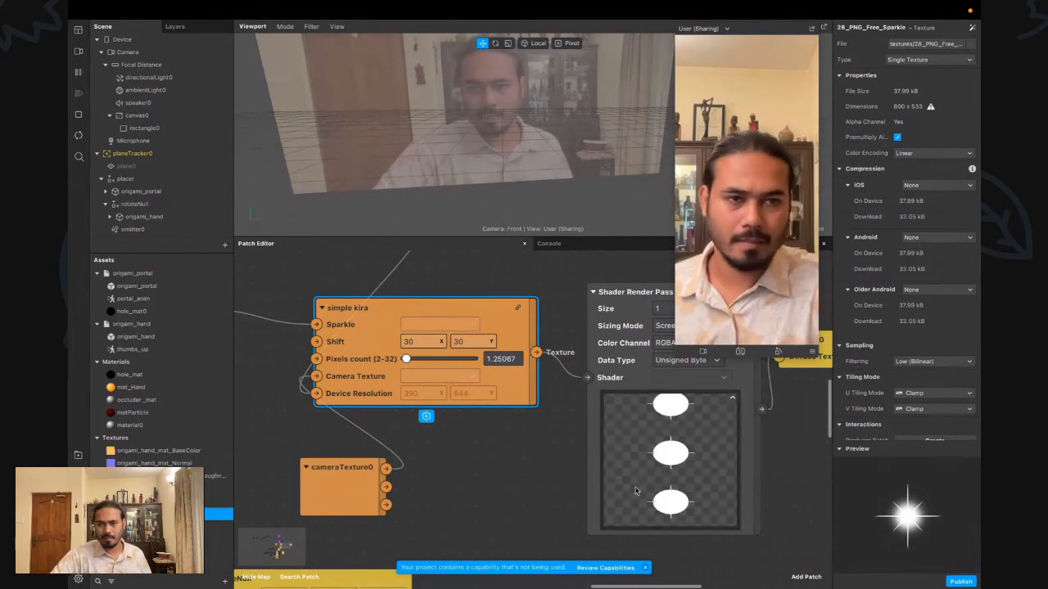
Open the AR Library, search for "kira" and read the input descriptions of the Simple Kira patch asset
{"action": "scroll", "coordinate": [589, 491], "scroll_direction": "down", "scroll_amount": 10}
{"action": "scroll", "coordinate": [580, 490], "scroll_direction": "up", "scroll_amount": 10}
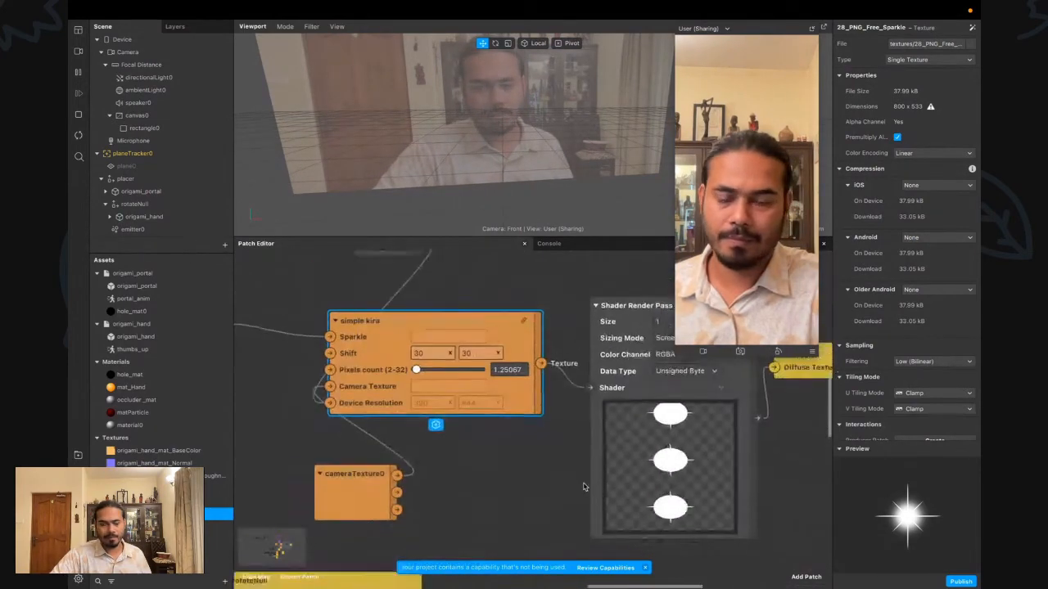
{"action": "scroll", "coordinate": [585, 487], "scroll_direction": "right", "scroll_amount": 2}
{"action": "scroll", "coordinate": [584, 487], "scroll_direction": "left", "scroll_amount": 1}
{"action": "left_click_drag", "start_coordinate": [341, 358], "coordinate": [369, 343]}
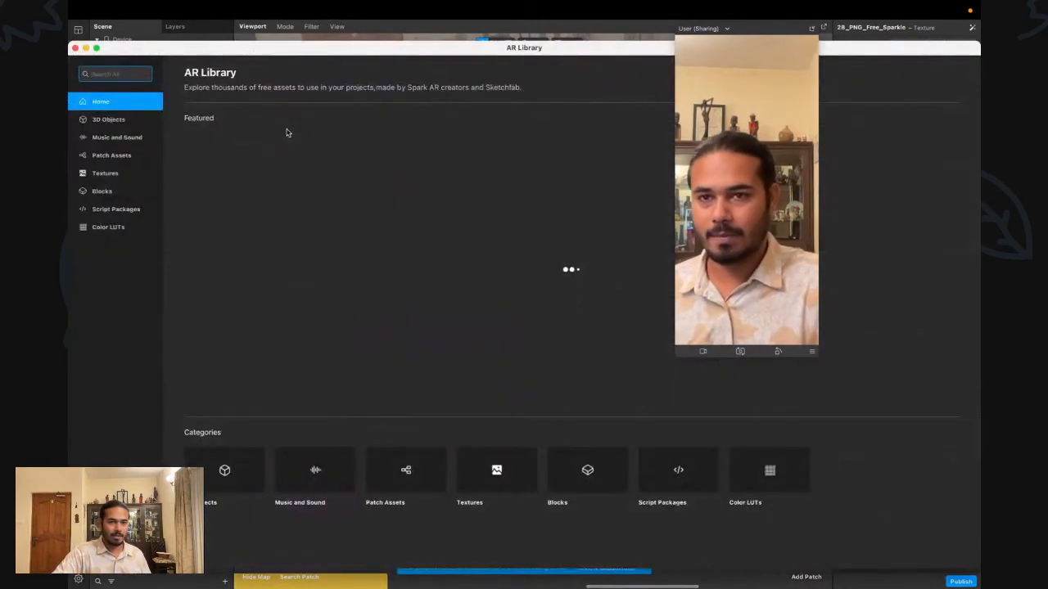
{"action": "type", "text": "kira"}
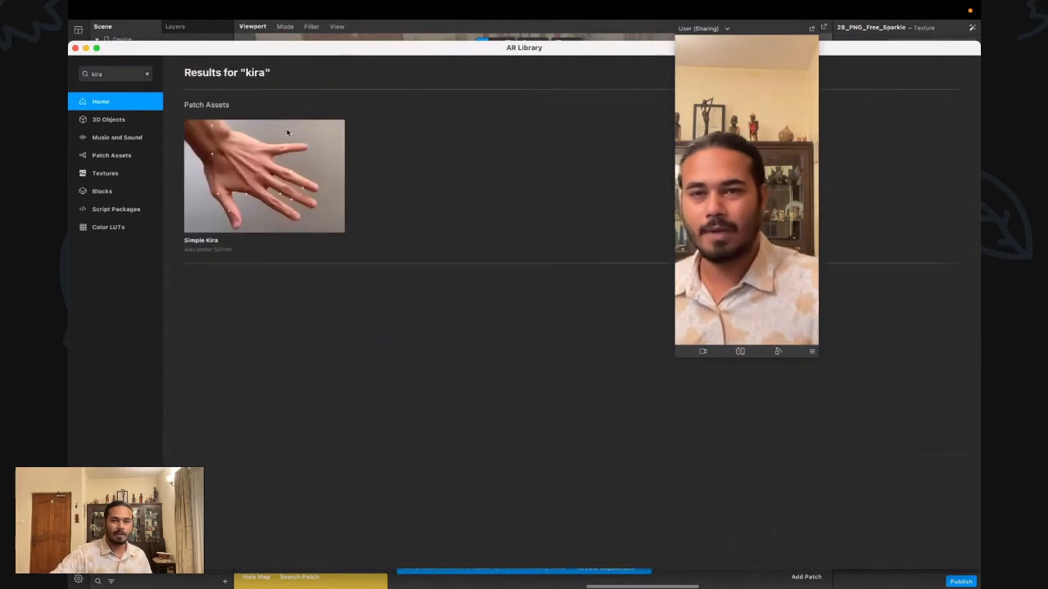
{"action": "left_click", "coordinate": [279, 360]}
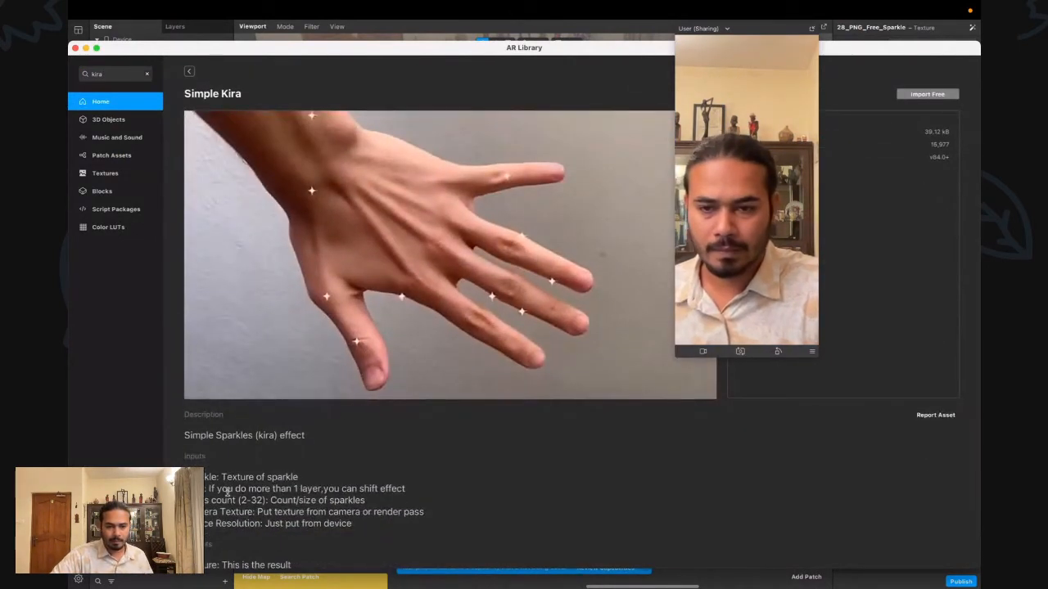
{"action": "left_click_drag", "start_coordinate": [221, 489], "coordinate": [449, 507]}
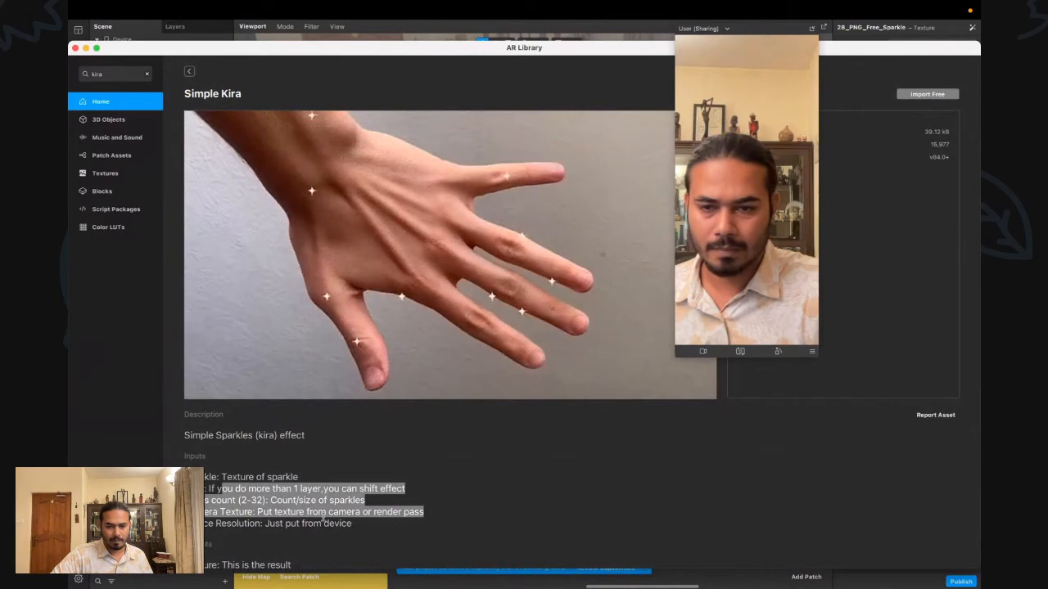
{"action": "left_click", "coordinate": [287, 514]}
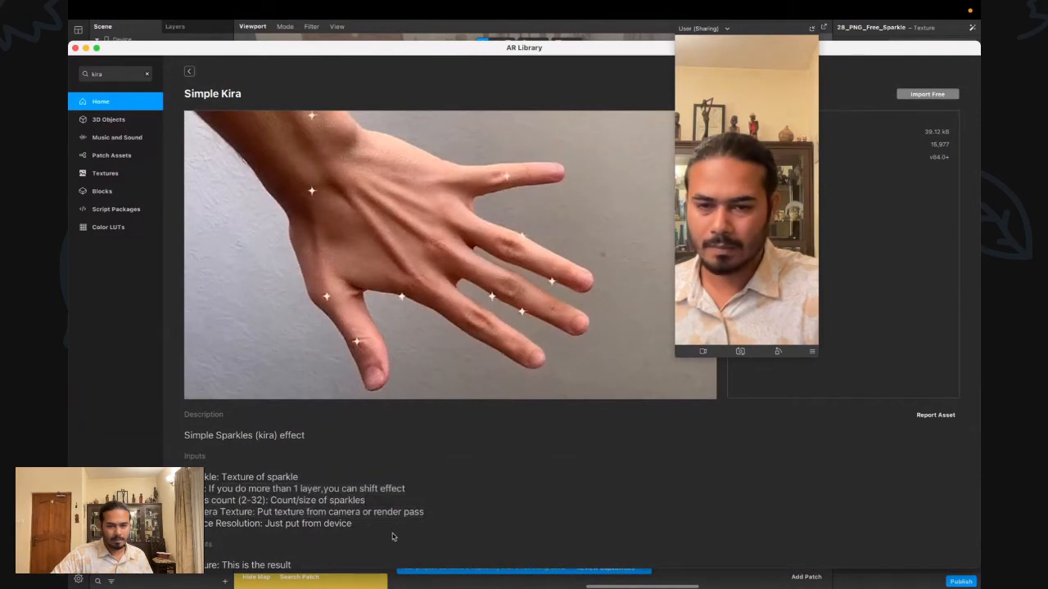
Read the rest of the Simple Kira asset description and close the AR Library
{"action": "scroll", "coordinate": [374, 539], "scroll_direction": "down", "scroll_amount": 1}
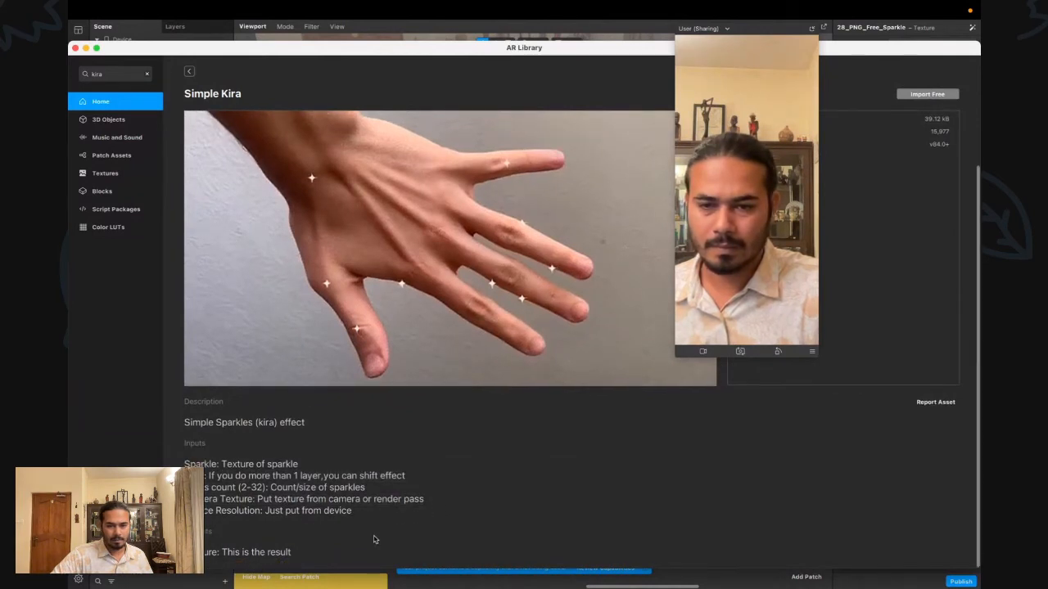
{"action": "scroll", "coordinate": [375, 539], "scroll_direction": "up", "scroll_amount": 5}
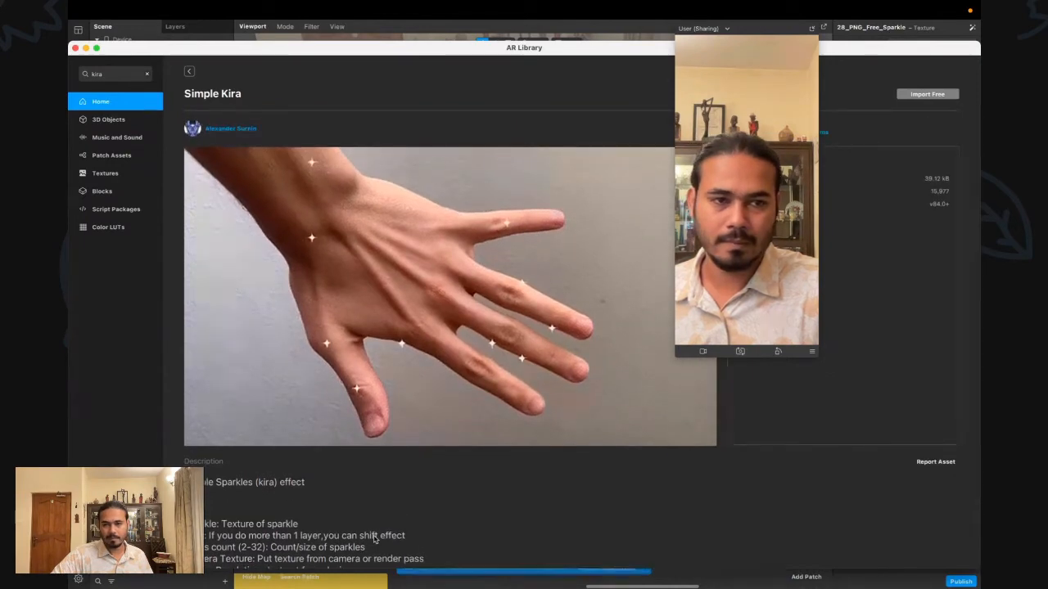
{"action": "scroll", "coordinate": [375, 539], "scroll_direction": "down", "scroll_amount": 5}
{"action": "left_click", "coordinate": [75, 48]}
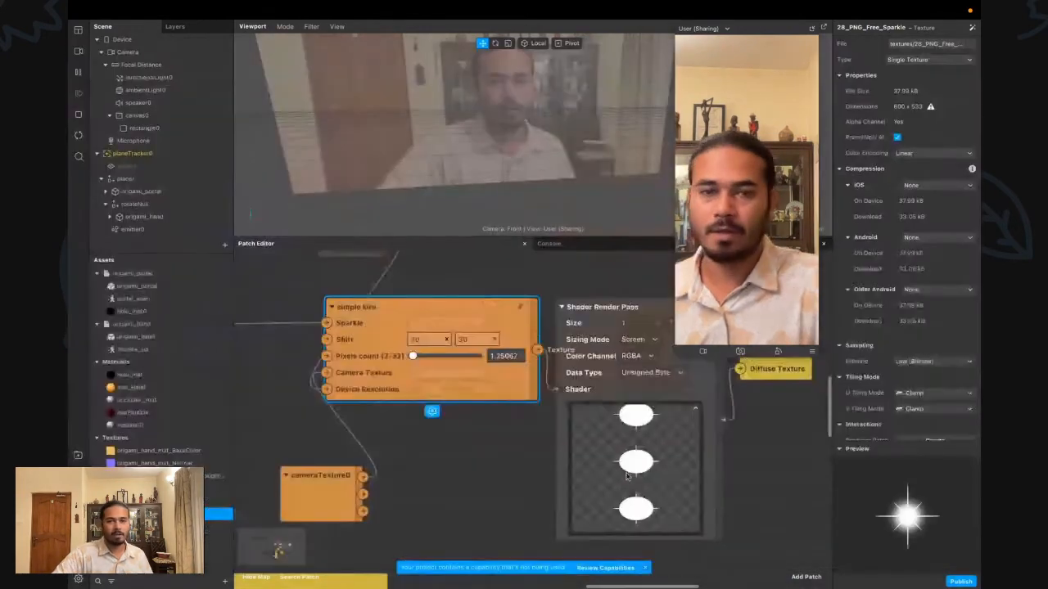
Raise simple kira's pixels count to about 8
{"action": "scroll", "coordinate": [516, 454], "scroll_direction": "right", "scroll_amount": 3}
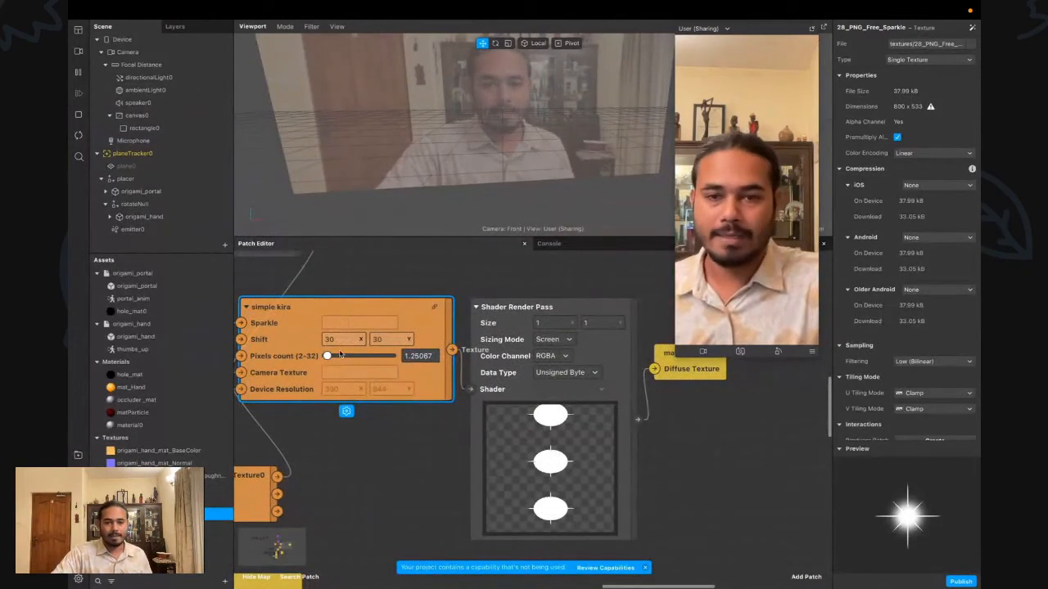
{"action": "mouse_move", "coordinate": [327, 356]}
{"action": "left_mouse_down"}
{"action": "mouse_move", "coordinate": [373, 357]}
{"action": "mouse_move", "coordinate": [340, 358]}
{"action": "left_mouse_up"}
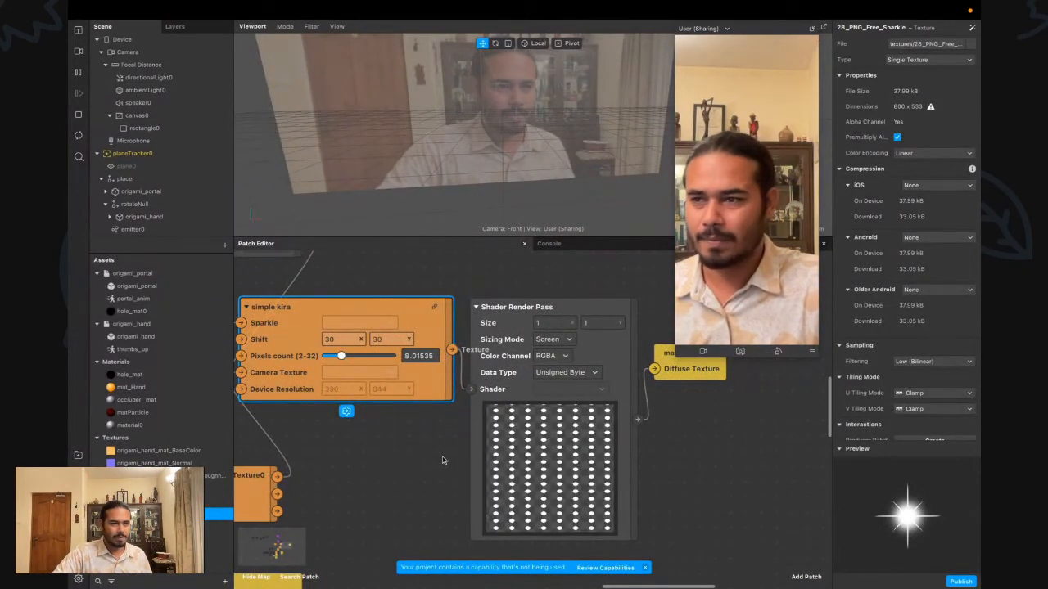
{"action": "scroll", "coordinate": [442, 460], "scroll_direction": "right", "scroll_amount": 5}
{"action": "scroll", "coordinate": [442, 460], "scroll_direction": "down", "scroll_amount": 2}
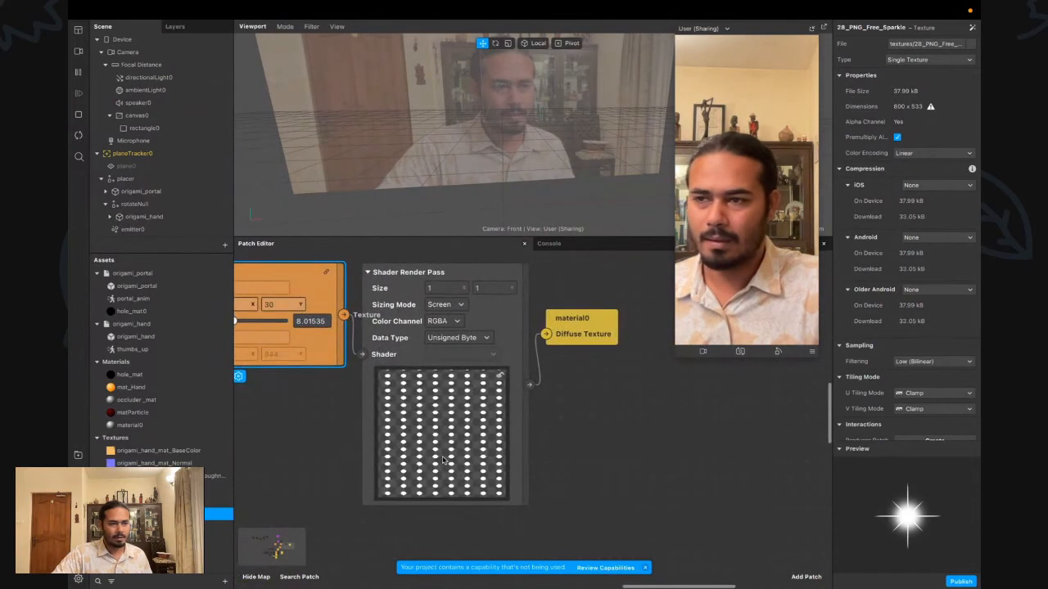
{"action": "scroll", "coordinate": [442, 460], "scroll_direction": "right", "scroll_amount": 2}
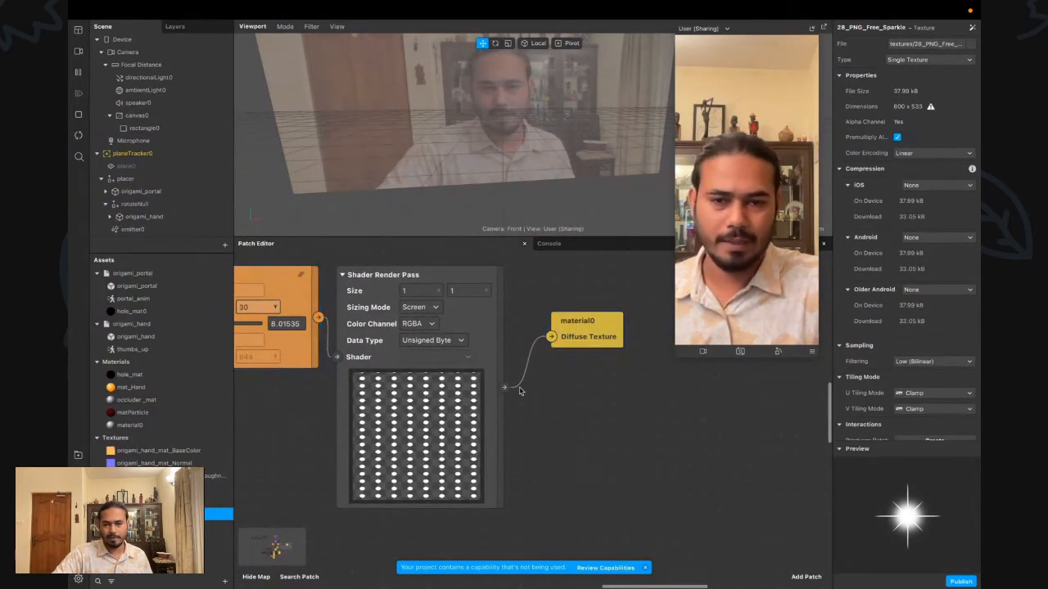
Move the cameraTexture0 patch directly beneath the Shader Render Pass patch
{"action": "scroll", "coordinate": [336, 435], "scroll_direction": "left", "scroll_amount": 6}
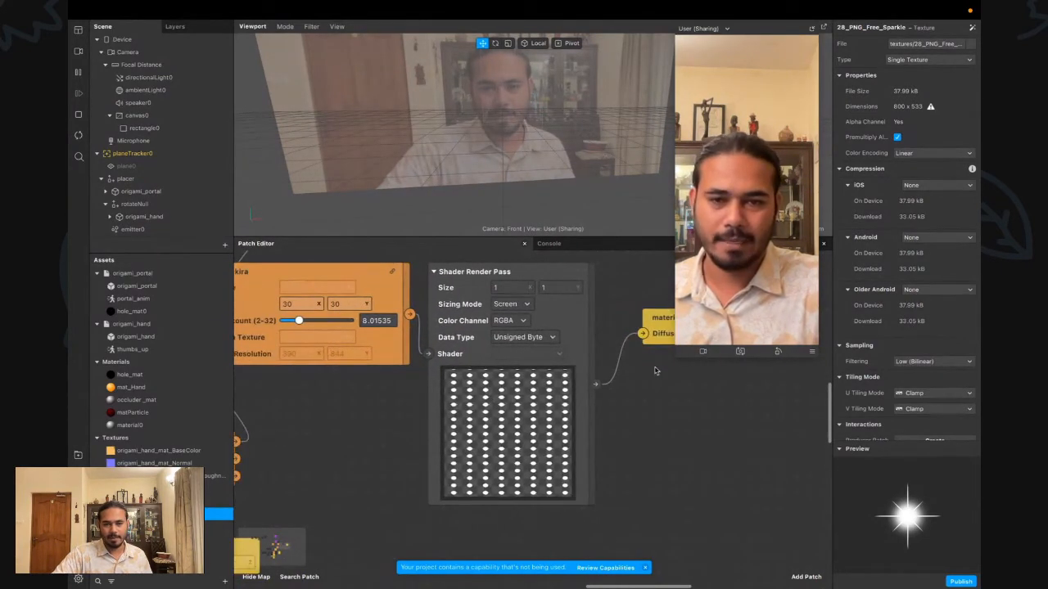
{"action": "scroll", "coordinate": [265, 456], "scroll_direction": "left", "scroll_amount": 2}
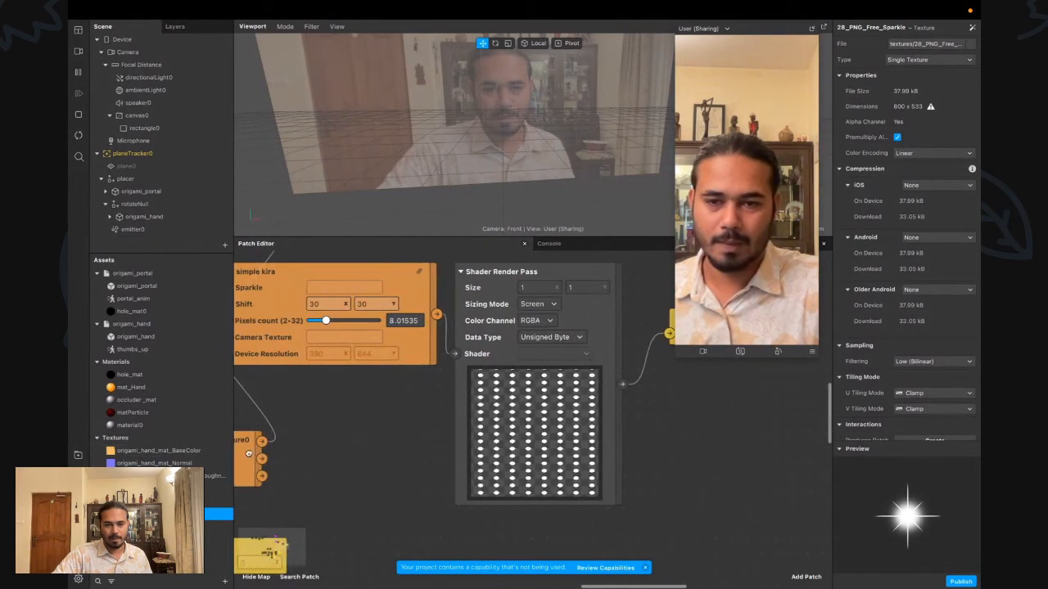
{"action": "left_click_drag", "start_coordinate": [250, 457], "coordinate": [558, 519]}
{"action": "scroll", "coordinate": [558, 519], "scroll_direction": "right", "scroll_amount": 2}
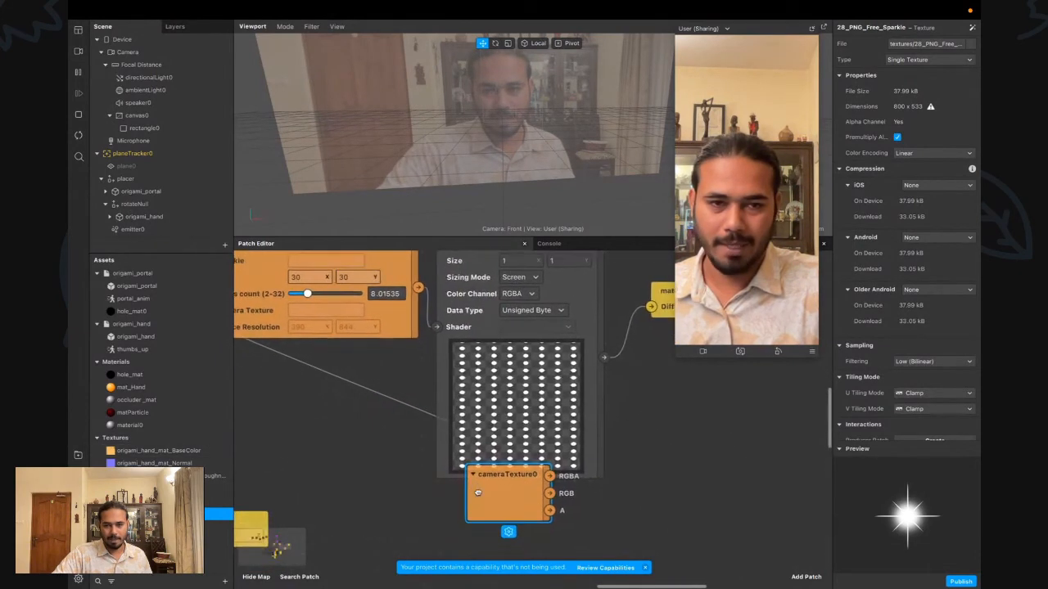
{"action": "left_click_drag", "start_coordinate": [515, 481], "coordinate": [523, 505]}
{"action": "scroll", "coordinate": [523, 505], "scroll_direction": "right", "scroll_amount": 3}
{"action": "scroll", "coordinate": [523, 505], "scroll_direction": "right", "scroll_amount": 2}
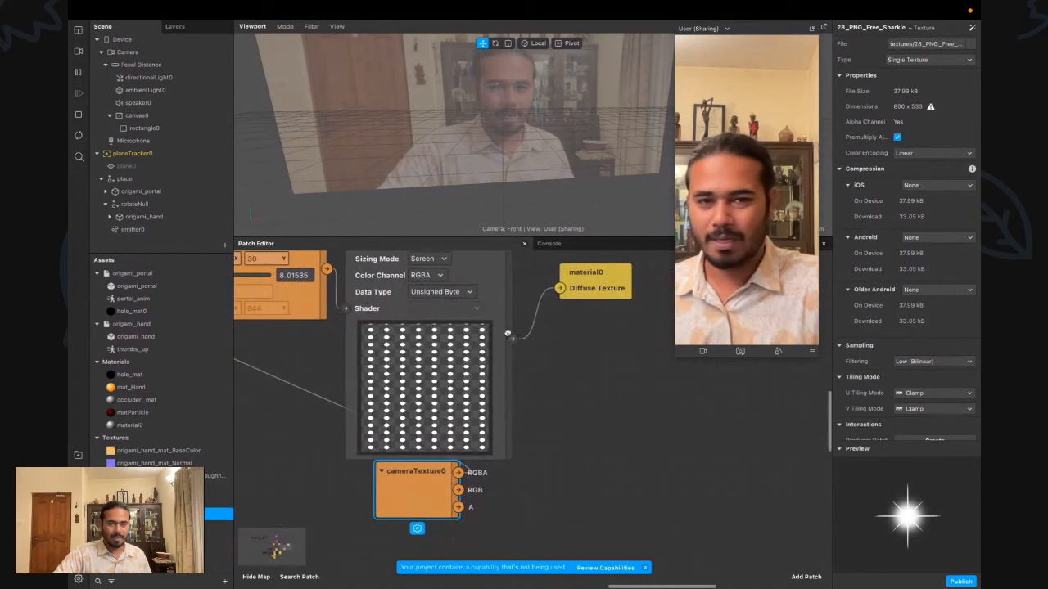
Add a Multiply patch combining the Shader Render Pass output with cameraTexture0's RGBA, and connect its result to material0's Diffuse Texture
{"action": "left_click_drag", "start_coordinate": [513, 338], "coordinate": [548, 389]}
{"action": "type", "text": "mul"}
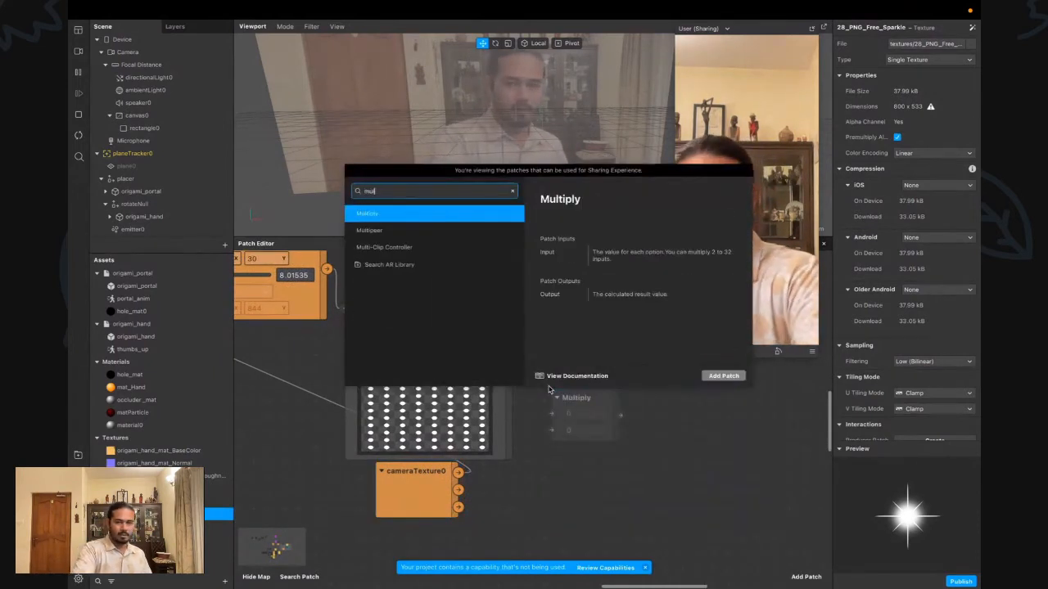
{"action": "key", "text": "Return"}
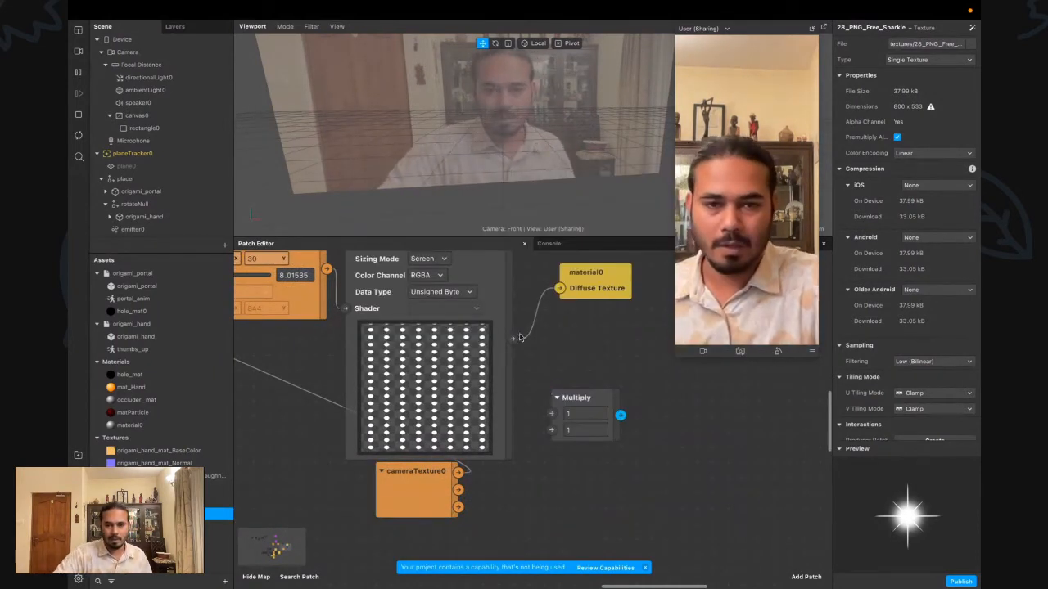
{"action": "left_click_drag", "start_coordinate": [513, 338], "coordinate": [543, 382]}
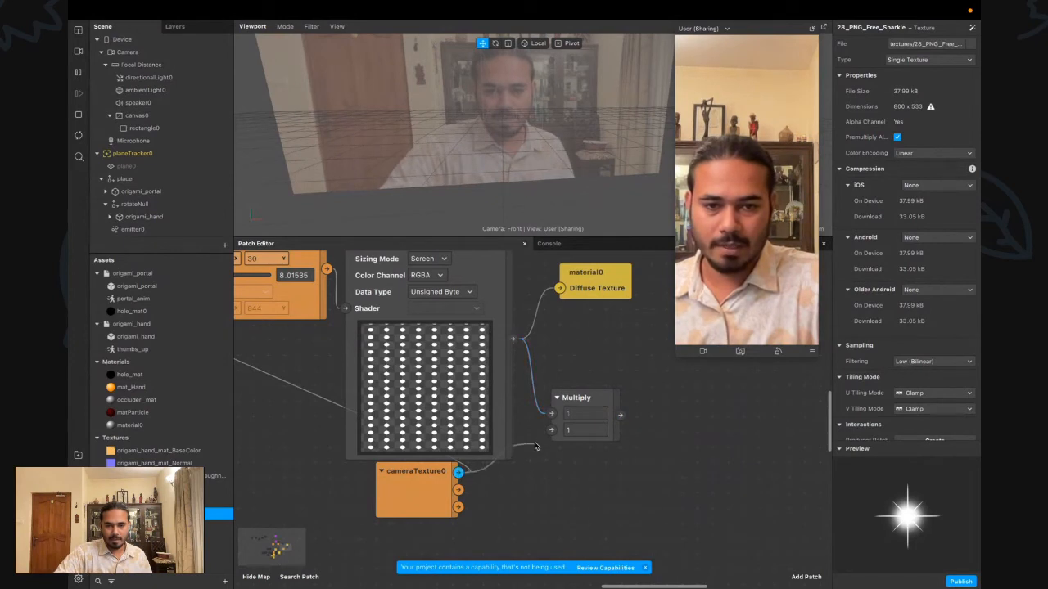
{"action": "left_click_drag", "start_coordinate": [620, 416], "coordinate": [559, 288]}
Try material0 at 0% opacity, check its double-sided option, and compare the preview with the back and front cameras
{"action": "left_click", "coordinate": [144, 128]}
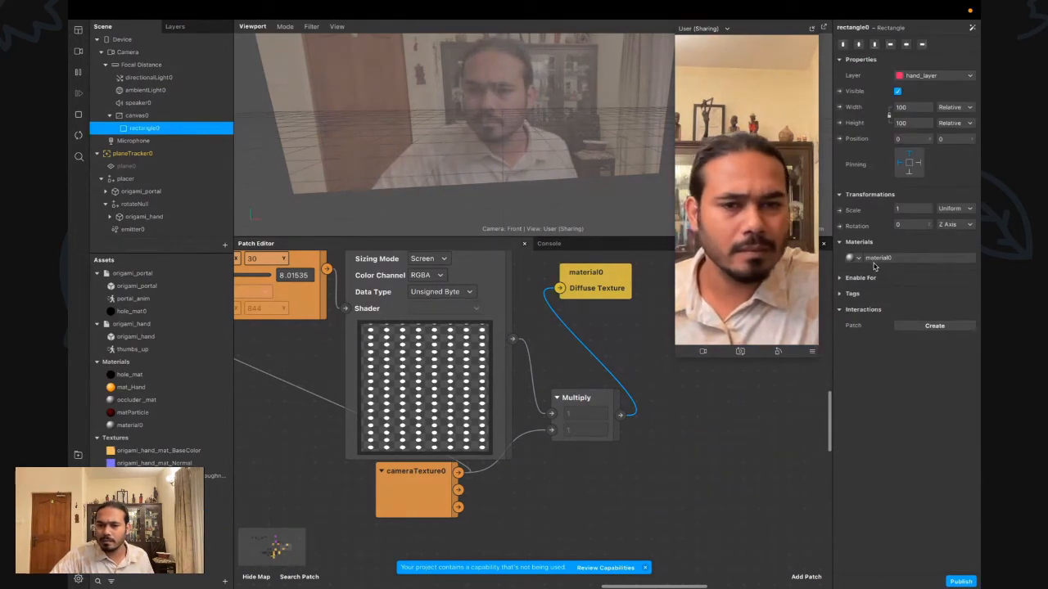
{"action": "left_click", "coordinate": [893, 262]}
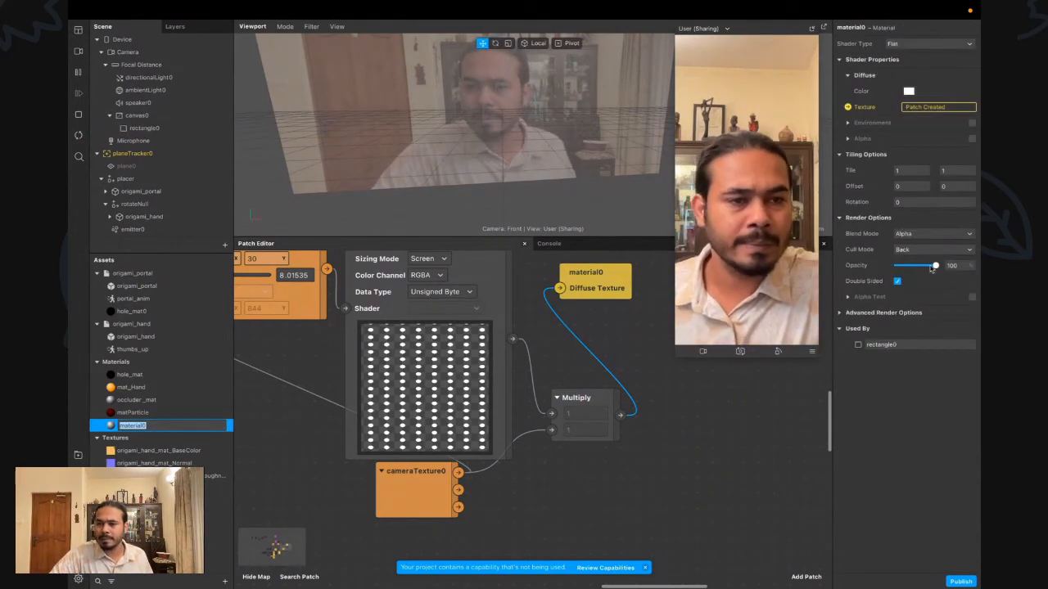
{"action": "left_click_drag", "start_coordinate": [935, 265], "coordinate": [890, 271]}
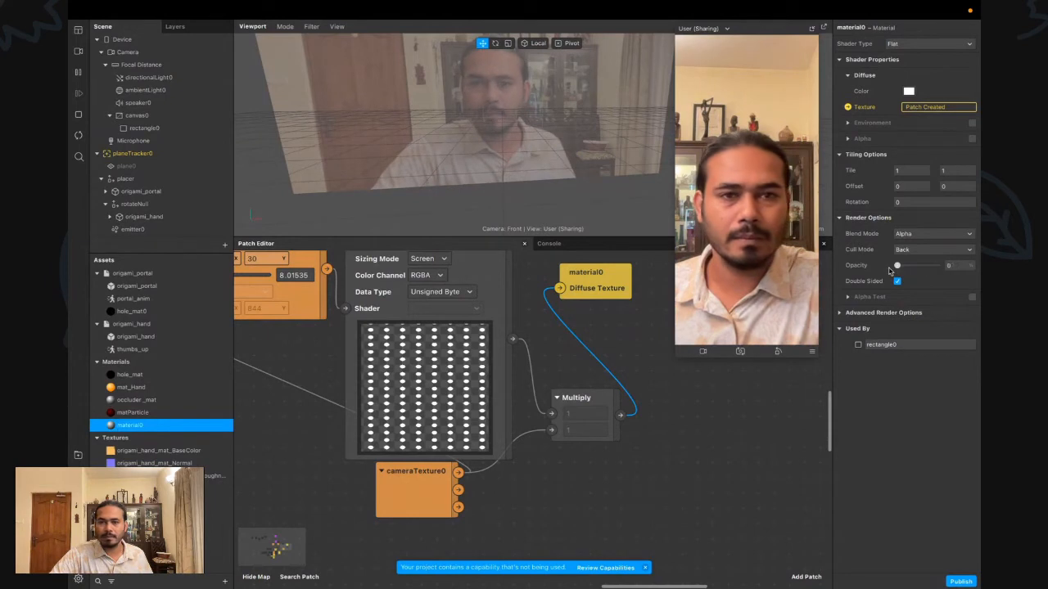
{"action": "left_click", "coordinate": [741, 352]}
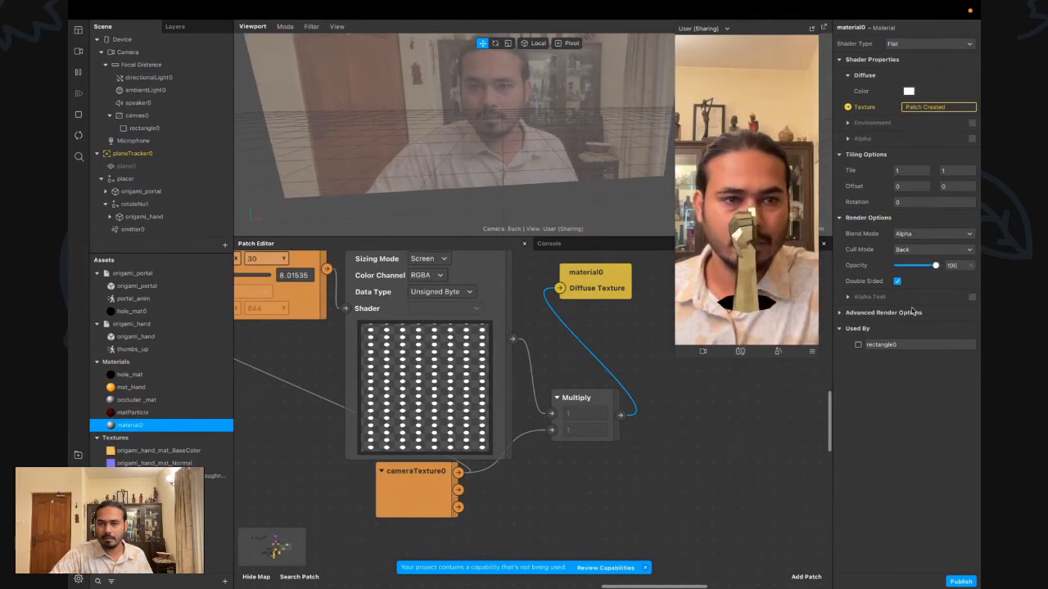
{"action": "left_click", "coordinate": [897, 280]}
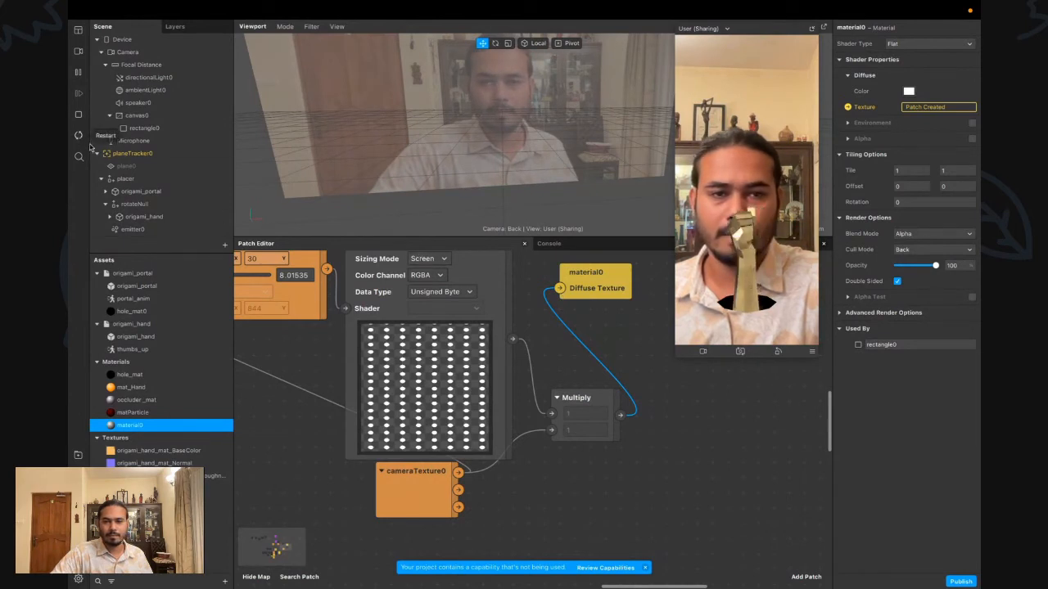
{"action": "left_click", "coordinate": [739, 352]}
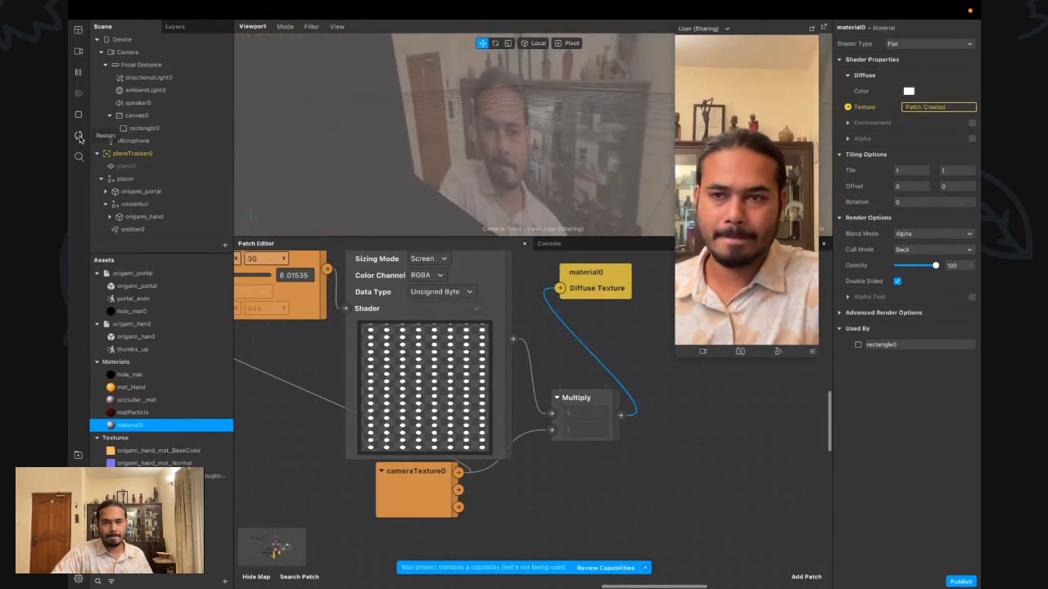
{"action": "left_click", "coordinate": [149, 129]}
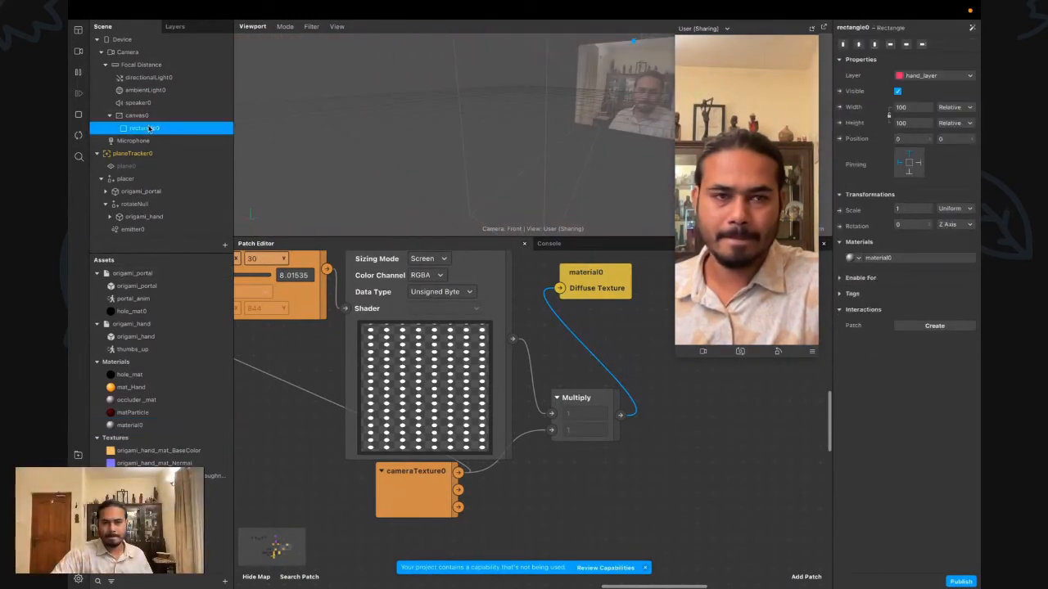
{"action": "left_click", "coordinate": [942, 260]}
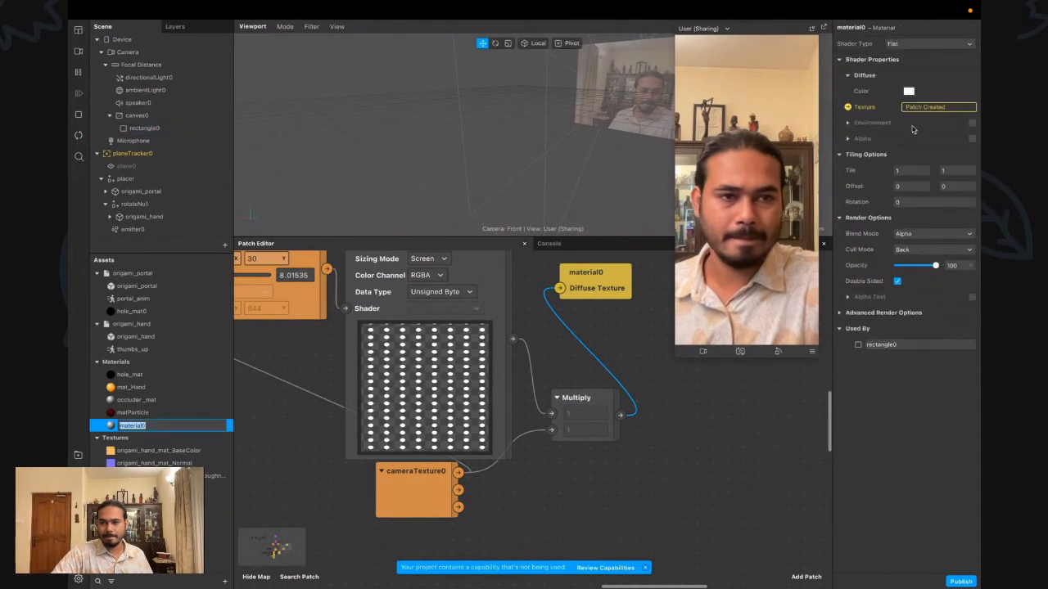
{"action": "left_click", "coordinate": [908, 91]}
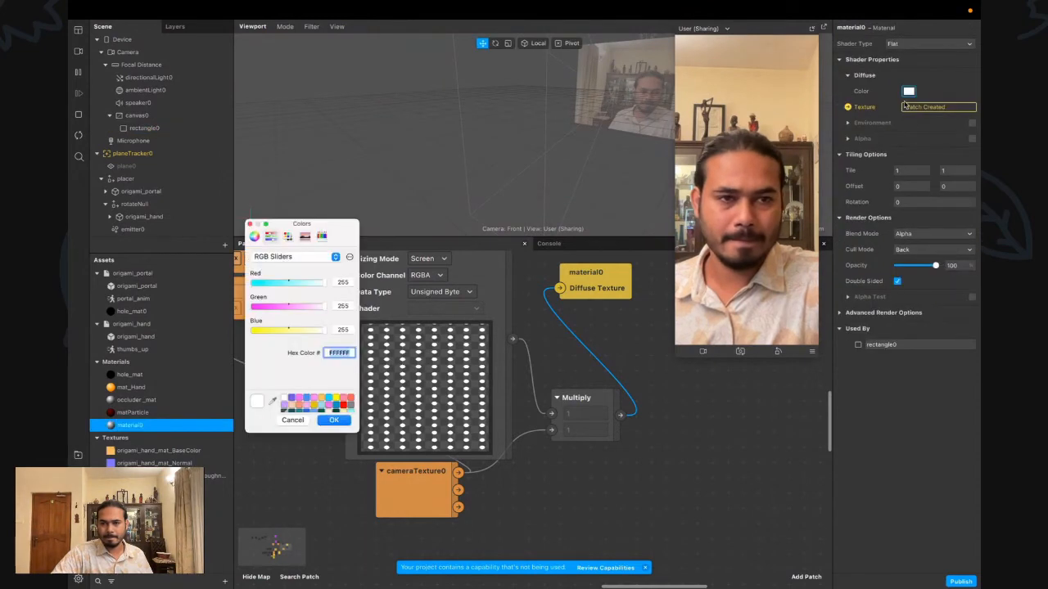
{"action": "left_click", "coordinate": [254, 237]}
{"action": "mouse_move", "coordinate": [305, 382]}
{"action": "left_mouse_down"}
{"action": "mouse_move", "coordinate": [332, 382]}
{"action": "mouse_move", "coordinate": [303, 383]}
{"action": "left_mouse_up"}
{"action": "left_click", "coordinate": [292, 420]}
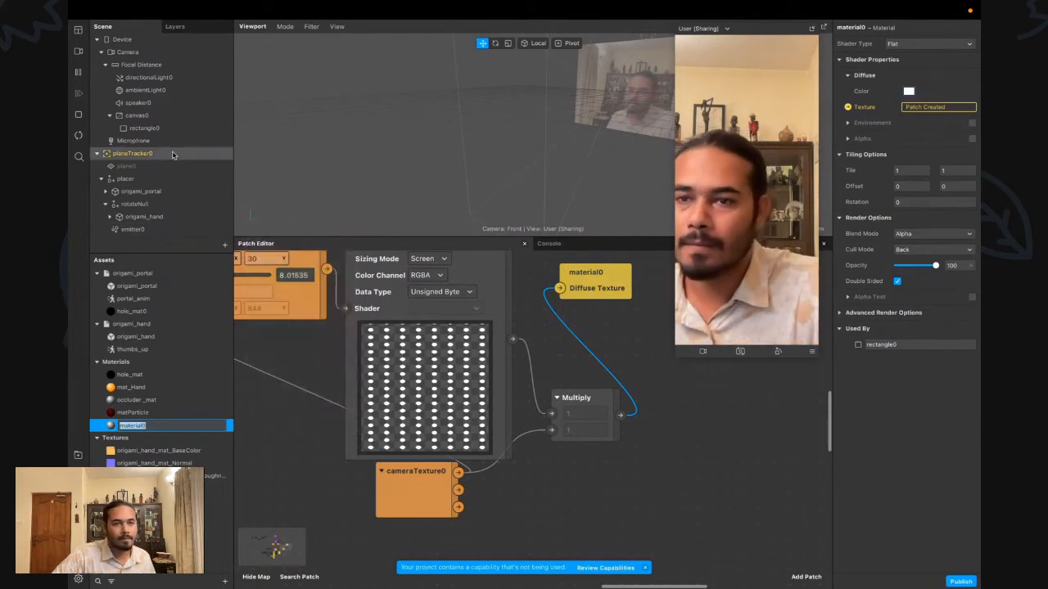
Collapse planeTracker0, toggle canvas0's visibility as a test, and move the cameraTexture0 patch further left below the Shader Render Pass
{"action": "left_click", "coordinate": [98, 154]}
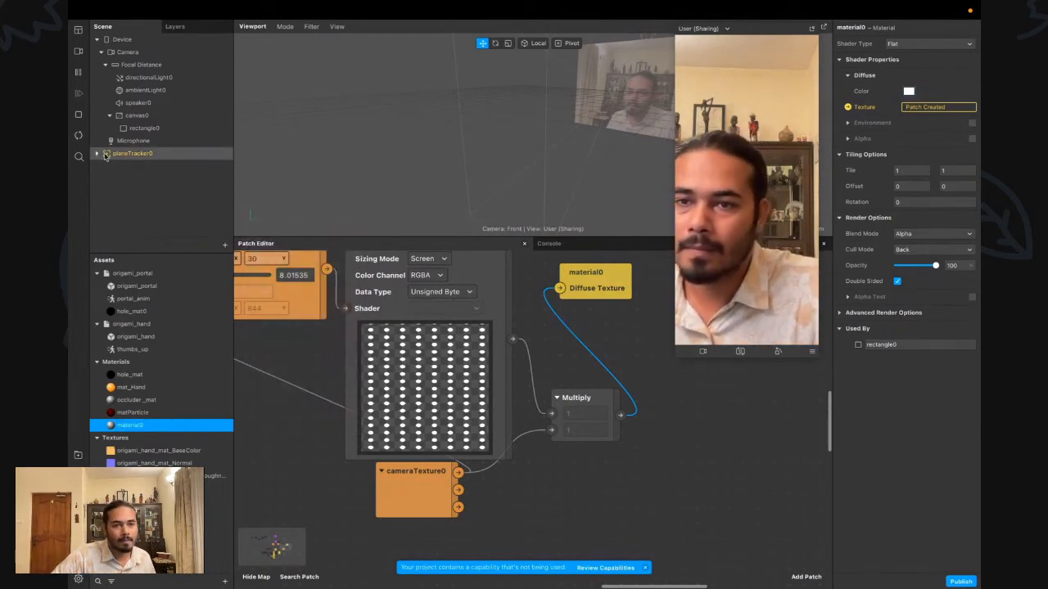
{"action": "left_click", "coordinate": [136, 115]}
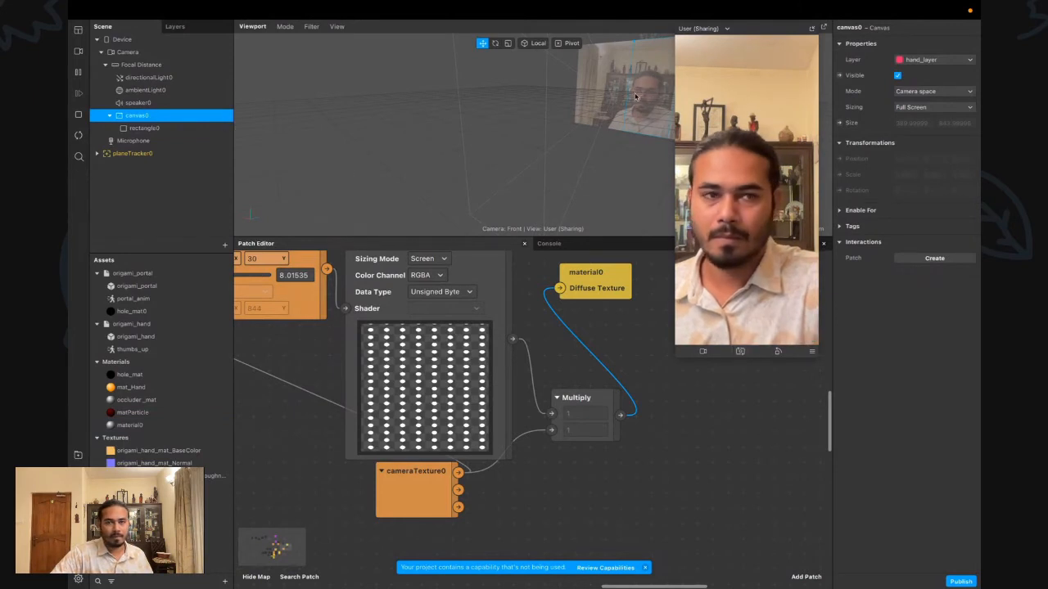
{"action": "left_click", "coordinate": [897, 76]}
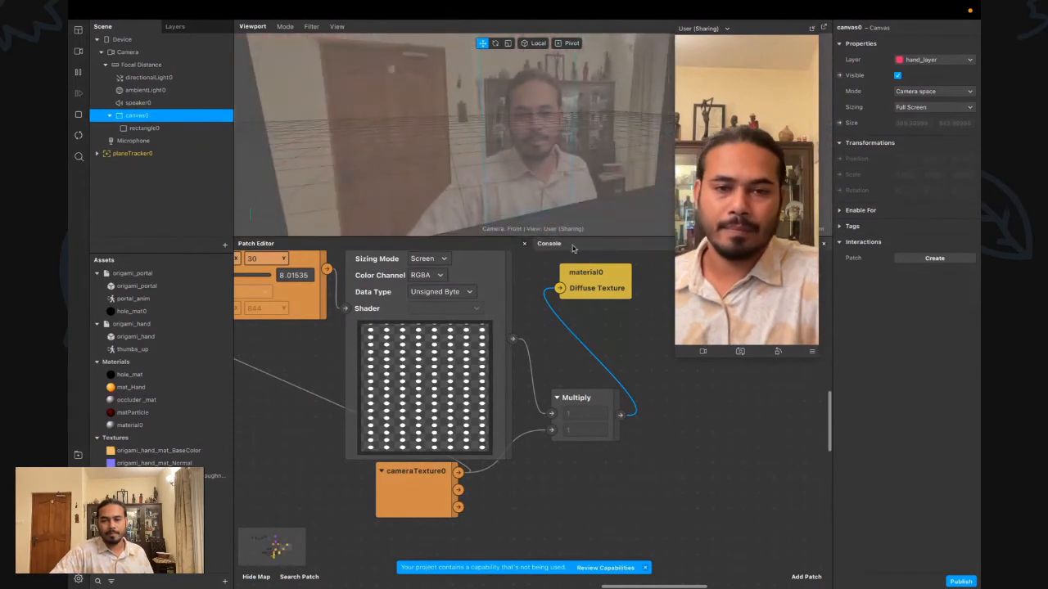
{"action": "left_click_drag", "start_coordinate": [433, 498], "coordinate": [356, 511]}
{"action": "scroll", "coordinate": [456, 491], "scroll_direction": "down", "scroll_amount": 1}
Save the project, then close it and the start window with the recent projects
{"action": "mouse_move", "coordinate": [236, 4]}
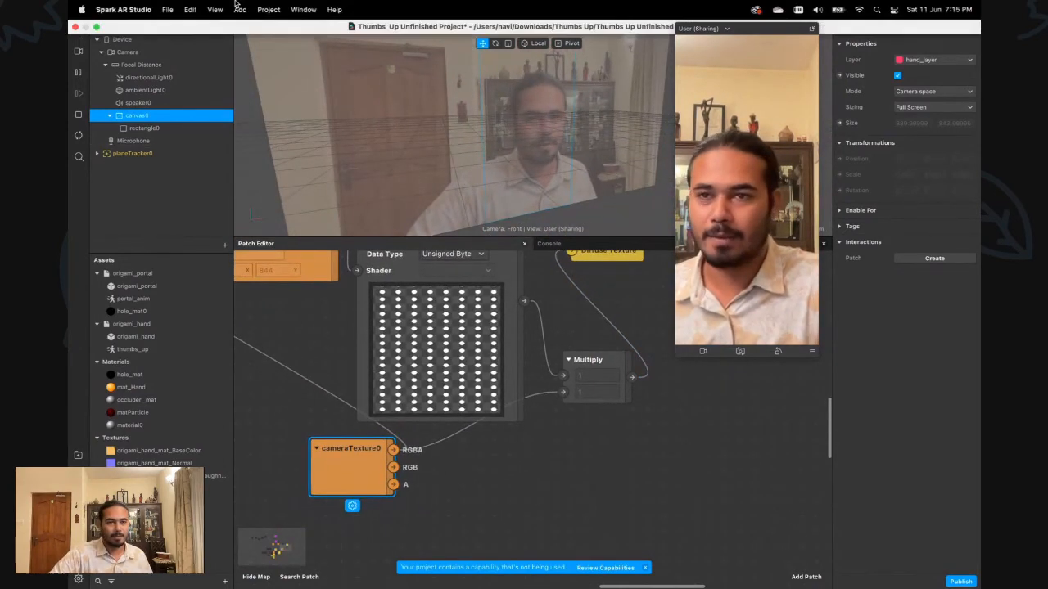
{"action": "left_click", "coordinate": [167, 9]}
{"action": "left_click", "coordinate": [171, 127]}
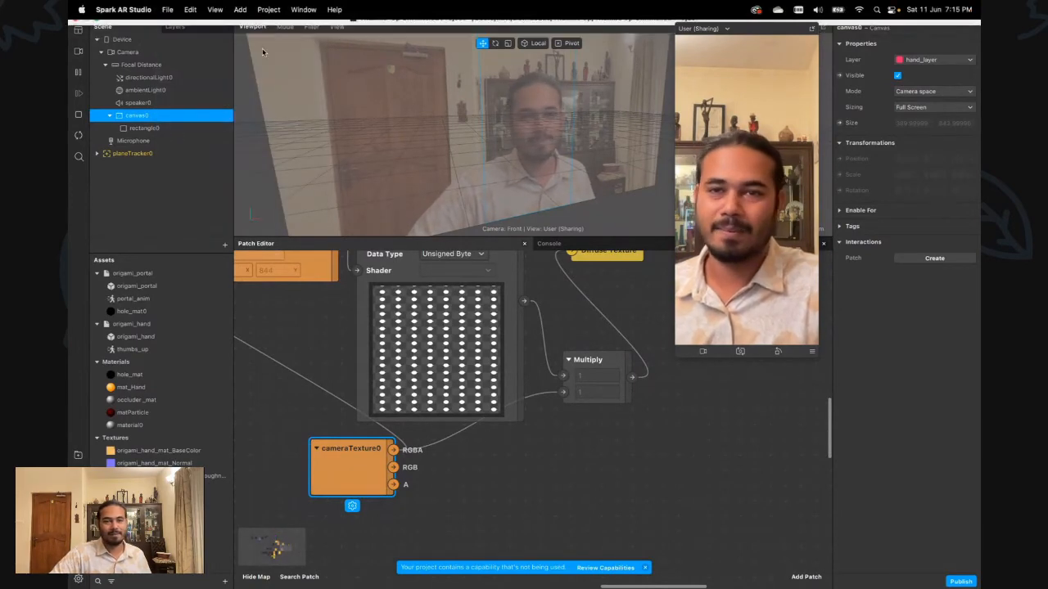
{"action": "left_click", "coordinate": [74, 26]}
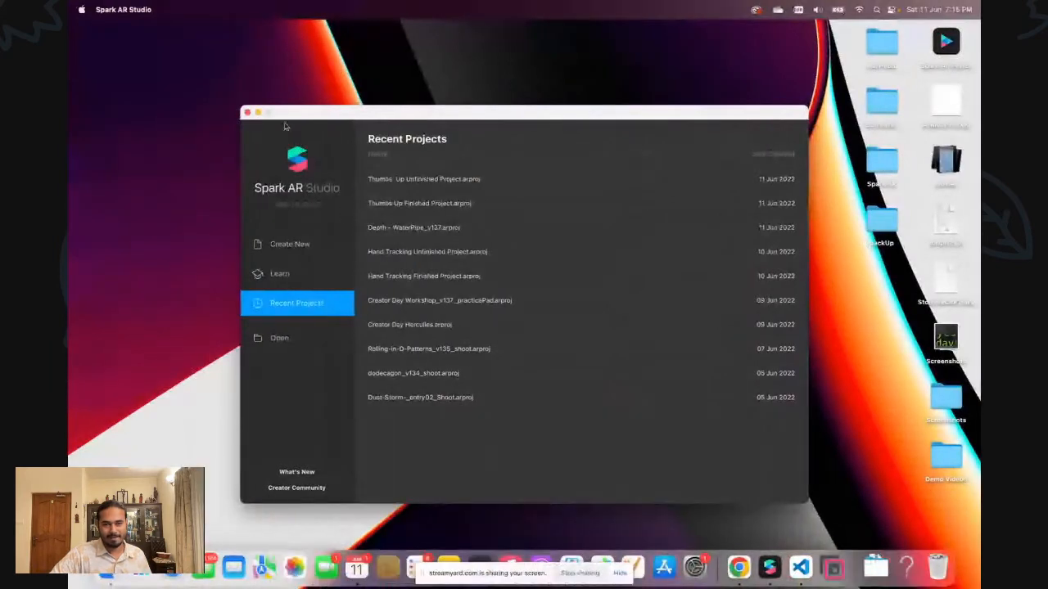
{"action": "left_click", "coordinate": [248, 113]}
Relaunch Spark AR Studio_v139 with the Thumbs Up Unfinished Project in full screen and select rectangle0
{"action": "key", "text": "super+space"}
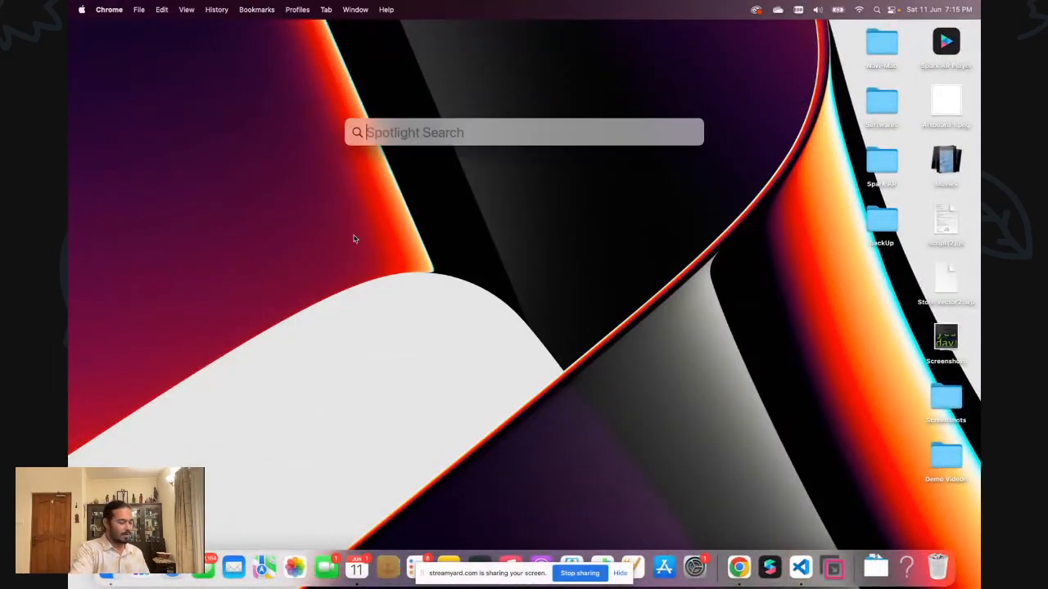
{"action": "type", "text": "spark AR Studio_v139"}
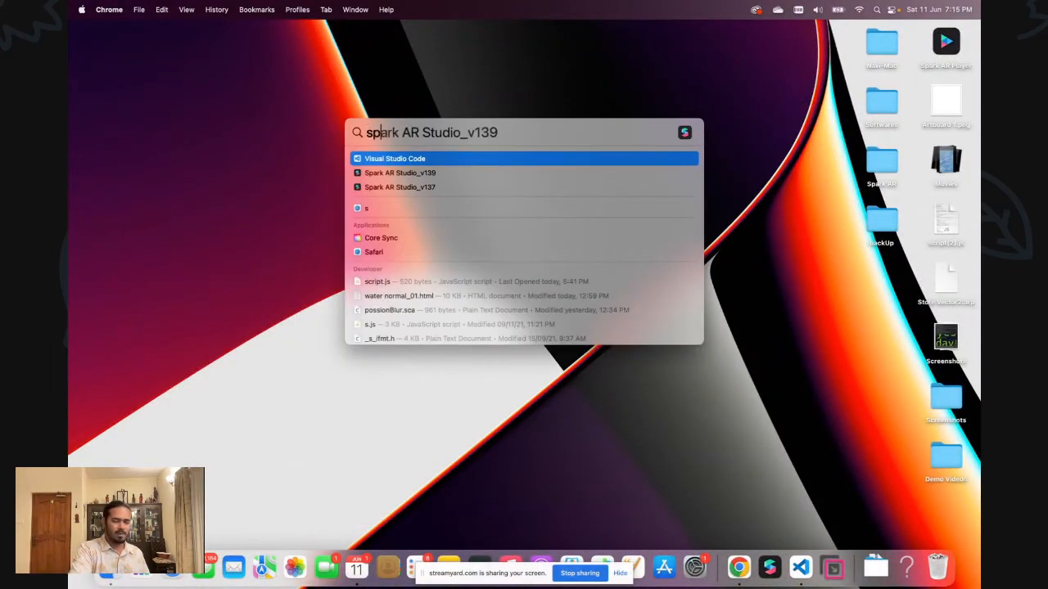
{"action": "key", "text": "Return"}
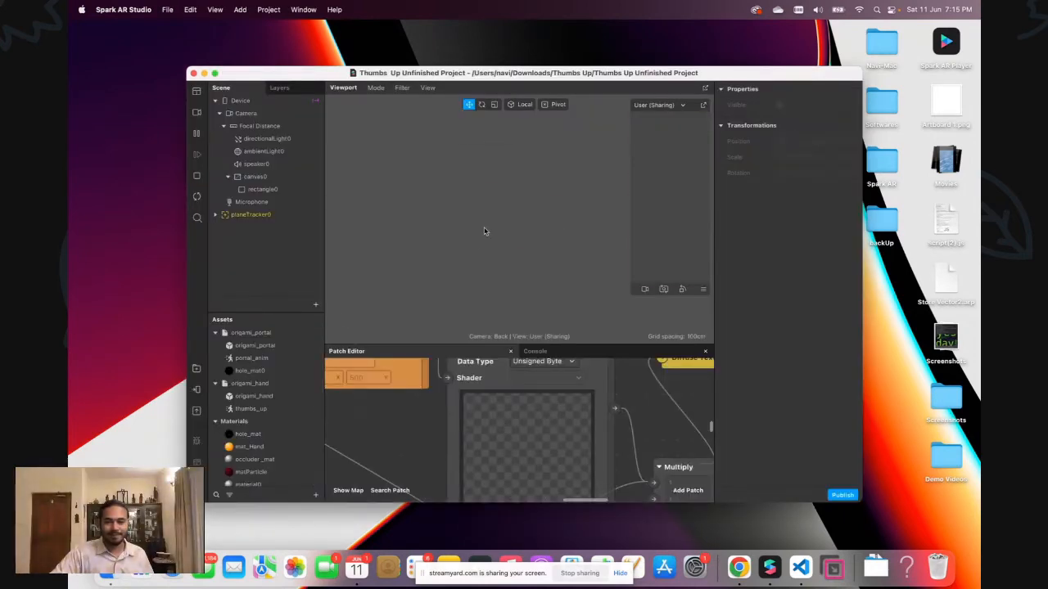
{"action": "left_click", "coordinate": [216, 73]}
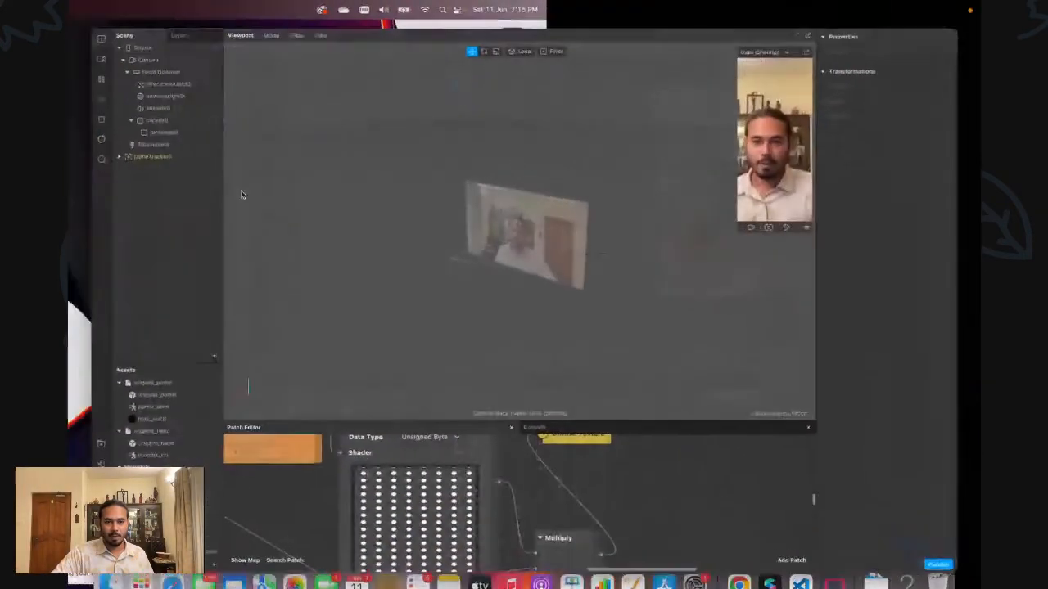
{"action": "left_click", "coordinate": [152, 128]}
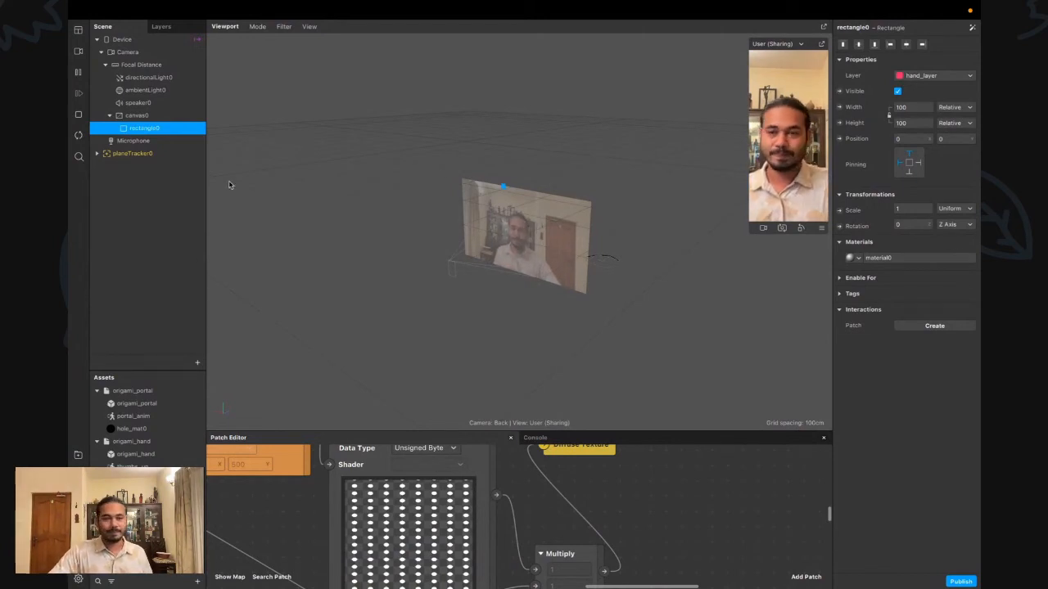
Set material0's opacity to 98% and delete its Diffuse Texture patch beside the Multiply patch
{"action": "left_click", "coordinate": [891, 257]}
{"action": "mouse_move", "coordinate": [933, 266]}
{"action": "left_mouse_down"}
{"action": "mouse_move", "coordinate": [908, 266]}
{"action": "mouse_move", "coordinate": [934, 267]}
{"action": "left_mouse_up"}
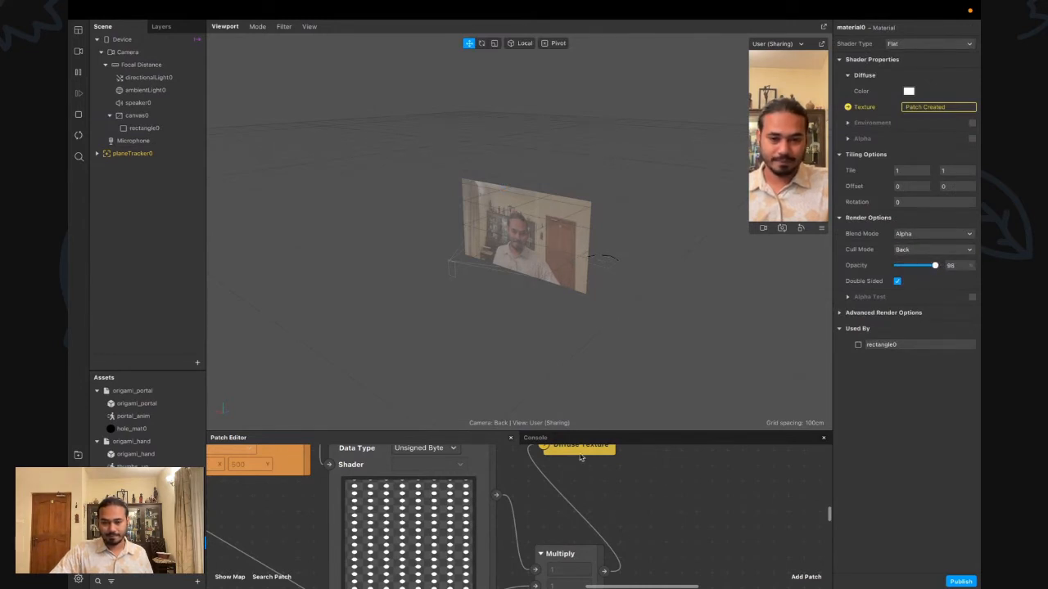
{"action": "left_click_drag", "start_coordinate": [578, 454], "coordinate": [621, 489]}
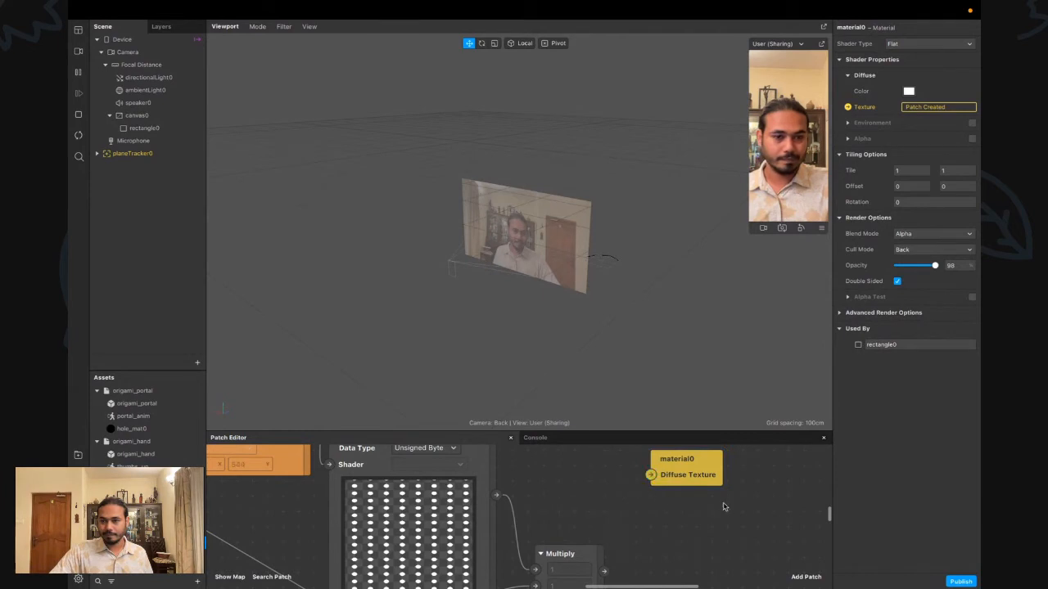
{"action": "left_click", "coordinate": [699, 472]}
{"action": "key", "text": "Delete"}
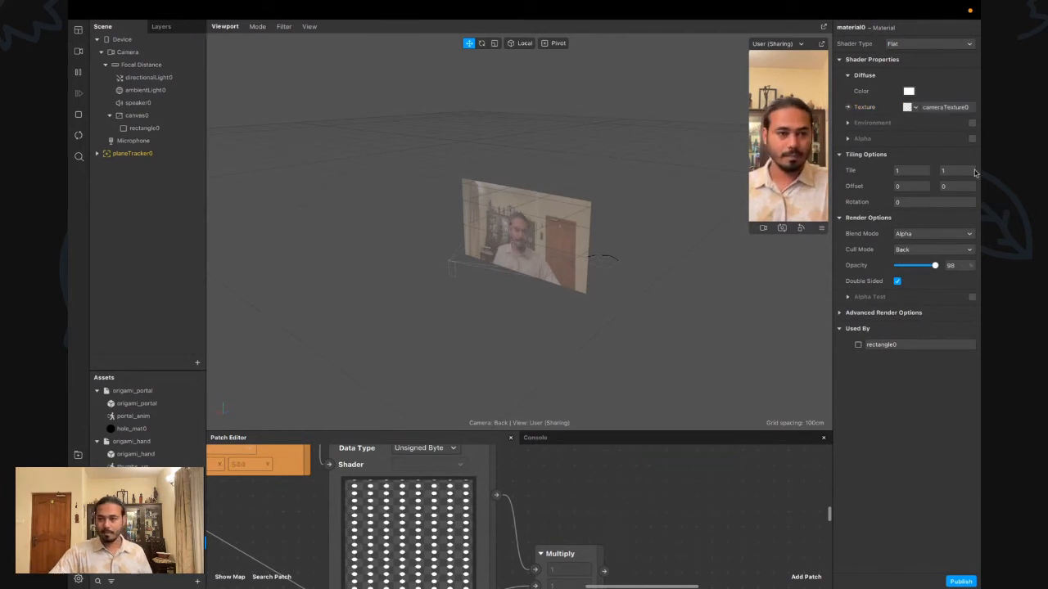
Change material0's diffuse color to red
{"action": "left_click", "coordinate": [908, 91]}
{"action": "left_click_drag", "start_coordinate": [355, 320], "coordinate": [331, 329]}
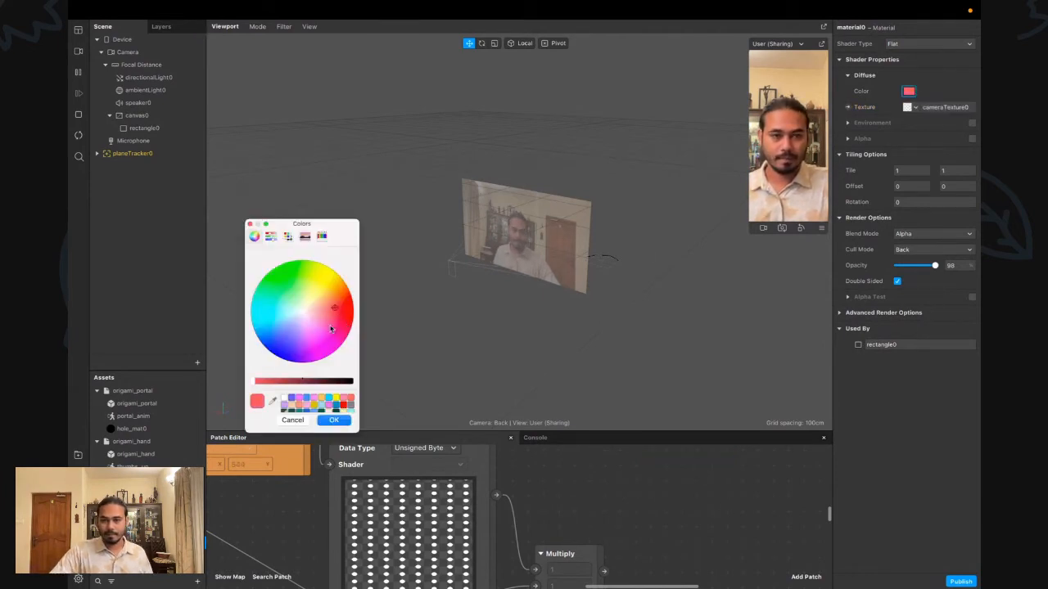
{"action": "left_click", "coordinate": [333, 421]}
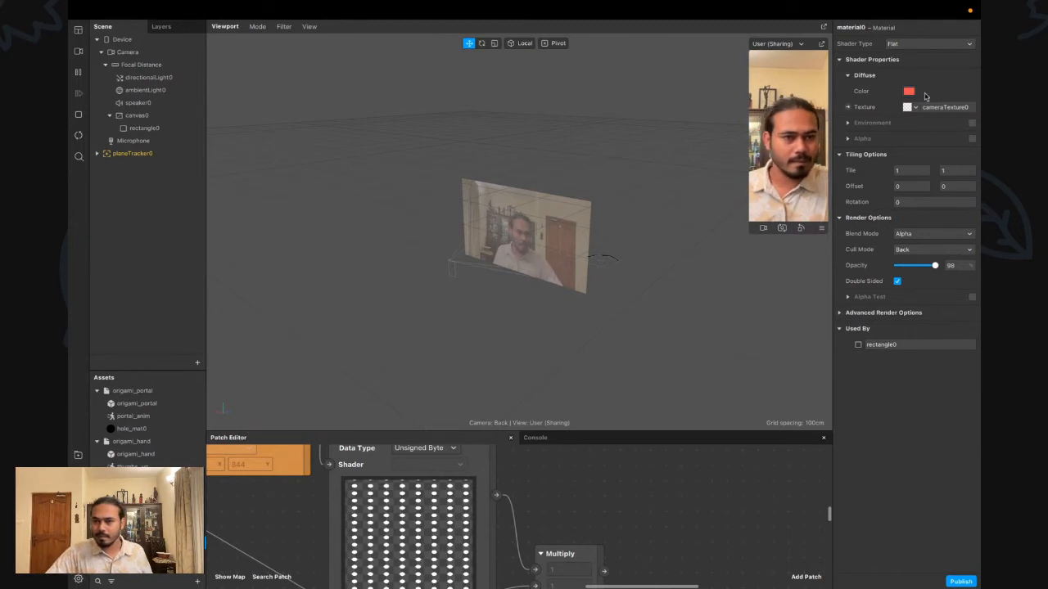
Test canvas0 by switching its visibility off and on, and check its place under Focal Distance
{"action": "left_click", "coordinate": [170, 116]}
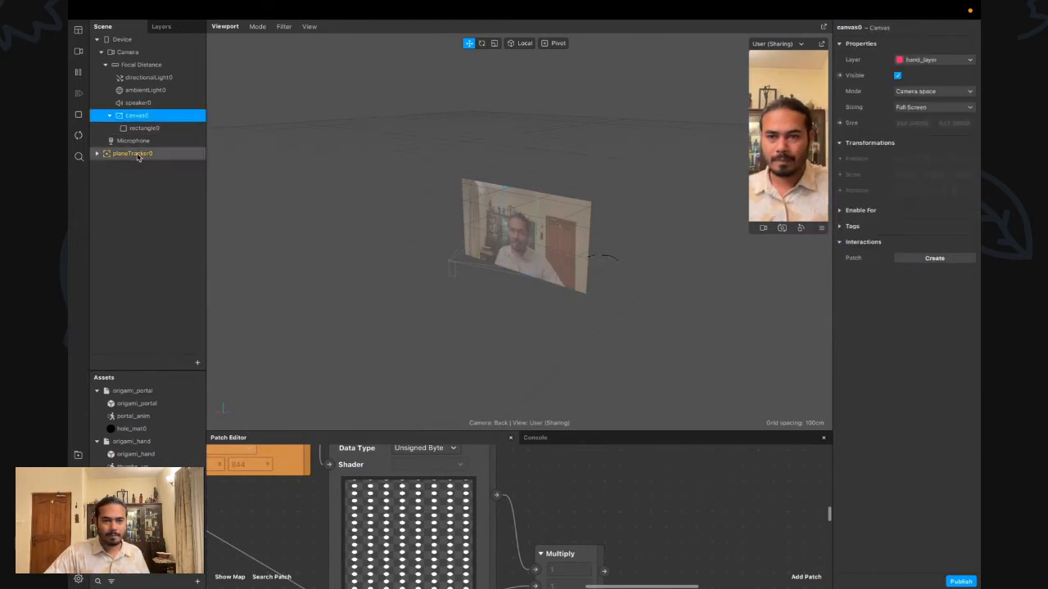
{"action": "left_click", "coordinate": [105, 64]}
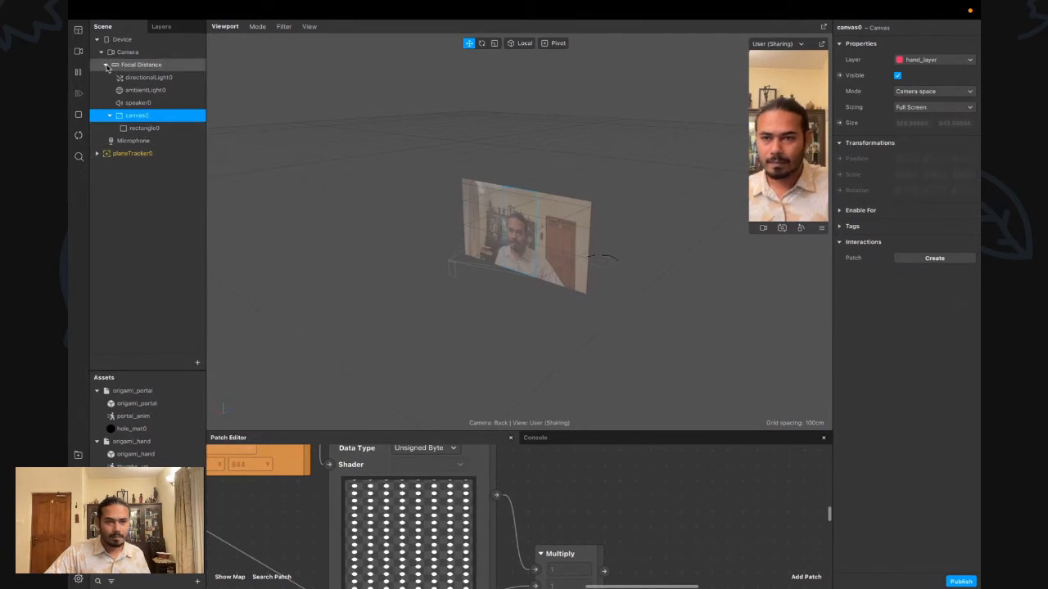
{"action": "left_click", "coordinate": [105, 64]}
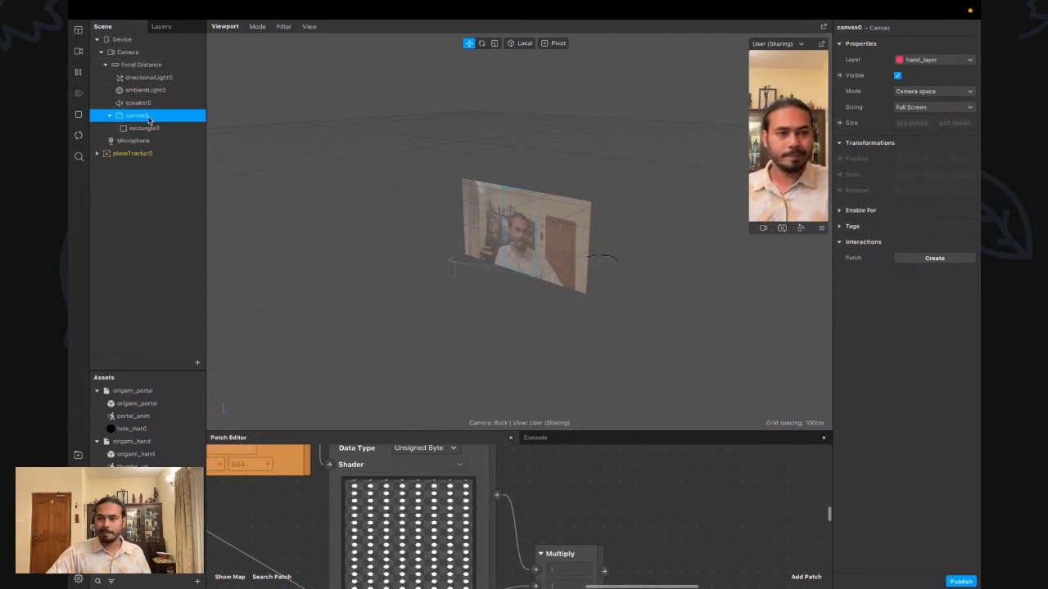
{"action": "left_click", "coordinate": [897, 75]}
{"action": "left_click", "coordinate": [897, 75]}
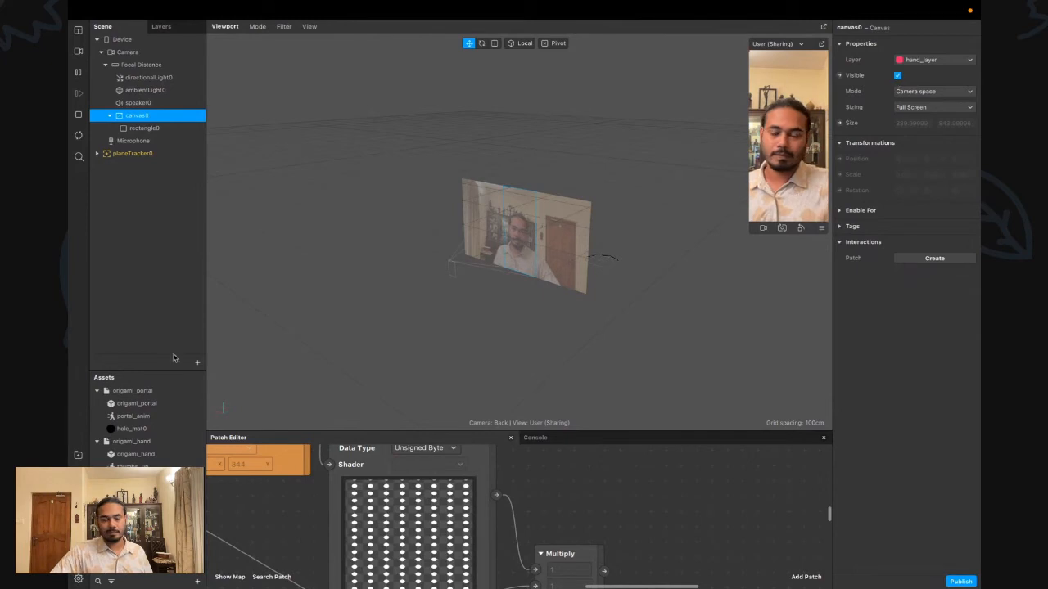
Enlarge the Patch Editor and examine the patch chain from simple kira through the Shader Render Pass to Multiply
{"action": "left_click_drag", "start_coordinate": [504, 431], "coordinate": [508, 203]}
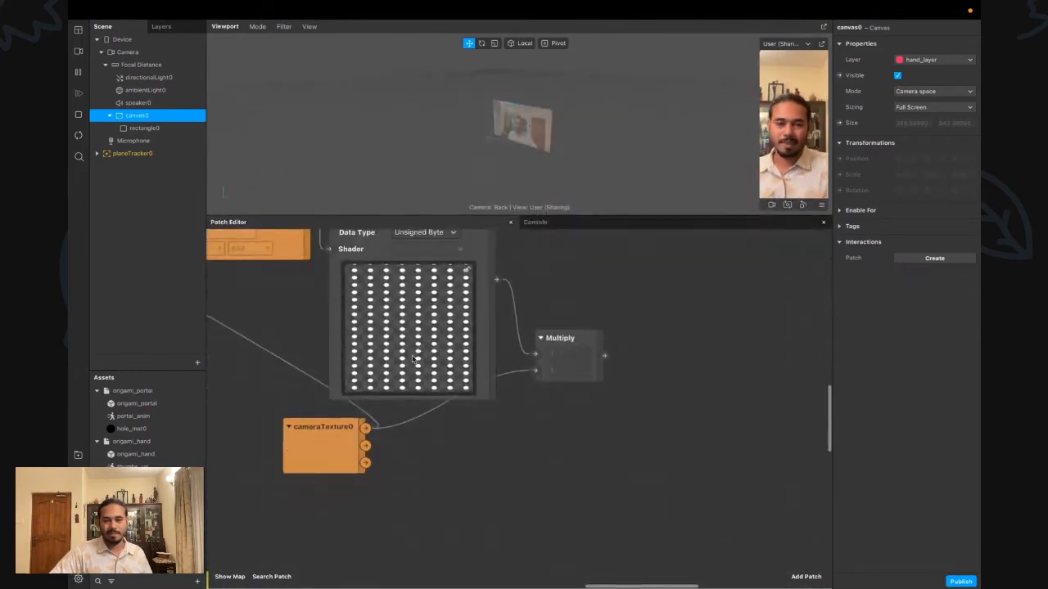
{"action": "left_click_drag", "start_coordinate": [426, 359], "coordinate": [441, 361]}
{"action": "left_click_drag", "start_coordinate": [503, 485], "coordinate": [600, 540]}
{"action": "scroll", "coordinate": [341, 494], "scroll_direction": "down", "scroll_amount": 10}
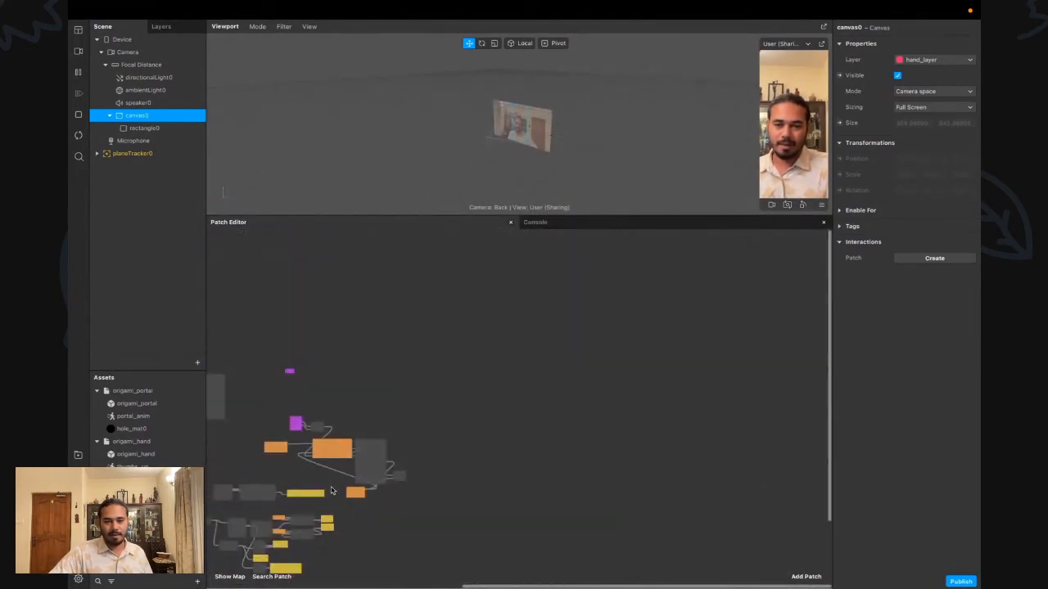
{"action": "scroll", "coordinate": [341, 489], "scroll_direction": "up", "scroll_amount": 10}
{"action": "scroll", "coordinate": [593, 434], "scroll_direction": "right", "scroll_amount": 3}
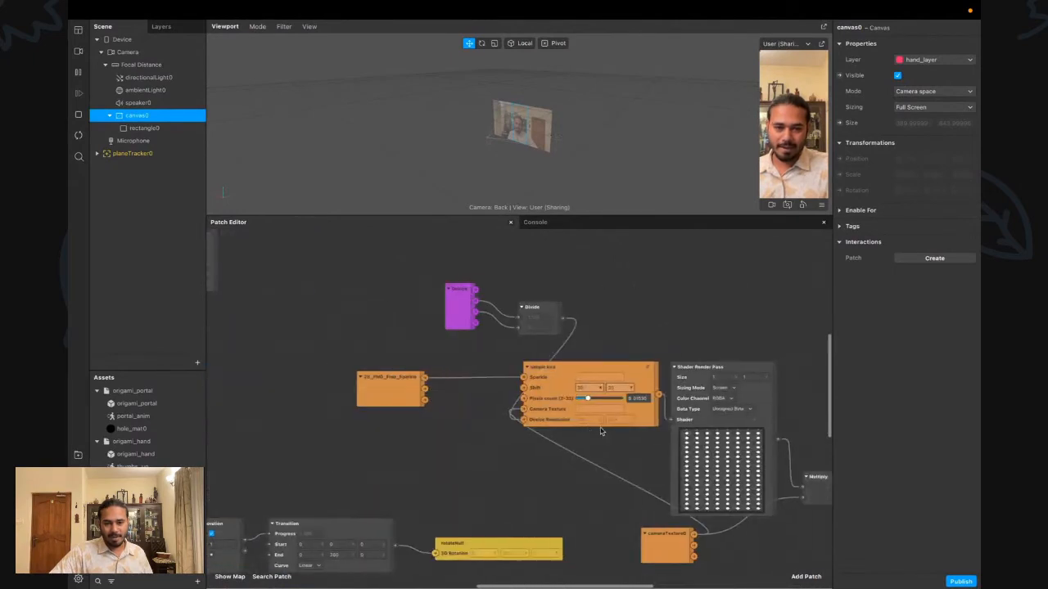
{"action": "scroll", "coordinate": [604, 451], "scroll_direction": "right", "scroll_amount": 2}
{"action": "scroll", "coordinate": [604, 451], "scroll_direction": "up", "scroll_amount": 5}
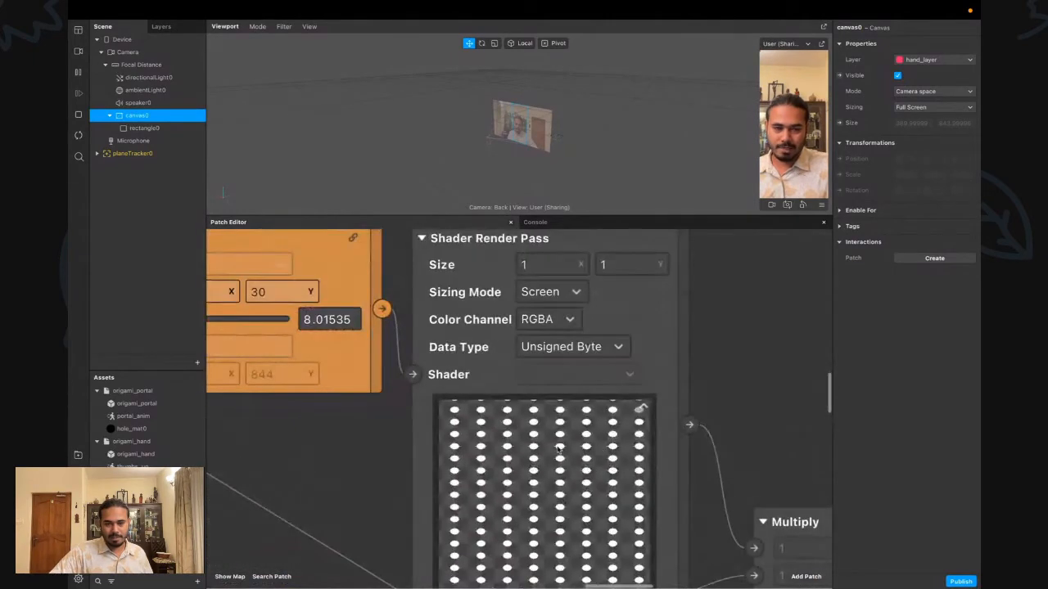
Compare the properties of rectangle0 and canvas0, and check which objects are assigned to hand_layer
{"action": "left_click", "coordinate": [144, 128]}
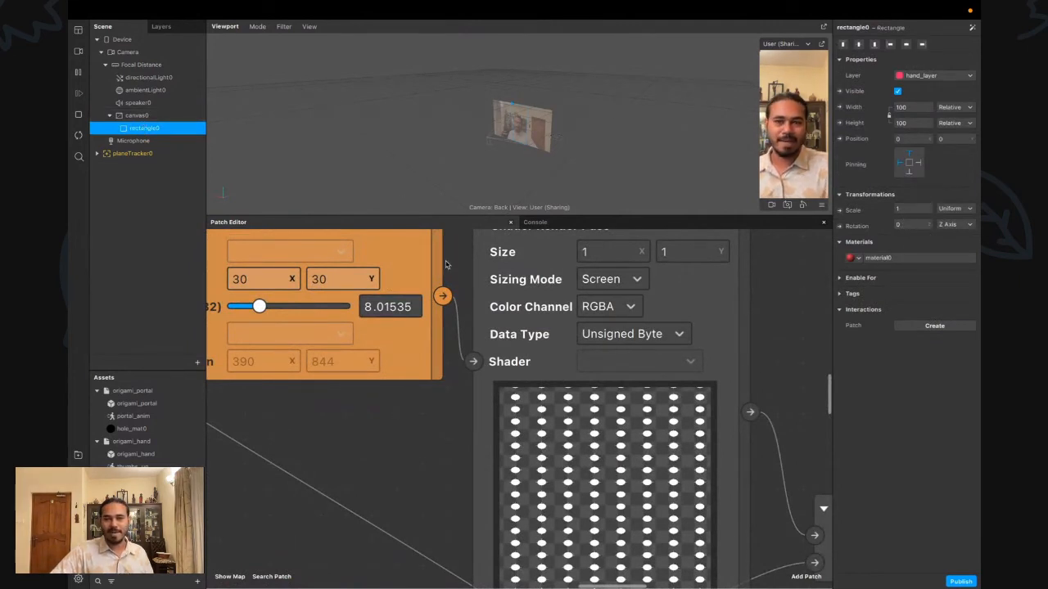
{"action": "left_click", "coordinate": [148, 115]}
{"action": "mouse_move", "coordinate": [143, 11]}
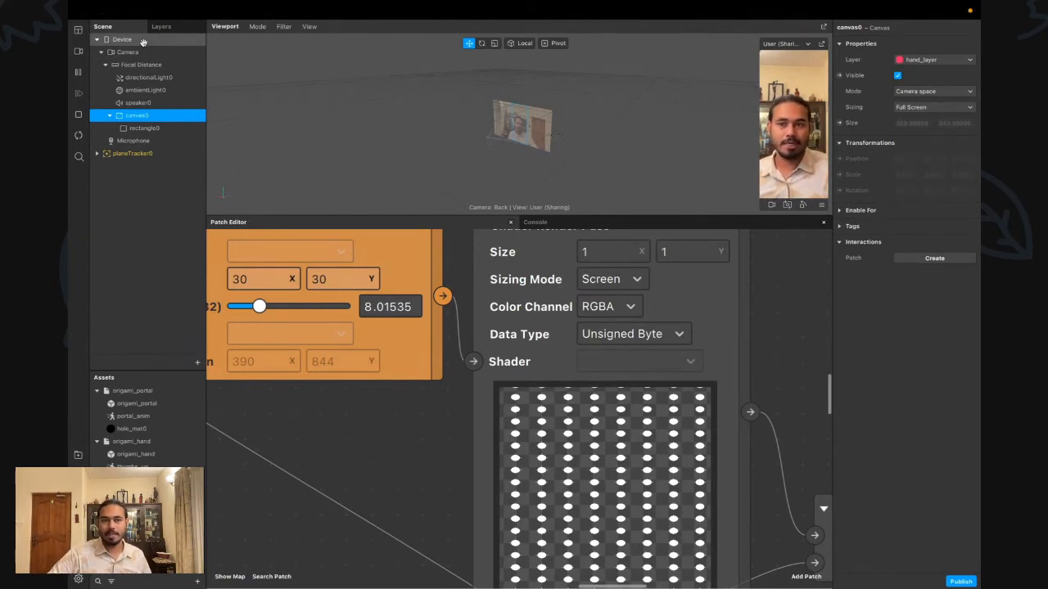
{"action": "left_click", "coordinate": [153, 127]}
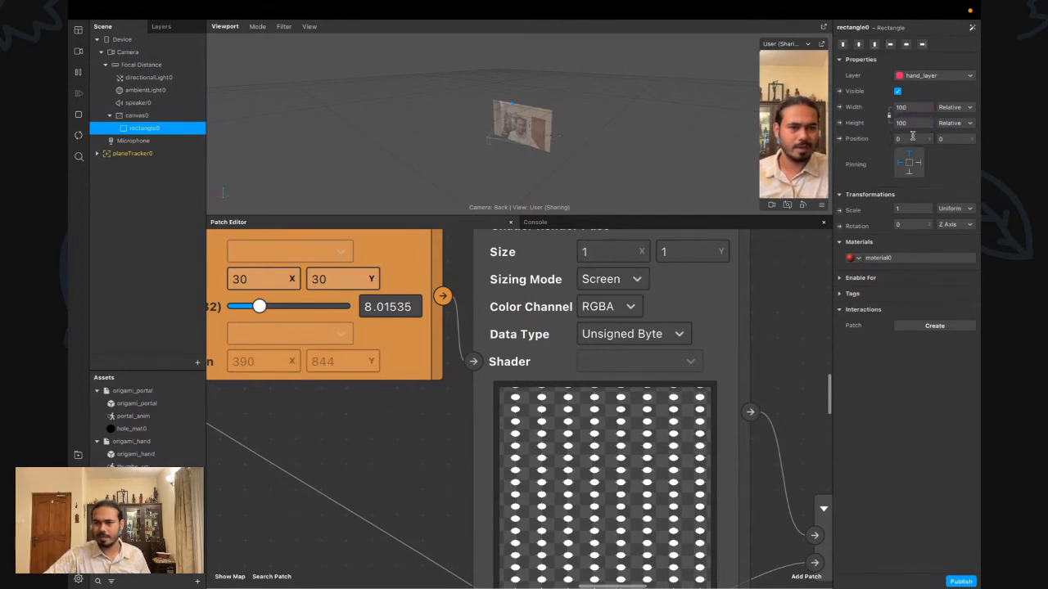
{"action": "left_click", "coordinate": [171, 28]}
{"action": "left_click", "coordinate": [130, 40]}
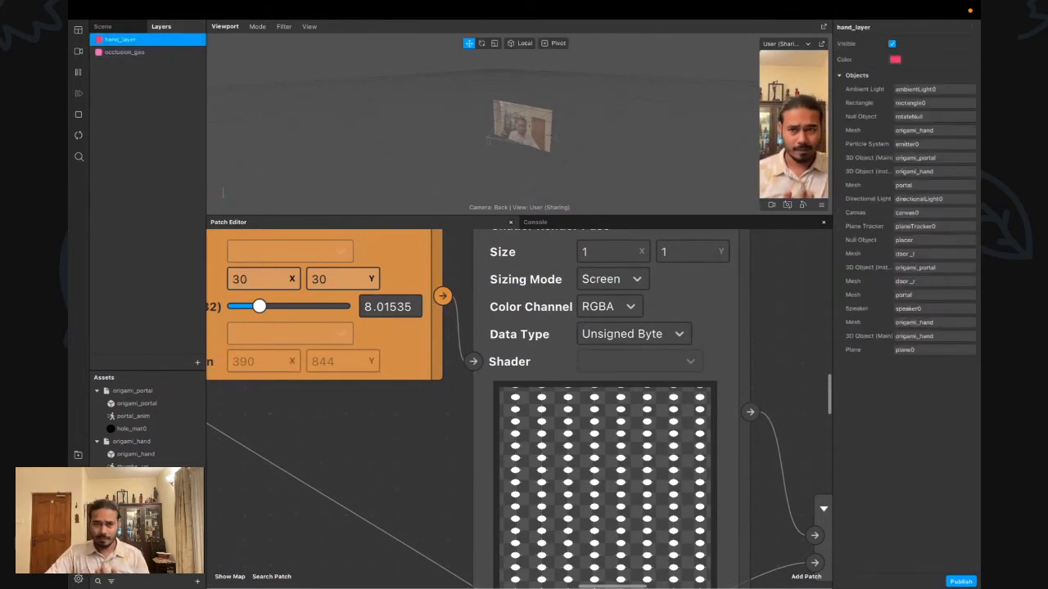
{"action": "left_click", "coordinate": [102, 27]}
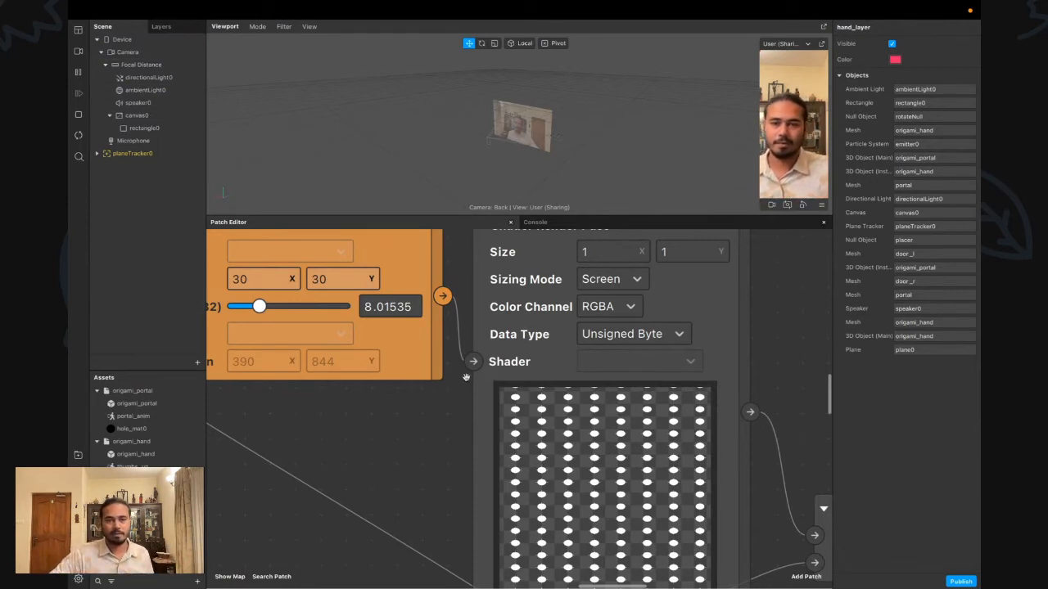
Enlarge the viewport to examine the origami hand, and look over the whole patch graph and the sparkle patches
{"action": "scroll", "coordinate": [466, 378], "scroll_direction": "down", "scroll_amount": 2}
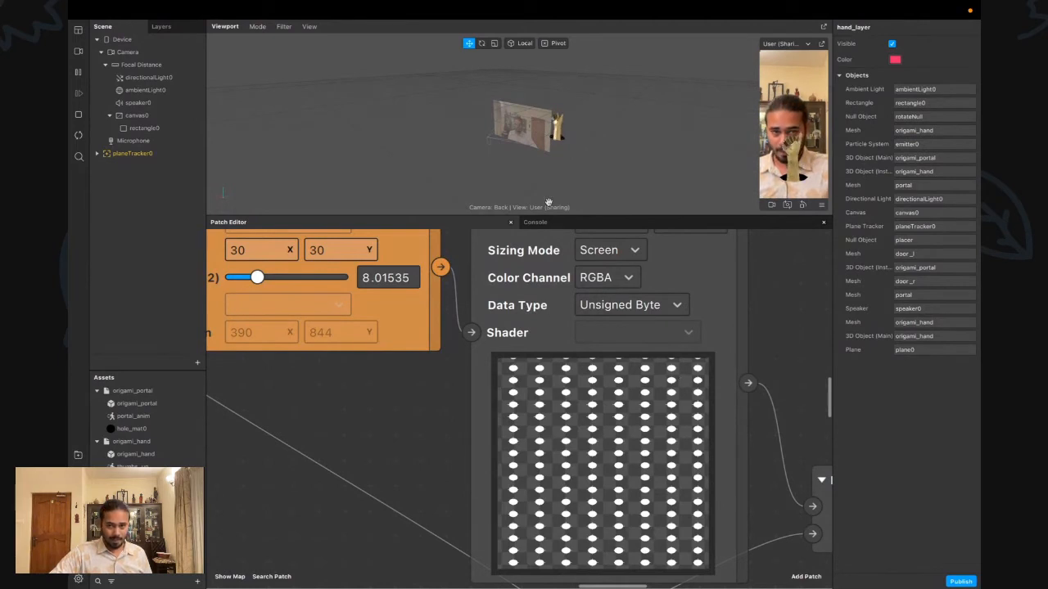
{"action": "left_click_drag", "start_coordinate": [548, 202], "coordinate": [515, 283]}
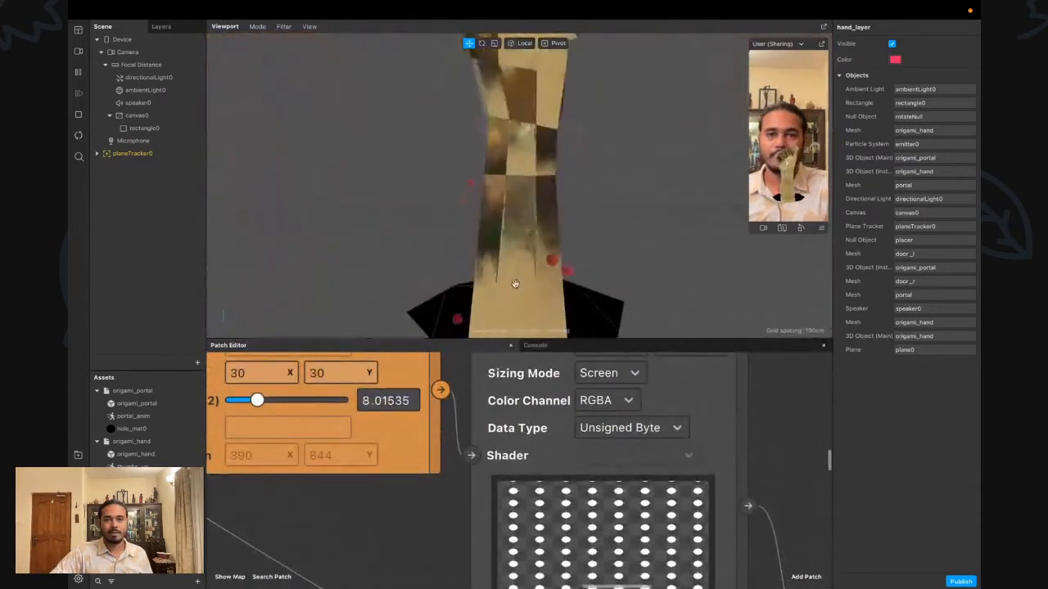
{"action": "scroll", "coordinate": [515, 283], "scroll_direction": "down", "scroll_amount": 5}
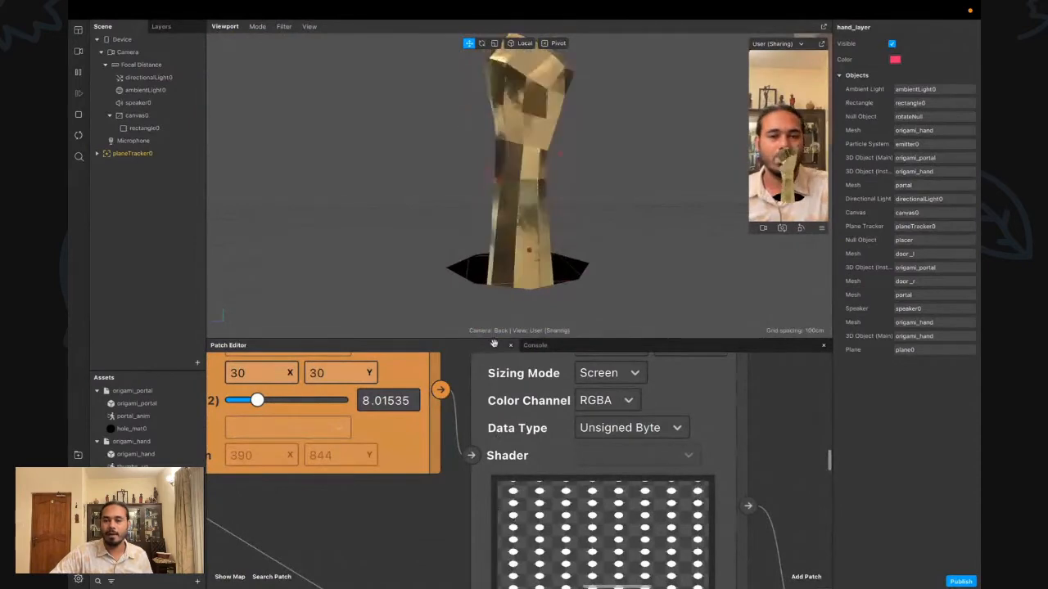
{"action": "left_click_drag", "start_coordinate": [496, 338], "coordinate": [496, 303]}
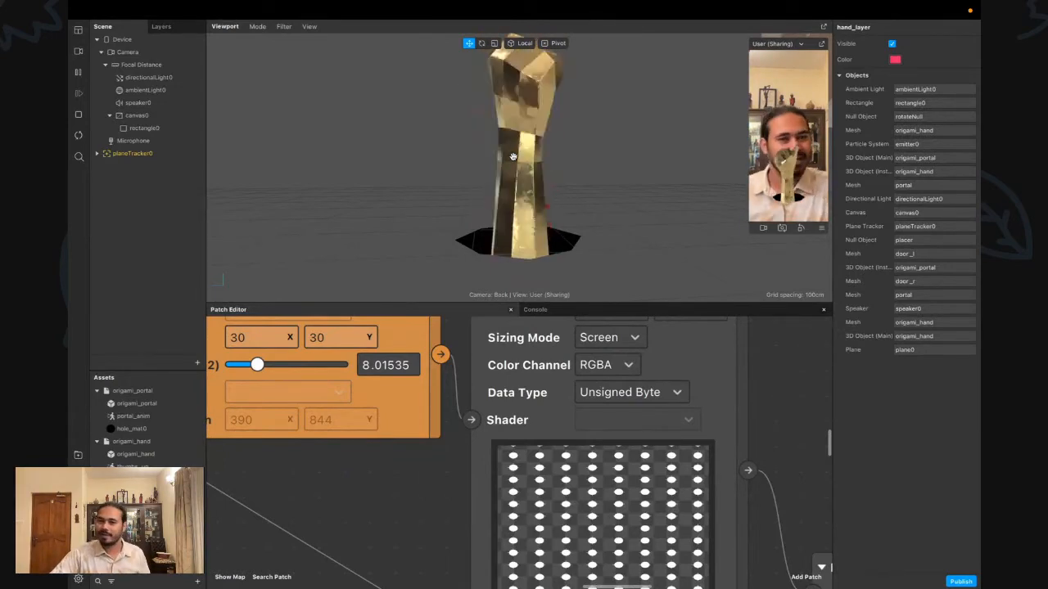
{"action": "scroll", "coordinate": [472, 451], "scroll_direction": "down", "scroll_amount": 5}
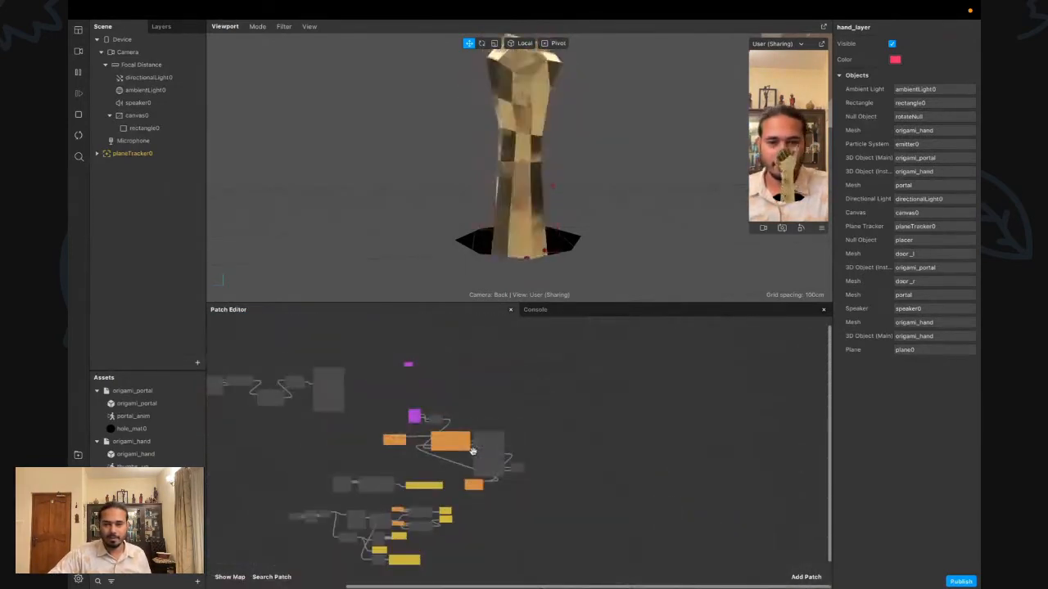
{"action": "scroll", "coordinate": [472, 451], "scroll_direction": "up", "scroll_amount": 10}
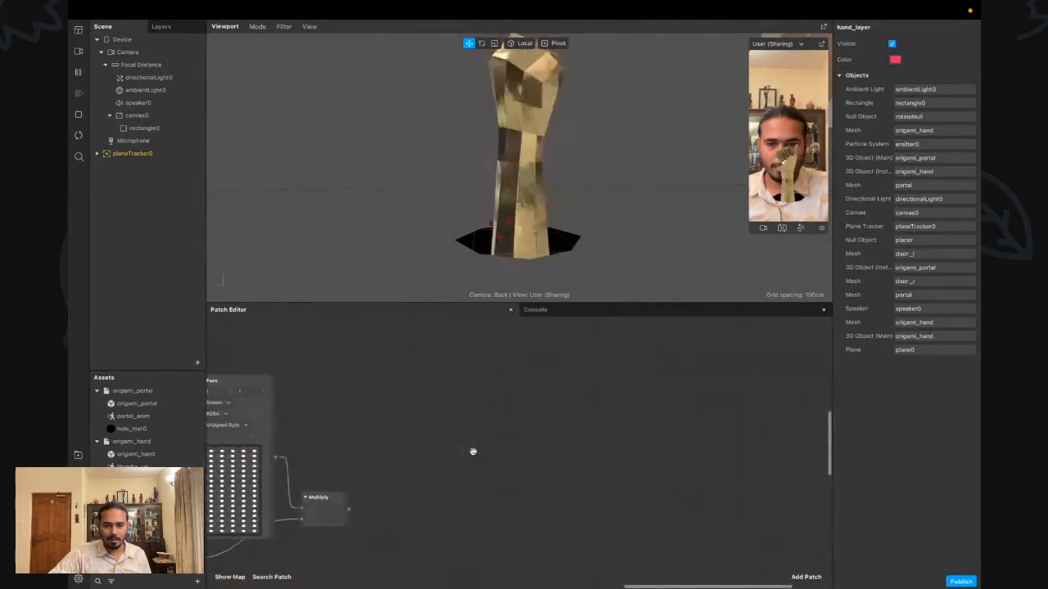
{"action": "scroll", "coordinate": [473, 452], "scroll_direction": "down", "scroll_amount": 1}
{"action": "scroll", "coordinate": [420, 439], "scroll_direction": "up", "scroll_amount": 1}
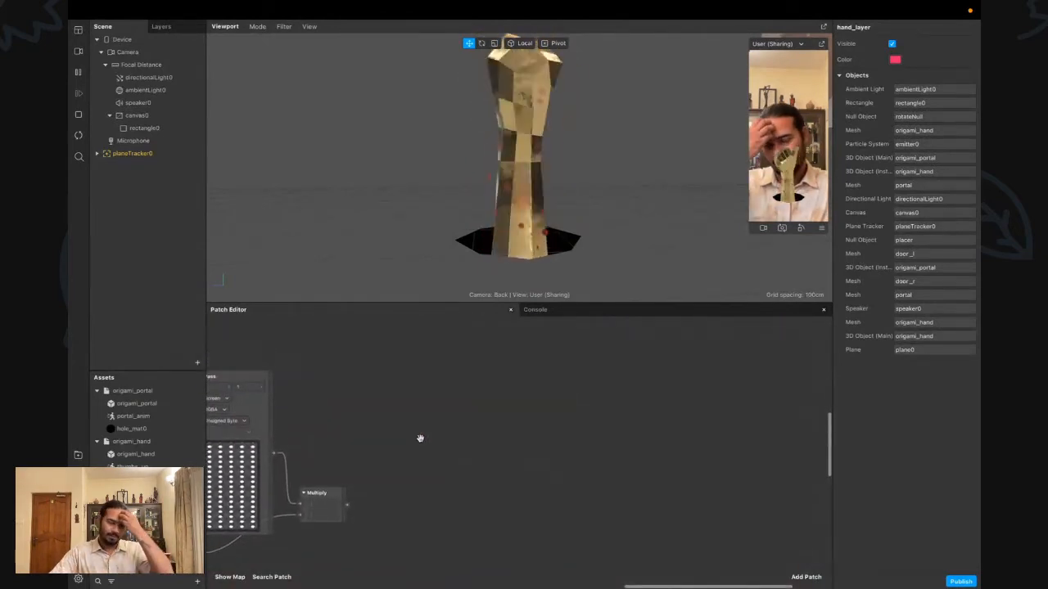
{"action": "scroll", "coordinate": [420, 439], "scroll_direction": "up", "scroll_amount": 3}
{"action": "scroll", "coordinate": [420, 439], "scroll_direction": "left", "scroll_amount": 3}
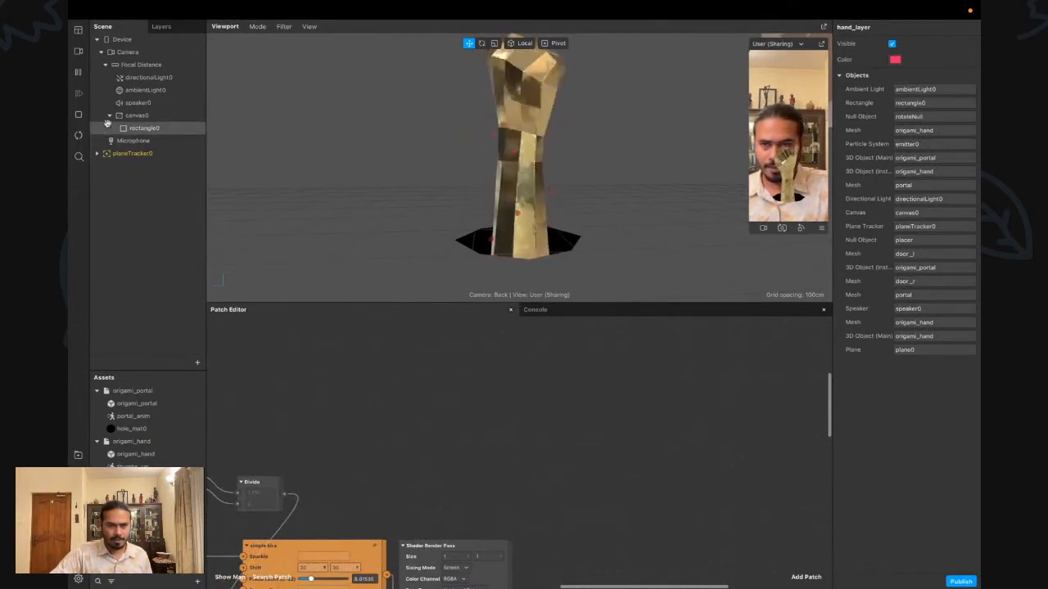
Create a Normal Texture patch for mat_Hand from the origami_hand mesh and place it in an empty area above the Shader Render Pass
{"action": "left_click", "coordinate": [97, 153]}
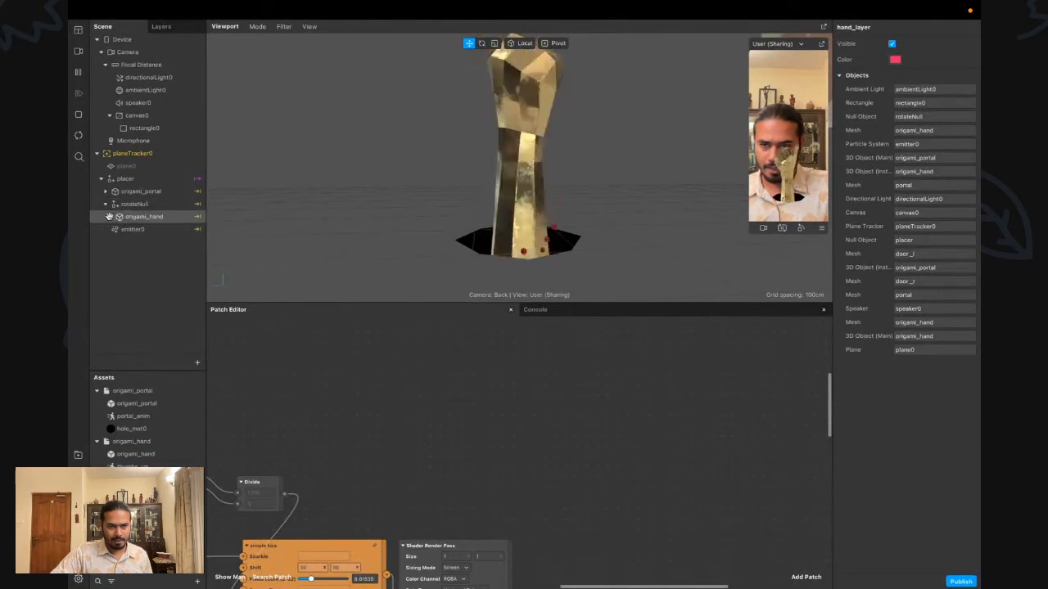
{"action": "left_click", "coordinate": [108, 216]}
{"action": "left_click", "coordinate": [146, 230]}
{"action": "left_click", "coordinate": [919, 215]}
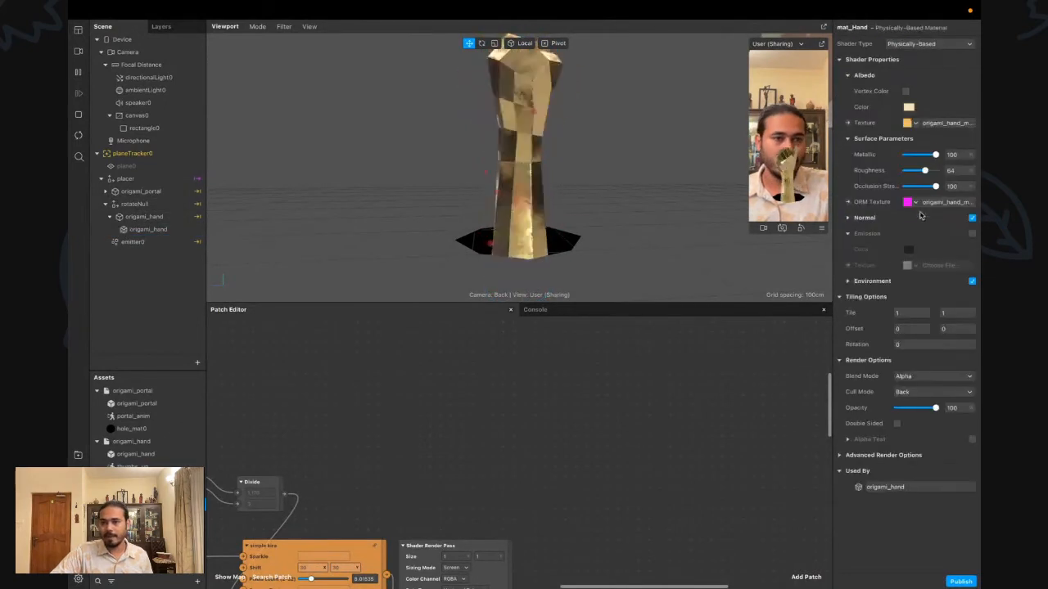
{"action": "left_click", "coordinate": [848, 219]}
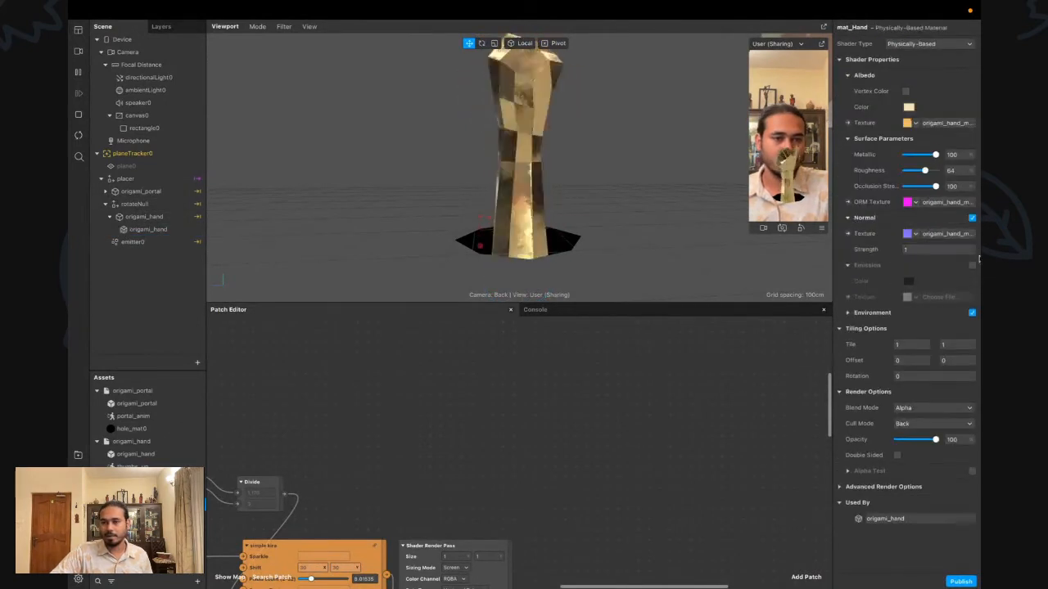
{"action": "left_click", "coordinate": [847, 235]}
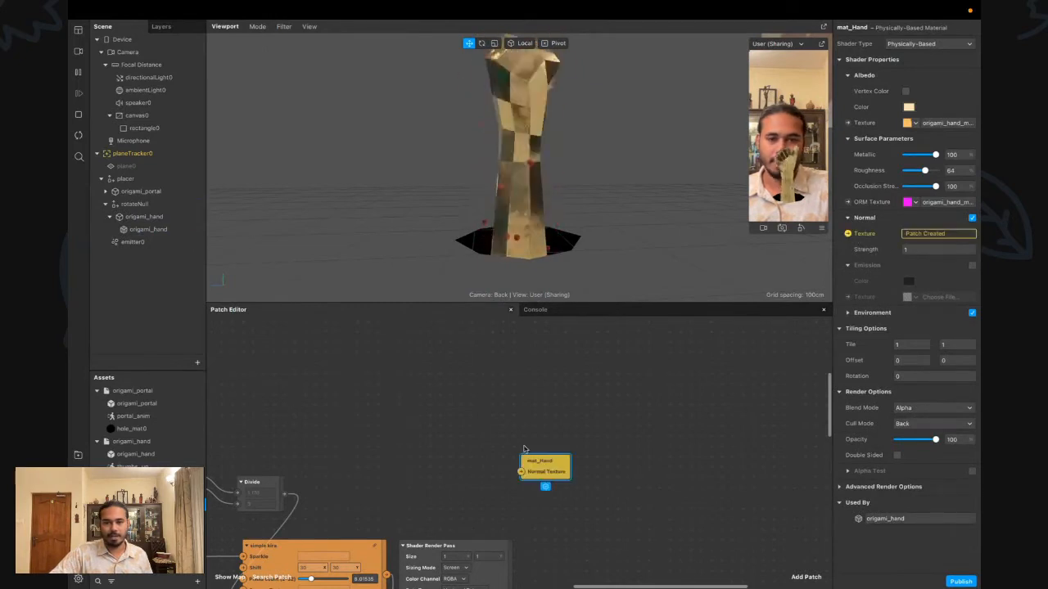
{"action": "left_click_drag", "start_coordinate": [541, 463], "coordinate": [627, 382]}
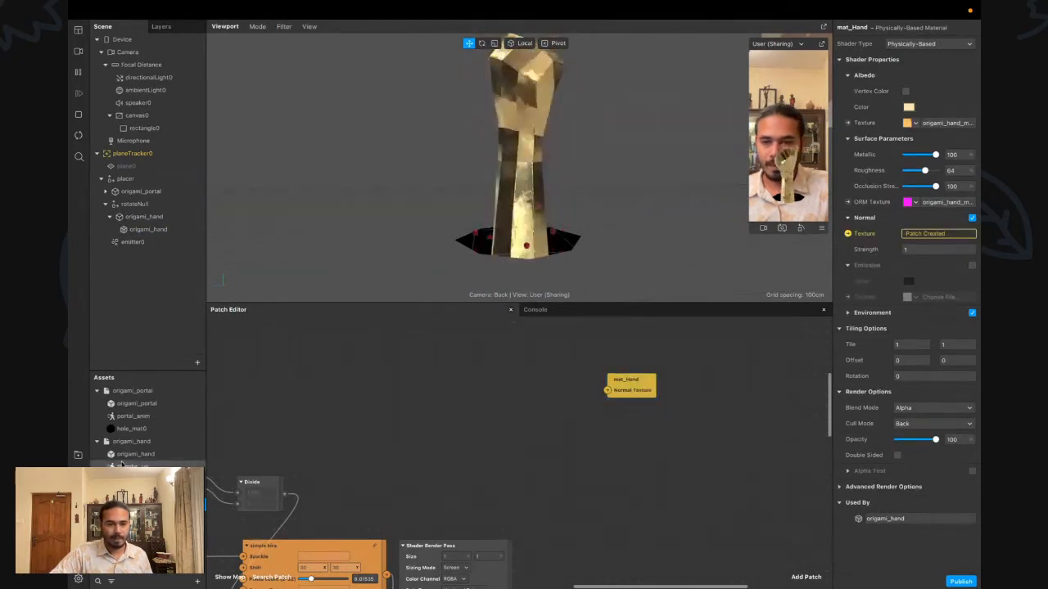
Add the origami_hand_mat_Normal texture as a patch, connect its RGBA output to mat_Hand's Normal Texture, and move it closer to mat_Hand
{"action": "scroll", "coordinate": [156, 441], "scroll_direction": "down", "scroll_amount": 5}
{"action": "left_click_drag", "start_coordinate": [174, 443], "coordinate": [431, 399]}
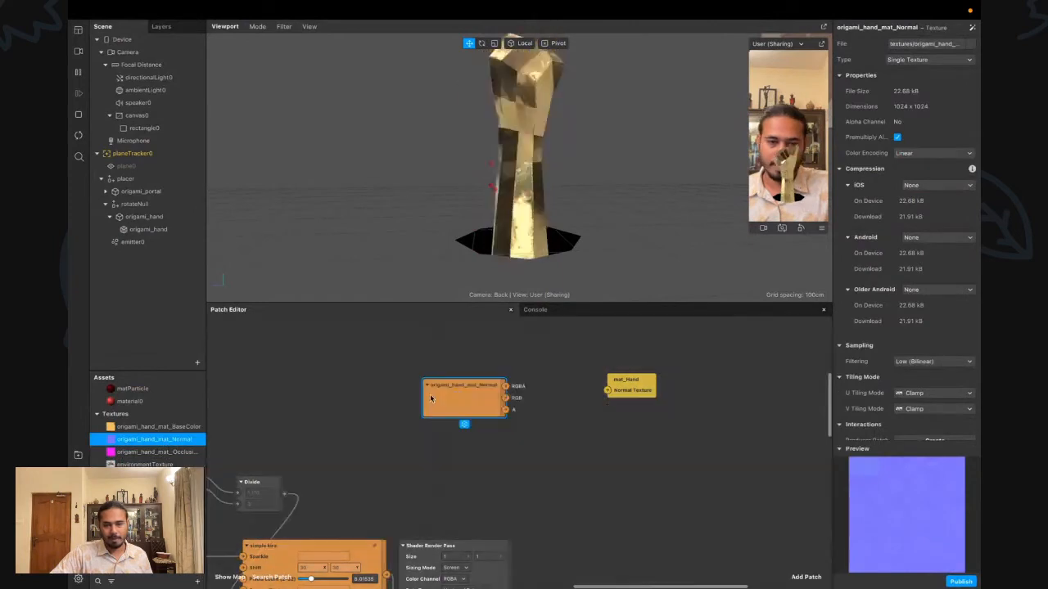
{"action": "left_click_drag", "start_coordinate": [506, 387], "coordinate": [605, 392]}
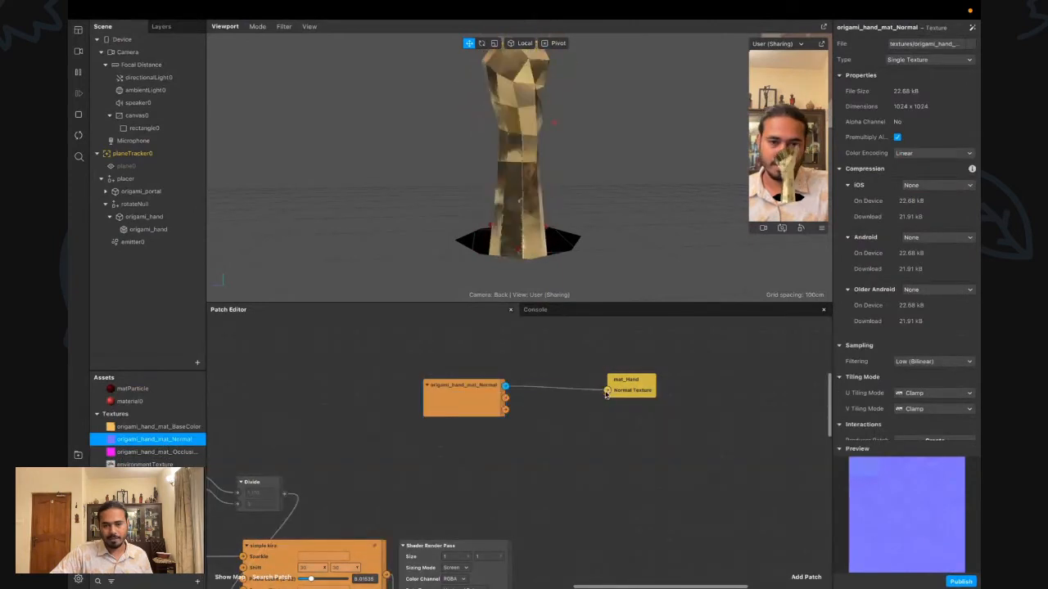
{"action": "scroll", "coordinate": [550, 421], "scroll_direction": "up", "scroll_amount": 3}
{"action": "left_click", "coordinate": [654, 385]}
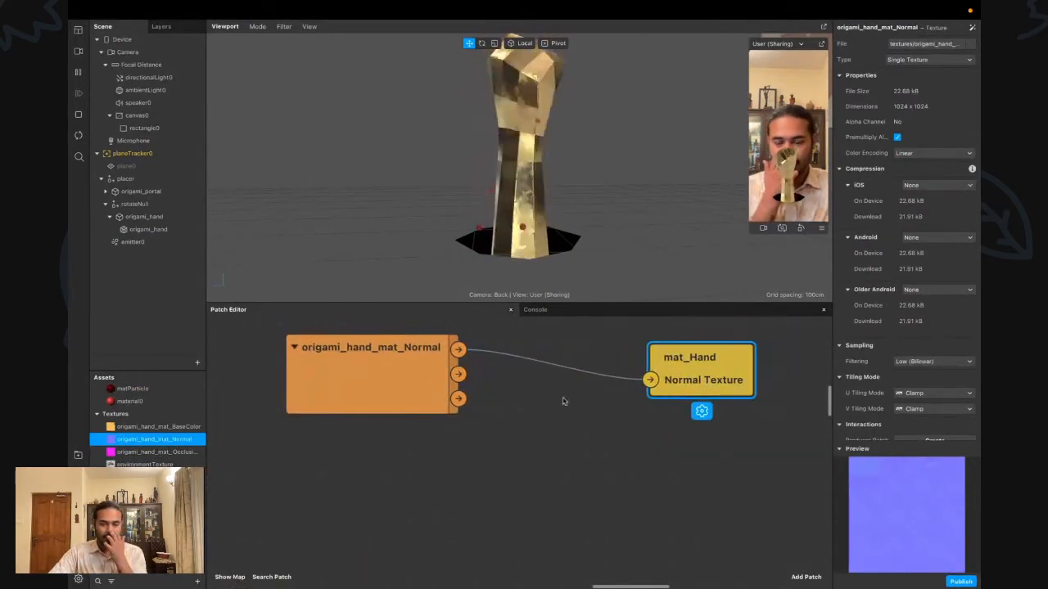
{"action": "scroll", "coordinate": [529, 421], "scroll_direction": "up", "scroll_amount": 2}
{"action": "left_click_drag", "start_coordinate": [433, 433], "coordinate": [488, 462]}
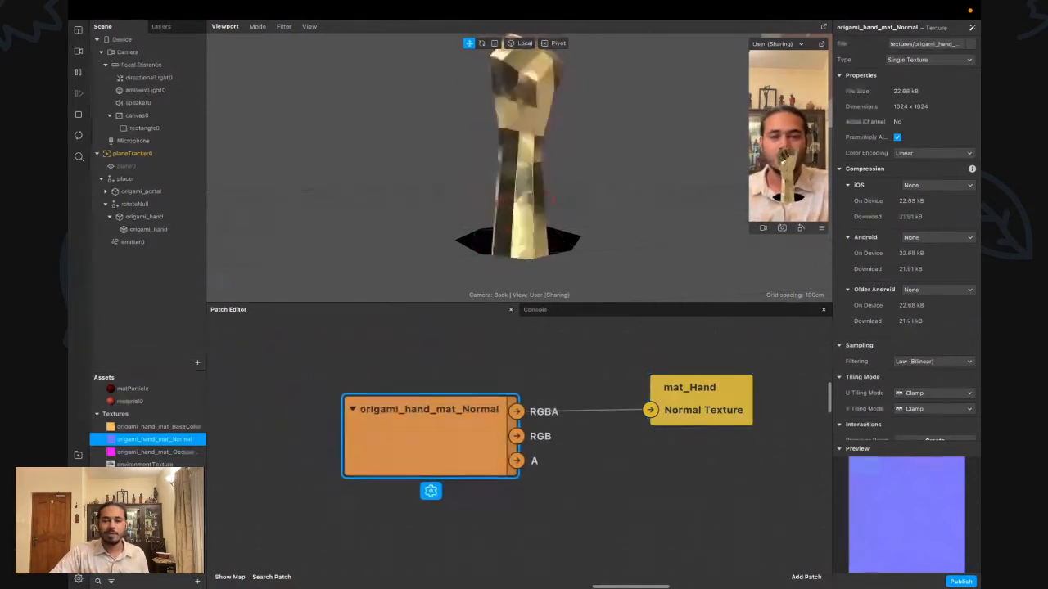
Browse the AR Library textures and import the free Perlin Noise texture into the project
{"action": "left_click", "coordinate": [79, 455]}
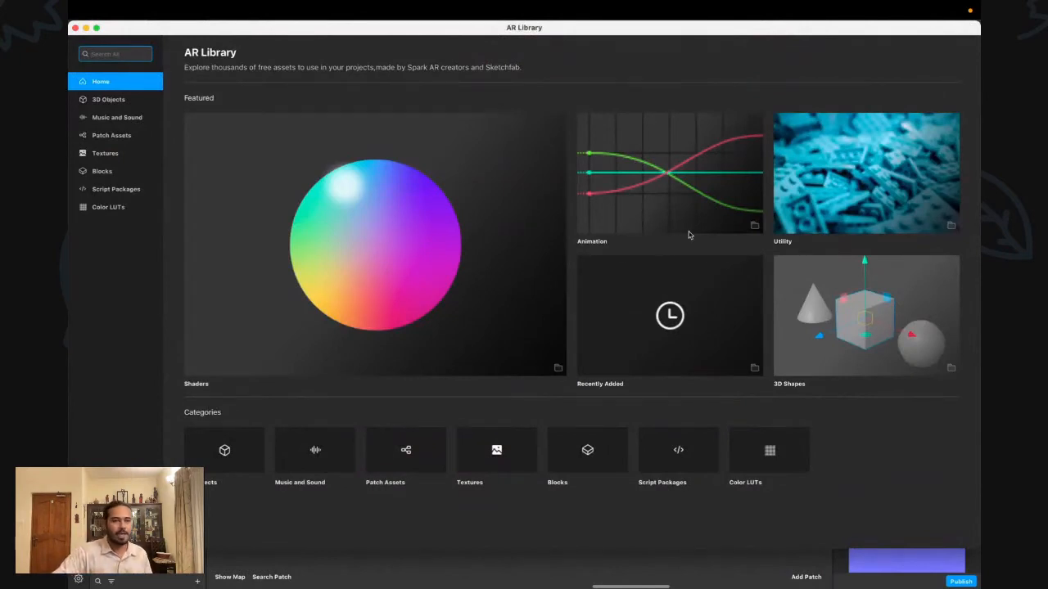
{"action": "left_click", "coordinate": [119, 155]}
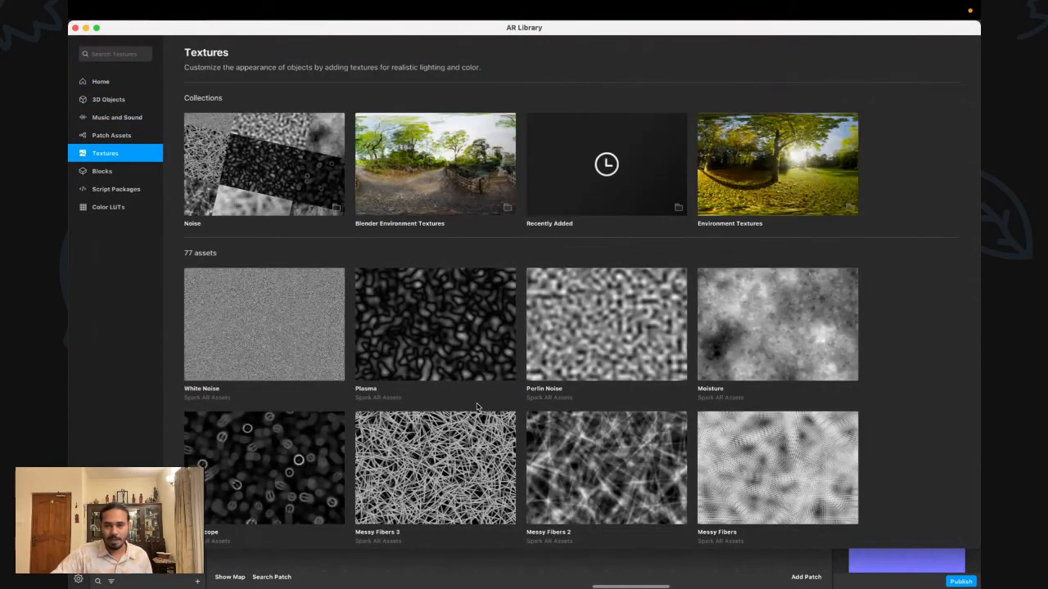
{"action": "scroll", "coordinate": [477, 407], "scroll_direction": "down", "scroll_amount": 1}
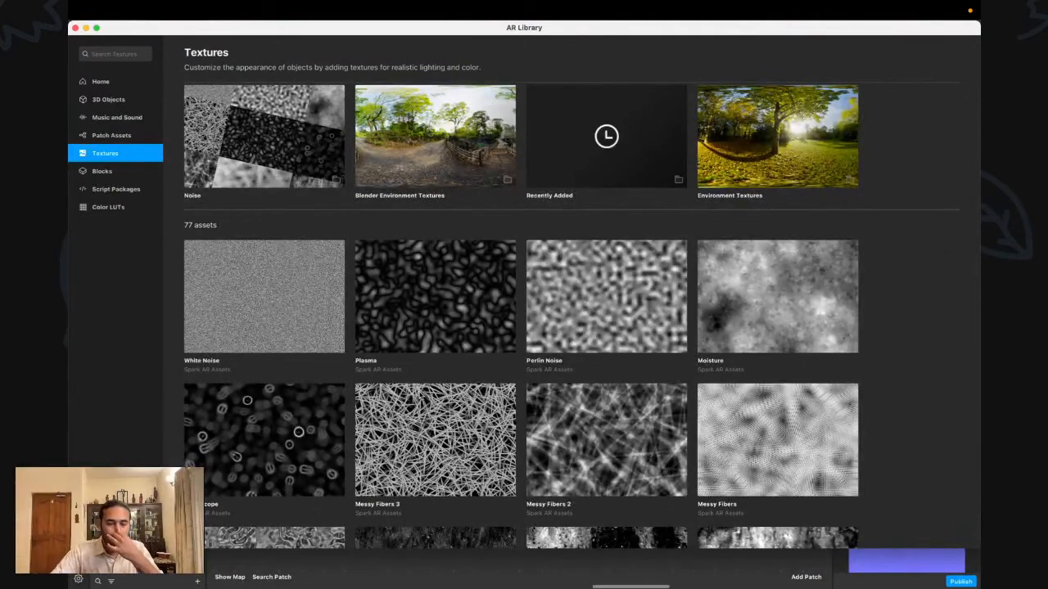
{"action": "scroll", "coordinate": [477, 402], "scroll_direction": "down", "scroll_amount": 6}
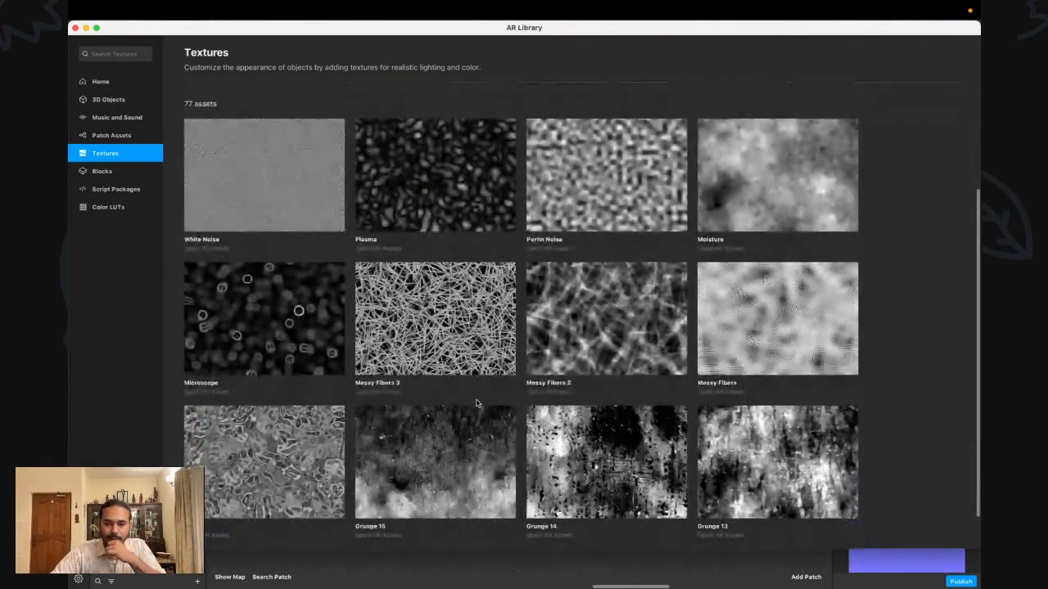
{"action": "scroll", "coordinate": [680, 390], "scroll_direction": "up", "scroll_amount": 8}
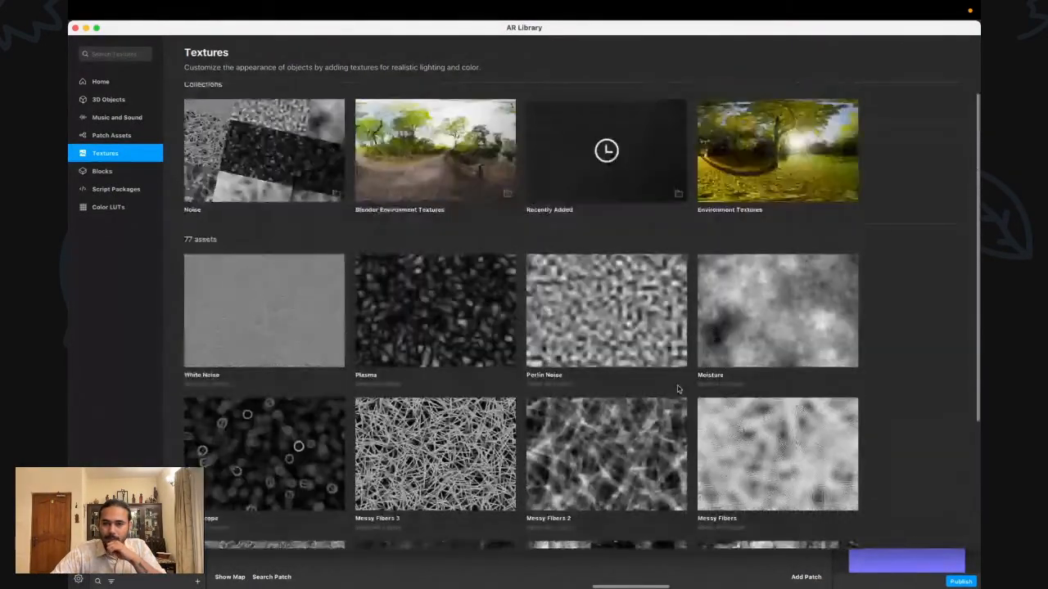
{"action": "left_click", "coordinate": [624, 345]}
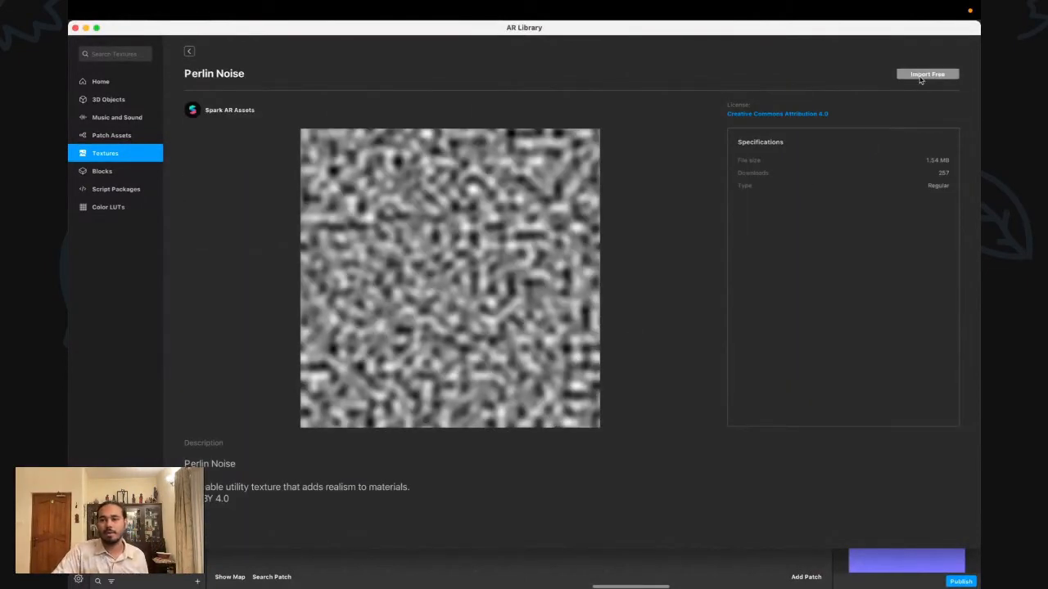
{"action": "left_click", "coordinate": [920, 78]}
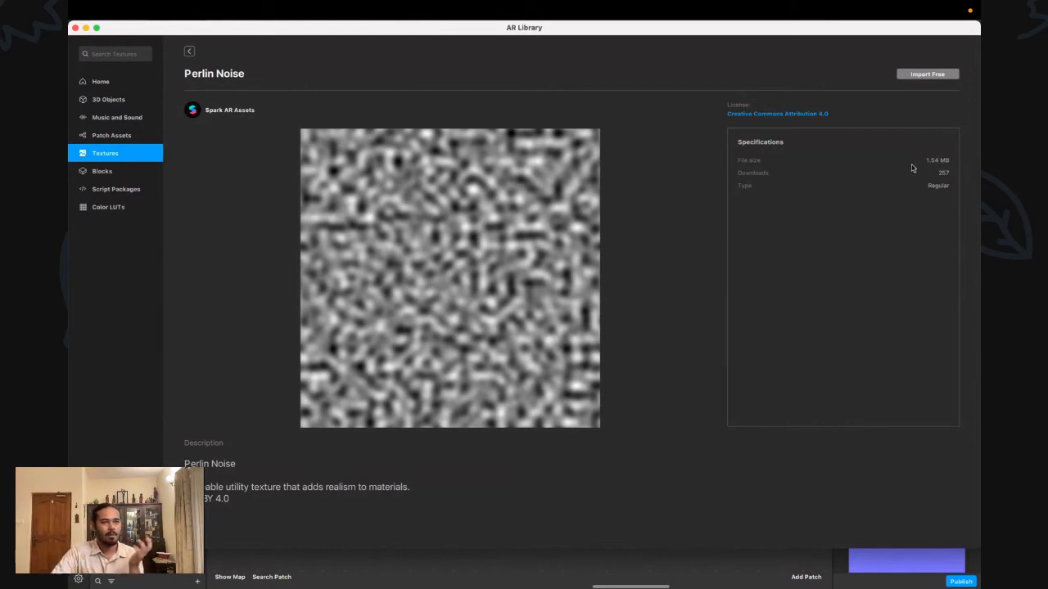
{"action": "left_click", "coordinate": [75, 29]}
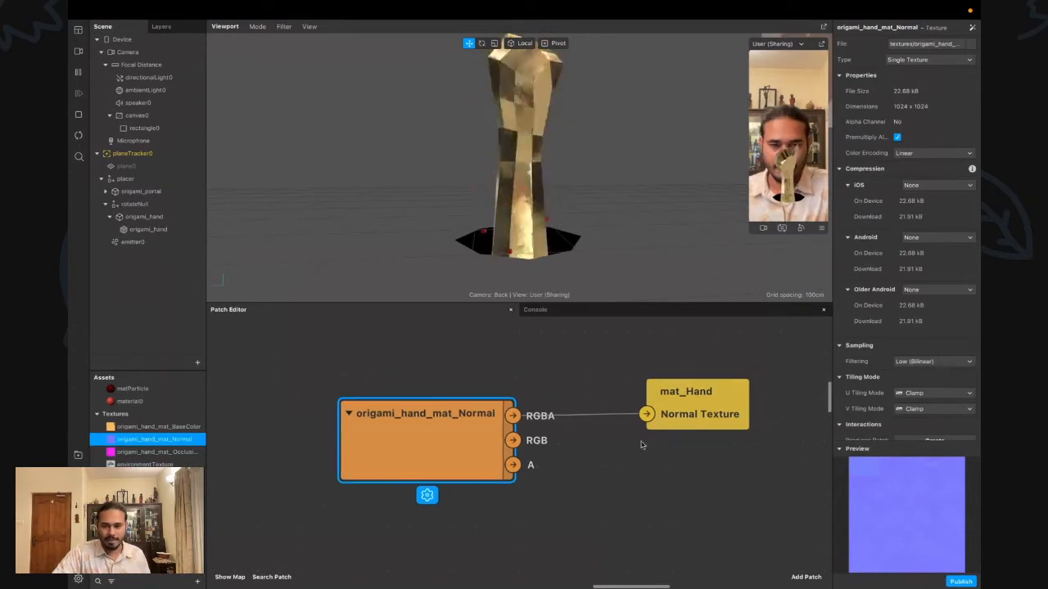
Move mat_Hand closer to its normal texture patch, and add the Perlin Noise texture as a patch above origami_hand_mat_Normal
{"action": "left_click_drag", "start_coordinate": [644, 444], "coordinate": [575, 472]}
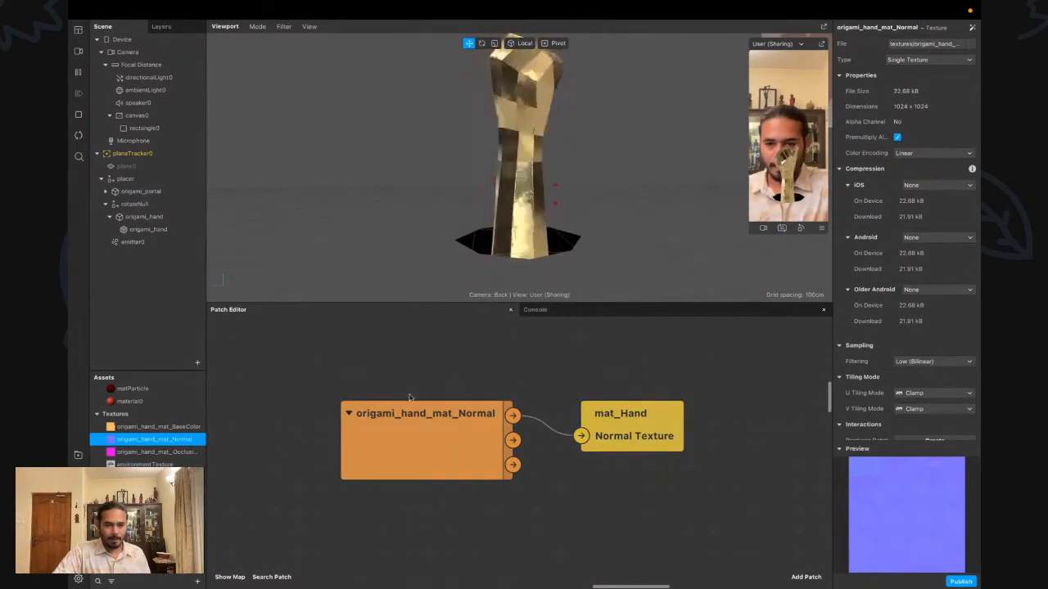
{"action": "left_click", "coordinate": [143, 478]}
{"action": "left_click_drag", "start_coordinate": [143, 490], "coordinate": [334, 368]}
{"action": "scroll", "coordinate": [411, 407], "scroll_direction": "up", "scroll_amount": 3}
{"action": "left_click", "coordinate": [467, 428]}
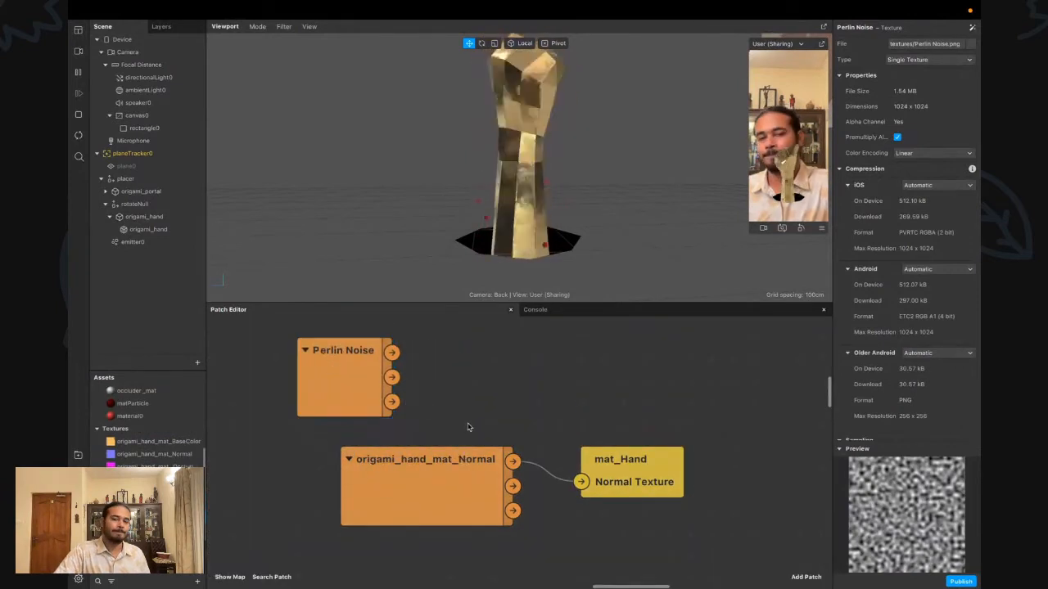
{"action": "scroll", "coordinate": [468, 427], "scroll_direction": "up", "scroll_amount": 3}
{"action": "left_click", "coordinate": [344, 414]}
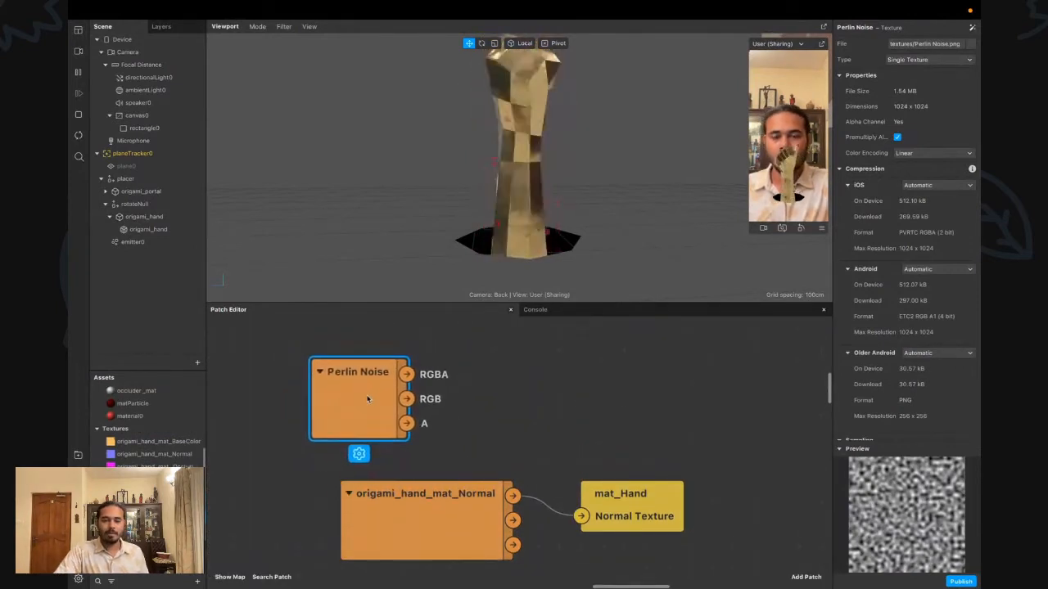
{"action": "scroll", "coordinate": [360, 414], "scroll_direction": "right", "scroll_amount": 1}
Add a Shader Render Pass patch fed by Perlin Noise's RGBA output through its Shader input
{"action": "left_click", "coordinate": [398, 388]}
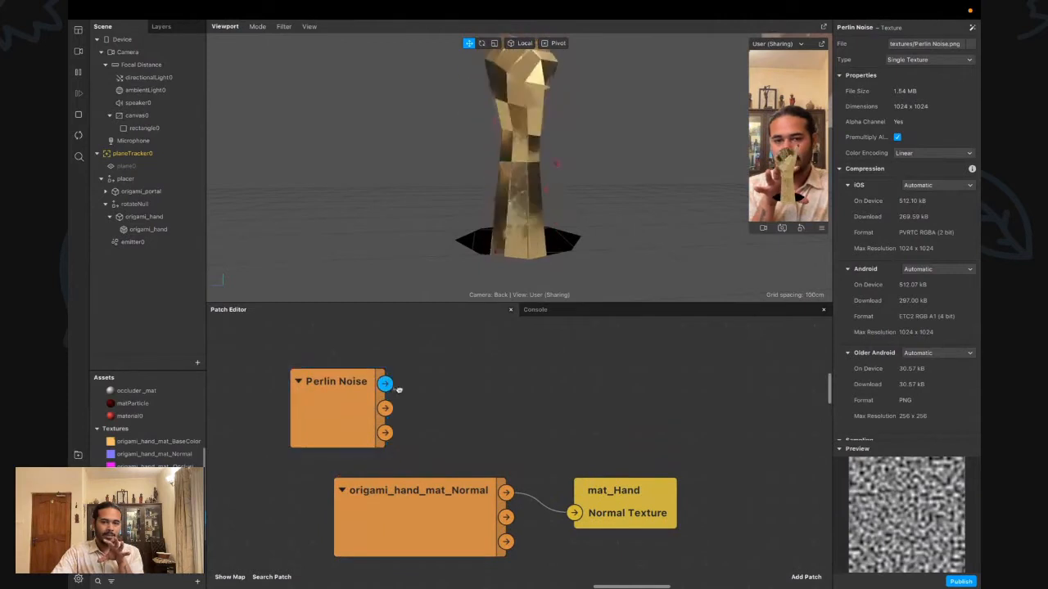
{"action": "scroll", "coordinate": [444, 380], "scroll_direction": "down", "scroll_amount": 1}
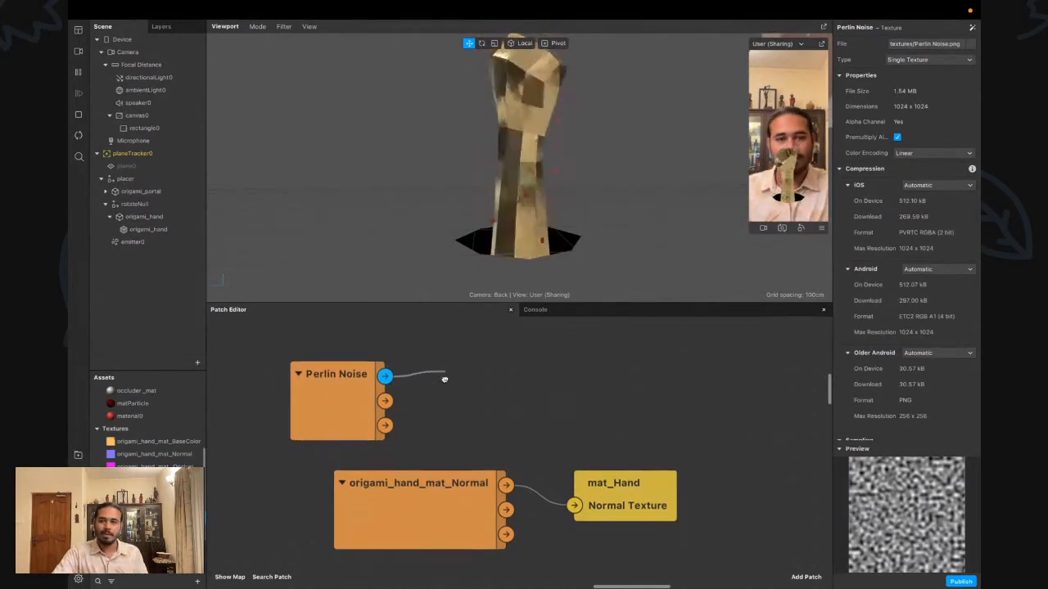
{"action": "left_click_drag", "start_coordinate": [468, 369], "coordinate": [464, 372]}
{"action": "type", "text": "shad"}
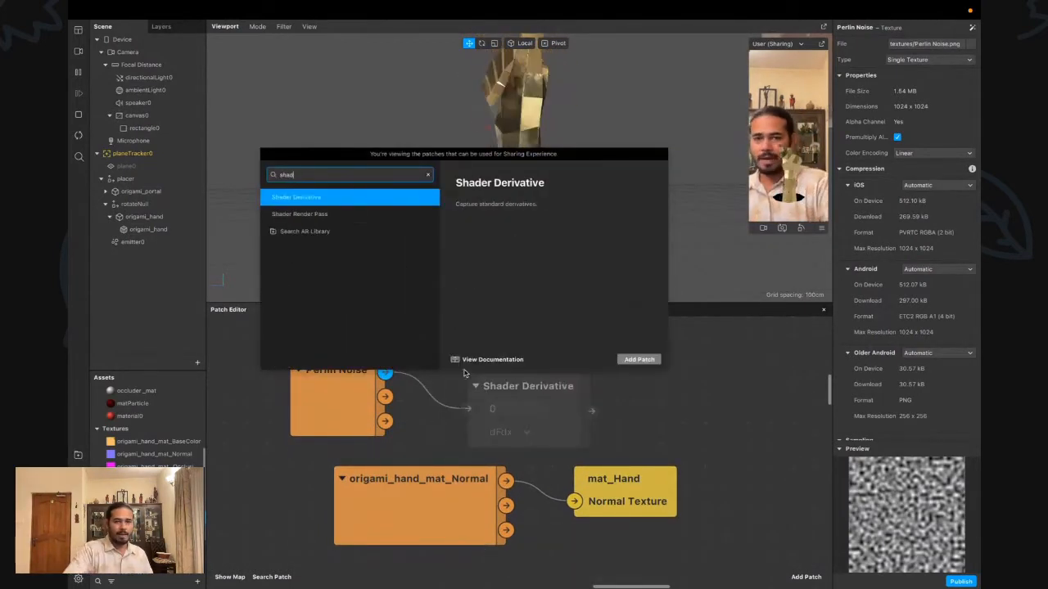
{"action": "key", "text": "Down"}
{"action": "key", "text": "Return"}
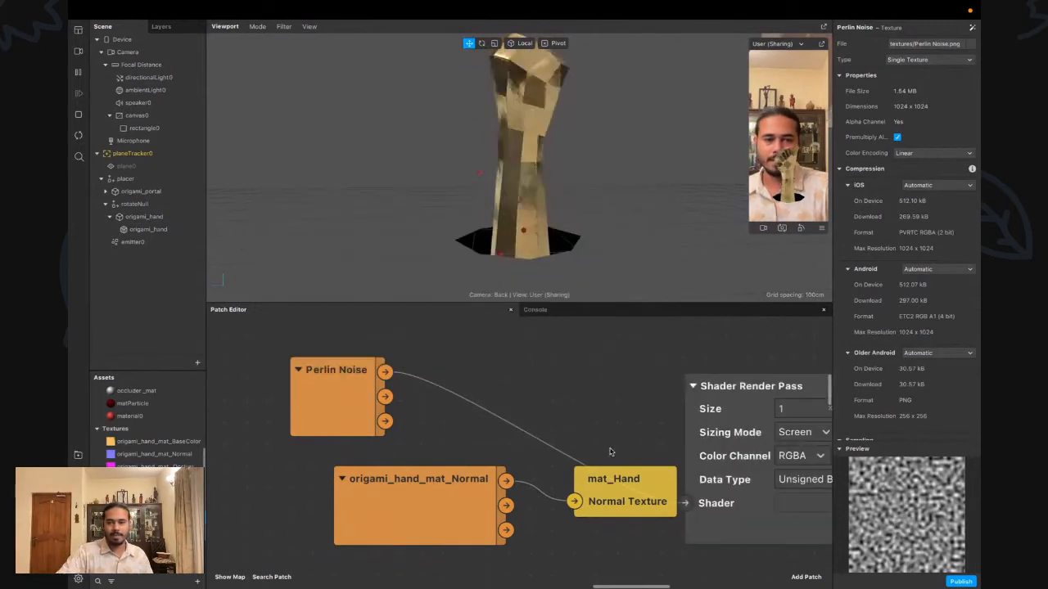
Rearrange the patches around Perlin Noise and Shader Render Pass to free up working space
{"action": "left_click", "coordinate": [729, 402]}
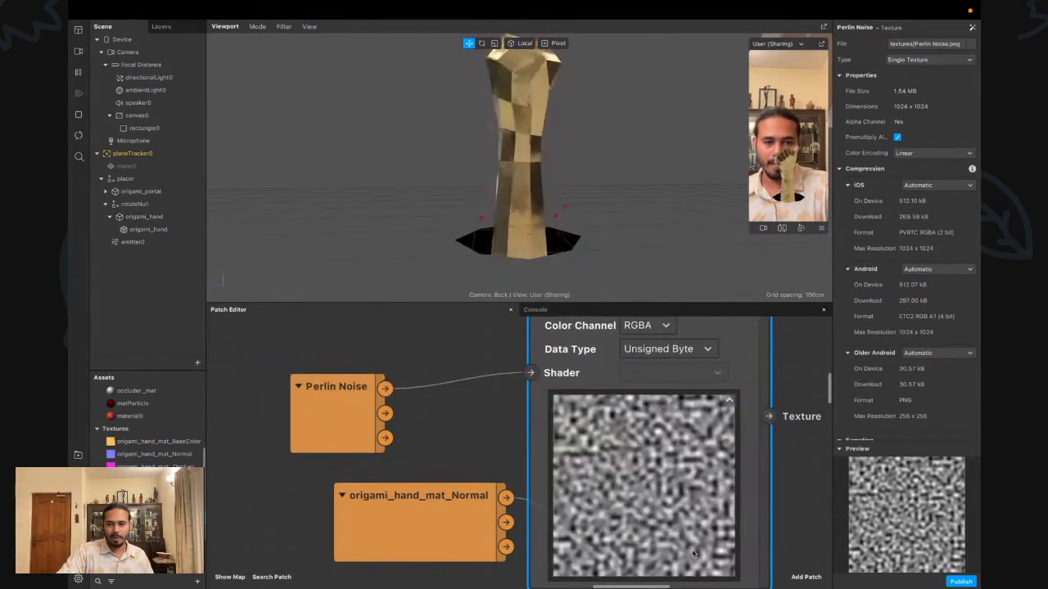
{"action": "scroll", "coordinate": [397, 508], "scroll_direction": "up", "scroll_amount": 2}
{"action": "scroll", "coordinate": [396, 508], "scroll_direction": "left", "scroll_amount": 2}
{"action": "left_click_drag", "start_coordinate": [388, 507], "coordinate": [276, 375]}
{"action": "scroll", "coordinate": [350, 418], "scroll_direction": "left", "scroll_amount": 2}
{"action": "scroll", "coordinate": [351, 418], "scroll_direction": "up", "scroll_amount": 1}
{"action": "left_click_drag", "start_coordinate": [352, 439], "coordinate": [277, 450]}
{"action": "scroll", "coordinate": [332, 376], "scroll_direction": "up", "scroll_amount": 3}
Add a Vertex Attribute patch above the Perlin Noise patch
{"action": "double_click", "coordinate": [335, 379]}
{"action": "type", "text": "v"}
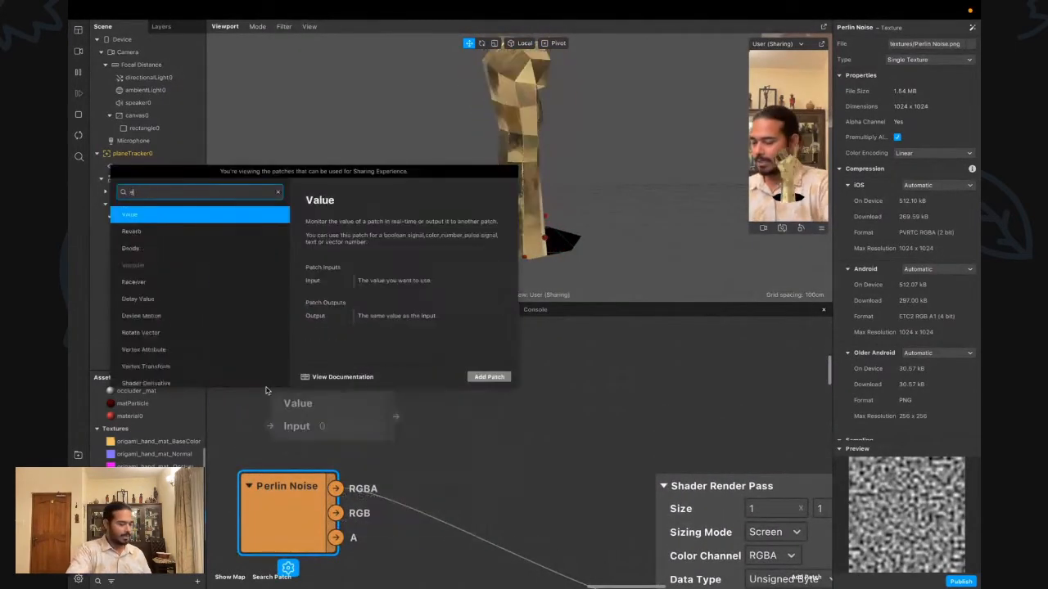
{"action": "type", "text": "erte"}
{"action": "key", "text": "Return"}
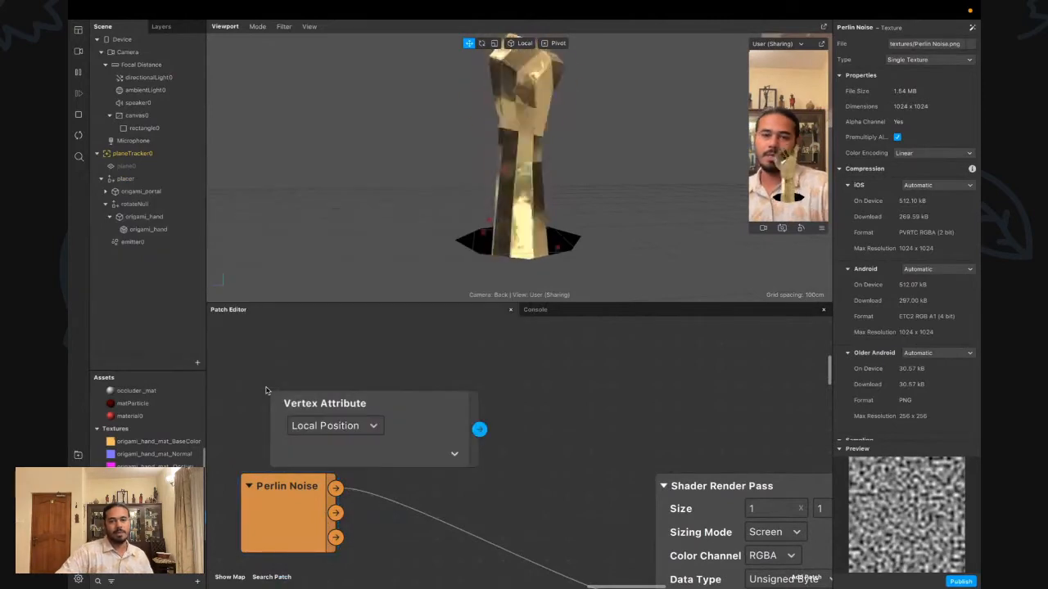
Set the Vertex Attribute patch to output Texture Coordinates and move it clear of the Perlin Noise patch
{"action": "left_click", "coordinate": [327, 426]}
{"action": "left_click", "coordinate": [351, 464]}
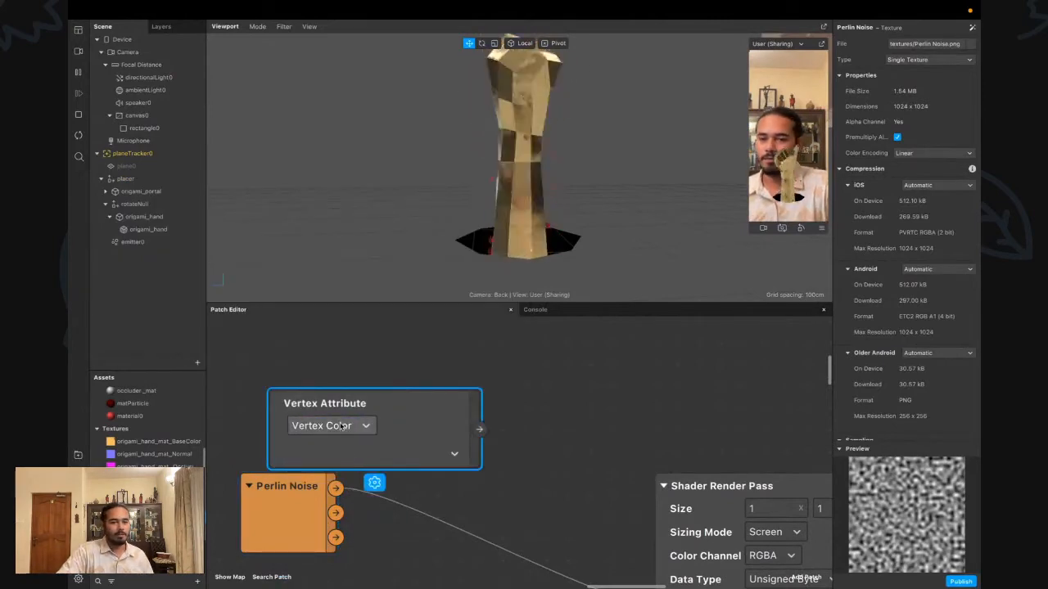
{"action": "left_click", "coordinate": [327, 426]}
{"action": "left_click", "coordinate": [338, 456]}
{"action": "scroll", "coordinate": [392, 393], "scroll_direction": "down", "scroll_amount": 2}
{"action": "scroll", "coordinate": [393, 394], "scroll_direction": "up", "scroll_amount": 1}
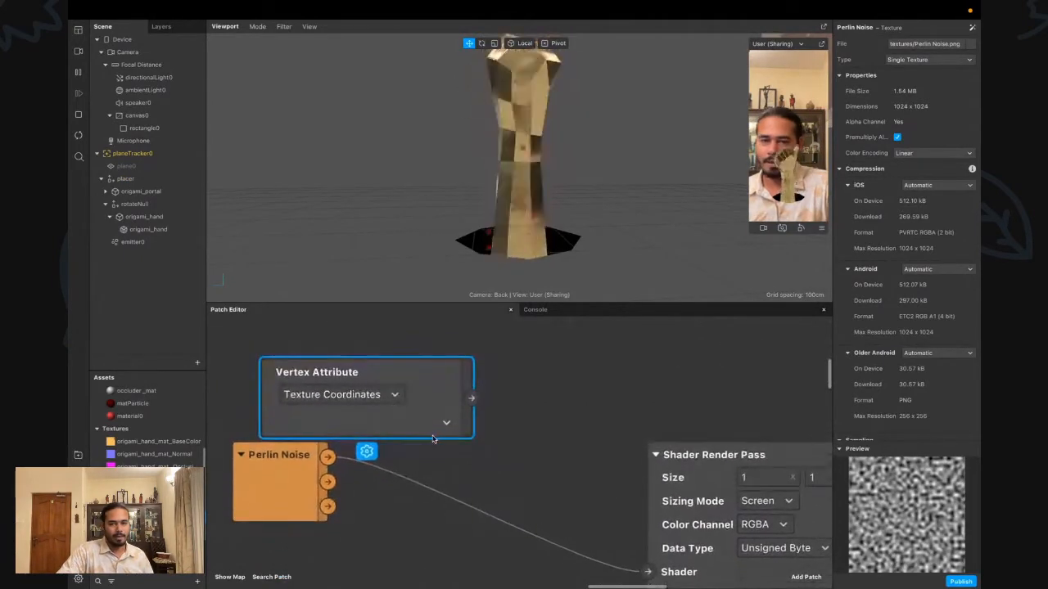
{"action": "left_click_drag", "start_coordinate": [430, 435], "coordinate": [375, 395]}
{"action": "scroll", "coordinate": [376, 399], "scroll_direction": "left", "scroll_amount": 2}
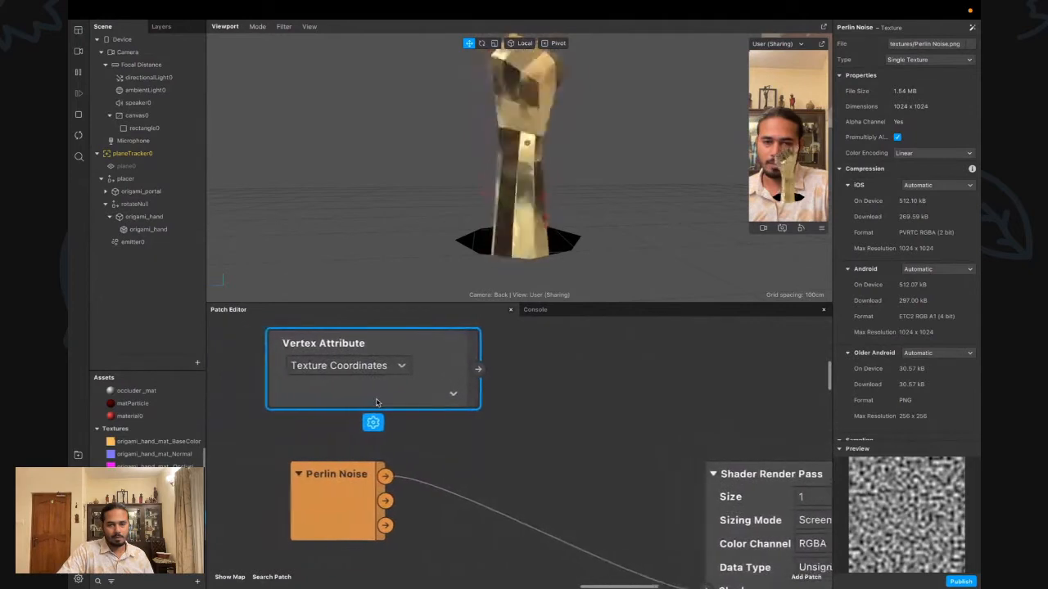
Add a Runtime patch and place it between the Vertex Attribute and Perlin Noise patches
{"action": "double_click", "coordinate": [316, 439]}
{"action": "type", "text": "run"}
{"action": "key", "text": "Return"}
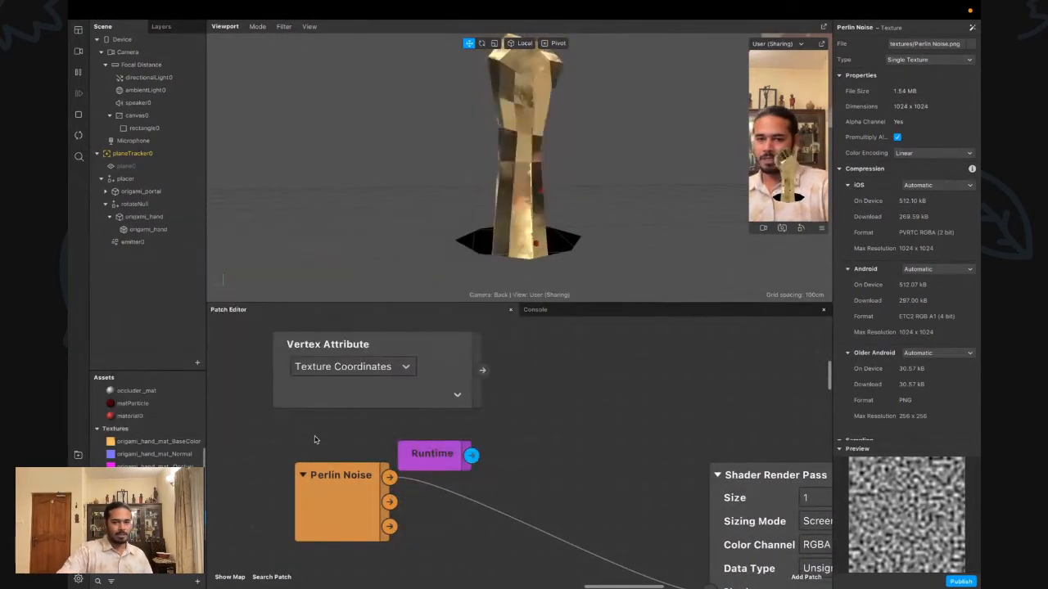
{"action": "left_click_drag", "start_coordinate": [423, 443], "coordinate": [365, 420]}
Add a Multiply patch from the Vertex Attribute output and align it beside the Vertex Attribute patch
{"action": "left_click_drag", "start_coordinate": [482, 370], "coordinate": [508, 382]}
{"action": "type", "text": "mul"}
{"action": "key", "text": "Return"}
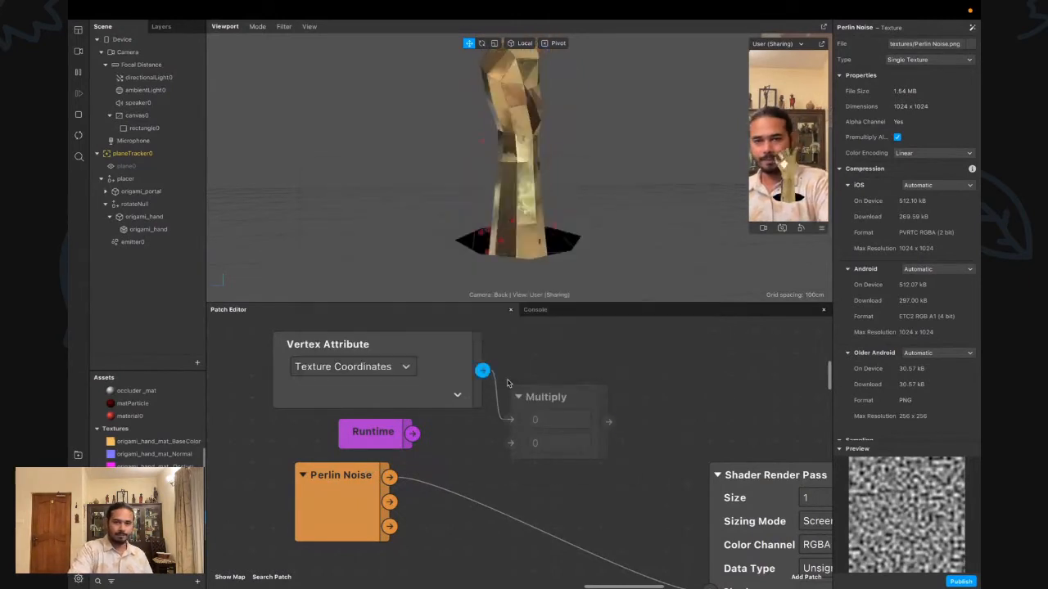
{"action": "left_click_drag", "start_coordinate": [574, 415], "coordinate": [642, 362]}
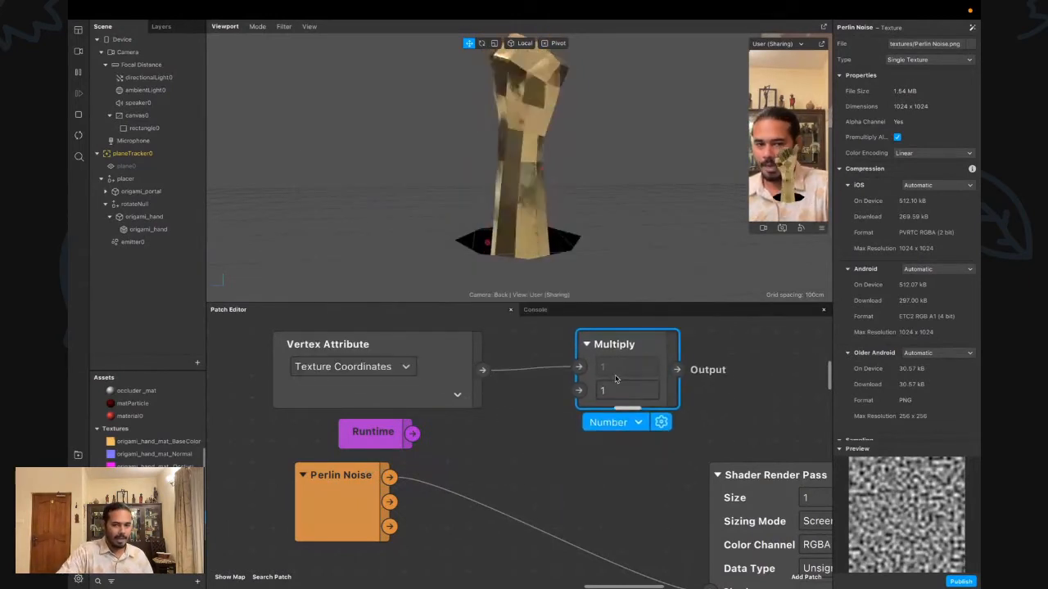
Feed Runtime into the Multiply patch's first input in place of Vertex Attribute, and arrange both patches beneath Vertex Attribute
{"action": "left_click_drag", "start_coordinate": [413, 434], "coordinate": [579, 367]}
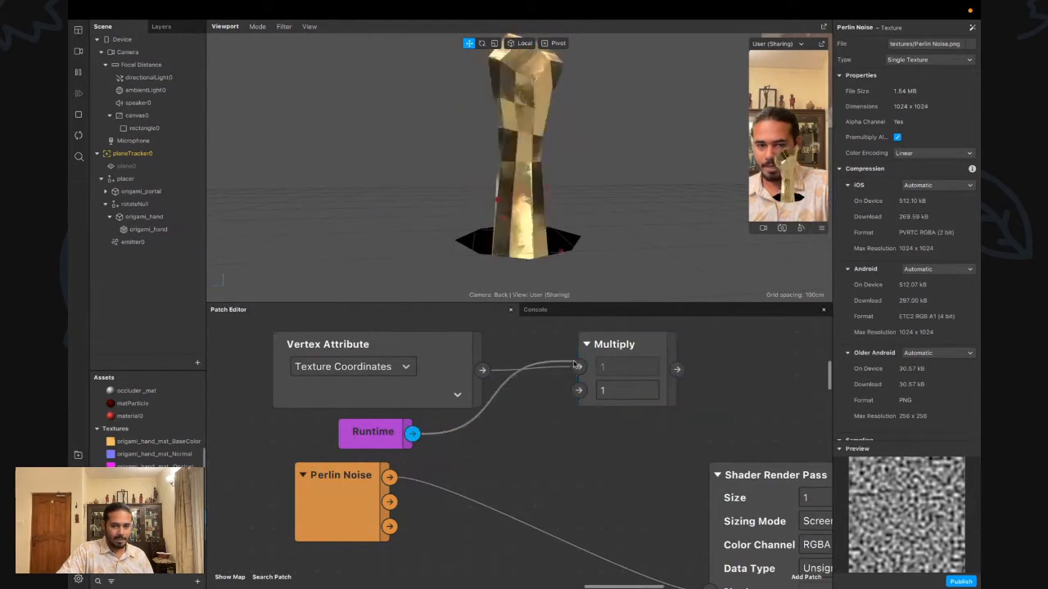
{"action": "left_click_drag", "start_coordinate": [662, 346], "coordinate": [539, 427]}
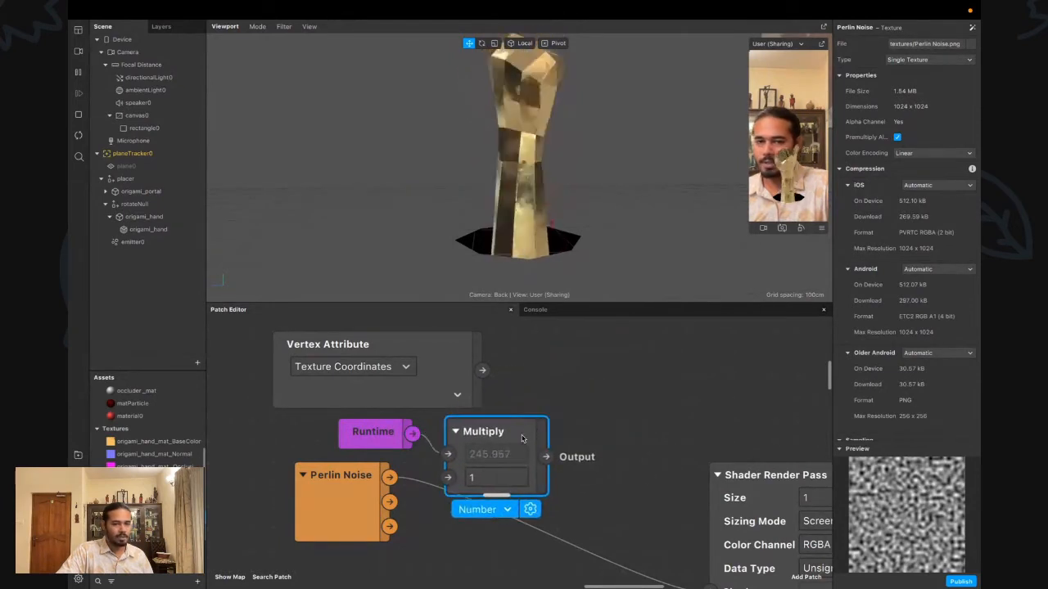
{"action": "scroll", "coordinate": [540, 426], "scroll_direction": "up", "scroll_amount": 3}
{"action": "left_click_drag", "start_coordinate": [455, 384], "coordinate": [451, 318]}
{"action": "mouse_move", "coordinate": [394, 462]}
{"action": "left_mouse_down"}
{"action": "mouse_move", "coordinate": [489, 486]}
{"action": "mouse_move", "coordinate": [449, 420]}
{"action": "mouse_move", "coordinate": [393, 470]}
{"action": "left_mouse_up"}
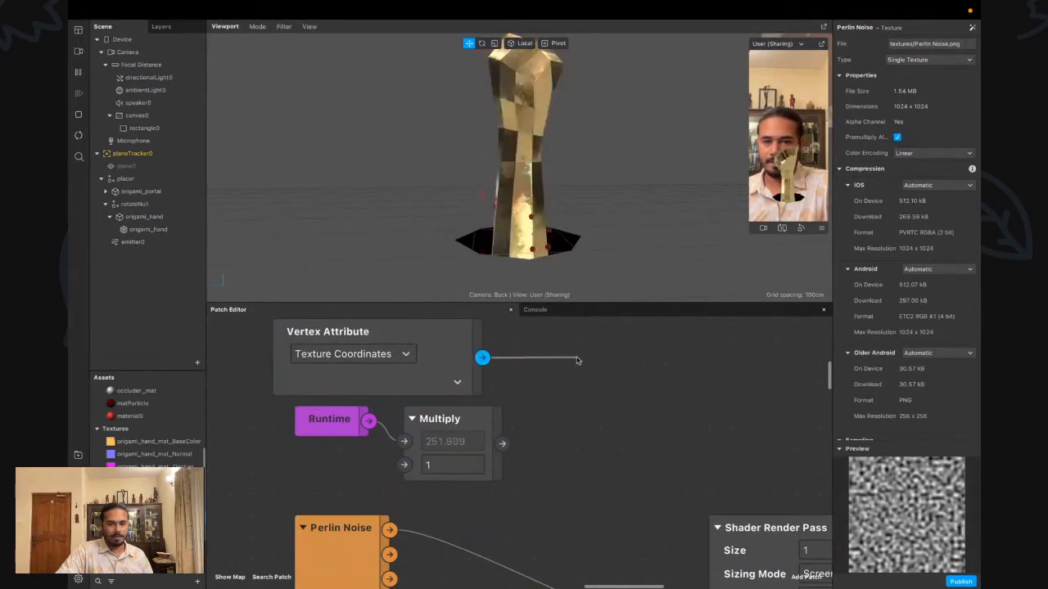
Add an Add patch fed by the Vertex Attribute output and set its type to Vector 2
{"action": "left_click_drag", "start_coordinate": [577, 361], "coordinate": [577, 360]}
{"action": "type", "text": "add"}
{"action": "key", "text": "Return"}
{"action": "left_click", "coordinate": [610, 403]}
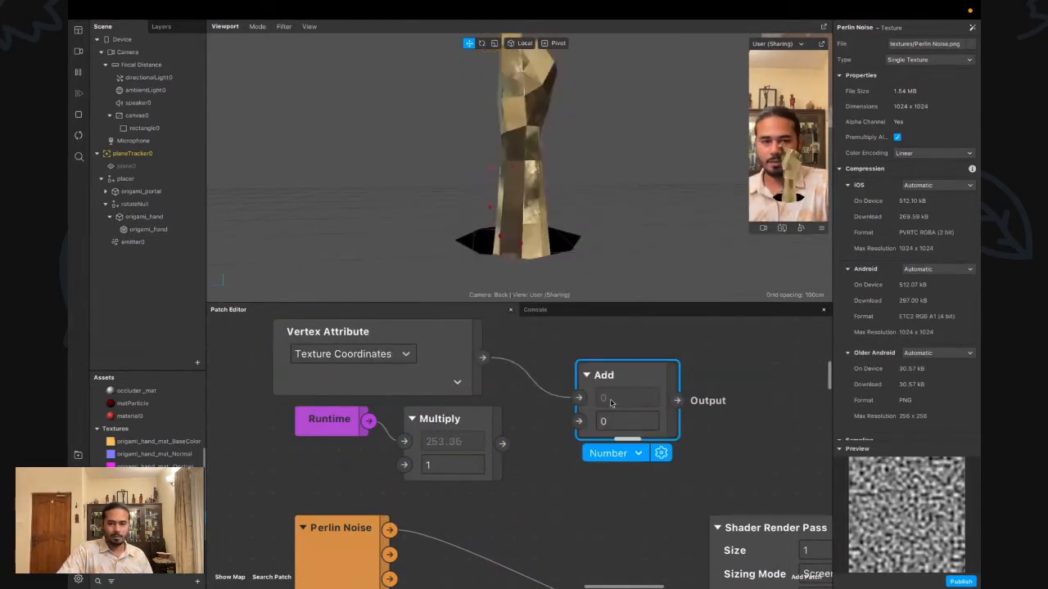
{"action": "left_click", "coordinate": [616, 460]}
{"action": "left_click", "coordinate": [609, 496]}
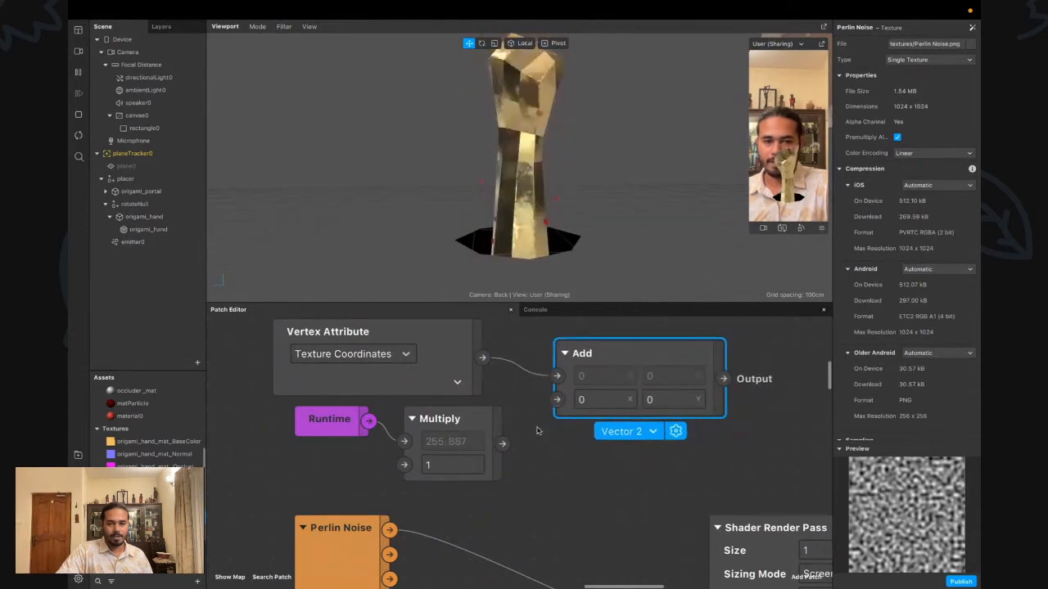
Set the Multiply patch's type to Vector 2 and shift it together with Runtime away from the Add patch
{"action": "left_click", "coordinate": [455, 452]}
{"action": "left_click", "coordinate": [458, 495]}
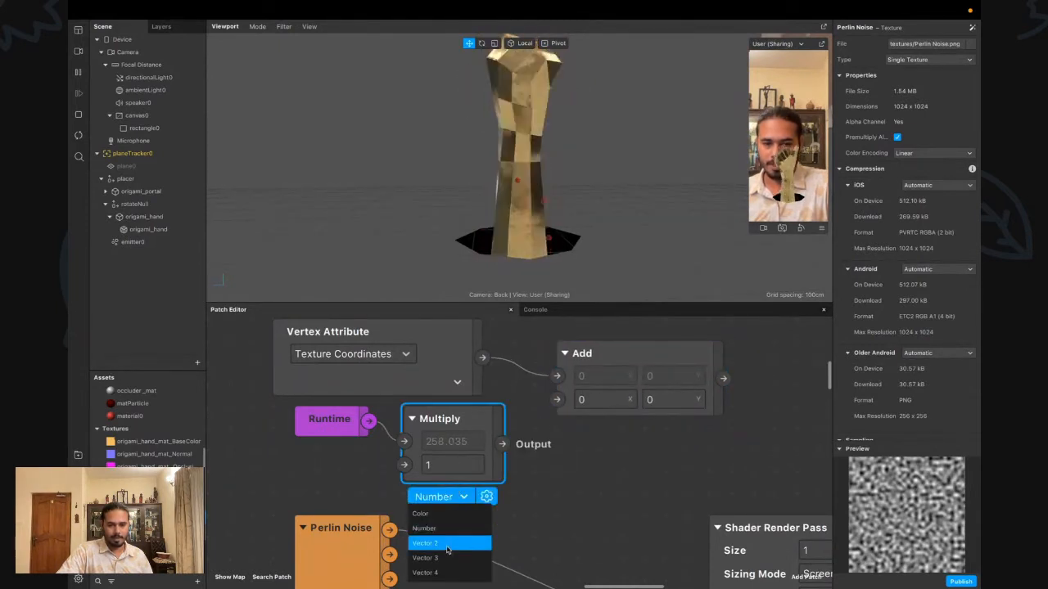
{"action": "left_click", "coordinate": [449, 547]}
{"action": "left_click_drag", "start_coordinate": [257, 417], "coordinate": [428, 437]}
{"action": "left_click", "coordinate": [553, 446]}
Connect Multiply's output to the Add patch's second input and set the multiplier to X 0, Y -1
{"action": "left_click_drag", "start_coordinate": [527, 444], "coordinate": [557, 402]}
{"action": "left_click", "coordinate": [413, 464]}
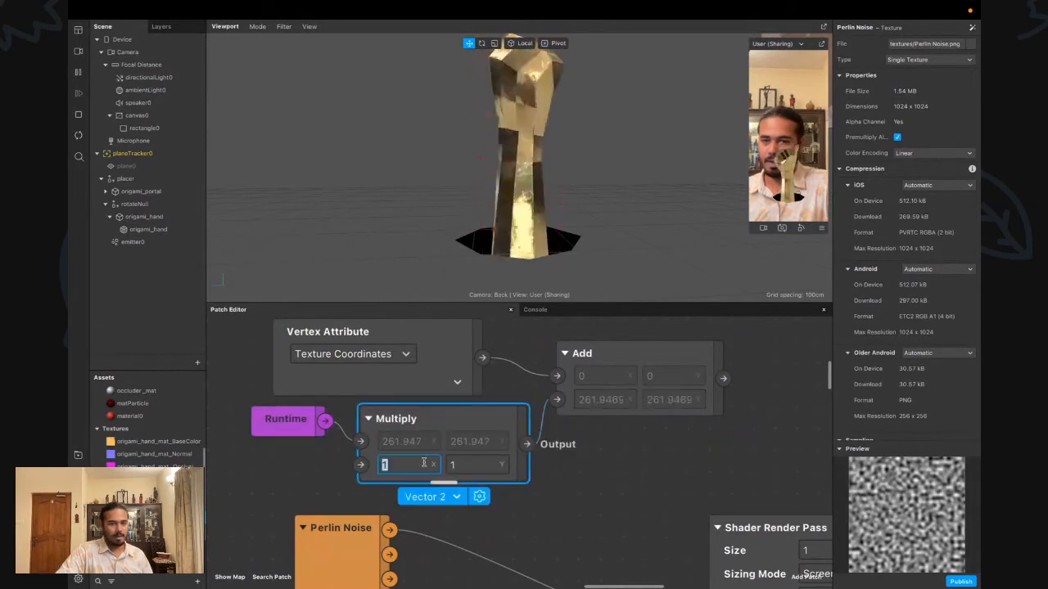
{"action": "type", "text": "0"}
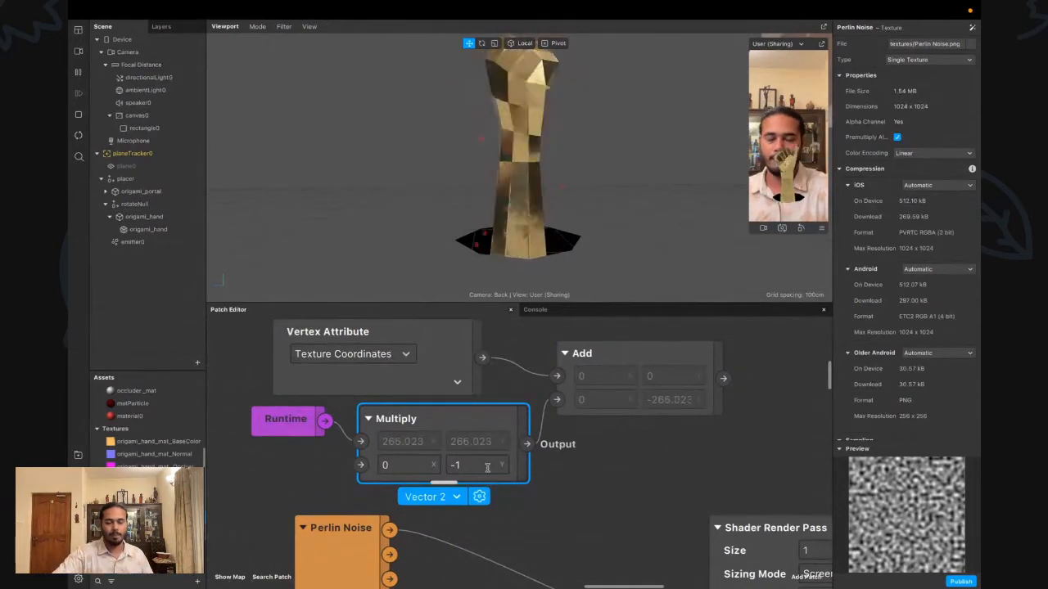
Enlarge the patch editor area by shrinking the viewport above it
{"action": "left_click_drag", "start_coordinate": [513, 301], "coordinate": [513, 150]}
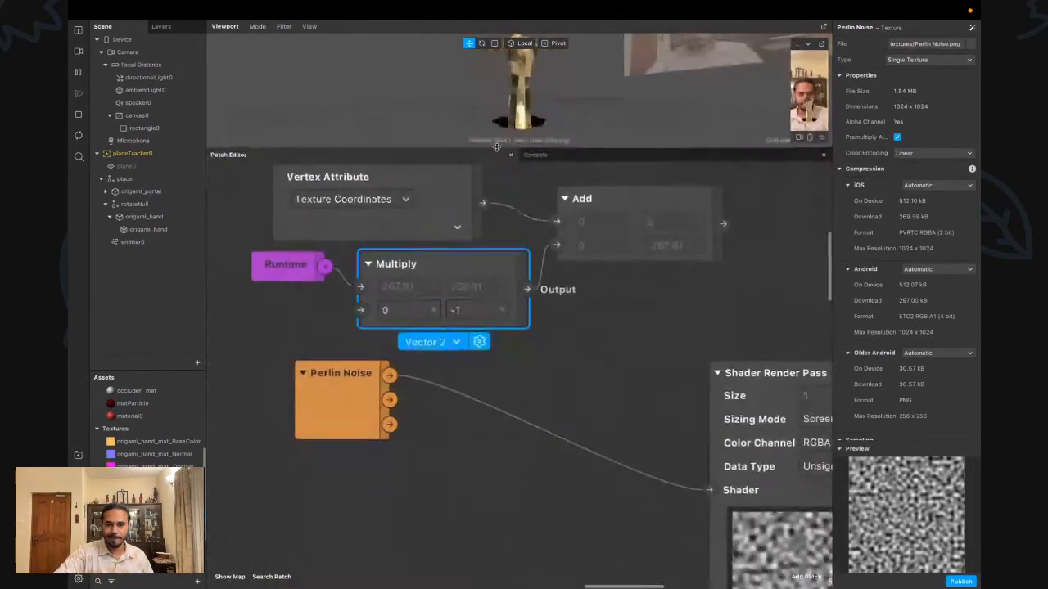
{"action": "scroll", "coordinate": [668, 294], "scroll_direction": "right", "scroll_amount": 3}
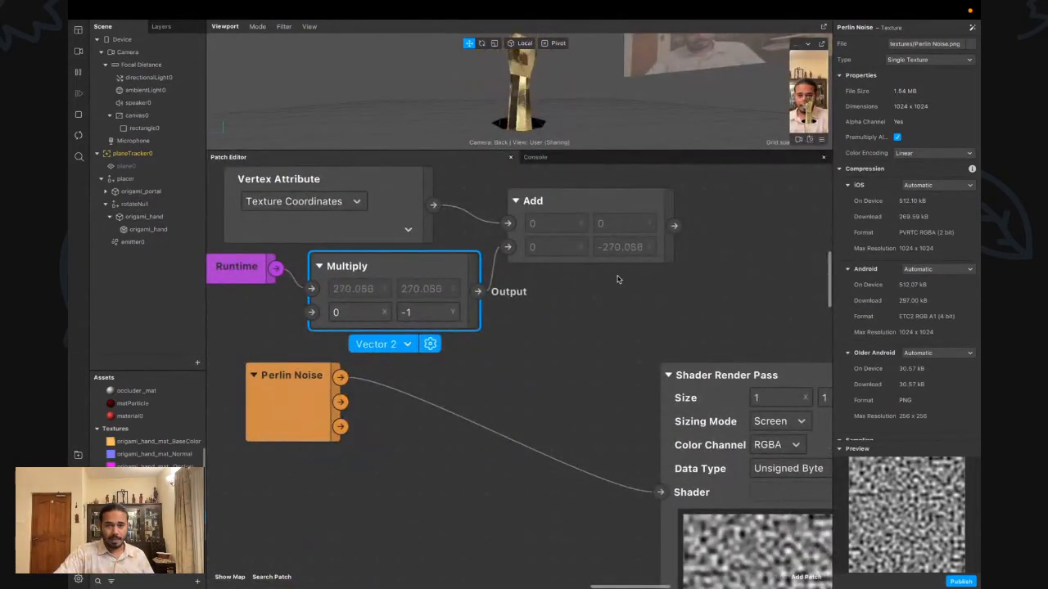
{"action": "left_click", "coordinate": [690, 240]}
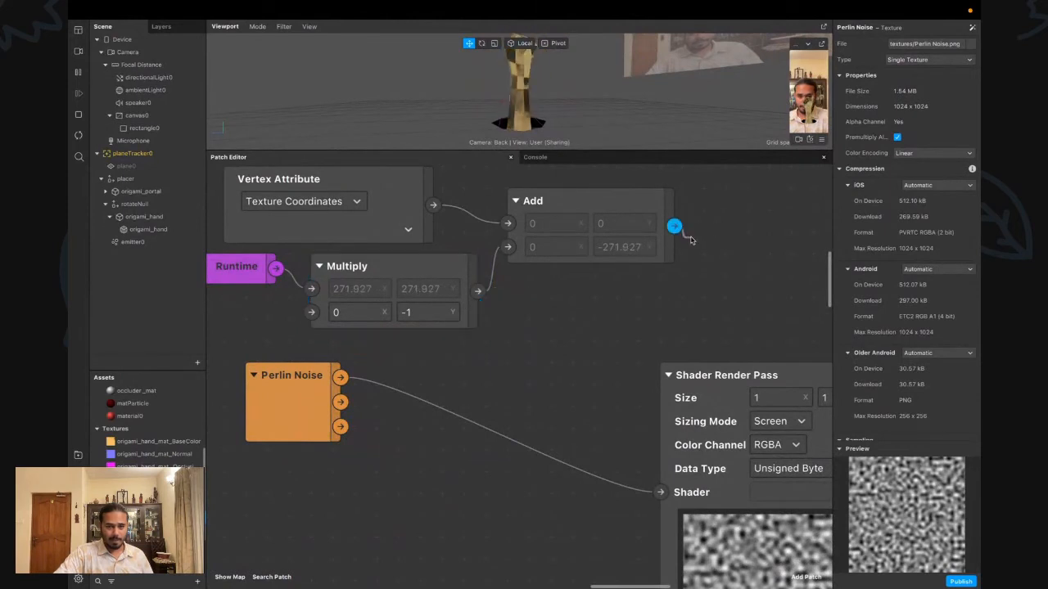
{"action": "left_click_drag", "start_coordinate": [722, 274], "coordinate": [710, 279]}
{"action": "left_click", "coordinate": [628, 345]}
Add a Texture Sampler patch in the empty space beyond the Add patch
{"action": "scroll", "coordinate": [629, 345], "scroll_direction": "right", "scroll_amount": 4}
{"action": "scroll", "coordinate": [630, 345], "scroll_direction": "right", "scroll_amount": 2}
{"action": "scroll", "coordinate": [629, 344], "scroll_direction": "up", "scroll_amount": 7}
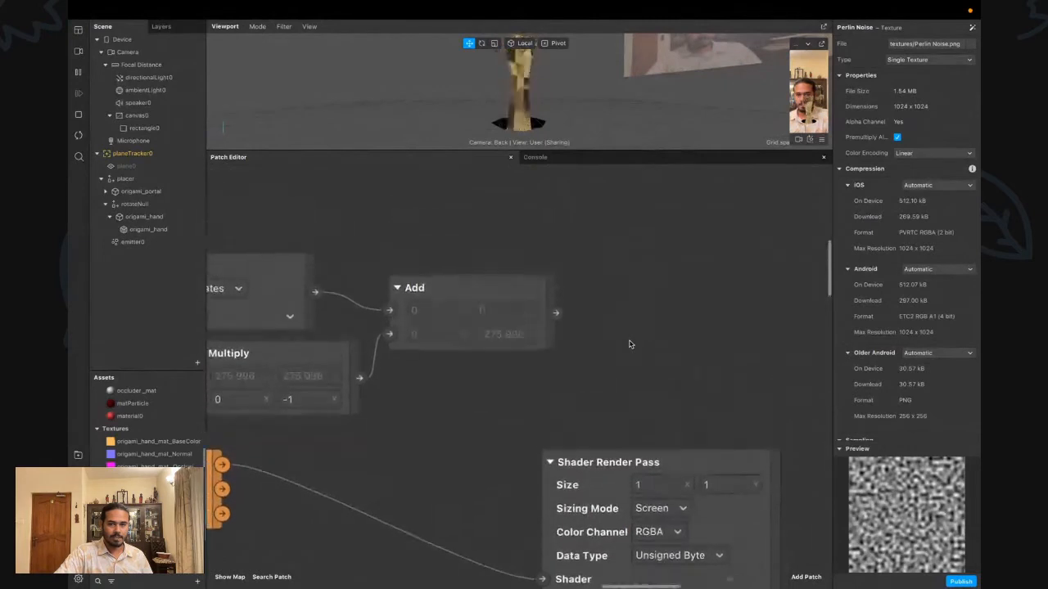
{"action": "double_click", "coordinate": [634, 286]}
{"action": "type", "text": "texture"}
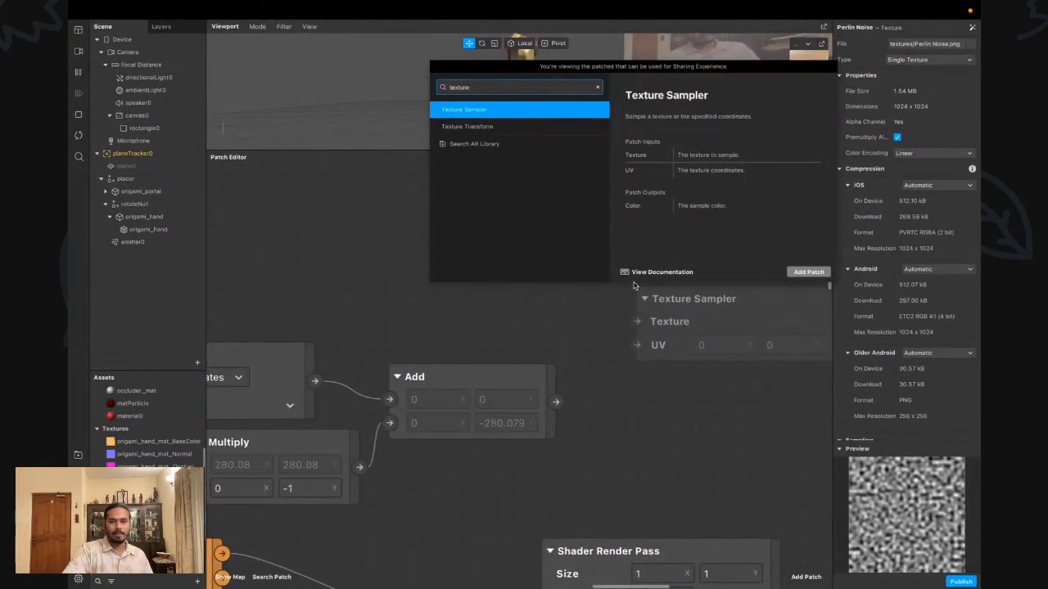
{"action": "key", "text": "Return"}
{"action": "scroll", "coordinate": [687, 397], "scroll_direction": "right", "scroll_amount": 2}
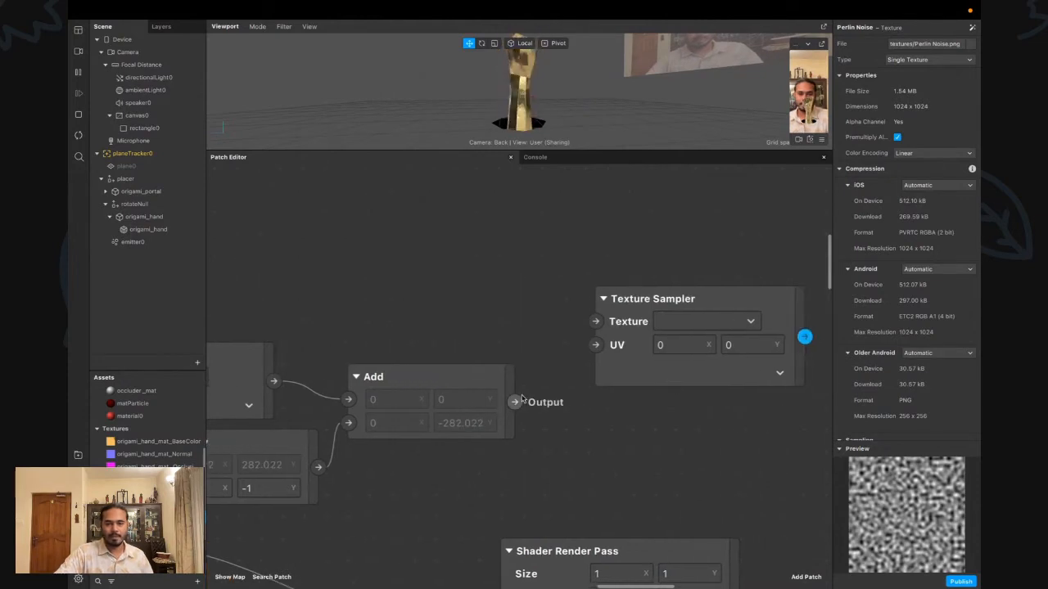
Connect the Add patch's output to the Texture Sampler's UV input and align the sampler with the Add patch
{"action": "left_click_drag", "start_coordinate": [515, 400], "coordinate": [595, 346]}
{"action": "left_click_drag", "start_coordinate": [628, 378], "coordinate": [594, 438]}
{"action": "scroll", "coordinate": [484, 433], "scroll_direction": "down", "scroll_amount": 2}
{"action": "scroll", "coordinate": [484, 433], "scroll_direction": "left", "scroll_amount": 2}
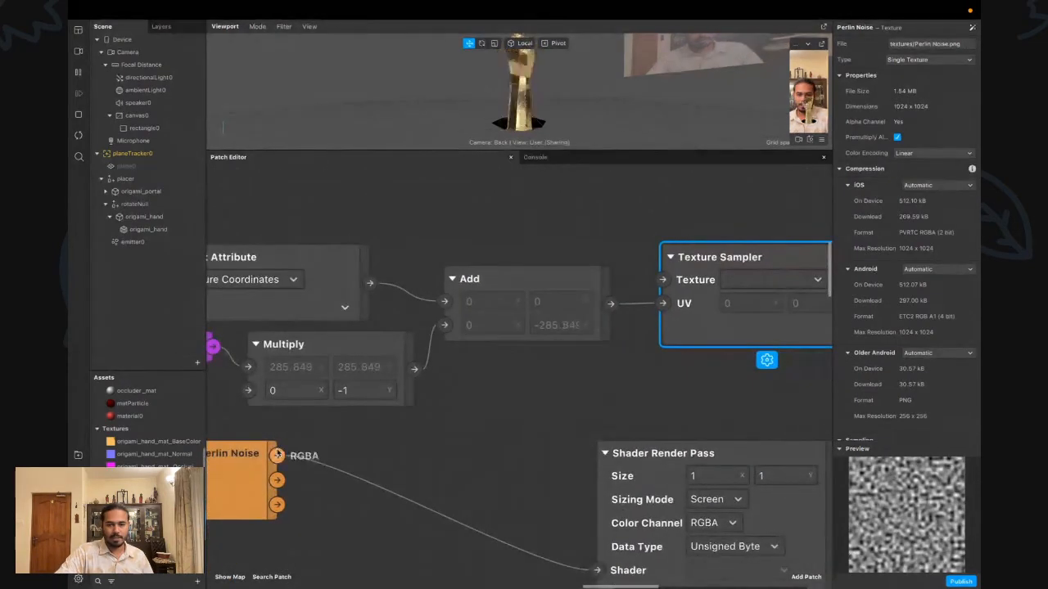
Connect Perlin Noise's RGBA output to the Texture Sampler's Texture input and move Perlin Noise above the Add patch
{"action": "left_click_drag", "start_coordinate": [277, 455], "coordinate": [663, 279]}
{"action": "scroll", "coordinate": [696, 346], "scroll_direction": "down", "scroll_amount": 1}
{"action": "scroll", "coordinate": [696, 346], "scroll_direction": "right", "scroll_amount": 2}
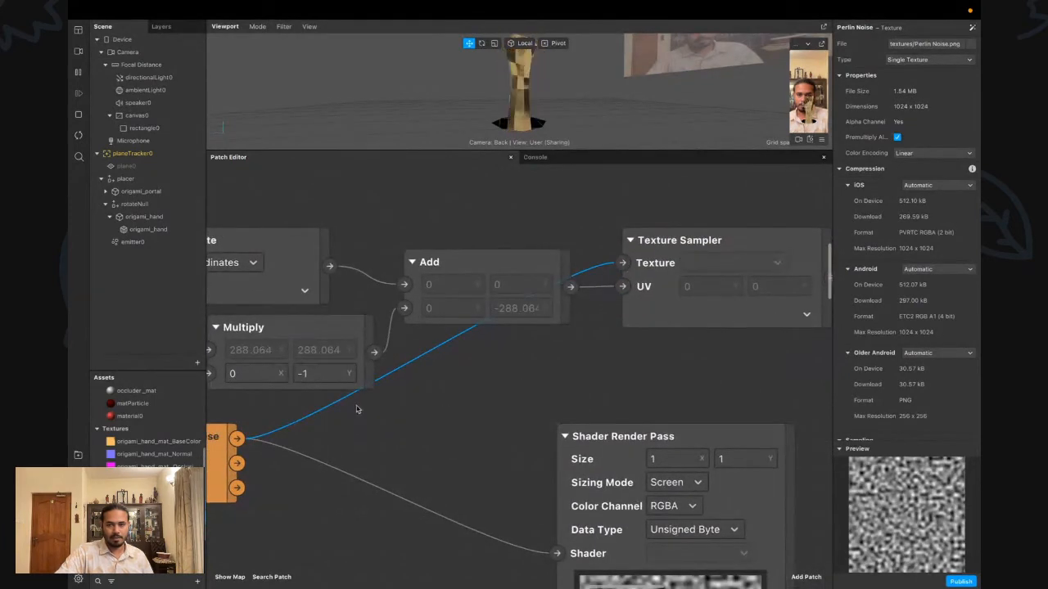
{"action": "left_click_drag", "start_coordinate": [225, 446], "coordinate": [556, 184]}
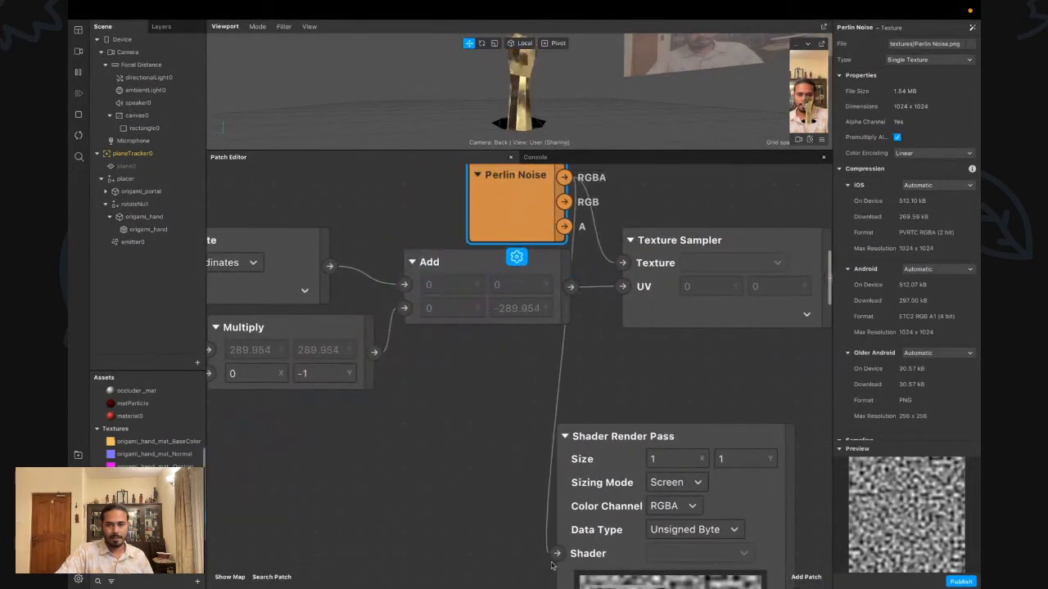
Replace the Shader Render Pass's Perlin Noise input with the Texture Sampler's output, placing the render pass beneath the sampler
{"action": "left_click_drag", "start_coordinate": [557, 555], "coordinate": [437, 523]}
{"action": "scroll", "coordinate": [742, 366], "scroll_direction": "right", "scroll_amount": 1}
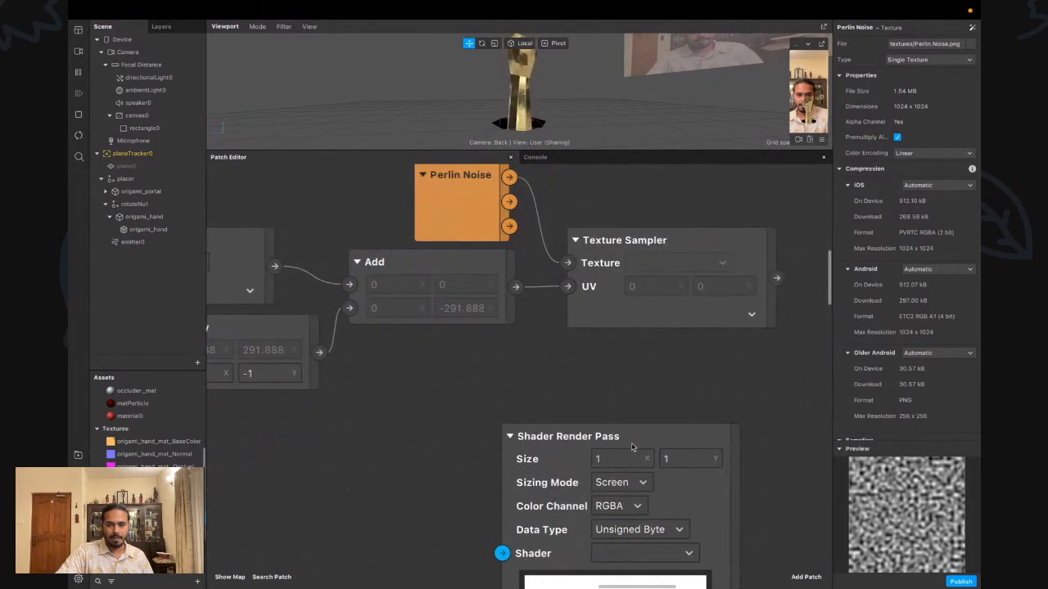
{"action": "left_click_drag", "start_coordinate": [631, 446], "coordinate": [720, 370]}
{"action": "left_click_drag", "start_coordinate": [776, 280], "coordinate": [567, 487]}
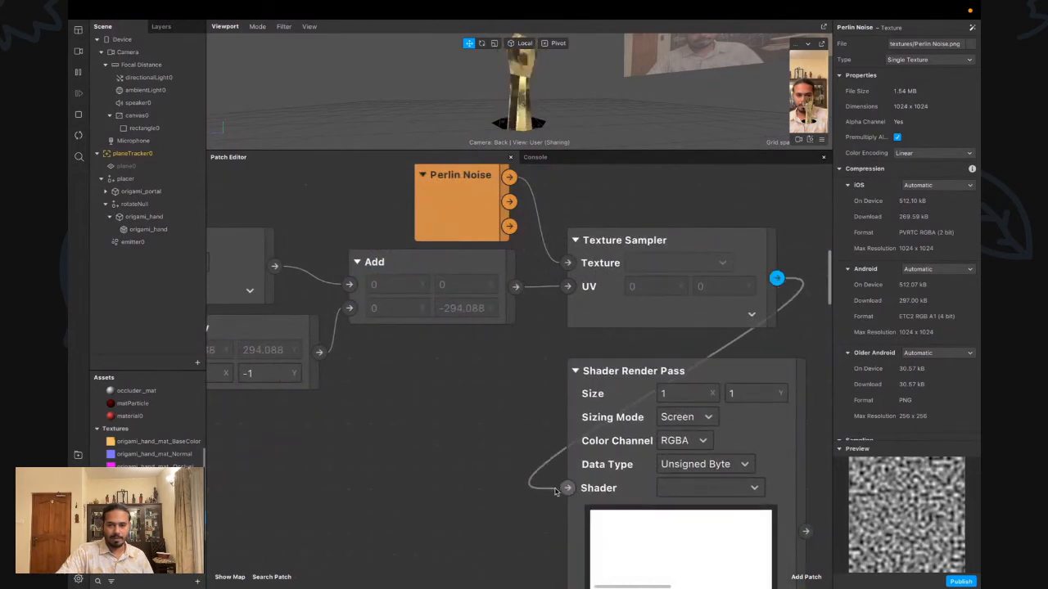
{"action": "scroll", "coordinate": [551, 509], "scroll_direction": "down", "scroll_amount": 2}
{"action": "scroll", "coordinate": [589, 499], "scroll_direction": "down", "scroll_amount": 3}
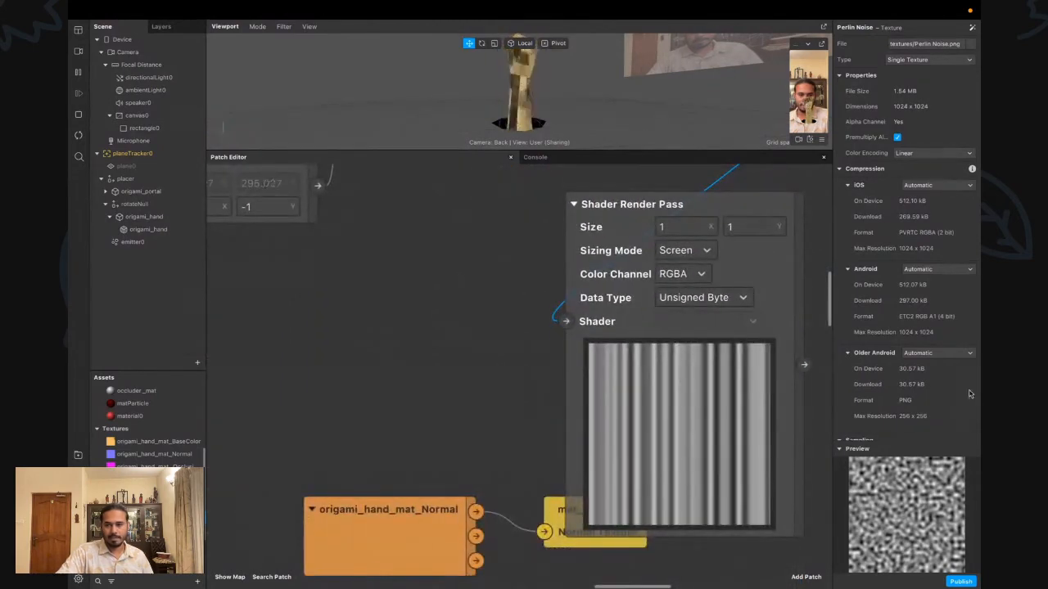
Set both the U and V tiling modes of the Perlin Noise texture to Repeat
{"action": "scroll", "coordinate": [886, 309], "scroll_direction": "down", "scroll_amount": 3}
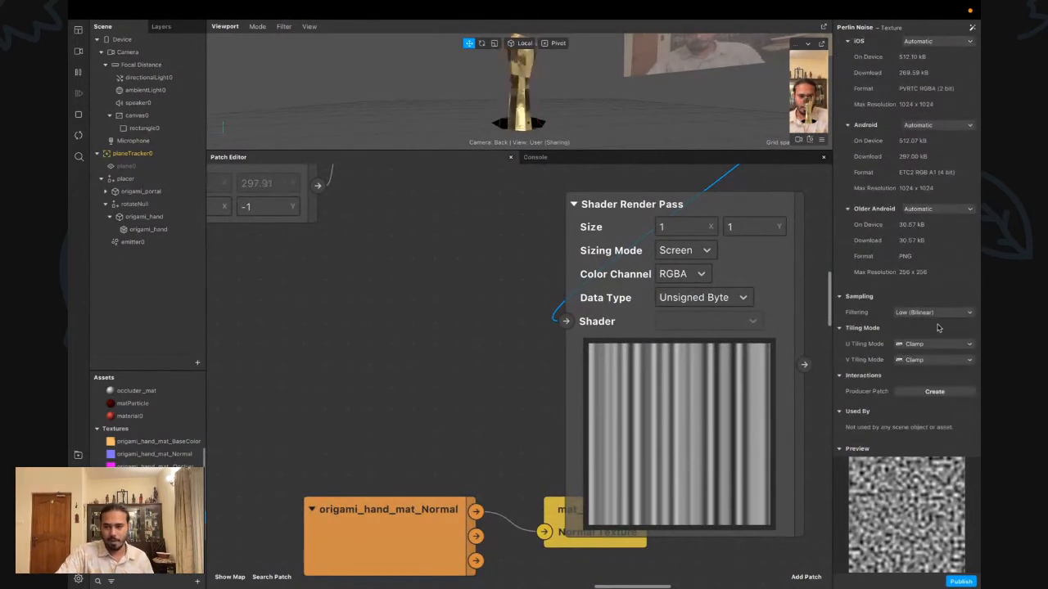
{"action": "left_click", "coordinate": [932, 344]}
{"action": "left_click", "coordinate": [926, 357]}
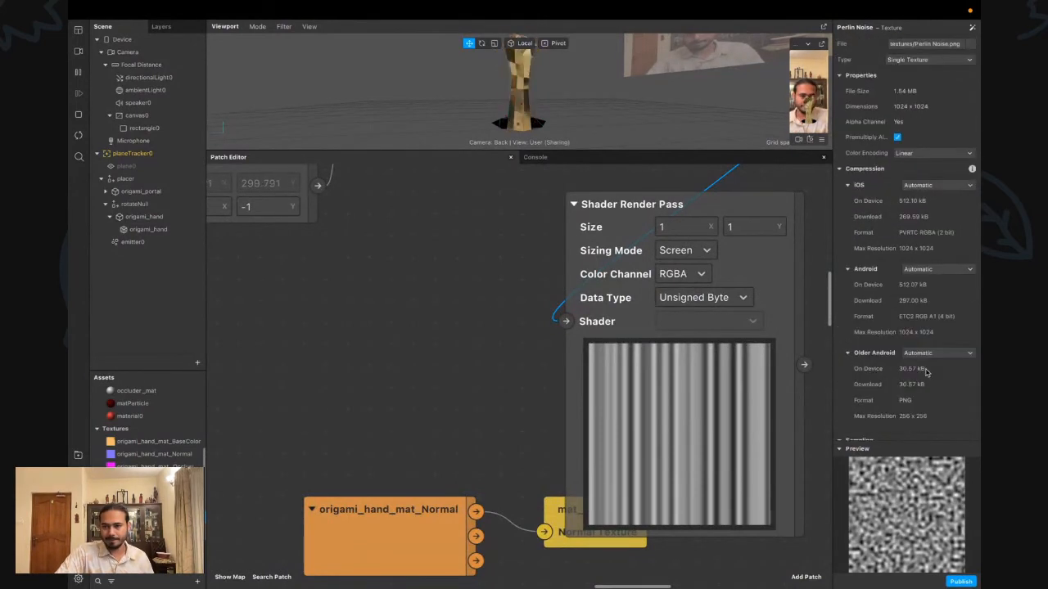
{"action": "scroll", "coordinate": [925, 364], "scroll_direction": "up", "scroll_amount": 2}
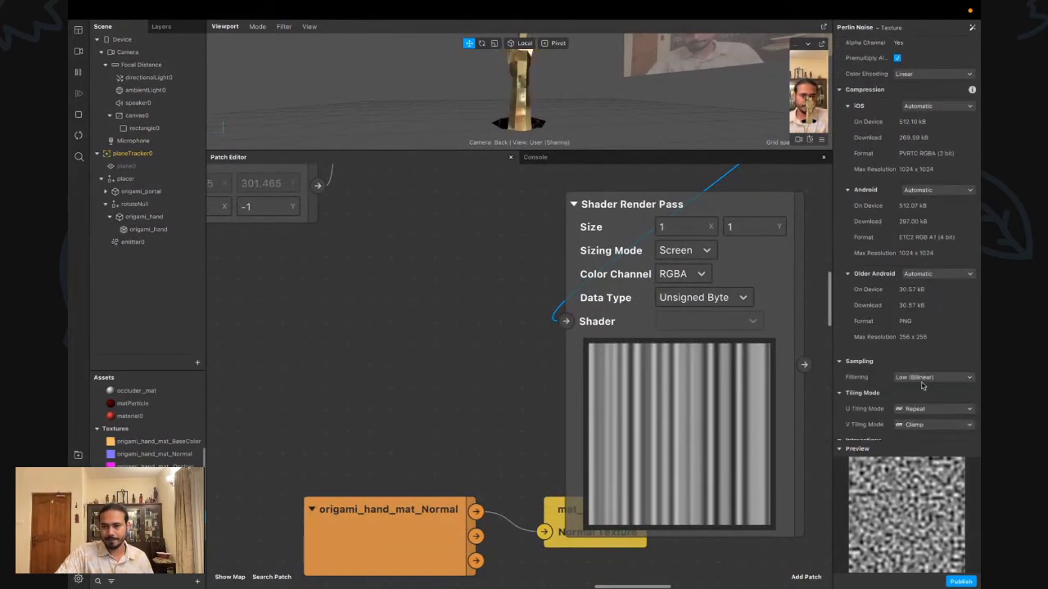
{"action": "left_click", "coordinate": [929, 424]}
{"action": "left_click", "coordinate": [925, 437]}
Set the Perlin Noise texture's compression to None for iOS, Android and Older Android
{"action": "scroll", "coordinate": [930, 310], "scroll_direction": "up", "scroll_amount": 2}
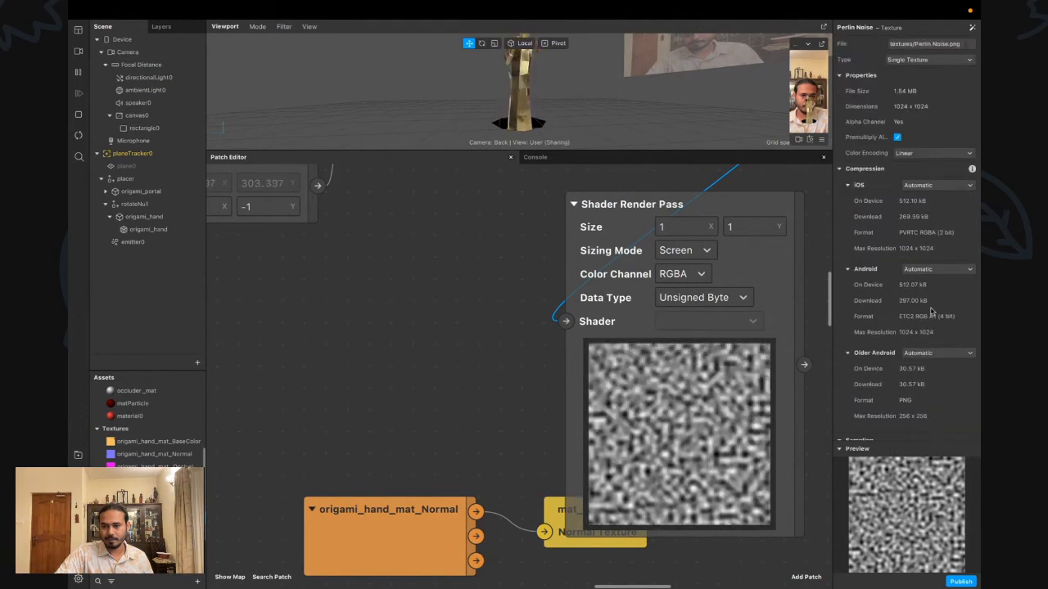
{"action": "left_click", "coordinate": [937, 185]}
{"action": "left_click", "coordinate": [929, 208]}
{"action": "left_click", "coordinate": [940, 238]}
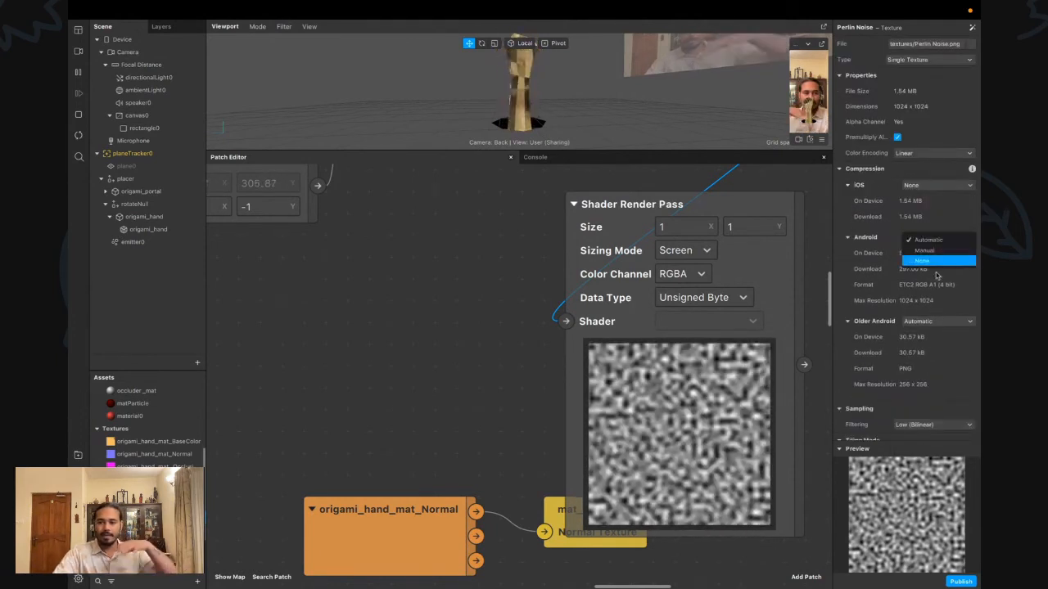
{"action": "left_click", "coordinate": [929, 261]}
{"action": "left_click", "coordinate": [938, 290]}
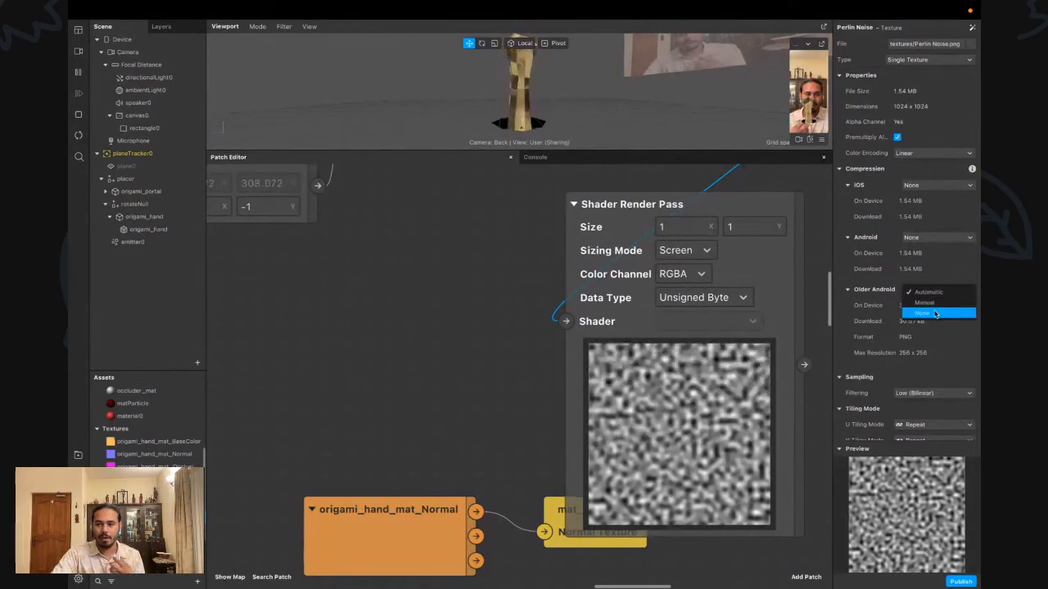
{"action": "left_click", "coordinate": [937, 312]}
Move the Runtime and Multiply patches farther from the Add patch and raise Perlin Noise slightly
{"action": "scroll", "coordinate": [311, 393], "scroll_direction": "up", "scroll_amount": 5}
{"action": "scroll", "coordinate": [311, 393], "scroll_direction": "left", "scroll_amount": 5}
{"action": "scroll", "coordinate": [263, 361], "scroll_direction": "down", "scroll_amount": 3}
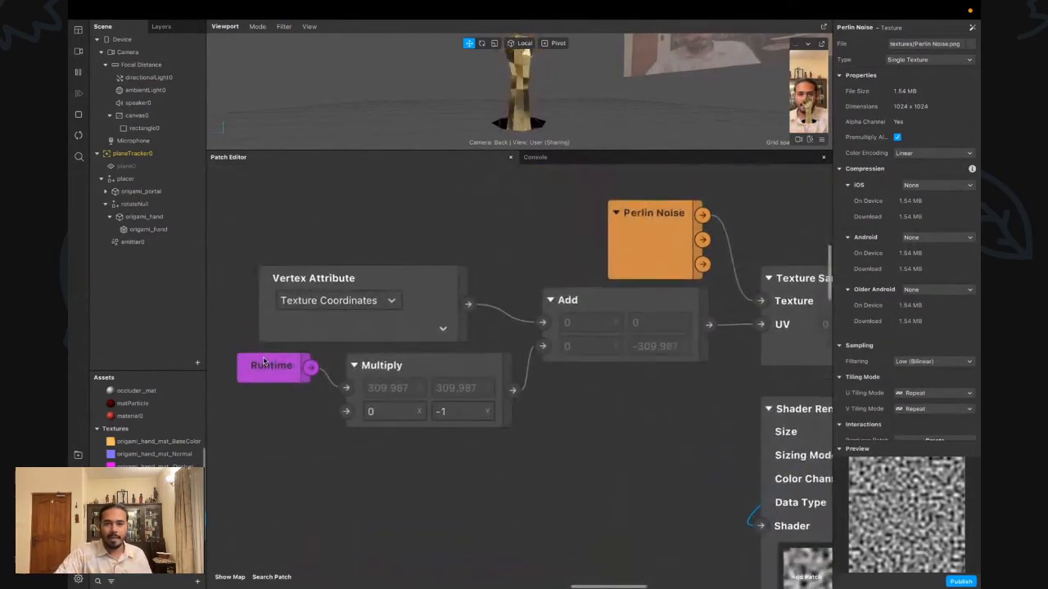
{"action": "scroll", "coordinate": [263, 362], "scroll_direction": "right", "scroll_amount": 3}
{"action": "scroll", "coordinate": [266, 362], "scroll_direction": "down", "scroll_amount": 3}
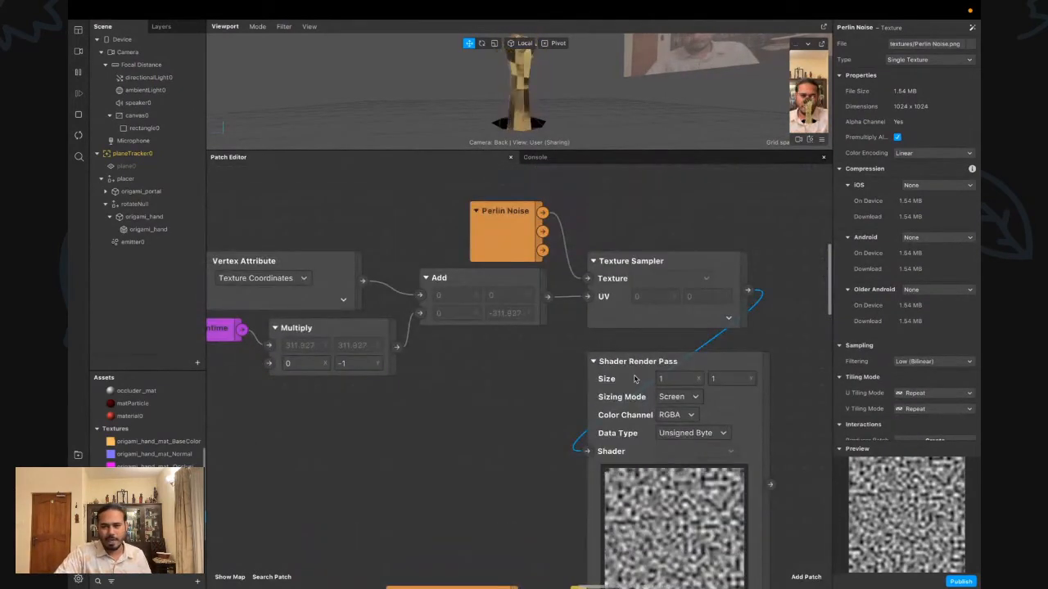
{"action": "scroll", "coordinate": [300, 375], "scroll_direction": "left", "scroll_amount": 3}
{"action": "left_click_drag", "start_coordinate": [285, 200], "coordinate": [633, 265]}
{"action": "scroll", "coordinate": [489, 488], "scroll_direction": "left", "scroll_amount": 3}
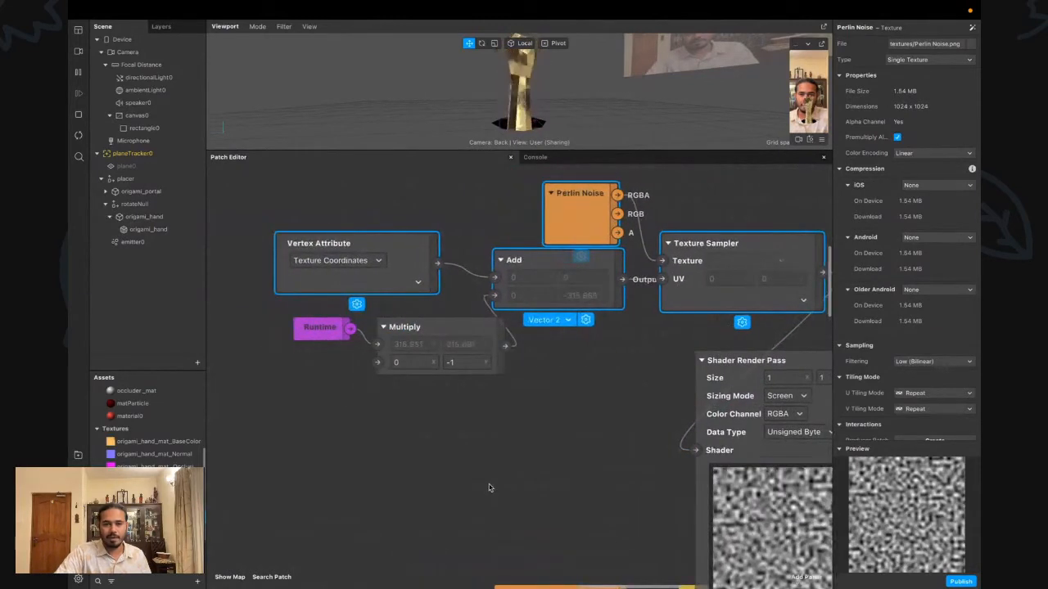
{"action": "left_click_drag", "start_coordinate": [262, 309], "coordinate": [508, 370]}
{"action": "left_click_drag", "start_coordinate": [409, 344], "coordinate": [357, 343]}
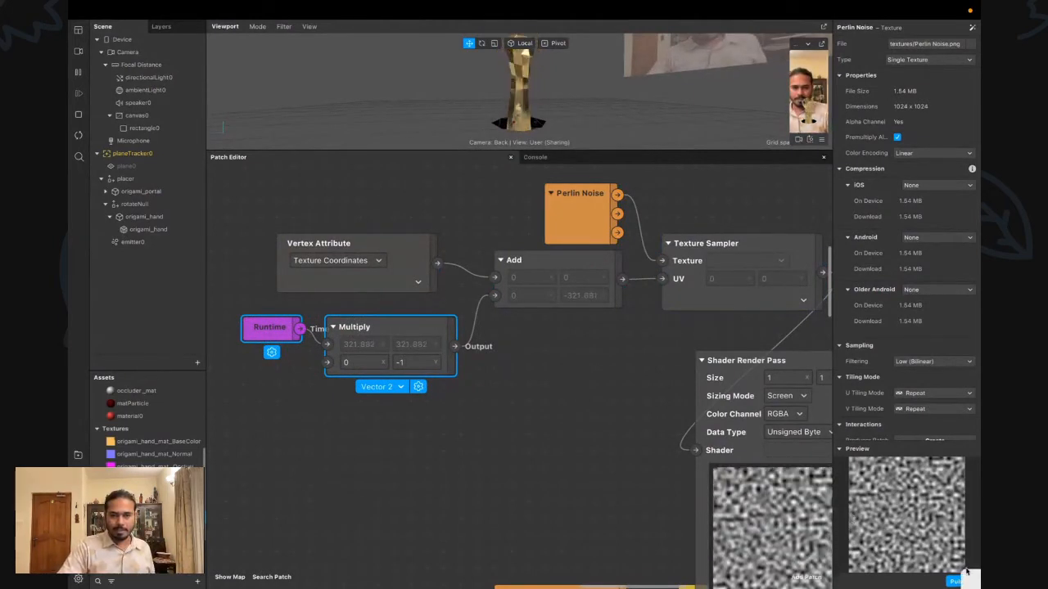
{"action": "mouse_move", "coordinate": [566, 227]}
{"action": "left_mouse_down"}
{"action": "mouse_move", "coordinate": [550, 232]}
{"action": "mouse_move", "coordinate": [579, 224]}
{"action": "mouse_move", "coordinate": [578, 212]}
{"action": "mouse_move", "coordinate": [568, 217]}
{"action": "left_mouse_up"}
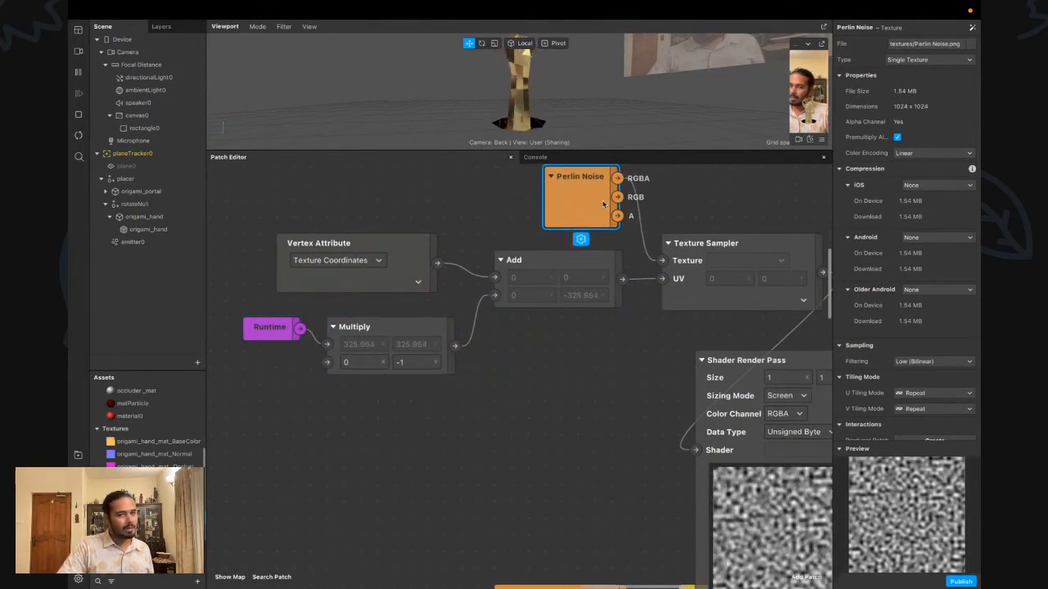
Move Vertex Attribute, Runtime and Multiply together away from the Add patch to make room between them
{"action": "scroll", "coordinate": [601, 234], "scroll_direction": "up", "scroll_amount": 3}
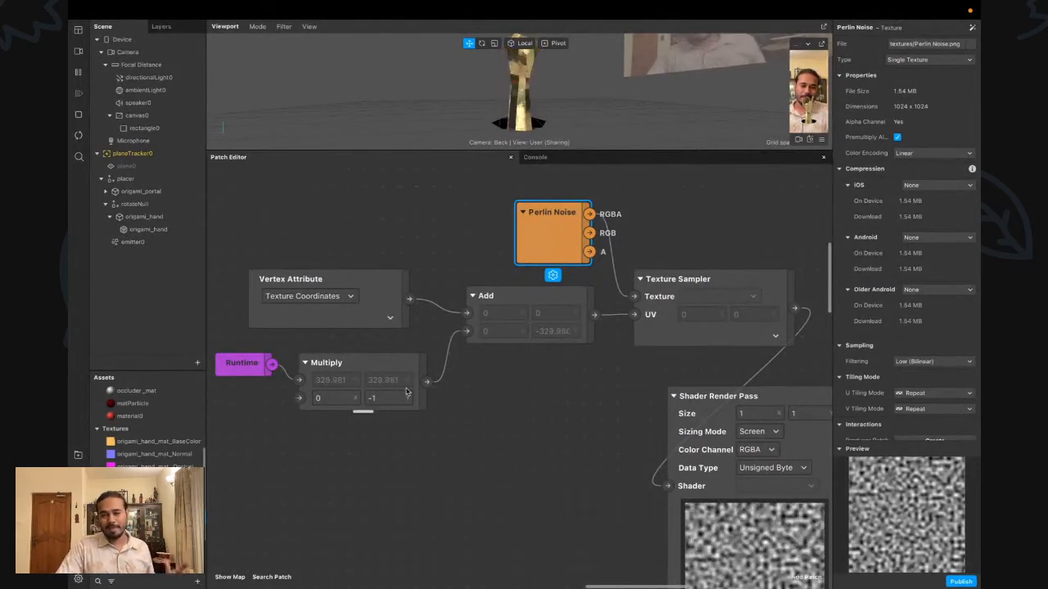
{"action": "scroll", "coordinate": [342, 295], "scroll_direction": "left", "scroll_amount": 5}
{"action": "left_click_drag", "start_coordinate": [277, 242], "coordinate": [494, 399]}
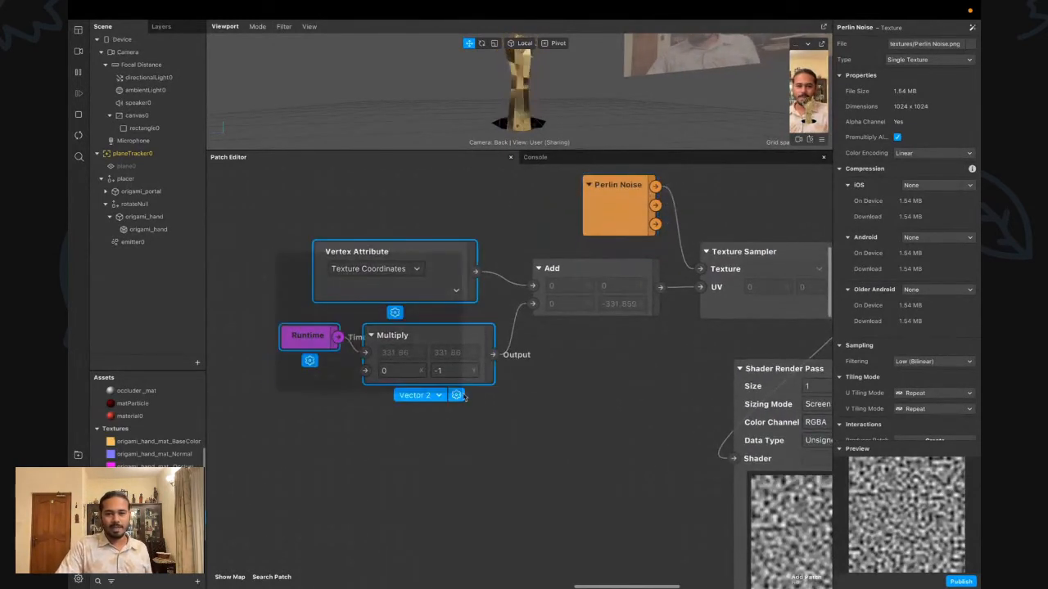
{"action": "left_click_drag", "start_coordinate": [393, 334], "coordinate": [309, 335]}
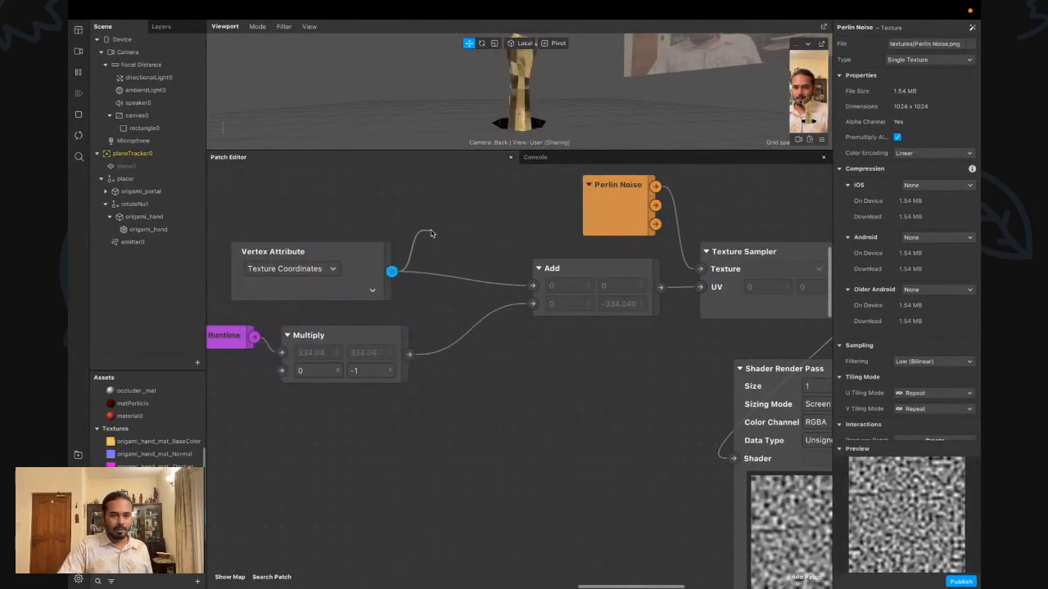
Insert a Number-type Multiply patch between Vertex Attribute's output and the Add patch's first input
{"action": "left_click_drag", "start_coordinate": [420, 234], "coordinate": [420, 234]}
{"action": "type", "text": "mul"}
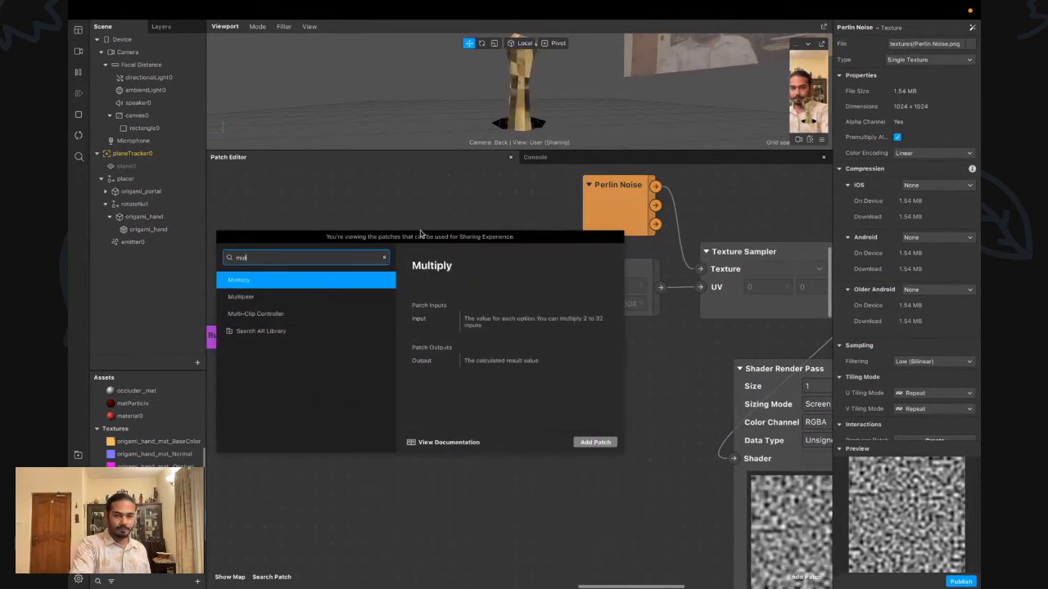
{"action": "key", "text": "Return"}
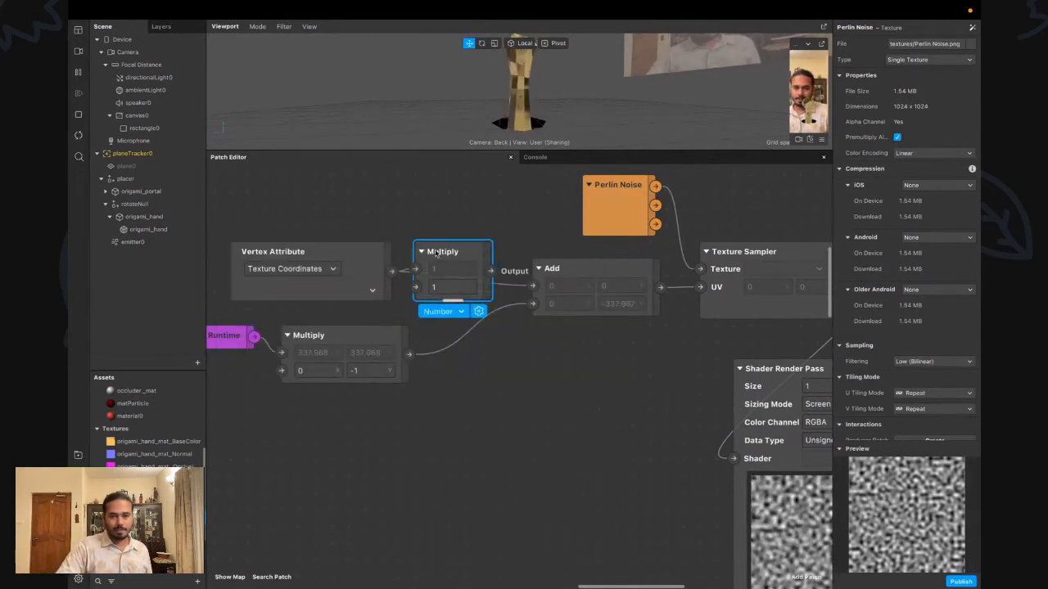
{"action": "left_click", "coordinate": [436, 314]}
{"action": "left_click", "coordinate": [442, 325]}
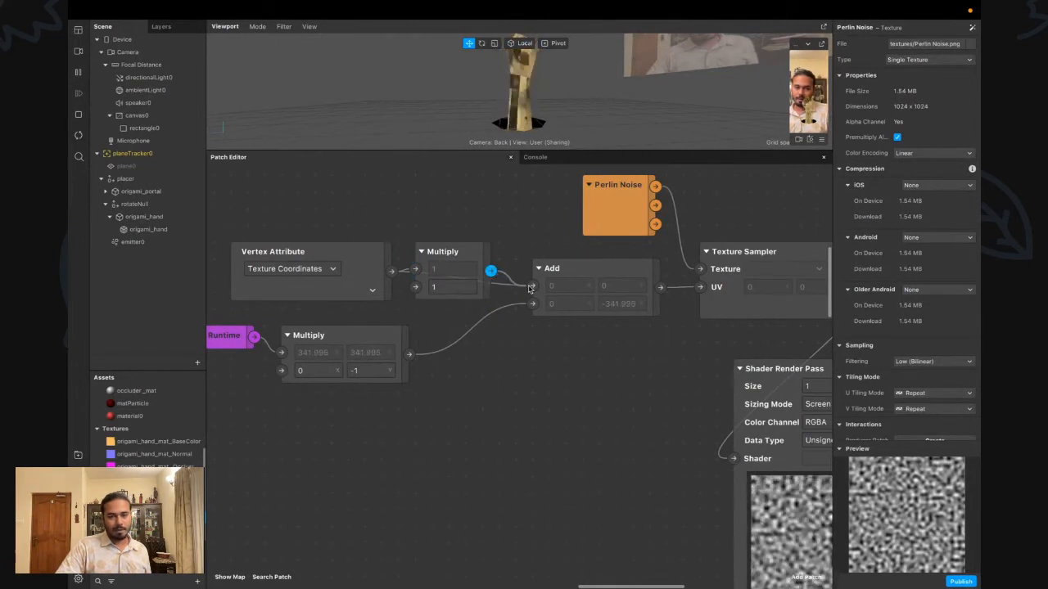
Insert a Fragment Stage patch between Vertex Attribute and the new Multiply patch, shifting Vertex Attribute away to make room
{"action": "scroll", "coordinate": [389, 274], "scroll_direction": "left", "scroll_amount": 4}
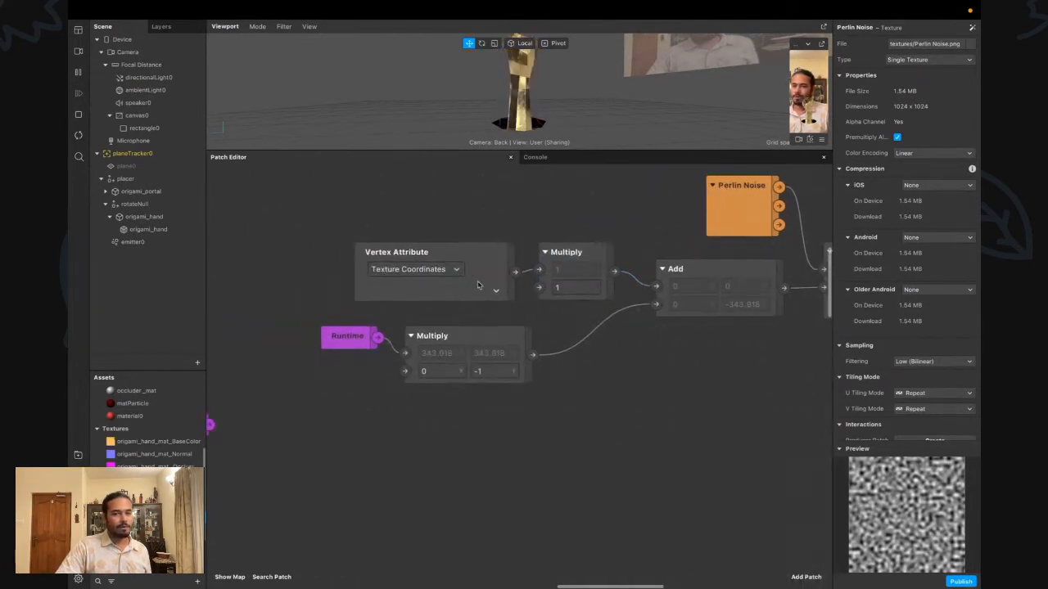
{"action": "left_click_drag", "start_coordinate": [480, 284], "coordinate": [346, 282]}
{"action": "double_click", "coordinate": [401, 227]}
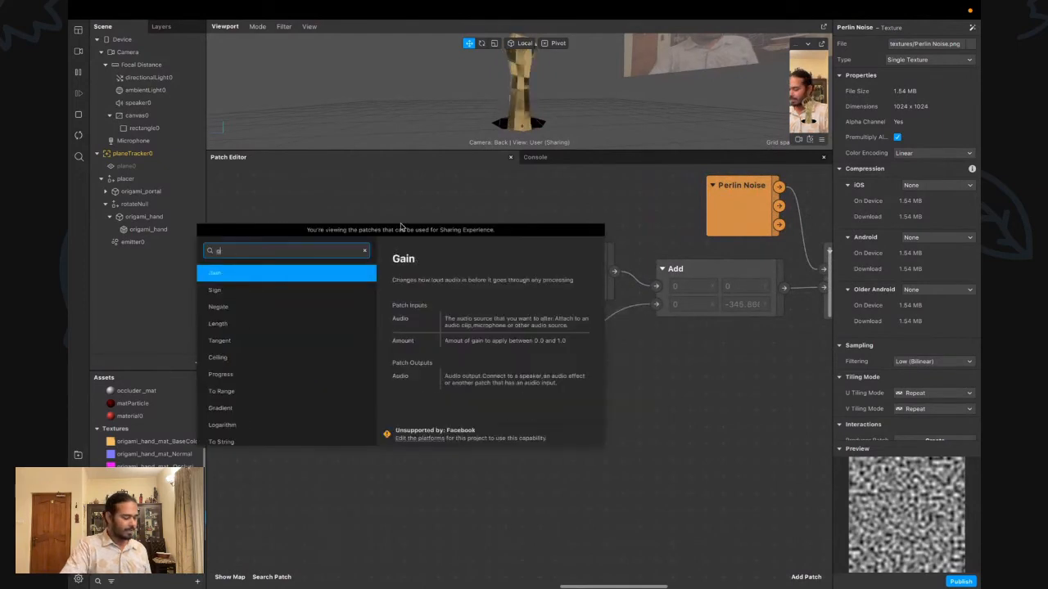
{"action": "type", "text": "fra"}
{"action": "key", "text": "Down"}
{"action": "key", "text": "Down"}
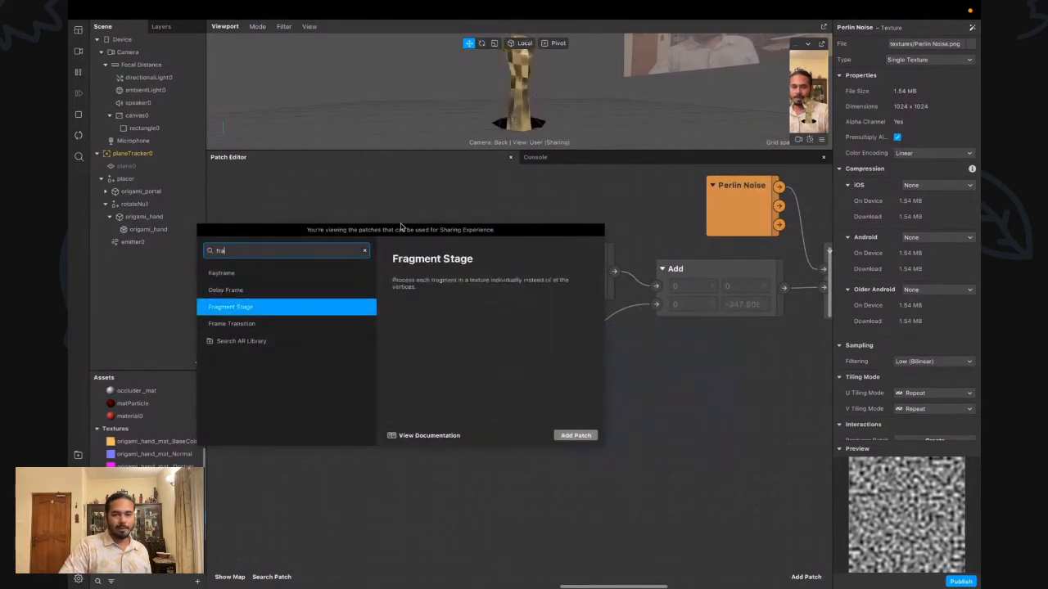
{"action": "key", "text": "Return"}
{"action": "left_click_drag", "start_coordinate": [540, 247], "coordinate": [536, 270]}
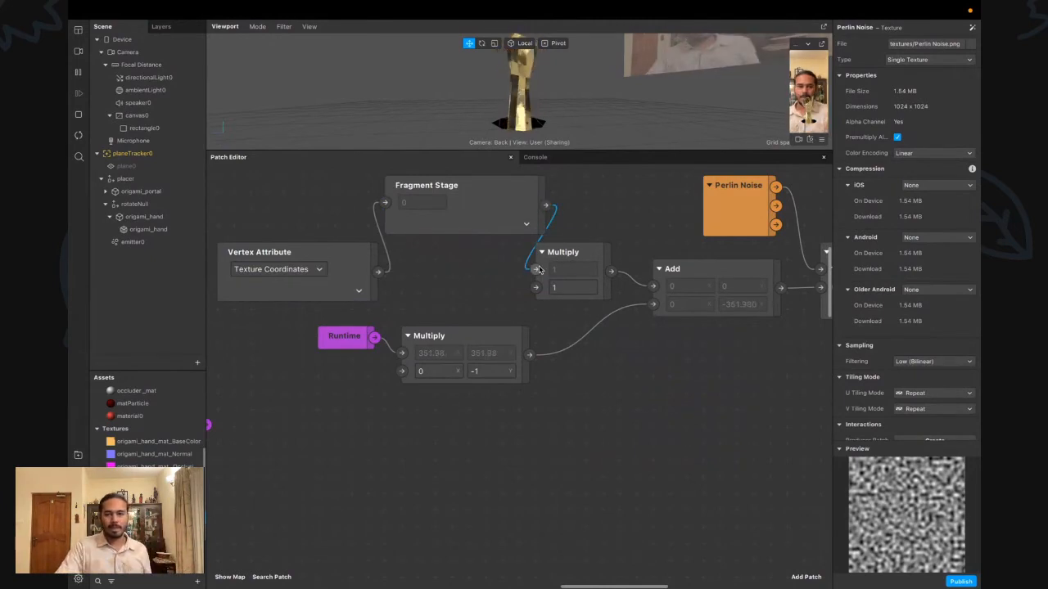
Try a factor of 5 in the texture-coordinate Multiply patch, and set it to 0.5
{"action": "left_click", "coordinate": [564, 287]}
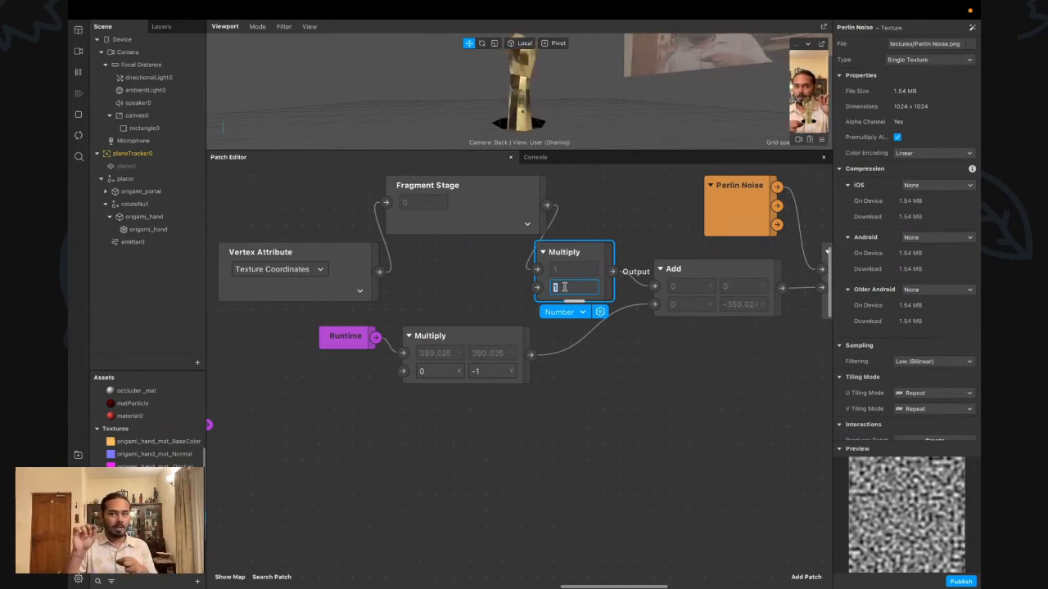
{"action": "scroll", "coordinate": [688, 375], "scroll_direction": "right", "scroll_amount": 3}
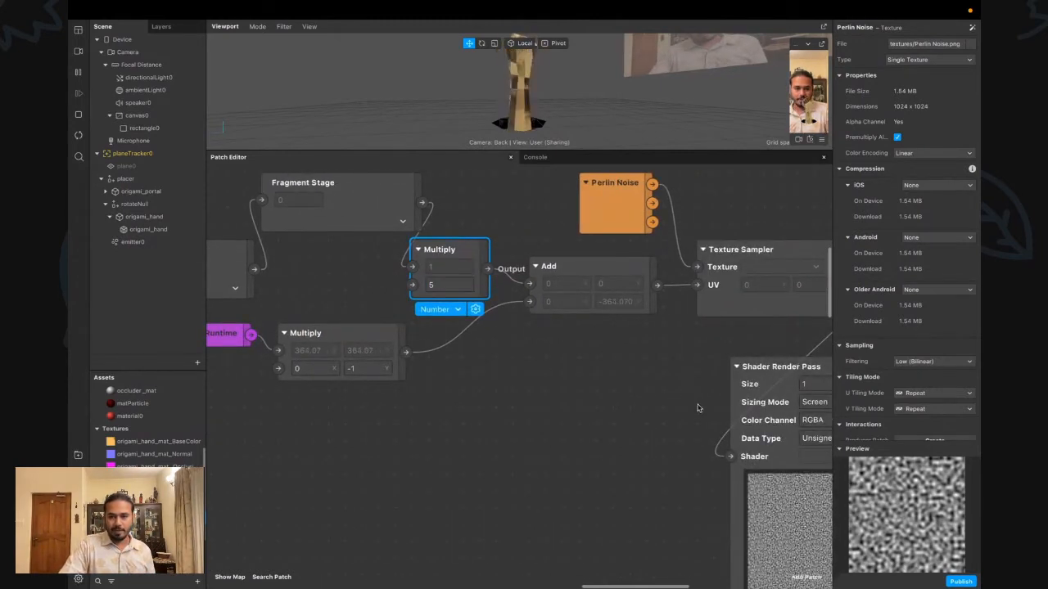
{"action": "scroll", "coordinate": [697, 408], "scroll_direction": "down", "scroll_amount": 3}
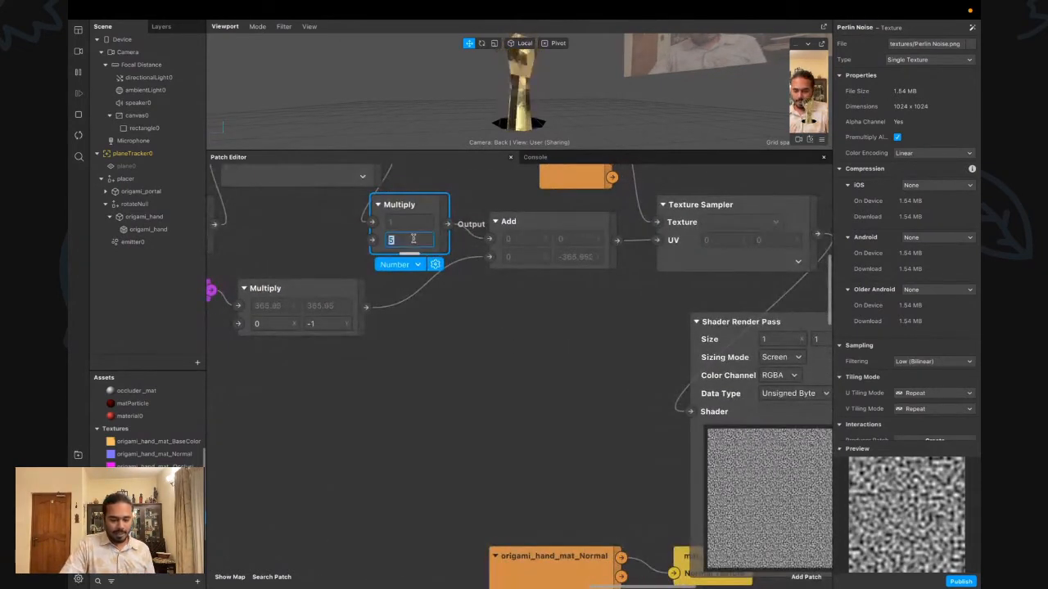
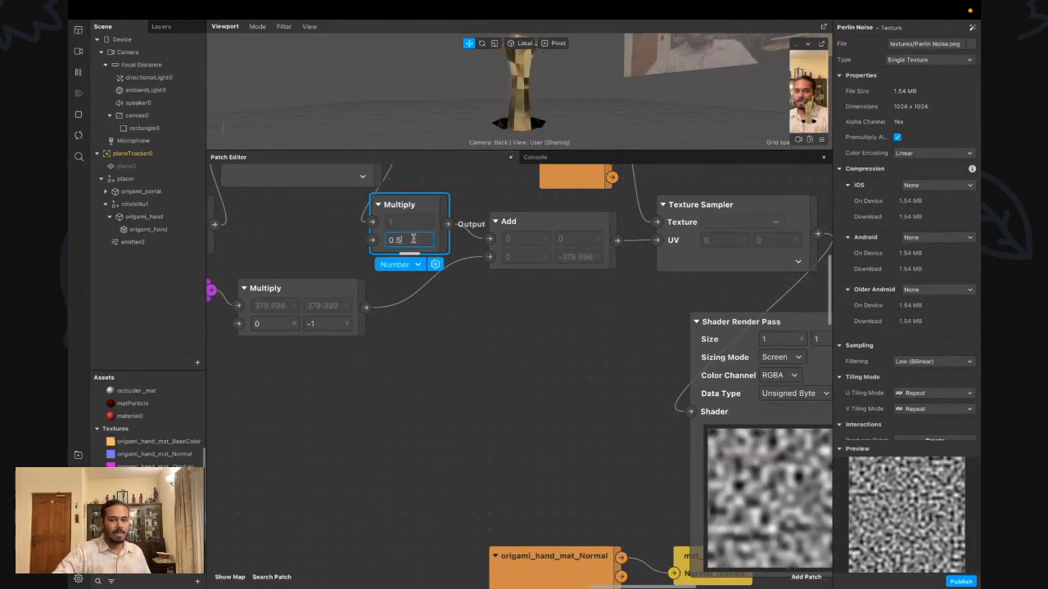
{"action": "left_click", "coordinate": [573, 440]}
{"action": "scroll", "coordinate": [574, 440], "scroll_direction": "right", "scroll_amount": 3}
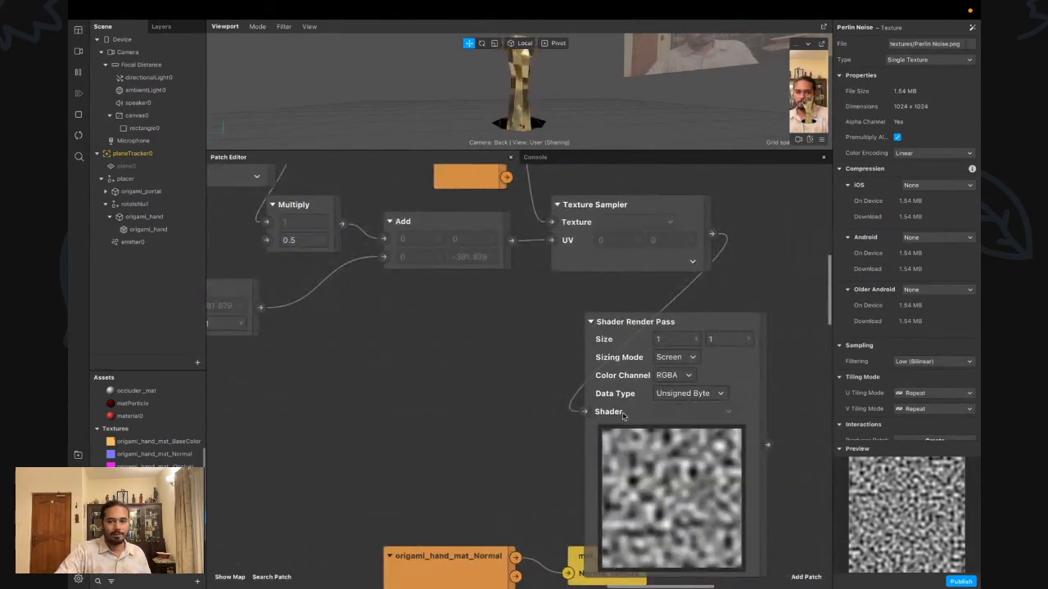
Align Vertex Attribute, Fragment Stage and the 0.5 Multiply patch in one row, and place Perlin Noise above Add
{"action": "scroll", "coordinate": [623, 416], "scroll_direction": "left", "scroll_amount": 2}
{"action": "scroll", "coordinate": [624, 416], "scroll_direction": "up", "scroll_amount": 2}
{"action": "scroll", "coordinate": [622, 417], "scroll_direction": "left", "scroll_amount": 2}
{"action": "left_click_drag", "start_coordinate": [317, 235], "coordinate": [327, 282]}
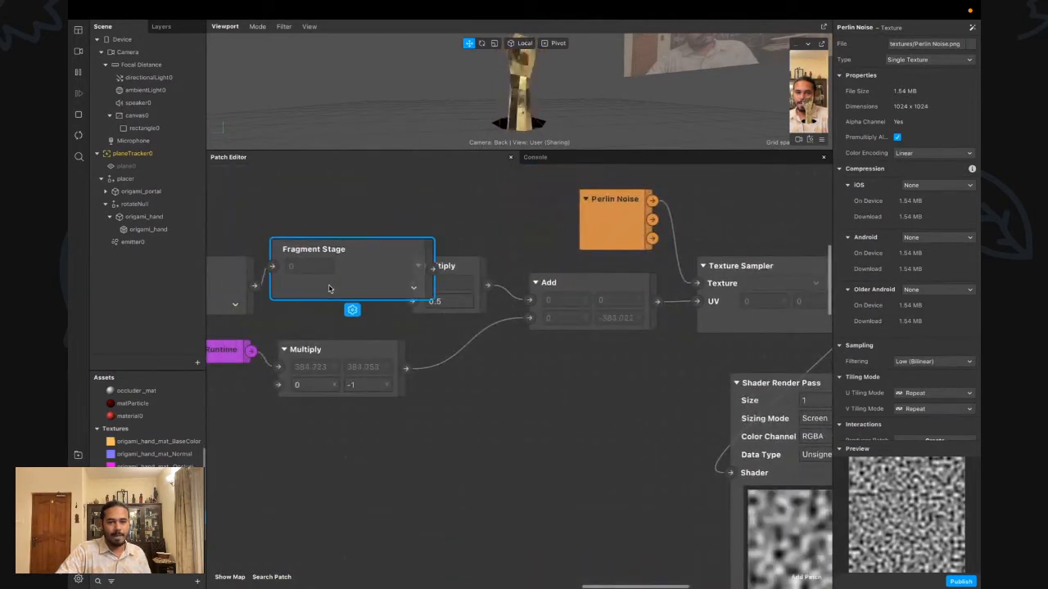
{"action": "scroll", "coordinate": [373, 229], "scroll_direction": "left", "scroll_amount": 5}
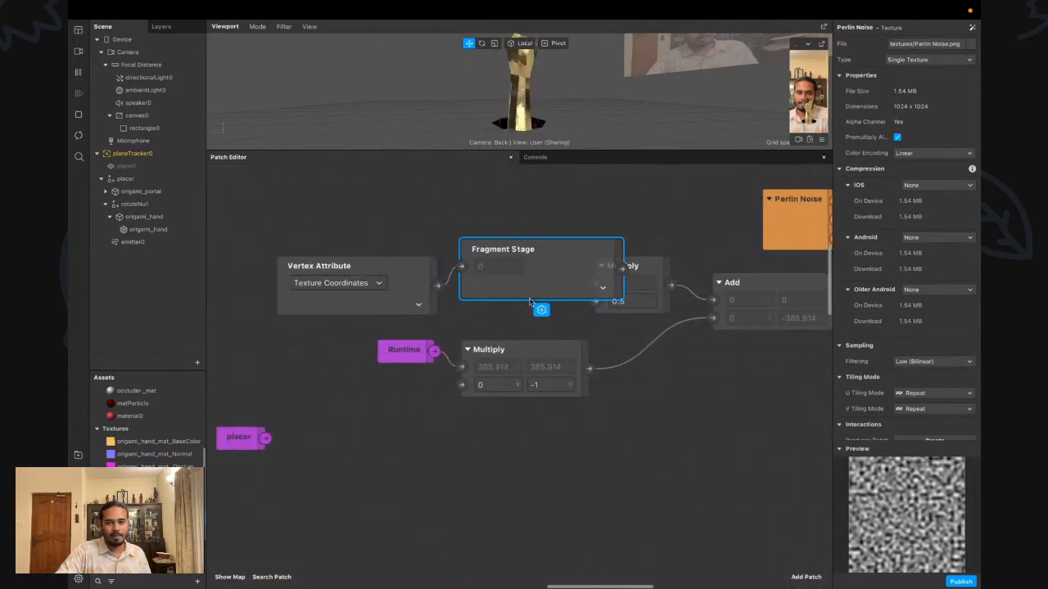
{"action": "left_click_drag", "start_coordinate": [382, 221], "coordinate": [444, 269]}
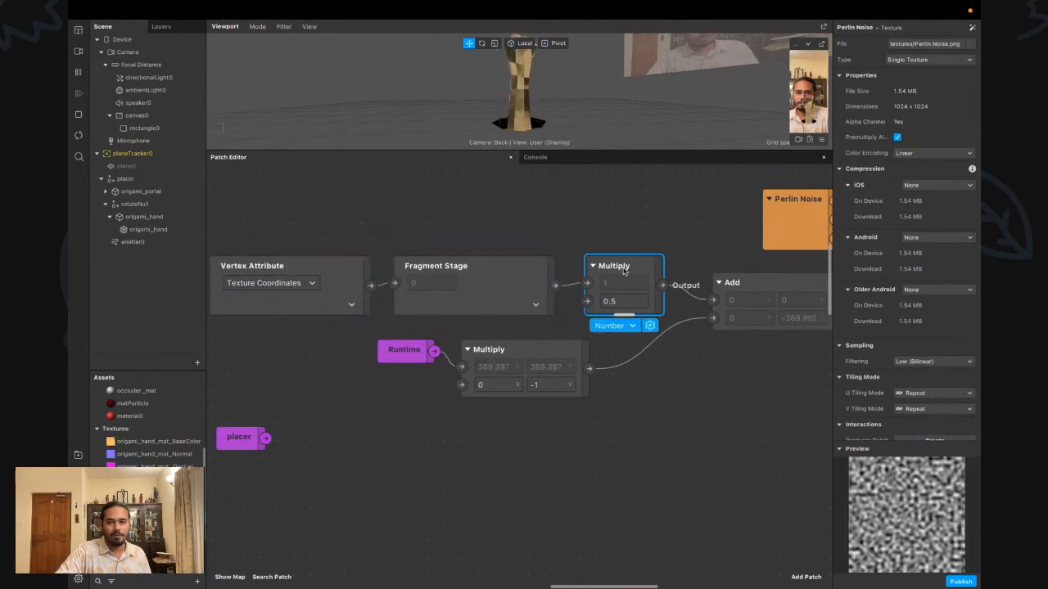
{"action": "scroll", "coordinate": [664, 232], "scroll_direction": "right", "scroll_amount": 5}
{"action": "left_click_drag", "start_coordinate": [591, 238], "coordinate": [570, 237]}
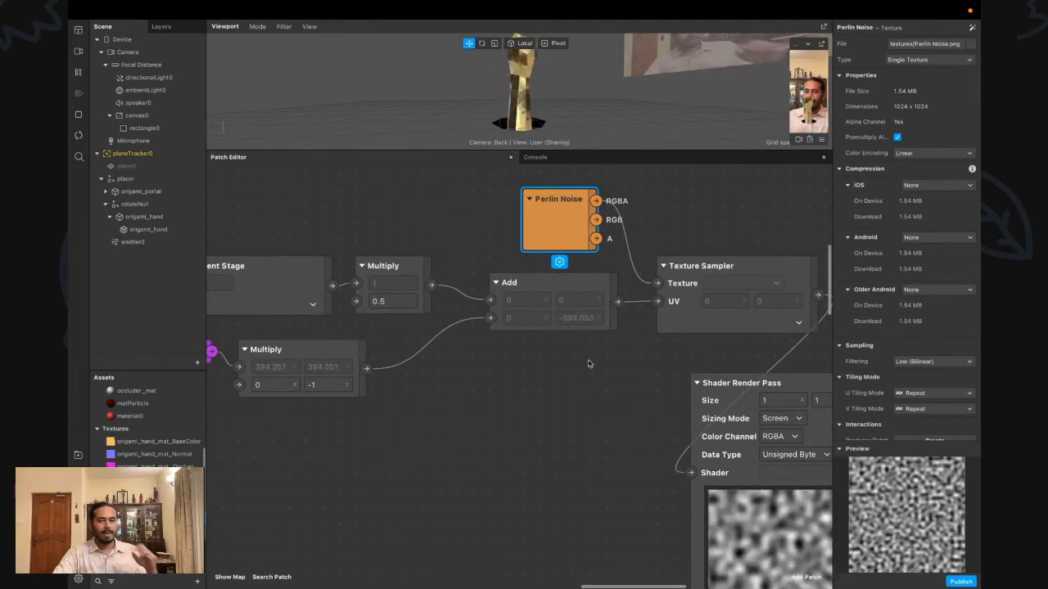
Add a Power patch fed by Perlin Noise's RGBA output
{"action": "scroll", "coordinate": [608, 378], "scroll_direction": "right", "scroll_amount": 3}
{"action": "scroll", "coordinate": [607, 378], "scroll_direction": "down", "scroll_amount": 1}
{"action": "scroll", "coordinate": [608, 379], "scroll_direction": "down", "scroll_amount": 1}
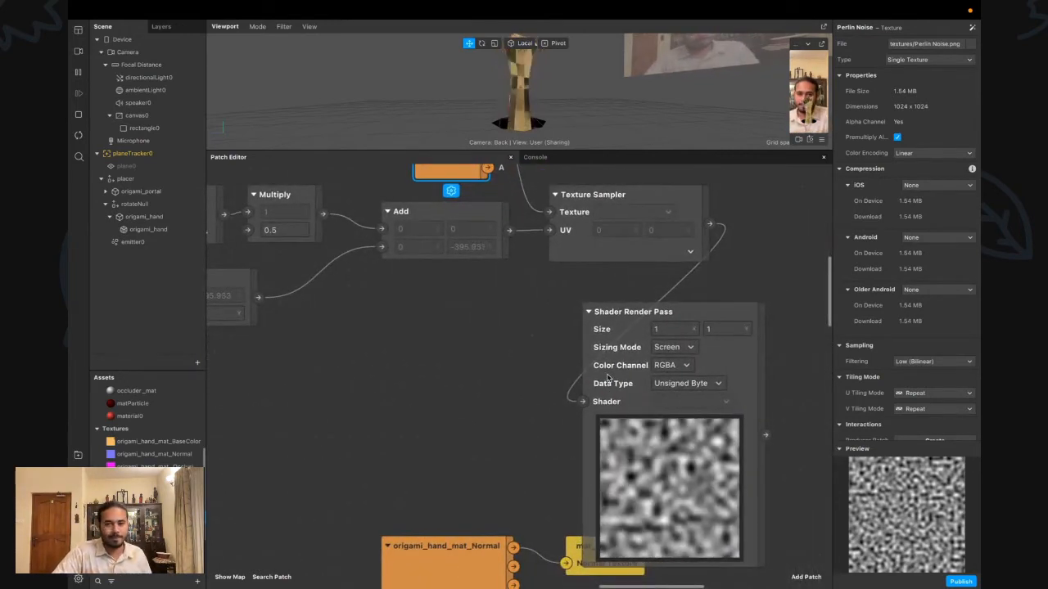
{"action": "scroll", "coordinate": [505, 349], "scroll_direction": "up", "scroll_amount": 2}
{"action": "scroll", "coordinate": [505, 350], "scroll_direction": "up", "scroll_amount": 1}
{"action": "scroll", "coordinate": [686, 561], "scroll_direction": "right", "scroll_amount": 3}
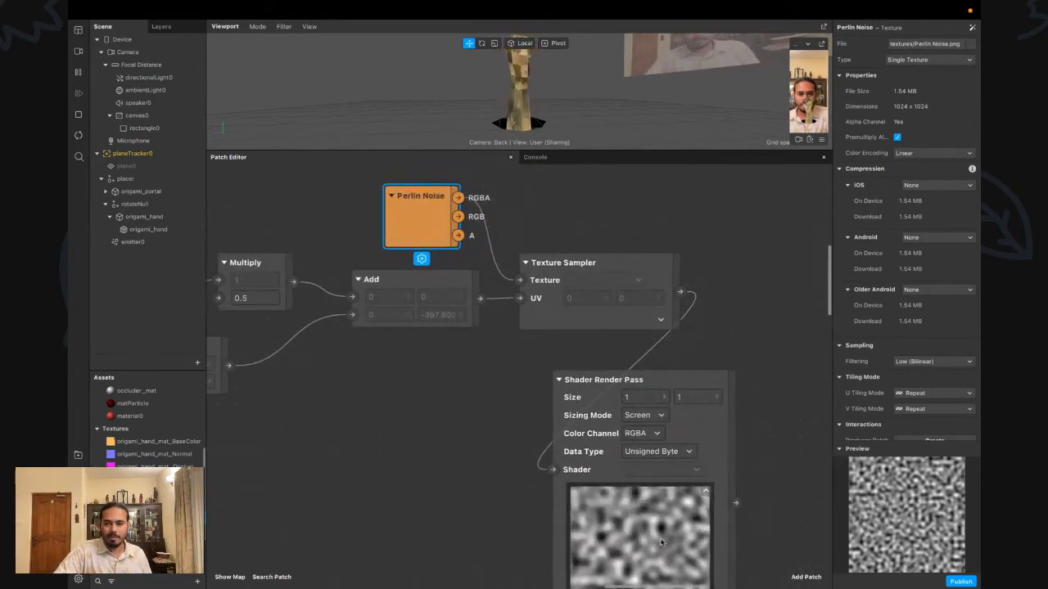
{"action": "double_click", "coordinate": [486, 196]}
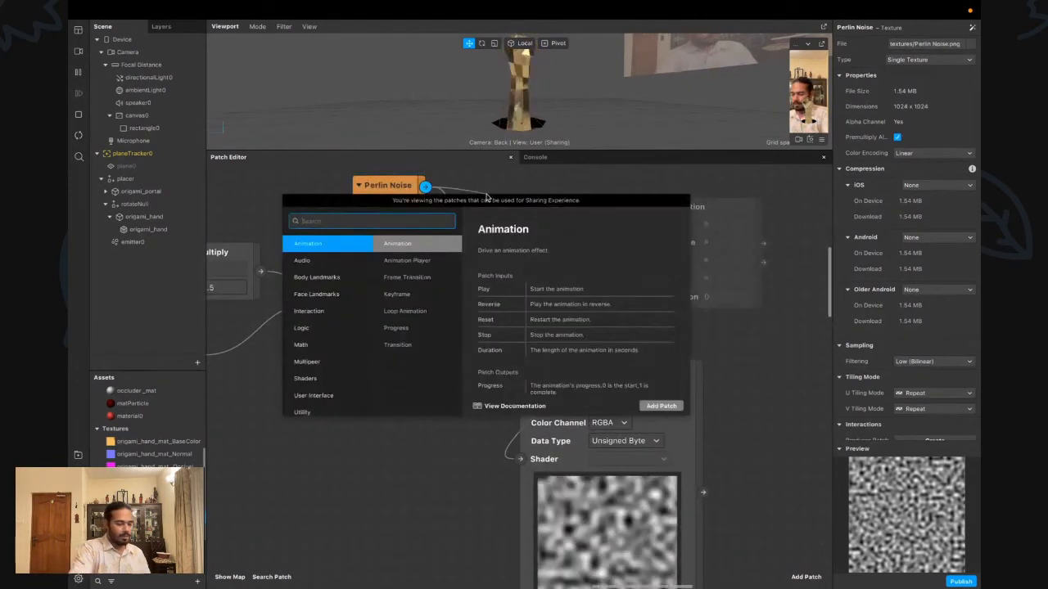
{"action": "type", "text": "power"}
{"action": "key", "text": "Return"}
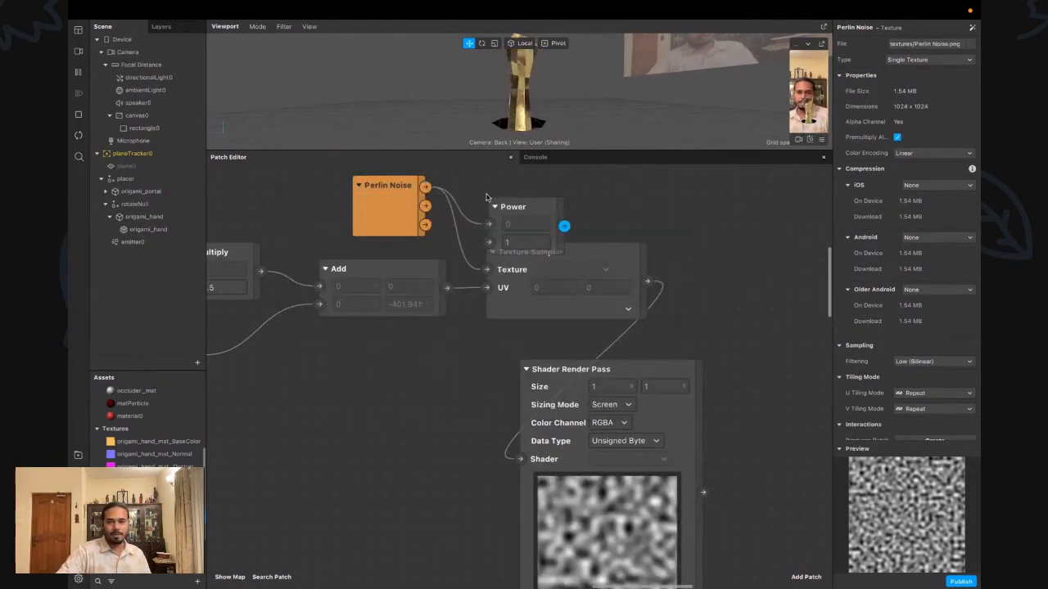
Set the Power patch's exponent to 2 and connect its output to the Texture Sampler's Texture input
{"action": "left_click", "coordinate": [509, 219]}
{"action": "type", "text": "2"}
{"action": "key", "text": "Return"}
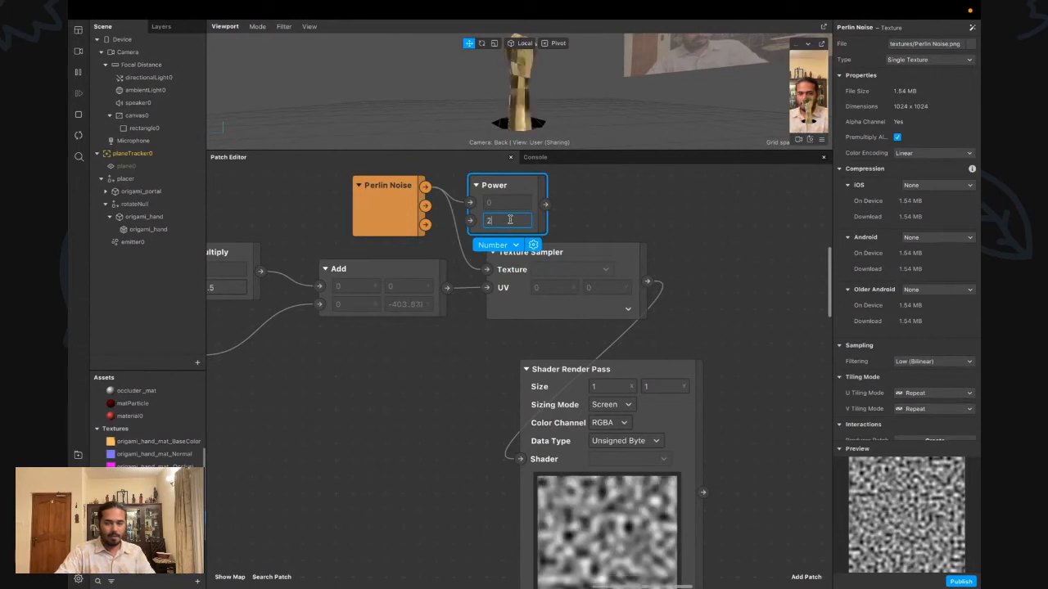
{"action": "left_click_drag", "start_coordinate": [544, 205], "coordinate": [488, 272]}
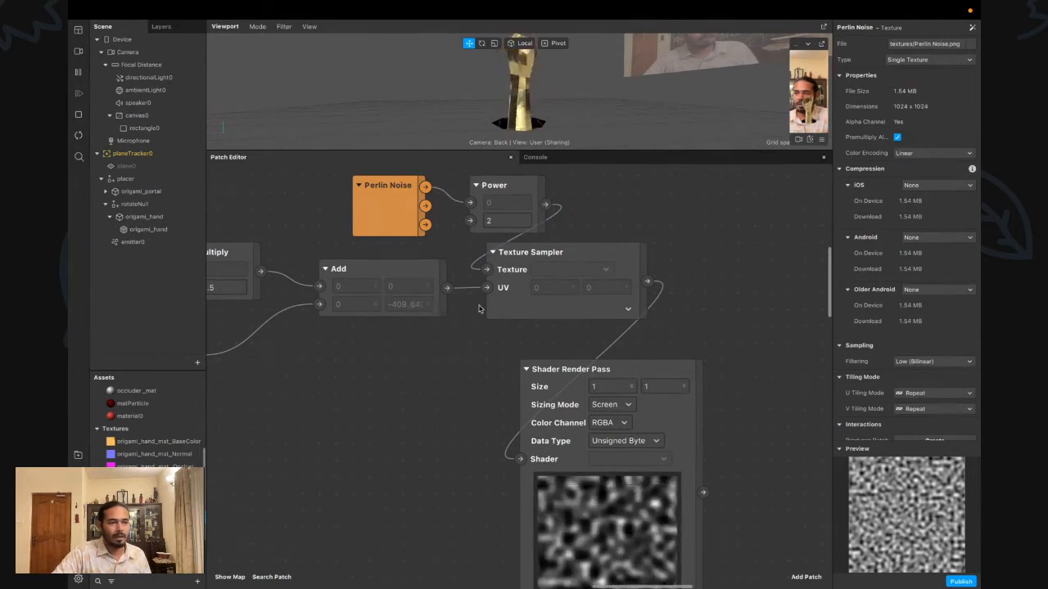
Move the Shader Render Pass beside the Texture Sampler, clear of the origami_hand_mat_Normal patches
{"action": "scroll", "coordinate": [479, 308], "scroll_direction": "down", "scroll_amount": 5}
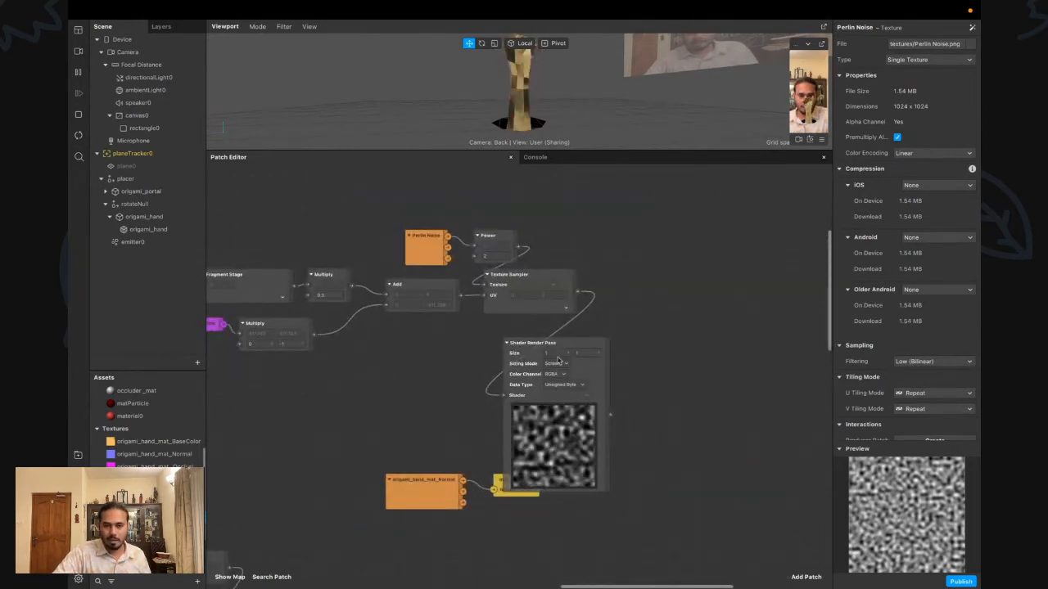
{"action": "scroll", "coordinate": [558, 361], "scroll_direction": "left", "scroll_amount": 4}
{"action": "scroll", "coordinate": [718, 345], "scroll_direction": "right", "scroll_amount": 2}
{"action": "left_click_drag", "start_coordinate": [667, 370], "coordinate": [763, 308]}
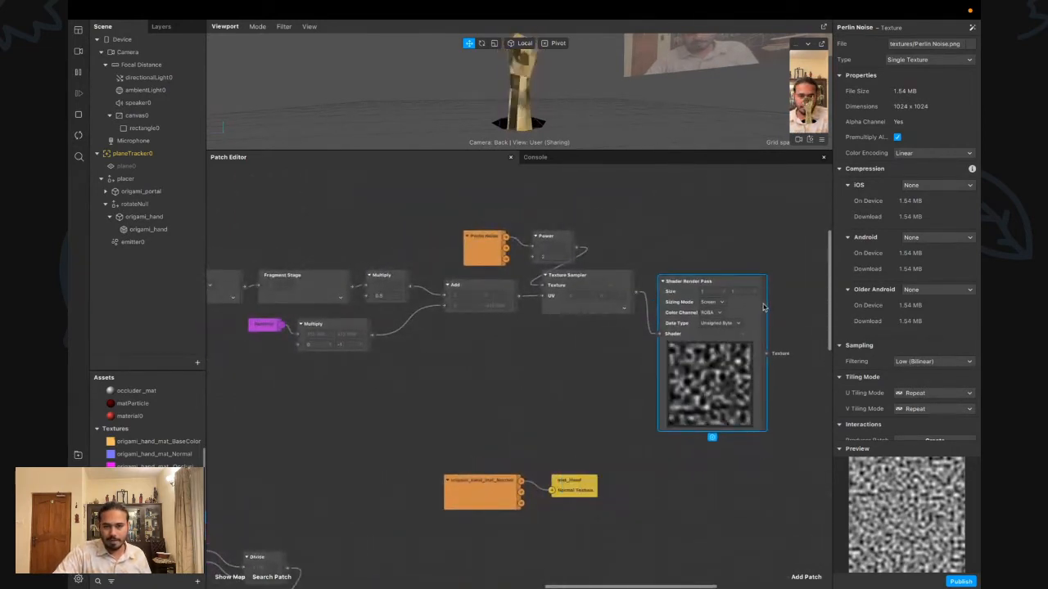
{"action": "scroll", "coordinate": [729, 446], "scroll_direction": "right", "scroll_amount": 2}
{"action": "scroll", "coordinate": [728, 446], "scroll_direction": "down", "scroll_amount": 1}
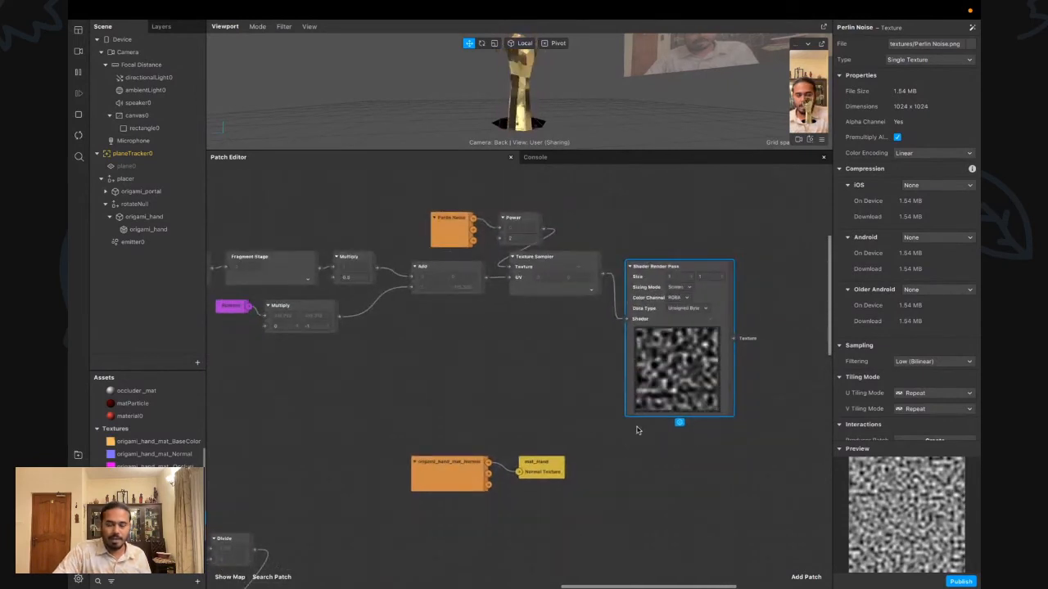
{"action": "scroll", "coordinate": [626, 414], "scroll_direction": "right", "scroll_amount": 2}
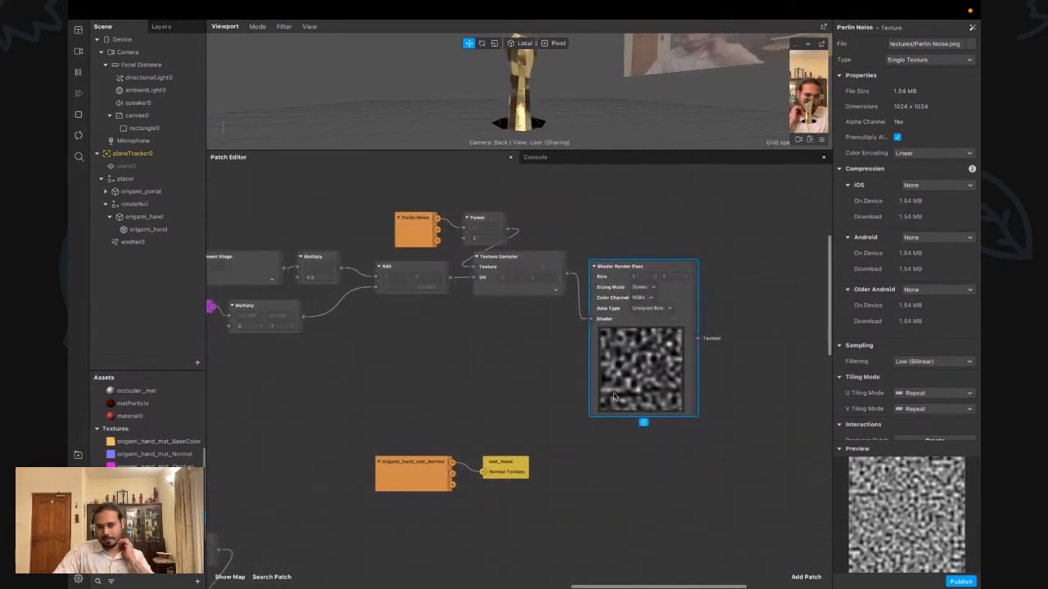
{"action": "scroll", "coordinate": [613, 397], "scroll_direction": "right", "scroll_amount": 3}
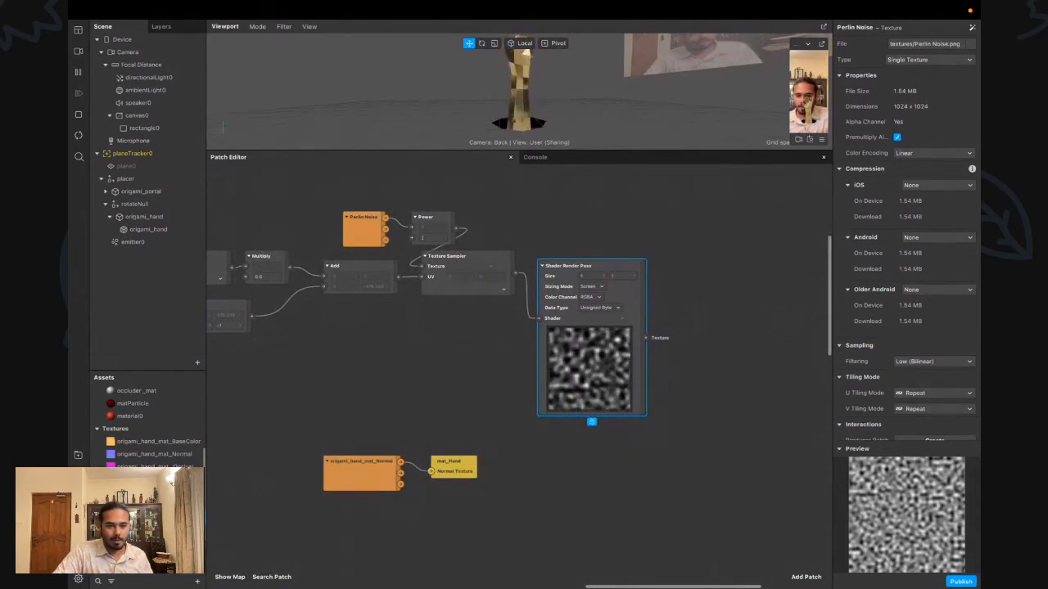
{"action": "left_click", "coordinate": [80, 457]}
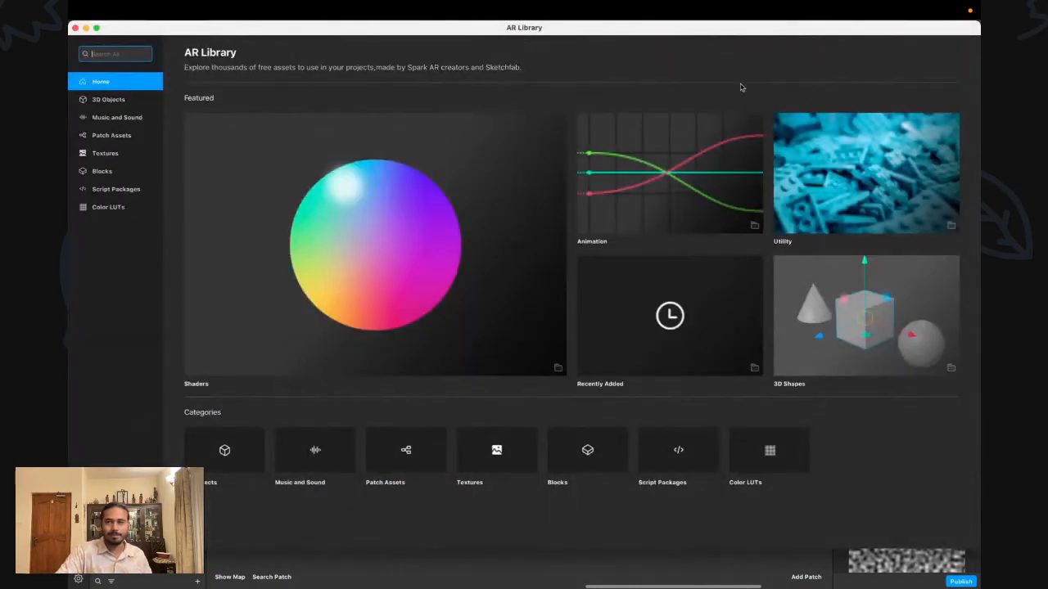
{"action": "left_click", "coordinate": [75, 28]}
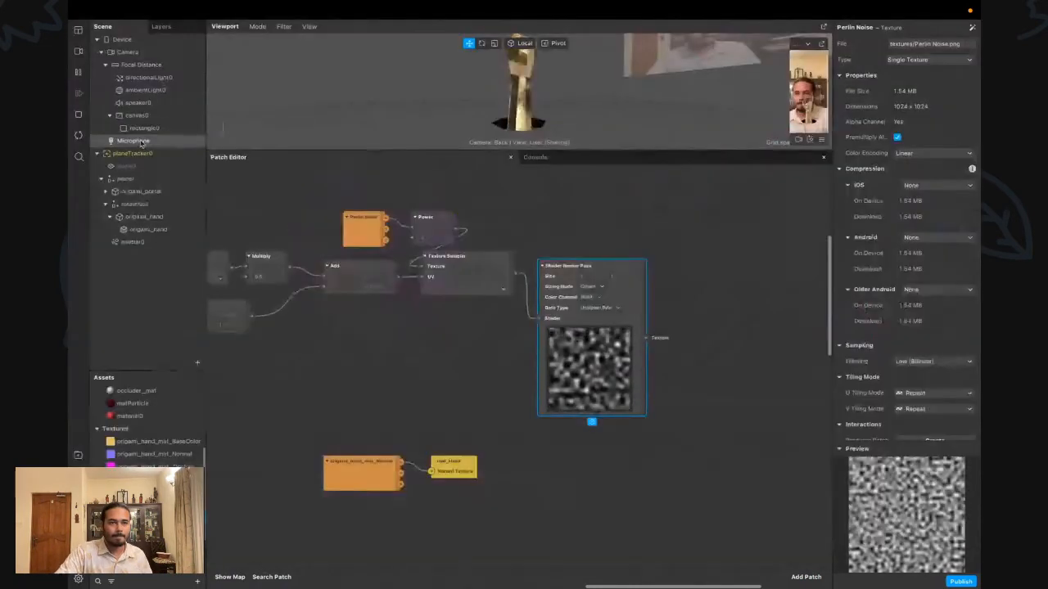
Search the whole AR Library for "norma"
{"action": "left_click", "coordinate": [82, 459]}
{"action": "type", "text": "no"}
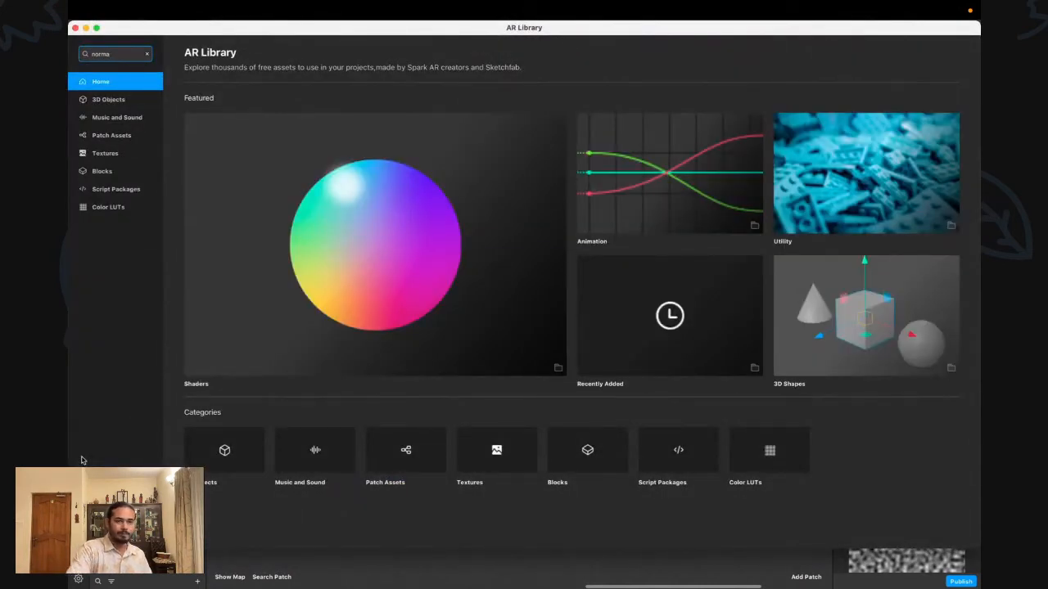
{"action": "type", "text": "rma"}
{"action": "key", "text": "Return"}
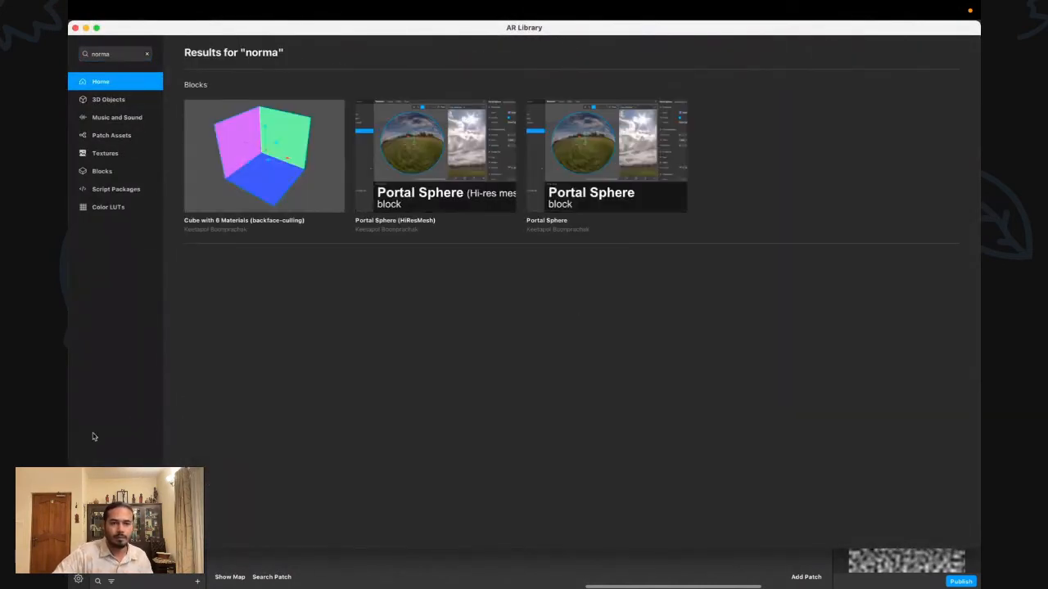
Search the AR Library's patch assets for "normal" and import Texture to Normal Map into the project
{"action": "left_click", "coordinate": [119, 138]}
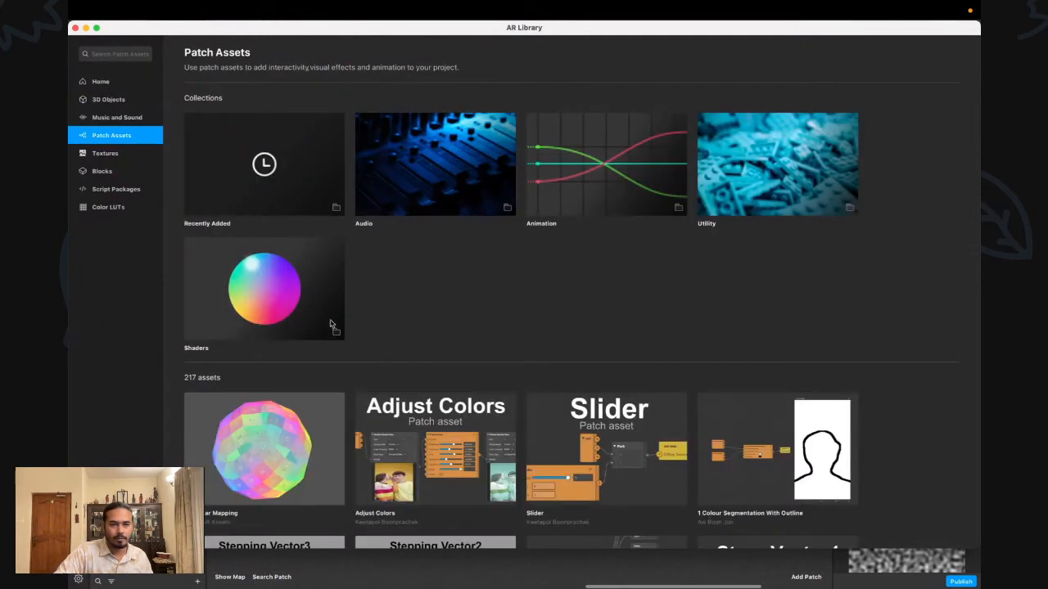
{"action": "scroll", "coordinate": [320, 450], "scroll_direction": "down", "scroll_amount": 2}
{"action": "scroll", "coordinate": [318, 446], "scroll_direction": "down", "scroll_amount": 2}
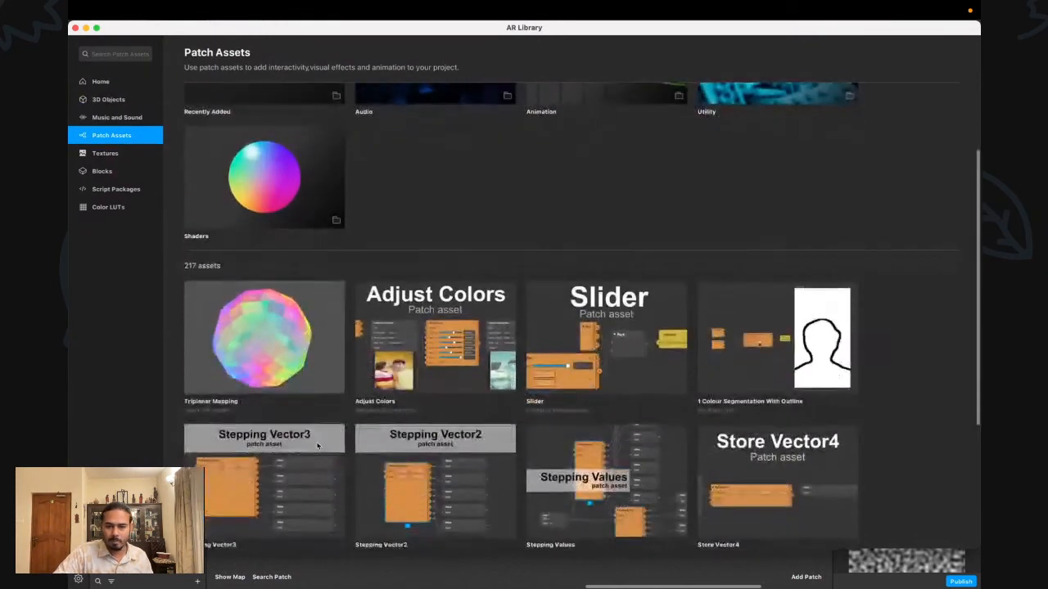
{"action": "scroll", "coordinate": [317, 446], "scroll_direction": "down", "scroll_amount": 2}
{"action": "scroll", "coordinate": [195, 189], "scroll_direction": "up", "scroll_amount": 5}
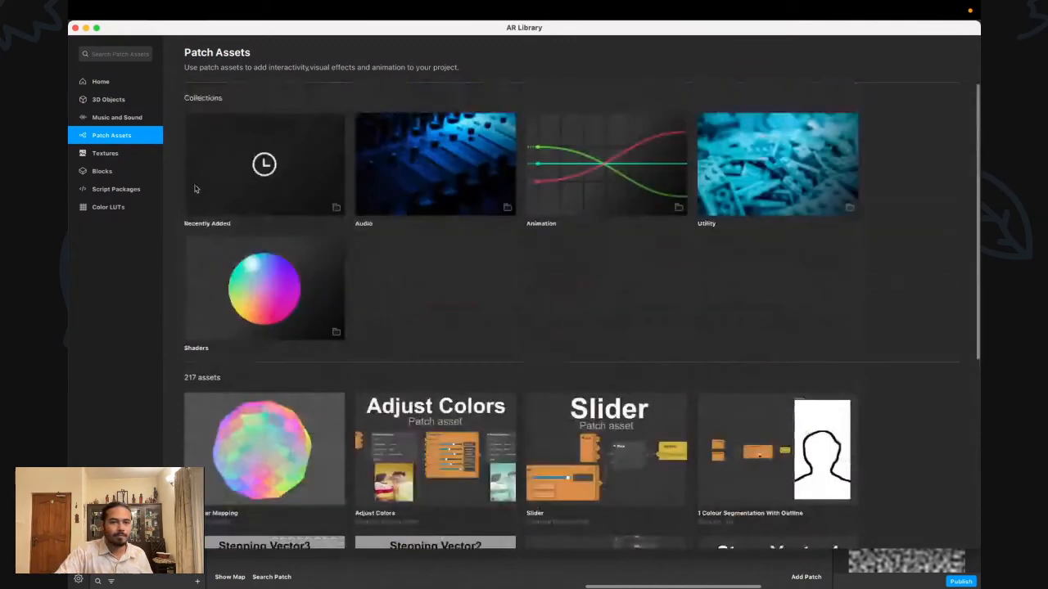
{"action": "left_click", "coordinate": [124, 51]}
{"action": "type", "text": "normal"}
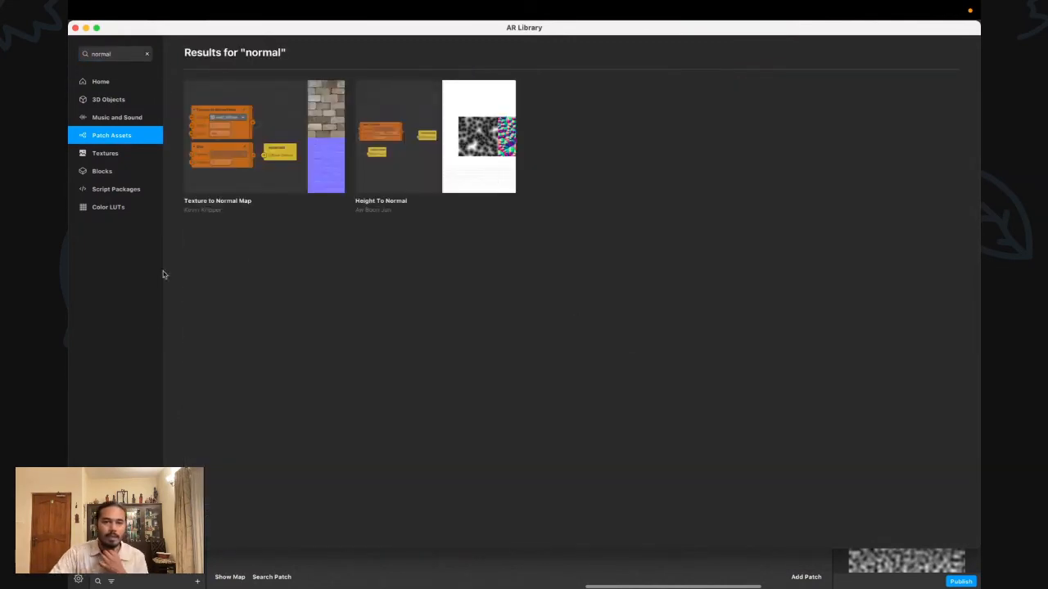
{"action": "left_click", "coordinate": [237, 214]}
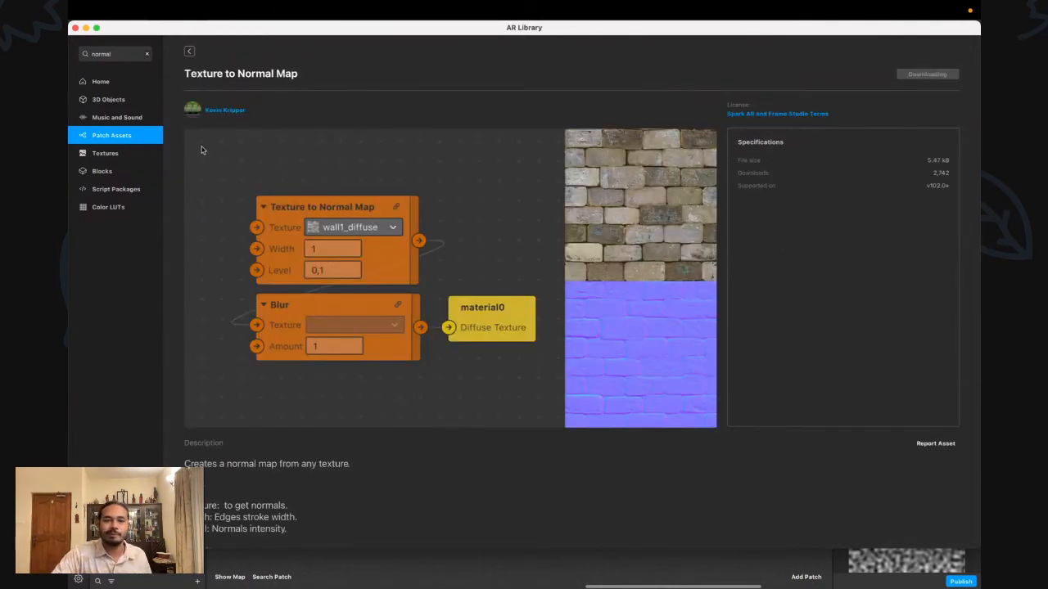
{"action": "left_click", "coordinate": [75, 28]}
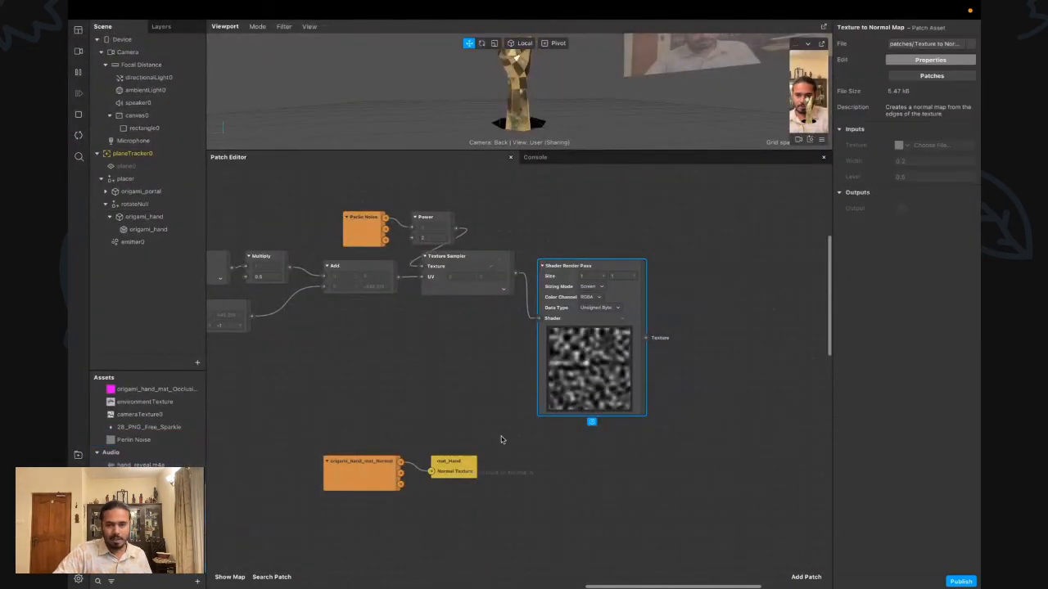
Place a Texture to Normal Map patch beside the Shader Render Pass and feed its Texture input from the render pass output
{"action": "left_click_drag", "start_coordinate": [502, 439], "coordinate": [730, 320]}
{"action": "scroll", "coordinate": [721, 334], "scroll_direction": "right", "scroll_amount": 2}
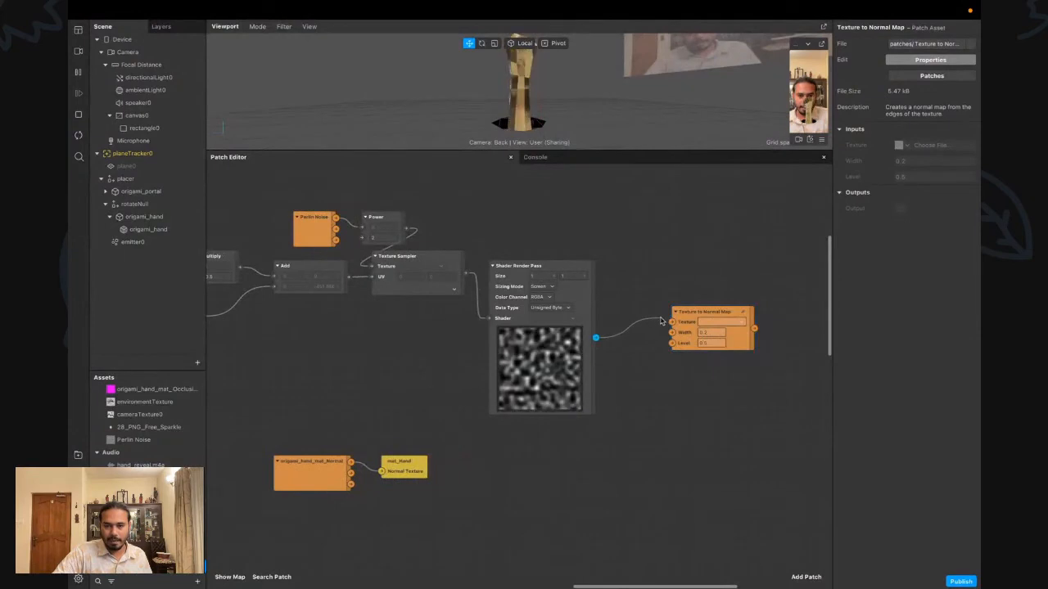
{"action": "left_click_drag", "start_coordinate": [660, 320], "coordinate": [672, 323]}
{"action": "left_click_drag", "start_coordinate": [680, 329], "coordinate": [634, 341]}
{"action": "left_click_drag", "start_coordinate": [627, 398], "coordinate": [603, 398]}
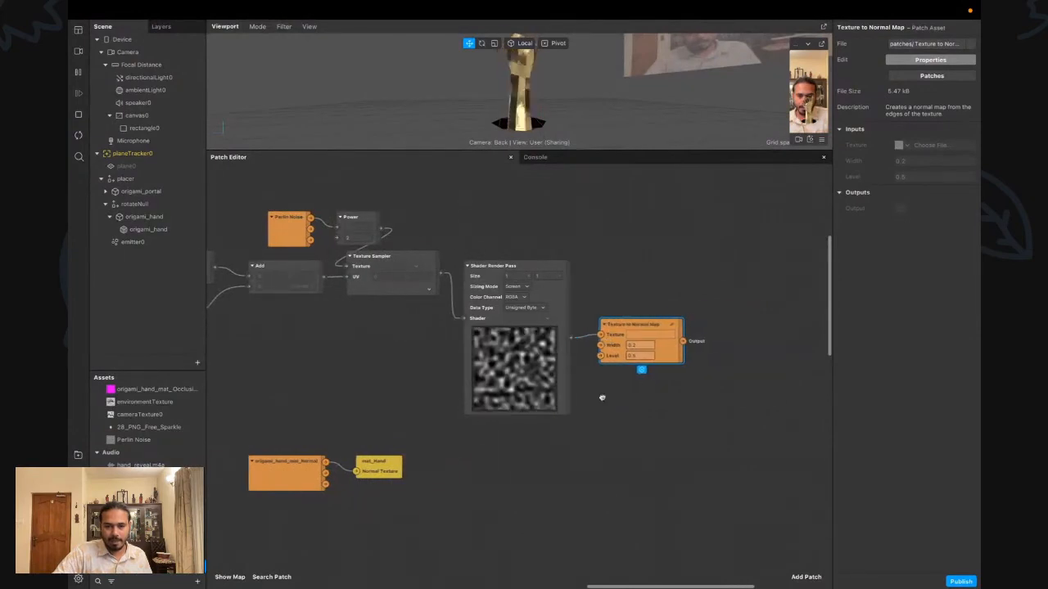
Add a second Shader Render Pass fed by Texture to Normal Map, expand its preview and align it beside that patch
{"action": "right_click", "coordinate": [719, 350]}
{"action": "type", "text": "shad"}
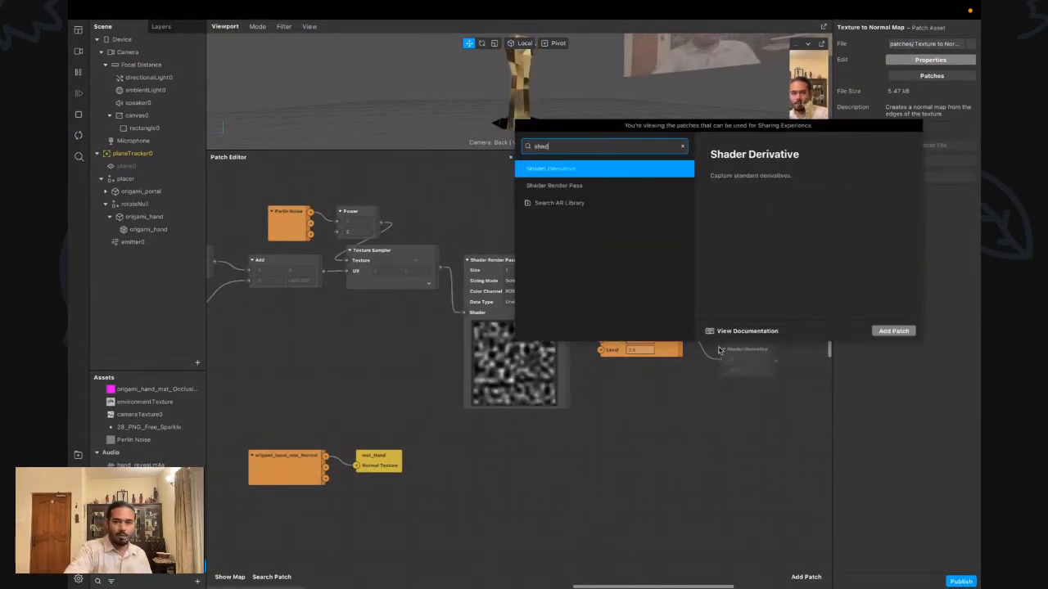
{"action": "key", "text": "Down"}
{"action": "key", "text": "Return"}
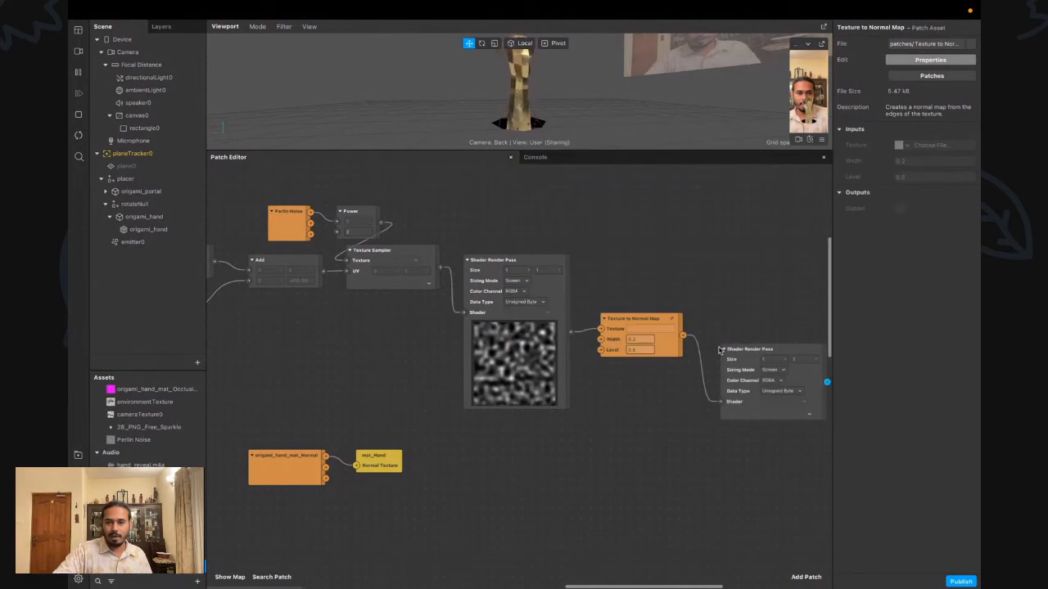
{"action": "left_click", "coordinate": [810, 416]}
{"action": "left_click_drag", "start_coordinate": [815, 397], "coordinate": [811, 366]}
{"action": "scroll", "coordinate": [809, 360], "scroll_direction": "right", "scroll_amount": 2}
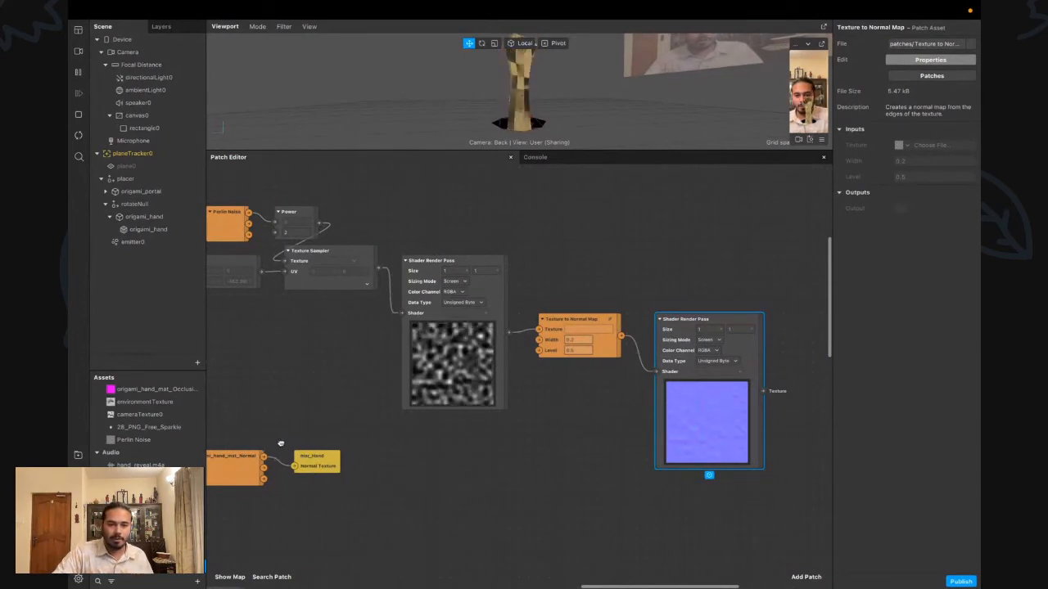
Connect the second Shader Render Pass to mat_Hand's Normal Texture in place of origami_hand_mat_Normal, and rearrange both material patches
{"action": "left_click_drag", "start_coordinate": [311, 456], "coordinate": [786, 400]}
{"action": "left_click_drag", "start_coordinate": [220, 470], "coordinate": [494, 470]}
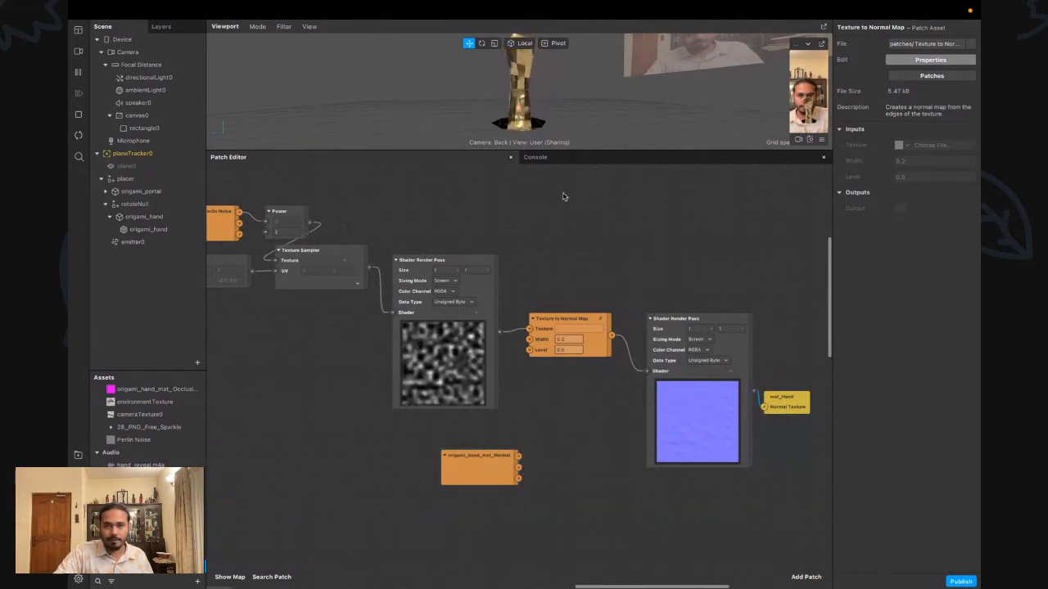
Enlarge the viewport, restart the preview and bring the hand up again to examine its animated surface
{"action": "left_click_drag", "start_coordinate": [512, 149], "coordinate": [509, 391]}
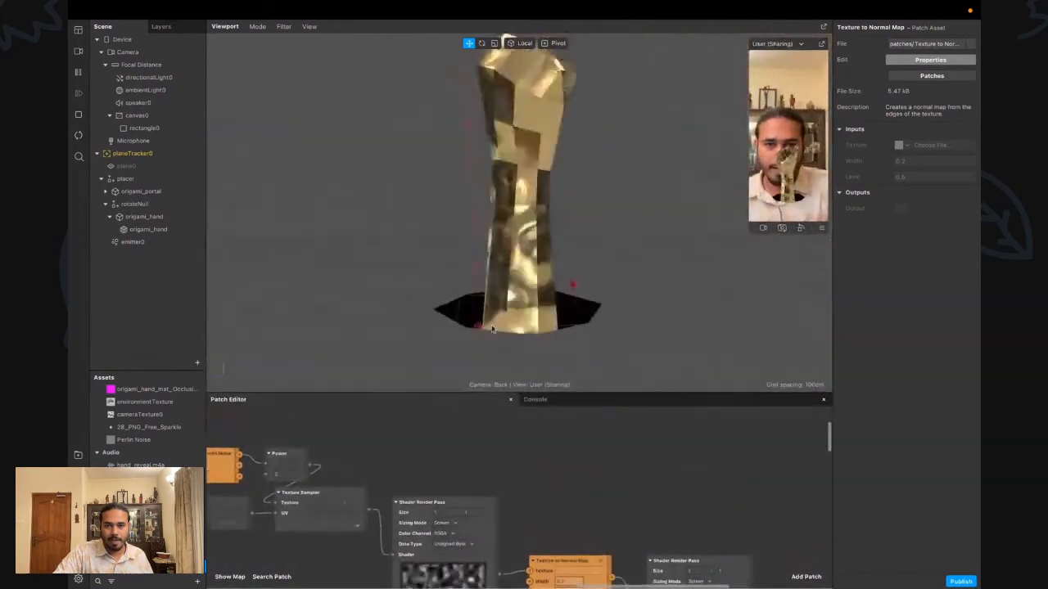
{"action": "scroll", "coordinate": [496, 274], "scroll_direction": "up", "scroll_amount": 3}
{"action": "scroll", "coordinate": [496, 274], "scroll_direction": "down", "scroll_amount": 2}
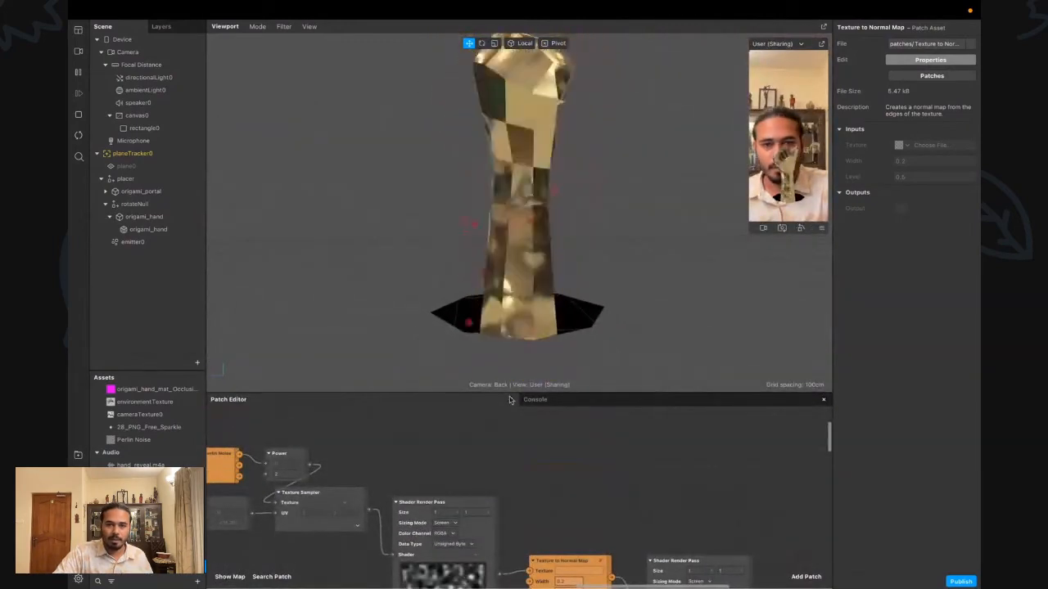
{"action": "left_click_drag", "start_coordinate": [472, 391], "coordinate": [471, 290]}
{"action": "scroll", "coordinate": [454, 509], "scroll_direction": "left", "scroll_amount": 4}
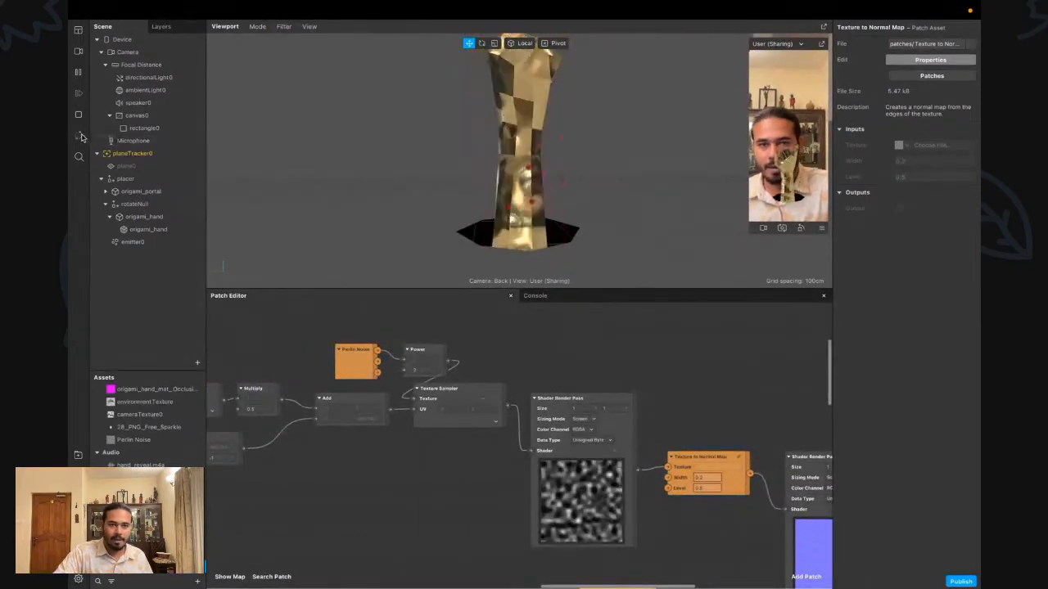
{"action": "left_click", "coordinate": [636, 203]}
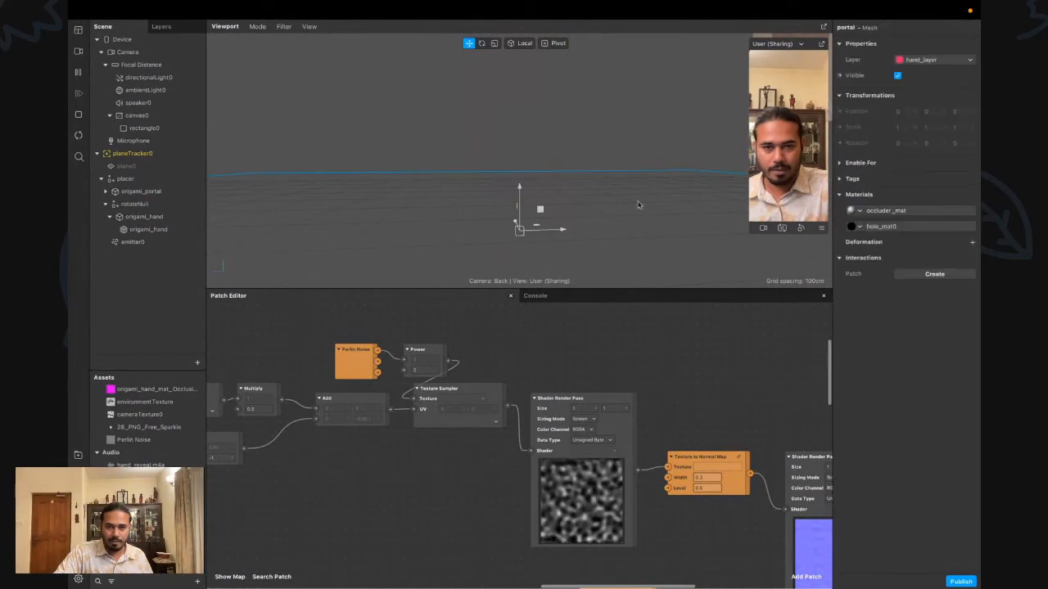
{"action": "left_click", "coordinate": [795, 150]}
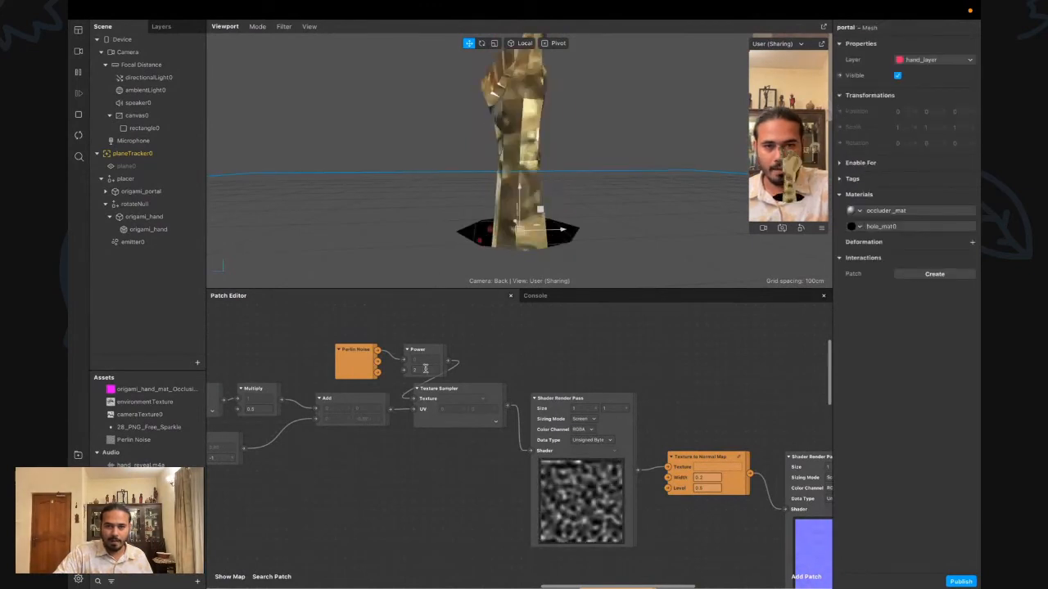
Set the duration of the looping animation that drives the 0 to 360 Y rotation to 3
{"action": "scroll", "coordinate": [424, 367], "scroll_direction": "left", "scroll_amount": 10}
{"action": "scroll", "coordinate": [425, 372], "scroll_direction": "down", "scroll_amount": 10}
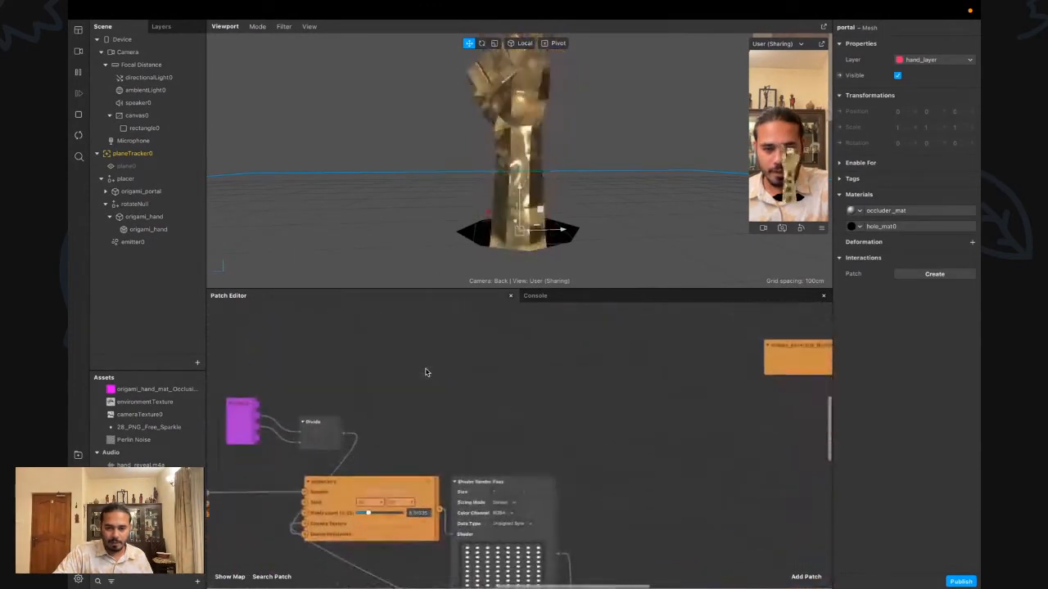
{"action": "scroll", "coordinate": [425, 372], "scroll_direction": "left", "scroll_amount": 8}
{"action": "scroll", "coordinate": [425, 373], "scroll_direction": "up", "scroll_amount": 7}
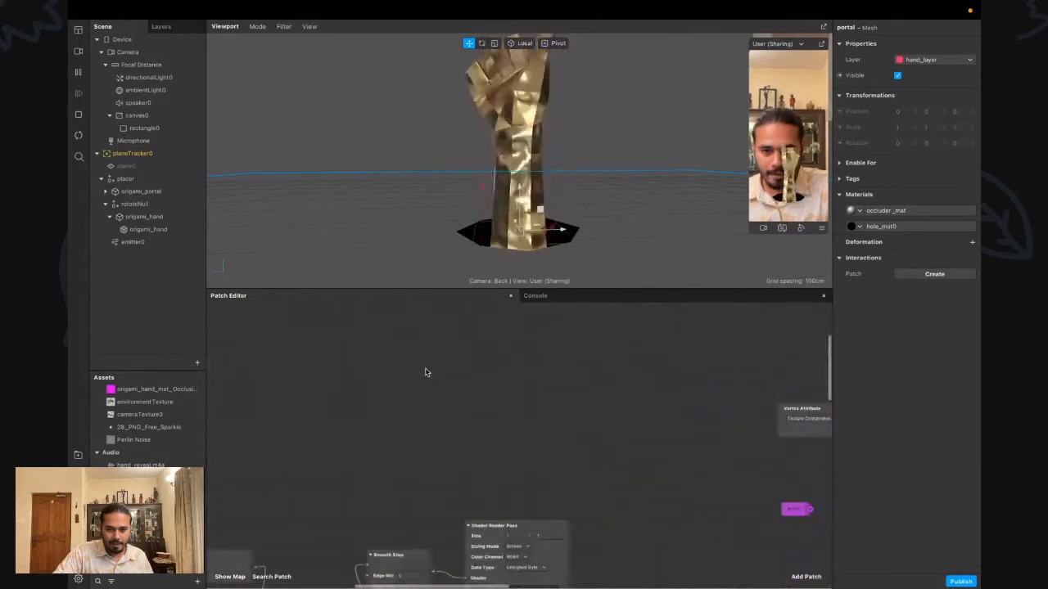
{"action": "scroll", "coordinate": [425, 372], "scroll_direction": "down", "scroll_amount": 13}
{"action": "scroll", "coordinate": [425, 372], "scroll_direction": "up", "scroll_amount": 6}
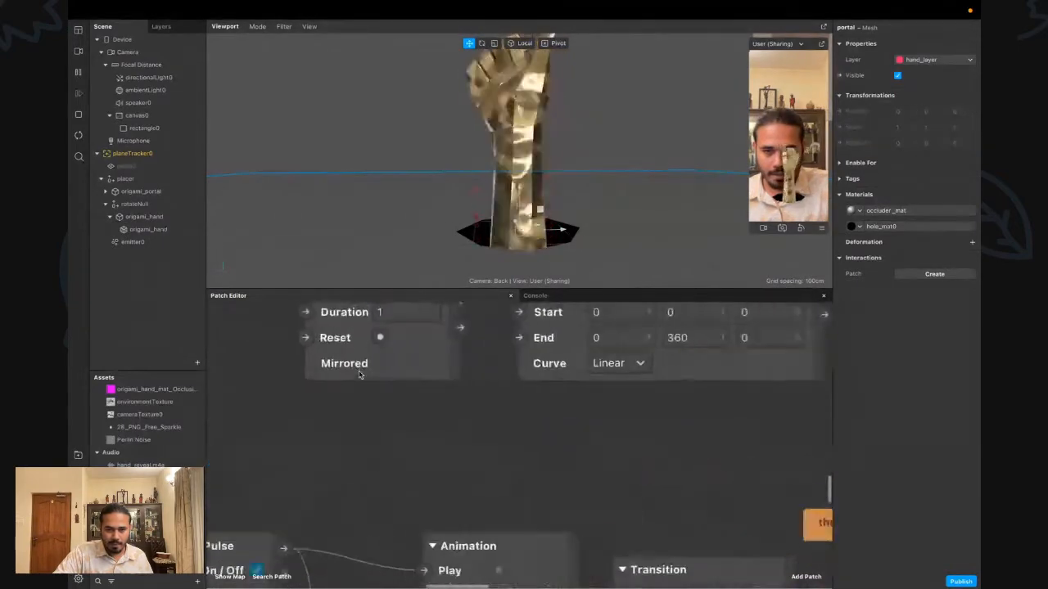
{"action": "double_click", "coordinate": [403, 328]}
{"action": "type", "text": "3"}
{"action": "key", "text": "Return"}
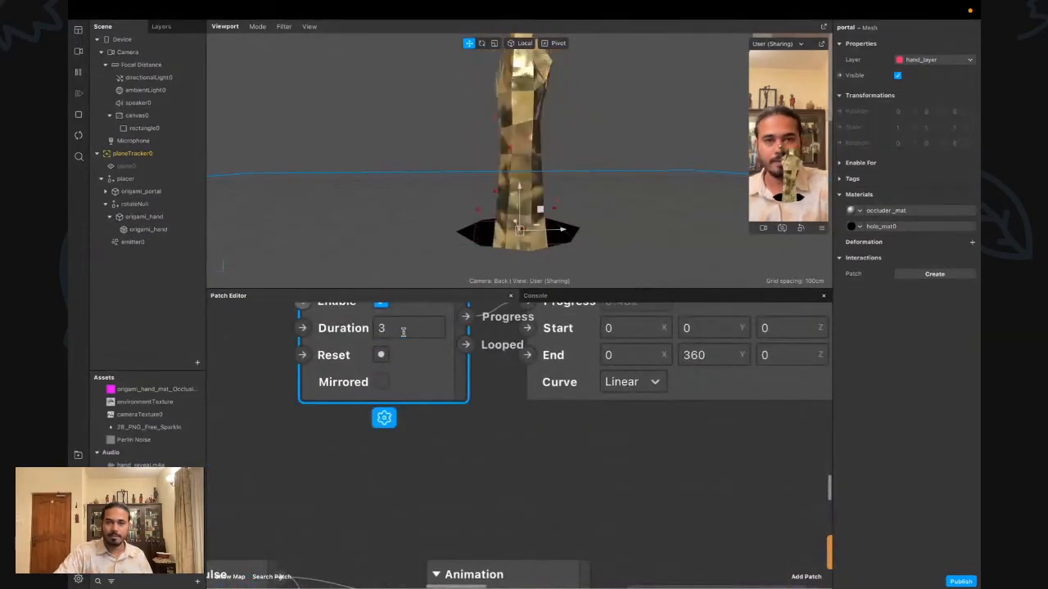
Set the looping rotation animation's duration to 10
{"action": "double_click", "coordinate": [403, 328]}
{"action": "type", "text": "10"}
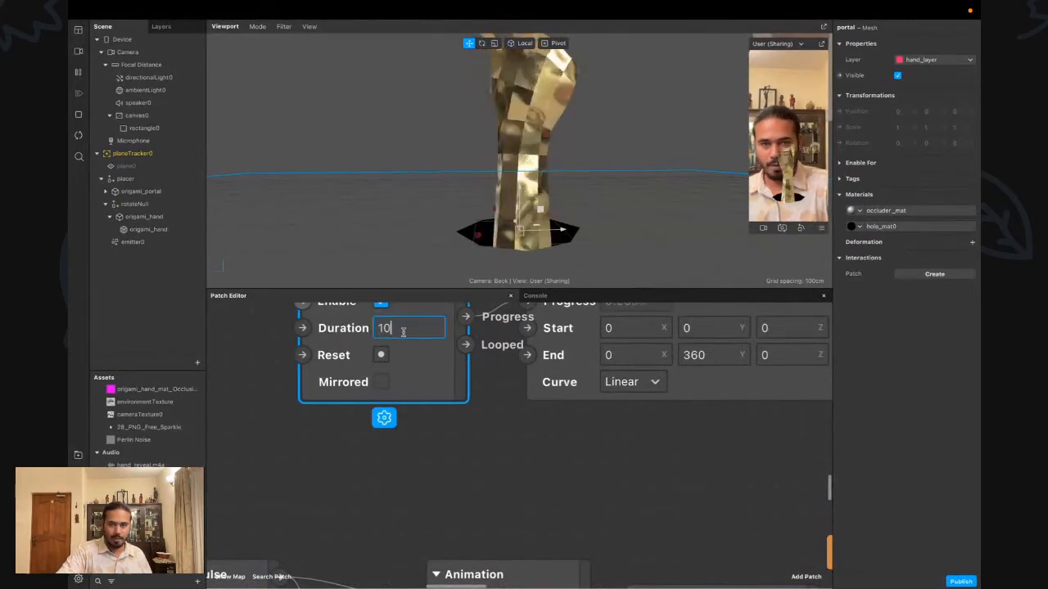
{"action": "key", "text": "Return"}
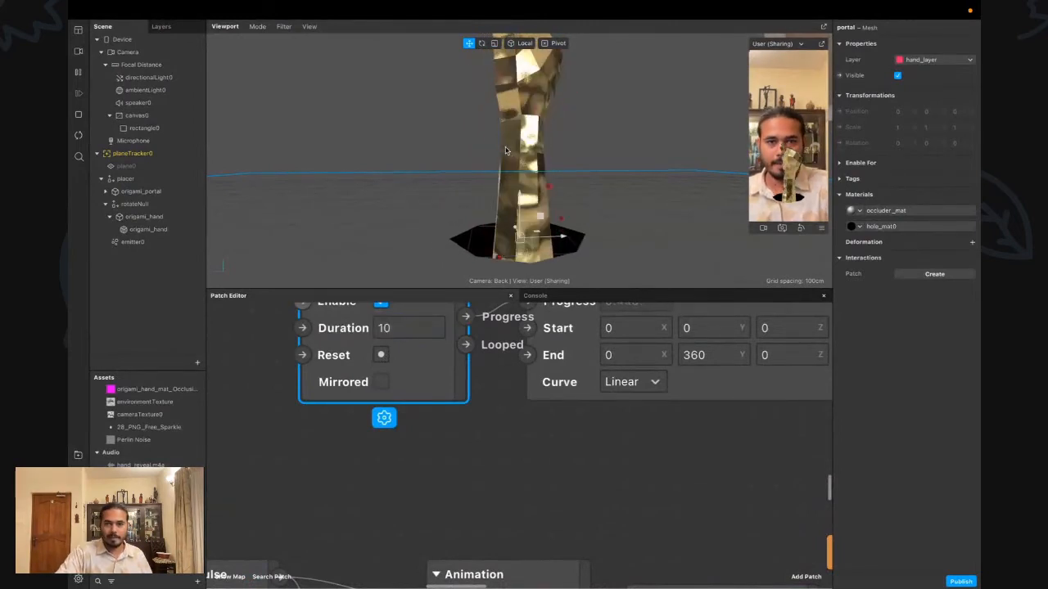
Set the Y factor of the Multiply patch fed by Runtime to -0.1 to slow the noise scroll
{"action": "scroll", "coordinate": [575, 405], "scroll_direction": "down", "scroll_amount": 5}
{"action": "scroll", "coordinate": [575, 405], "scroll_direction": "right", "scroll_amount": 5}
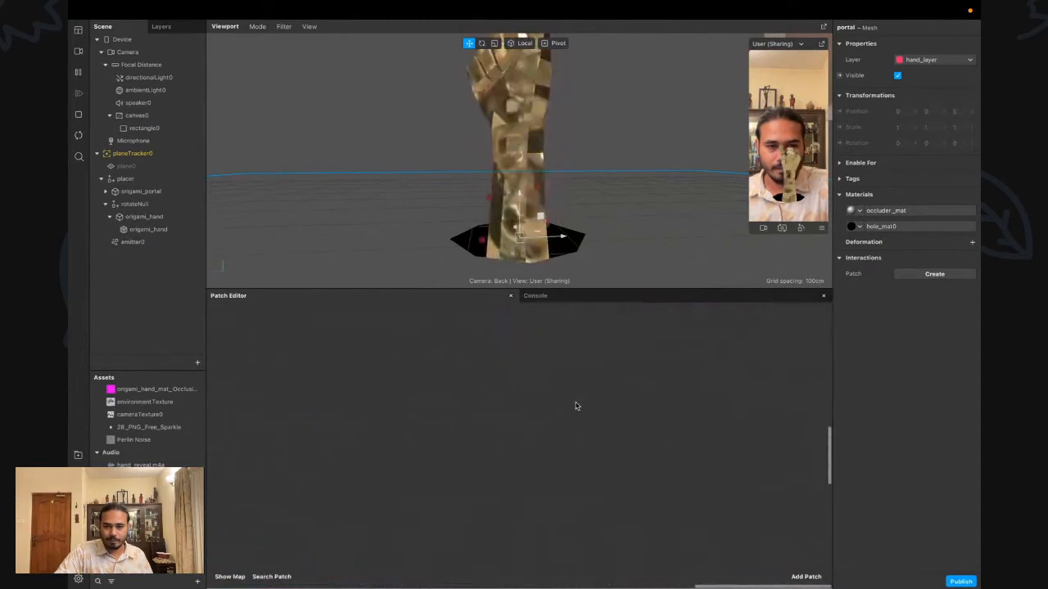
{"action": "left_click", "coordinate": [243, 576]}
{"action": "scroll", "coordinate": [428, 450], "scroll_direction": "left", "scroll_amount": 5}
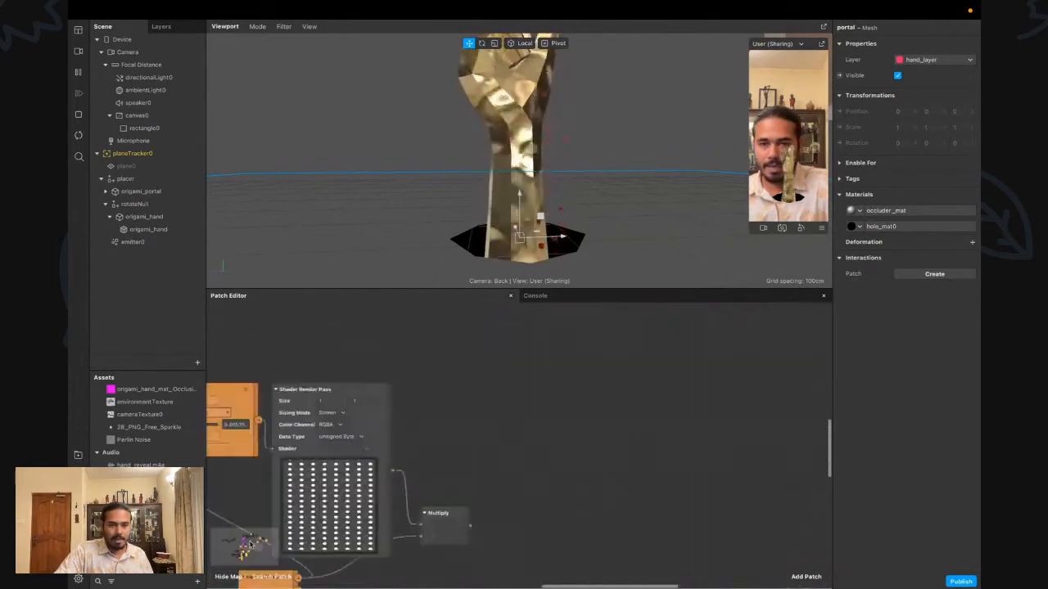
{"action": "scroll", "coordinate": [423, 442], "scroll_direction": "up", "scroll_amount": 3}
{"action": "scroll", "coordinate": [424, 442], "scroll_direction": "down", "scroll_amount": 5}
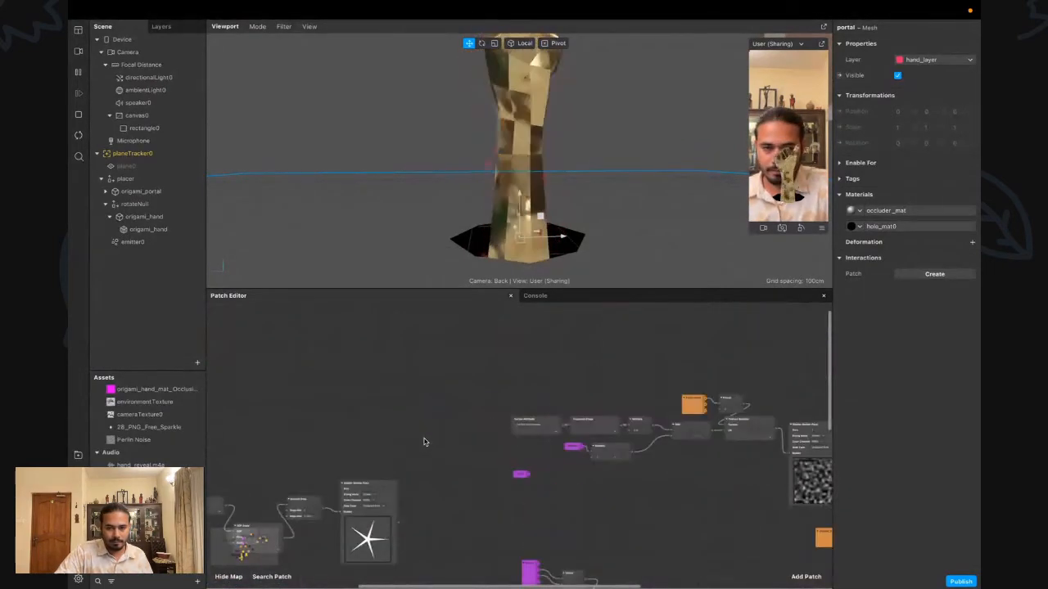
{"action": "scroll", "coordinate": [424, 442], "scroll_direction": "right", "scroll_amount": 4}
{"action": "scroll", "coordinate": [357, 451], "scroll_direction": "left", "scroll_amount": 4}
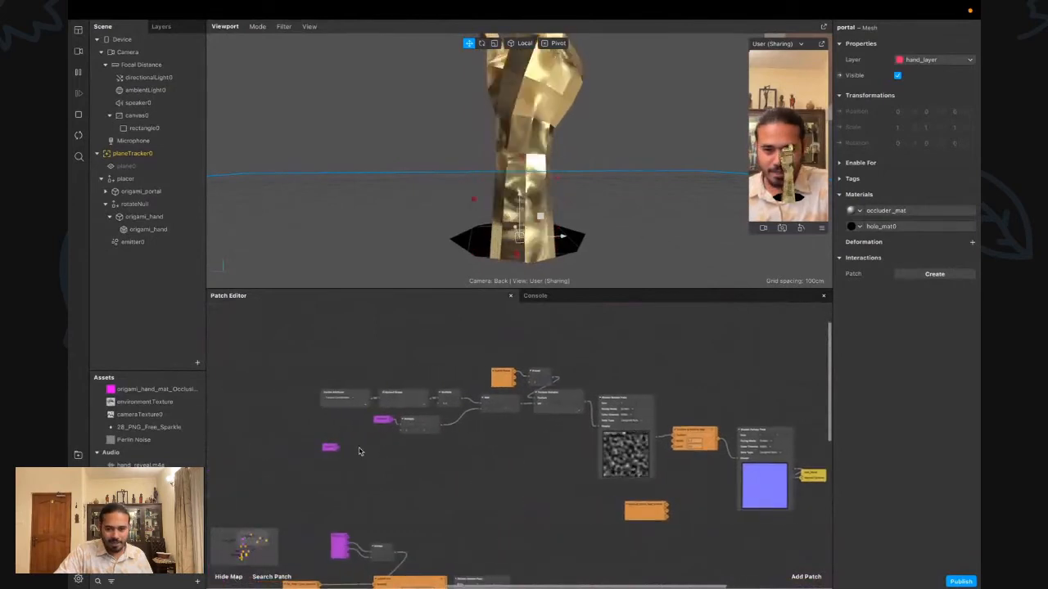
{"action": "scroll", "coordinate": [357, 451], "scroll_direction": "up", "scroll_amount": 5}
{"action": "scroll", "coordinate": [358, 452], "scroll_direction": "up", "scroll_amount": 2}
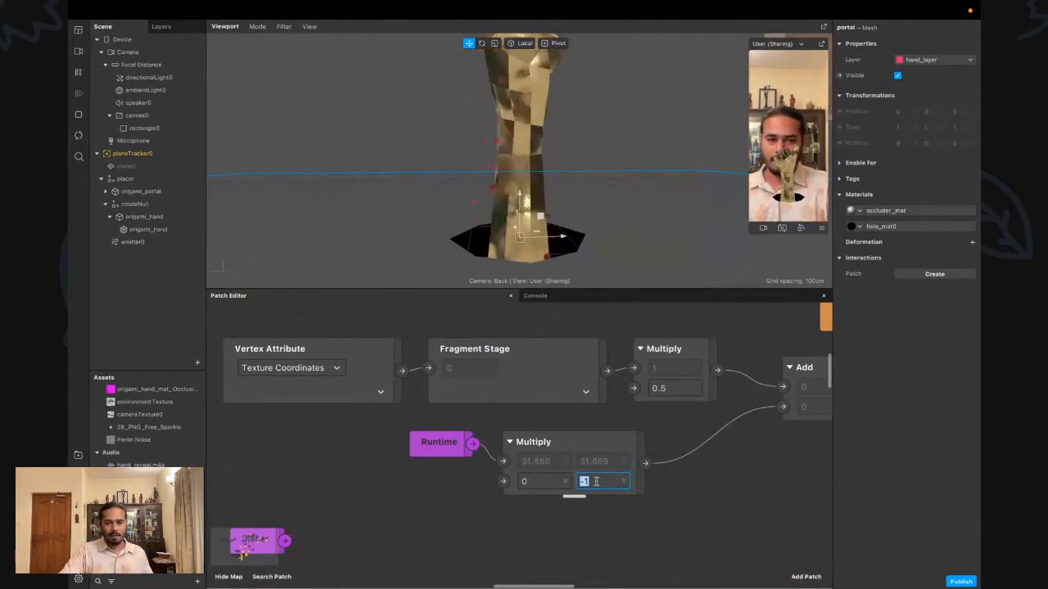
{"action": "type", "text": "-0.1"}
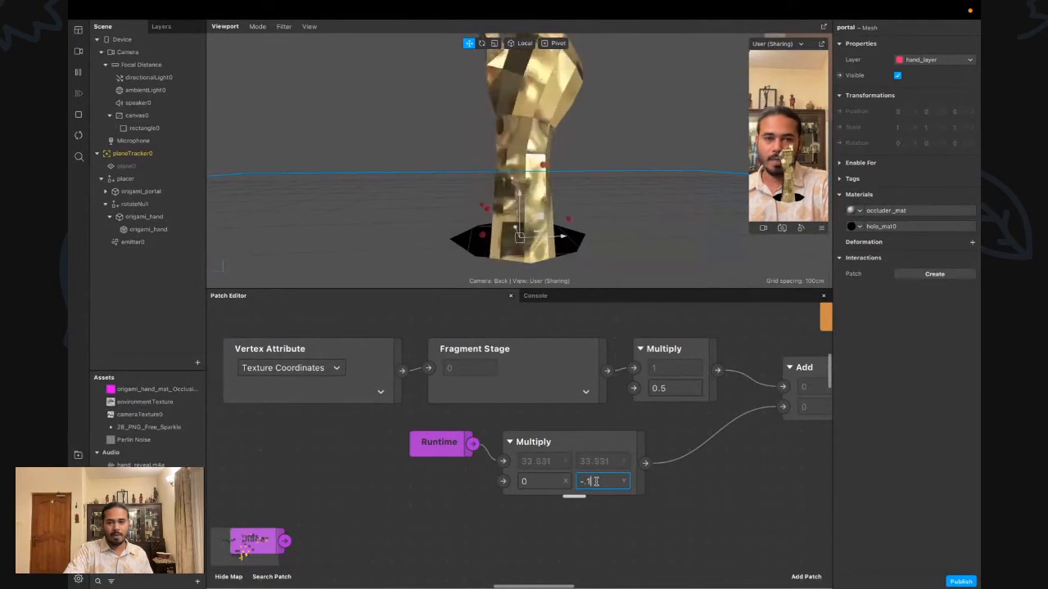
{"action": "key", "text": "Return"}
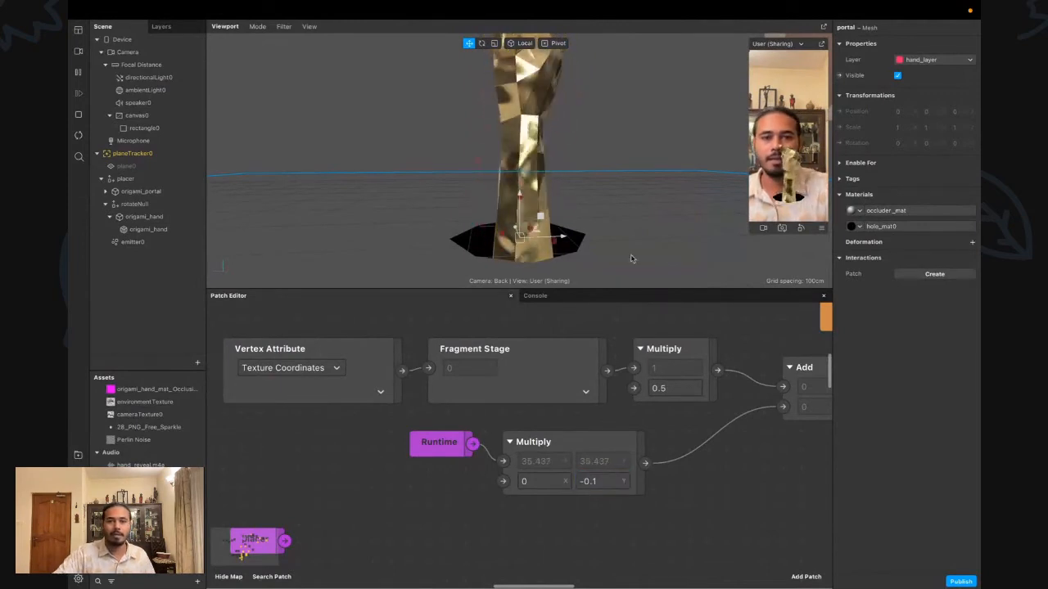
Try a Y factor of -0.01 on the Multiply patch fed by Runtime, and settle on -0.03
{"action": "left_click_drag", "start_coordinate": [579, 147], "coordinate": [656, 168]}
{"action": "left_click", "coordinate": [597, 491]}
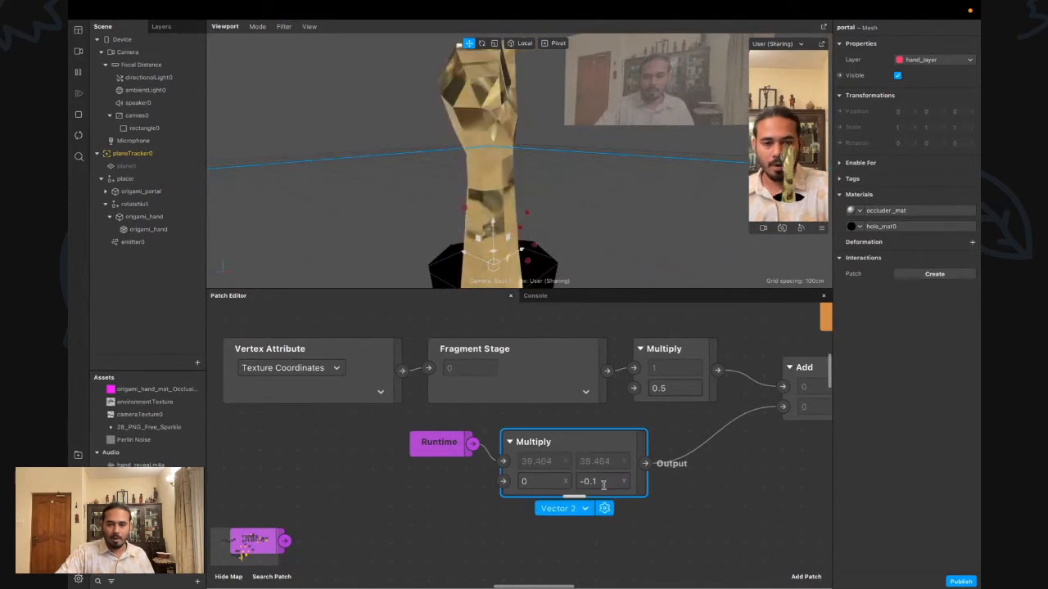
{"action": "left_click", "coordinate": [603, 485]}
{"action": "type", "text": "-"}
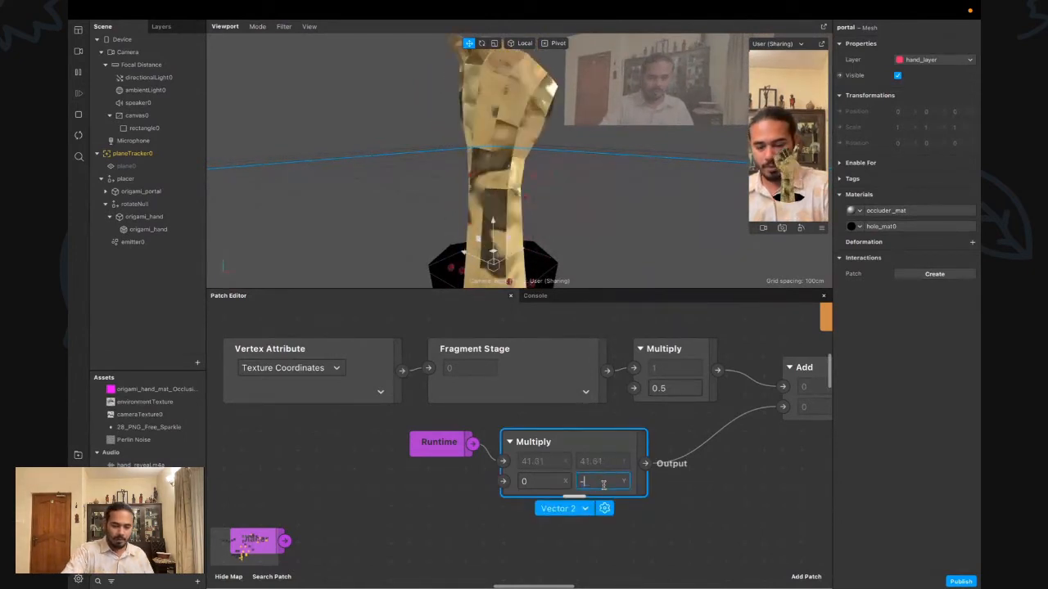
{"action": "type", "text": "0.05"}
{"action": "key", "text": "Return"}
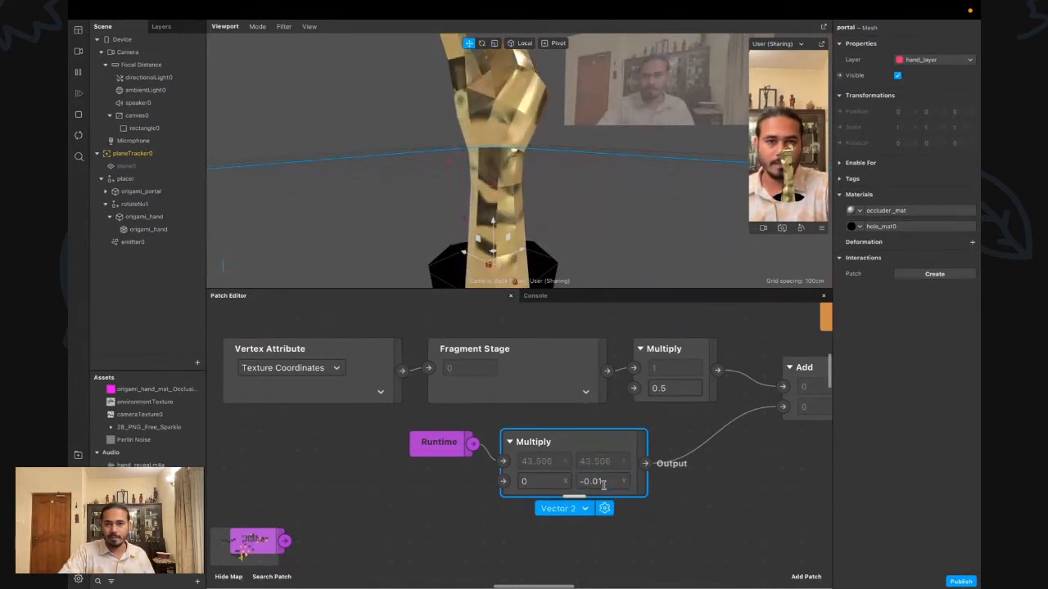
{"action": "scroll", "coordinate": [602, 479], "scroll_direction": "down", "scroll_amount": 1}
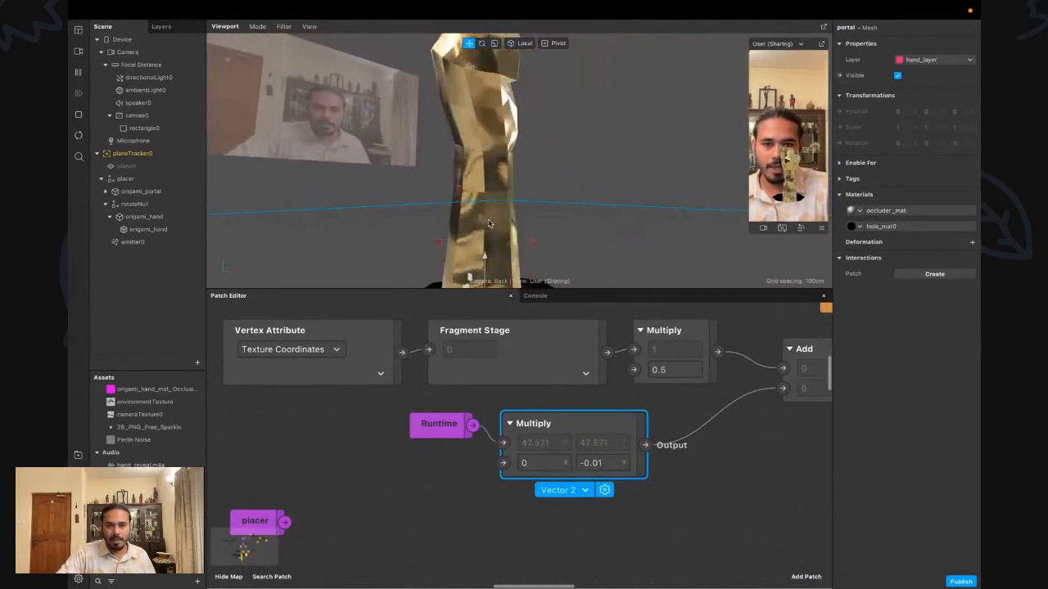
{"action": "left_click", "coordinate": [608, 463]}
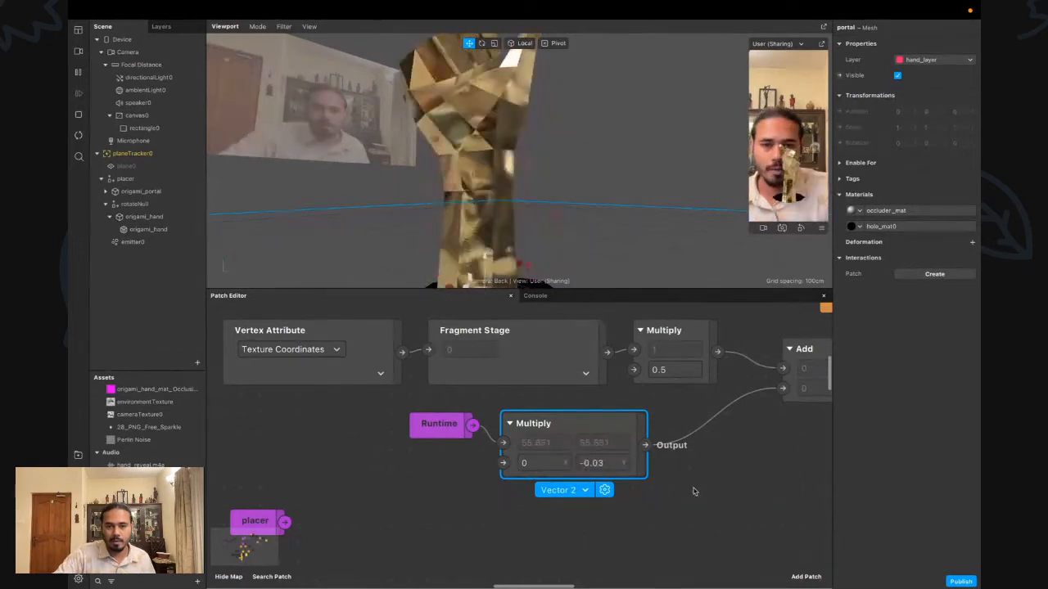
Set the Width of the Texture to Normal Map patch to 3.1
{"action": "middle_click_drag", "start_coordinate": [694, 491], "coordinate": [330, 456]}
{"action": "scroll", "coordinate": [687, 452], "scroll_direction": "down", "scroll_amount": 8}
{"action": "scroll", "coordinate": [686, 452], "scroll_direction": "up", "scroll_amount": 10}
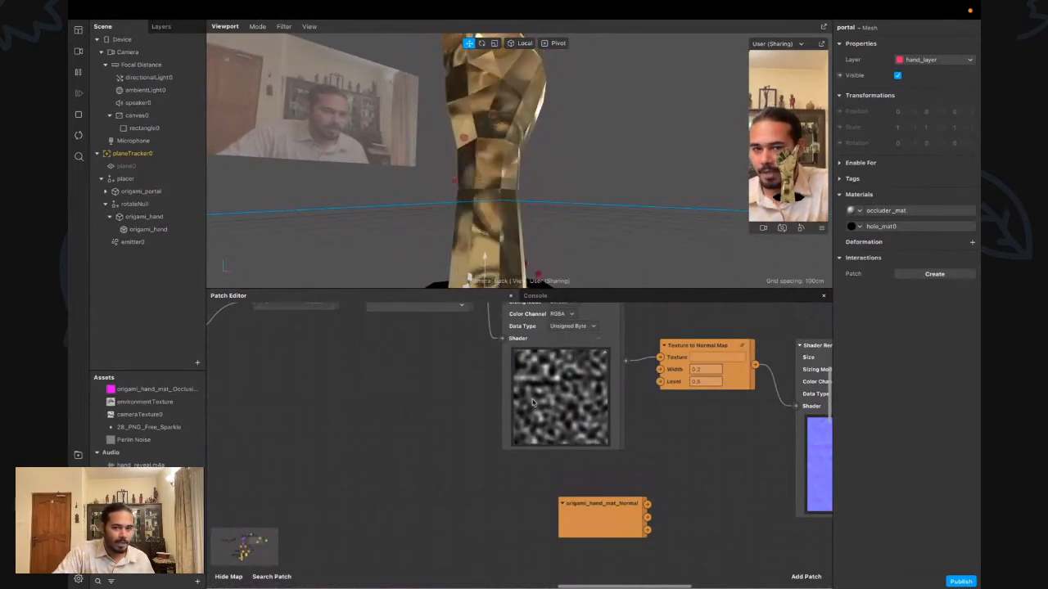
{"action": "mouse_move", "coordinate": [571, 421]}
{"action": "middle_mouse_down"}
{"action": "mouse_move", "coordinate": [592, 407]}
{"action": "mouse_move", "coordinate": [563, 407]}
{"action": "middle_mouse_up"}
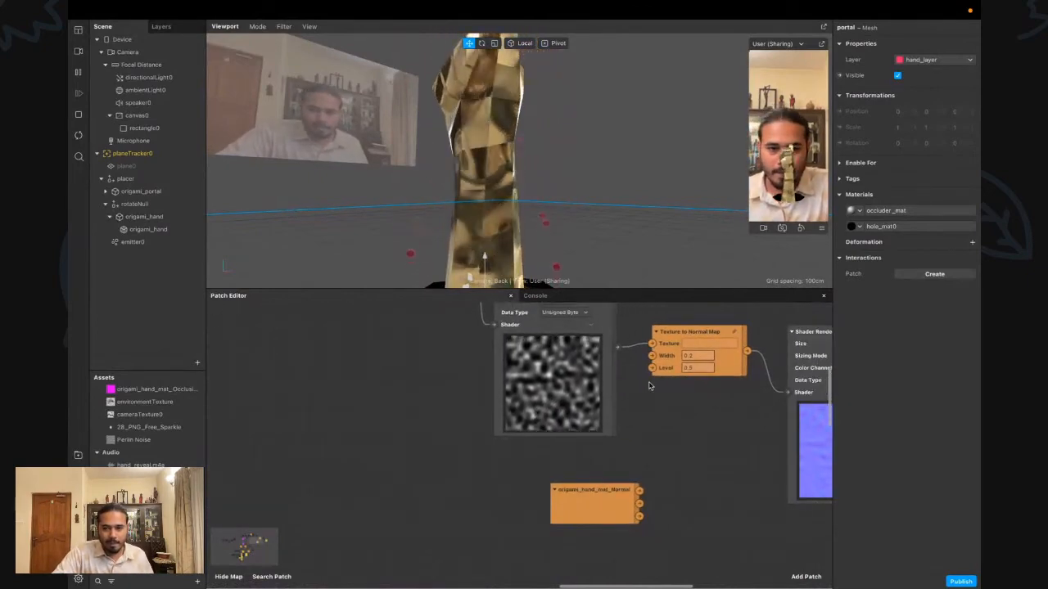
{"action": "scroll", "coordinate": [651, 385], "scroll_direction": "up", "scroll_amount": 3}
{"action": "scroll", "coordinate": [650, 386], "scroll_direction": "right", "scroll_amount": 2}
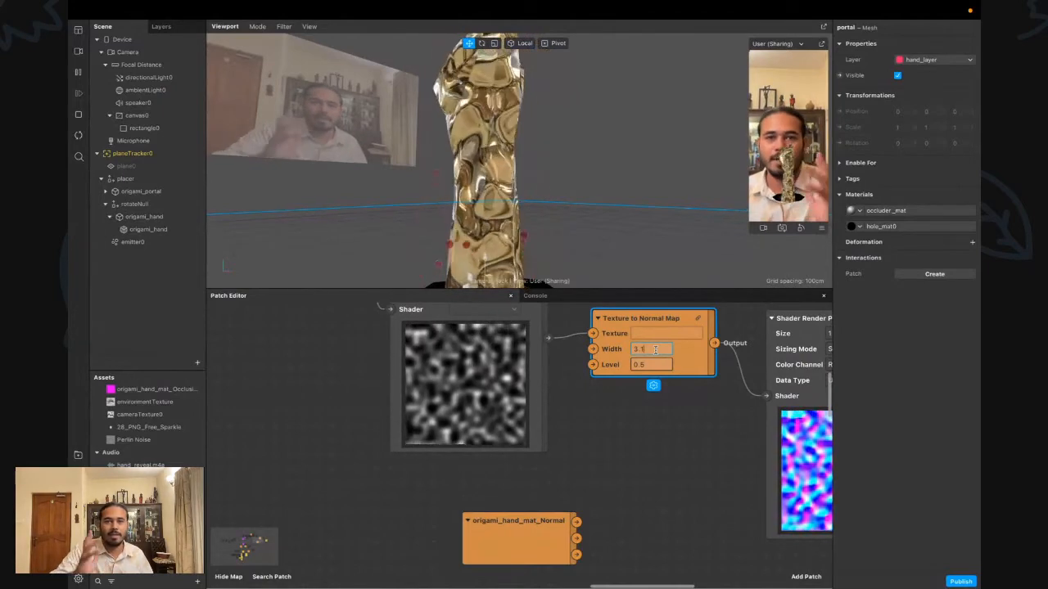
Try a range of Level values on the Texture to Normal Map patch, from 0.9 down to below zero
{"action": "scroll", "coordinate": [655, 350], "scroll_direction": "down", "scroll_amount": 1}
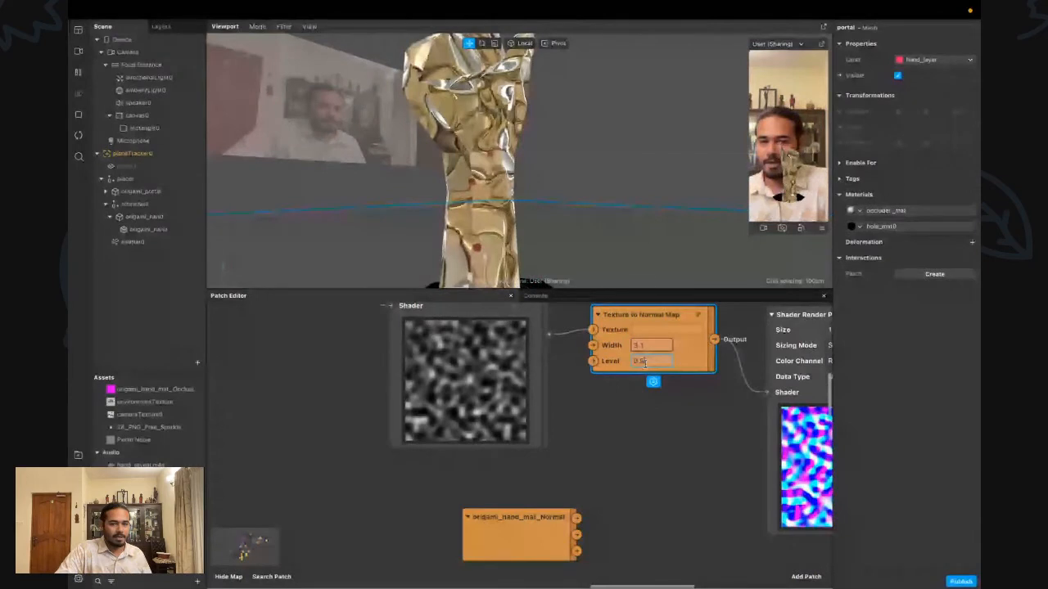
{"action": "scroll", "coordinate": [665, 363], "scroll_direction": "right", "scroll_amount": 2}
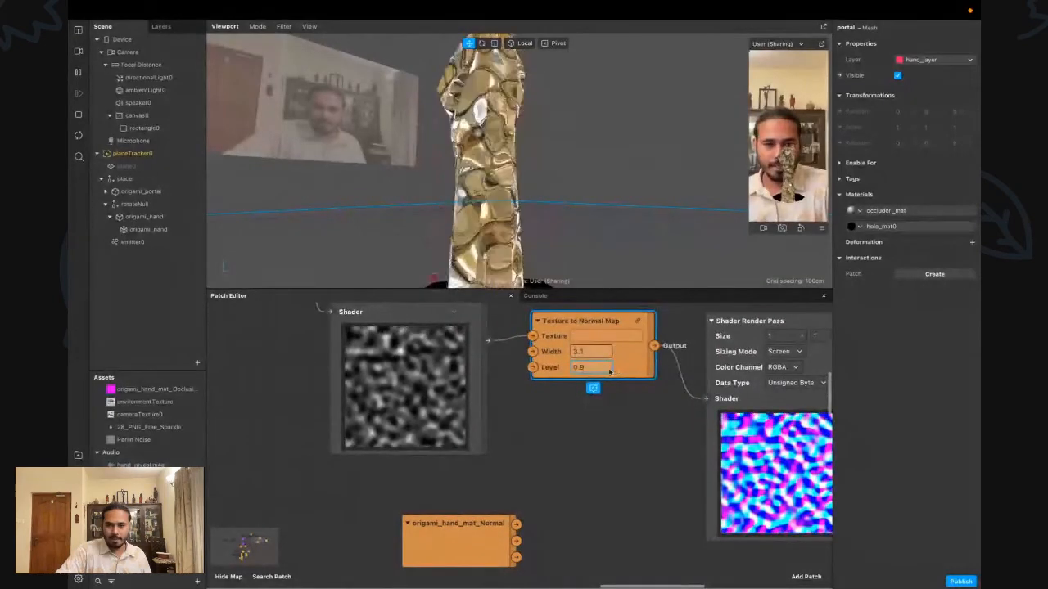
{"action": "key", "text": "BackSpace"}
{"action": "key", "text": "BackSpace"}
{"action": "key", "text": "BackSpace"}
{"action": "type", "text": "0.6"}
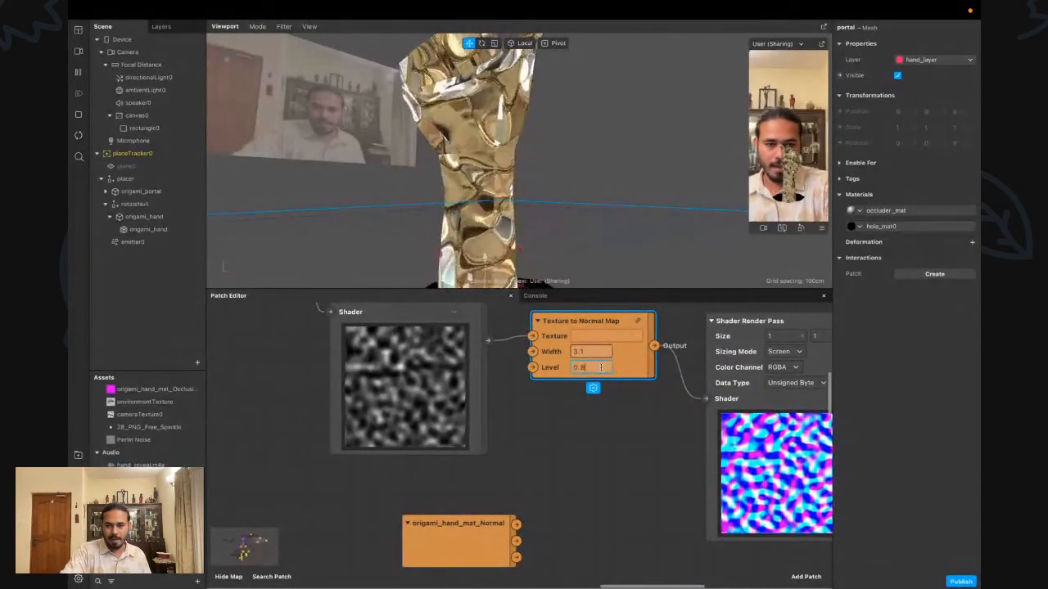
{"action": "key", "text": "BackSpace"}
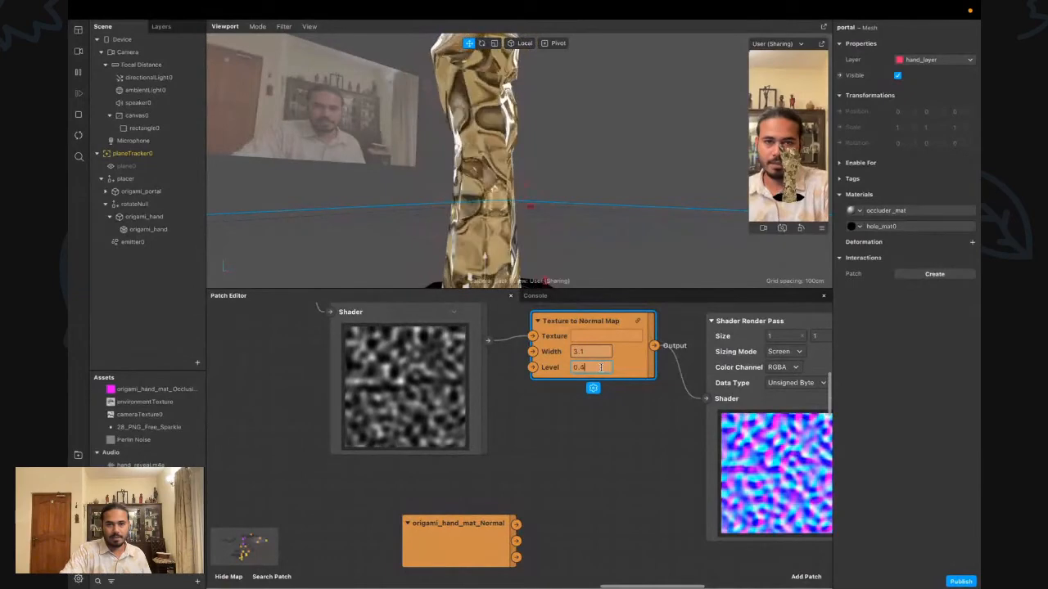
{"action": "type", "text": "1"}
{"action": "key", "text": "BackSpace"}
{"action": "key", "text": "BackSpace"}
{"action": "key", "text": "BackSpace"}
{"action": "type", "text": "-0.1"}
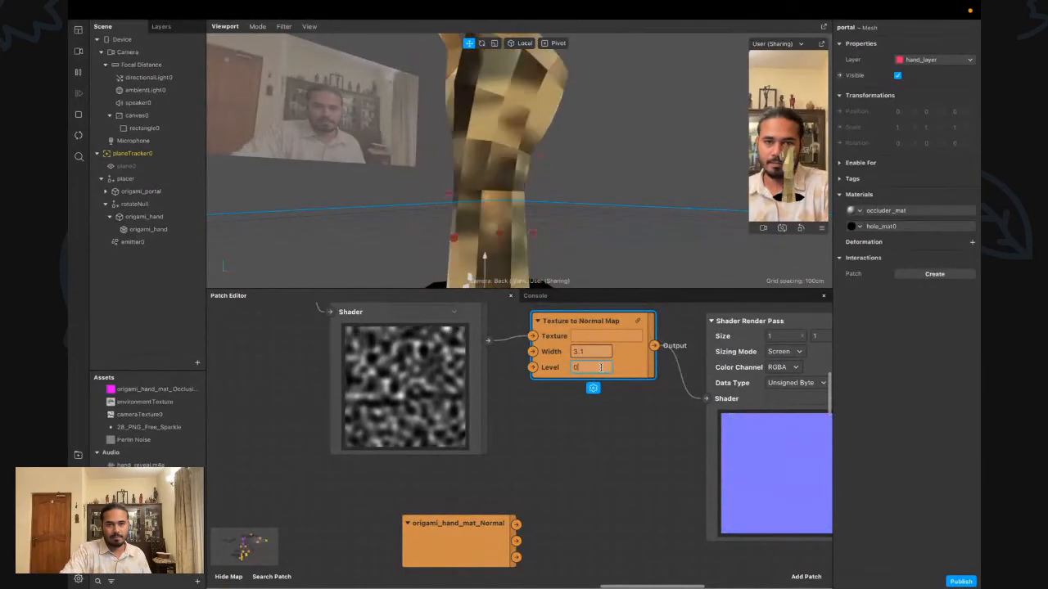
{"action": "key", "text": "BackSpace"}
{"action": "key", "text": "BackSpace"}
{"action": "key", "text": "BackSpace"}
{"action": "key", "text": "BackSpace"}
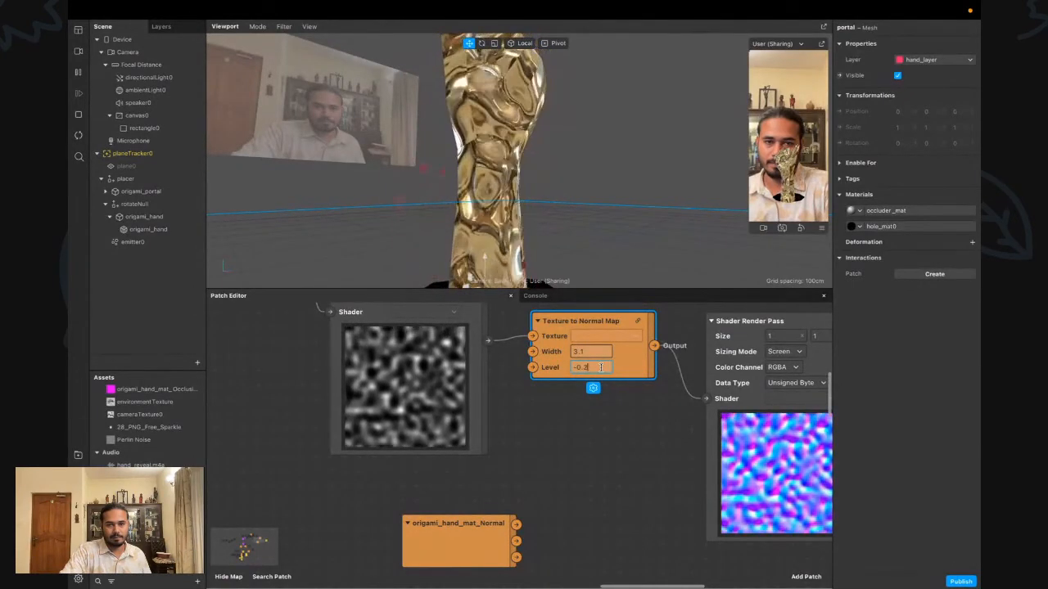
Set the Texture to Normal Map patch's Level to 0.6 and its Width to 4.4
{"action": "type", "text": "0.1"}
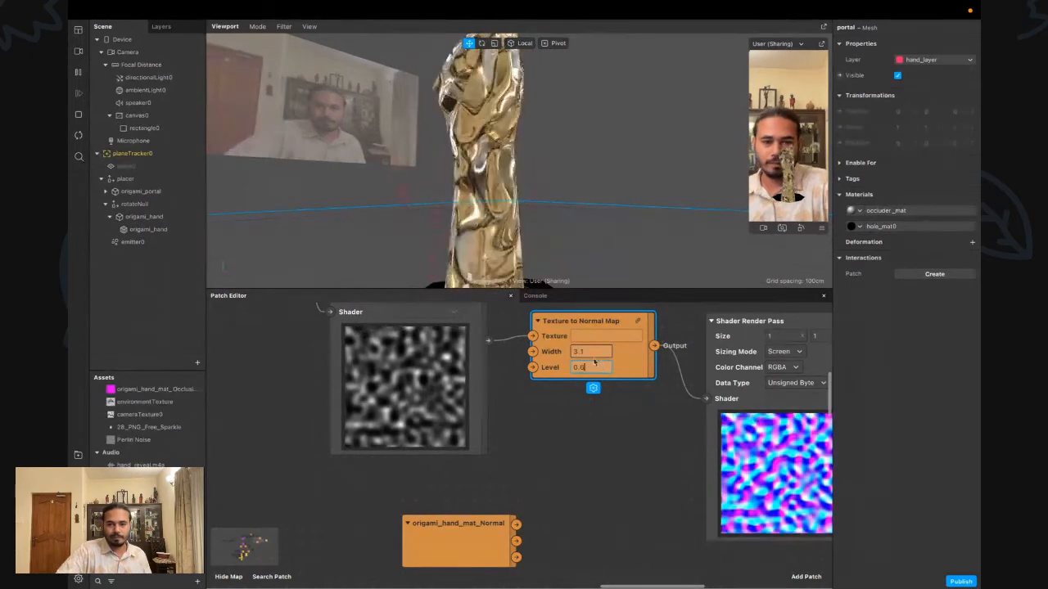
{"action": "key", "text": "BackSpace"}
{"action": "type", "text": "6"}
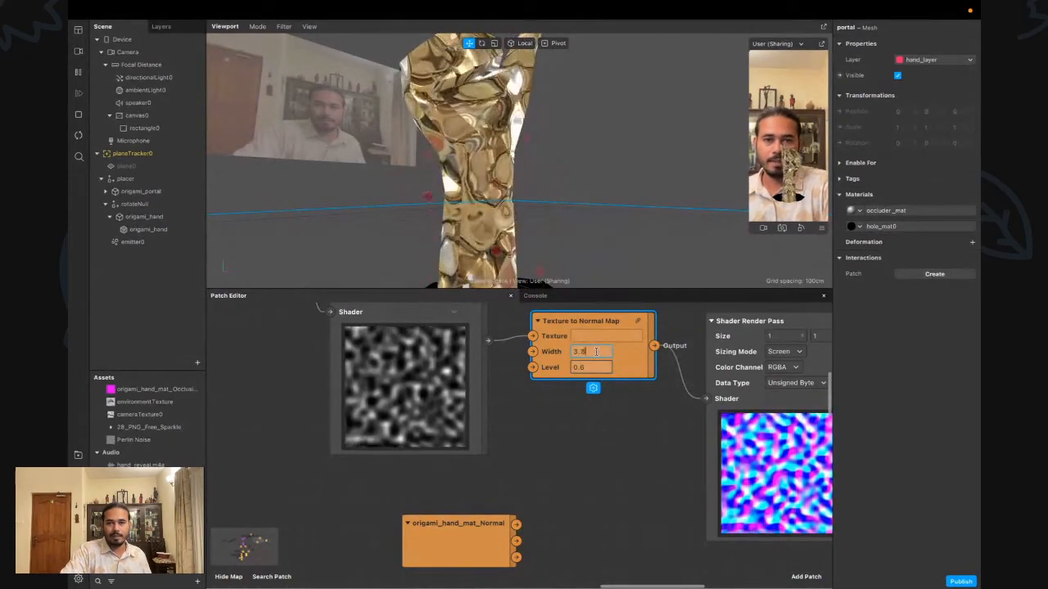
{"action": "key", "text": "Up"}
{"action": "scroll", "coordinate": [596, 352], "scroll_direction": "up", "scroll_amount": 3}
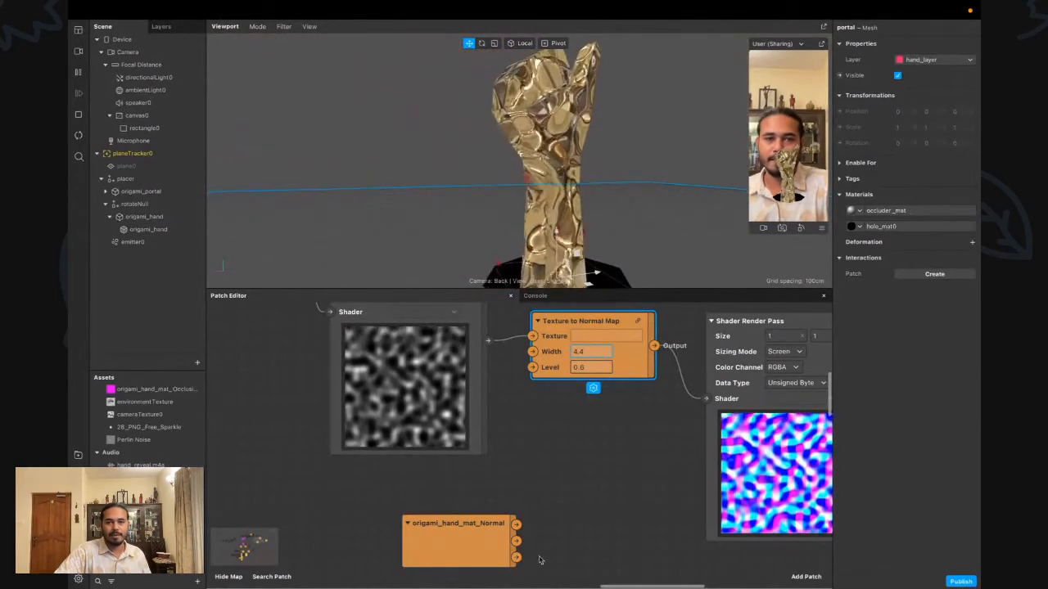
Raise the exponent of the Power patch between Perlin Noise and the Texture Sampler to 10
{"action": "scroll", "coordinate": [444, 428], "scroll_direction": "up", "scroll_amount": 3}
{"action": "scroll", "coordinate": [444, 428], "scroll_direction": "left", "scroll_amount": 2}
{"action": "scroll", "coordinate": [442, 428], "scroll_direction": "down", "scroll_amount": 5}
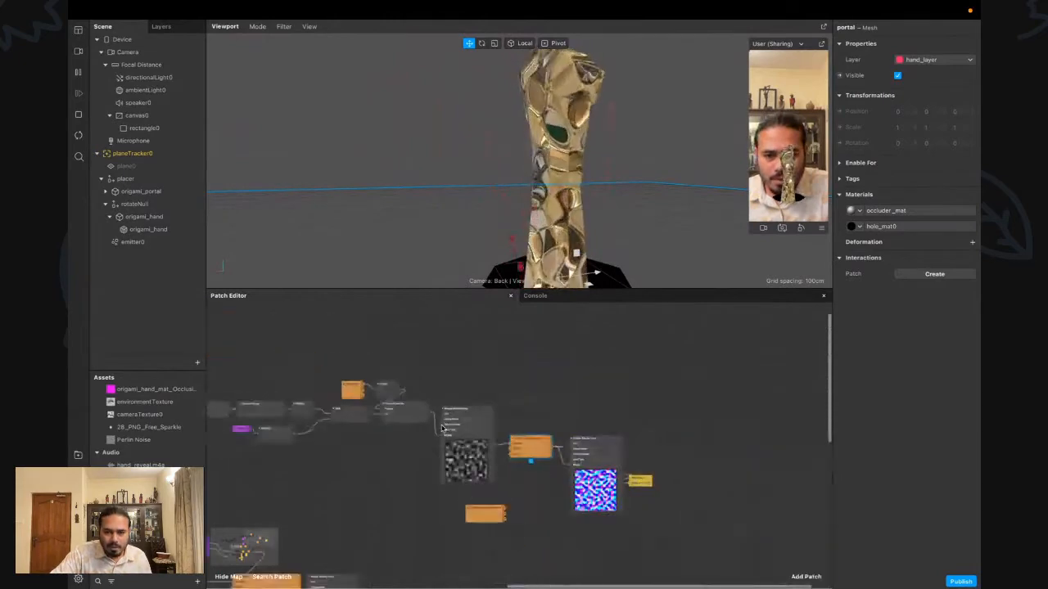
{"action": "scroll", "coordinate": [443, 428], "scroll_direction": "up", "scroll_amount": 5}
{"action": "scroll", "coordinate": [441, 428], "scroll_direction": "up", "scroll_amount": 3}
{"action": "scroll", "coordinate": [400, 483], "scroll_direction": "down", "scroll_amount": 1}
{"action": "scroll", "coordinate": [400, 483], "scroll_direction": "left", "scroll_amount": 2}
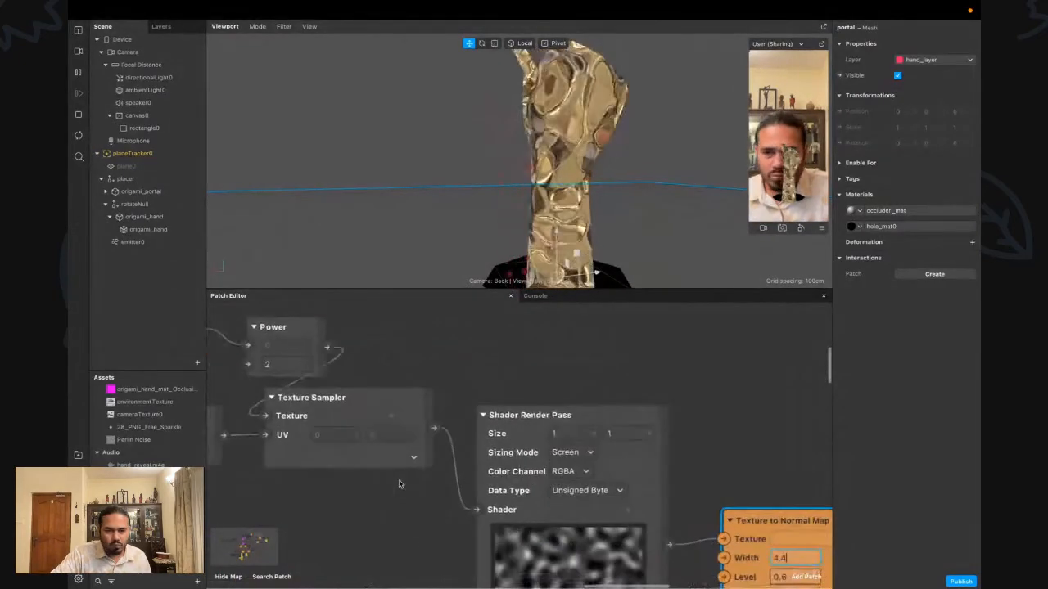
{"action": "left_click", "coordinate": [298, 363]}
{"action": "key", "text": "Up"}
{"action": "key", "text": "Up"}
{"action": "key", "text": "Up"}
{"action": "key", "text": "Up"}
{"action": "key", "text": "Up"}
{"action": "key", "text": "Up"}
{"action": "key", "text": "Up"}
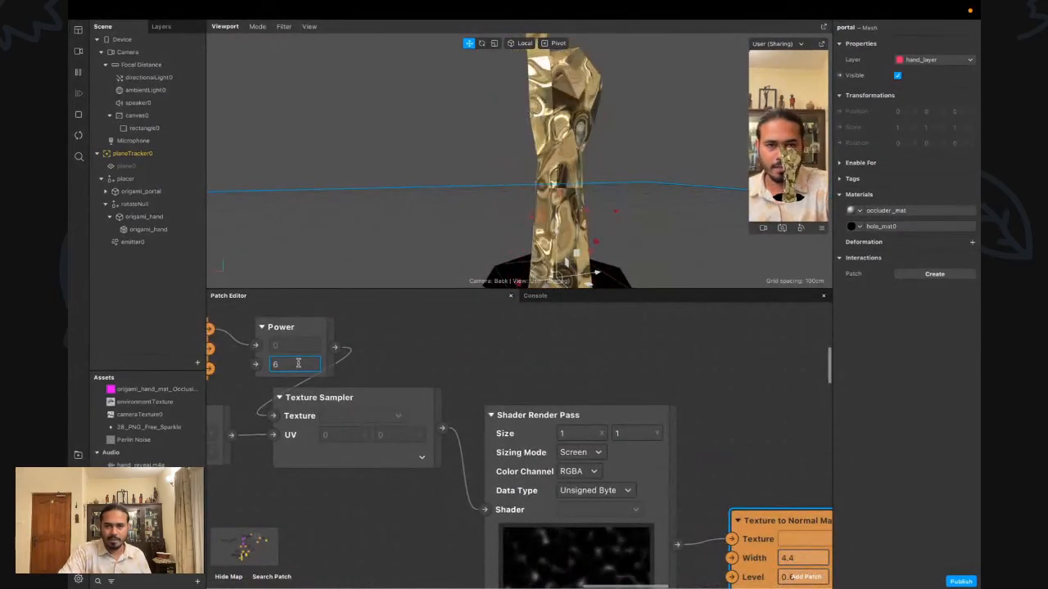
{"action": "key", "text": "Up"}
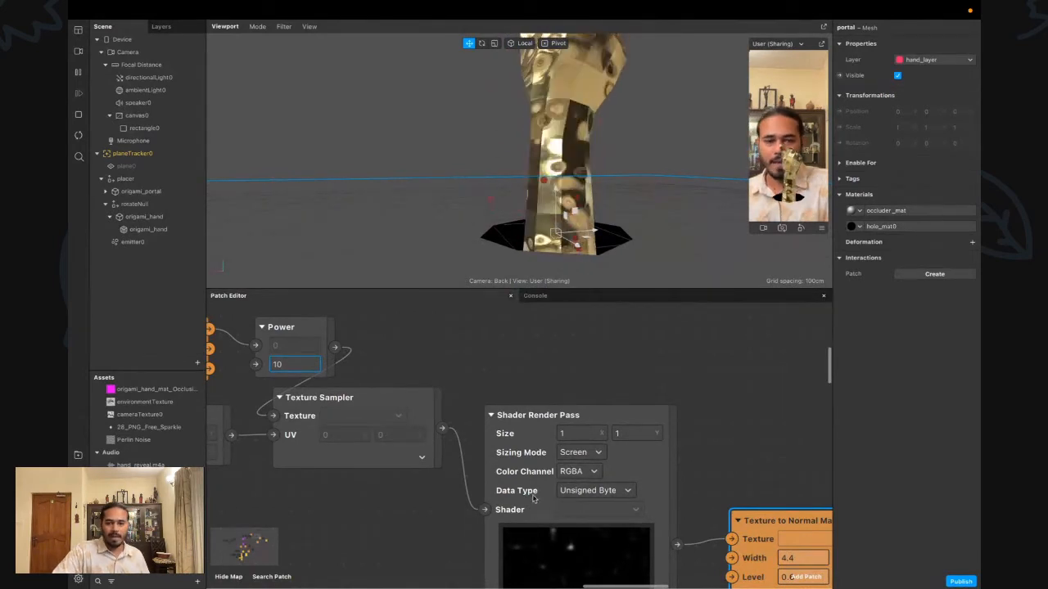
Move the first Shader Render Pass patch up beside the Texture Sampler, and revisit the Y factor of Runtime's Multiply patch
{"action": "left_click_drag", "start_coordinate": [533, 498], "coordinate": [556, 382]}
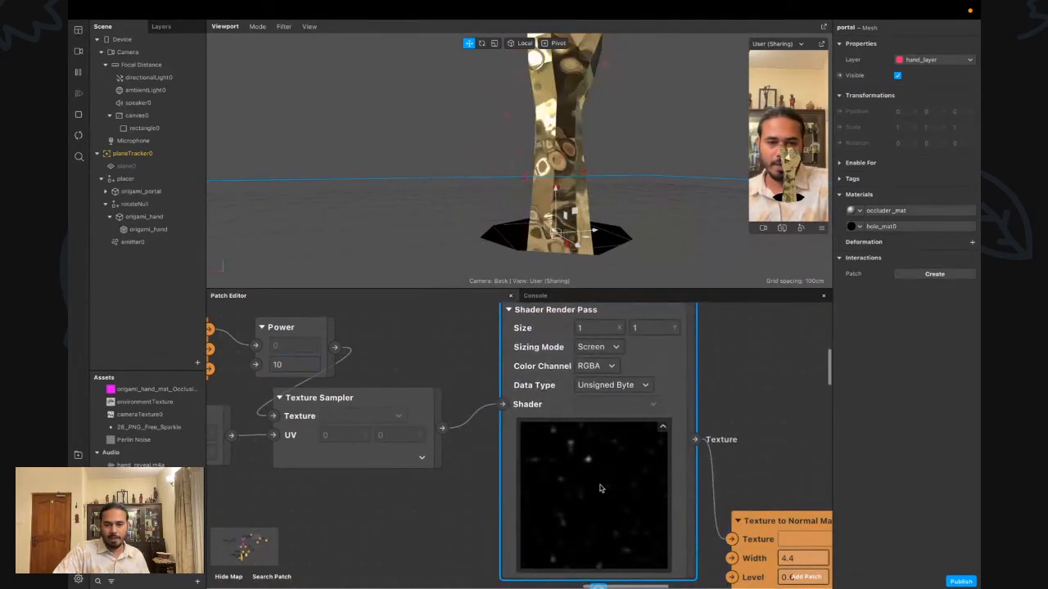
{"action": "scroll", "coordinate": [516, 452], "scroll_direction": "left", "scroll_amount": 12}
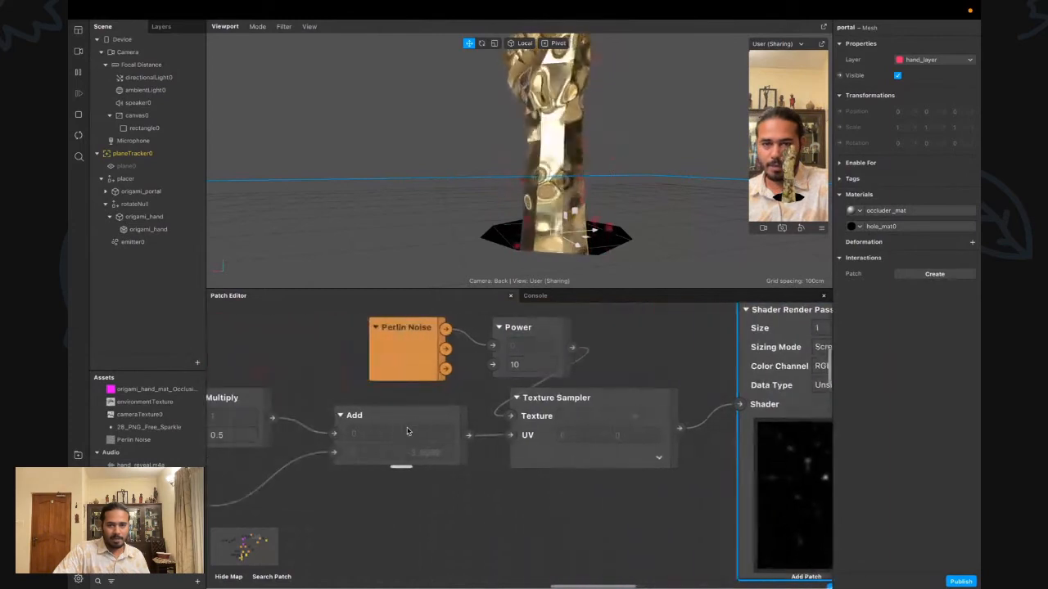
{"action": "scroll", "coordinate": [407, 430], "scroll_direction": "left", "scroll_amount": 6}
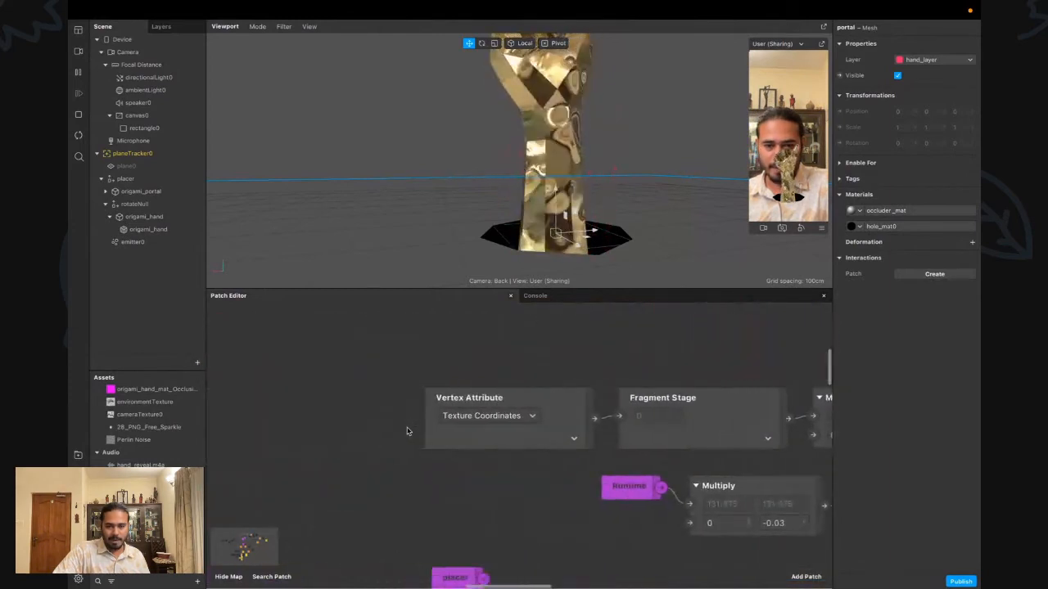
{"action": "scroll", "coordinate": [409, 430], "scroll_direction": "down", "scroll_amount": 3}
{"action": "scroll", "coordinate": [732, 434], "scroll_direction": "right", "scroll_amount": 1}
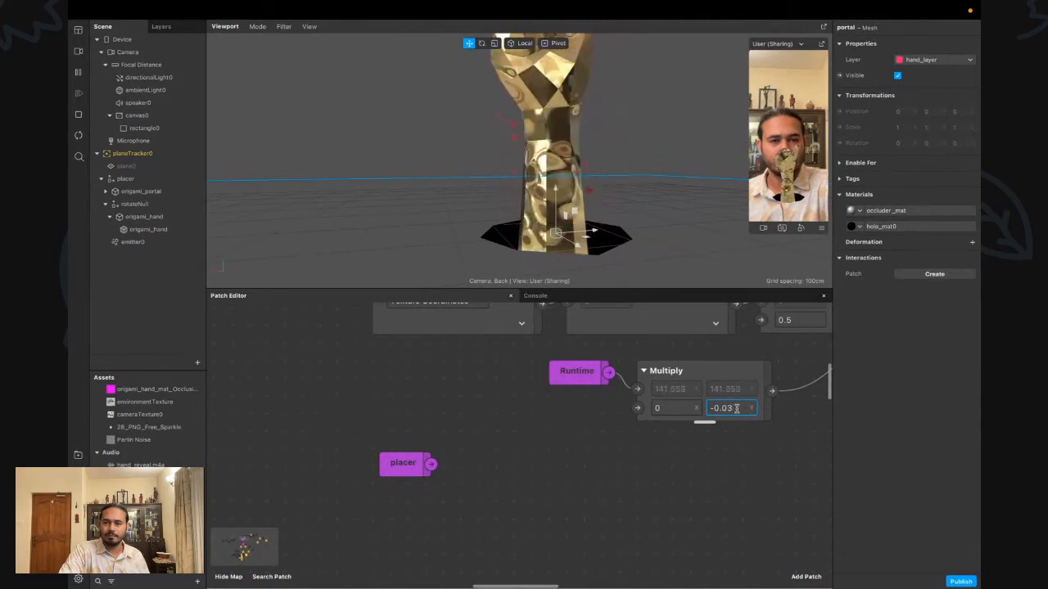
{"action": "middle_click_drag", "start_coordinate": [651, 168], "coordinate": [624, 218]}
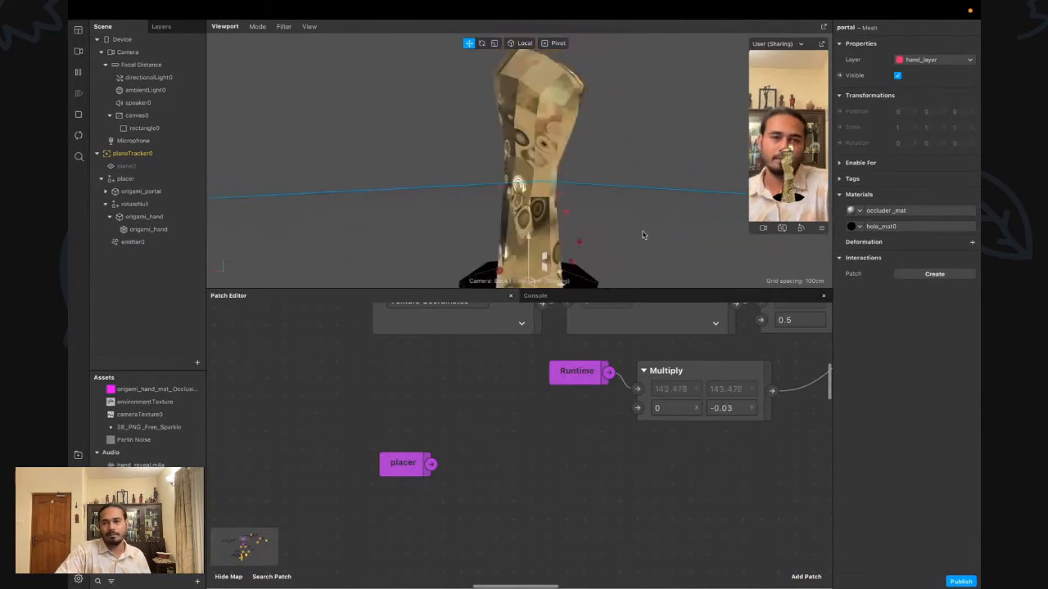
Open the mat_Hand material of the origami_hand mesh and enable its Emission
{"action": "scroll", "coordinate": [717, 500], "scroll_direction": "right", "scroll_amount": 8}
{"action": "scroll", "coordinate": [716, 500], "scroll_direction": "down", "scroll_amount": 5}
{"action": "scroll", "coordinate": [716, 500], "scroll_direction": "right", "scroll_amount": 3}
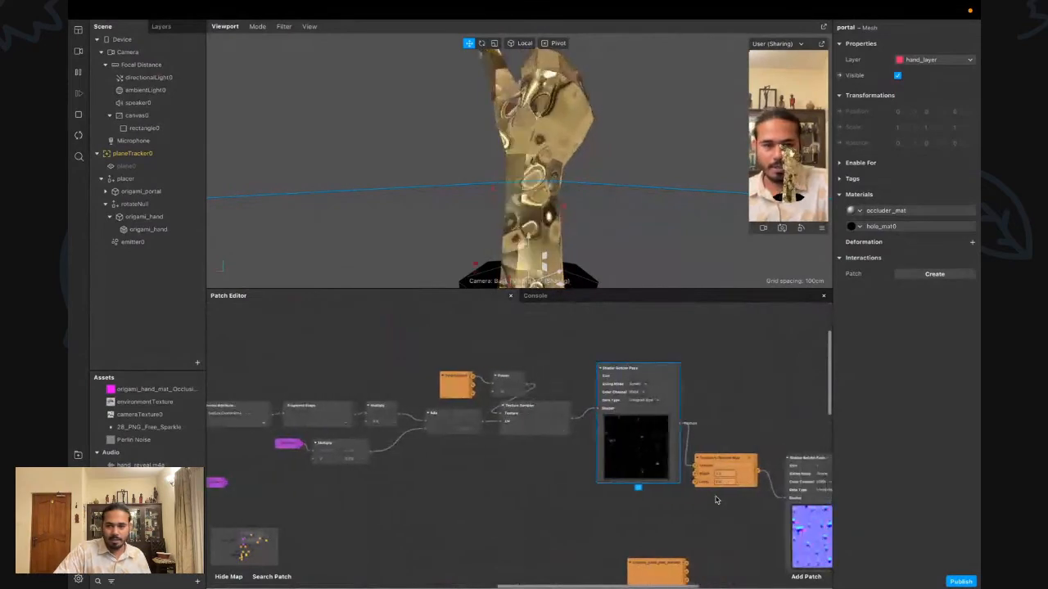
{"action": "scroll", "coordinate": [713, 499], "scroll_direction": "up", "scroll_amount": 5}
{"action": "scroll", "coordinate": [608, 479], "scroll_direction": "up", "scroll_amount": 5}
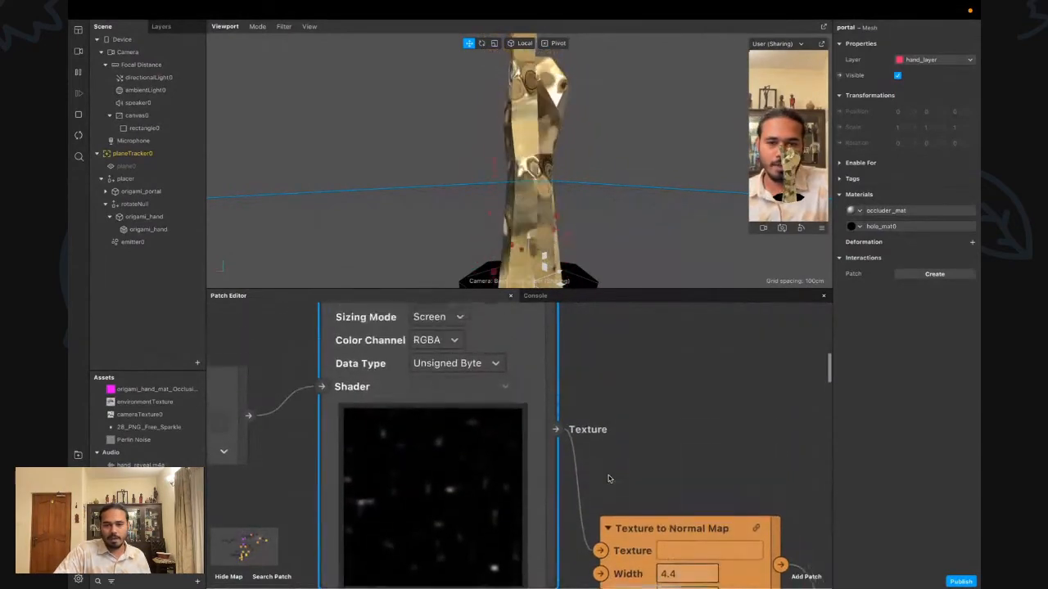
{"action": "scroll", "coordinate": [608, 479], "scroll_direction": "down", "scroll_amount": 4}
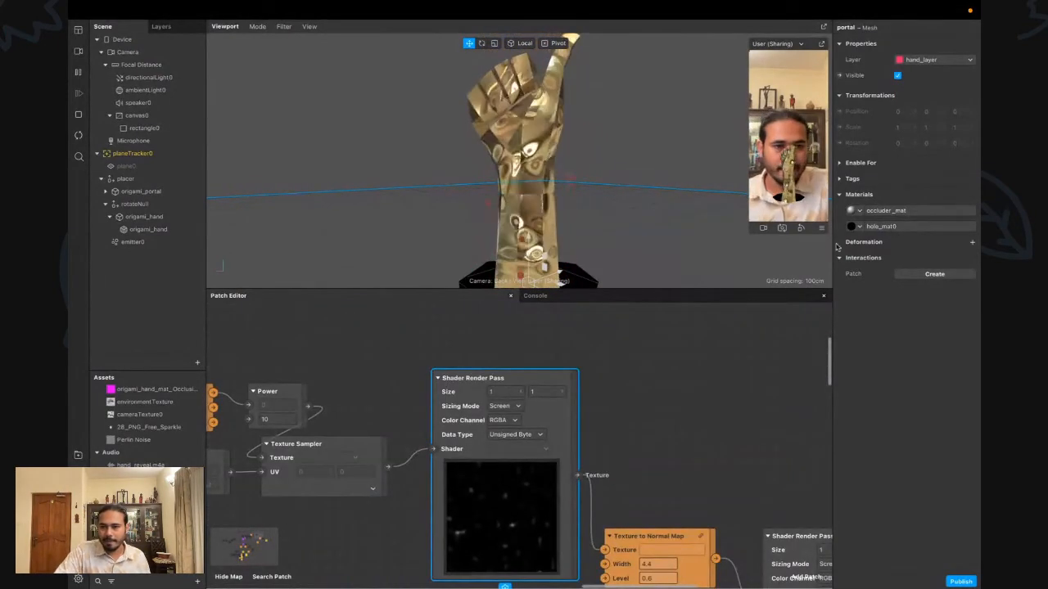
{"action": "left_click", "coordinate": [139, 191]}
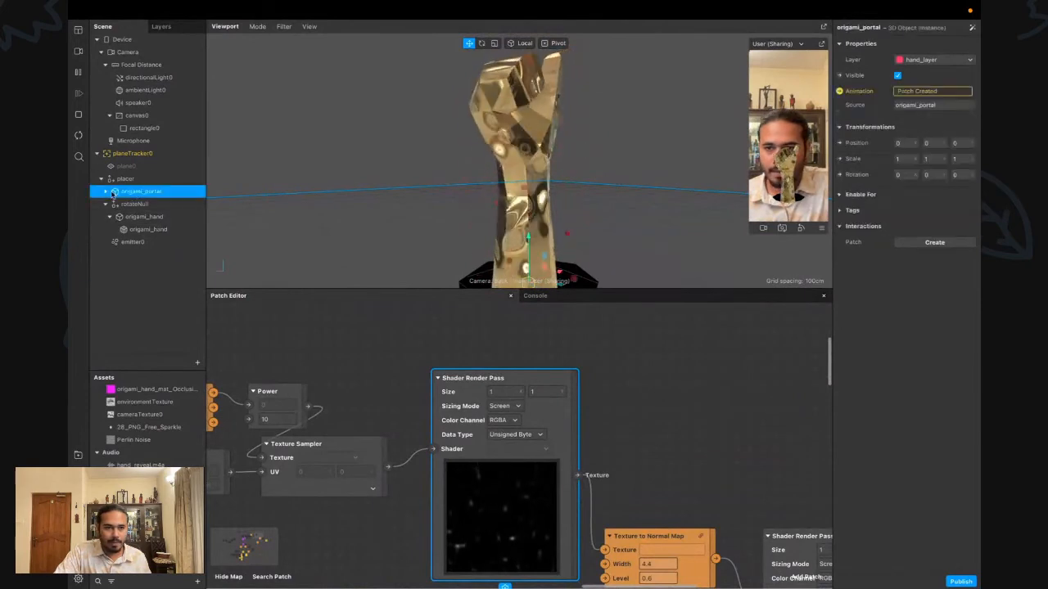
{"action": "left_click", "coordinate": [135, 204]}
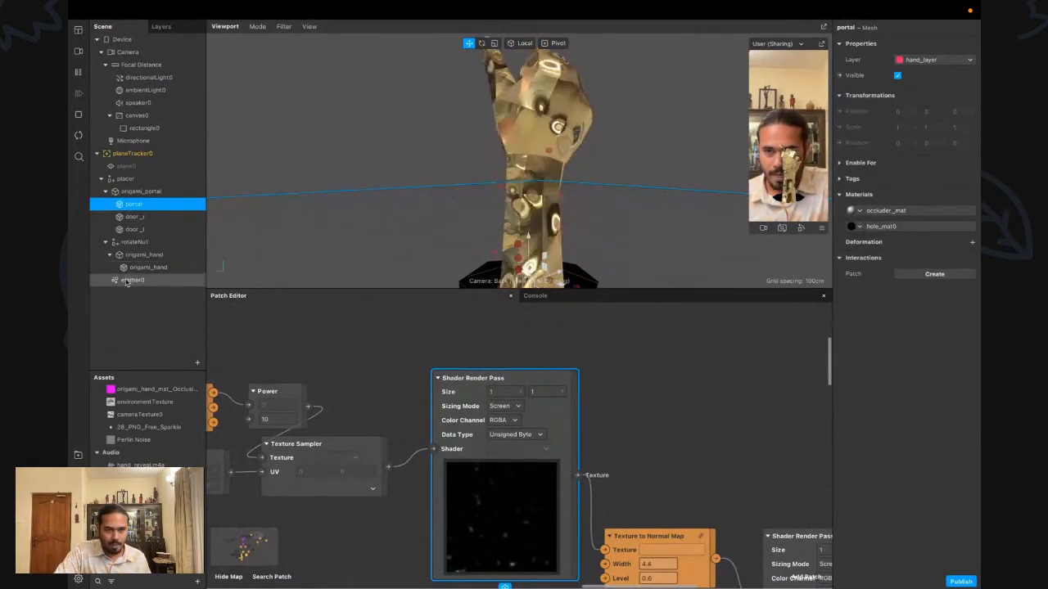
{"action": "left_click", "coordinate": [139, 255]}
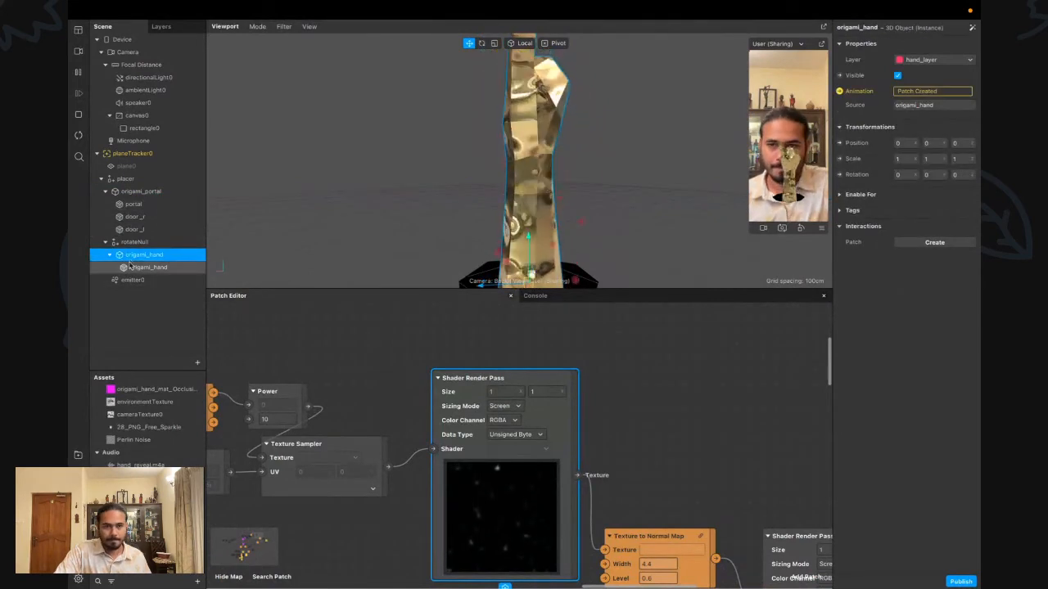
{"action": "left_click", "coordinate": [143, 267]}
{"action": "left_click", "coordinate": [881, 210]}
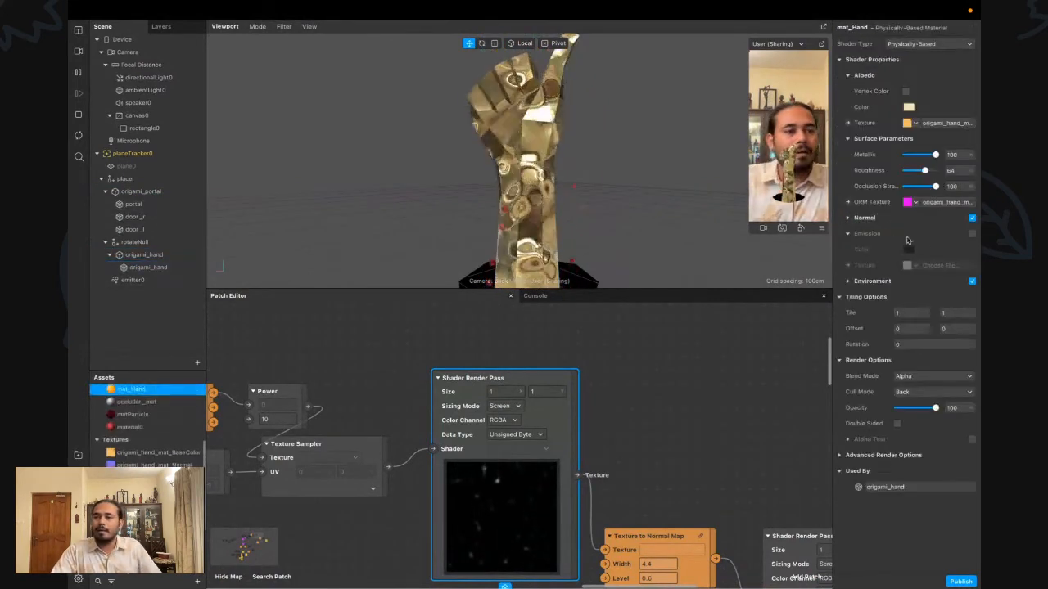
{"action": "left_click", "coordinate": [972, 234]}
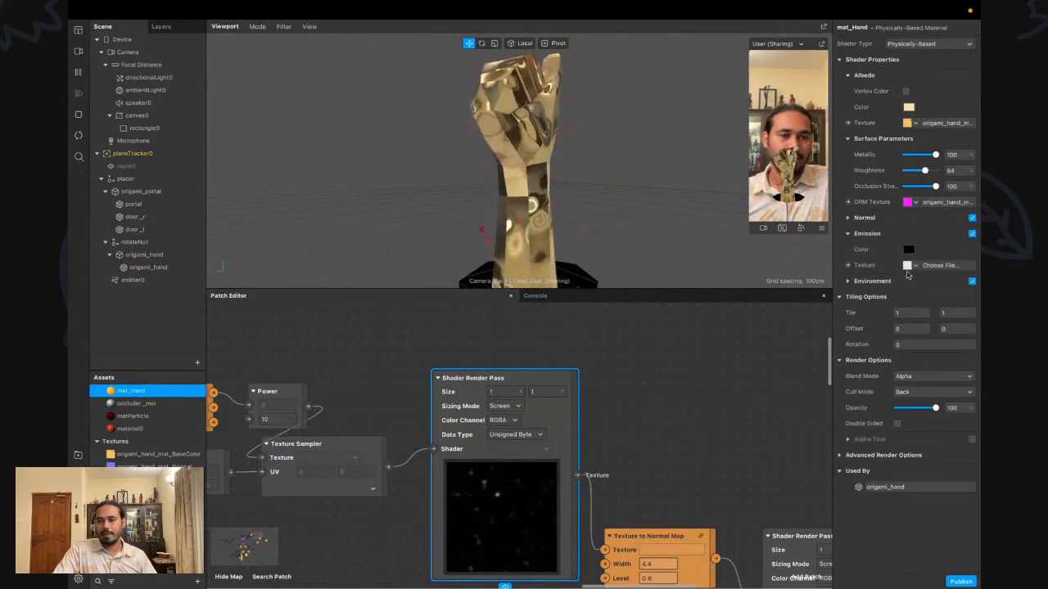
Create a patch for mat_Hand's emissive texture beside the first Shader Render Pass and feed it from that pass's Texture output
{"action": "left_click", "coordinate": [848, 265]}
{"action": "left_click_drag", "start_coordinate": [573, 459], "coordinate": [652, 410]}
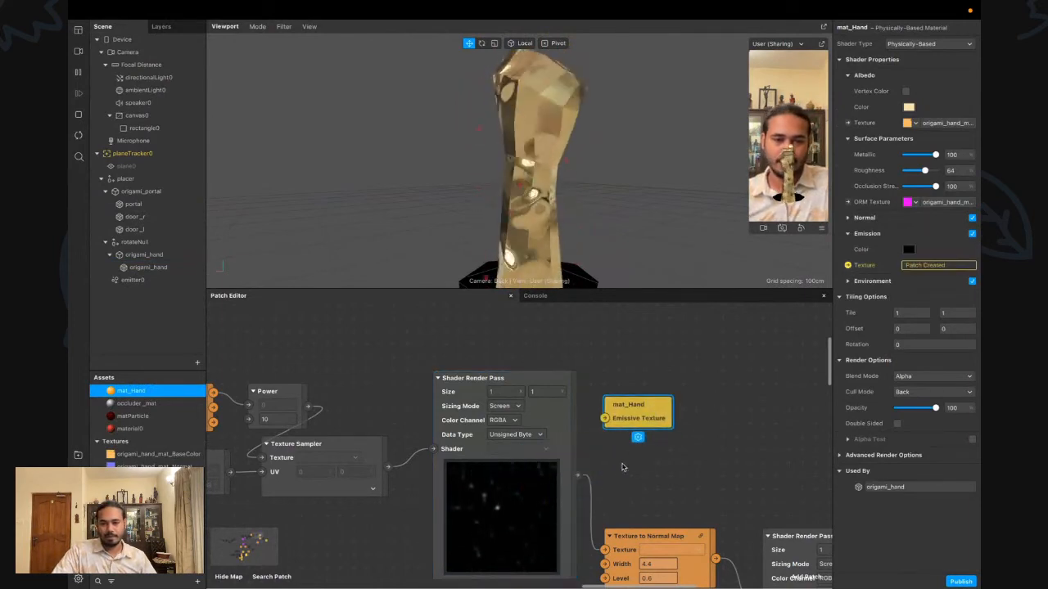
{"action": "left_click_drag", "start_coordinate": [578, 474], "coordinate": [604, 418]}
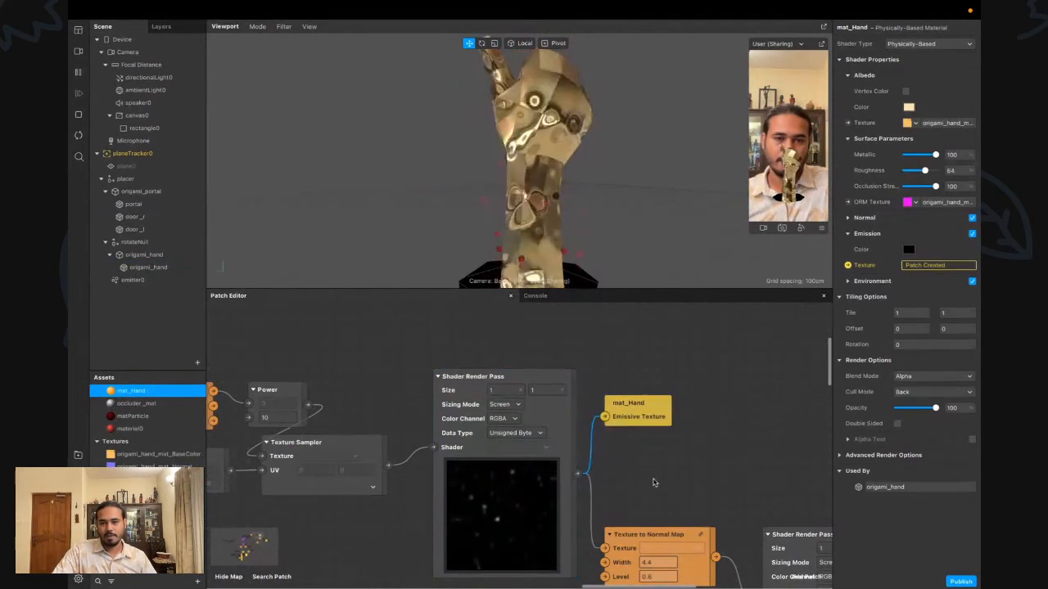
Set the Emission color of mat_Hand to white
{"action": "left_click", "coordinate": [909, 249]}
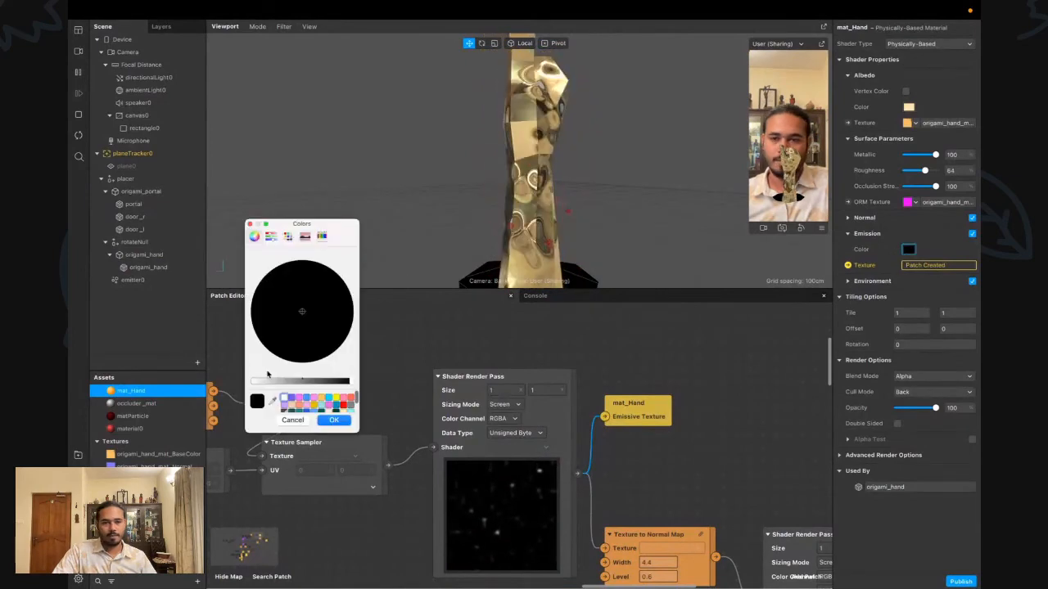
{"action": "left_click", "coordinate": [284, 399]}
{"action": "left_click", "coordinate": [334, 420]}
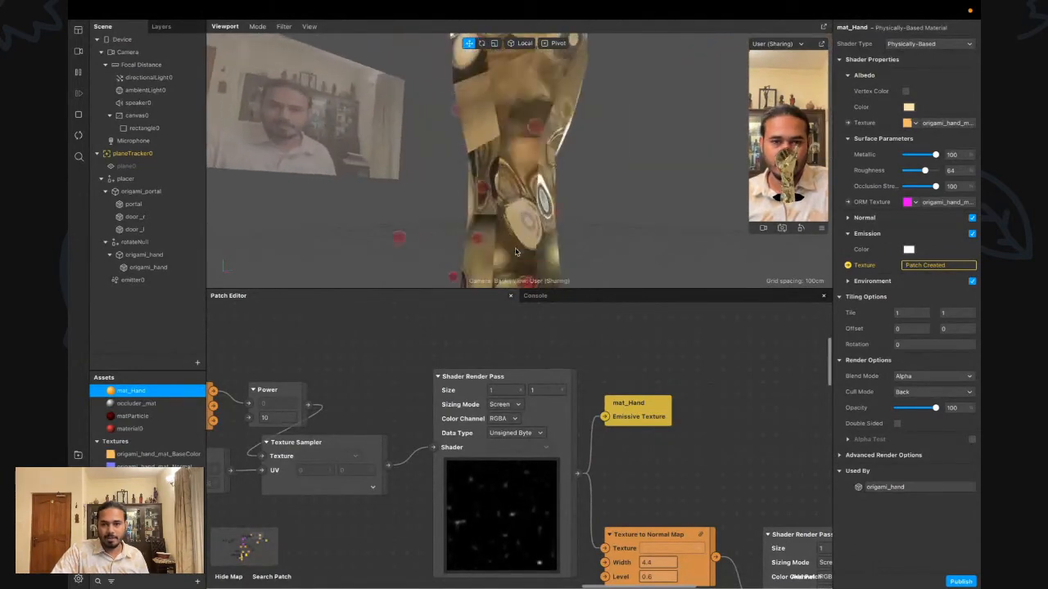
Try an exponent of 6 on the Power patch between Perlin Noise and the Texture Sampler
{"action": "scroll", "coordinate": [435, 495], "scroll_direction": "down", "scroll_amount": 2}
{"action": "scroll", "coordinate": [435, 495], "scroll_direction": "left", "scroll_amount": 2}
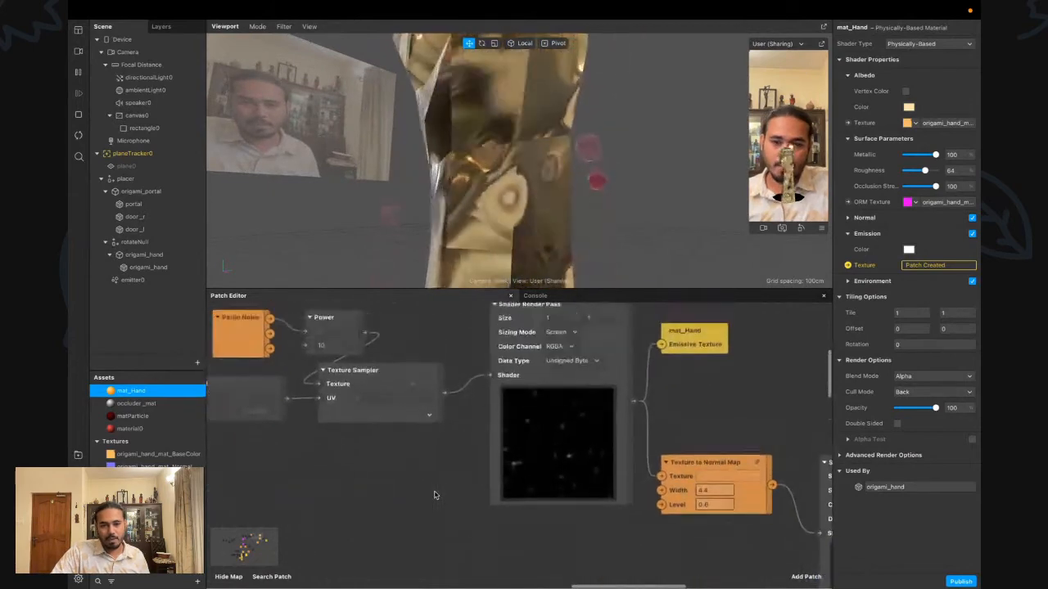
{"action": "scroll", "coordinate": [435, 495], "scroll_direction": "up", "scroll_amount": 2}
{"action": "scroll", "coordinate": [436, 495], "scroll_direction": "left", "scroll_amount": 4}
{"action": "left_click", "coordinate": [368, 399]}
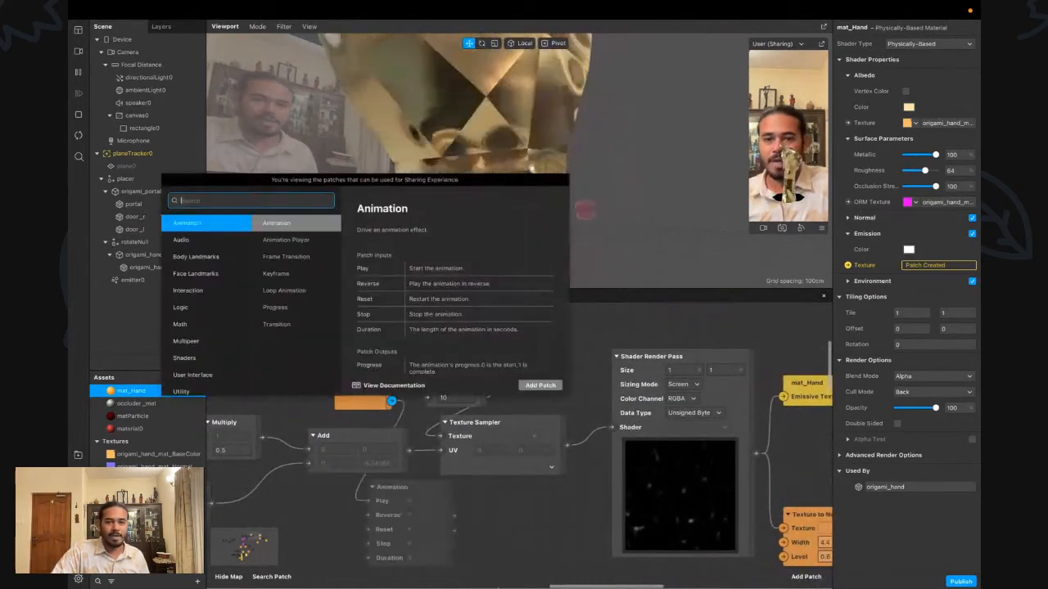
{"action": "left_click", "coordinate": [565, 546]}
{"action": "left_click", "coordinate": [459, 400]}
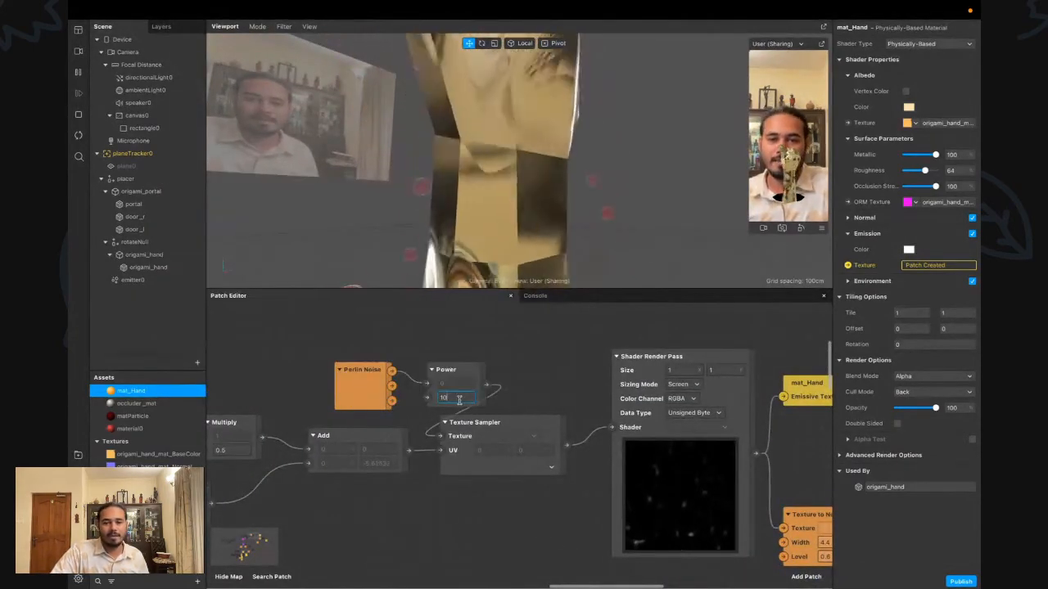
{"action": "key", "text": "BackSpace"}
{"action": "key", "text": "BackSpace"}
{"action": "type", "text": "8"}
{"action": "key", "text": "Return"}
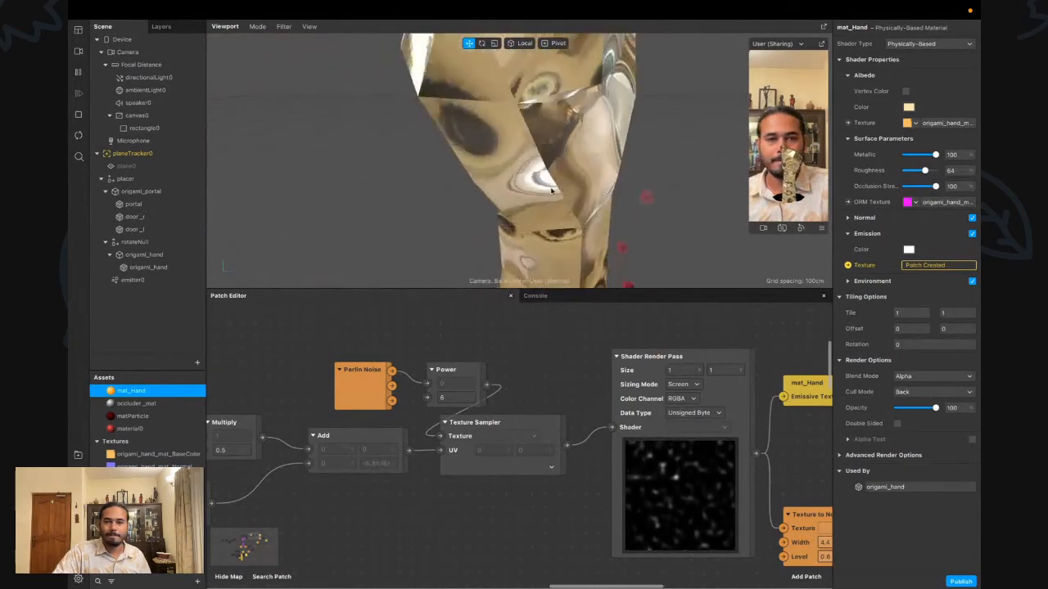
Set the Power patch's exponent to 12
{"action": "left_click", "coordinate": [456, 396]}
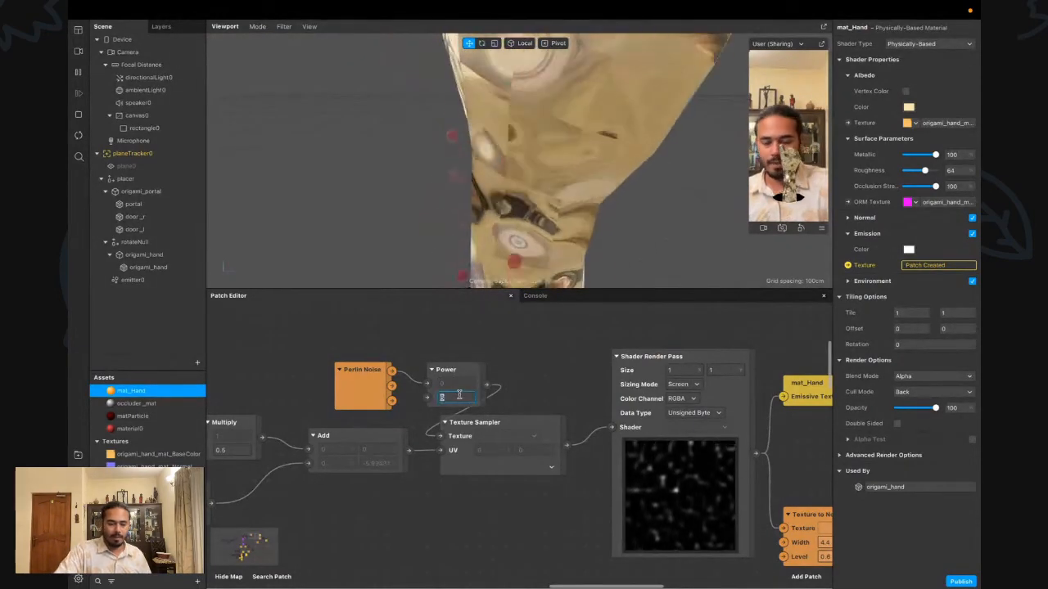
{"action": "type", "text": "12"}
{"action": "key", "text": "Return"}
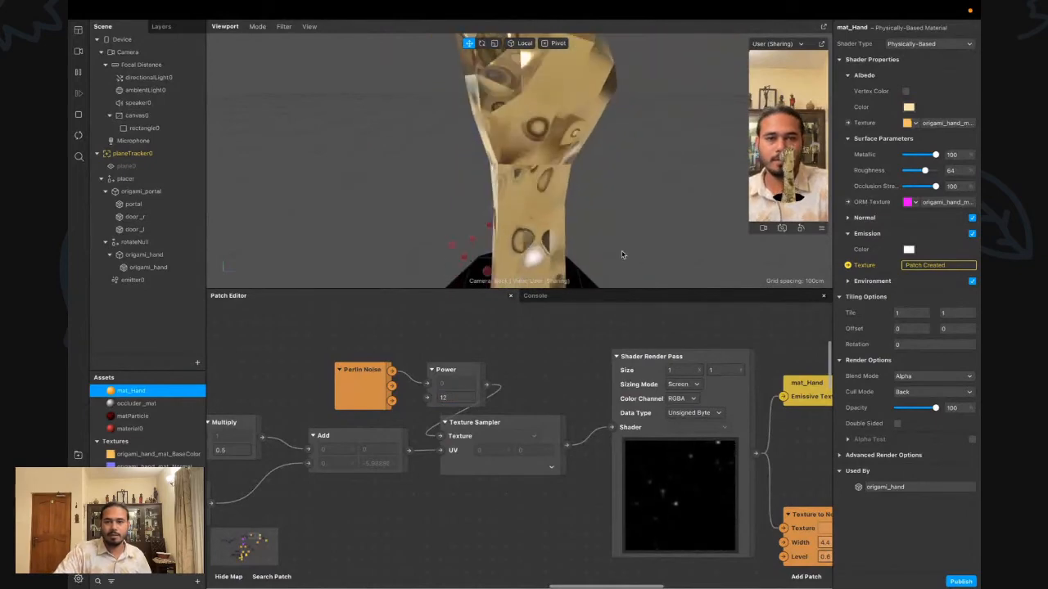
Move the Fragment Stage's Multiply patch below Runtime's Multiply, and switch it to Vector 2 with an X factor of 1
{"action": "scroll", "coordinate": [302, 510], "scroll_direction": "left", "scroll_amount": 10}
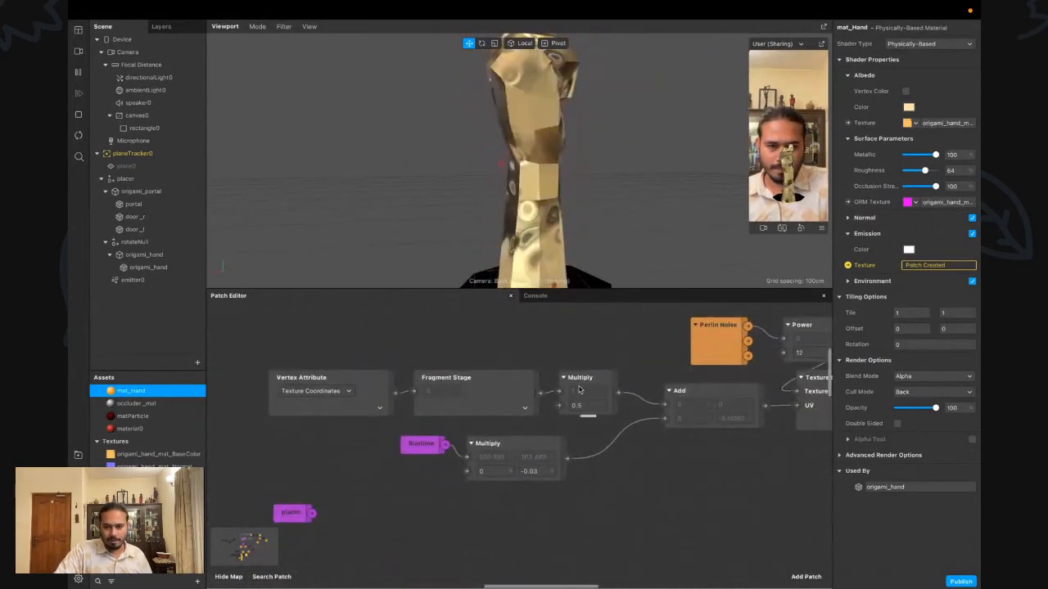
{"action": "left_click_drag", "start_coordinate": [578, 389], "coordinate": [585, 483]}
{"action": "scroll", "coordinate": [585, 484], "scroll_direction": "down", "scroll_amount": 2}
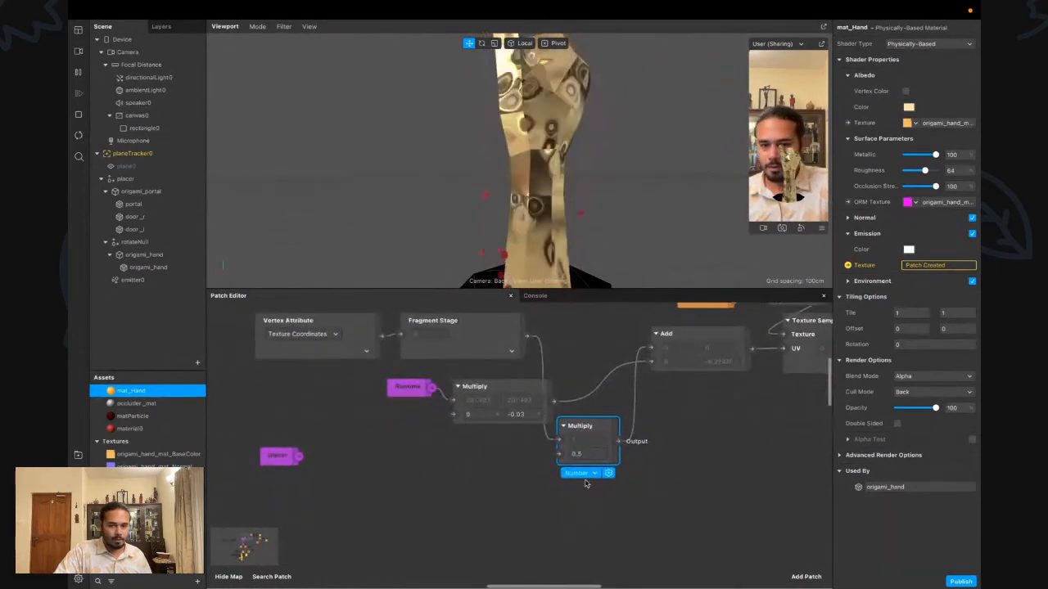
{"action": "left_click", "coordinate": [581, 473]}
{"action": "left_click", "coordinate": [593, 514]}
{"action": "scroll", "coordinate": [577, 482], "scroll_direction": "right", "scroll_amount": 5}
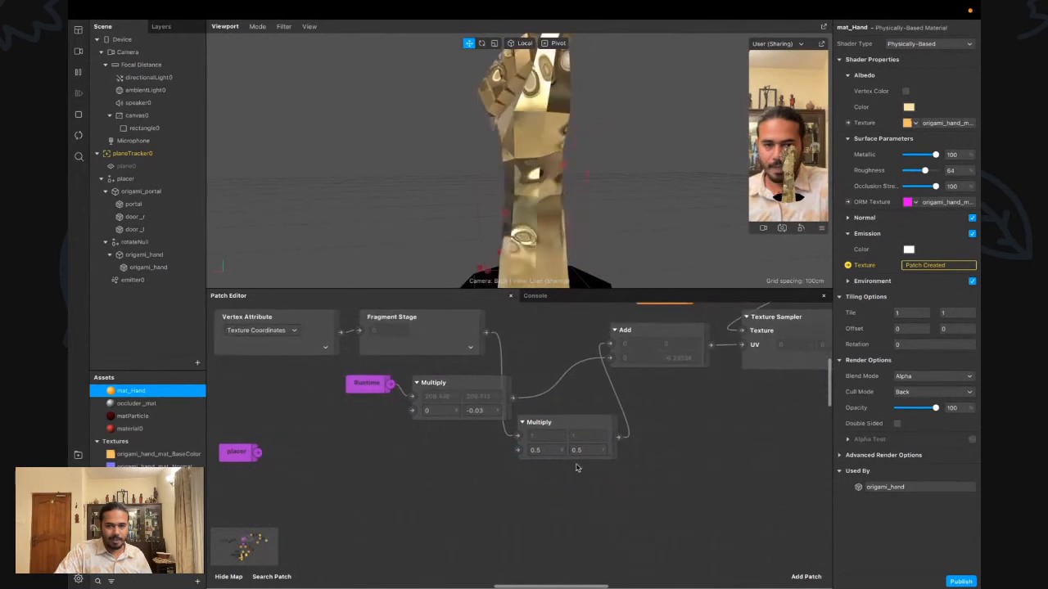
{"action": "left_click", "coordinate": [551, 451]}
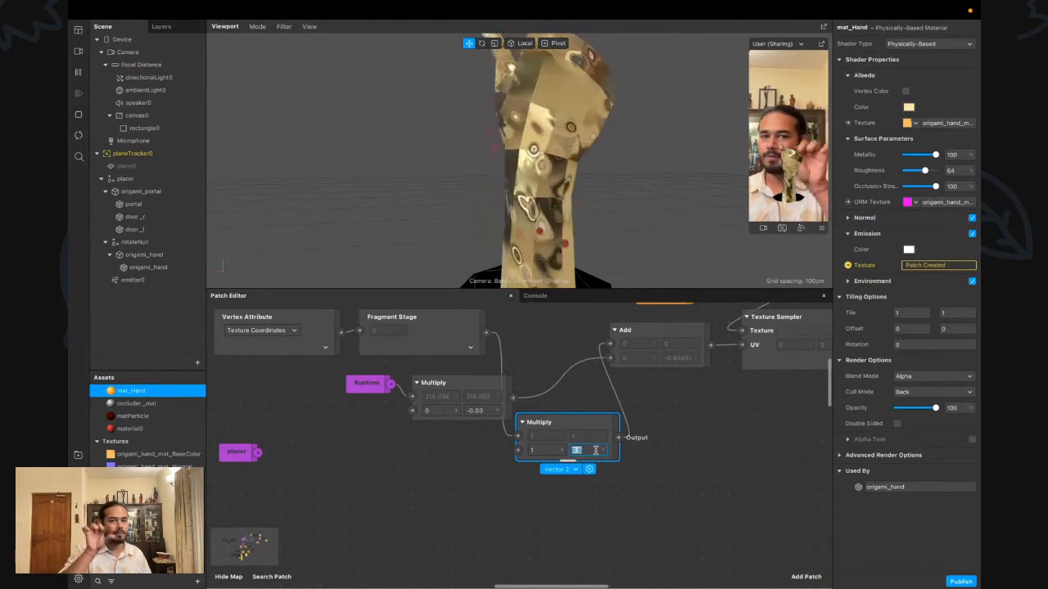
Move the first Shader Render Pass patch beside the Vector 2 Multiply patch so its preview sits next to the factors
{"action": "scroll", "coordinate": [595, 451], "scroll_direction": "right", "scroll_amount": 15}
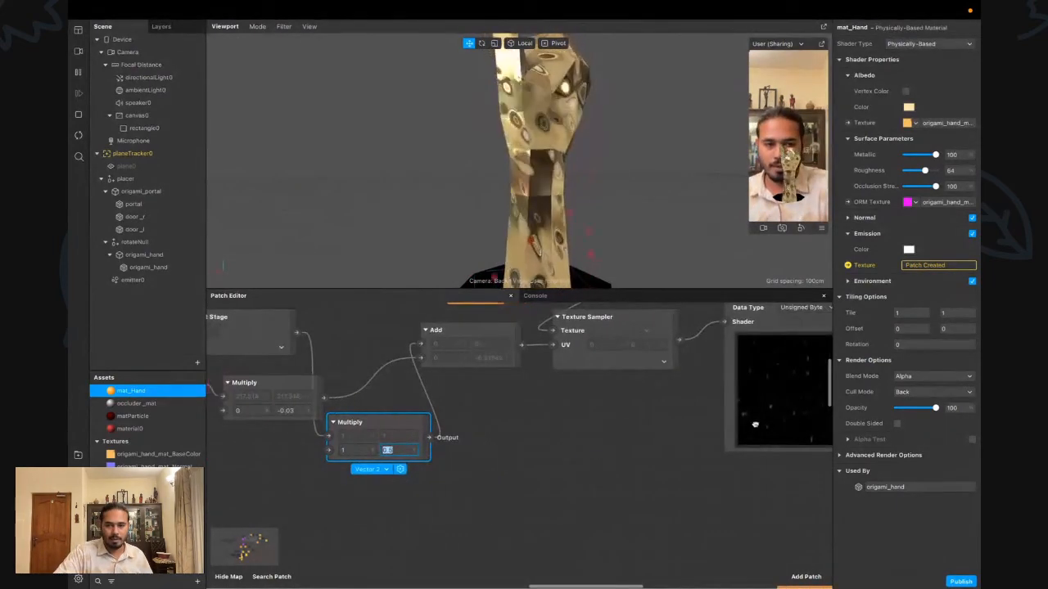
{"action": "scroll", "coordinate": [656, 480], "scroll_direction": "down", "scroll_amount": 3}
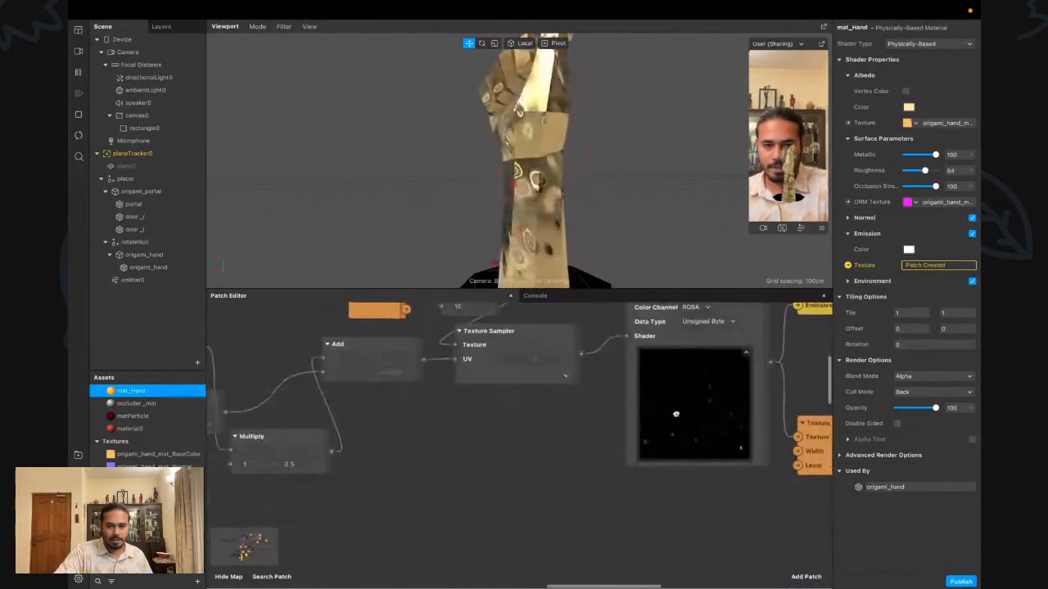
{"action": "left_click_drag", "start_coordinate": [614, 363], "coordinate": [413, 423]}
{"action": "scroll", "coordinate": [413, 423], "scroll_direction": "left", "scroll_amount": 6}
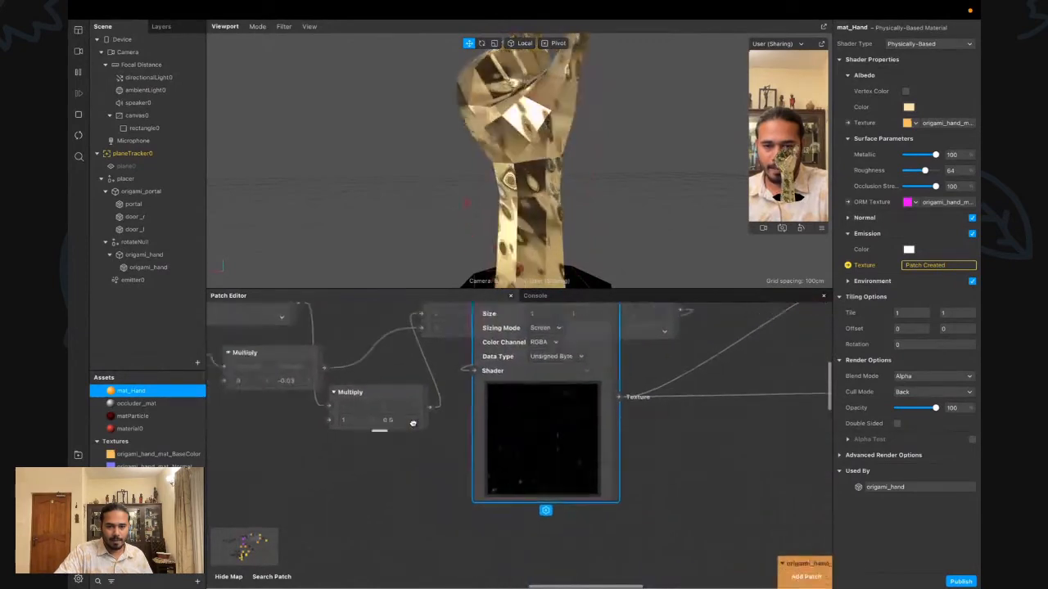
{"action": "scroll", "coordinate": [414, 423], "scroll_direction": "up", "scroll_amount": 5, "text": "ctrl"}
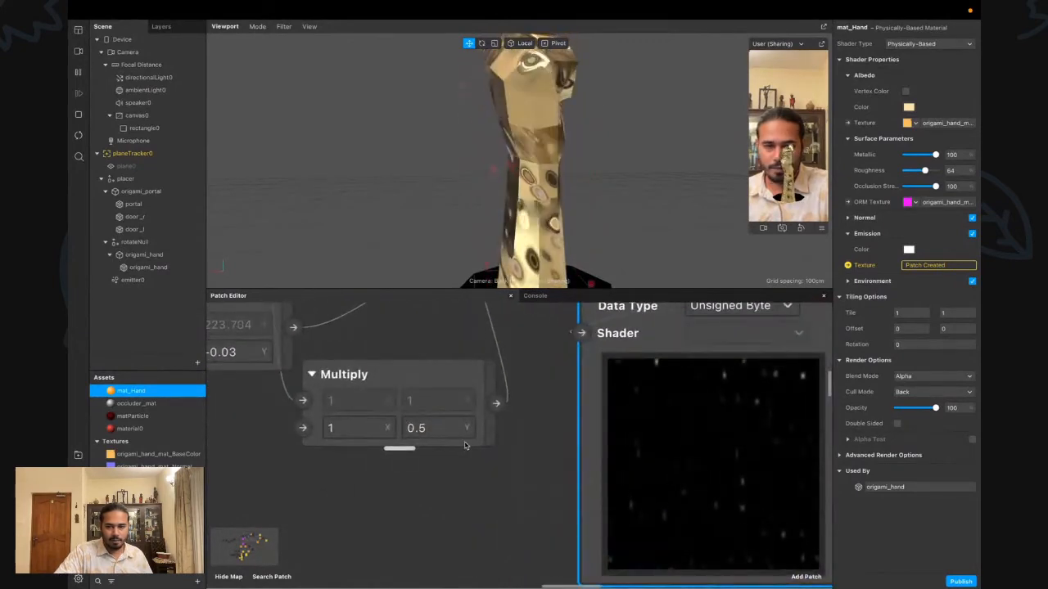
Try a Y factor of 2.2 on the Fragment Stage's Multiply patch, and raise it to 100
{"action": "scroll", "coordinate": [464, 445], "scroll_direction": "down", "scroll_amount": 2}
{"action": "scroll", "coordinate": [464, 445], "scroll_direction": "right", "scroll_amount": 2}
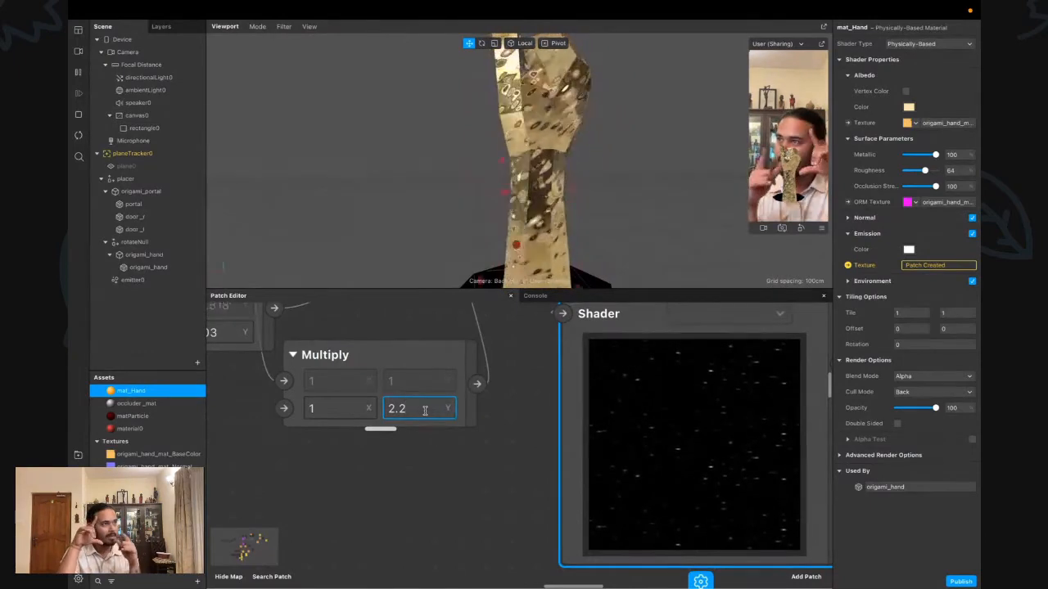
{"action": "left_click", "coordinate": [373, 384]}
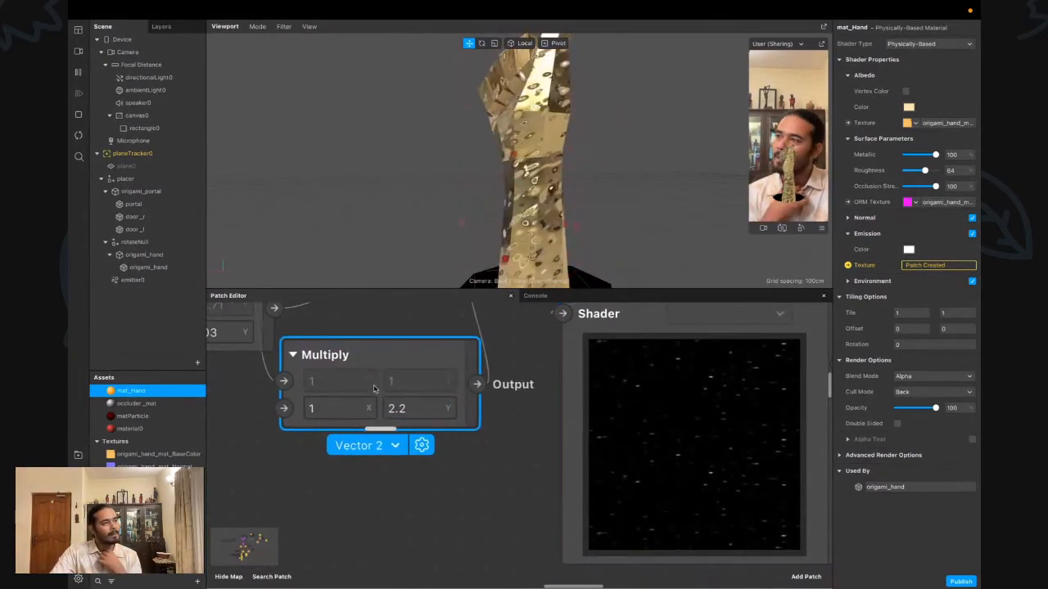
{"action": "left_click_drag", "start_coordinate": [399, 373], "coordinate": [413, 392]}
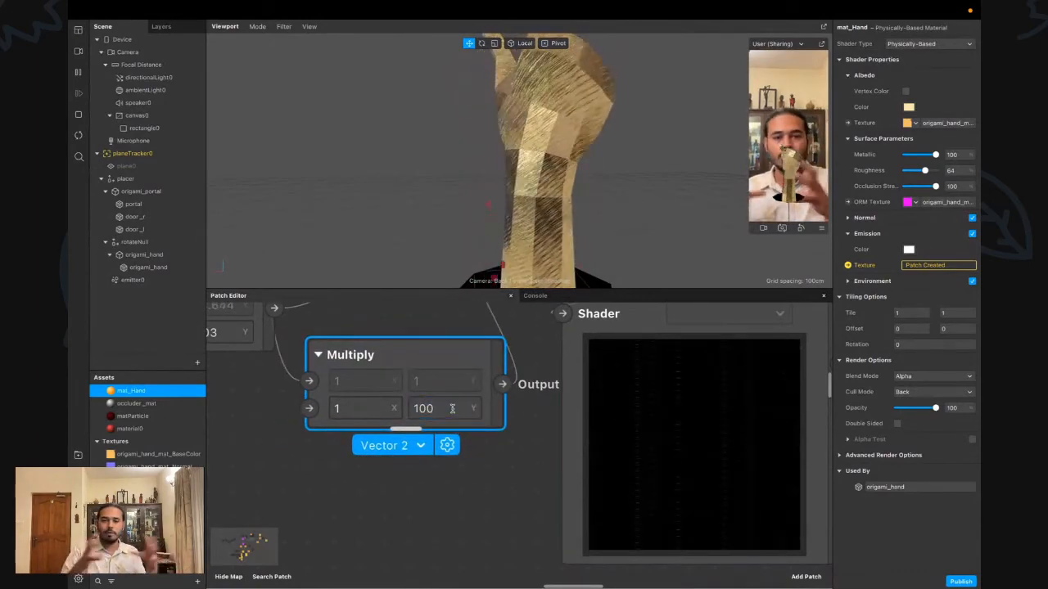
Try an X factor of 100 on the Fragment Stage's Multiply patch
{"action": "left_click", "coordinate": [373, 406]}
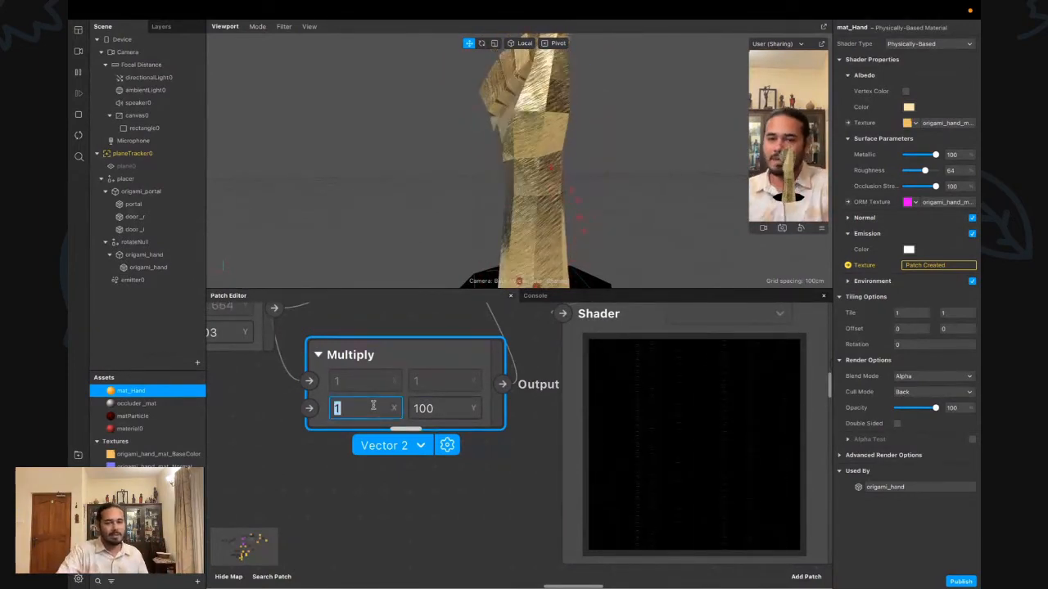
{"action": "type", "text": "100"}
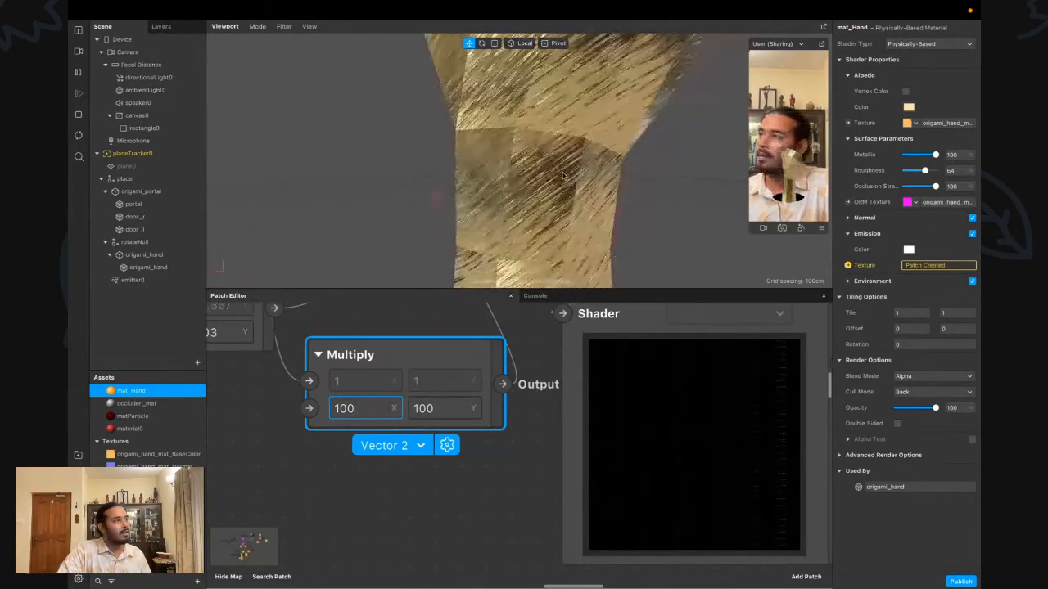
{"action": "key", "text": "Return"}
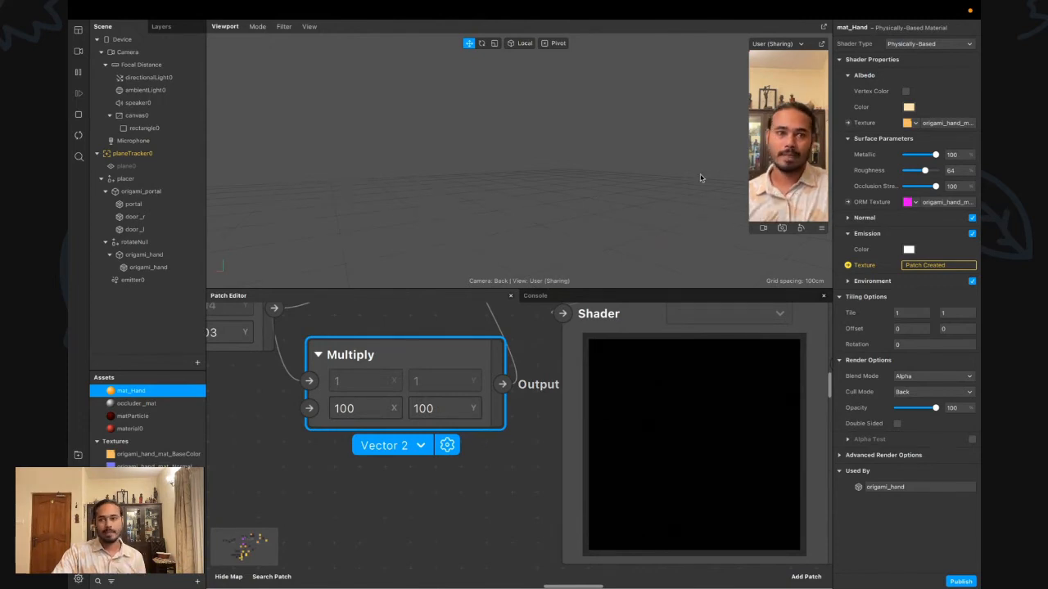
Set the X factor of the Fragment Stage's Multiply patch to 20
{"action": "left_click", "coordinate": [821, 230]}
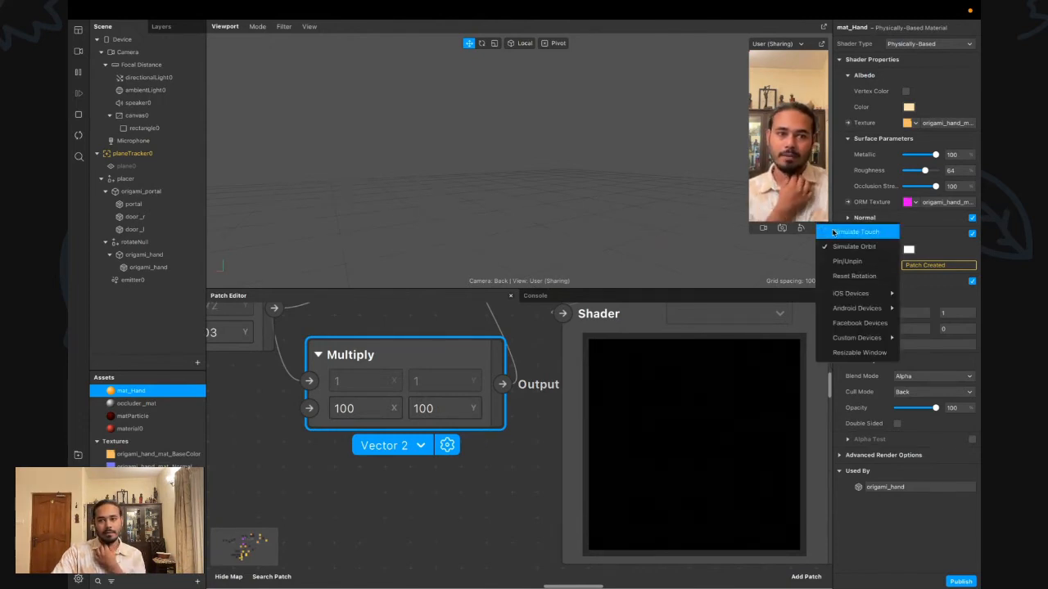
{"action": "left_click", "coordinate": [823, 232]}
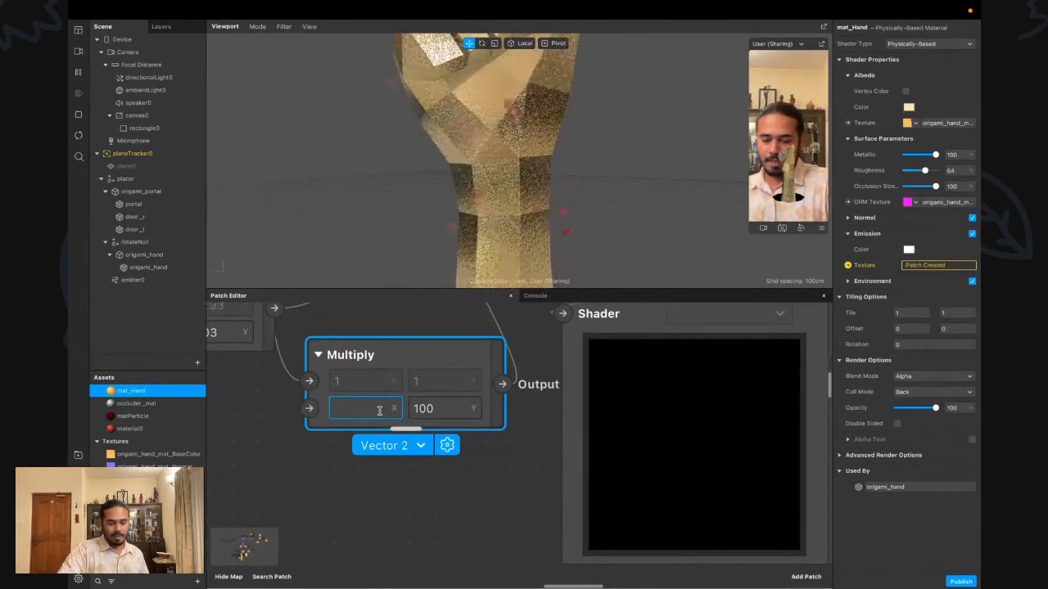
{"action": "type", "text": "20"}
{"action": "key", "text": "Return"}
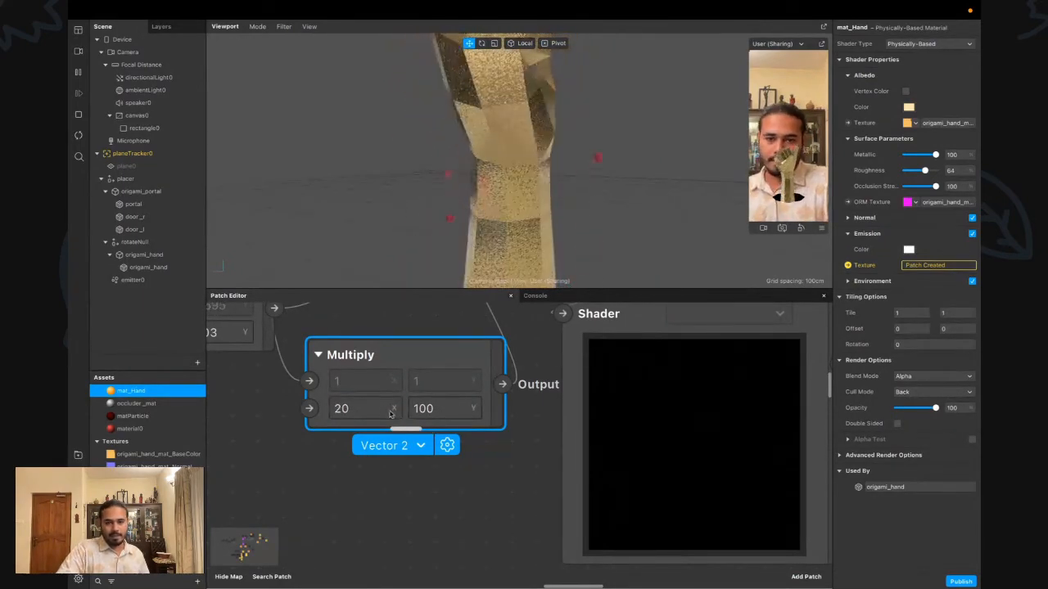
Try a factor of 0.1 for both X and Y on the Fragment Stage's Multiply patch
{"action": "left_click", "coordinate": [355, 408]}
{"action": "type", "text": "0.1"}
{"action": "key", "text": "Return"}
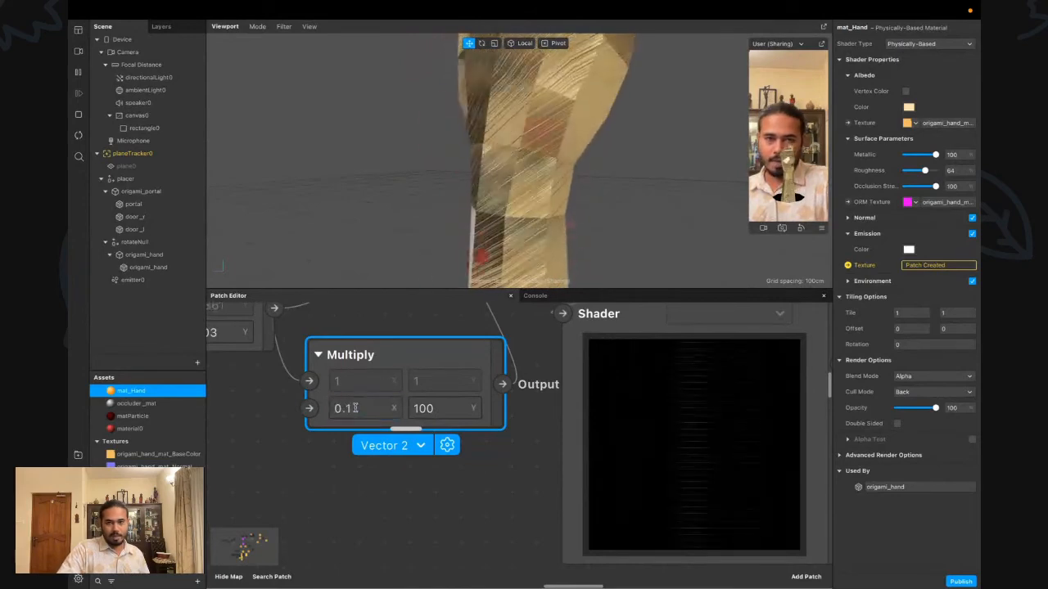
{"action": "left_click", "coordinate": [446, 409]}
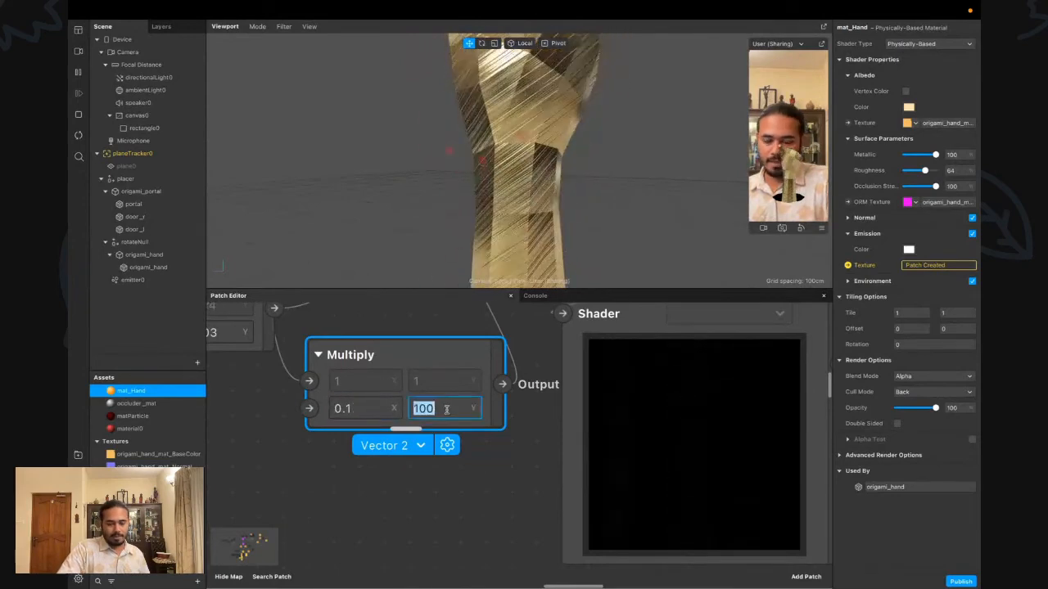
{"action": "type", "text": "0.1"}
{"action": "key", "text": "Return"}
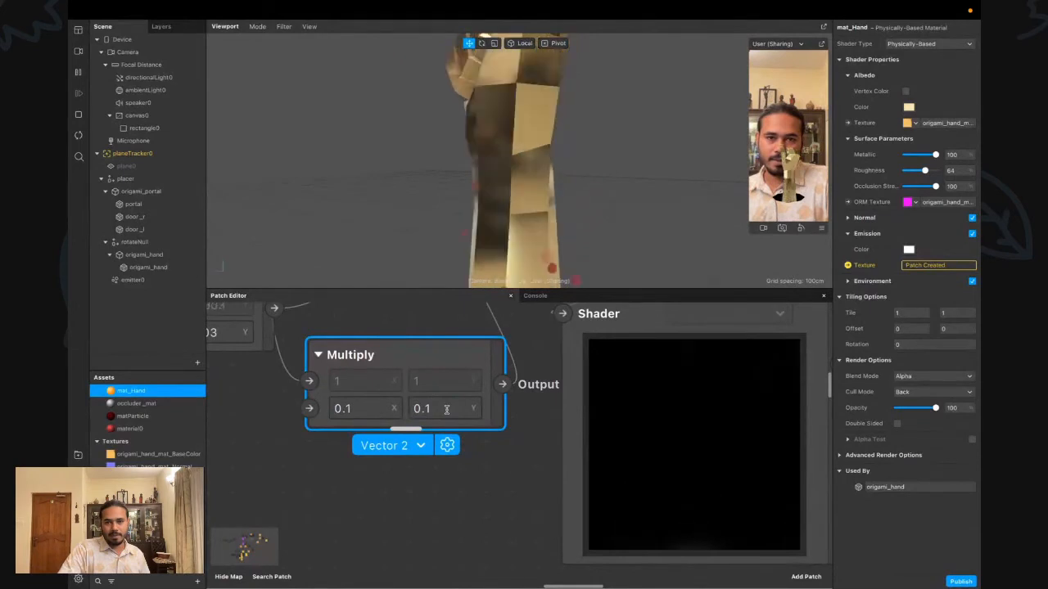
Set the Fragment Stage's Multiply patch factors to 100 for X and 3 for Y
{"action": "left_click", "coordinate": [368, 407]}
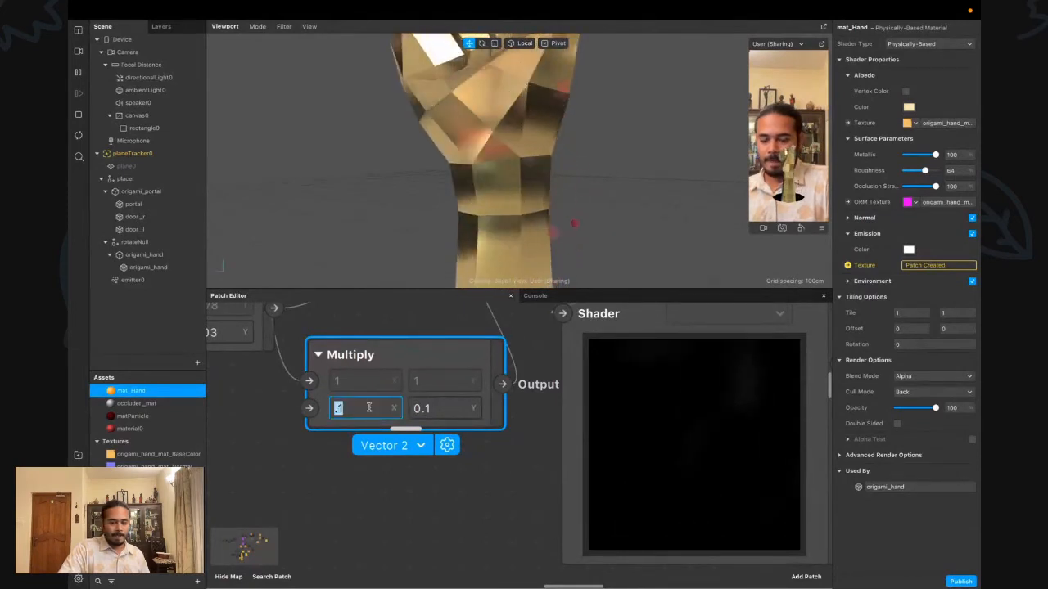
{"action": "type", "text": "100"}
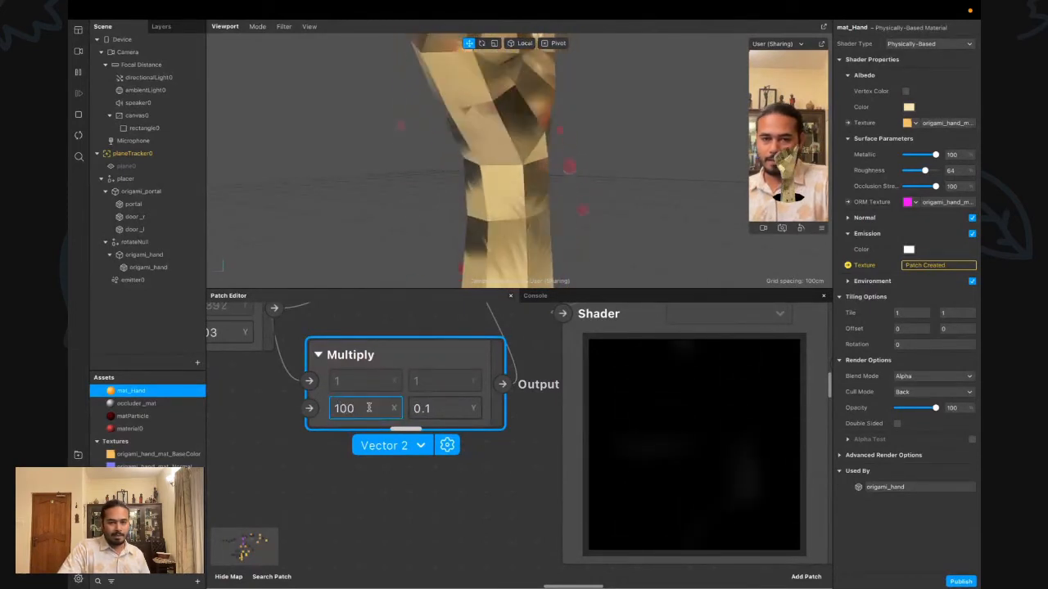
{"action": "left_click", "coordinate": [440, 409]}
{"action": "type", "text": "3"}
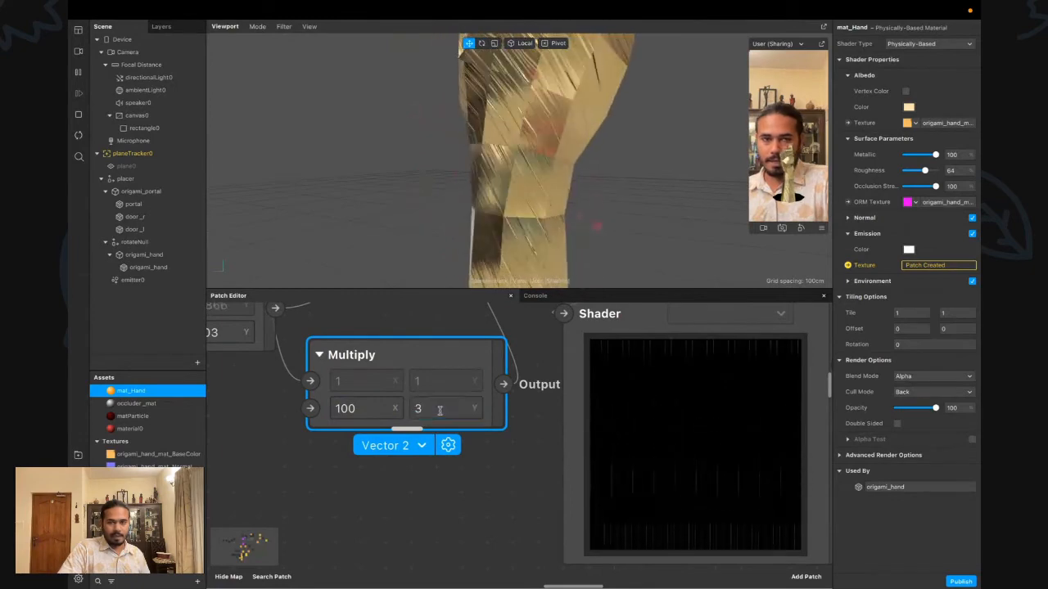
{"action": "key", "text": "Return"}
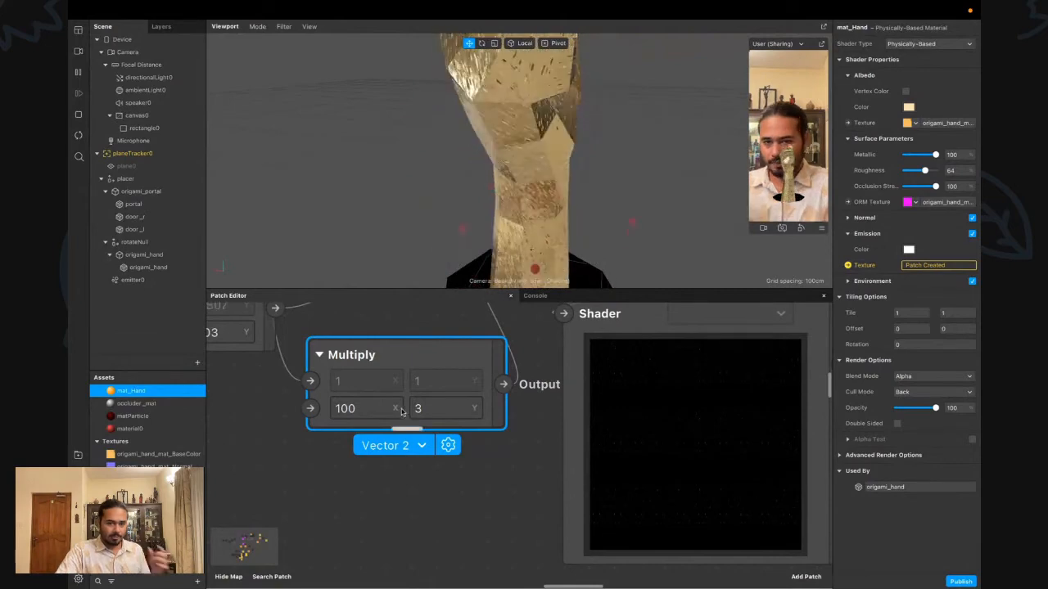
Arrange the Perlin Noise, Power and Texture Sampler patches in a row above the Add patch
{"action": "scroll", "coordinate": [431, 444], "scroll_direction": "down", "scroll_amount": 5}
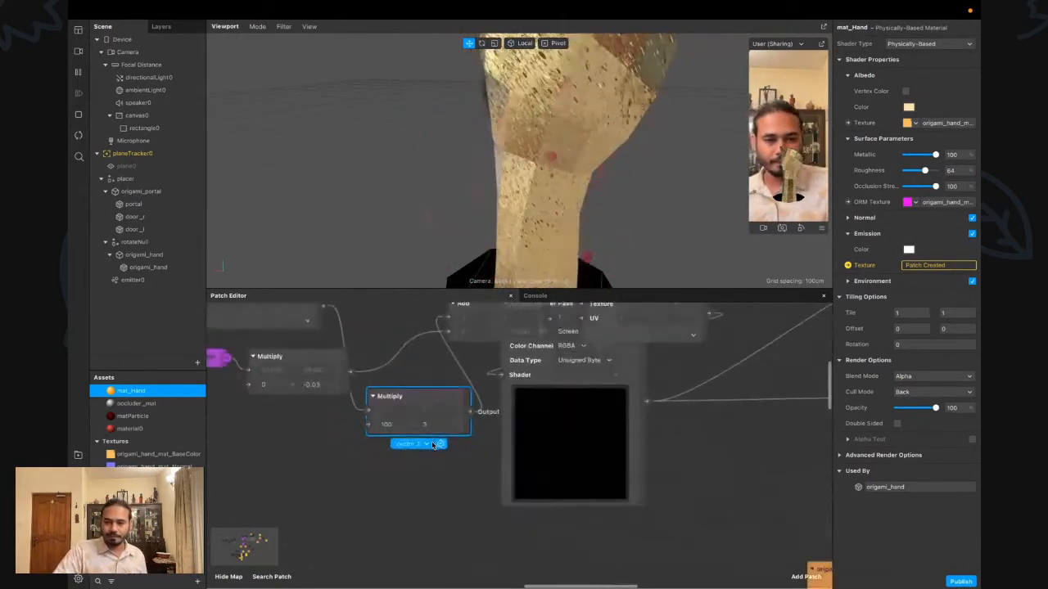
{"action": "scroll", "coordinate": [432, 446], "scroll_direction": "up", "scroll_amount": 2}
{"action": "scroll", "coordinate": [512, 445], "scroll_direction": "up", "scroll_amount": 2}
{"action": "scroll", "coordinate": [513, 446], "scroll_direction": "right", "scroll_amount": 2}
{"action": "scroll", "coordinate": [511, 445], "scroll_direction": "up", "scroll_amount": 4}
{"action": "scroll", "coordinate": [512, 445], "scroll_direction": "right", "scroll_amount": 2}
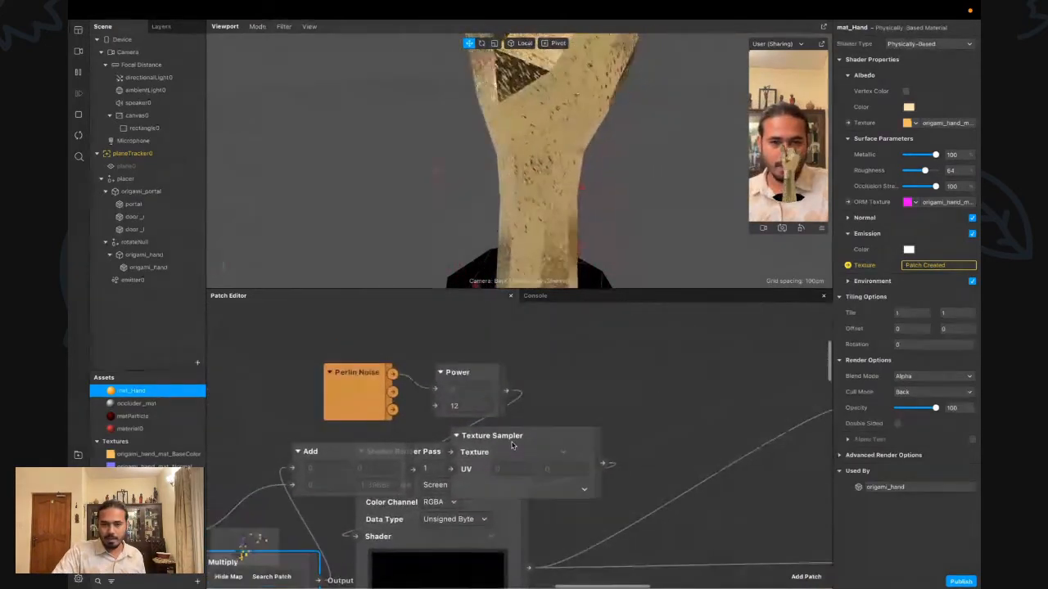
{"action": "scroll", "coordinate": [511, 446], "scroll_direction": "down", "scroll_amount": 2}
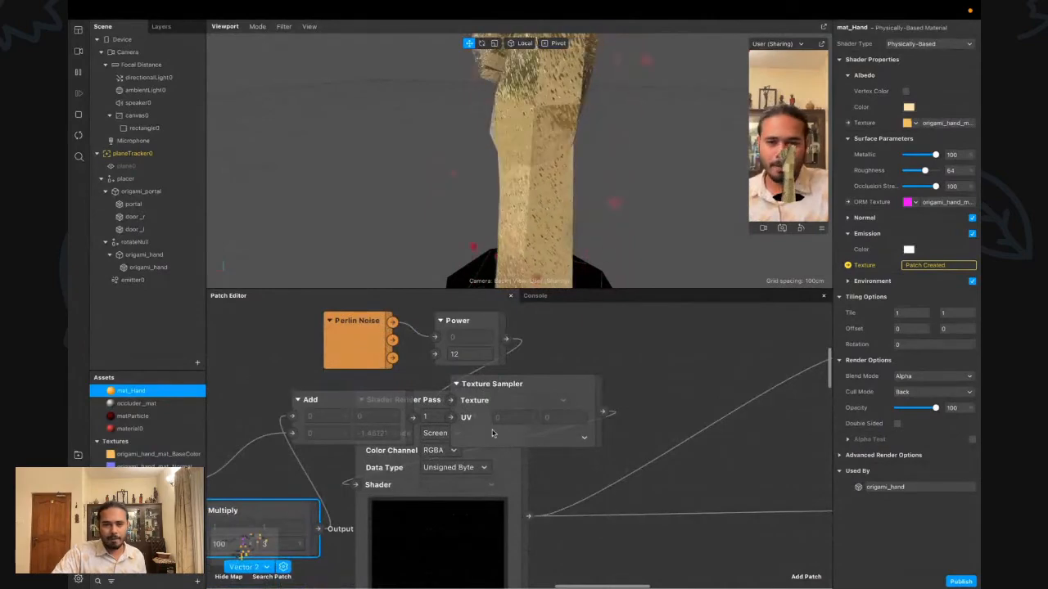
{"action": "left_click", "coordinate": [512, 442]}
{"action": "scroll", "coordinate": [404, 388], "scroll_direction": "up", "scroll_amount": 3}
{"action": "scroll", "coordinate": [404, 388], "scroll_direction": "left", "scroll_amount": 2}
{"action": "left_click_drag", "start_coordinate": [405, 388], "coordinate": [390, 361]}
{"action": "left_click_drag", "start_coordinate": [572, 497], "coordinate": [539, 371]}
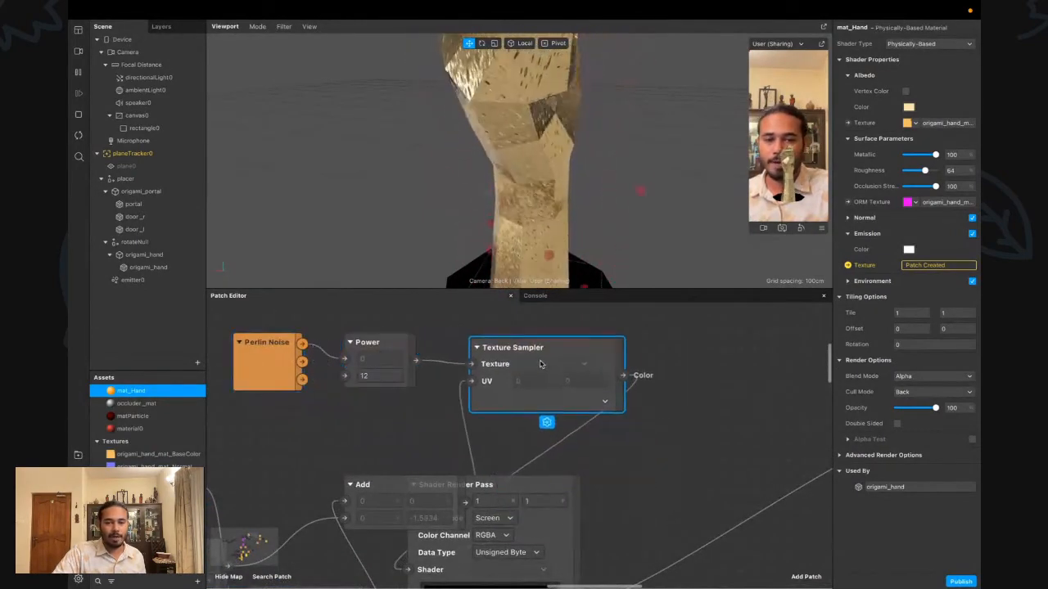
Move the first Shader Render Pass patch away from the Add patch, between the Texture Sampler and mat_Hand's Emissive Texture patch
{"action": "left_click_drag", "start_coordinate": [522, 532], "coordinate": [759, 452]}
{"action": "scroll", "coordinate": [759, 452], "scroll_direction": "right", "scroll_amount": 4}
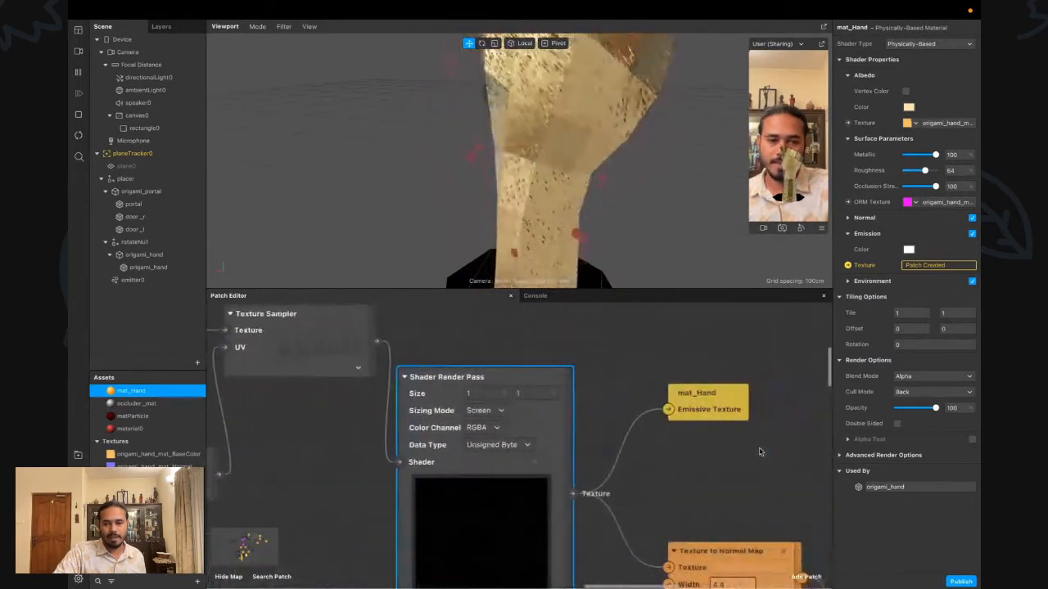
{"action": "left_click_drag", "start_coordinate": [676, 413], "coordinate": [675, 375]}
{"action": "scroll", "coordinate": [674, 375], "scroll_direction": "left", "scroll_amount": 8}
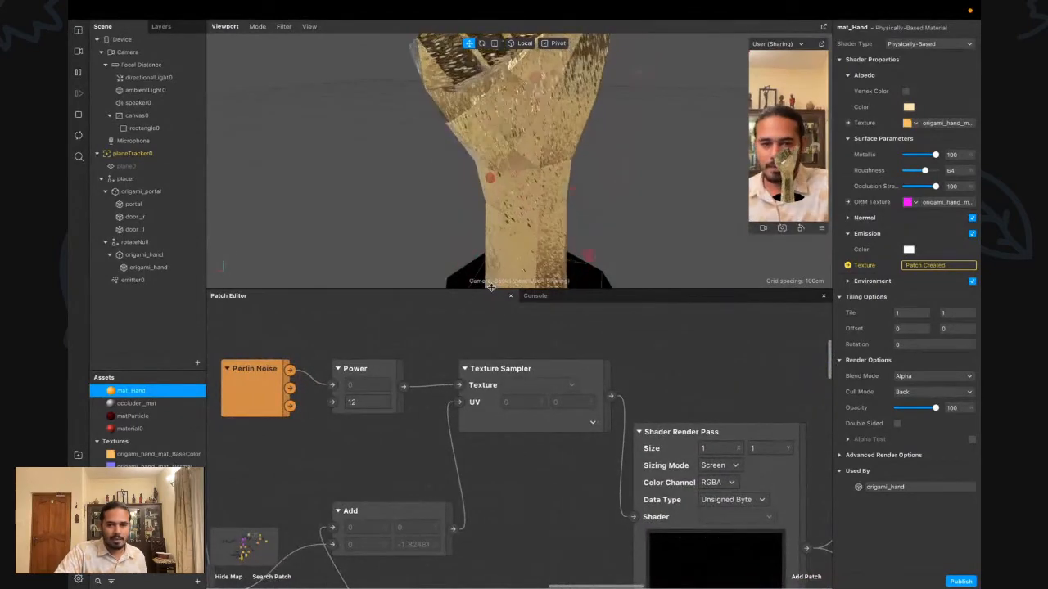
Enlarge the Patch Editor and line up the Vertex Attribute, Fragment Stage and tiling Multiply patches in one row
{"action": "left_click_drag", "start_coordinate": [555, 290], "coordinate": [555, 150]}
{"action": "scroll", "coordinate": [462, 264], "scroll_direction": "left", "scroll_amount": 4}
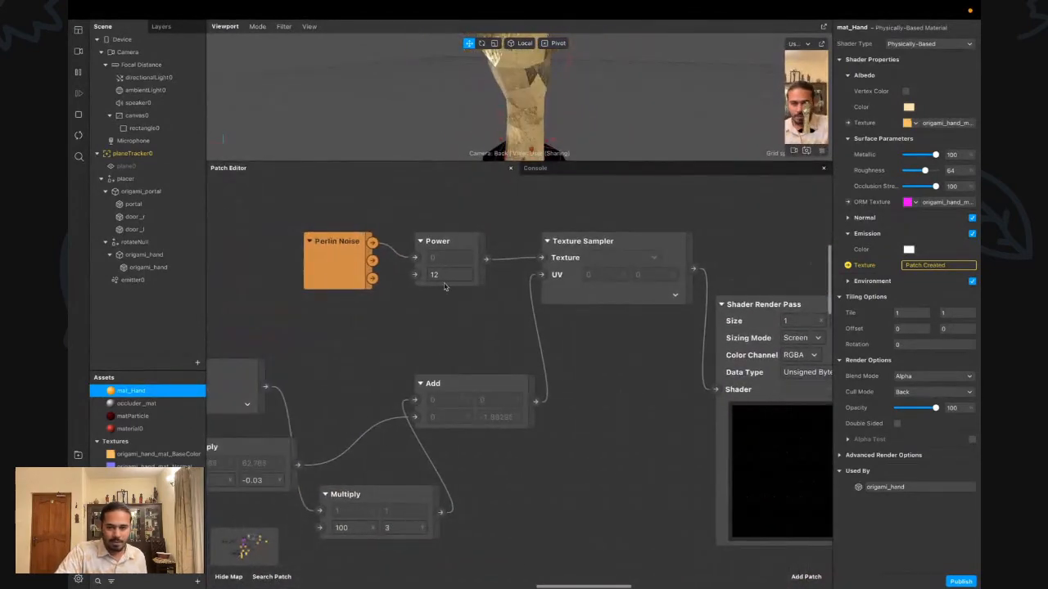
{"action": "scroll", "coordinate": [444, 287], "scroll_direction": "left", "scroll_amount": 15}
{"action": "scroll", "coordinate": [436, 303], "scroll_direction": "down", "scroll_amount": 3}
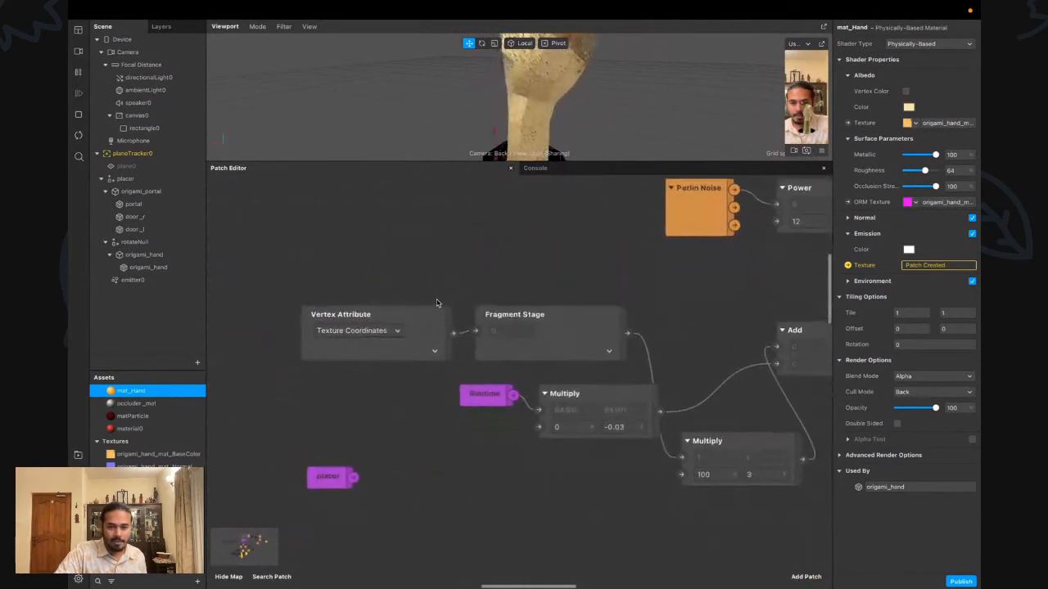
{"action": "left_click_drag", "start_coordinate": [422, 290], "coordinate": [663, 311]}
{"action": "left_click_drag", "start_coordinate": [727, 442], "coordinate": [701, 275]}
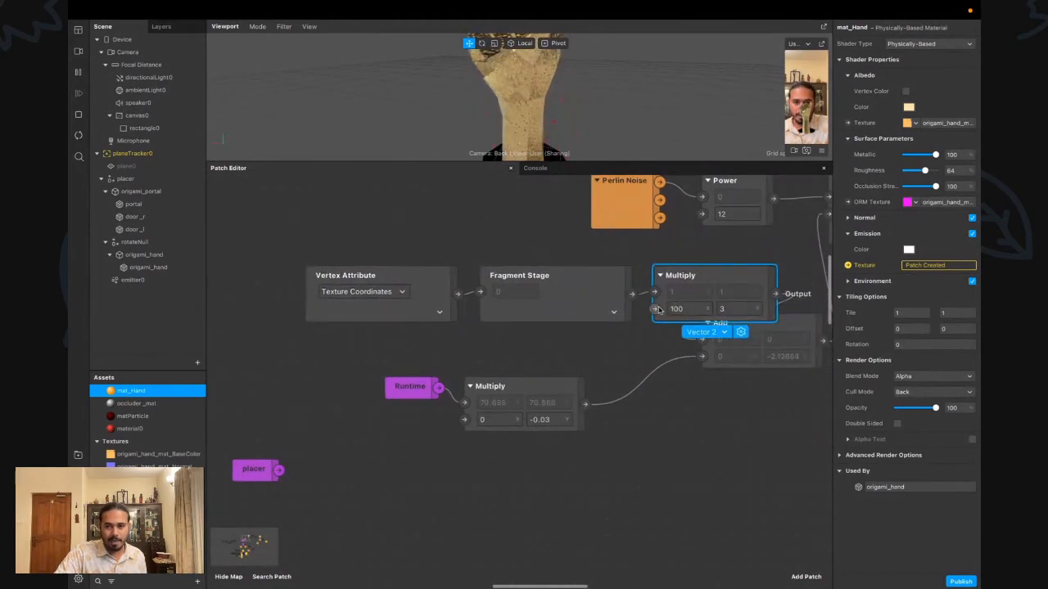
Add a Value patch feeding the second input of the Fragment Stage's Multiply patch and set its type to Vector 2
{"action": "left_click", "coordinate": [655, 310]}
{"action": "double_click", "coordinate": [509, 359]}
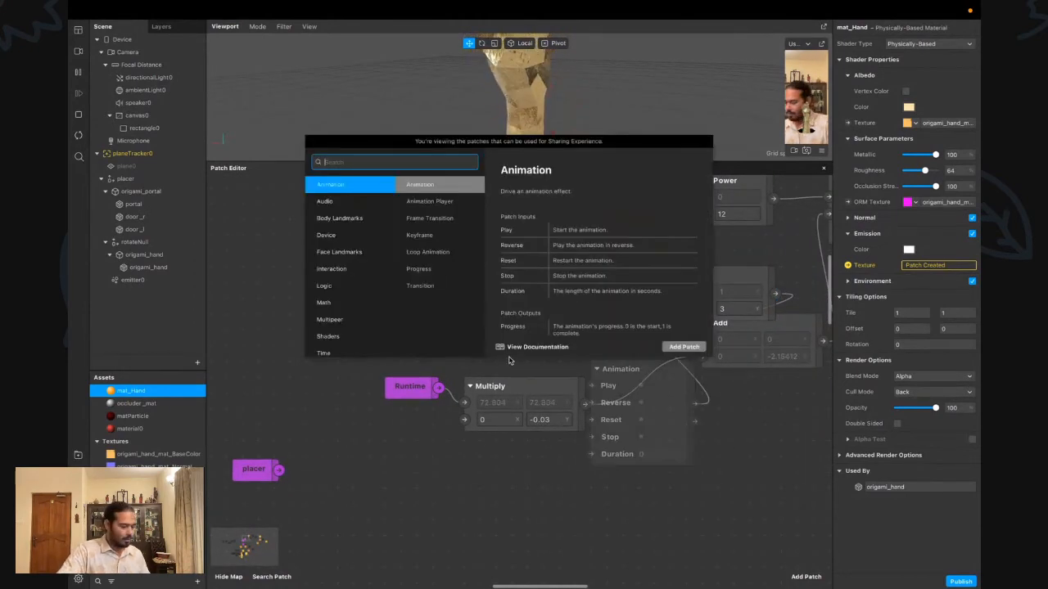
{"action": "type", "text": "value"}
{"action": "key", "text": "Return"}
{"action": "left_click_drag", "start_coordinate": [634, 373], "coordinate": [552, 342]}
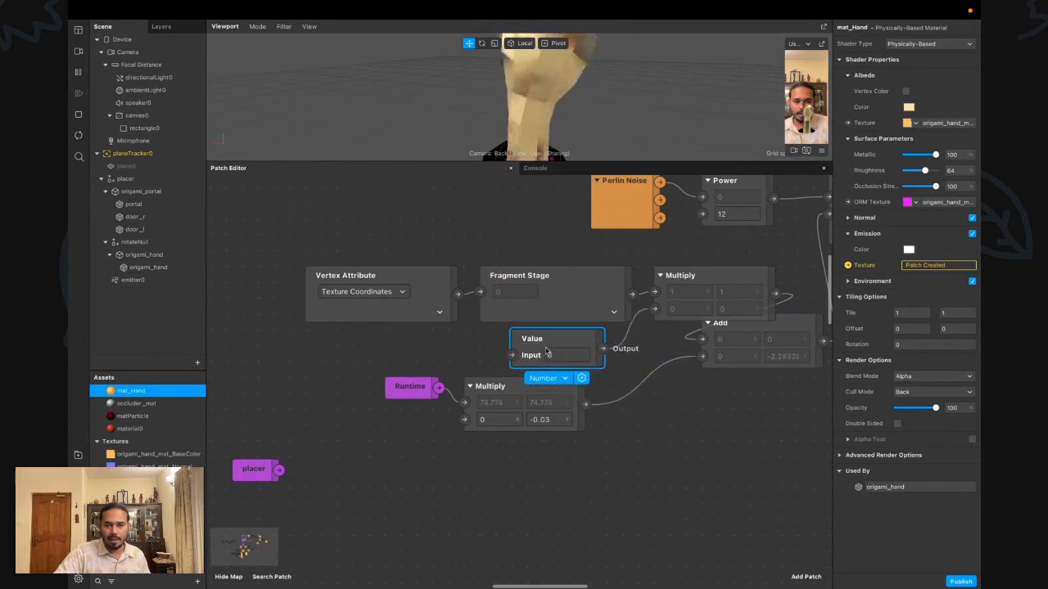
{"action": "left_click", "coordinate": [546, 377]}
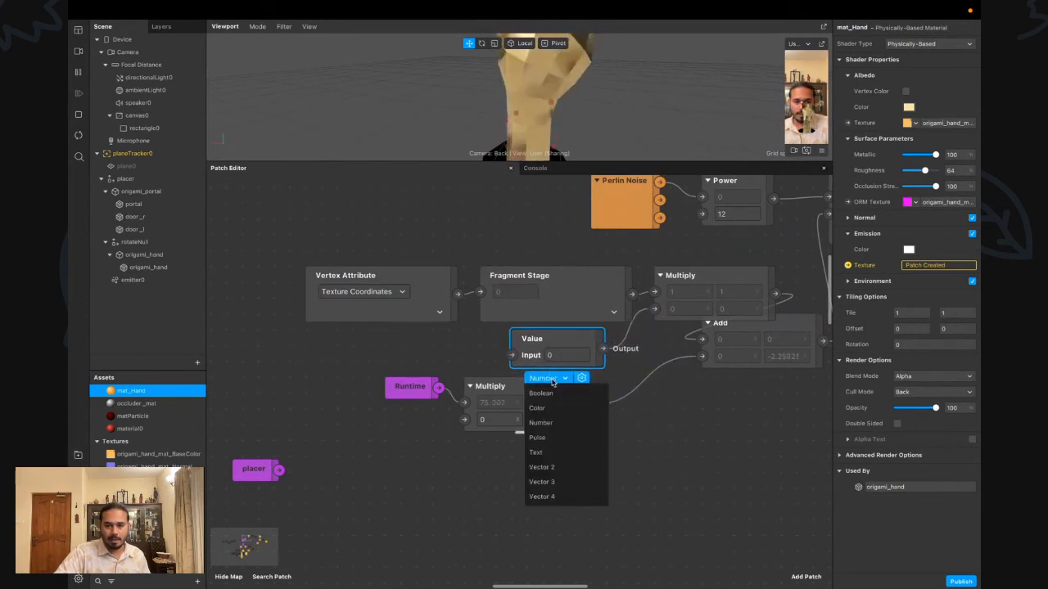
{"action": "left_click", "coordinate": [541, 466]}
Move the Vector 2 Value patch below Vertex Attribute and shift the Add patch clear of the Multiply patch
{"action": "left_click_drag", "start_coordinate": [613, 350], "coordinate": [328, 349]}
{"action": "left_click", "coordinate": [781, 459]}
{"action": "scroll", "coordinate": [722, 318], "scroll_direction": "right", "scroll_amount": 2}
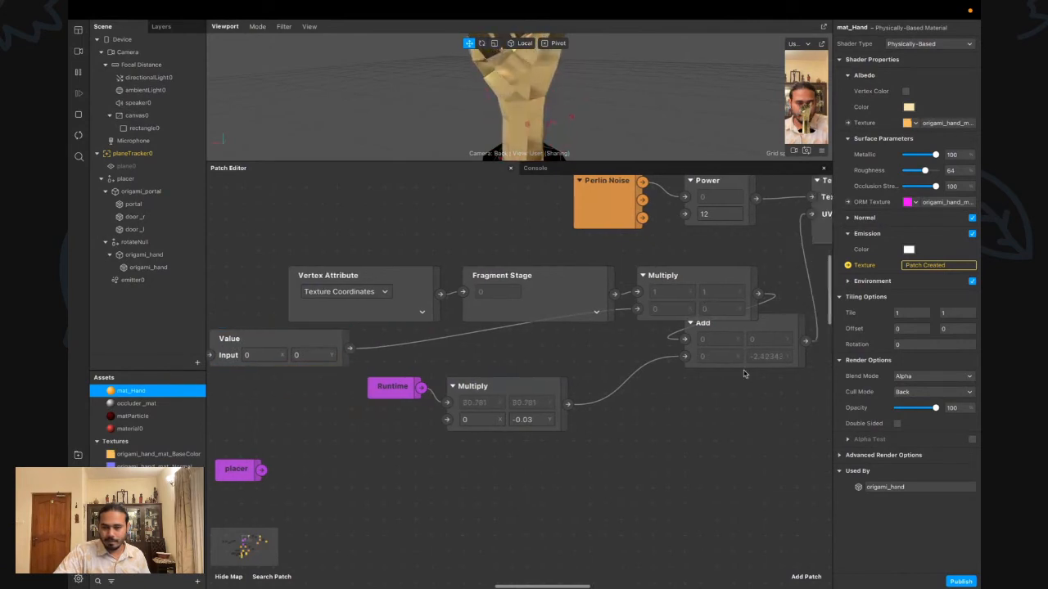
{"action": "left_click_drag", "start_coordinate": [709, 357], "coordinate": [756, 390]}
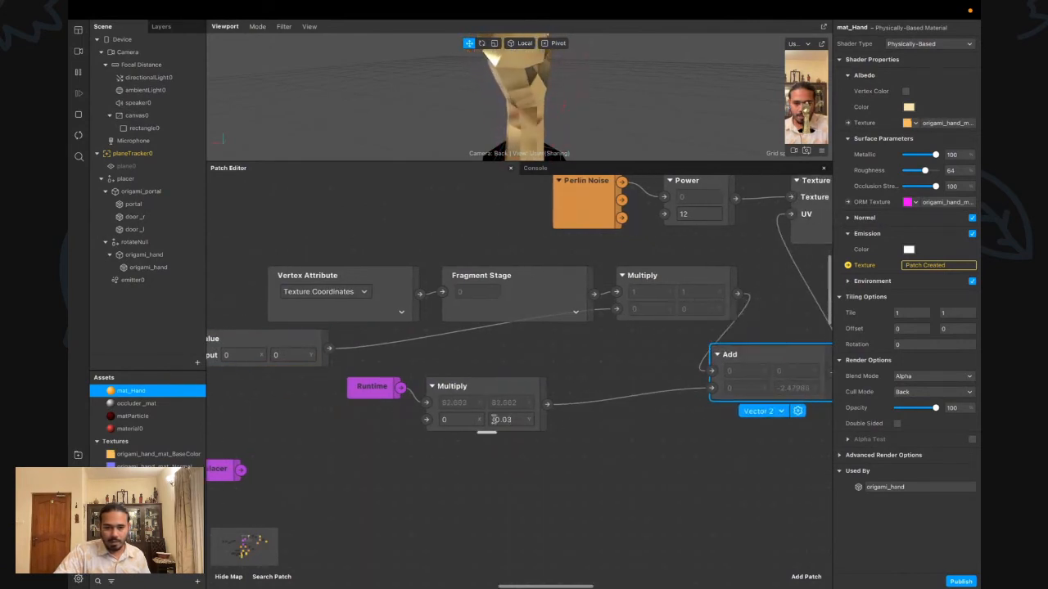
{"action": "scroll", "coordinate": [491, 418], "scroll_direction": "left", "scroll_amount": 2}
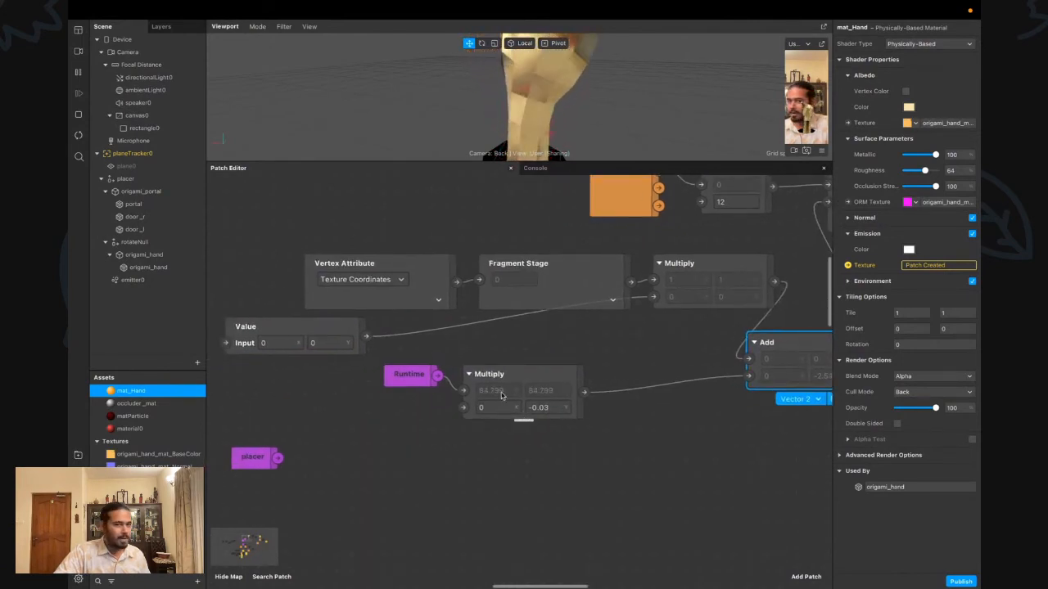
{"action": "right_click", "coordinate": [403, 420]}
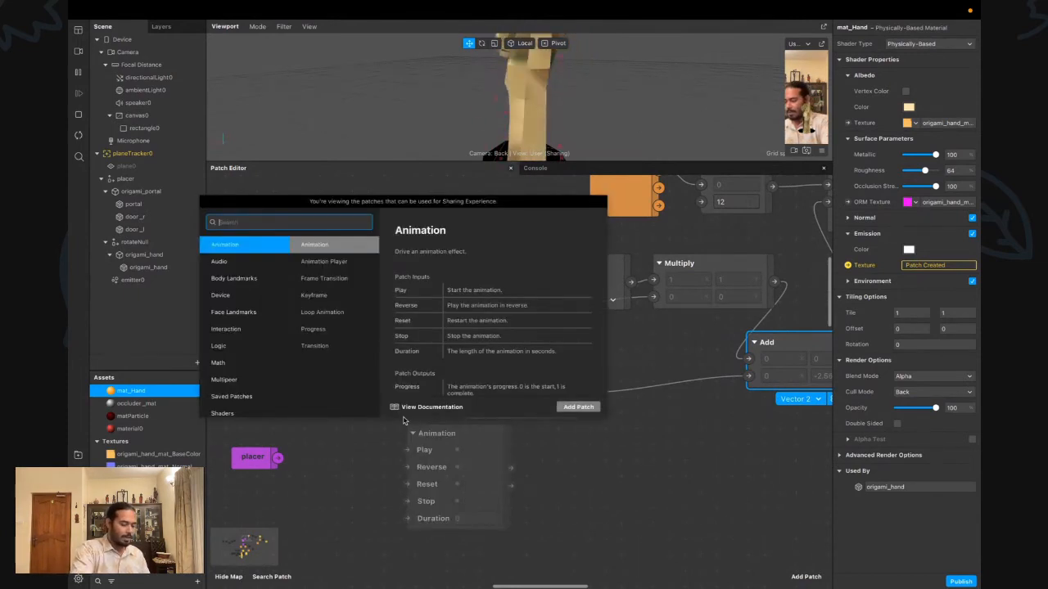
{"action": "type", "text": "value"}
{"action": "key", "text": "Return"}
{"action": "left_click", "coordinate": [442, 448]}
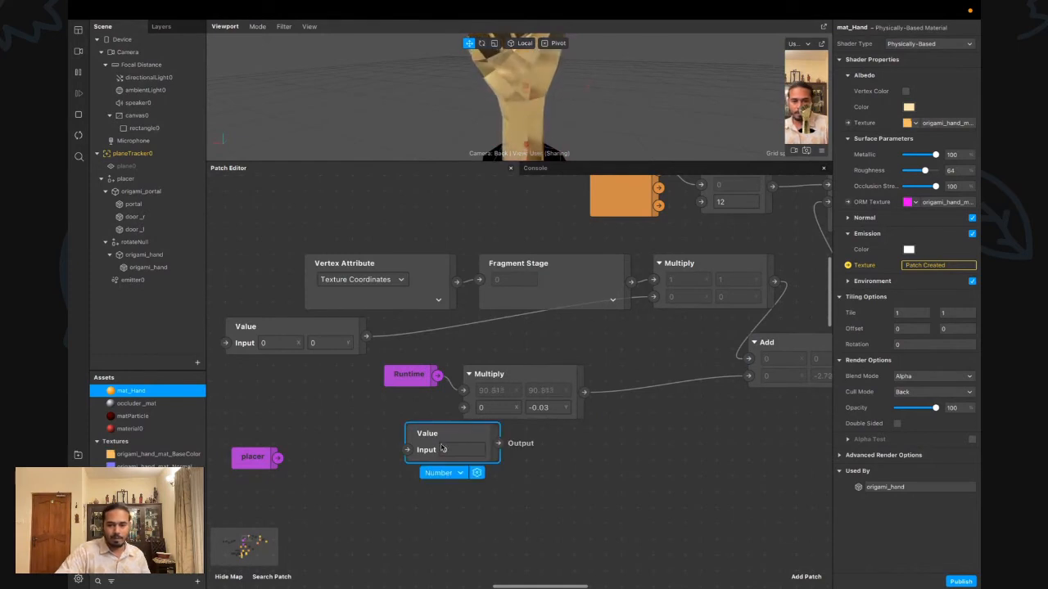
{"action": "left_click", "coordinate": [451, 473]}
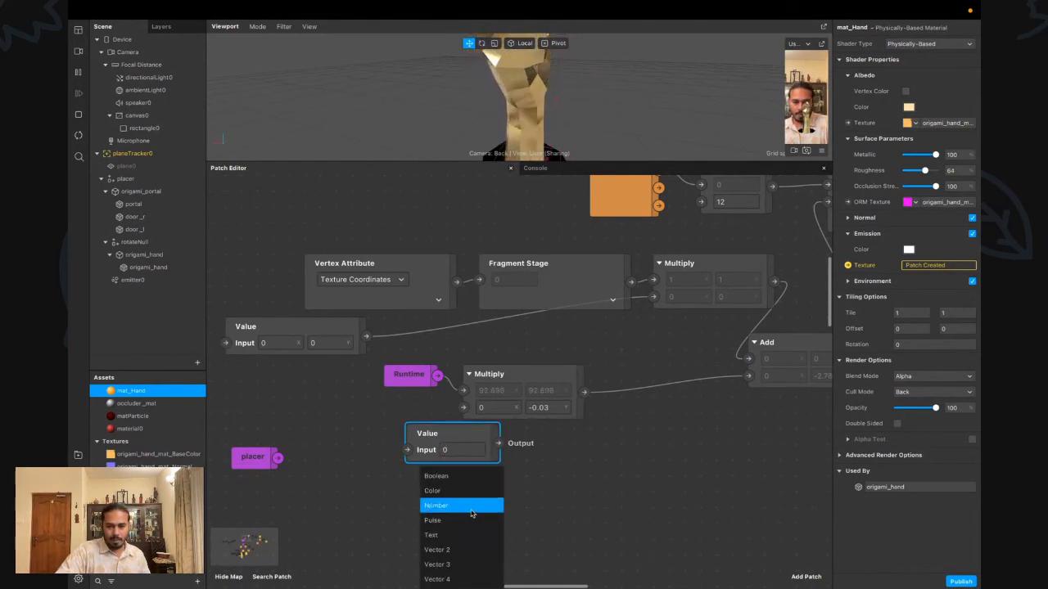
{"action": "left_click", "coordinate": [460, 550]}
{"action": "left_click_drag", "start_coordinate": [525, 445], "coordinate": [591, 504]}
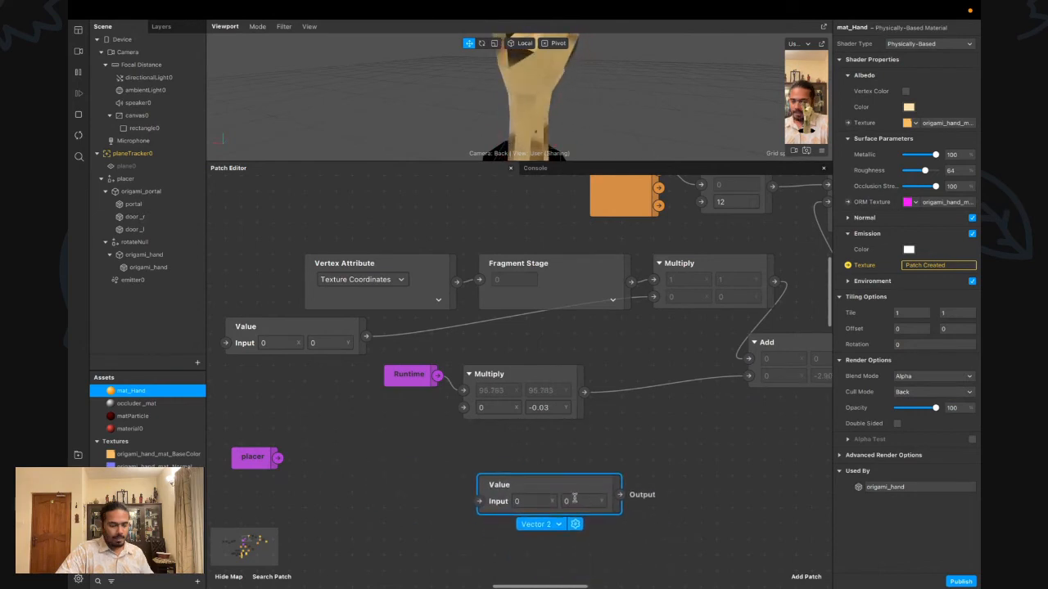
{"action": "key", "text": "Delete"}
Add a Pack patch below Runtime's Multiply patch and set its type to Vector 2
{"action": "double_click", "coordinate": [415, 442]}
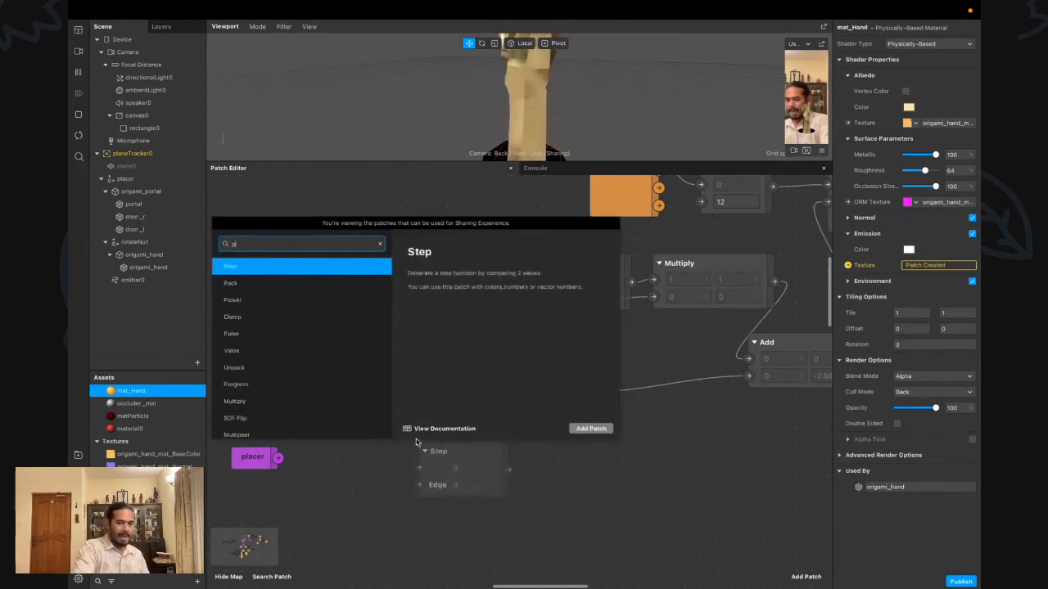
{"action": "type", "text": "pacl"}
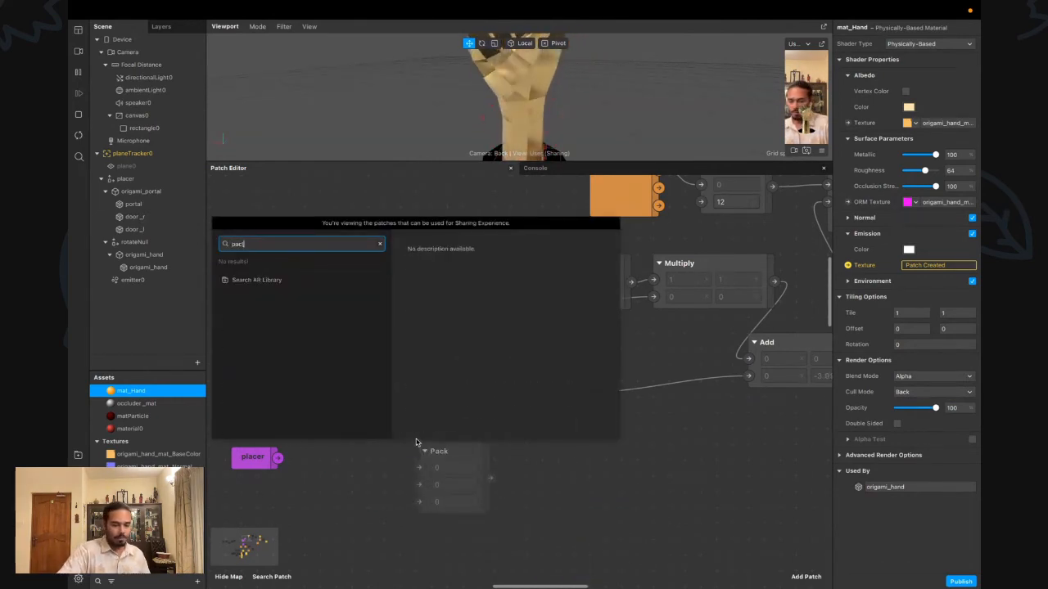
{"action": "key", "text": "BackSpace"}
{"action": "type", "text": "k"}
{"action": "key", "text": "Return"}
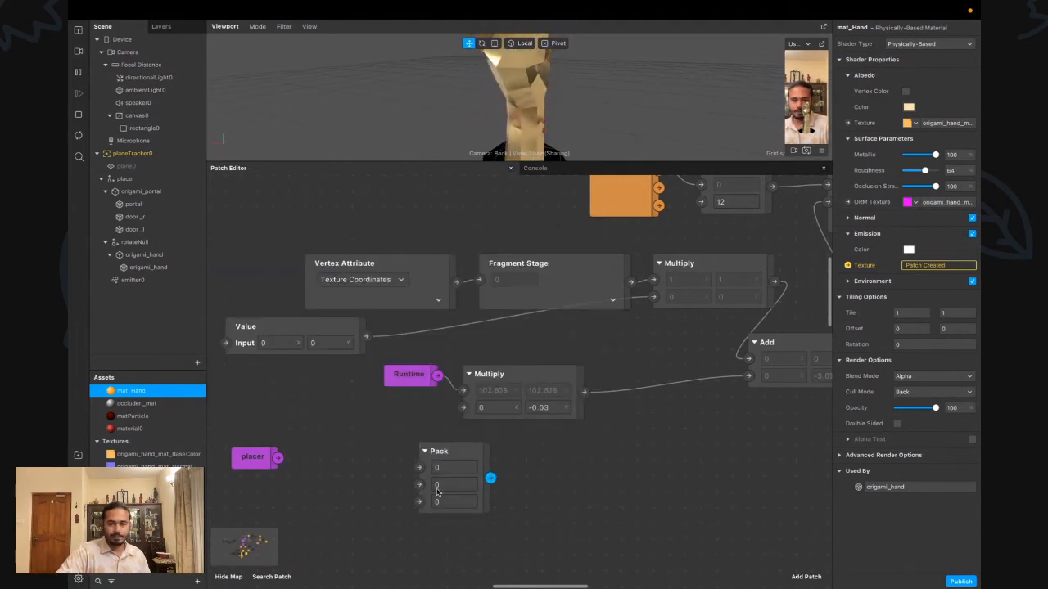
{"action": "left_click", "coordinate": [437, 494]}
{"action": "left_click", "coordinate": [449, 525]}
{"action": "left_click", "coordinate": [465, 538]}
Place the Pack patch below Runtime and connect its output to the second input of Runtime's Multiply patch
{"action": "left_click_drag", "start_coordinate": [457, 455], "coordinate": [390, 409]}
{"action": "left_click", "coordinate": [441, 435]}
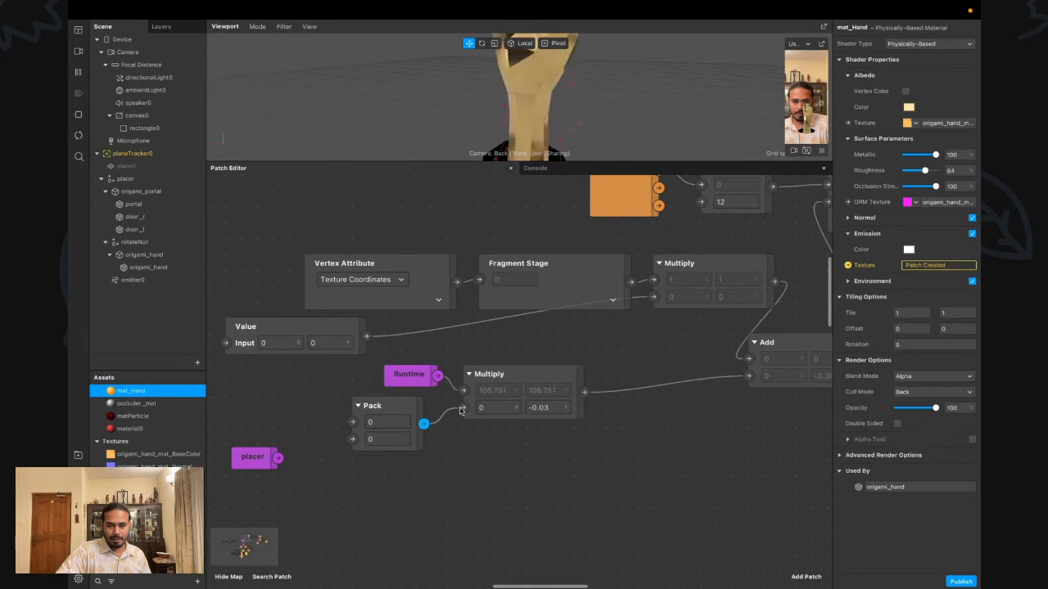
{"action": "left_click_drag", "start_coordinate": [460, 411], "coordinate": [463, 407]}
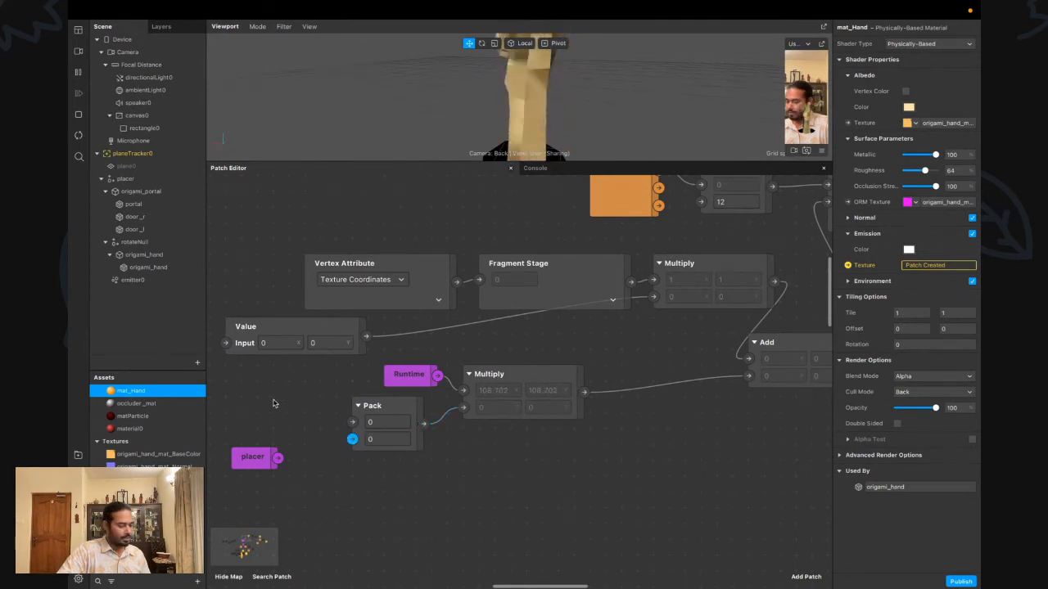
Add a Value patch feeding the Pack patch's second input, place it before Pack, and set it to -0.03
{"action": "type", "text": "v"}
{"action": "key", "text": "Return"}
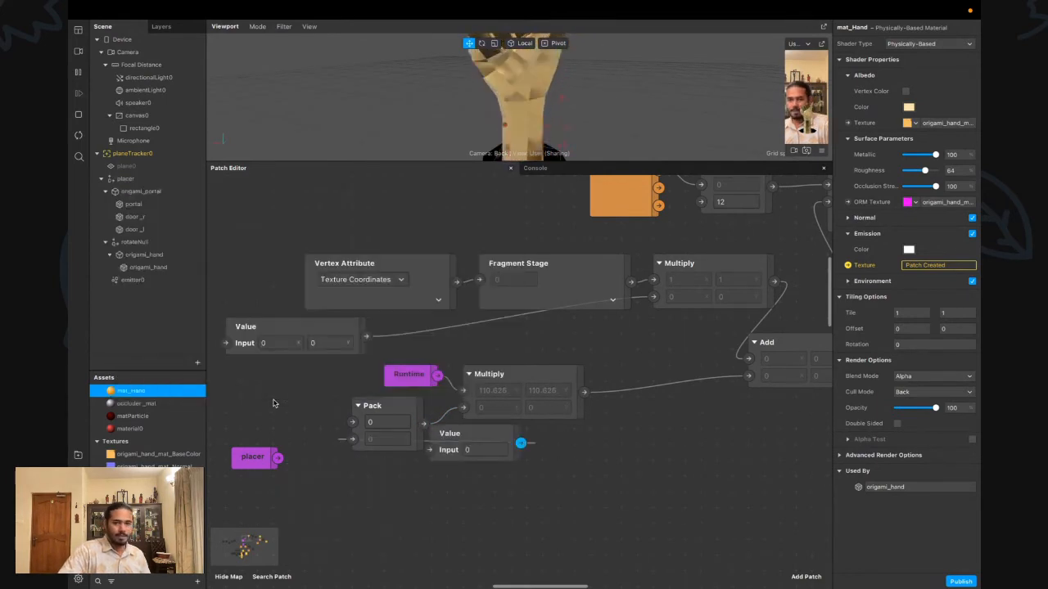
{"action": "left_click_drag", "start_coordinate": [496, 440], "coordinate": [277, 397]}
{"action": "left_click", "coordinate": [389, 407]}
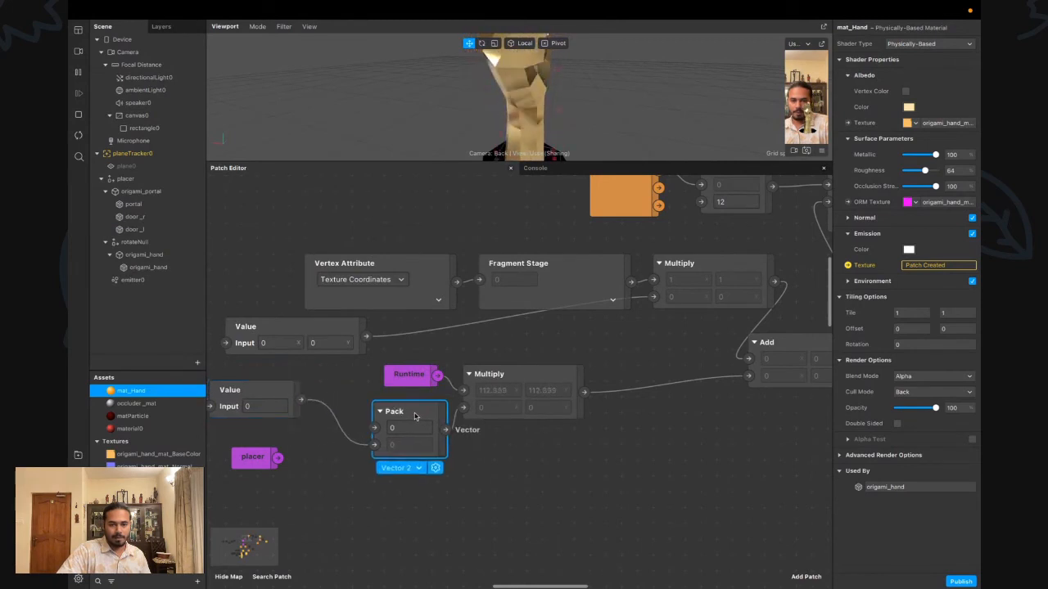
{"action": "left_click", "coordinate": [265, 406]}
{"action": "type", "text": "-0"}
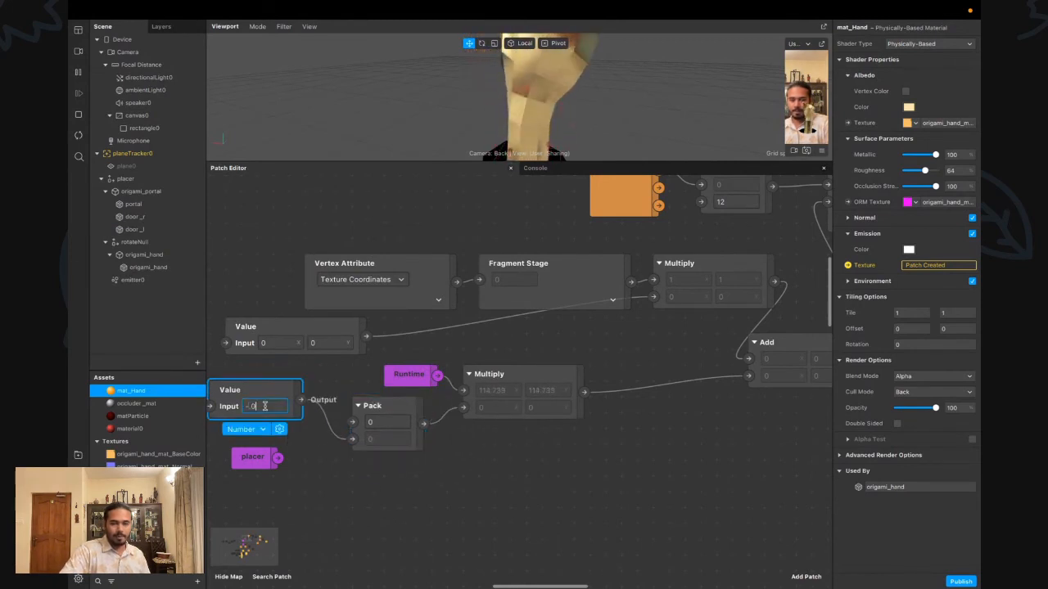
{"action": "type", "text": ".03"}
Set both components of the Vector 2 Value patch below Vertex Attribute to 0.1
{"action": "left_click", "coordinate": [277, 344]}
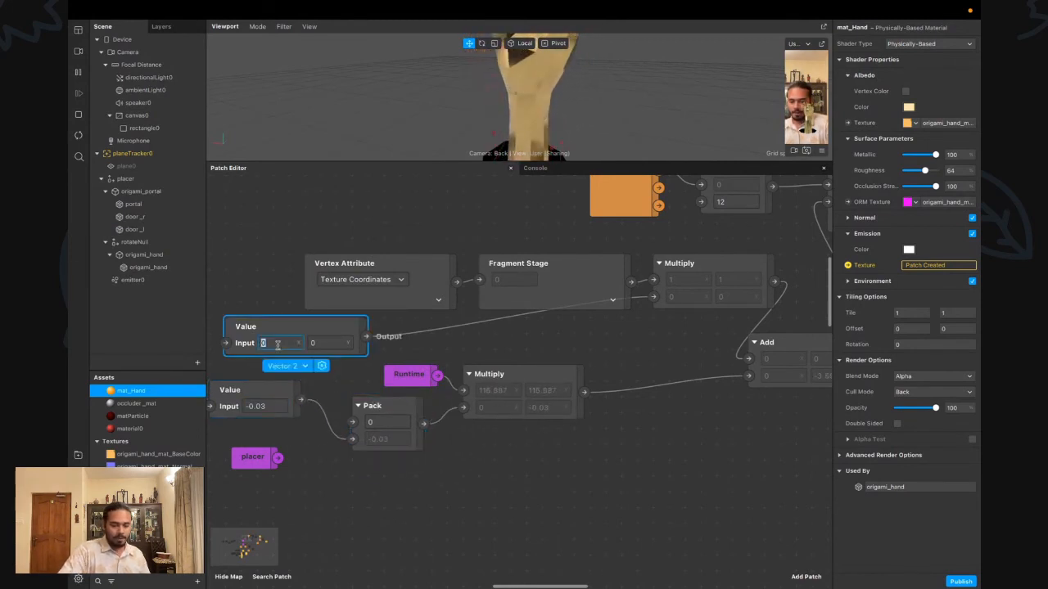
{"action": "key", "text": "Tab"}
{"action": "scroll", "coordinate": [277, 346], "scroll_direction": "right", "scroll_amount": 1}
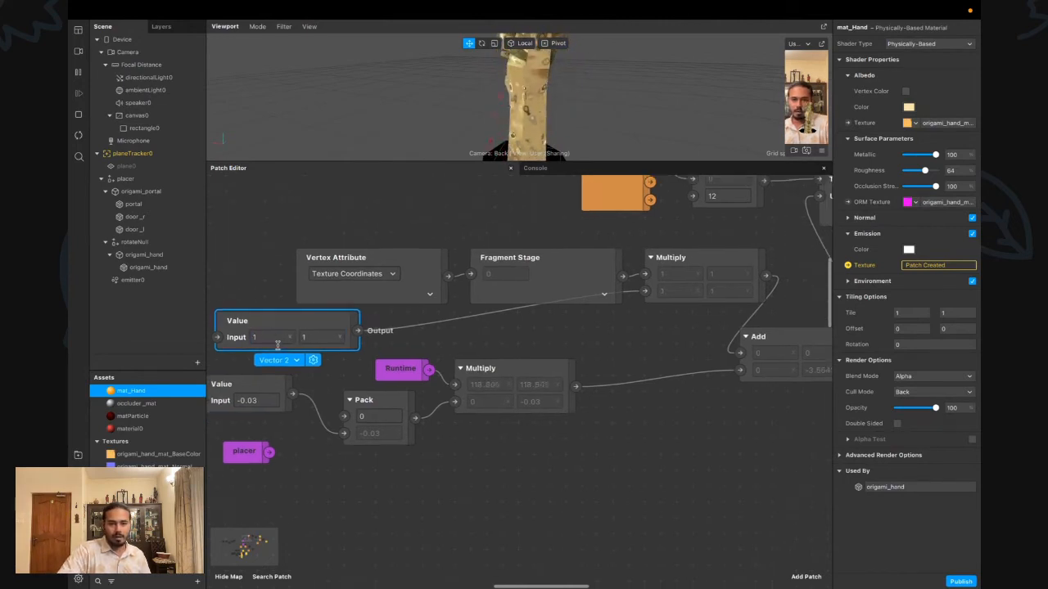
{"action": "scroll", "coordinate": [277, 345], "scroll_direction": "left", "scroll_amount": 3}
{"action": "scroll", "coordinate": [277, 345], "scroll_direction": "up", "scroll_amount": 1}
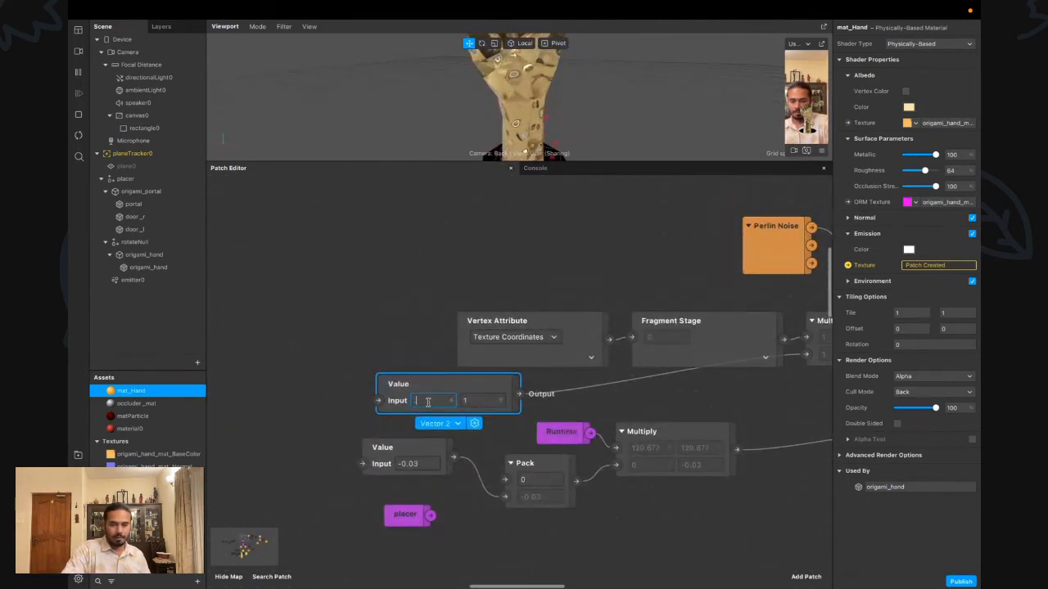
{"action": "type", "text": "0.1"}
{"action": "key", "text": "Tab"}
{"action": "left_click", "coordinate": [617, 512]}
Shift the Add patch farther away from the two Multiply patches so its incoming connection has more room
{"action": "scroll", "coordinate": [617, 512], "scroll_direction": "right", "scroll_amount": 3}
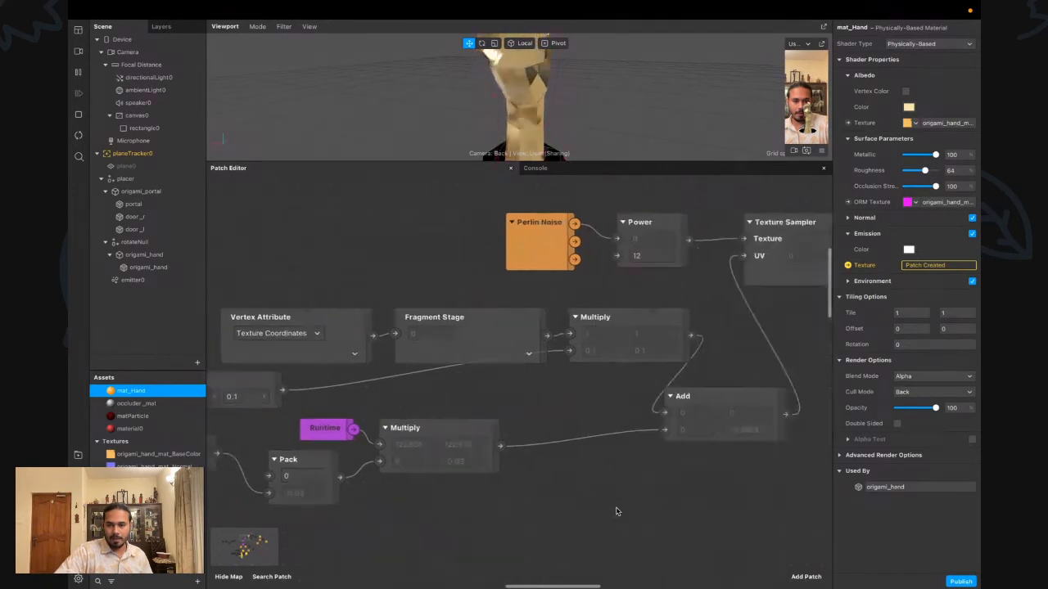
{"action": "left_click_drag", "start_coordinate": [713, 401], "coordinate": [760, 400]}
{"action": "left_click", "coordinate": [736, 479]}
{"action": "scroll", "coordinate": [737, 480], "scroll_direction": "right", "scroll_amount": 1}
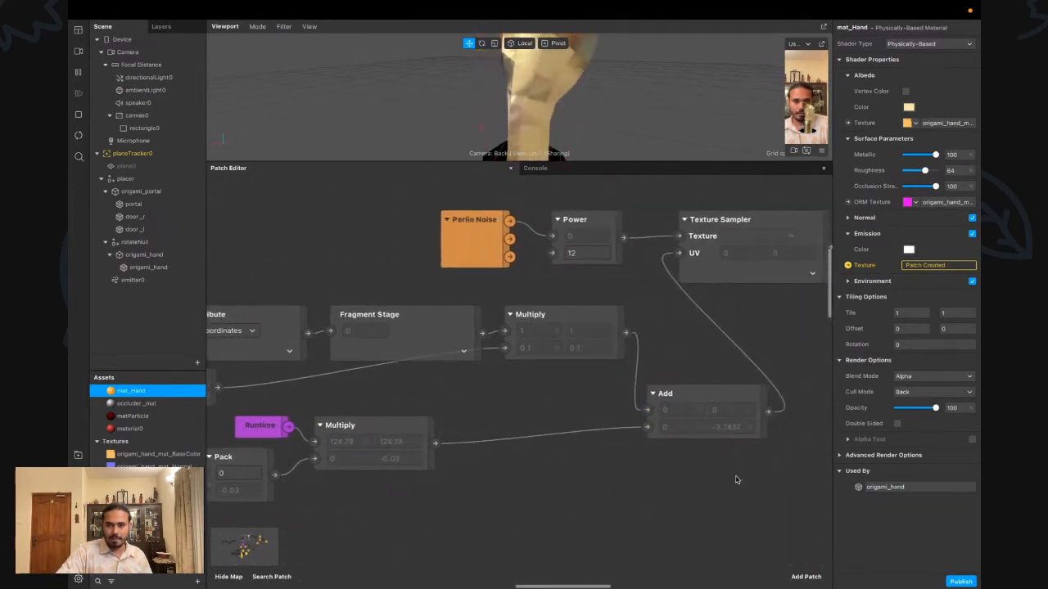
Add a Value patch feeding Power's second input, place it before Perlin Noise, and set it to 10
{"action": "left_click", "coordinate": [595, 238]}
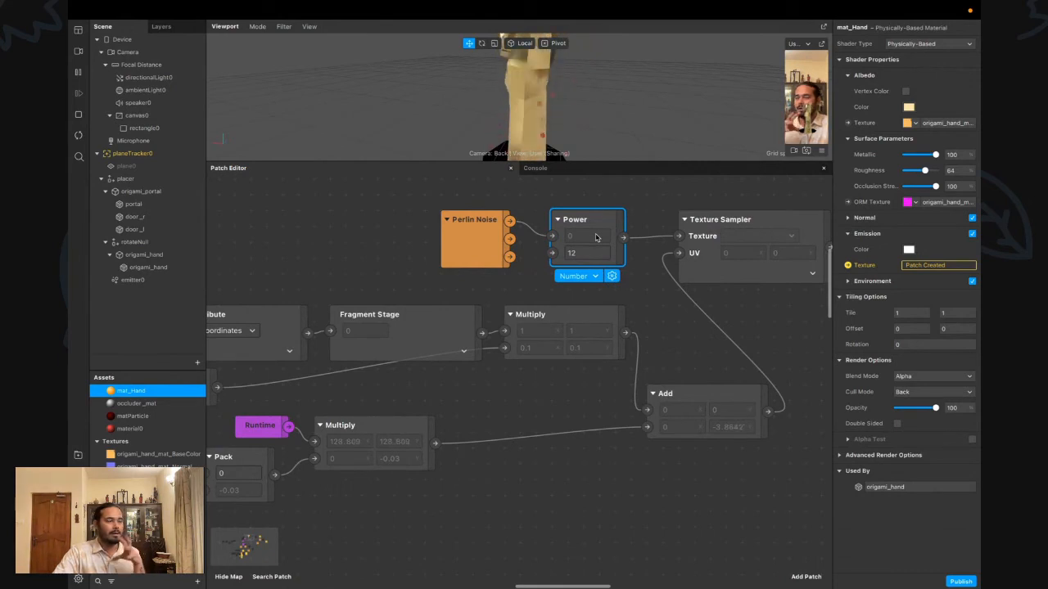
{"action": "left_click", "coordinate": [551, 256]}
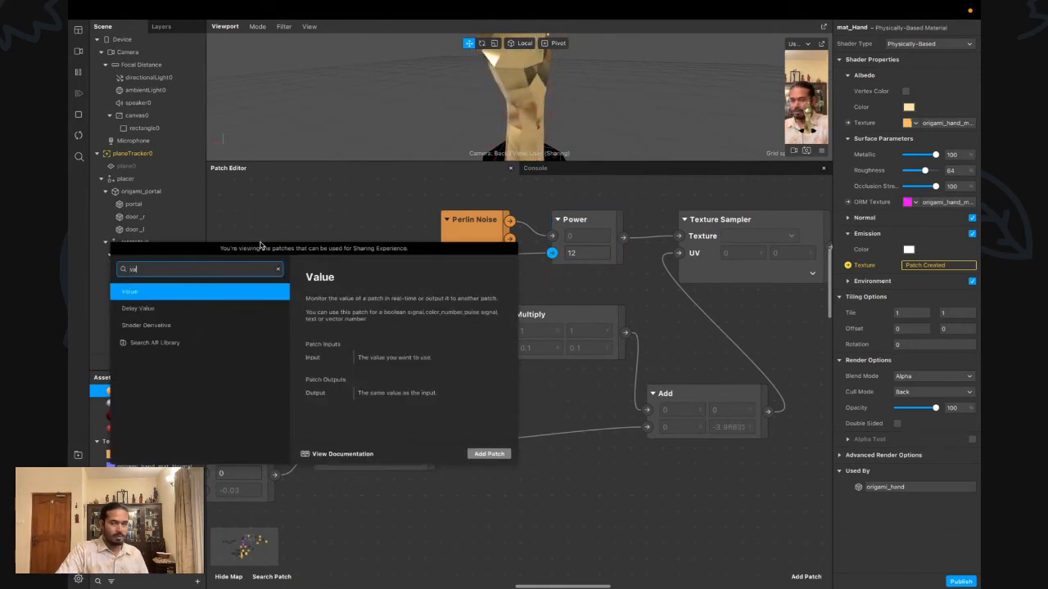
{"action": "key", "text": "Return"}
{"action": "left_click_drag", "start_coordinate": [325, 268], "coordinate": [263, 249]}
{"action": "left_click", "coordinate": [263, 250]}
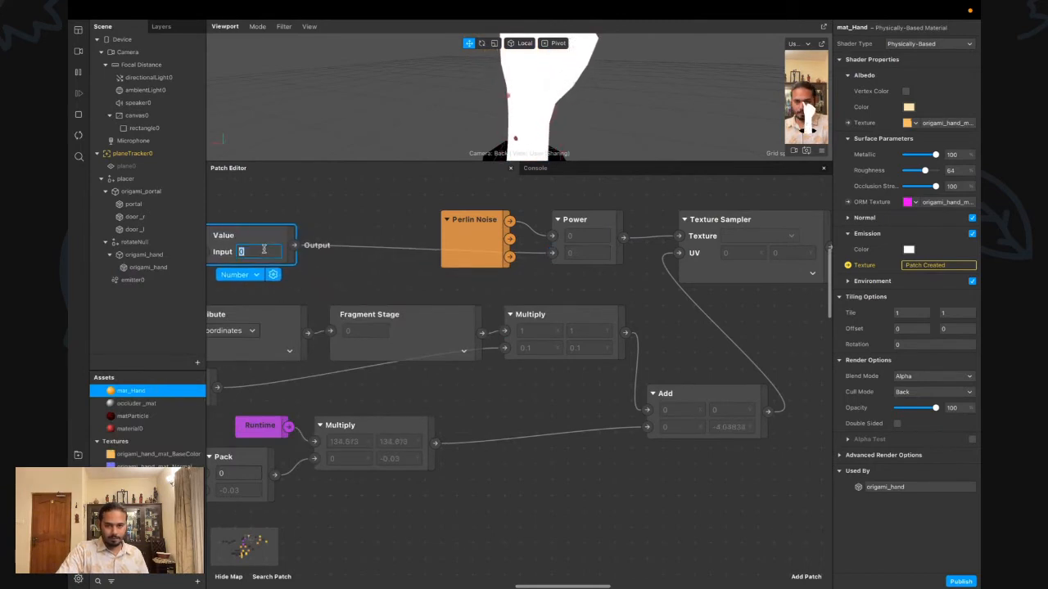
{"action": "scroll", "coordinate": [263, 250], "scroll_direction": "left", "scroll_amount": 3}
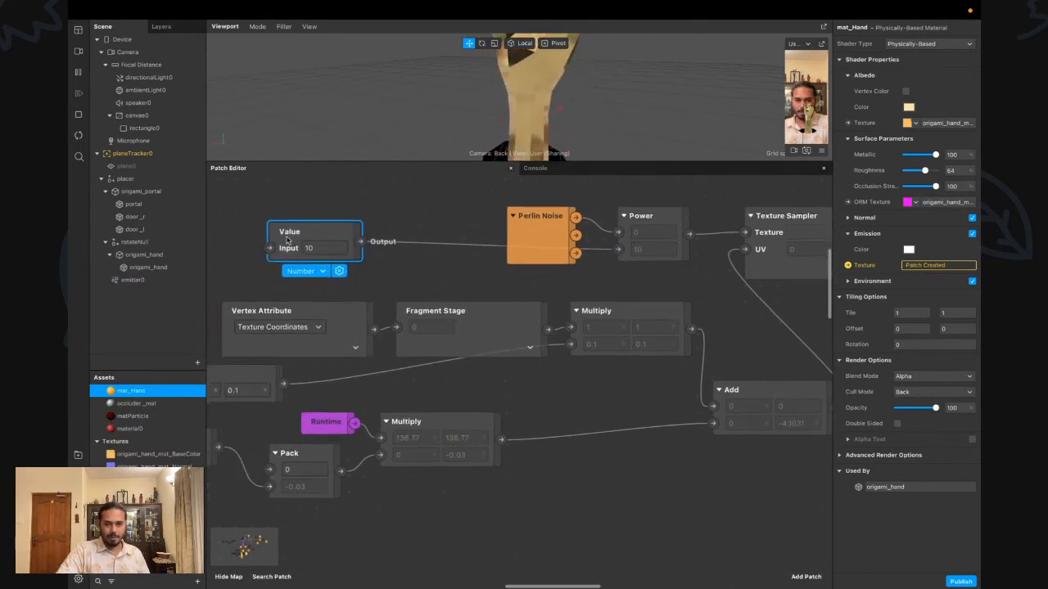
Move the Perlin Noise patch above the Value patch that feeds Power
{"action": "scroll", "coordinate": [551, 283], "scroll_direction": "right", "scroll_amount": 2}
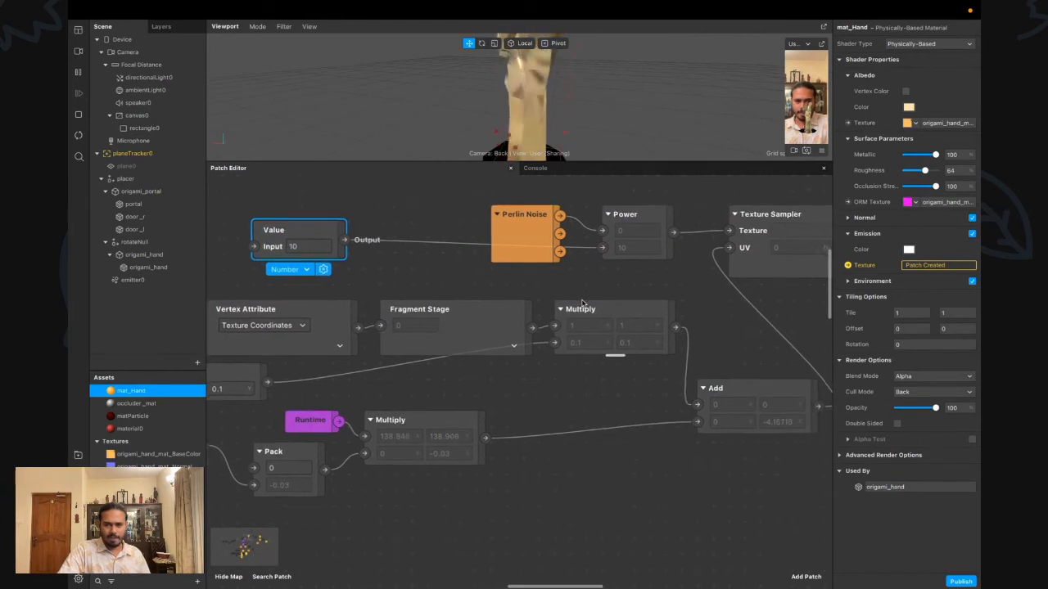
{"action": "left_click_drag", "start_coordinate": [536, 231], "coordinate": [308, 172]}
{"action": "scroll", "coordinate": [330, 330], "scroll_direction": "left", "scroll_amount": 4}
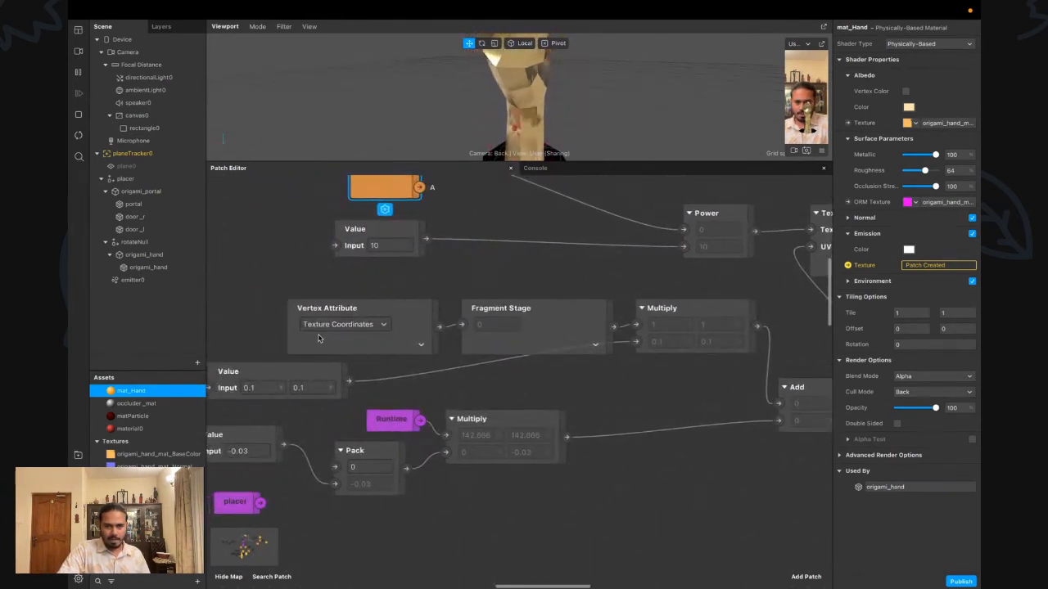
Group the Vertex Attribute, Fragment Stage, Runtime, Pack, both Multiply, Add, Power, Texture Sampler and first Shader Render Pass patches, leaving out Perlin Noise and the Value patches
{"action": "left_click", "coordinate": [344, 342]}
{"action": "left_click", "coordinate": [396, 425], "text": "shift"}
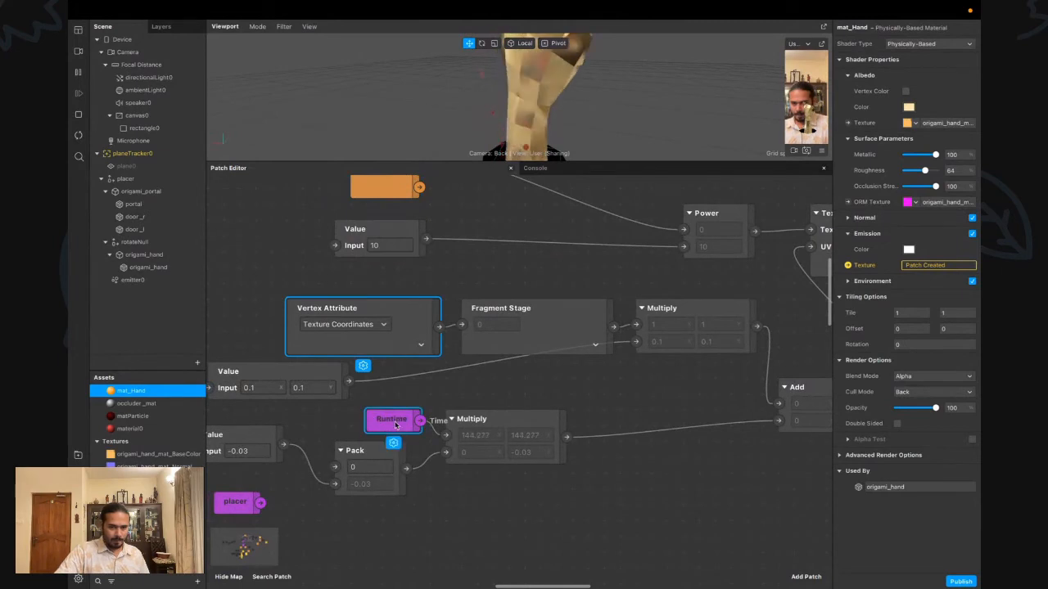
{"action": "left_click", "coordinate": [365, 455], "text": "shift"}
{"action": "left_click", "coordinate": [492, 422], "text": "shift"}
{"action": "left_click", "coordinate": [532, 315], "text": "shift"}
{"action": "scroll", "coordinate": [573, 344], "scroll_direction": "right", "scroll_amount": 4}
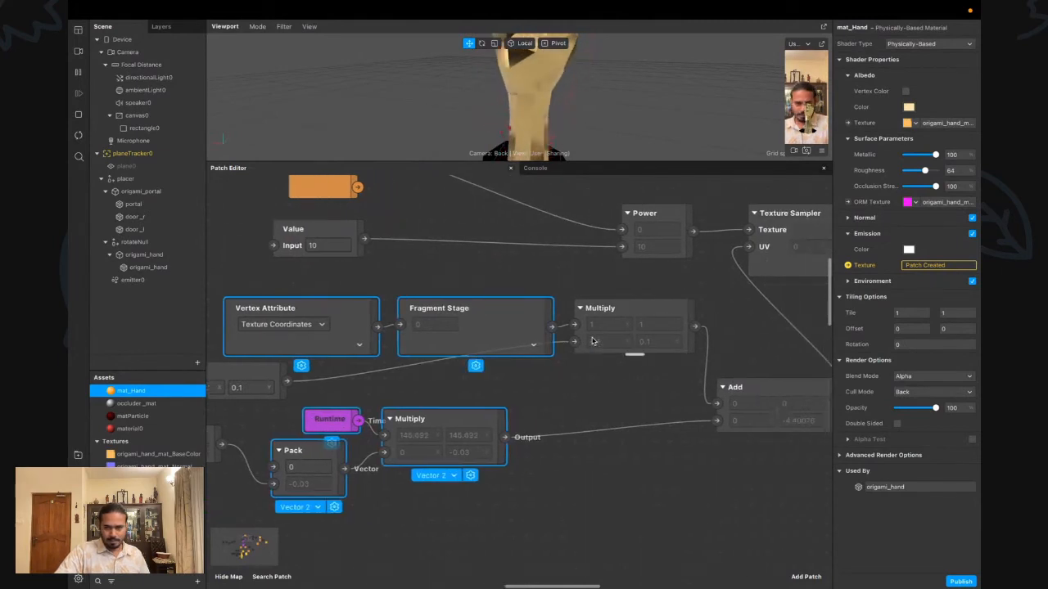
{"action": "left_click", "coordinate": [599, 331], "text": "shift"}
{"action": "scroll", "coordinate": [599, 331], "scroll_direction": "right", "scroll_amount": 7}
{"action": "left_click", "coordinate": [630, 389], "text": "shift"}
{"action": "left_click", "coordinate": [619, 245], "text": "shift"}
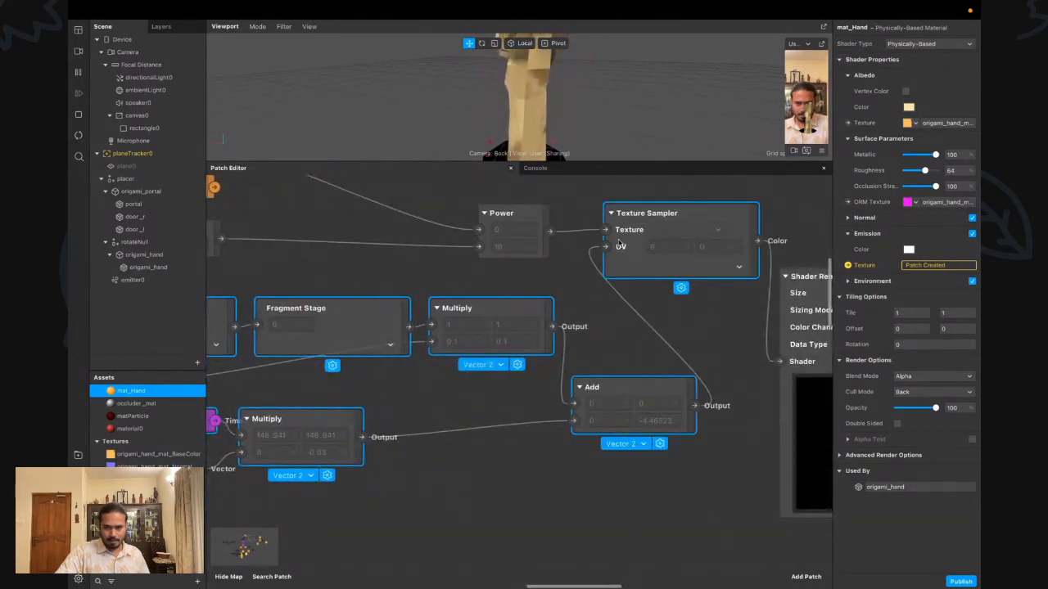
{"action": "left_click", "coordinate": [514, 233], "text": "shift"}
{"action": "scroll", "coordinate": [508, 327], "scroll_direction": "right", "scroll_amount": 12}
{"action": "scroll", "coordinate": [491, 352], "scroll_direction": "up", "scroll_amount": 5, "text": "ctrl"}
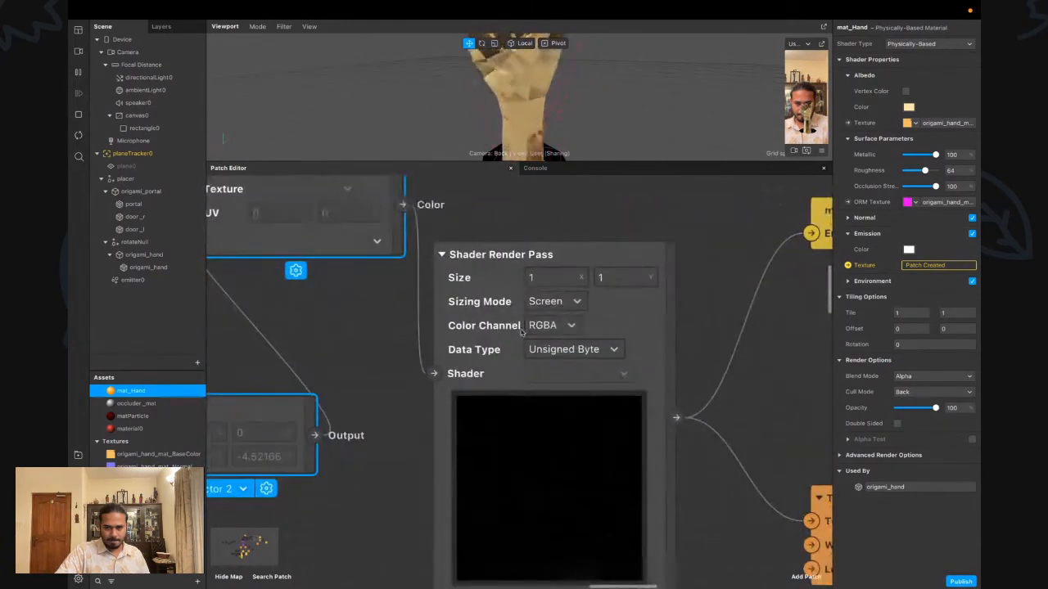
{"action": "left_click", "coordinate": [486, 373], "text": "shift"}
{"action": "scroll", "coordinate": [507, 399], "scroll_direction": "down", "scroll_amount": 6, "text": "ctrl"}
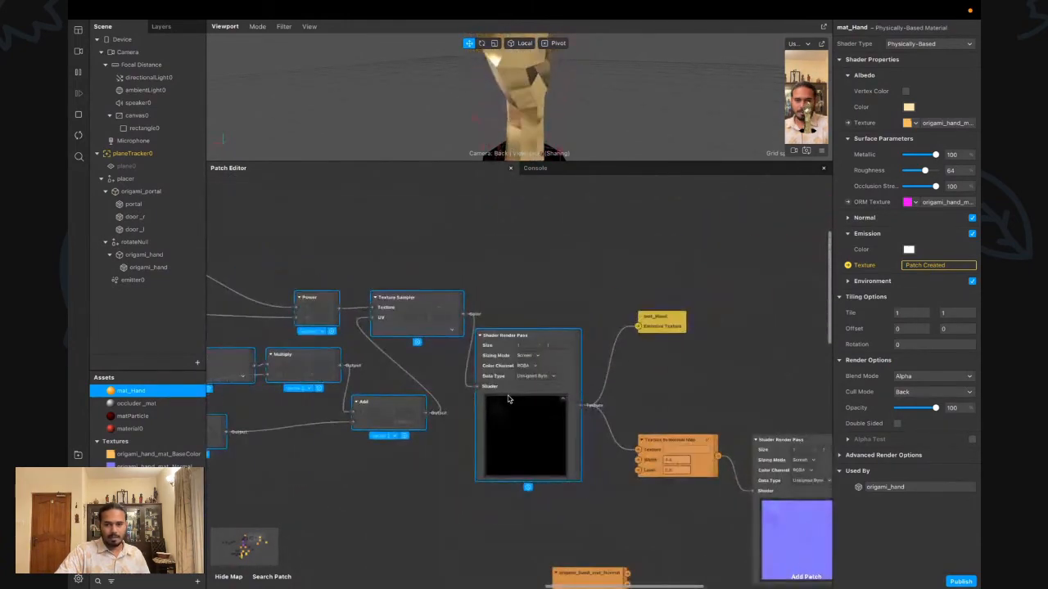
{"action": "scroll", "coordinate": [432, 409], "scroll_direction": "left", "scroll_amount": 5}
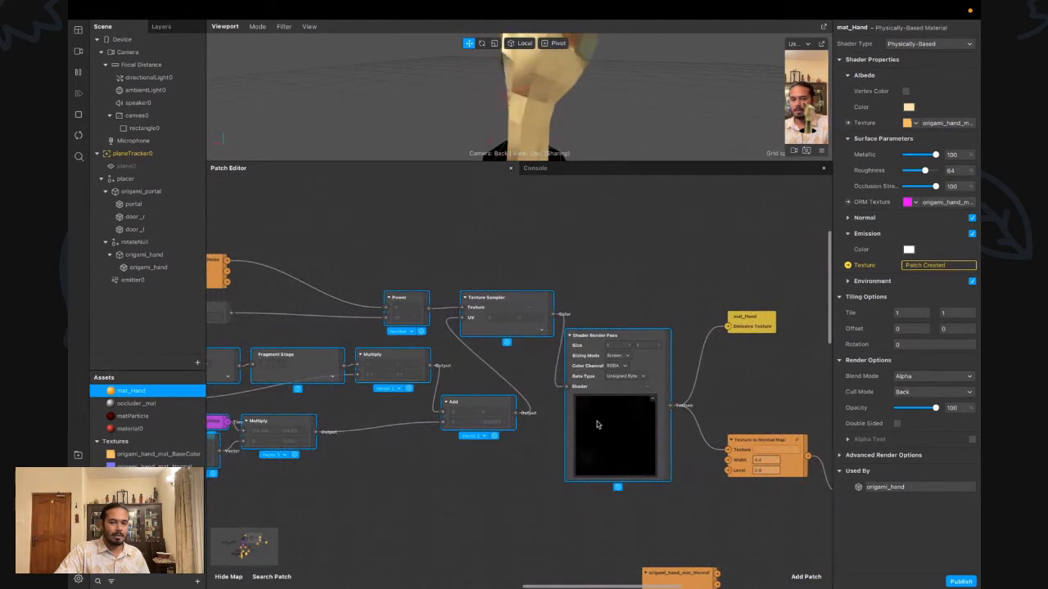
{"action": "scroll", "coordinate": [524, 418], "scroll_direction": "left", "scroll_amount": 4}
{"action": "right_click", "coordinate": [385, 360]}
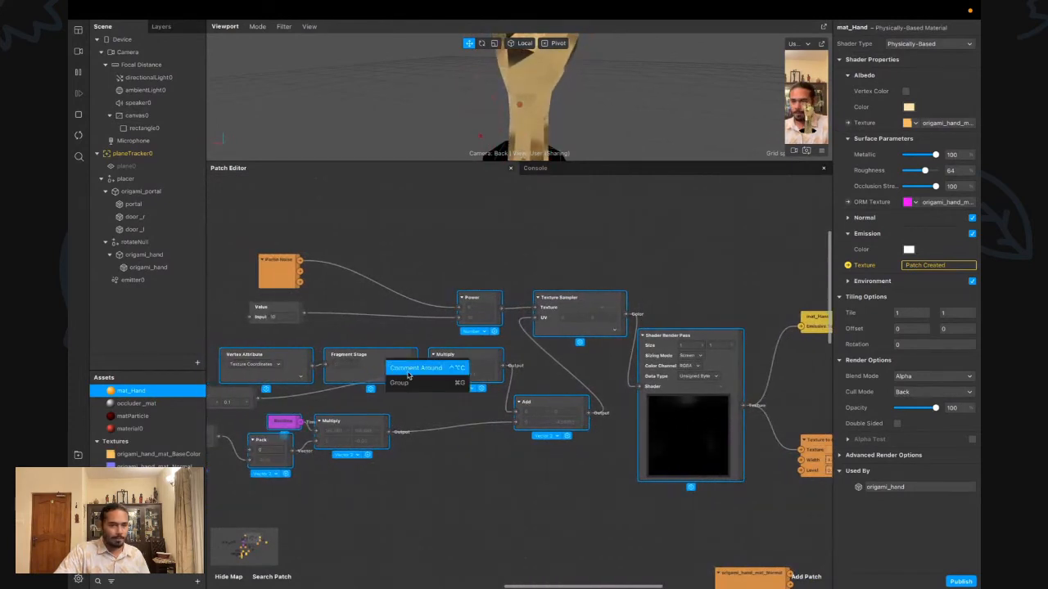
{"action": "left_click", "coordinate": [410, 382]}
Move the Perlin Noise patch and the three Value patches closer to the inputs of New Group
{"action": "scroll", "coordinate": [410, 381], "scroll_direction": "left", "scroll_amount": 3}
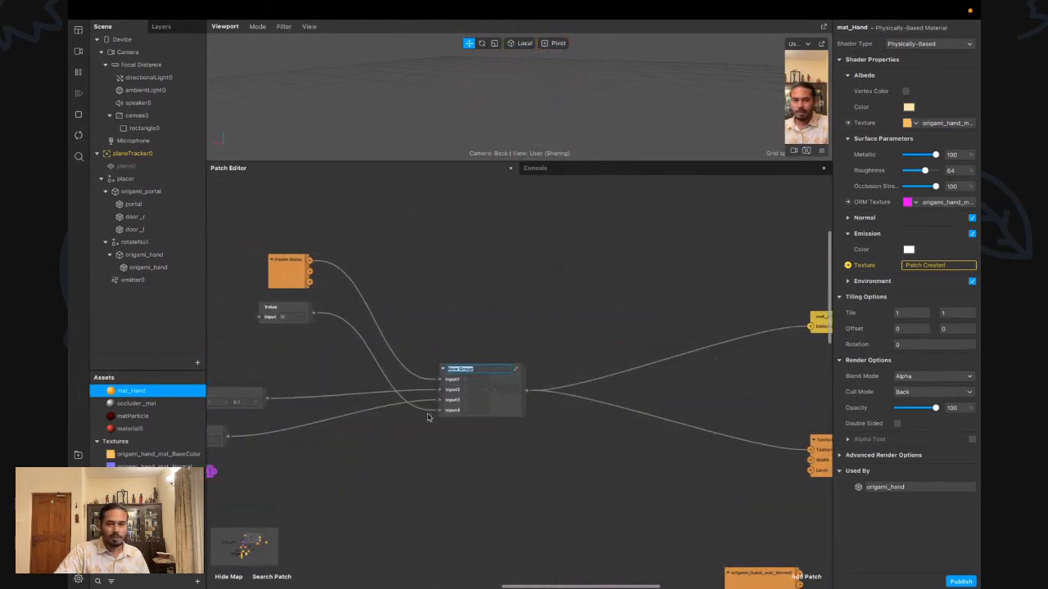
{"action": "left_click_drag", "start_coordinate": [241, 380], "coordinate": [371, 426]}
{"action": "left_click_drag", "start_coordinate": [234, 471], "coordinate": [390, 469]}
{"action": "left_click_drag", "start_coordinate": [302, 271], "coordinate": [420, 365]}
{"action": "scroll", "coordinate": [436, 388], "scroll_direction": "up", "scroll_amount": 3}
{"action": "scroll", "coordinate": [436, 389], "scroll_direction": "down", "scroll_amount": 3}
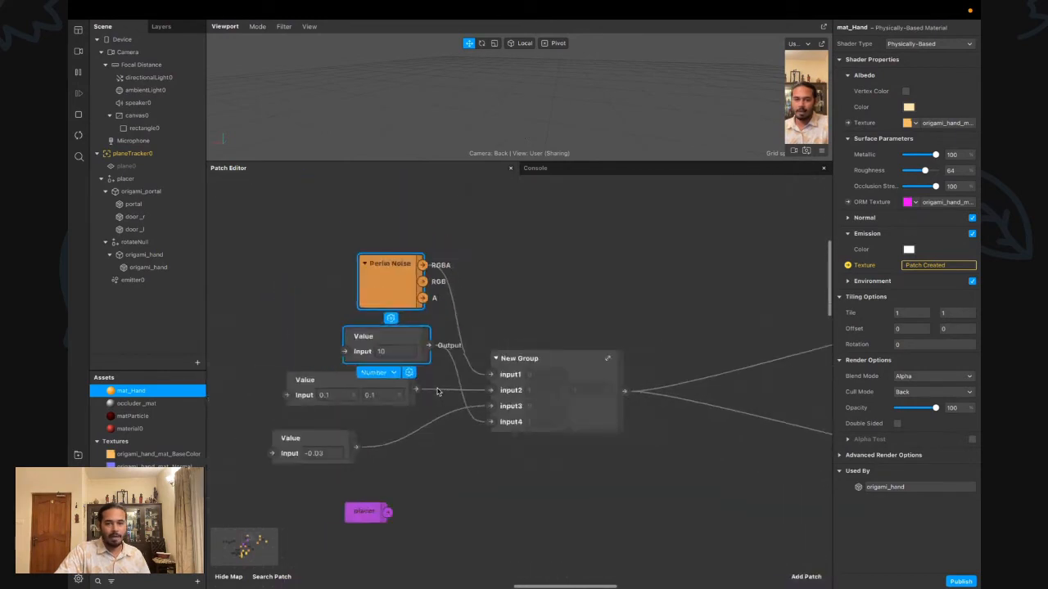
{"action": "scroll", "coordinate": [441, 398], "scroll_direction": "up", "scroll_amount": 5}
{"action": "scroll", "coordinate": [423, 398], "scroll_direction": "down", "scroll_amount": 5}
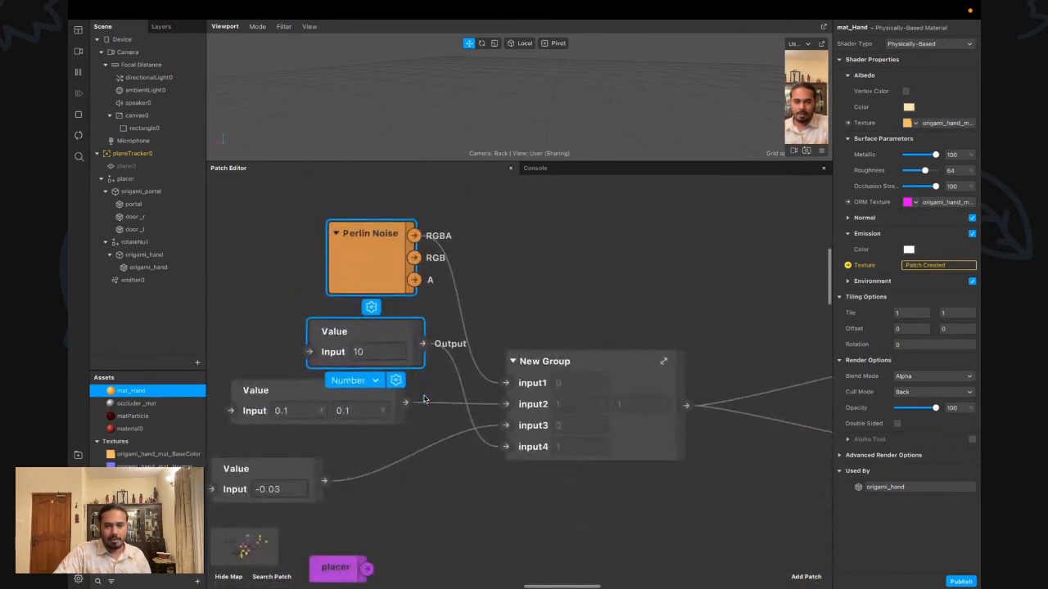
{"action": "left_click_drag", "start_coordinate": [372, 280], "coordinate": [392, 280]}
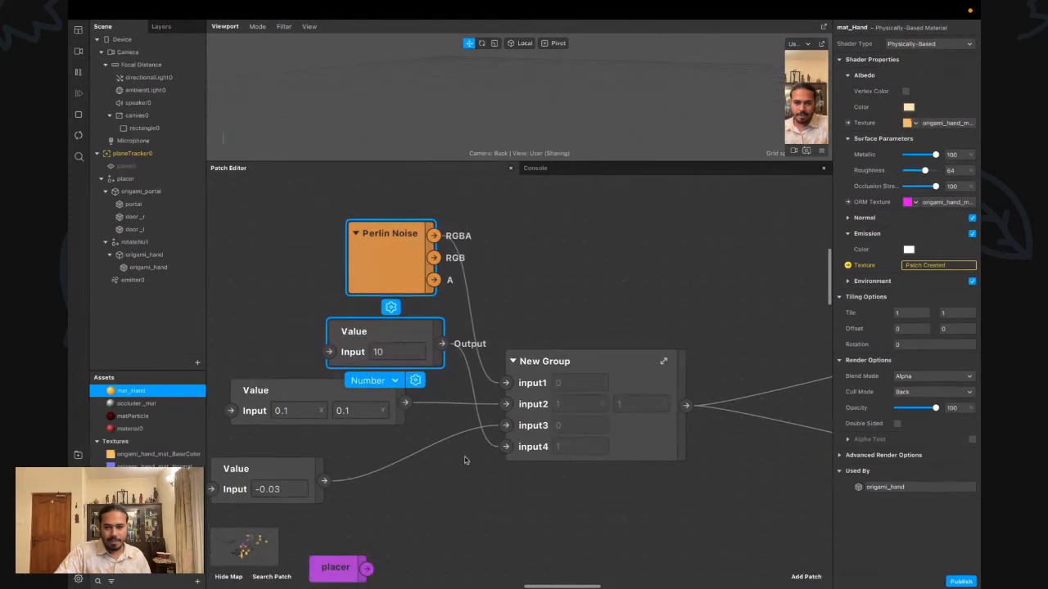
Place the Value patch set to 10 below New Group's input4 and bring the other two Value patches closer to their inputs
{"action": "left_click", "coordinate": [360, 384]}
{"action": "left_click_drag", "start_coordinate": [368, 362], "coordinate": [467, 522]}
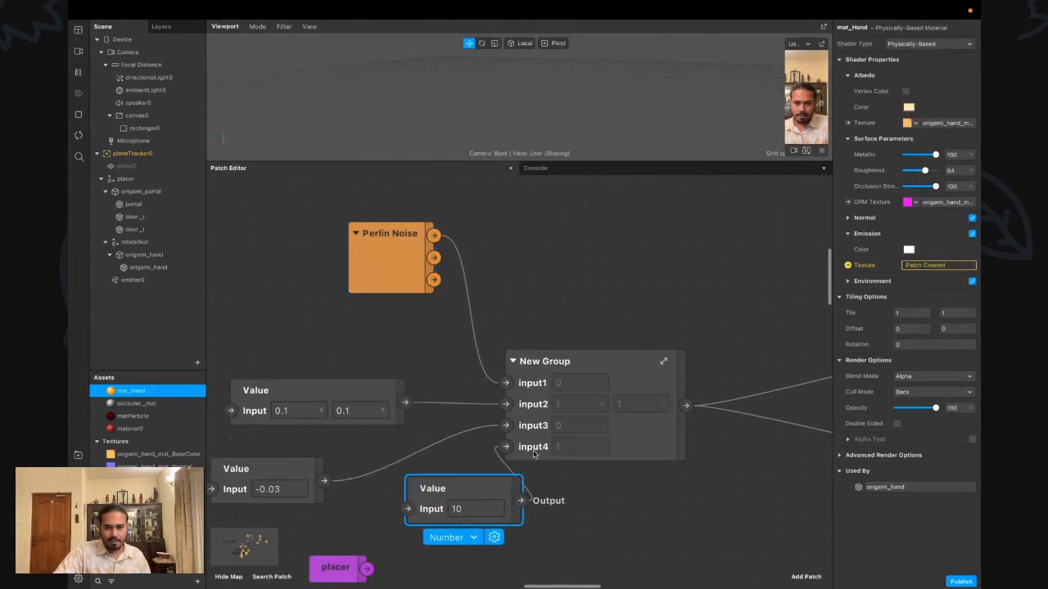
{"action": "left_click_drag", "start_coordinate": [281, 458], "coordinate": [378, 438]}
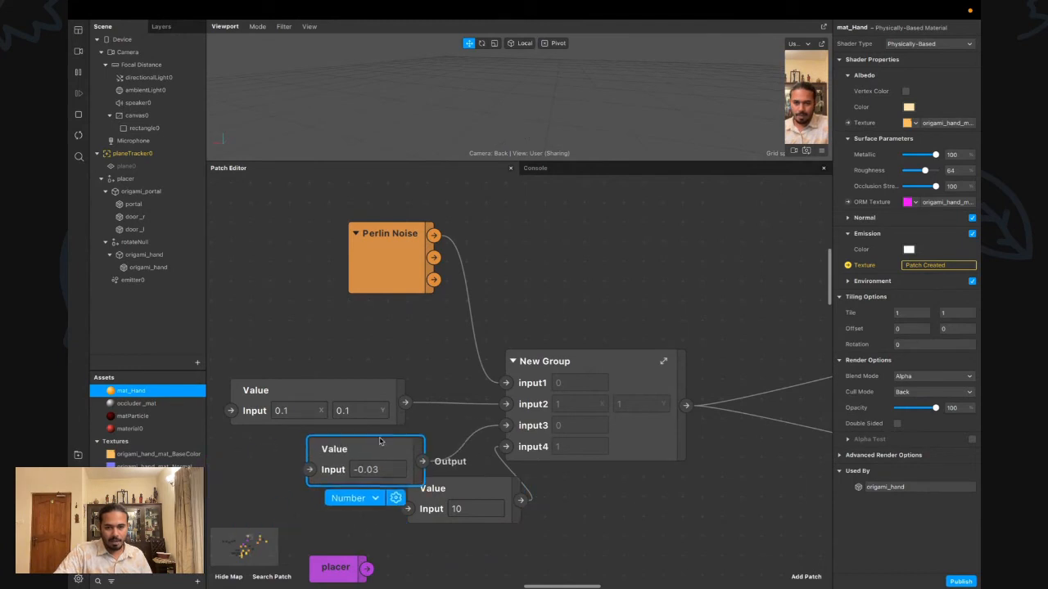
{"action": "left_click_drag", "start_coordinate": [340, 400], "coordinate": [396, 379]}
In New Group's properties, rename input1 to NoiseTexture and set its type to Texture
{"action": "double_click", "coordinate": [588, 394]}
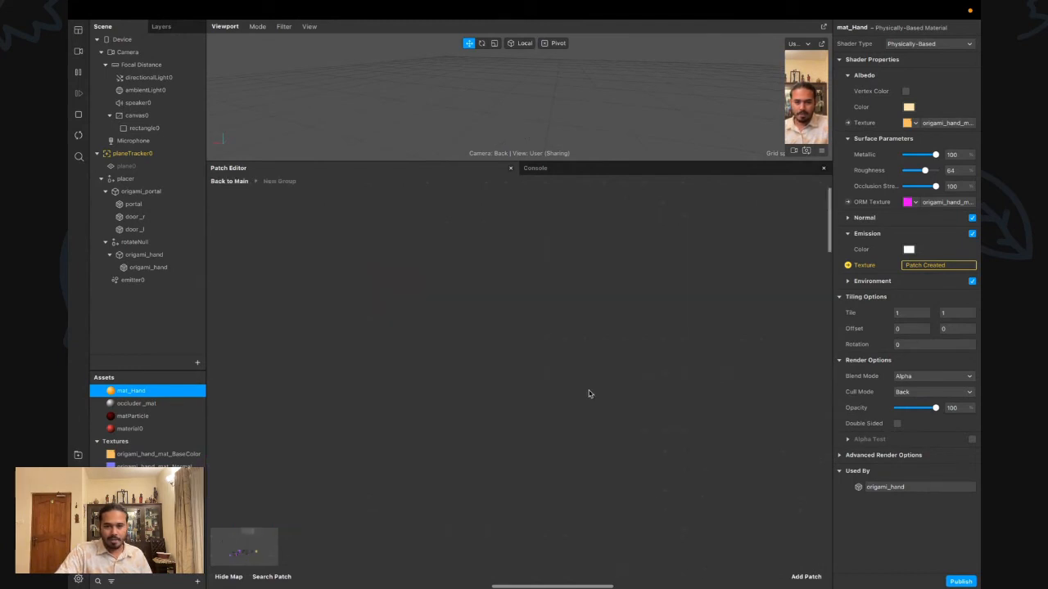
{"action": "left_click", "coordinate": [229, 181]}
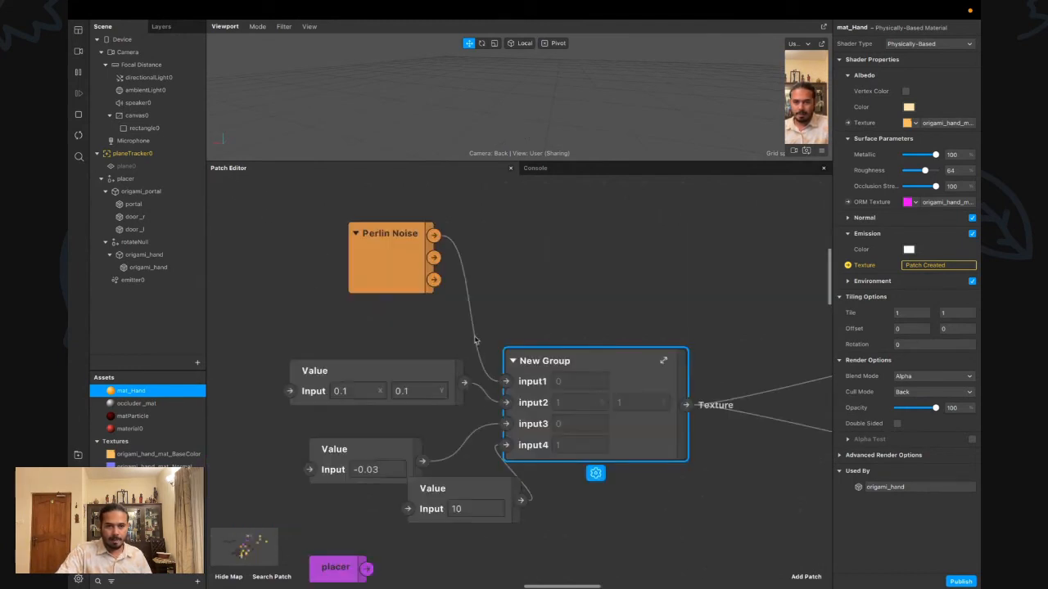
{"action": "right_click", "coordinate": [617, 378]}
{"action": "left_click", "coordinate": [646, 442]}
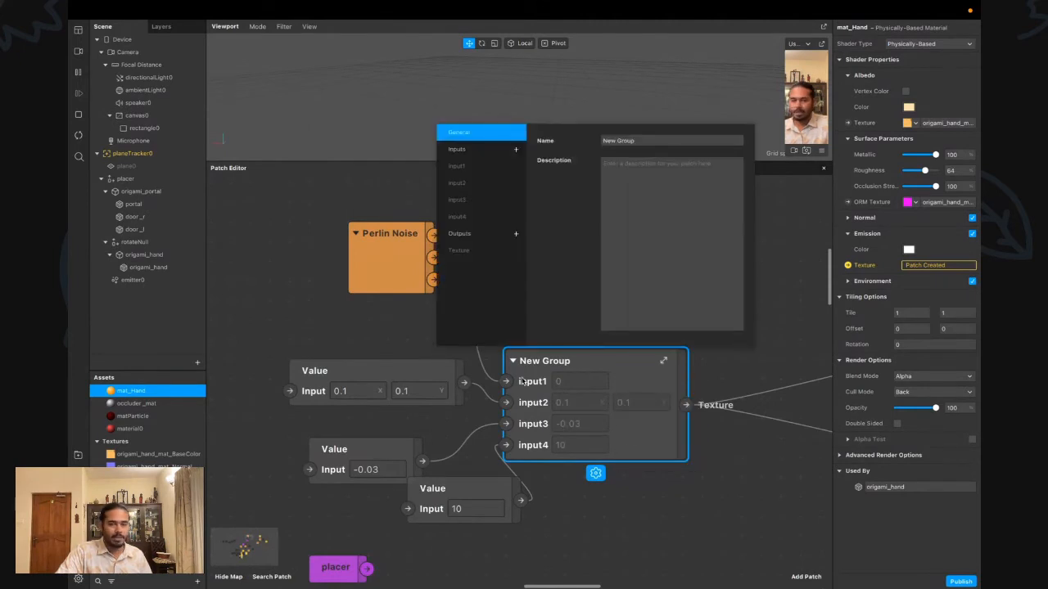
{"action": "left_click", "coordinate": [457, 165]}
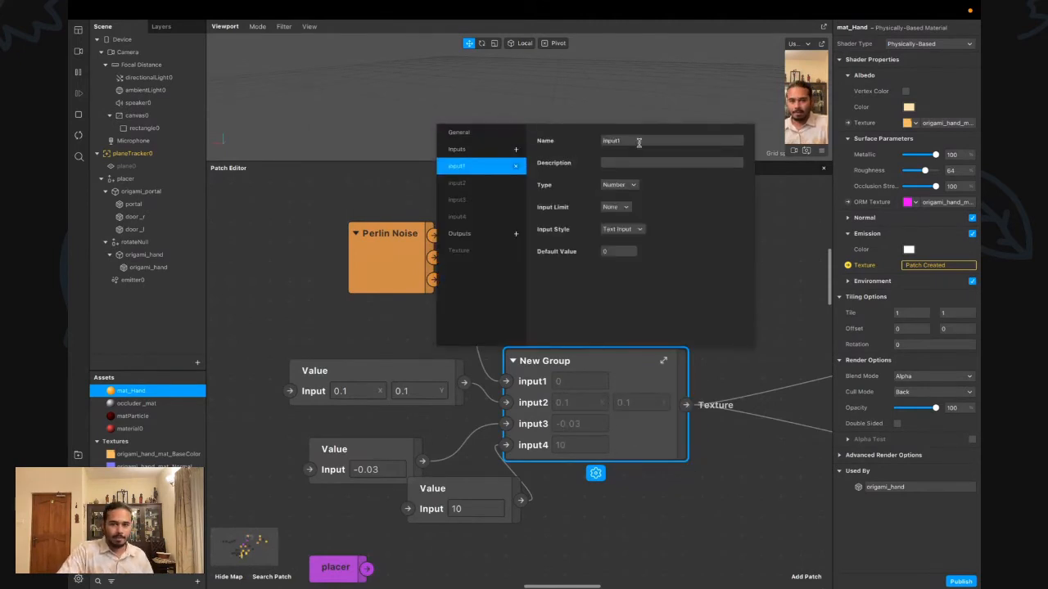
{"action": "left_click", "coordinate": [603, 140]}
{"action": "type", "text": "N"}
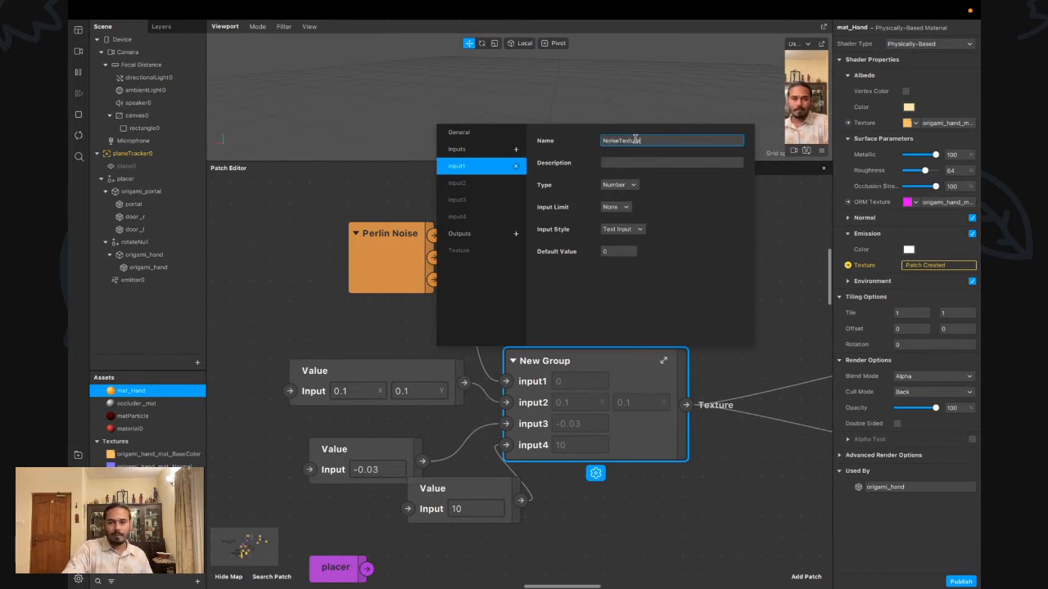
{"action": "type", "text": "oiseTexture"}
{"action": "left_click", "coordinate": [630, 185]}
{"action": "left_click", "coordinate": [640, 236]}
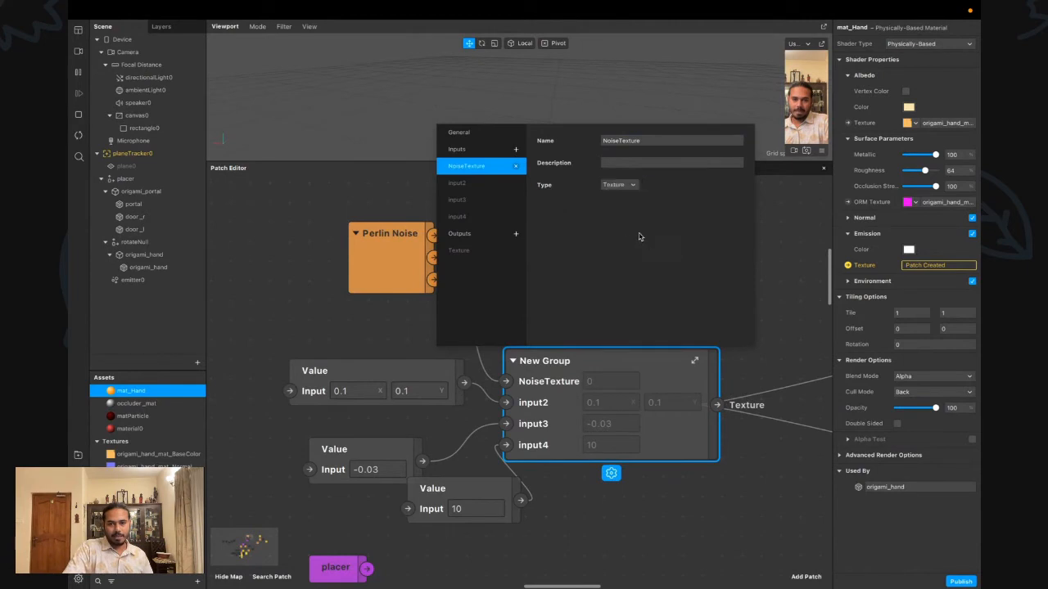
Rename the group's input2 to Tiling and set its default value to 0.1, 0.1
{"action": "left_click", "coordinate": [486, 184]}
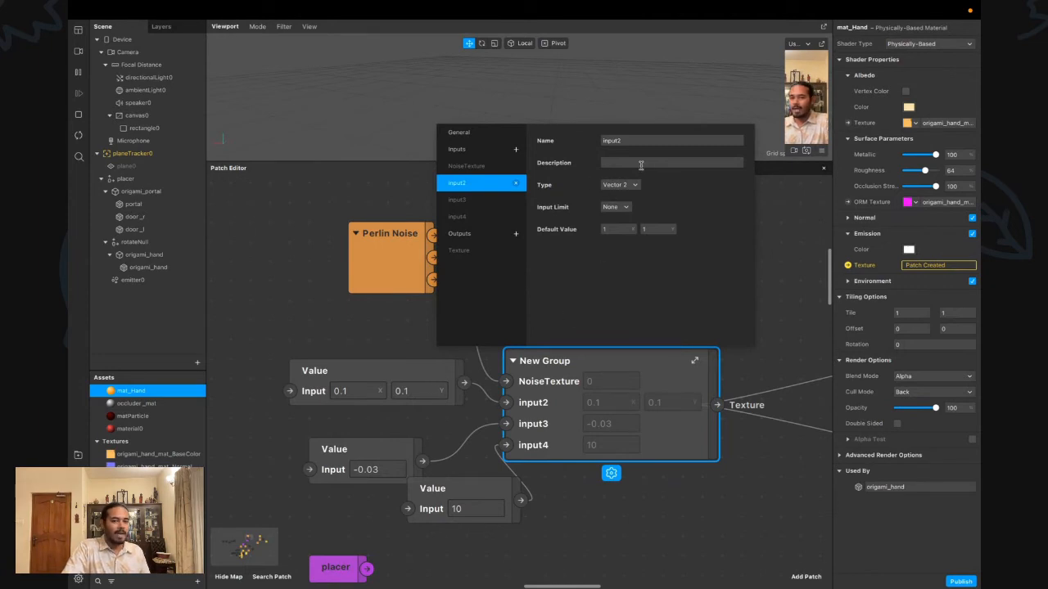
{"action": "double_click", "coordinate": [637, 140]}
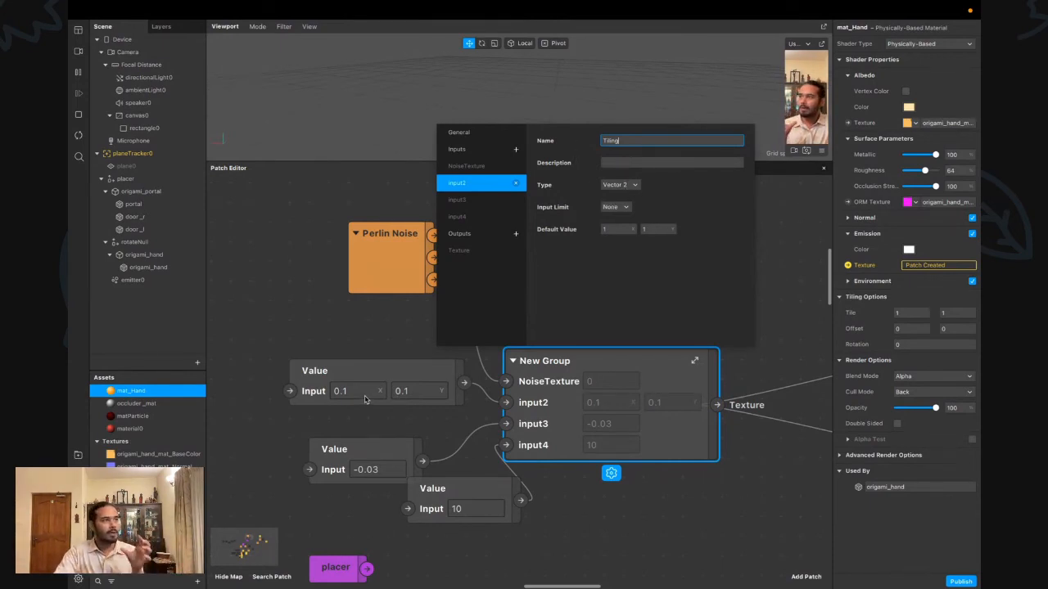
{"action": "left_click", "coordinate": [614, 229]}
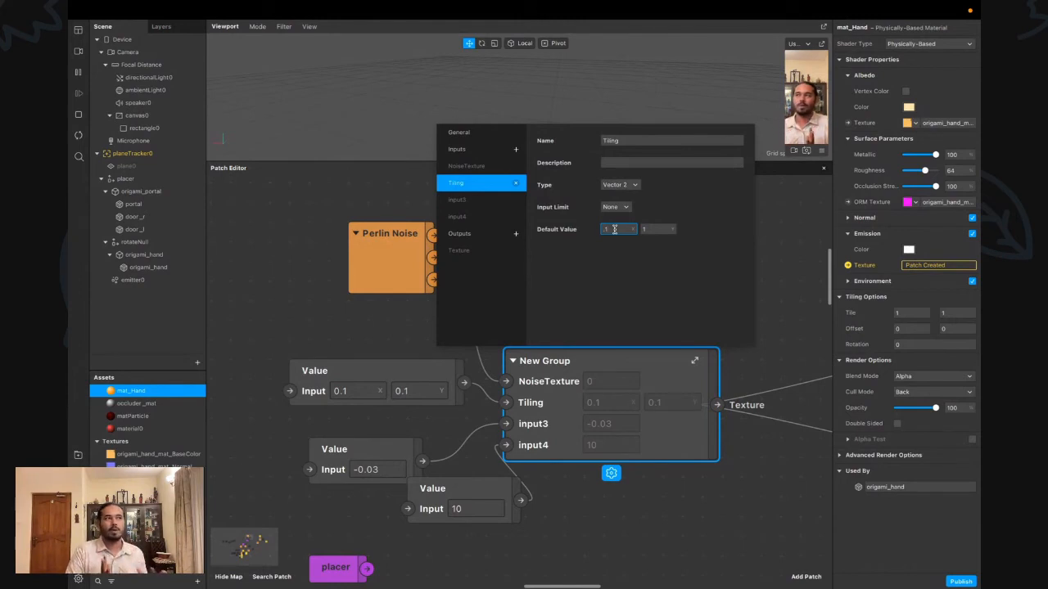
{"action": "key", "text": "Tab"}
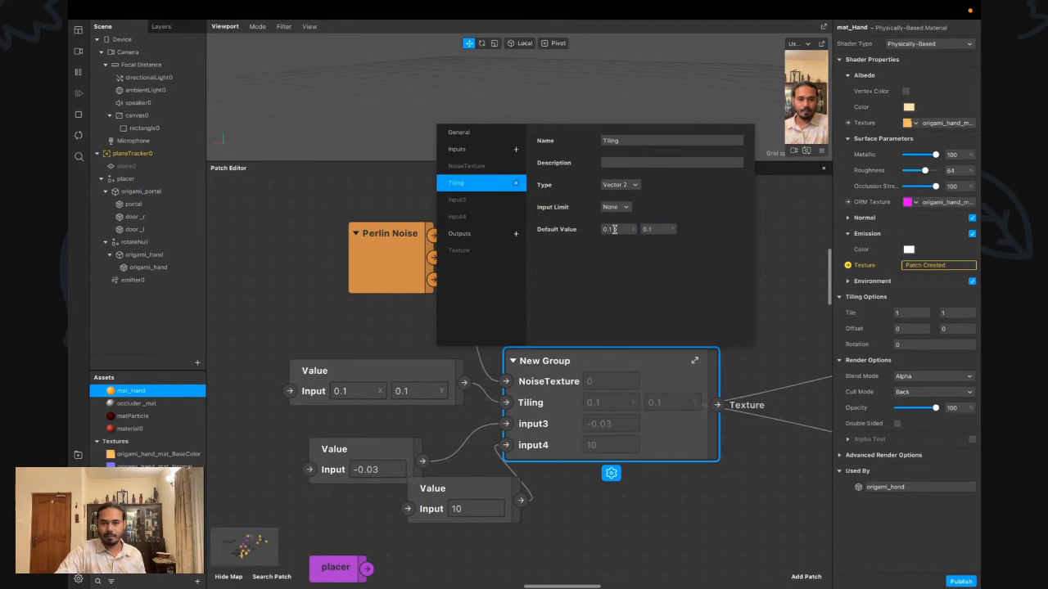
Rename the group's input3 to speed, set its type to Number and give it a default value of -0.03
{"action": "left_click", "coordinate": [467, 202]}
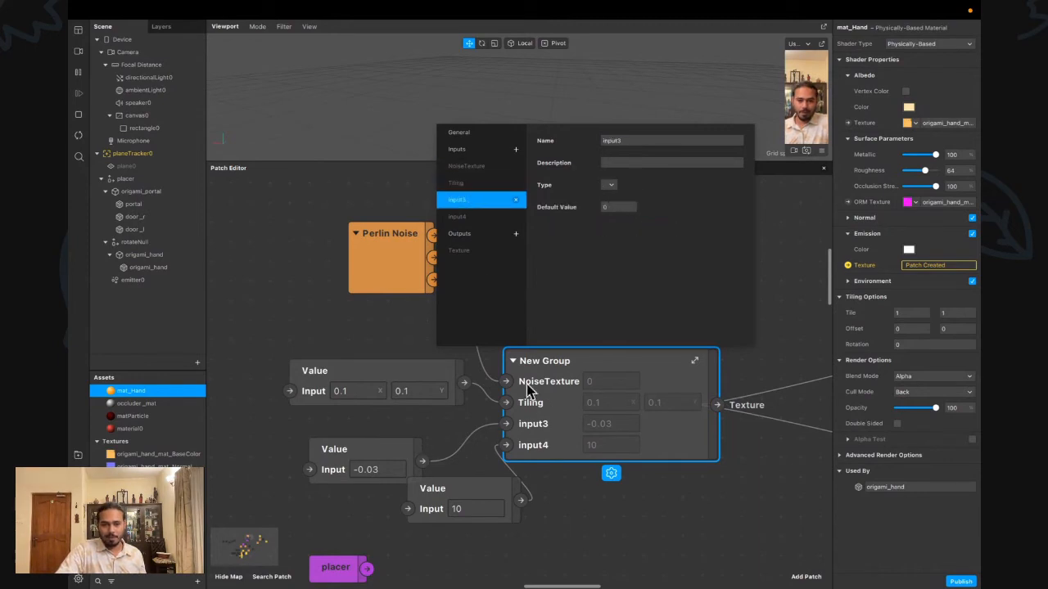
{"action": "double_click", "coordinate": [636, 141]}
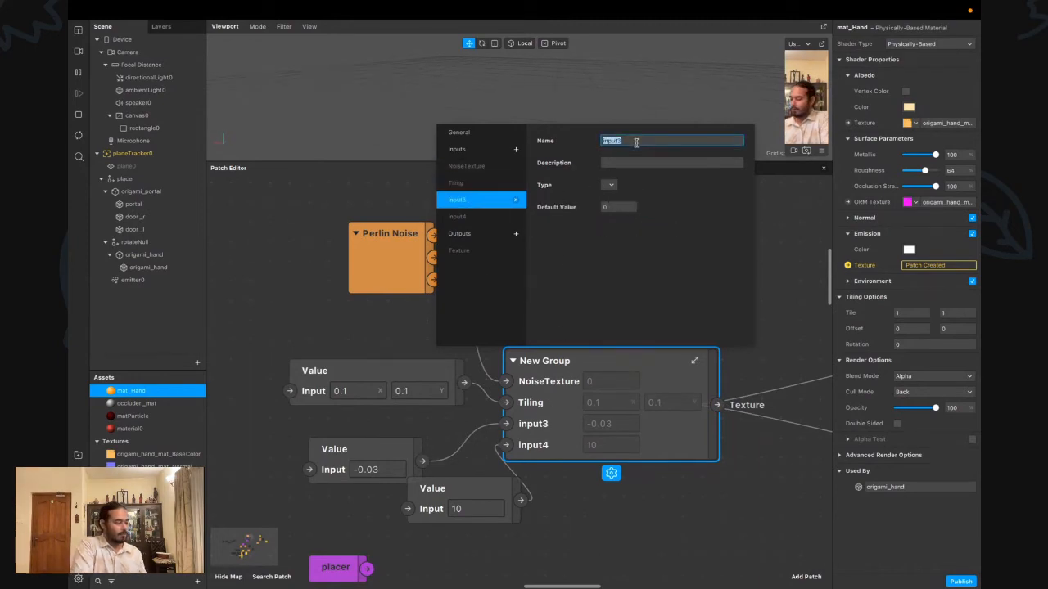
{"action": "type", "text": "speed"}
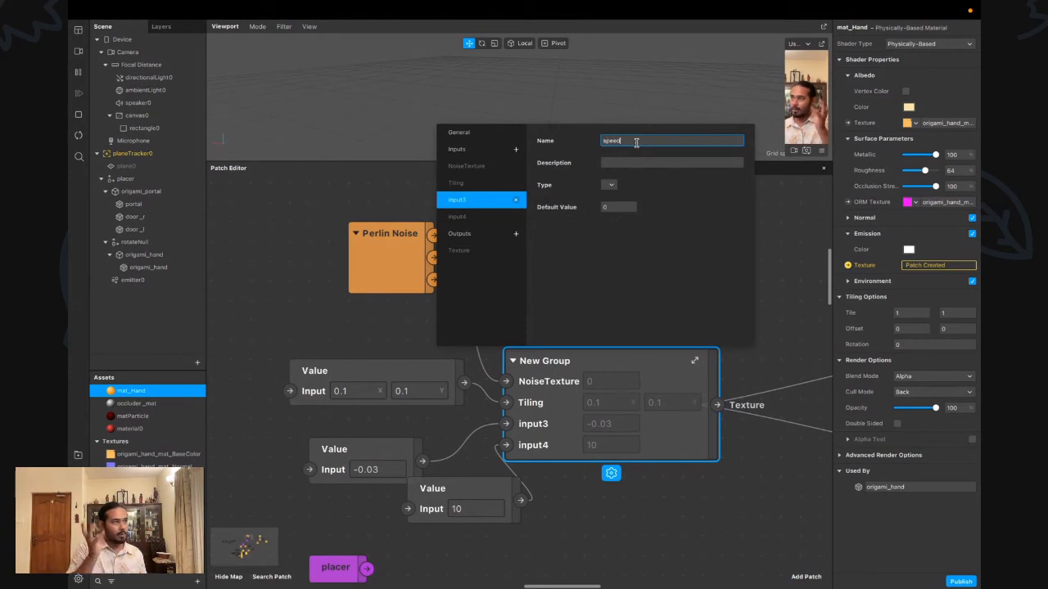
{"action": "key", "text": "Return"}
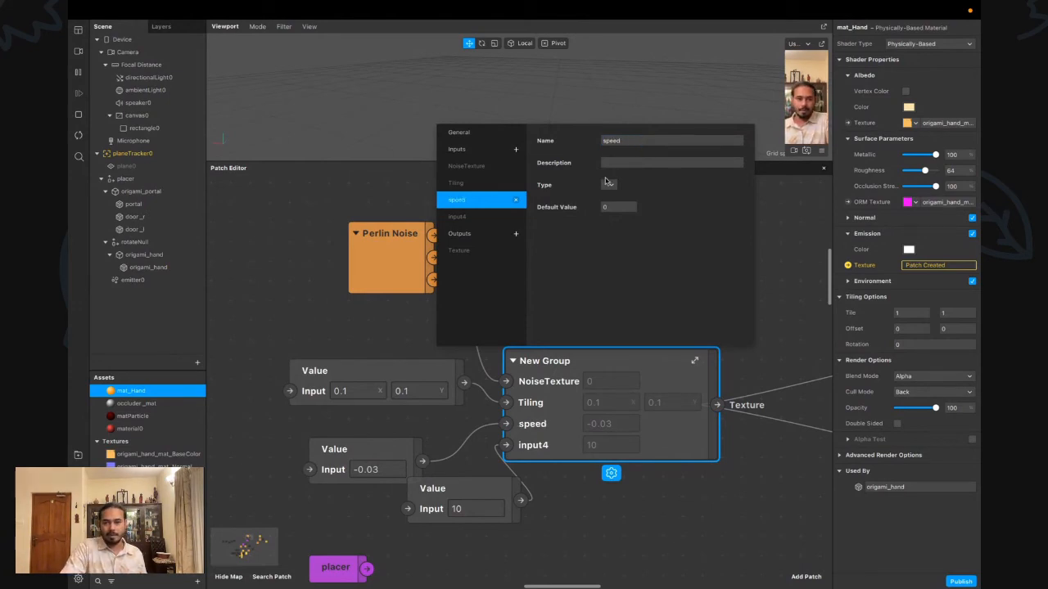
{"action": "left_click", "coordinate": [609, 185]}
{"action": "left_click", "coordinate": [622, 208]}
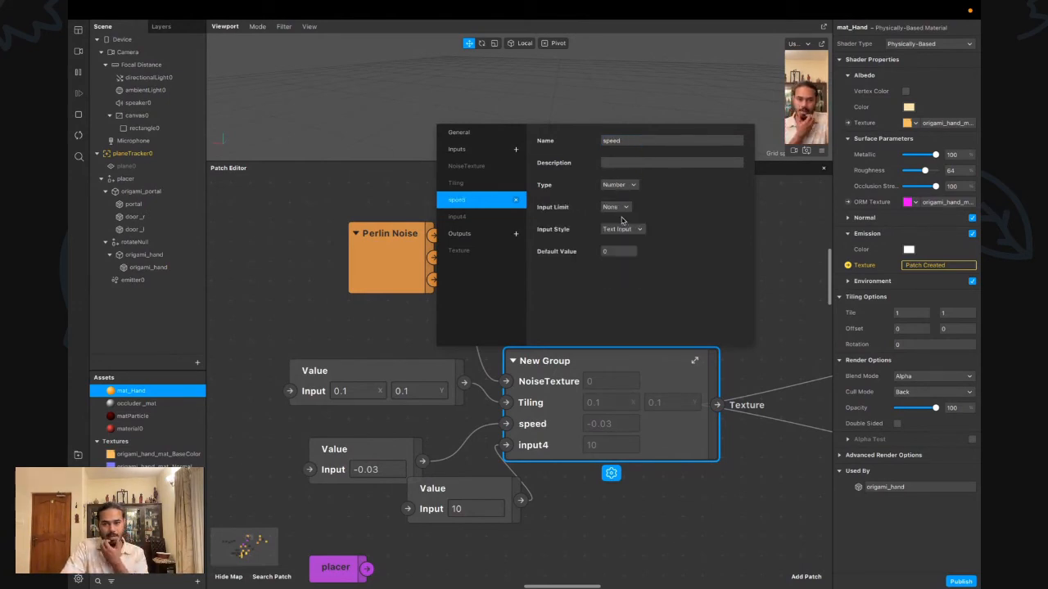
{"action": "left_click", "coordinate": [617, 251]}
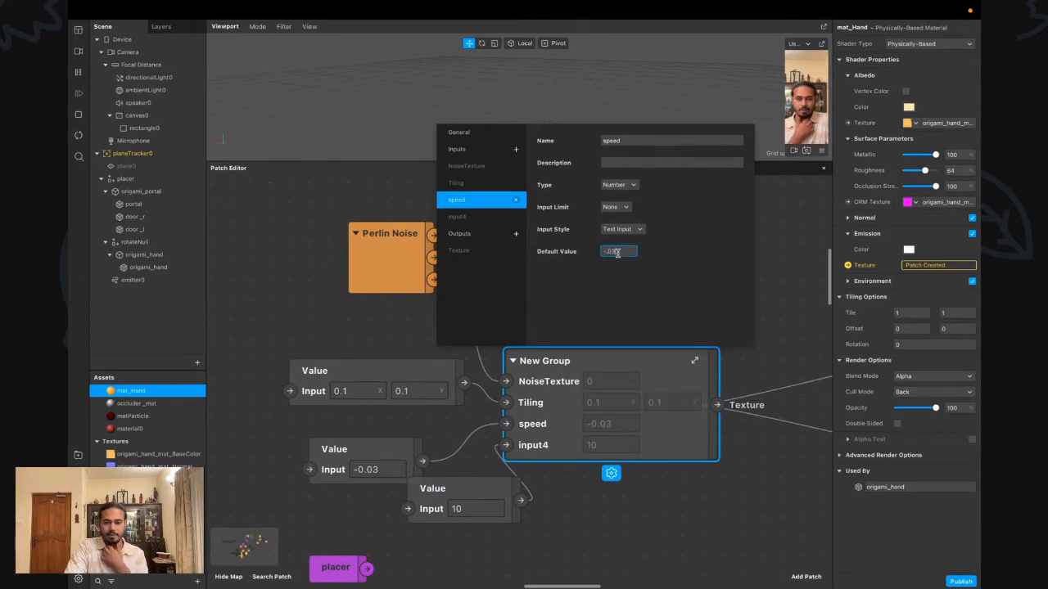
{"action": "key", "text": "Return"}
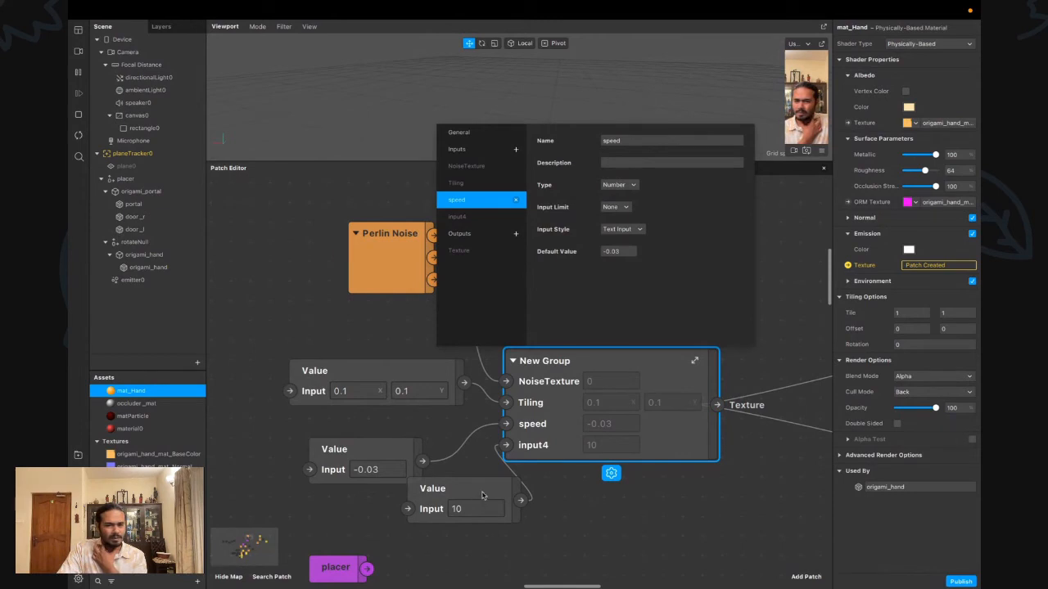
Move the Value patch set to 10 clear of the group, rename input4 to strentghOfNoise and set its default value to 2
{"action": "left_click_drag", "start_coordinate": [495, 494], "coordinate": [441, 514]}
{"action": "right_click", "coordinate": [548, 433]}
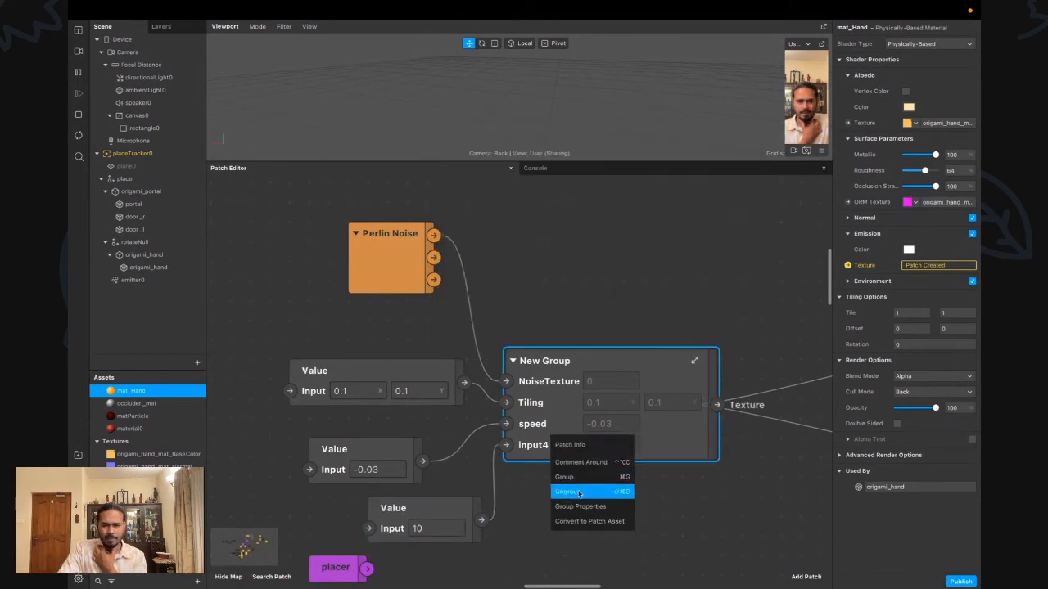
{"action": "left_click", "coordinate": [586, 504]}
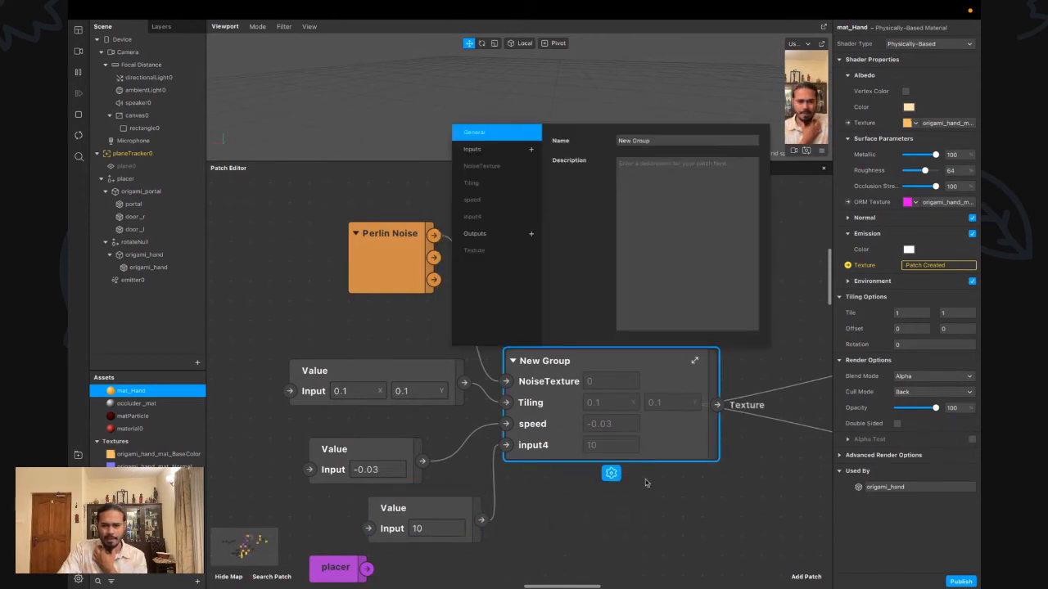
{"action": "left_click", "coordinate": [473, 217]}
{"action": "double_click", "coordinate": [645, 142]}
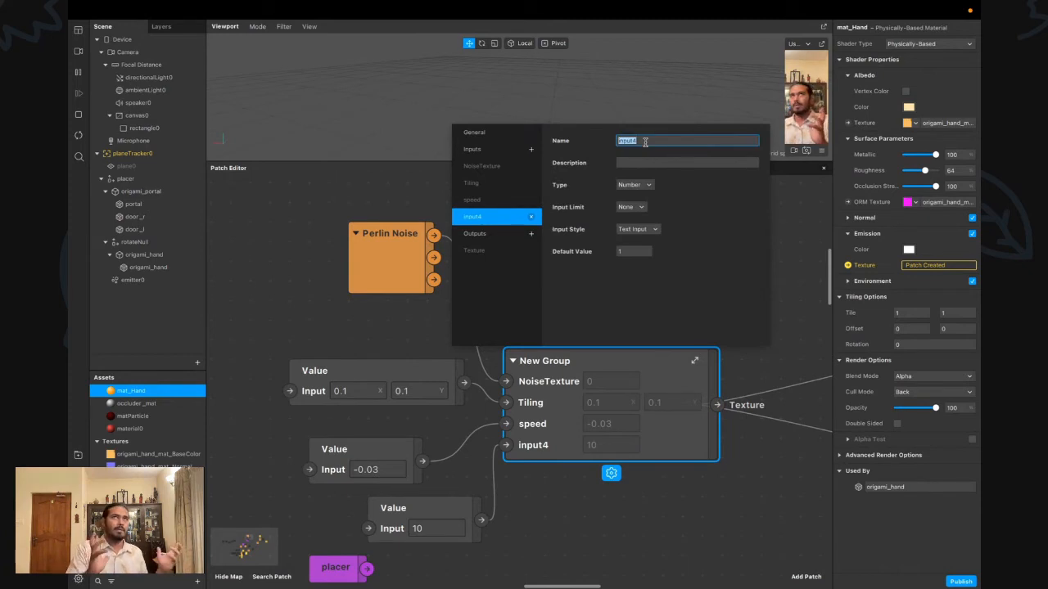
{"action": "type", "text": "trengthOfNoise"}
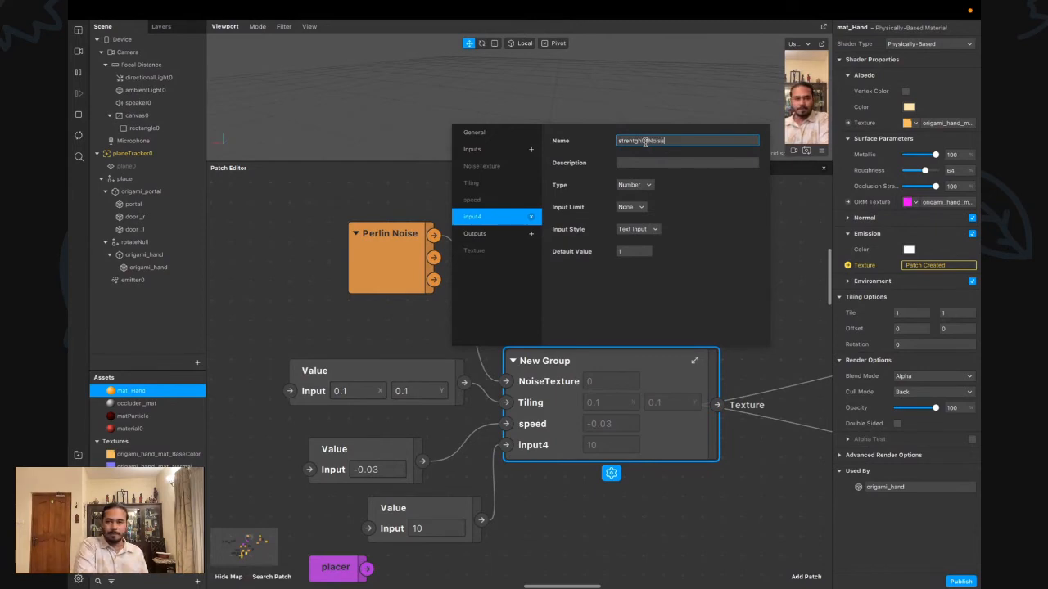
{"action": "left_click", "coordinate": [631, 253]}
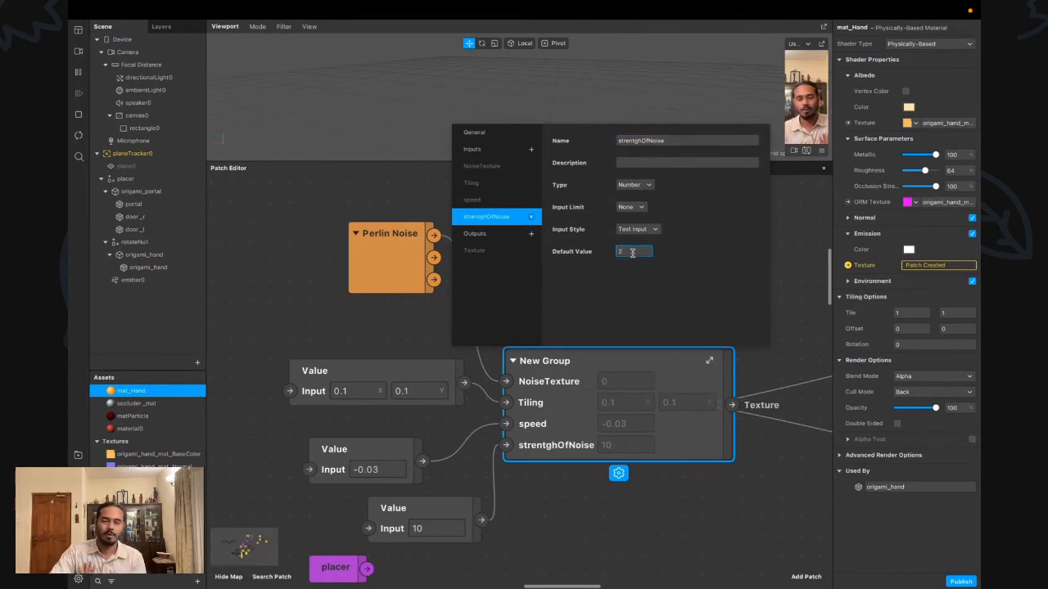
{"action": "key", "text": "Return"}
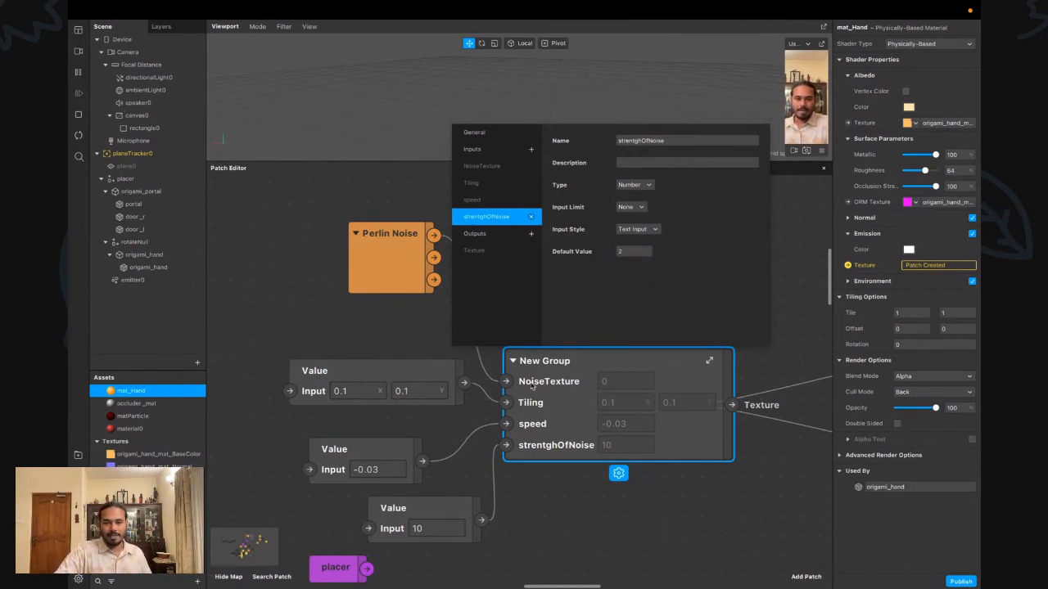
Rename the patch group to NoiseGereator in its general properties
{"action": "left_click", "coordinate": [482, 134]}
{"action": "left_click", "coordinate": [663, 140]}
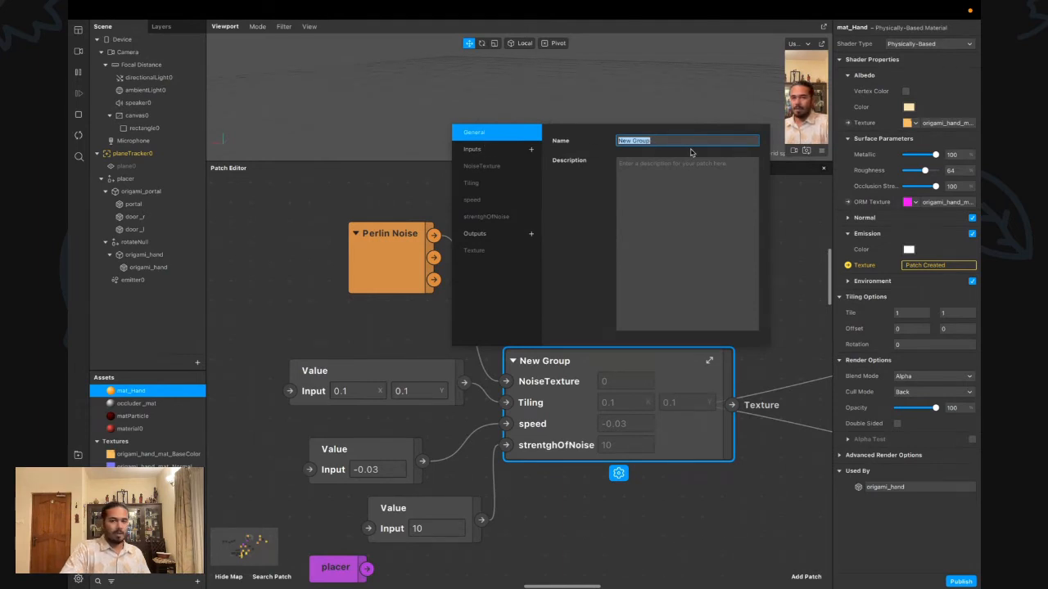
{"action": "type", "text": "Noise"}
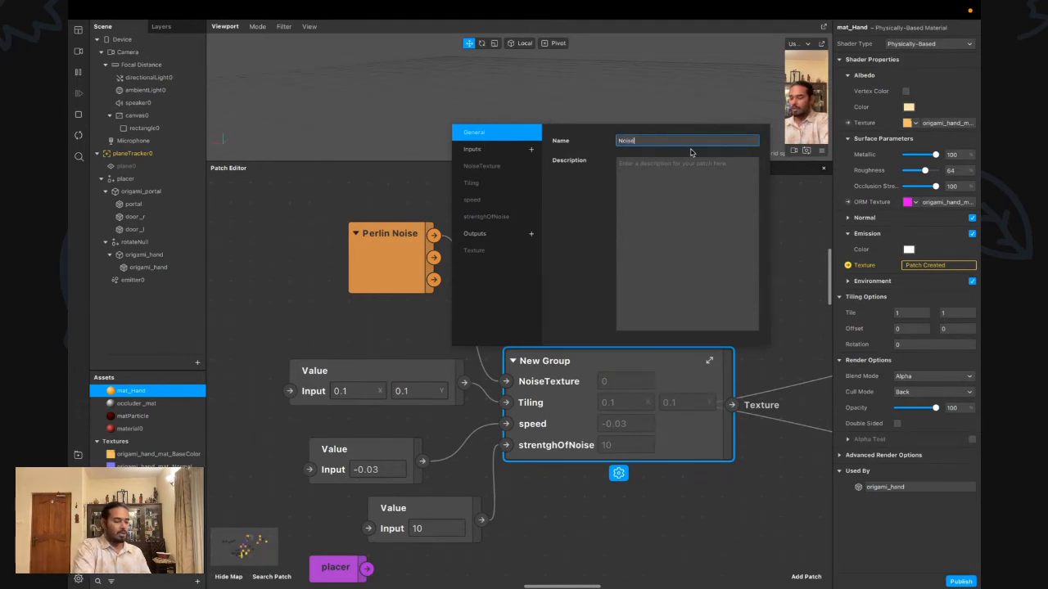
{"action": "type", "text": "Gereator"}
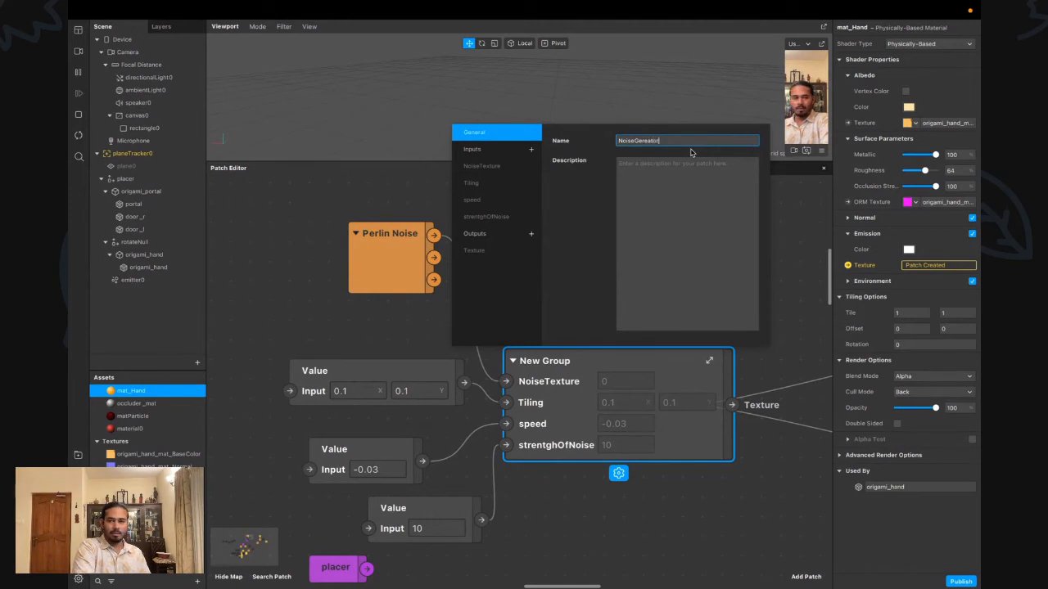
{"action": "key", "text": "Return"}
{"action": "left_click", "coordinate": [571, 533]}
{"action": "left_click", "coordinate": [570, 533]}
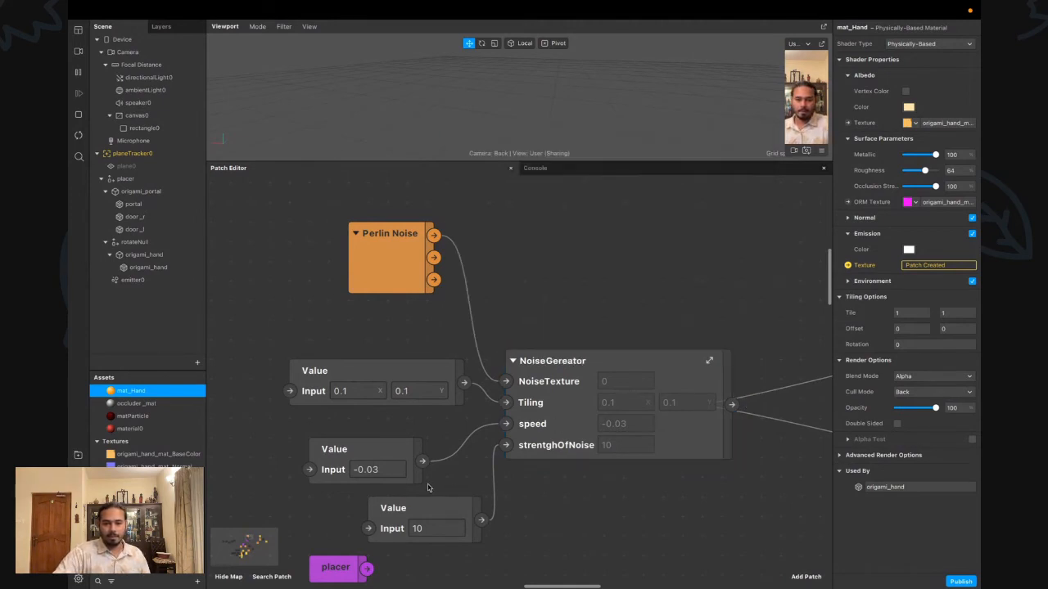
Line up the three Value patches feeding Tiling, speed and strentghOfNoise, and delete all three
{"action": "left_click_drag", "start_coordinate": [398, 483], "coordinate": [438, 463]}
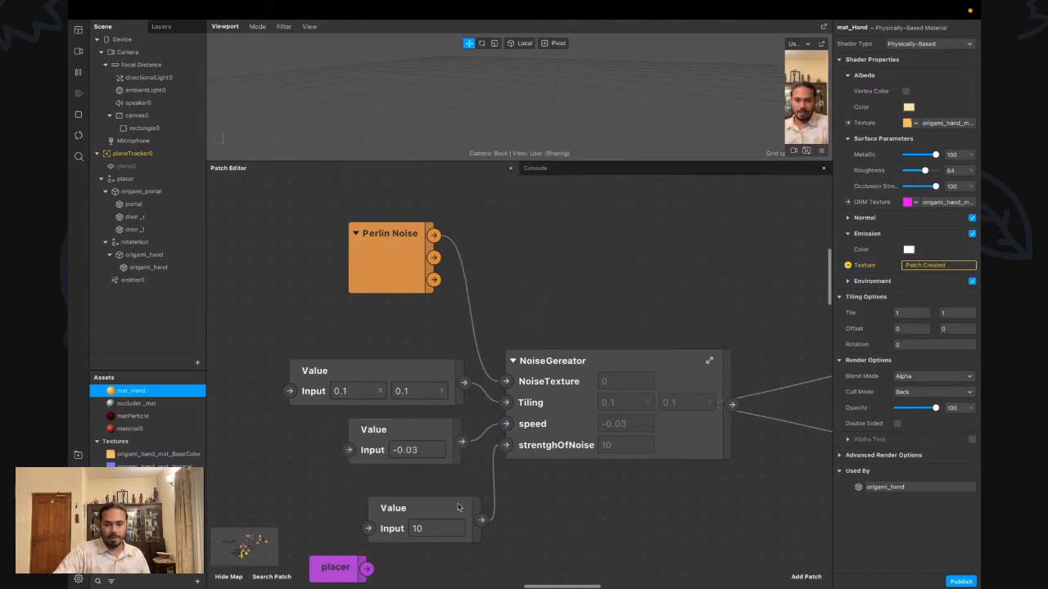
{"action": "left_click_drag", "start_coordinate": [449, 498], "coordinate": [429, 474]}
{"action": "left_click_drag", "start_coordinate": [417, 355], "coordinate": [420, 475]}
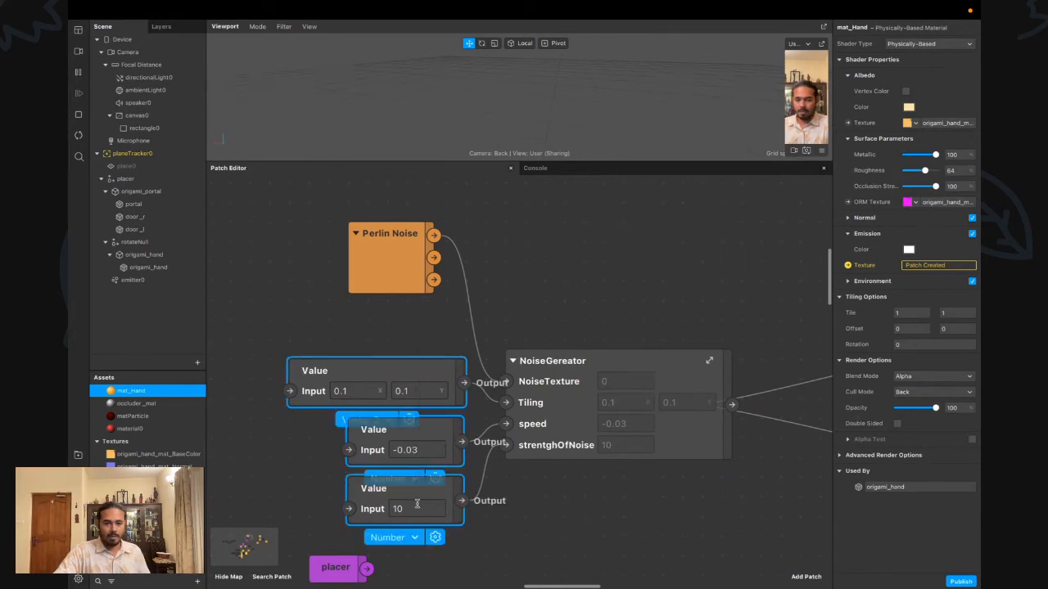
{"action": "key", "text": "Delete"}
Place the Perlin Noise patch and the NoiseGereator group side by side
{"action": "left_click_drag", "start_coordinate": [406, 283], "coordinate": [425, 397]}
{"action": "left_click", "coordinate": [575, 531]}
{"action": "scroll", "coordinate": [660, 482], "scroll_direction": "right", "scroll_amount": 1}
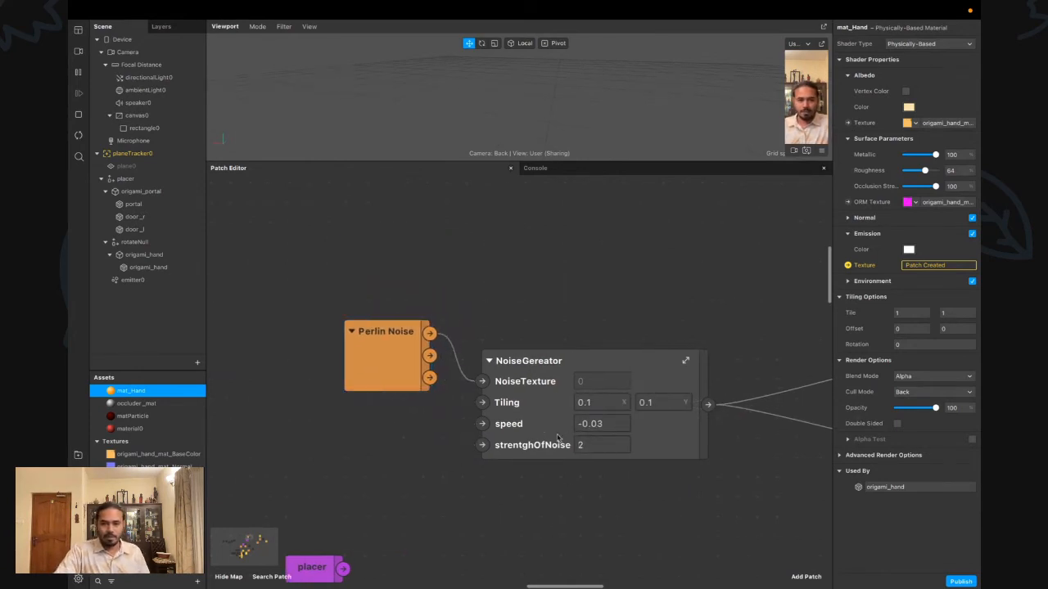
{"action": "left_click_drag", "start_coordinate": [541, 419], "coordinate": [522, 388]}
Try to convert the NoiseGereator group into a patch asset
{"action": "right_click", "coordinate": [519, 383]}
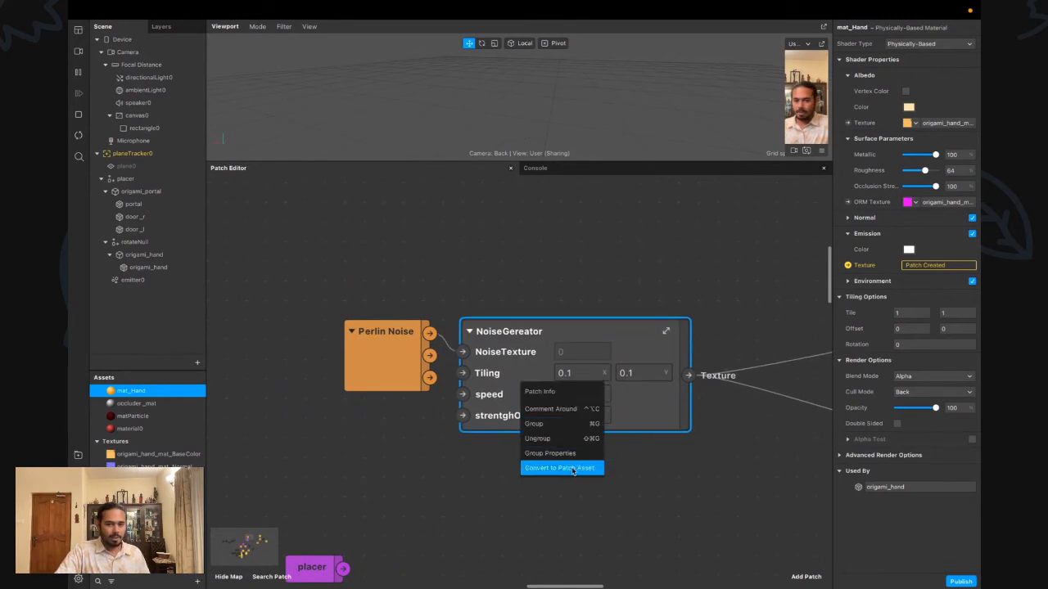
{"action": "left_click", "coordinate": [572, 469]}
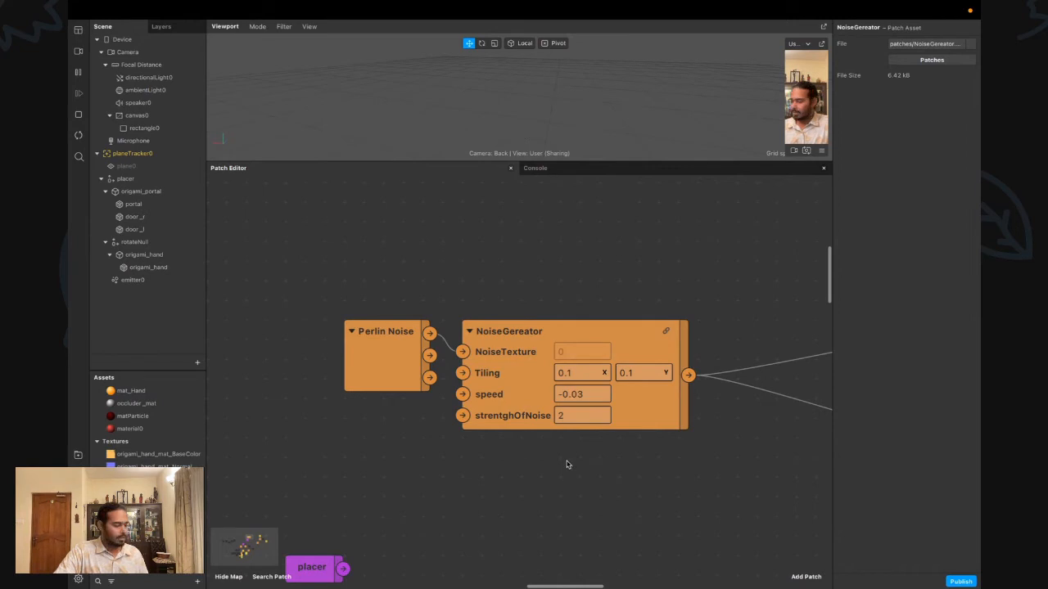
{"action": "left_click", "coordinate": [566, 464]}
{"action": "left_click", "coordinate": [514, 396]}
Find the Texture to Normal Map patches feeding mat_Hand and enlarge the viewport to see the animated hand better
{"action": "left_click_drag", "start_coordinate": [402, 281], "coordinate": [522, 300]}
{"action": "left_click", "coordinate": [589, 439]}
{"action": "scroll", "coordinate": [588, 440], "scroll_direction": "right", "scroll_amount": 5}
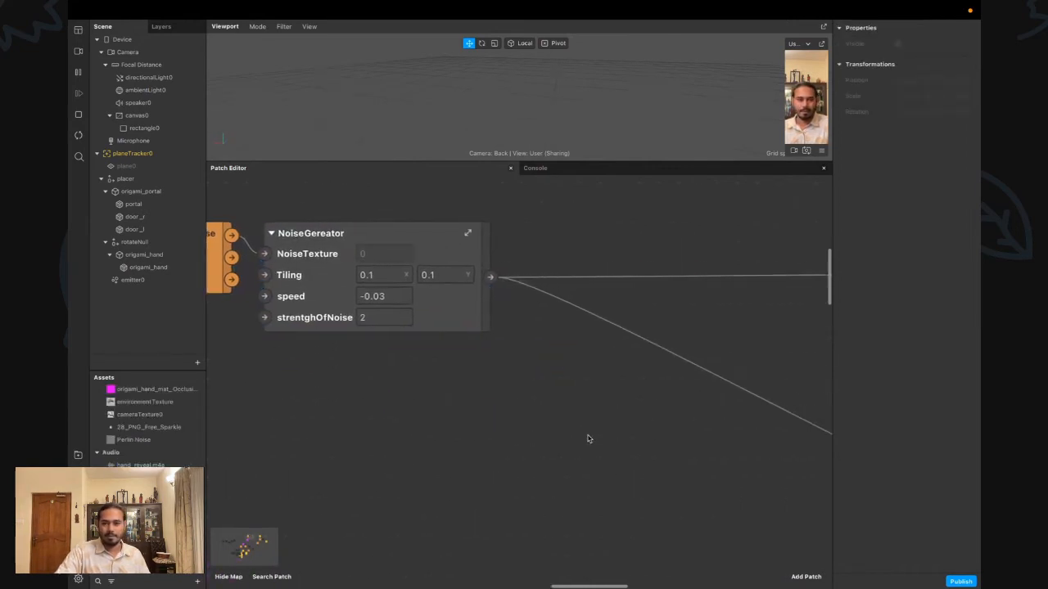
{"action": "scroll", "coordinate": [589, 440], "scroll_direction": "down", "scroll_amount": 10, "text": "ctrl"}
{"action": "scroll", "coordinate": [589, 440], "scroll_direction": "up", "scroll_amount": 10, "text": "ctrl"}
{"action": "scroll", "coordinate": [591, 438], "scroll_direction": "up", "scroll_amount": 10}
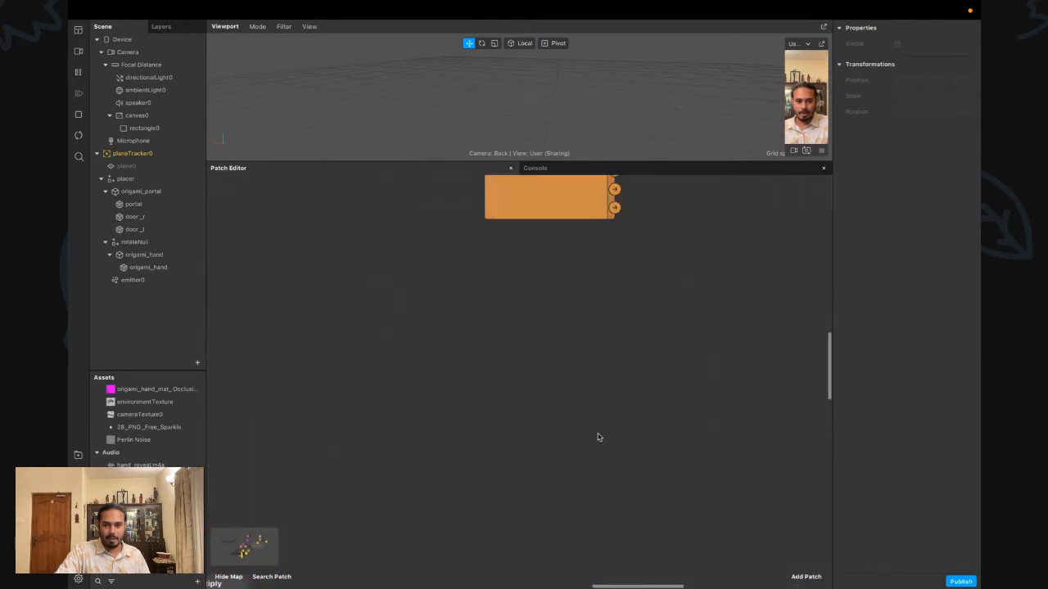
{"action": "scroll", "coordinate": [595, 438], "scroll_direction": "right", "scroll_amount": 5}
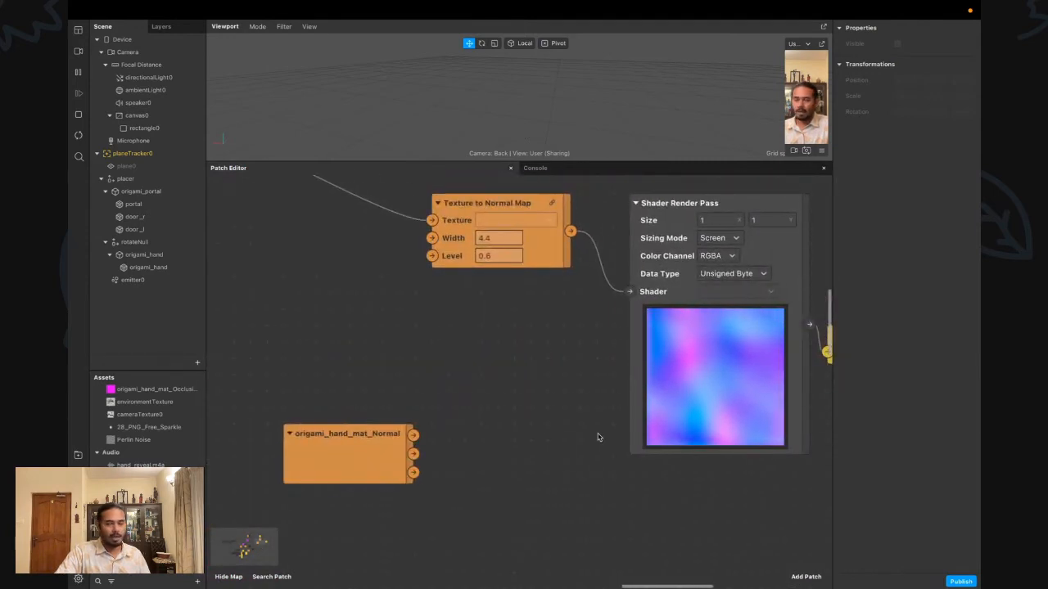
{"action": "scroll", "coordinate": [597, 437], "scroll_direction": "up", "scroll_amount": 2}
{"action": "scroll", "coordinate": [702, 402], "scroll_direction": "right", "scroll_amount": 3}
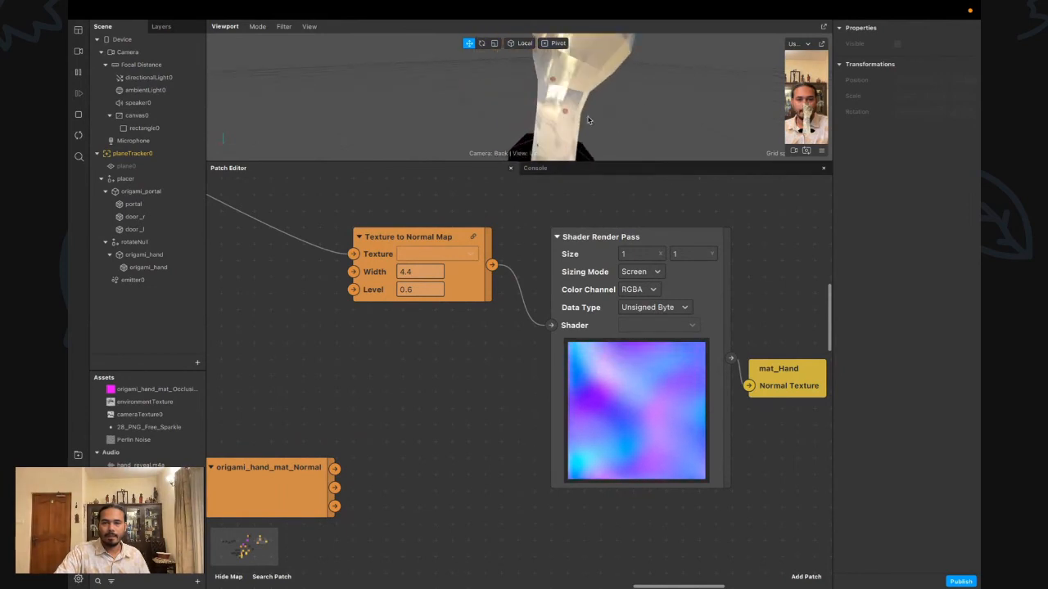
{"action": "left_click_drag", "start_coordinate": [548, 164], "coordinate": [532, 309]}
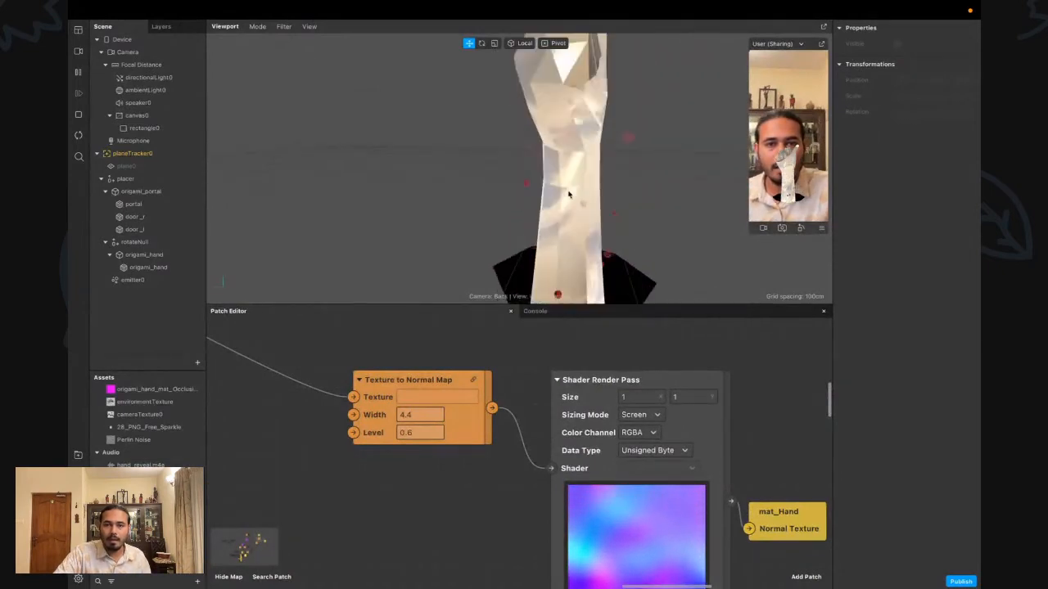
Shift NoiseGereator slightly away from Perlin Noise, try a strentghOfNoise of 10, and set it to 12
{"action": "scroll", "coordinate": [427, 426], "scroll_direction": "down", "scroll_amount": 10}
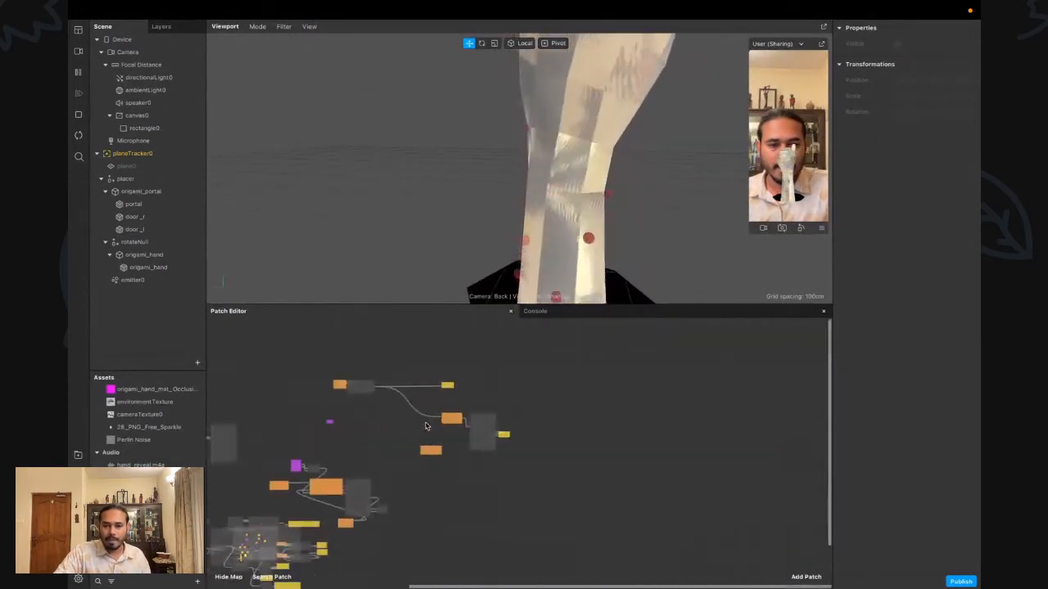
{"action": "scroll", "coordinate": [426, 425], "scroll_direction": "left", "scroll_amount": 5}
{"action": "scroll", "coordinate": [571, 409], "scroll_direction": "up", "scroll_amount": 8}
{"action": "scroll", "coordinate": [572, 409], "scroll_direction": "up", "scroll_amount": 4}
{"action": "scroll", "coordinate": [571, 409], "scroll_direction": "right", "scroll_amount": 4}
{"action": "scroll", "coordinate": [571, 409], "scroll_direction": "left", "scroll_amount": 2}
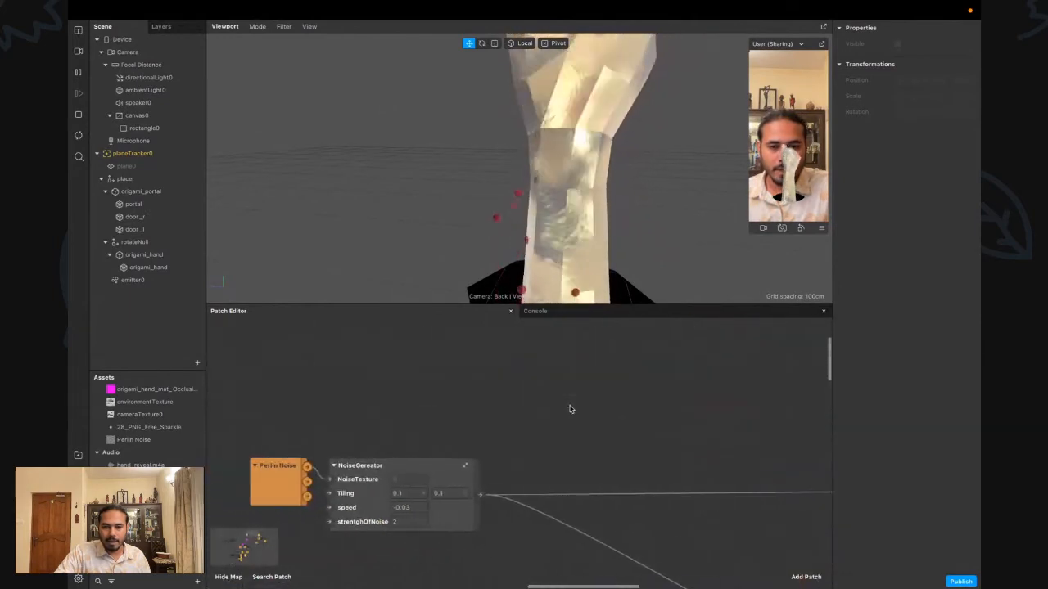
{"action": "left_click", "coordinate": [468, 515]}
{"action": "left_click_drag", "start_coordinate": [468, 515], "coordinate": [463, 515]}
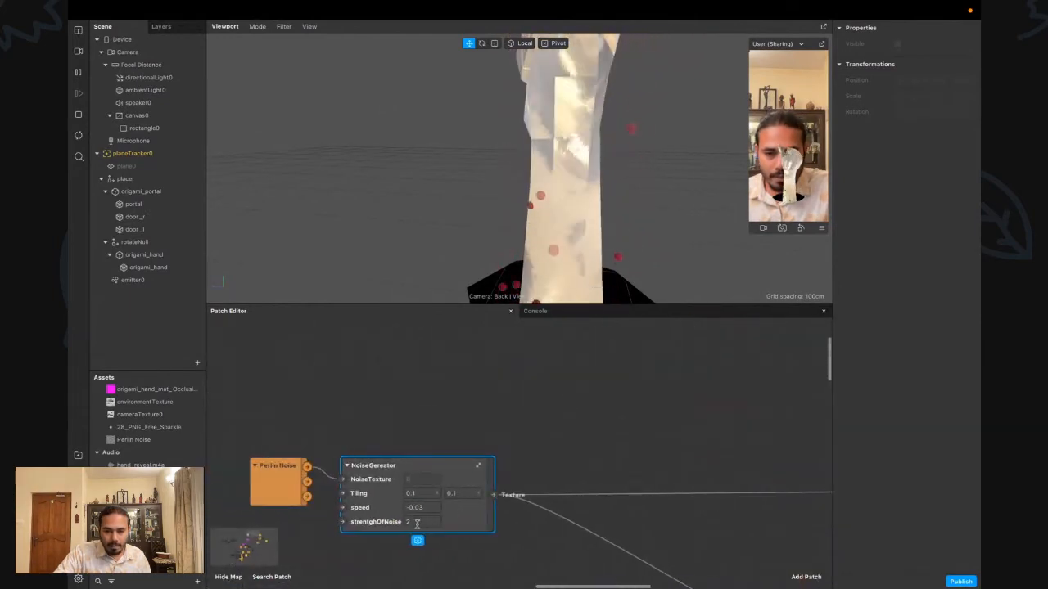
{"action": "left_click", "coordinate": [423, 522]}
{"action": "type", "text": "10"}
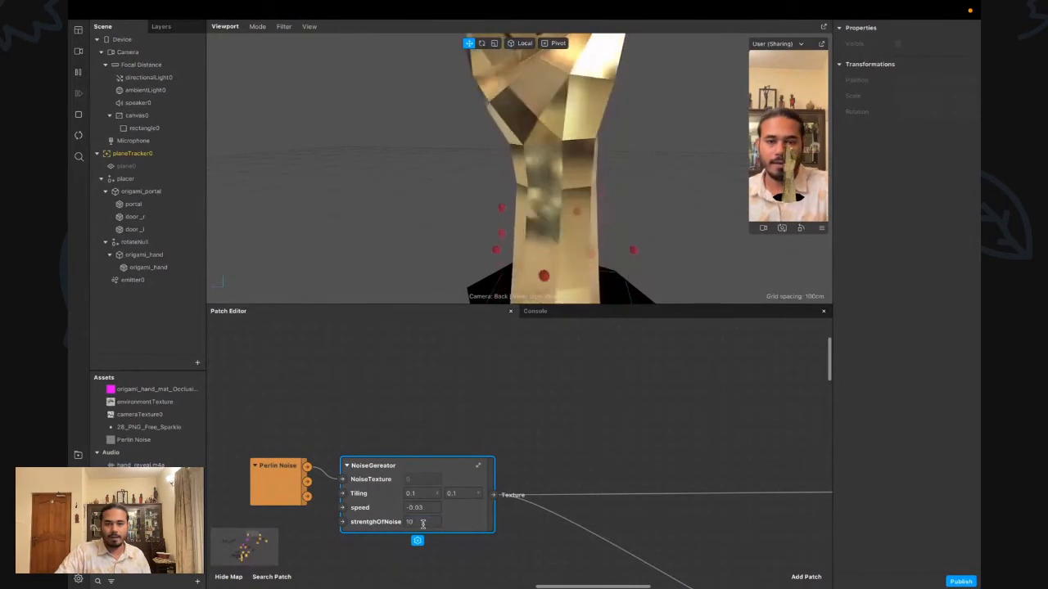
{"action": "double_click", "coordinate": [437, 524]}
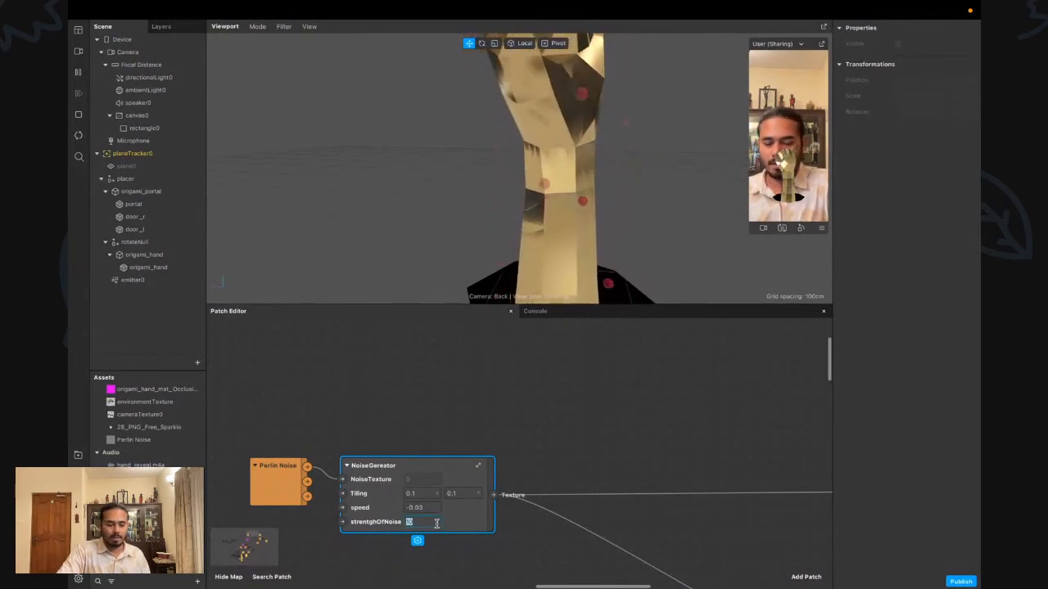
Set the Tiling of the NoiseGereator group to 1, 1
{"action": "double_click", "coordinate": [422, 495]}
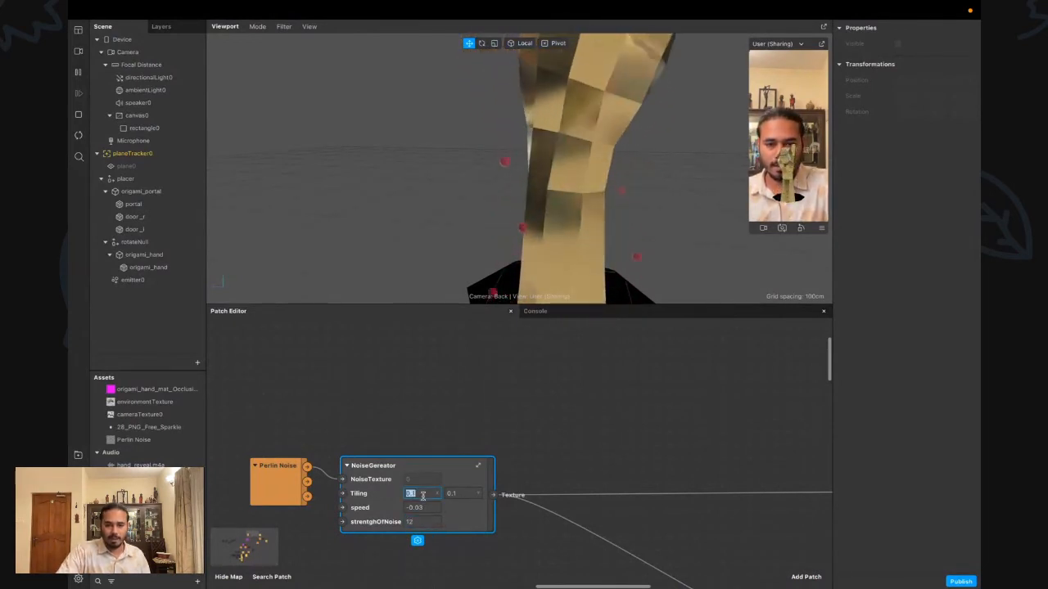
{"action": "type", "text": "1"}
{"action": "key", "text": "Tab"}
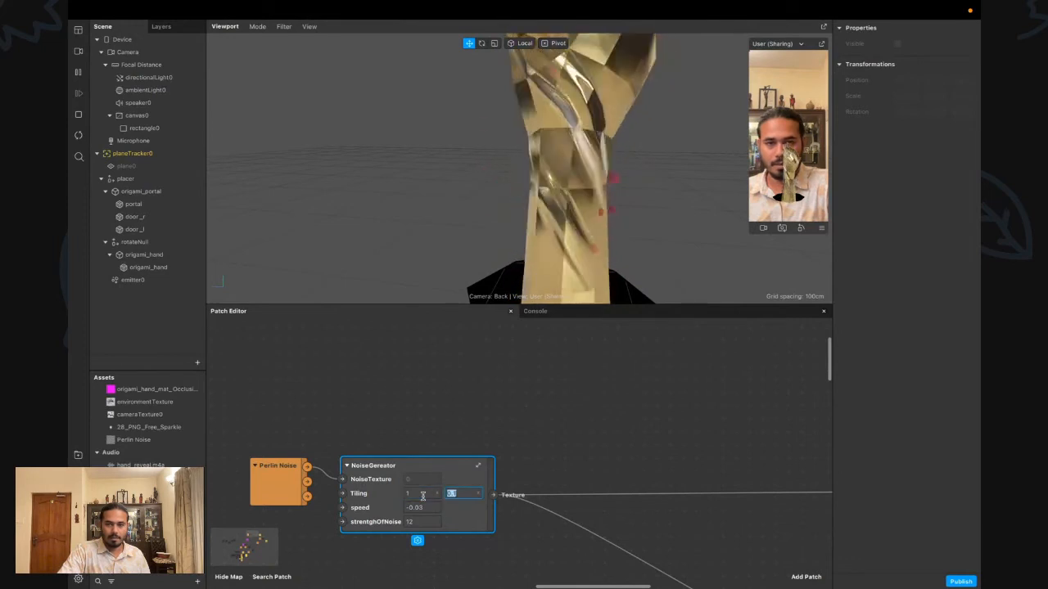
{"action": "type", "text": "1"}
{"action": "key", "text": "Return"}
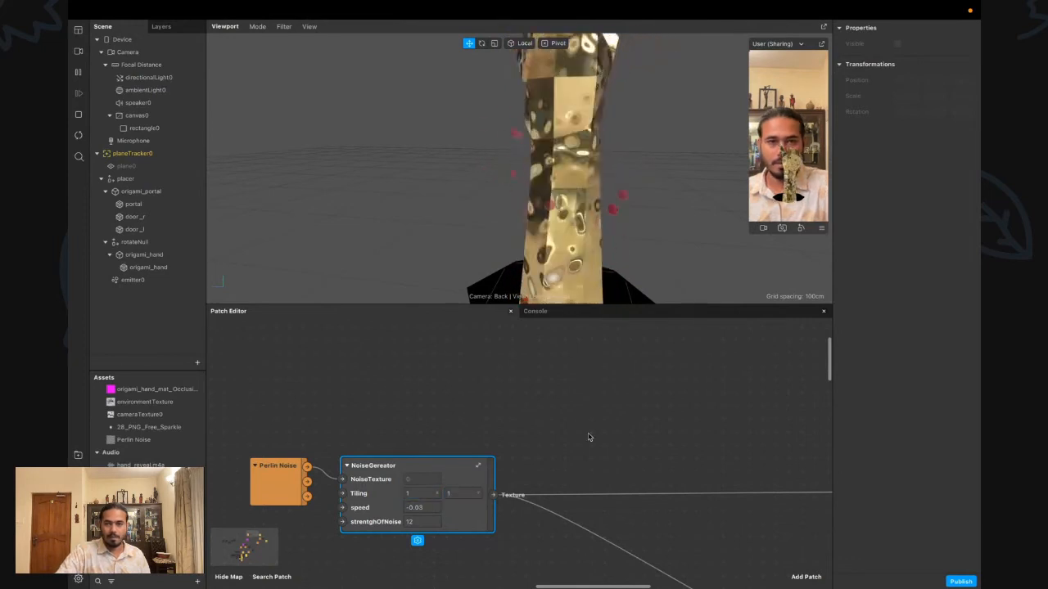
Try a Tiling of 12, 12 on the NoiseGereator group
{"action": "double_click", "coordinate": [415, 492]}
{"action": "type", "text": "12"}
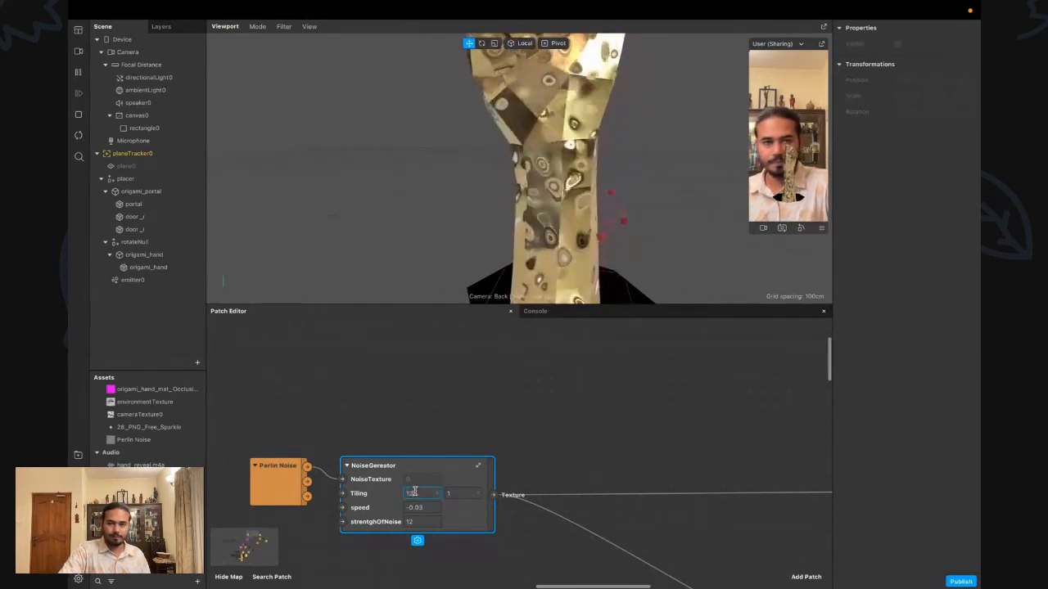
{"action": "key", "text": "Tab"}
{"action": "type", "text": "12"}
{"action": "key", "text": "Return"}
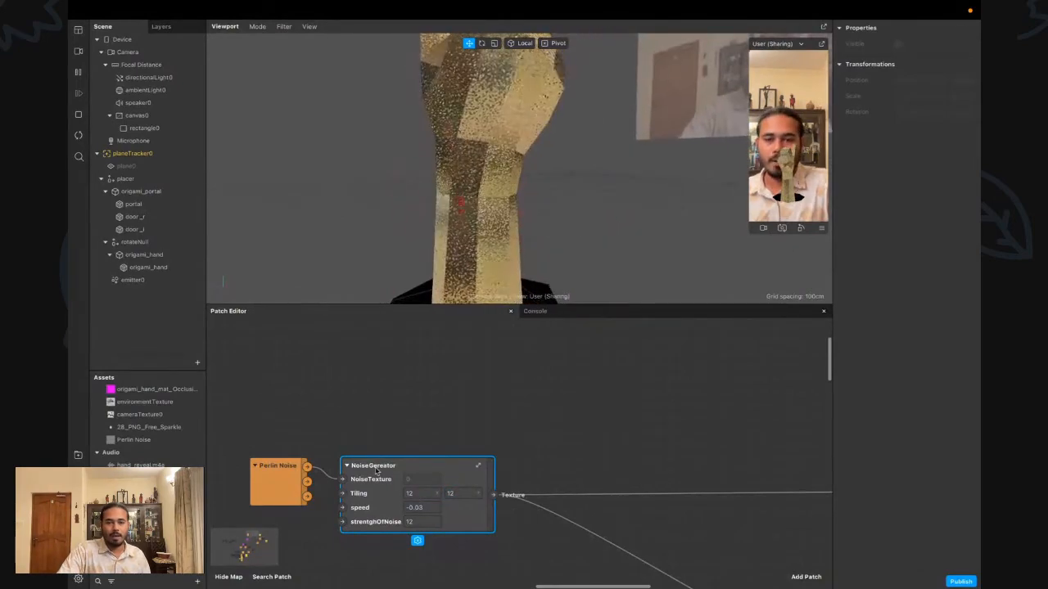
Move the NoiseGereator and Perlin Noise patches higher in the graph, leaving more space between them
{"action": "left_click_drag", "start_coordinate": [377, 471], "coordinate": [405, 390]}
{"action": "left_click_drag", "start_coordinate": [280, 475], "coordinate": [319, 397]}
{"action": "left_click_drag", "start_coordinate": [494, 444], "coordinate": [546, 443]}
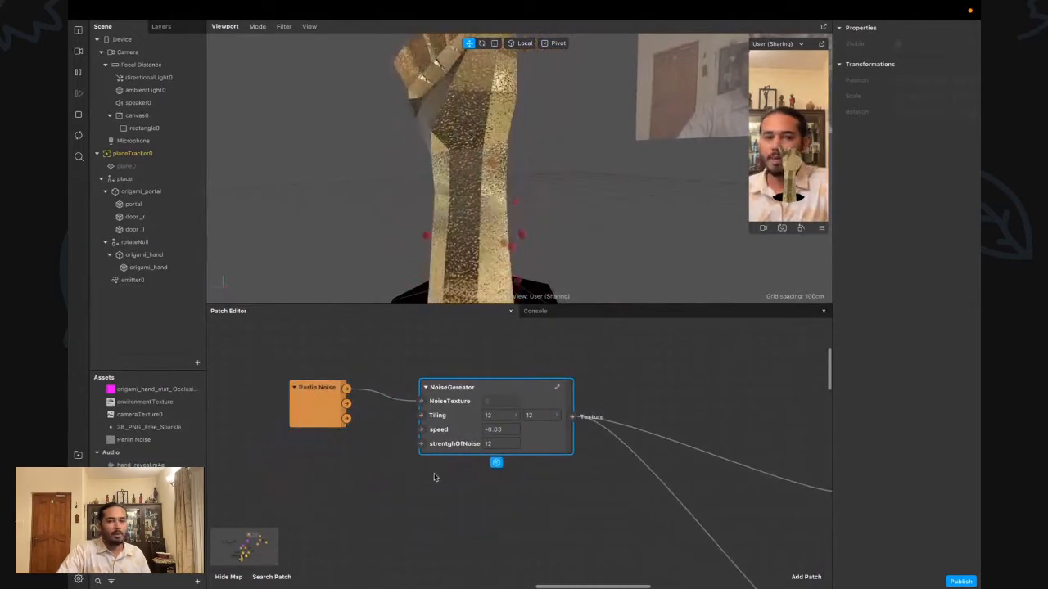
Try a speed of -1.53 and a Tiling of 20, 20 on the NoiseGereator group
{"action": "left_click", "coordinate": [512, 430]}
{"action": "type", "text": "-0.13"}
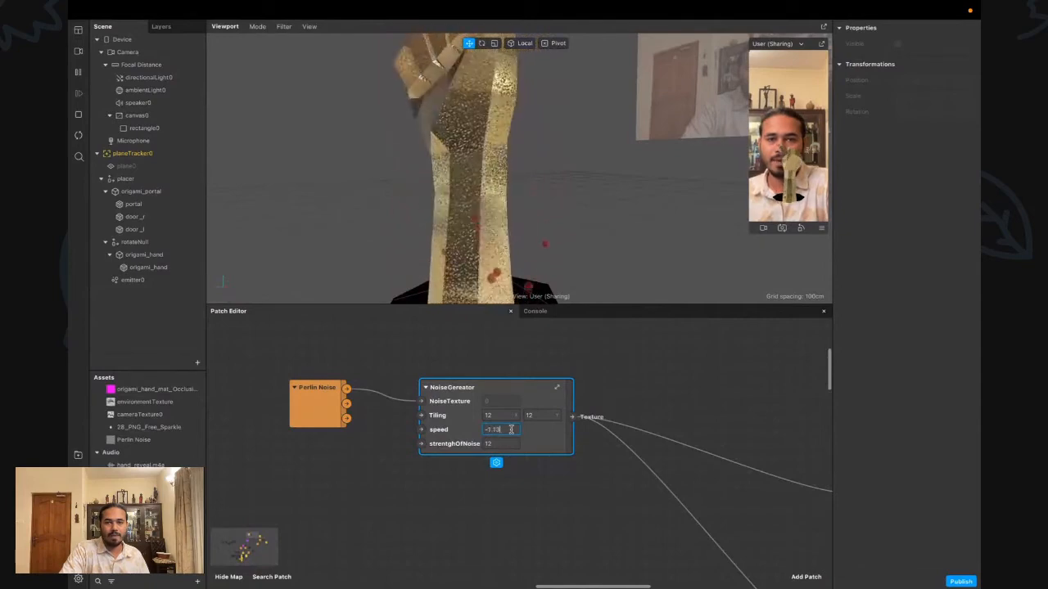
{"action": "key", "text": "Return"}
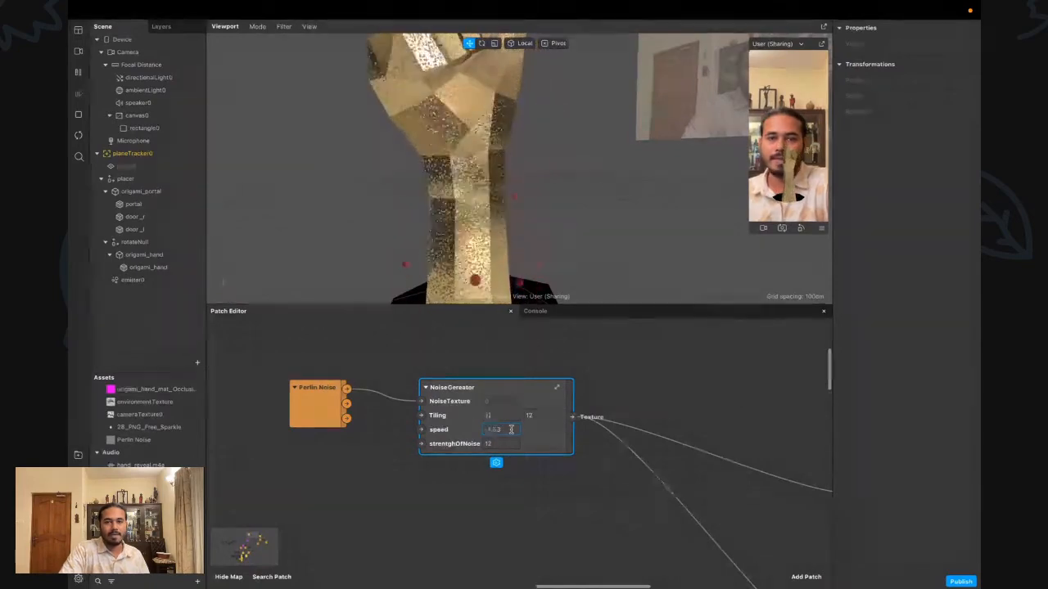
{"action": "left_click", "coordinate": [500, 416]}
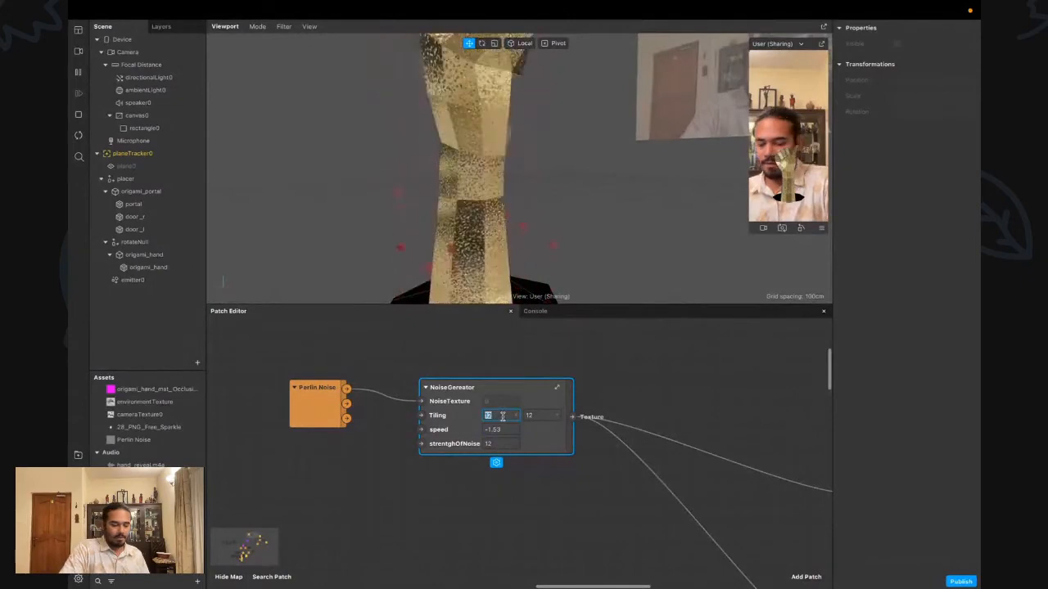
{"action": "type", "text": "20"}
{"action": "key", "text": "Tab"}
{"action": "type", "text": "20"}
{"action": "key", "text": "Return"}
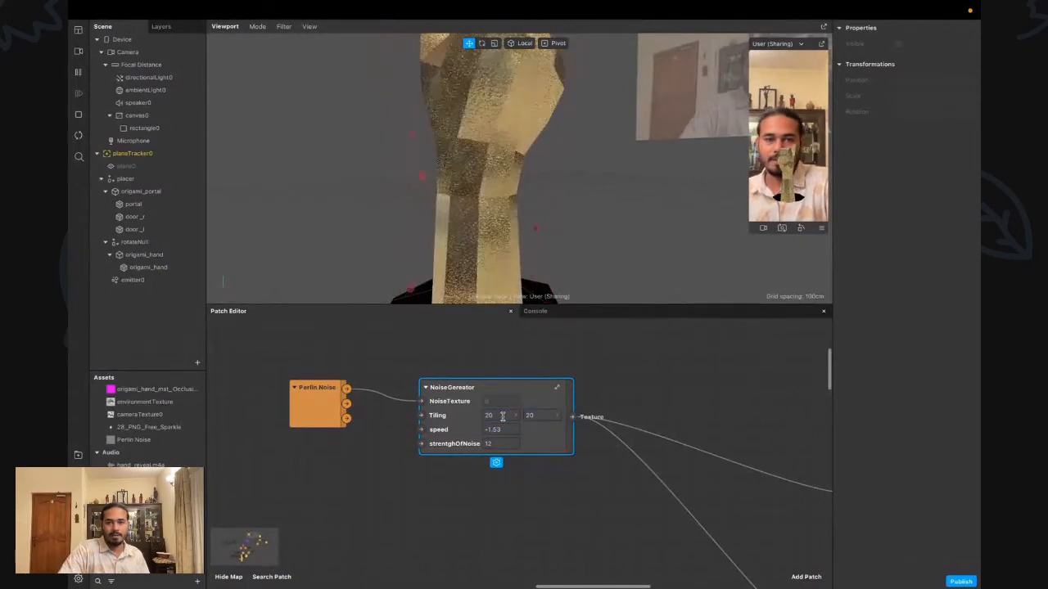
Try a Tiling of 25, 25 and a speed of -0.53 on the NoiseGereator group
{"action": "left_click", "coordinate": [499, 416]}
{"action": "type", "text": "25"}
{"action": "key", "text": "Tab"}
{"action": "type", "text": "25"}
{"action": "key", "text": "Tab"}
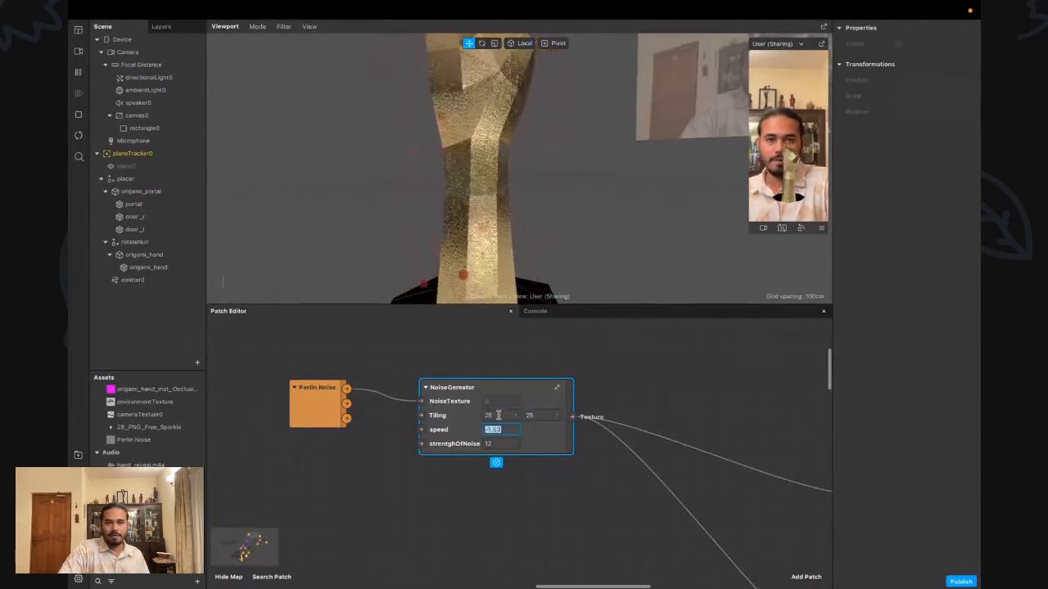
{"action": "type", "text": "0.55"}
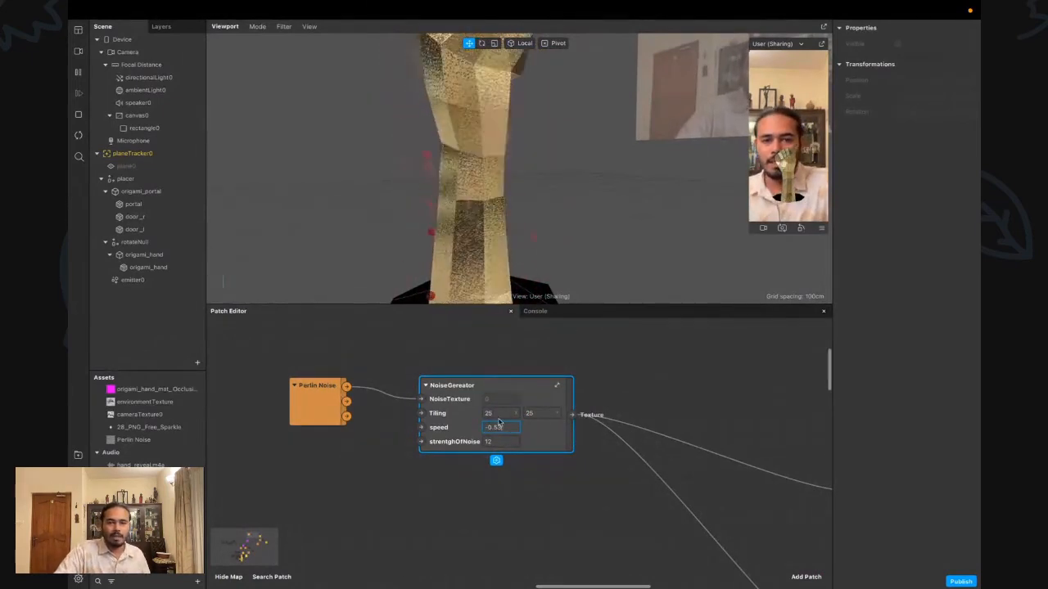
{"action": "left_click", "coordinate": [592, 458]}
Move the mat_Hand Emissive Texture patch closer to the output of NoiseGereator
{"action": "scroll", "coordinate": [594, 460], "scroll_direction": "down", "scroll_amount": 5}
{"action": "scroll", "coordinate": [595, 460], "scroll_direction": "up", "scroll_amount": 5}
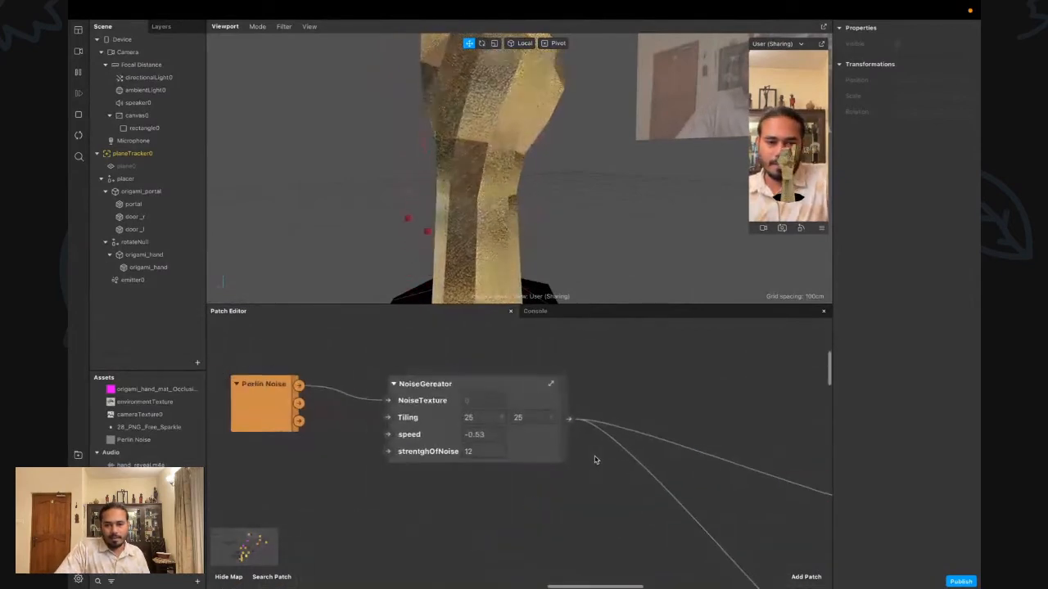
{"action": "scroll", "coordinate": [594, 456], "scroll_direction": "right", "scroll_amount": 6}
{"action": "left_click", "coordinate": [664, 442]}
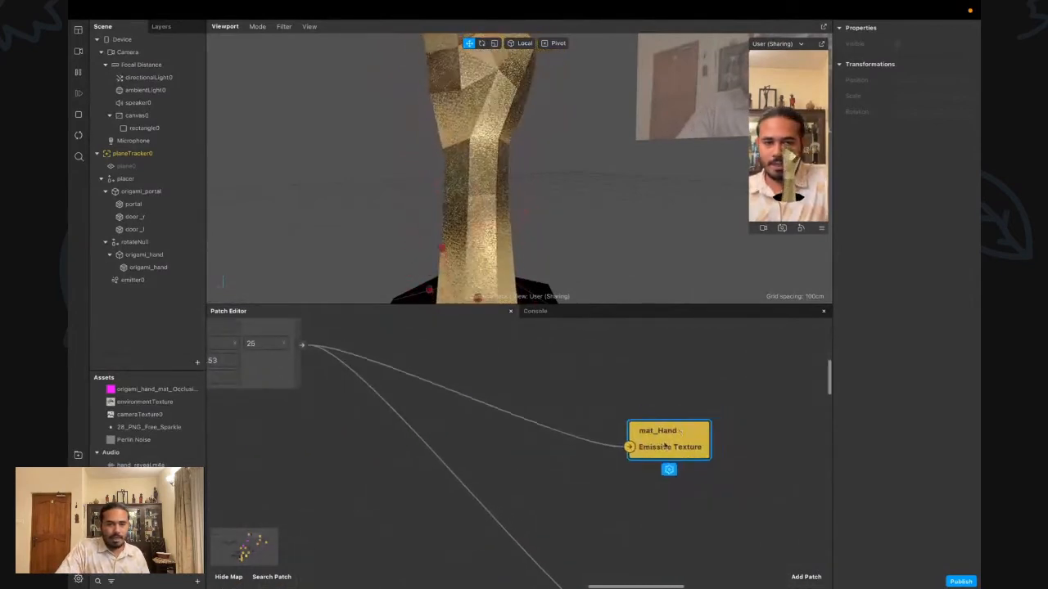
{"action": "left_click_drag", "start_coordinate": [664, 446], "coordinate": [364, 463]}
{"action": "scroll", "coordinate": [421, 477], "scroll_direction": "left", "scroll_amount": 5}
{"action": "scroll", "coordinate": [419, 476], "scroll_direction": "up", "scroll_amount": 3}
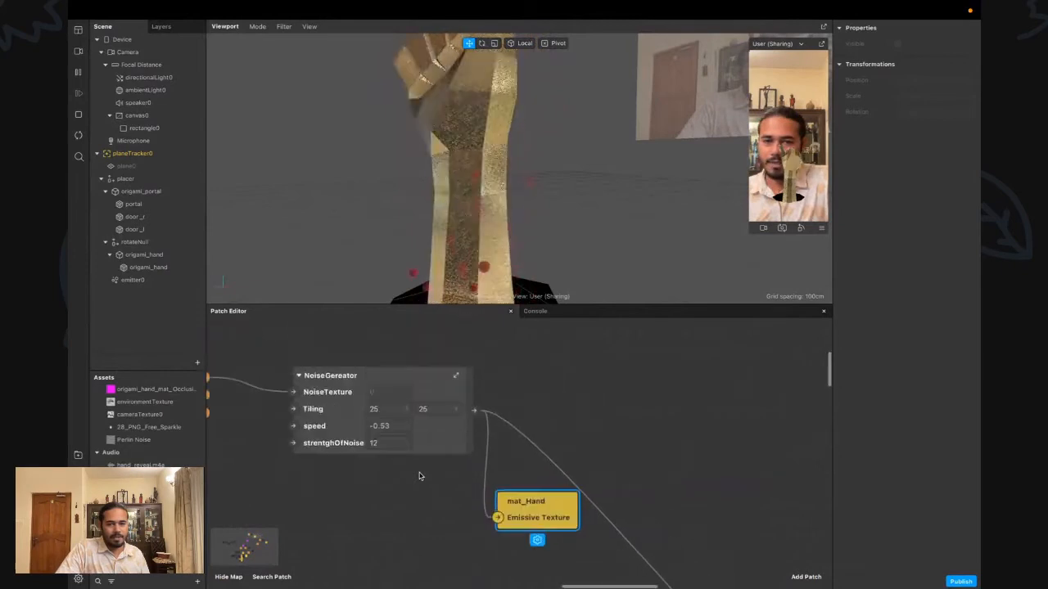
Enlarge the Patch Editor and bring the Perlin Noise and NoiseGereator patches near Texture to Normal Map, with mat_Hand Emissive Texture above them
{"action": "scroll", "coordinate": [419, 476], "scroll_direction": "down", "scroll_amount": 5}
{"action": "scroll", "coordinate": [419, 475], "scroll_direction": "right", "scroll_amount": 5}
{"action": "scroll", "coordinate": [428, 475], "scroll_direction": "up", "scroll_amount": 3}
{"action": "scroll", "coordinate": [428, 475], "scroll_direction": "left", "scroll_amount": 8}
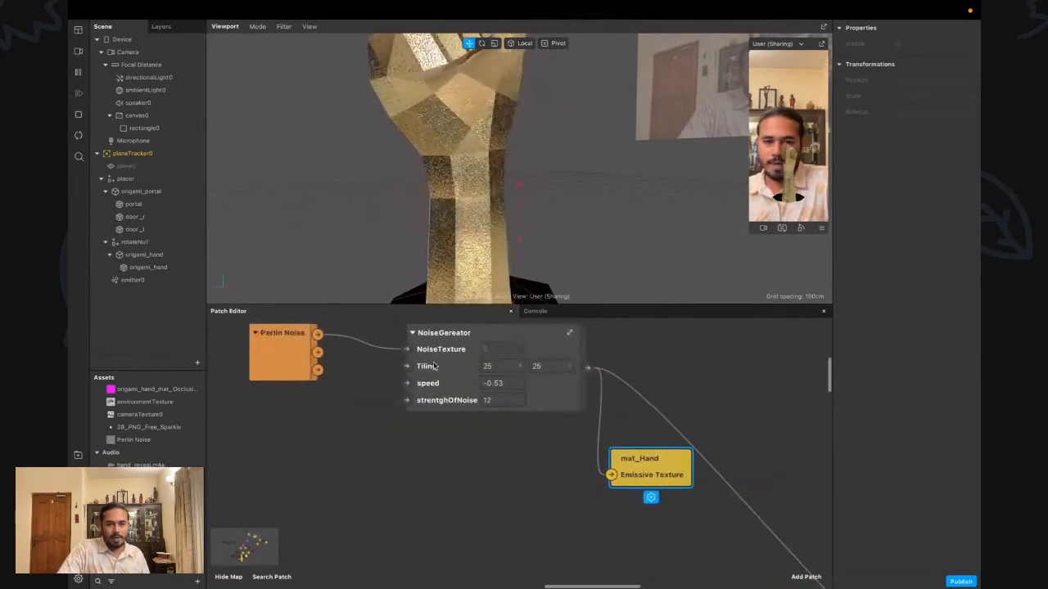
{"action": "left_click_drag", "start_coordinate": [453, 304], "coordinate": [631, 439]}
{"action": "left_click_drag", "start_coordinate": [252, 178], "coordinate": [501, 483]}
{"action": "scroll", "coordinate": [501, 483], "scroll_direction": "right", "scroll_amount": 5}
{"action": "scroll", "coordinate": [500, 483], "scroll_direction": "down", "scroll_amount": 5}
{"action": "scroll", "coordinate": [491, 479], "scroll_direction": "right", "scroll_amount": 5}
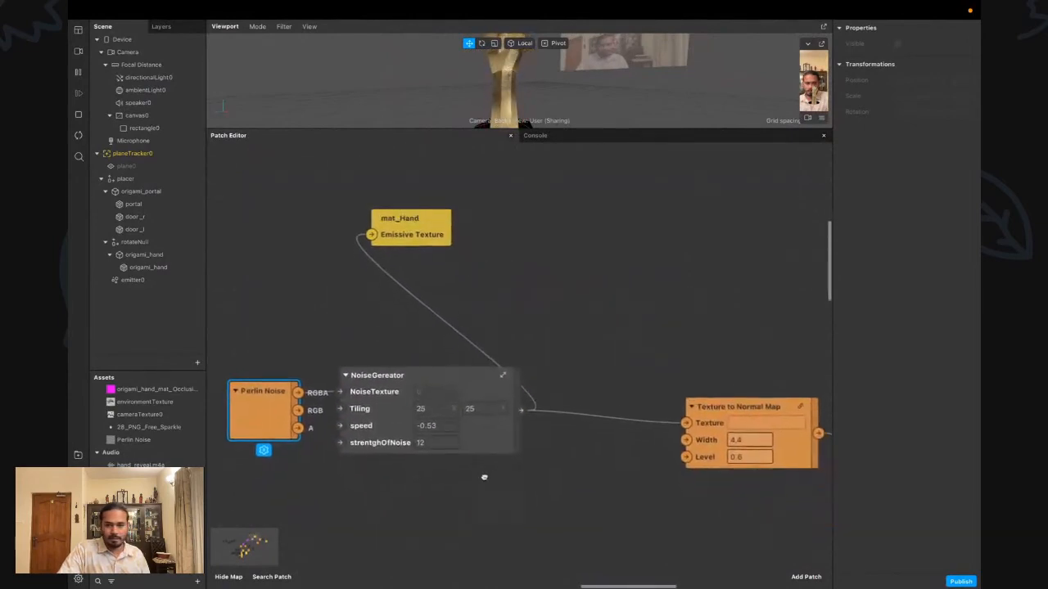
Line up Perlin Noise and NoiseGereator in a row with Texture to Normal Map, keeping the mat_Hand Emissive Texture patch above
{"action": "left_click_drag", "start_coordinate": [426, 217], "coordinate": [610, 196]}
{"action": "left_click_drag", "start_coordinate": [270, 337], "coordinate": [442, 439]}
{"action": "left_click_drag", "start_coordinate": [407, 429], "coordinate": [501, 444]}
{"action": "left_click", "coordinate": [578, 490]}
{"action": "scroll", "coordinate": [731, 512], "scroll_direction": "right", "scroll_amount": 3}
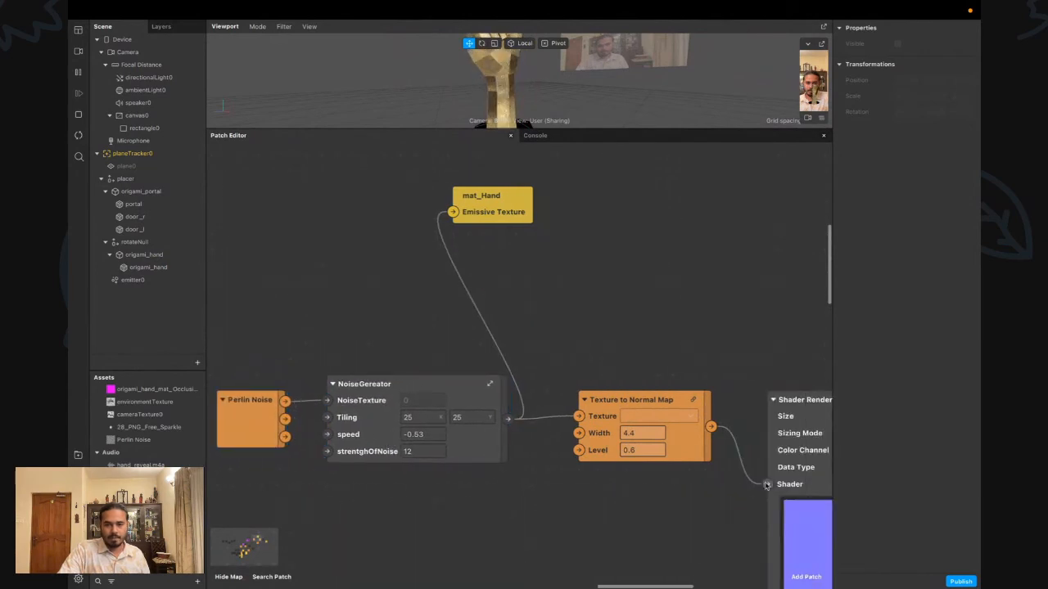
Line up the Shader Render Pass and mat_Hand Normal Texture patches with the rest of the noise chain
{"action": "left_click_drag", "start_coordinate": [802, 465], "coordinate": [786, 434]}
{"action": "scroll", "coordinate": [661, 449], "scroll_direction": "right", "scroll_amount": 2}
{"action": "scroll", "coordinate": [663, 450], "scroll_direction": "down", "scroll_amount": 5}
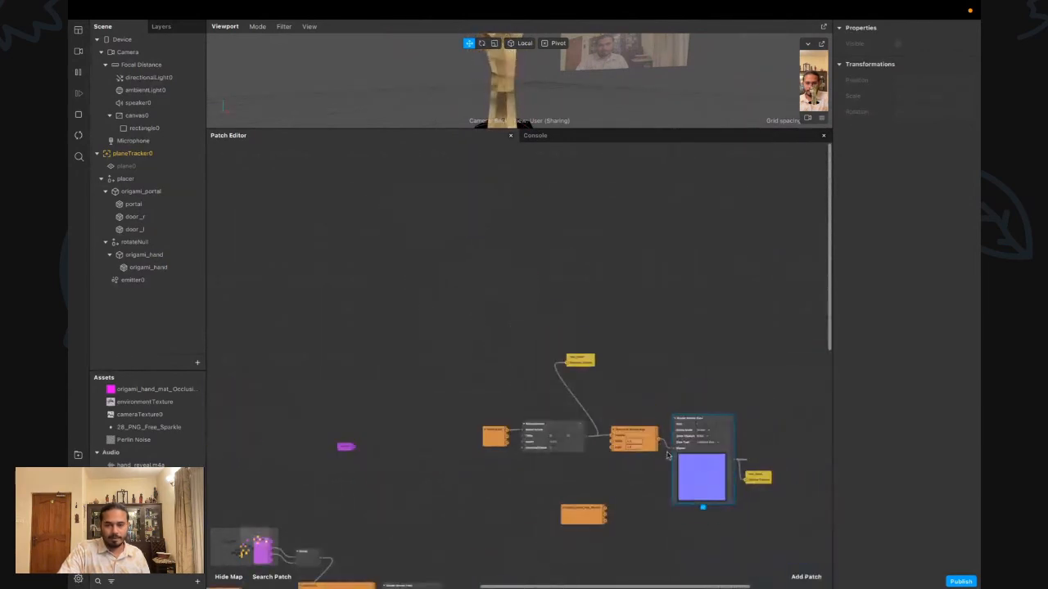
{"action": "left_click_drag", "start_coordinate": [766, 475], "coordinate": [771, 426]}
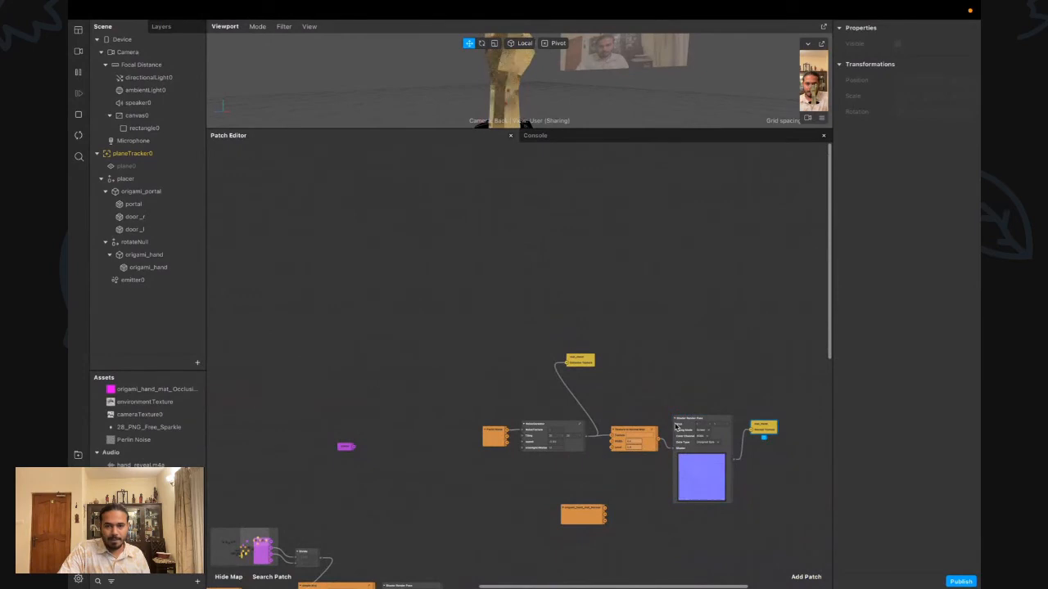
Review the patch chain from Perlin Noise through NoiseGereator and Texture to Normal Map to Shader Render Pass
{"action": "scroll", "coordinate": [676, 426], "scroll_direction": "up", "scroll_amount": 2}
{"action": "scroll", "coordinate": [573, 422], "scroll_direction": "right", "scroll_amount": 2}
{"action": "scroll", "coordinate": [500, 421], "scroll_direction": "up", "scroll_amount": 5}
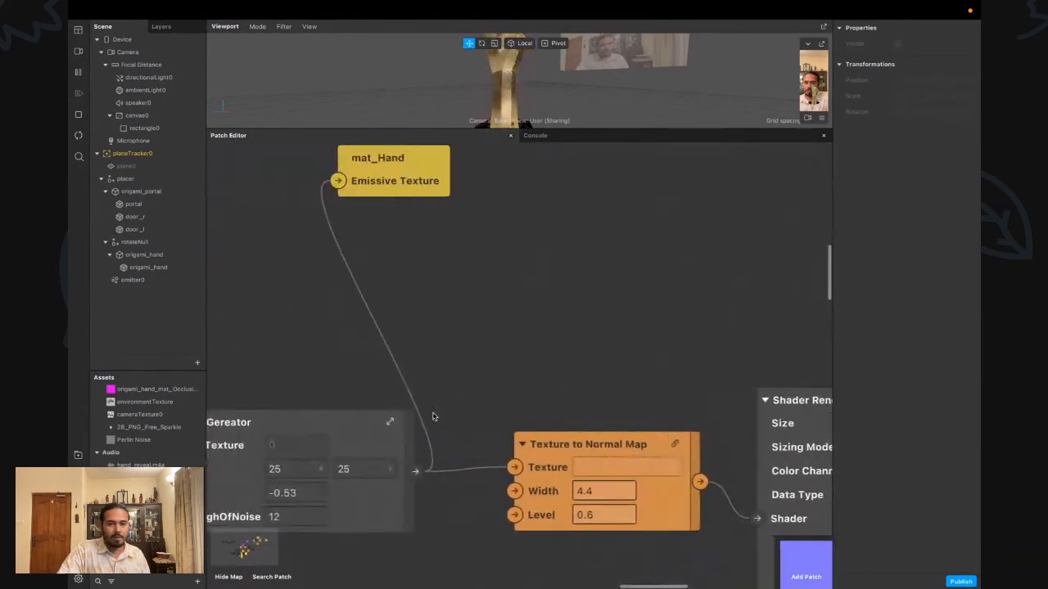
{"action": "scroll", "coordinate": [433, 417], "scroll_direction": "left", "scroll_amount": 3}
{"action": "left_click", "coordinate": [511, 444]}
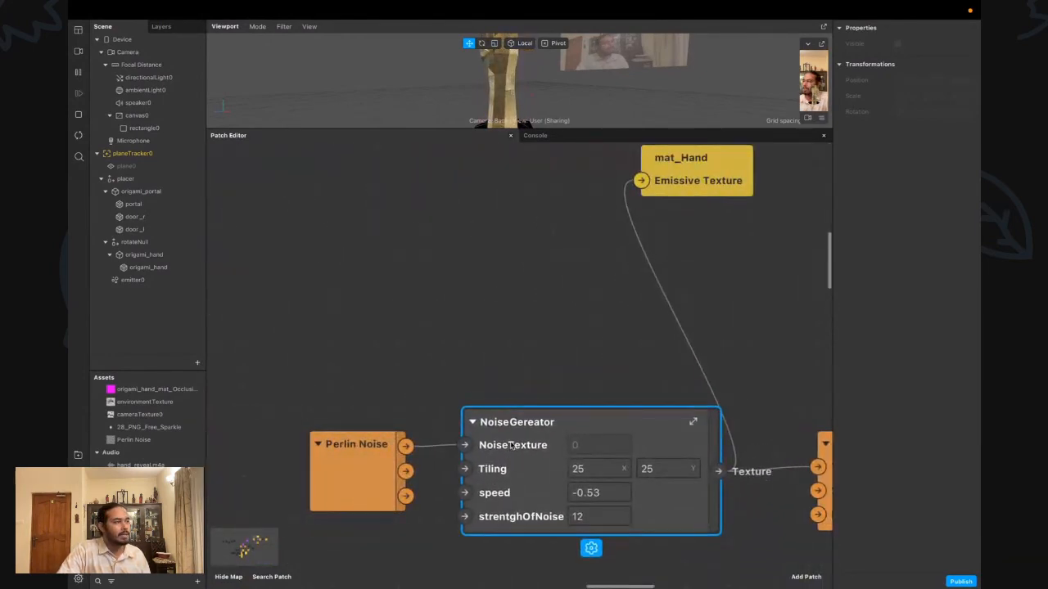
{"action": "scroll", "coordinate": [512, 444], "scroll_direction": "right", "scroll_amount": 2}
{"action": "left_click", "coordinate": [743, 457]}
{"action": "scroll", "coordinate": [775, 471], "scroll_direction": "right", "scroll_amount": 4}
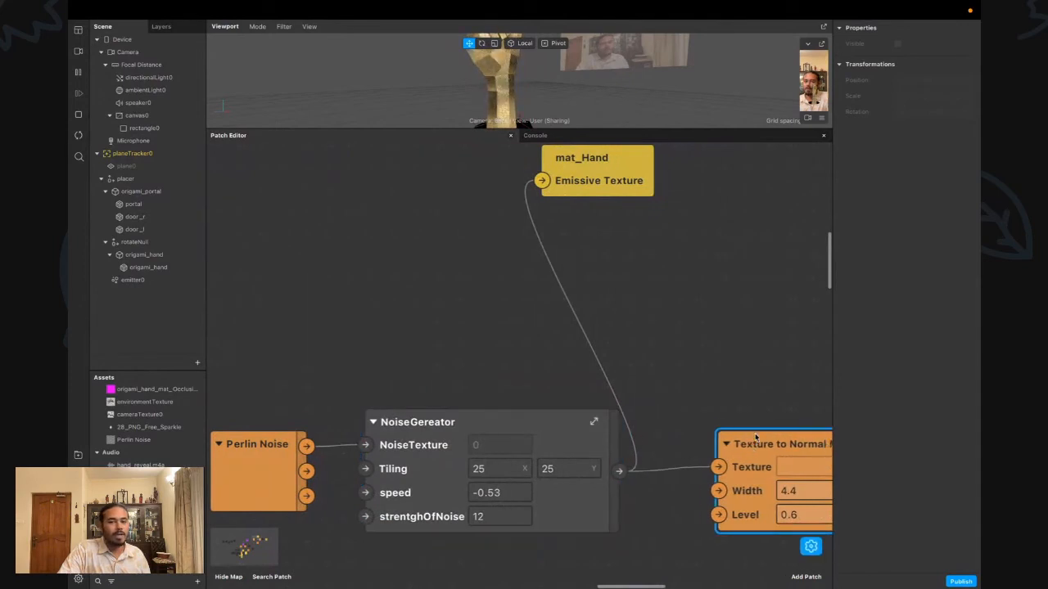
{"action": "scroll", "coordinate": [769, 470], "scroll_direction": "down", "scroll_amount": 5}
{"action": "scroll", "coordinate": [769, 469], "scroll_direction": "right", "scroll_amount": 4}
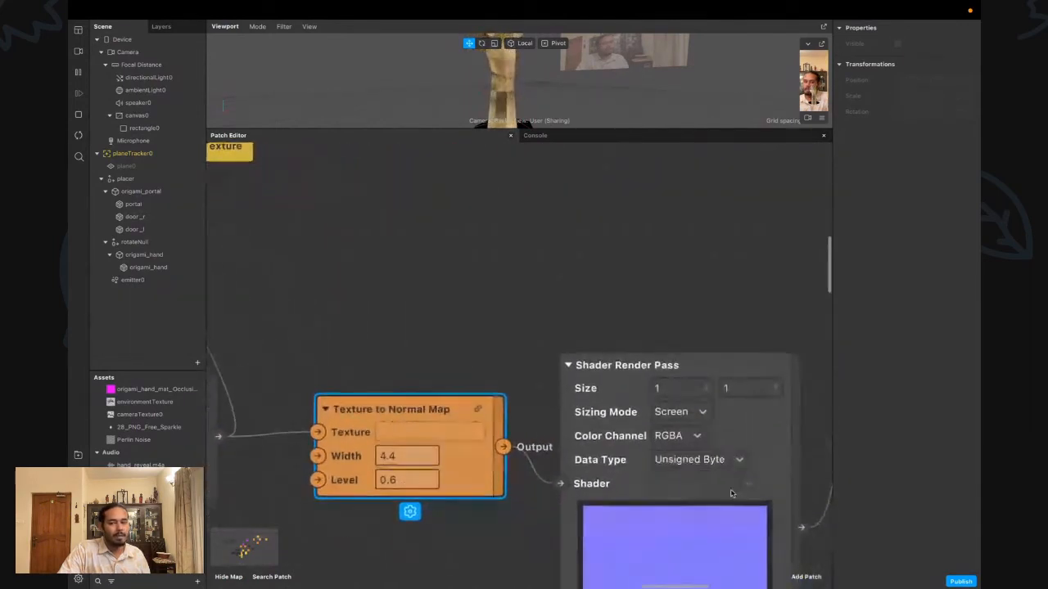
{"action": "scroll", "coordinate": [692, 515], "scroll_direction": "left", "scroll_amount": 8}
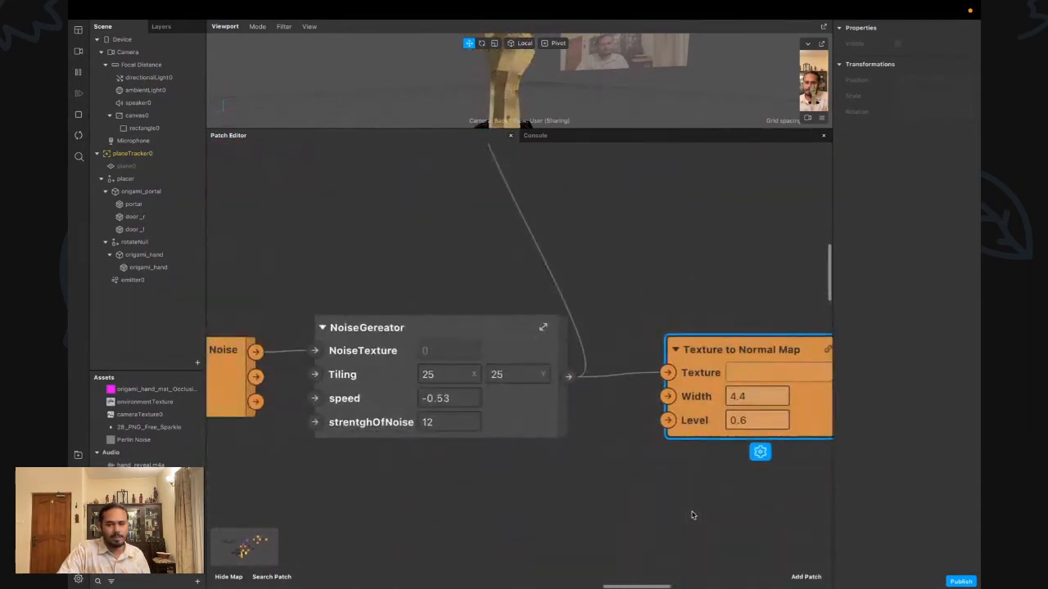
Set the Tiling of the NoiseGereator group to 2, 2
{"action": "left_click", "coordinate": [454, 373]}
{"action": "type", "text": "2"}
{"action": "key", "text": "Tab"}
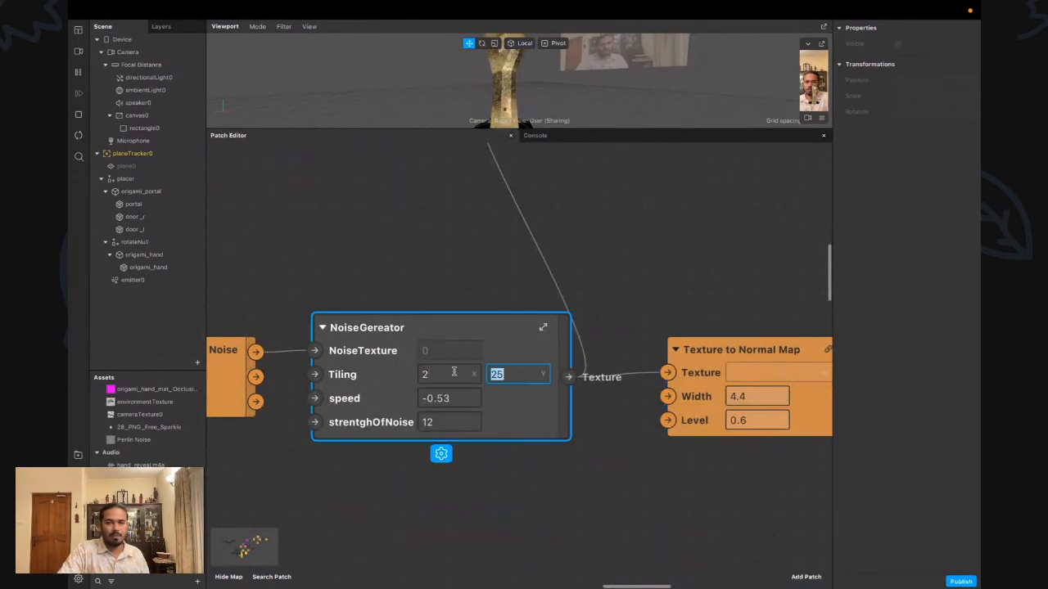
{"action": "type", "text": "2"}
Adjust the speed of the NoiseGereator group to -0.13
{"action": "left_click", "coordinate": [468, 396]}
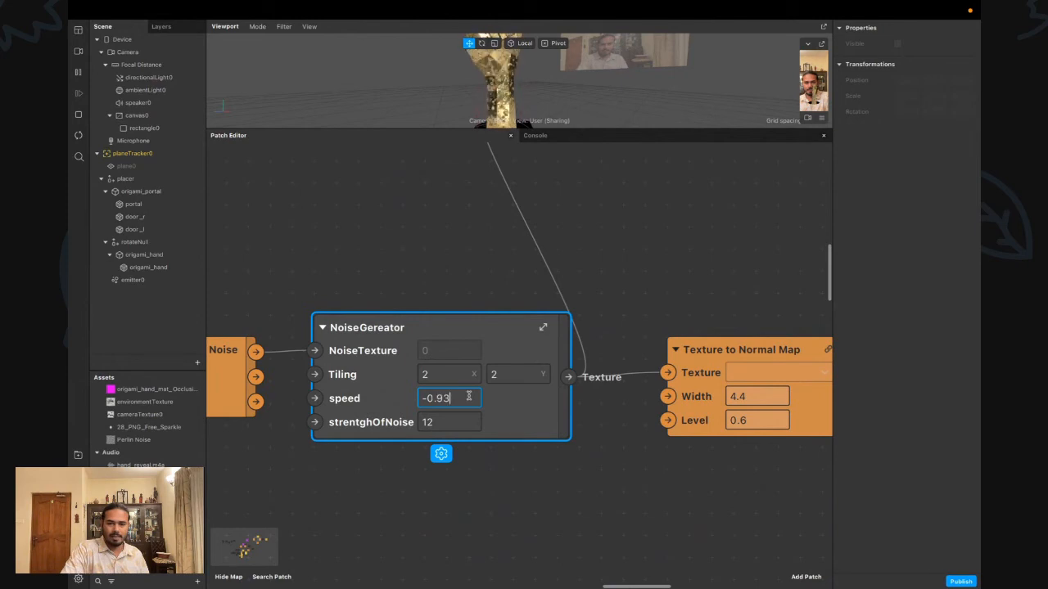
{"action": "key", "text": "BackSpace"}
{"action": "key", "text": "BackSpace"}
{"action": "type", "text": "23"}
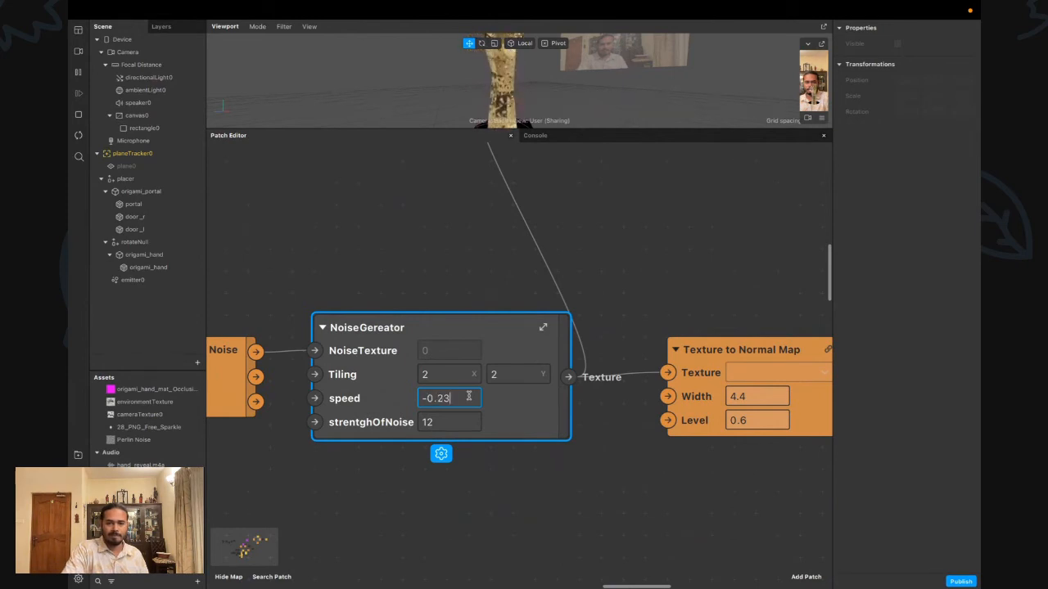
{"action": "left_click", "coordinate": [562, 285]}
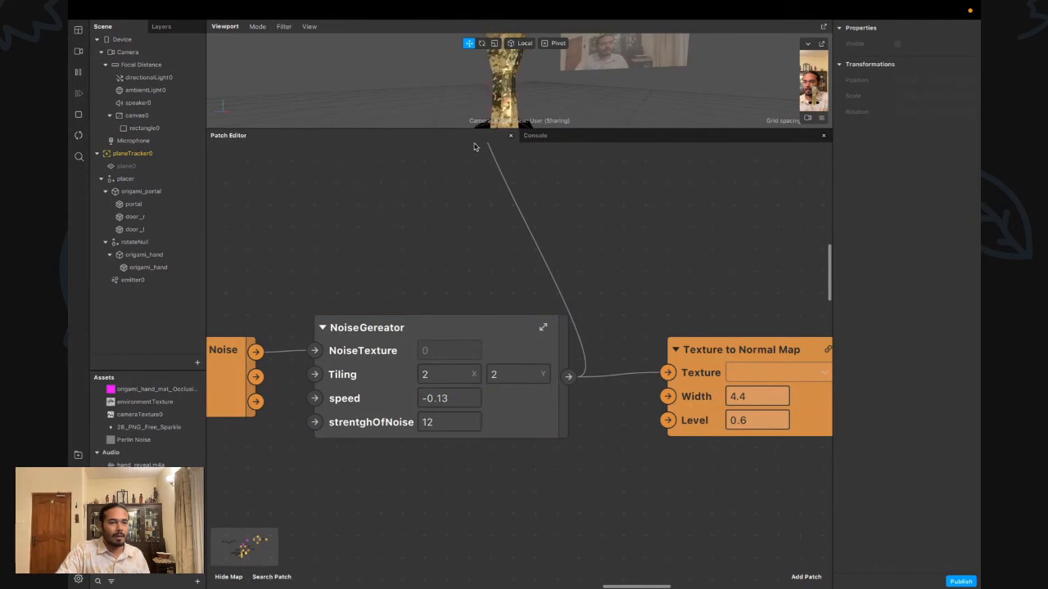
Enlarge the viewport, then duplicate the NoiseGereator group and place the copy below the original
{"action": "left_click_drag", "start_coordinate": [468, 127], "coordinate": [467, 371]}
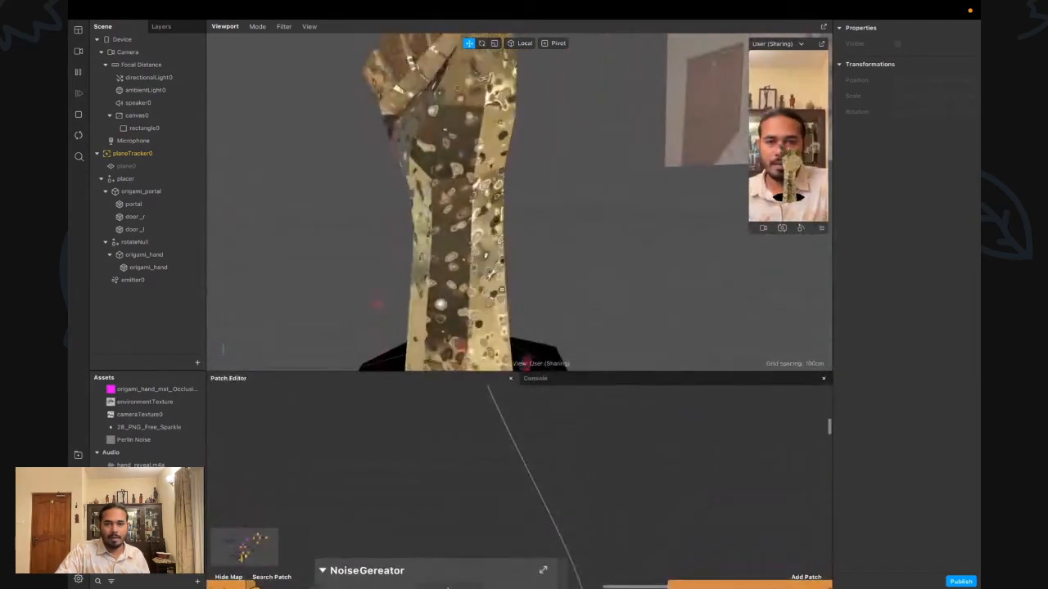
{"action": "scroll", "coordinate": [459, 514], "scroll_direction": "down", "scroll_amount": 3}
{"action": "scroll", "coordinate": [459, 514], "scroll_direction": "left", "scroll_amount": 1}
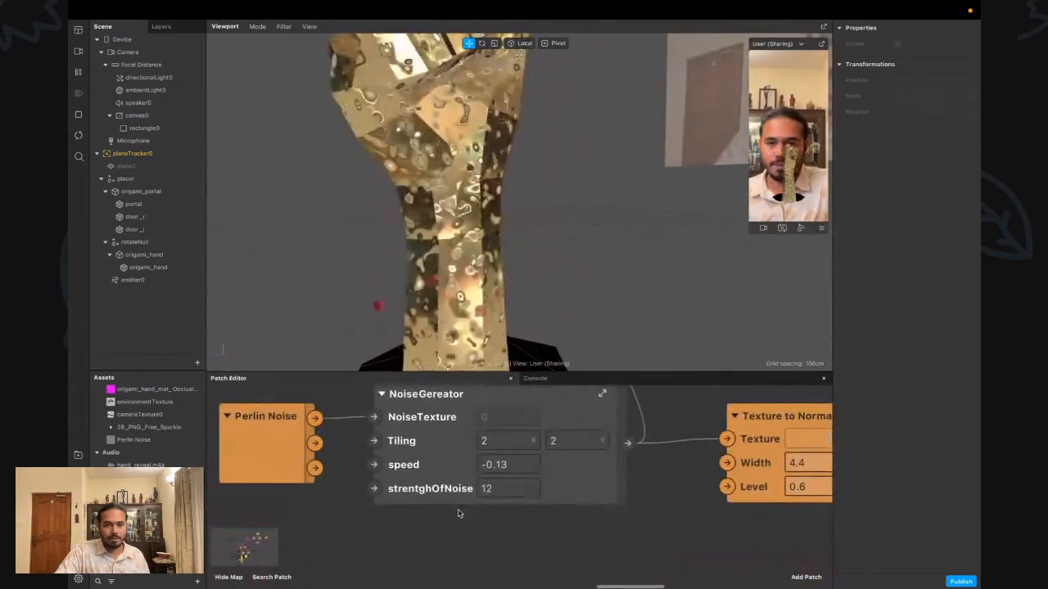
{"action": "left_click", "coordinate": [448, 475]}
{"action": "key", "text": "super+c"}
{"action": "key", "text": "super+v"}
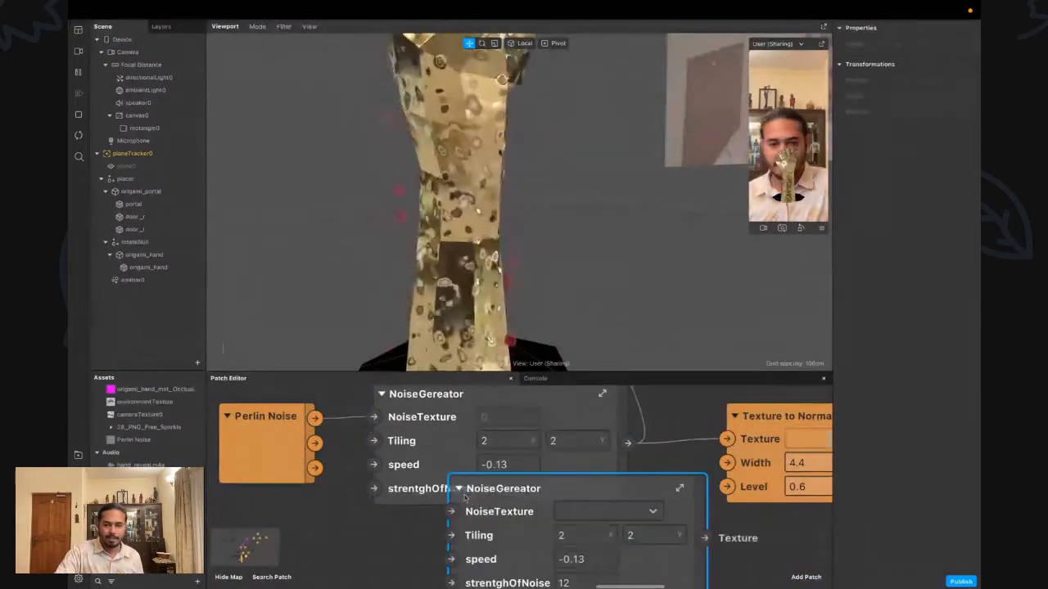
{"action": "scroll", "coordinate": [447, 474], "scroll_direction": "down", "scroll_amount": 2}
{"action": "left_click_drag", "start_coordinate": [490, 503], "coordinate": [411, 565]}
Import the Microscope texture from the Textures category of the AR Library
{"action": "left_click", "coordinate": [77, 455]}
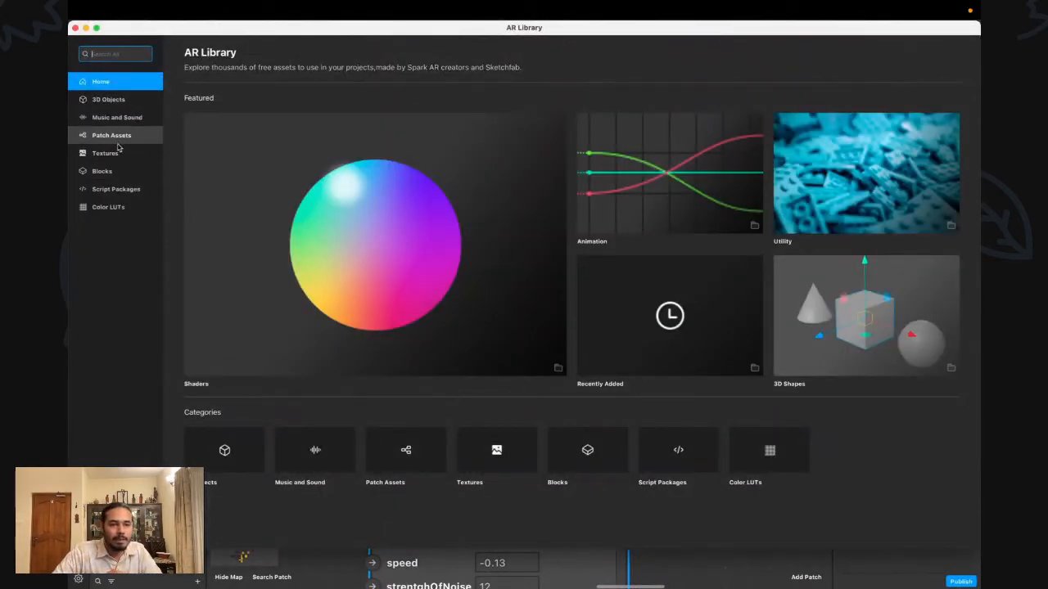
{"action": "left_click", "coordinate": [115, 153]}
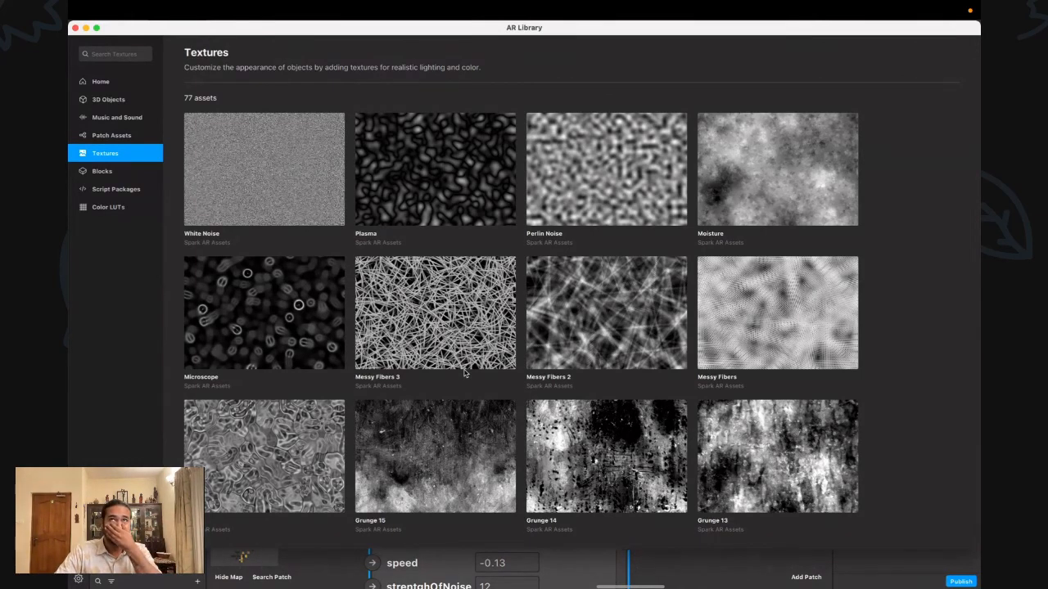
{"action": "scroll", "coordinate": [464, 372], "scroll_direction": "down", "scroll_amount": 2}
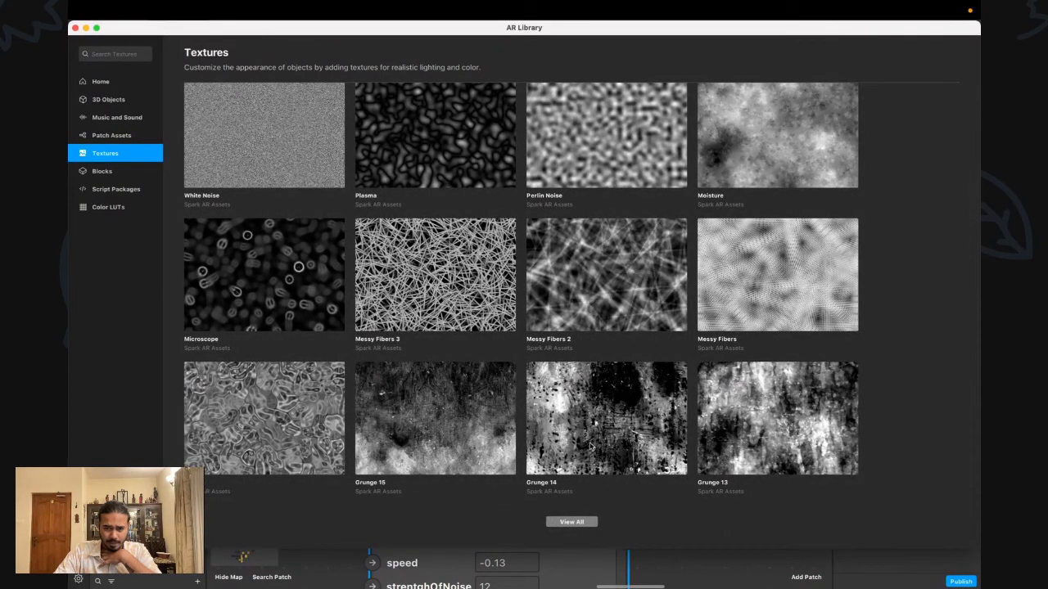
{"action": "scroll", "coordinate": [657, 368], "scroll_direction": "up", "scroll_amount": 2}
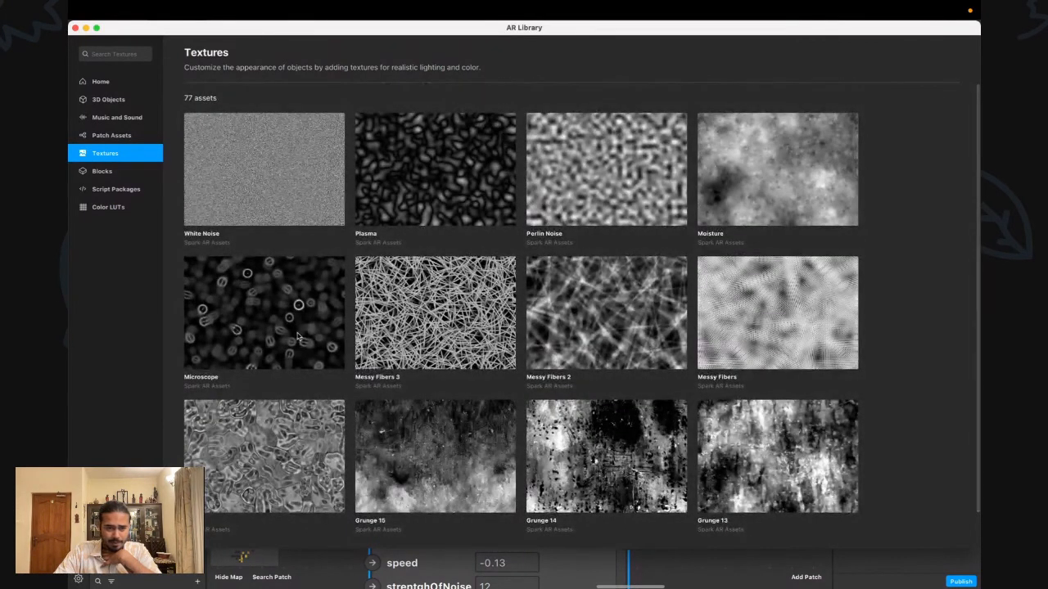
{"action": "left_click", "coordinate": [264, 329]}
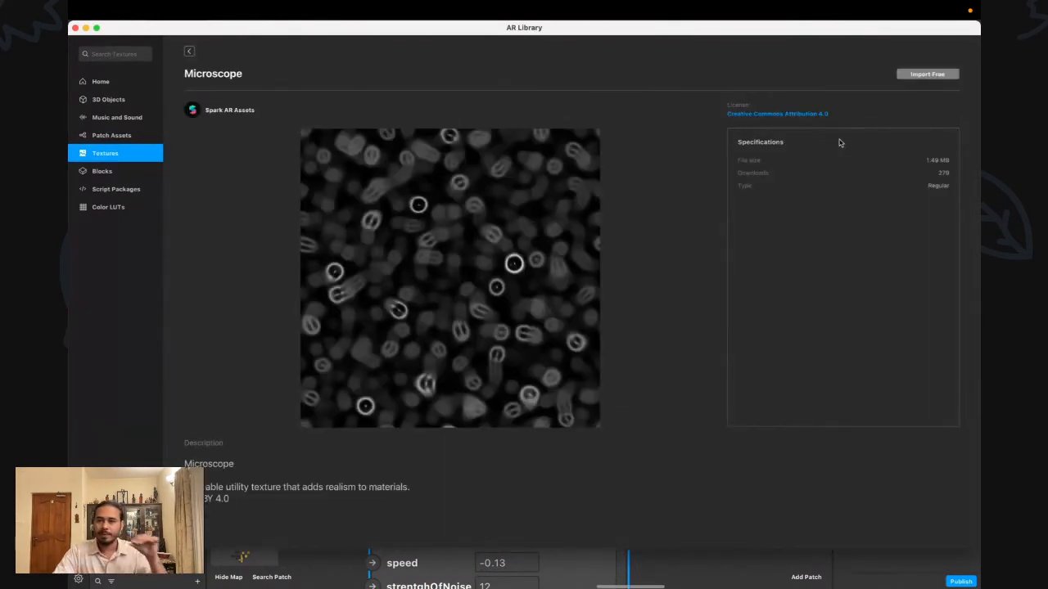
{"action": "left_click", "coordinate": [927, 74]}
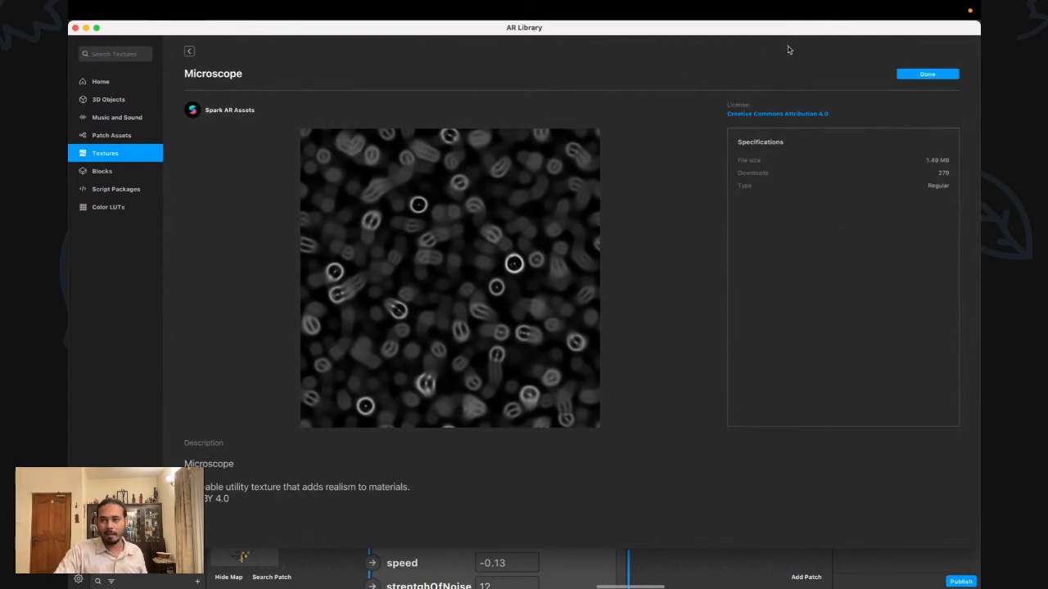
Close the AR Library, enlarge the patch workspace, and connect the Microscope View texture to the NoiseTexture input of the lower NoiseGereator group
{"action": "left_click", "coordinate": [929, 77]}
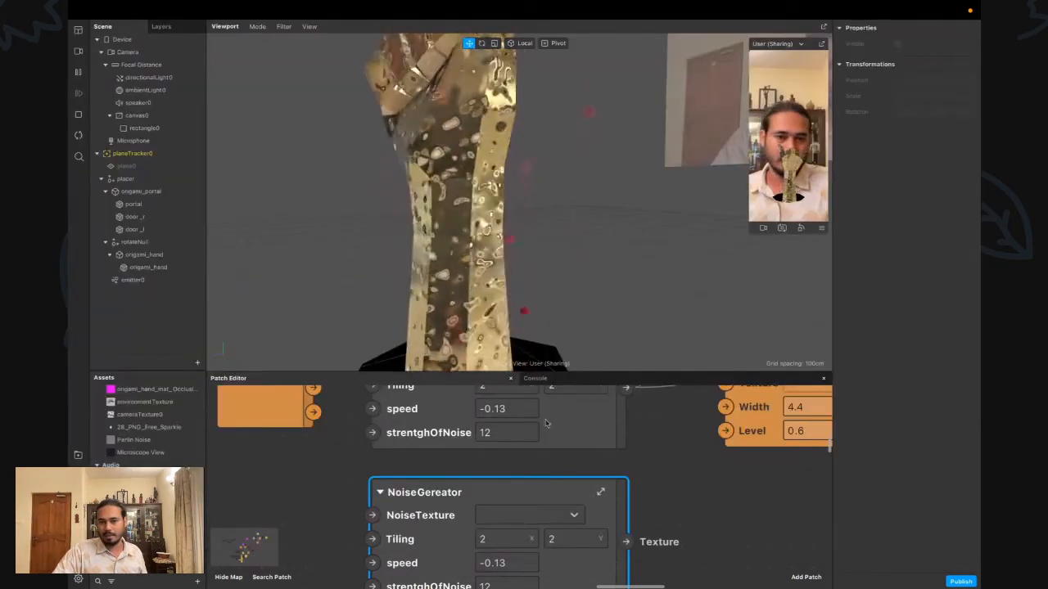
{"action": "left_click_drag", "start_coordinate": [507, 370], "coordinate": [509, 297]}
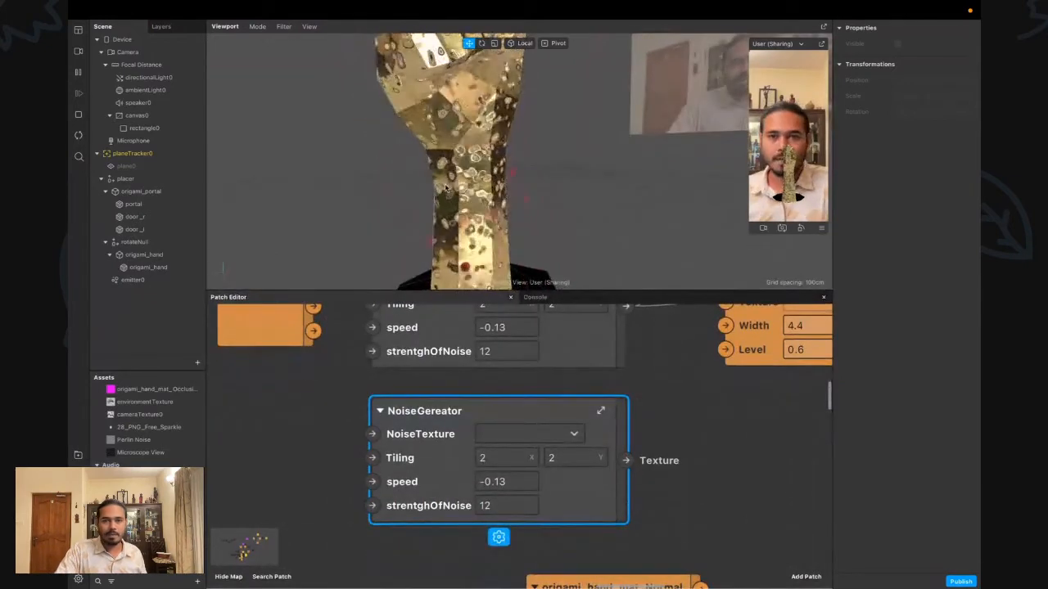
{"action": "scroll", "coordinate": [631, 470], "scroll_direction": "up", "scroll_amount": 5}
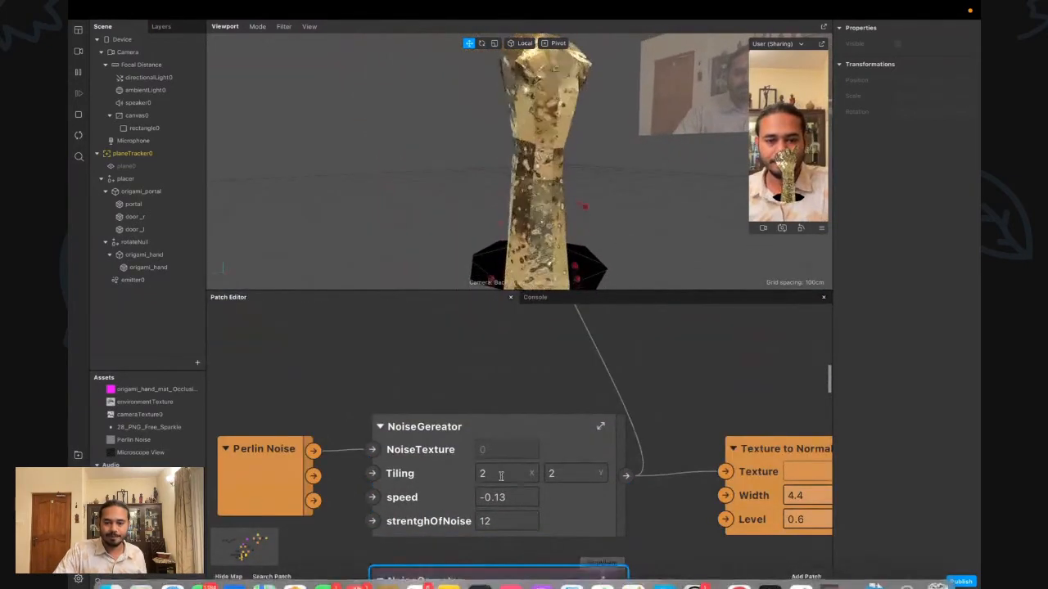
{"action": "scroll", "coordinate": [499, 477], "scroll_direction": "down", "scroll_amount": 4}
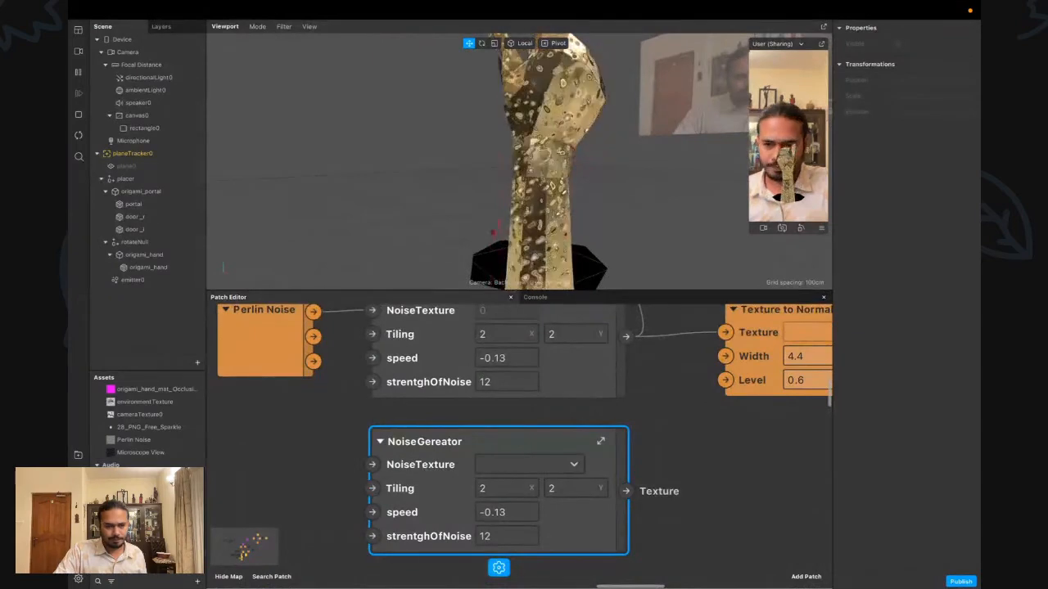
{"action": "left_click", "coordinate": [140, 471]}
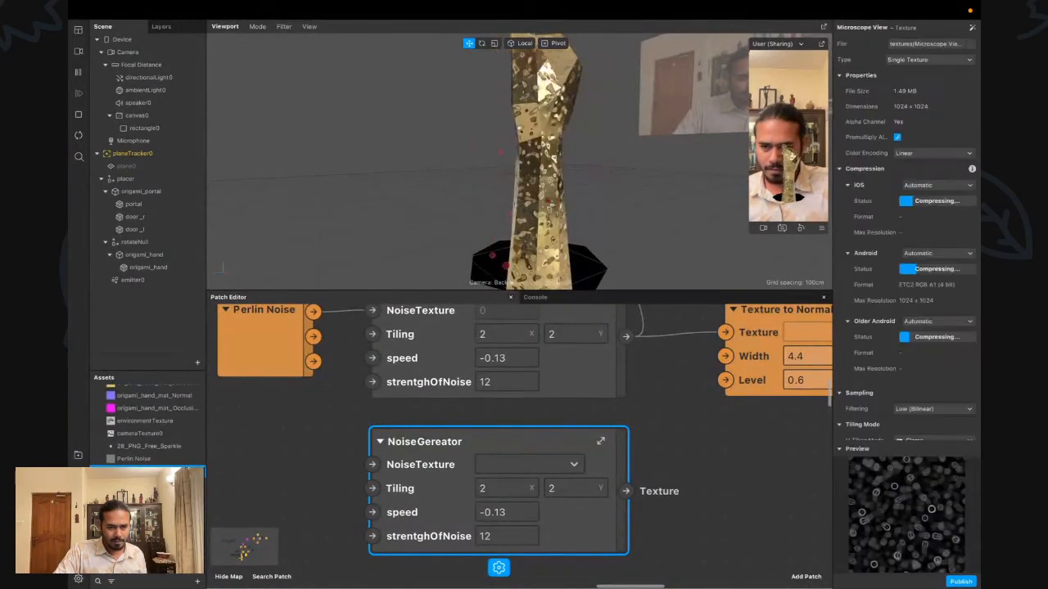
{"action": "left_click_drag", "start_coordinate": [140, 471], "coordinate": [371, 467]}
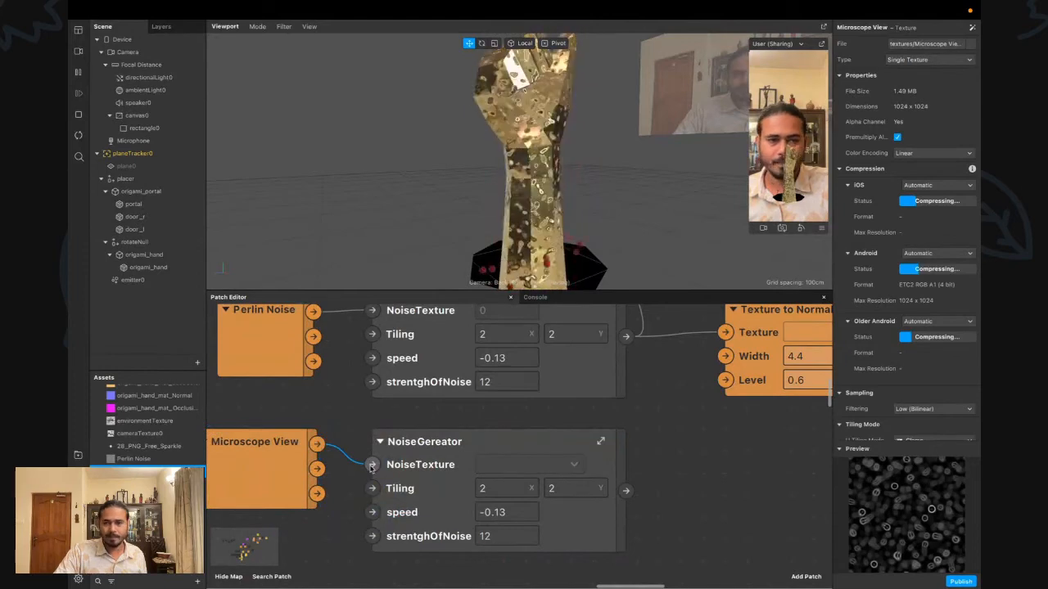
Move the mat_Hand Emissive Texture patch beside the lower NoiseGereator group and feed it from that group's output instead of the upper one's
{"action": "scroll", "coordinate": [747, 490], "scroll_direction": "right", "scroll_amount": 7}
{"action": "scroll", "coordinate": [747, 489], "scroll_direction": "up", "scroll_amount": 5}
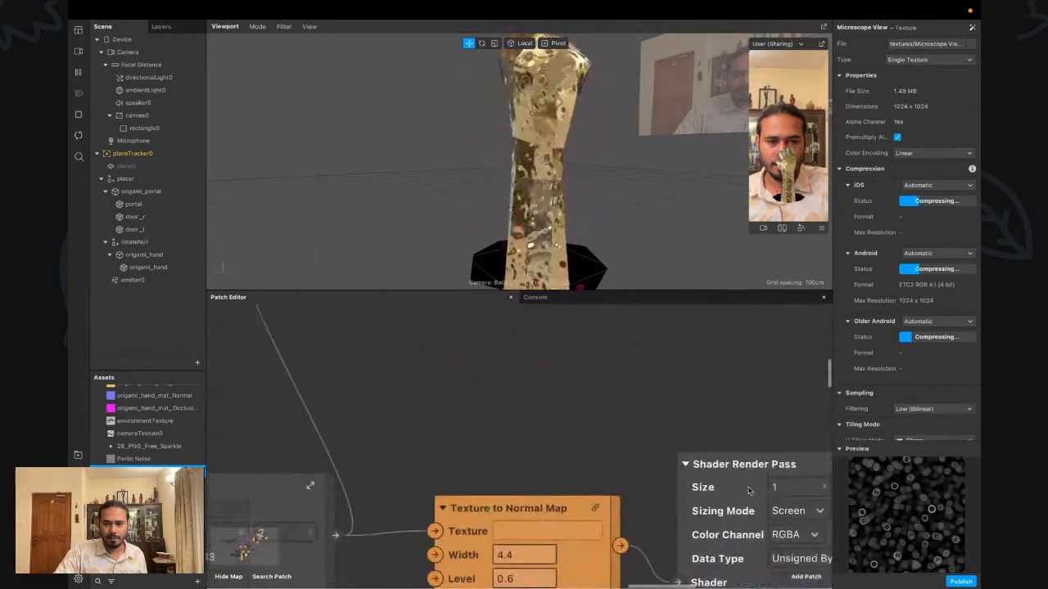
{"action": "scroll", "coordinate": [747, 489], "scroll_direction": "right", "scroll_amount": 6}
{"action": "scroll", "coordinate": [748, 490], "scroll_direction": "down", "scroll_amount": 3}
{"action": "scroll", "coordinate": [740, 461], "scroll_direction": "right", "scroll_amount": 3}
{"action": "scroll", "coordinate": [740, 461], "scroll_direction": "down", "scroll_amount": 2}
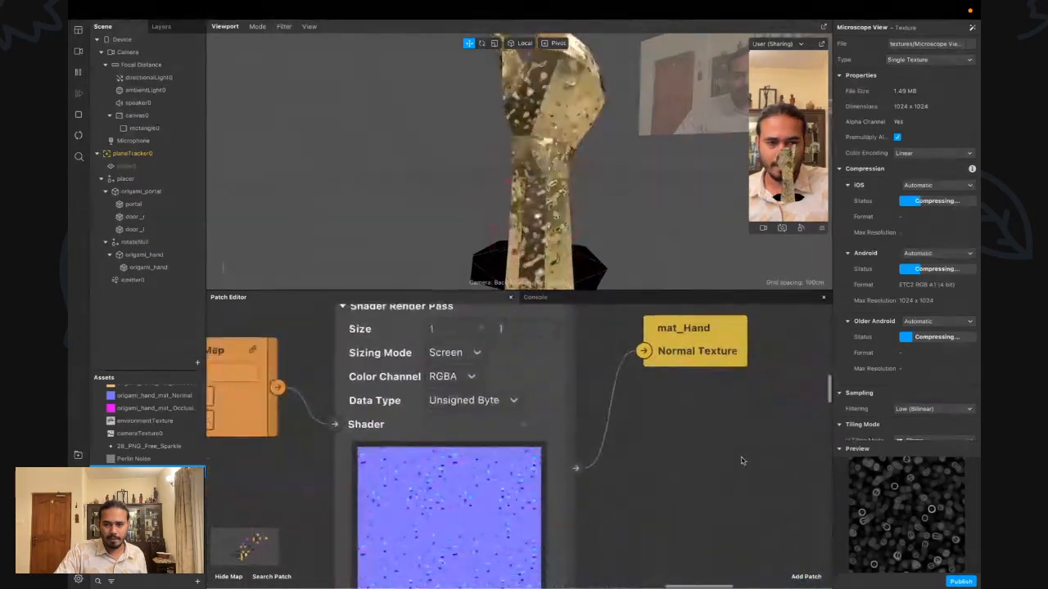
{"action": "scroll", "coordinate": [741, 460], "scroll_direction": "down", "scroll_amount": 5, "text": "ctrl"}
{"action": "scroll", "coordinate": [744, 458], "scroll_direction": "down", "scroll_amount": 2}
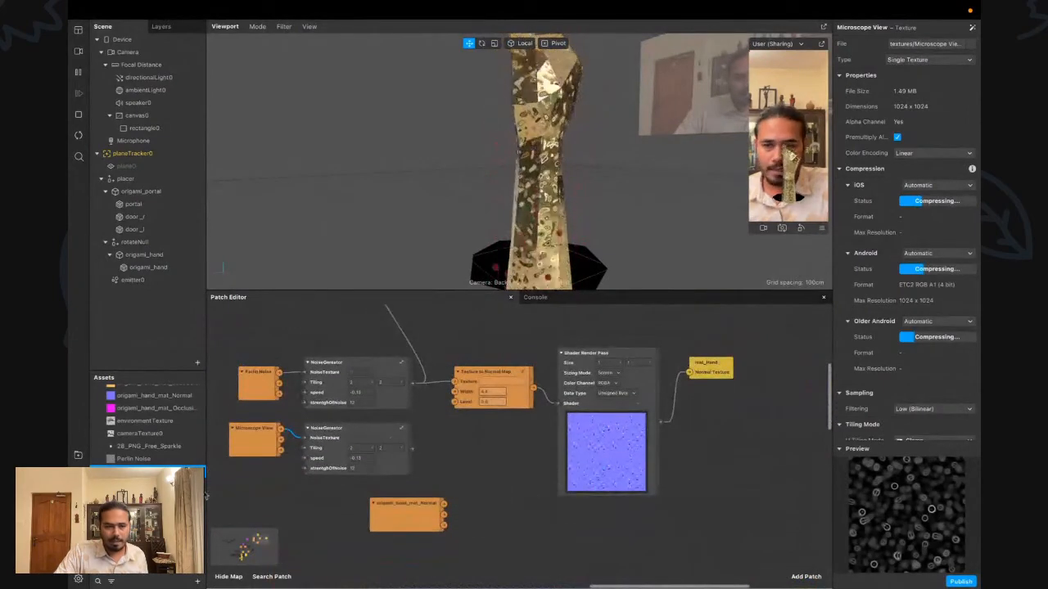
{"action": "scroll", "coordinate": [381, 491], "scroll_direction": "up", "scroll_amount": 5}
{"action": "left_click_drag", "start_coordinate": [408, 456], "coordinate": [490, 525]}
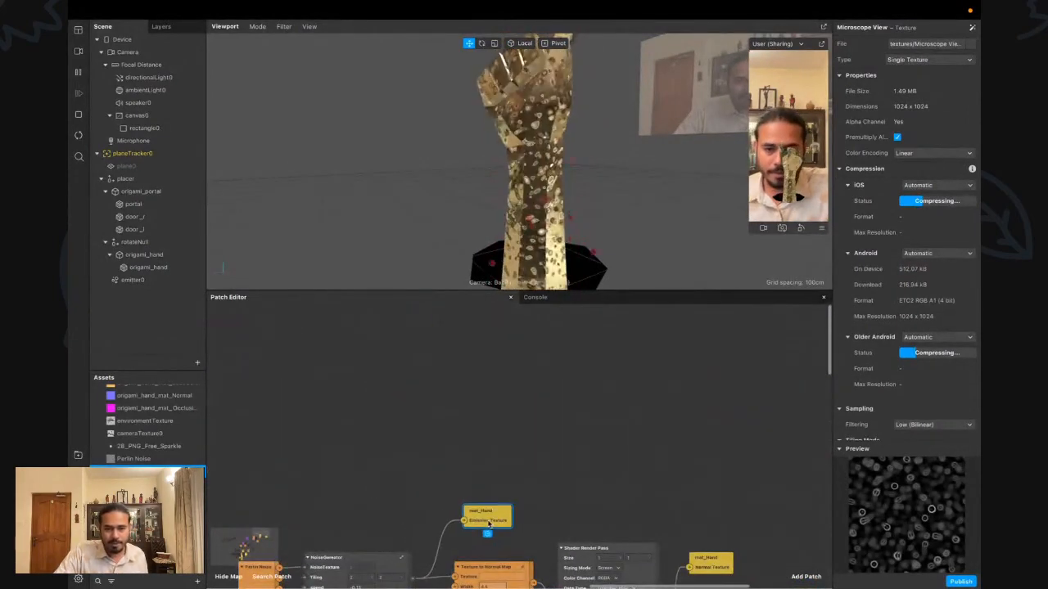
{"action": "scroll", "coordinate": [488, 524], "scroll_direction": "down", "scroll_amount": 5}
{"action": "left_click_drag", "start_coordinate": [481, 382], "coordinate": [437, 509]}
{"action": "scroll", "coordinate": [441, 511], "scroll_direction": "left", "scroll_amount": 1}
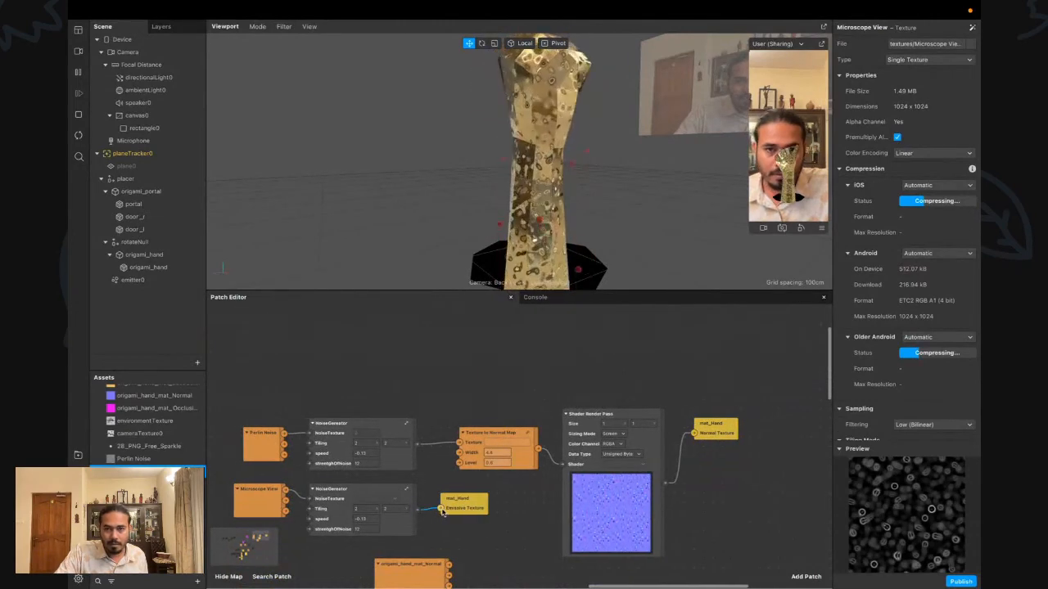
Set the strentghOfNoise of the lower NoiseGereator group to 2
{"action": "scroll", "coordinate": [442, 511], "scroll_direction": "up", "scroll_amount": 6}
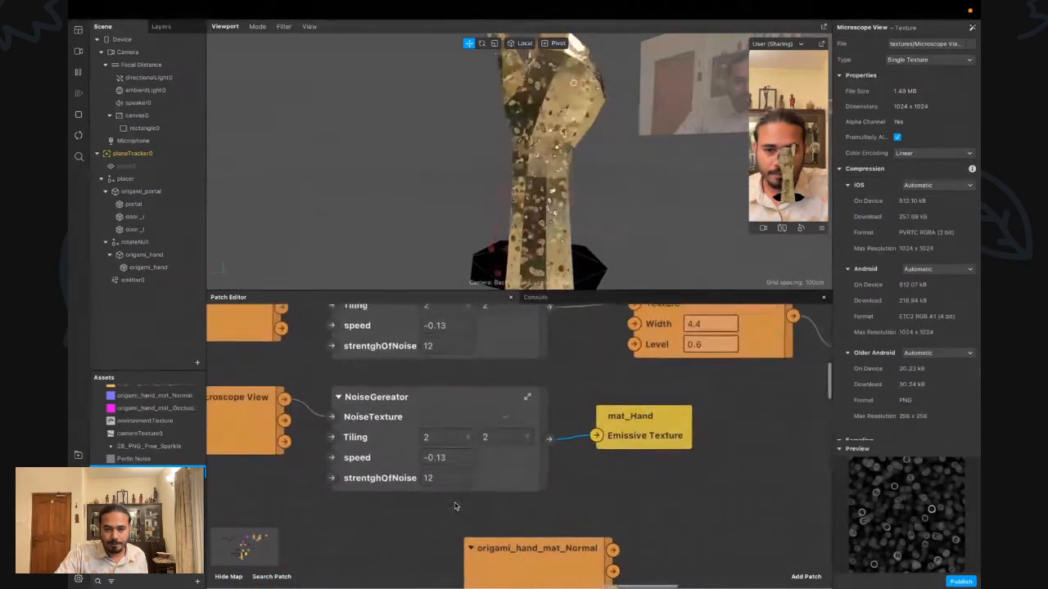
{"action": "left_click", "coordinate": [450, 482]}
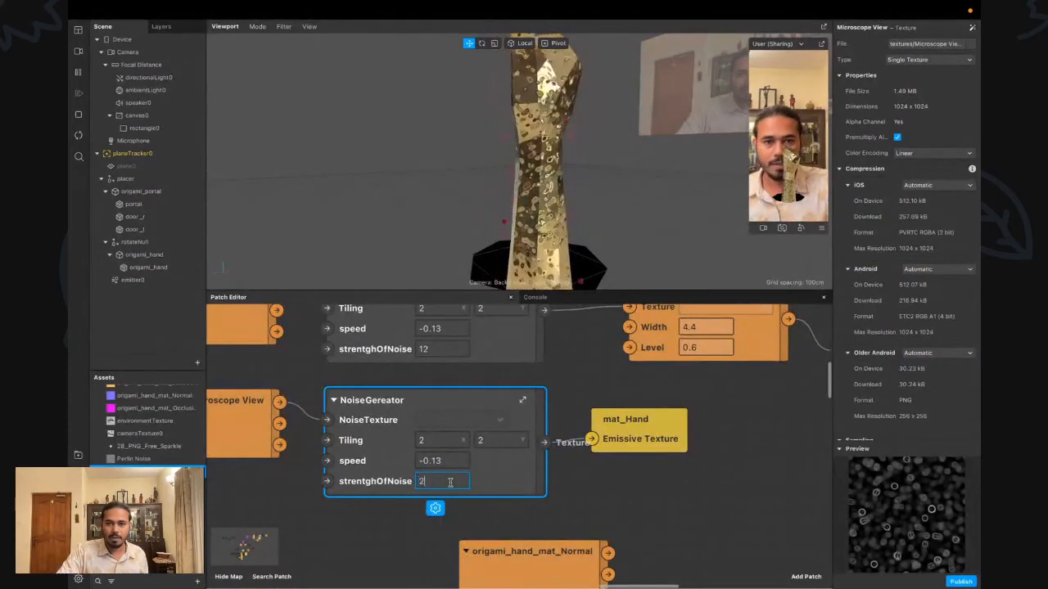
{"action": "key", "text": "Return"}
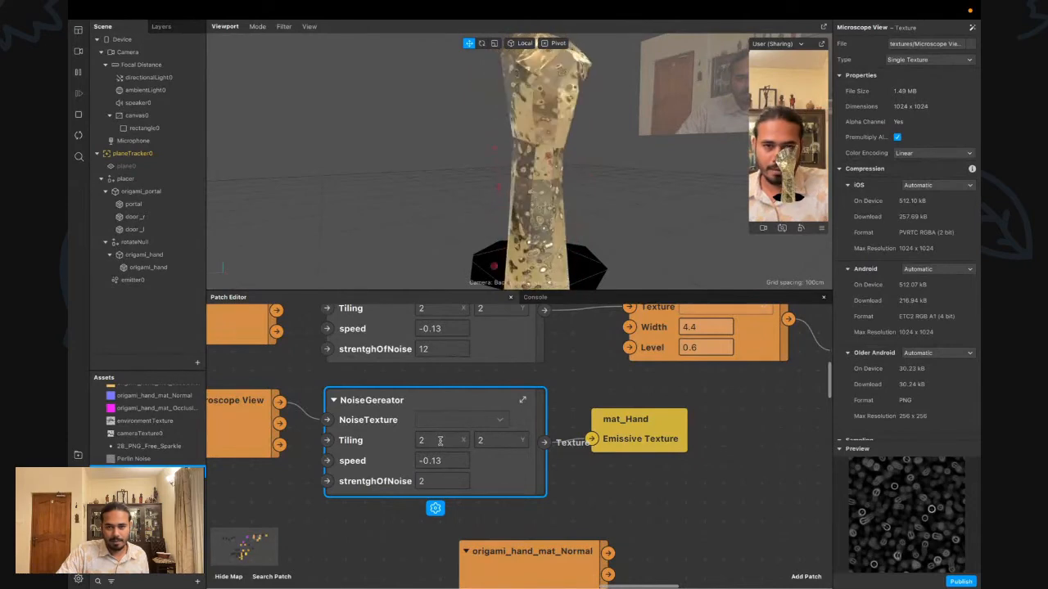
Add a Shader Render Pass patch, connect the lower NoiseGereator output to its Shader input, and expand its preview with more patch workspace
{"action": "left_click_drag", "start_coordinate": [543, 443], "coordinate": [629, 499]}
{"action": "type", "text": "shad"}
{"action": "key", "text": "Down"}
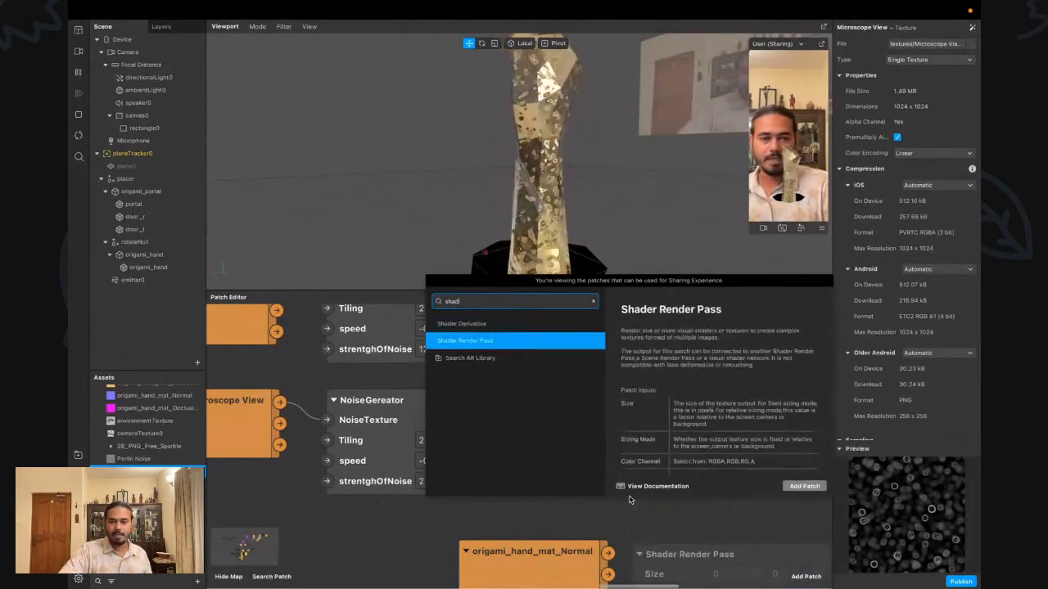
{"action": "key", "text": "Return"}
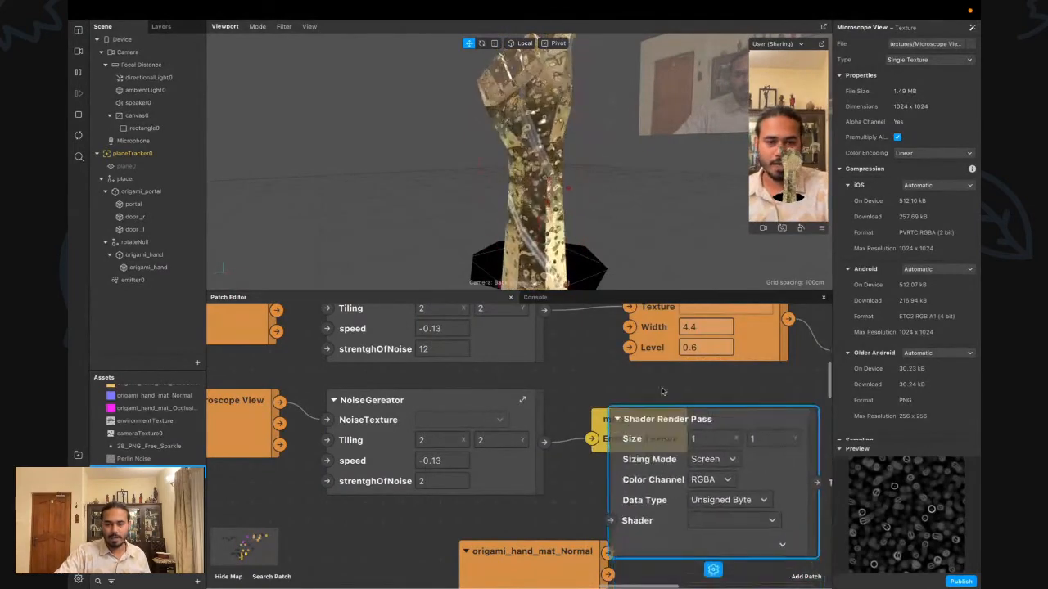
{"action": "left_click_drag", "start_coordinate": [543, 443], "coordinate": [609, 483]}
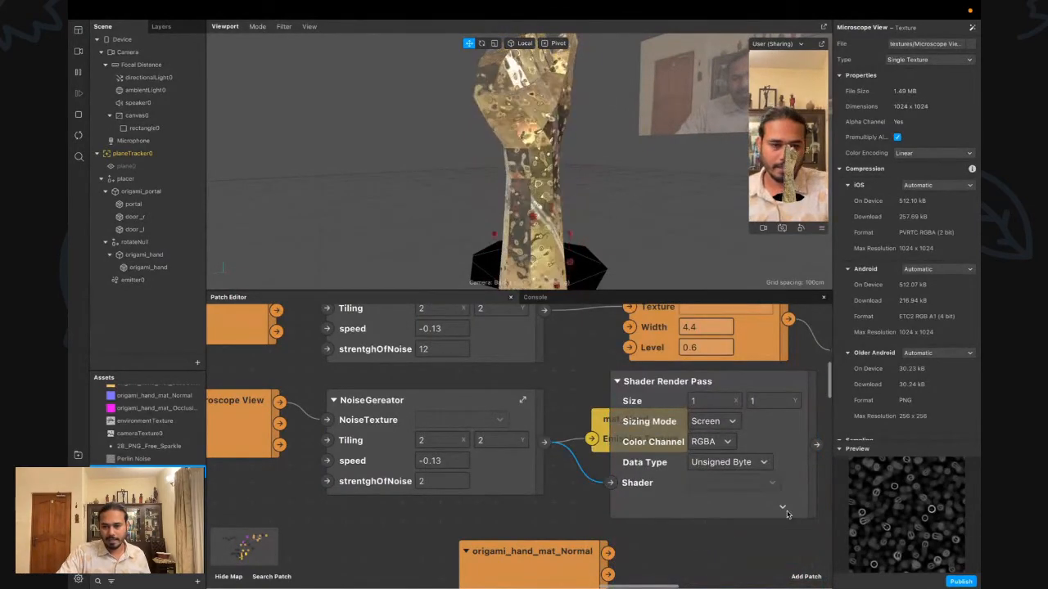
{"action": "left_click_drag", "start_coordinate": [628, 290], "coordinate": [635, 167]}
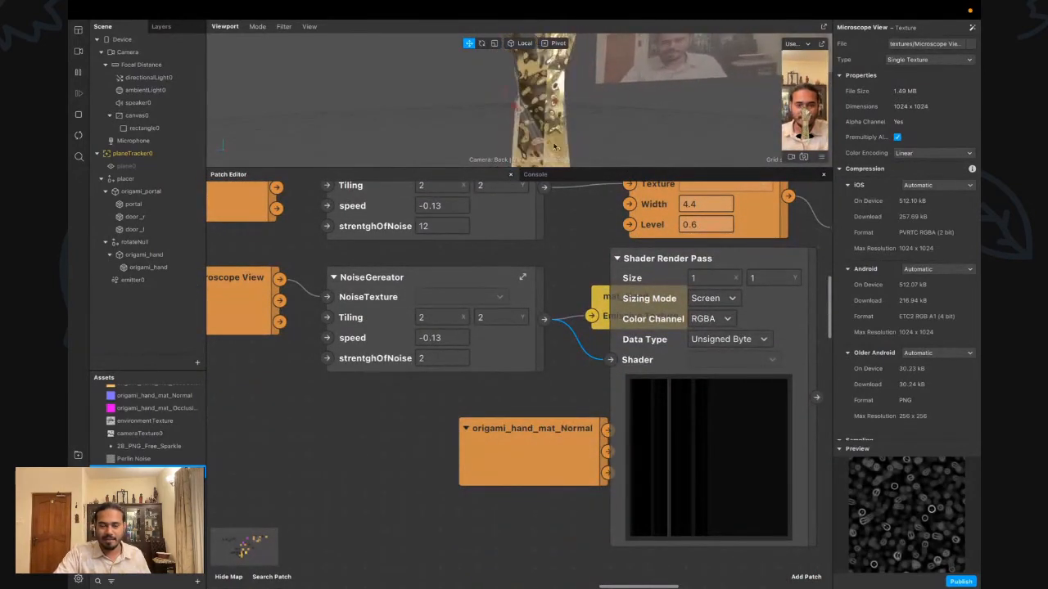
{"action": "left_click_drag", "start_coordinate": [530, 167], "coordinate": [530, 201]}
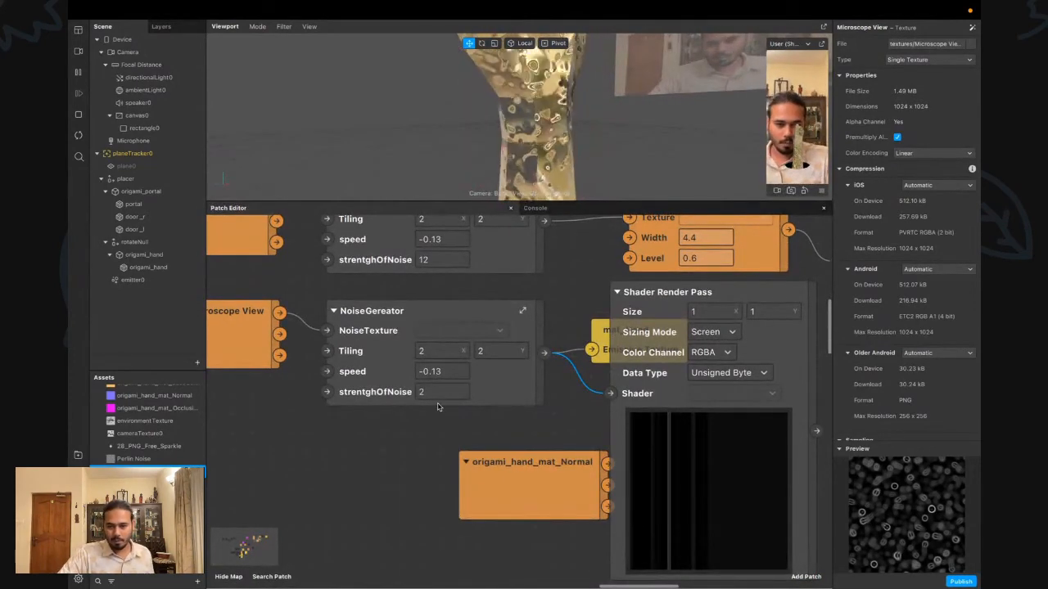
Try a Tiling of 0.1, 0.1 on the lower NoiseGereator group
{"action": "left_click", "coordinate": [433, 349]}
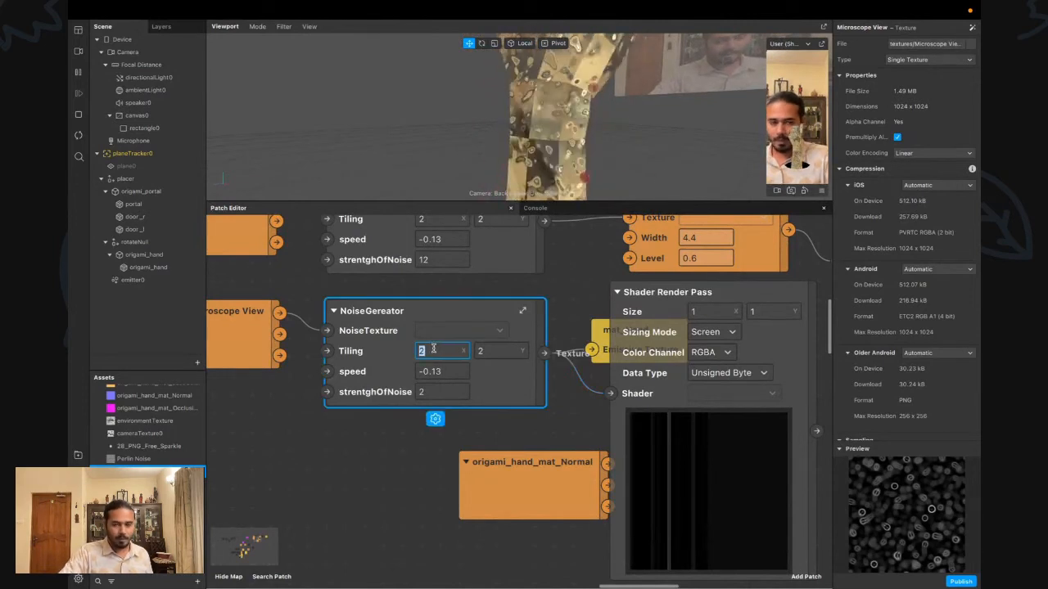
{"action": "type", "text": ".1"}
{"action": "key", "text": "Tab"}
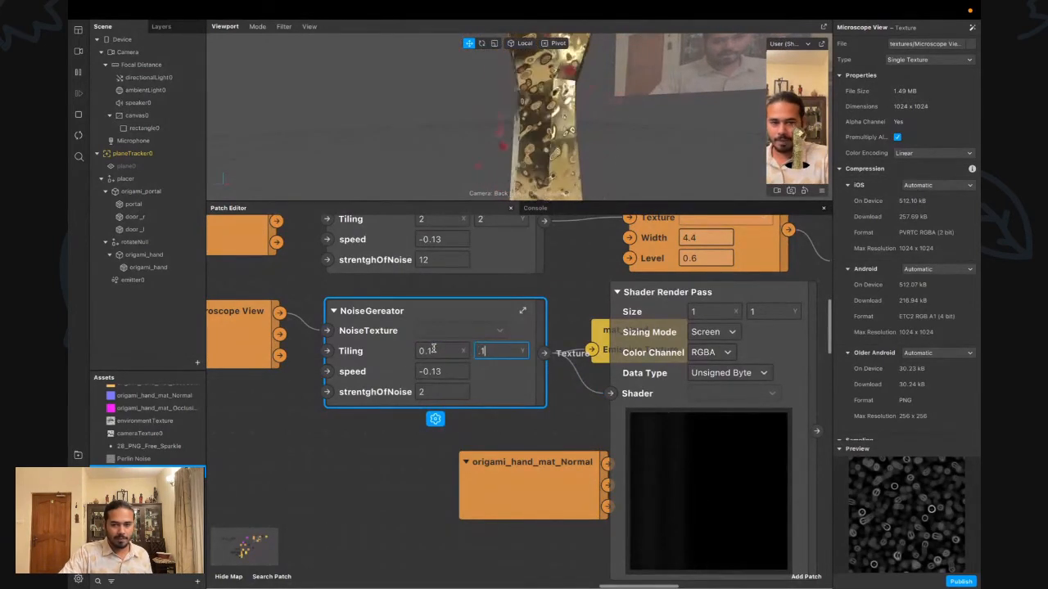
{"action": "type", "text": ".1"}
{"action": "key", "text": "Return"}
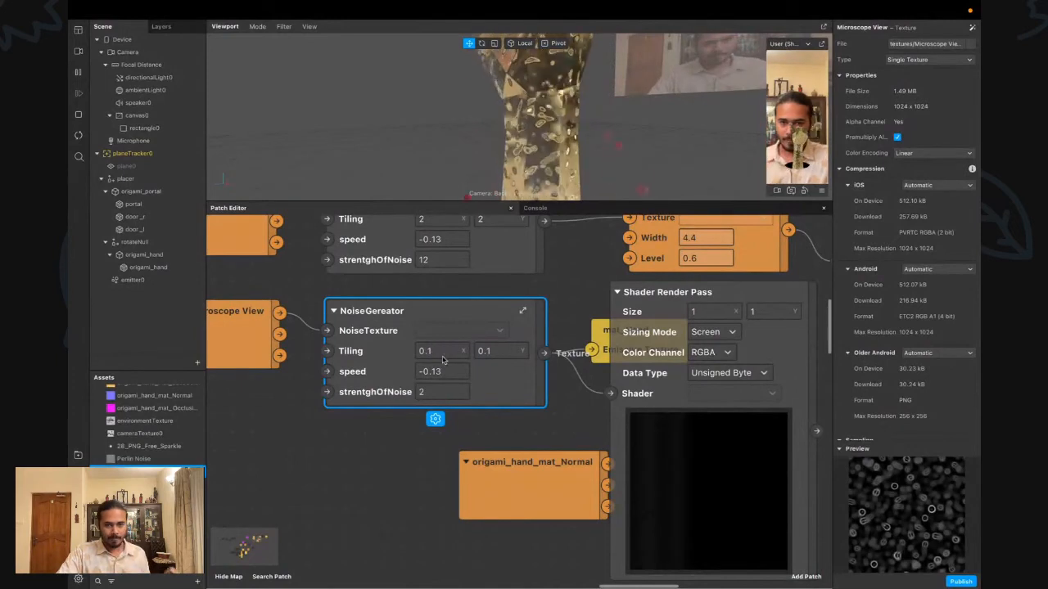
Set the Tiling of the lower NoiseGereator group to 5, 5
{"action": "left_click", "coordinate": [442, 352]}
{"action": "type", "text": "5"}
{"action": "key", "text": "Tab"}
{"action": "type", "text": "5"}
{"action": "key", "text": "Tab"}
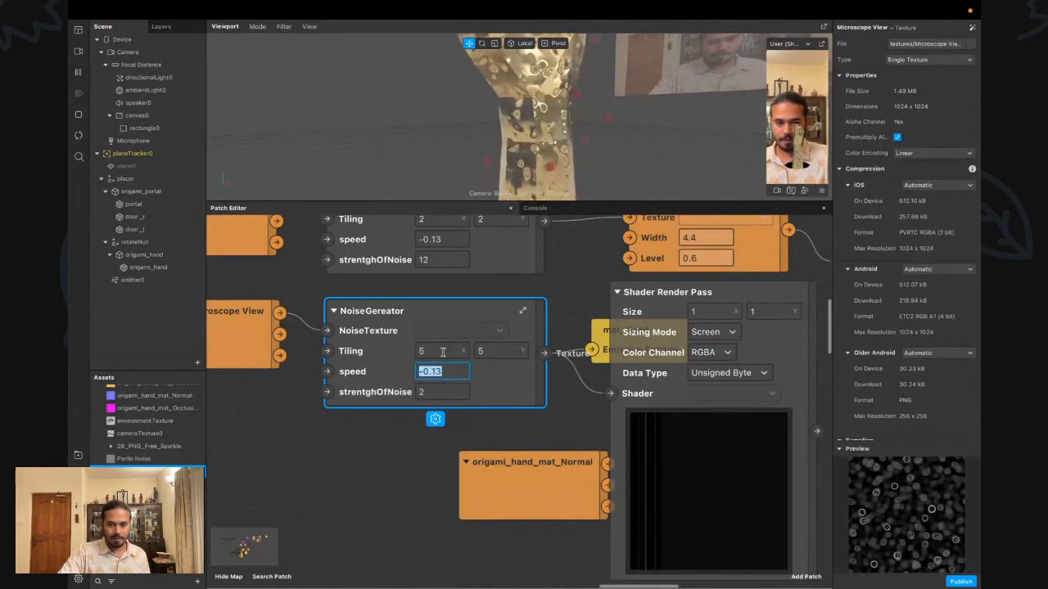
{"action": "key", "text": "Return"}
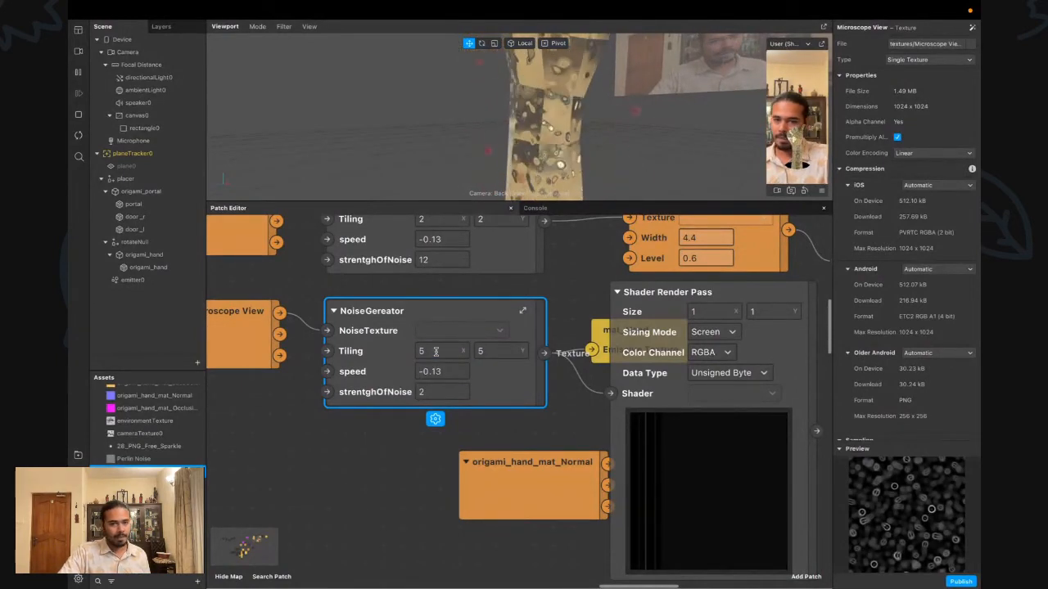
Open the lower NoiseGereator group to reach its inner patches
{"action": "left_click", "coordinate": [435, 352]}
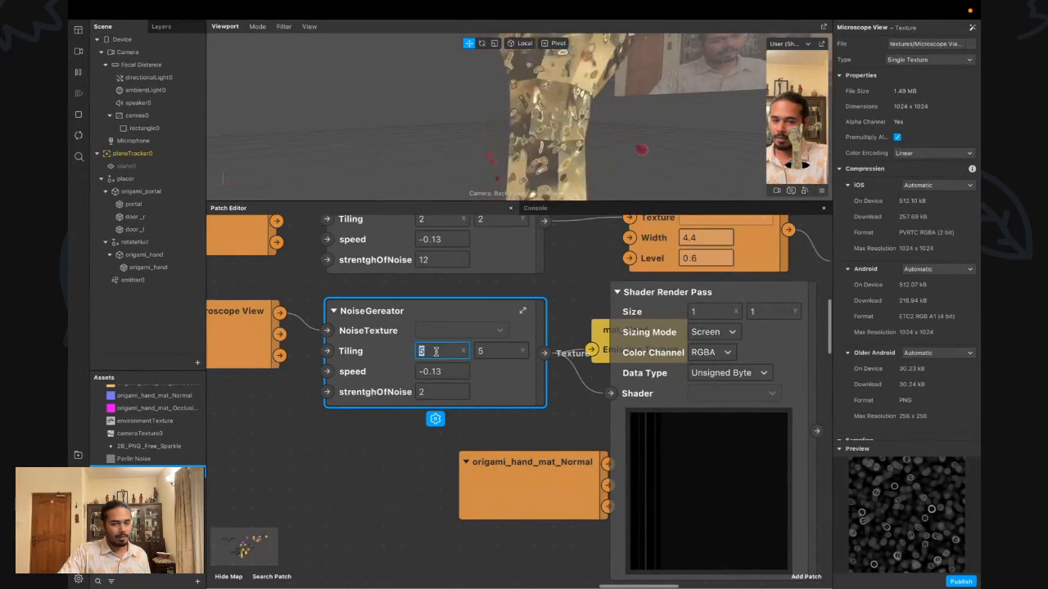
{"action": "left_click", "coordinate": [522, 312]}
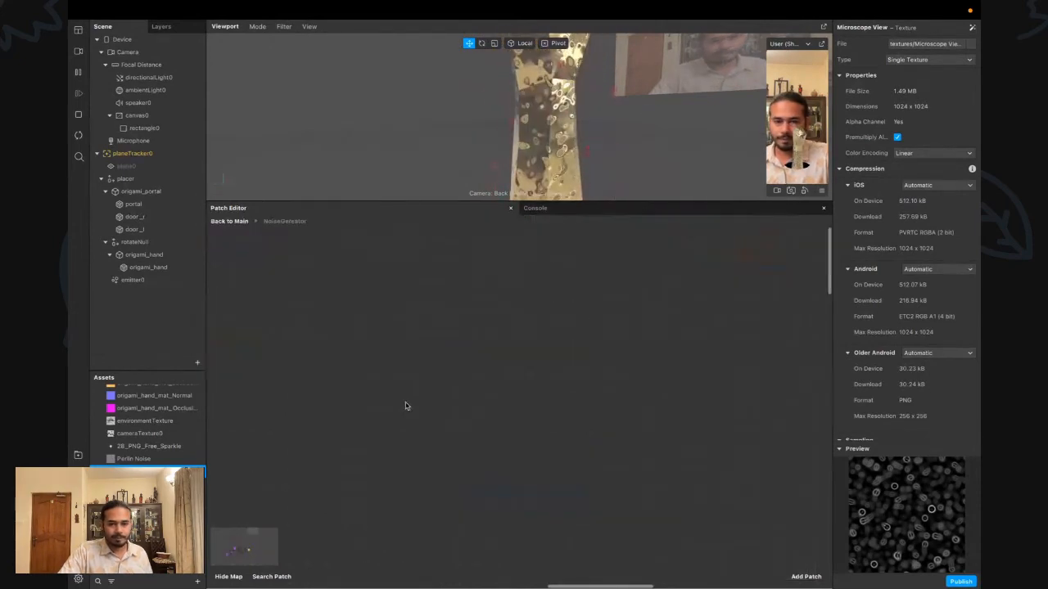
Move the Vertex Attribute and Fragment Stage patches farther from the tiling Multiply patch inside the NoiseGereator group
{"action": "scroll", "coordinate": [455, 480], "scroll_direction": "down", "scroll_amount": 2}
{"action": "scroll", "coordinate": [645, 397], "scroll_direction": "right", "scroll_amount": 2}
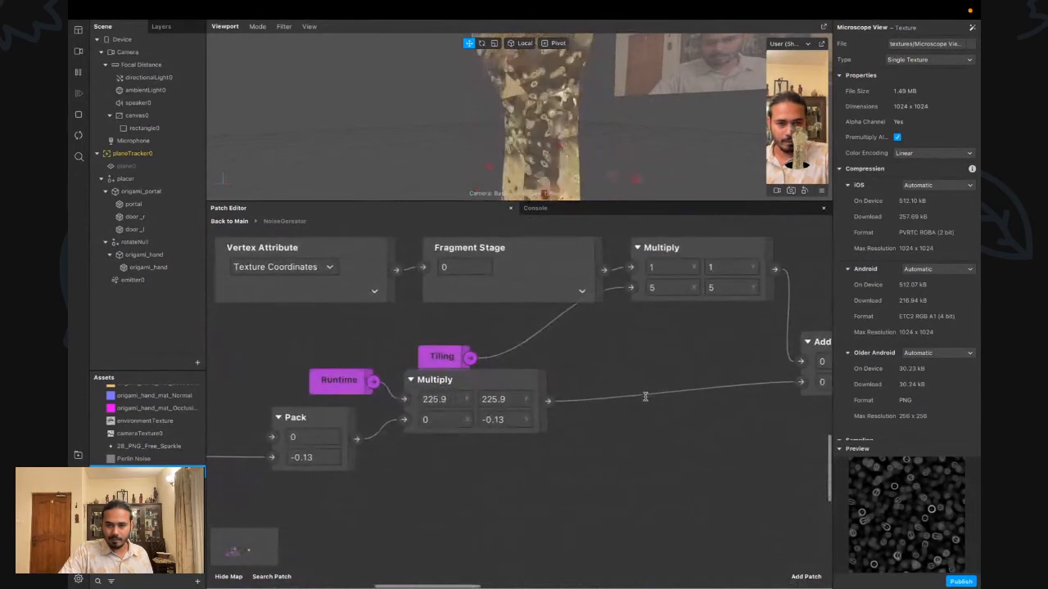
{"action": "scroll", "coordinate": [644, 397], "scroll_direction": "up", "scroll_amount": 2}
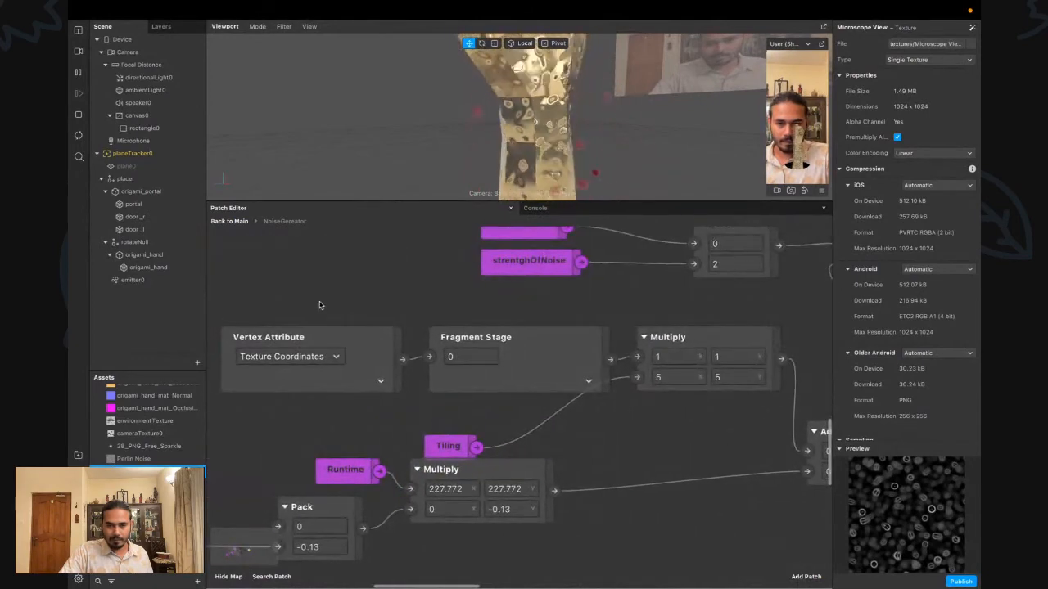
{"action": "left_click_drag", "start_coordinate": [329, 306], "coordinate": [501, 363]}
{"action": "left_click_drag", "start_coordinate": [508, 367], "coordinate": [475, 367]}
{"action": "left_click", "coordinate": [619, 466]}
{"action": "scroll", "coordinate": [619, 466], "scroll_direction": "right", "scroll_amount": 1}
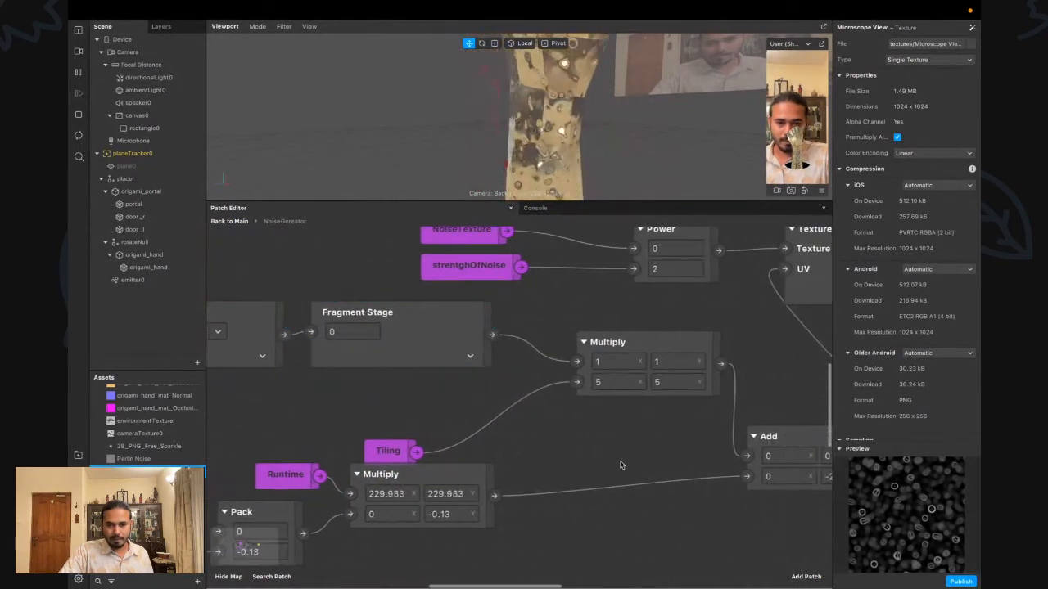
Review the Power, Texture Sampler and Add patches in the NoiseGereator group, and return to the main patch graph
{"action": "scroll", "coordinate": [620, 465], "scroll_direction": "up", "scroll_amount": 2}
{"action": "scroll", "coordinate": [620, 465], "scroll_direction": "right", "scroll_amount": 3}
{"action": "scroll", "coordinate": [621, 465], "scroll_direction": "down", "scroll_amount": 3}
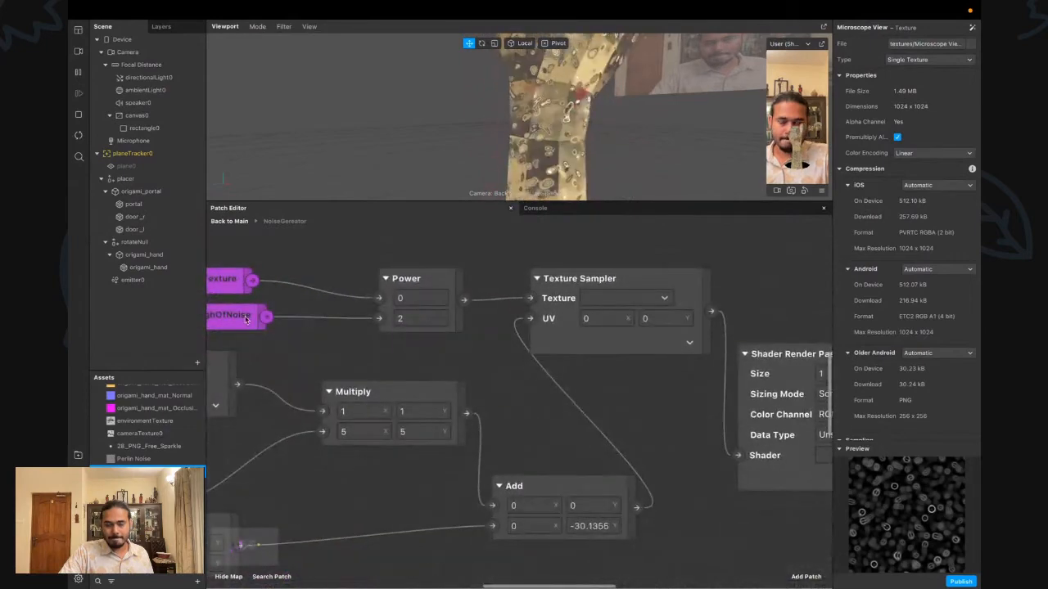
{"action": "scroll", "coordinate": [560, 494], "scroll_direction": "down", "scroll_amount": 1}
{"action": "scroll", "coordinate": [560, 494], "scroll_direction": "up", "scroll_amount": 1}
{"action": "scroll", "coordinate": [559, 494], "scroll_direction": "left", "scroll_amount": 5}
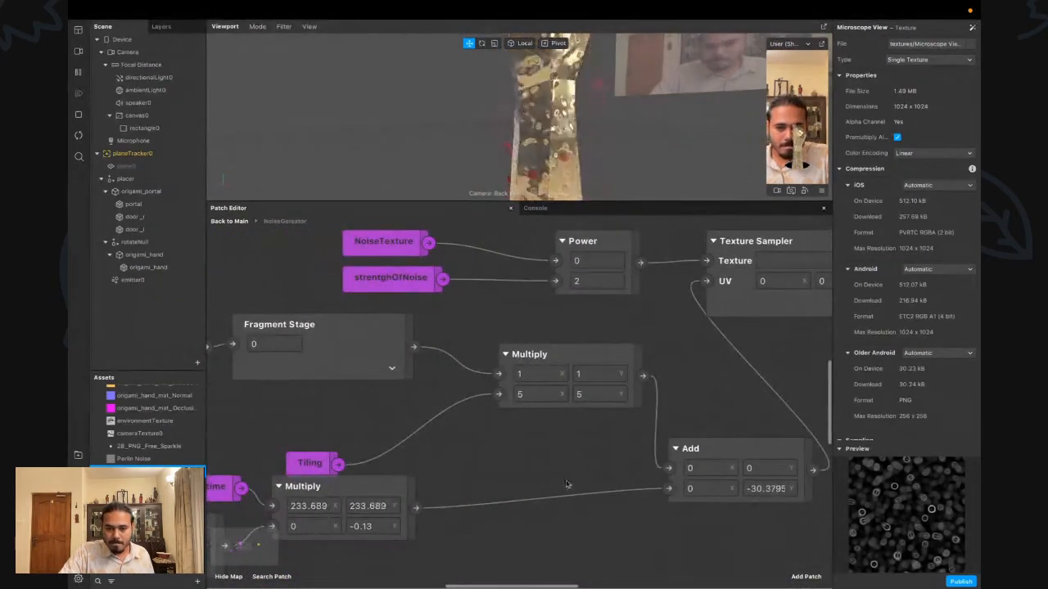
{"action": "left_click", "coordinate": [243, 221]}
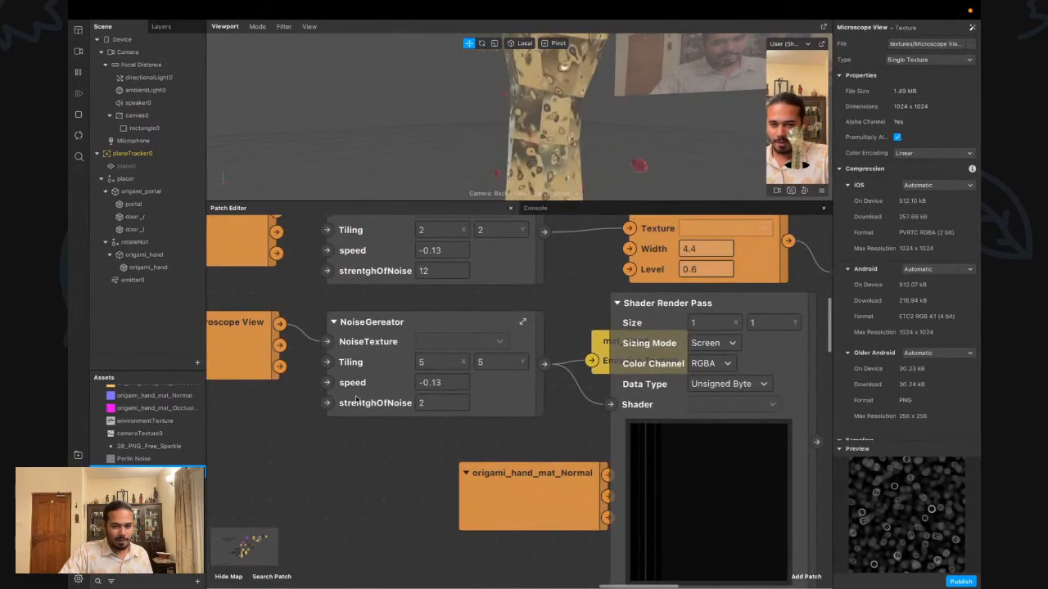
Try strentghOfNoise values of 1 and 2 on the NoiseGereator fed by the Microscope View texture, ending on 1
{"action": "left_click", "coordinate": [438, 403]}
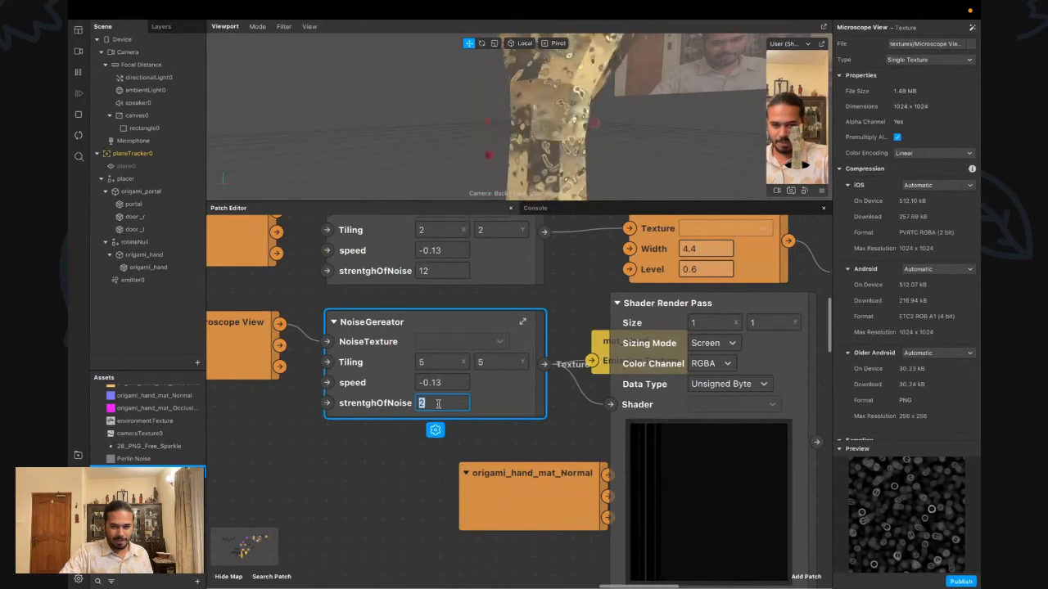
{"action": "type", "text": "1"}
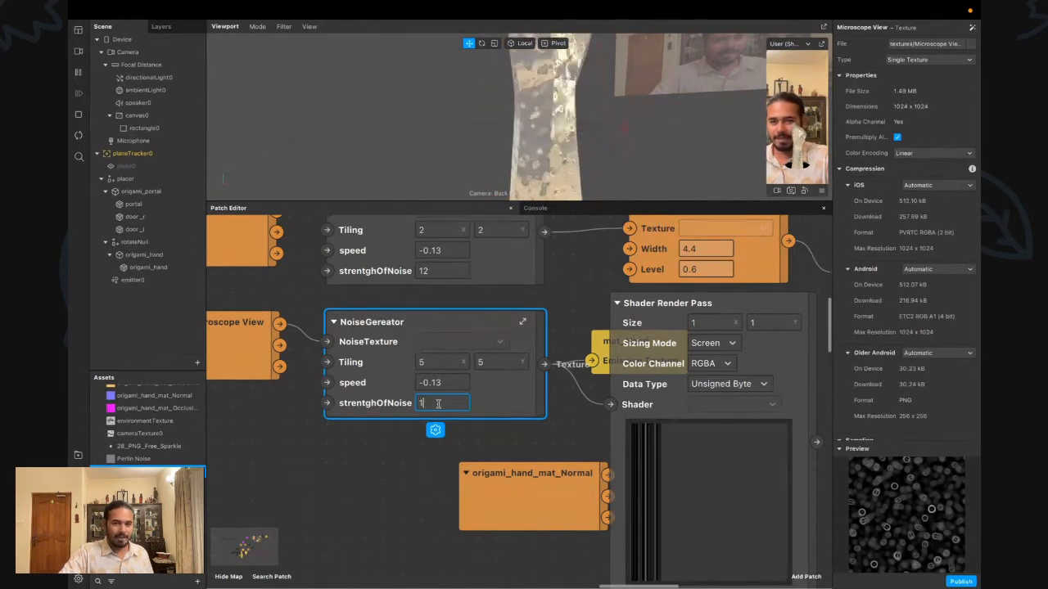
{"action": "key", "text": "BackSpace"}
{"action": "type", "text": "2"}
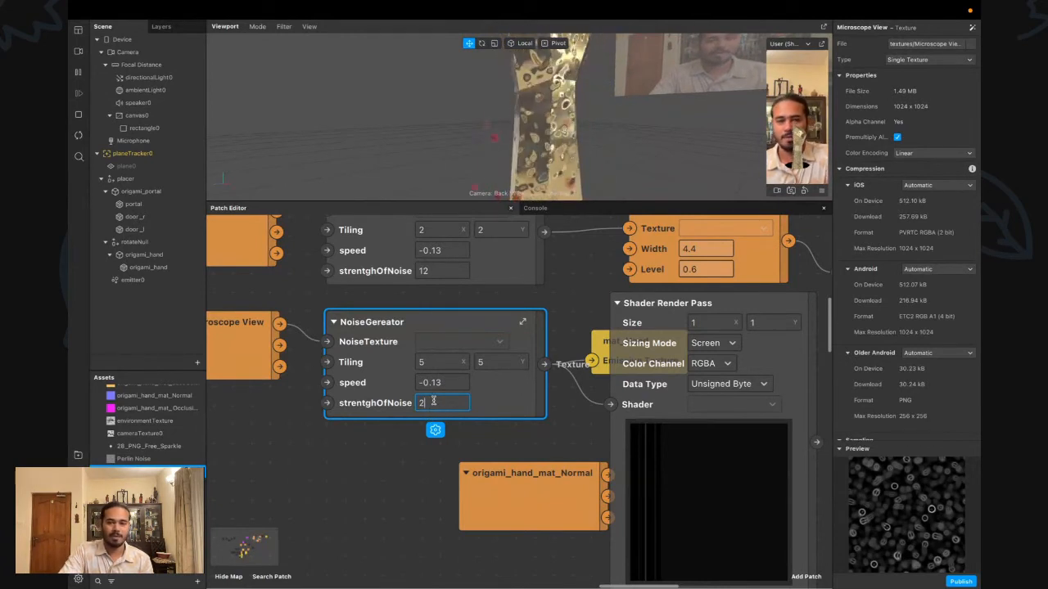
{"action": "key", "text": "BackSpace"}
{"action": "type", "text": "1"}
Try a smaller Tiling on the Microscope View NoiseGereator, and set both X and Y to 1
{"action": "left_click", "coordinate": [424, 363]}
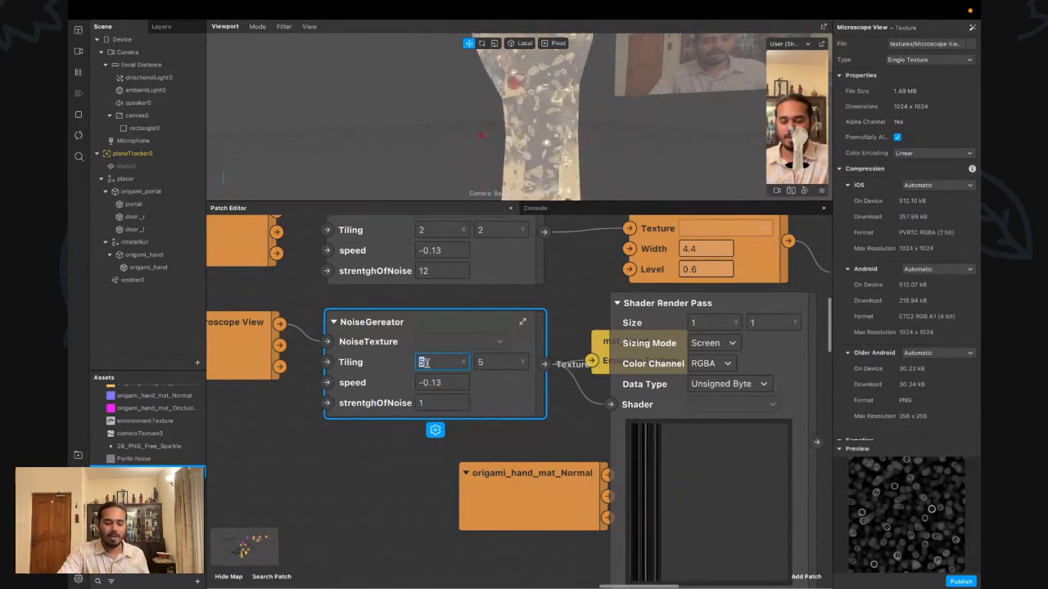
{"action": "key", "text": "Tab"}
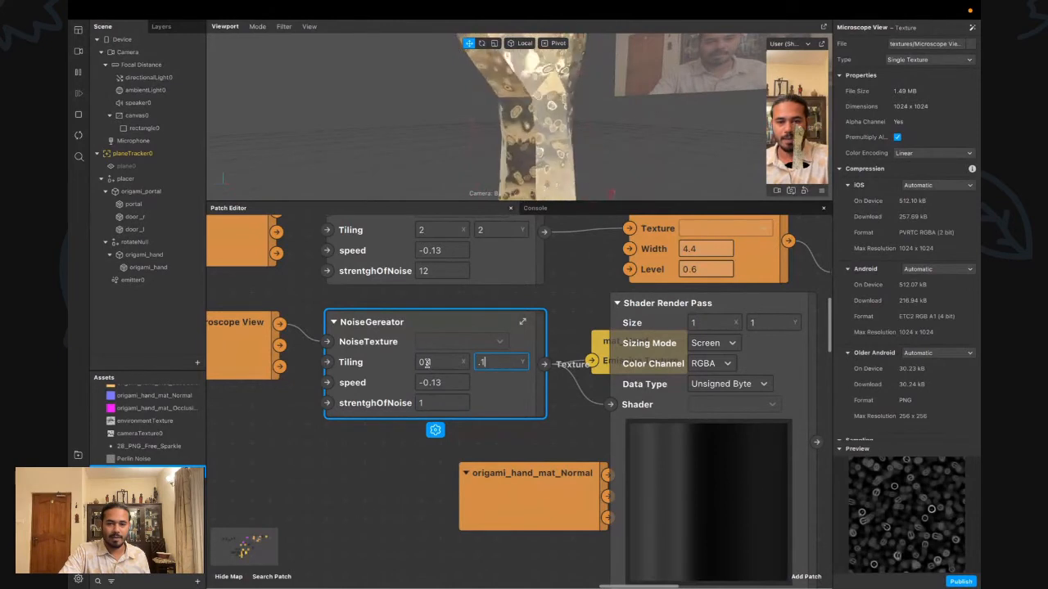
{"action": "key", "text": "Return"}
{"action": "left_click", "coordinate": [424, 363]}
{"action": "key", "text": "Tab"}
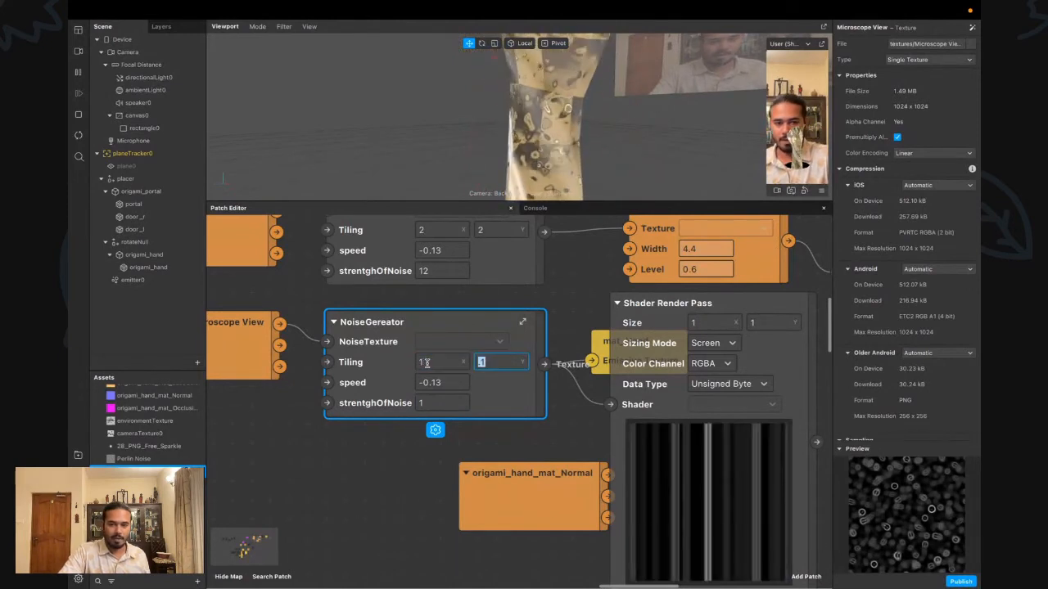
{"action": "key", "text": "Return"}
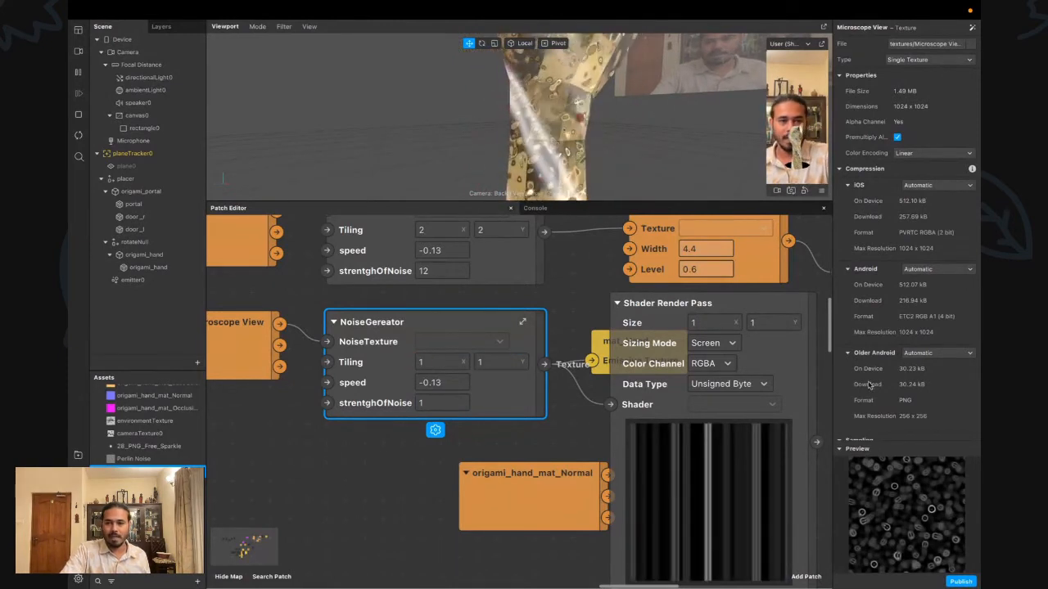
Set the Microscope View texture's U and V tiling modes to Repeat
{"action": "scroll", "coordinate": [901, 284], "scroll_direction": "down", "scroll_amount": 5}
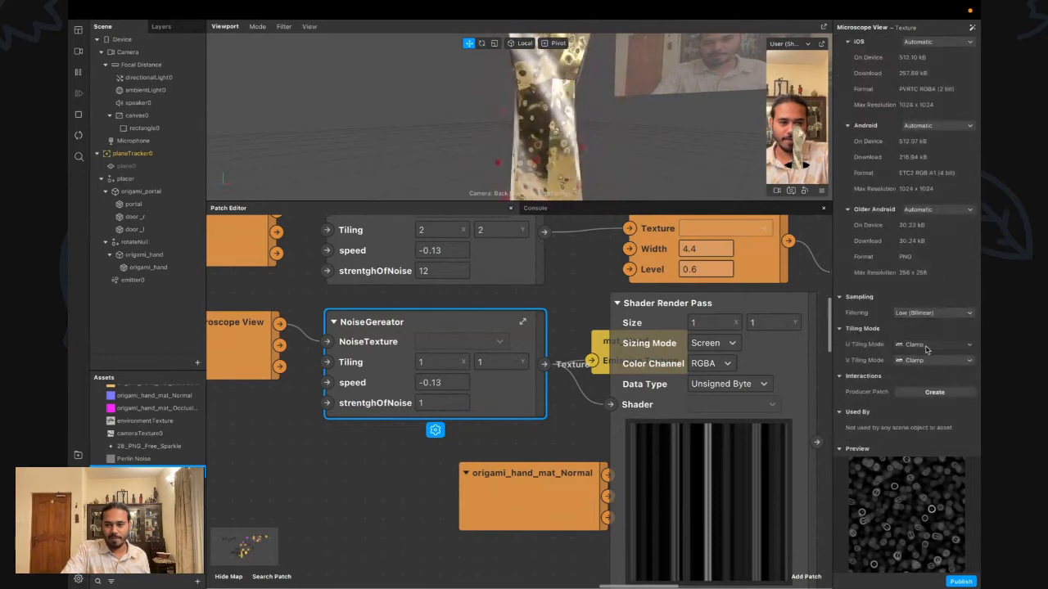
{"action": "left_click", "coordinate": [929, 345]}
{"action": "left_click", "coordinate": [925, 358]}
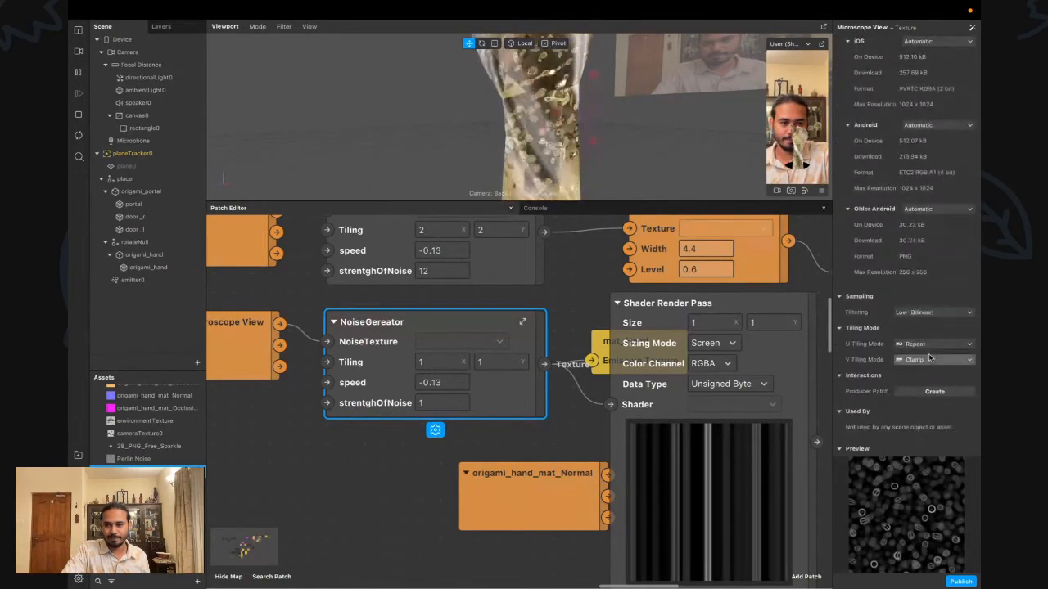
{"action": "left_click", "coordinate": [919, 359]}
{"action": "left_click", "coordinate": [923, 374]}
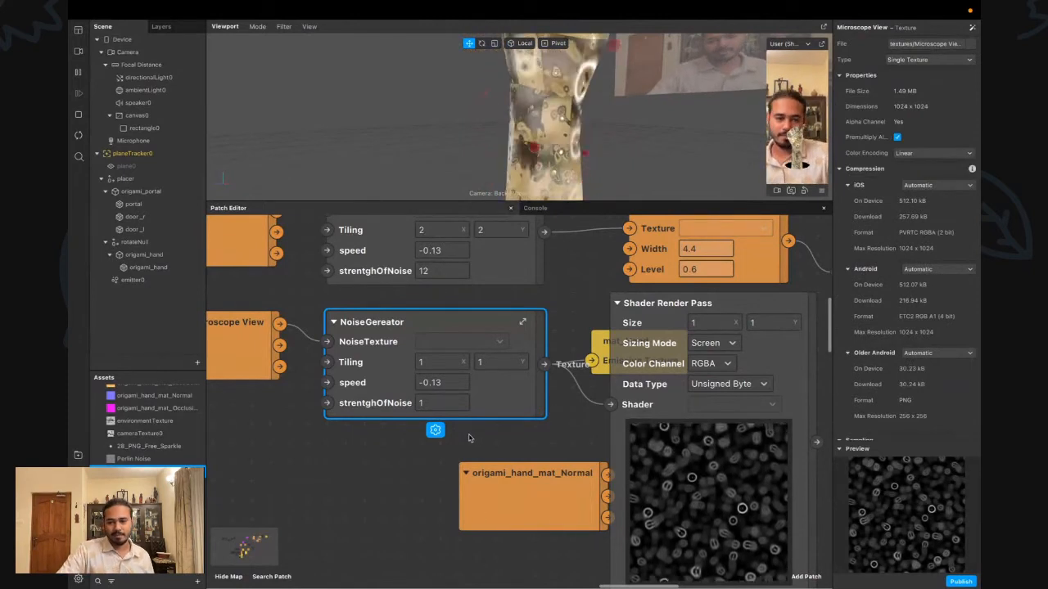
Set the Microscope View NoiseGereator's strentghOfNoise to 2, select the hand mesh, and enlarge the viewport to see the hand
{"action": "left_click", "coordinate": [425, 402]}
{"action": "type", "text": "2"}
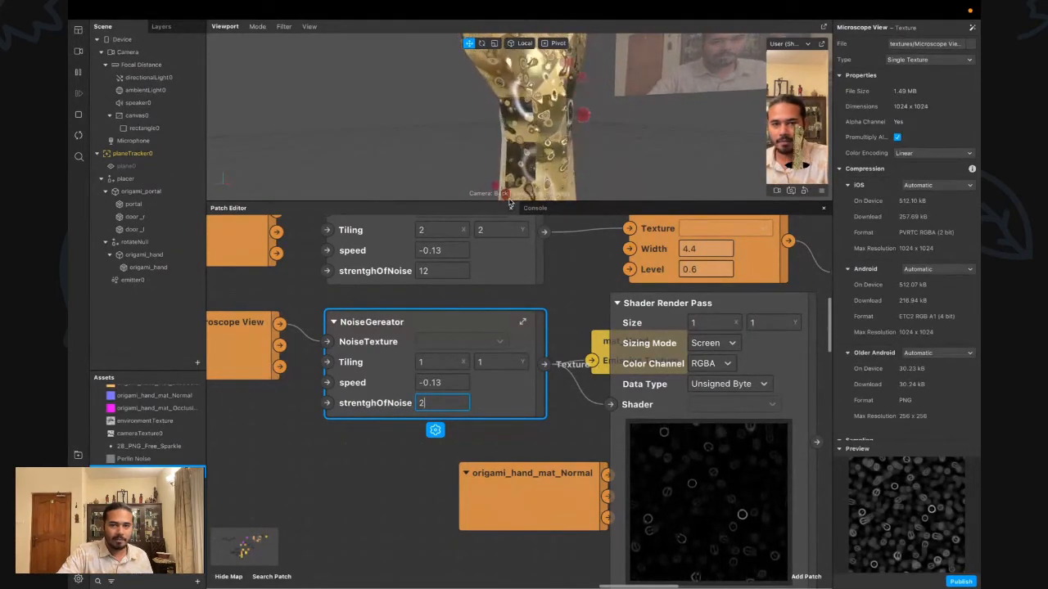
{"action": "left_click", "coordinate": [541, 160]}
{"action": "left_click_drag", "start_coordinate": [507, 201], "coordinate": [506, 354]}
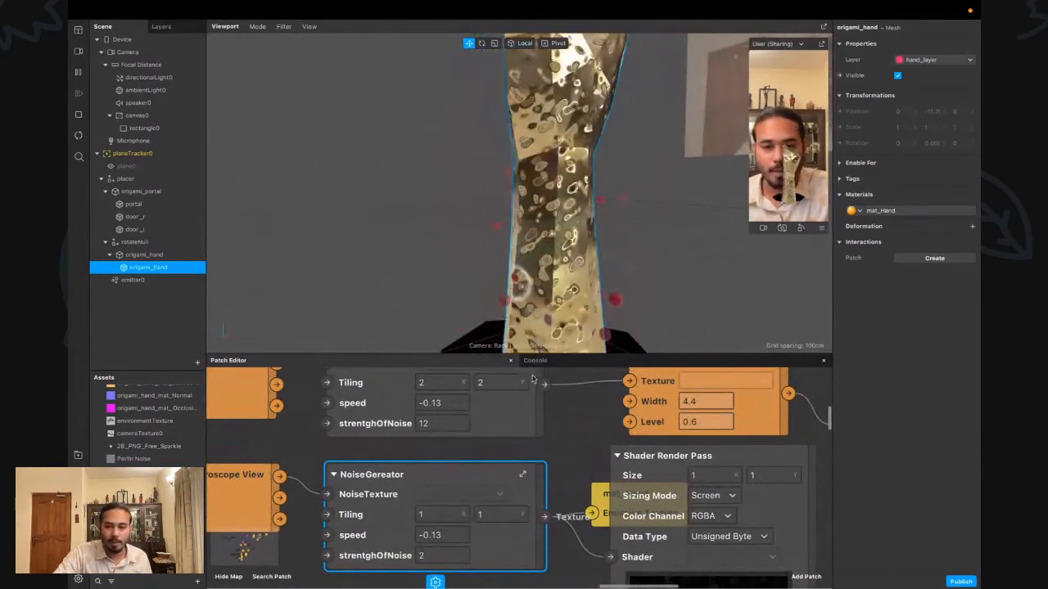
{"action": "scroll", "coordinate": [553, 522], "scroll_direction": "down", "scroll_amount": 4}
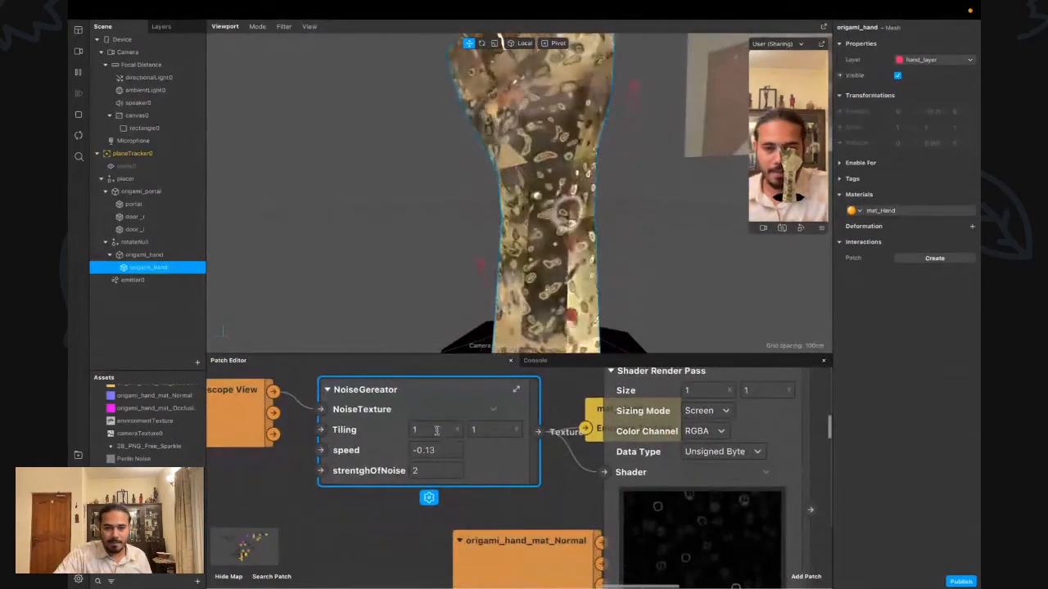
Set the Microscope View NoiseGereator's Tiling to 5 on both X and Y
{"action": "left_click", "coordinate": [436, 430]}
{"action": "type", "text": "5"}
{"action": "key", "text": "Tab"}
{"action": "type", "text": "5"}
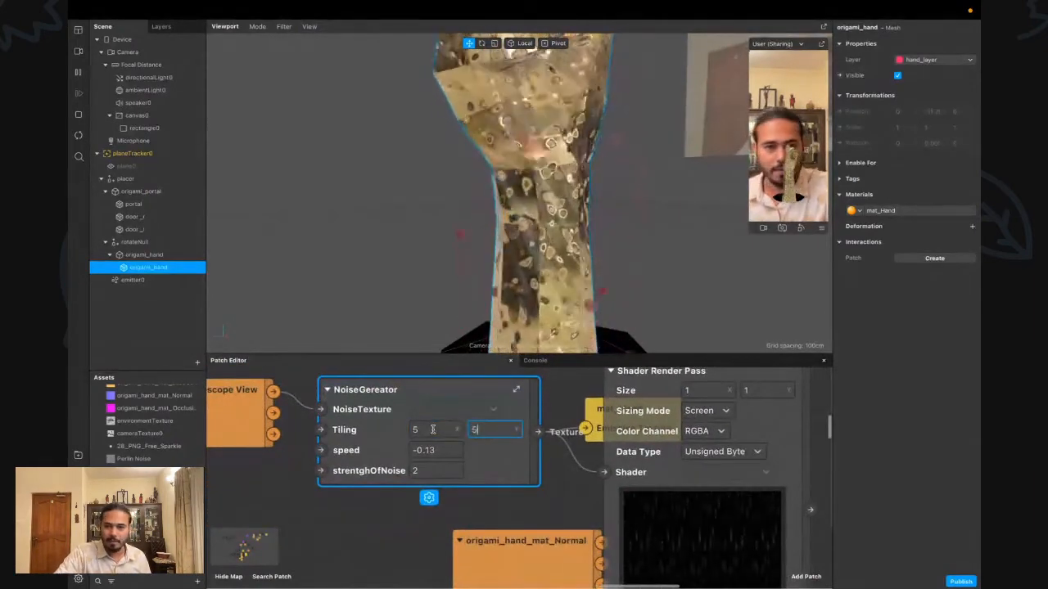
{"action": "key", "text": "Return"}
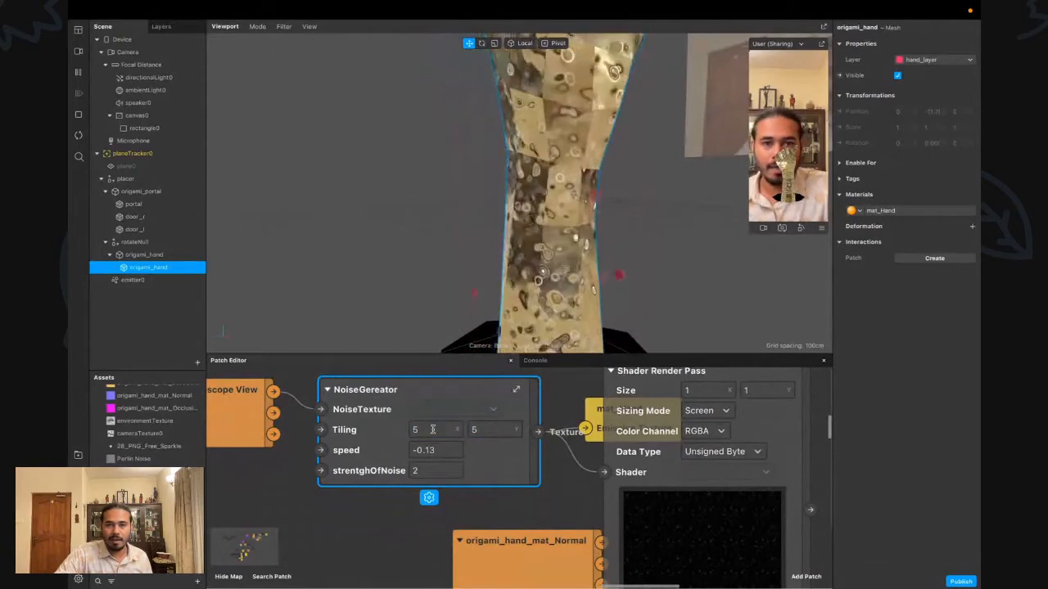
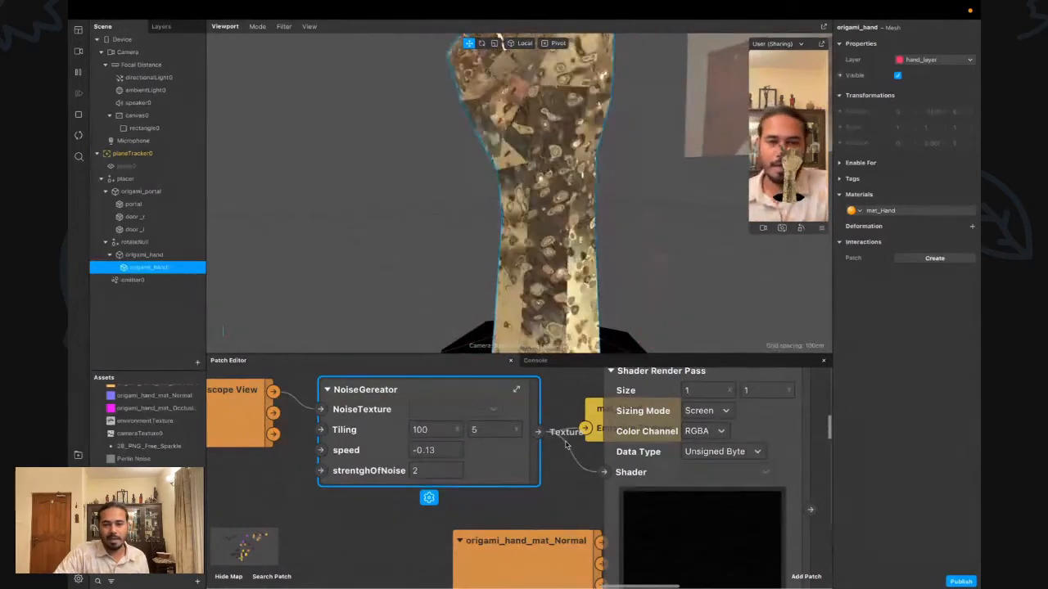
Enlarge the patch editor and move the Microscope View noise's Shader Render Pass clear of the mat_Hand Emissive Texture patch
{"action": "scroll", "coordinate": [566, 445], "scroll_direction": "right", "scroll_amount": 1}
{"action": "scroll", "coordinate": [565, 446], "scroll_direction": "up", "scroll_amount": 2}
{"action": "scroll", "coordinate": [551, 491], "scroll_direction": "down", "scroll_amount": 1}
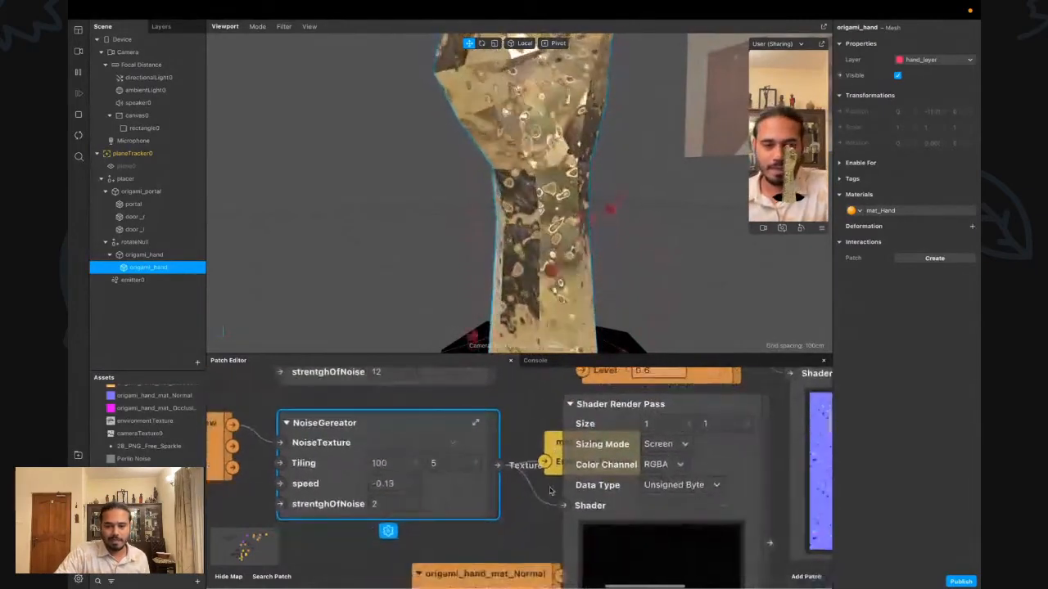
{"action": "scroll", "coordinate": [551, 491], "scroll_direction": "down", "scroll_amount": 2}
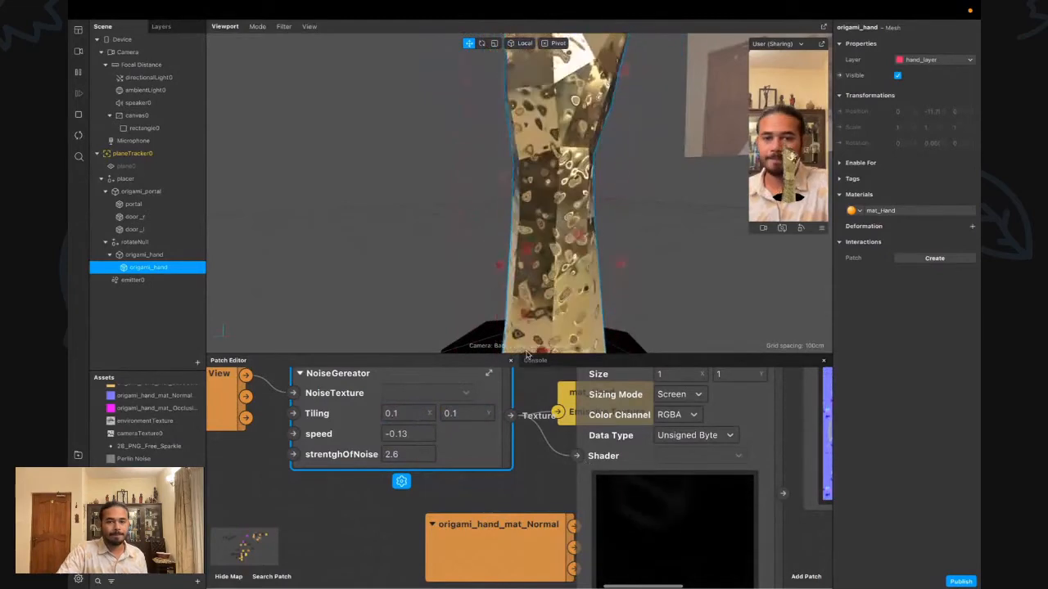
{"action": "left_click_drag", "start_coordinate": [522, 352], "coordinate": [522, 111]}
{"action": "scroll", "coordinate": [590, 324], "scroll_direction": "up", "scroll_amount": 5}
{"action": "scroll", "coordinate": [590, 324], "scroll_direction": "right", "scroll_amount": 4}
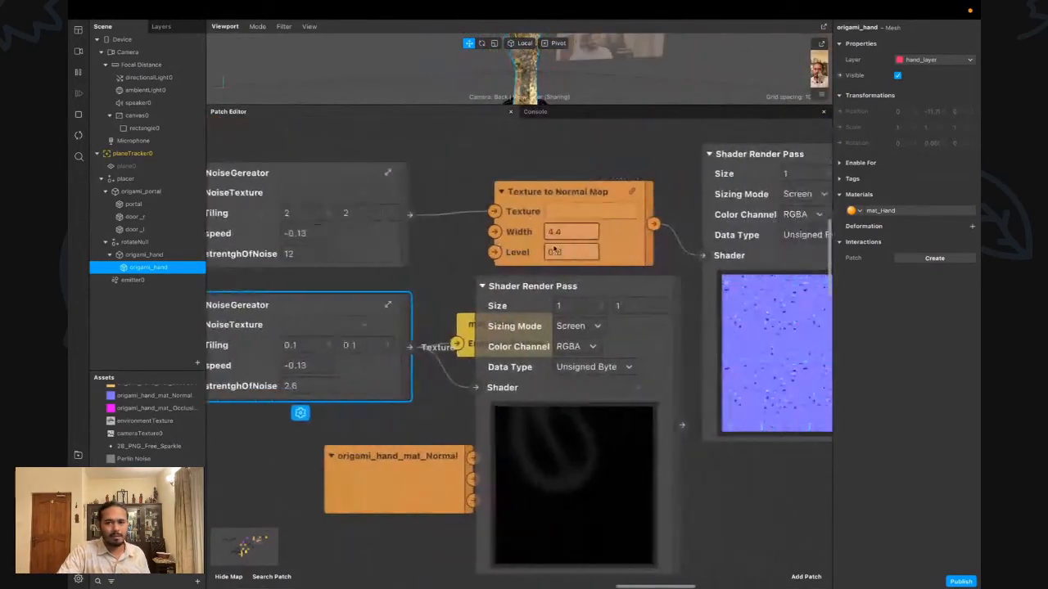
{"action": "scroll", "coordinate": [590, 324], "scroll_direction": "right", "scroll_amount": 8}
{"action": "scroll", "coordinate": [593, 331], "scroll_direction": "left", "scroll_amount": 6}
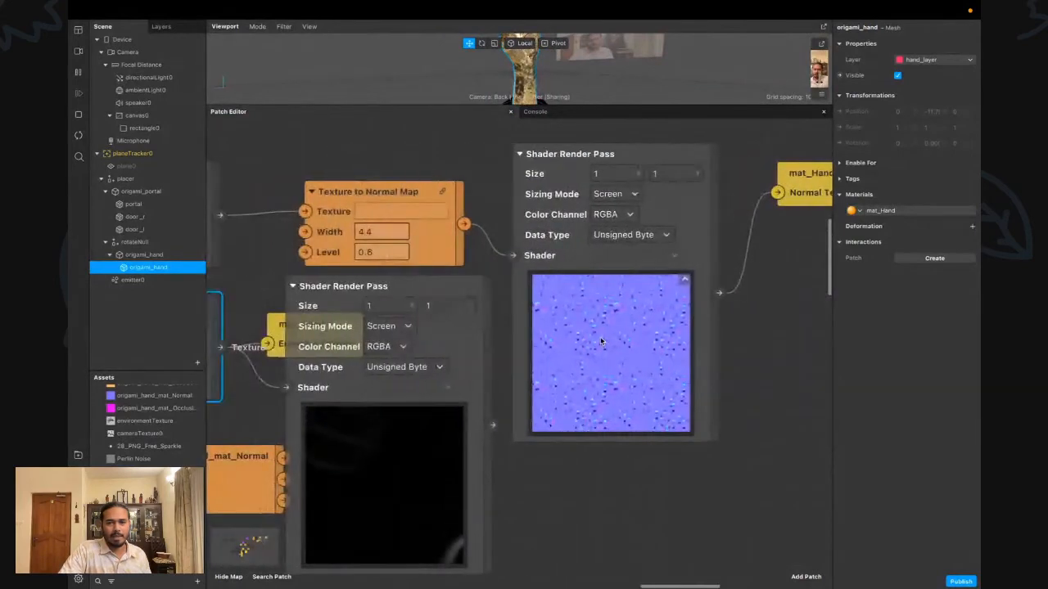
{"action": "left_click_drag", "start_coordinate": [444, 397], "coordinate": [480, 528]}
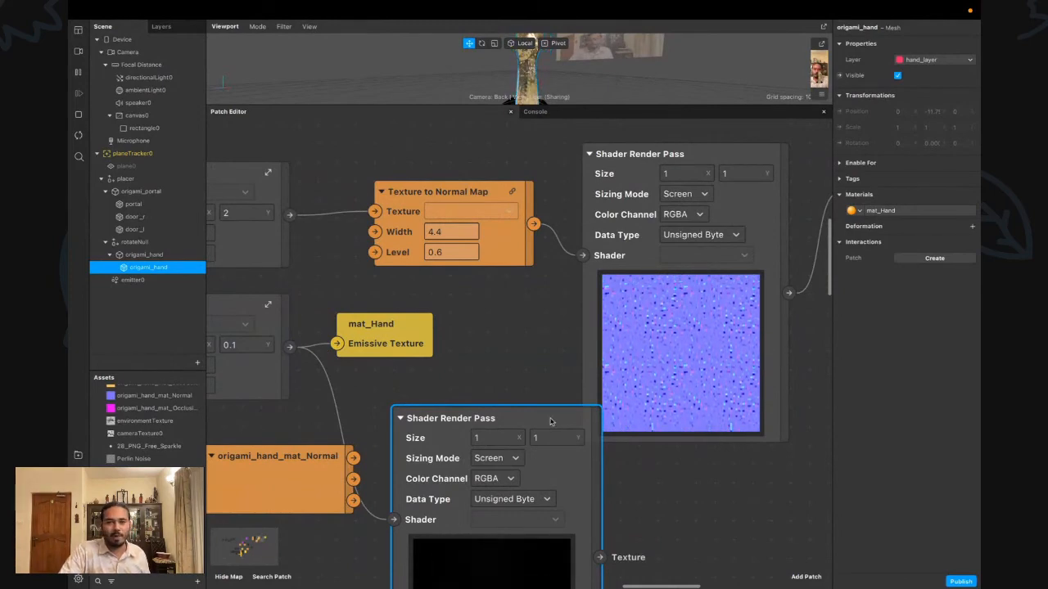
Enlarge the viewport and examine the Shader Render Pass that feeds the mat_Hand Normal Texture alongside the rendered hand
{"action": "scroll", "coordinate": [503, 411], "scroll_direction": "right", "scroll_amount": 1}
{"action": "scroll", "coordinate": [504, 412], "scroll_direction": "up", "scroll_amount": 5}
{"action": "scroll", "coordinate": [503, 412], "scroll_direction": "right", "scroll_amount": 4}
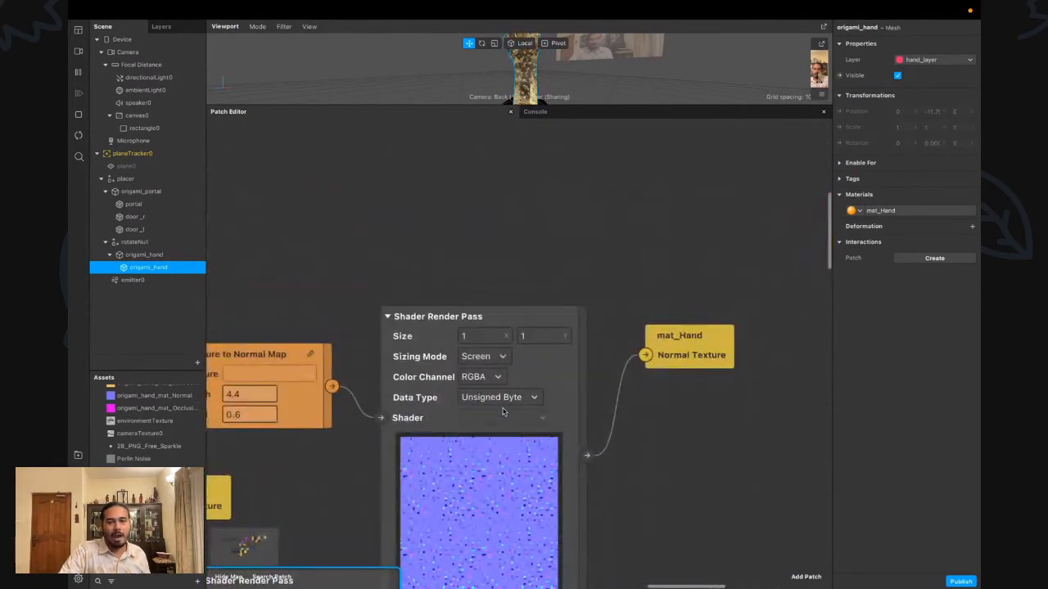
{"action": "scroll", "coordinate": [503, 412], "scroll_direction": "left", "scroll_amount": 2}
{"action": "scroll", "coordinate": [504, 412], "scroll_direction": "down", "scroll_amount": 1}
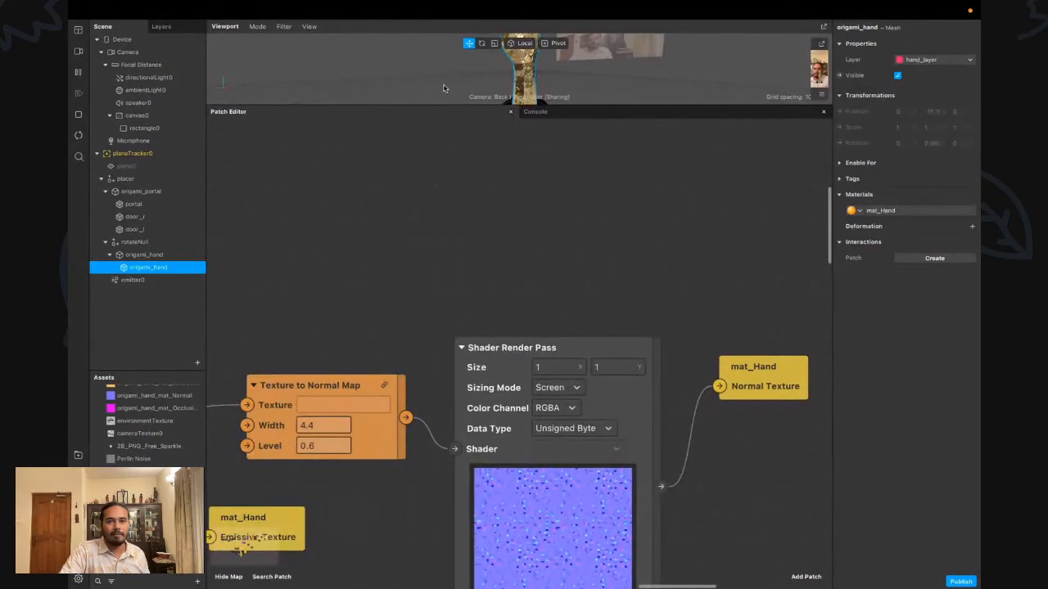
{"action": "left_click_drag", "start_coordinate": [414, 105], "coordinate": [414, 303]}
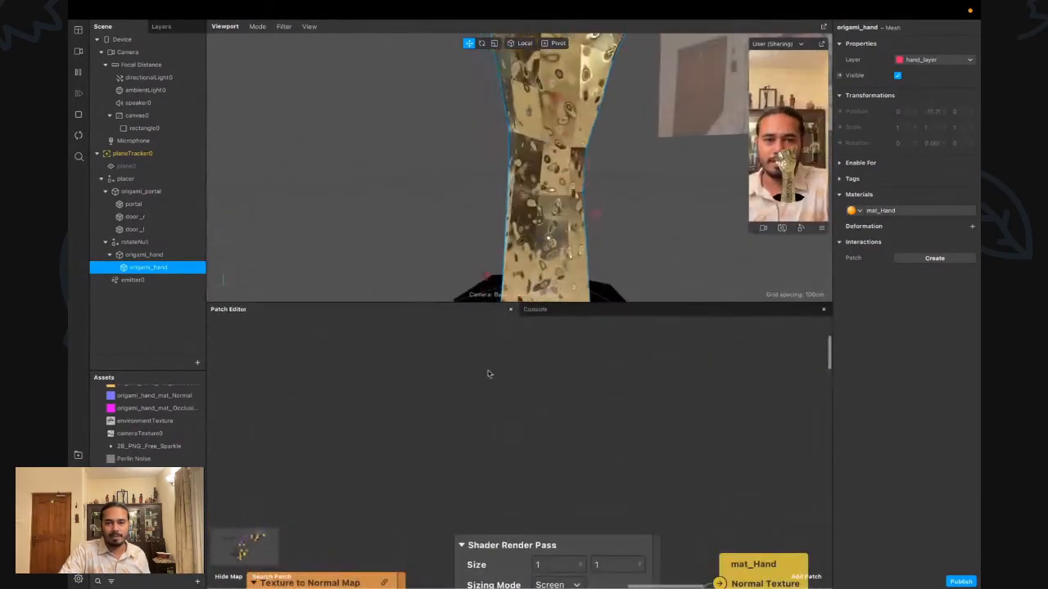
{"action": "scroll", "coordinate": [488, 374], "scroll_direction": "down", "scroll_amount": 5}
{"action": "scroll", "coordinate": [488, 374], "scroll_direction": "right", "scroll_amount": 1}
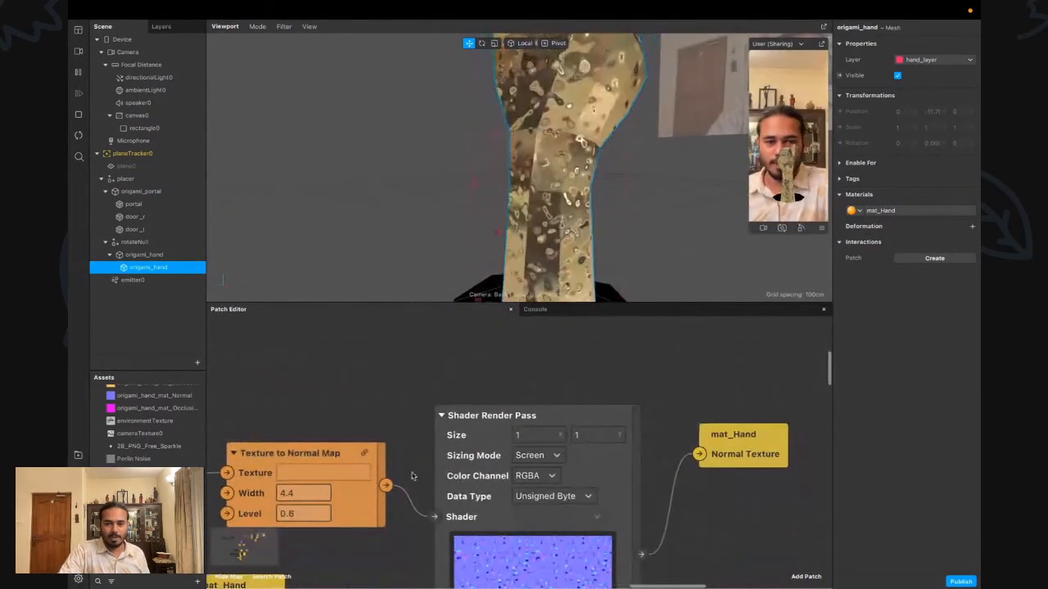
Add a Delay Frame patch connected to the output of the Shader Render Pass that feeds the mat_Hand Normal Texture
{"action": "left_click_drag", "start_coordinate": [389, 487], "coordinate": [455, 365]}
{"action": "left_click", "coordinate": [649, 400]}
{"action": "scroll", "coordinate": [637, 414], "scroll_direction": "right", "scroll_amount": 2}
{"action": "left_click_drag", "start_coordinate": [593, 554], "coordinate": [630, 390]}
{"action": "type", "text": "DELA"}
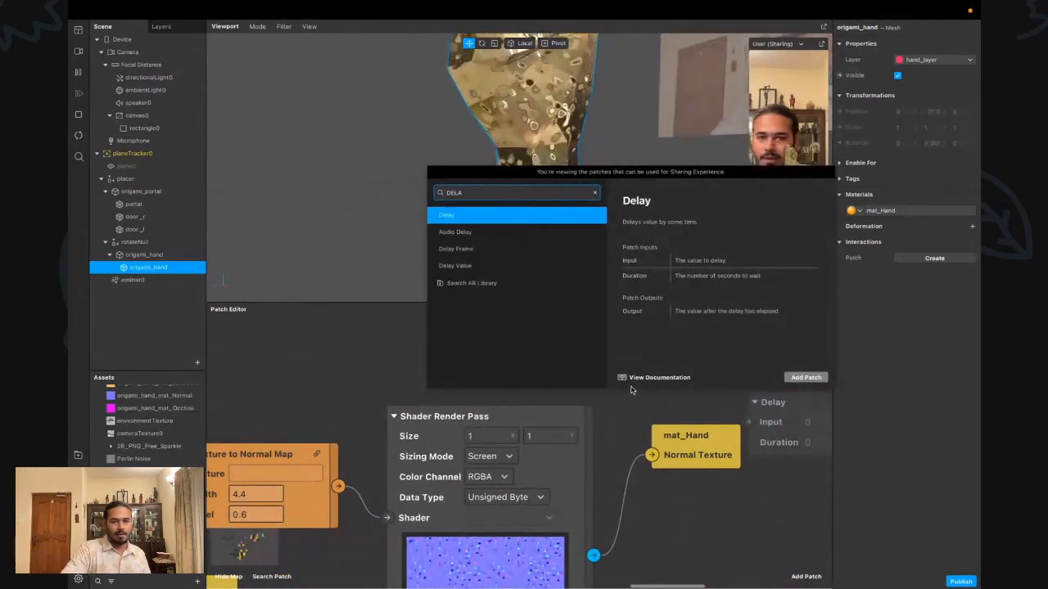
{"action": "key", "text": "Down"}
{"action": "key", "text": "Down"}
{"action": "key", "text": "Return"}
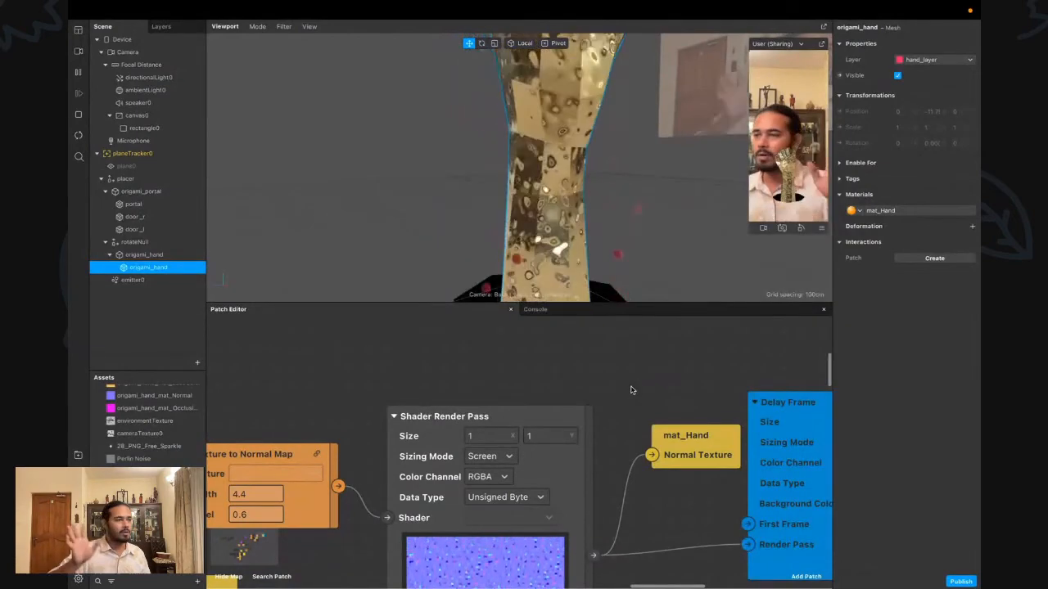
Place the Delay Frame patch above the mat_Hand Normal Texture patch and enlarge the patch editor
{"action": "left_click_drag", "start_coordinate": [765, 443], "coordinate": [652, 282]}
{"action": "scroll", "coordinate": [638, 321], "scroll_direction": "up", "scroll_amount": 1}
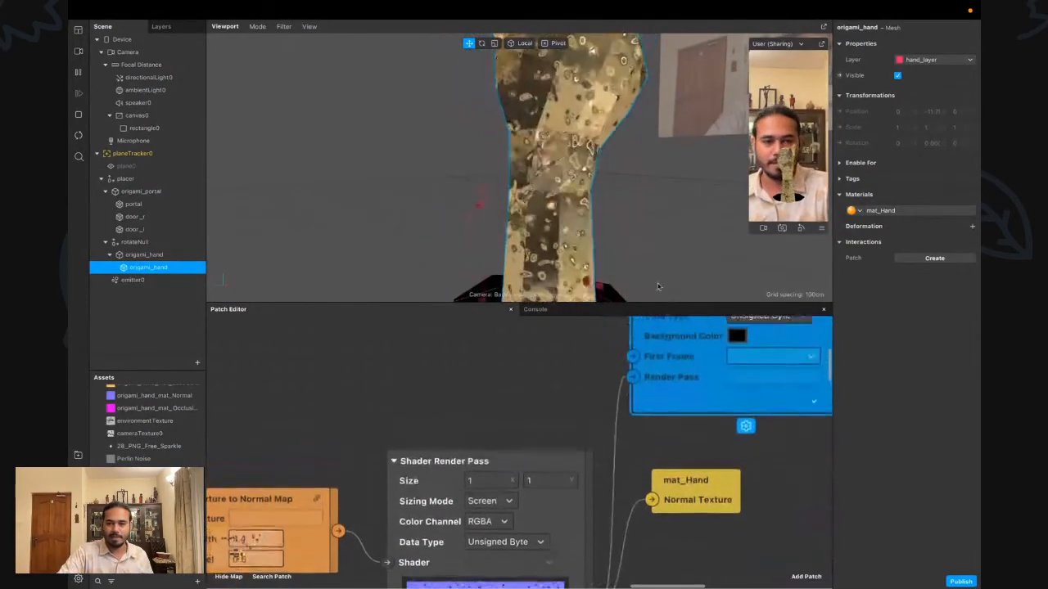
{"action": "scroll", "coordinate": [622, 319], "scroll_direction": "right", "scroll_amount": 2}
{"action": "left_click_drag", "start_coordinate": [593, 307], "coordinate": [593, 183]}
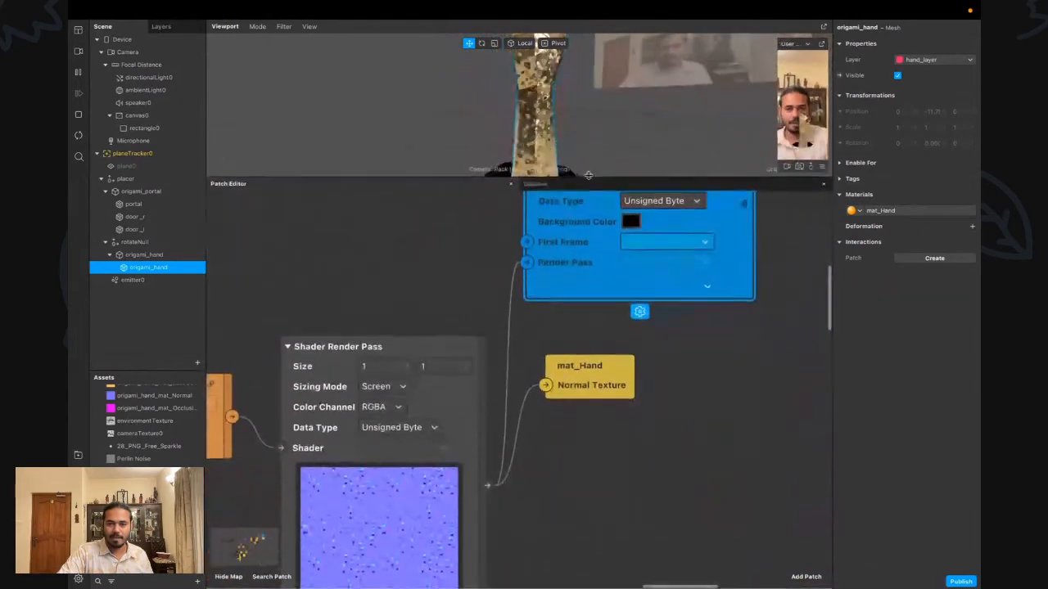
Examine the Delay Frame patch's inputs and its place in the overall patch graph beside the normal-map Shader Render Pass
{"action": "scroll", "coordinate": [558, 318], "scroll_direction": "up", "scroll_amount": 3}
{"action": "left_click_drag", "start_coordinate": [558, 319], "coordinate": [555, 336]}
{"action": "scroll", "coordinate": [555, 335], "scroll_direction": "up", "scroll_amount": 1}
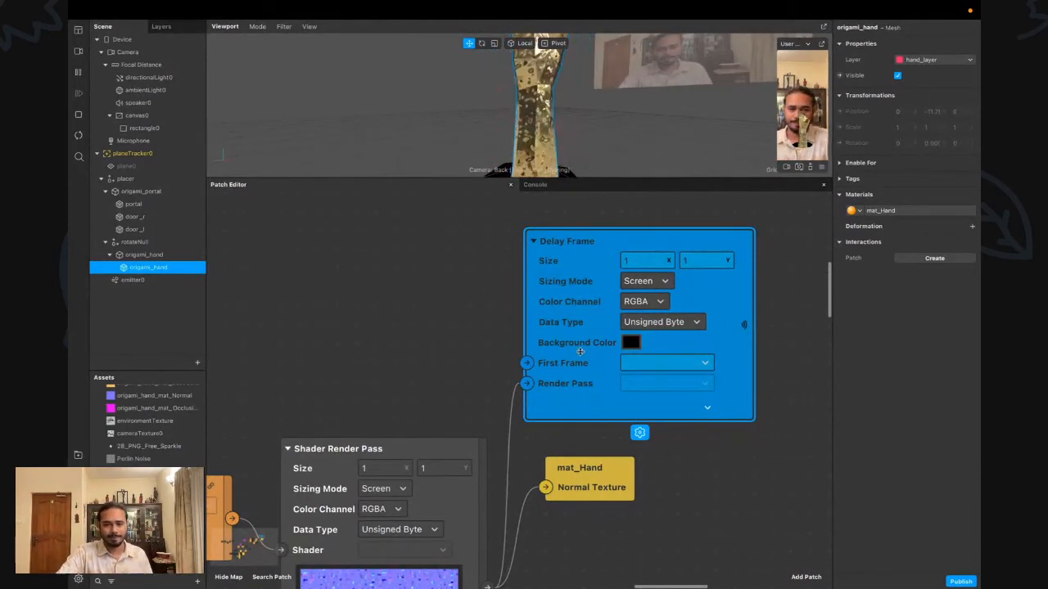
{"action": "scroll", "coordinate": [517, 475], "scroll_direction": "left", "scroll_amount": 10}
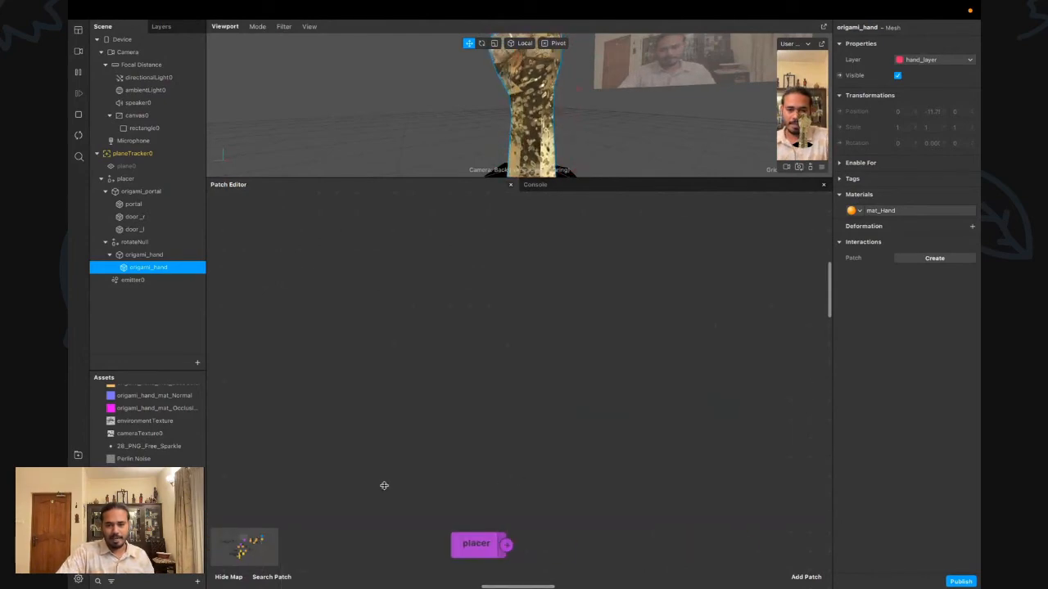
{"action": "scroll", "coordinate": [384, 486], "scroll_direction": "left", "scroll_amount": 5}
{"action": "scroll", "coordinate": [383, 486], "scroll_direction": "down", "scroll_amount": 5}
{"action": "scroll", "coordinate": [383, 486], "scroll_direction": "down", "scroll_amount": 5, "text": "ctrl"}
{"action": "scroll", "coordinate": [384, 486], "scroll_direction": "down", "scroll_amount": 2}
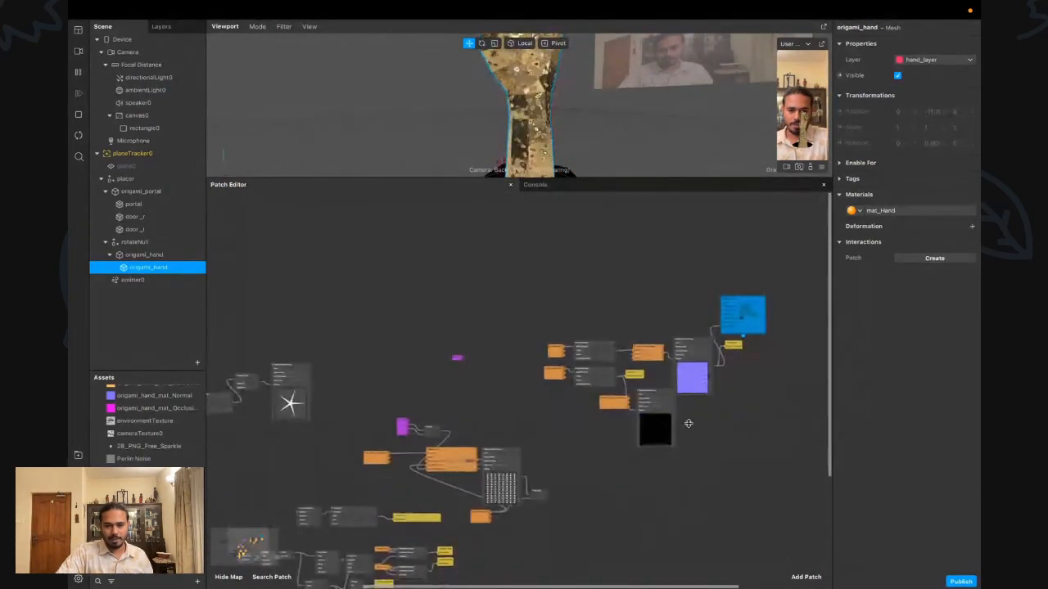
{"action": "scroll", "coordinate": [655, 414], "scroll_direction": "right", "scroll_amount": 5}
{"action": "scroll", "coordinate": [562, 374], "scroll_direction": "up", "scroll_amount": 5, "text": "ctrl"}
{"action": "scroll", "coordinate": [562, 377], "scroll_direction": "up", "scroll_amount": 8}
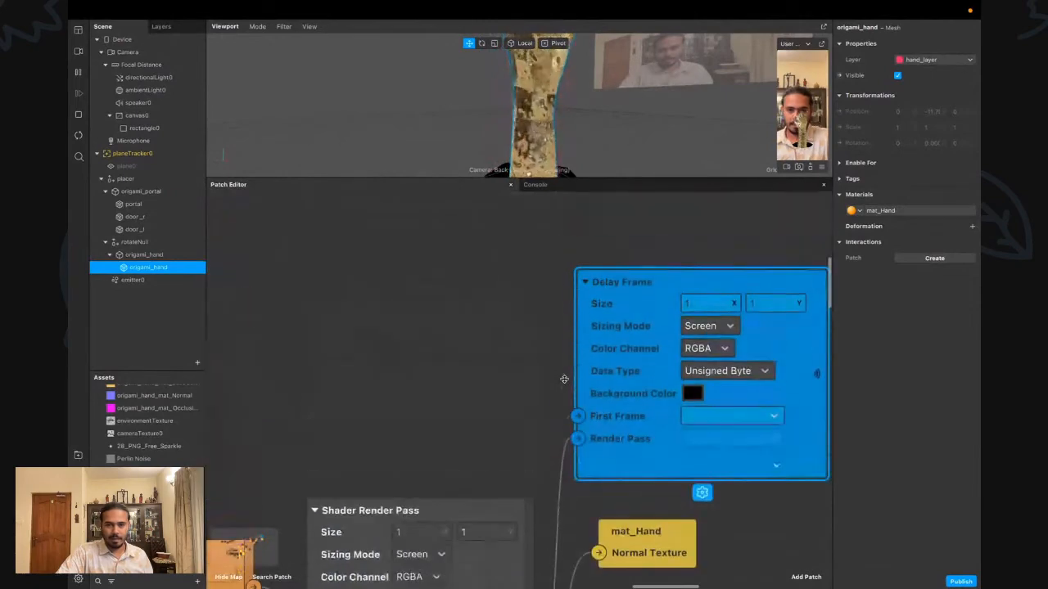
{"action": "scroll", "coordinate": [564, 378], "scroll_direction": "down", "scroll_amount": 2}
{"action": "scroll", "coordinate": [588, 377], "scroll_direction": "down", "scroll_amount": 2}
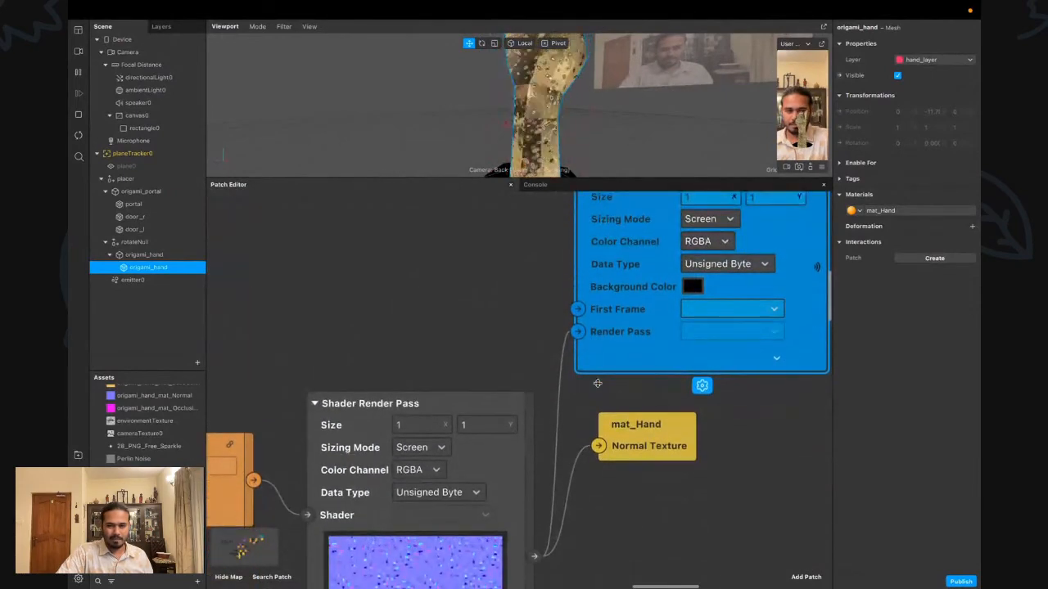
Move the mat_Hand Normal Texture patch farther from the Shader Render Pass and connect the render pass output to the Delay Frame's First Frame
{"action": "left_click_drag", "start_coordinate": [658, 450], "coordinate": [742, 470]}
{"action": "scroll", "coordinate": [510, 397], "scroll_direction": "down", "scroll_amount": 1}
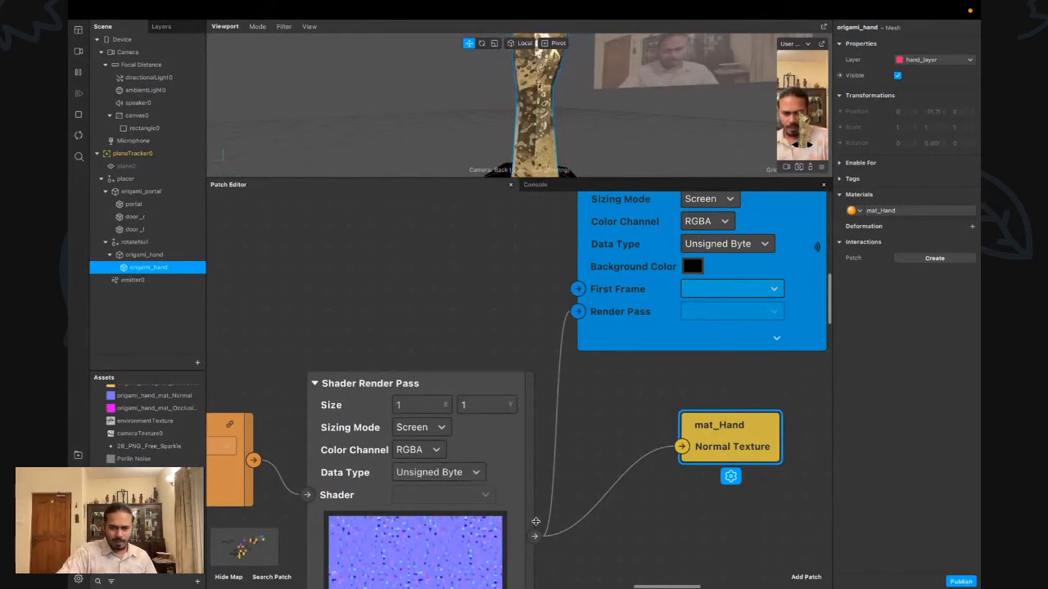
{"action": "left_click_drag", "start_coordinate": [535, 537], "coordinate": [578, 289]}
Create a receiver for the Delay Frame patch and place it above the Shader Render Pass, clear of the original patch
{"action": "right_click", "coordinate": [626, 300]}
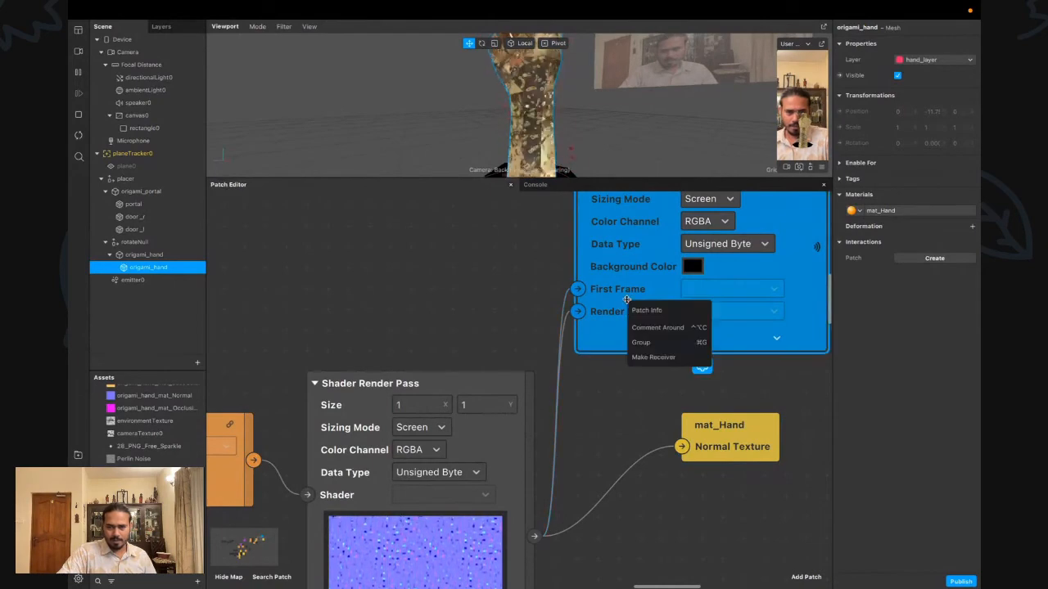
{"action": "left_click", "coordinate": [653, 357]}
{"action": "scroll", "coordinate": [753, 316], "scroll_direction": "right", "scroll_amount": 10}
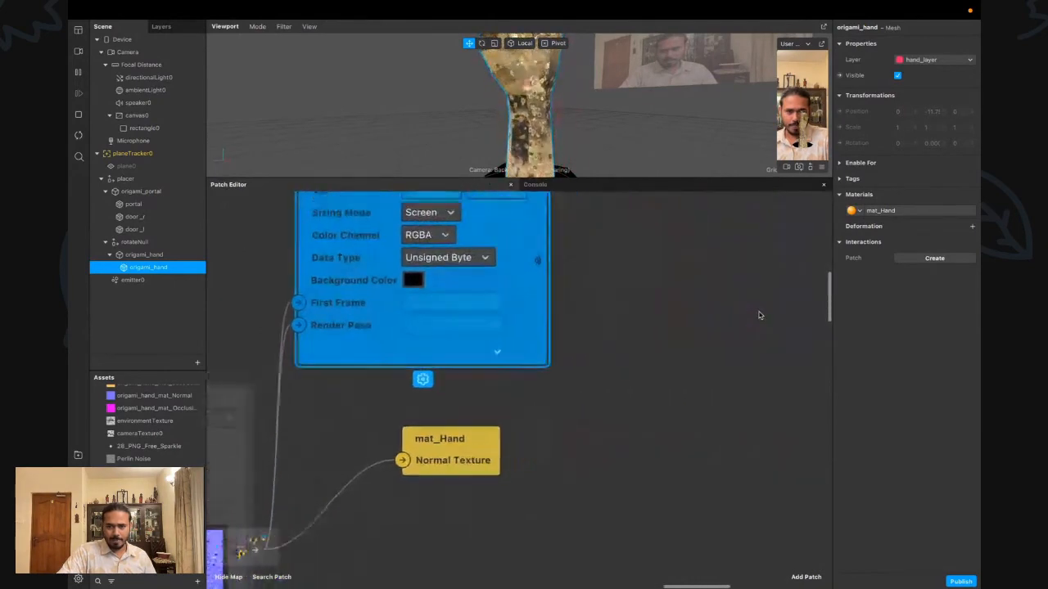
{"action": "scroll", "coordinate": [757, 313], "scroll_direction": "up", "scroll_amount": 4}
{"action": "left_click_drag", "start_coordinate": [606, 275], "coordinate": [274, 251]}
{"action": "scroll", "coordinate": [273, 251], "scroll_direction": "left", "scroll_amount": 6}
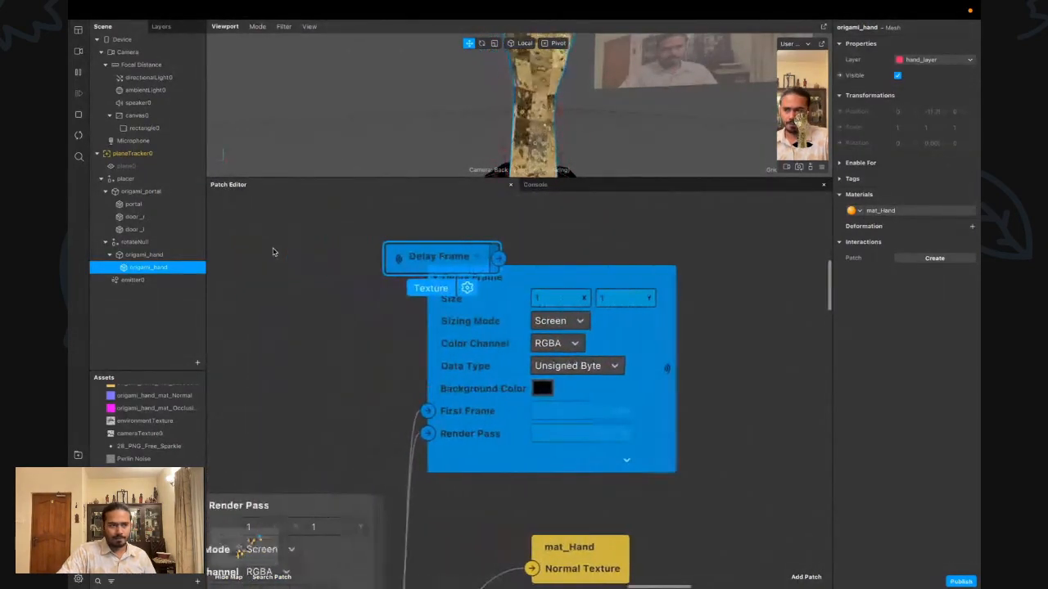
{"action": "scroll", "coordinate": [273, 251], "scroll_direction": "left", "scroll_amount": 5}
{"action": "scroll", "coordinate": [273, 251], "scroll_direction": "down", "scroll_amount": 2}
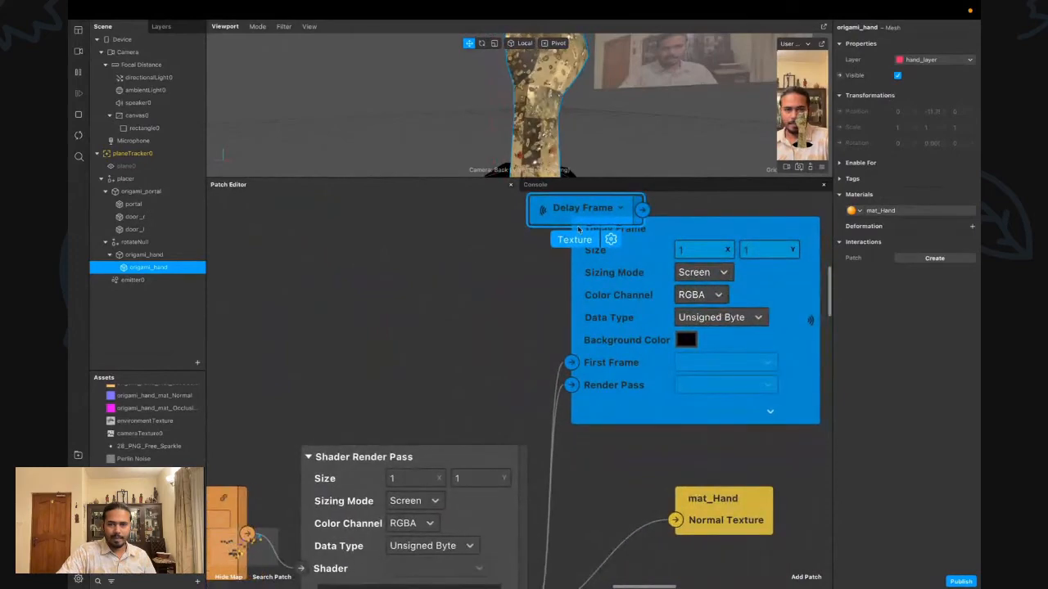
{"action": "left_click_drag", "start_coordinate": [578, 229], "coordinate": [341, 260]}
{"action": "scroll", "coordinate": [393, 274], "scroll_direction": "down", "scroll_amount": 2}
{"action": "scroll", "coordinate": [396, 282], "scroll_direction": "left", "scroll_amount": 2}
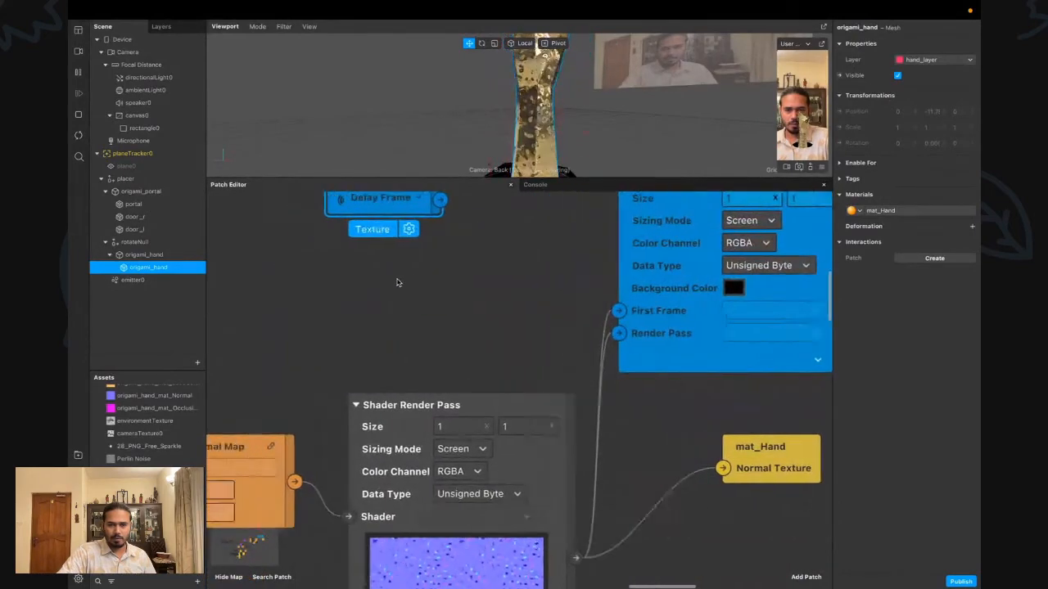
Add a Mix patch connected to the output of the Delay Frame receiver
{"action": "scroll", "coordinate": [396, 282], "scroll_direction": "left", "scroll_amount": 2}
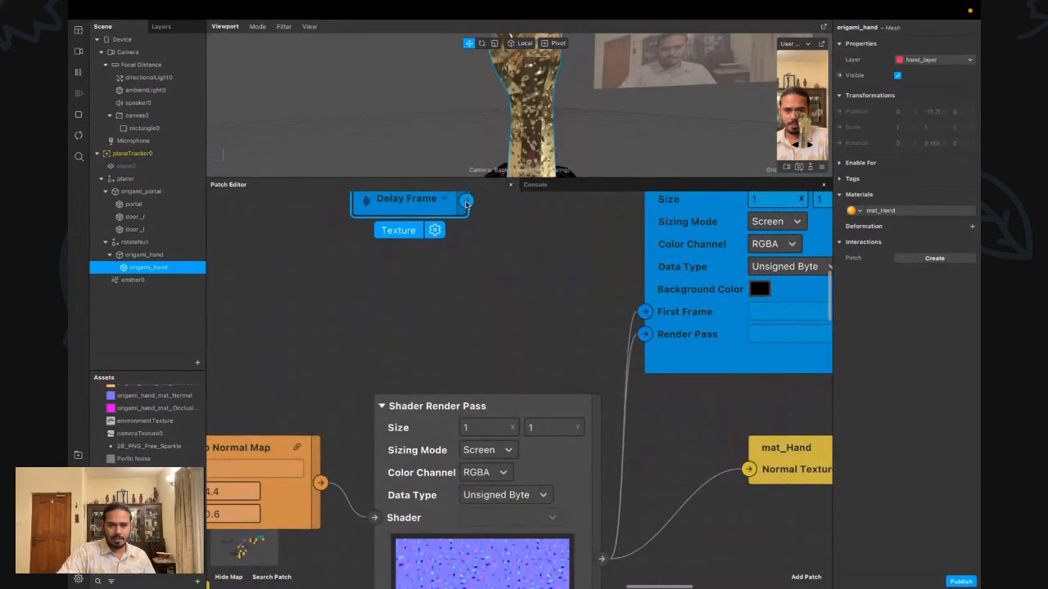
{"action": "left_click_drag", "start_coordinate": [465, 201], "coordinate": [490, 291]}
{"action": "type", "text": "mix"}
{"action": "key", "text": "Return"}
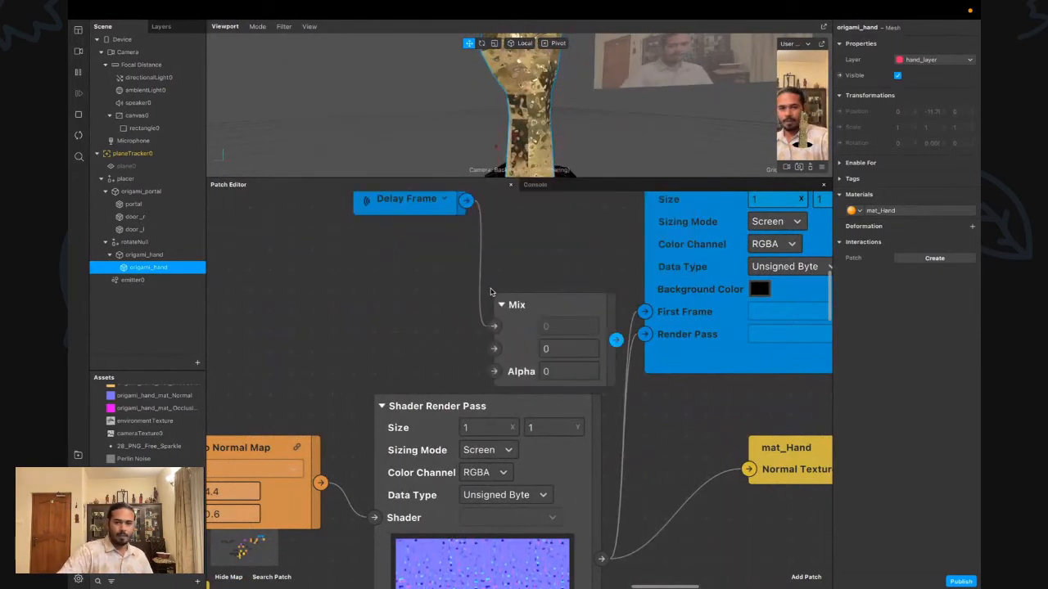
Connect the Normal Map patch's output to the Mix patch's second input and move Mix closer to the Delay Frame receiver
{"action": "left_click_drag", "start_coordinate": [327, 472], "coordinate": [324, 478]}
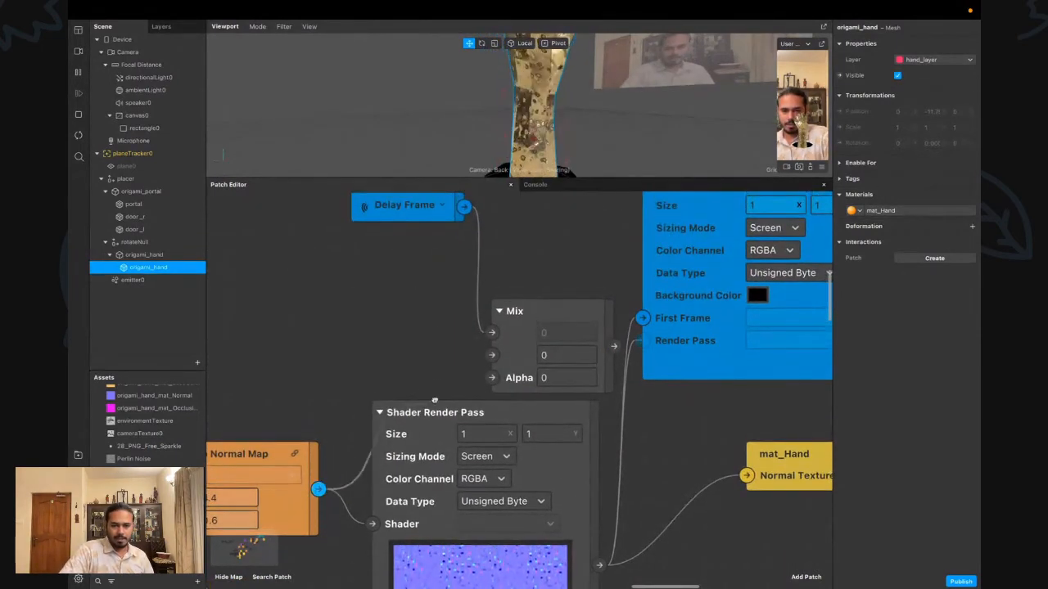
{"action": "left_click_drag", "start_coordinate": [494, 358], "coordinate": [493, 356]}
{"action": "left_click_drag", "start_coordinate": [533, 327], "coordinate": [517, 262]}
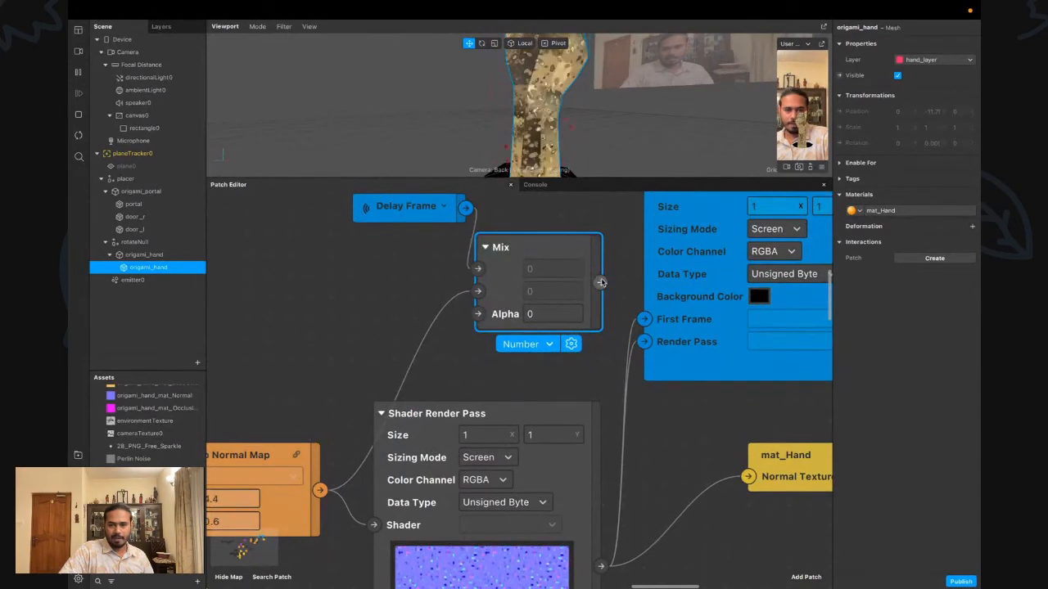
Connect the Mix output to the Shader Render Pass's Shader input, and shift the Delay Frame, mat_Hand and Shader Render Pass patches away from Mix
{"action": "left_click_drag", "start_coordinate": [601, 282], "coordinate": [373, 524]}
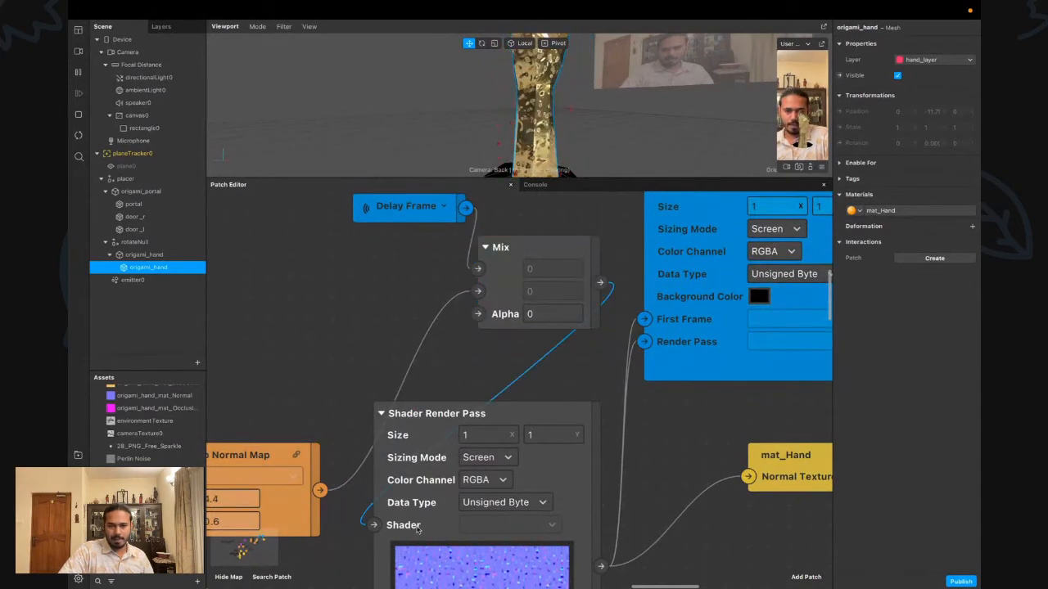
{"action": "scroll", "coordinate": [516, 520], "scroll_direction": "right", "scroll_amount": 4}
{"action": "left_click_drag", "start_coordinate": [542, 368], "coordinate": [749, 347]}
{"action": "left_click", "coordinate": [726, 501]}
{"action": "left_click_drag", "start_coordinate": [635, 449], "coordinate": [841, 429]}
{"action": "left_click_drag", "start_coordinate": [398, 477], "coordinate": [662, 453]}
{"action": "scroll", "coordinate": [392, 280], "scroll_direction": "left", "scroll_amount": 4}
{"action": "scroll", "coordinate": [392, 280], "scroll_direction": "up", "scroll_amount": 2}
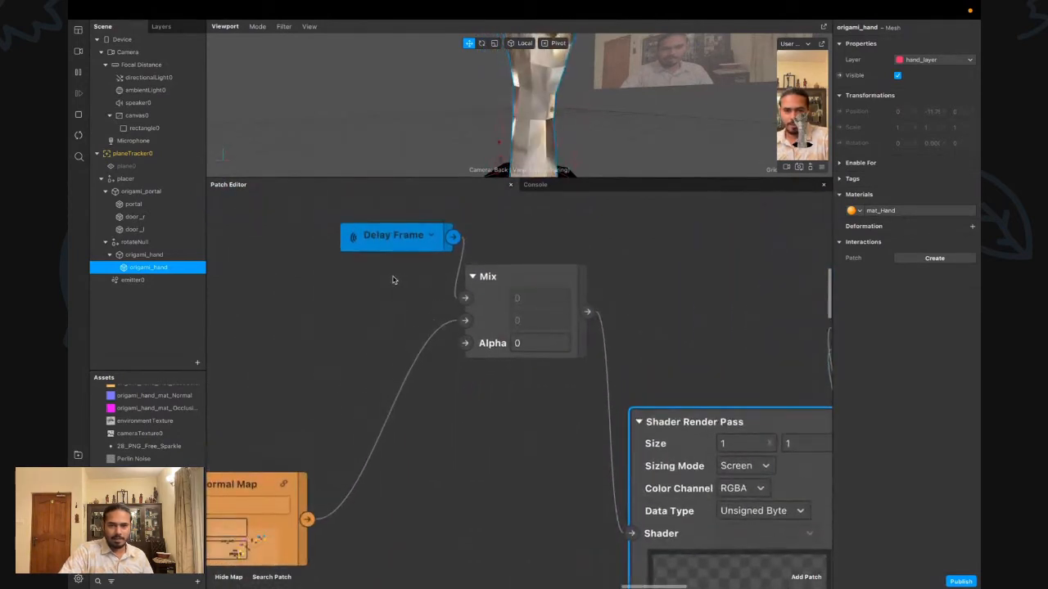
Set the Mix patch's Alpha to 0.5
{"action": "left_click", "coordinate": [537, 341]}
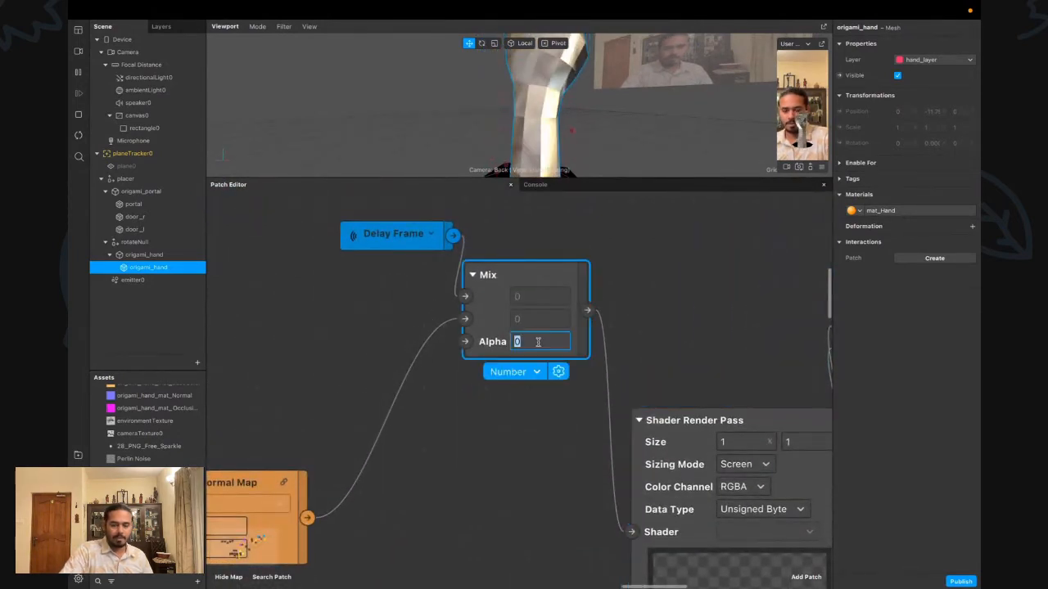
{"action": "type", "text": "0.5"}
{"action": "key", "text": "Return"}
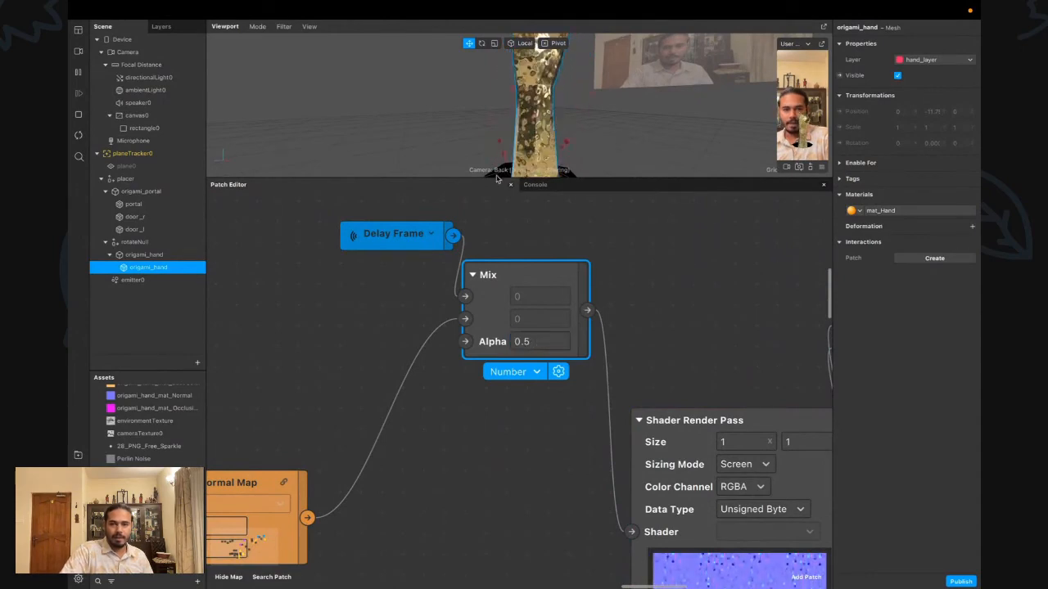
Enlarge the viewport to show the hand and set the Mix patch's Alpha to 0.1
{"action": "left_click_drag", "start_coordinate": [496, 179], "coordinate": [507, 338]}
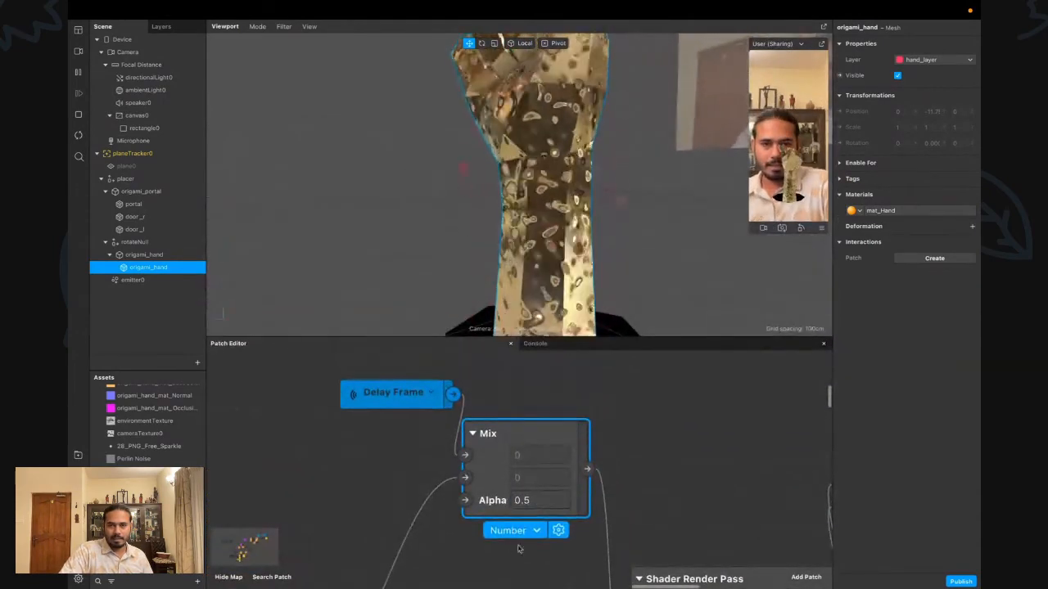
{"action": "left_click", "coordinate": [540, 499]}
{"action": "type", "text": ".1"}
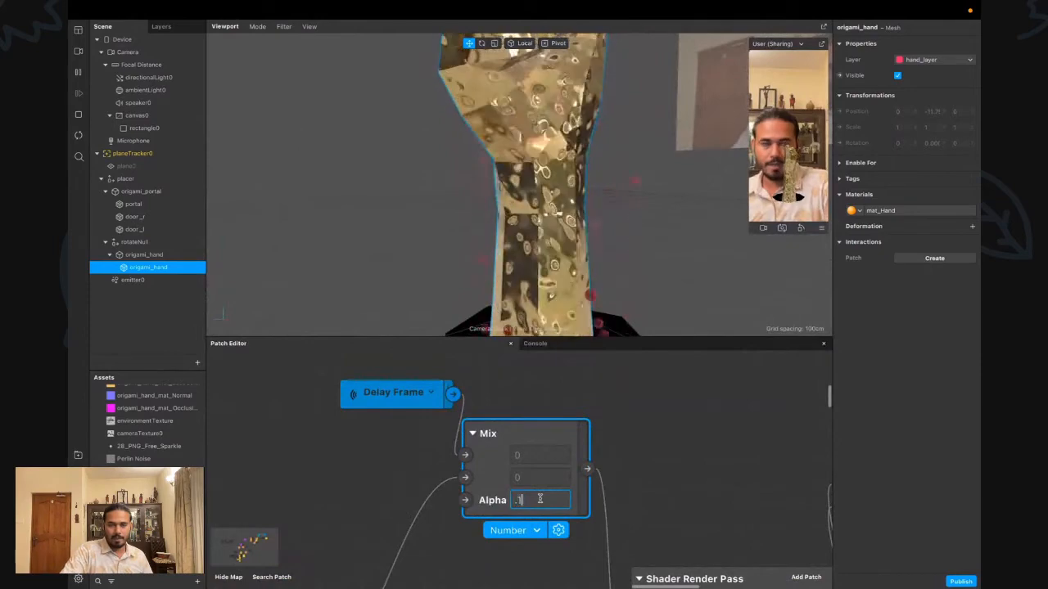
{"action": "key", "text": "Return"}
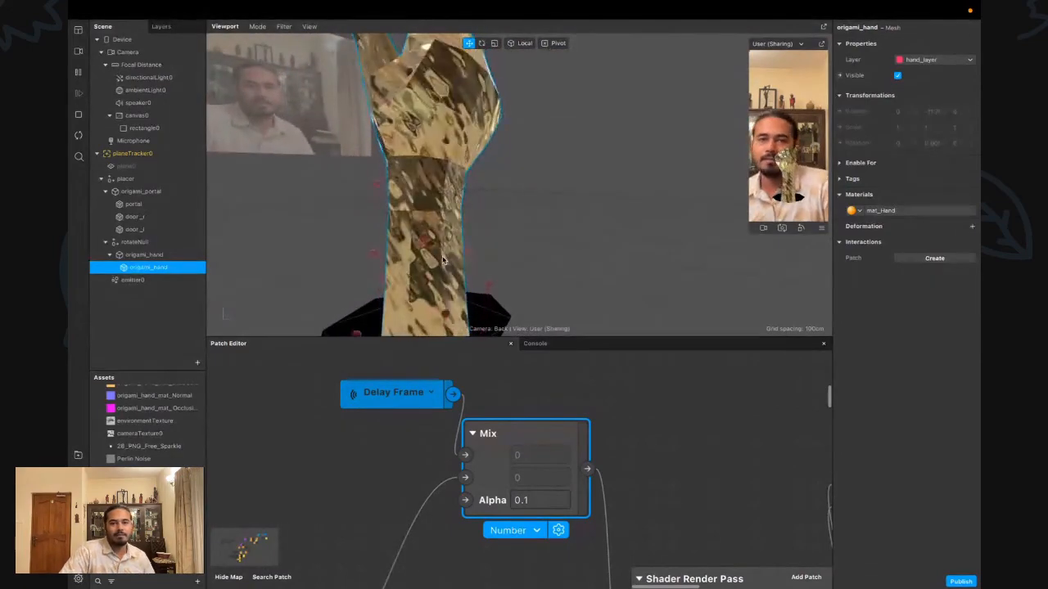
Set the Mix patch's Alpha to 0.01
{"action": "left_click", "coordinate": [540, 496]}
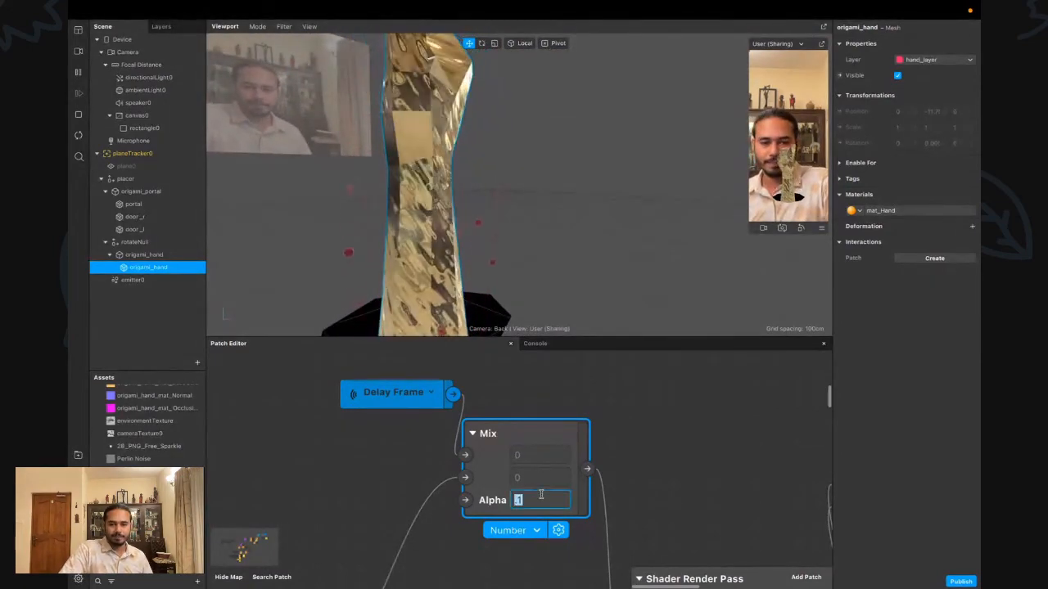
{"action": "type", "text": "0.01"}
{"action": "key", "text": "Return"}
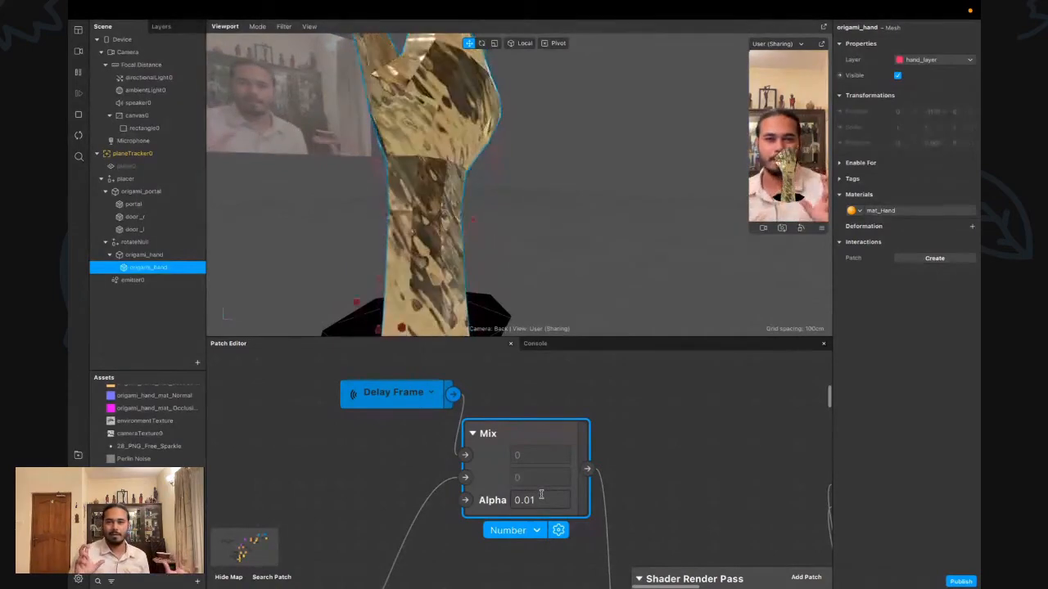
Connect the Normal Map patch's output to the Mix patch's Alpha input
{"action": "double_click", "coordinate": [537, 494]}
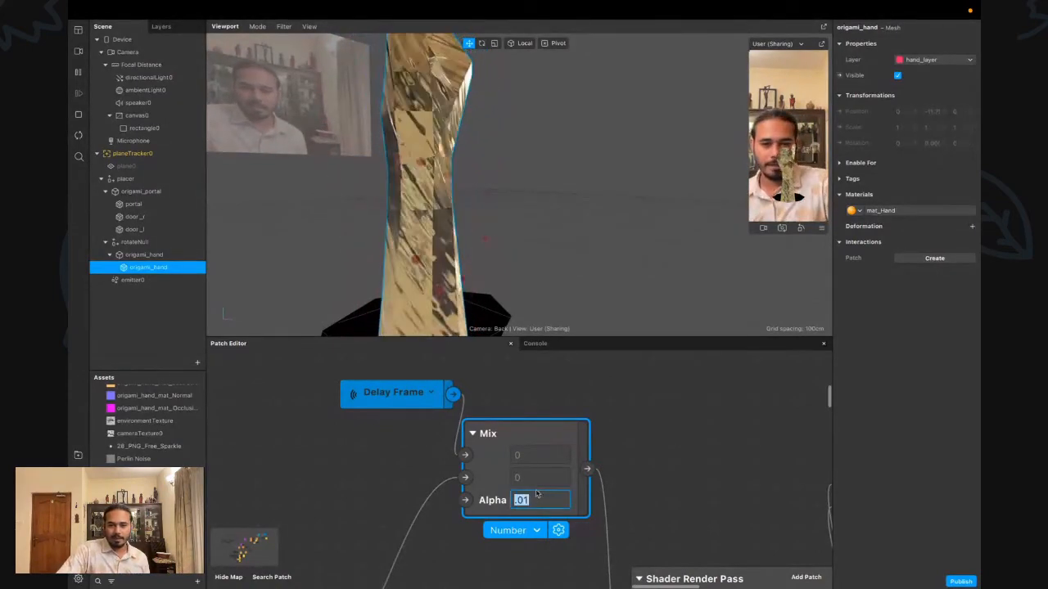
{"action": "scroll", "coordinate": [409, 491], "scroll_direction": "down", "scroll_amount": 5}
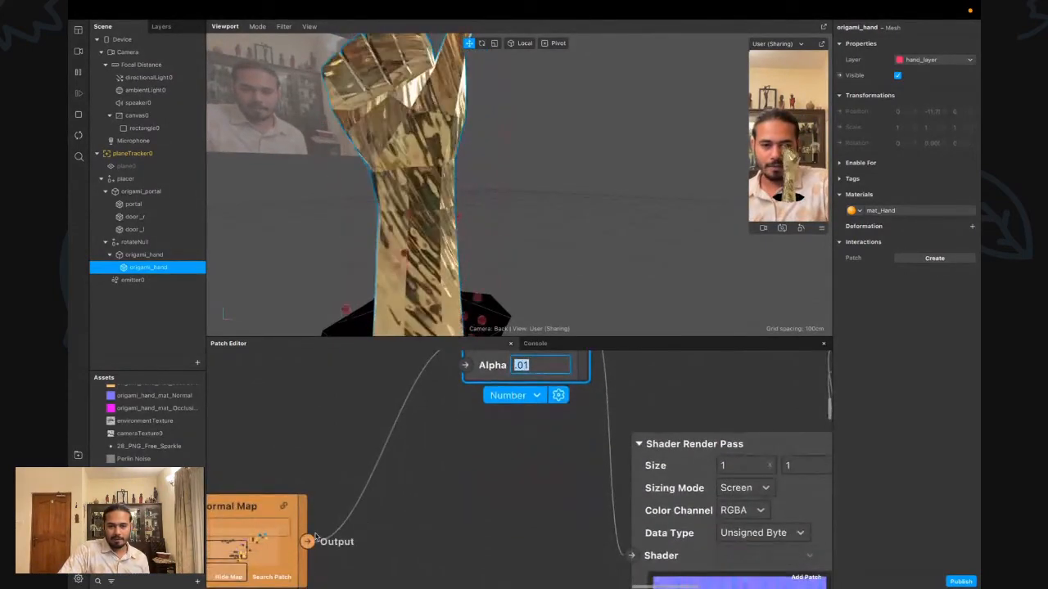
{"action": "left_click_drag", "start_coordinate": [356, 522], "coordinate": [465, 365]}
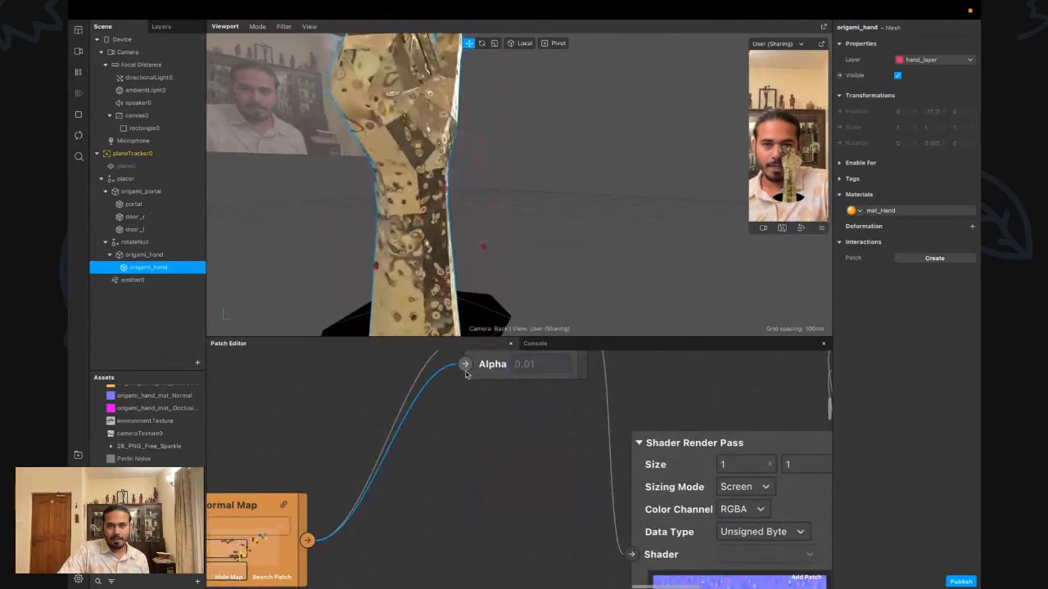
{"action": "scroll", "coordinate": [472, 397], "scroll_direction": "up", "scroll_amount": 1}
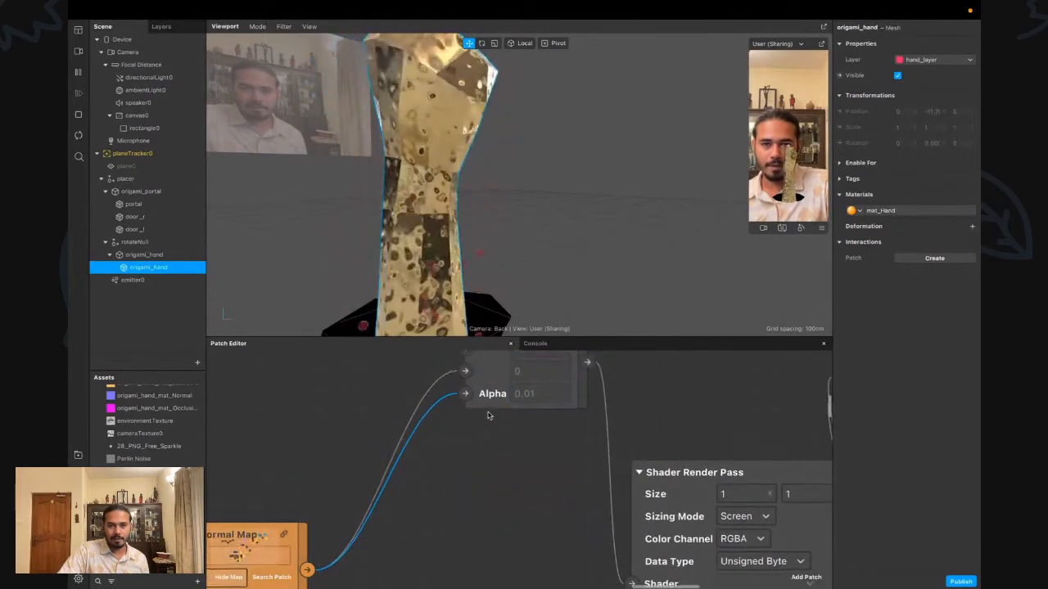
Move the Mix patch nearer the Normal Map patch and place the Delay Frame receiver directly above the Normal Map patch
{"action": "left_click", "coordinate": [493, 415]}
{"action": "left_click_drag", "start_coordinate": [493, 415], "coordinate": [451, 502]}
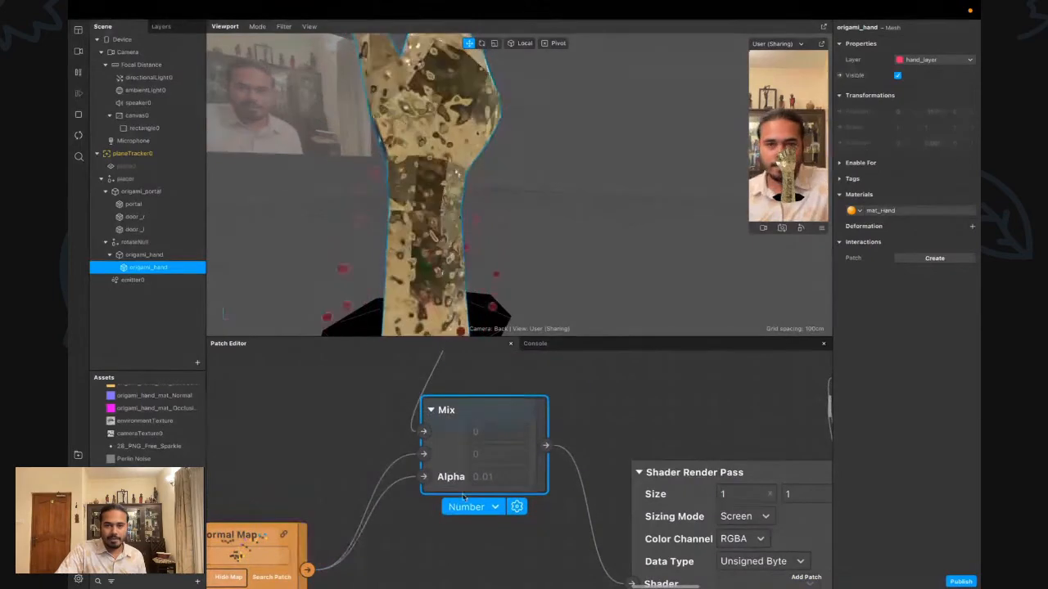
{"action": "scroll", "coordinate": [432, 498], "scroll_direction": "down", "scroll_amount": 1}
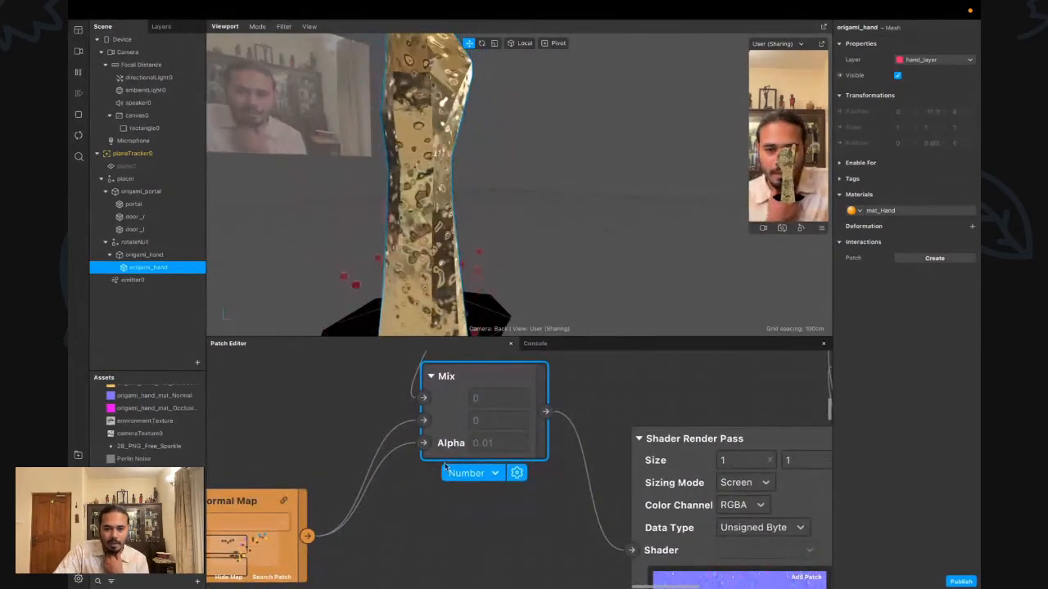
{"action": "scroll", "coordinate": [442, 474], "scroll_direction": "up", "scroll_amount": 2}
{"action": "scroll", "coordinate": [444, 467], "scroll_direction": "up", "scroll_amount": 1}
{"action": "left_click_drag", "start_coordinate": [389, 358], "coordinate": [284, 447]}
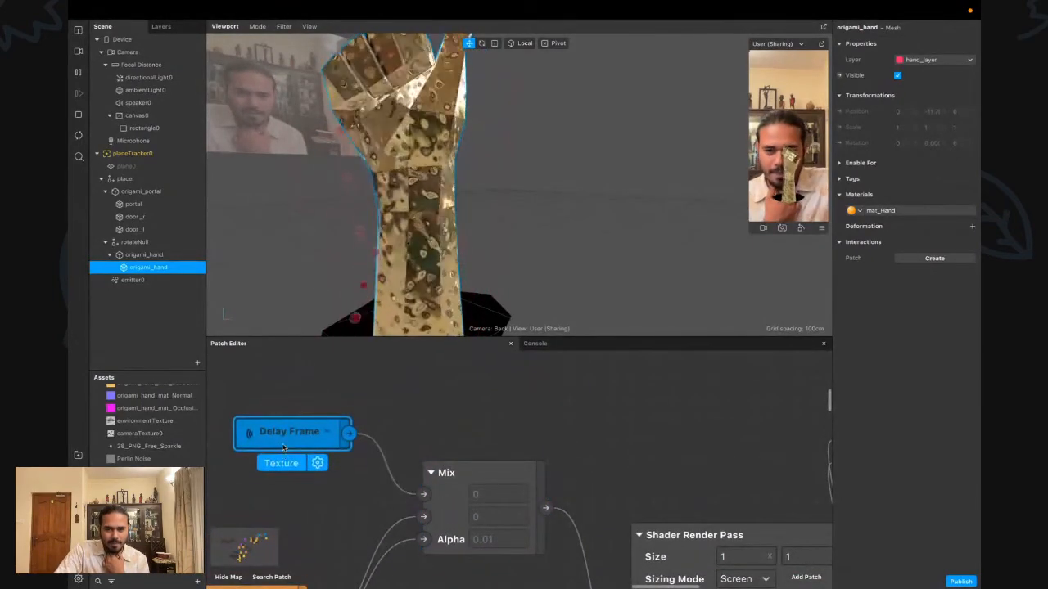
{"action": "scroll", "coordinate": [311, 449], "scroll_direction": "down", "scroll_amount": 1}
{"action": "scroll", "coordinate": [335, 449], "scroll_direction": "down", "scroll_amount": 3}
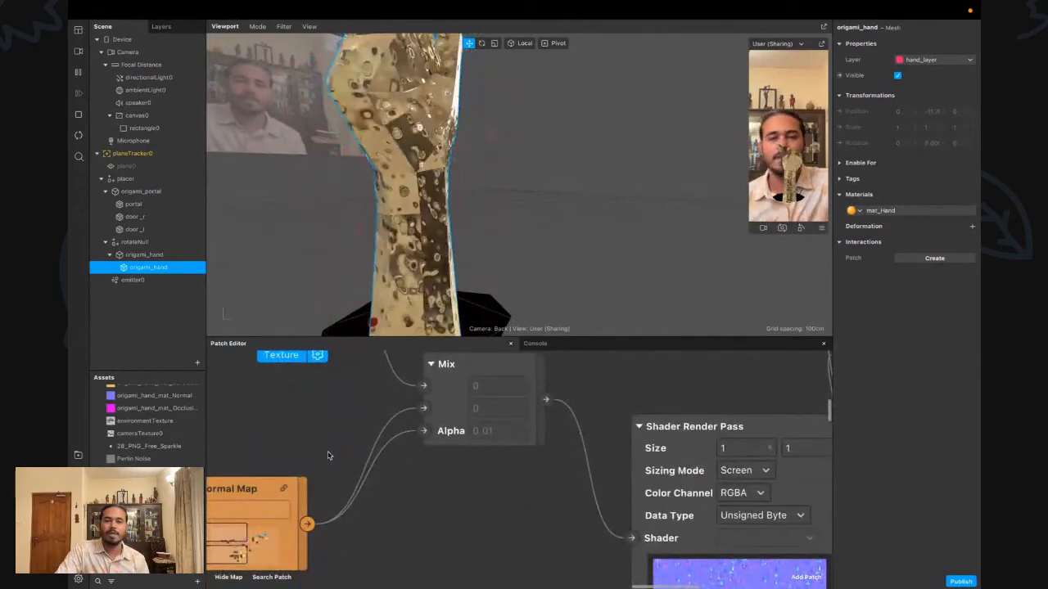
{"action": "scroll", "coordinate": [328, 456], "scroll_direction": "up", "scroll_amount": 1}
{"action": "left_click_drag", "start_coordinate": [312, 361], "coordinate": [293, 442]}
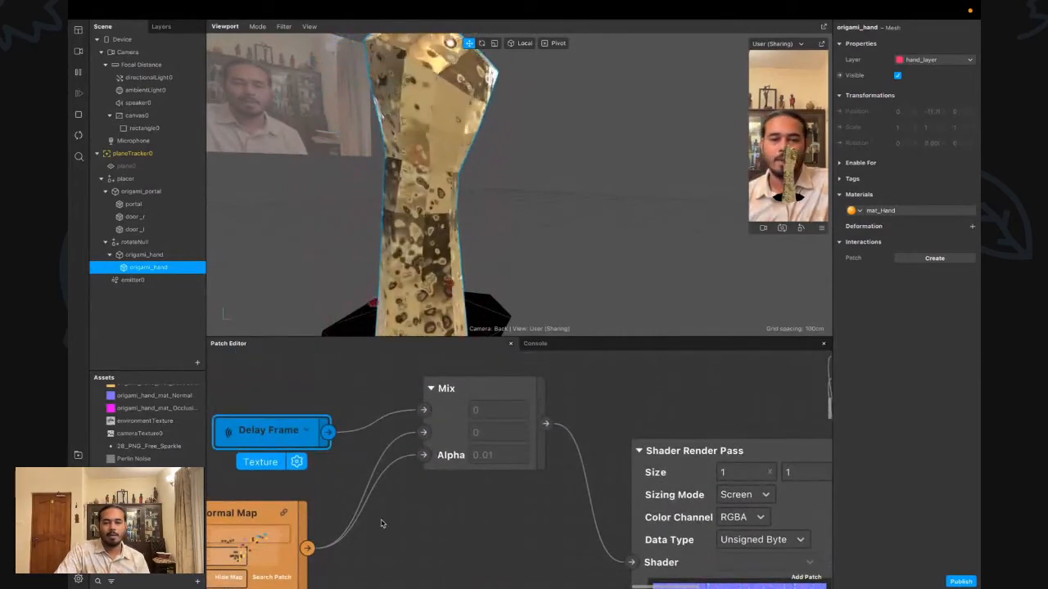
Try connecting the Delay Frame receiver's output to the Mix patch's Alpha input
{"action": "scroll", "coordinate": [382, 524], "scroll_direction": "down", "scroll_amount": 1}
{"action": "left_click_drag", "start_coordinate": [328, 394], "coordinate": [423, 419]}
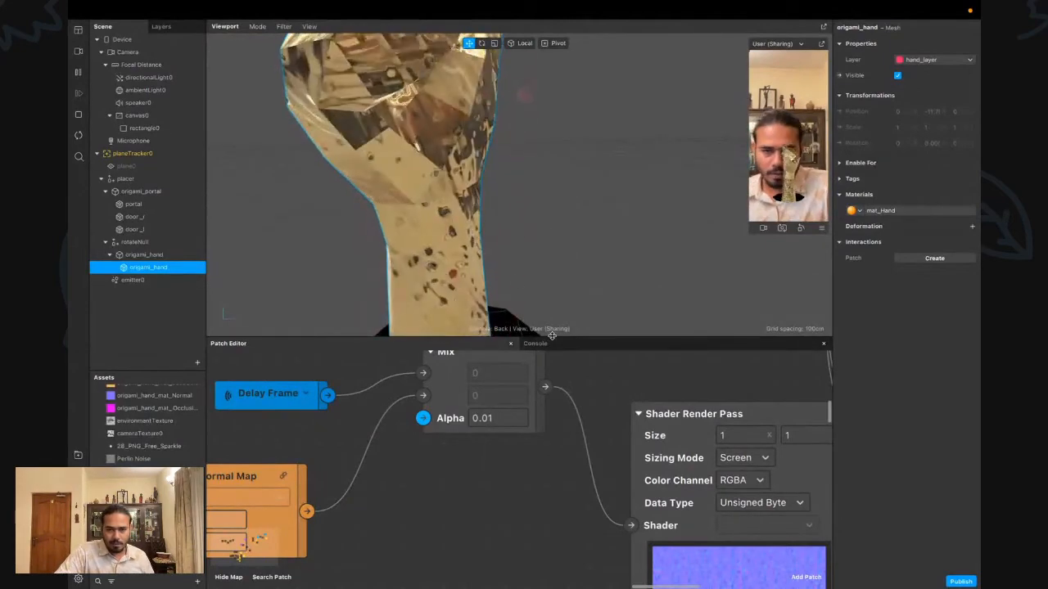
Enlarge the patch editor to show the Mix patch together with the Normal Map and Shader Render Pass patches
{"action": "left_click_drag", "start_coordinate": [566, 343], "coordinate": [566, 192]}
{"action": "scroll", "coordinate": [524, 290], "scroll_direction": "up", "scroll_amount": 3}
{"action": "scroll", "coordinate": [524, 290], "scroll_direction": "down", "scroll_amount": 10}
{"action": "scroll", "coordinate": [524, 292], "scroll_direction": "up", "scroll_amount": 10}
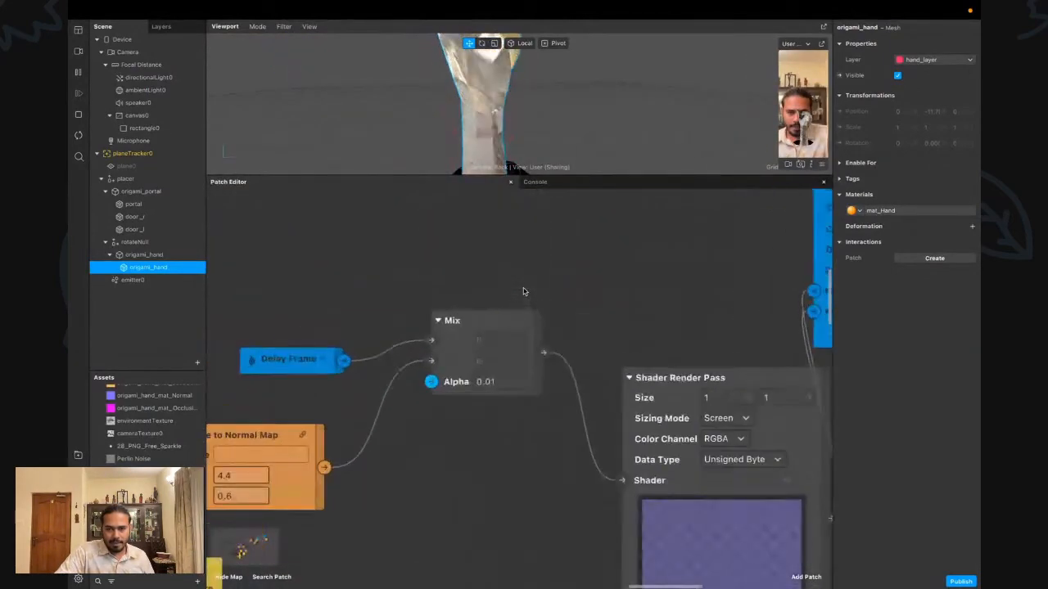
Arrange the Delay Frame receiver, Mix and Shader Render Pass patches compactly and move the mat_Hand Normal Texture patch clear below the Delay Frame patch
{"action": "scroll", "coordinate": [525, 292], "scroll_direction": "down", "scroll_amount": 3}
{"action": "left_click_drag", "start_coordinate": [597, 368], "coordinate": [553, 311]}
{"action": "left_click_drag", "start_coordinate": [360, 258], "coordinate": [366, 265]}
{"action": "left_click_drag", "start_coordinate": [500, 262], "coordinate": [574, 250]}
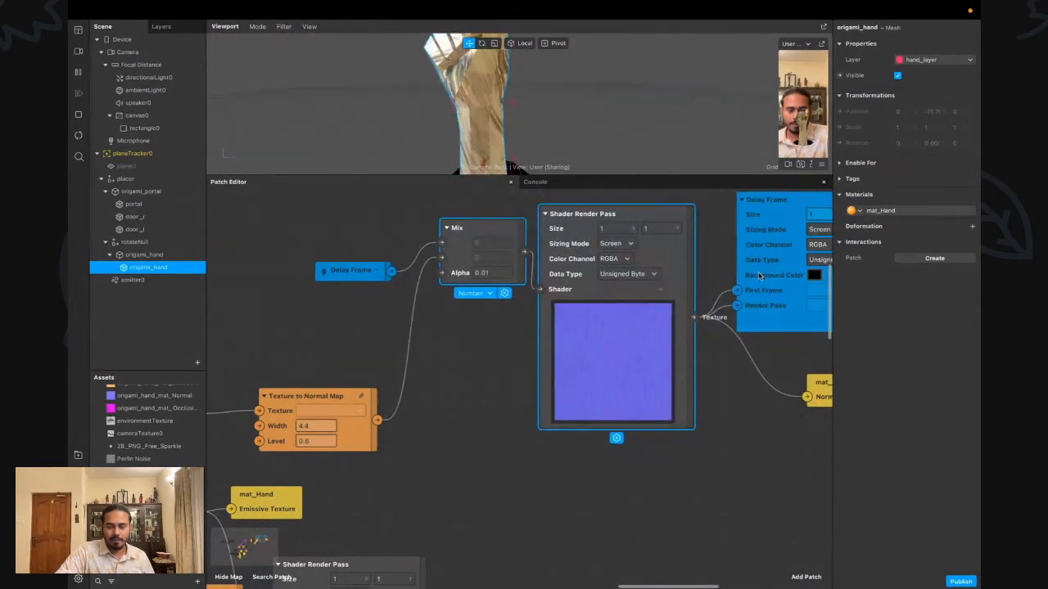
{"action": "left_click", "coordinate": [758, 273]}
{"action": "scroll", "coordinate": [692, 365], "scroll_direction": "right", "scroll_amount": 2}
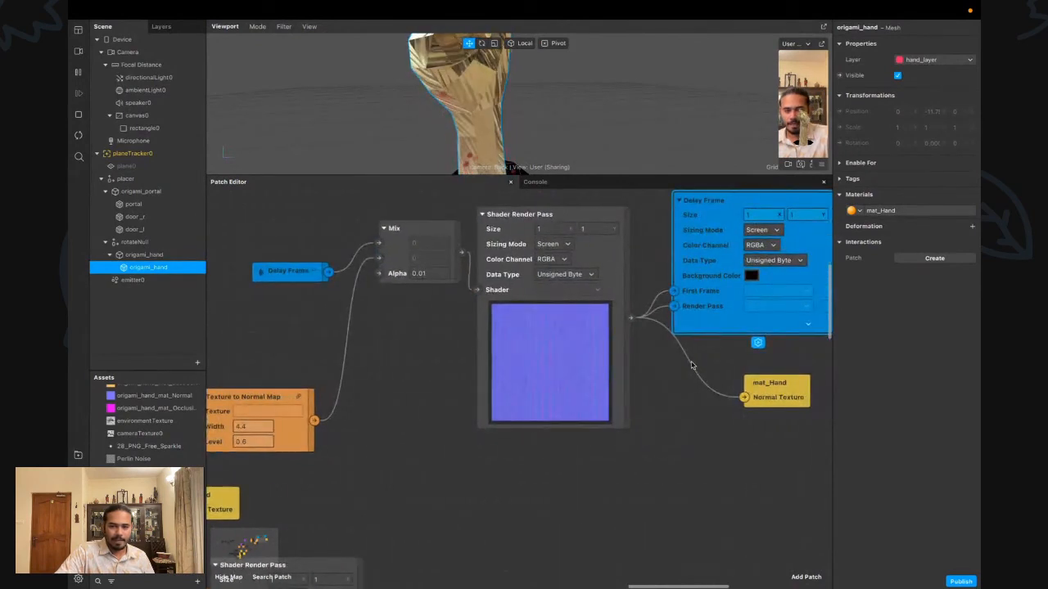
{"action": "left_click_drag", "start_coordinate": [287, 271], "coordinate": [301, 243]}
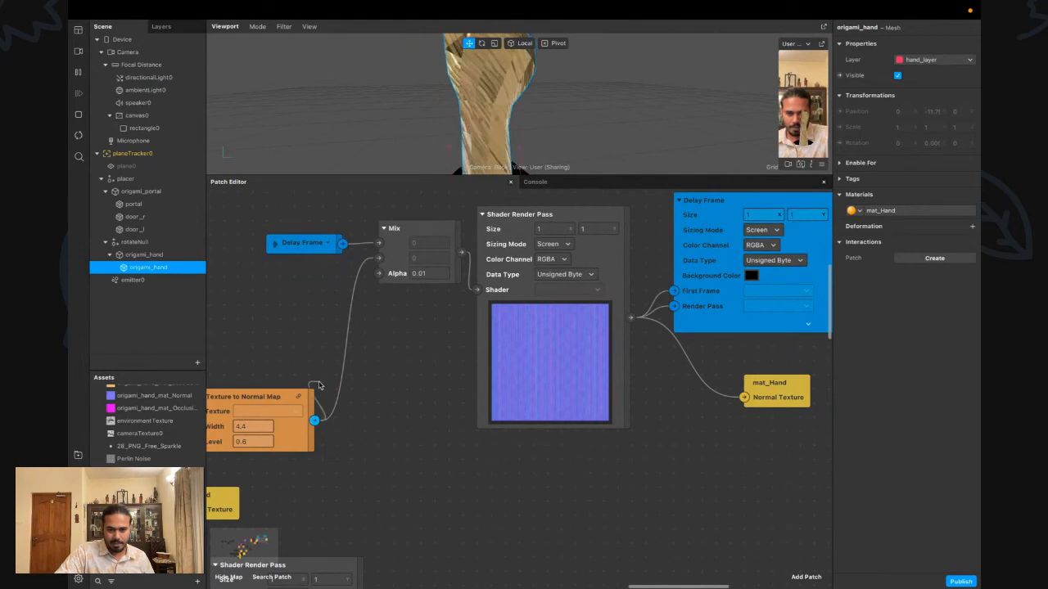
{"action": "left_click_drag", "start_coordinate": [797, 398], "coordinate": [802, 521]}
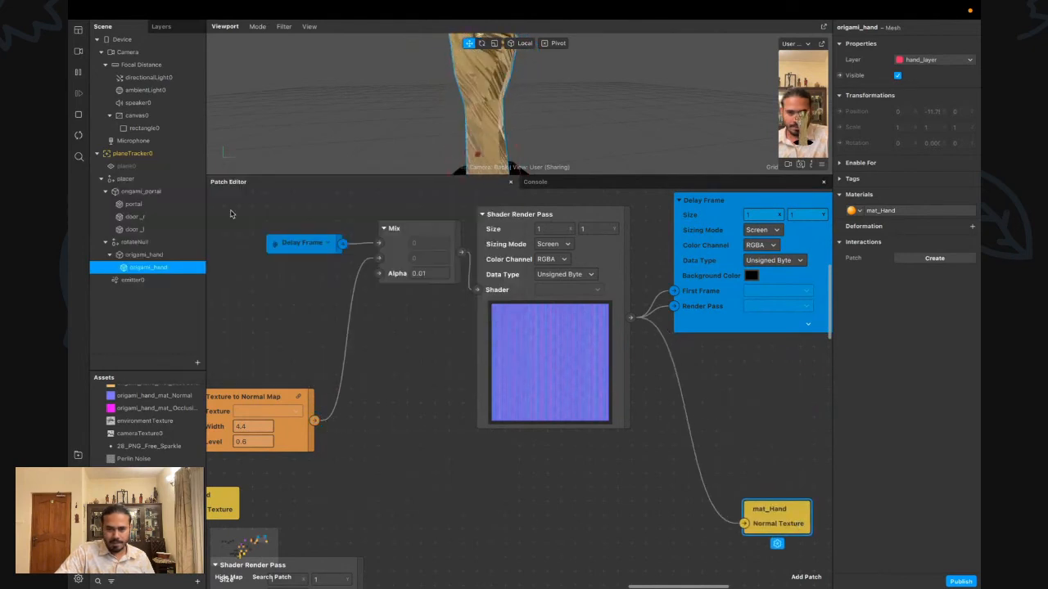
Group the Delay Frame receiver, Mix, Shader Render Pass and Delay Frame patches as DELAYEDFRAME
{"action": "left_click_drag", "start_coordinate": [263, 205], "coordinate": [691, 263]}
{"action": "right_click", "coordinate": [692, 263]}
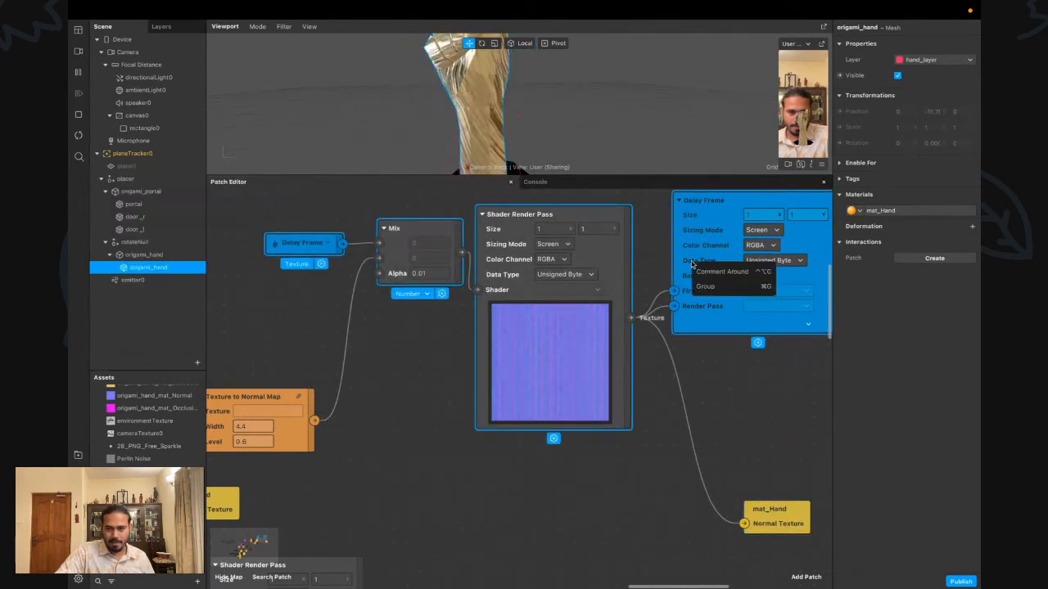
{"action": "left_click", "coordinate": [711, 288]}
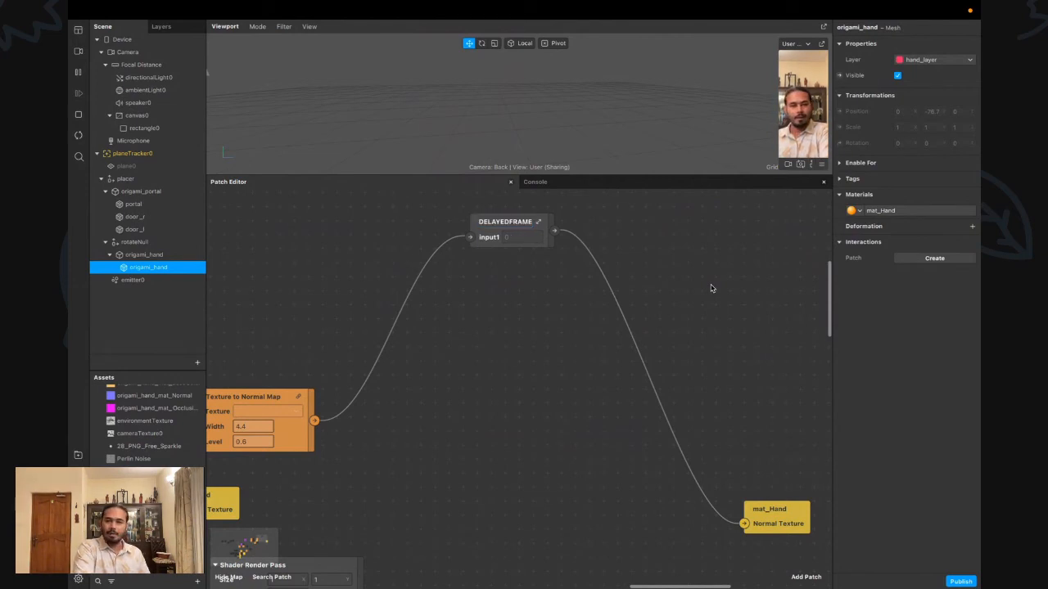
Line up the DELAYEDFRAME group between the Texture to Normal Map patch and the mat_Hand Normal Texture patch
{"action": "left_click_drag", "start_coordinate": [516, 234], "coordinate": [410, 396]}
{"action": "left_click_drag", "start_coordinate": [789, 521], "coordinate": [525, 374]}
{"action": "scroll", "coordinate": [563, 396], "scroll_direction": "left", "scroll_amount": 3}
{"action": "scroll", "coordinate": [564, 438], "scroll_direction": "down", "scroll_amount": 1}
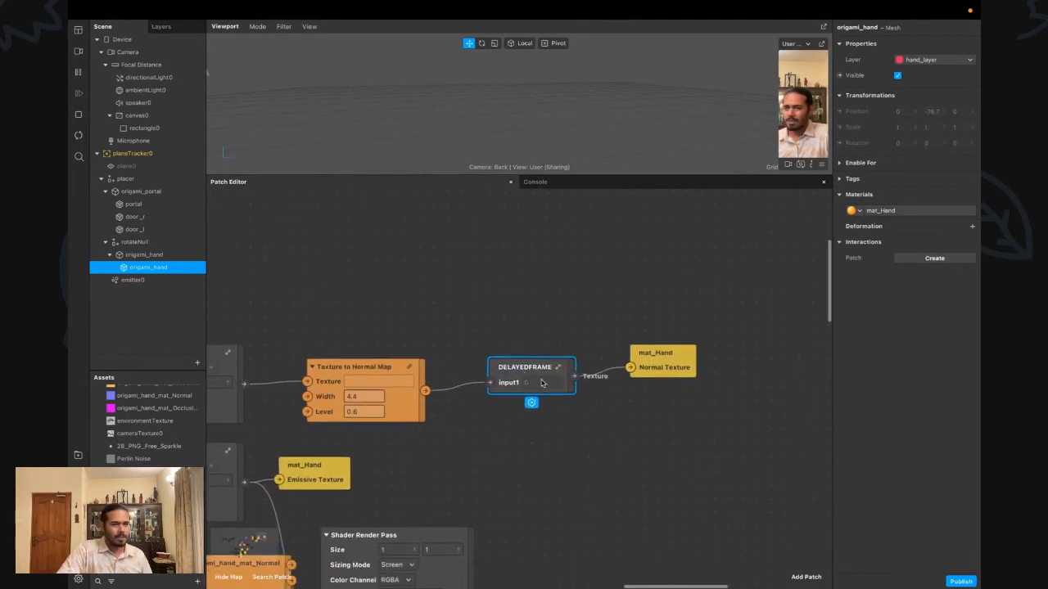
{"action": "left_click", "coordinate": [551, 392]}
{"action": "scroll", "coordinate": [505, 417], "scroll_direction": "left", "scroll_amount": 5}
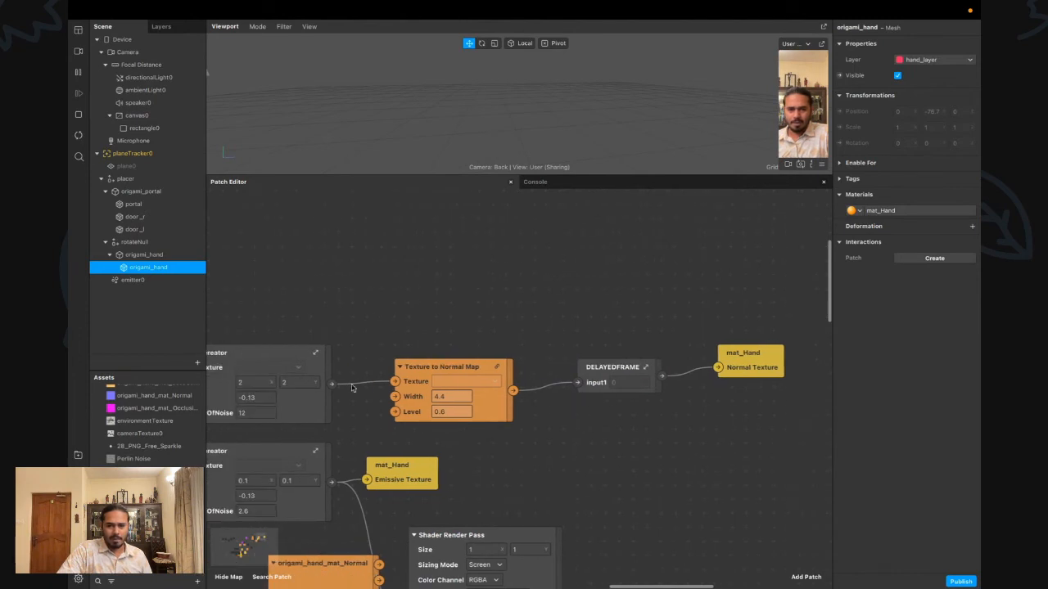
{"action": "scroll", "coordinate": [352, 388], "scroll_direction": "left", "scroll_amount": 5}
{"action": "scroll", "coordinate": [819, 372], "scroll_direction": "right", "scroll_amount": 3}
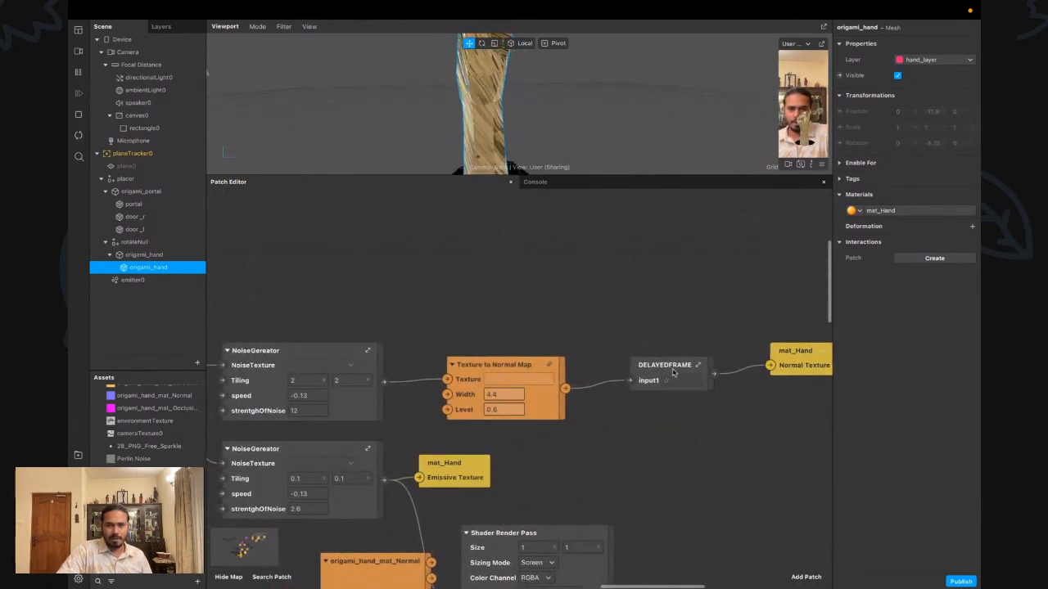
Rewire DELAYEDFRAME between the upper NoiseGereator and Texture to Normal Map, and feed the normal map's output directly into mat_Hand's Normal Texture
{"action": "left_click_drag", "start_coordinate": [486, 177], "coordinate": [485, 300]}
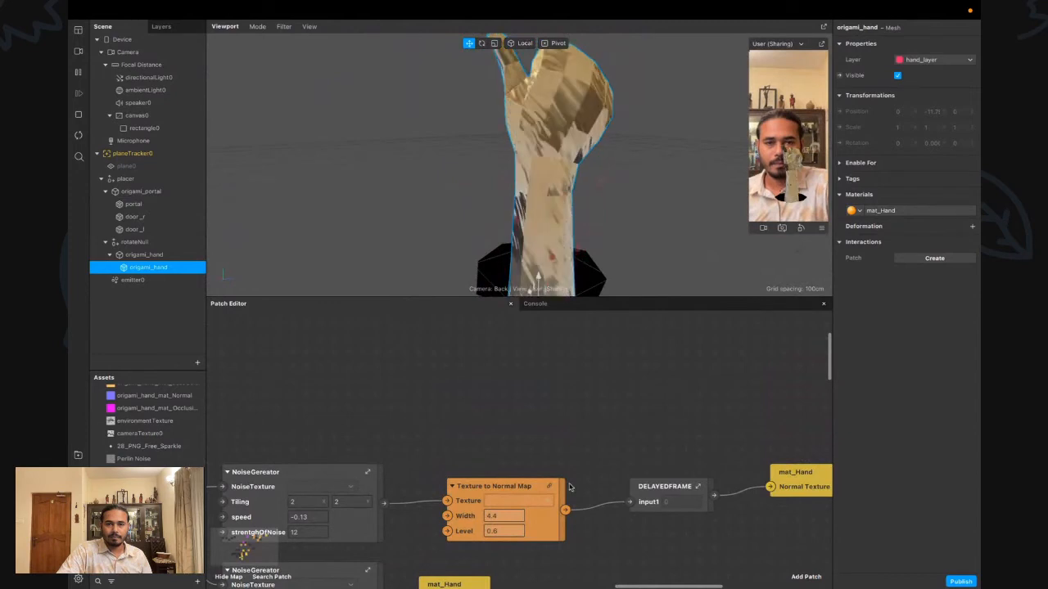
{"action": "scroll", "coordinate": [556, 488], "scroll_direction": "down", "scroll_amount": 2}
{"action": "left_click_drag", "start_coordinate": [419, 429], "coordinate": [638, 460]}
{"action": "scroll", "coordinate": [631, 460], "scroll_direction": "down", "scroll_amount": 1}
{"action": "left_click", "coordinate": [643, 471]}
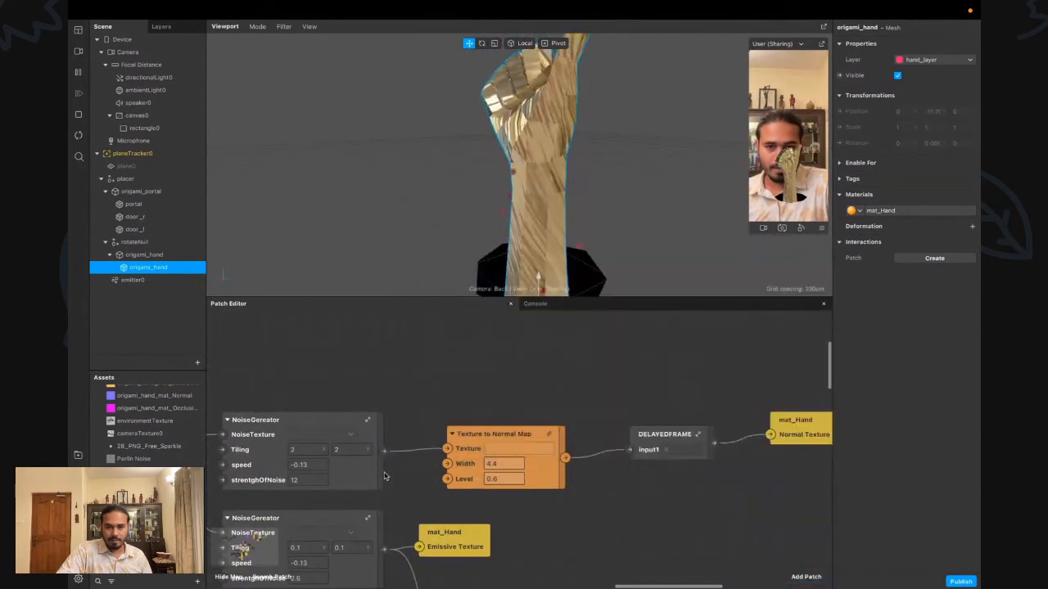
{"action": "left_click_drag", "start_coordinate": [385, 451], "coordinate": [430, 390]}
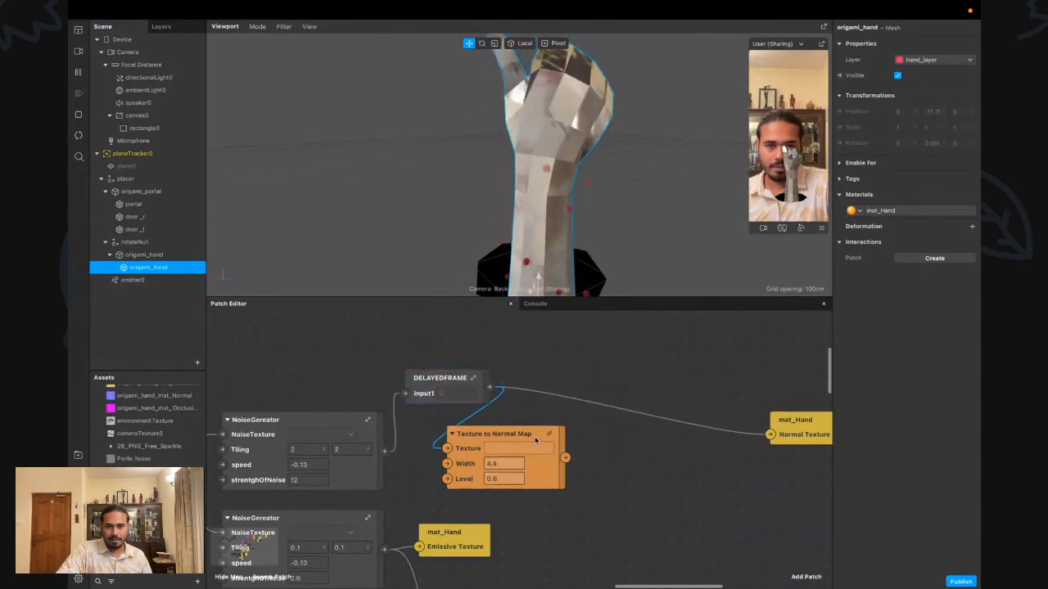
{"action": "left_click_drag", "start_coordinate": [536, 440], "coordinate": [735, 421]}
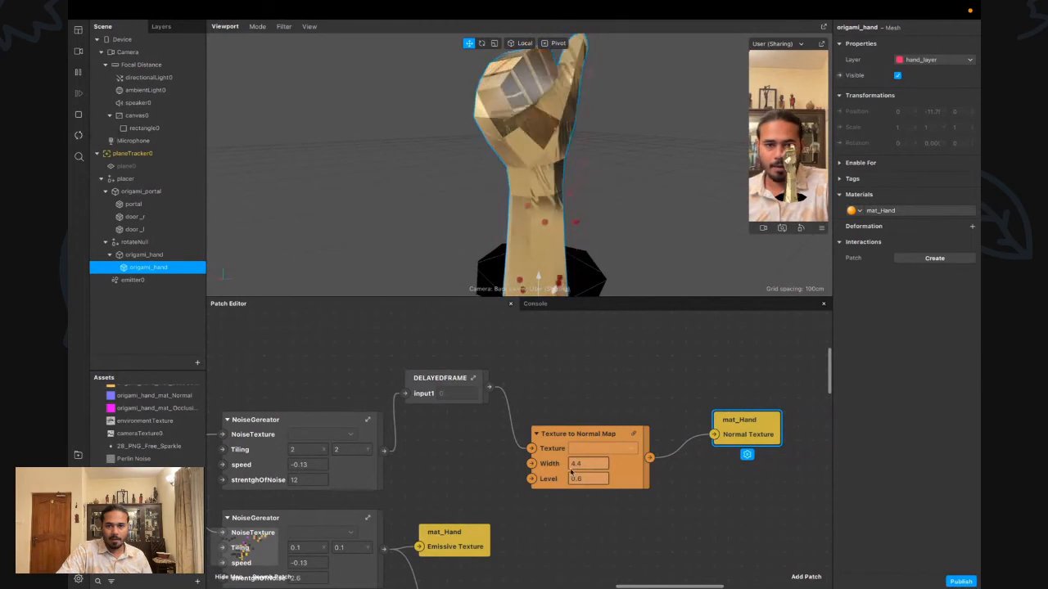
Add a Shader Render Pass fed by the Texture to Normal Map output, place it beside that patch and expand its preview
{"action": "double_click", "coordinate": [662, 479]}
{"action": "type", "text": "SHAD"}
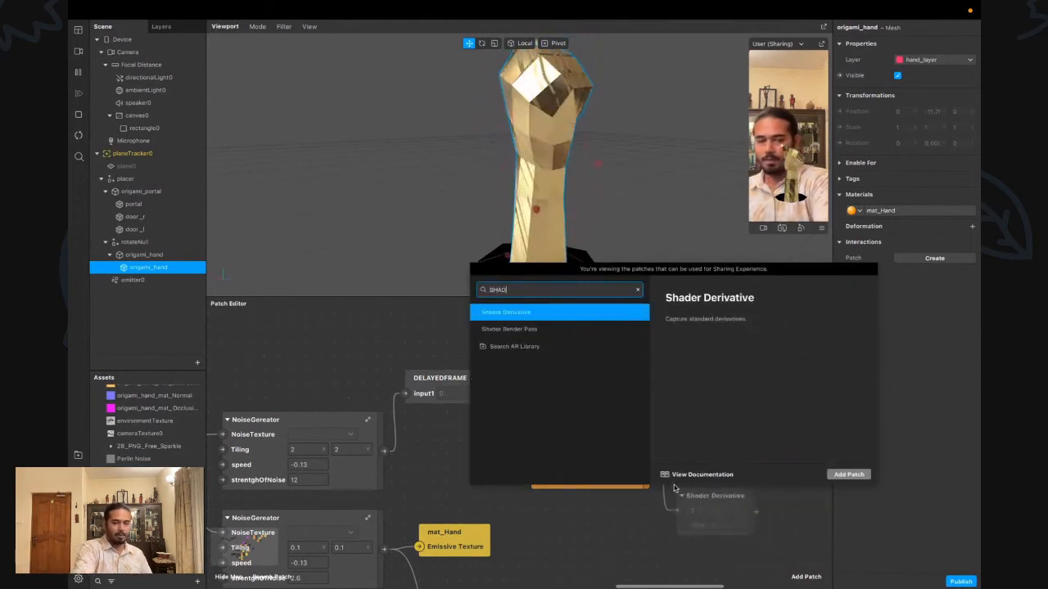
{"action": "key", "text": "Down"}
{"action": "key", "text": "Return"}
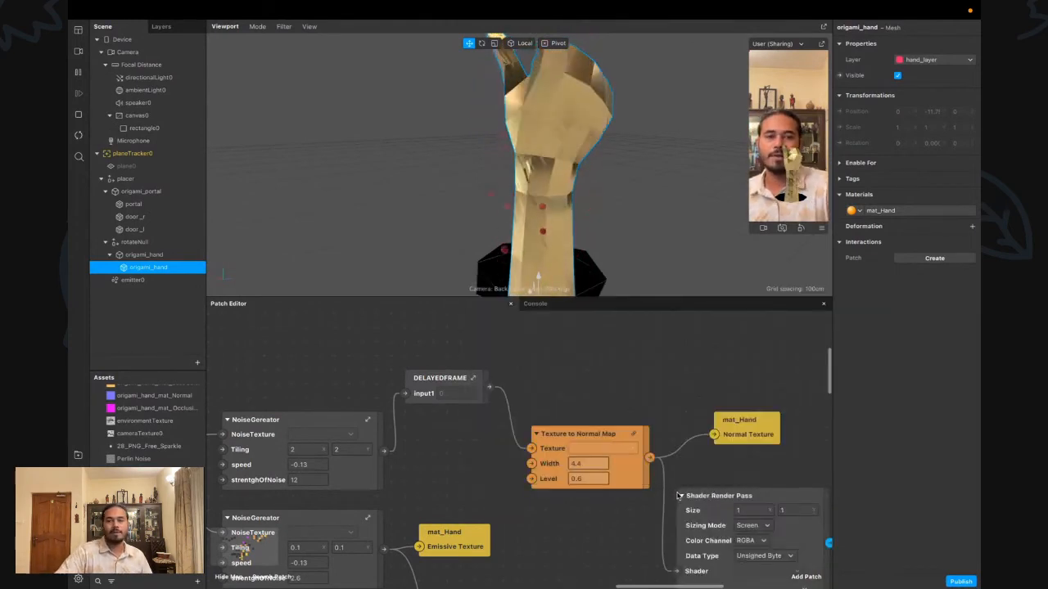
{"action": "scroll", "coordinate": [677, 496], "scroll_direction": "down", "scroll_amount": 2}
{"action": "left_click_drag", "start_coordinate": [678, 496], "coordinate": [659, 392]}
{"action": "scroll", "coordinate": [660, 395], "scroll_direction": "up", "scroll_amount": 1}
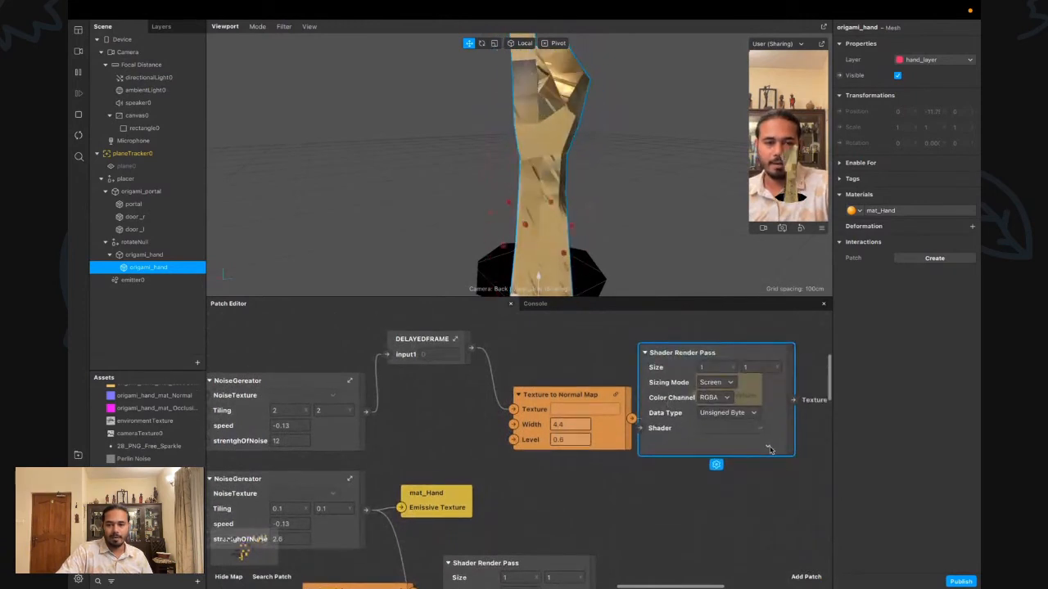
{"action": "left_click", "coordinate": [769, 448]}
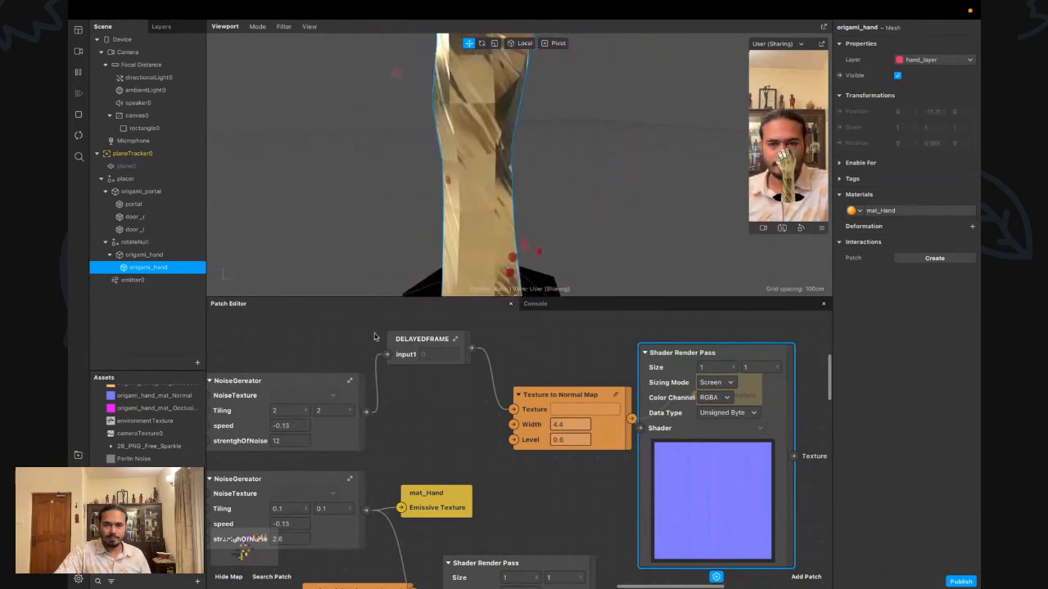
Set the upper NoiseGereator's Tiling to 5 and 5
{"action": "left_click", "coordinate": [286, 410]}
{"action": "type", "text": "5"}
{"action": "key", "text": "Tab"}
{"action": "type", "text": "5"}
{"action": "key", "text": "Return"}
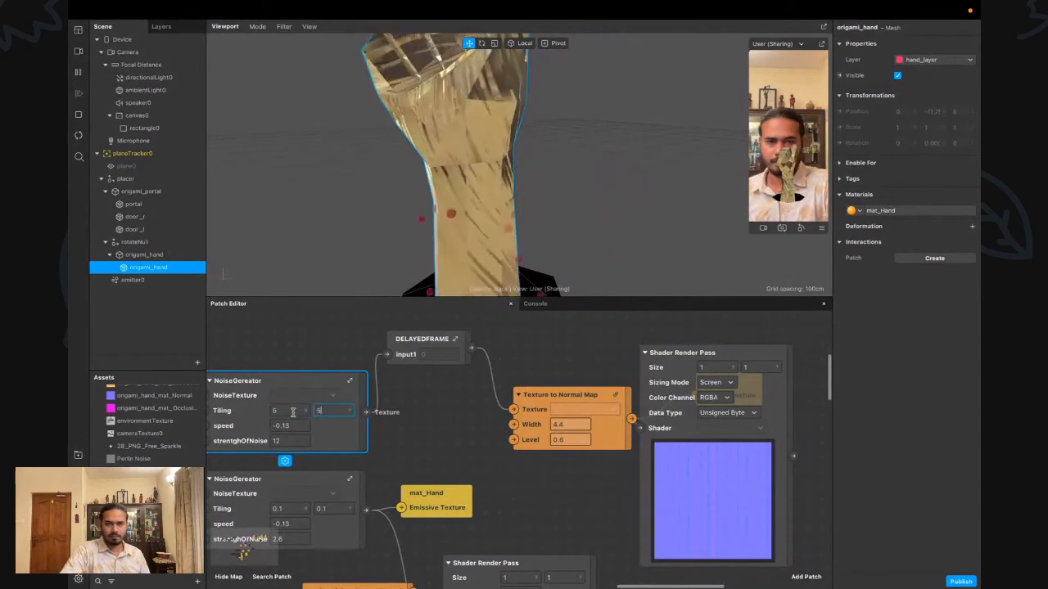
Set both Tiling values of the upper NoiseGereator to 0.1
{"action": "left_click", "coordinate": [286, 411]}
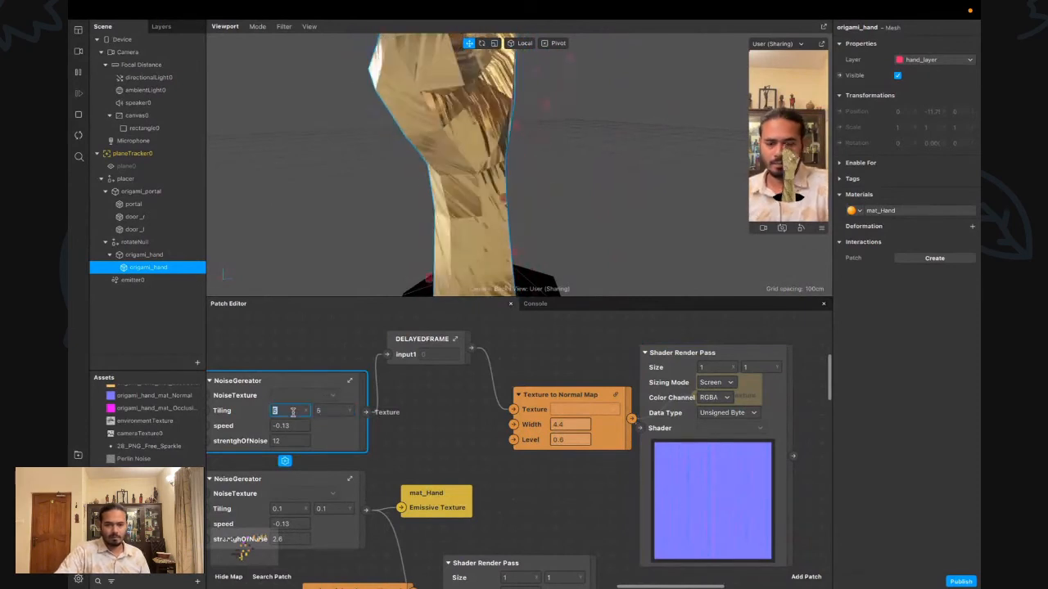
{"action": "type", "text": "0.1"}
{"action": "key", "text": "Tab"}
{"action": "type", "text": "0.1"}
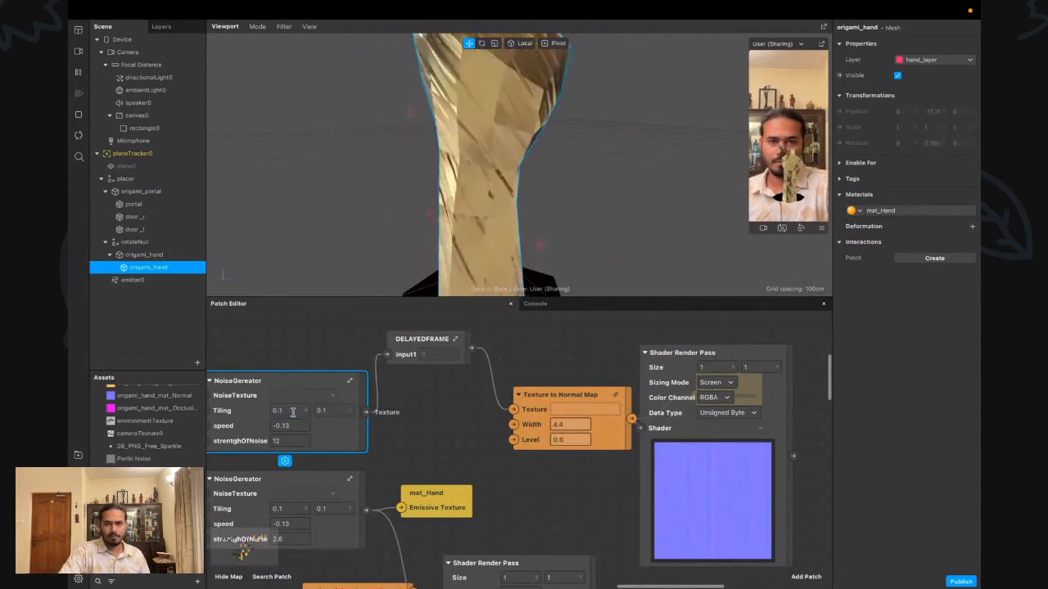
{"action": "key", "text": "Return"}
Expose the Mix patch's Alpha as an input of the DELAYEDFRAME group and set it to 0.5 on the main graph
{"action": "left_click_drag", "start_coordinate": [434, 355], "coordinate": [434, 370]}
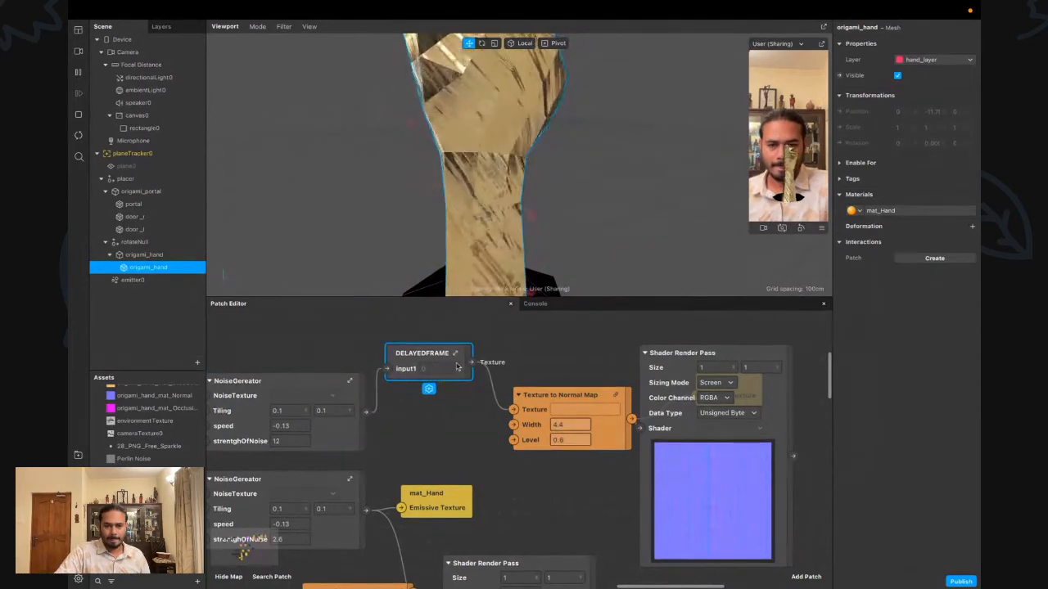
{"action": "double_click", "coordinate": [434, 369]}
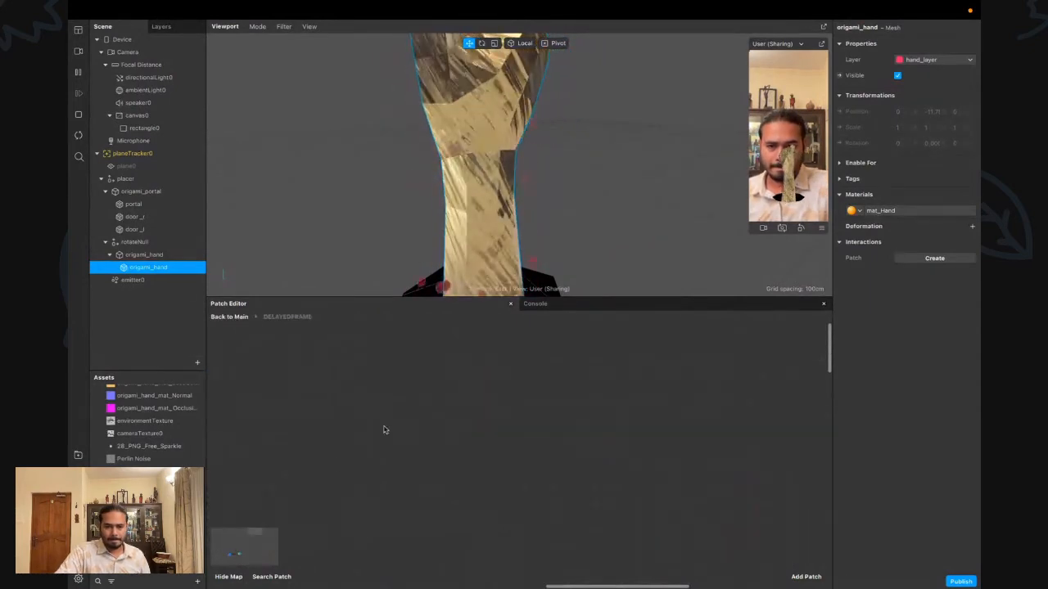
{"action": "left_click", "coordinate": [233, 556]}
{"action": "scroll", "coordinate": [438, 486], "scroll_direction": "up", "scroll_amount": 4}
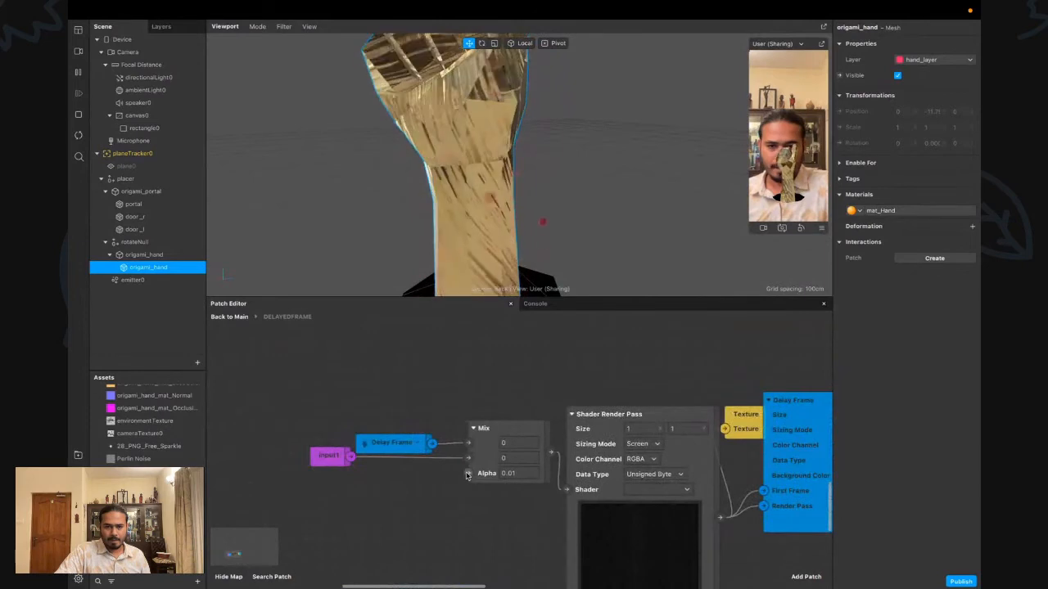
{"action": "left_click", "coordinate": [468, 474]}
{"action": "left_click", "coordinate": [465, 457]}
{"action": "mouse_move", "coordinate": [327, 482]}
{"action": "left_mouse_down"}
{"action": "mouse_move", "coordinate": [344, 485]}
{"action": "mouse_move", "coordinate": [323, 476]}
{"action": "left_mouse_up"}
{"action": "left_click", "coordinate": [229, 317]}
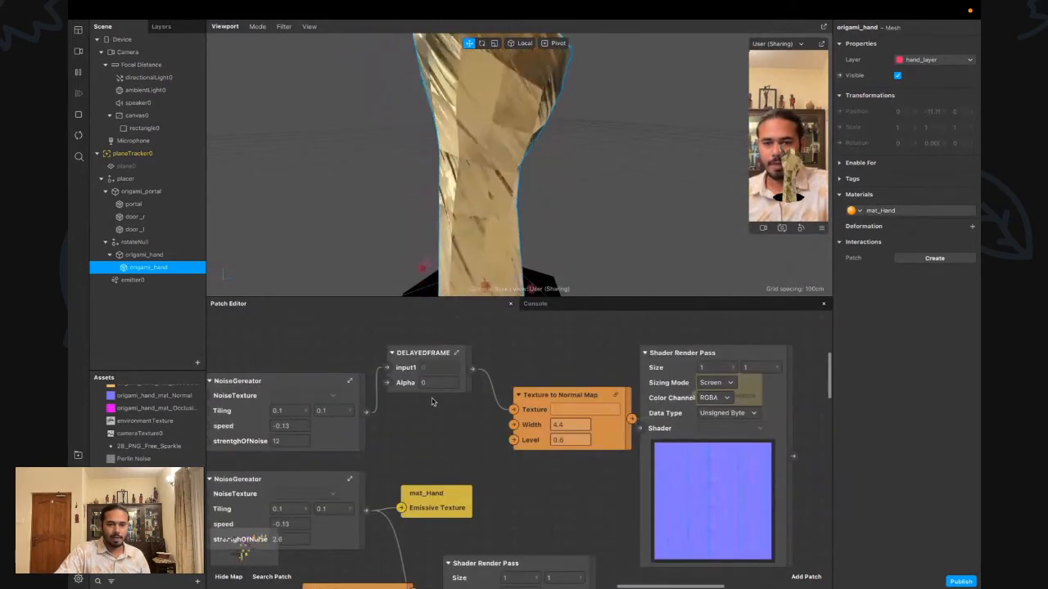
{"action": "left_click", "coordinate": [440, 383]}
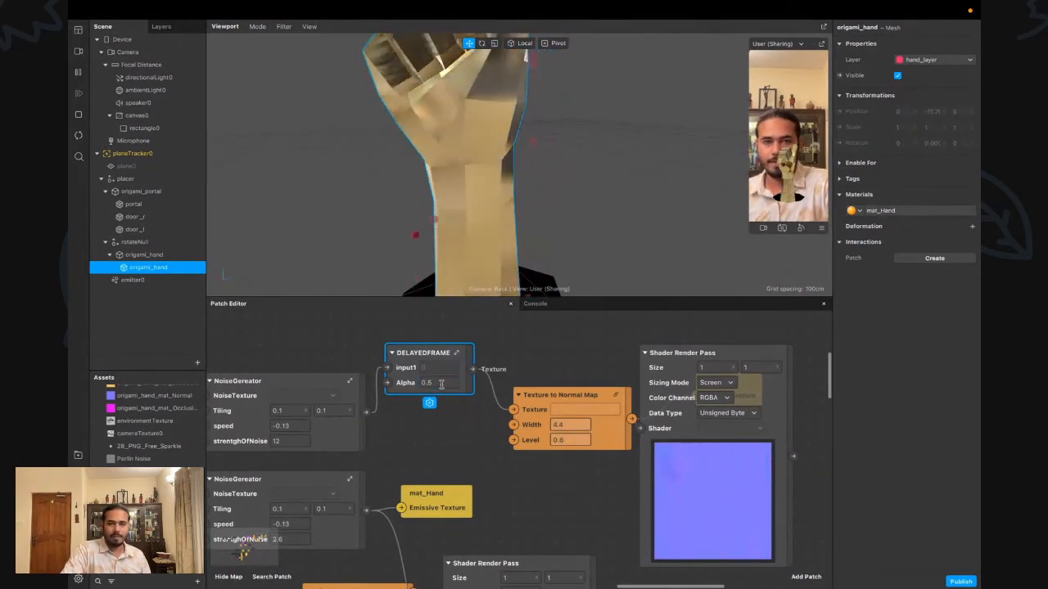
Set the upper NoiseGereator's first Tiling value to 5 and its speed to -0.03
{"action": "left_click", "coordinate": [287, 411]}
{"action": "type", "text": "5"}
{"action": "key", "text": "Tab"}
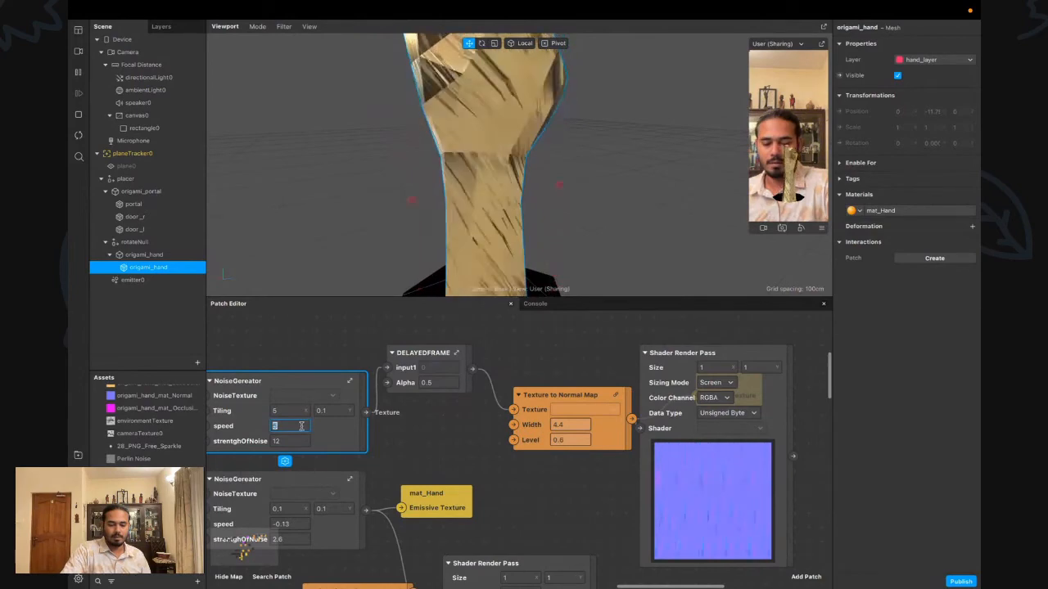
{"action": "type", "text": "-.03"}
{"action": "key", "text": "Return"}
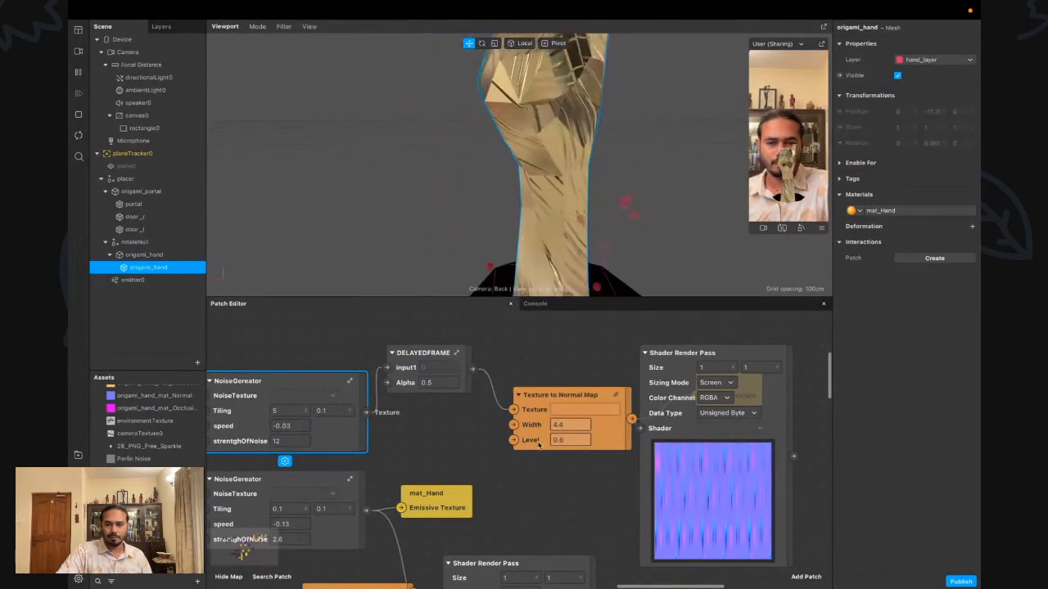
Duplicate the DELAYEDFRAME group and wire the copy between the lower NoiseGereator and mat_Hand's Emissive Texture
{"action": "scroll", "coordinate": [448, 410], "scroll_direction": "left", "scroll_amount": 3}
{"action": "scroll", "coordinate": [447, 410], "scroll_direction": "down", "scroll_amount": 2}
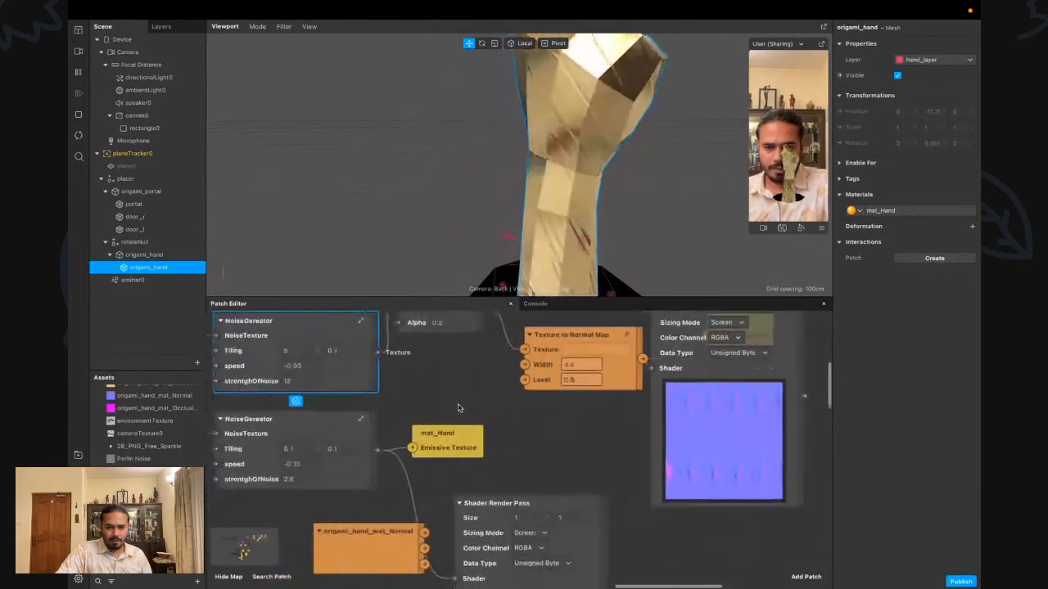
{"action": "left_click_drag", "start_coordinate": [453, 346], "coordinate": [463, 387]}
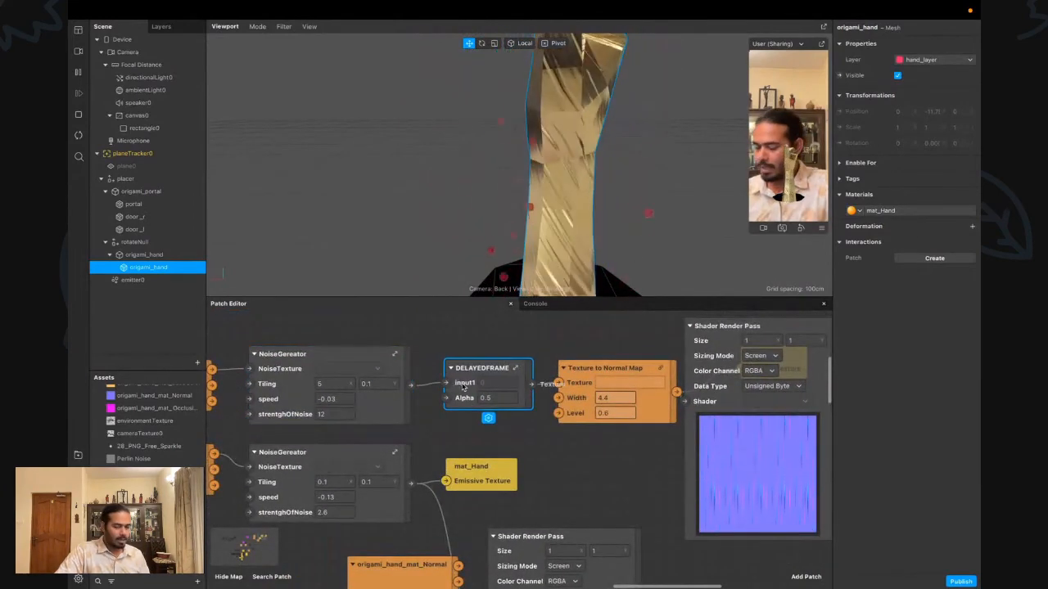
{"action": "key", "text": "super+d"}
{"action": "left_click_drag", "start_coordinate": [511, 451], "coordinate": [580, 507]}
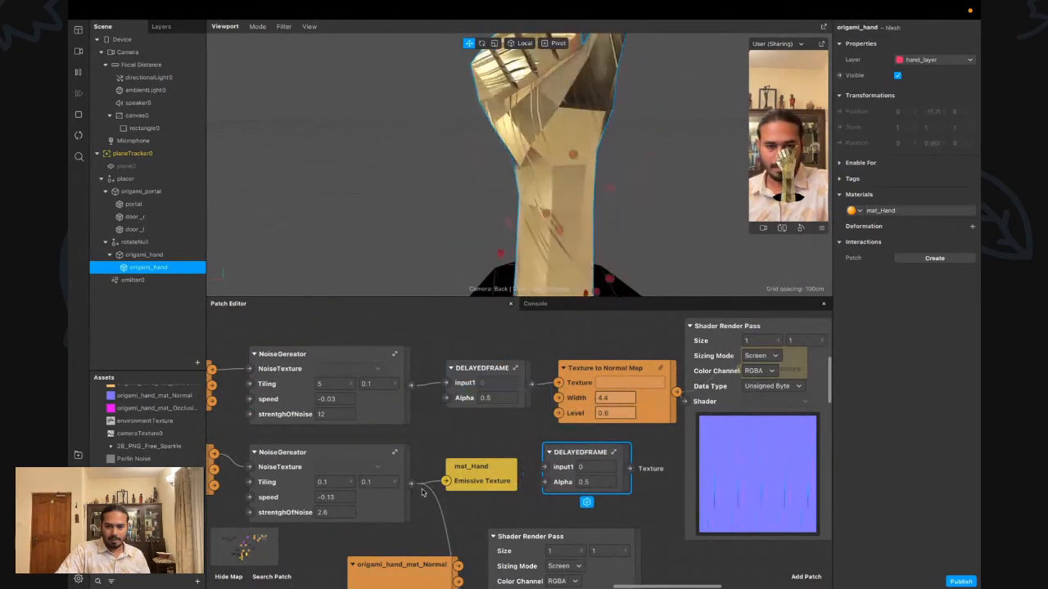
{"action": "left_click_drag", "start_coordinate": [412, 484], "coordinate": [614, 489]}
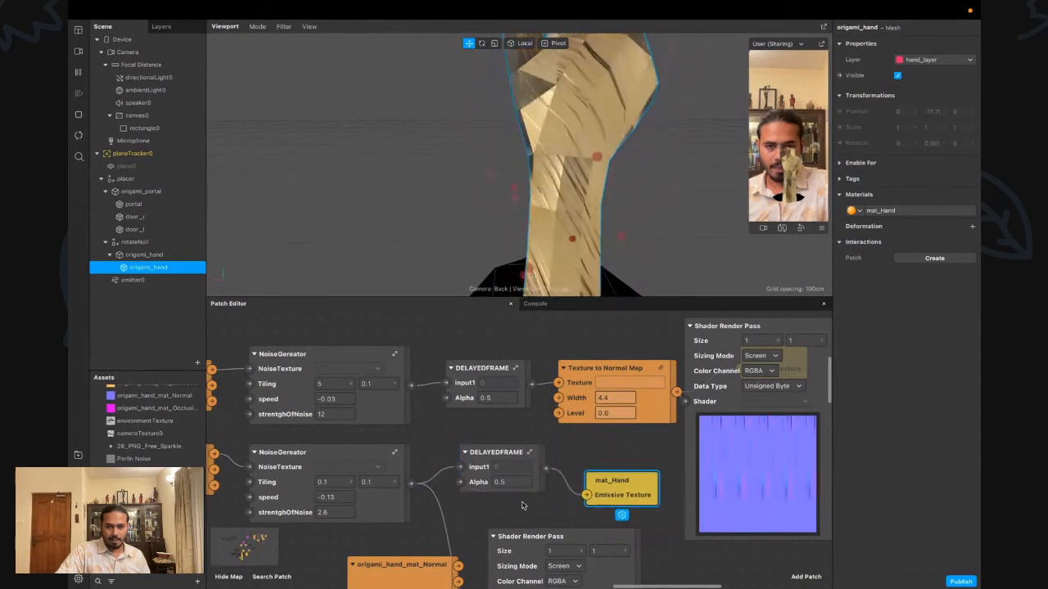
Set the Alpha of the DELAYEDFRAME copy feeding the Emissive Texture to 0.01
{"action": "left_click", "coordinate": [513, 484]}
{"action": "type", "text": ".01"}
{"action": "key", "text": "Return"}
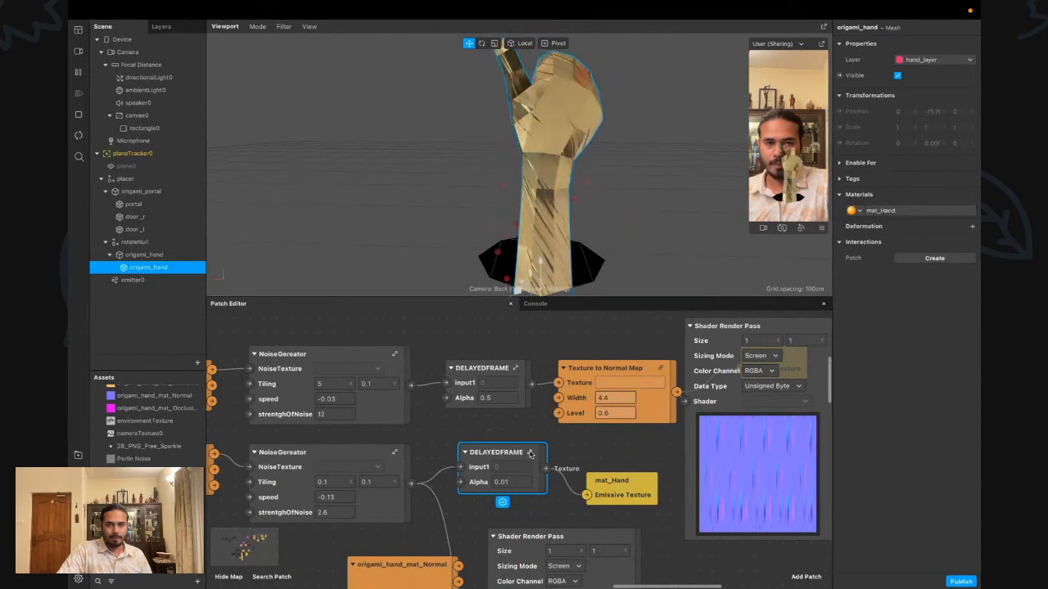
Inside the DELAYEDFRAME group feeding the normal map, attach a Multiply patch to the Mix patch's output
{"action": "left_click", "coordinate": [516, 368]}
{"action": "scroll", "coordinate": [530, 430], "scroll_direction": "right", "scroll_amount": 5}
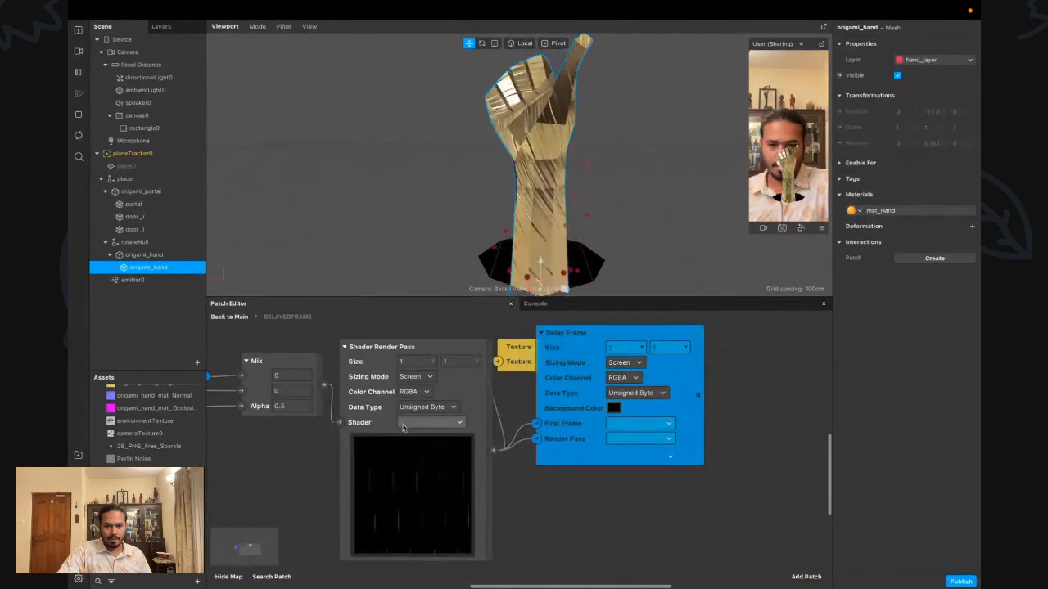
{"action": "scroll", "coordinate": [279, 378], "scroll_direction": "left", "scroll_amount": 6}
{"action": "scroll", "coordinate": [472, 409], "scroll_direction": "right", "scroll_amount": 3}
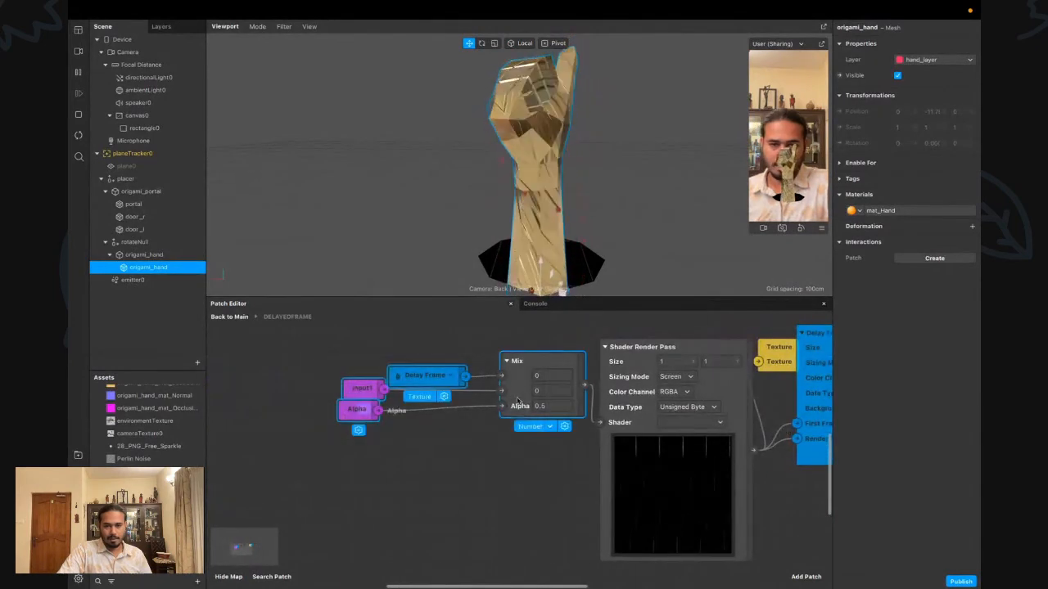
{"action": "left_click_drag", "start_coordinate": [493, 372], "coordinate": [494, 372]}
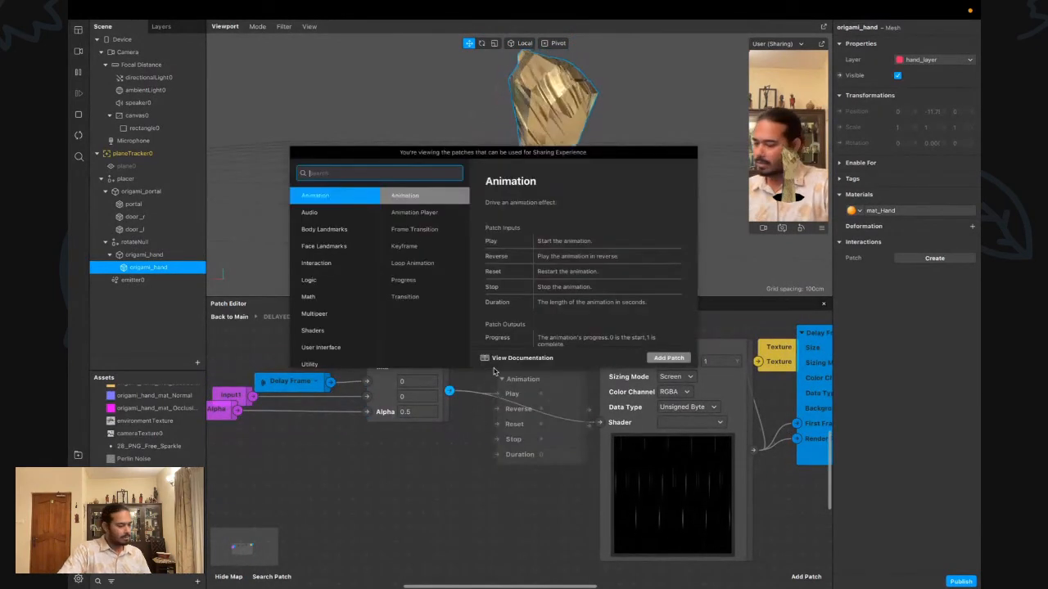
{"action": "type", "text": "mul"}
{"action": "key", "text": "Return"}
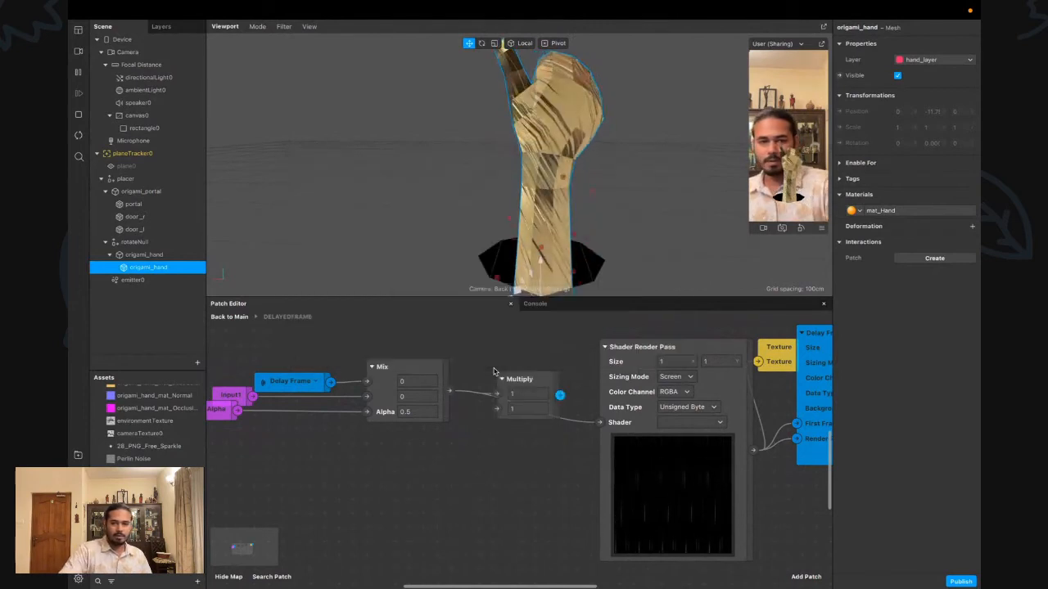
Set the Multiply patch's second value to 0.96 and wire its output into the Shader Render Pass's Shader input
{"action": "left_click", "coordinate": [530, 410]}
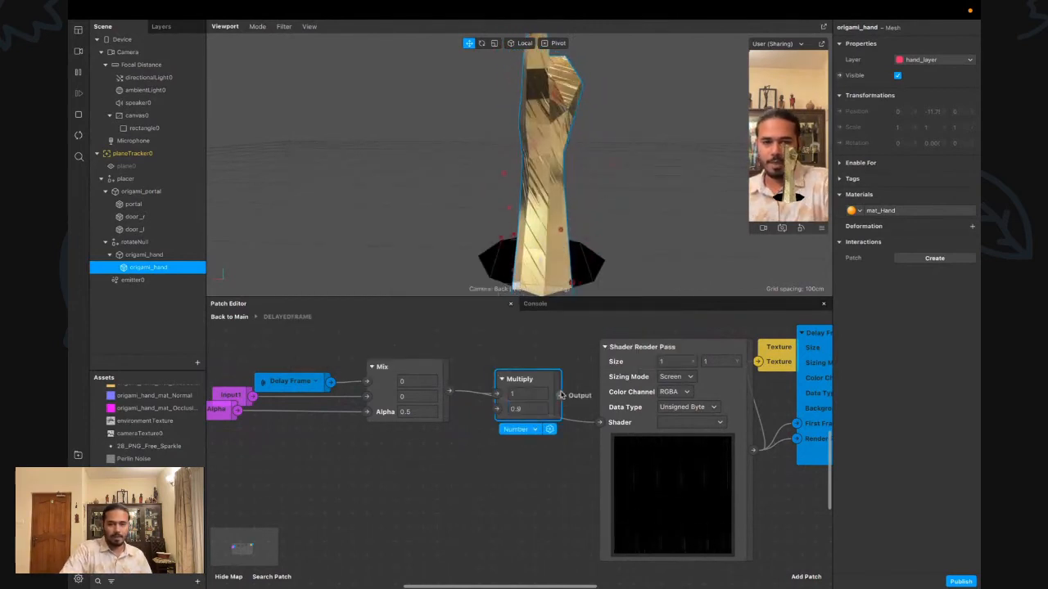
{"action": "left_click", "coordinate": [561, 396]}
{"action": "left_click", "coordinate": [532, 406]}
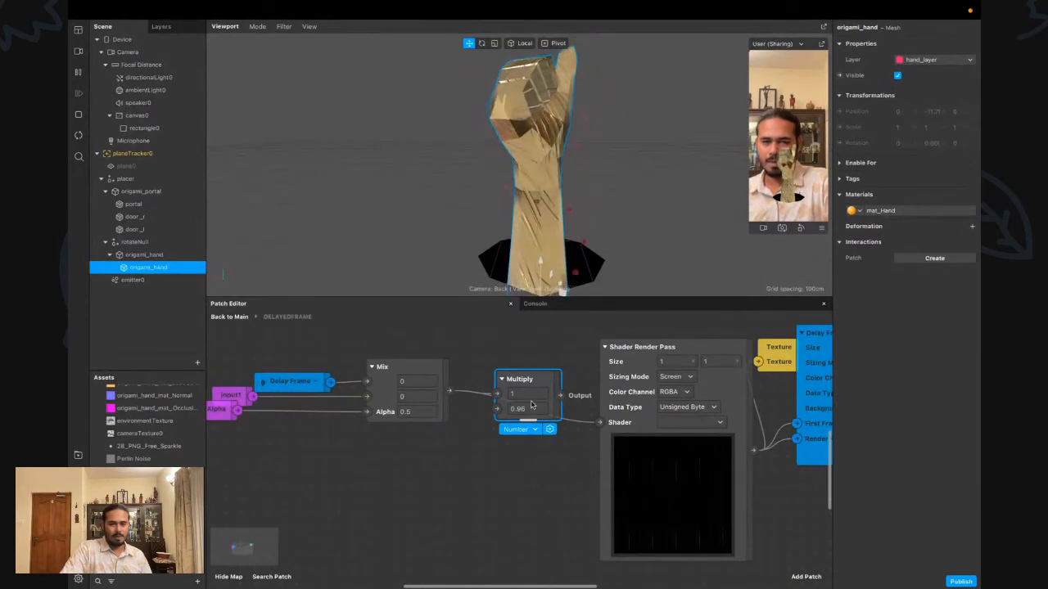
{"action": "scroll", "coordinate": [531, 405], "scroll_direction": "down", "scroll_amount": 3}
{"action": "left_click_drag", "start_coordinate": [557, 340], "coordinate": [602, 395]}
{"action": "scroll", "coordinate": [540, 432], "scroll_direction": "up", "scroll_amount": 5}
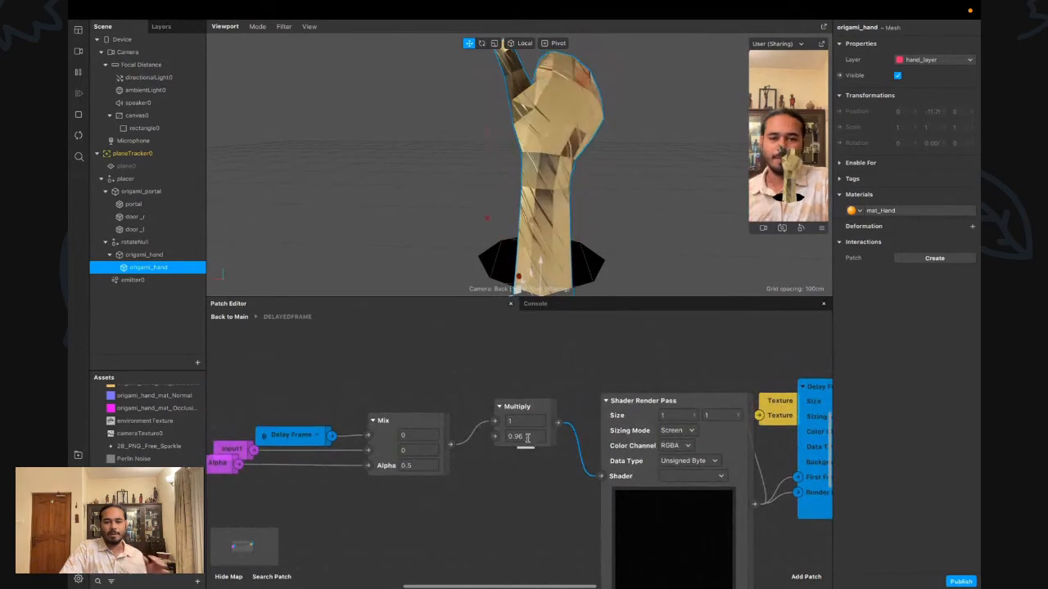
Set the Multiply patch's second value to 0.9
{"action": "left_click", "coordinate": [528, 425]}
{"action": "scroll", "coordinate": [529, 440], "scroll_direction": "down", "scroll_amount": 1}
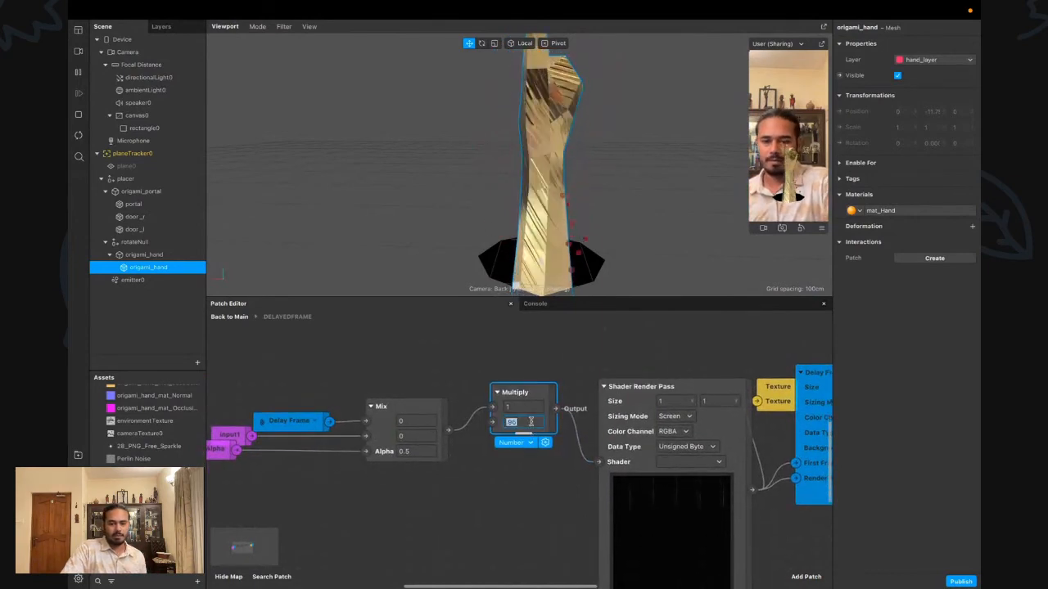
{"action": "key", "text": "Return"}
{"action": "scroll", "coordinate": [531, 422], "scroll_direction": "down", "scroll_amount": 1}
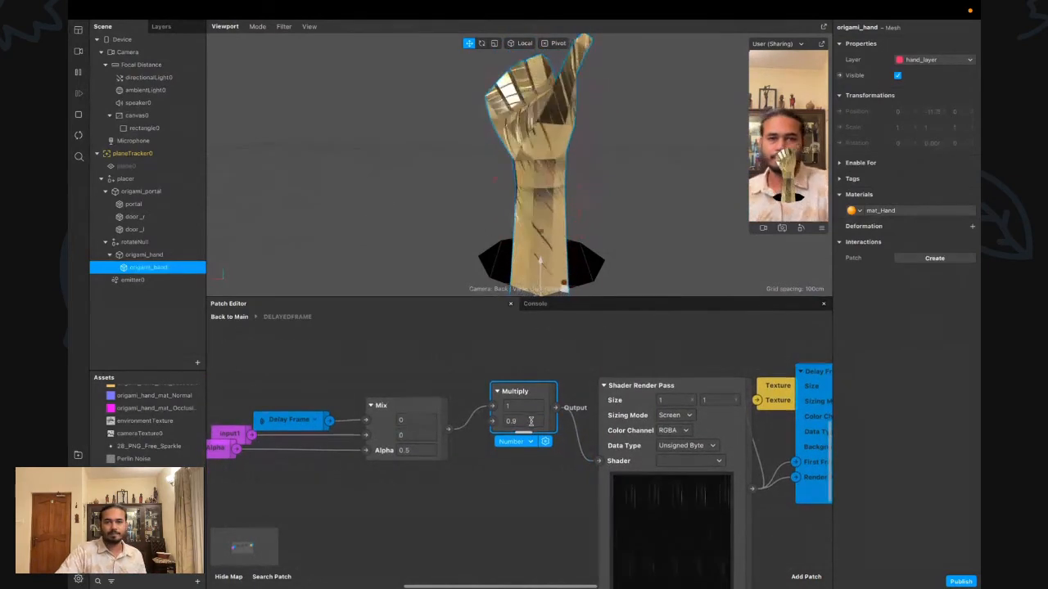
Return to the main graph and set the Texture to Normal Map patch's Width to 3
{"action": "left_click", "coordinate": [235, 316]}
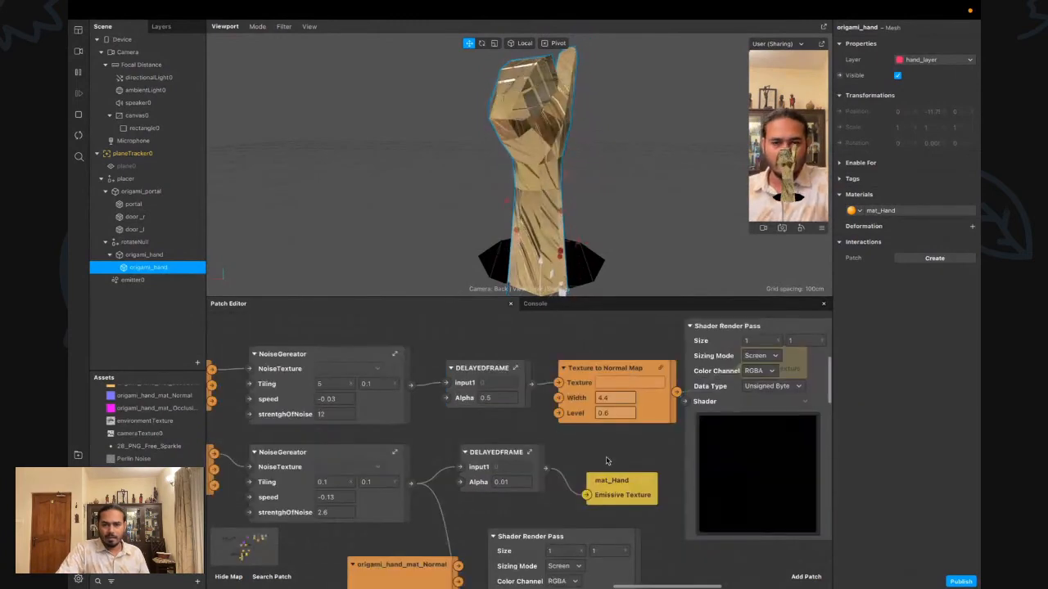
{"action": "scroll", "coordinate": [526, 458], "scroll_direction": "down", "scroll_amount": 1}
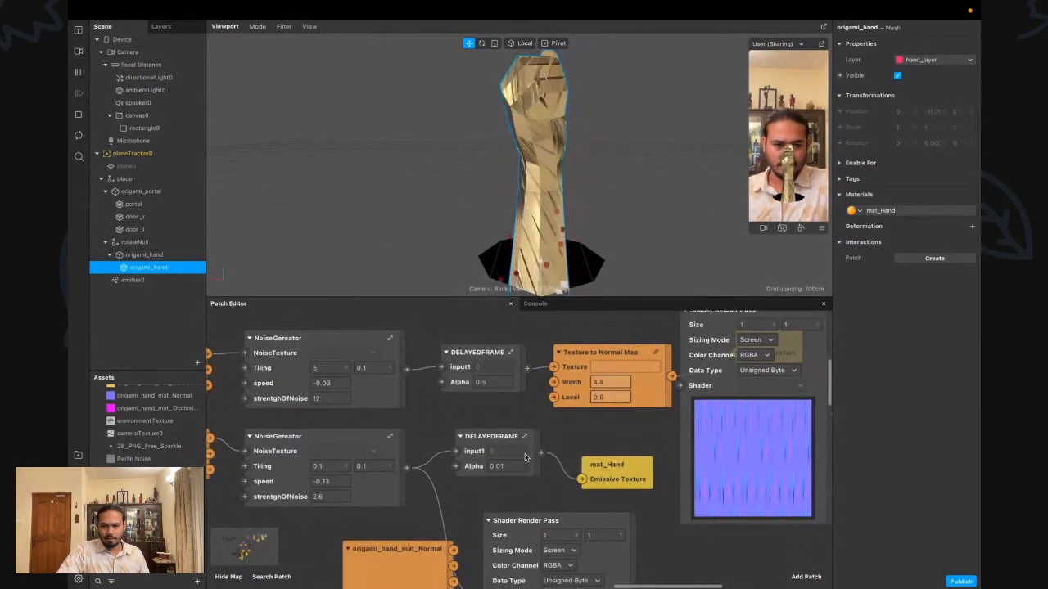
{"action": "left_click", "coordinate": [615, 382]}
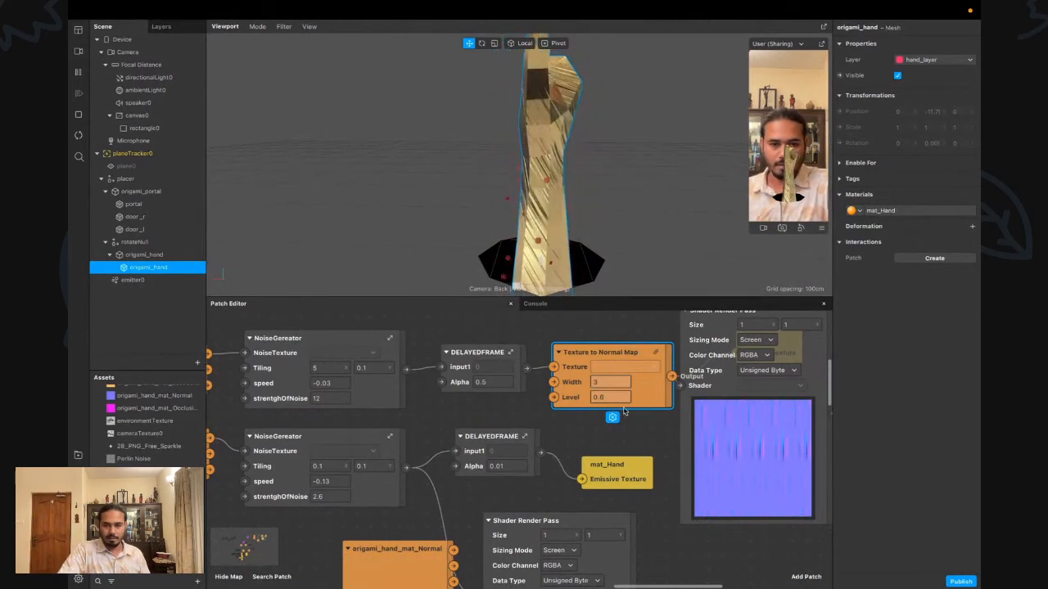
Set the upper NoiseGereator's second Tiling value to 5 and both Tiling values of the lower NoiseGereator to 5
{"action": "left_click", "coordinate": [371, 368]}
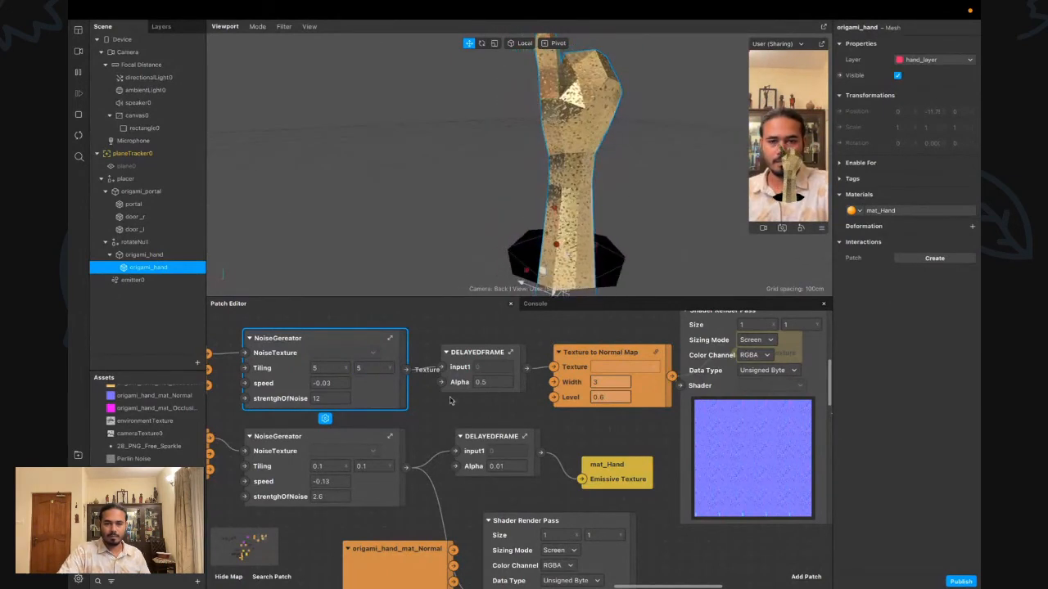
{"action": "scroll", "coordinate": [375, 484], "scroll_direction": "down", "scroll_amount": 1}
{"action": "left_click", "coordinate": [348, 443]}
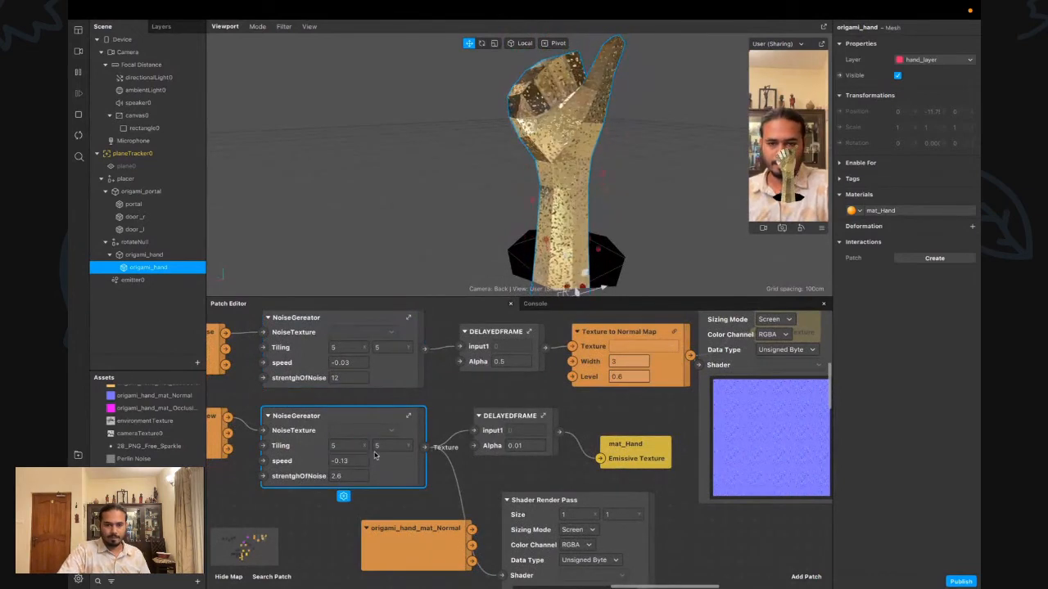
{"action": "scroll", "coordinate": [375, 456], "scroll_direction": "down", "scroll_amount": 1}
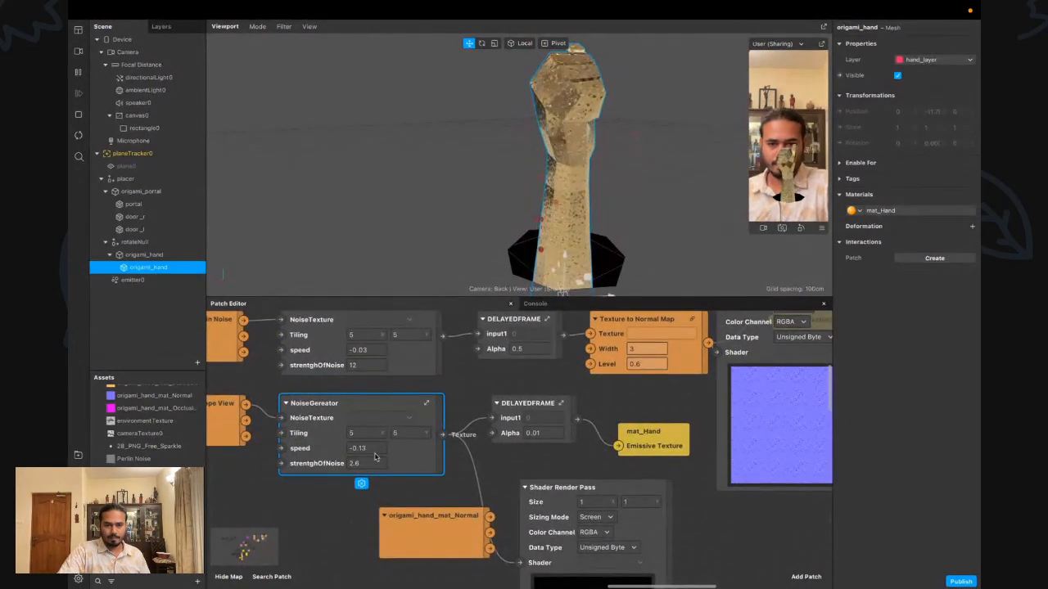
{"action": "scroll", "coordinate": [375, 457], "scroll_direction": "down", "scroll_amount": 2}
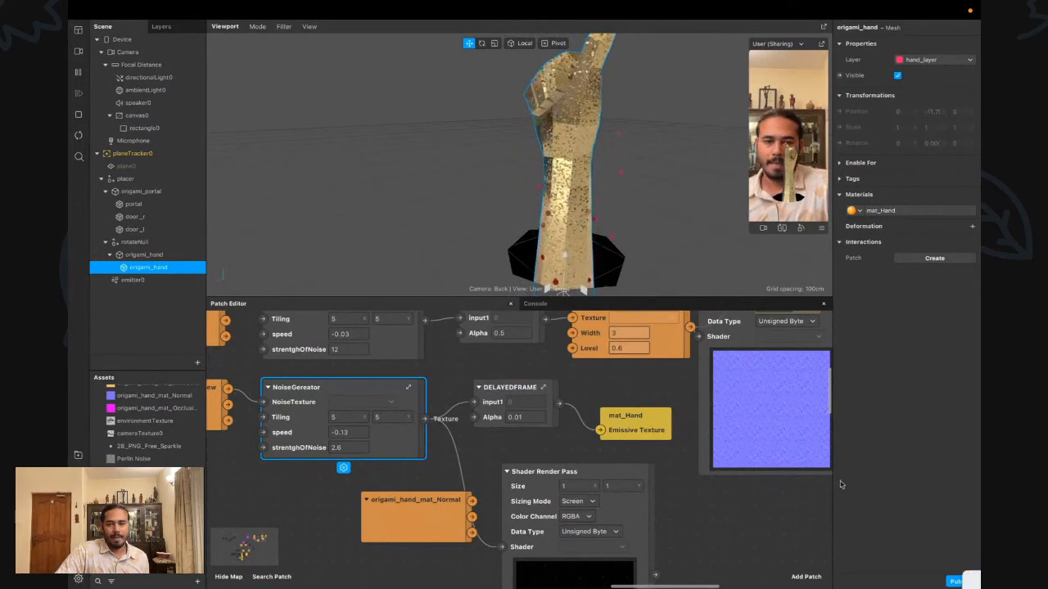
Move the Shader Render Pass previewing the normal map down, clear of mat_Hand's Normal Texture patch
{"action": "scroll", "coordinate": [681, 443], "scroll_direction": "right", "scroll_amount": 5}
{"action": "scroll", "coordinate": [681, 444], "scroll_direction": "up", "scroll_amount": 3}
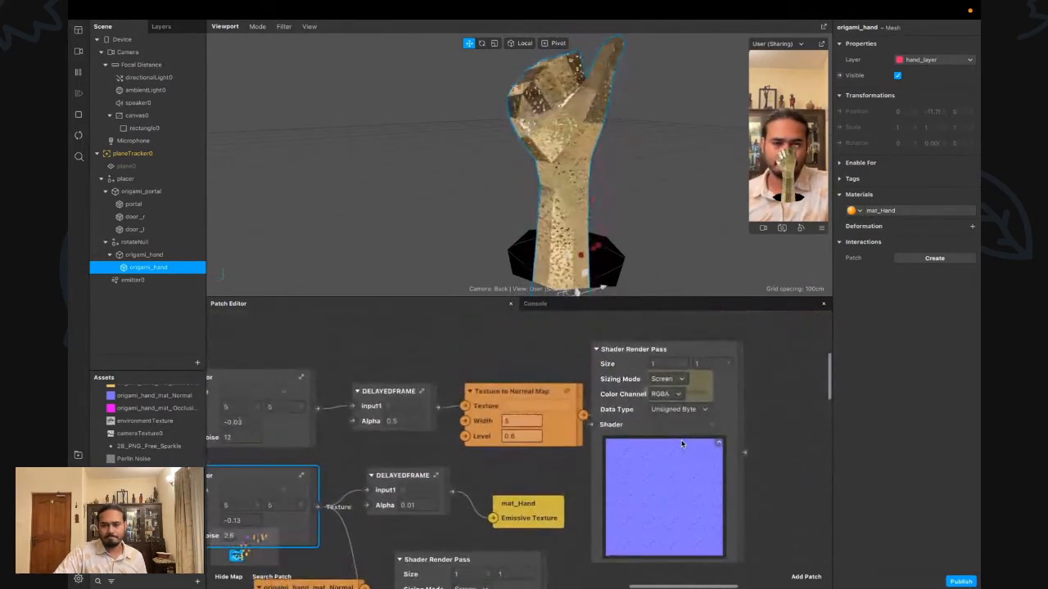
{"action": "left_click_drag", "start_coordinate": [647, 421], "coordinate": [666, 476]}
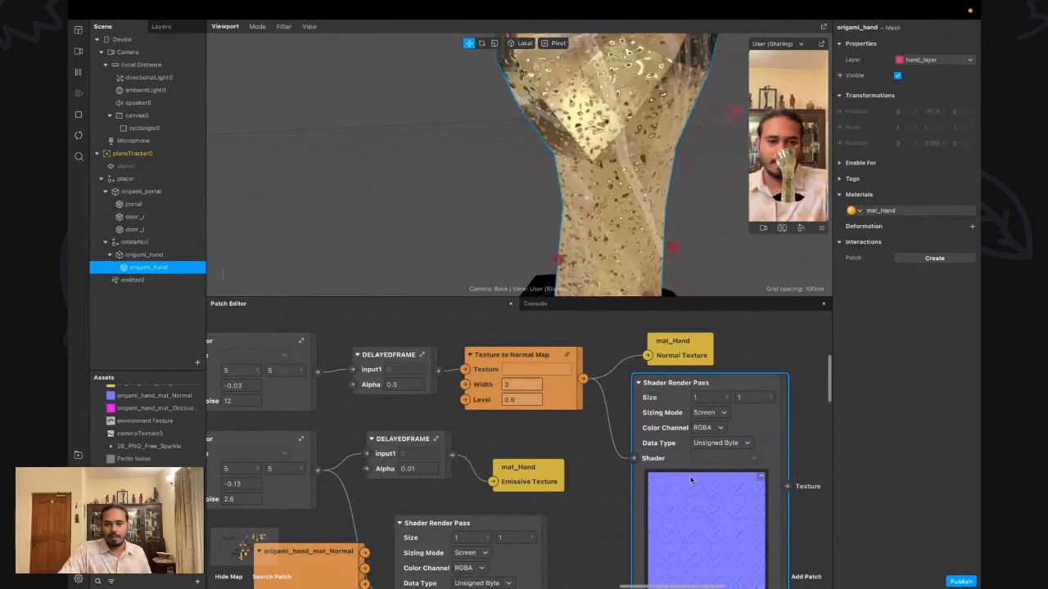
{"action": "left_click_drag", "start_coordinate": [677, 459], "coordinate": [691, 459]}
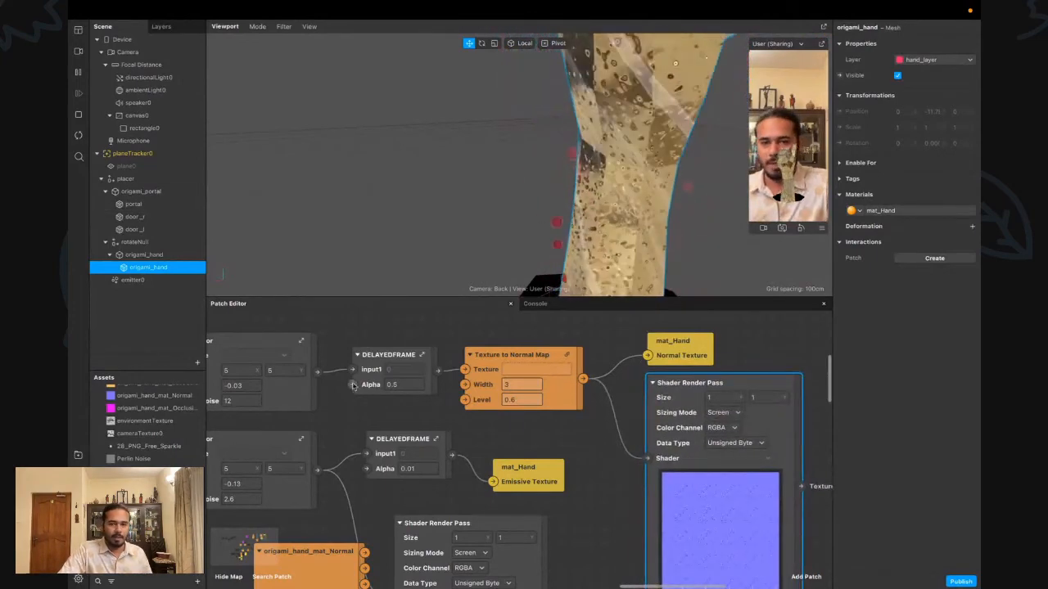
Examine the noise, DELAYEDFRAME, normal map and emissive patch chains across the main graph
{"action": "scroll", "coordinate": [353, 386], "scroll_direction": "left", "scroll_amount": 5}
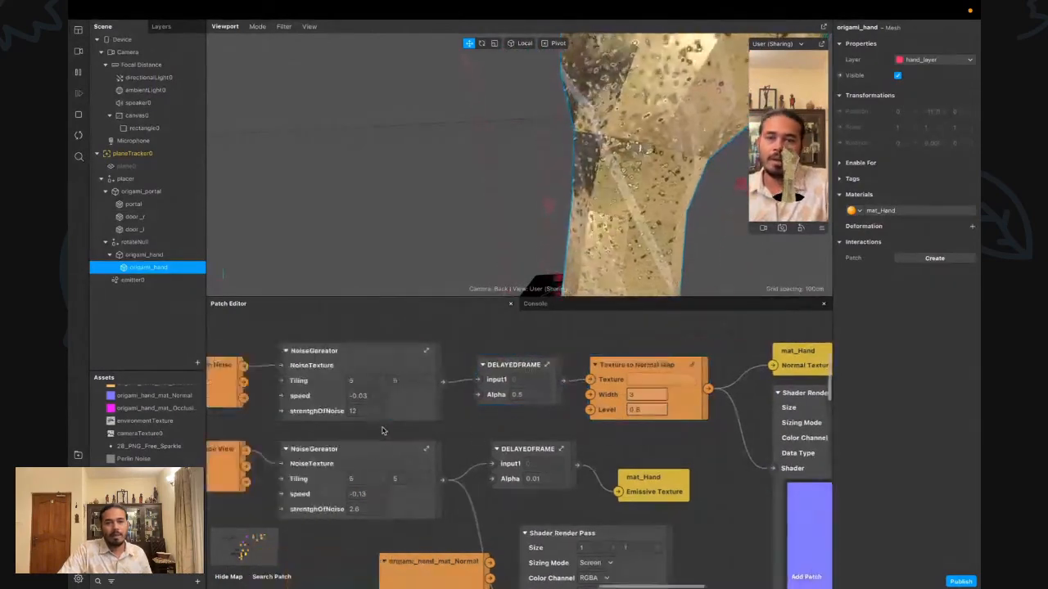
{"action": "scroll", "coordinate": [382, 430], "scroll_direction": "left", "scroll_amount": 10}
{"action": "scroll", "coordinate": [383, 431], "scroll_direction": "right", "scroll_amount": 7}
{"action": "scroll", "coordinate": [382, 430], "scroll_direction": "down", "scroll_amount": 5}
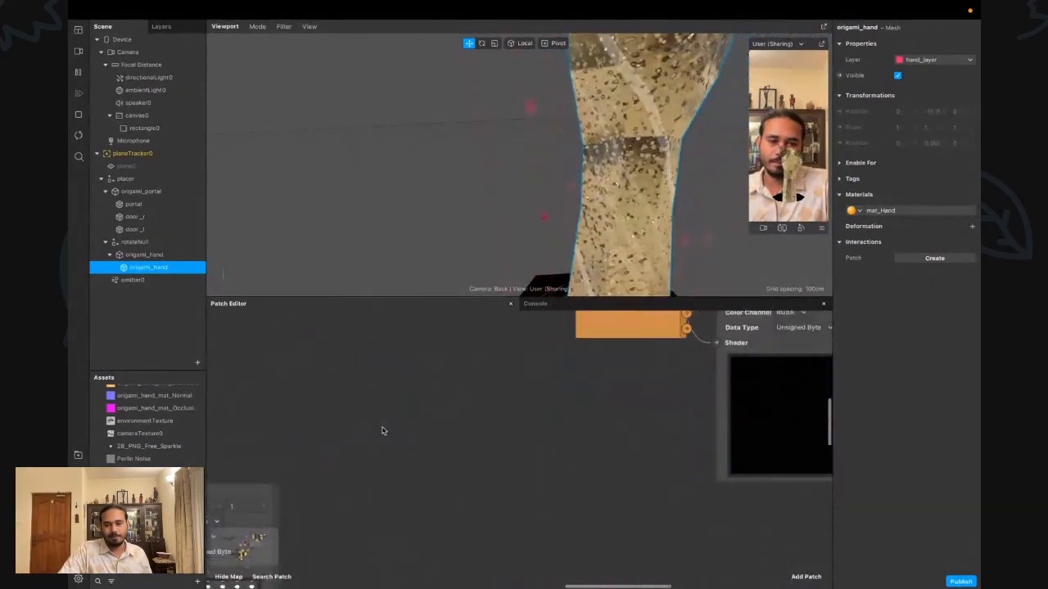
{"action": "scroll", "coordinate": [382, 431], "scroll_direction": "right", "scroll_amount": 10}
{"action": "scroll", "coordinate": [382, 430], "scroll_direction": "up", "scroll_amount": 4}
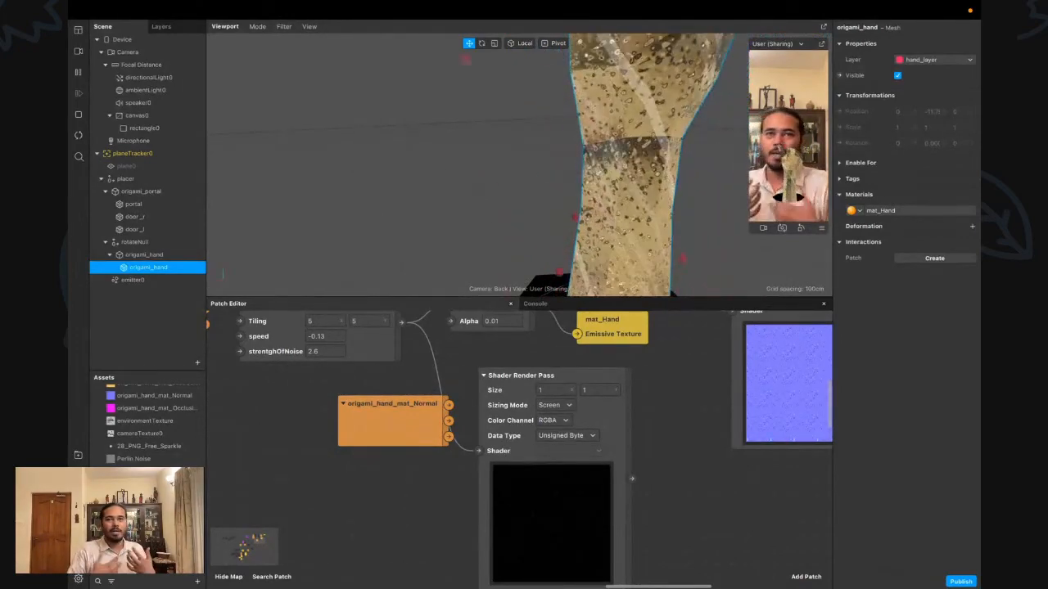
{"action": "scroll", "coordinate": [147, 425], "scroll_direction": "down", "scroll_amount": 2}
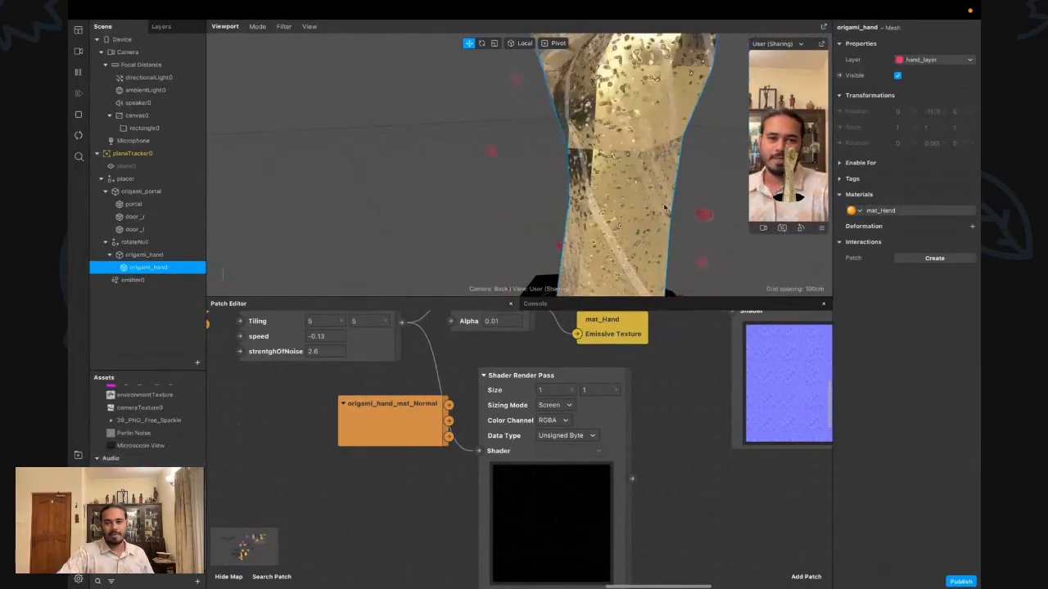
{"action": "scroll", "coordinate": [398, 394], "scroll_direction": "left", "scroll_amount": 5}
{"action": "scroll", "coordinate": [398, 394], "scroll_direction": "up", "scroll_amount": 3}
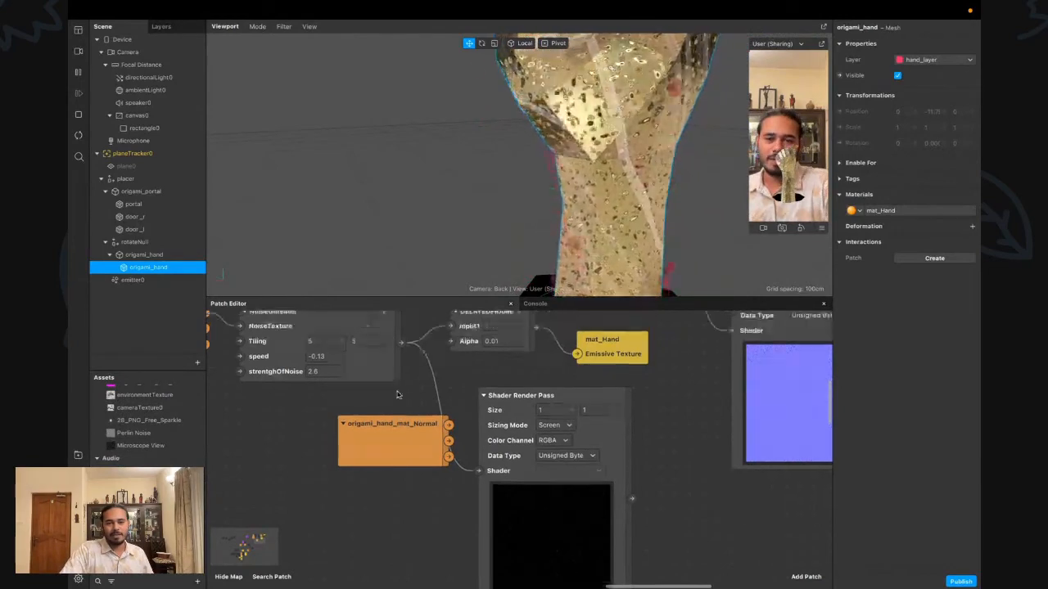
{"action": "scroll", "coordinate": [399, 393], "scroll_direction": "up", "scroll_amount": 4}
{"action": "scroll", "coordinate": [398, 394], "scroll_direction": "right", "scroll_amount": 2}
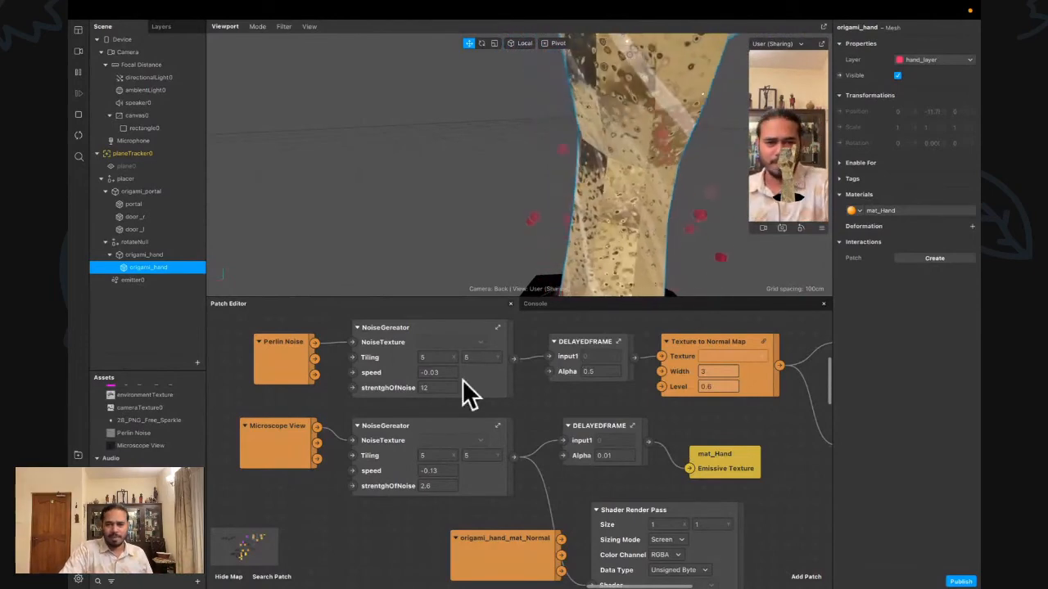
{"action": "scroll", "coordinate": [655, 483], "scroll_direction": "right", "scroll_amount": 5}
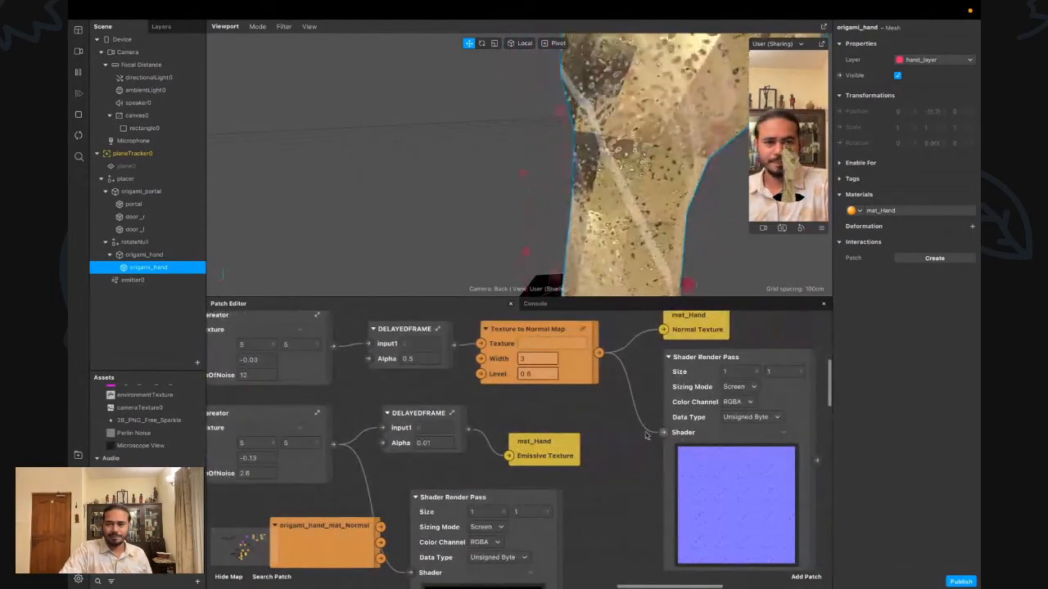
{"action": "scroll", "coordinate": [676, 403], "scroll_direction": "right", "scroll_amount": 3}
{"action": "scroll", "coordinate": [676, 402], "scroll_direction": "down", "scroll_amount": 10}
{"action": "scroll", "coordinate": [676, 403], "scroll_direction": "left", "scroll_amount": 2}
{"action": "scroll", "coordinate": [676, 402], "scroll_direction": "up", "scroll_amount": 10}
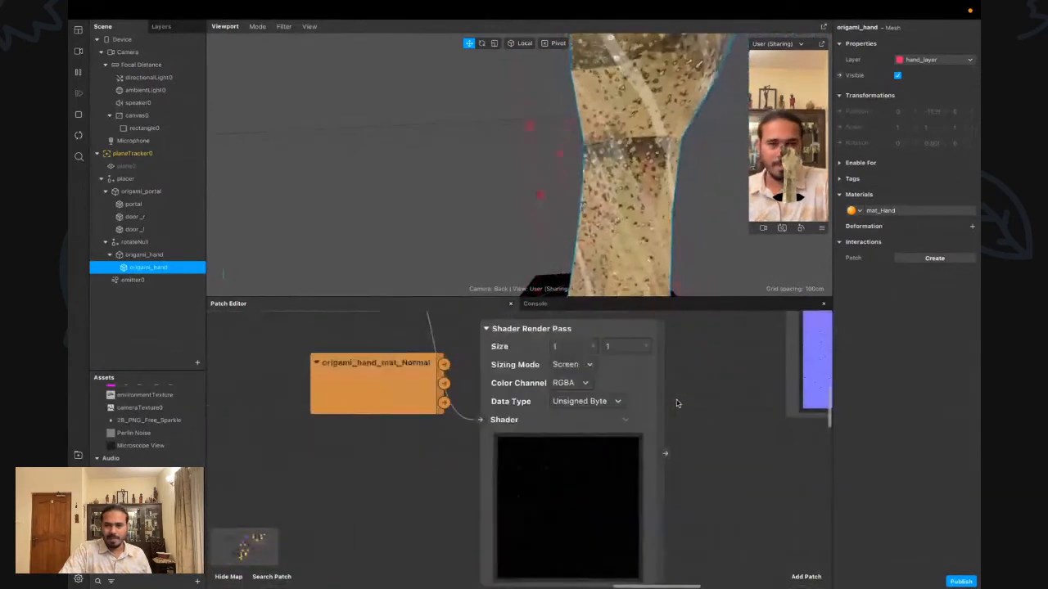
{"action": "scroll", "coordinate": [676, 403], "scroll_direction": "up", "scroll_amount": 6}
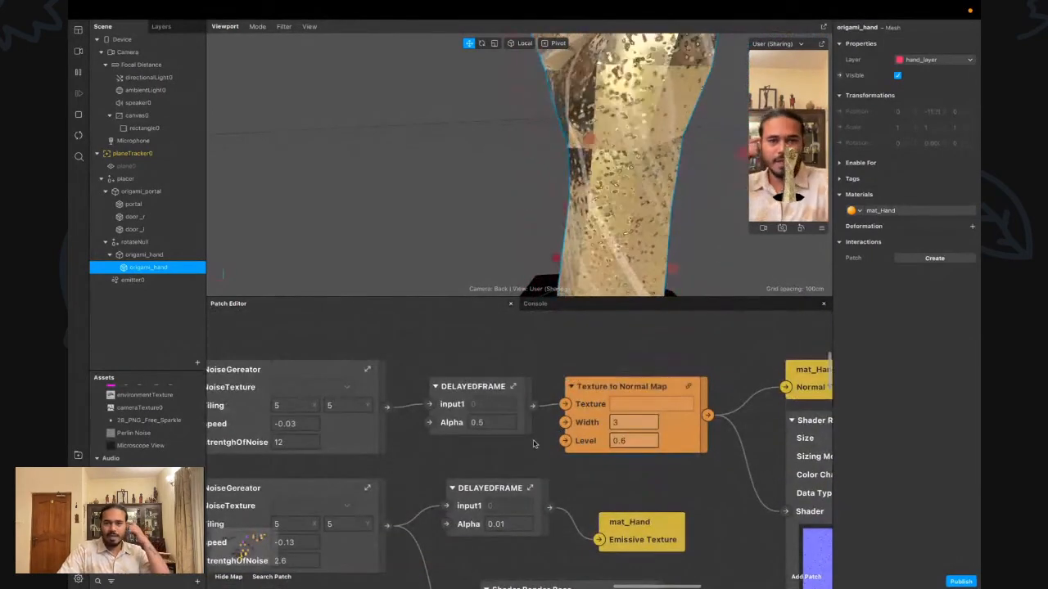
Open the upper DELAYEDFRAME group and move its inputs, Delay Frame and Mix patches away from Multiply to make room
{"action": "left_click", "coordinate": [513, 387]}
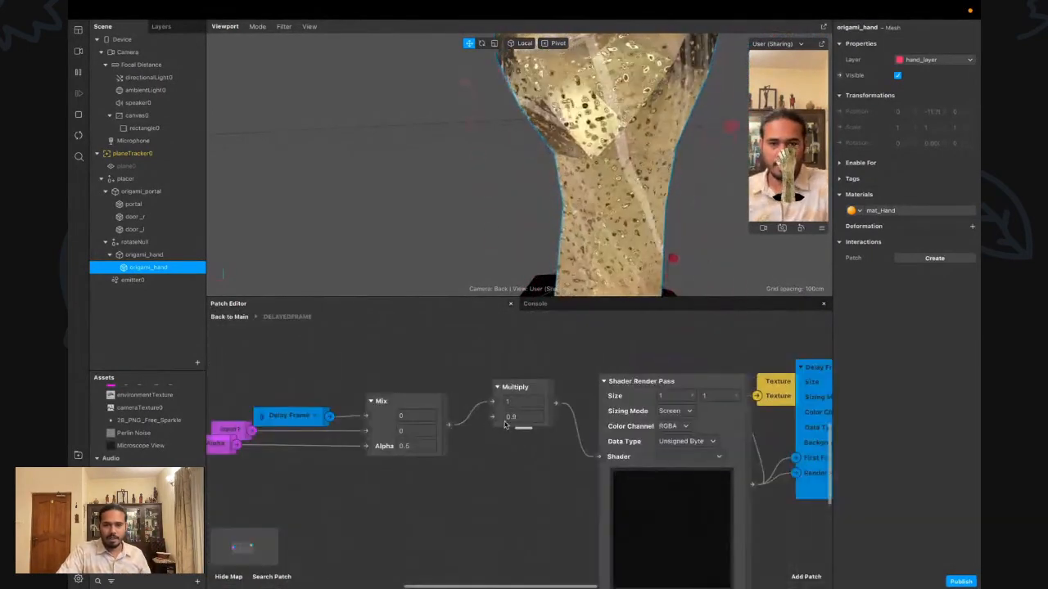
{"action": "scroll", "coordinate": [508, 424], "scroll_direction": "left", "scroll_amount": 3}
{"action": "left_click_drag", "start_coordinate": [412, 376], "coordinate": [592, 475]}
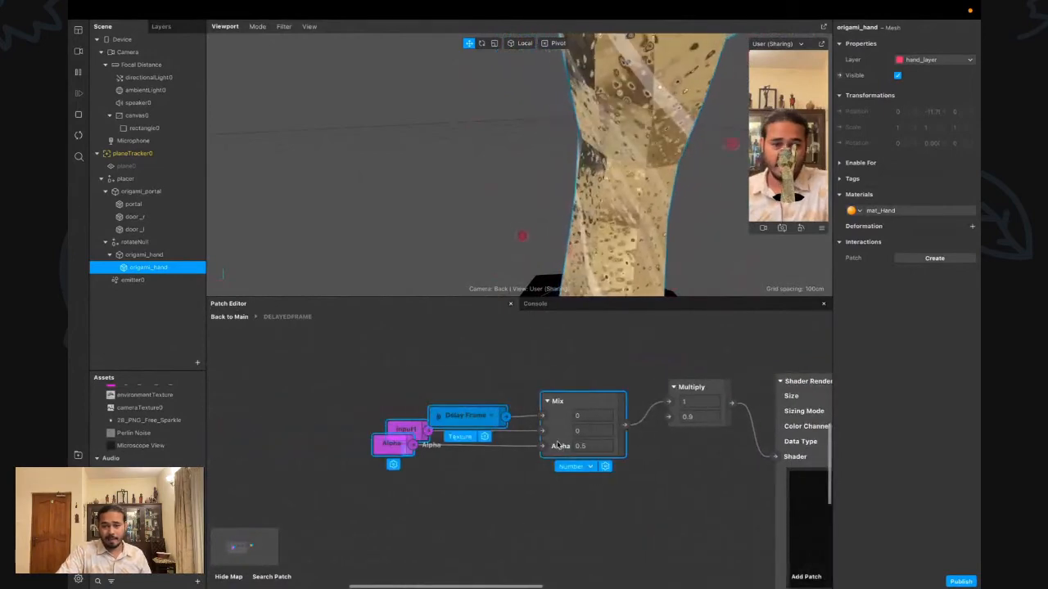
{"action": "left_click_drag", "start_coordinate": [558, 443], "coordinate": [416, 401]}
{"action": "left_click", "coordinate": [492, 484]}
{"action": "scroll", "coordinate": [499, 491], "scroll_direction": "right", "scroll_amount": 3}
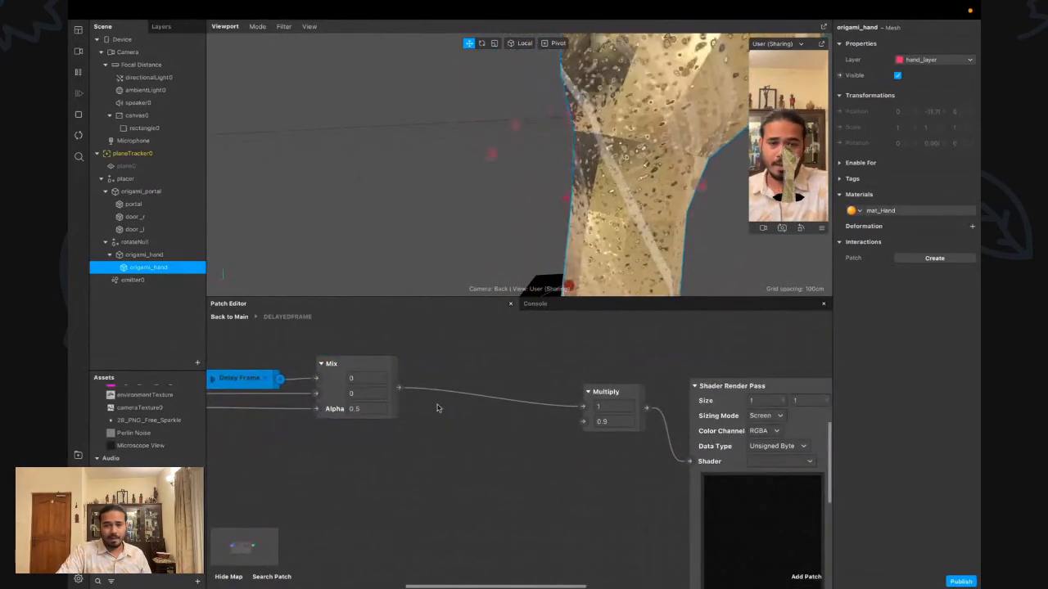
Attach a Texture Transform patch to the Mix patch's output
{"action": "left_click_drag", "start_coordinate": [398, 389], "coordinate": [393, 472]}
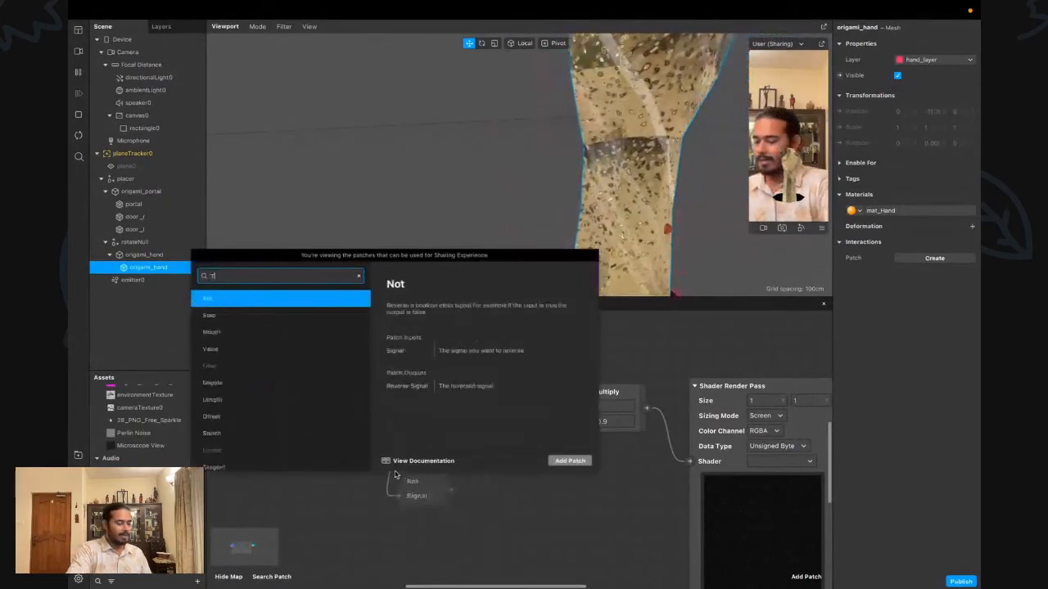
{"action": "type", "text": "TEX"}
{"action": "key", "text": "Down"}
{"action": "key", "text": "Down"}
{"action": "key", "text": "Down"}
{"action": "key", "text": "Down"}
{"action": "key", "text": "Down"}
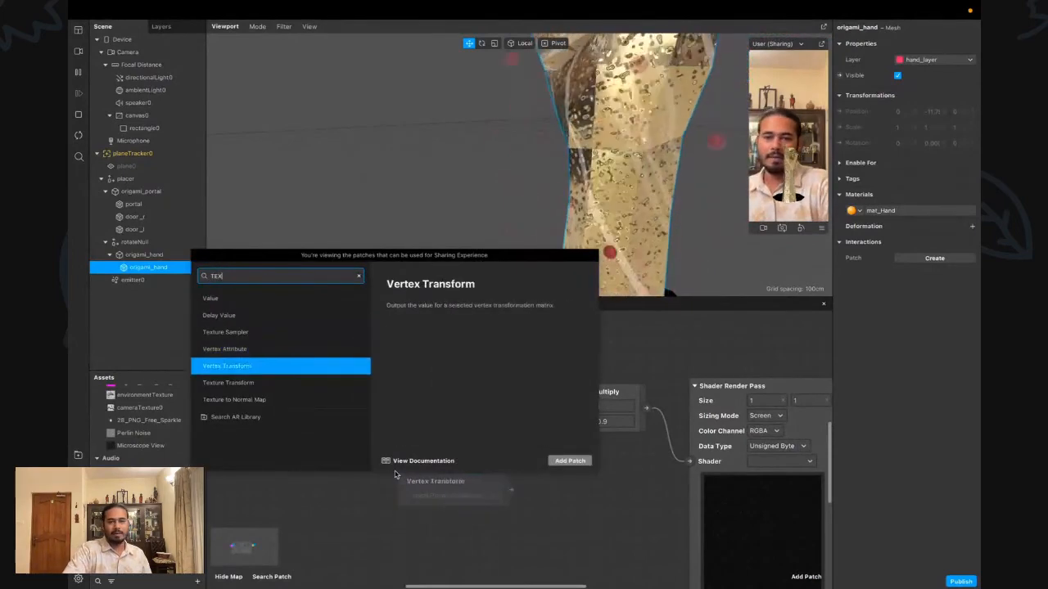
{"action": "key", "text": "Return"}
Wire the Texture Transform patch's output into the Multiply patch's first input
{"action": "scroll", "coordinate": [394, 472], "scroll_direction": "right", "scroll_amount": 2}
{"action": "left_click_drag", "start_coordinate": [506, 515], "coordinate": [556, 418]}
{"action": "scroll", "coordinate": [516, 509], "scroll_direction": "left", "scroll_amount": 2}
{"action": "left_click", "coordinate": [515, 509]}
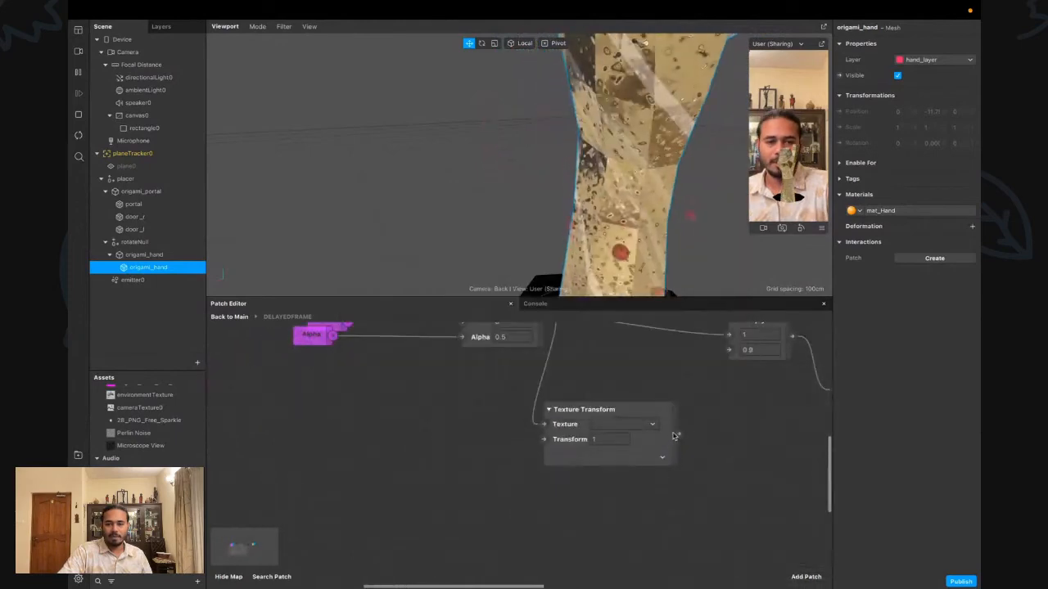
{"action": "left_click_drag", "start_coordinate": [678, 434], "coordinate": [728, 335]}
Add a 2D Transform Pack patch and wire its output into the Texture Transform patch's Transform input
{"action": "double_click", "coordinate": [373, 461]}
{"action": "type", "text": "s"}
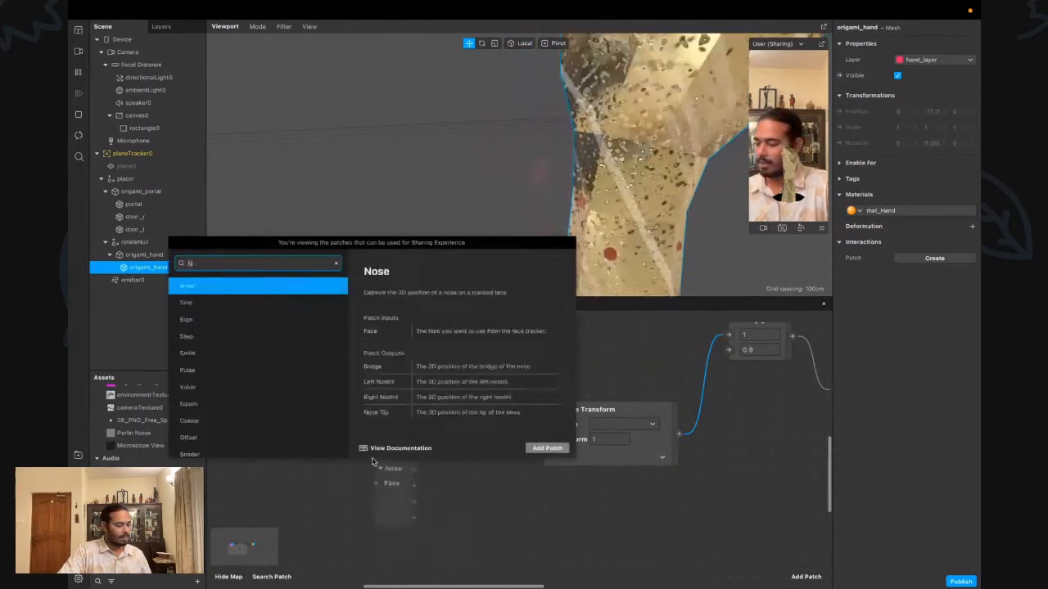
{"action": "type", "text": "c"}
{"action": "key", "text": "BackSpace"}
{"action": "key", "text": "BackSpace"}
{"action": "type", "text": "2"}
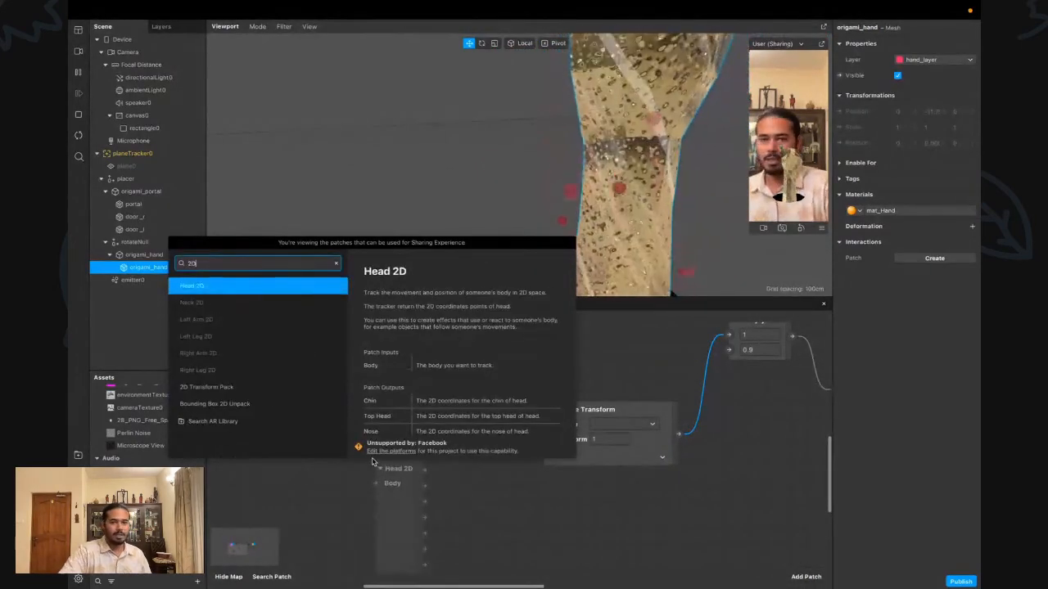
{"action": "type", "text": "D"}
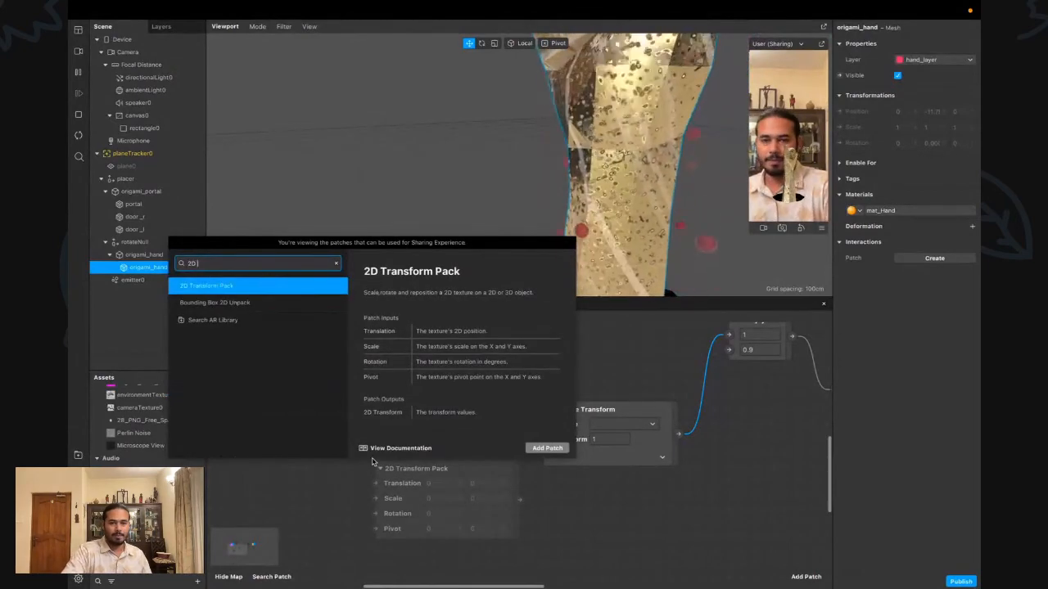
{"action": "key", "text": "Return"}
{"action": "left_click_drag", "start_coordinate": [519, 499], "coordinate": [556, 441]}
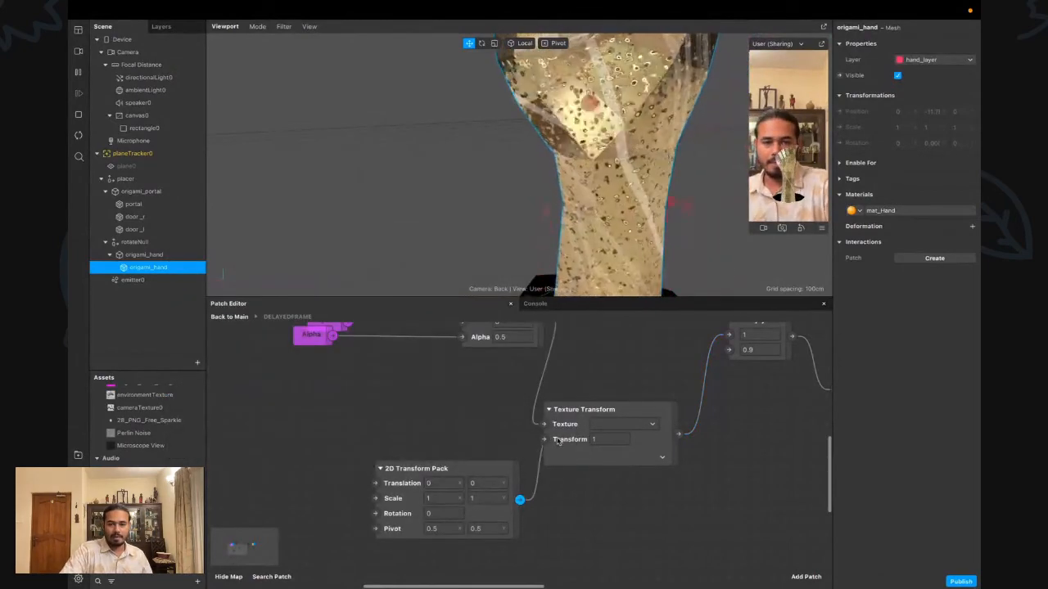
Set the 2D Transform Pack's X scale to 1.01, then increase it to 1.05
{"action": "left_click", "coordinate": [444, 498]}
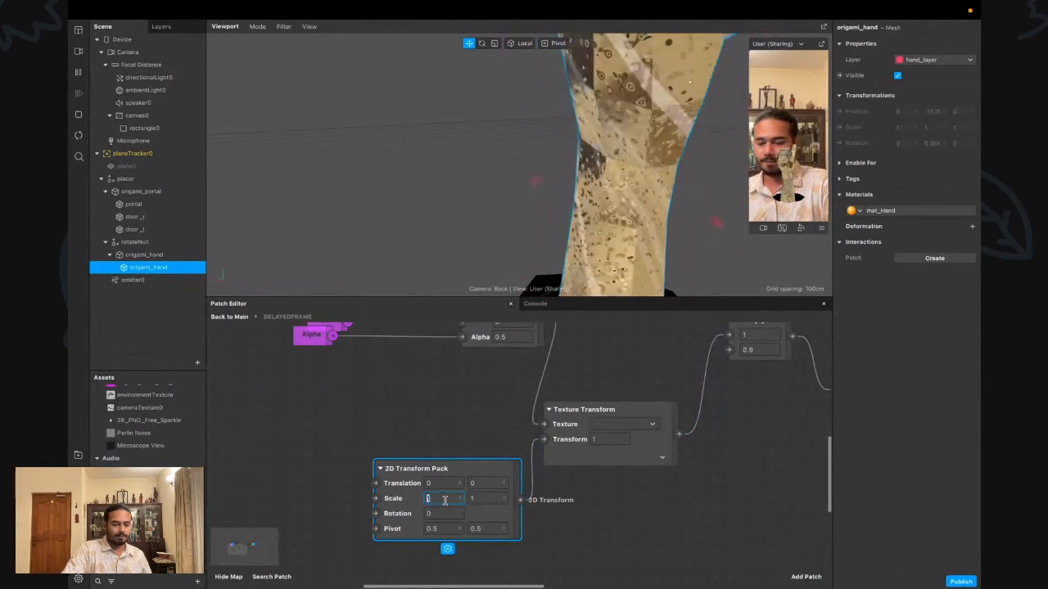
{"action": "type", "text": "1.01"}
{"action": "key", "text": "Return"}
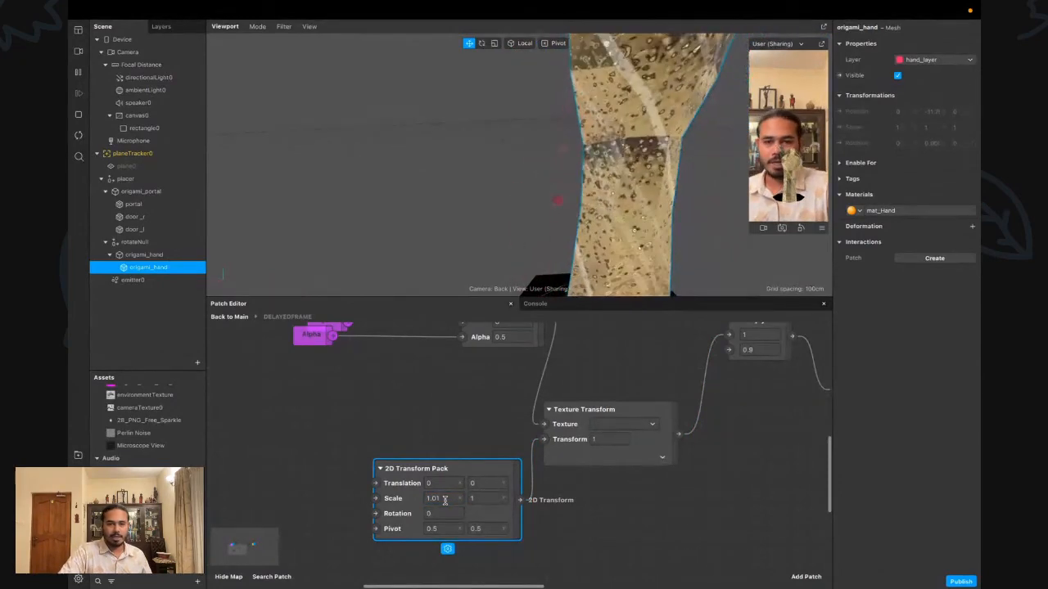
{"action": "left_click", "coordinate": [446, 499]}
{"action": "type", "text": "1."}
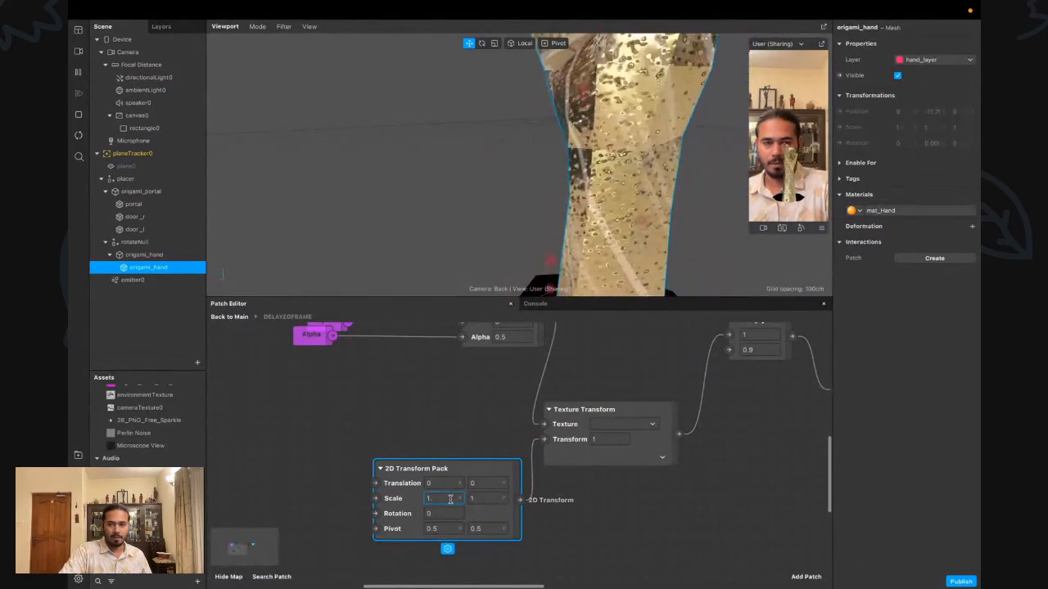
{"action": "type", "text": "05"}
{"action": "key", "text": "Return"}
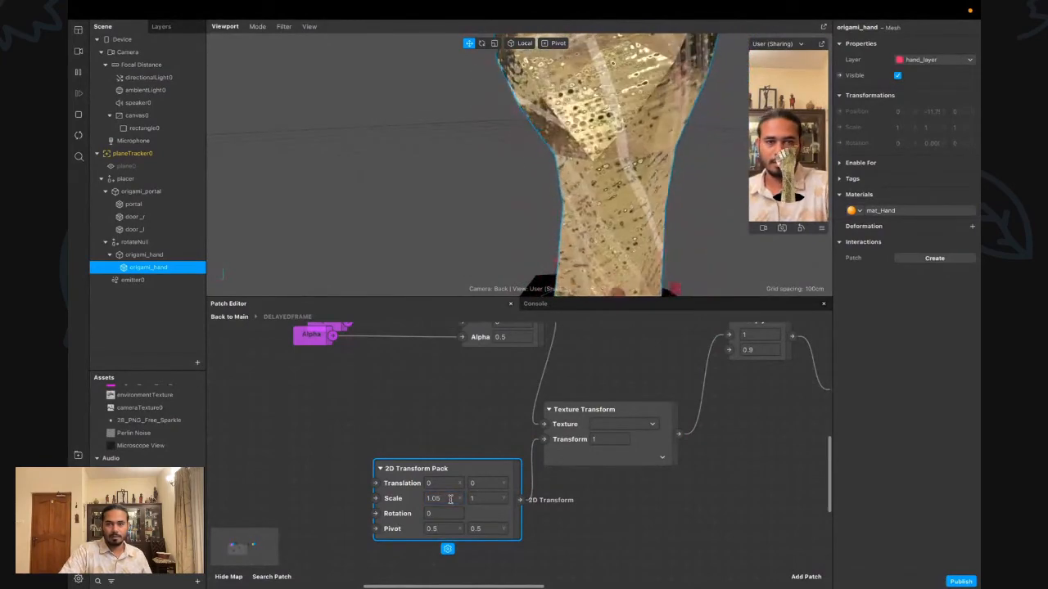
Move the 2D Transform Pack away from the Texture Transform patch and set its X translation to 0.01
{"action": "left_click", "coordinate": [594, 519]}
{"action": "left_click_drag", "start_coordinate": [513, 519], "coordinate": [473, 497]}
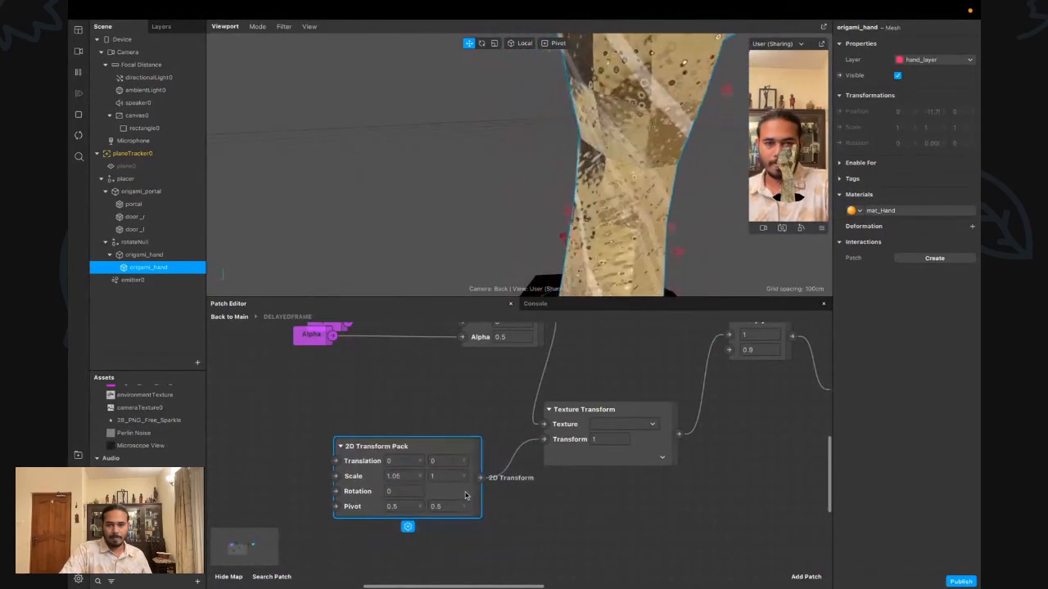
{"action": "left_click", "coordinate": [570, 519]}
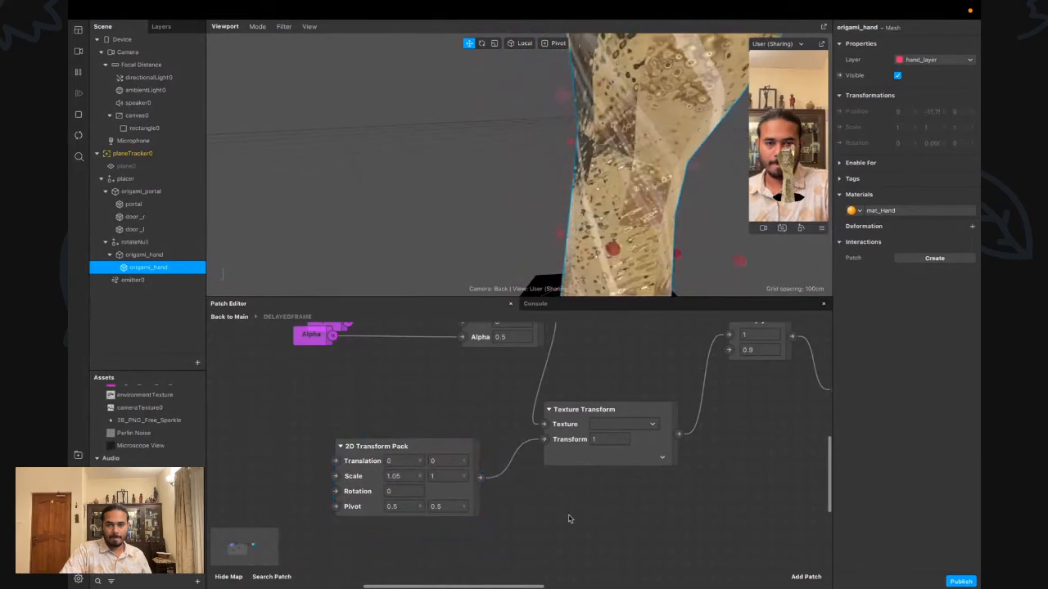
{"action": "left_click", "coordinate": [394, 461]}
{"action": "key", "text": "Return"}
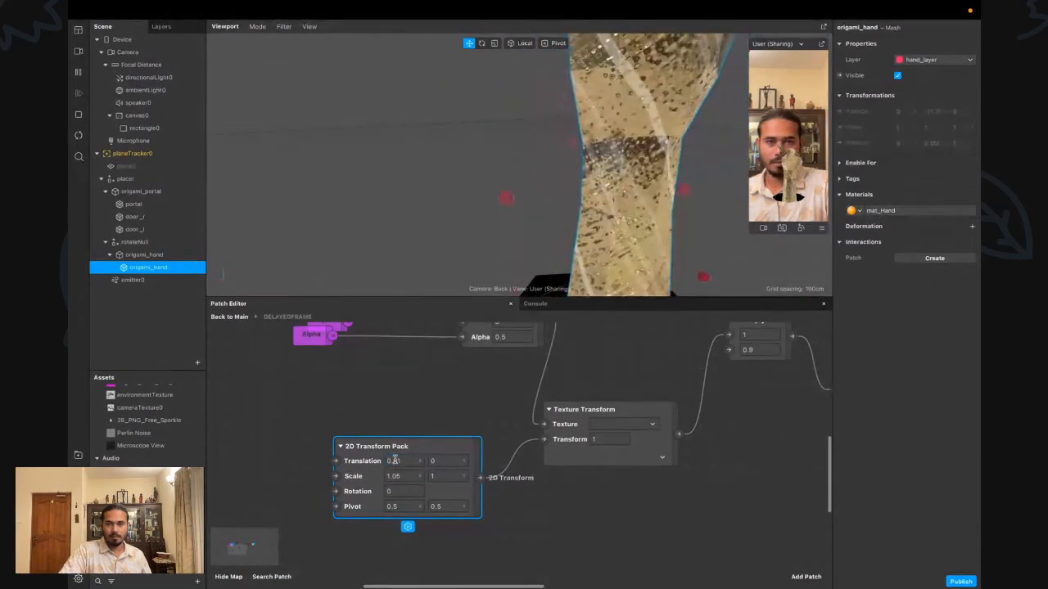
Return to the main graph and examine the Shader Render Pass preview of the normal map
{"action": "left_click", "coordinate": [235, 320]}
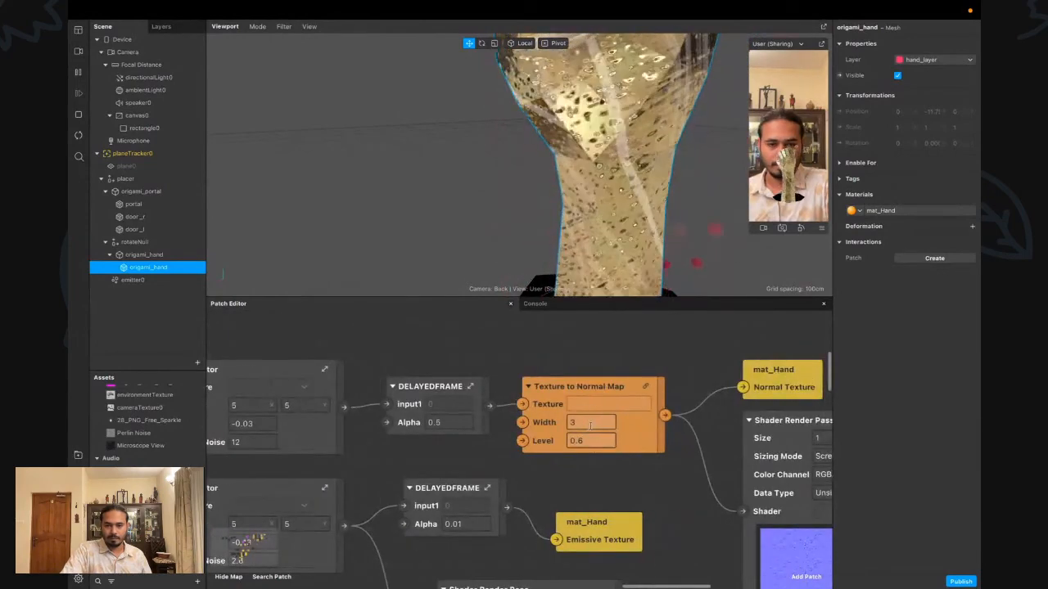
{"action": "scroll", "coordinate": [657, 479], "scroll_direction": "right", "scroll_amount": 3}
{"action": "scroll", "coordinate": [657, 479], "scroll_direction": "down", "scroll_amount": 4}
{"action": "scroll", "coordinate": [657, 479], "scroll_direction": "up", "scroll_amount": 3, "text": "ctrl"}
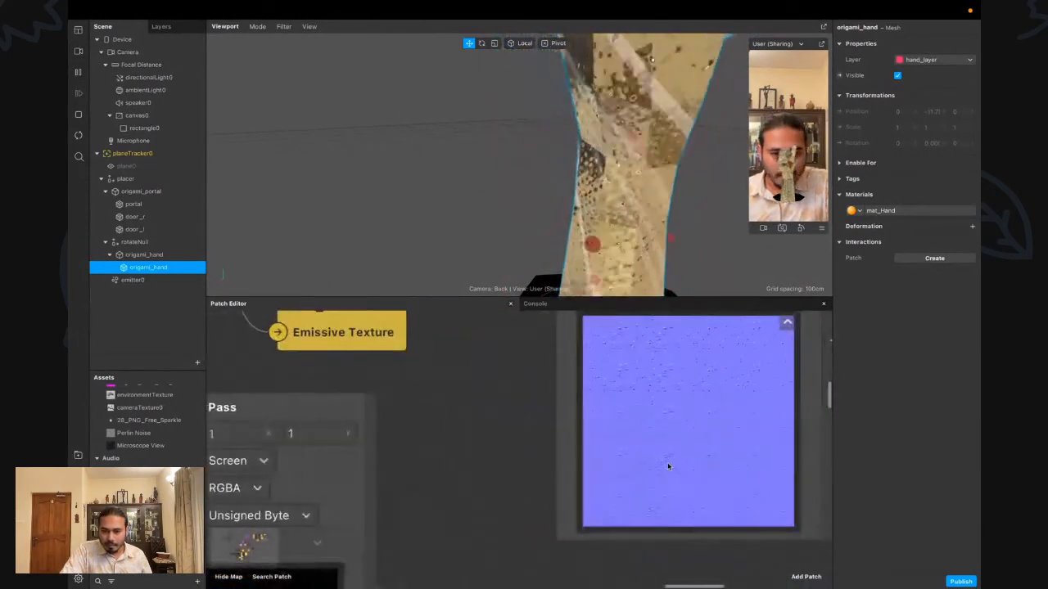
{"action": "scroll", "coordinate": [668, 466], "scroll_direction": "down", "scroll_amount": 5, "text": "ctrl"}
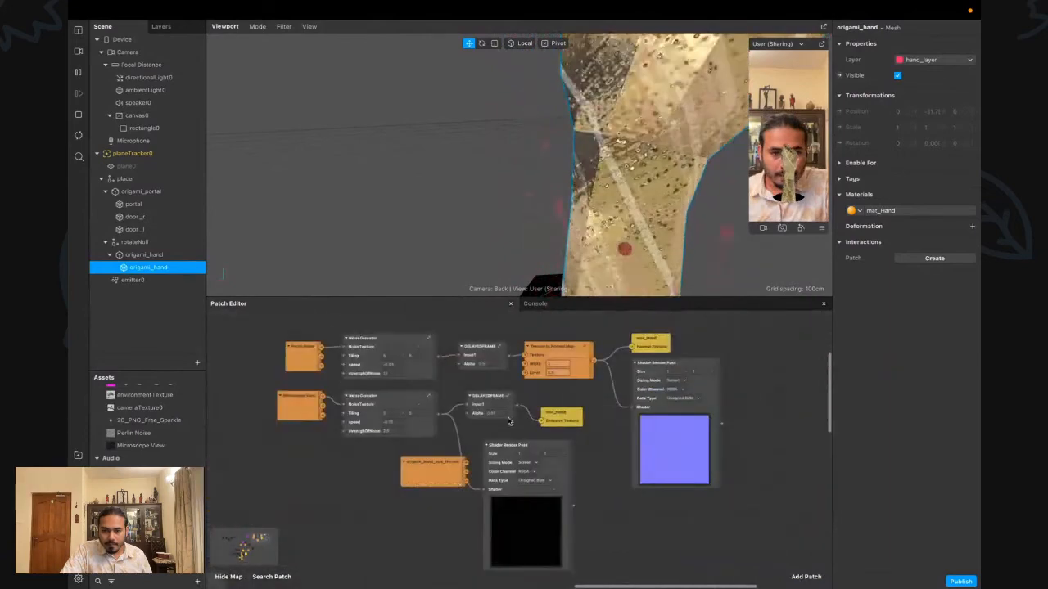
Set the tiling of the NoiseGereator fed by Perlin Noise to 0.6 on both axes
{"action": "left_click", "coordinate": [394, 359]}
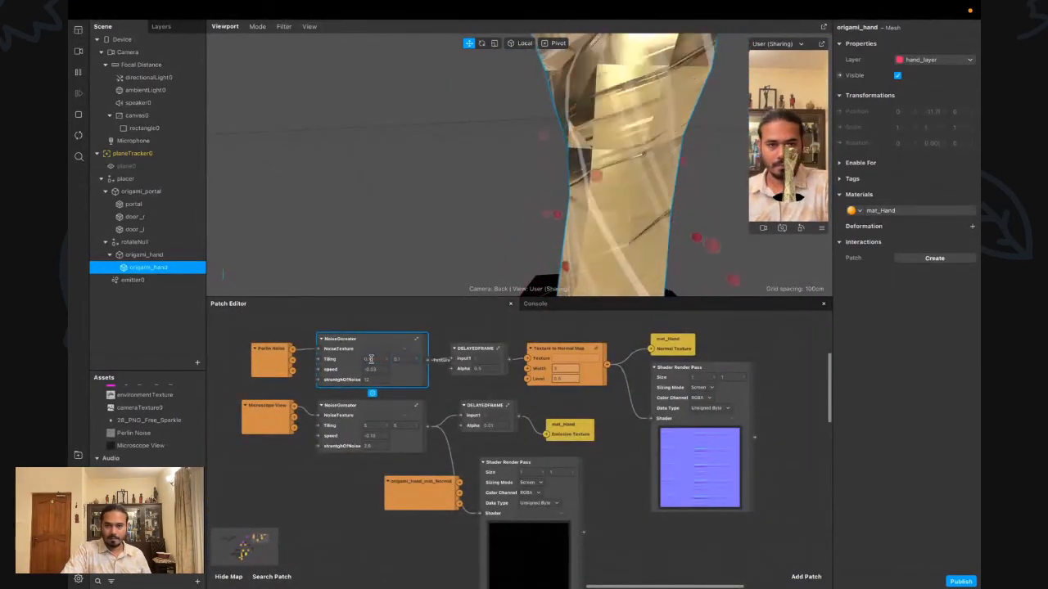
{"action": "scroll", "coordinate": [370, 363], "scroll_direction": "up", "scroll_amount": 1}
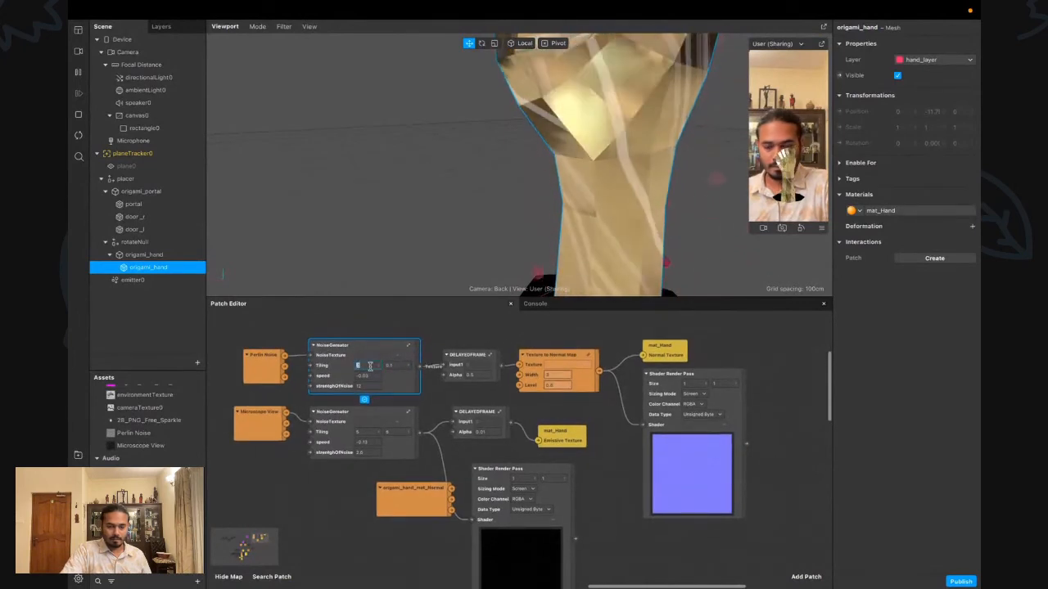
{"action": "type", "text": "0.6"}
{"action": "key", "text": "Return"}
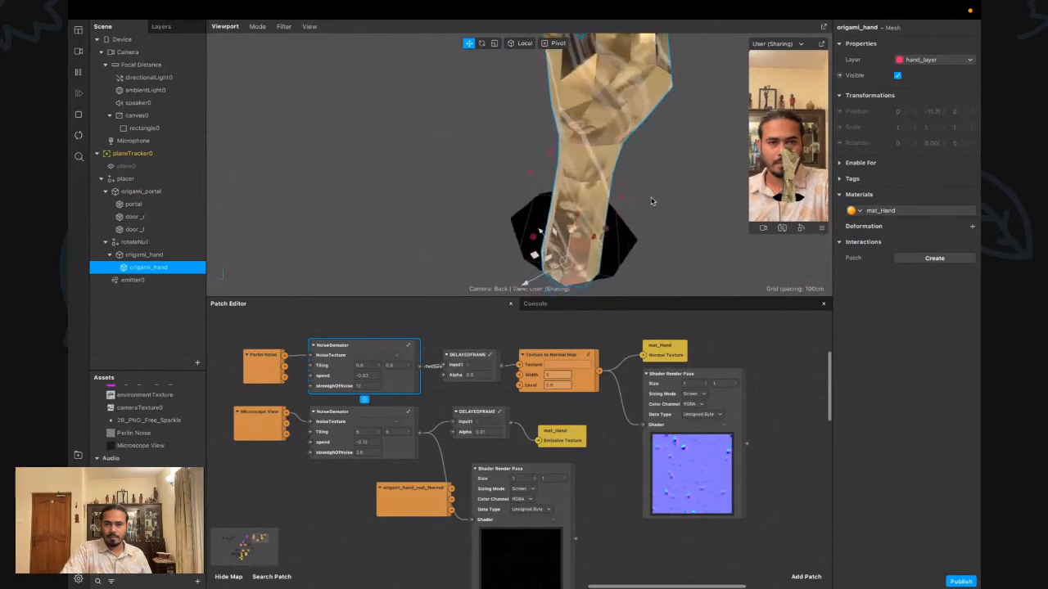
Set the tiling of the NoiseGereator fed by Perlin Noise to 0.8 on both axes
{"action": "scroll", "coordinate": [400, 395], "scroll_direction": "up", "scroll_amount": 5}
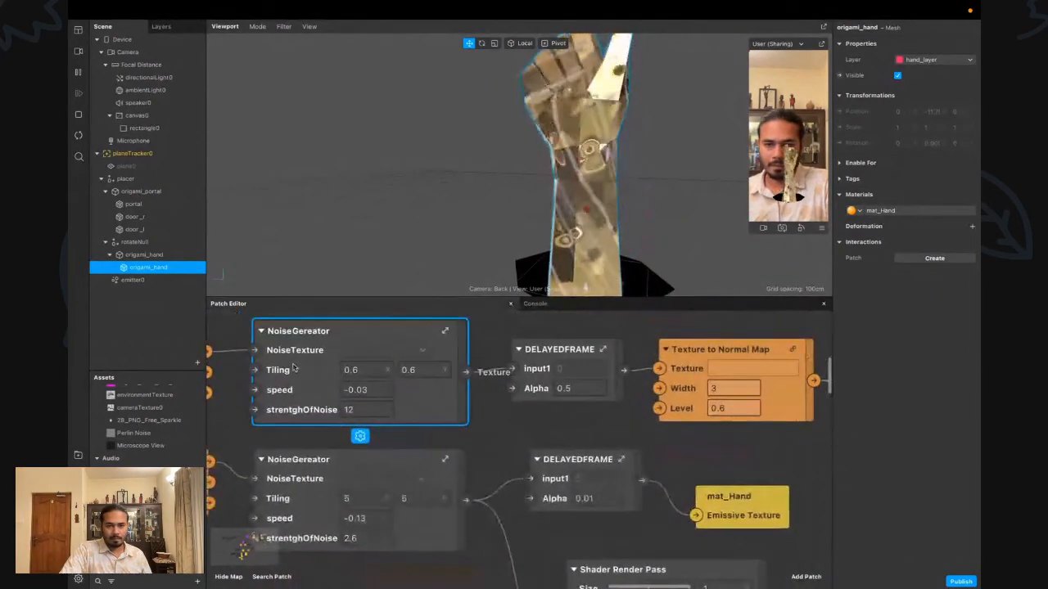
{"action": "left_click", "coordinate": [369, 370]}
{"action": "key", "text": "BackSpace"}
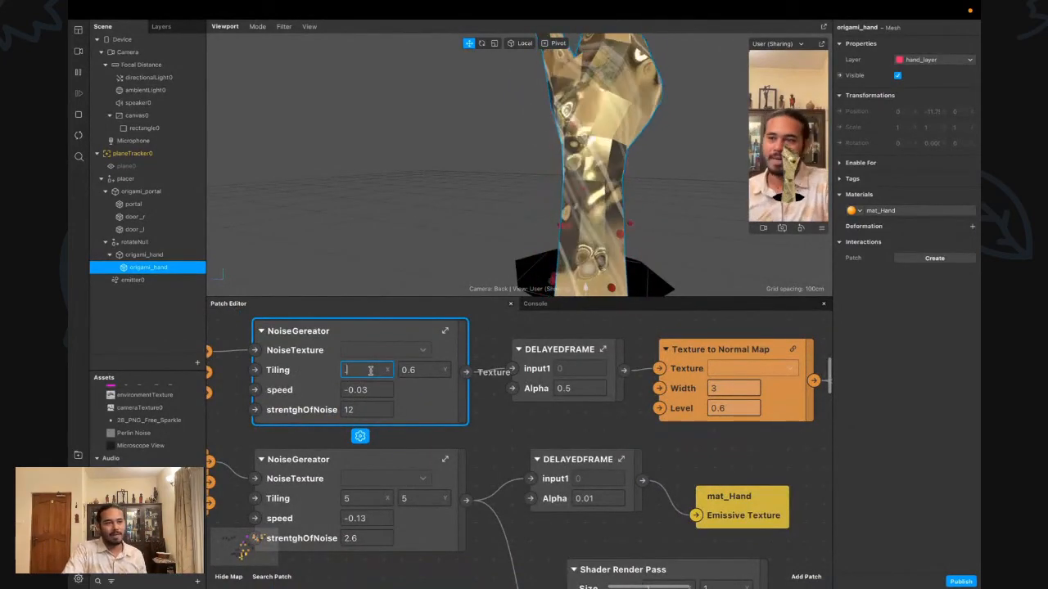
{"action": "type", "text": "8"}
{"action": "key", "text": "Tab"}
{"action": "type", "text": ".8"}
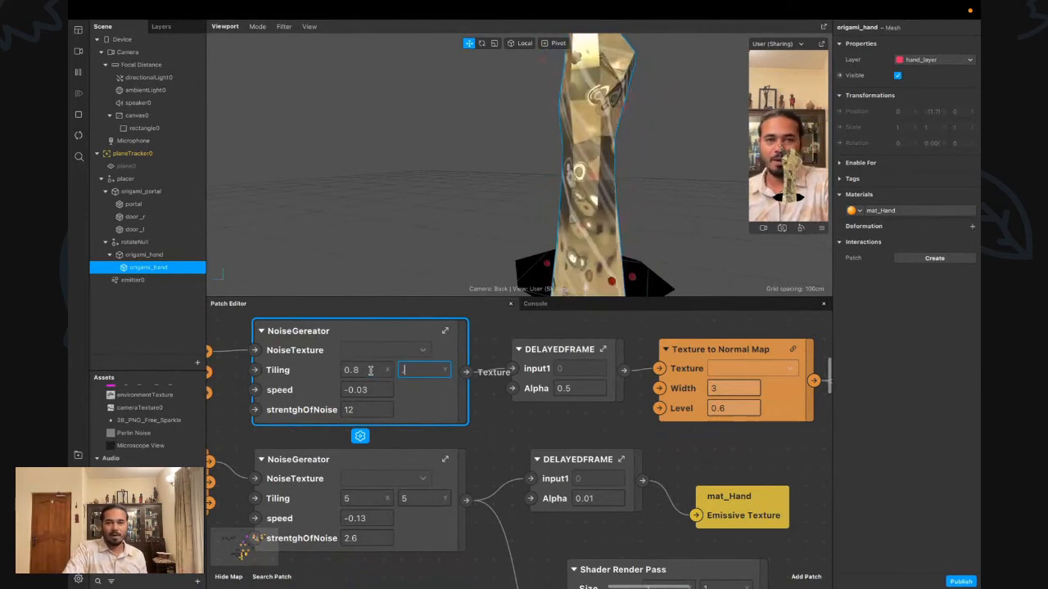
{"action": "key", "text": "Return"}
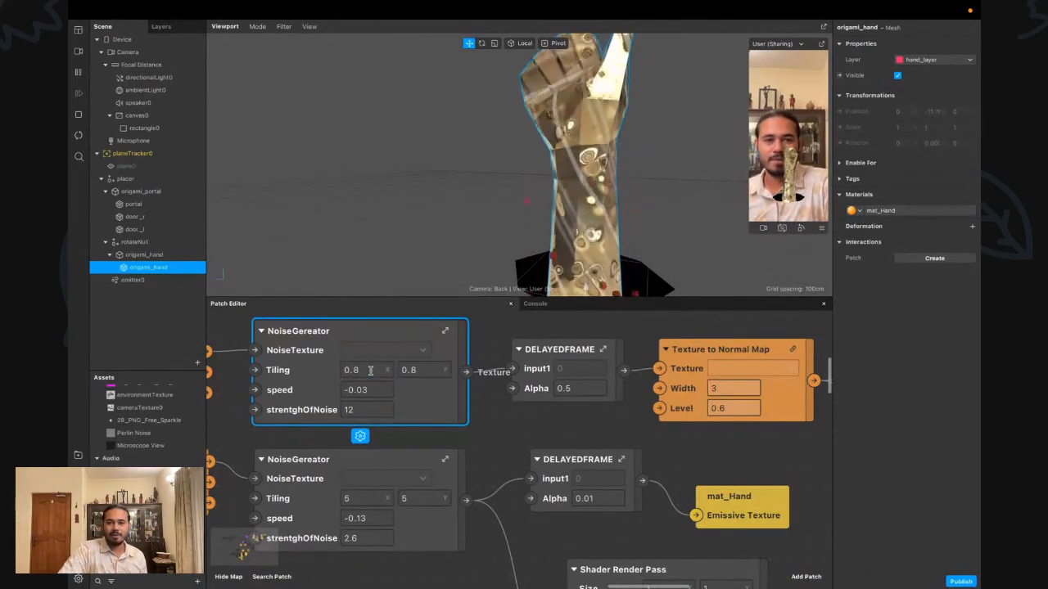
In the upper DELAYEDFRAME group, try input1 and Delay Frame as the Mix patch's alpha source, then reconnect Alpha and exit the group
{"action": "left_click", "coordinate": [602, 349]}
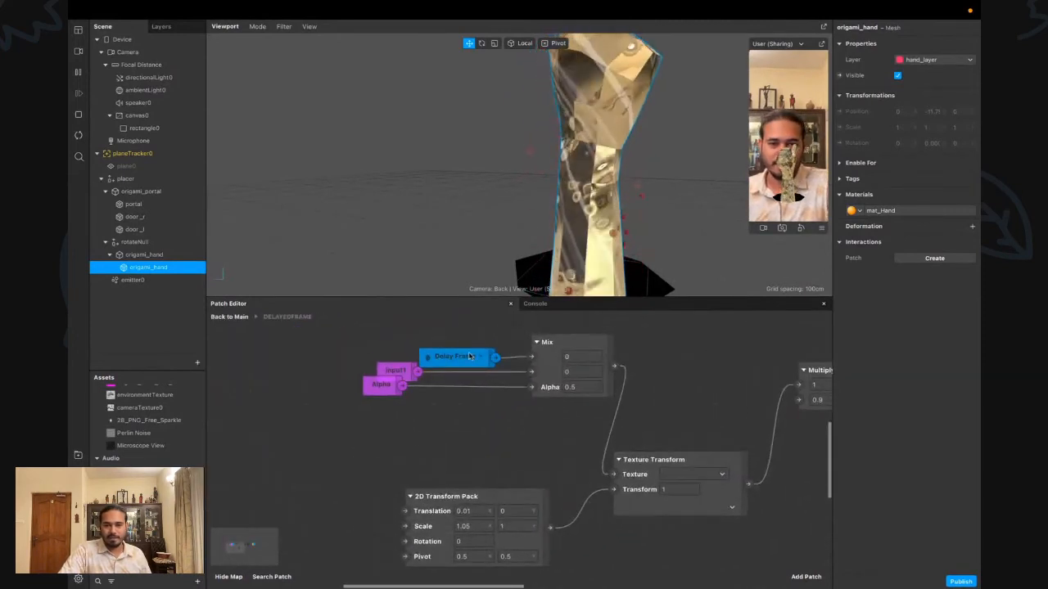
{"action": "left_click_drag", "start_coordinate": [391, 392], "coordinate": [532, 387]}
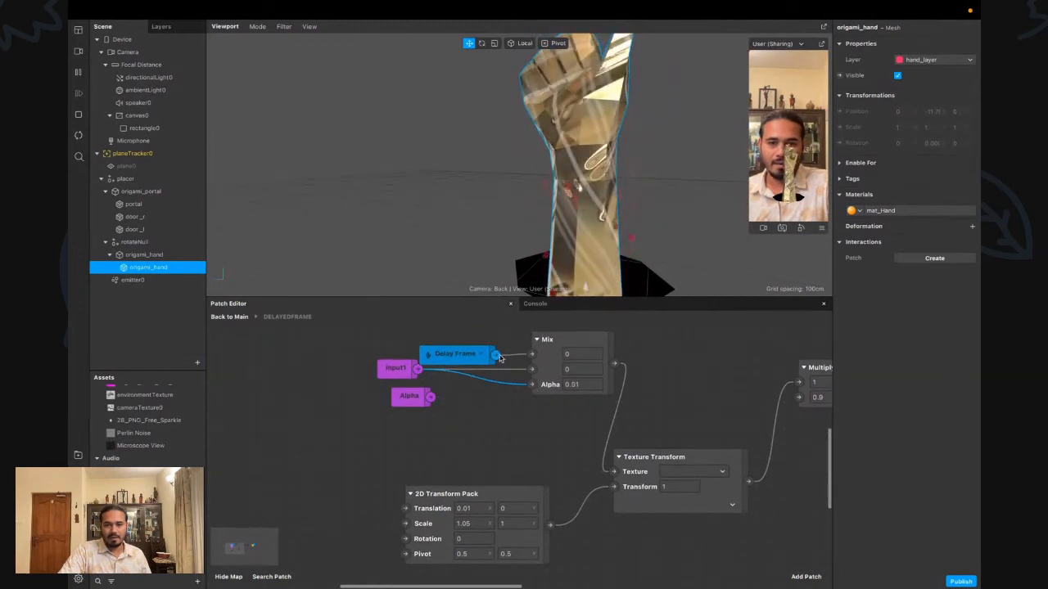
{"action": "left_click_drag", "start_coordinate": [496, 355], "coordinate": [529, 389]}
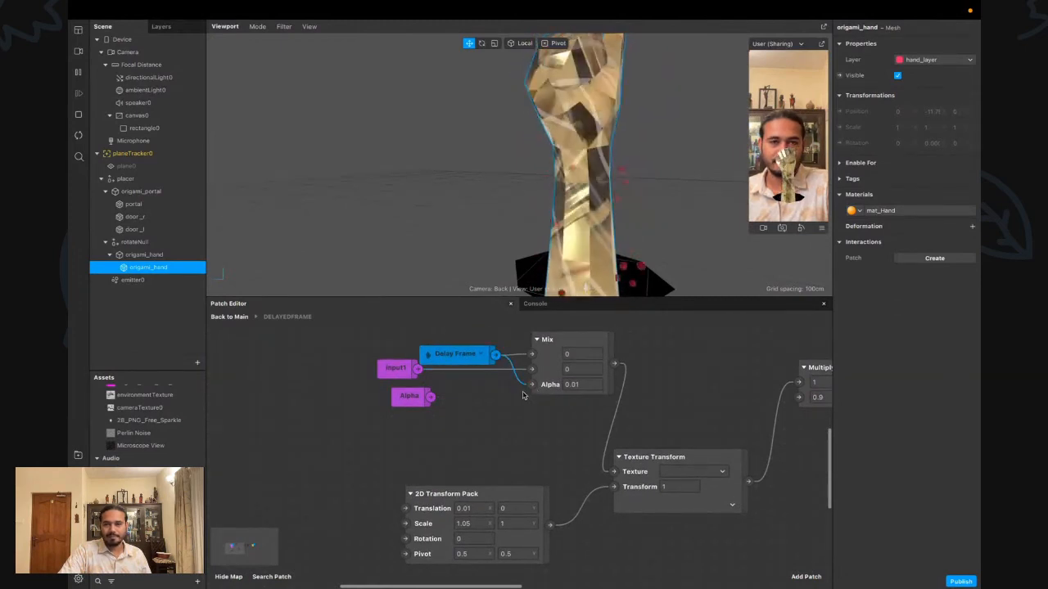
{"action": "left_click_drag", "start_coordinate": [431, 397], "coordinate": [532, 385]}
{"action": "left_click", "coordinate": [229, 315]}
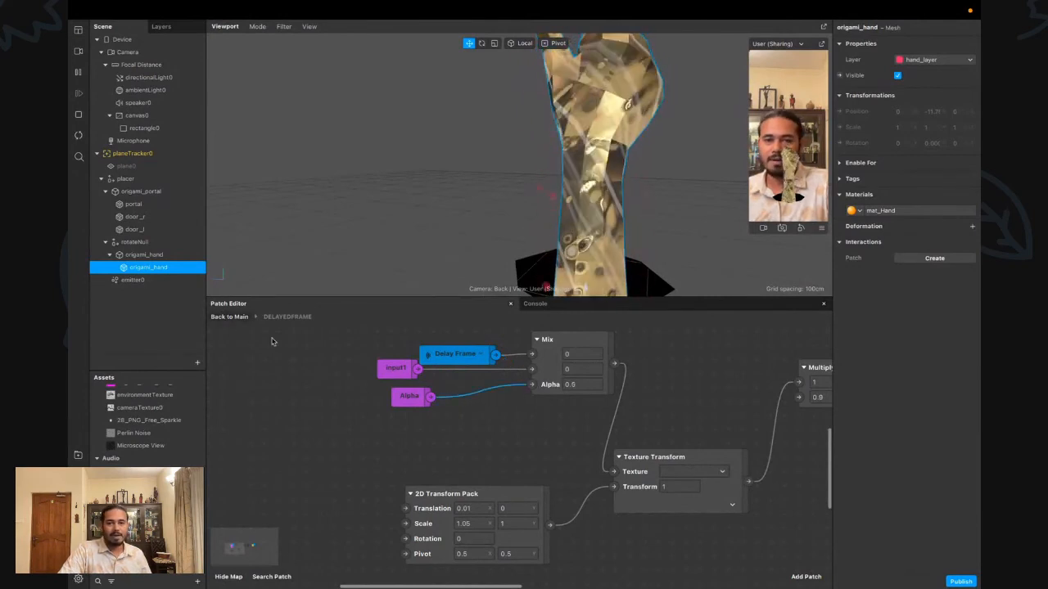
Wire the Microscope View texture's A output into the upper DELAYEDFRAME's Alpha input and inspect the hand
{"action": "scroll", "coordinate": [540, 442], "scroll_direction": "up", "scroll_amount": 3}
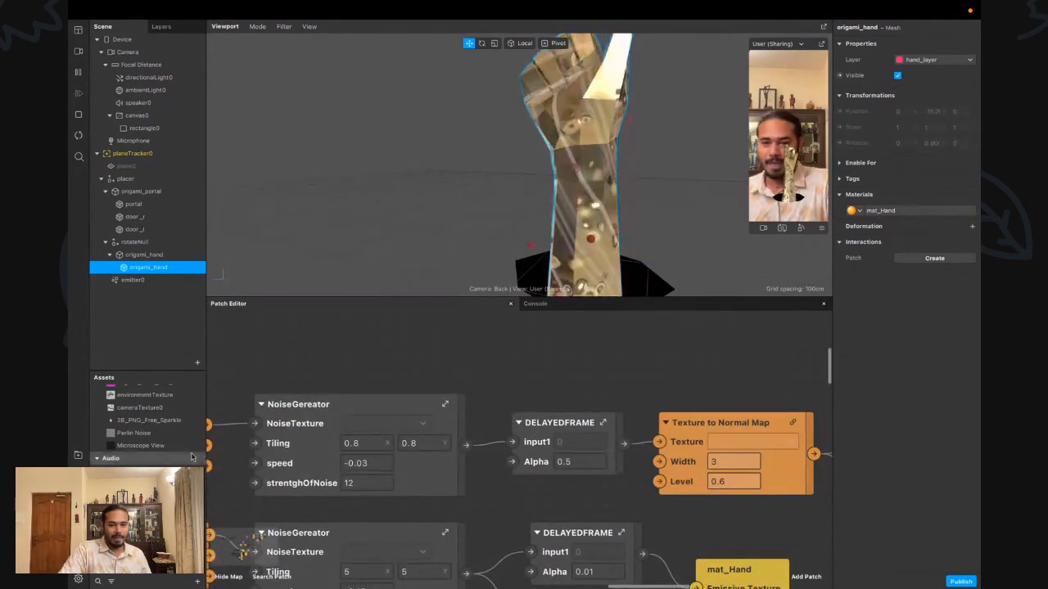
{"action": "left_click_drag", "start_coordinate": [141, 446], "coordinate": [518, 448]}
{"action": "scroll", "coordinate": [517, 448], "scroll_direction": "right", "scroll_amount": 6}
{"action": "scroll", "coordinate": [518, 448], "scroll_direction": "up", "scroll_amount": 2}
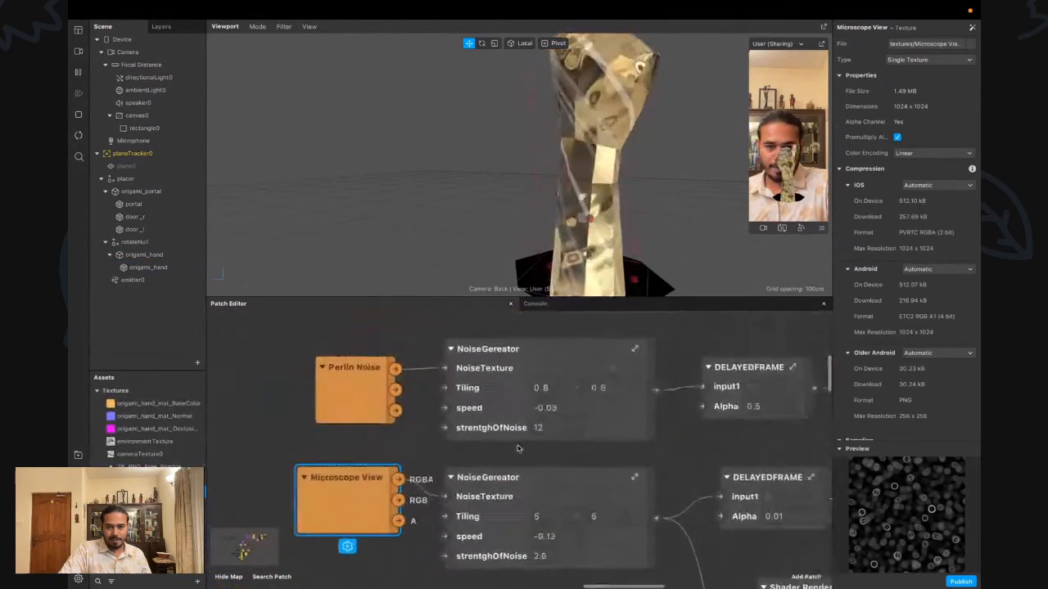
{"action": "left_click_drag", "start_coordinate": [473, 504], "coordinate": [604, 438]}
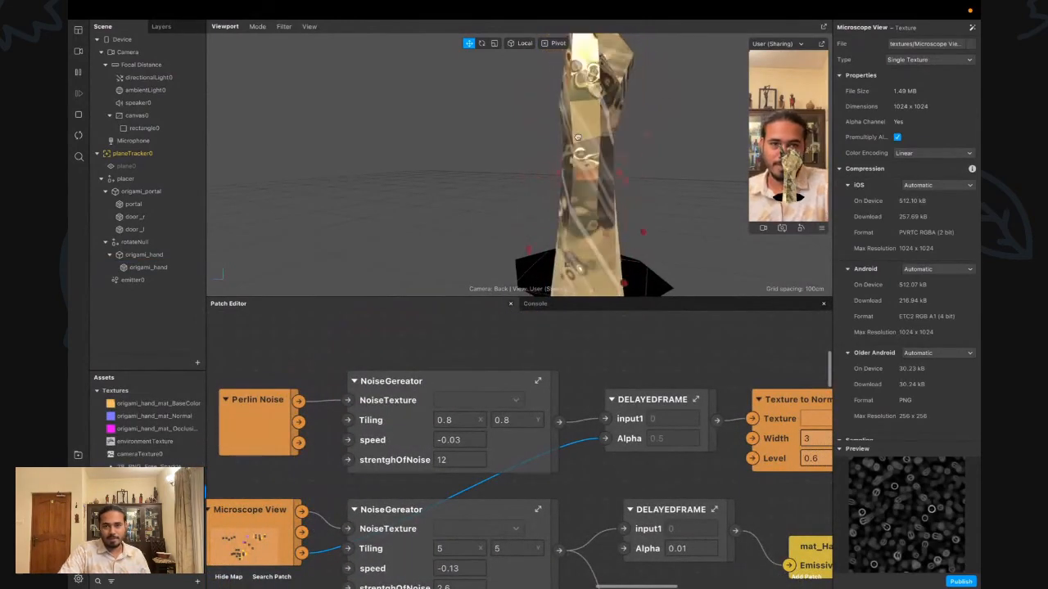
{"action": "scroll", "coordinate": [404, 416], "scroll_direction": "down", "scroll_amount": 2}
{"action": "scroll", "coordinate": [404, 415], "scroll_direction": "down", "scroll_amount": 1}
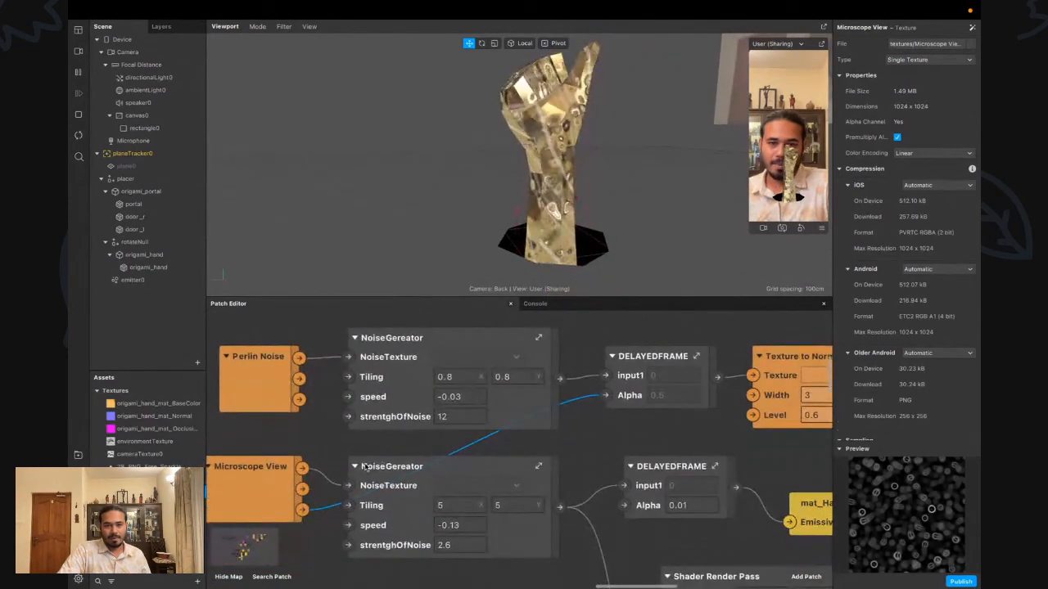
{"action": "scroll", "coordinate": [287, 479], "scroll_direction": "left", "scroll_amount": 3}
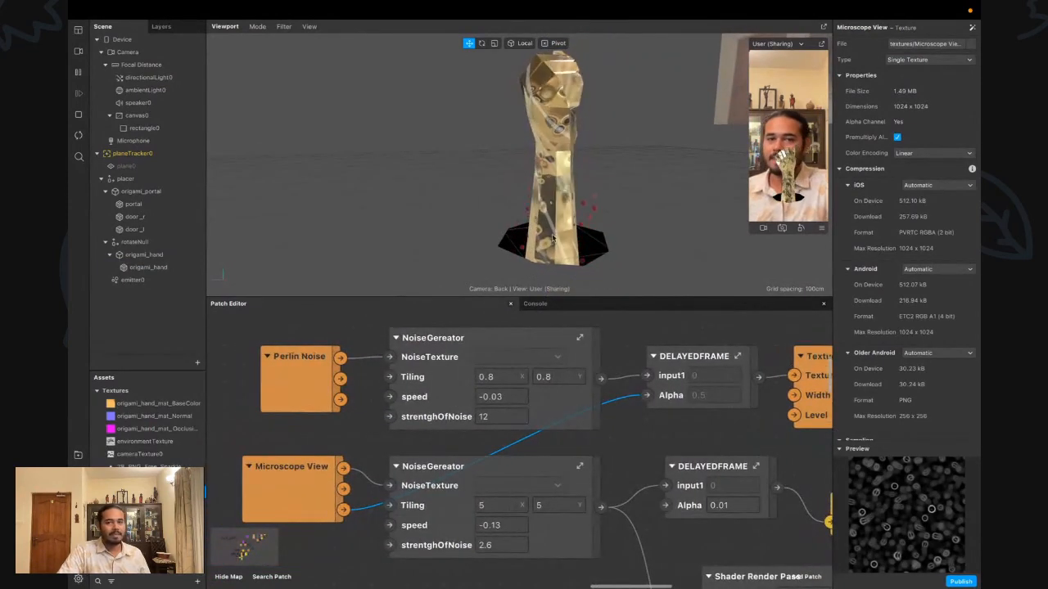
{"action": "scroll", "coordinate": [553, 200], "scroll_direction": "up", "scroll_amount": 3}
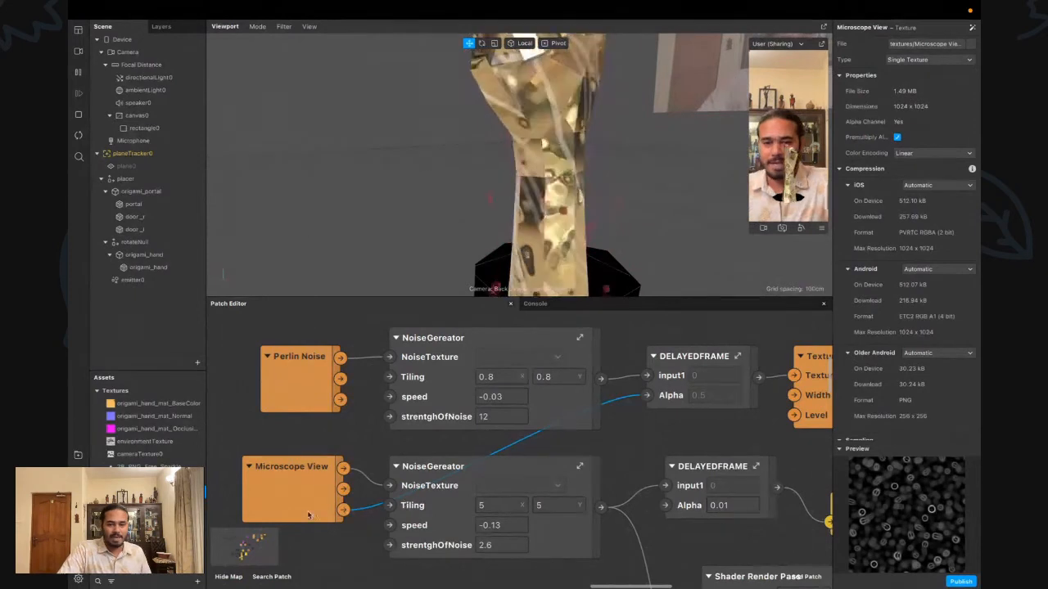
Redirect the Microscope View's A connection to the lower DELAYEDFRAME's Alpha input and shift the texture patch away from its NoiseGereator
{"action": "left_click_drag", "start_coordinate": [647, 395], "coordinate": [665, 505]}
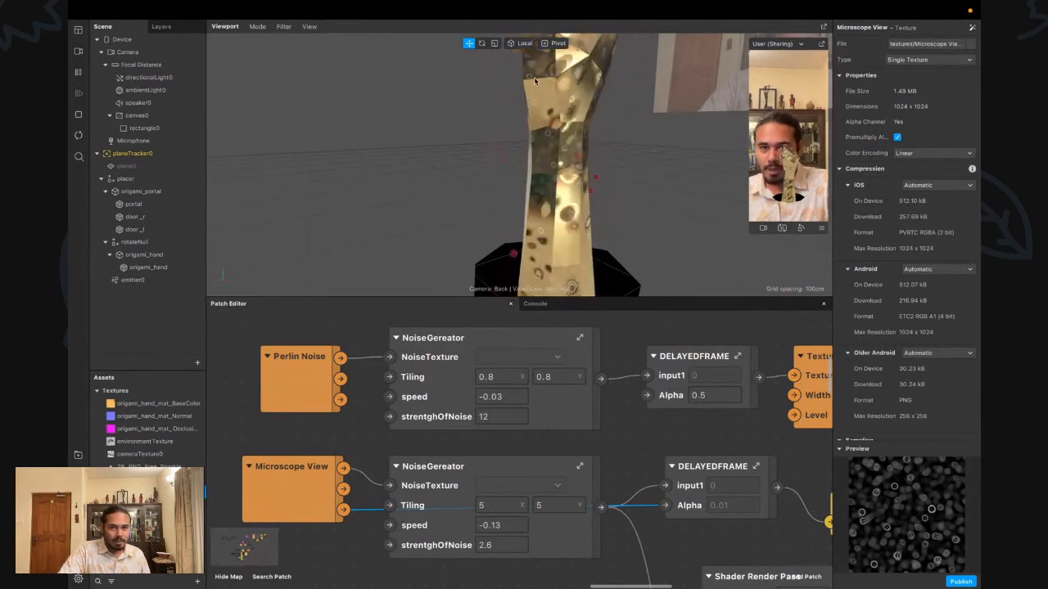
{"action": "left_click_drag", "start_coordinate": [300, 474], "coordinate": [281, 453]}
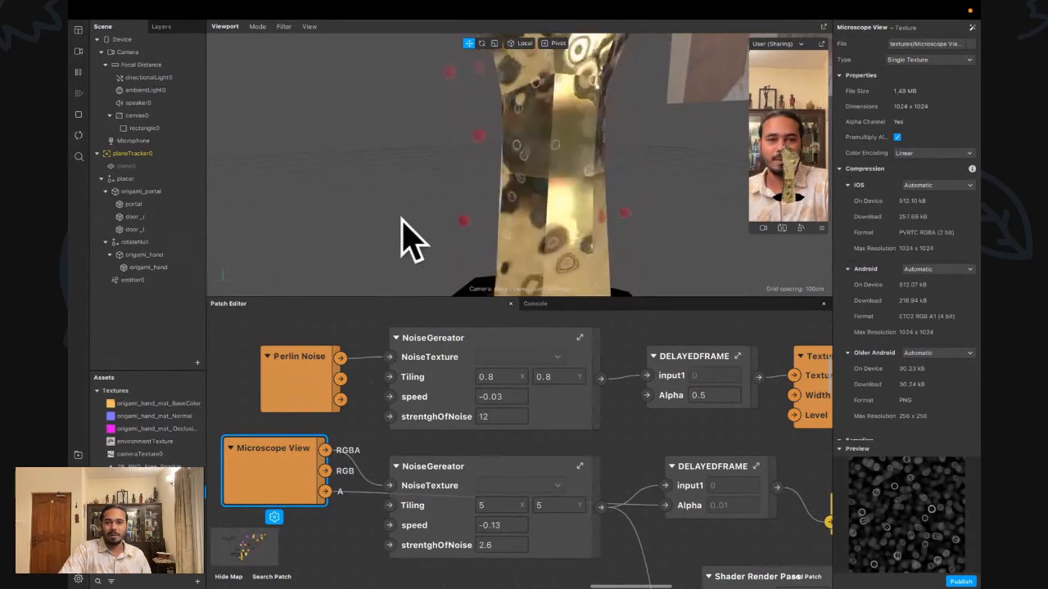
{"action": "scroll", "coordinate": [578, 480], "scroll_direction": "down", "scroll_amount": 2}
{"action": "scroll", "coordinate": [579, 479], "scroll_direction": "right", "scroll_amount": 2}
{"action": "scroll", "coordinate": [578, 480], "scroll_direction": "up", "scroll_amount": 3}
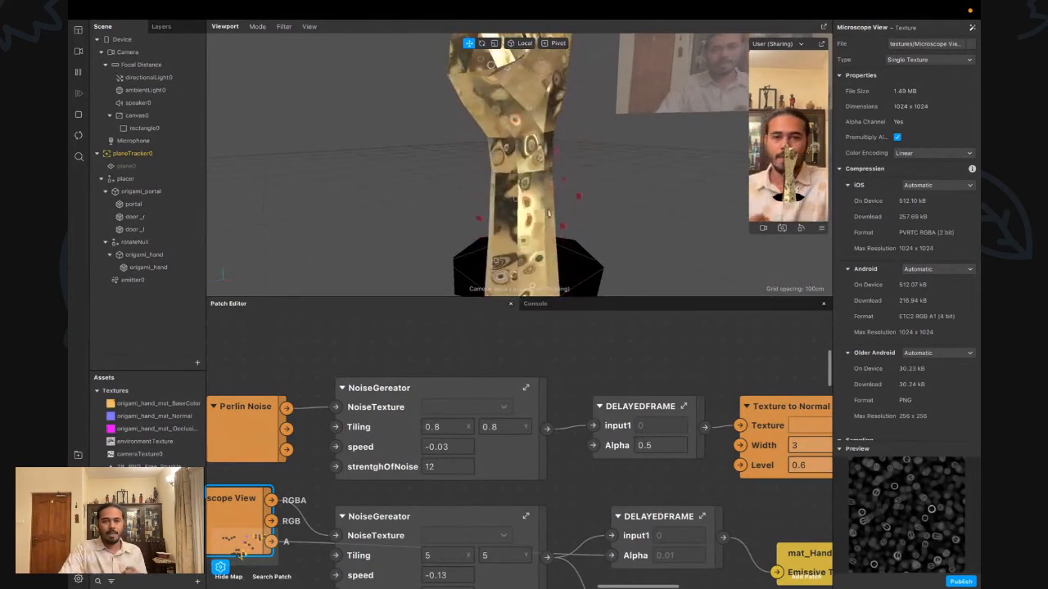
{"action": "left_click", "coordinate": [442, 388]}
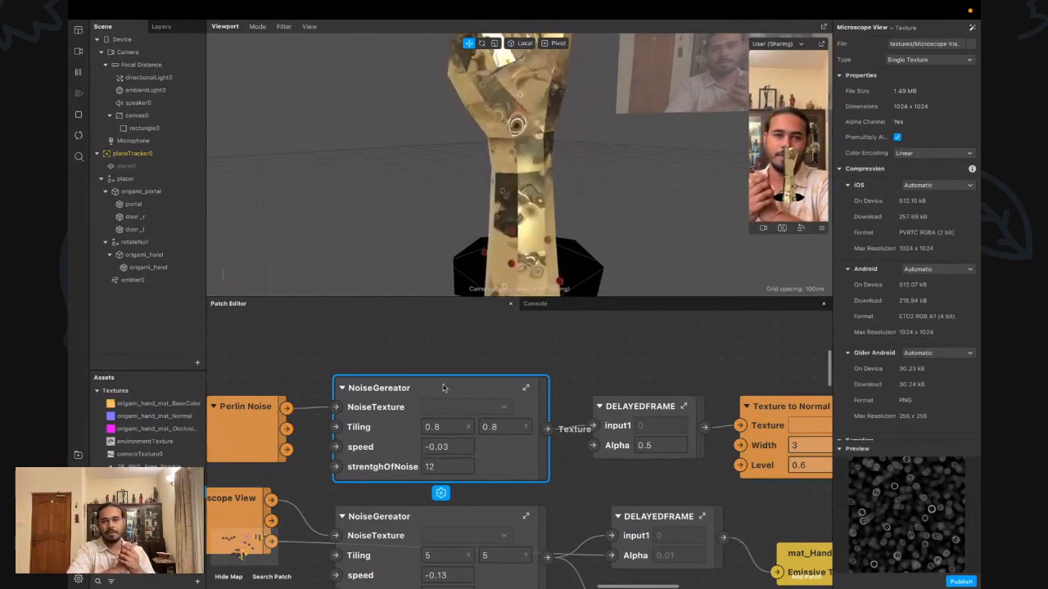
Collapse the Patch Editor to enlarge the viewport and simulator preview, and hide the placer object
{"action": "left_click", "coordinate": [599, 302]}
{"action": "left_click_drag", "start_coordinate": [598, 297], "coordinate": [581, 574]}
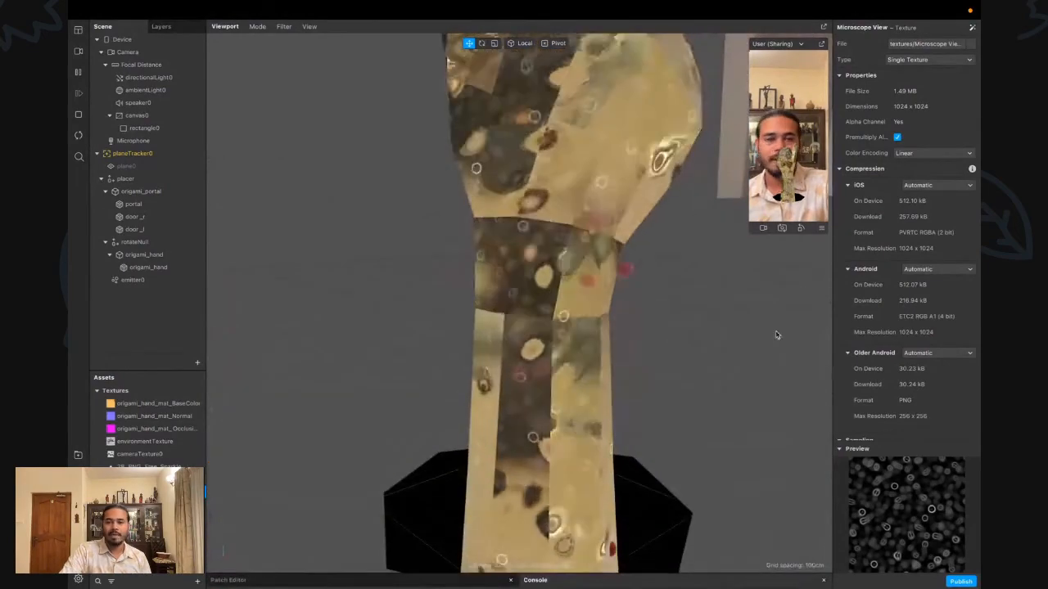
{"action": "left_click_drag", "start_coordinate": [749, 233], "coordinate": [593, 567]}
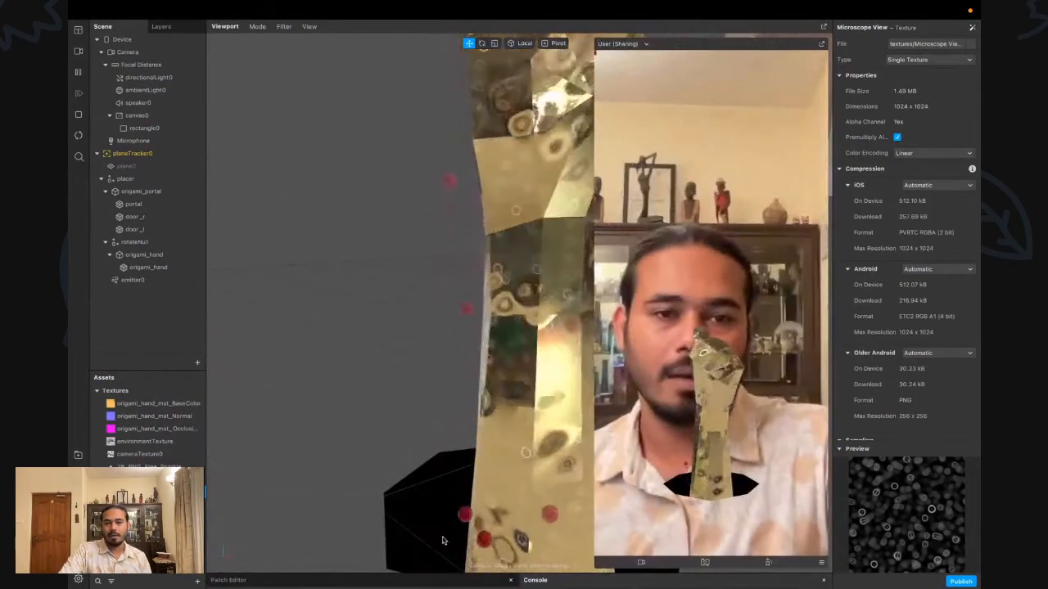
{"action": "left_click", "coordinate": [126, 178]}
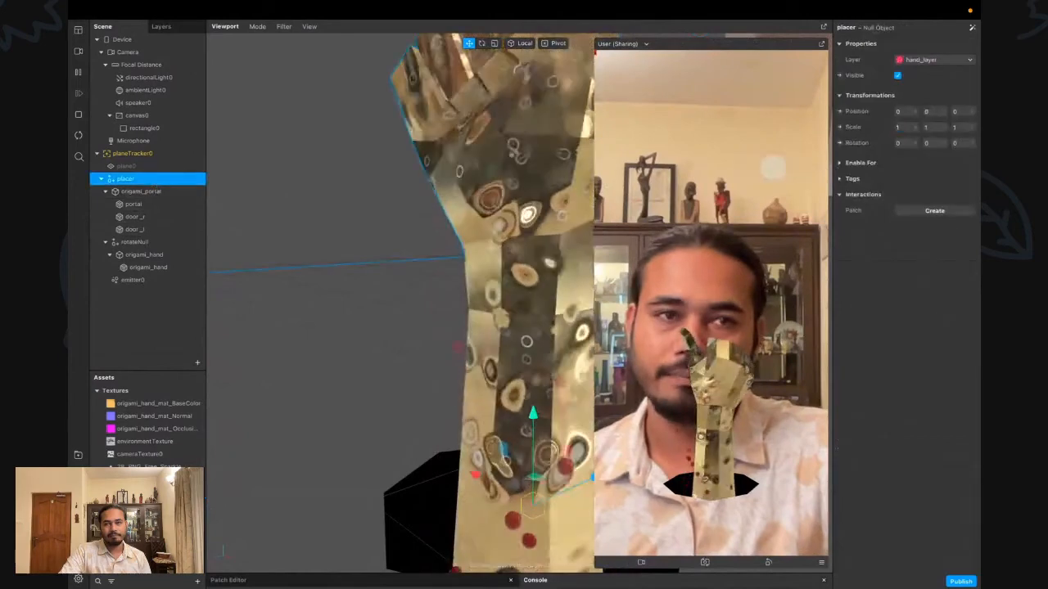
{"action": "left_click", "coordinate": [897, 75]}
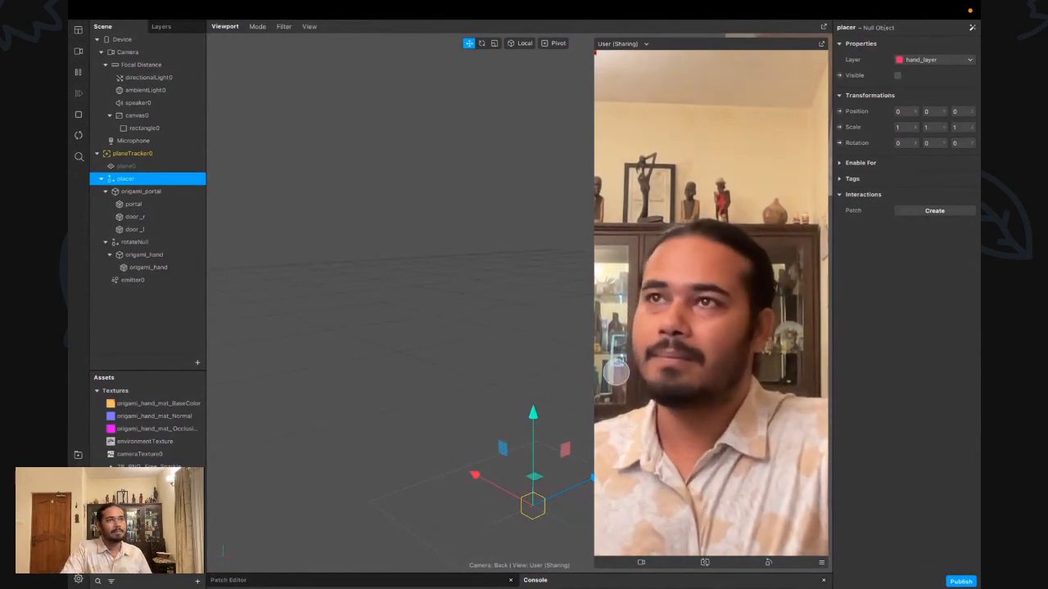
Switch to the Chrome browser and open lenslist.co in a new tab
{"action": "key", "text": "ctrl+Right"}
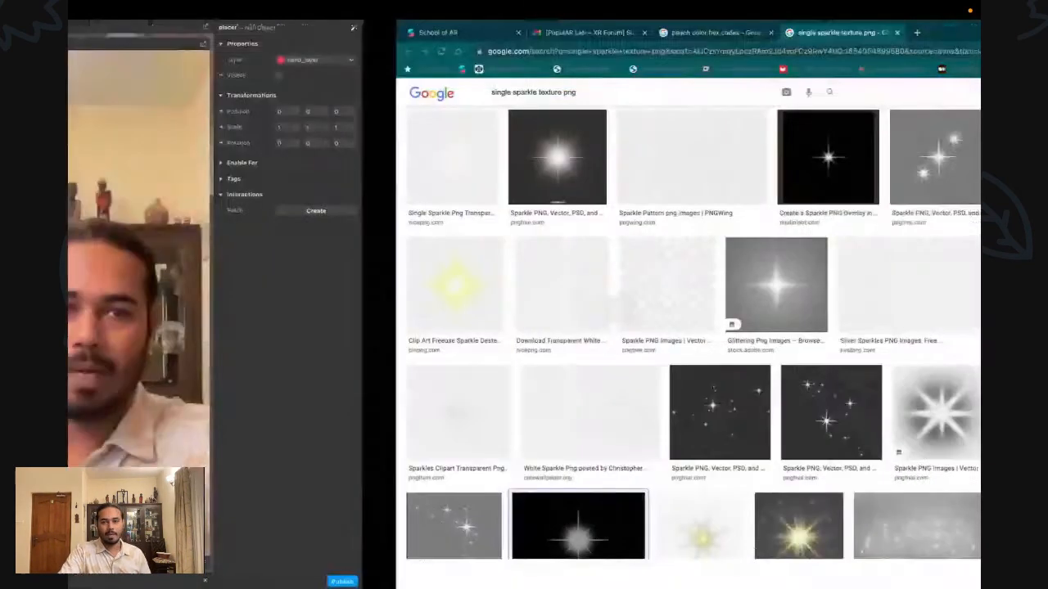
{"action": "key", "text": "super+t"}
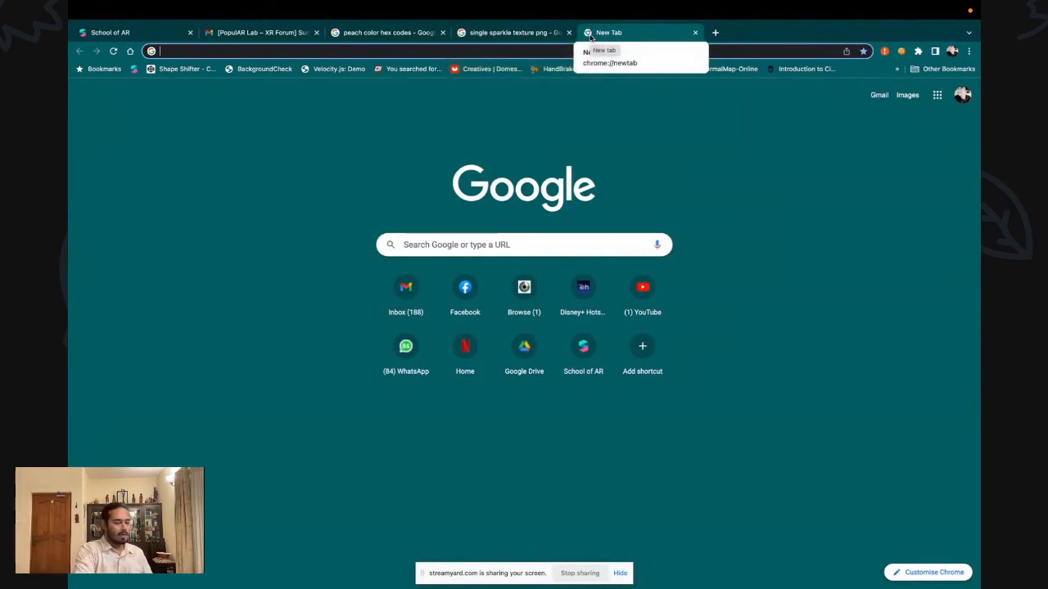
{"action": "type", "text": "LE"}
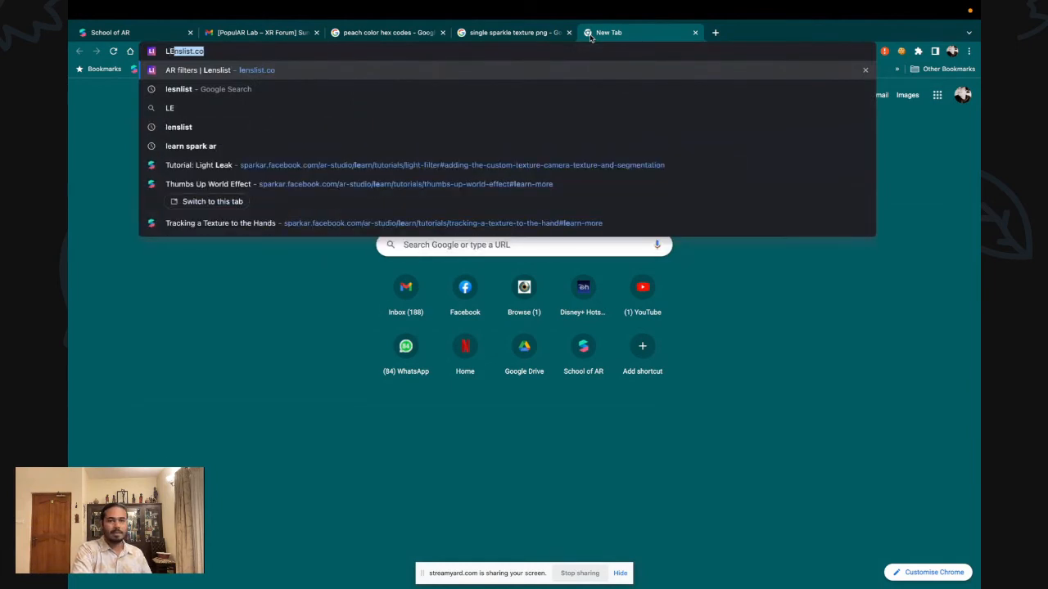
{"action": "key", "text": "Return"}
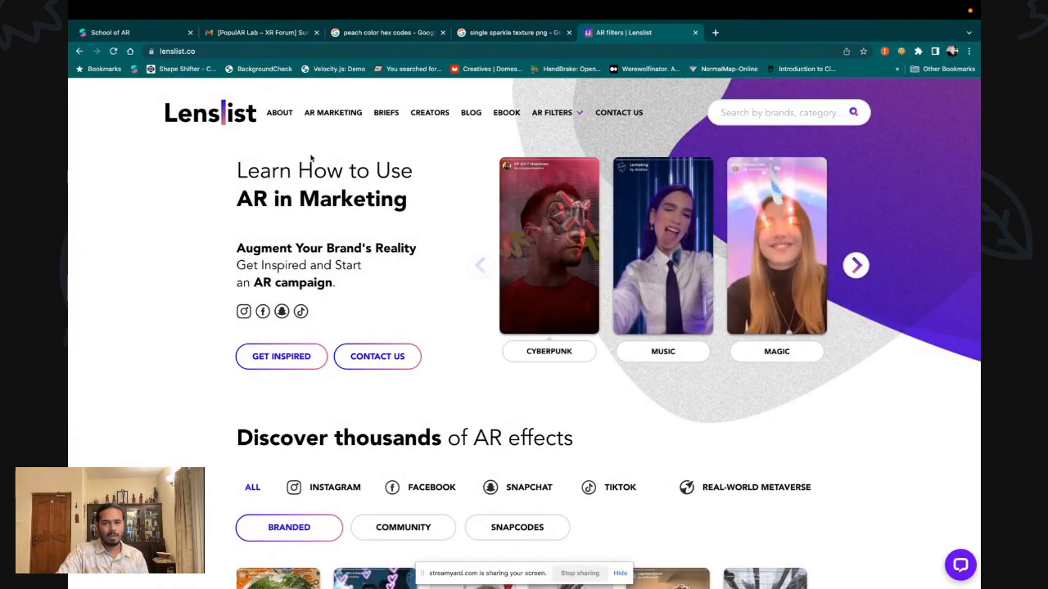
Open Lenslist's Instagram AR Filters page
{"action": "mouse_move", "coordinate": [551, 112]}
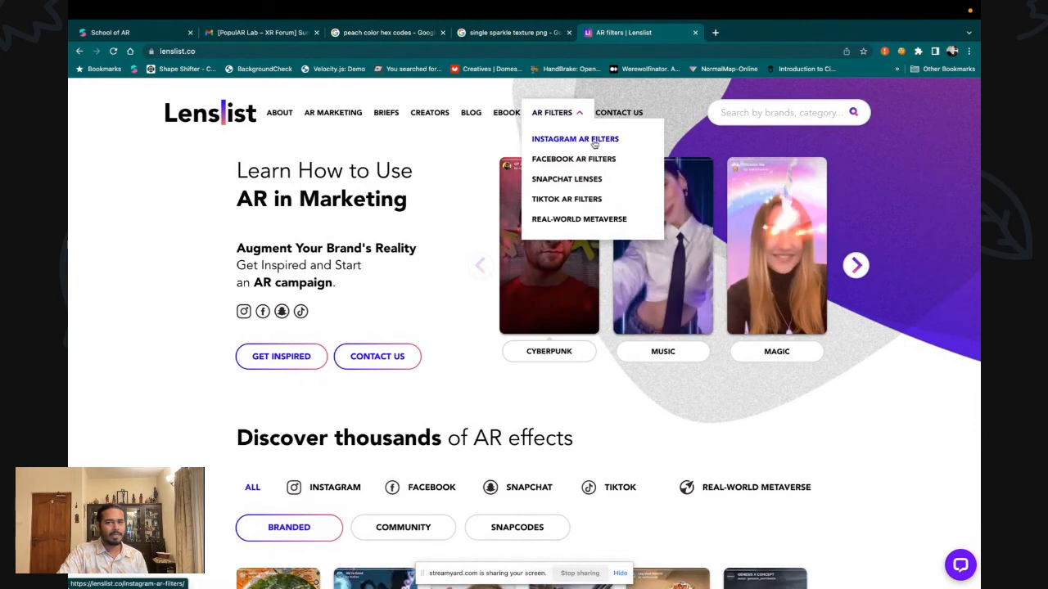
{"action": "left_click", "coordinate": [735, 116]}
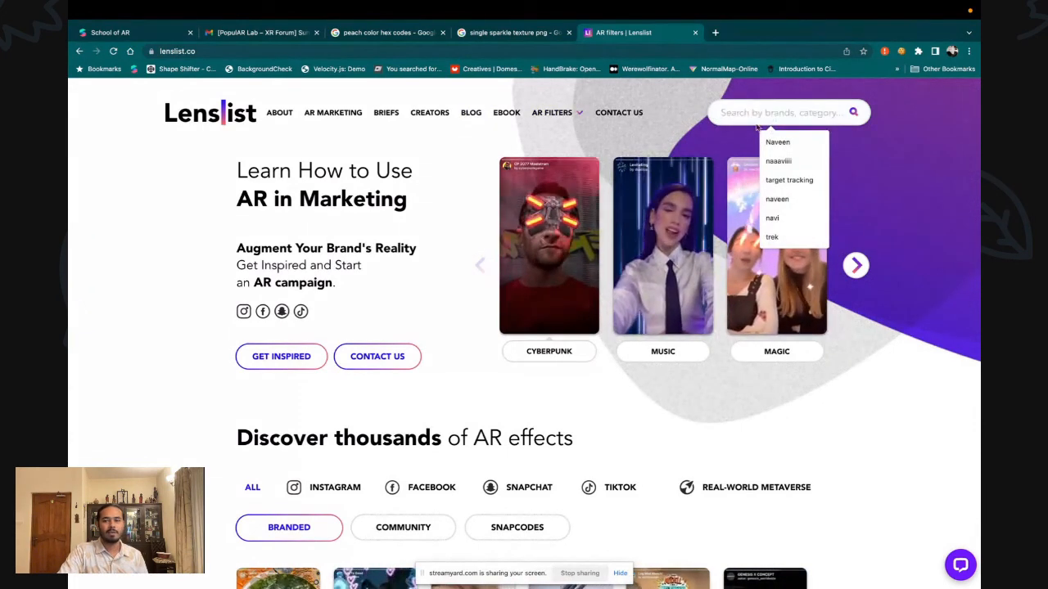
{"action": "mouse_move", "coordinate": [551, 112]}
{"action": "left_click", "coordinate": [568, 143]}
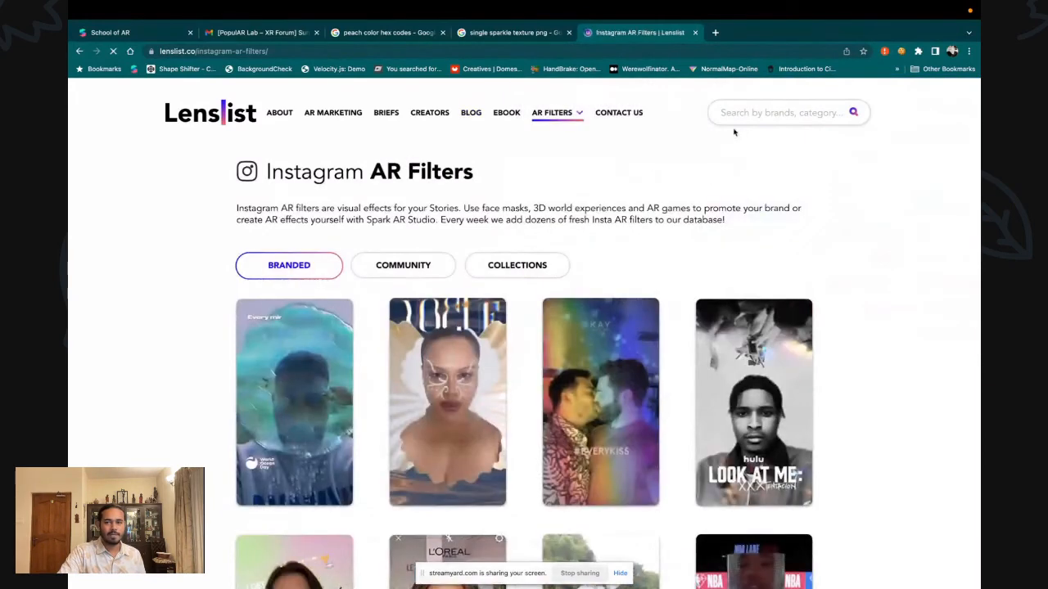
Search Lenslist for "target tracking" effects
{"action": "left_click", "coordinate": [746, 115]}
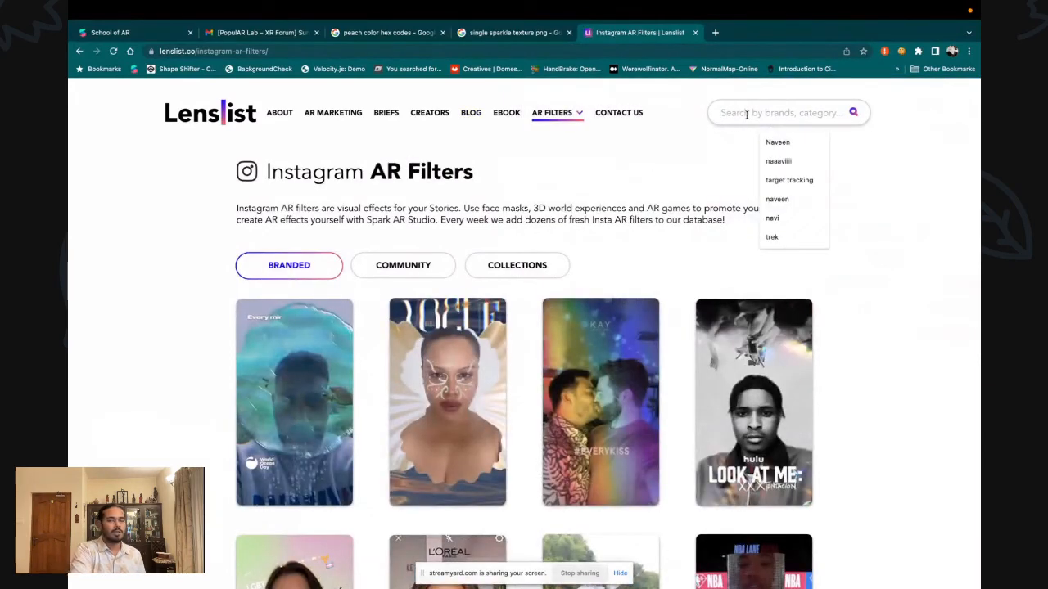
{"action": "type", "text": "TARGET"}
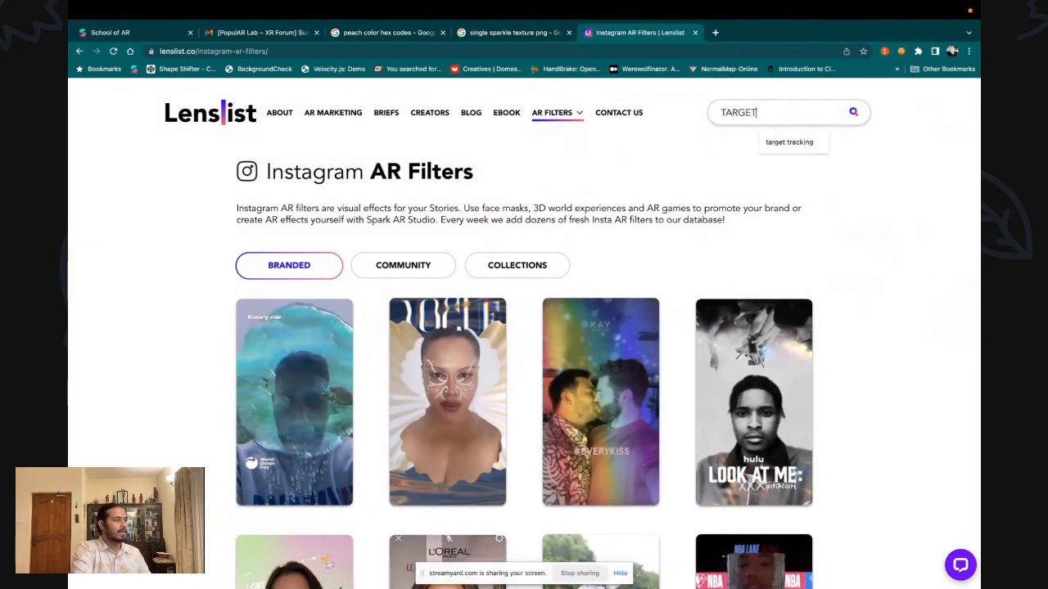
{"action": "type", "text": " TRA"}
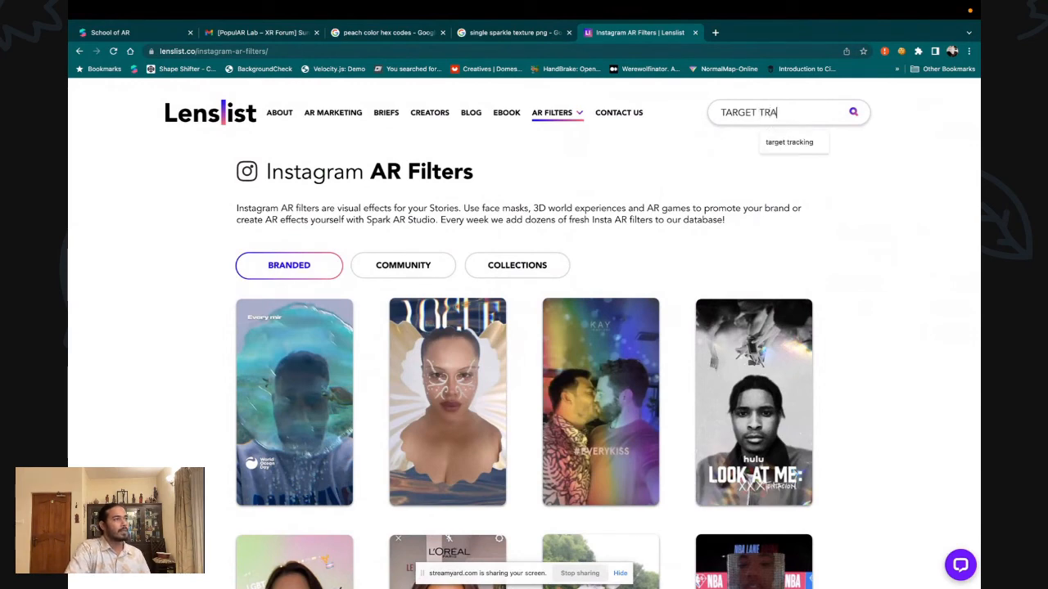
{"action": "key", "text": "Down"}
{"action": "key", "text": "Return"}
{"action": "scroll", "coordinate": [554, 416], "scroll_direction": "down", "scroll_amount": 2}
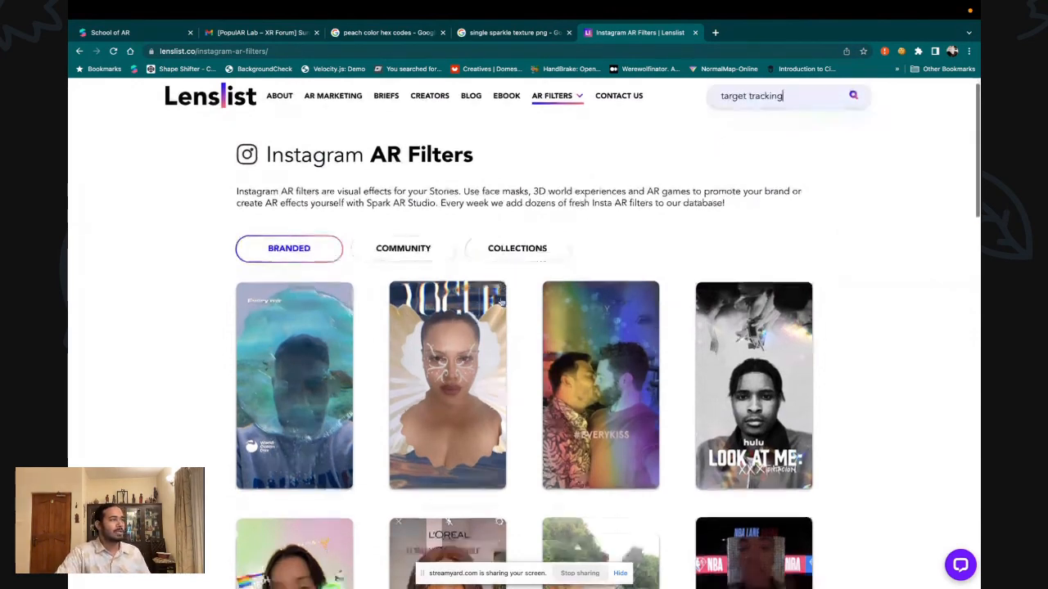
{"action": "scroll", "coordinate": [835, 418], "scroll_direction": "up", "scroll_amount": 2}
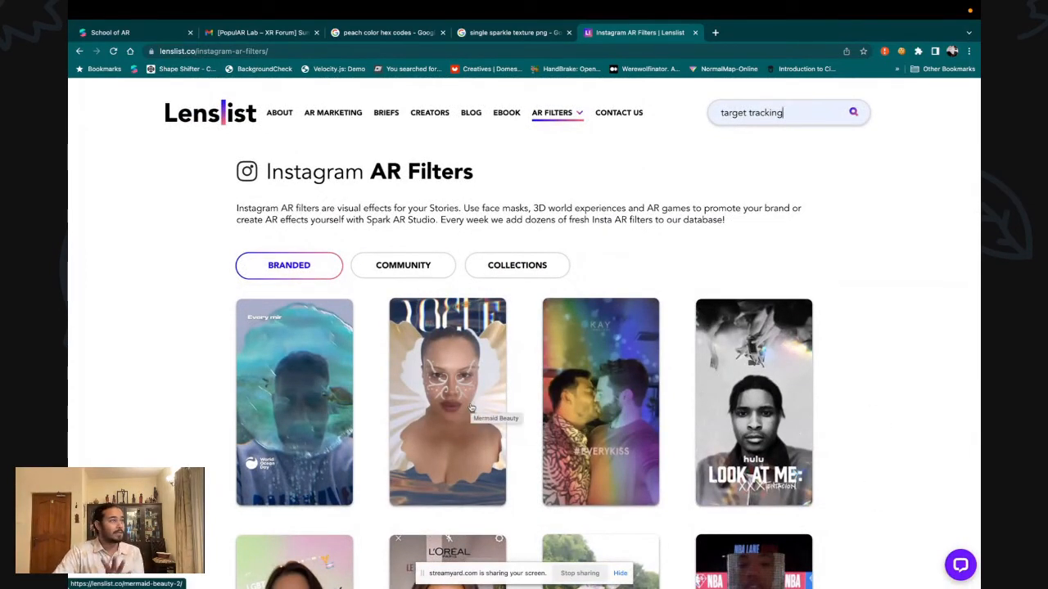
{"action": "scroll", "coordinate": [381, 425], "scroll_direction": "down", "scroll_amount": 2}
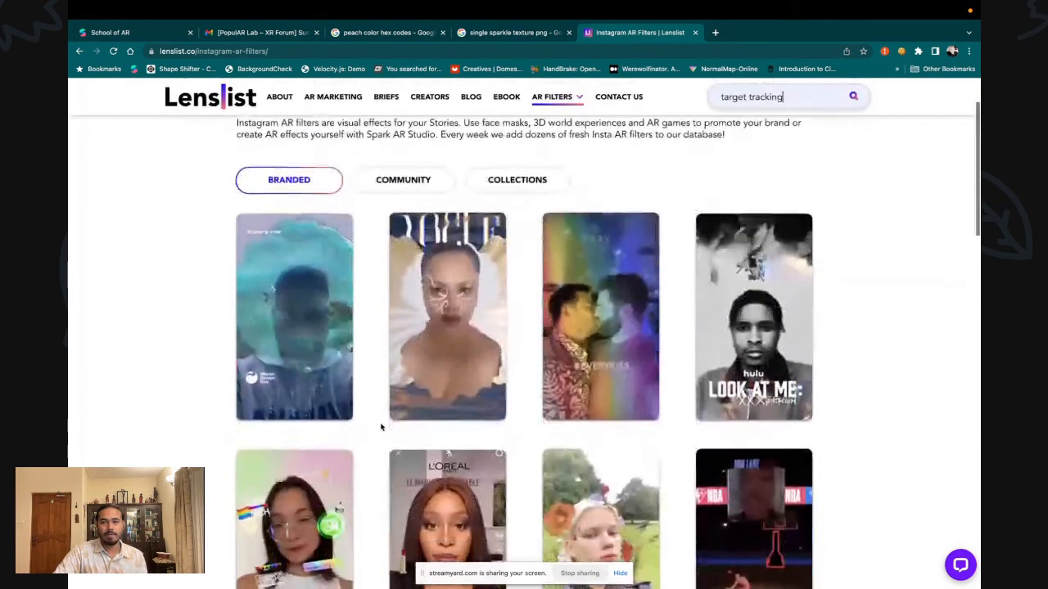
{"action": "left_click", "coordinate": [853, 98]}
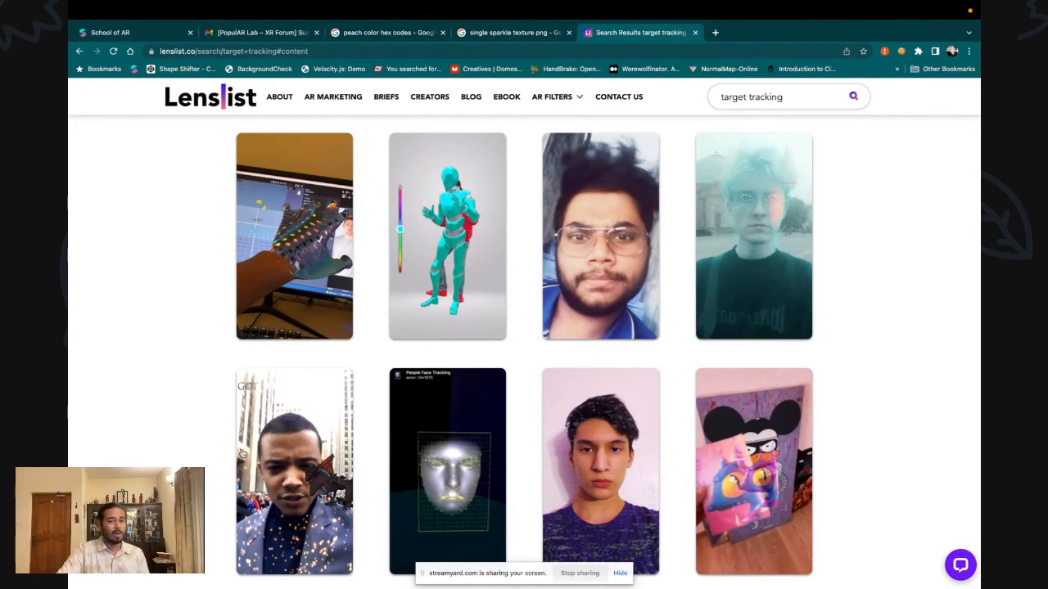
Browse the first page of target tracking results for examples of AR effects built on different tracking types
{"action": "scroll", "coordinate": [242, 453], "scroll_direction": "down", "scroll_amount": 1}
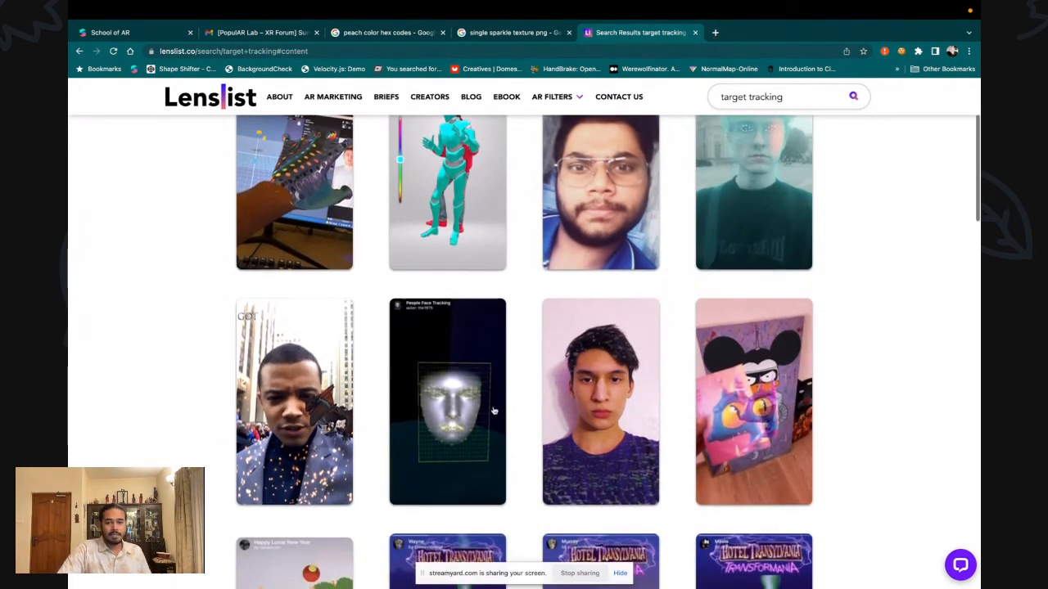
{"action": "scroll", "coordinate": [446, 407], "scroll_direction": "down", "scroll_amount": 1}
{"action": "scroll", "coordinate": [446, 407], "scroll_direction": "down", "scroll_amount": 1}
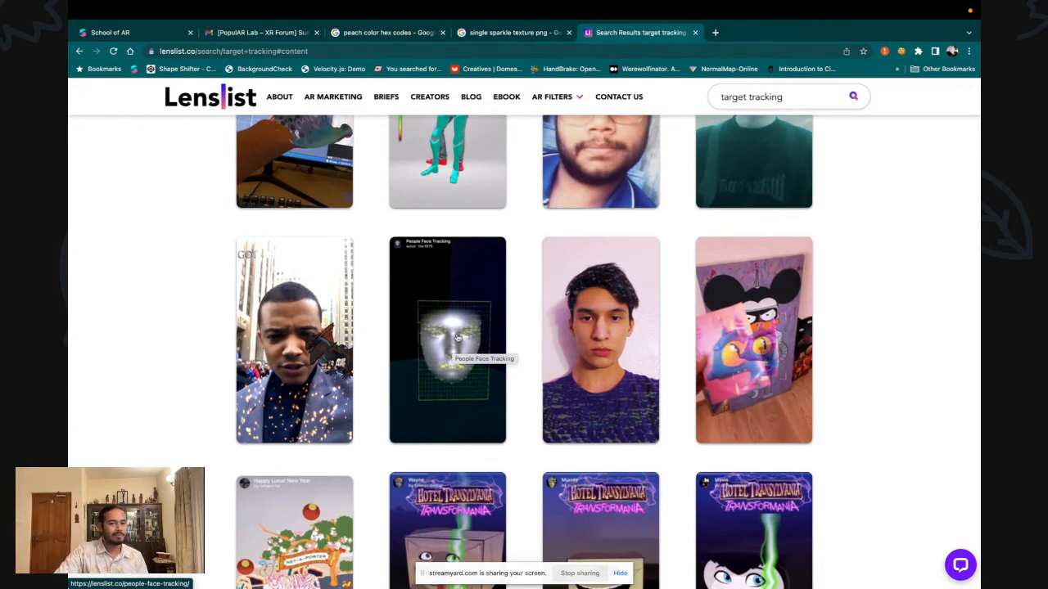
{"action": "scroll", "coordinate": [425, 352], "scroll_direction": "down", "scroll_amount": 1}
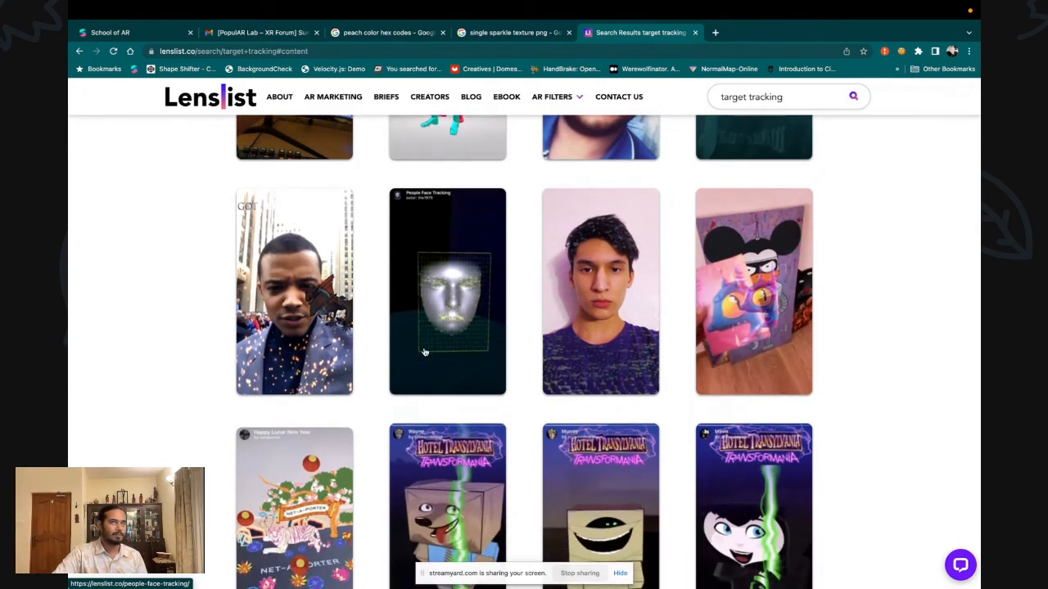
{"action": "scroll", "coordinate": [443, 344], "scroll_direction": "down", "scroll_amount": 3}
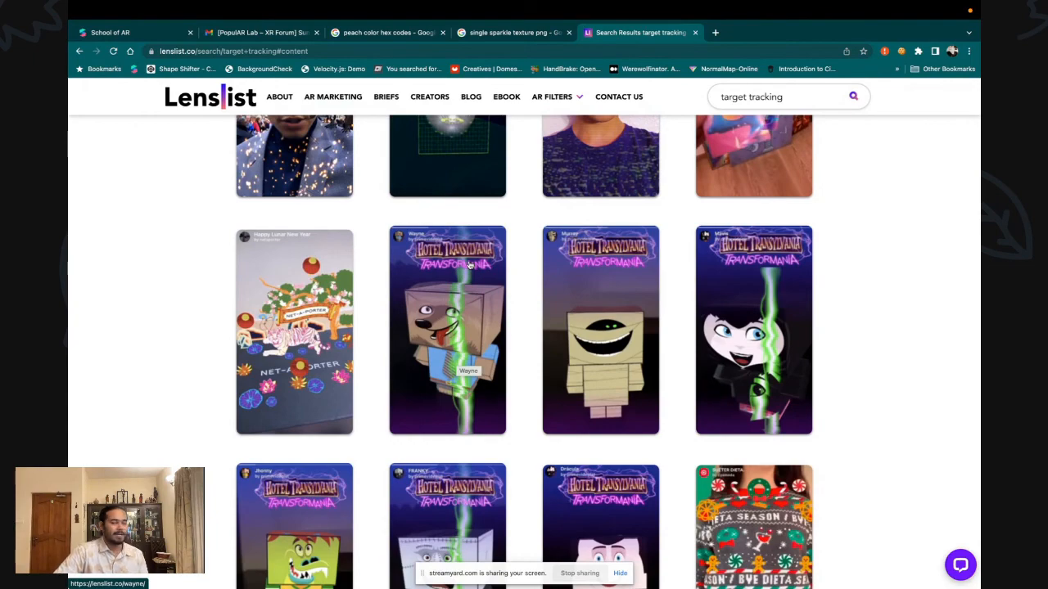
{"action": "scroll", "coordinate": [442, 422], "scroll_direction": "down", "scroll_amount": 4}
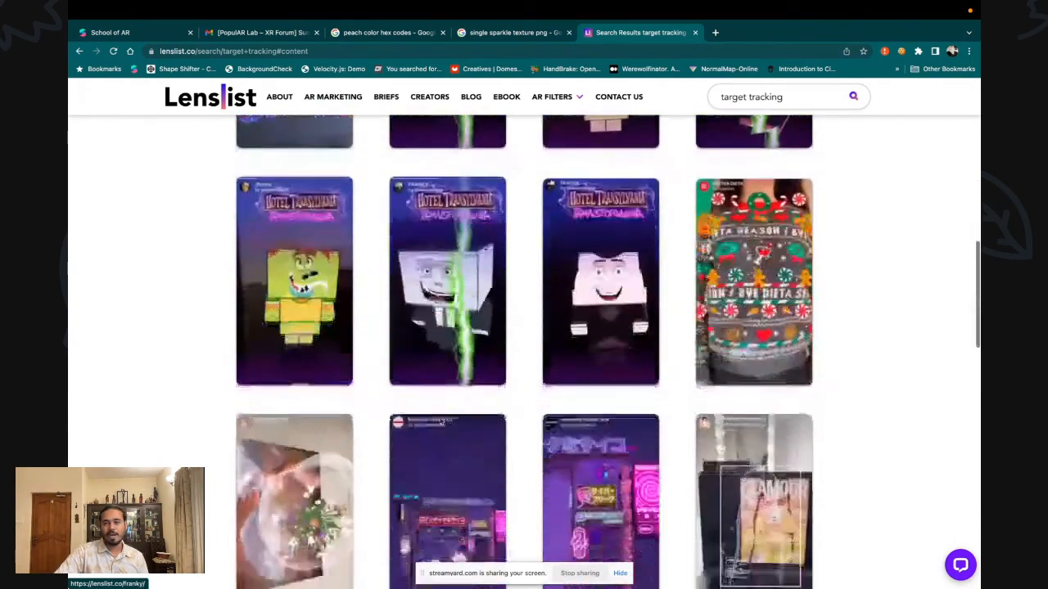
{"action": "scroll", "coordinate": [187, 192], "scroll_direction": "down", "scroll_amount": 2}
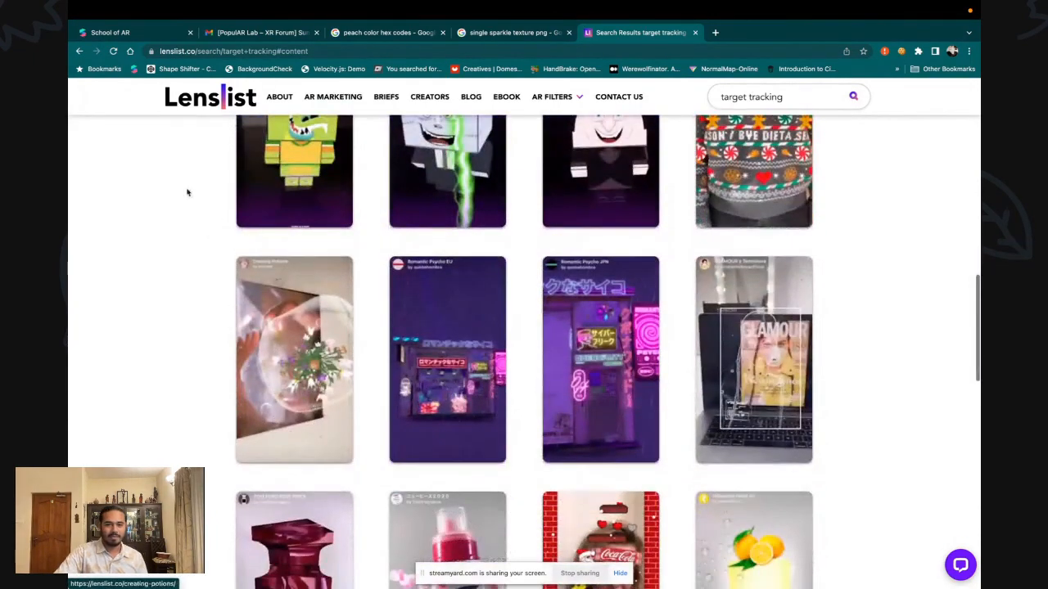
{"action": "scroll", "coordinate": [487, 350], "scroll_direction": "down", "scroll_amount": 2}
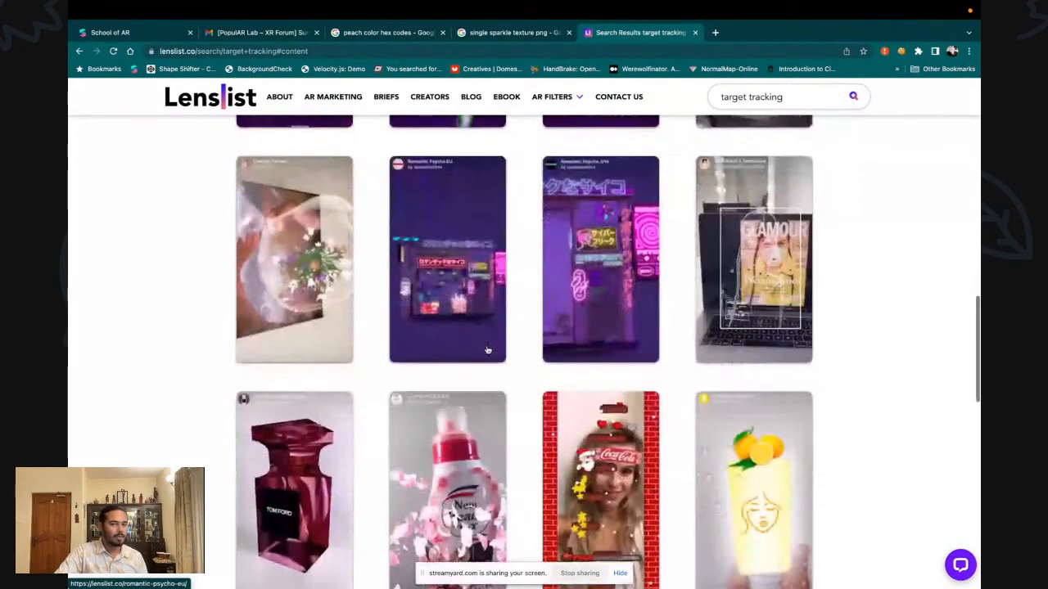
{"action": "scroll", "coordinate": [487, 350], "scroll_direction": "down", "scroll_amount": 3}
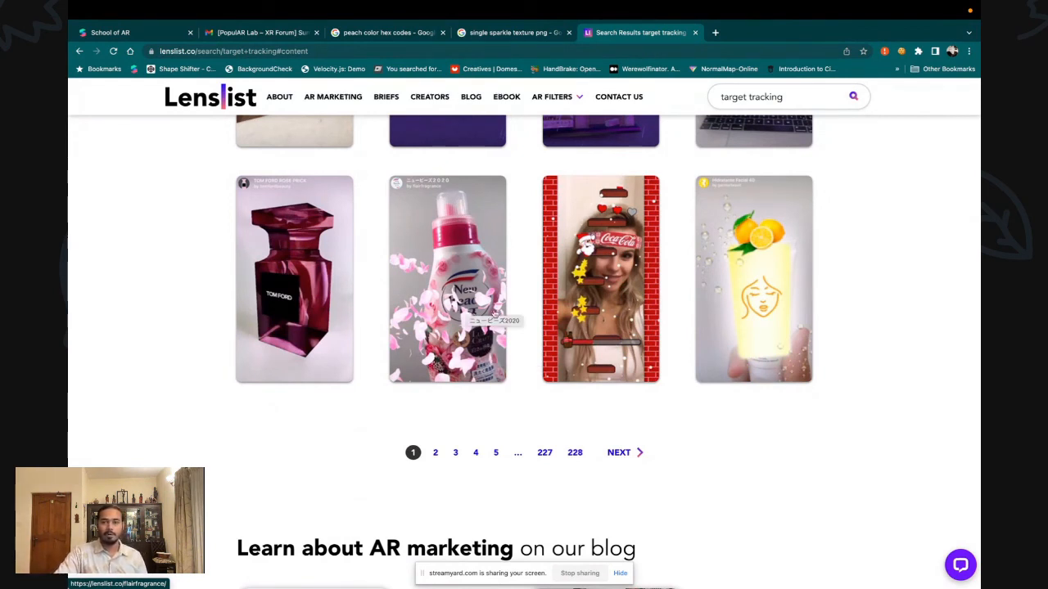
{"action": "scroll", "coordinate": [494, 335], "scroll_direction": "up", "scroll_amount": 4}
{"action": "scroll", "coordinate": [497, 314], "scroll_direction": "down", "scroll_amount": 5}
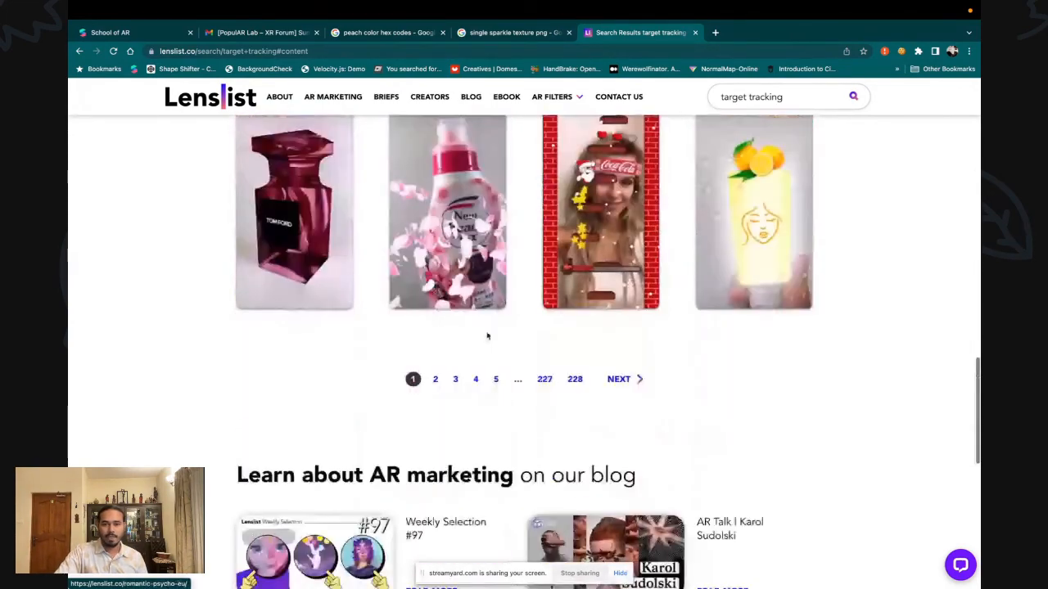
{"action": "scroll", "coordinate": [504, 442], "scroll_direction": "up", "scroll_amount": 6}
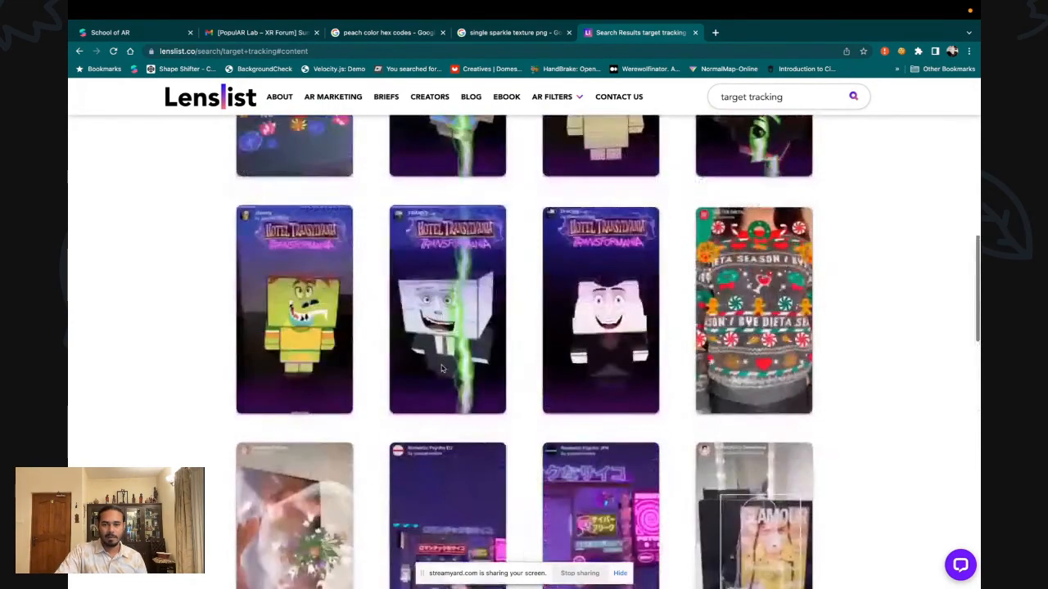
{"action": "scroll", "coordinate": [504, 460], "scroll_direction": "down", "scroll_amount": 6}
{"action": "scroll", "coordinate": [505, 460], "scroll_direction": "down", "scroll_amount": 2}
{"action": "scroll", "coordinate": [504, 426], "scroll_direction": "up", "scroll_amount": 8}
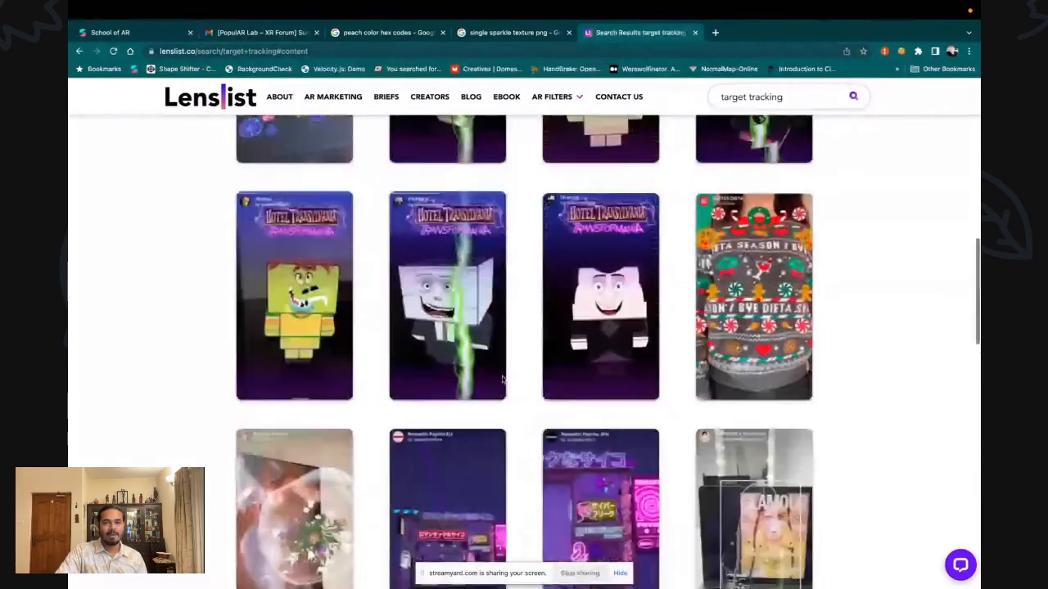
{"action": "scroll", "coordinate": [502, 379], "scroll_direction": "up", "scroll_amount": 5}
{"action": "scroll", "coordinate": [503, 378], "scroll_direction": "up", "scroll_amount": 2}
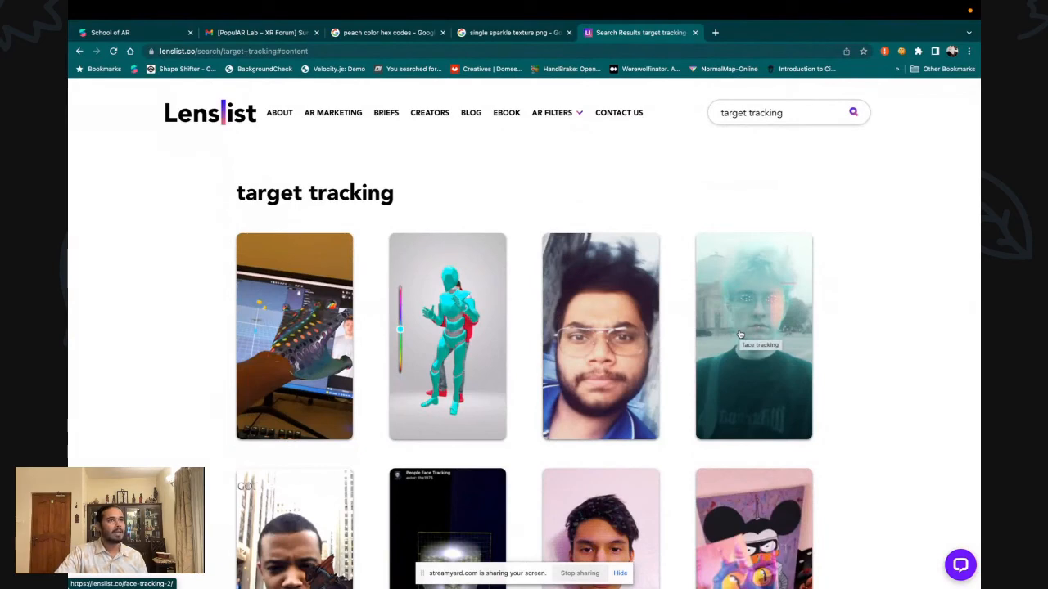
{"action": "scroll", "coordinate": [601, 377], "scroll_direction": "down", "scroll_amount": 5}
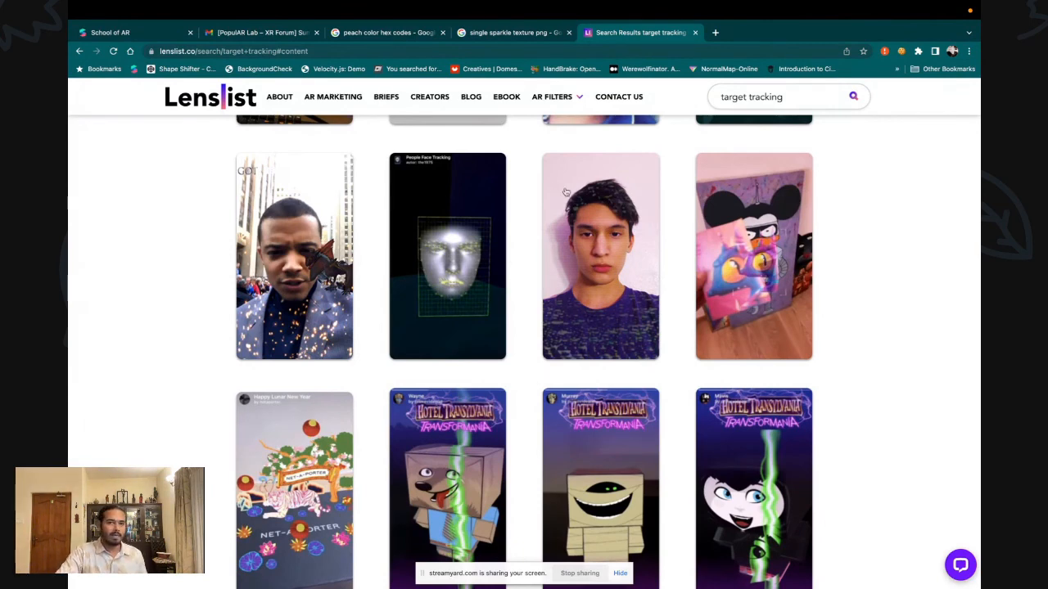
Open facebook.com in a new tab and go to the Spark AR Community group's discussion page
{"action": "left_click", "coordinate": [715, 32]}
{"action": "type", "text": "FACE"}
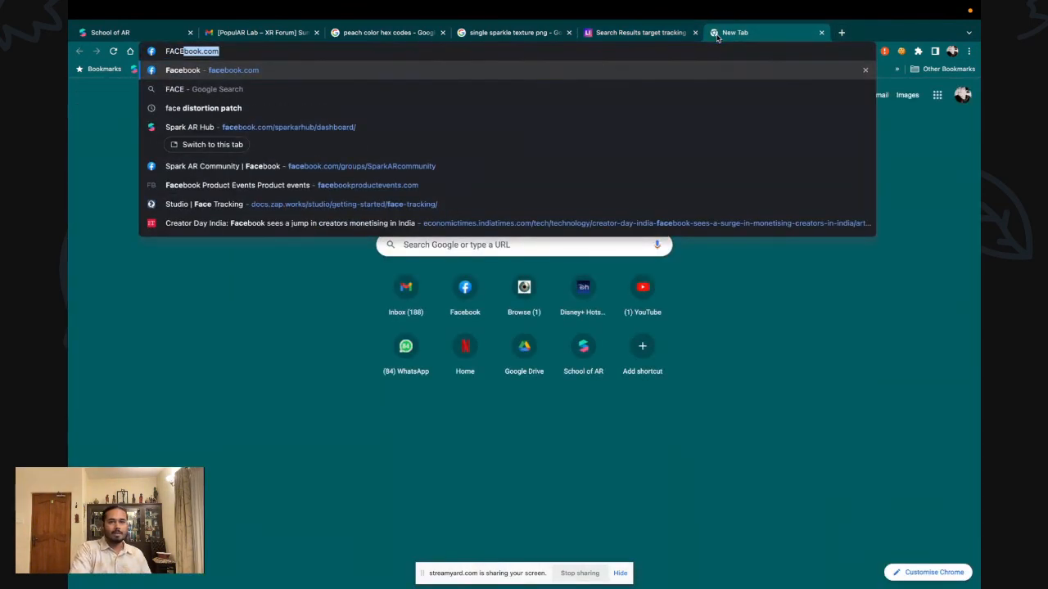
{"action": "key", "text": "Return"}
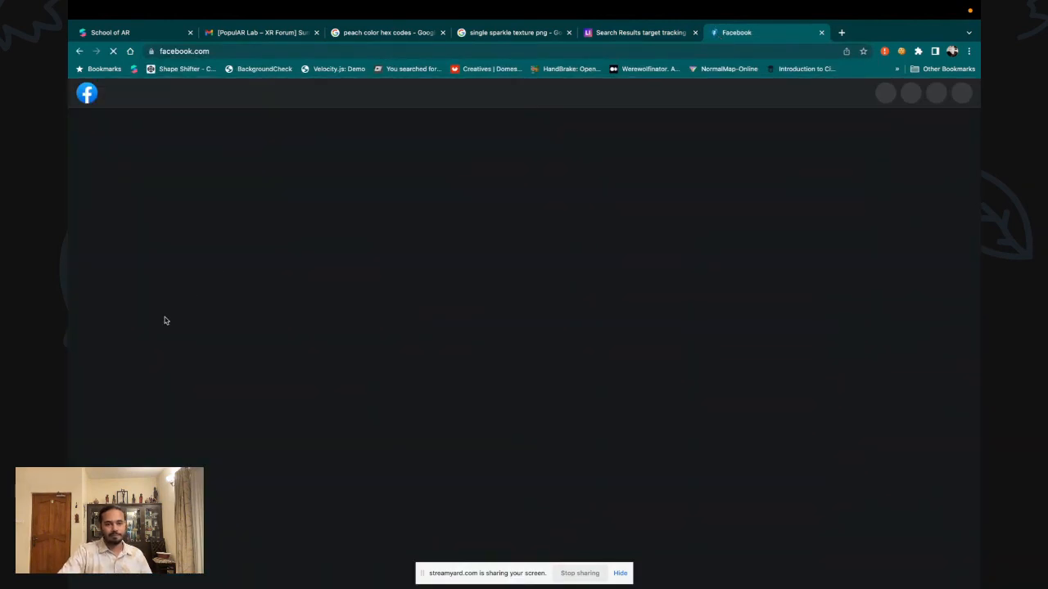
{"action": "left_click", "coordinate": [183, 377]}
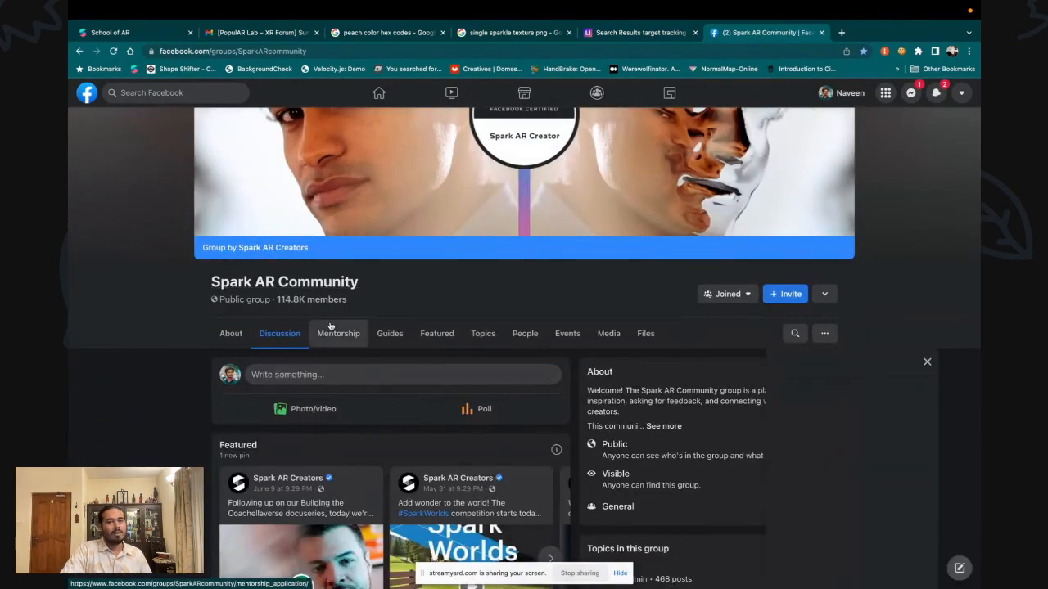
{"action": "scroll", "coordinate": [390, 430], "scroll_direction": "down", "scroll_amount": 1}
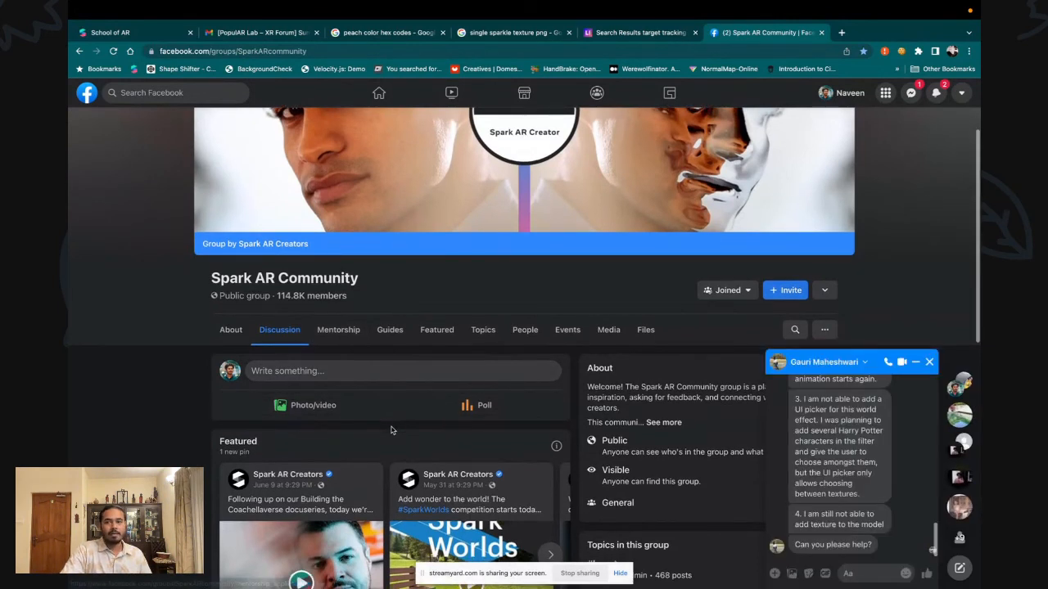
Search Facebook for the Reskilll X Spark AR Creators group, open it and look through its featured and newest posts
{"action": "scroll", "coordinate": [390, 431], "scroll_direction": "down", "scroll_amount": 1}
{"action": "left_click", "coordinate": [176, 92]}
{"action": "type", "text": "re"}
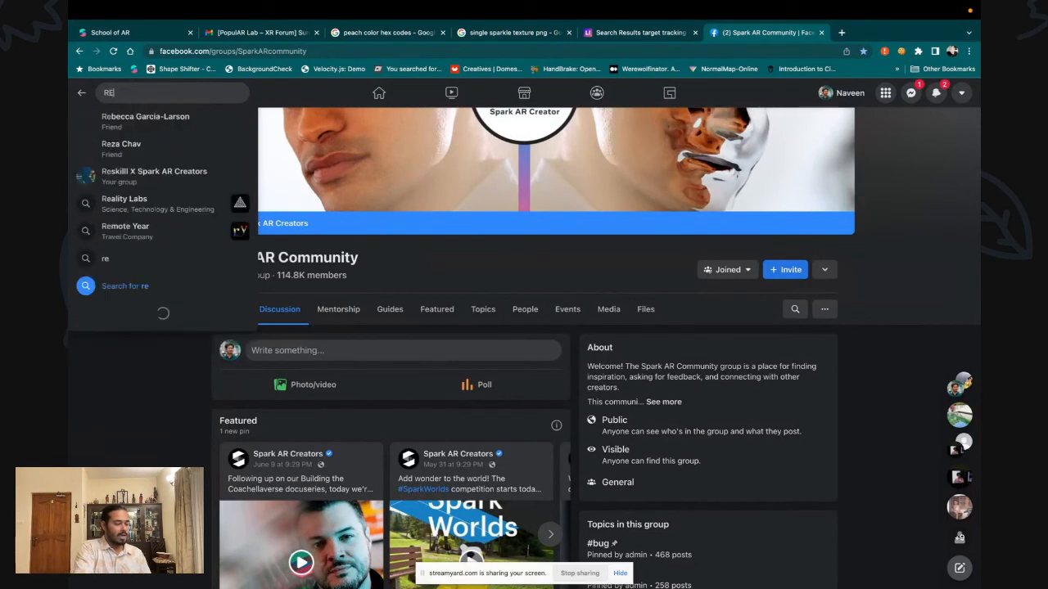
{"action": "type", "text": "ski"}
{"action": "left_click", "coordinate": [180, 120]}
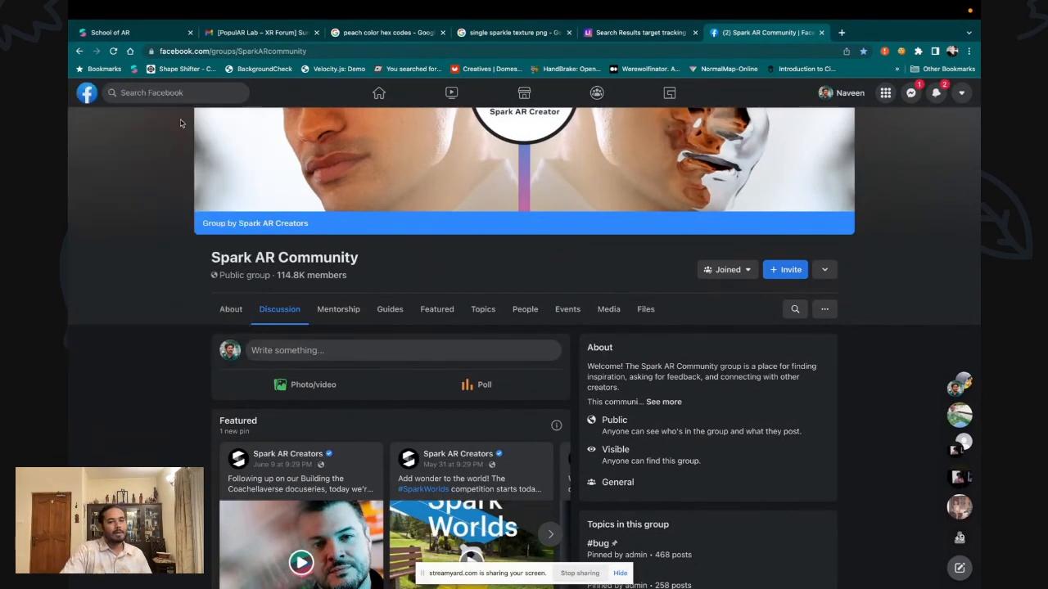
{"action": "scroll", "coordinate": [364, 391], "scroll_direction": "down", "scroll_amount": 2}
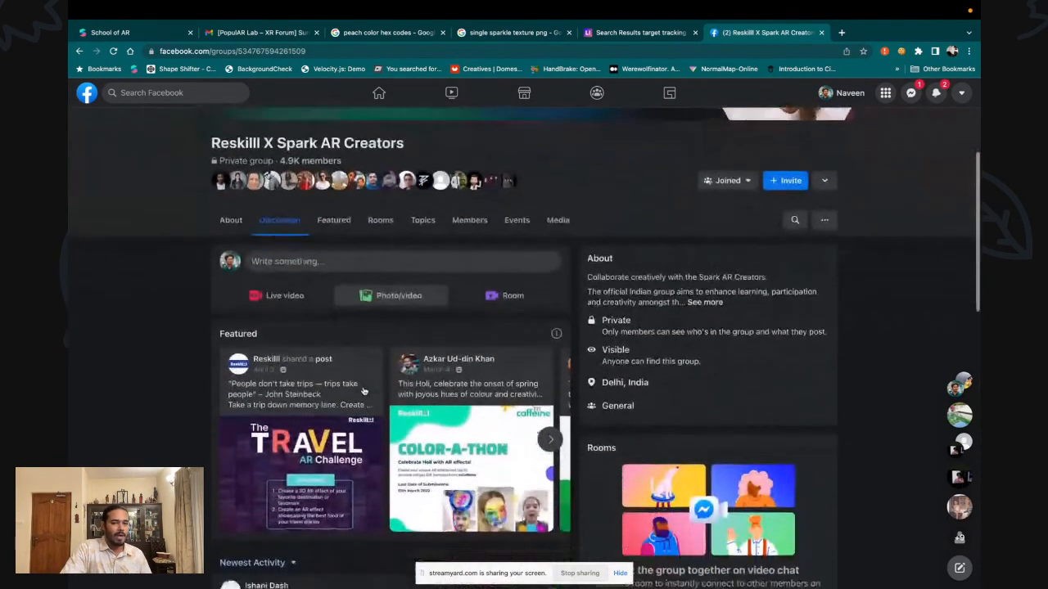
{"action": "scroll", "coordinate": [371, 355], "scroll_direction": "down", "scroll_amount": 3}
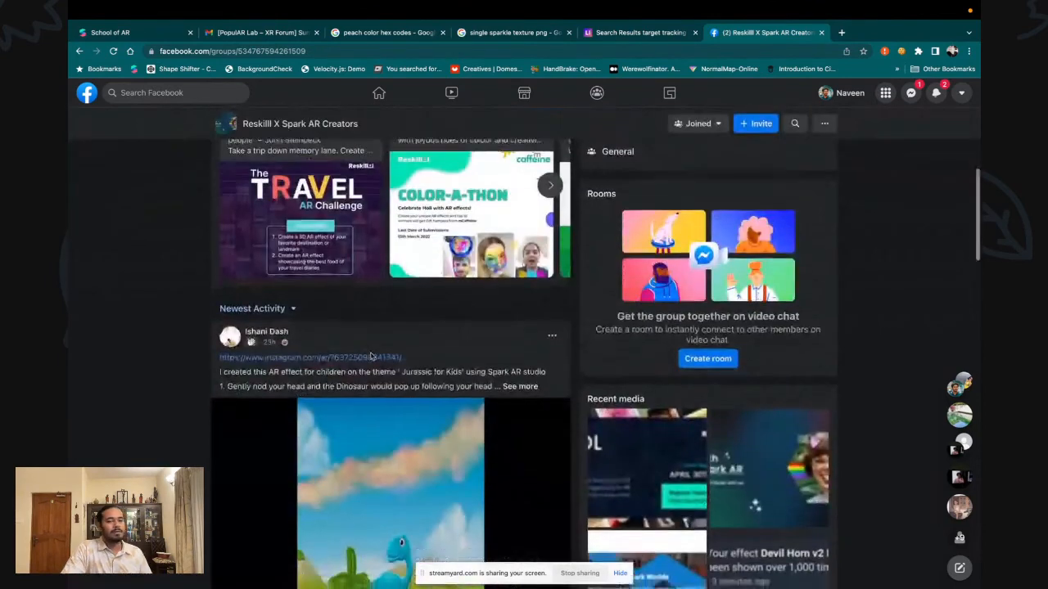
{"action": "scroll", "coordinate": [376, 360], "scroll_direction": "down", "scroll_amount": 2}
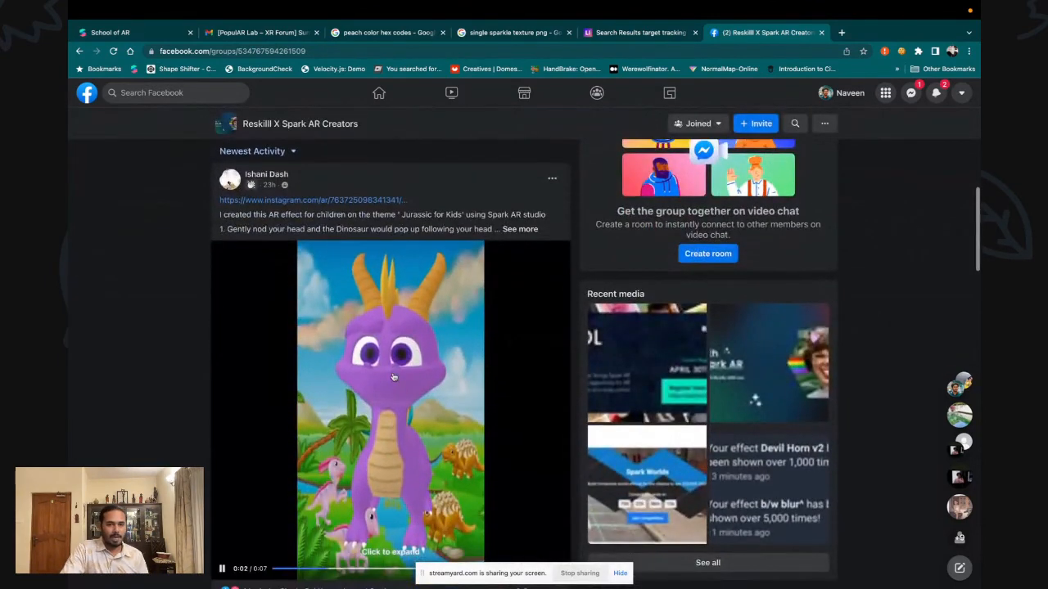
{"action": "scroll", "coordinate": [393, 377], "scroll_direction": "down", "scroll_amount": 1}
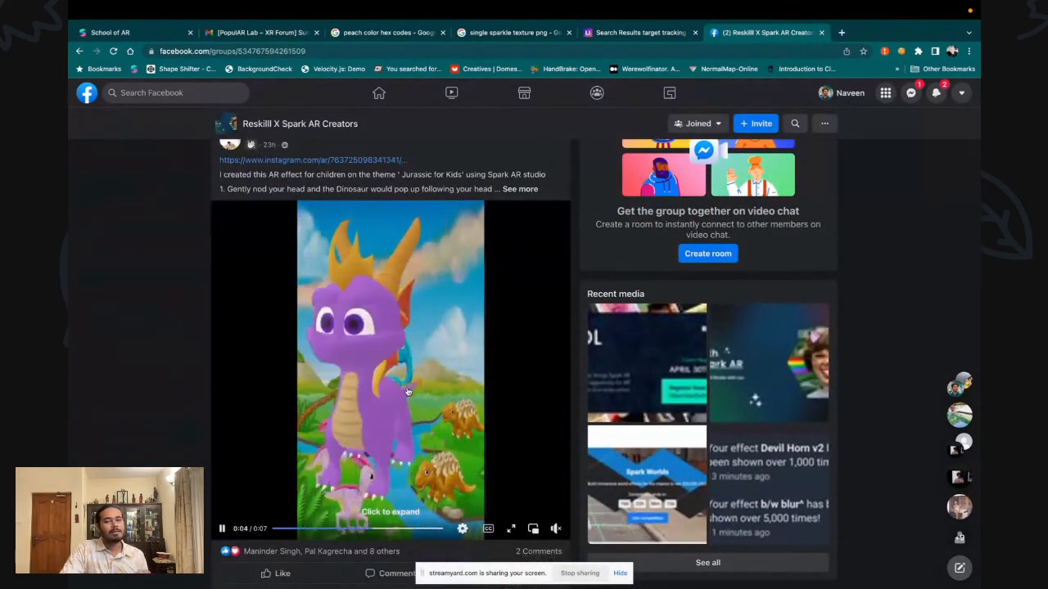
Return to Lenslist's target tracking results and browse further down for more example effects
{"action": "left_click", "coordinate": [659, 33]}
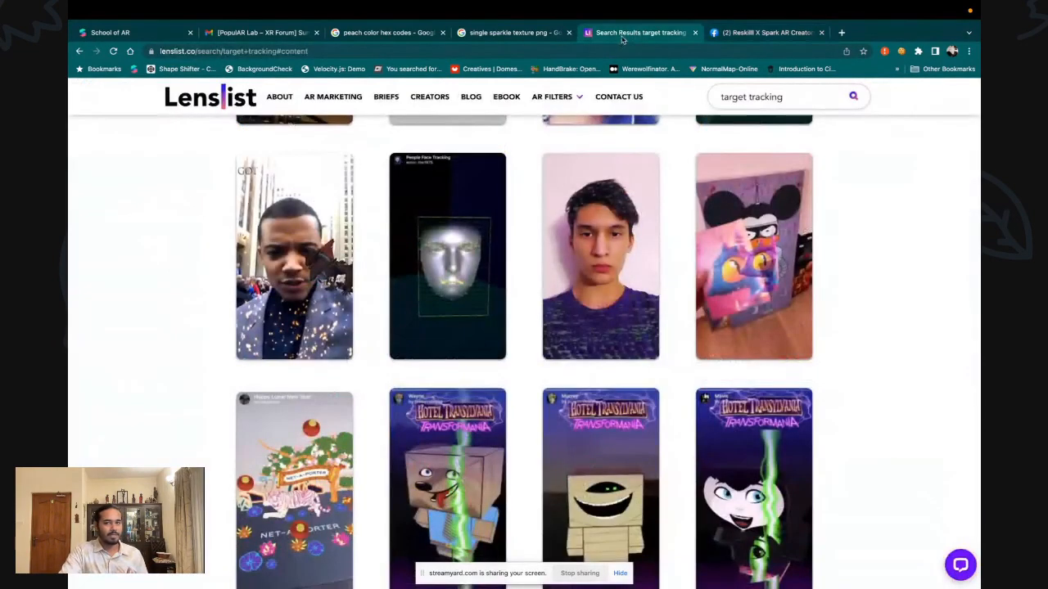
{"action": "scroll", "coordinate": [602, 229], "scroll_direction": "up", "scroll_amount": 5}
{"action": "scroll", "coordinate": [602, 230], "scroll_direction": "down", "scroll_amount": 8}
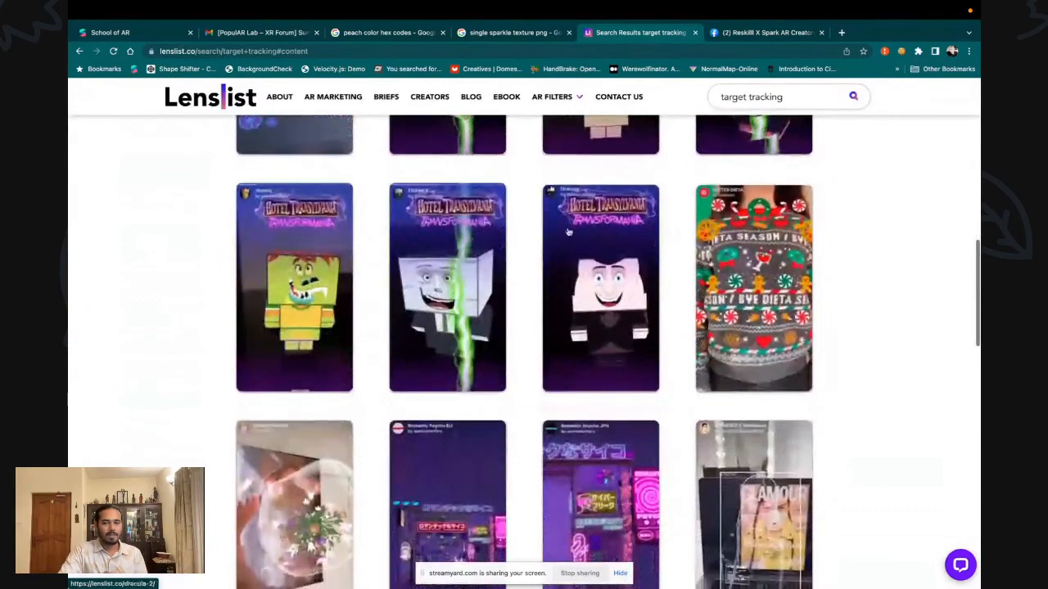
{"action": "scroll", "coordinate": [602, 229], "scroll_direction": "down", "scroll_amount": 4}
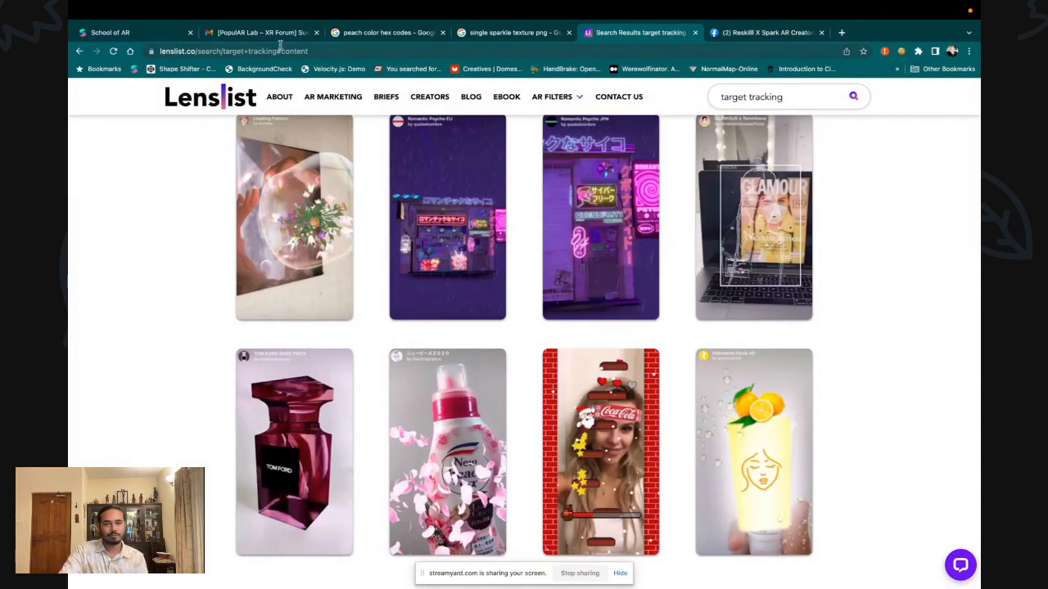
Switch to Spark AR Studio, then save and close the Thumbs Up Unfinished Project
{"action": "left_click", "coordinate": [504, 33]}
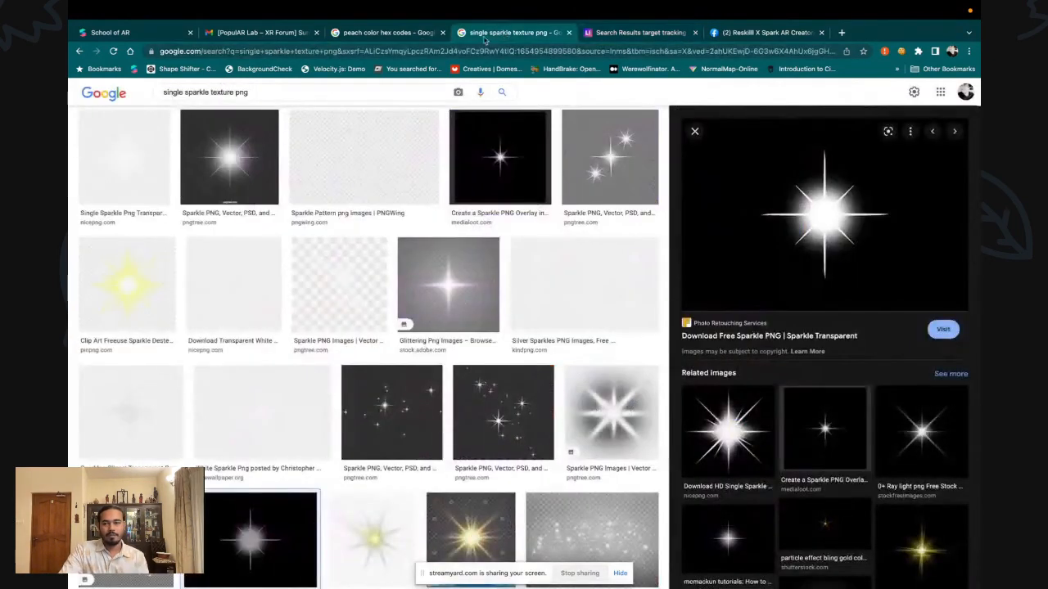
{"action": "key", "text": "ctrl+Left"}
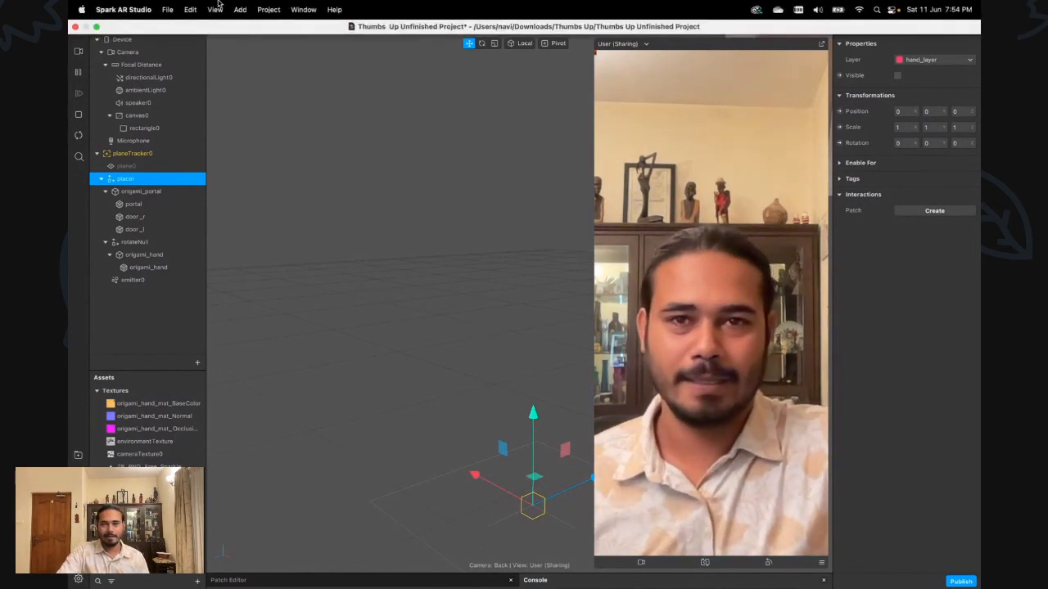
{"action": "left_click", "coordinate": [167, 9]}
{"action": "left_click", "coordinate": [173, 127]}
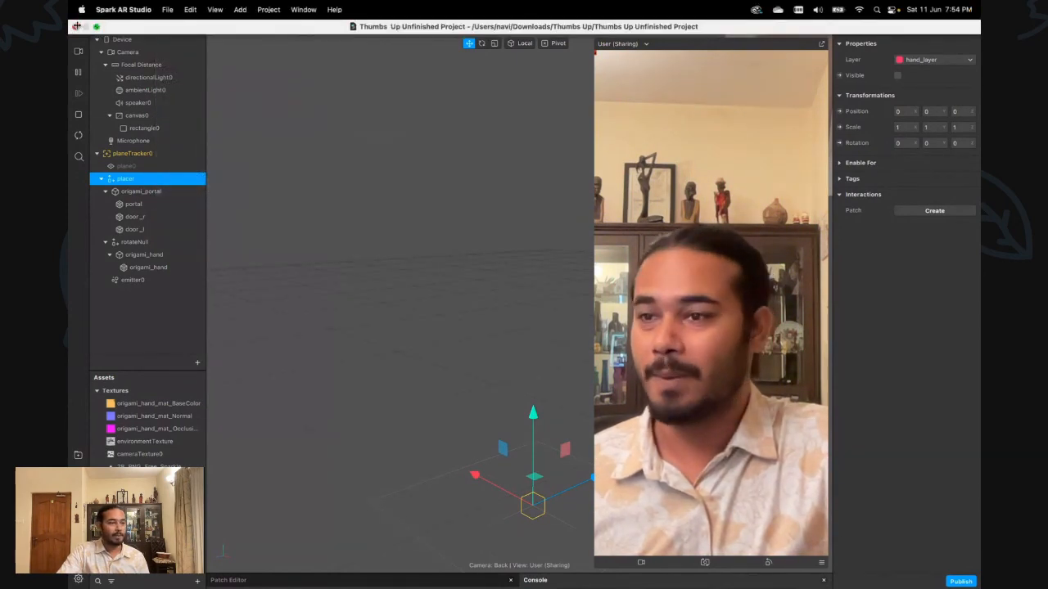
{"action": "left_click", "coordinate": [76, 26]}
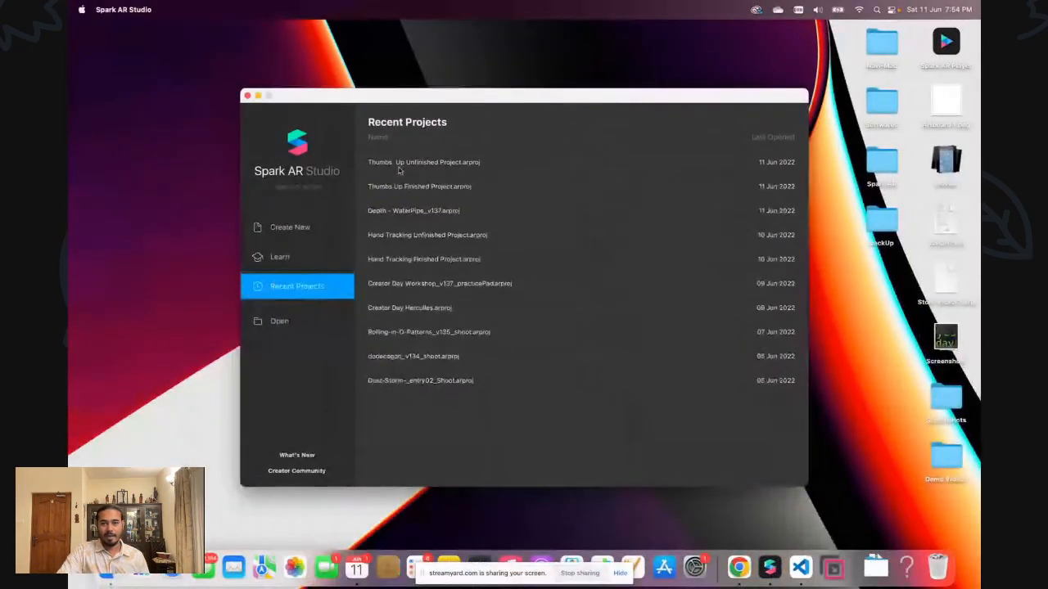
Create a new blank project in a full-screen window and add a Rectangle to the scene
{"action": "left_click", "coordinate": [321, 228]}
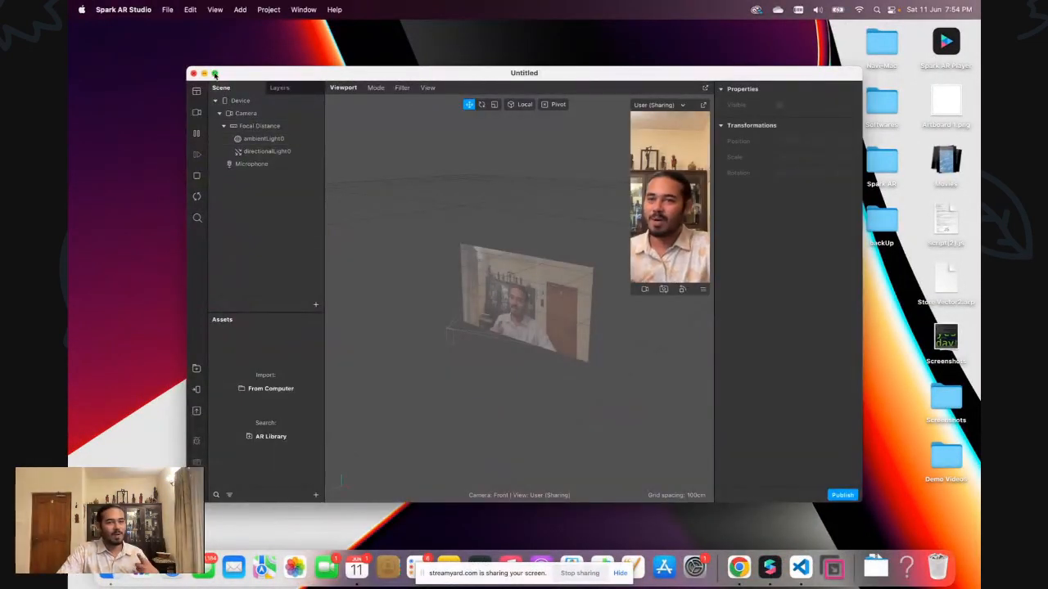
{"action": "left_click", "coordinate": [216, 72]}
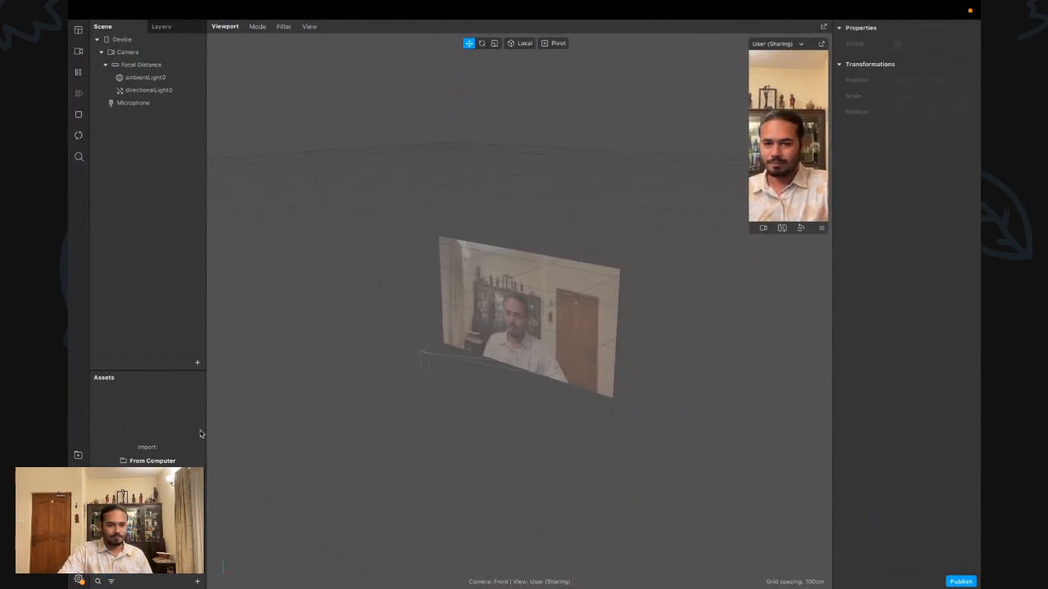
{"action": "left_click", "coordinate": [197, 363]}
{"action": "type", "text": "REC"}
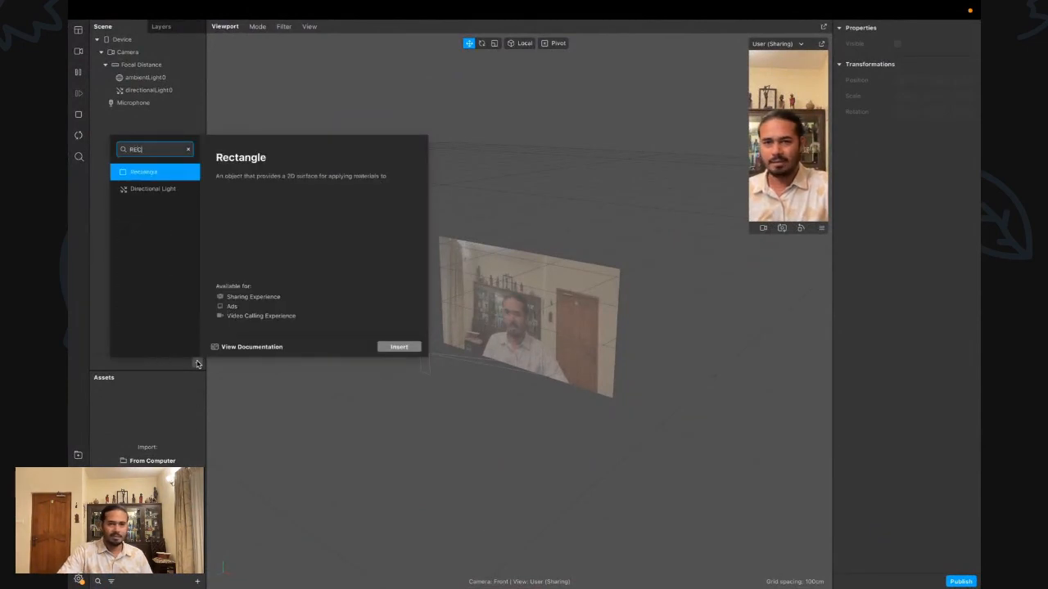
{"action": "key", "text": "Return"}
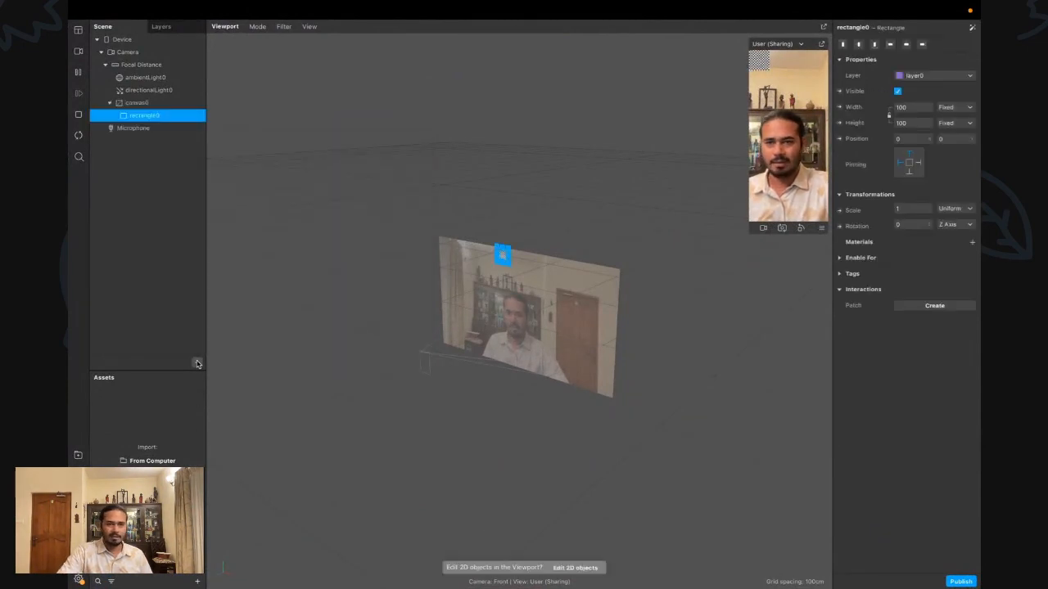
Set the rectangle's width and height to 100 Relative so it covers the whole screen
{"action": "left_click", "coordinate": [910, 108]}
{"action": "left_click", "coordinate": [913, 123]}
{"action": "left_click", "coordinate": [913, 124]}
{"action": "left_click", "coordinate": [913, 140]}
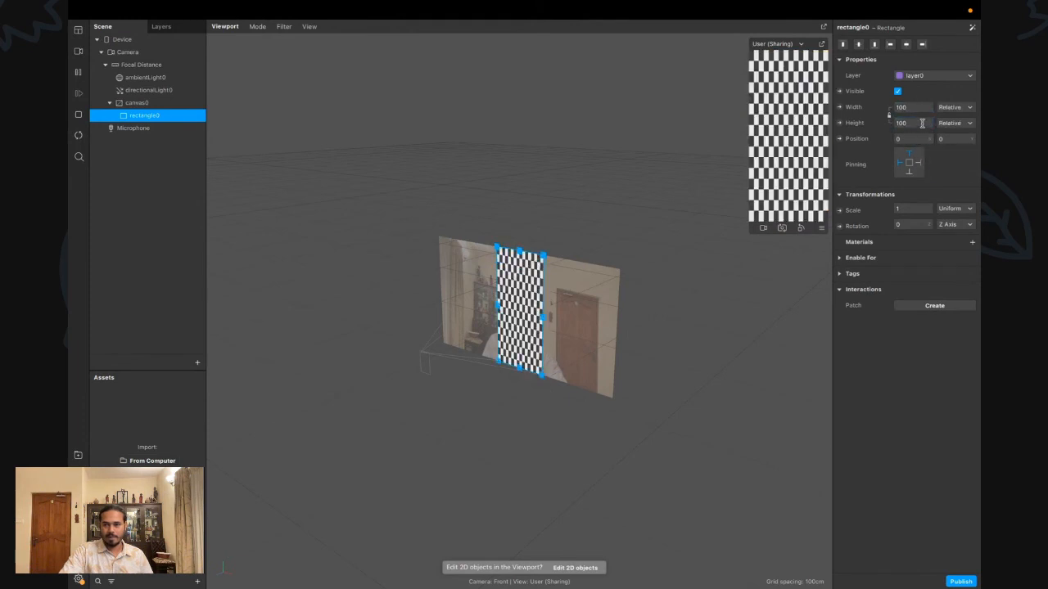
Give the rectangle a new material with the Flat shader type, create its diffuse texture patch and enlarge the Patch Editor
{"action": "left_click", "coordinate": [972, 241]}
{"action": "left_click", "coordinate": [916, 258]}
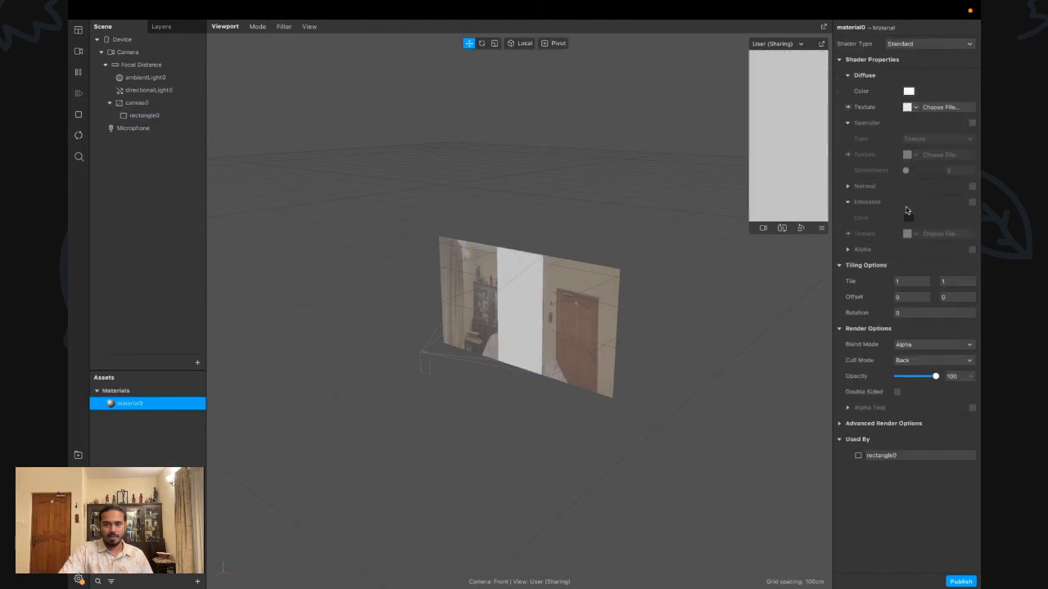
{"action": "left_click", "coordinate": [915, 43]}
{"action": "left_click", "coordinate": [919, 51]}
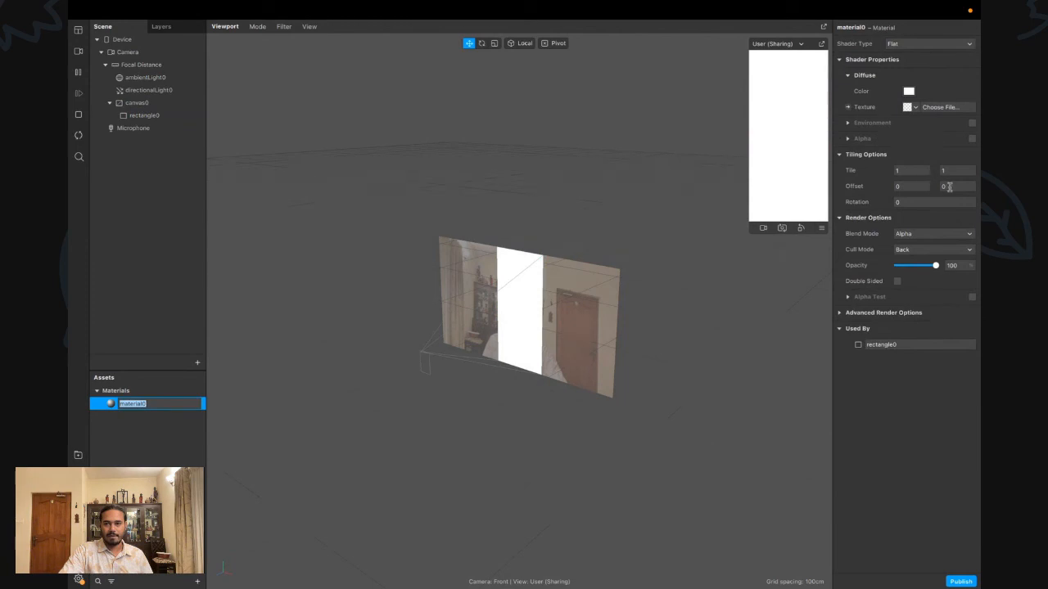
{"action": "left_click", "coordinate": [847, 108]}
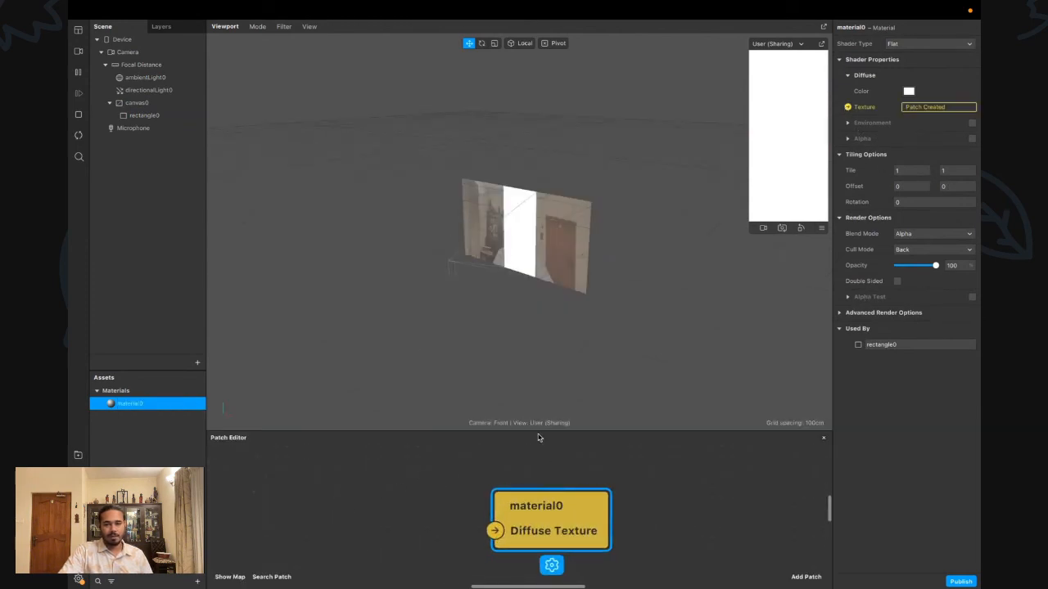
{"action": "left_click_drag", "start_coordinate": [540, 429], "coordinate": [539, 278]}
Import the Simple Kira patch from the recent AR Library items and place it in the Patch Editor beside the material patch
{"action": "left_click", "coordinate": [196, 581]}
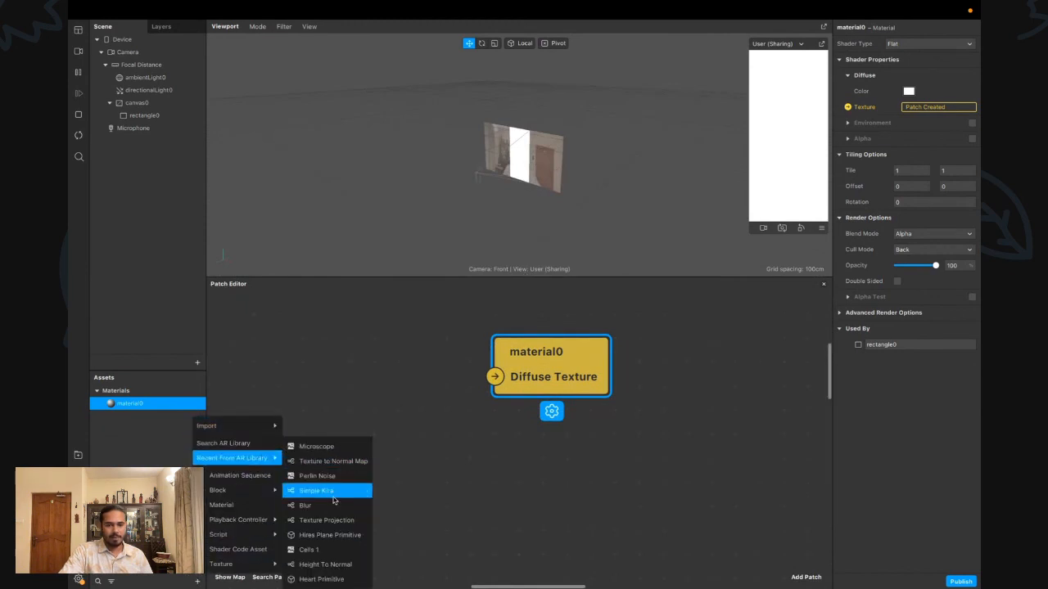
{"action": "left_click", "coordinate": [377, 500]}
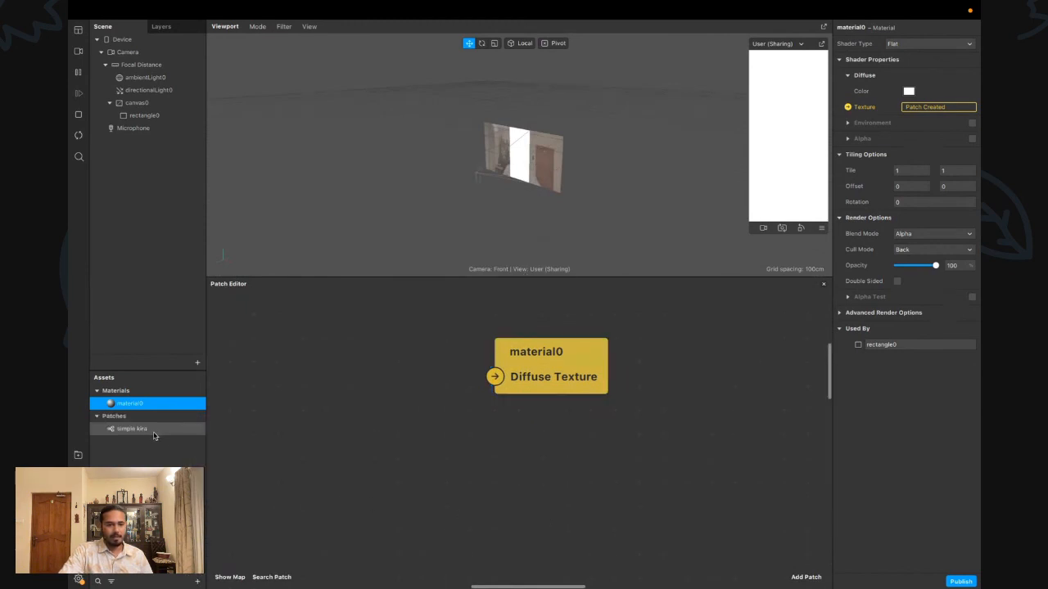
{"action": "left_click_drag", "start_coordinate": [156, 434], "coordinate": [419, 421]}
{"action": "left_click", "coordinate": [586, 357]}
{"action": "left_click_drag", "start_coordinate": [586, 357], "coordinate": [755, 357]}
{"action": "scroll", "coordinate": [458, 442], "scroll_direction": "down", "scroll_amount": 2}
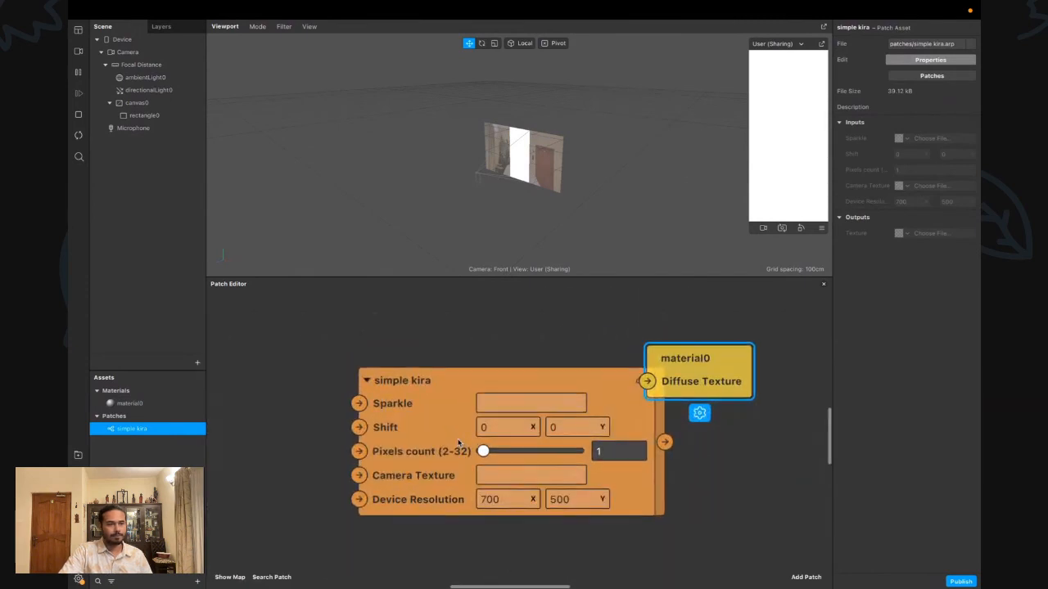
Space the simple kira patch and the material0 patch apart so they no longer overlap
{"action": "mouse_move", "coordinate": [469, 4]}
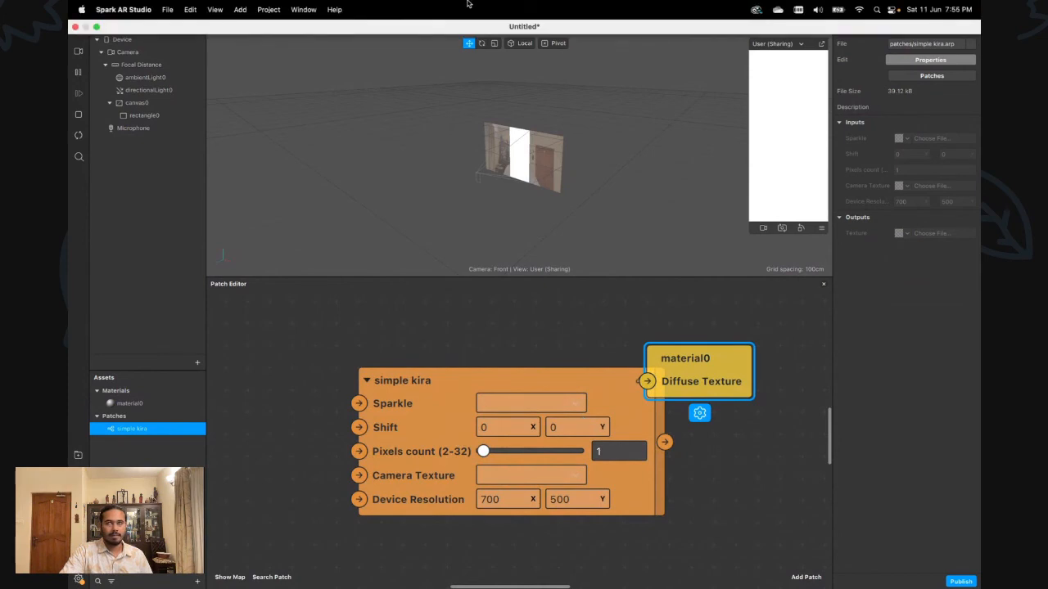
{"action": "key", "text": "ctrl+Right"}
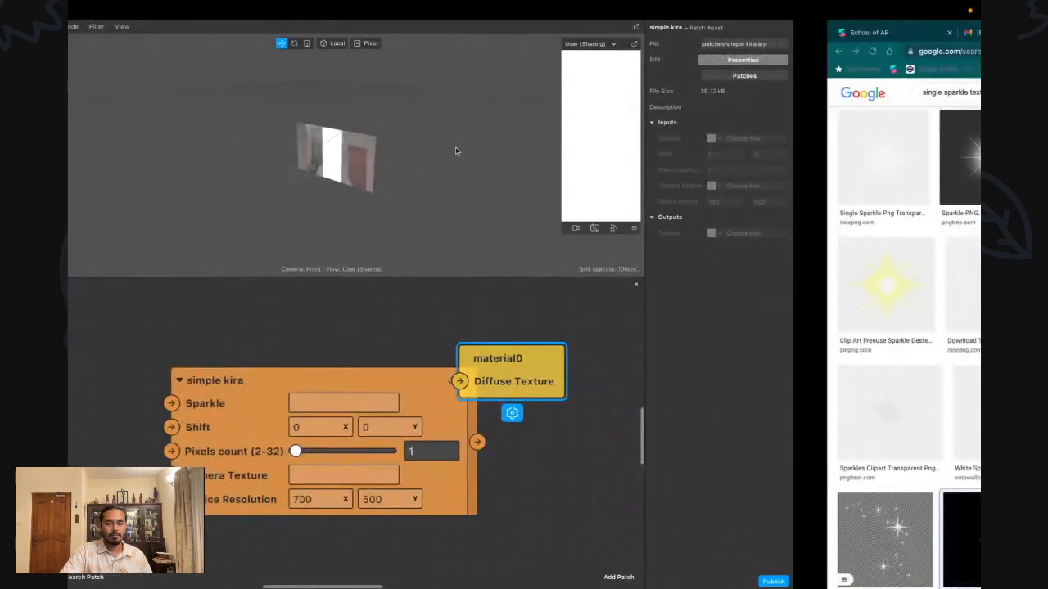
{"action": "key", "text": "ctrl+Left"}
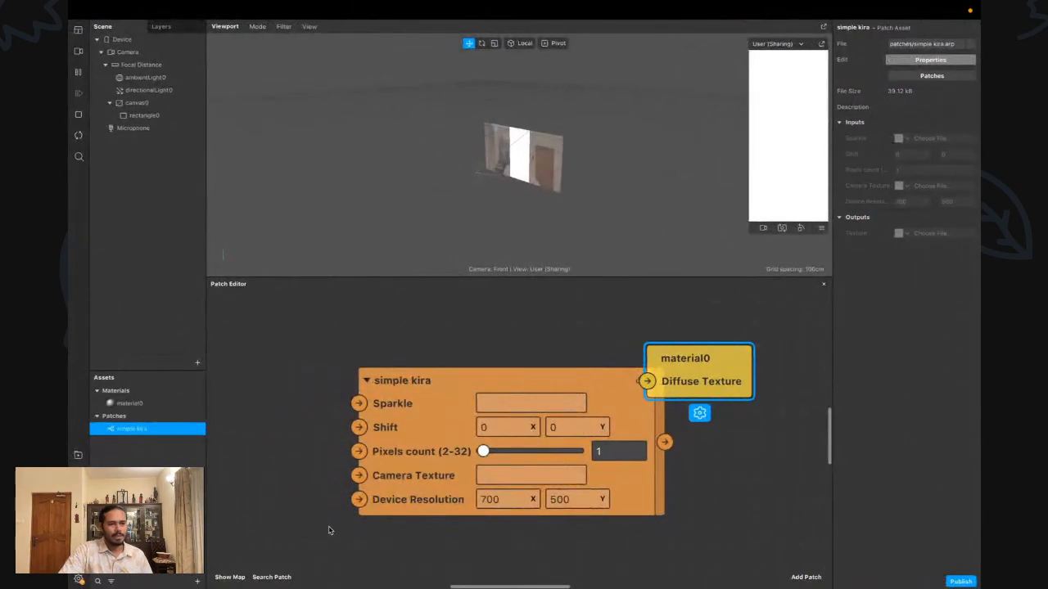
{"action": "left_click_drag", "start_coordinate": [551, 381], "coordinate": [486, 342]}
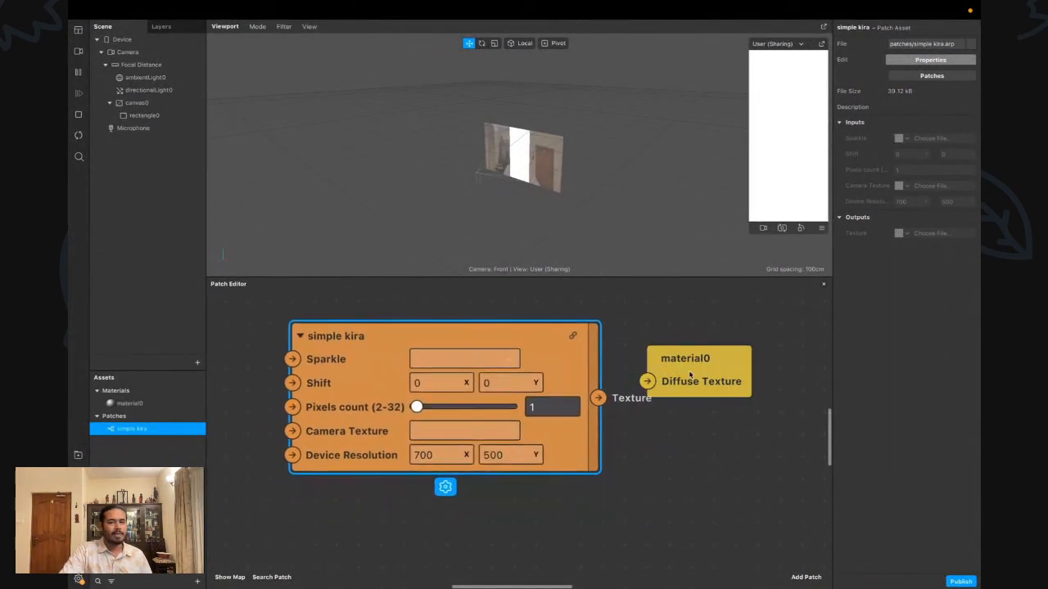
{"action": "left_click_drag", "start_coordinate": [722, 361], "coordinate": [733, 347]}
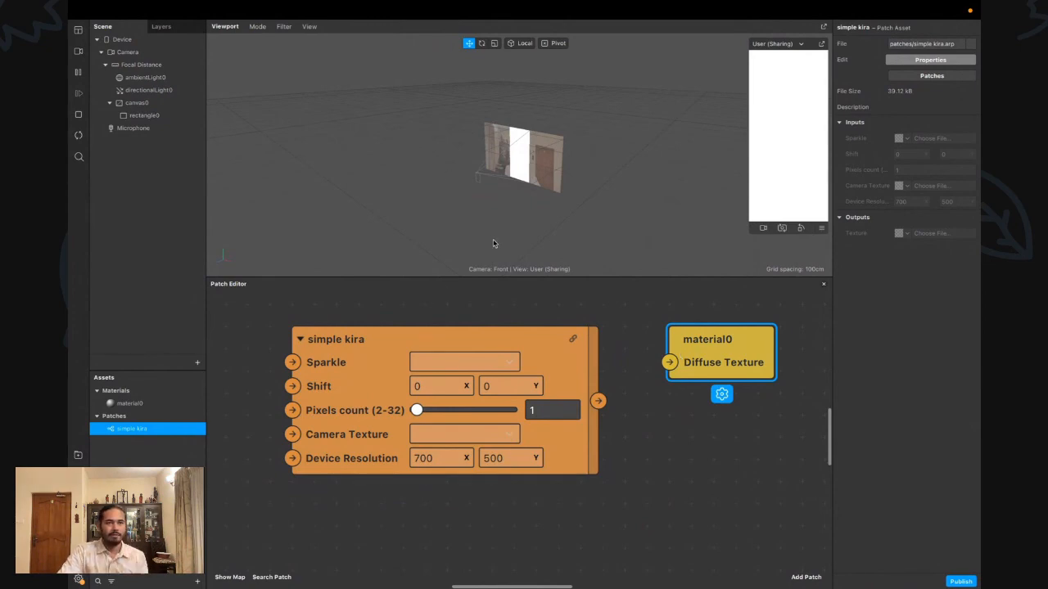
{"action": "key", "text": "ctrl+Right"}
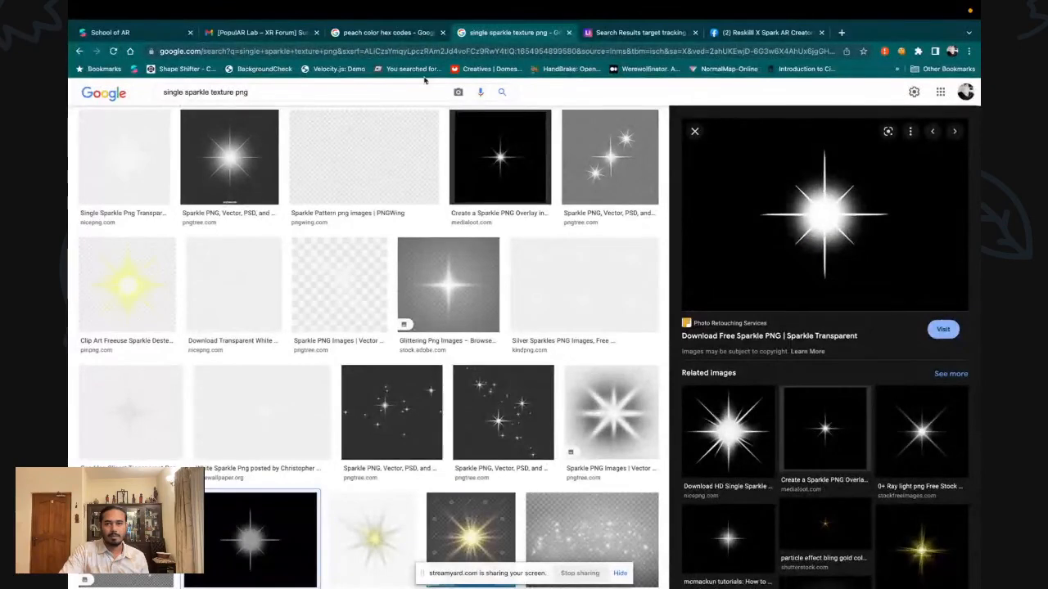
{"action": "key", "text": "ctrl+Left"}
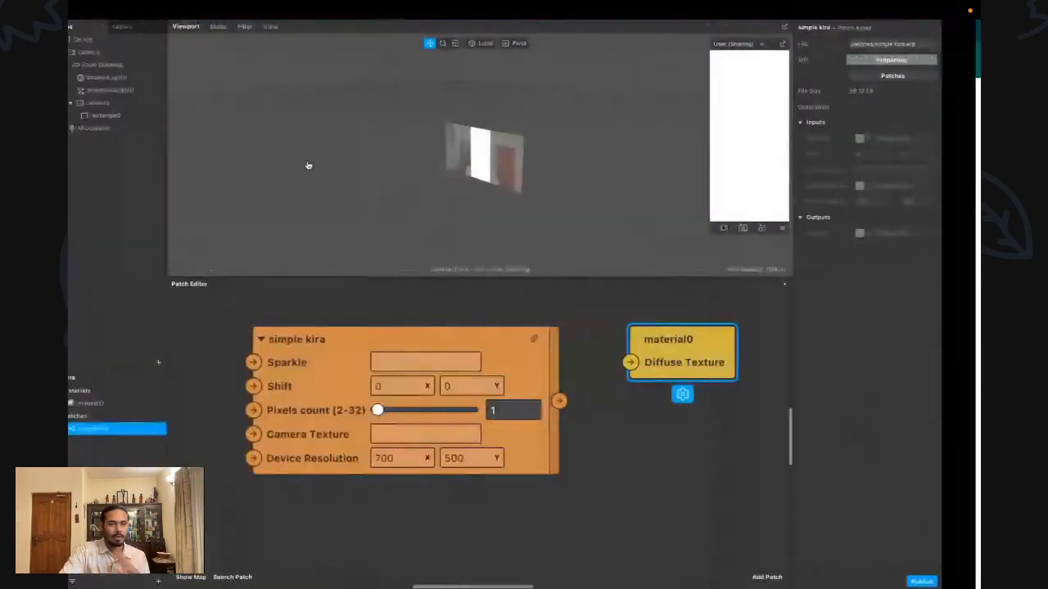
Add a Shader Render Pass patch fed by the simple kira patch's Texture output
{"action": "left_click", "coordinate": [324, 471]}
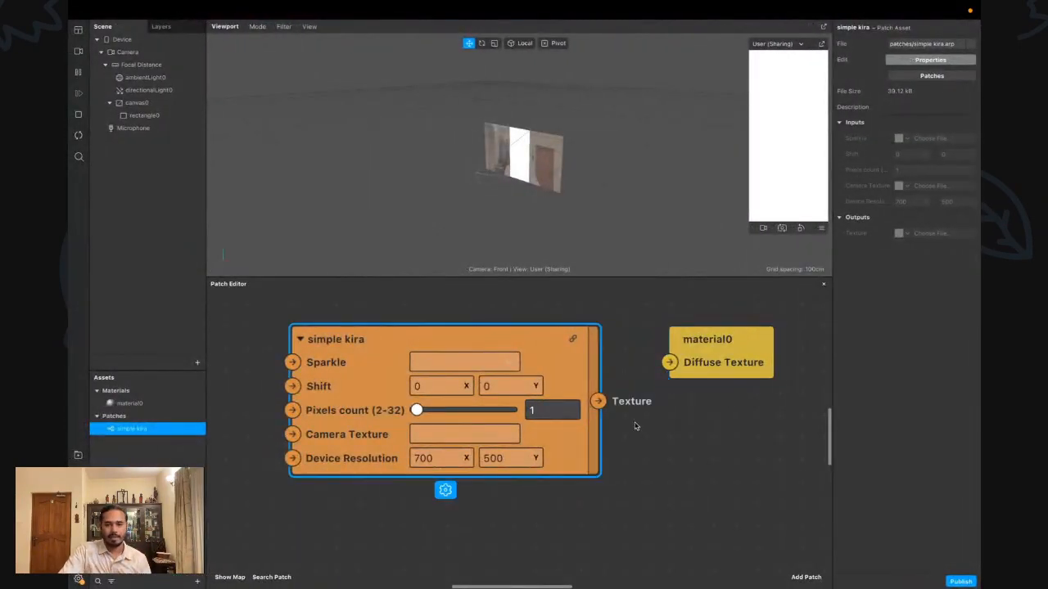
{"action": "scroll", "coordinate": [610, 409], "scroll_direction": "left", "scroll_amount": 3}
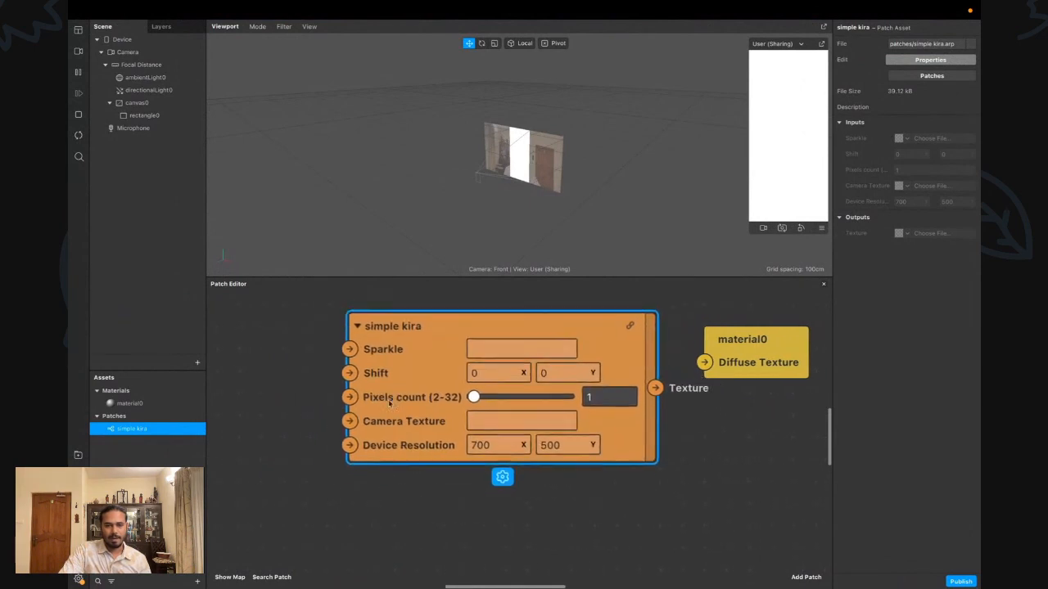
{"action": "left_click", "coordinate": [642, 447]}
{"action": "left_click_drag", "start_coordinate": [632, 410], "coordinate": [665, 453]}
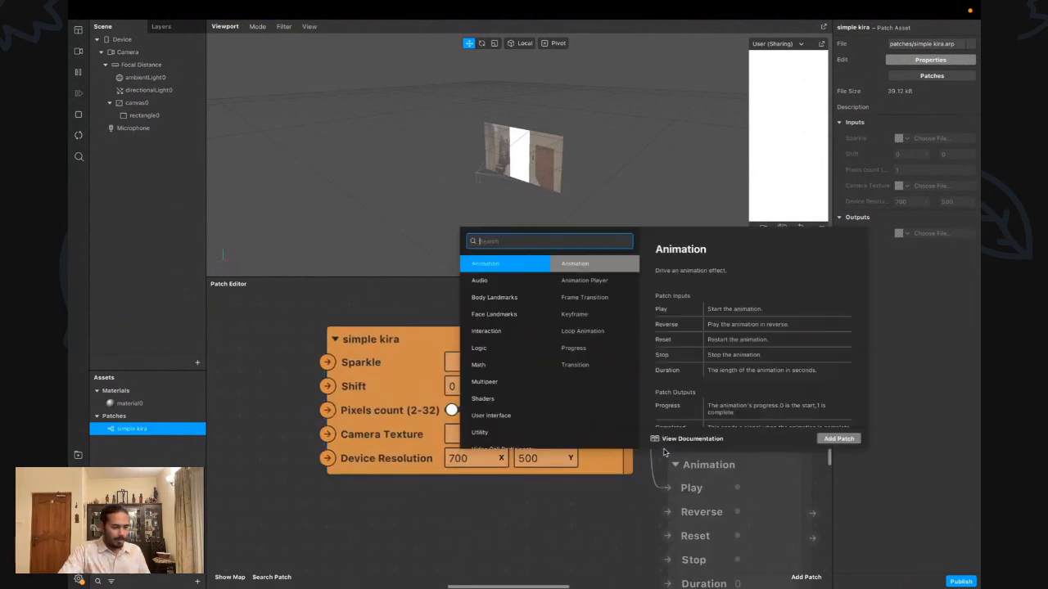
{"action": "type", "text": "SHA"}
{"action": "key", "text": "Down"}
{"action": "key", "text": "Return"}
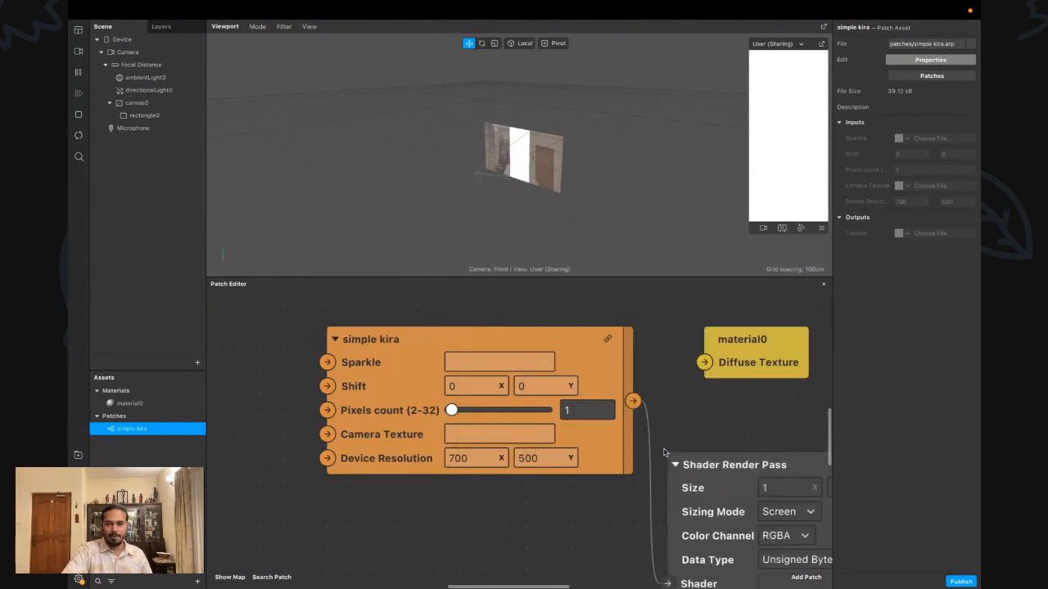
Connect the simple kira patch's Texture output to material0's Diffuse Texture input and enlarge the Patch Editor
{"action": "scroll", "coordinate": [665, 452], "scroll_direction": "right", "scroll_amount": 4}
{"action": "left_click_drag", "start_coordinate": [700, 579], "coordinate": [694, 544]}
{"action": "left_click", "coordinate": [714, 569]}
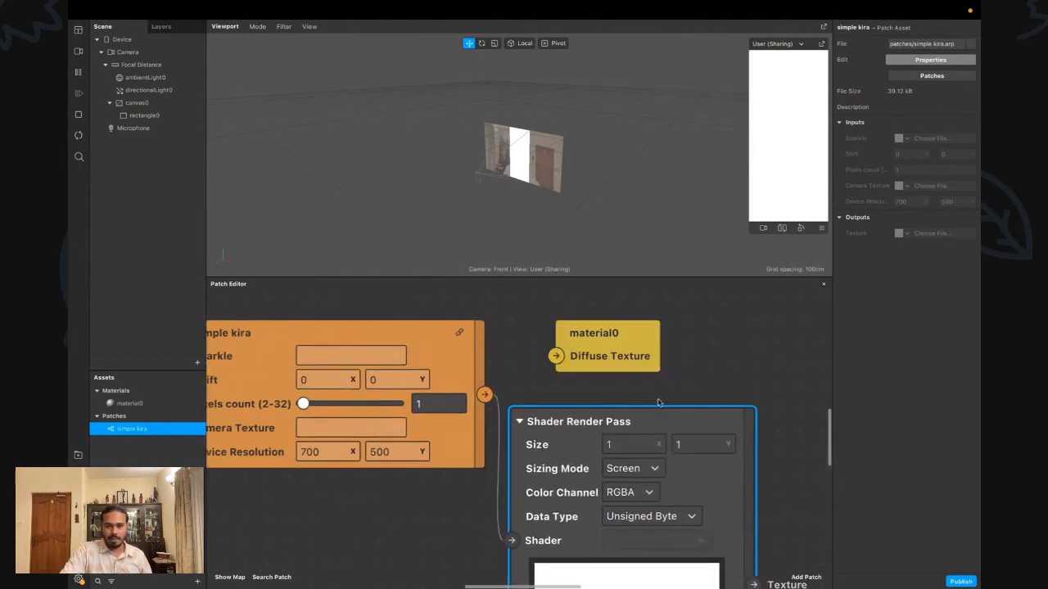
{"action": "left_click_drag", "start_coordinate": [484, 394], "coordinate": [553, 356]}
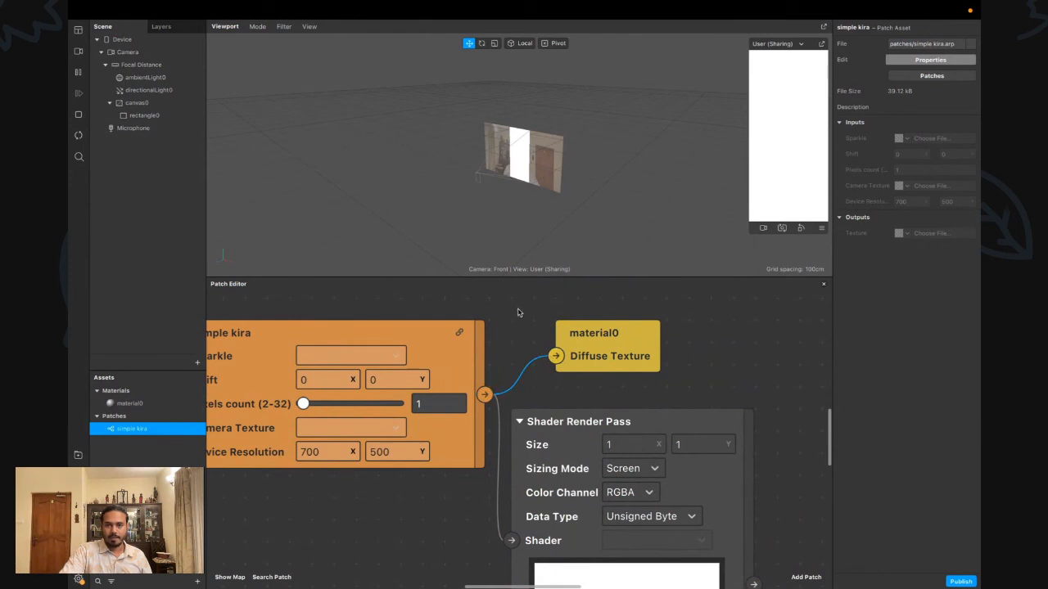
{"action": "left_click_drag", "start_coordinate": [523, 282], "coordinate": [519, 167]}
{"action": "scroll", "coordinate": [451, 365], "scroll_direction": "left", "scroll_amount": 3}
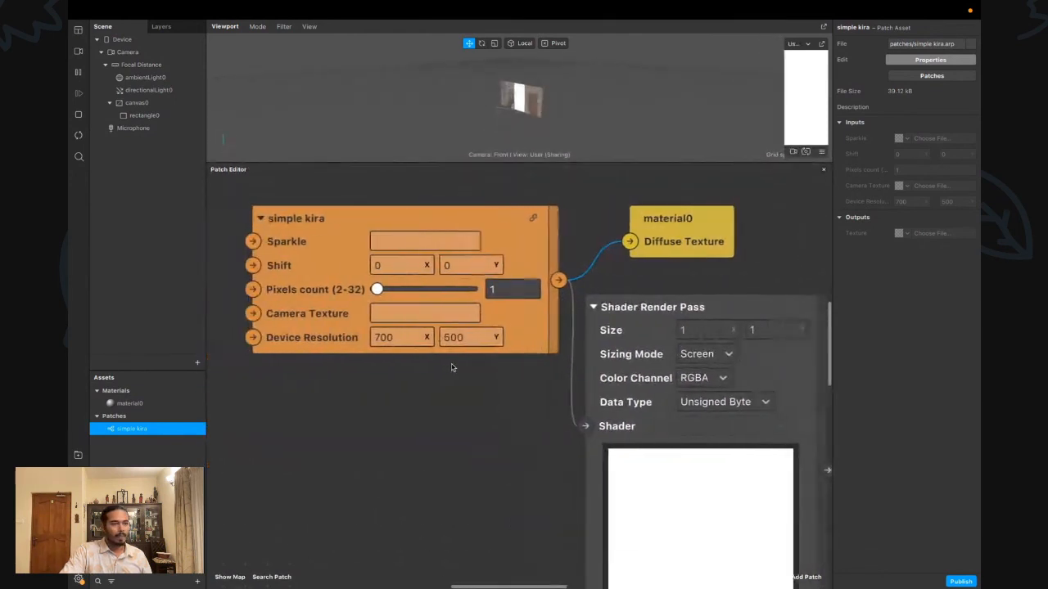
Set the simple kira patch's Pixels count to about 9.57 and its Shift to 1 on both X and Y
{"action": "scroll", "coordinate": [450, 367], "scroll_direction": "left", "scroll_amount": 2}
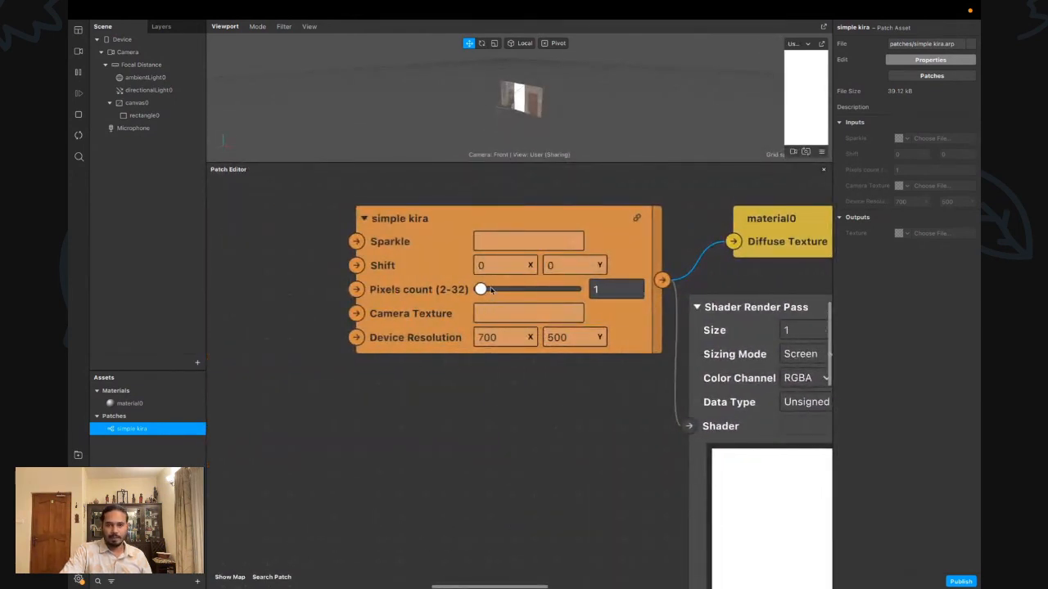
{"action": "left_click_drag", "start_coordinate": [491, 290], "coordinate": [505, 288]}
{"action": "scroll", "coordinate": [505, 289], "scroll_direction": "left", "scroll_amount": 1}
{"action": "left_click", "coordinate": [536, 265]}
{"action": "type", "text": "1"}
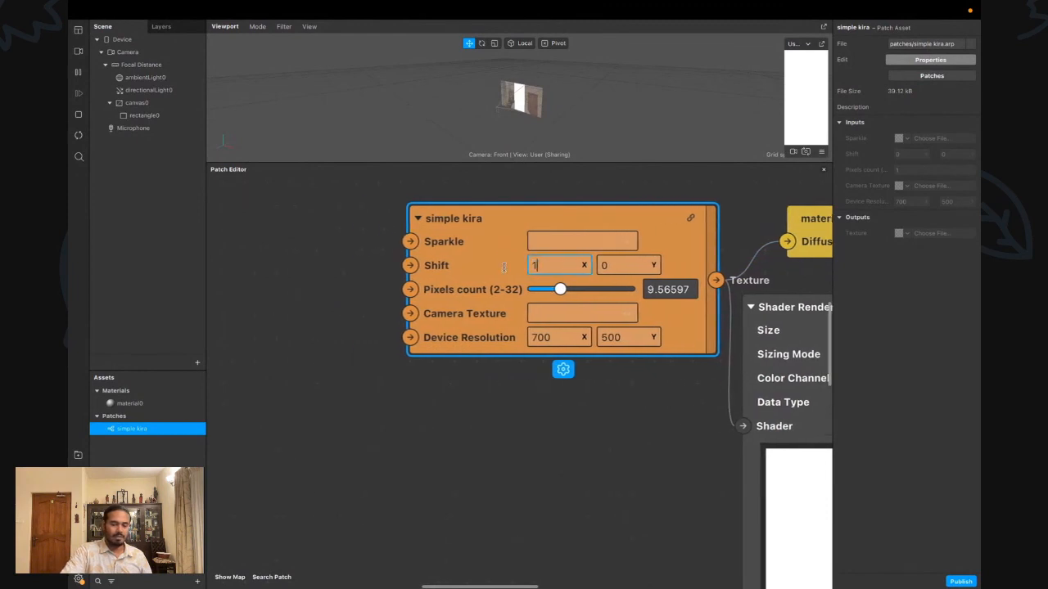
{"action": "key", "text": "Tab"}
{"action": "type", "text": "1"}
{"action": "key", "text": "Return"}
{"action": "left_click", "coordinate": [425, 394]}
{"action": "scroll", "coordinate": [433, 428], "scroll_direction": "down", "scroll_amount": 1}
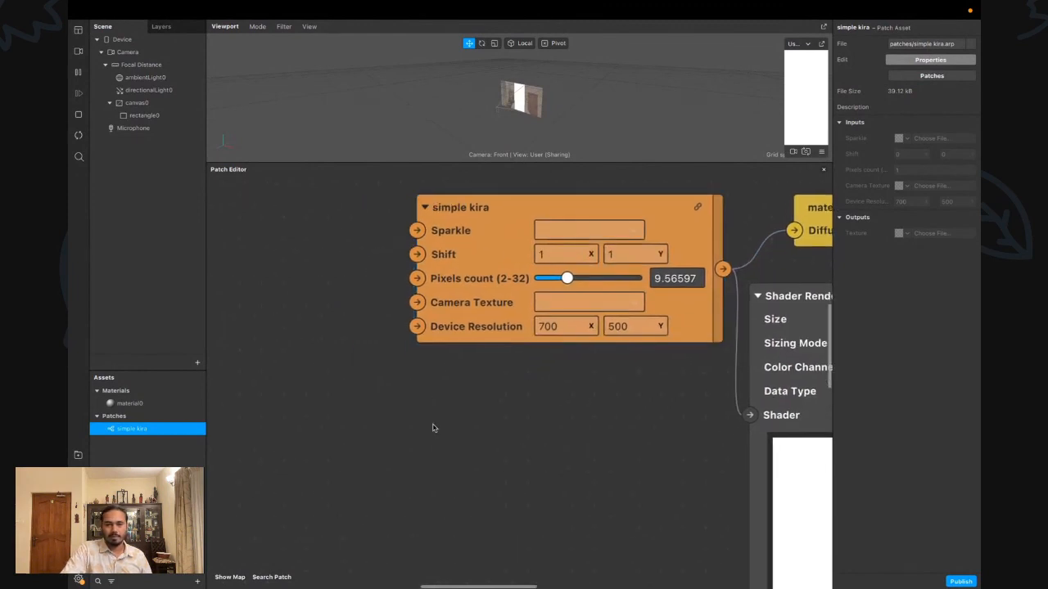
Extract the camera's texture, place it as a patch and connect its RGBA output to simple kira's Camera Texture input
{"action": "left_click", "coordinate": [164, 52]}
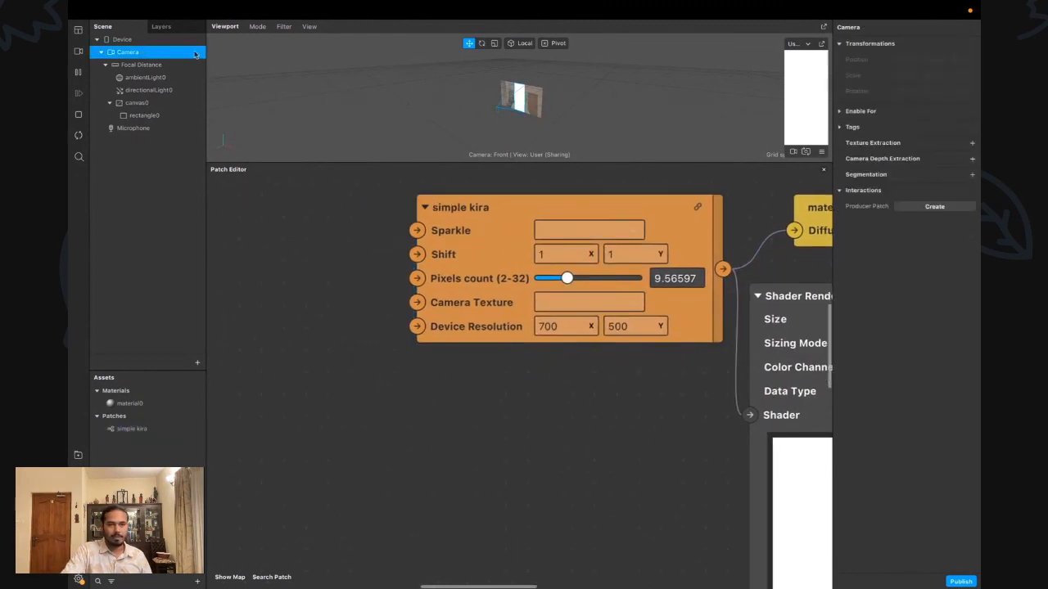
{"action": "left_click", "coordinate": [972, 144]}
{"action": "left_click", "coordinate": [138, 454]}
{"action": "left_click_drag", "start_coordinate": [361, 303], "coordinate": [299, 442]}
{"action": "left_click_drag", "start_coordinate": [359, 364], "coordinate": [417, 303]}
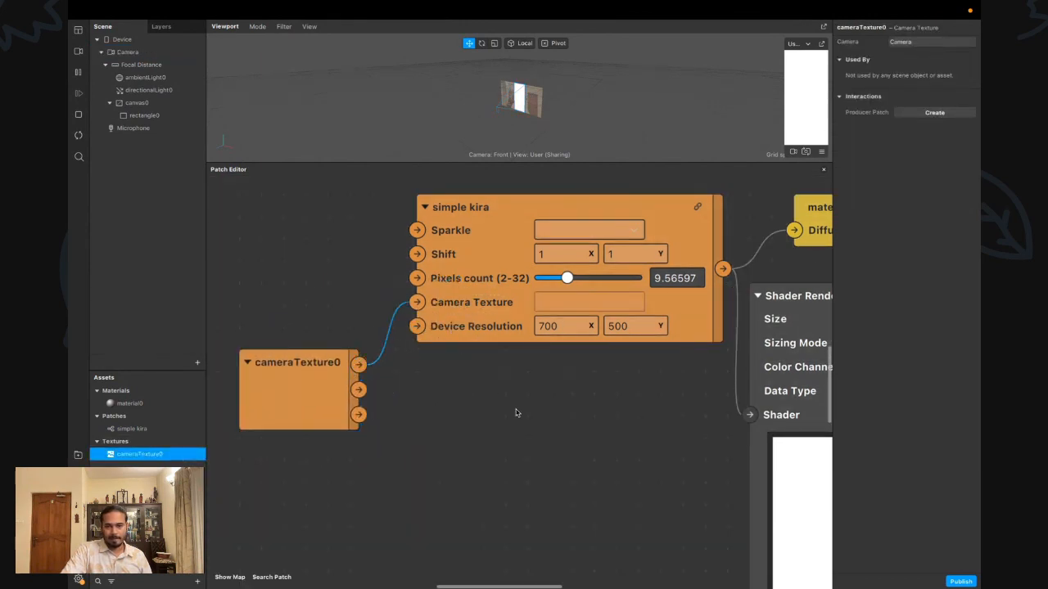
Add a Device patch with its second output feeding simple kira's Device Resolution, and move the cameraTexture0 patch up beside its input
{"action": "scroll", "coordinate": [516, 412], "scroll_direction": "right", "scroll_amount": 3}
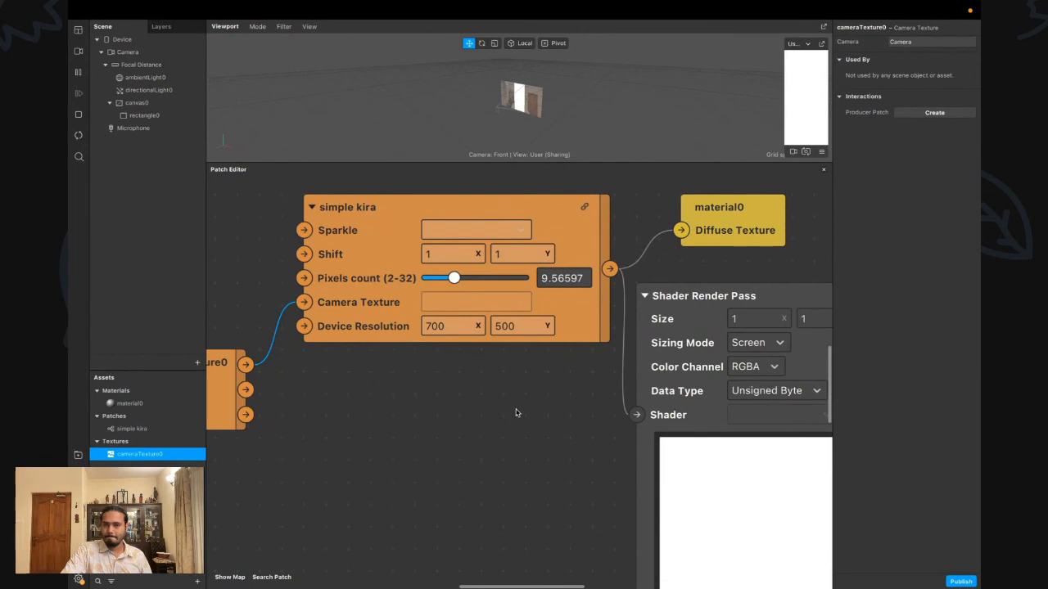
{"action": "scroll", "coordinate": [515, 413], "scroll_direction": "left", "scroll_amount": 1}
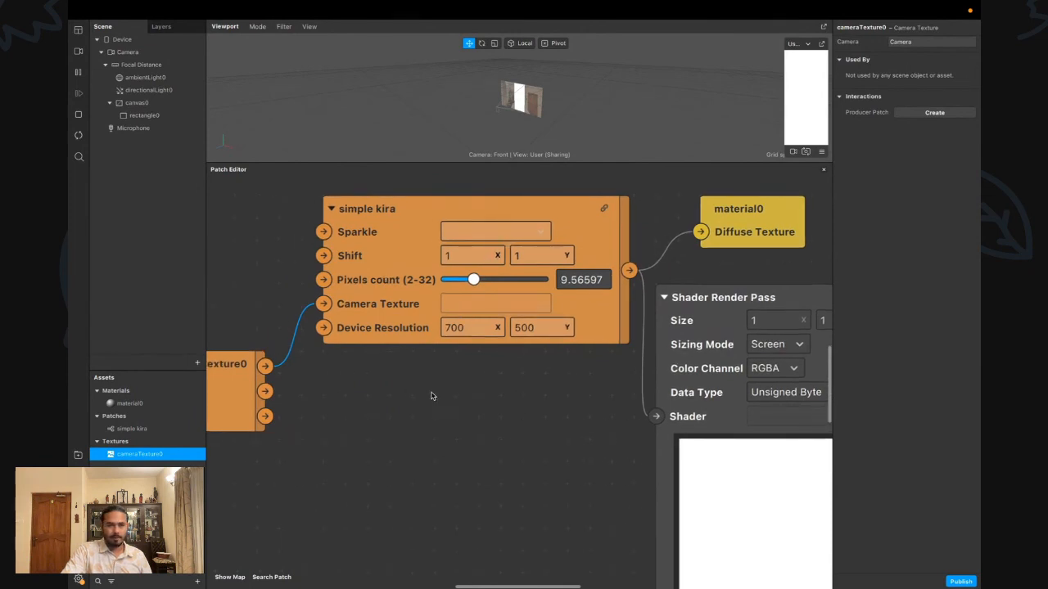
{"action": "scroll", "coordinate": [432, 395], "scroll_direction": "left", "scroll_amount": 3}
{"action": "left_click_drag", "start_coordinate": [140, 43], "coordinate": [444, 328]}
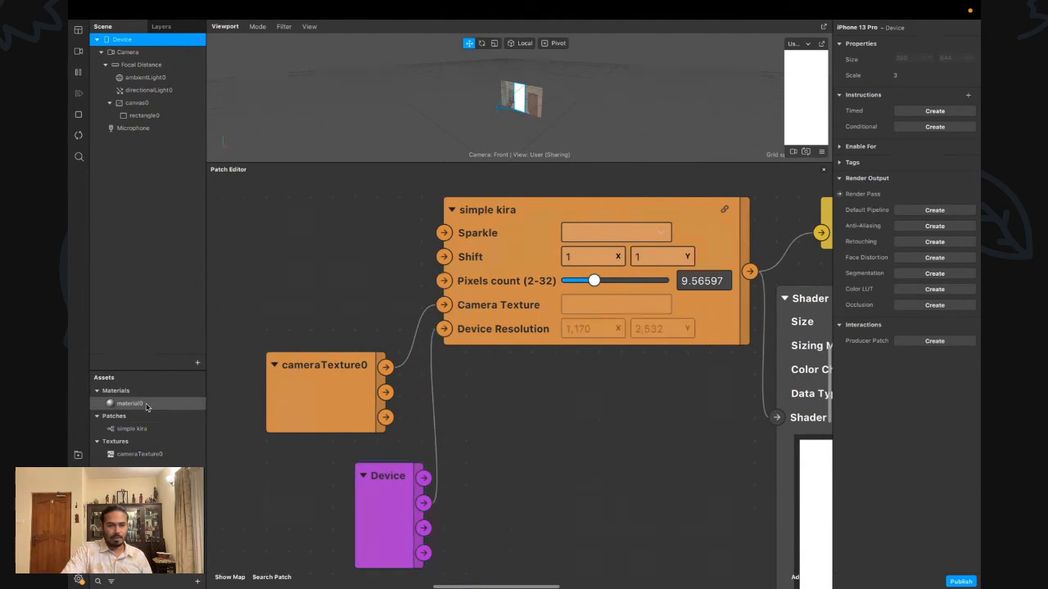
{"action": "left_click_drag", "start_coordinate": [334, 424], "coordinate": [310, 378]}
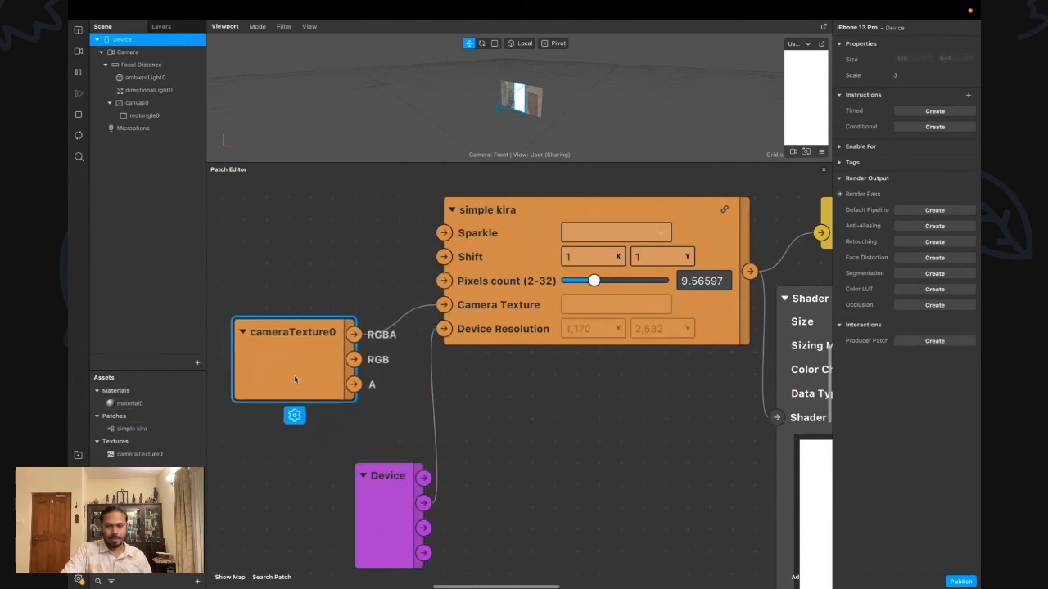
{"action": "left_click", "coordinate": [232, 398]}
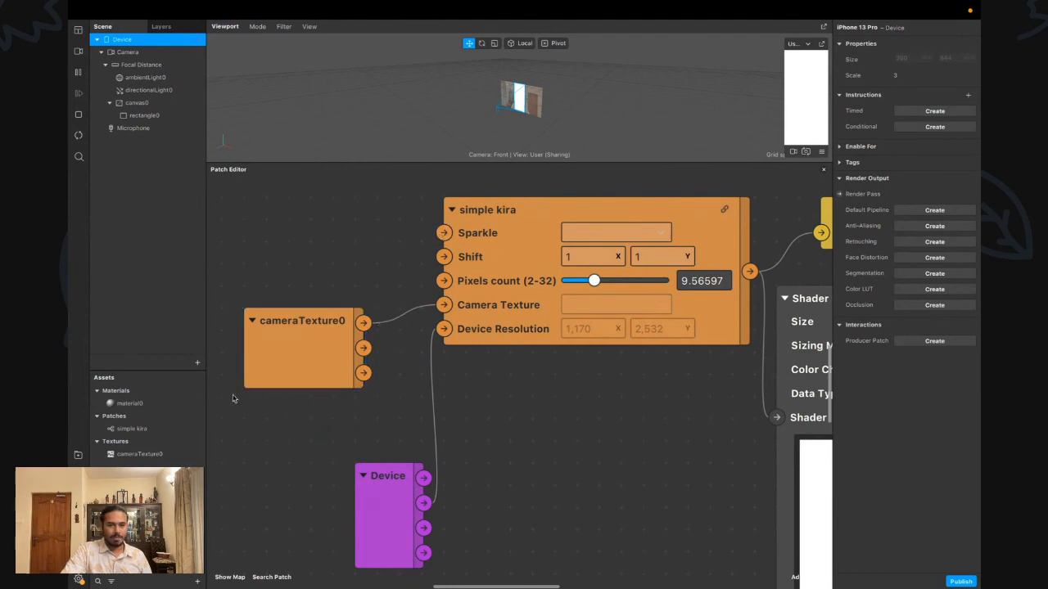
Import 28_PNG_Free_Sparkle.png from the computer, place it as a patch and connect its first output to simple kira's Sparkle input
{"action": "left_click", "coordinate": [196, 580]}
{"action": "mouse_move", "coordinate": [262, 425]}
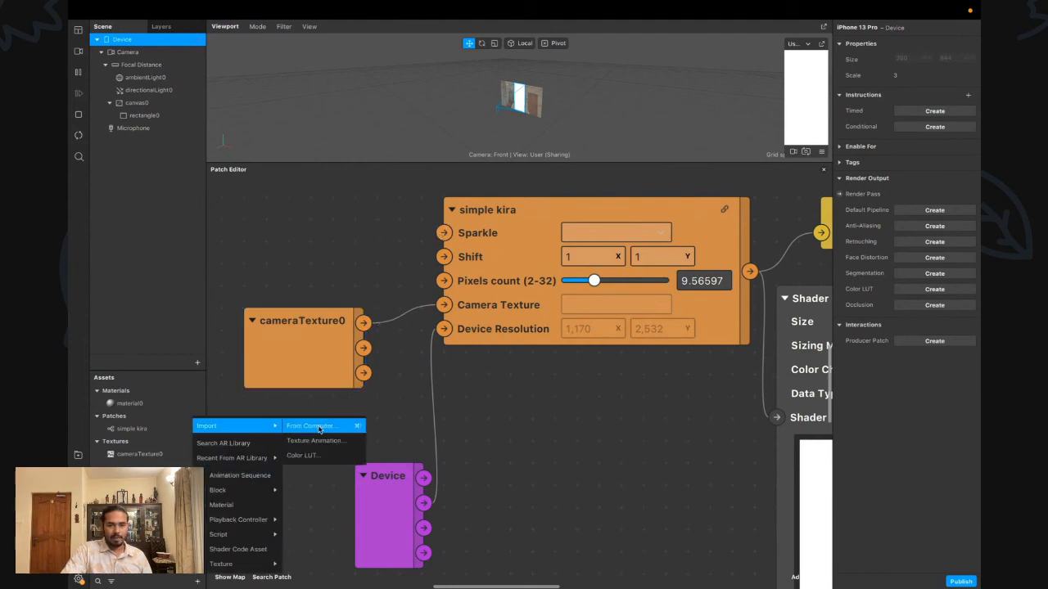
{"action": "left_click", "coordinate": [309, 426]}
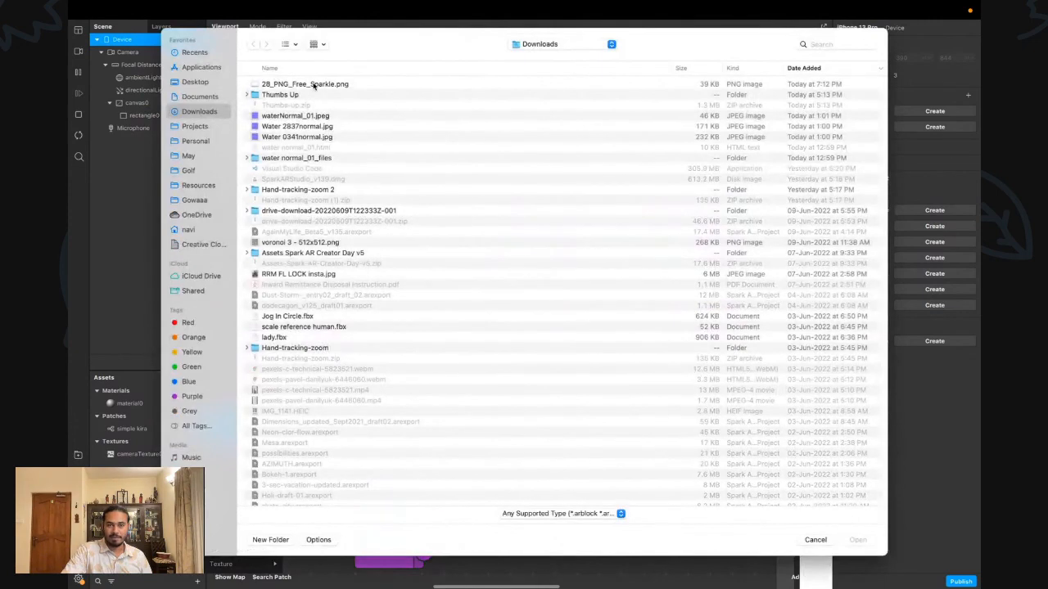
{"action": "double_click", "coordinate": [306, 77]}
{"action": "left_click_drag", "start_coordinate": [156, 467], "coordinate": [258, 243]}
{"action": "left_click_drag", "start_coordinate": [330, 212], "coordinate": [443, 232]}
{"action": "scroll", "coordinate": [524, 348], "scroll_direction": "right", "scroll_amount": 5}
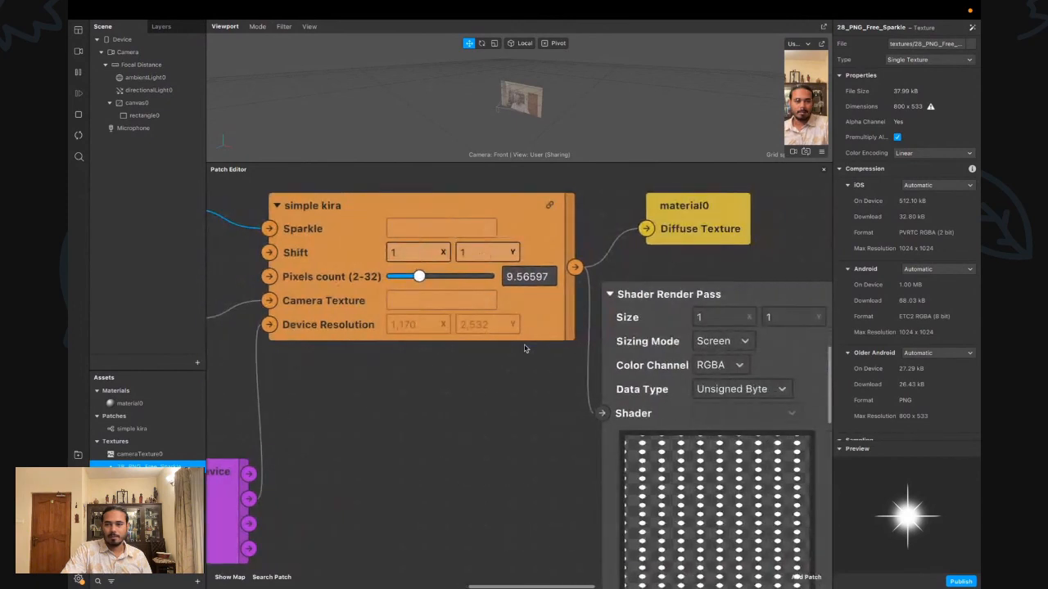
Detach the camera preview into a larger separate window and raise simple kira's Pixels count to 32
{"action": "left_click", "coordinate": [822, 44]}
{"action": "left_click_drag", "start_coordinate": [803, 196], "coordinate": [676, 578]}
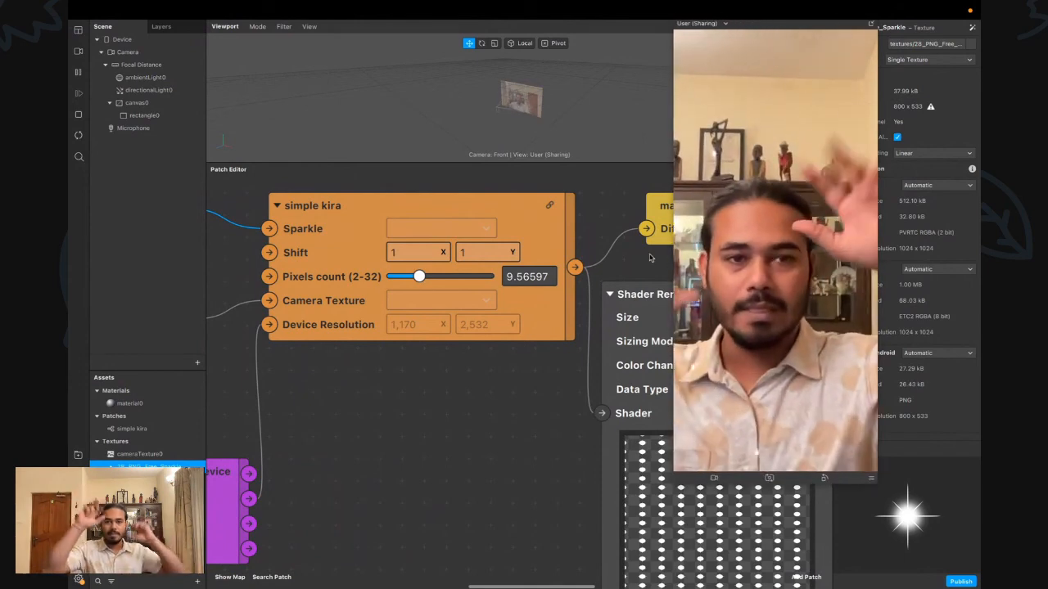
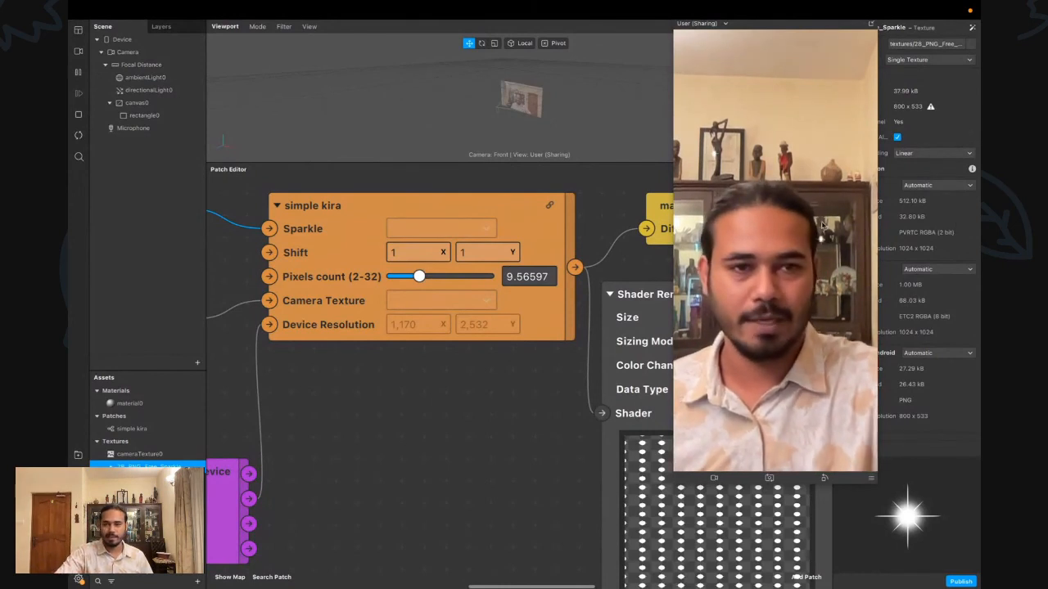
{"action": "scroll", "coordinate": [491, 294], "scroll_direction": "right", "scroll_amount": 1}
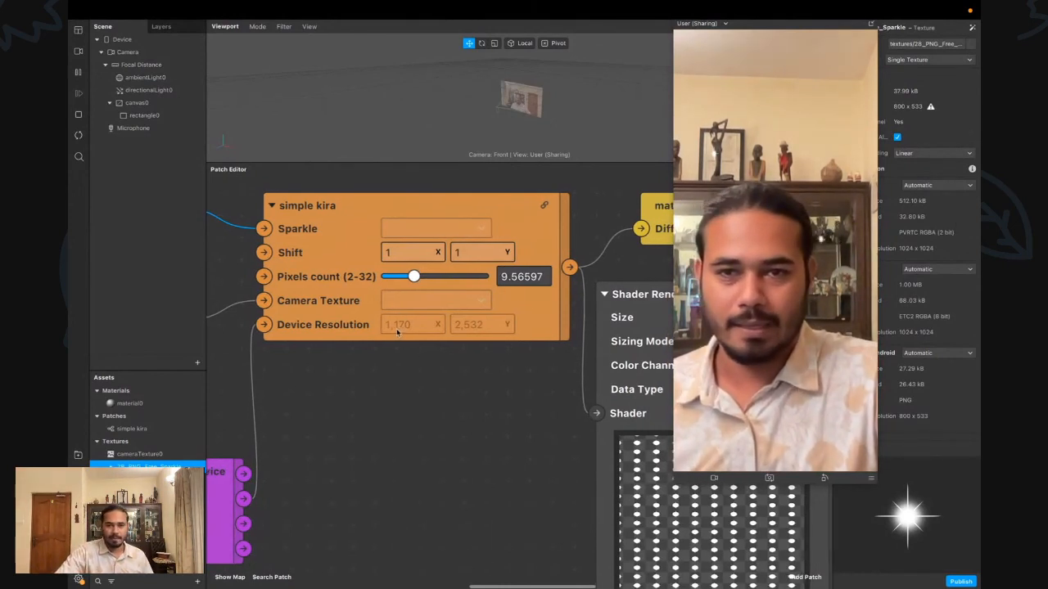
{"action": "left_click_drag", "start_coordinate": [435, 279], "coordinate": [483, 277]}
{"action": "scroll", "coordinate": [321, 327], "scroll_direction": "left", "scroll_amount": 10}
{"action": "scroll", "coordinate": [322, 327], "scroll_direction": "up", "scroll_amount": 3}
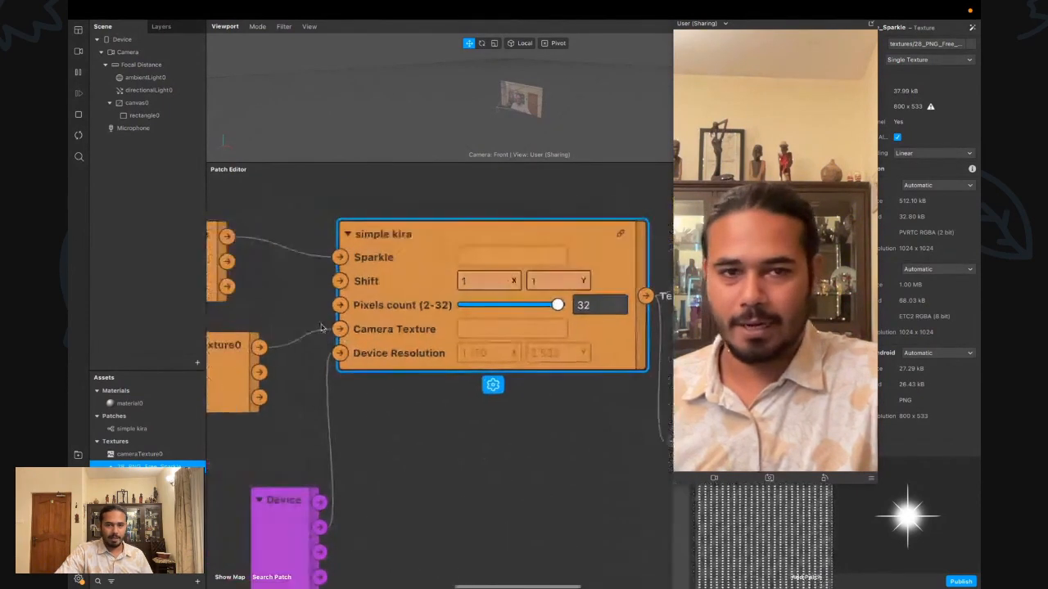
Add an SDF Star patch and position it above the 28_PNG_Free_Sparkle patch
{"action": "scroll", "coordinate": [325, 336], "scroll_direction": "left", "scroll_amount": 4}
{"action": "scroll", "coordinate": [325, 336], "scroll_direction": "up", "scroll_amount": 1}
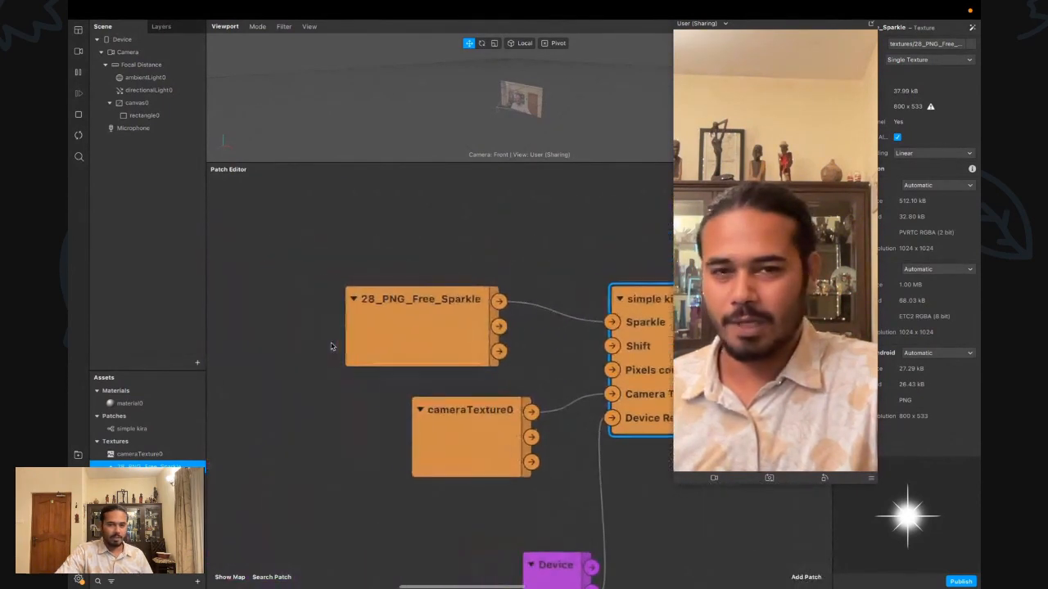
{"action": "right_click", "coordinate": [243, 235]}
{"action": "type", "text": "SDF"}
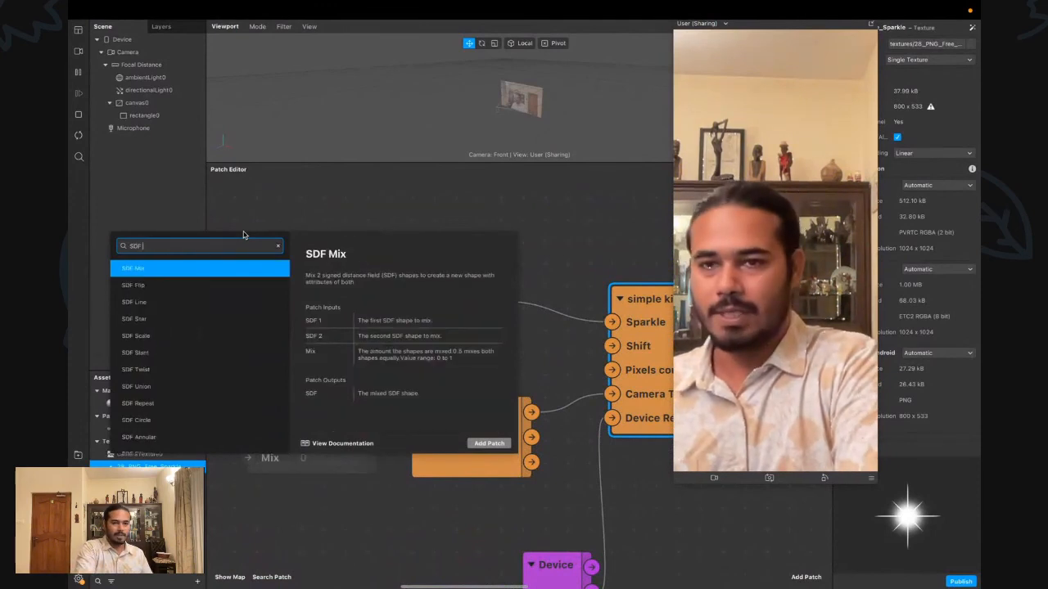
{"action": "type", "text": " STAR"}
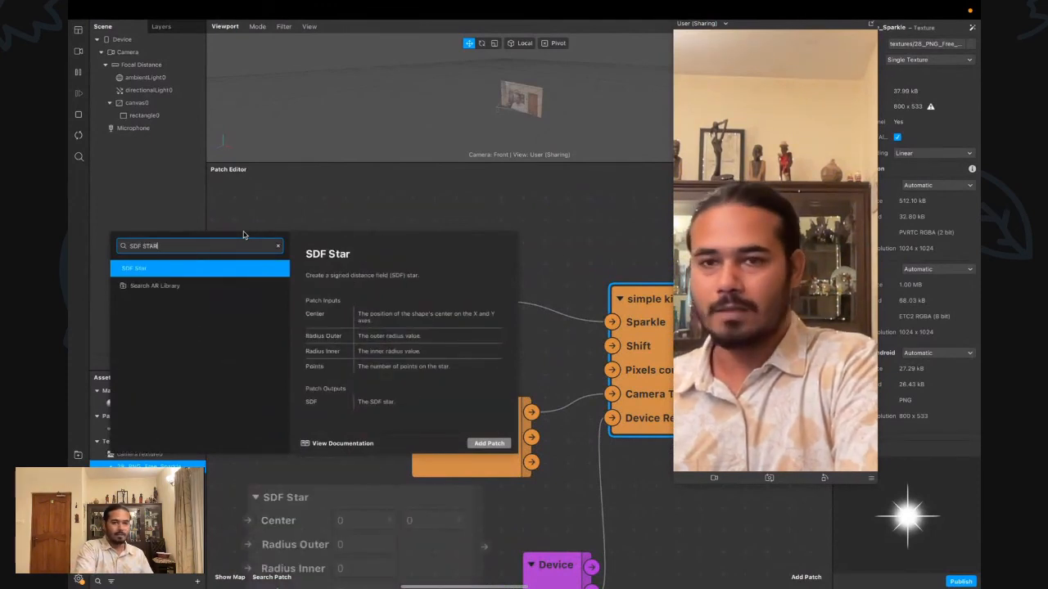
{"action": "key", "text": "Return"}
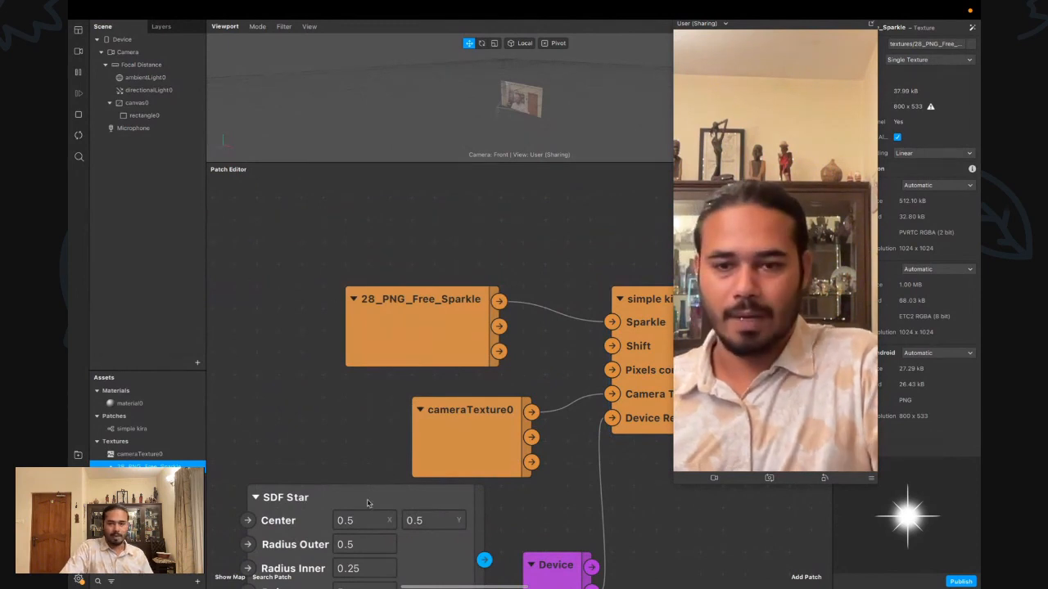
{"action": "left_click_drag", "start_coordinate": [320, 502], "coordinate": [329, 172]}
{"action": "scroll", "coordinate": [297, 319], "scroll_direction": "left", "scroll_amount": 3}
{"action": "scroll", "coordinate": [297, 318], "scroll_direction": "up", "scroll_amount": 2}
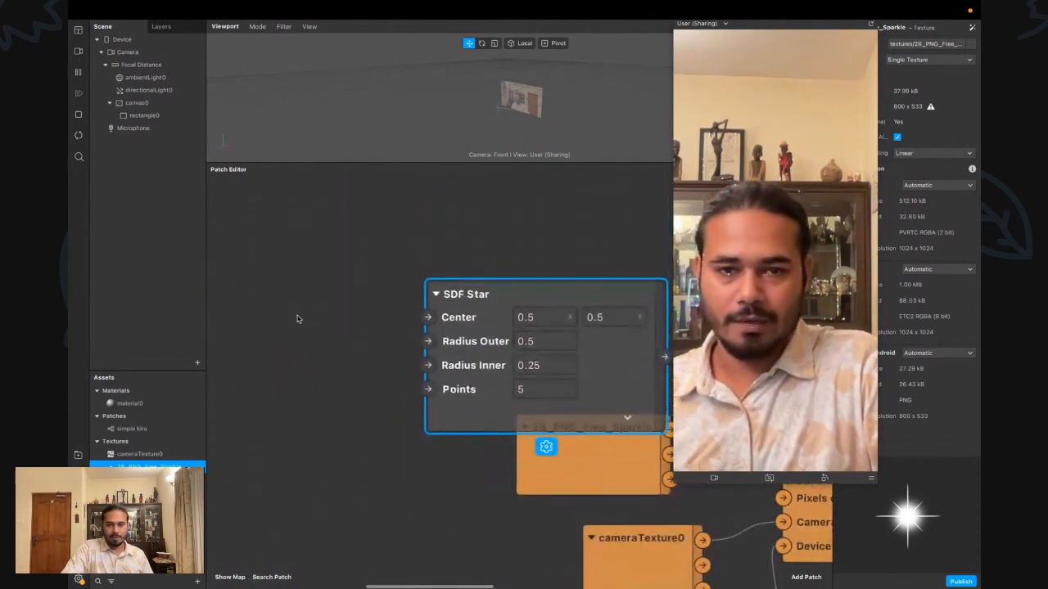
Add an SDF Complement patch fed by the SDF Star patch's output
{"action": "left_click_drag", "start_coordinate": [440, 245], "coordinate": [473, 268]}
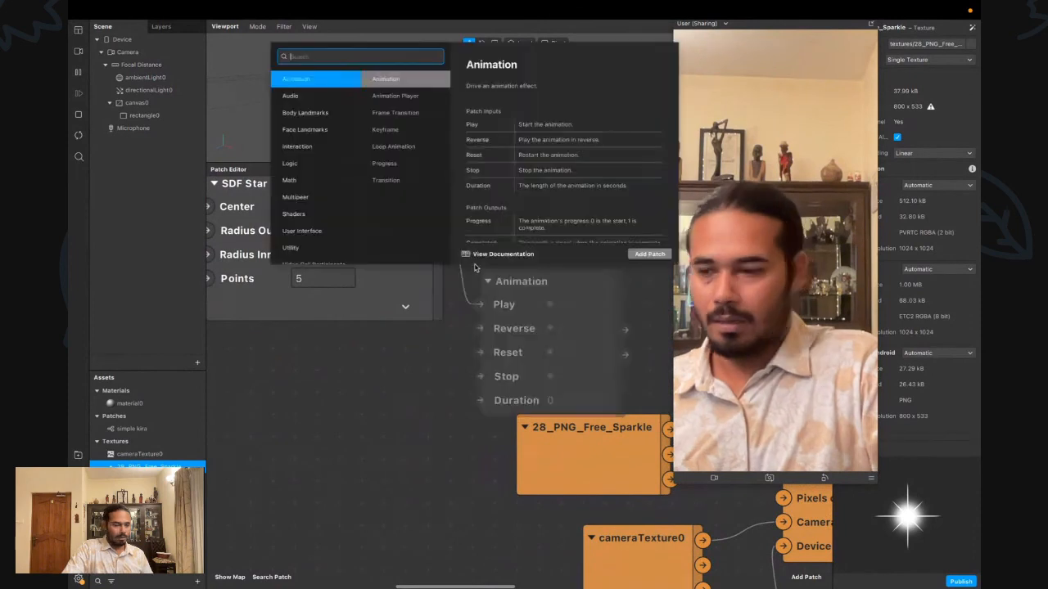
{"action": "type", "text": "sdf comp"}
{"action": "key", "text": "Return"}
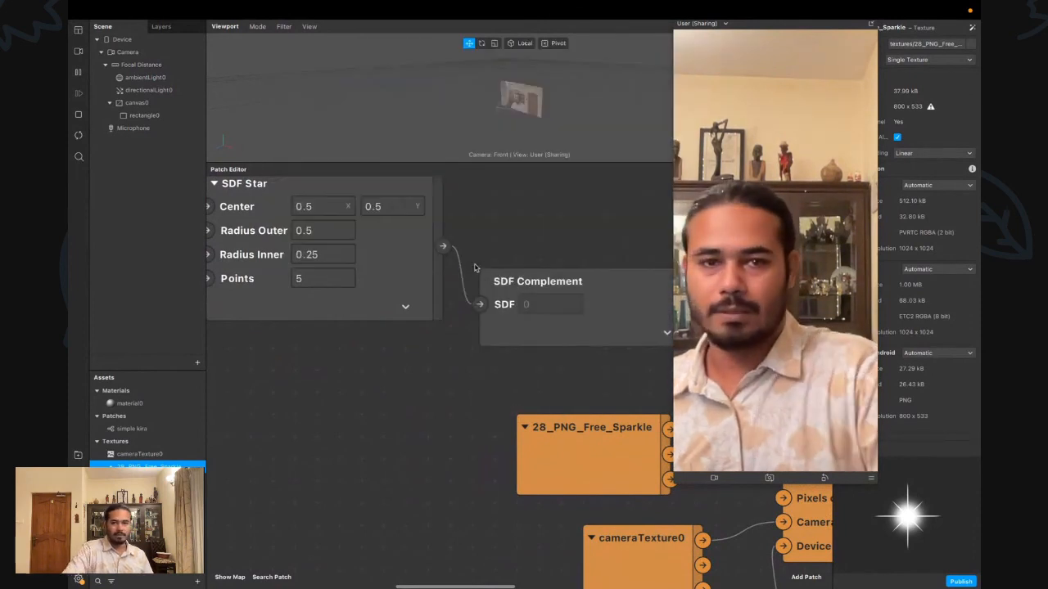
{"action": "scroll", "coordinate": [525, 306], "scroll_direction": "right", "scroll_amount": 5}
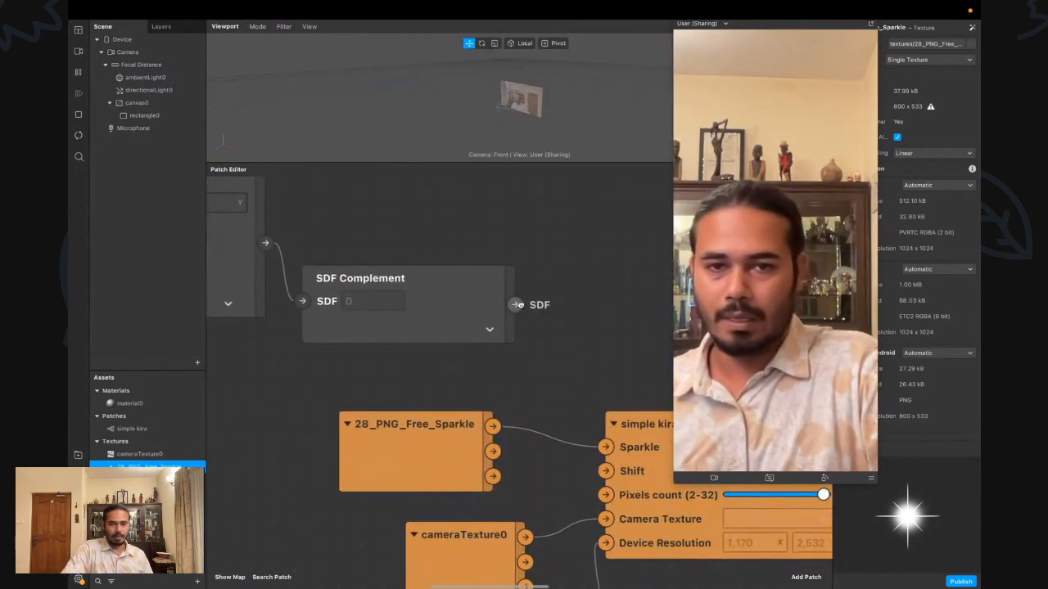
Add a Smooth Step patch fed by the SDF Complement's output and set its Edge Max to 0.003
{"action": "left_click_drag", "start_coordinate": [515, 305], "coordinate": [548, 284]}
{"action": "type", "text": "sd"}
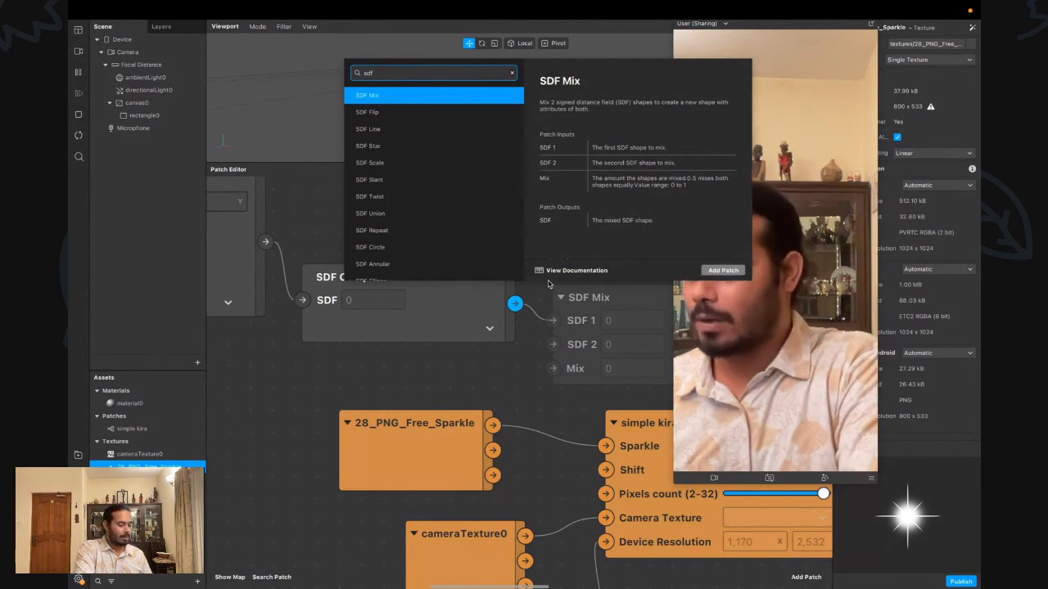
{"action": "key", "text": "BackSpace"}
{"action": "type", "text": "mo"}
{"action": "key", "text": "Return"}
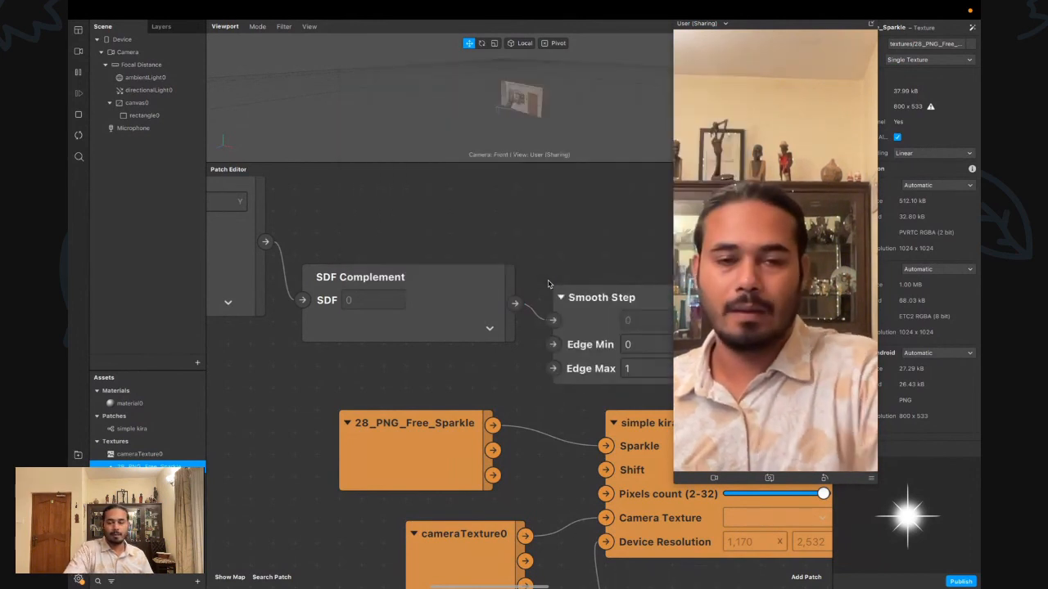
{"action": "left_click_drag", "start_coordinate": [568, 312], "coordinate": [553, 239]}
{"action": "left_click", "coordinate": [629, 295]}
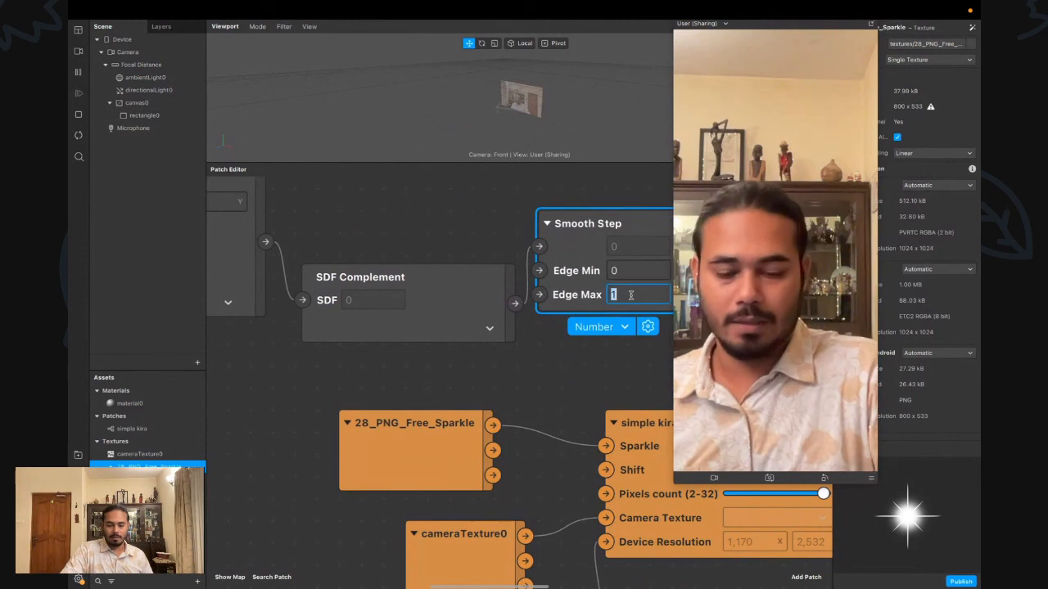
{"action": "type", "text": ".003"}
{"action": "key", "text": "Return"}
Align the SDF Complement patch with its neighbours and connect the Smooth Step output to simple kira's Sparkle input, replacing the sparkle image
{"action": "scroll", "coordinate": [532, 297], "scroll_direction": "down", "scroll_amount": 6}
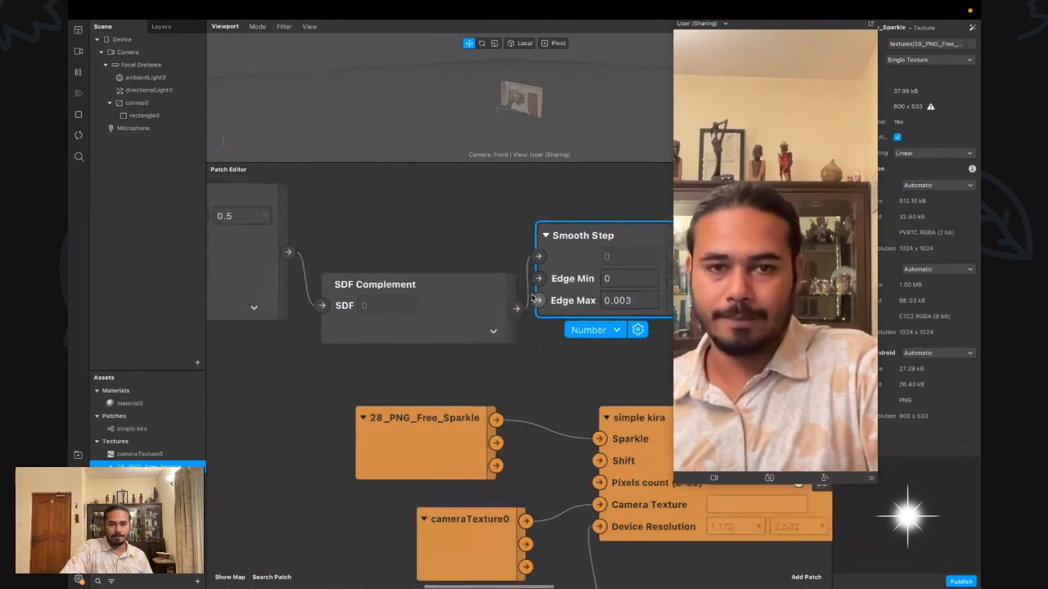
{"action": "scroll", "coordinate": [532, 297], "scroll_direction": "up", "scroll_amount": 6}
{"action": "scroll", "coordinate": [528, 300], "scroll_direction": "down", "scroll_amount": 1}
{"action": "left_click_drag", "start_coordinate": [484, 309], "coordinate": [473, 231]}
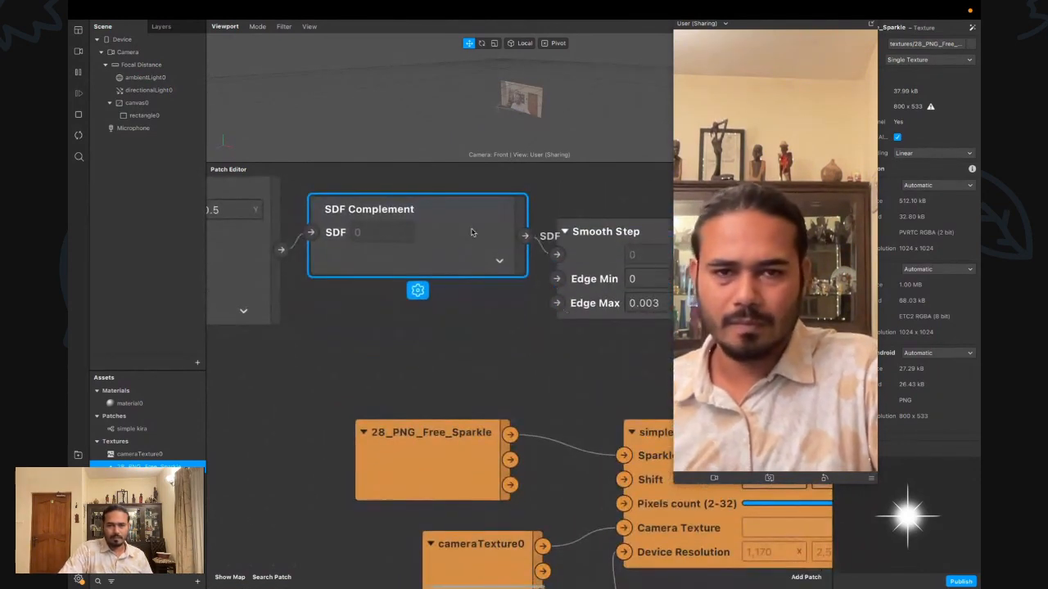
{"action": "scroll", "coordinate": [503, 273], "scroll_direction": "right", "scroll_amount": 2}
{"action": "left_click_drag", "start_coordinate": [621, 267], "coordinate": [530, 463]}
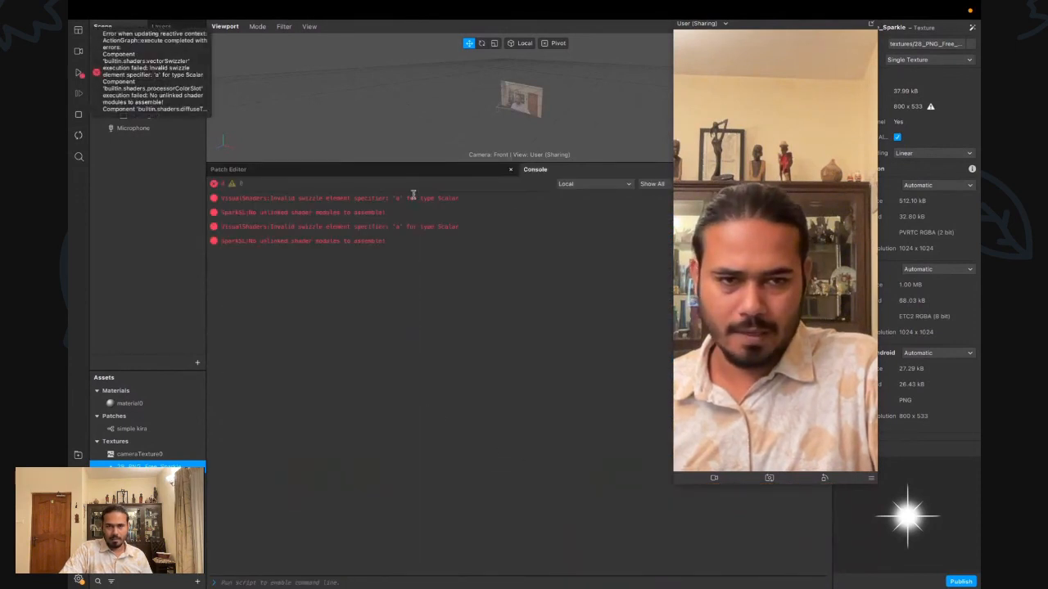
{"action": "scroll", "coordinate": [538, 447], "scroll_direction": "right", "scroll_amount": 5}
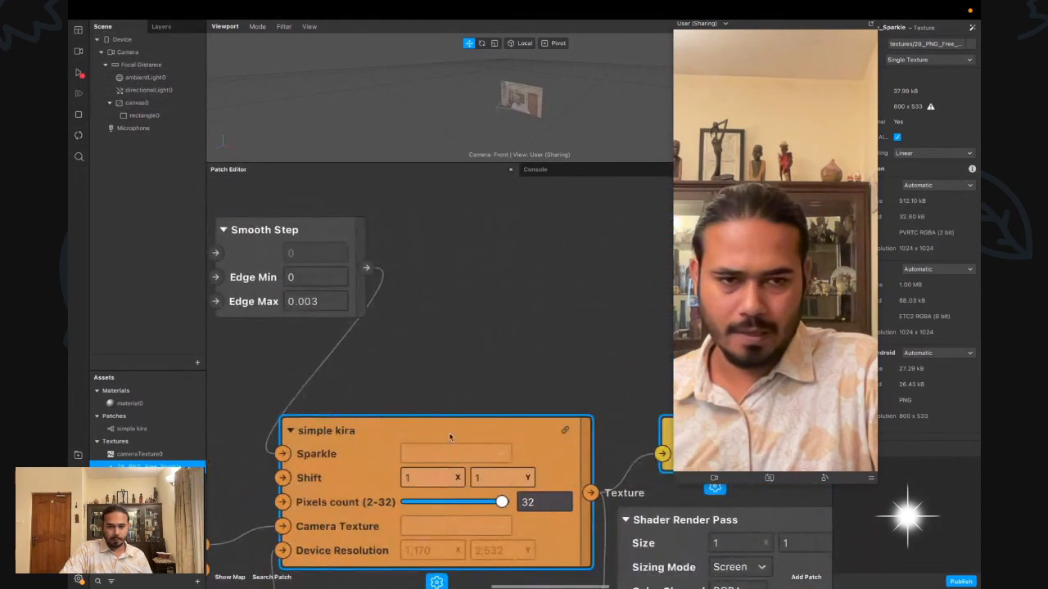
Detach the Smooth Step output from simple kira's Sparkle input and reconnect it to the same input
{"action": "scroll", "coordinate": [451, 437], "scroll_direction": "left", "scroll_amount": 2}
{"action": "left_click_drag", "start_coordinate": [374, 453], "coordinate": [507, 300]}
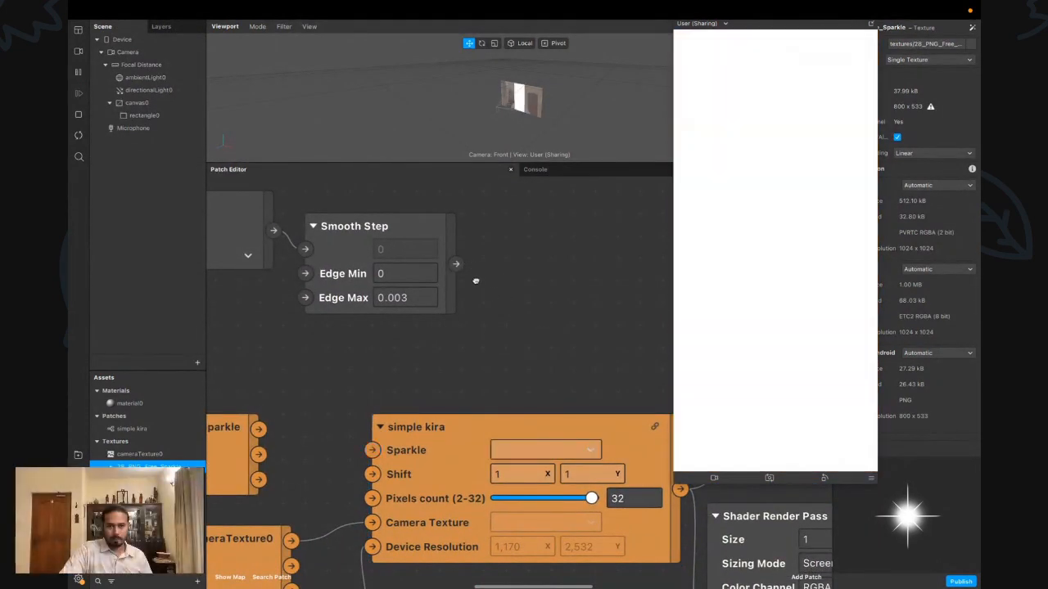
{"action": "left_click_drag", "start_coordinate": [455, 263], "coordinate": [371, 449]}
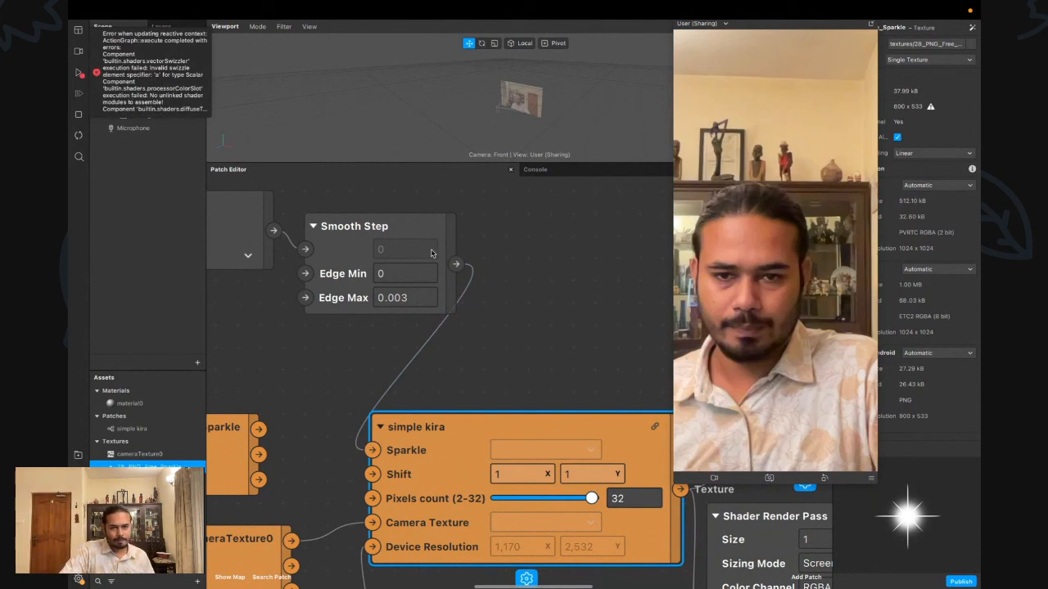
Add a Shader Render Pass patch fed by the Smooth Step output
{"action": "left_click_drag", "start_coordinate": [459, 264], "coordinate": [495, 250]}
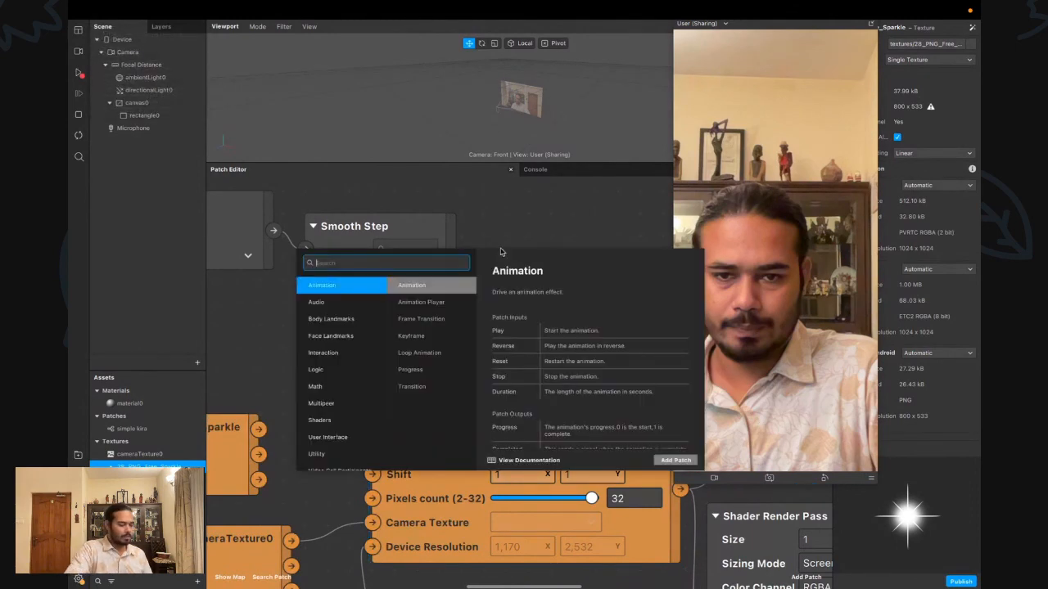
{"action": "type", "text": "shad"}
{"action": "key", "text": "Down"}
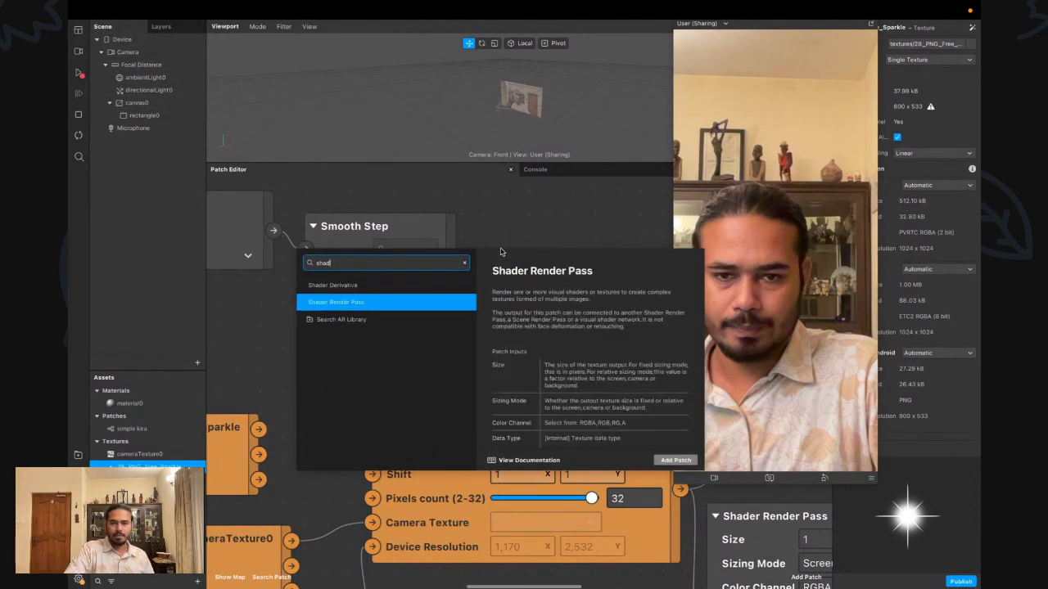
{"action": "key", "text": "Return"}
Connect the new Shader Render Pass's Texture output to simple kira's Sparkle input and expand the pass's preview
{"action": "scroll", "coordinate": [542, 199], "scroll_direction": "right", "scroll_amount": 3}
{"action": "scroll", "coordinate": [541, 200], "scroll_direction": "right", "scroll_amount": 2}
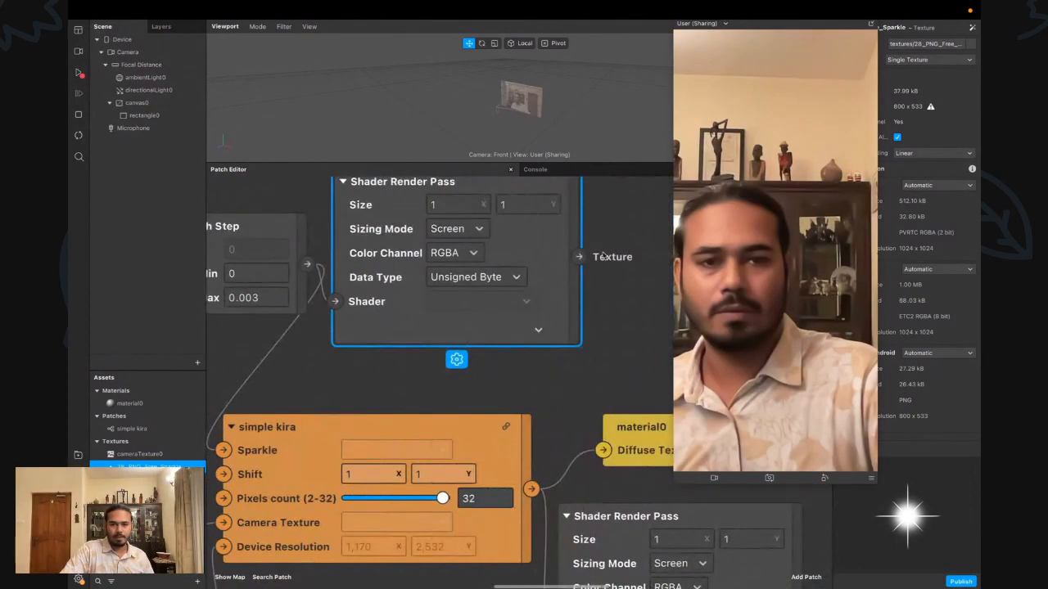
{"action": "left_click_drag", "start_coordinate": [581, 256], "coordinate": [232, 457]}
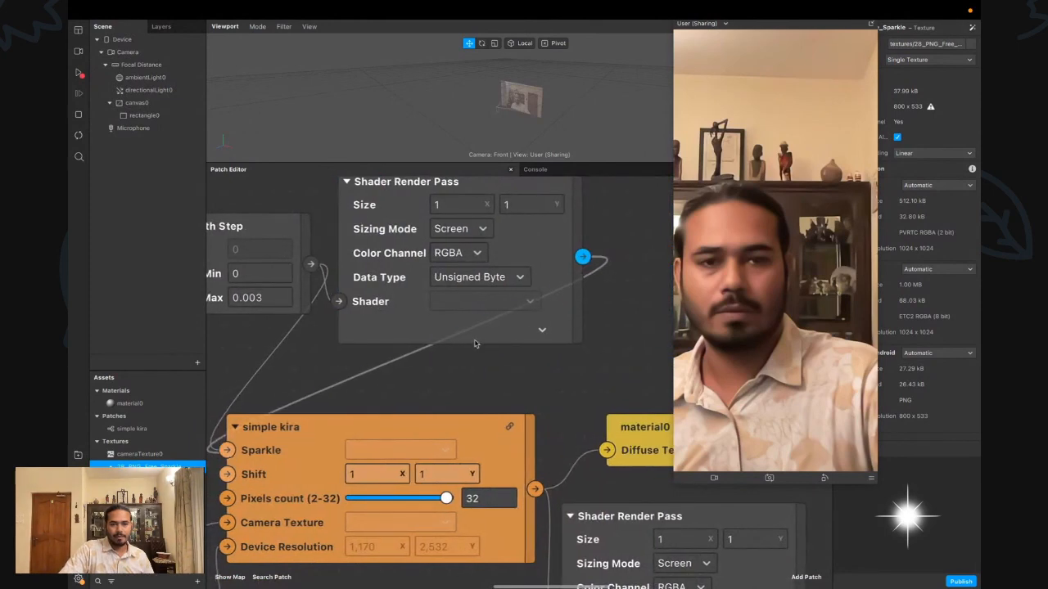
{"action": "left_click", "coordinate": [541, 330]}
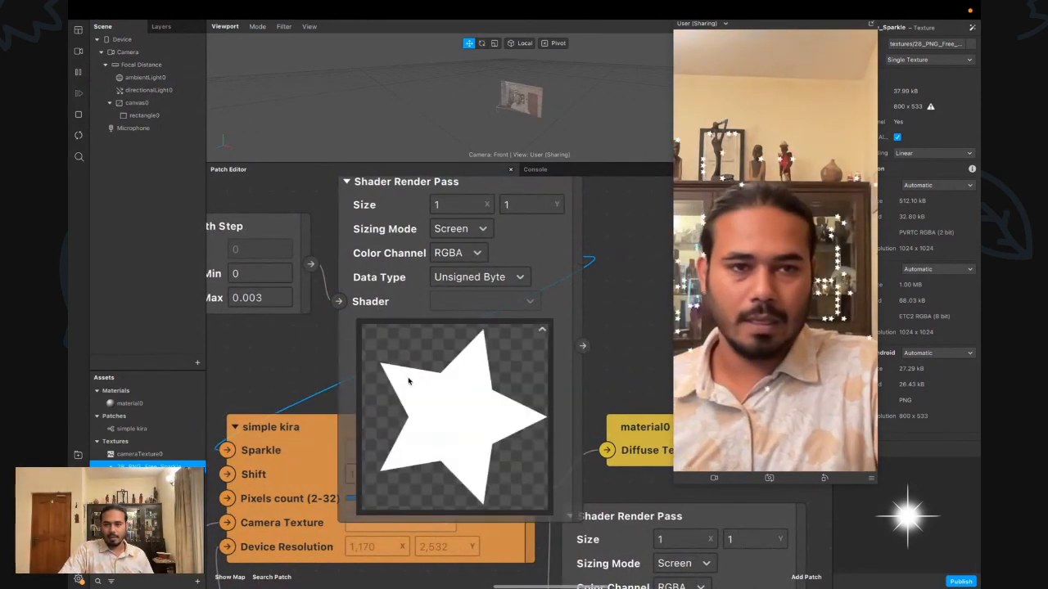
Delete the unused 28_PNG_Free_Sparkle patch from the graph
{"action": "scroll", "coordinate": [408, 380], "scroll_direction": "left", "scroll_amount": 3}
{"action": "scroll", "coordinate": [460, 342], "scroll_direction": "left", "scroll_amount": 2}
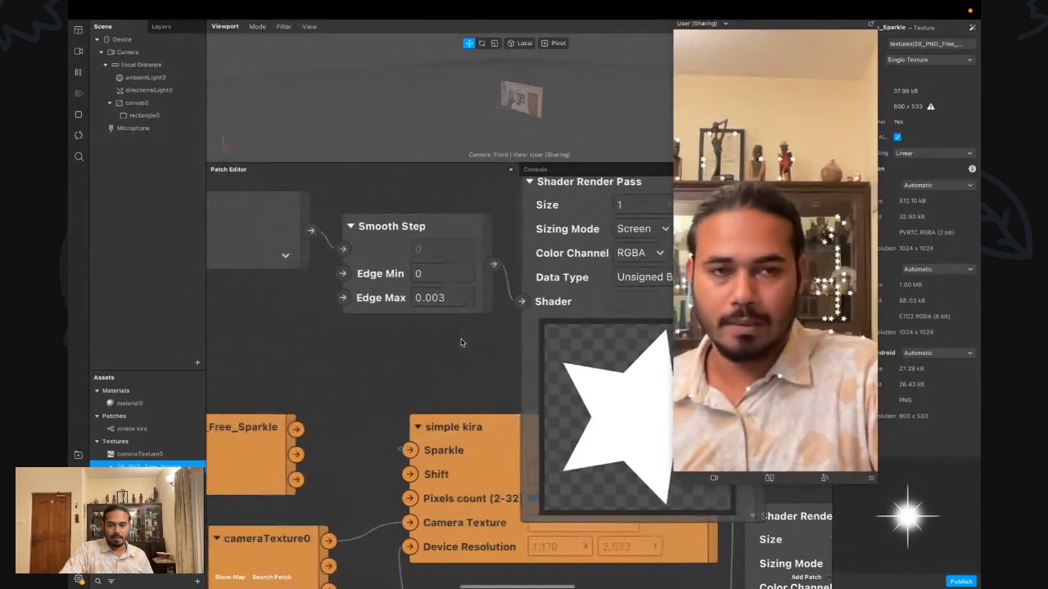
{"action": "scroll", "coordinate": [461, 342], "scroll_direction": "left", "scroll_amount": 1}
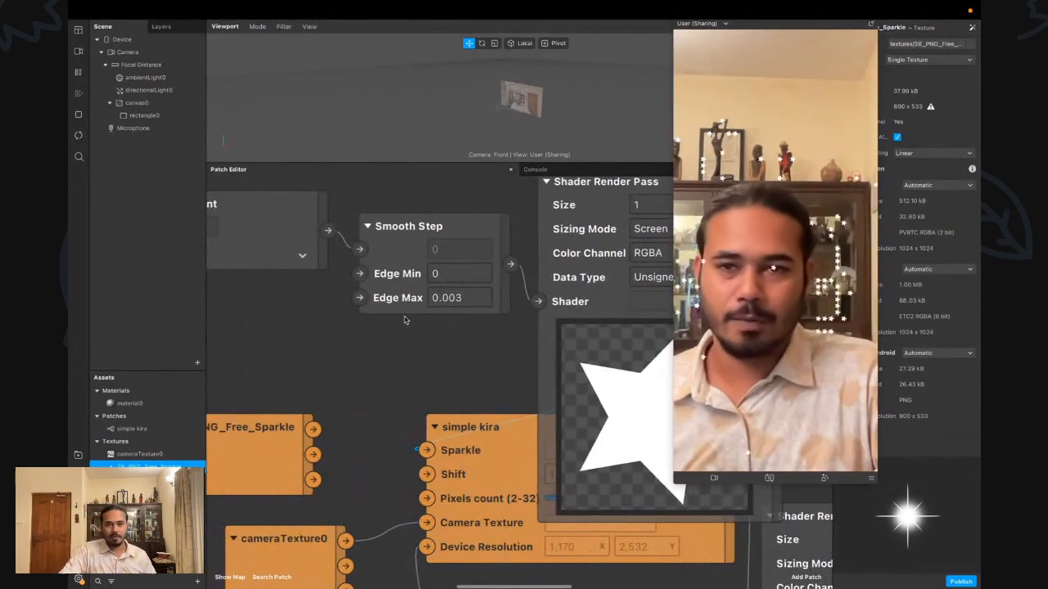
{"action": "scroll", "coordinate": [404, 318], "scroll_direction": "left", "scroll_amount": 3}
{"action": "scroll", "coordinate": [417, 325], "scroll_direction": "left", "scroll_amount": 2}
{"action": "left_click", "coordinate": [381, 439]}
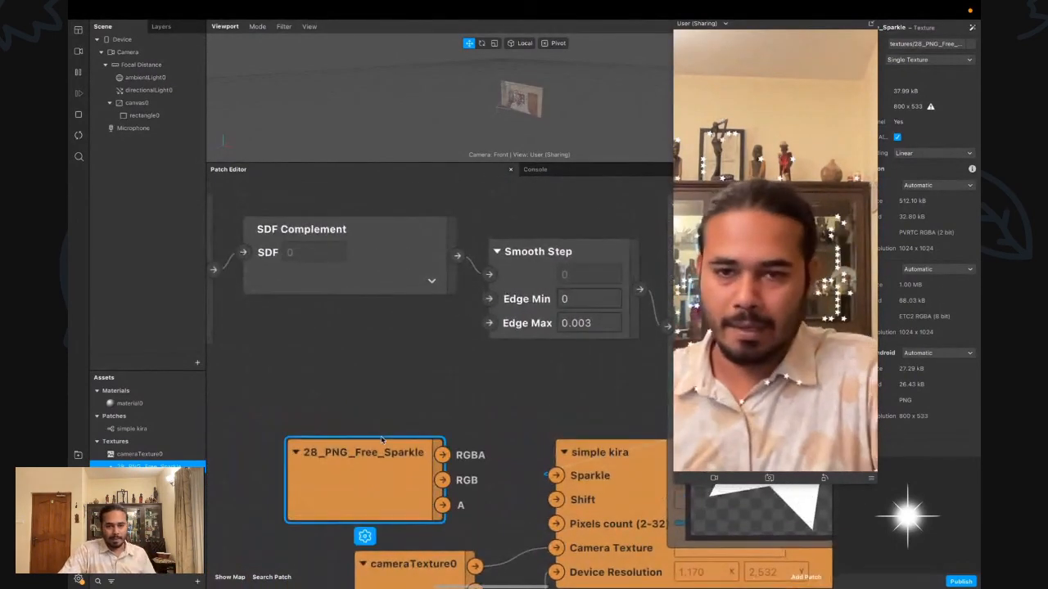
{"action": "key", "text": "Delete"}
Move the sparkle's Shader Render Pass patch close to the SDF Star patch so its preview sits beside the star's settings
{"action": "scroll", "coordinate": [332, 430], "scroll_direction": "left", "scroll_amount": 5}
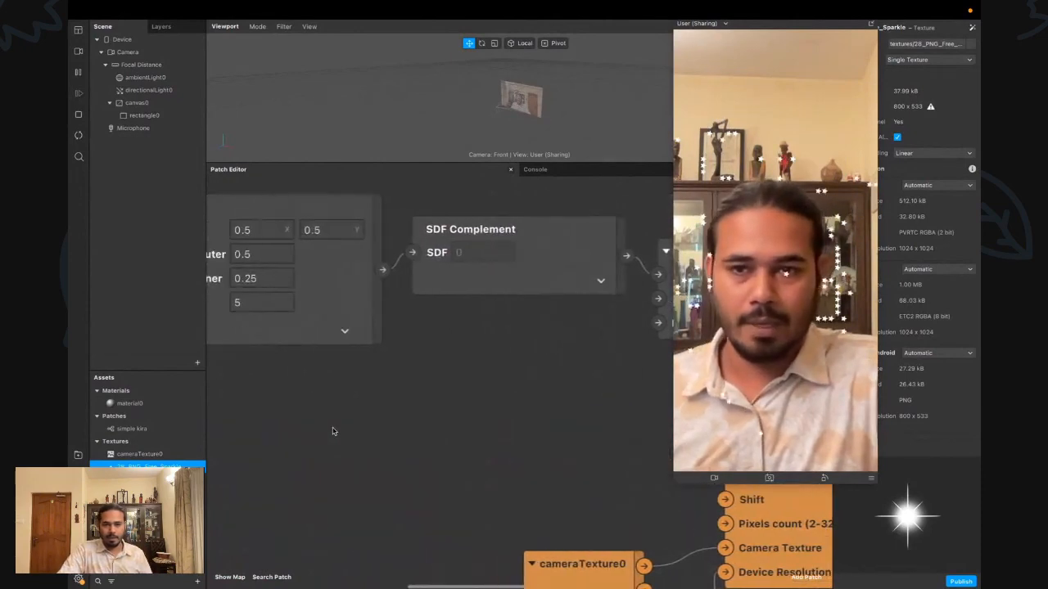
{"action": "scroll", "coordinate": [332, 431], "scroll_direction": "left", "scroll_amount": 6}
{"action": "scroll", "coordinate": [480, 451], "scroll_direction": "right", "scroll_amount": 10}
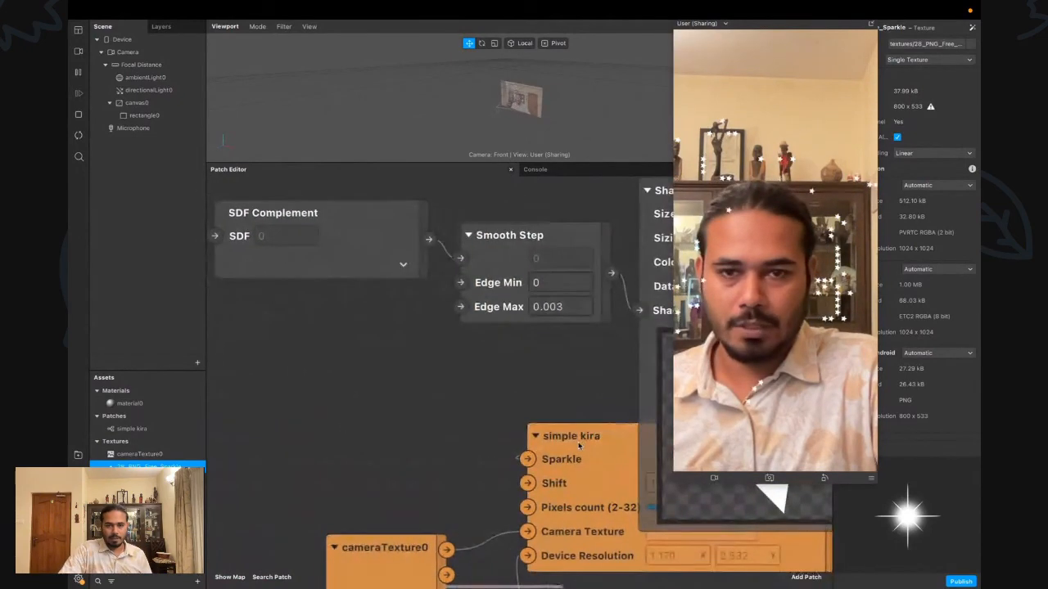
{"action": "scroll", "coordinate": [579, 445], "scroll_direction": "right", "scroll_amount": 5}
{"action": "scroll", "coordinate": [524, 358], "scroll_direction": "left", "scroll_amount": 3}
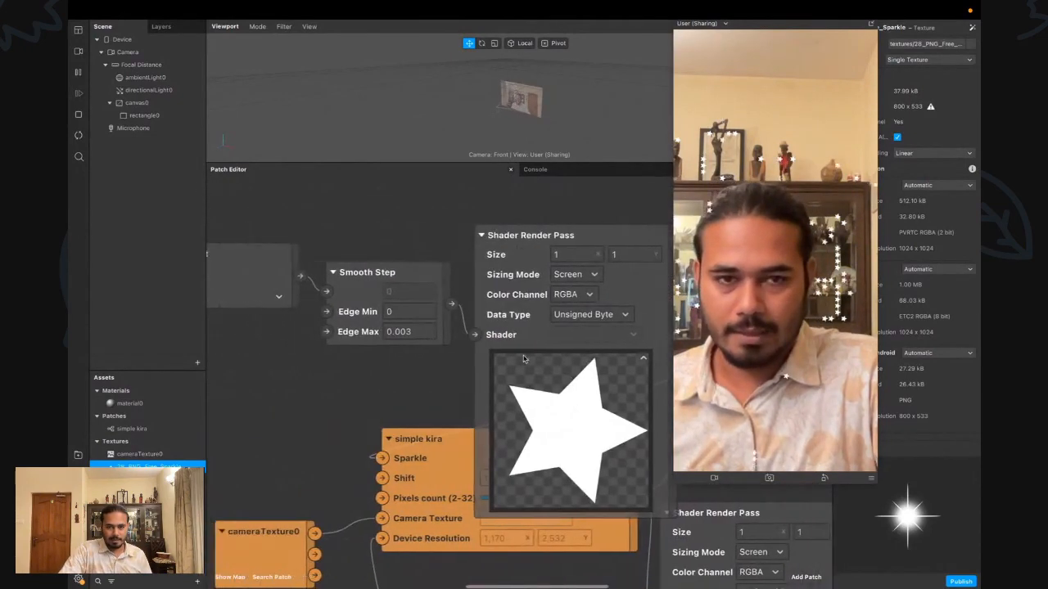
{"action": "scroll", "coordinate": [524, 358], "scroll_direction": "left", "scroll_amount": 1}
{"action": "left_click_drag", "start_coordinate": [575, 355], "coordinate": [317, 299]}
{"action": "scroll", "coordinate": [317, 300], "scroll_direction": "left", "scroll_amount": 9}
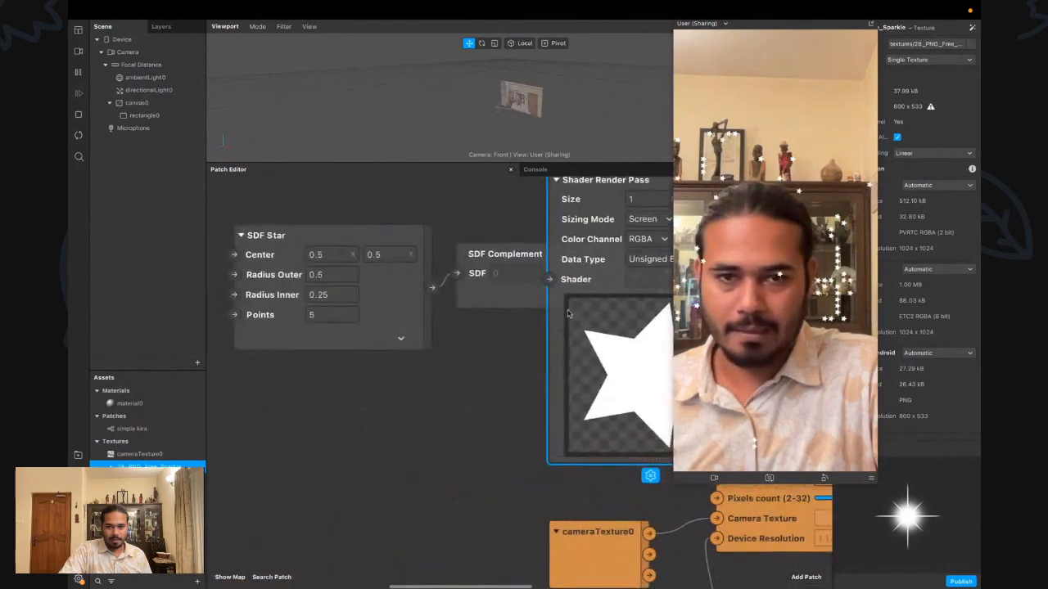
{"action": "scroll", "coordinate": [568, 313], "scroll_direction": "right", "scroll_amount": 5}
{"action": "scroll", "coordinate": [568, 313], "scroll_direction": "left", "scroll_amount": 3}
{"action": "left_click_drag", "start_coordinate": [533, 295], "coordinate": [457, 295]}
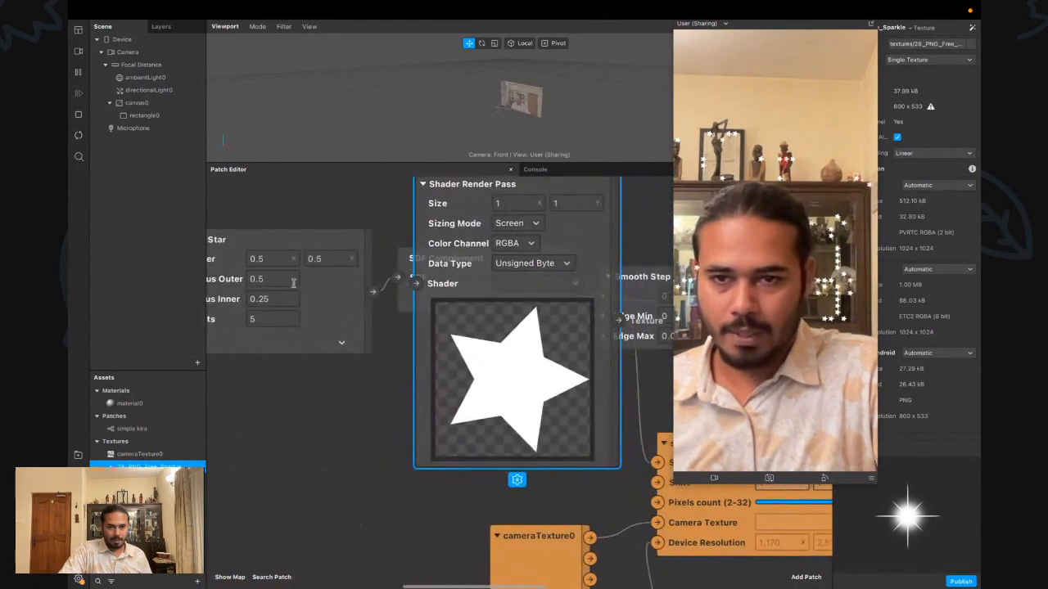
Set the SDF Star's Radius Outer to 0.1 and its Radius Inner to 0.01
{"action": "left_click", "coordinate": [277, 279]}
{"action": "type", "text": "-0.1"}
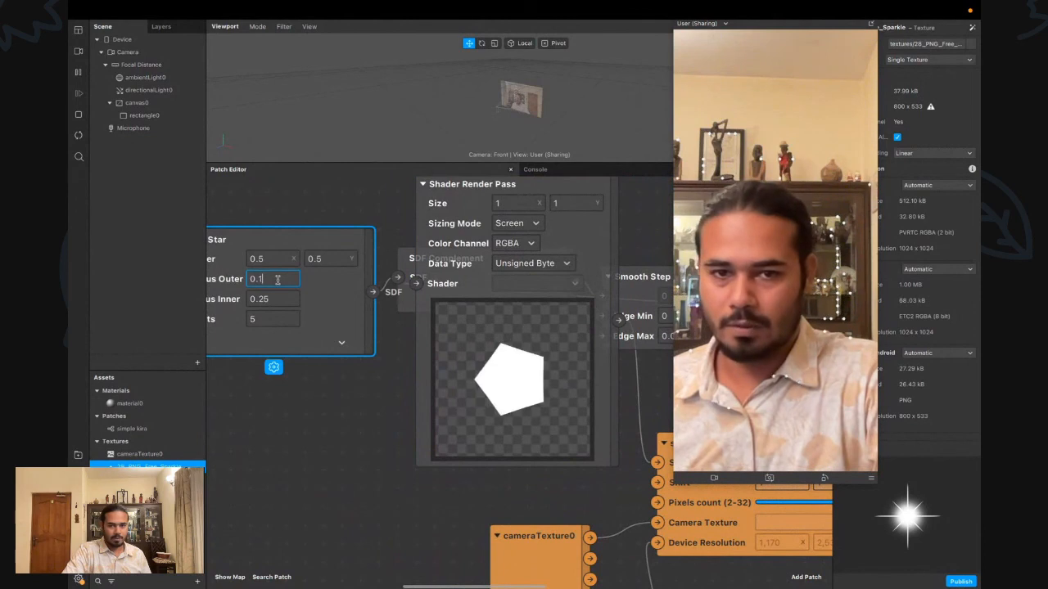
{"action": "key", "text": "Up"}
{"action": "key", "text": "Up"}
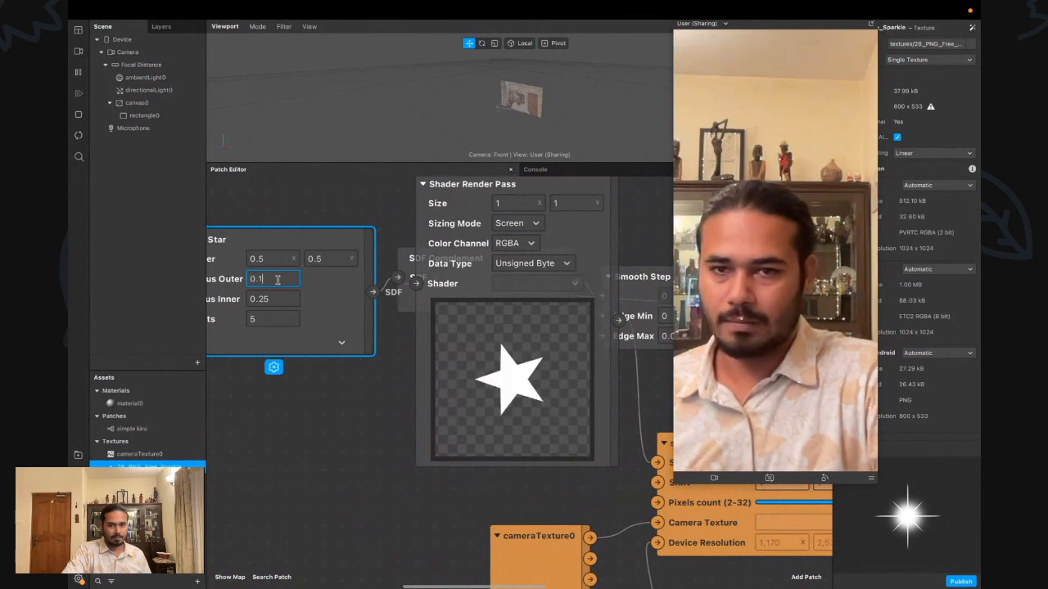
{"action": "left_click", "coordinate": [274, 298]}
{"action": "type", "text": "0.05"}
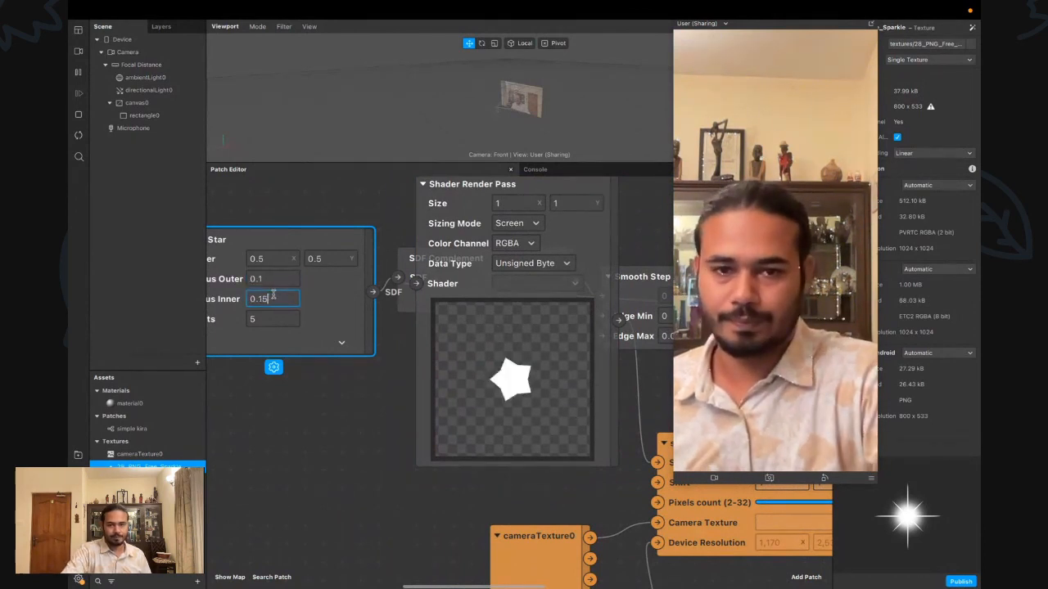
{"action": "key", "text": "Up"}
{"action": "key", "text": "Down"}
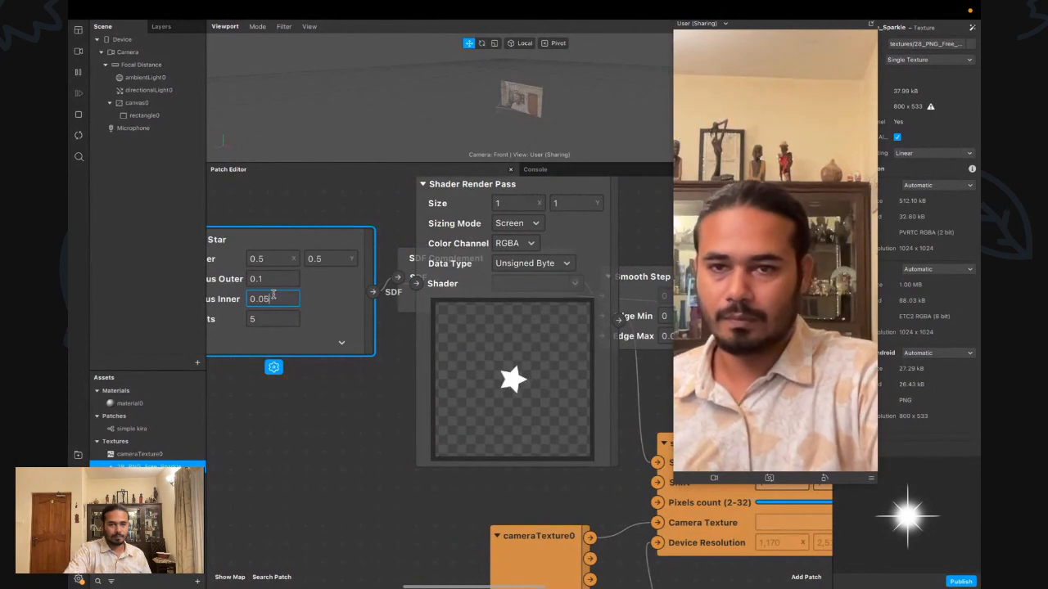
{"action": "key", "text": "Return"}
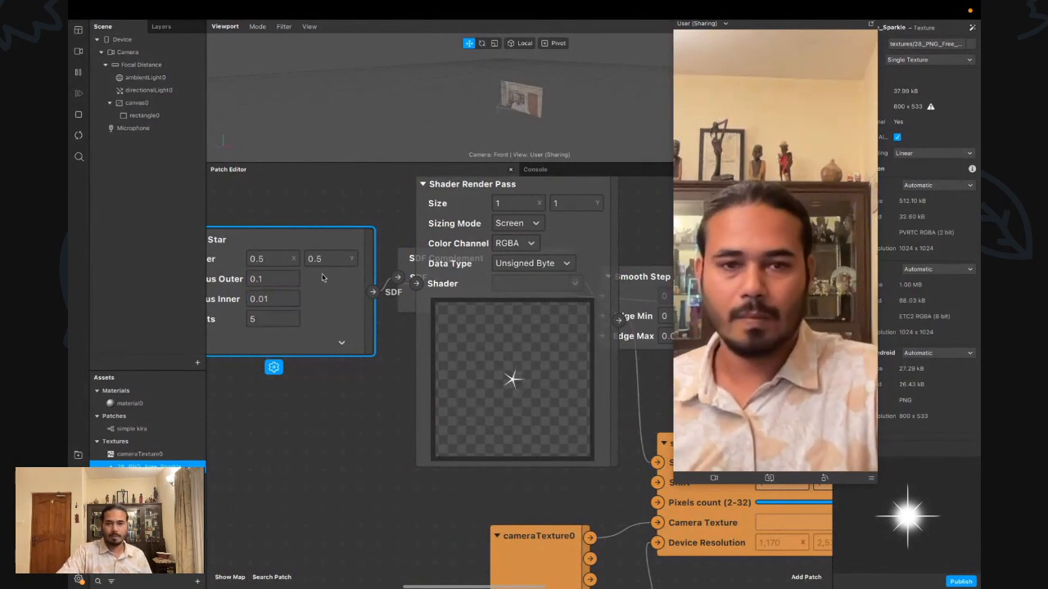
{"action": "left_click", "coordinate": [396, 397]}
{"action": "scroll", "coordinate": [410, 394], "scroll_direction": "right", "scroll_amount": 5}
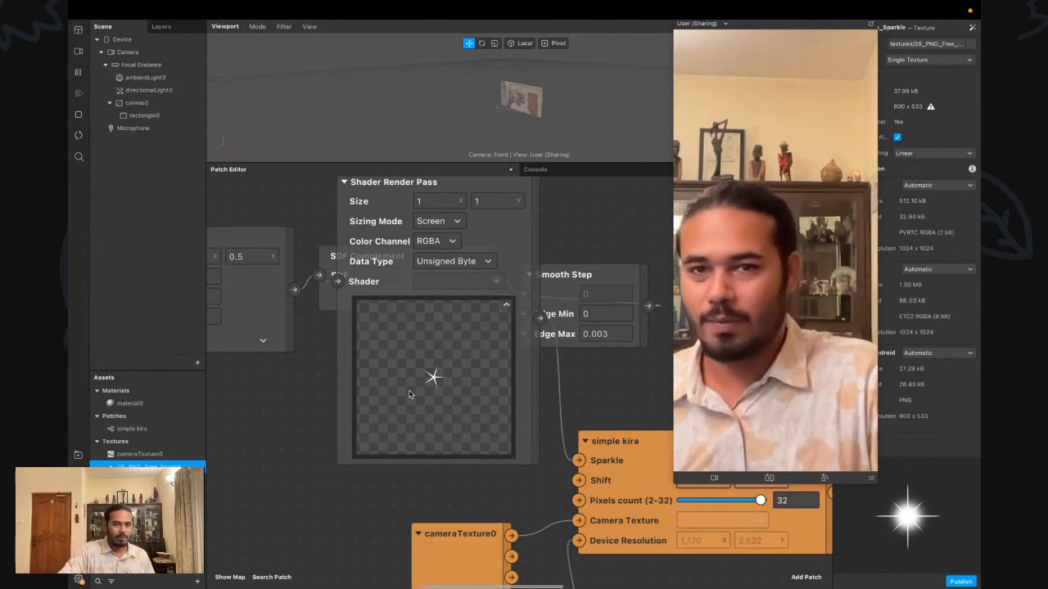
Shift the SDF Star and SDF Complement patches clear of the overlapping Shader Render Pass patch
{"action": "scroll", "coordinate": [341, 363], "scroll_direction": "left", "scroll_amount": 4}
{"action": "scroll", "coordinate": [341, 362], "scroll_direction": "right", "scroll_amount": 3}
{"action": "scroll", "coordinate": [393, 356], "scroll_direction": "left", "scroll_amount": 10}
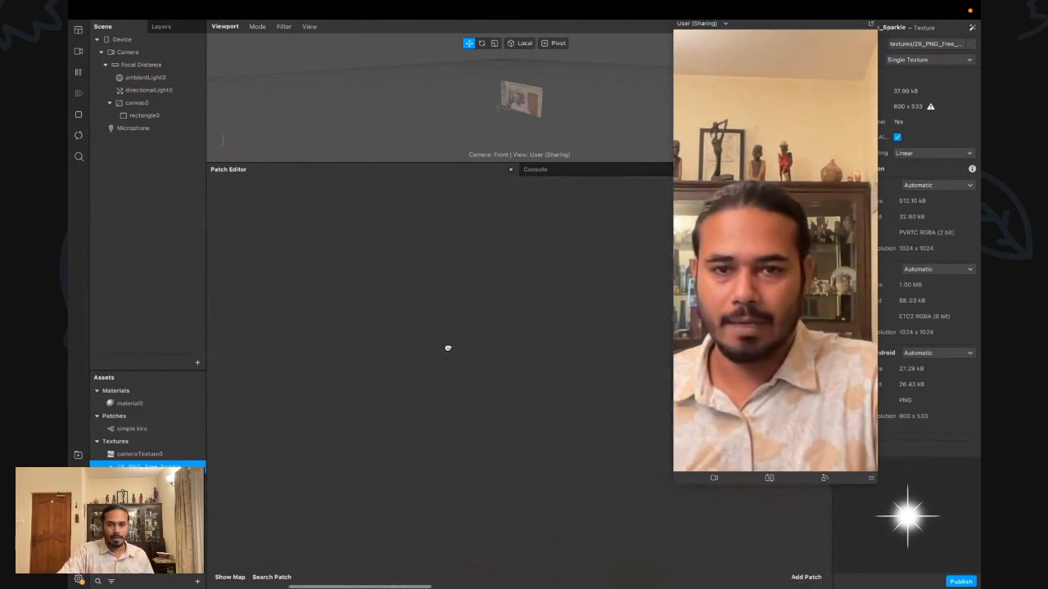
{"action": "scroll", "coordinate": [489, 298], "scroll_direction": "right", "scroll_amount": 10}
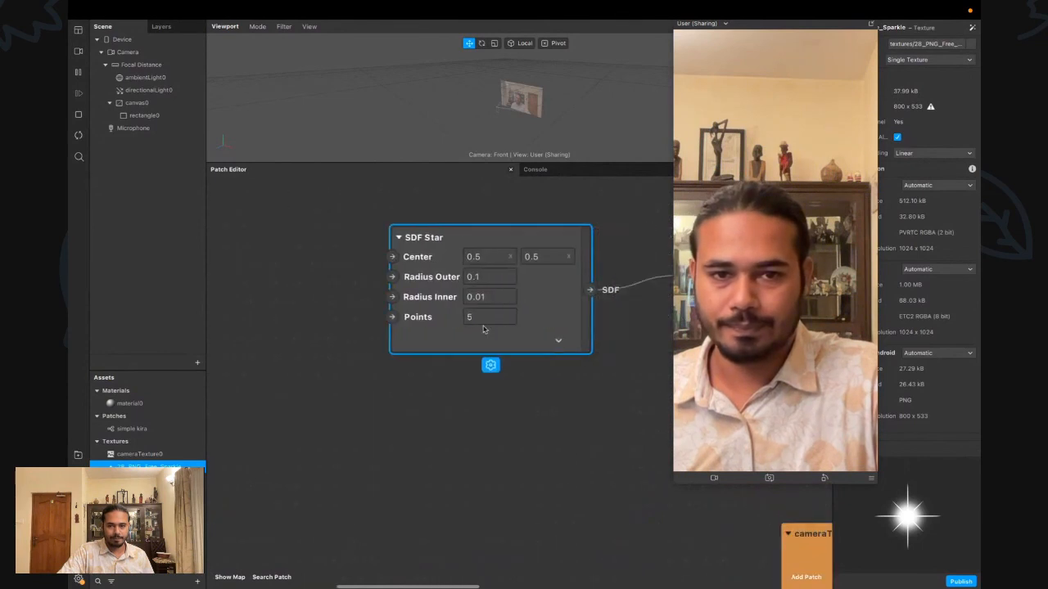
{"action": "left_click_drag", "start_coordinate": [490, 298], "coordinate": [321, 284]}
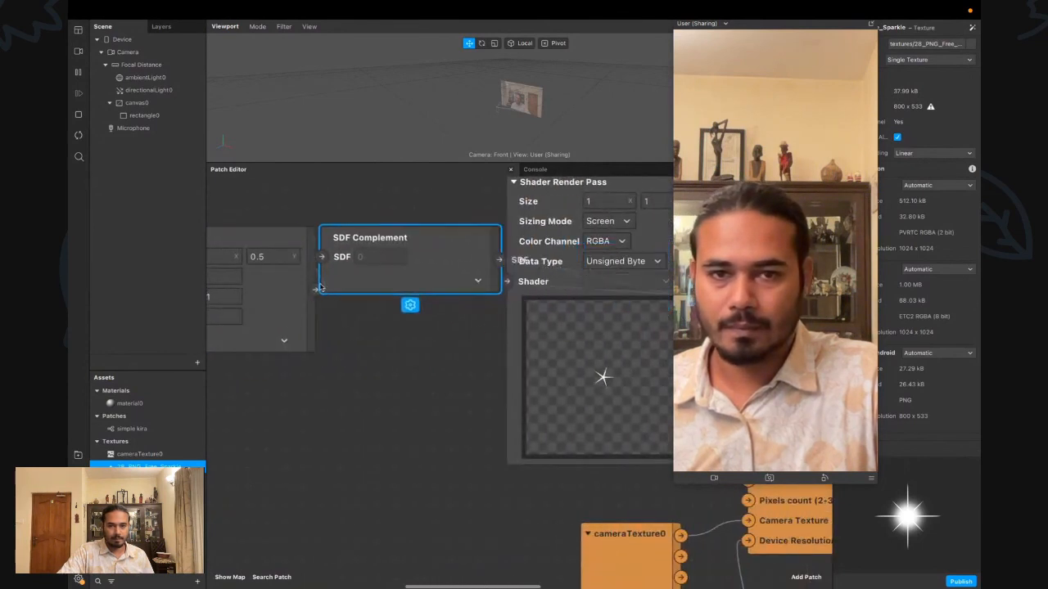
Lower simple kira's Pixels count to about 5.86
{"action": "scroll", "coordinate": [321, 284], "scroll_direction": "right", "scroll_amount": 5}
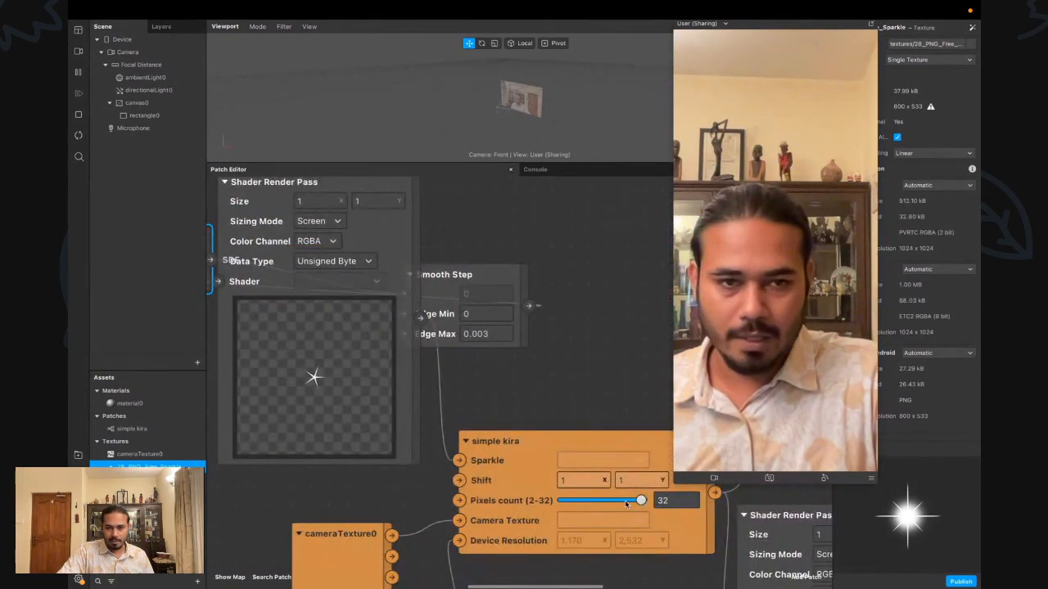
{"action": "left_click_drag", "start_coordinate": [642, 501], "coordinate": [582, 502]}
{"action": "scroll", "coordinate": [582, 503], "scroll_direction": "down", "scroll_amount": 5}
{"action": "scroll", "coordinate": [582, 503], "scroll_direction": "right", "scroll_amount": 3}
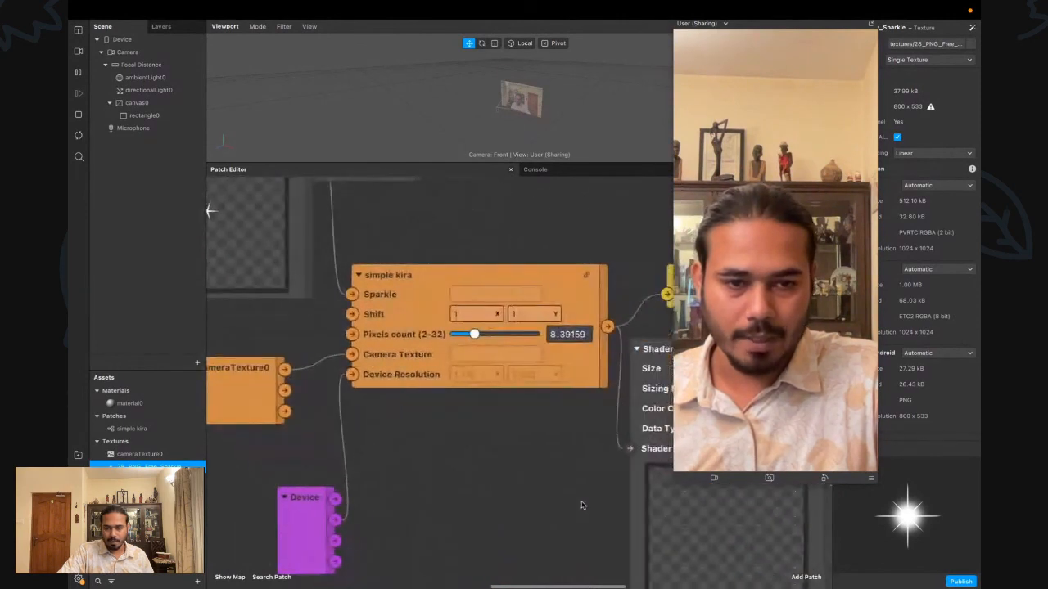
{"action": "left_click_drag", "start_coordinate": [475, 334], "coordinate": [468, 335]}
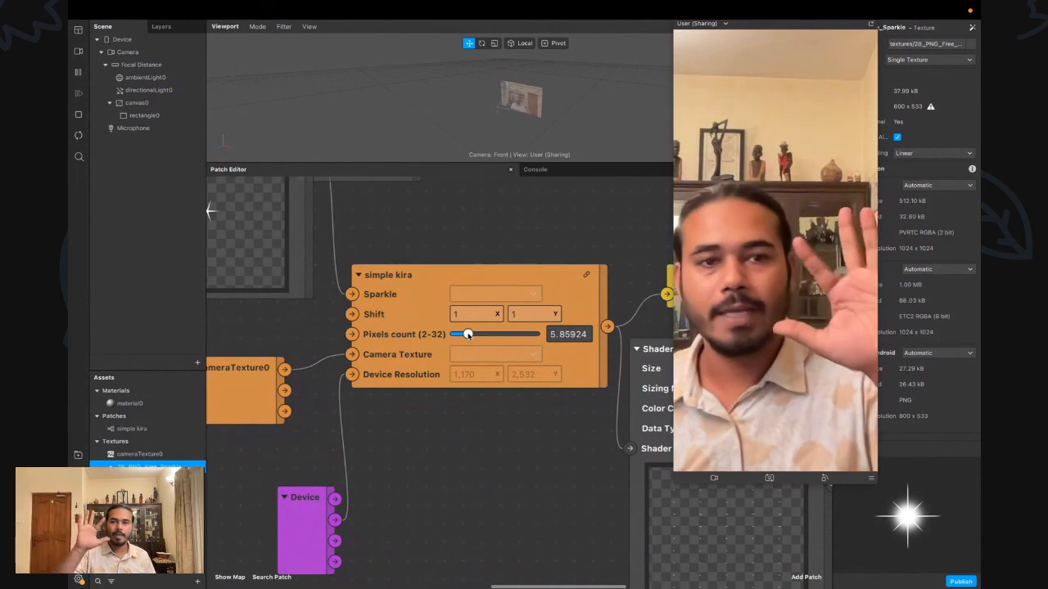
Move the SDF Star and SDF Complement patches farther from the Shader Render Pass to make room for another patch
{"action": "scroll", "coordinate": [424, 293], "scroll_direction": "up", "scroll_amount": 2}
{"action": "scroll", "coordinate": [424, 293], "scroll_direction": "left", "scroll_amount": 6}
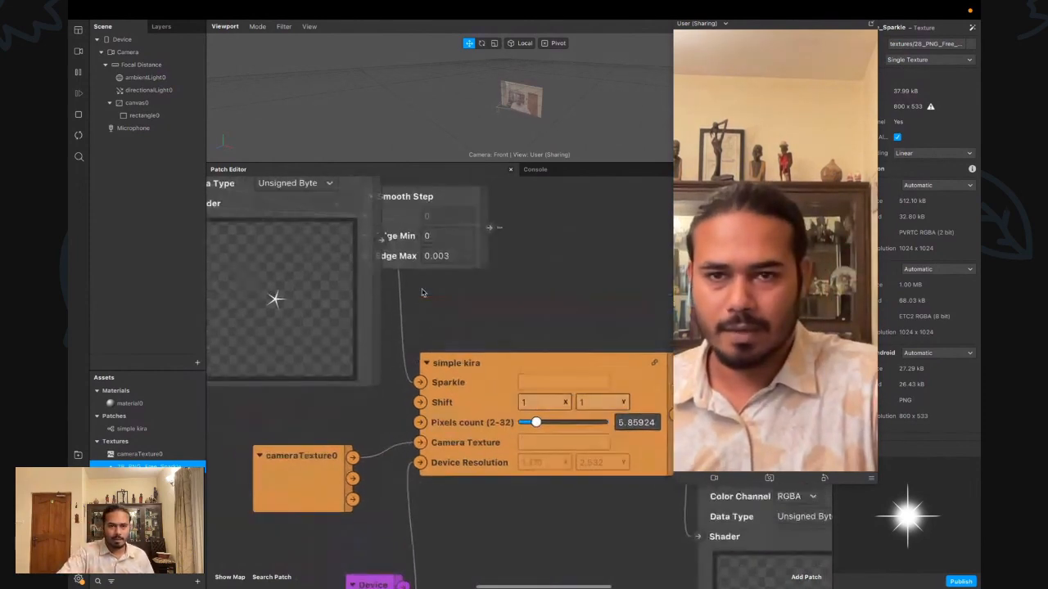
{"action": "scroll", "coordinate": [321, 339], "scroll_direction": "left", "scroll_amount": 5}
{"action": "scroll", "coordinate": [322, 338], "scroll_direction": "up", "scroll_amount": 2}
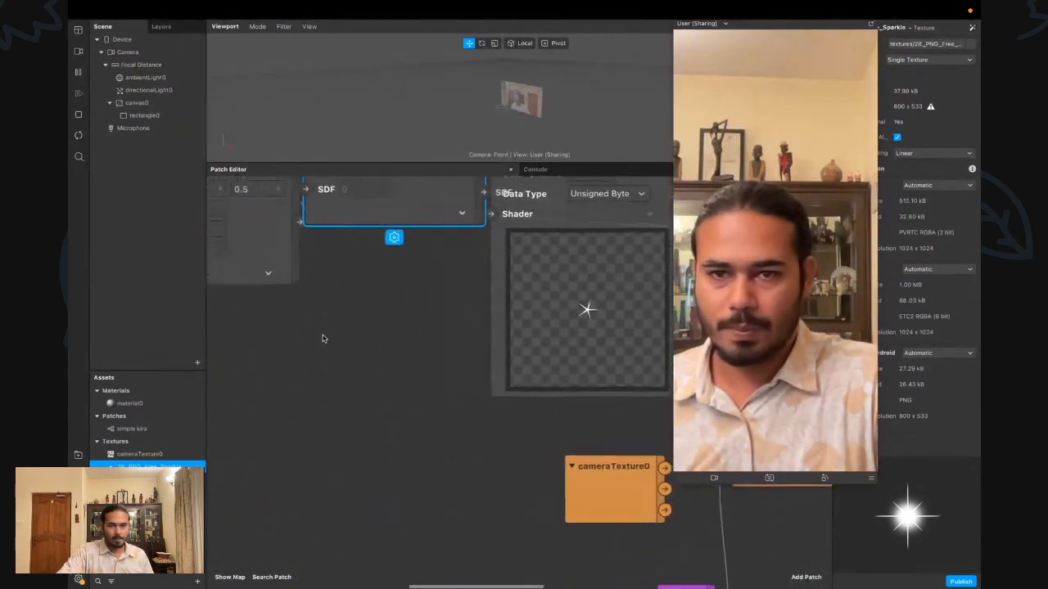
{"action": "left_click_drag", "start_coordinate": [321, 271], "coordinate": [194, 231]}
{"action": "left_click_drag", "start_coordinate": [518, 293], "coordinate": [387, 258]}
{"action": "scroll", "coordinate": [387, 259], "scroll_direction": "left", "scroll_amount": 3}
{"action": "left_click_drag", "start_coordinate": [345, 190], "coordinate": [324, 293]}
Add an SDF Scale patch fed by the SDF Complement's output
{"action": "left_click_drag", "start_coordinate": [361, 262], "coordinate": [414, 315]}
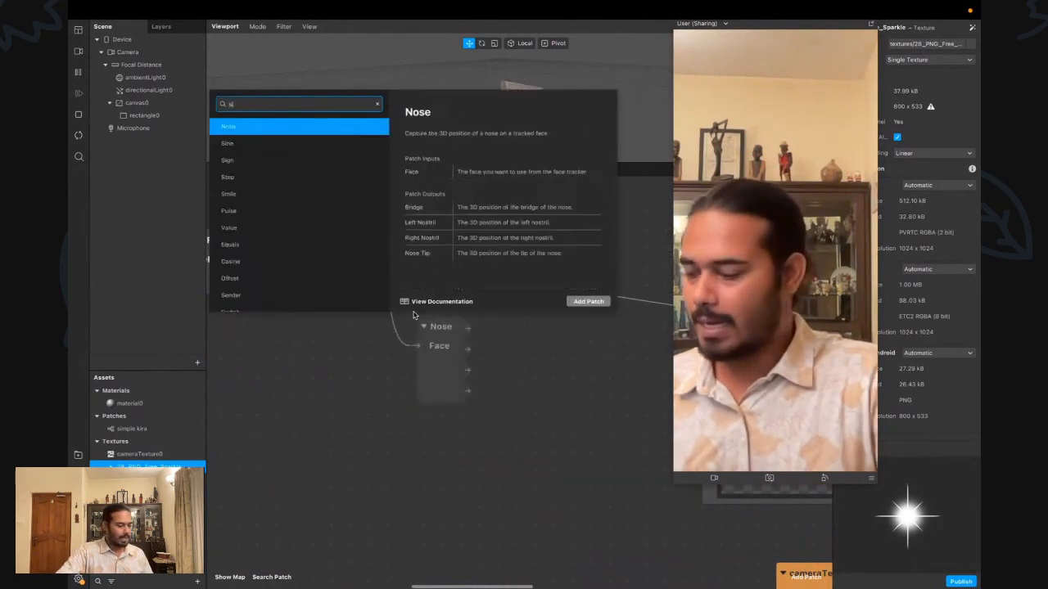
{"action": "type", "text": "sdf scale"}
{"action": "key", "text": "Return"}
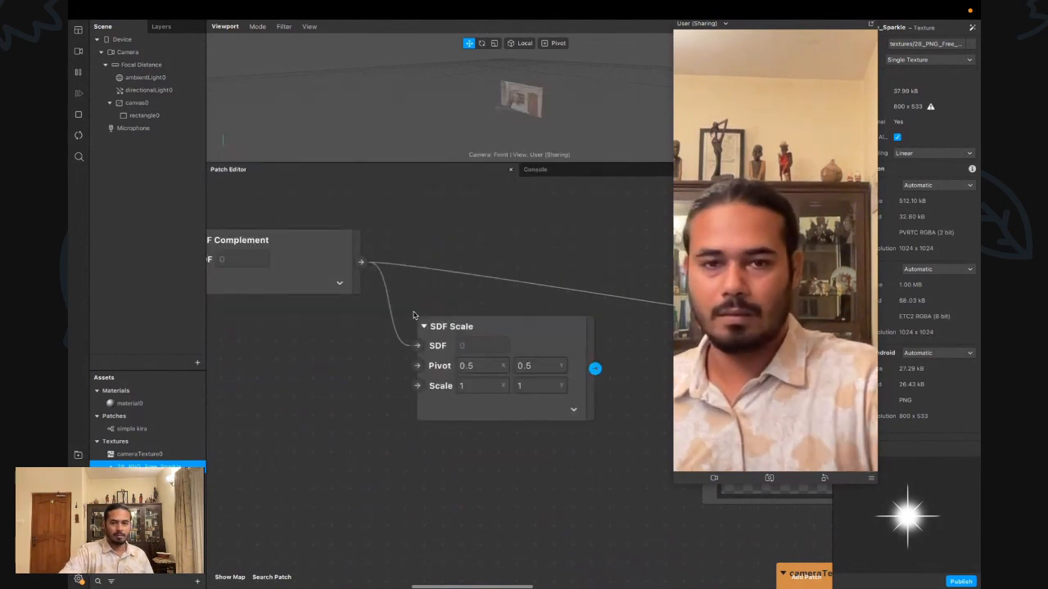
Set the SDF Scale patch's Scale to 3 in both X and Y
{"action": "scroll", "coordinate": [415, 399], "scroll_direction": "left", "scroll_amount": 3}
{"action": "left_click", "coordinate": [414, 389]}
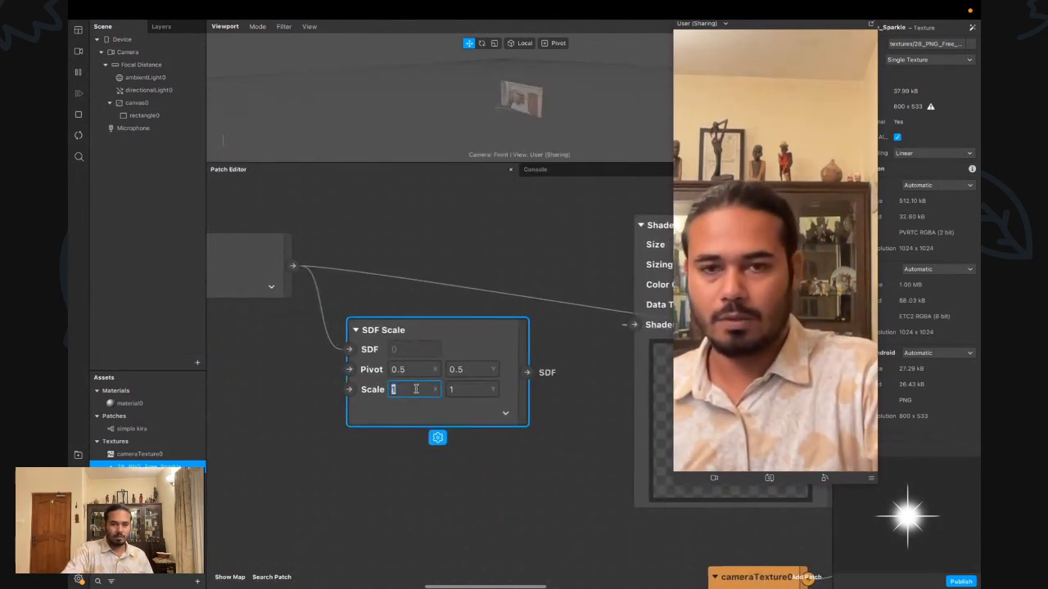
{"action": "type", "text": "3"}
{"action": "key", "text": "Tab"}
{"action": "type", "text": "3"}
{"action": "key", "text": "Return"}
Move the sparkle's Shader Render Pass below the Smooth Step patch so that the Smooth Step inputs are uncovered
{"action": "scroll", "coordinate": [416, 389], "scroll_direction": "right", "scroll_amount": 5}
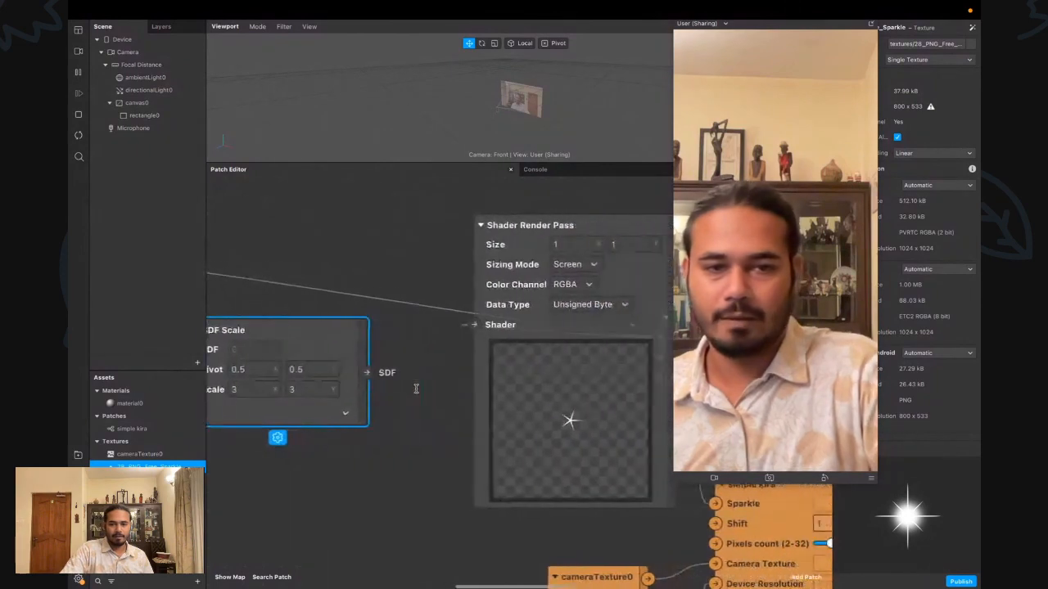
{"action": "left_click_drag", "start_coordinate": [355, 371], "coordinate": [415, 392]}
{"action": "left_click", "coordinate": [543, 434]}
{"action": "scroll", "coordinate": [479, 429], "scroll_direction": "right", "scroll_amount": 2}
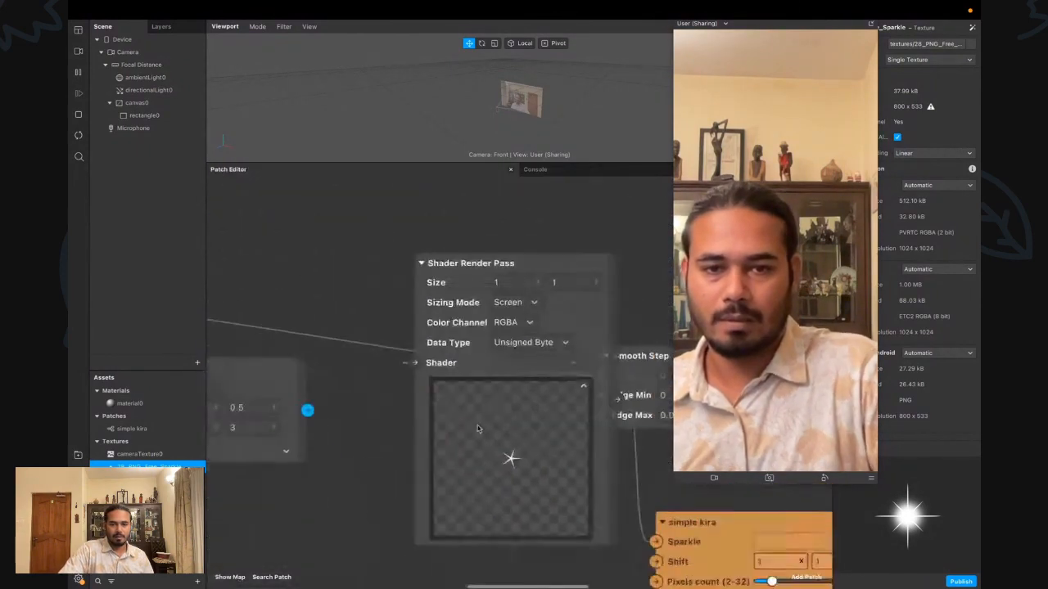
{"action": "scroll", "coordinate": [478, 429], "scroll_direction": "down", "scroll_amount": 2}
{"action": "left_click_drag", "start_coordinate": [464, 320], "coordinate": [445, 507]}
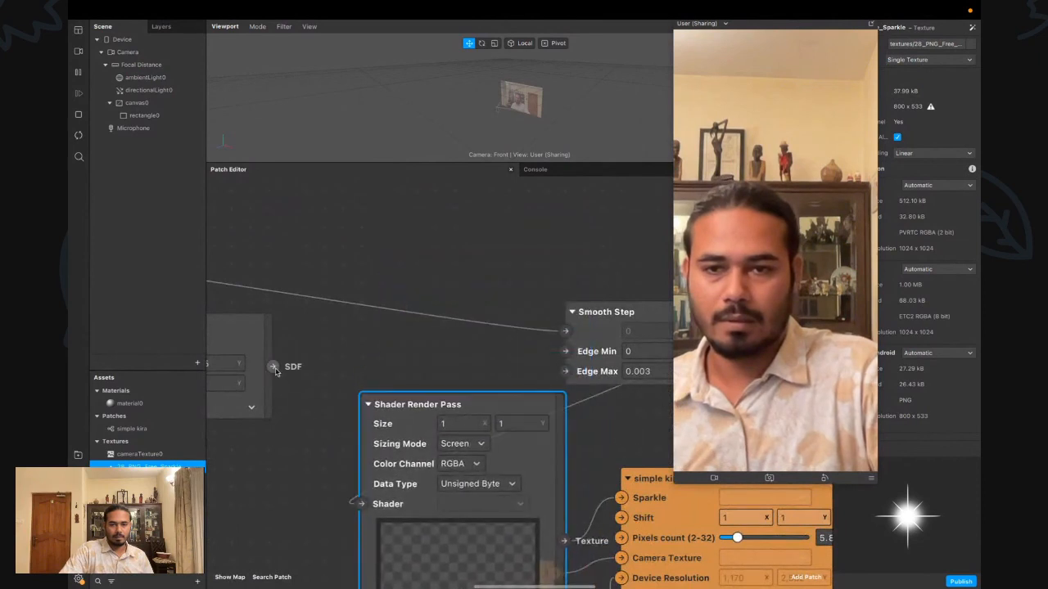
Connect the SDF Scale patch's output to the first input of the Smooth Step patch
{"action": "left_click_drag", "start_coordinate": [275, 369], "coordinate": [565, 330]}
{"action": "scroll", "coordinate": [491, 352], "scroll_direction": "down", "scroll_amount": 3}
{"action": "scroll", "coordinate": [491, 352], "scroll_direction": "left", "scroll_amount": 1}
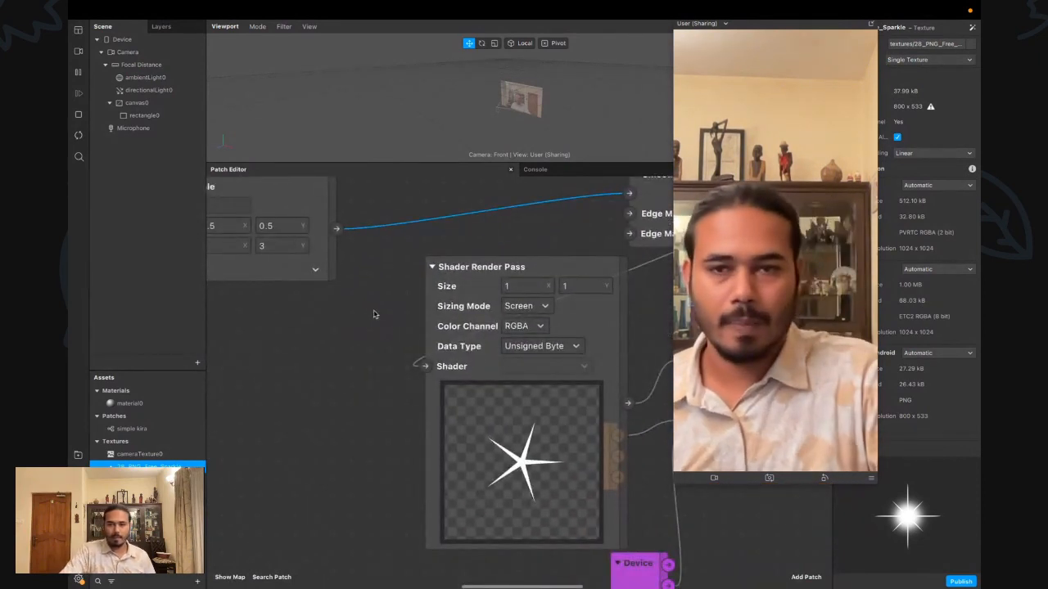
Set the SDF Scale patch's Scale to 4 in both X and Y
{"action": "scroll", "coordinate": [370, 313], "scroll_direction": "left", "scroll_amount": 2}
{"action": "left_click", "coordinate": [281, 245]}
{"action": "type", "text": "4"}
{"action": "key", "text": "Tab"}
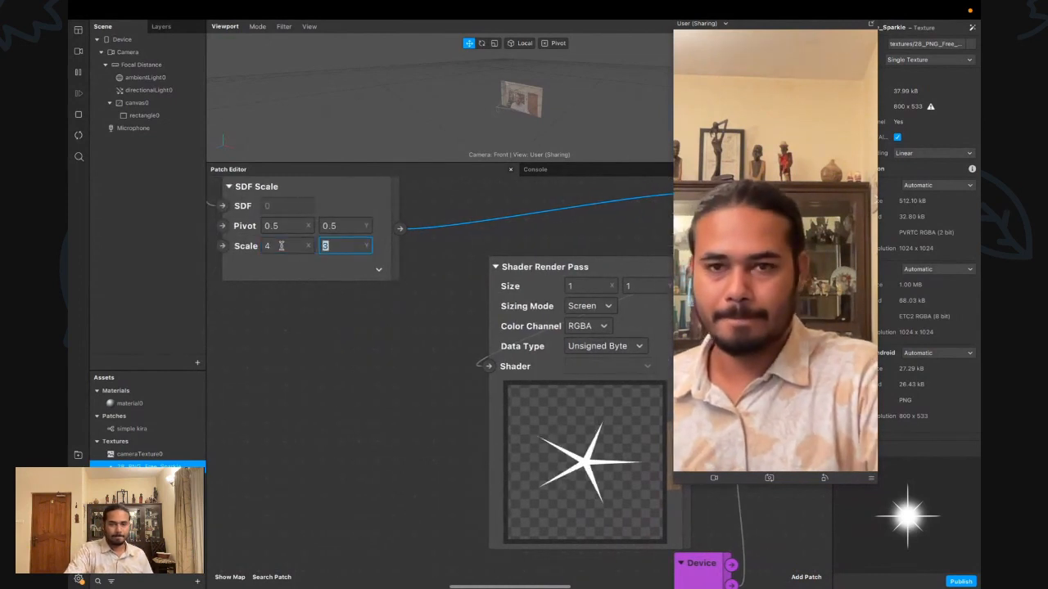
{"action": "type", "text": "4"}
{"action": "key", "text": "Return"}
Raise the simple kira patch's Pixels count to about 23.7
{"action": "scroll", "coordinate": [437, 346], "scroll_direction": "right", "scroll_amount": 10}
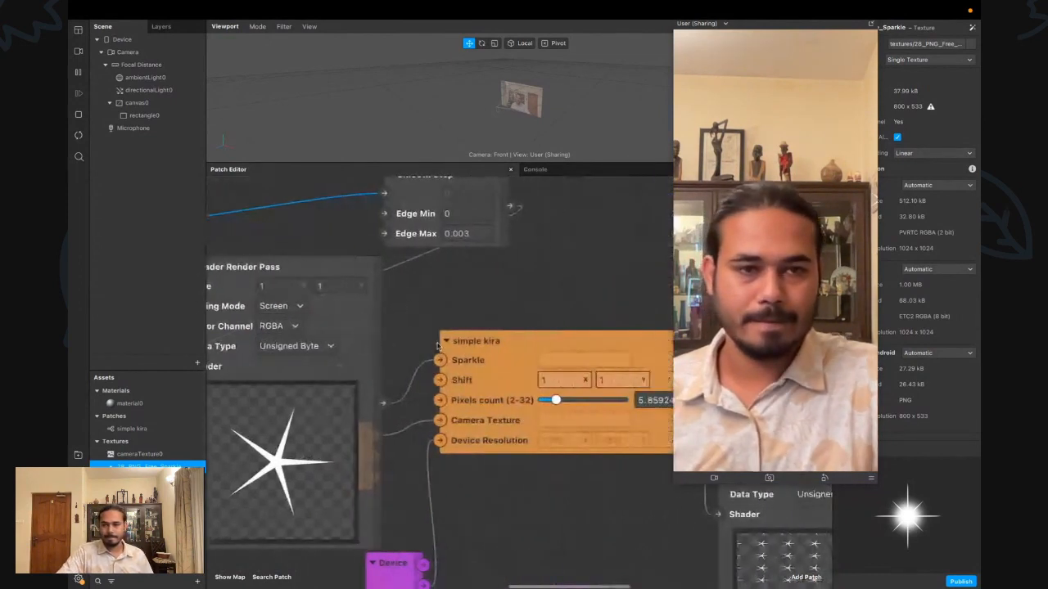
{"action": "left_click_drag", "start_coordinate": [394, 400], "coordinate": [440, 404]}
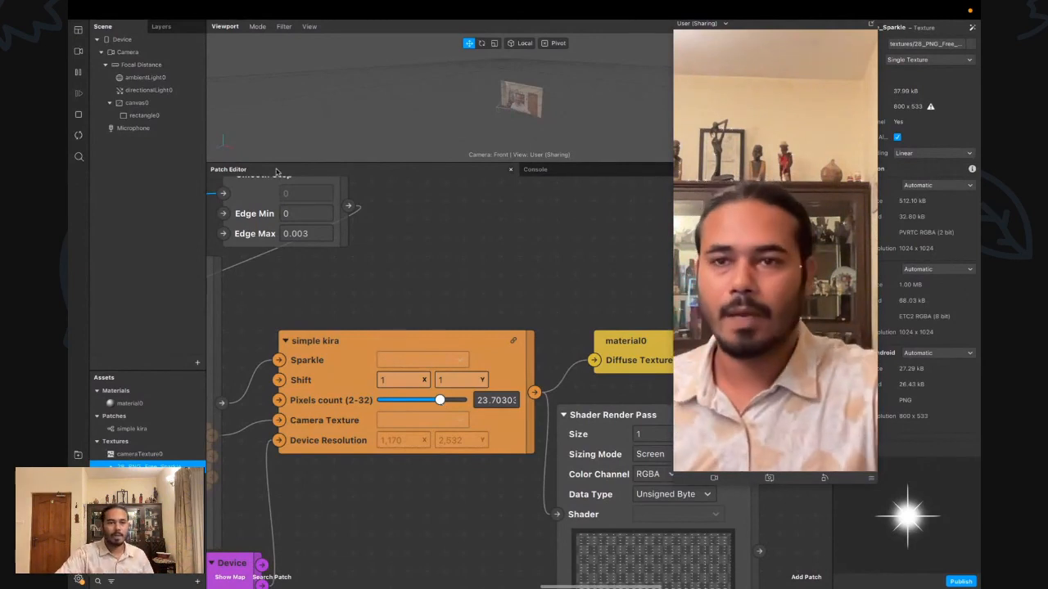
Switch the preview from the live camera to the real-time simulation video of the red-haired woman in a green top
{"action": "left_click", "coordinate": [78, 50]}
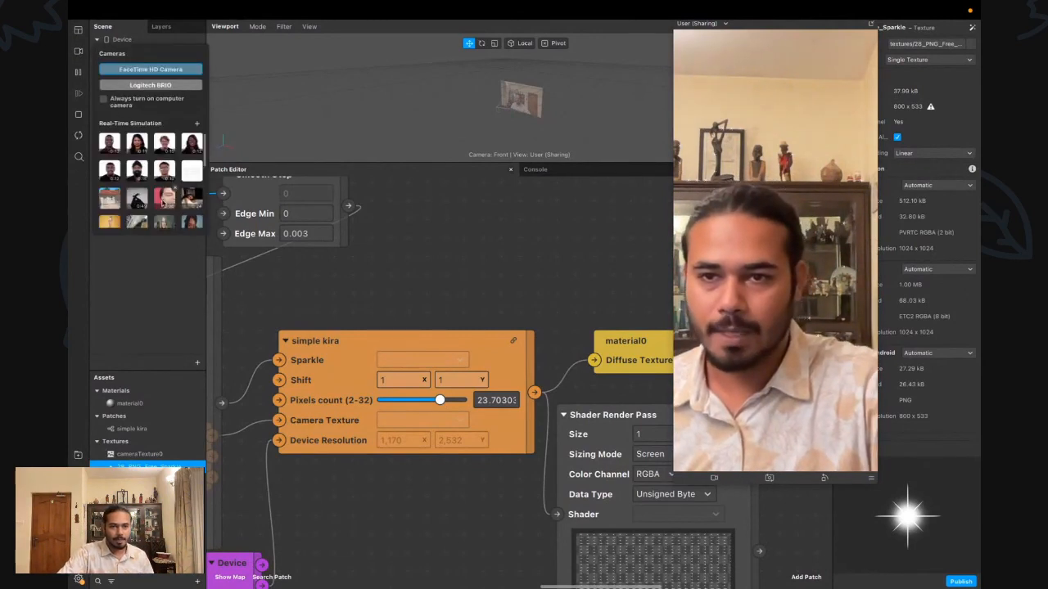
{"action": "scroll", "coordinate": [162, 204], "scroll_direction": "down", "scroll_amount": 3}
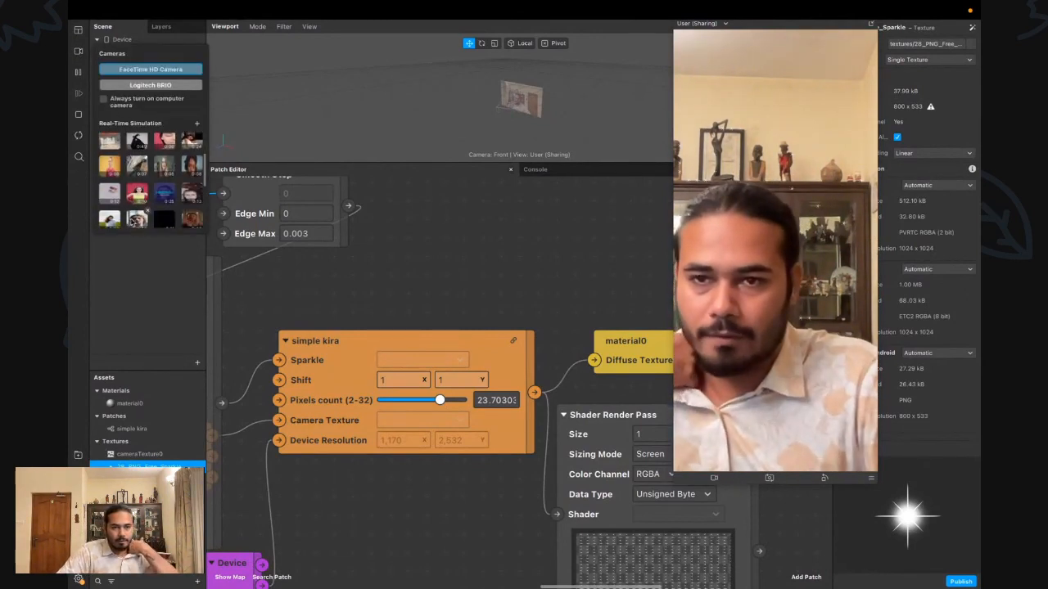
{"action": "left_click", "coordinate": [137, 220]}
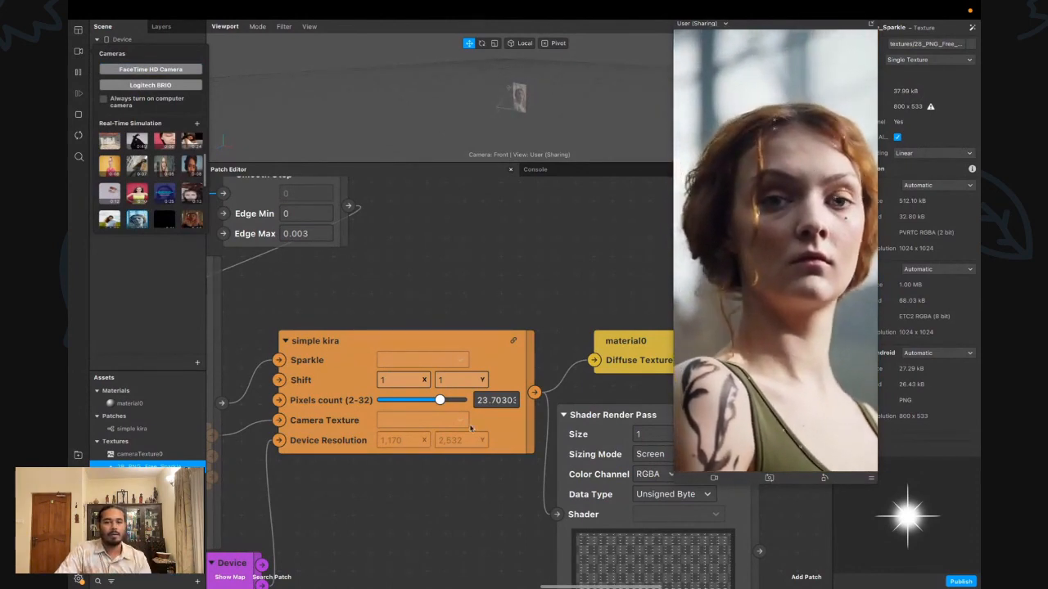
Examine the patch graph feeding simple kira, including its Camera Texture connection, the star's Shader Render Pass and the SDF Scale patch
{"action": "scroll", "coordinate": [410, 442], "scroll_direction": "down", "scroll_amount": 5}
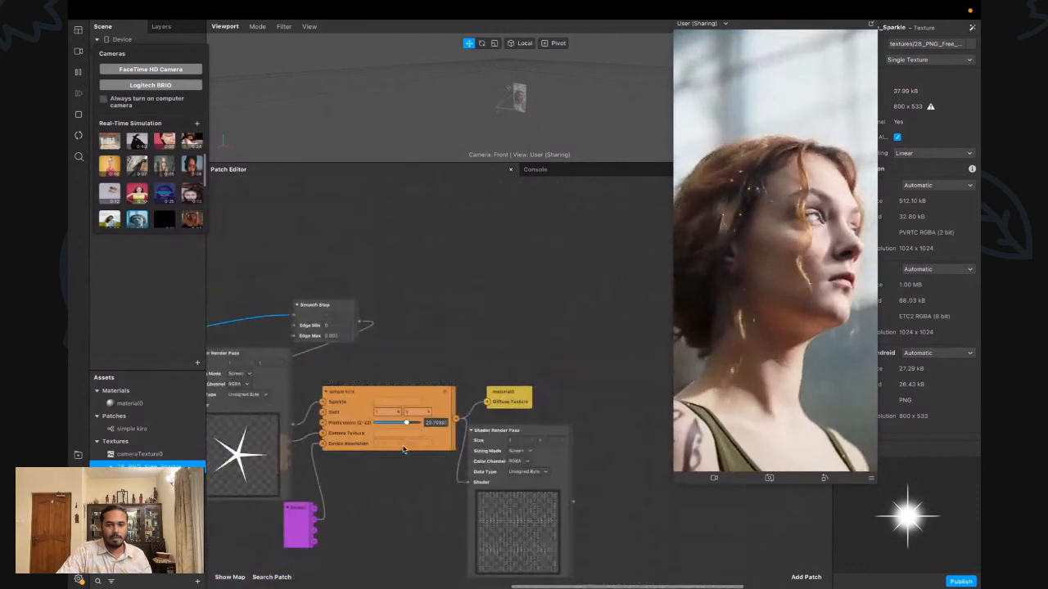
{"action": "scroll", "coordinate": [402, 449], "scroll_direction": "down", "scroll_amount": 2}
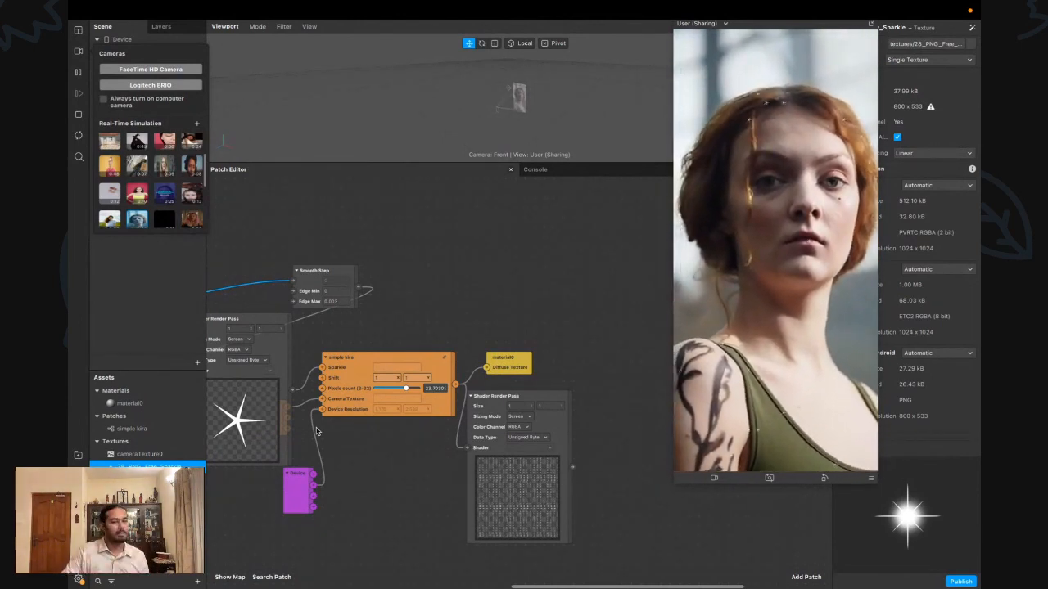
{"action": "scroll", "coordinate": [364, 411], "scroll_direction": "left", "scroll_amount": 2}
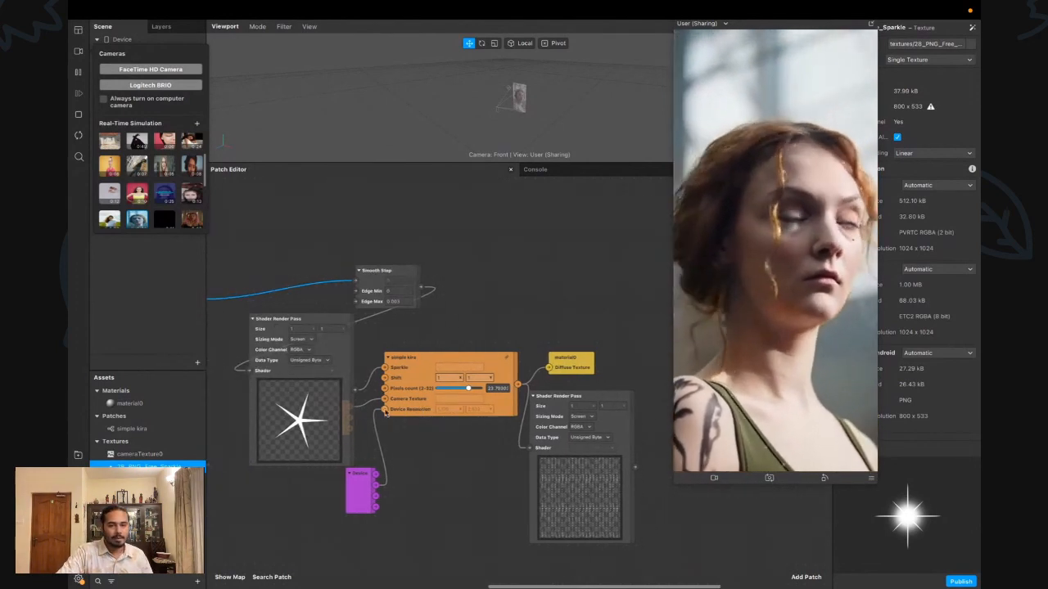
{"action": "left_click", "coordinate": [381, 402]}
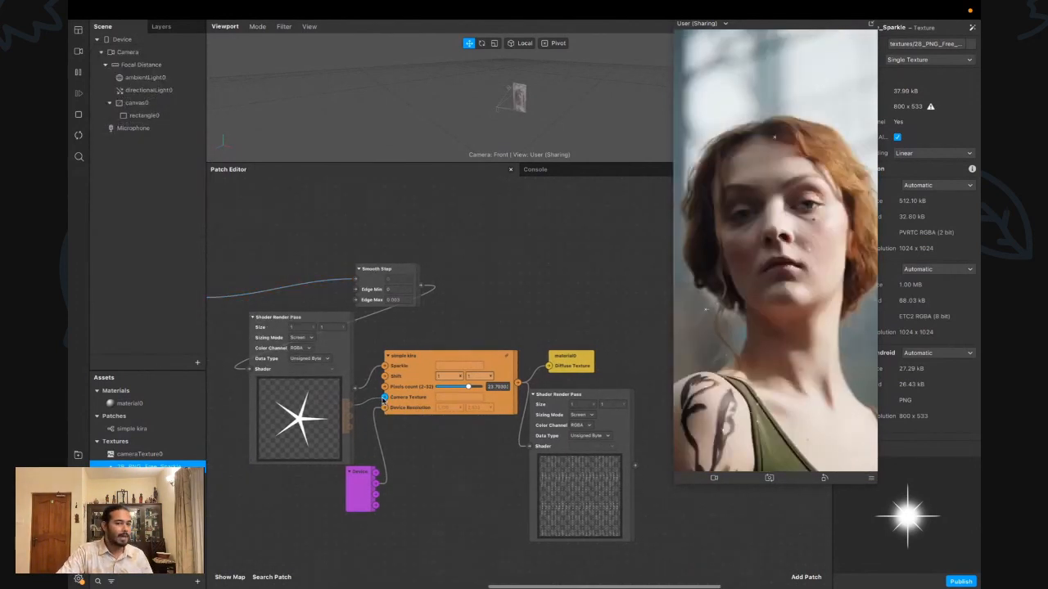
{"action": "left_click", "coordinate": [383, 400]}
{"action": "scroll", "coordinate": [432, 407], "scroll_direction": "left", "scroll_amount": 1}
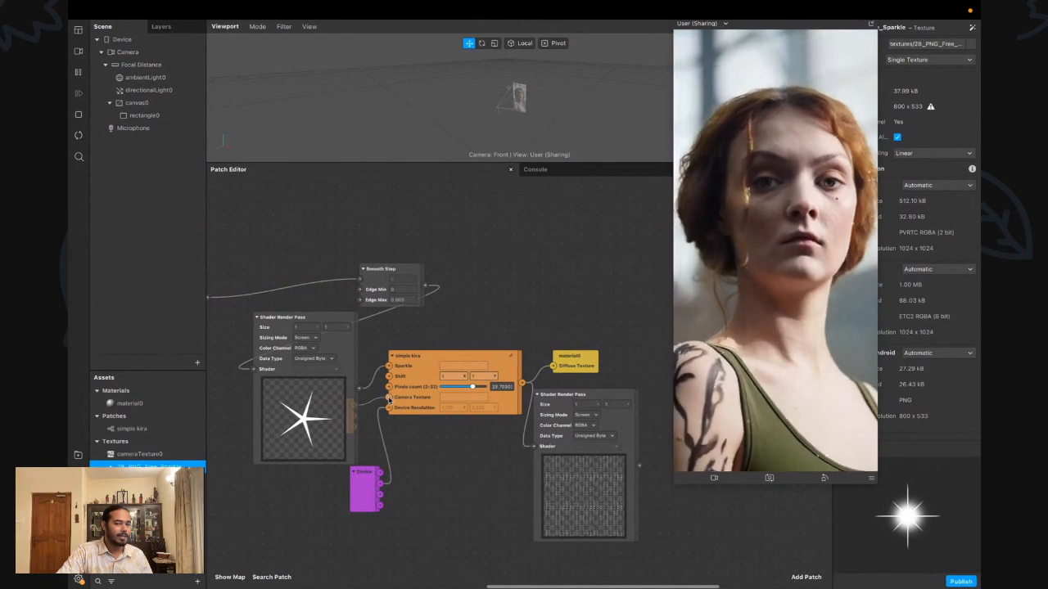
{"action": "scroll", "coordinate": [360, 412], "scroll_direction": "up", "scroll_amount": 5}
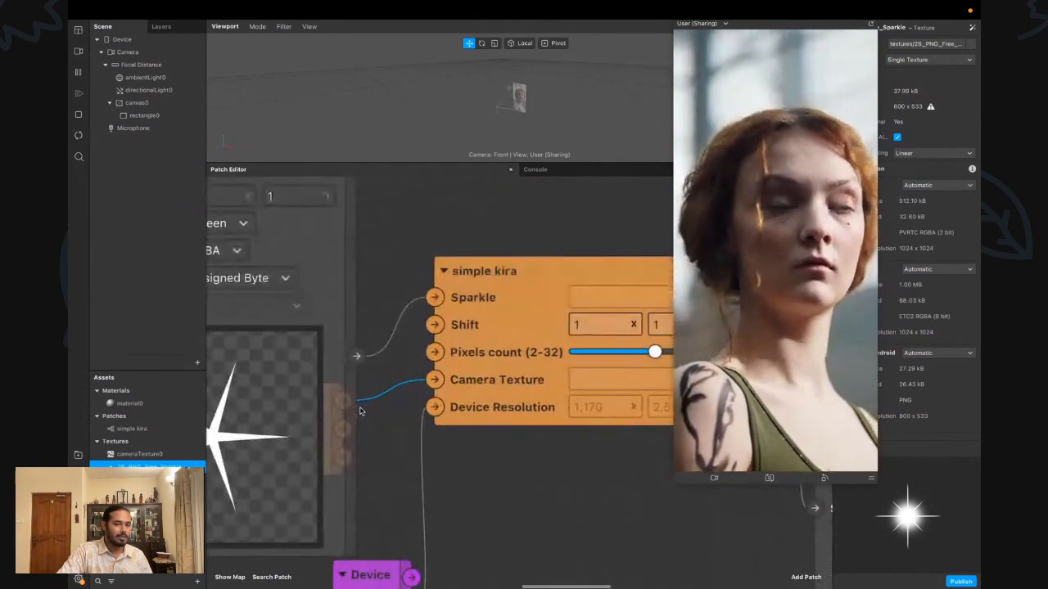
{"action": "scroll", "coordinate": [361, 411], "scroll_direction": "down", "scroll_amount": 1}
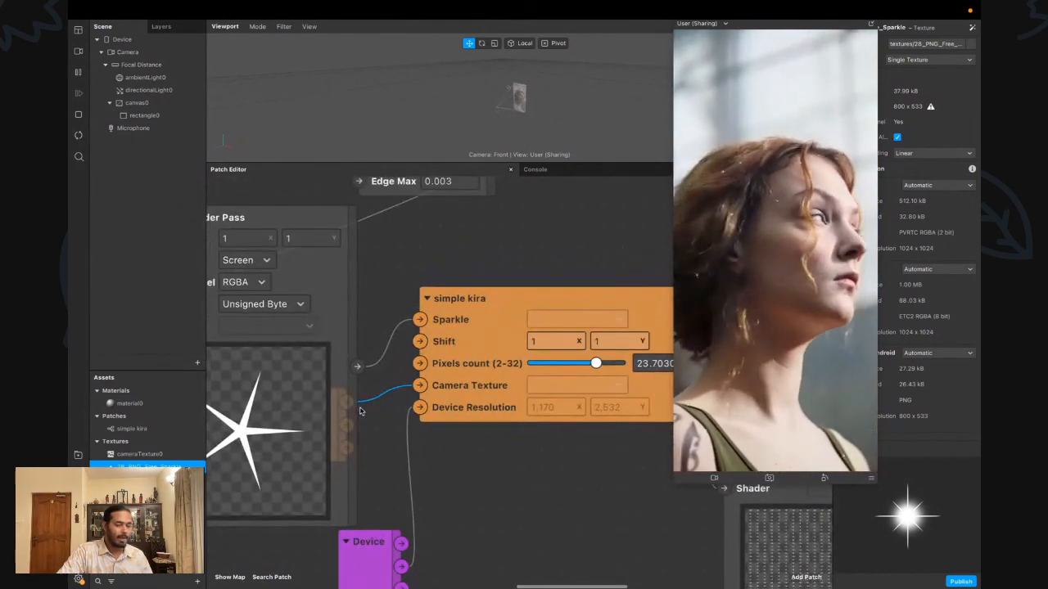
{"action": "scroll", "coordinate": [362, 412], "scroll_direction": "left", "scroll_amount": 7}
{"action": "scroll", "coordinate": [363, 412], "scroll_direction": "right", "scroll_amount": 3}
{"action": "scroll", "coordinate": [362, 412], "scroll_direction": "up", "scroll_amount": 2}
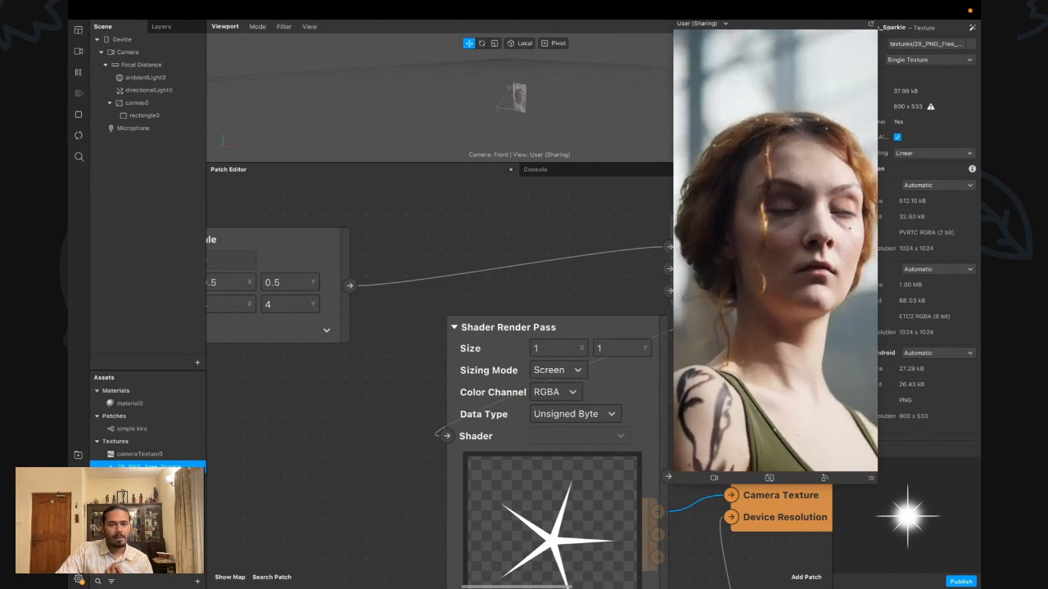
Move the star's Shader Render Pass patch slightly higher, closer to the Smooth Step patch, and deselect it
{"action": "mouse_move", "coordinate": [470, 360]}
{"action": "left_mouse_down"}
{"action": "mouse_move", "coordinate": [485, 356]}
{"action": "mouse_move", "coordinate": [471, 340]}
{"action": "left_mouse_up"}
{"action": "scroll", "coordinate": [470, 339], "scroll_direction": "right", "scroll_amount": 5}
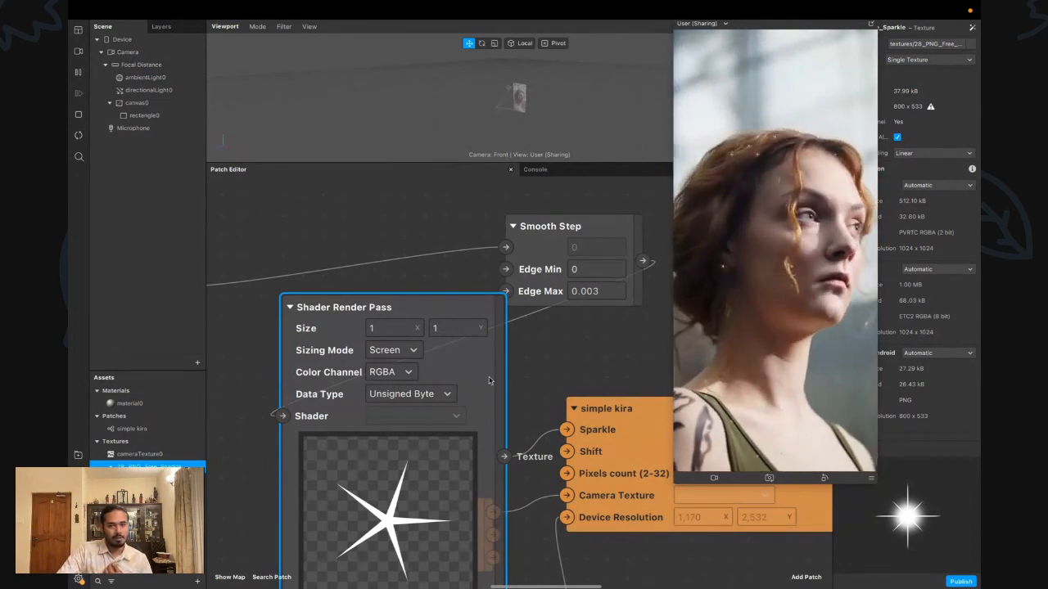
{"action": "left_click", "coordinate": [579, 363]}
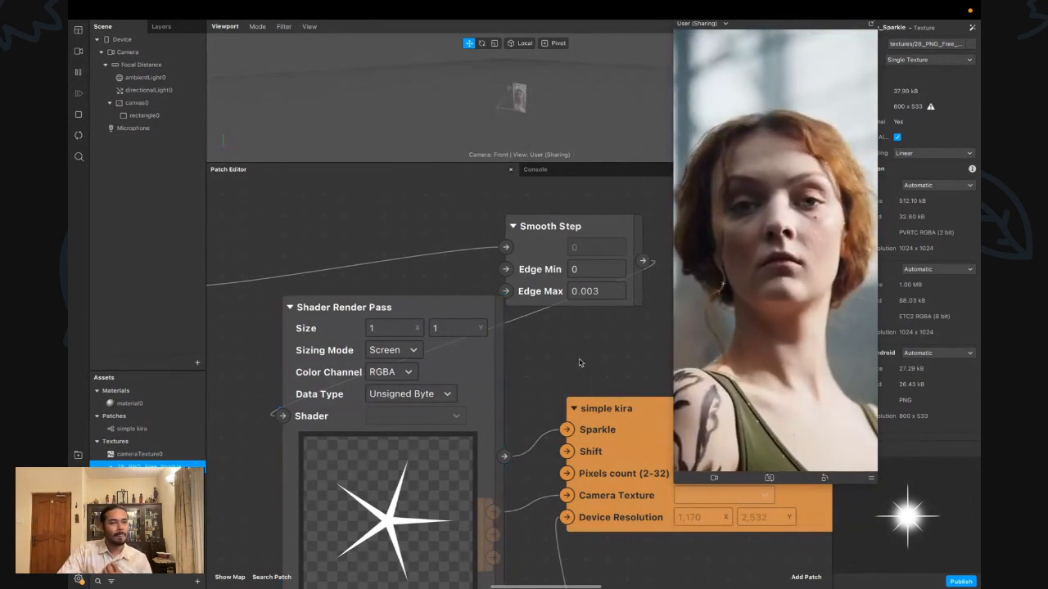